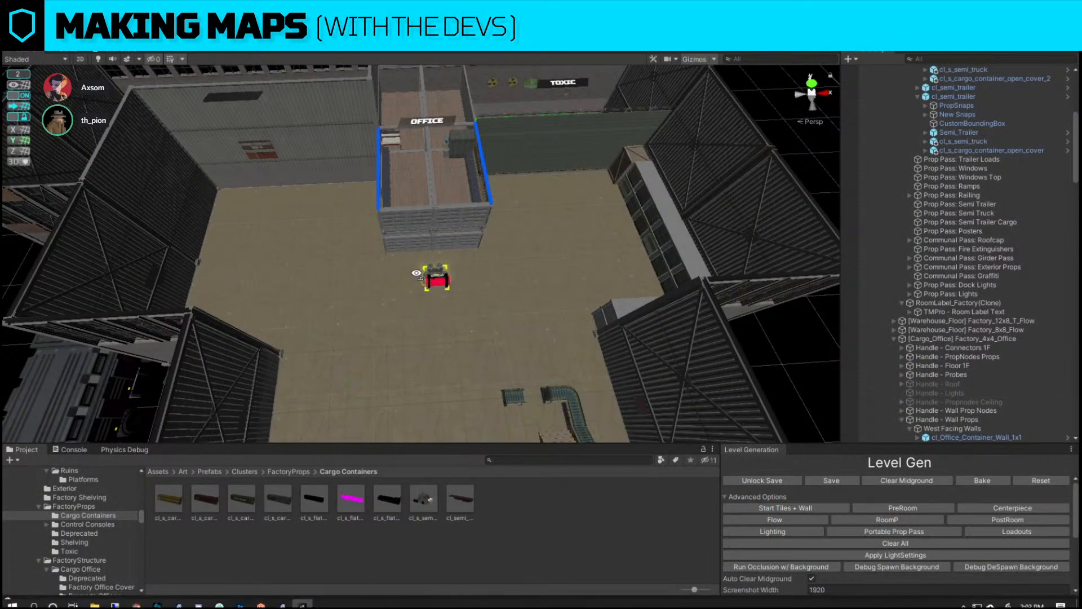
Examine the warehouse layout around the office, storage, conveyor and dock areas.
right_click_drag(418, 272, 520, 261)
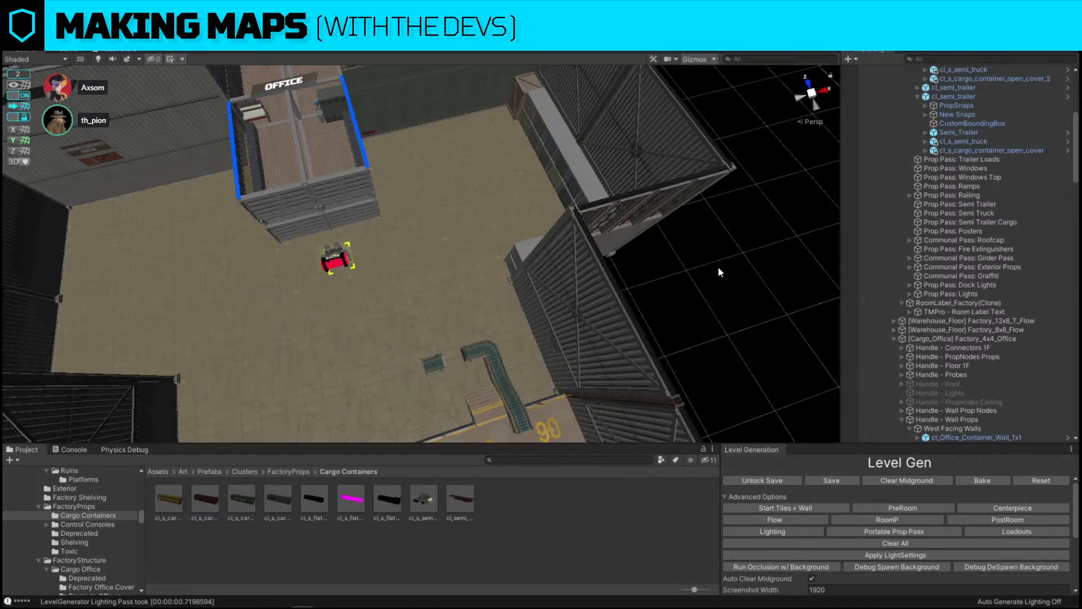
right_click_drag(718, 266, 543, 235)
key("w")
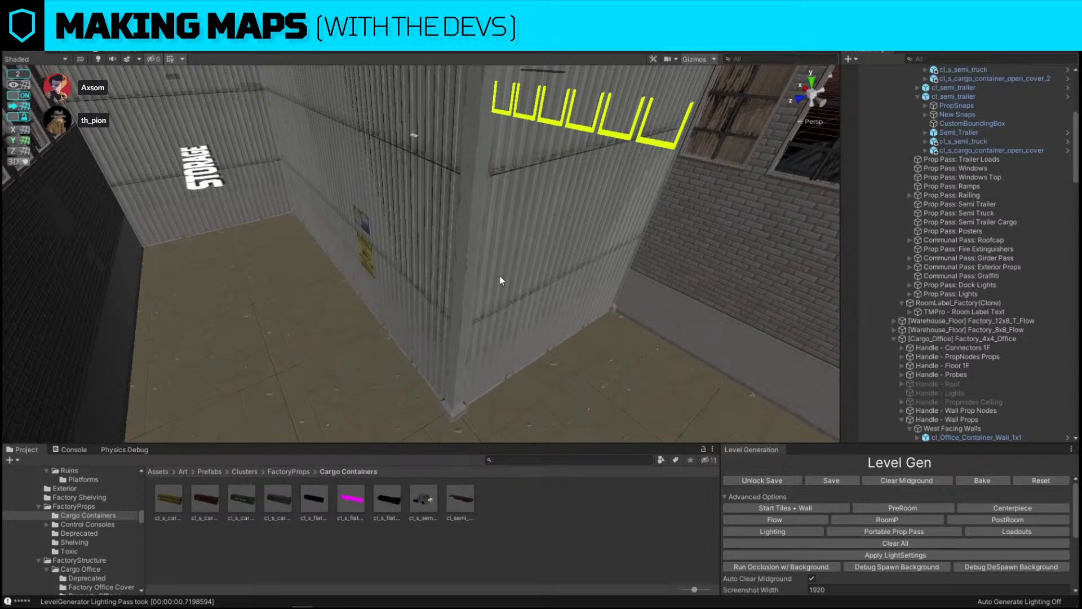
key("w")
right_click_drag(500, 275, 618, 220)
left_click(475, 247)
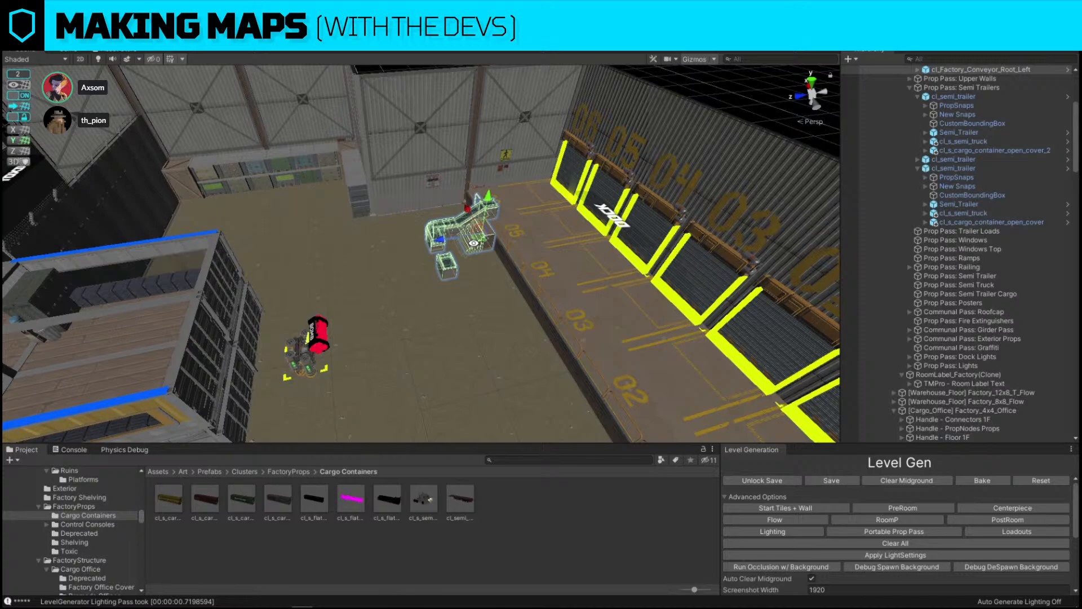
right_click_drag(473, 243, 541, 169)
left_click(650, 155)
right_click_drag(650, 155, 382, 310)
Search the project assets for "green 2f" and place the doorway prefab in the second-floor wall between storage and the office.
left_click(394, 220)
right_click_drag(573, 151, 569, 361)
left_click(646, 460)
type("gr")
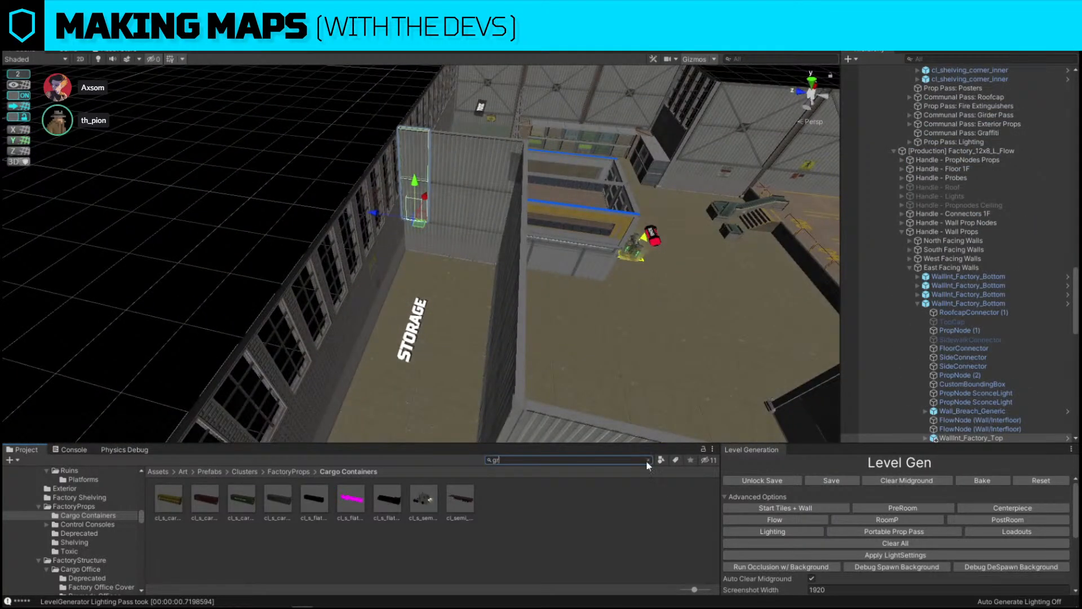
type("een 2f")
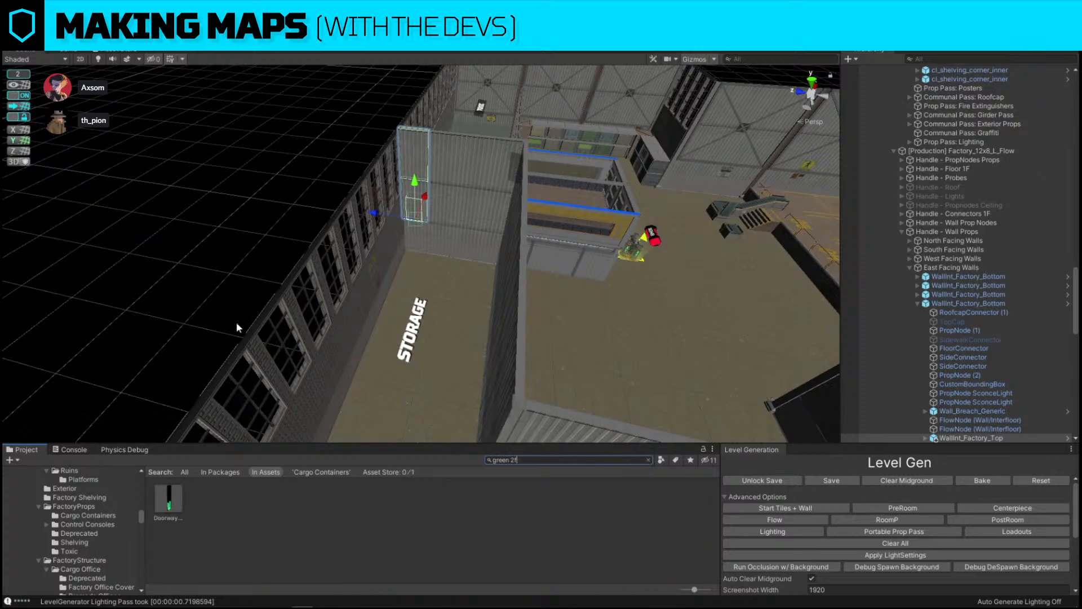
left_click(168, 496)
left_click_drag(167, 493, 178, 210)
left_click(292, 287)
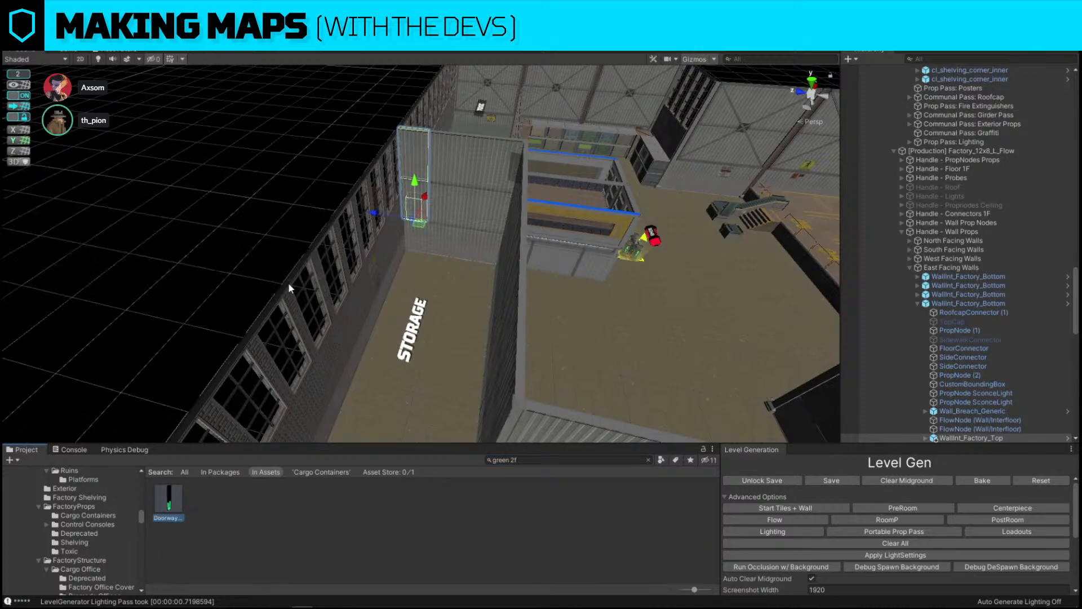
right_click_drag(289, 282, 485, 239)
left_click(501, 234)
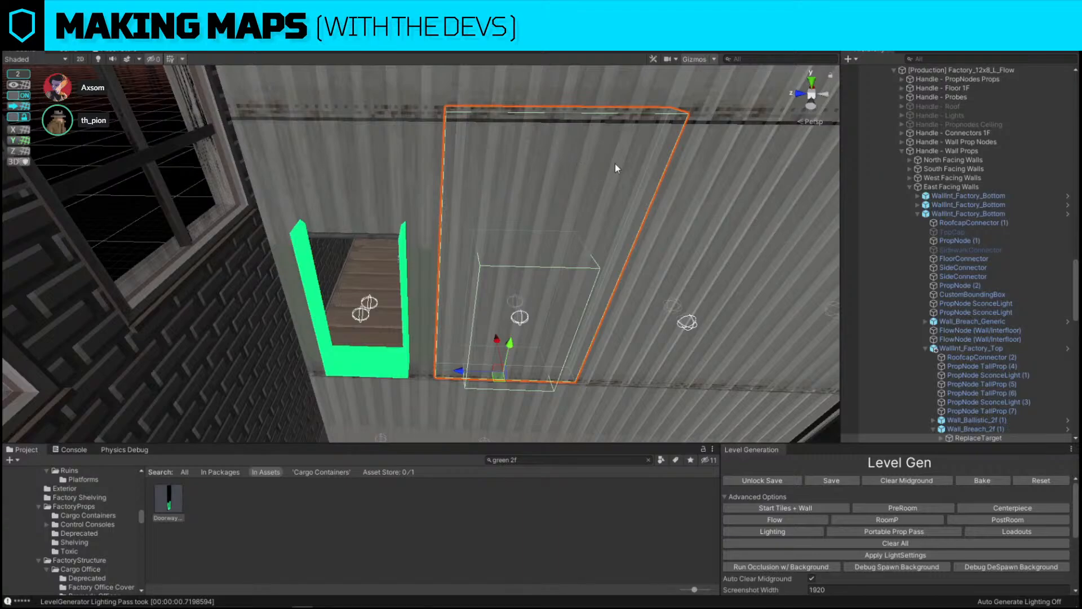
Examine the new doorway, the office surroundings and the maintenance area, including from inside with the roof shown.
right_click_drag(616, 169, 405, 167)
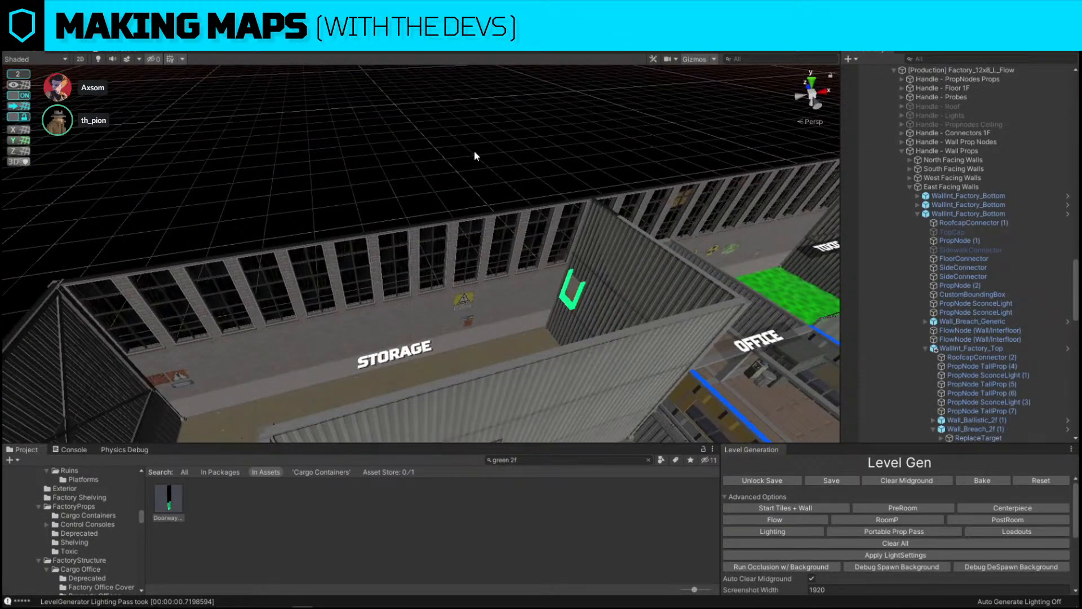
right_click_drag(474, 152, 441, 165)
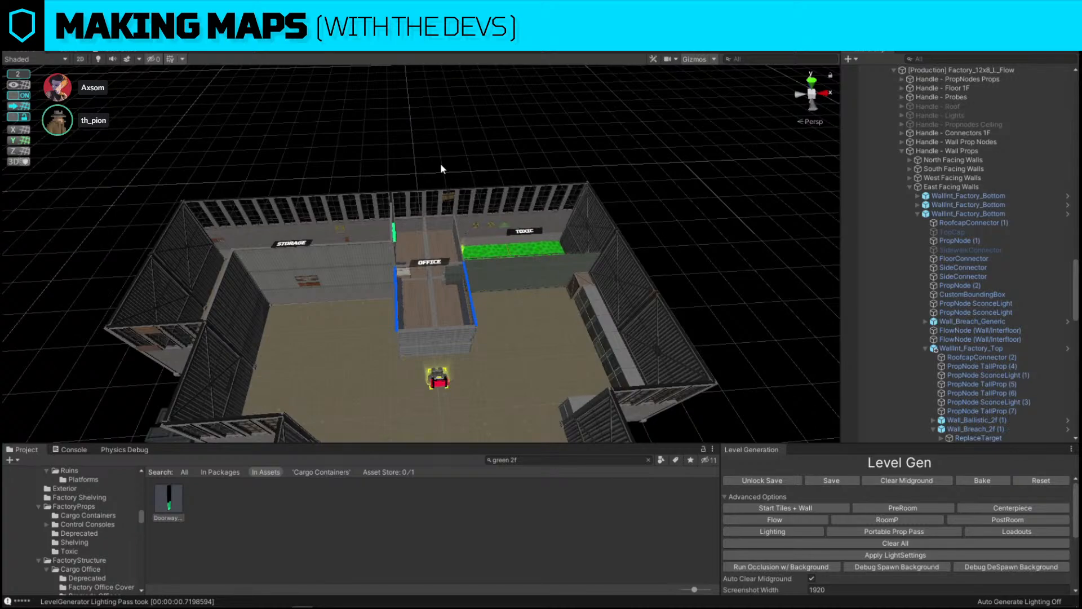
right_click_drag(467, 145, 441, 240)
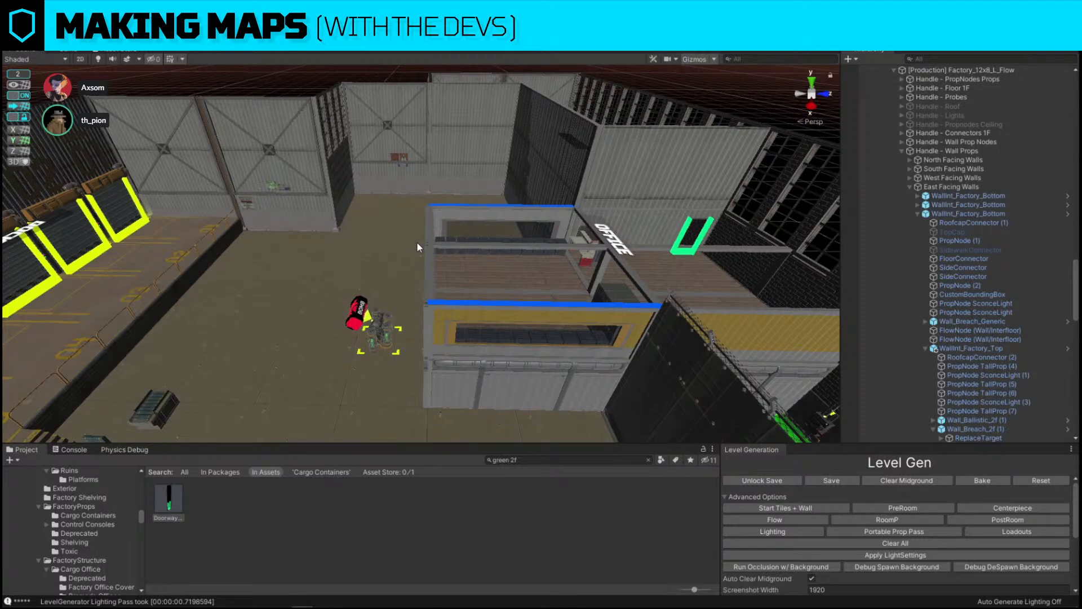
right_click_drag(432, 224, 366, 212)
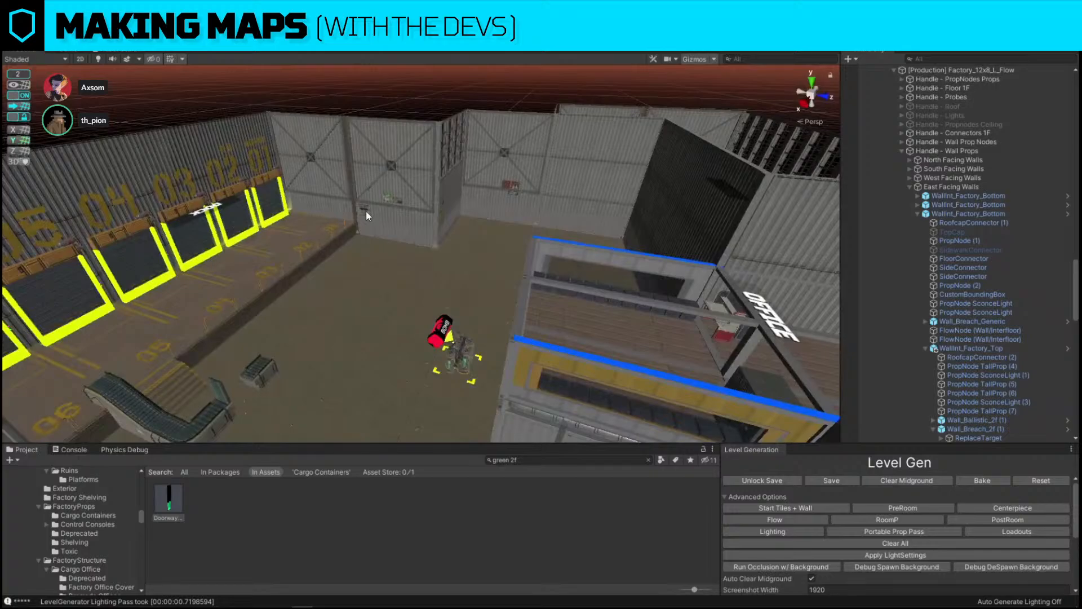
key("ctrl+z")
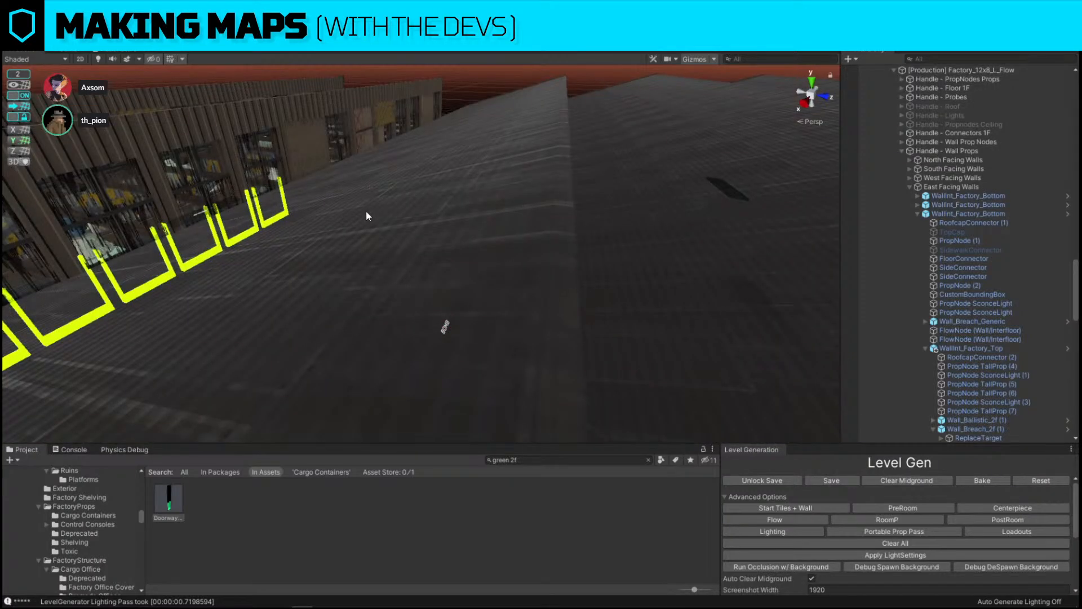
right_click_drag(366, 216, 555, 276)
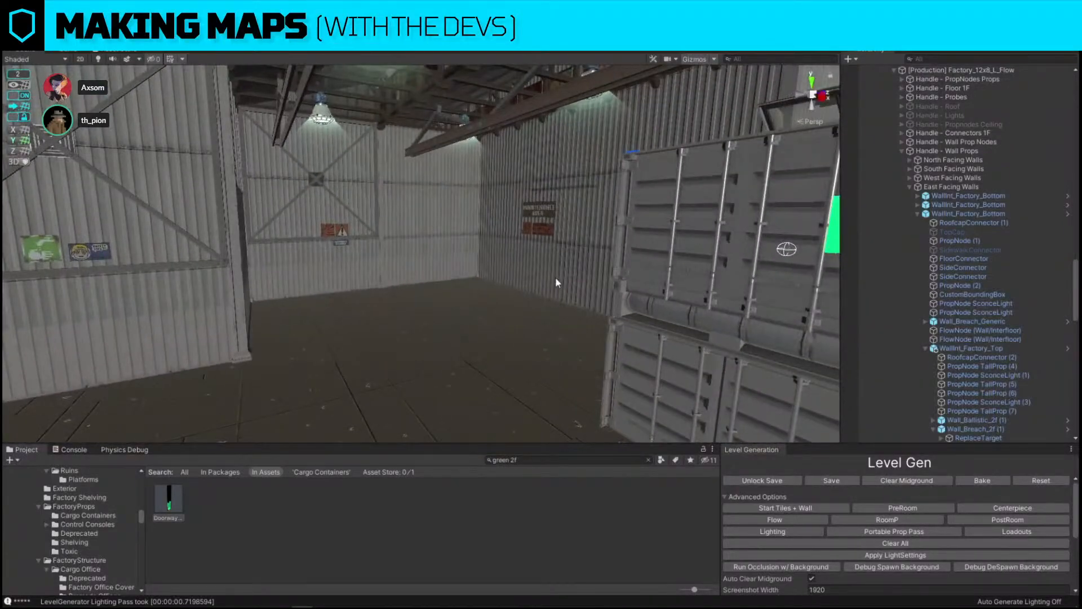
right_click_drag(465, 268, 532, 298)
left_click(538, 459)
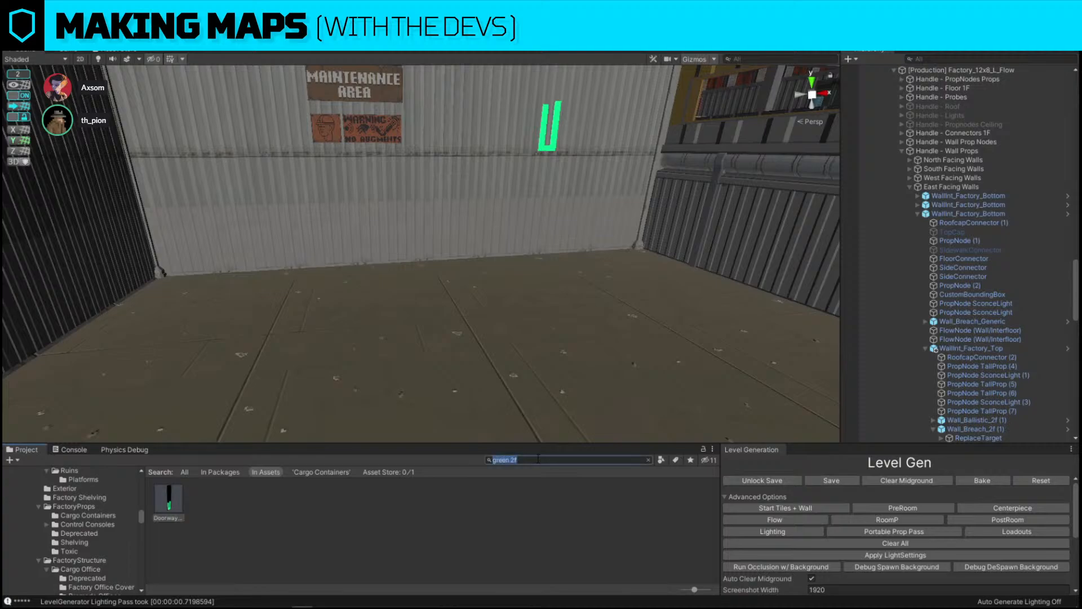
type("carg")
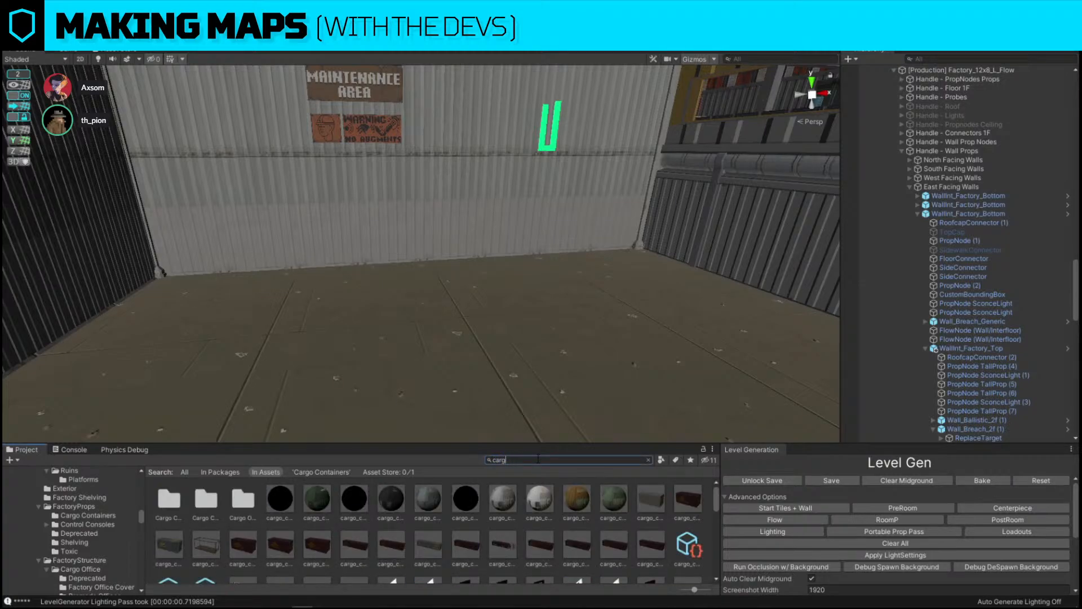
key("BackSpace")
key("BackSpace")
key("BackSpace")
key("BackSpace")
Examine the open floor between the office, the dock and the outer walls from several angles.
right_click_drag(441, 270, 311, 255)
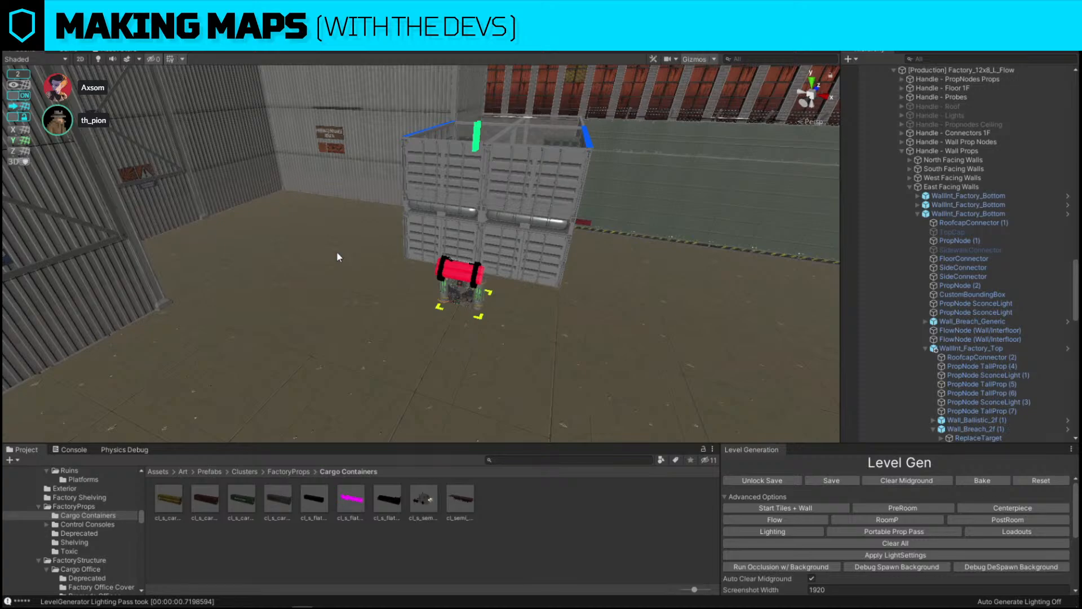
right_click_drag(336, 251, 631, 245)
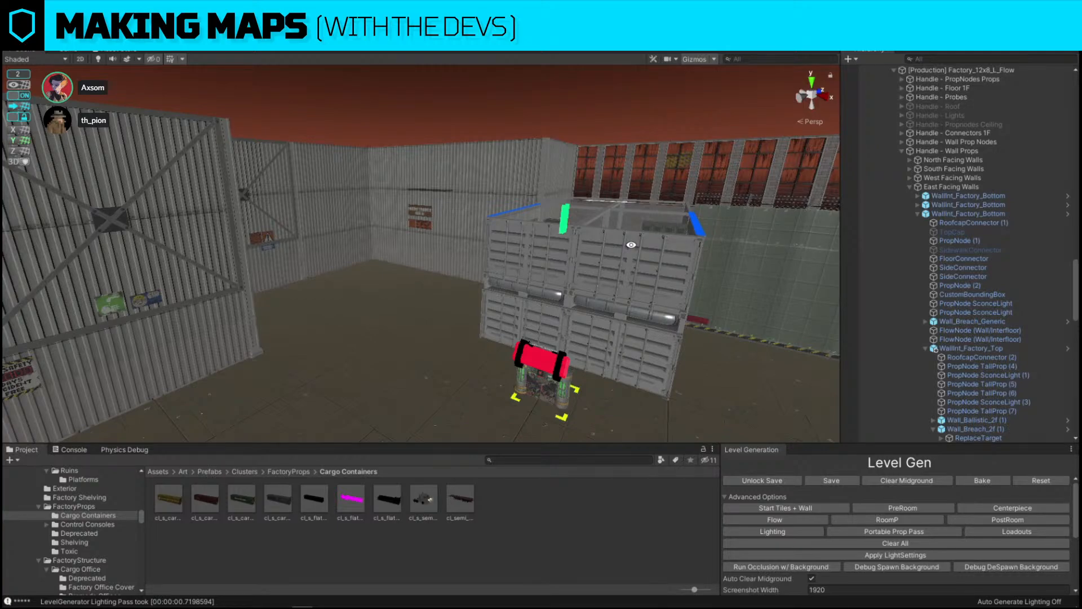
right_click_drag(631, 245, 631, 245)
key("alt")
key("alt")
left_click_drag(355, 175, 481, 171, "alt")
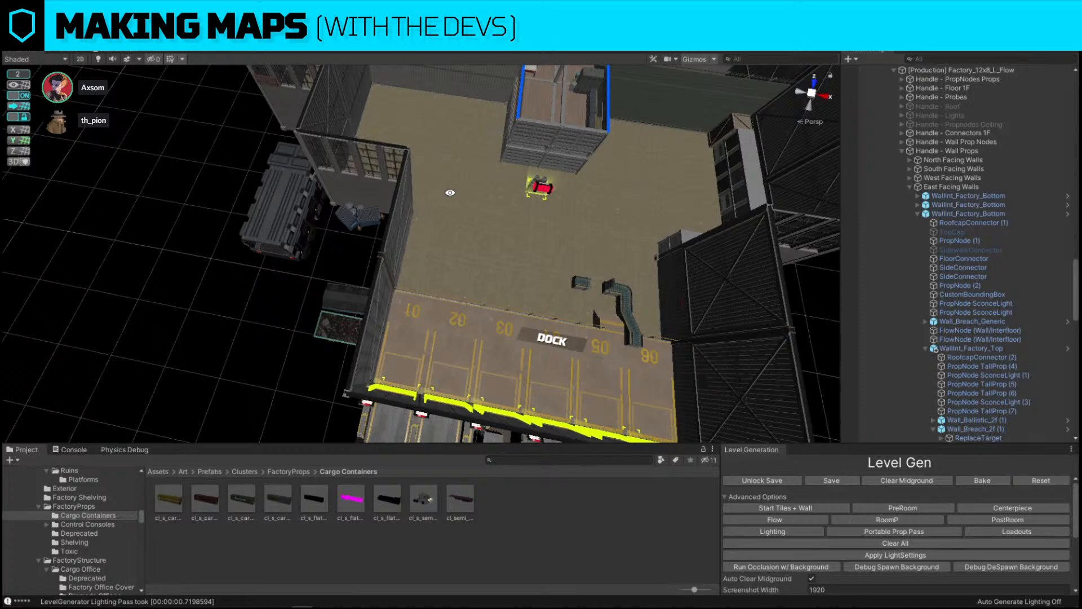
left_click_drag(452, 193, 398, 224, "alt")
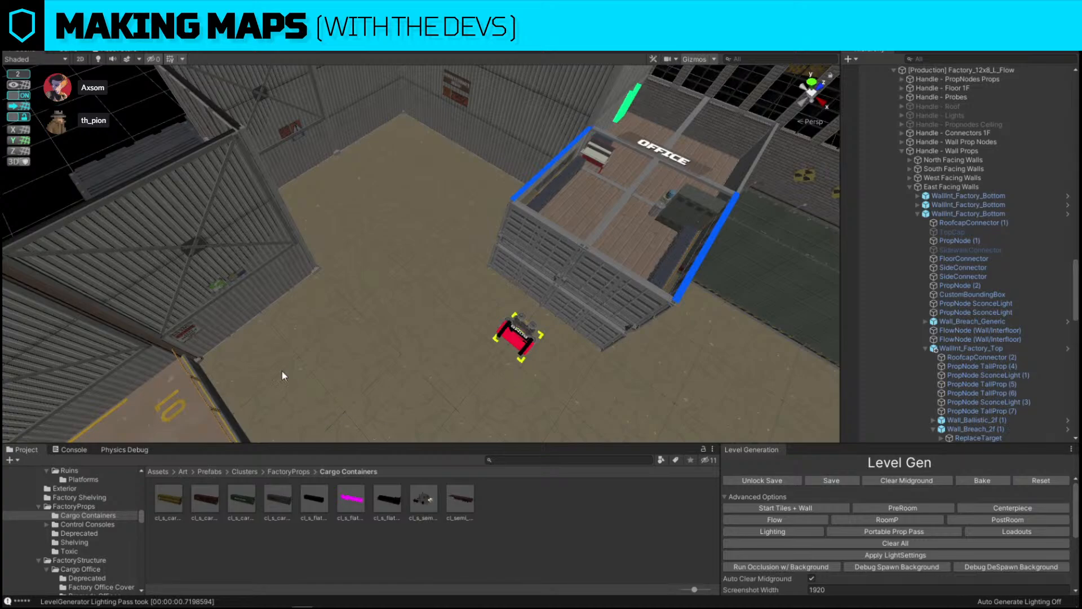
left_click_drag(513, 372, 592, 292, "alt")
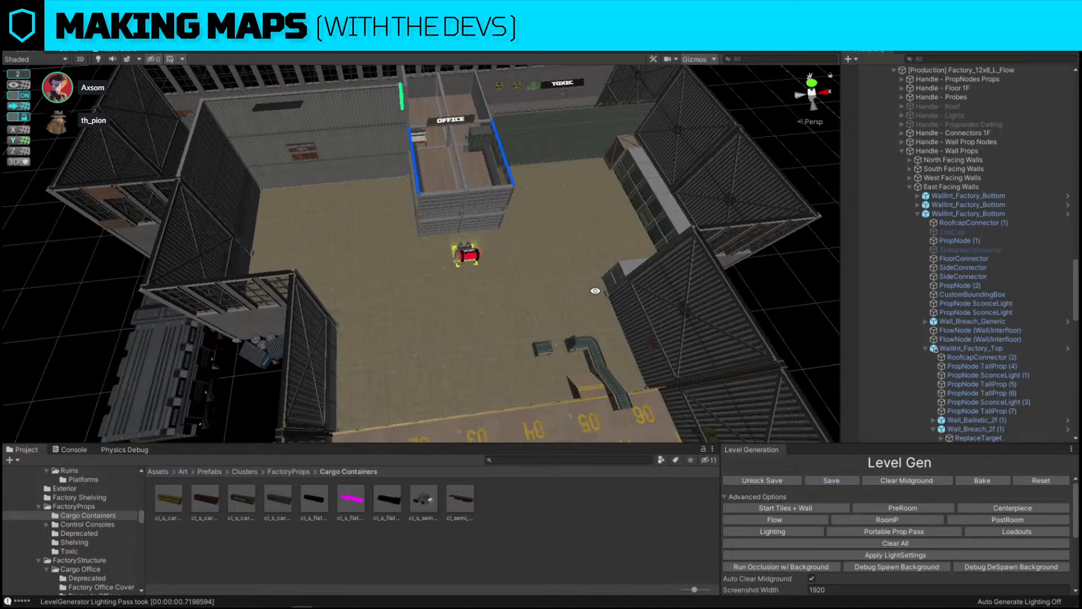
mouse_move(587, 268)
left_mouse_down("alt")
mouse_move(377, 230)
mouse_move(570, 235)
mouse_move(581, 280)
left_mouse_up("alt")
scroll(435, 239, "up", 5)
scroll(570, 235, "down", 8)
Search the project assets for "cargo" and place a cargo_container_20_frame against the wall in the maintenance area corner.
right_click_drag(510, 271, 409, 244)
key("w")
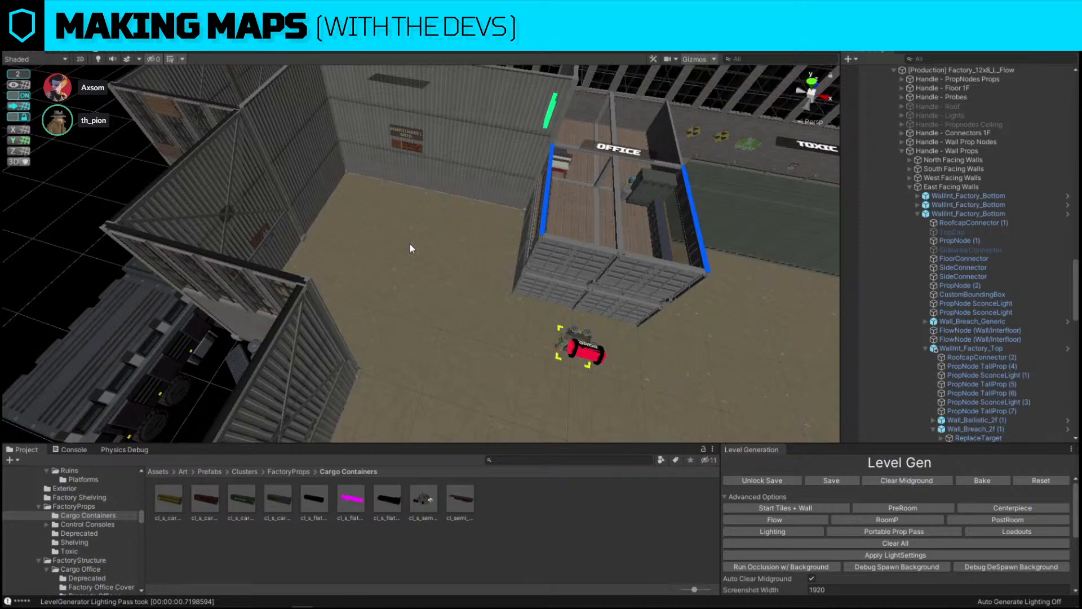
right_click_drag(422, 248, 602, 496)
key("w")
left_click(602, 460)
type("cargo")
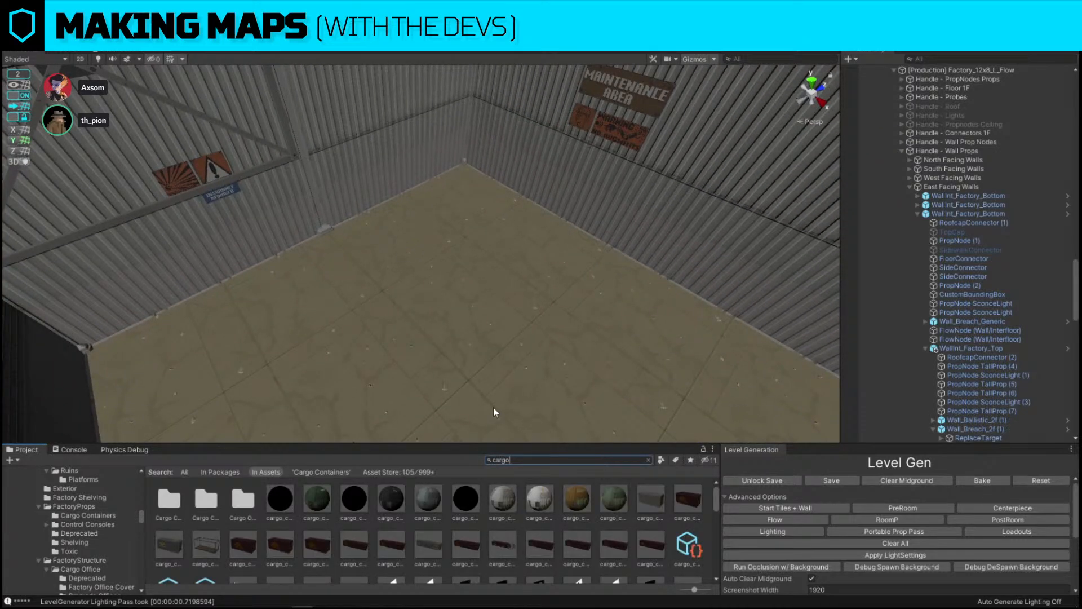
right_click_drag(493, 407, 287, 374)
left_click_drag(208, 544, 369, 295)
right_click_drag(468, 292, 303, 283)
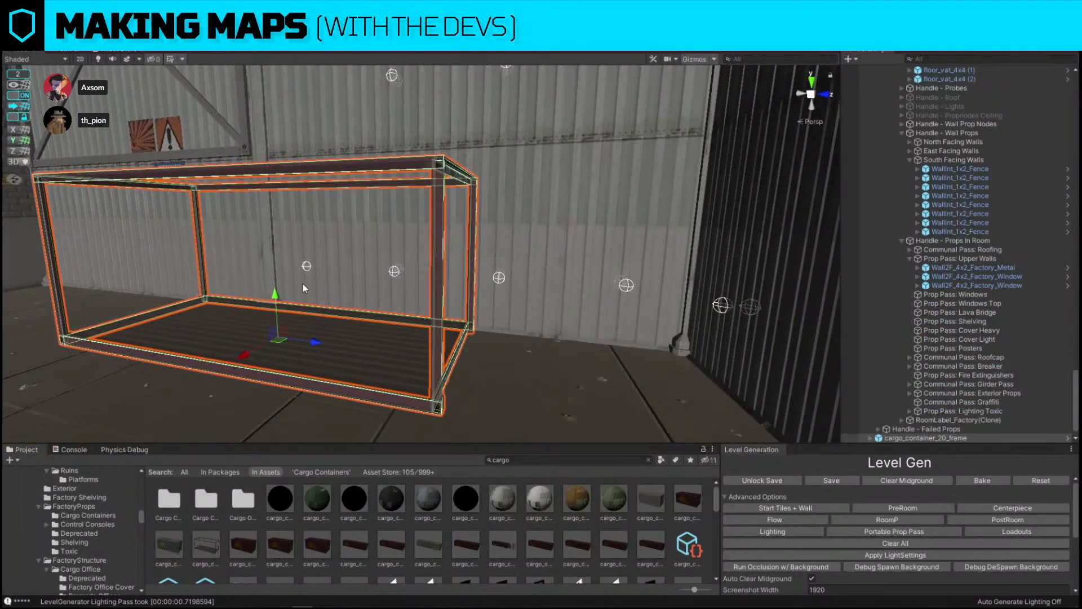
Disable ReplaceTarget and enable wall_blast_base on the breachable wall behind the container frame, and inspect the blast opening.
left_click(377, 239)
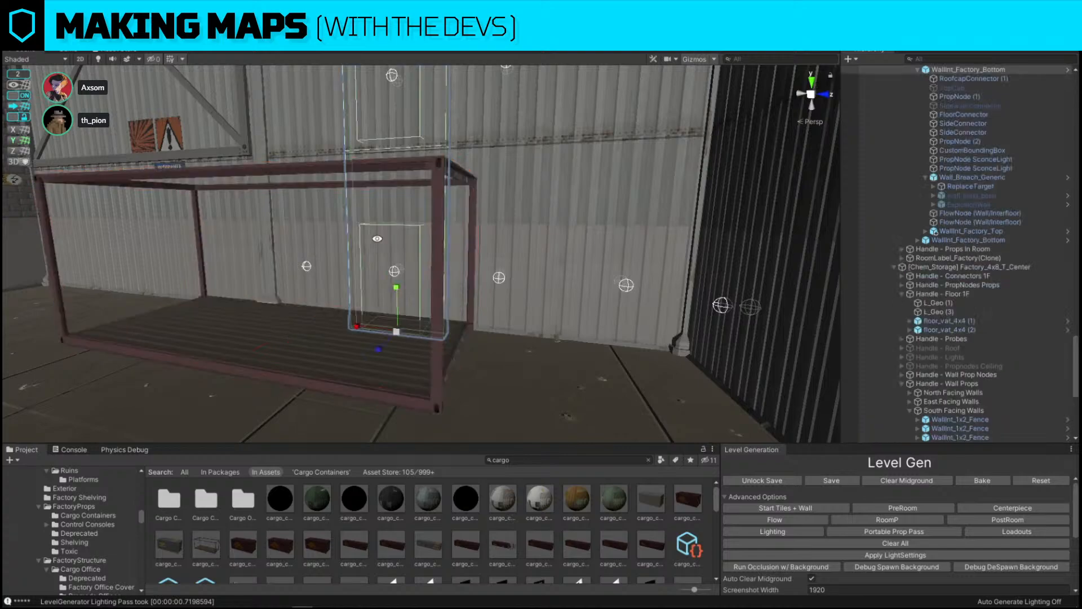
left_click(938, 186)
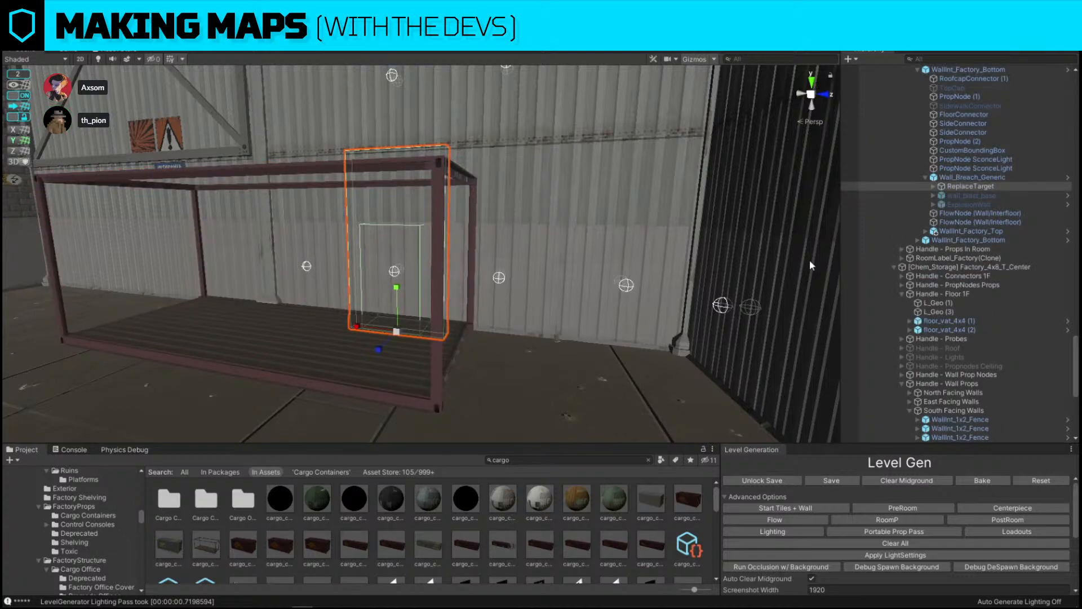
left_click(933, 186)
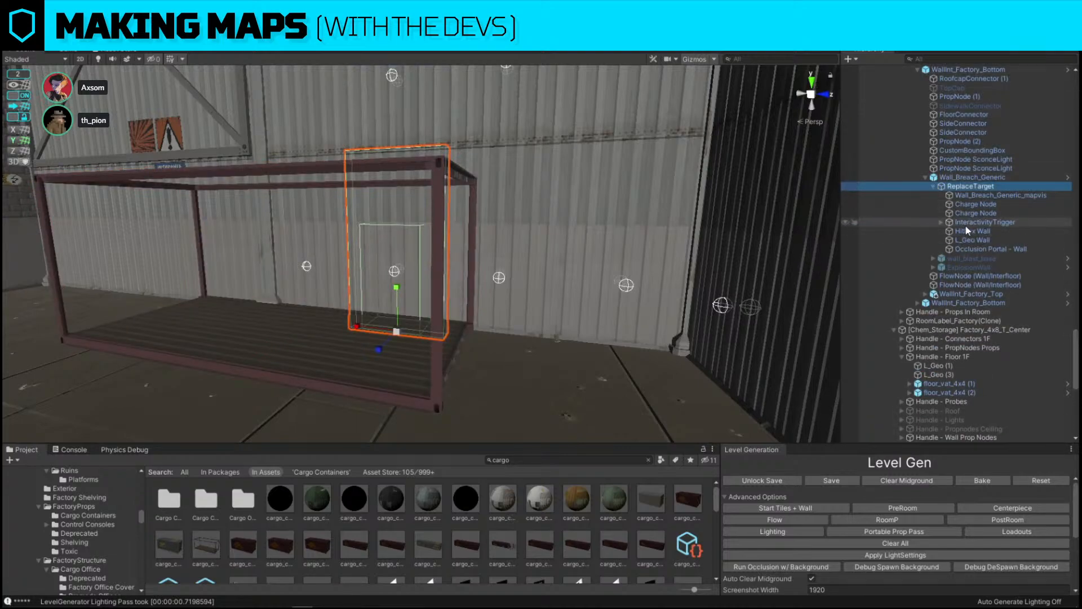
left_click(933, 187)
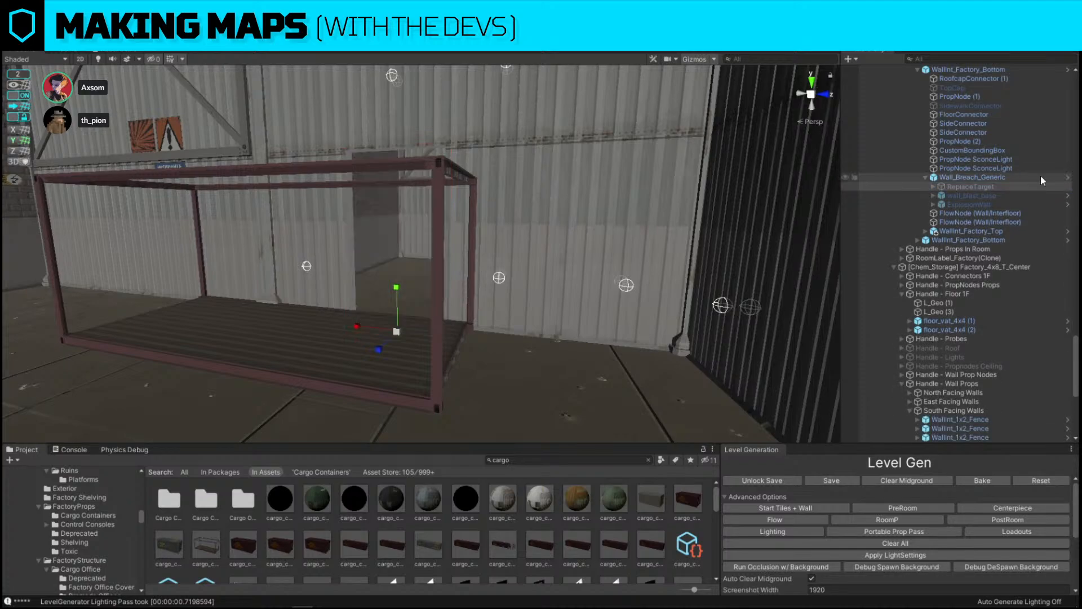
left_click(1039, 195)
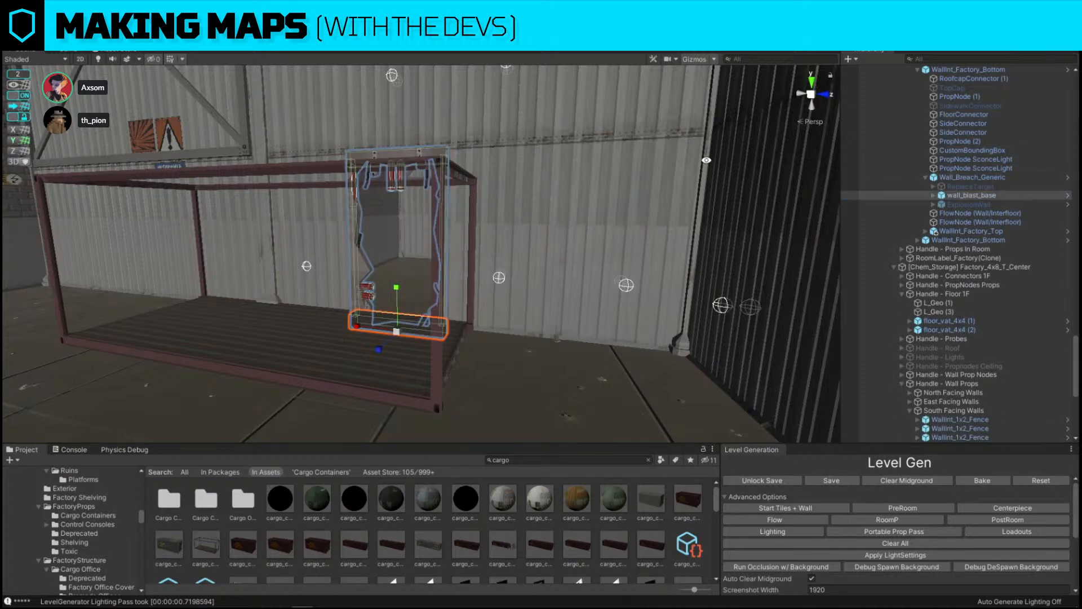
key("w")
right_click_drag(502, 155, 812, 225)
key("s")
key("a")
key("a")
key("s")
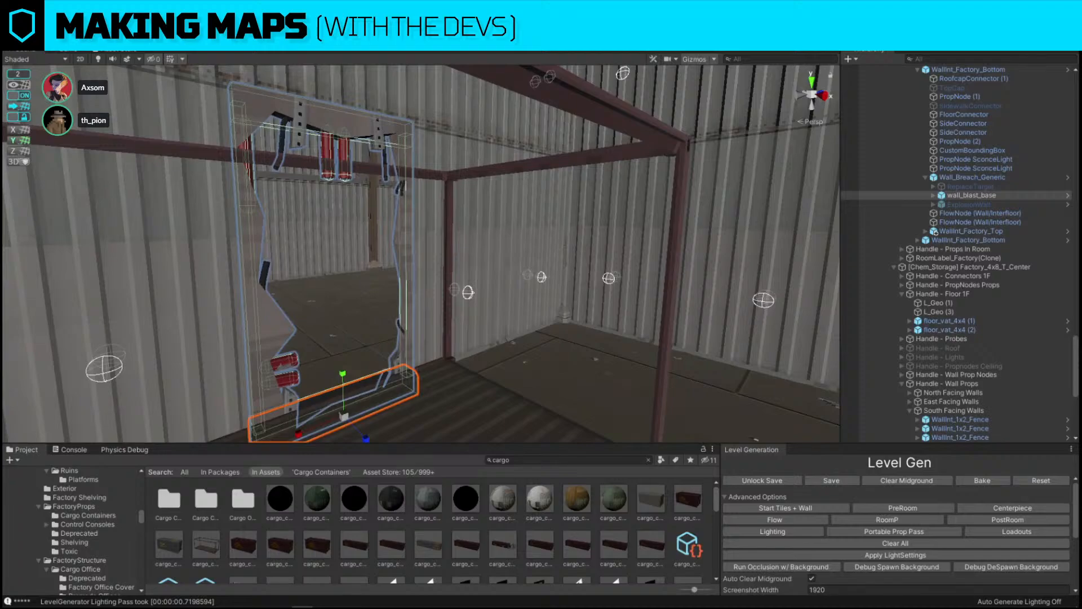
Disable wall_blast_base and re-enable ReplaceTarget on the breachable wall.
key("alt+shift+a")
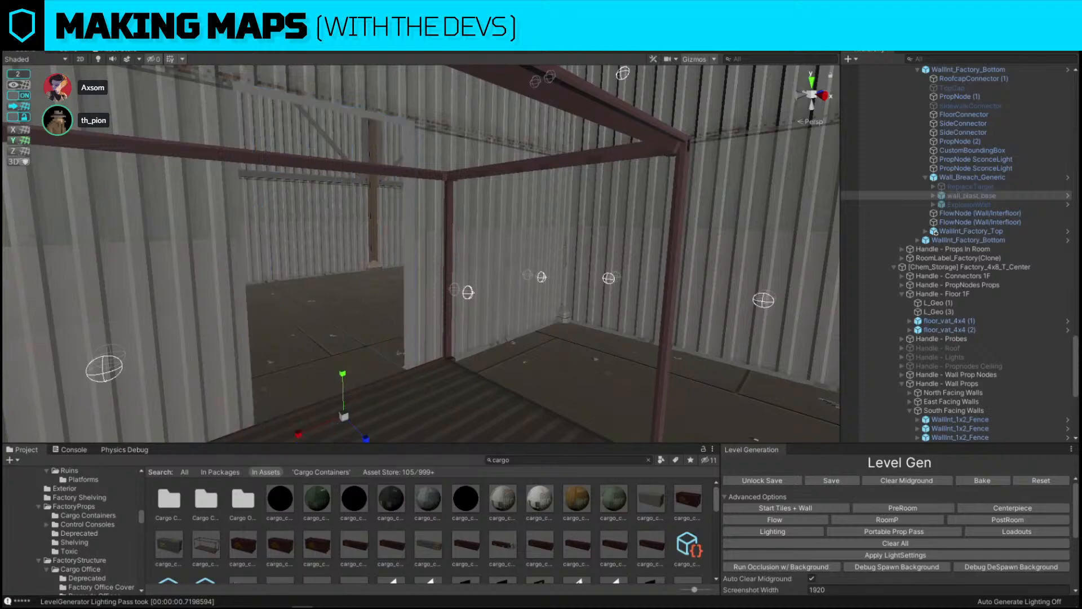
left_click(990, 186)
key("alt+shift+a")
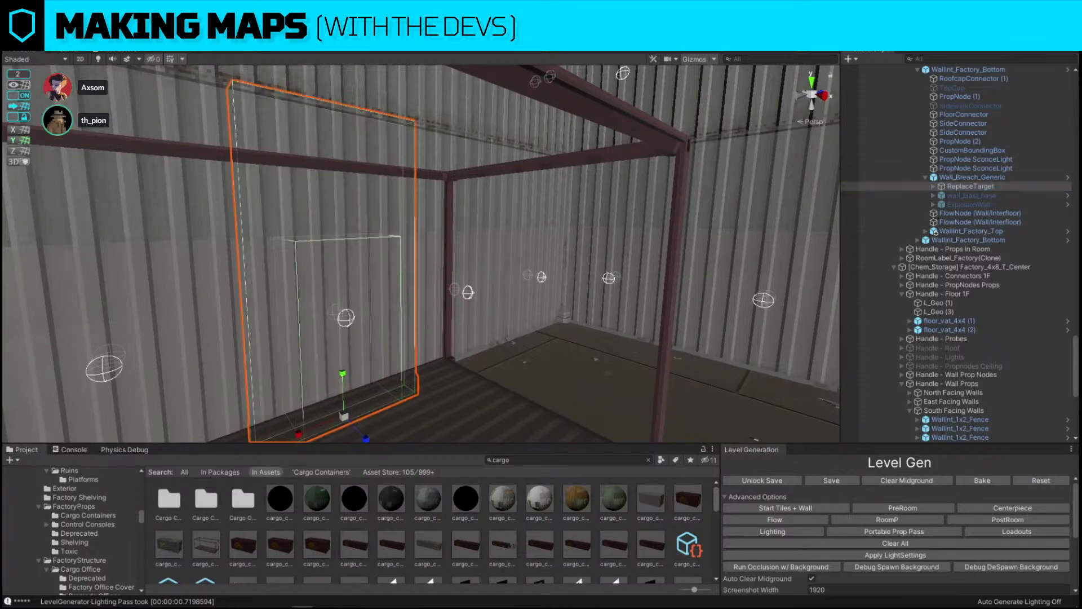
Examine the container frame's placement relative to the maintenance corner, the office and the overall map.
key("s")
right_click_drag(404, 234, 395, 273)
left_click(364, 278)
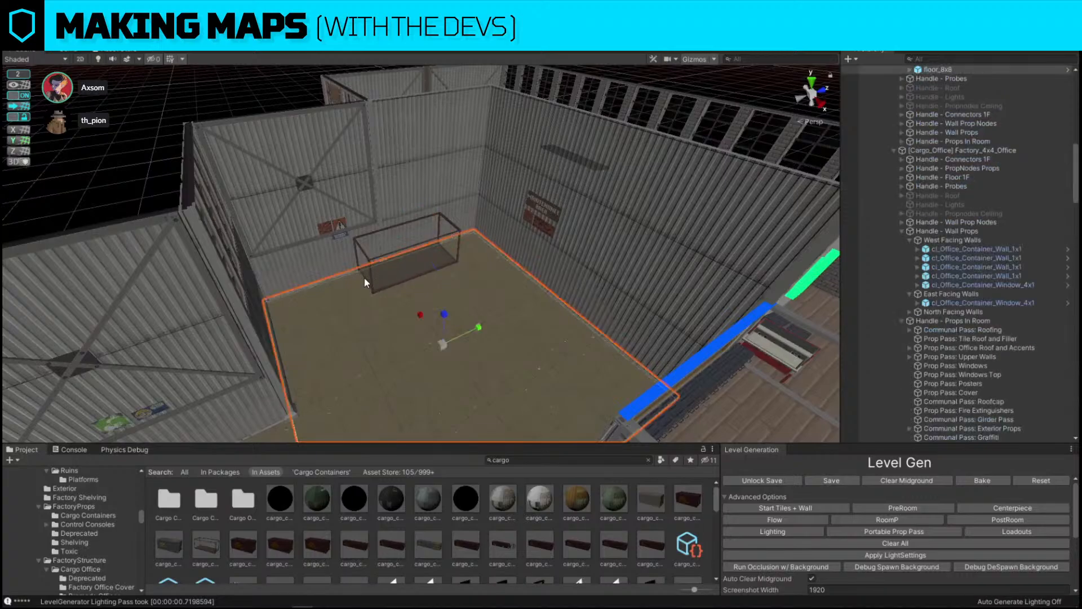
left_click_drag(364, 280, 434, 281, "alt")
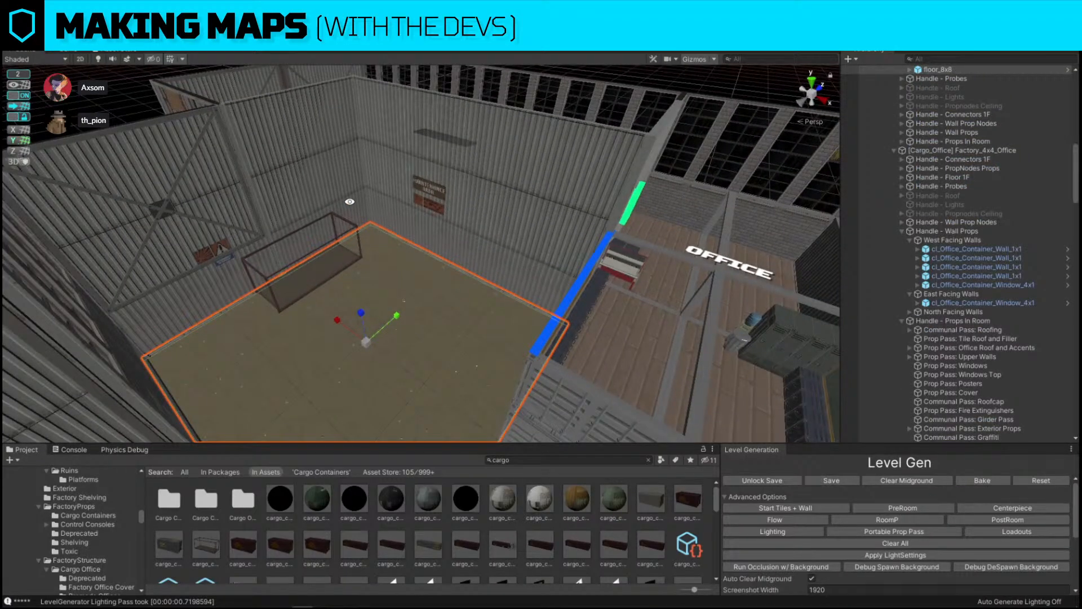
key("w")
right_click_drag(349, 202, 482, 330)
key("s")
left_click(210, 310)
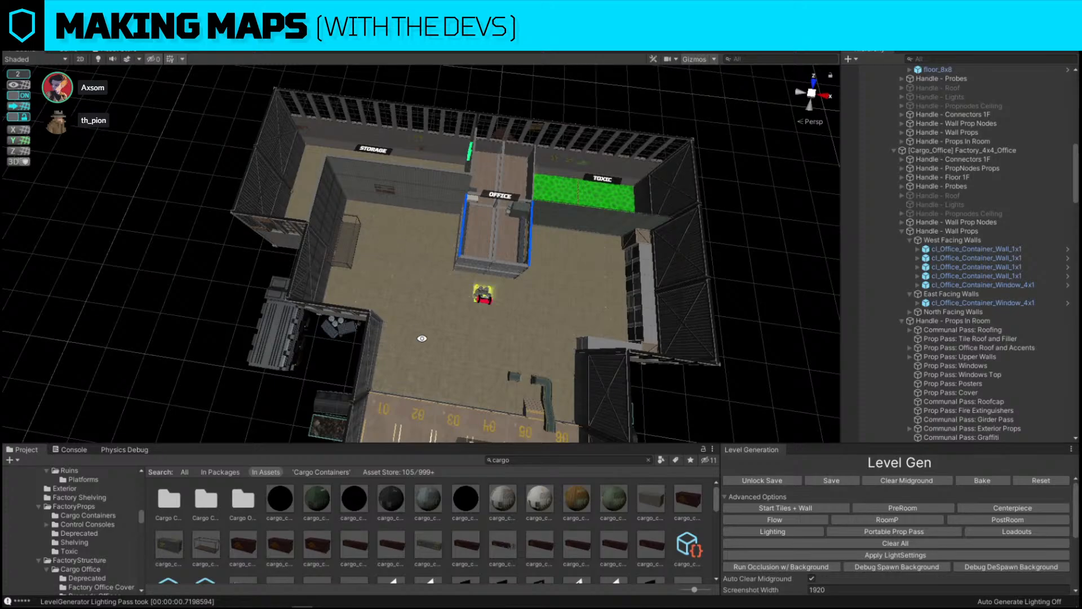
Slide the container frame along the wall into the maintenance area corner and place a duplicate end to end beside it.
key("w")
right_click_drag(486, 242, 309, 207)
left_click(303, 203)
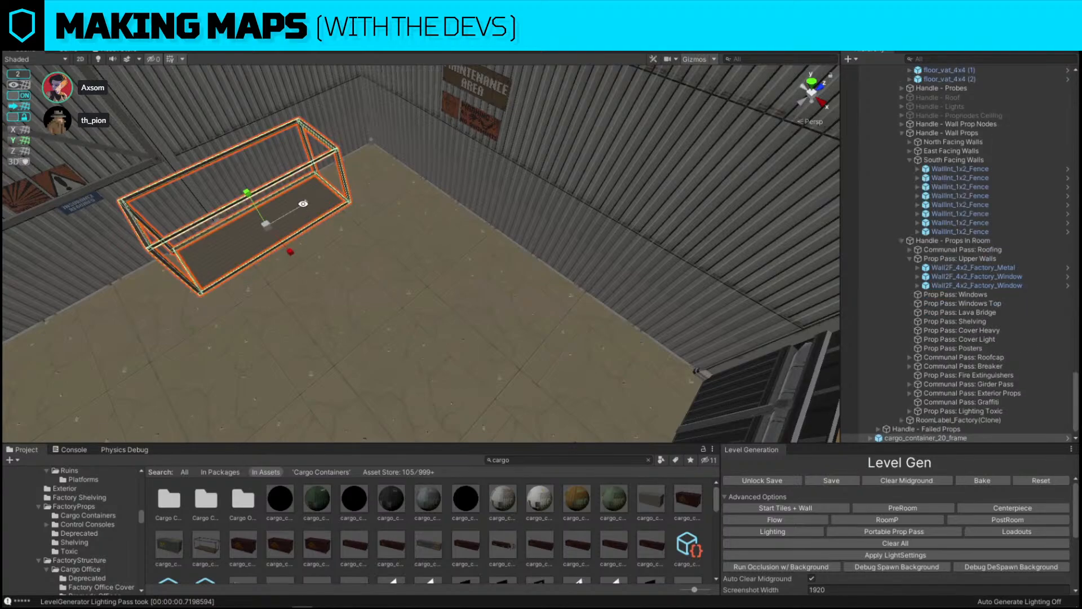
left_click_drag(305, 205, 397, 165)
right_click_drag(396, 166, 349, 163)
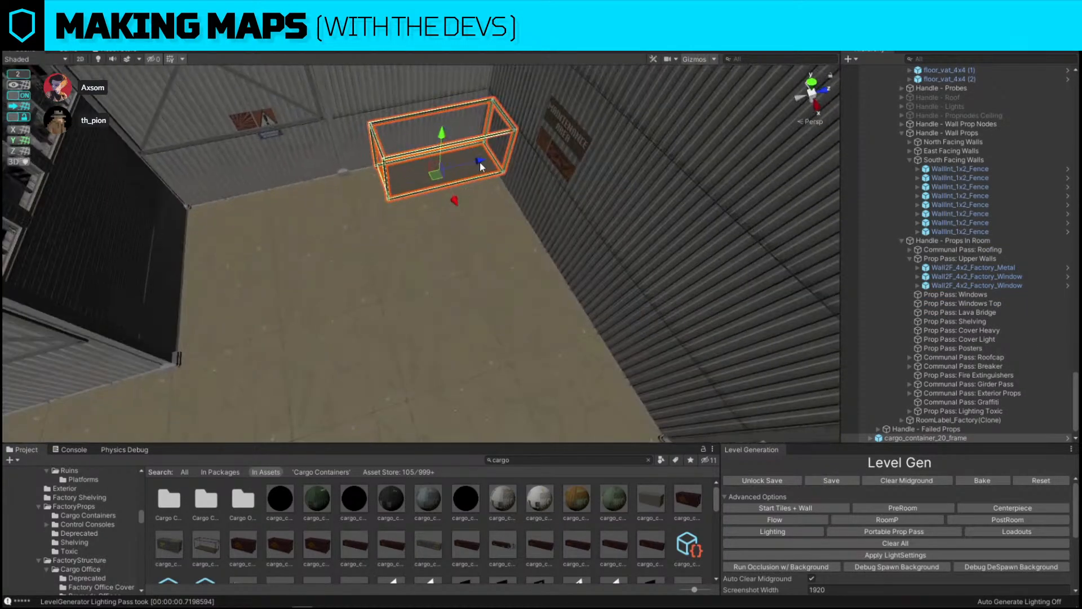
key("ctrl+d")
left_click_drag(482, 163, 252, 190)
Duplicate the frame again, turn the copy perpendicular to the row and position it at the row's open end.
key("ctrl+d")
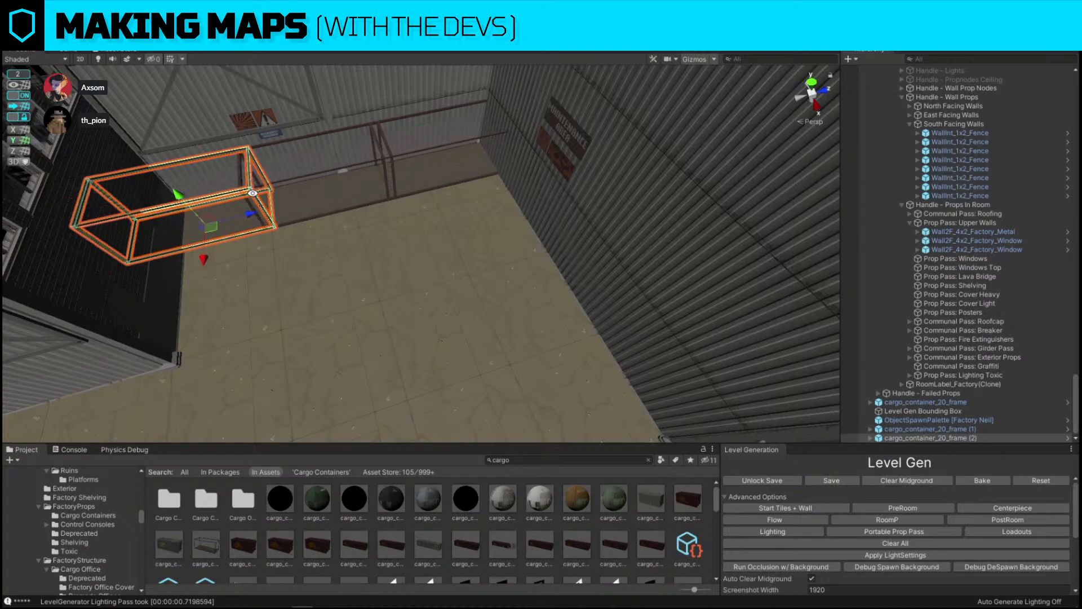
key("e")
left_click_drag(234, 246, 400, 216)
key("w")
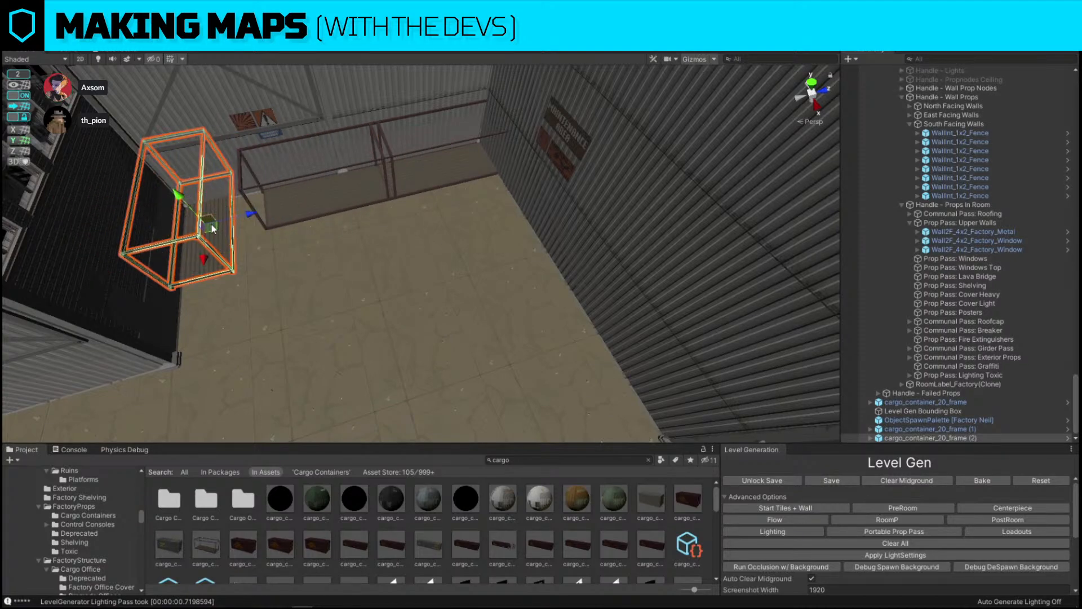
left_click_drag(210, 227, 222, 254)
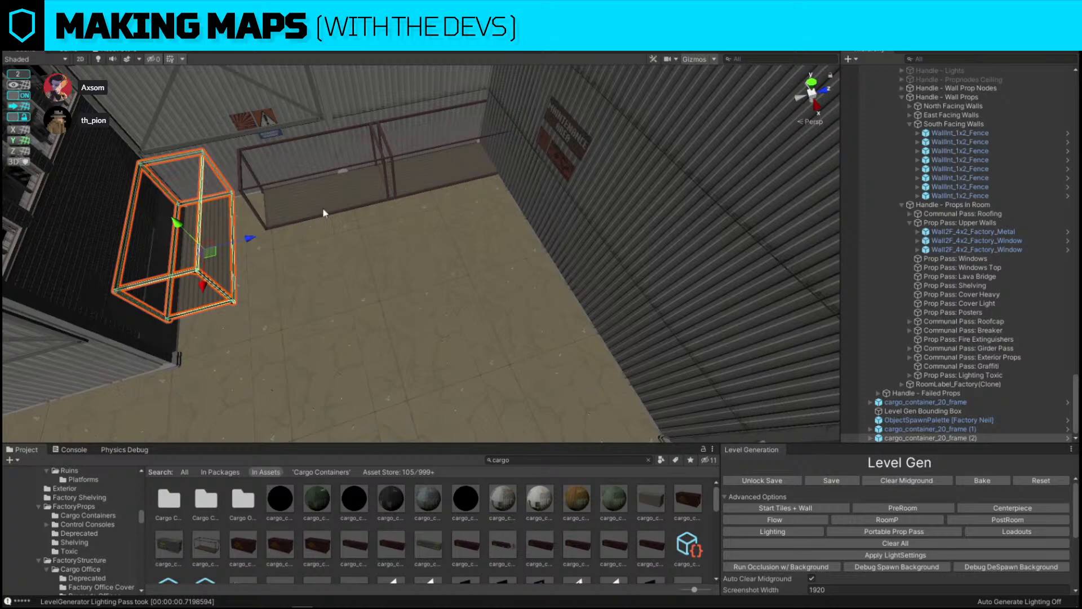
Examine the row of container frames relative to the maintenance area, the office and the surrounding rooms.
left_click_drag(323, 212, 527, 131, "alt")
right_click_drag(527, 131, 516, 191)
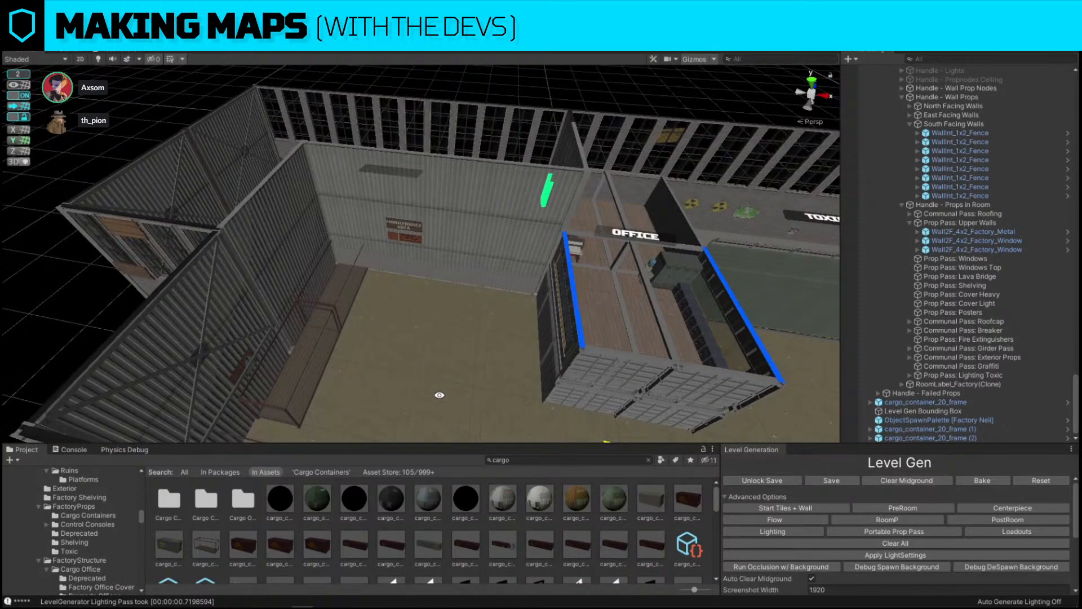
right_click_drag(507, 432, 416, 306, "alt")
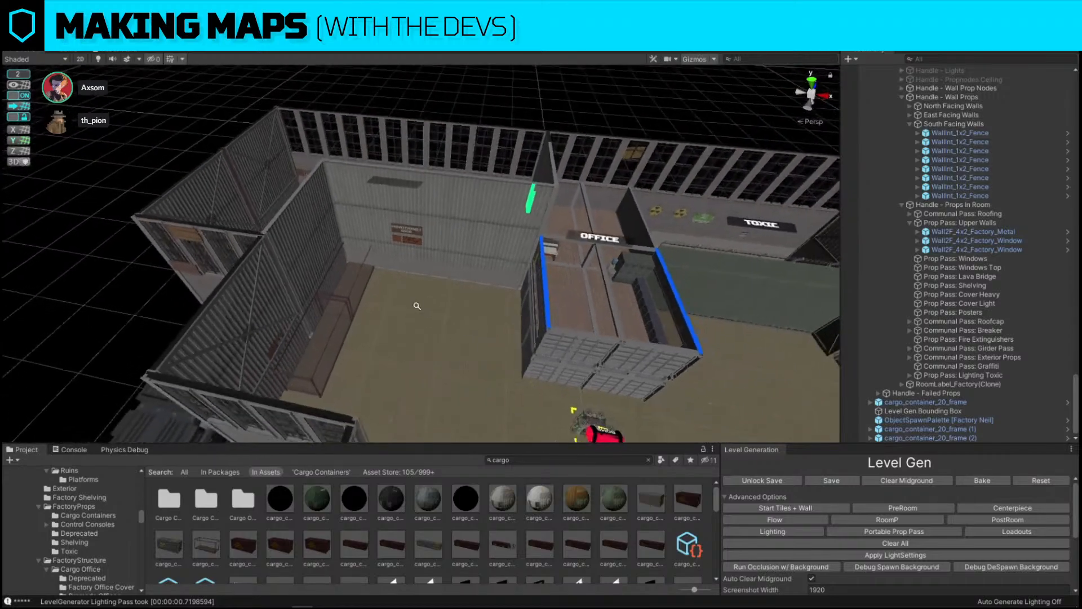
left_click_drag(416, 305, 422, 251, "alt")
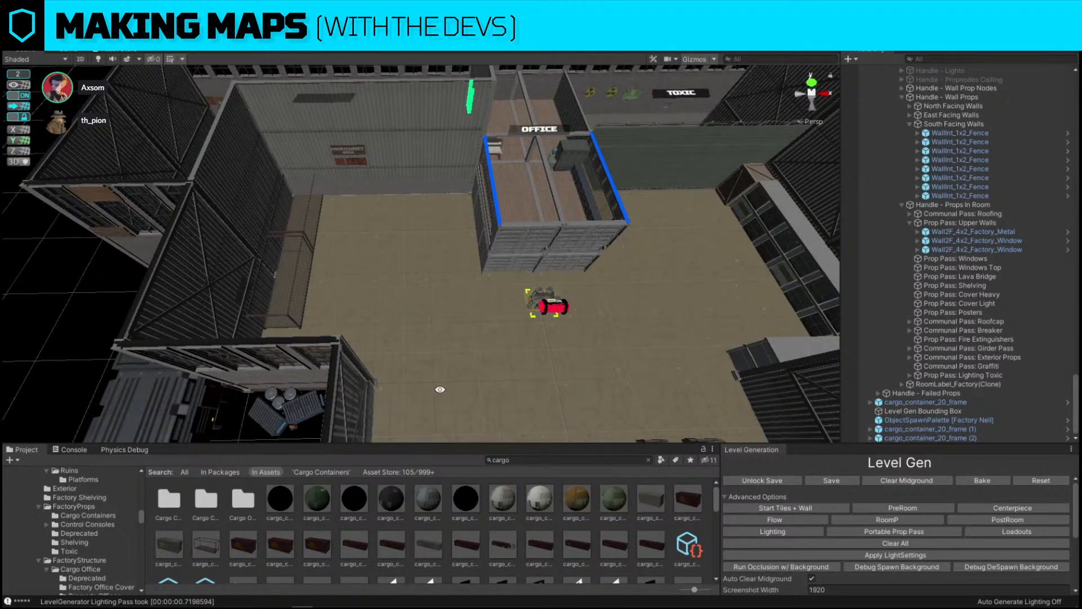
left_click_drag(563, 244, 423, 190, "alt")
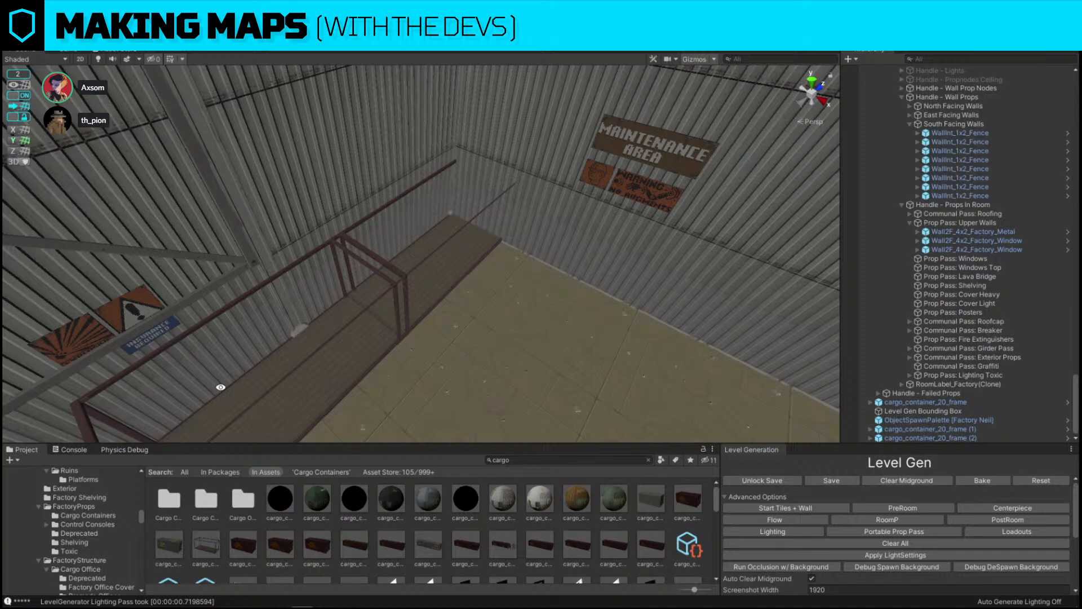
key("f")
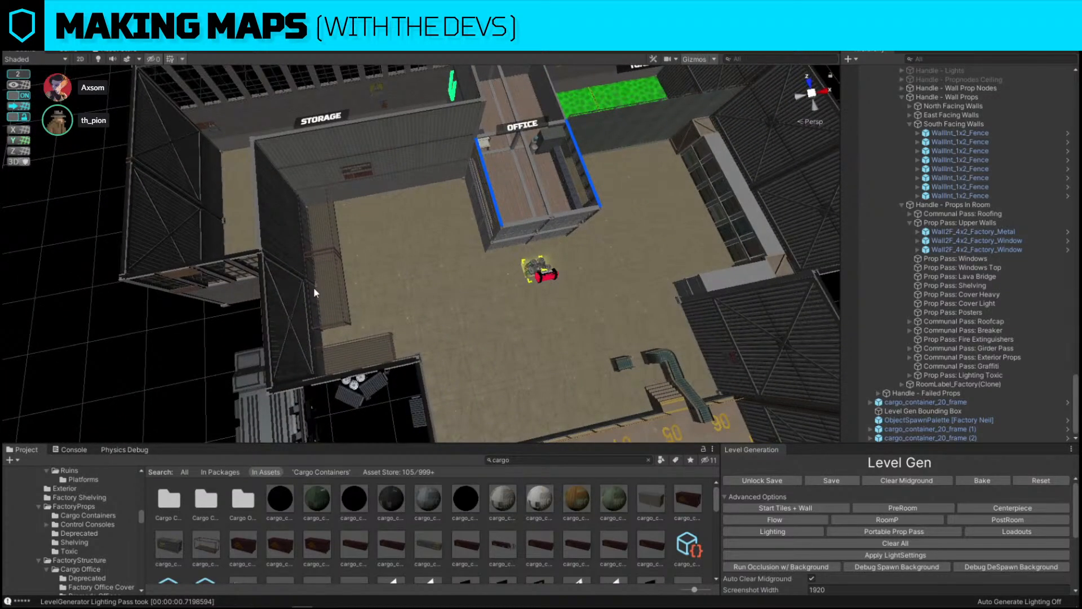
Delete all three cargo container frames from the maintenance area.
left_click(313, 287)
left_click(353, 341)
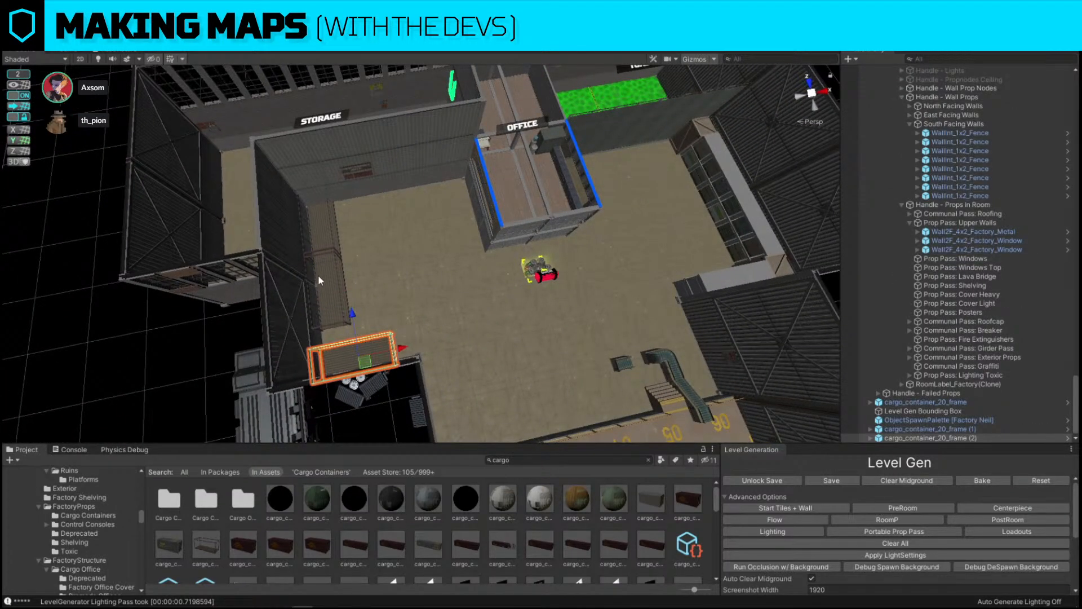
key("Delete")
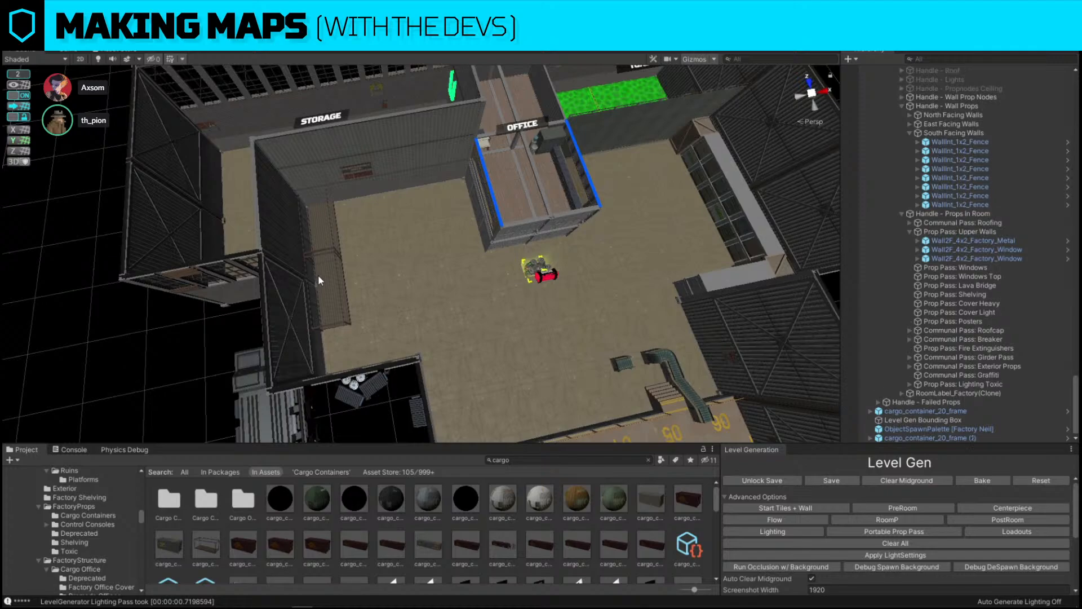
left_click(318, 280)
left_click_drag(318, 280, 319, 238)
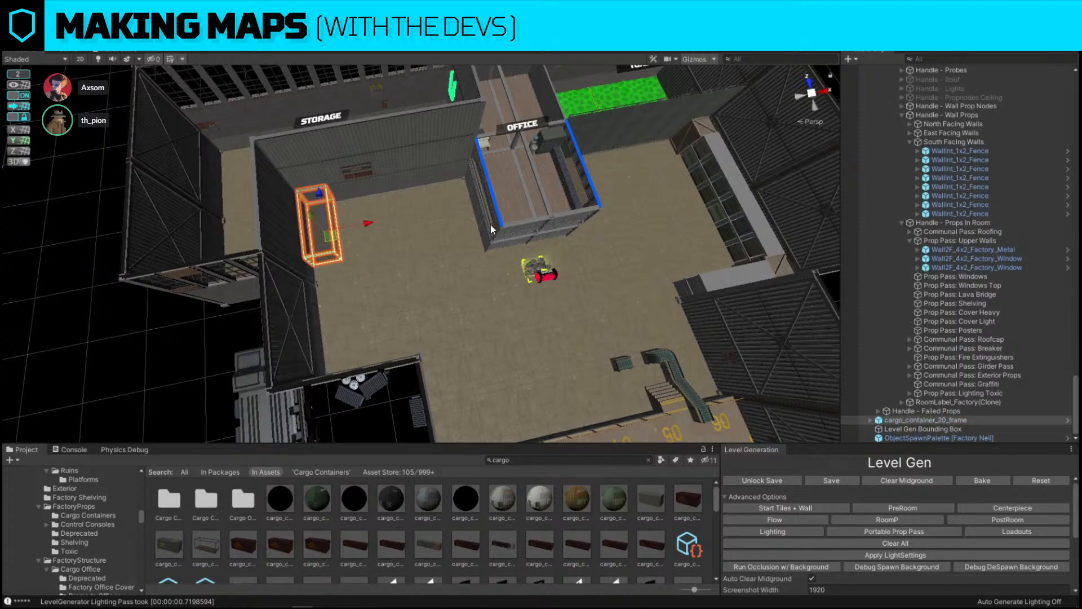
key("Delete")
Search the project assets for "cargo" and place a new cargo_container_20_frame near the maintenance area corner.
left_click(535, 172)
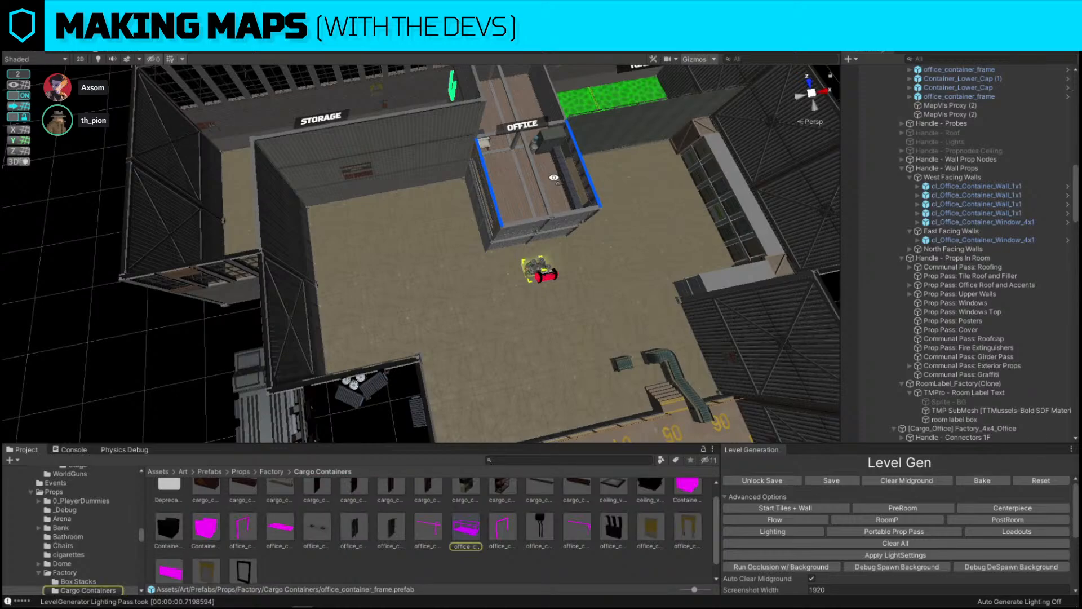
right_click_drag(550, 175, 401, 161)
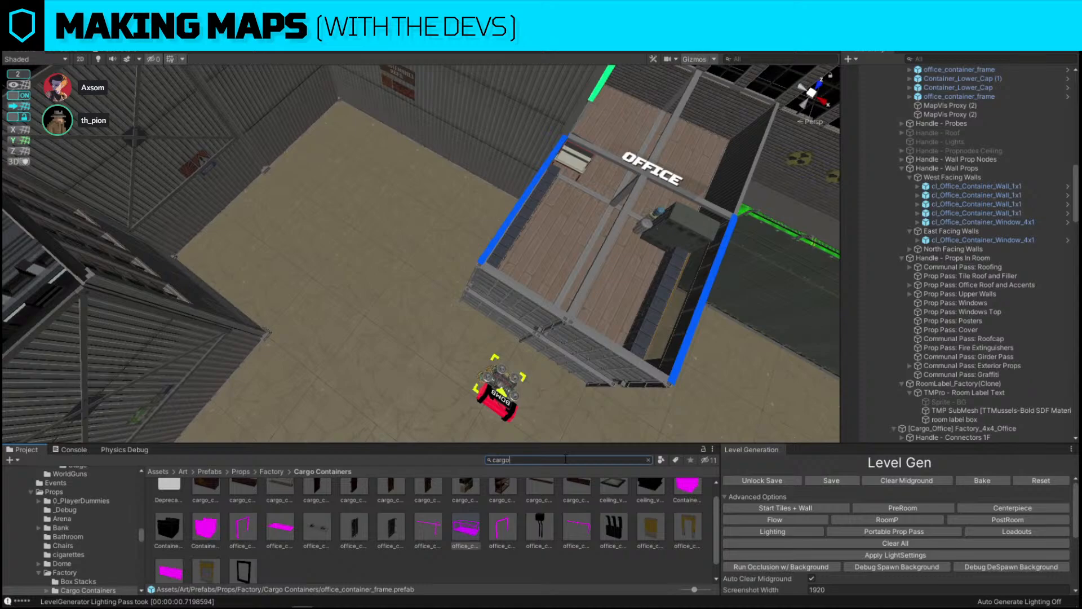
left_click_drag(539, 253, 462, 184, "alt")
scroll(462, 184, "up", 3, "alt")
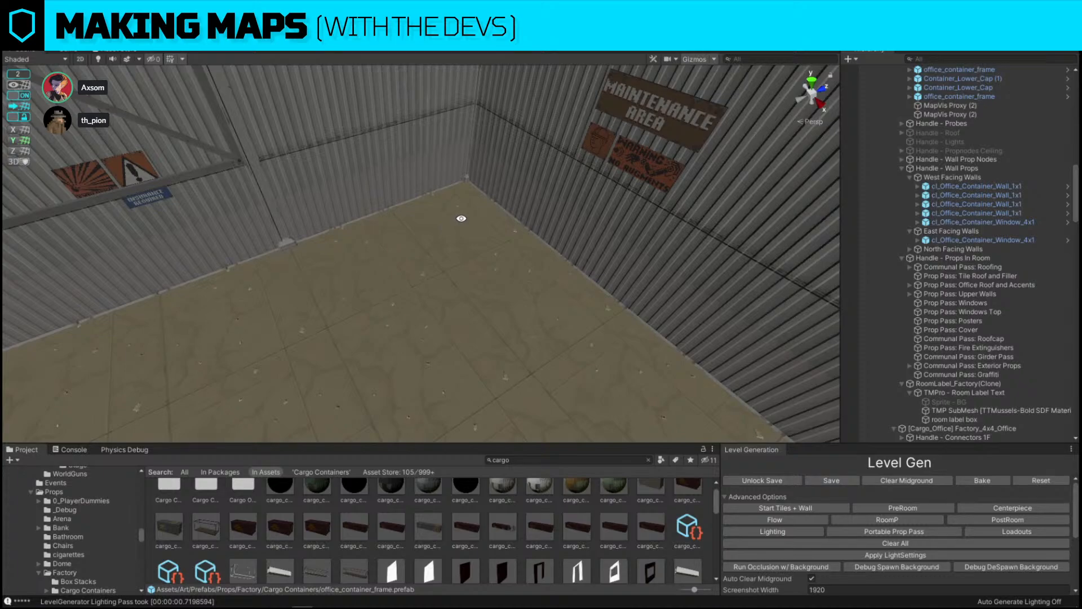
right_click_drag(461, 215, 493, 319)
left_click_drag(207, 527, 449, 298)
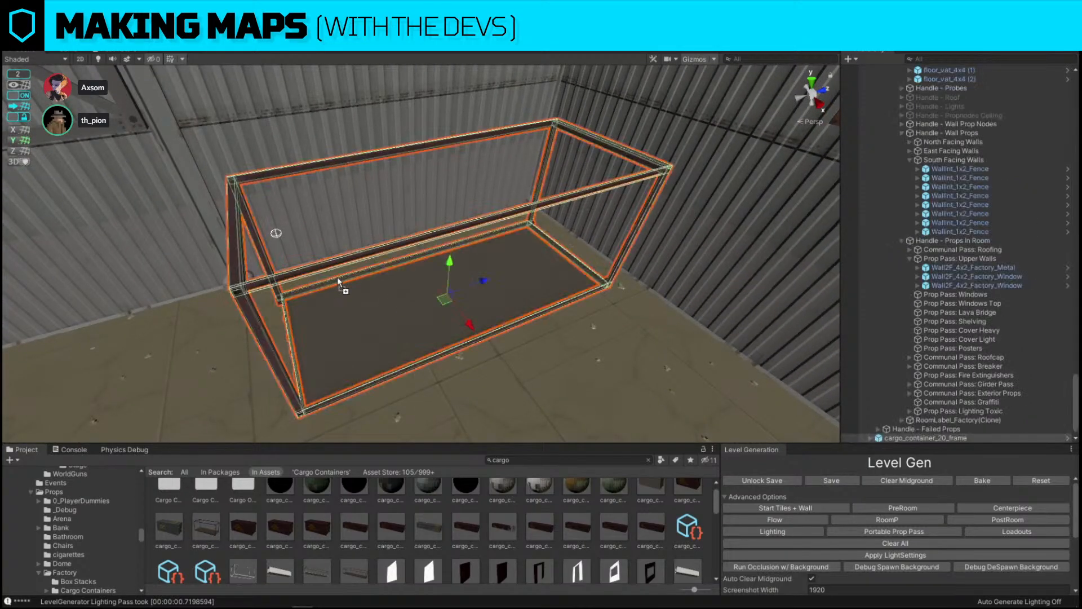
Turn off grid snapping and fit the container frame closely against both walls of the maintenance corner.
left_click_drag(337, 277, 410, 277, "alt")
right_click_drag(415, 278, 452, 206)
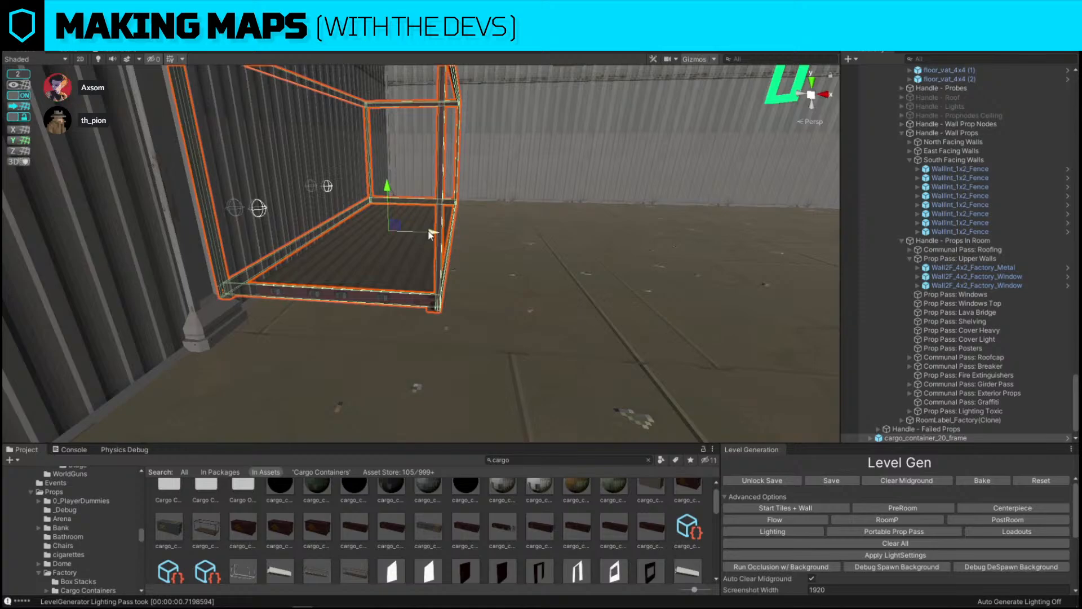
left_click_drag(431, 232, 427, 229)
left_click(22, 96)
right_click_drag(496, 217, 571, 226)
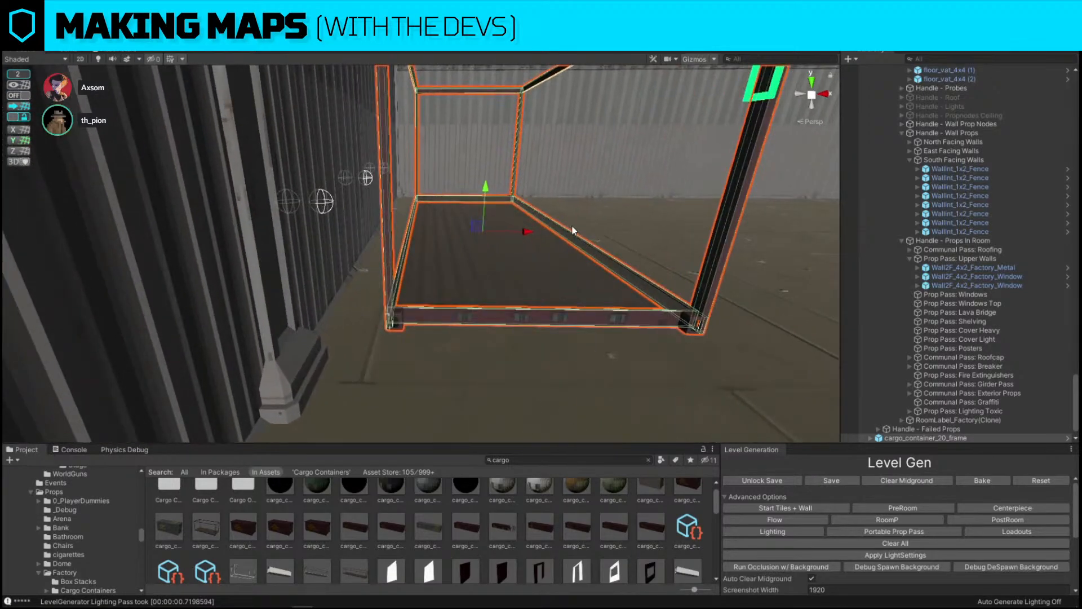
left_click_drag(530, 233, 501, 235)
right_click_drag(500, 234, 290, 248)
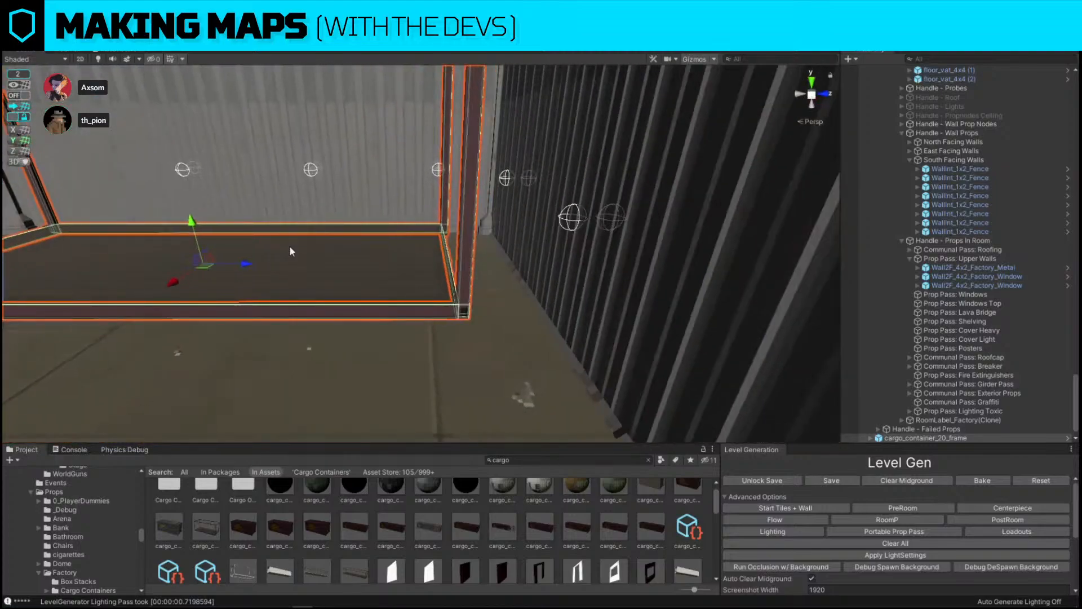
left_click_drag(239, 269, 296, 271)
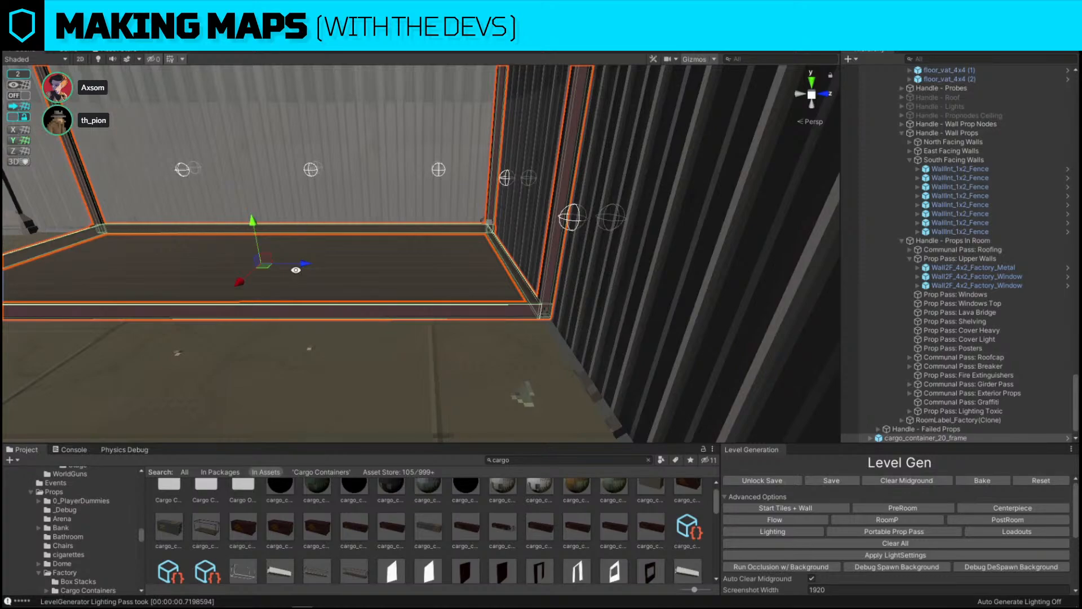
Replace the selected container frame with the cargo_container_20_shell prefab.
key("a")
right_click_drag(367, 336, 374, 248)
key("s")
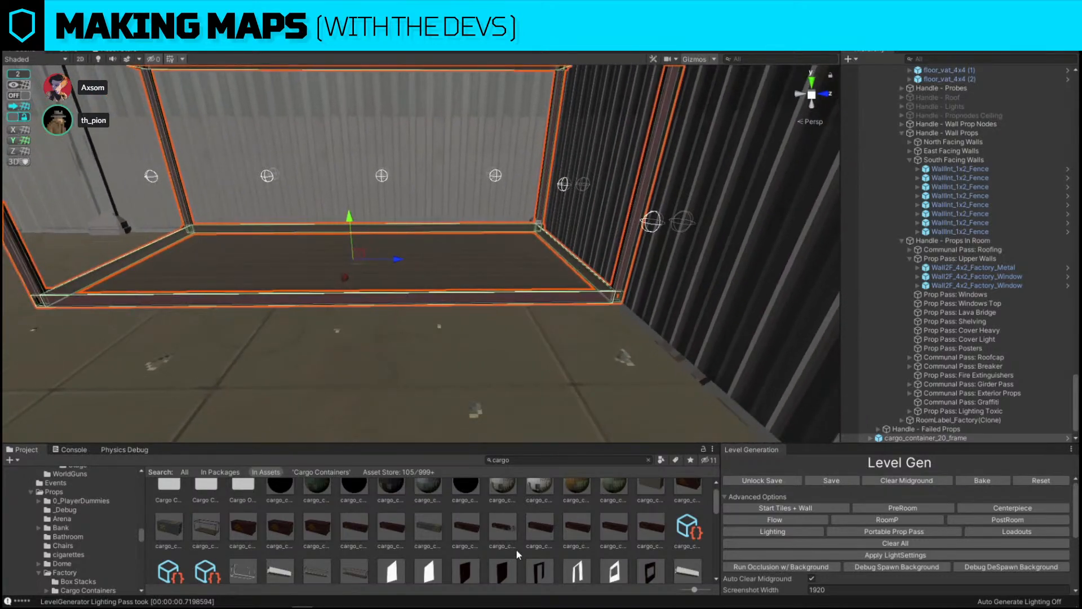
left_click(308, 514)
left_click(469, 291)
key("ctrl+shift+r")
left_click_drag(323, 536, 209, 211)
left_click(298, 287)
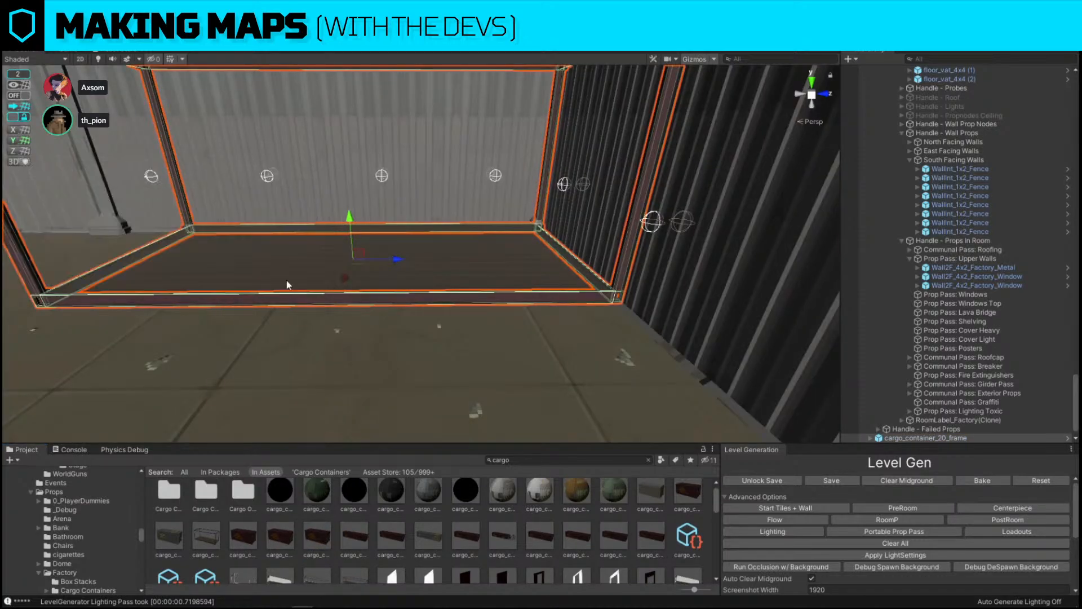
Replace the container shell with the cargo_container_20 prefab using Replace Selection.
left_click(371, 194)
right_click_drag(230, 280, 239, 285)
key("a")
key("ctrl+shift+r")
left_click_drag(282, 537, 154, 215)
left_click_drag(254, 526, 169, 211)
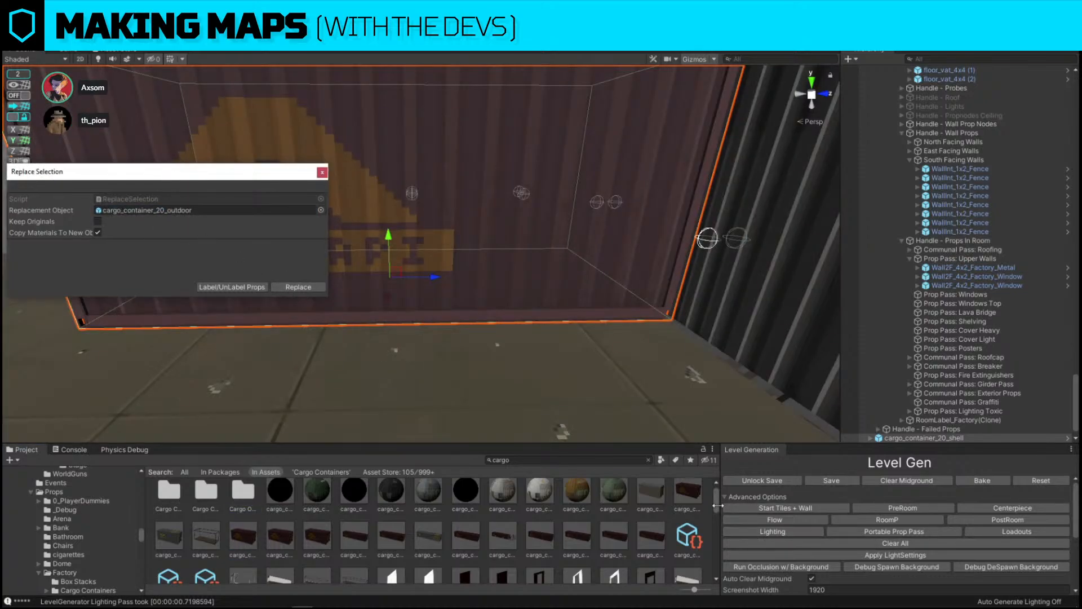
left_click_drag(688, 491, 216, 211)
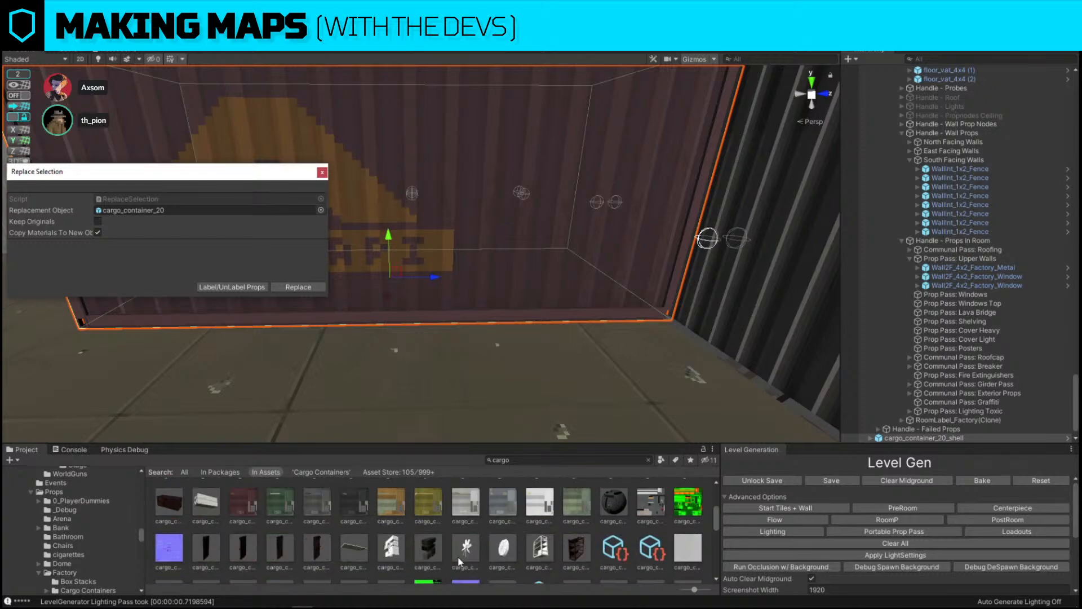
left_click(299, 287)
Select the whole cargo_container_20 object and move it out from the wall onto the open maintenance area floor.
left_click(327, 228)
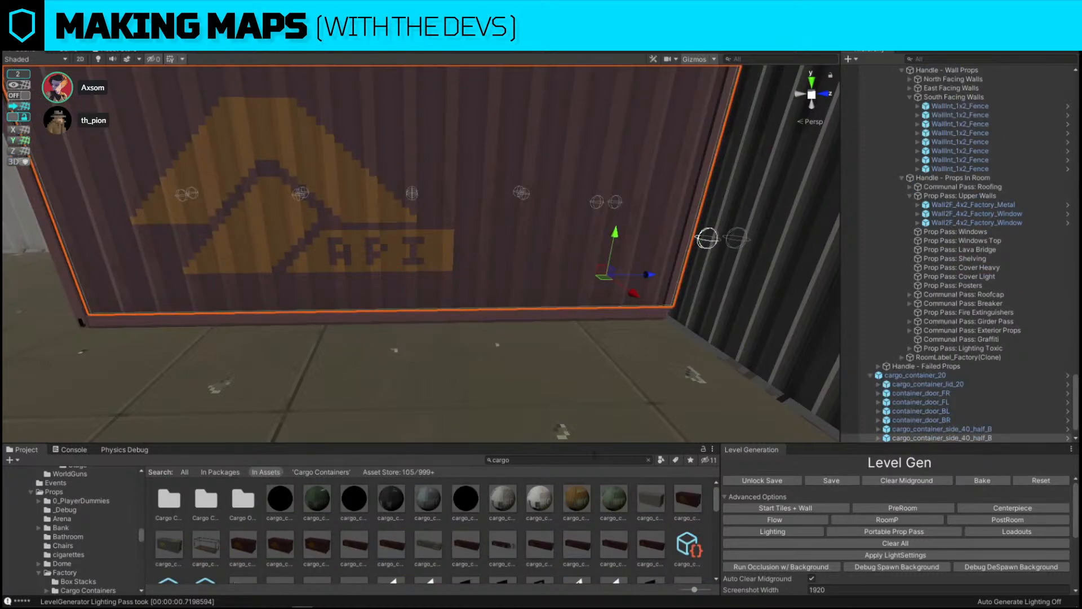
left_click(915, 375)
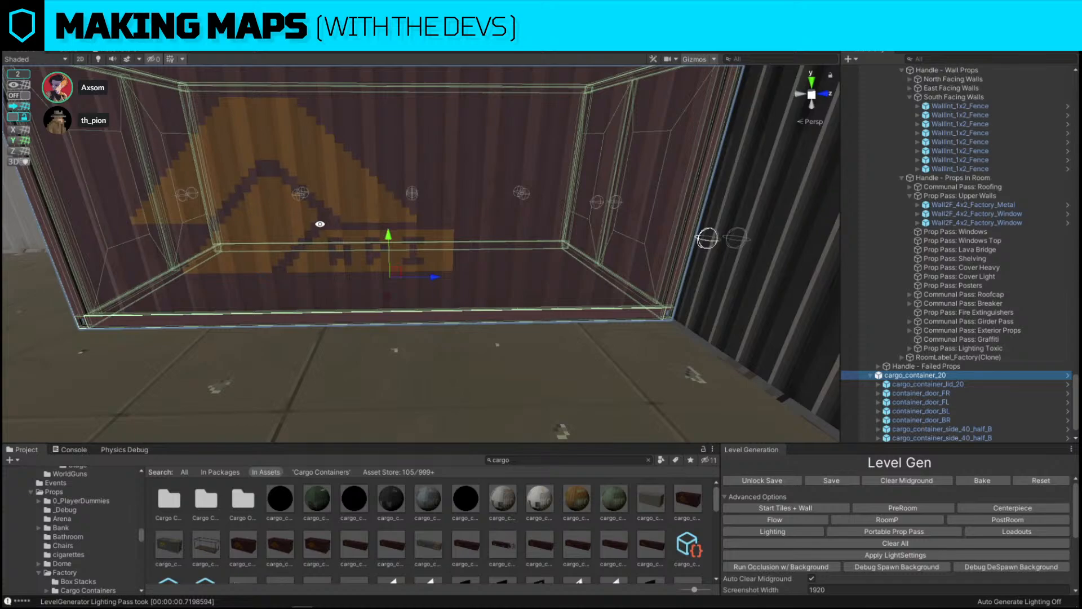
key("alt+1")
left_click_drag(249, 215, 469, 305, "alt")
scroll(469, 305, "down", 6)
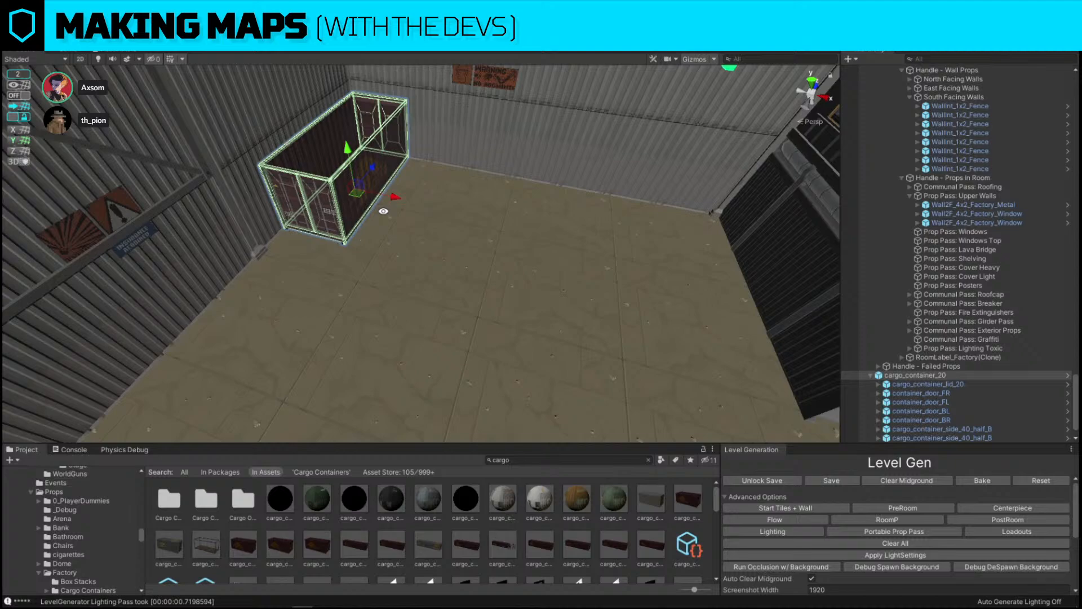
scroll(455, 224, "up", 4)
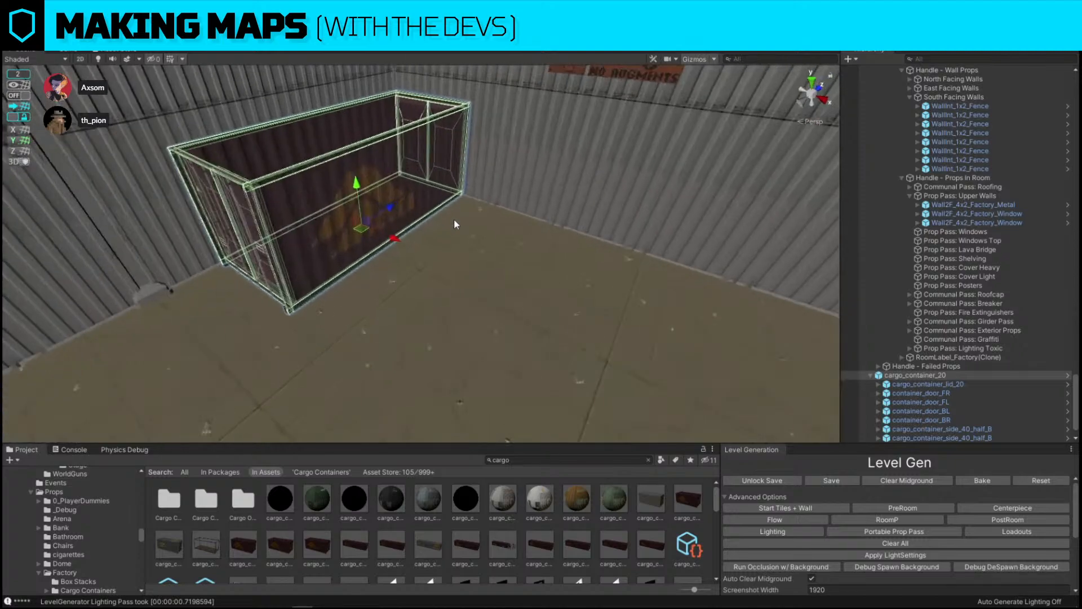
left_click_drag(393, 235, 536, 306)
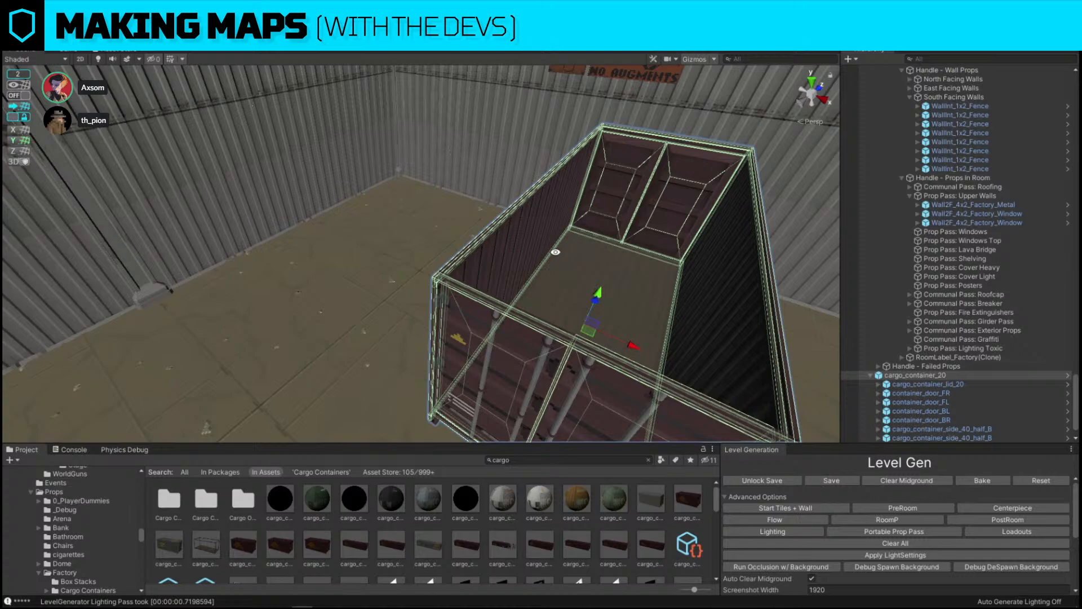
Deactivate the first cargo_container_side_40_half_B panel to open one long side of the container.
right_click_drag(587, 215, 541, 219, "alt")
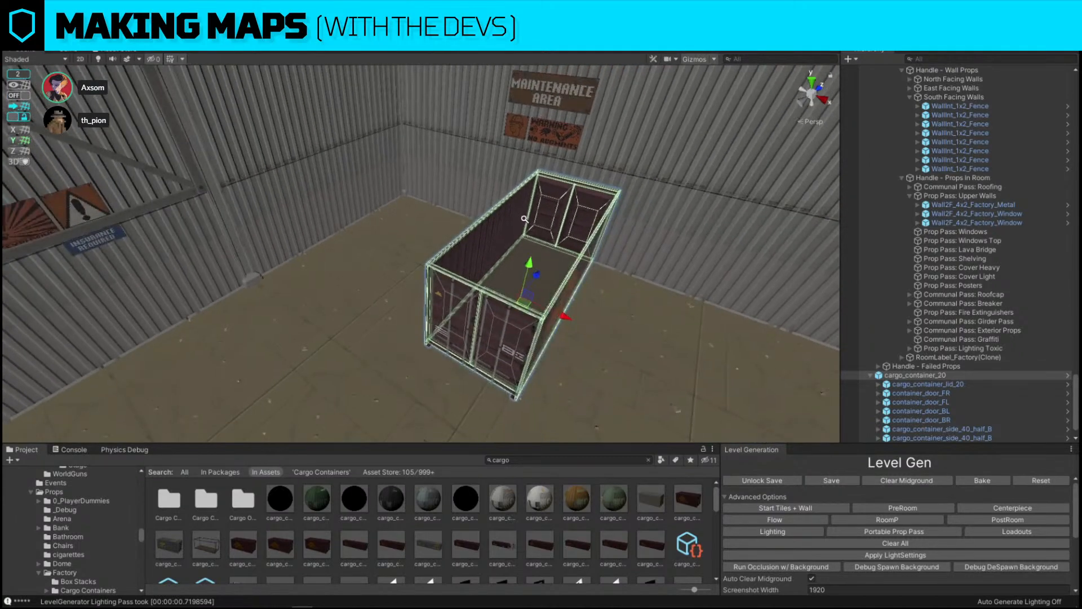
left_click_drag(541, 219, 408, 208, "alt")
left_click(408, 208)
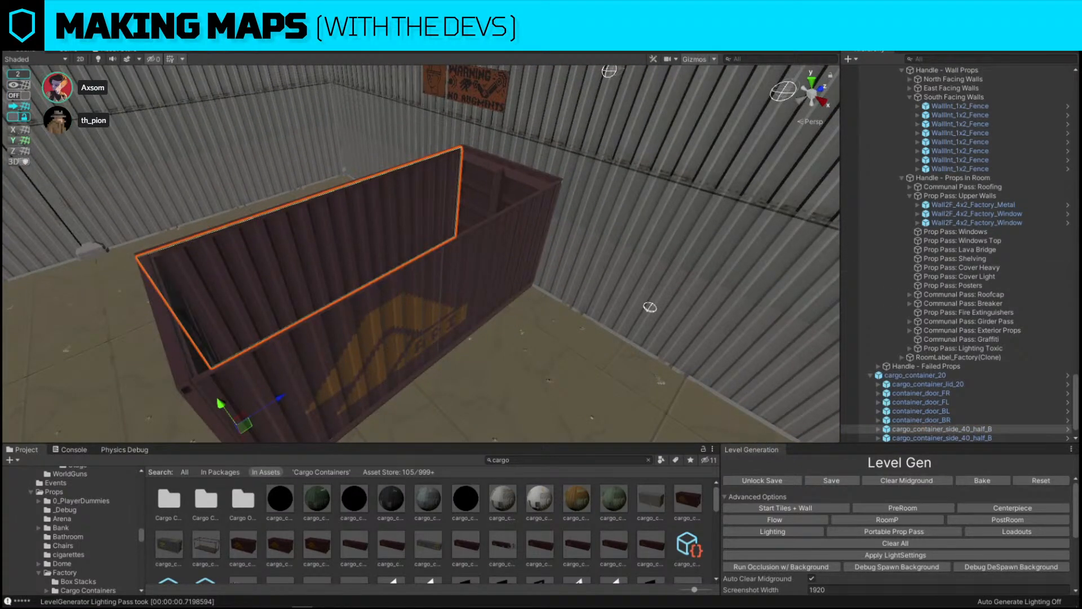
key("alt+shift+a")
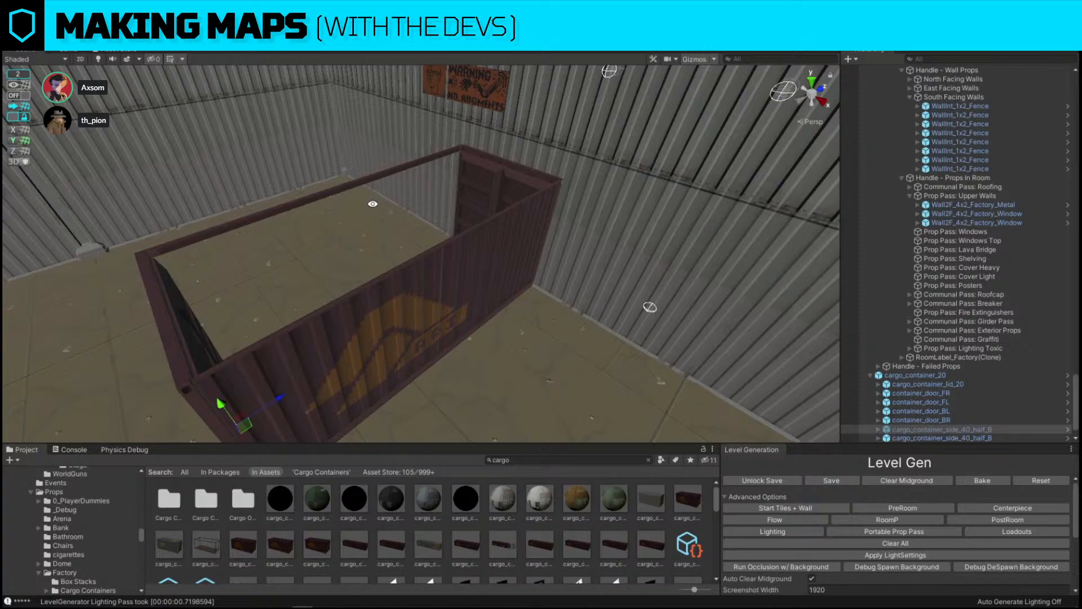
Show the Physics Debug collision geometry for the P_LargePhysObj layer and inspect it around the opened container.
key("alt+c")
key("alt+c")
left_click(124, 450)
right_click_drag(186, 360, 262, 425)
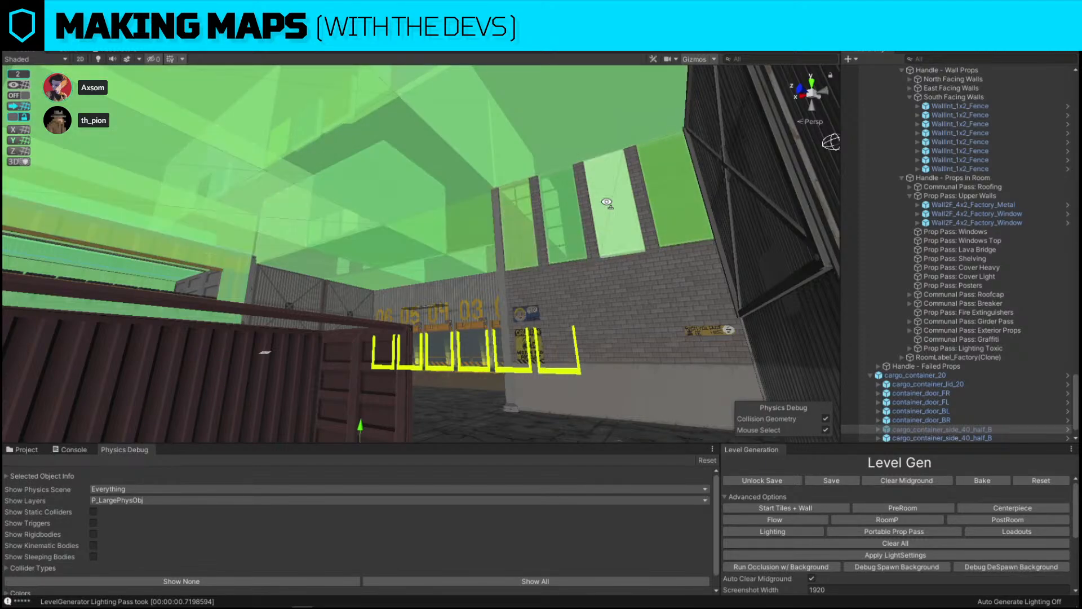
right_click_drag(609, 205, 398, 262)
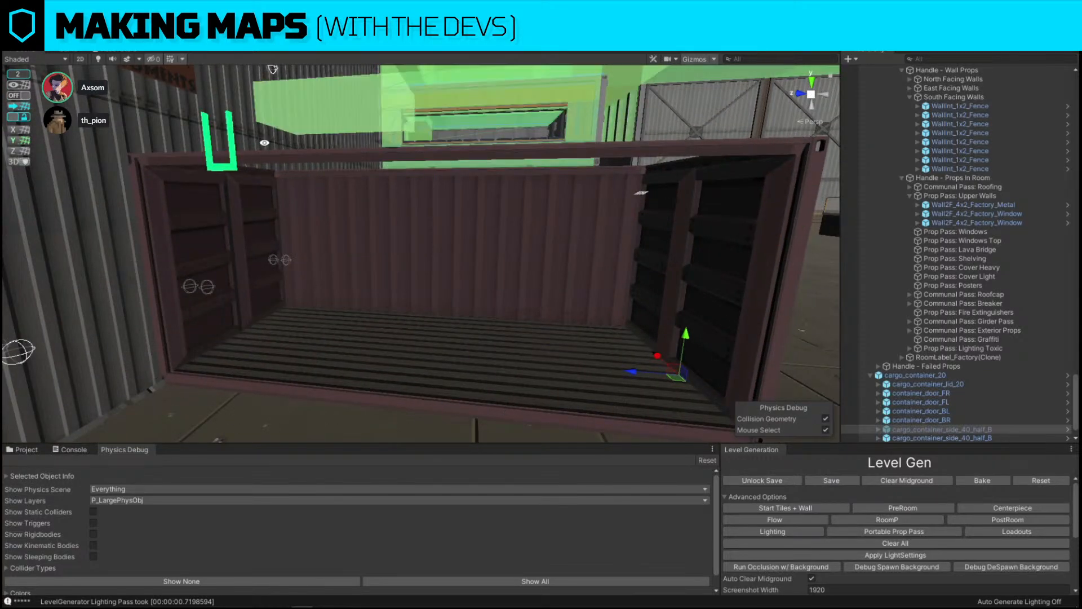
Inspect the P_LargePhysObj collision shapes from outside the building, around the roof and upper windows, and again beside the opened container.
left_click(24, 449)
left_click(124, 449)
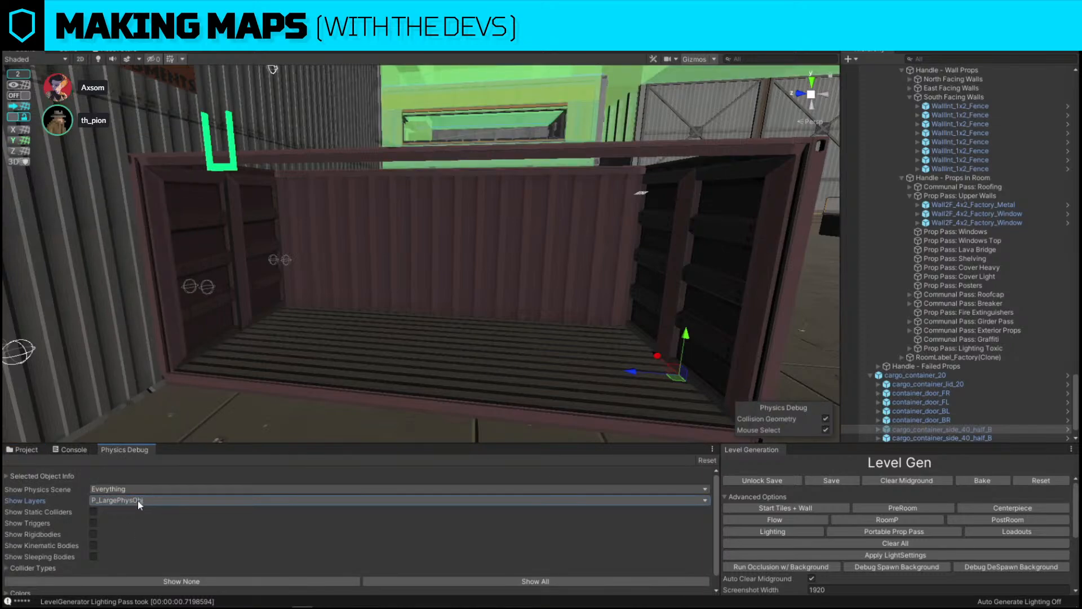
right_click_drag(276, 333, 92, 259)
key("s")
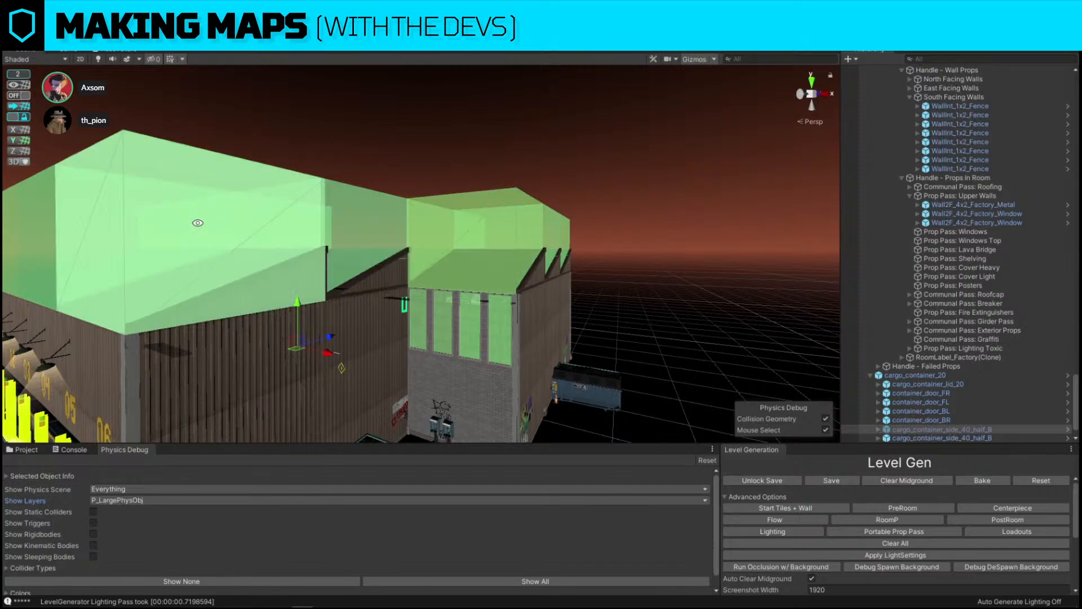
right_click_drag(432, 225, 573, 202)
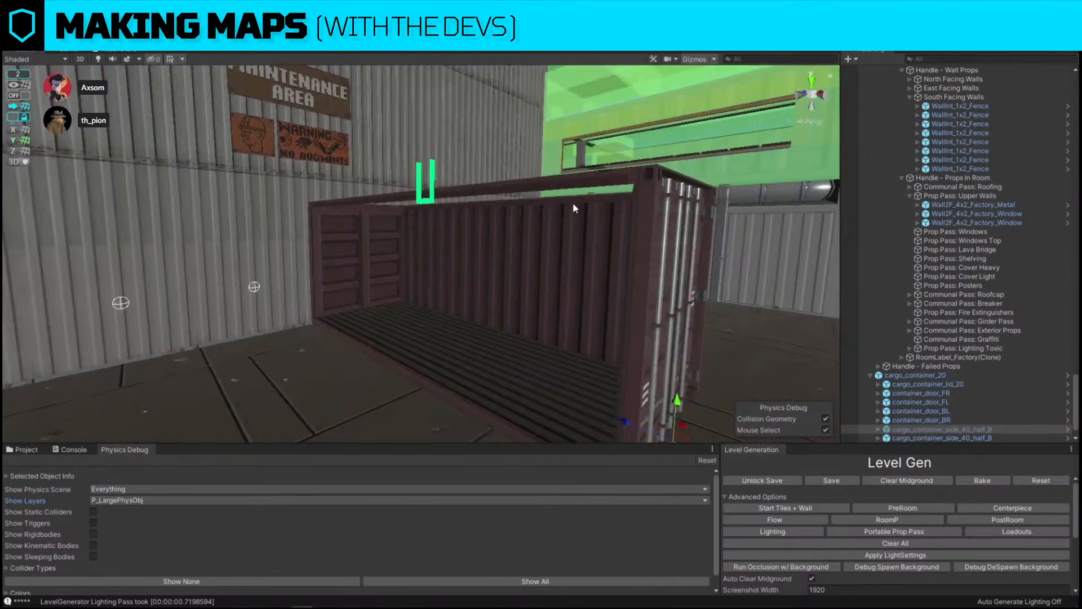
Select the whole cargo_container_20 object and move it against the corrugated wall with its open long side facing the wall.
left_click(23, 449)
left_click(480, 306)
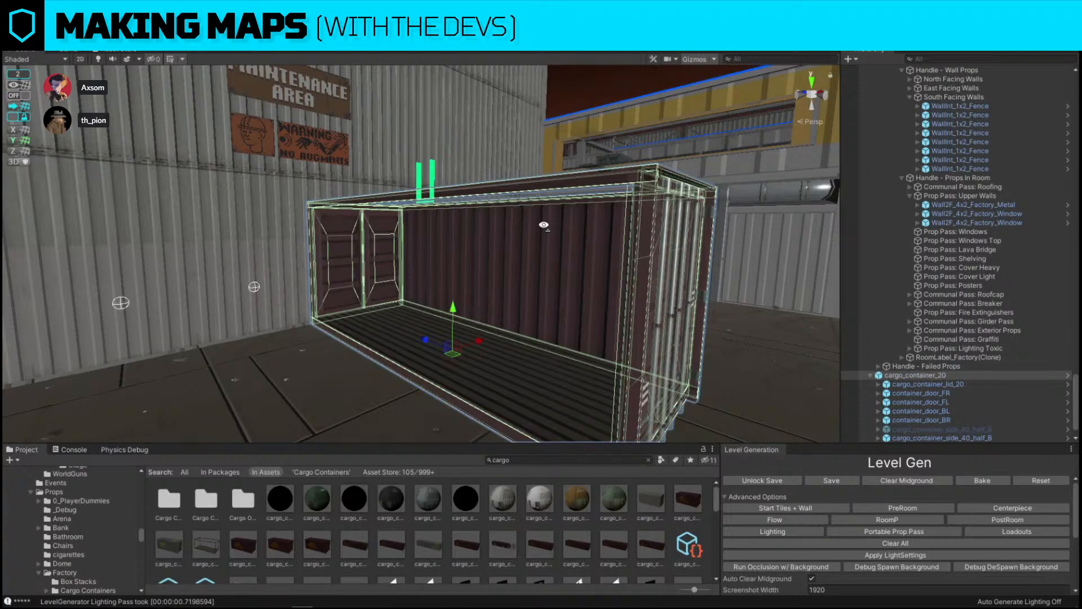
right_click_drag(543, 225, 411, 333)
left_click_drag(563, 190, 370, 184)
left_click(19, 96)
left_click(22, 96)
right_click_drag(317, 204, 402, 239)
left_click_drag(477, 228, 506, 220)
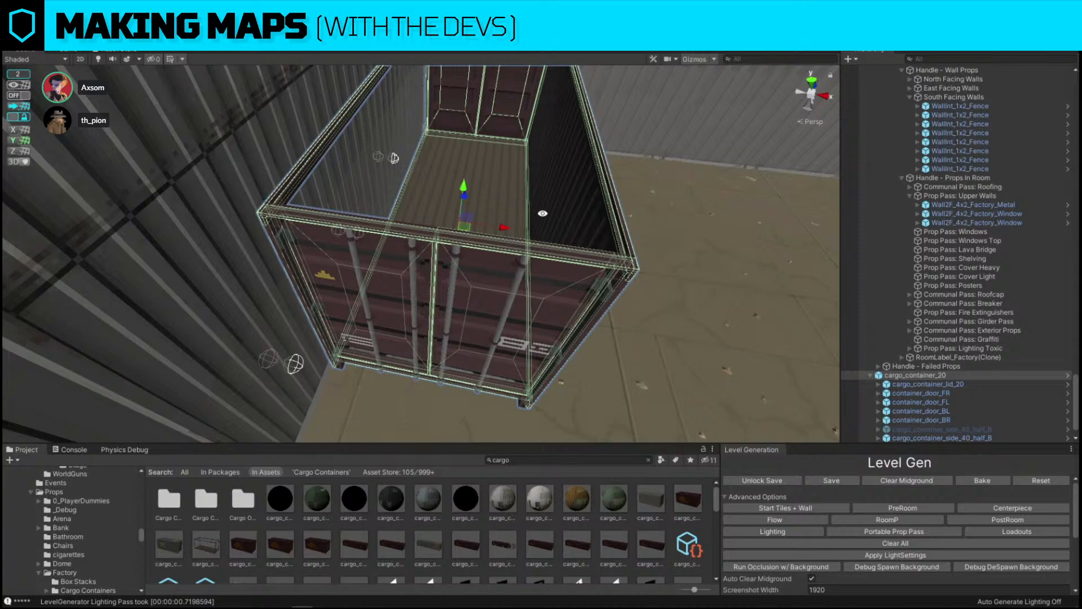
right_click_drag(545, 224, 461, 136)
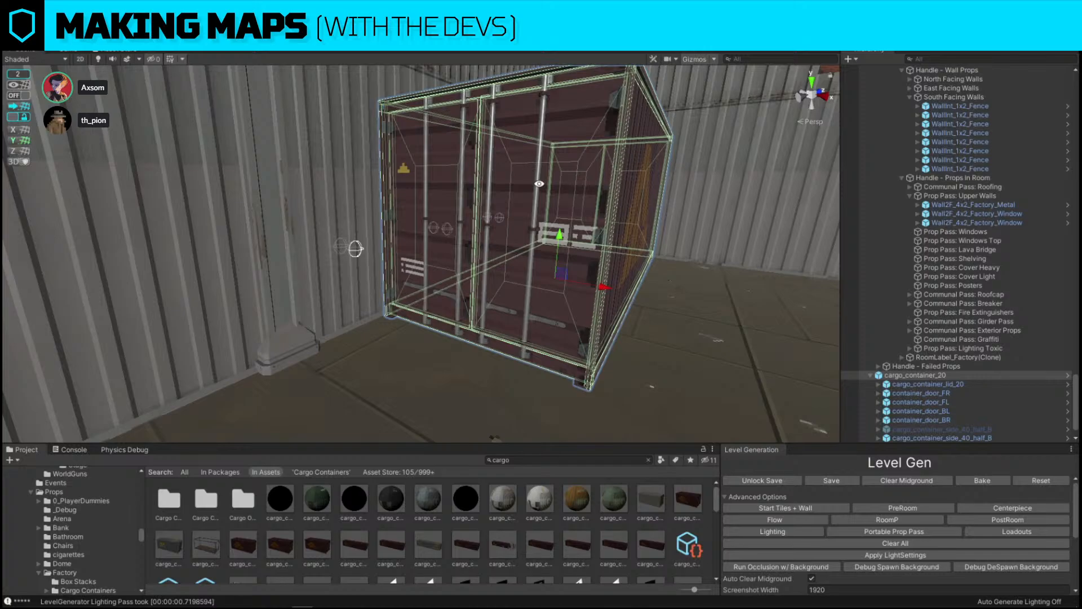
Deactivate container_door_BL and container_door_BR to open one end of the container.
right_click_drag(540, 183, 337, 258)
key("w")
right_click_drag(309, 256, 607, 231)
left_click(620, 219)
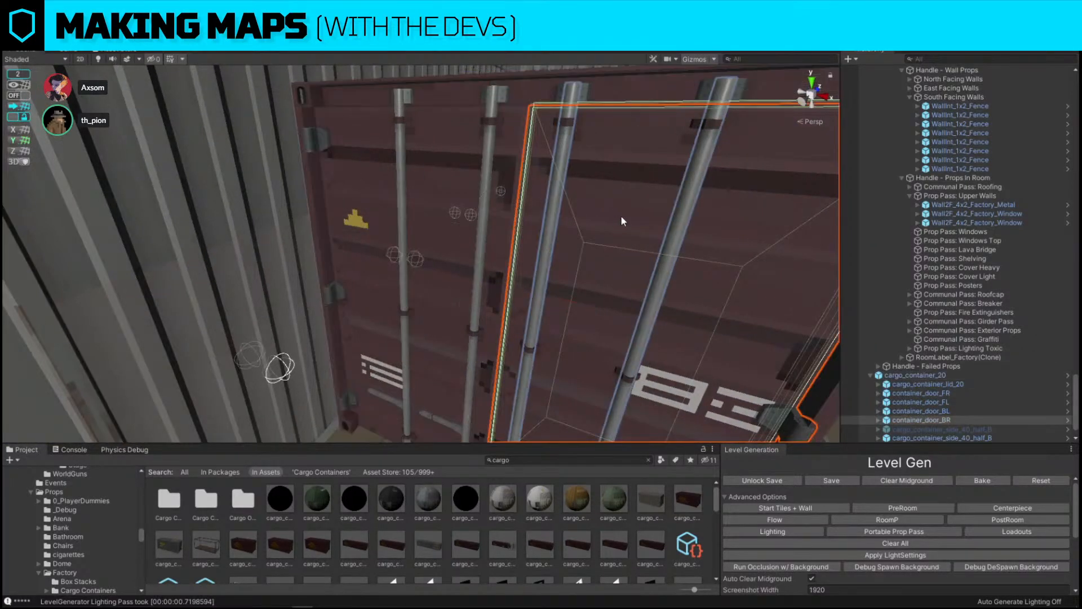
left_click(415, 256, "shift")
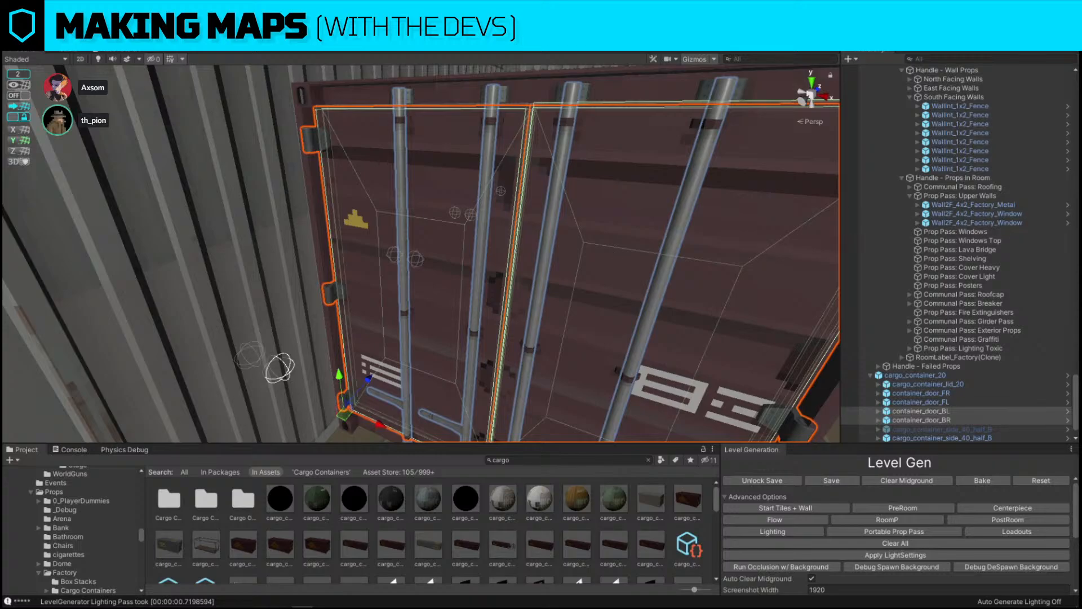
key("alt+shift+a")
left_click(562, 307)
right_click_drag(629, 195, 404, 292)
Duplicate the opened cargo_container_20 and move the copy along the wall beyond the container's open end.
left_click(494, 261)
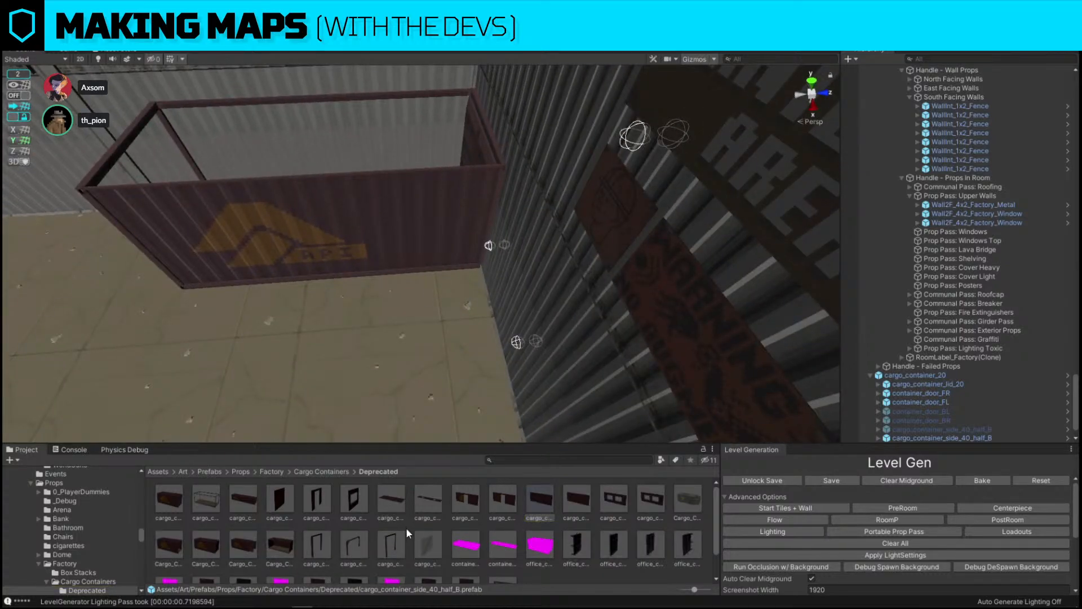
right_click_drag(355, 226, 431, 275)
right_click_drag(525, 284, 469, 283)
key("ctrl+d")
left_click_drag(513, 250, 302, 222)
Deactivate the container_door_FR and container_door_FL doors of the duplicated container to open the end facing the first container.
right_click_drag(302, 222, 318, 192)
left_click(269, 250)
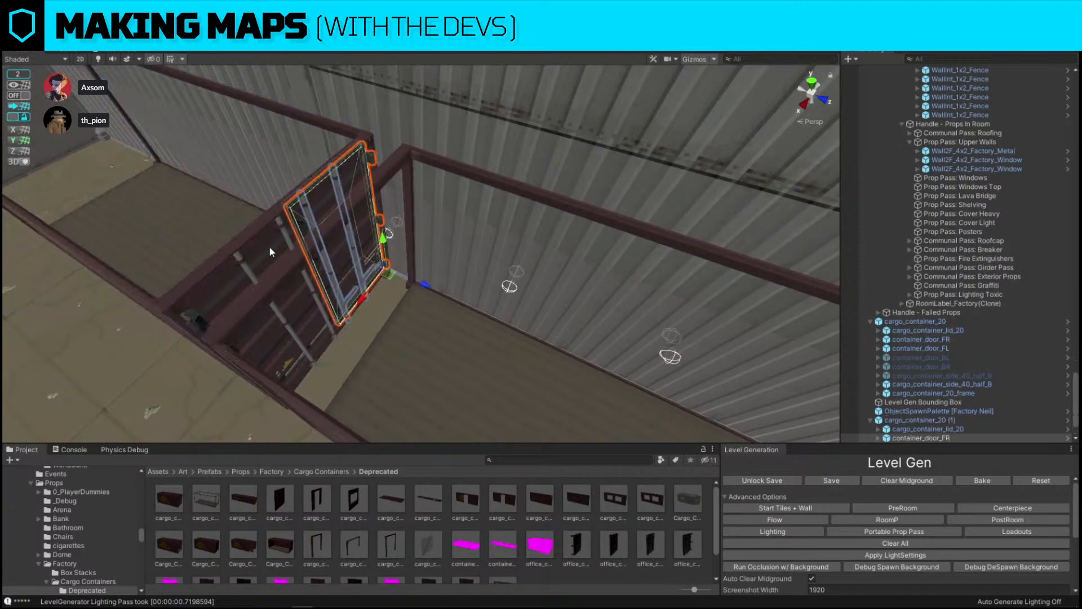
key("alt+shift+a")
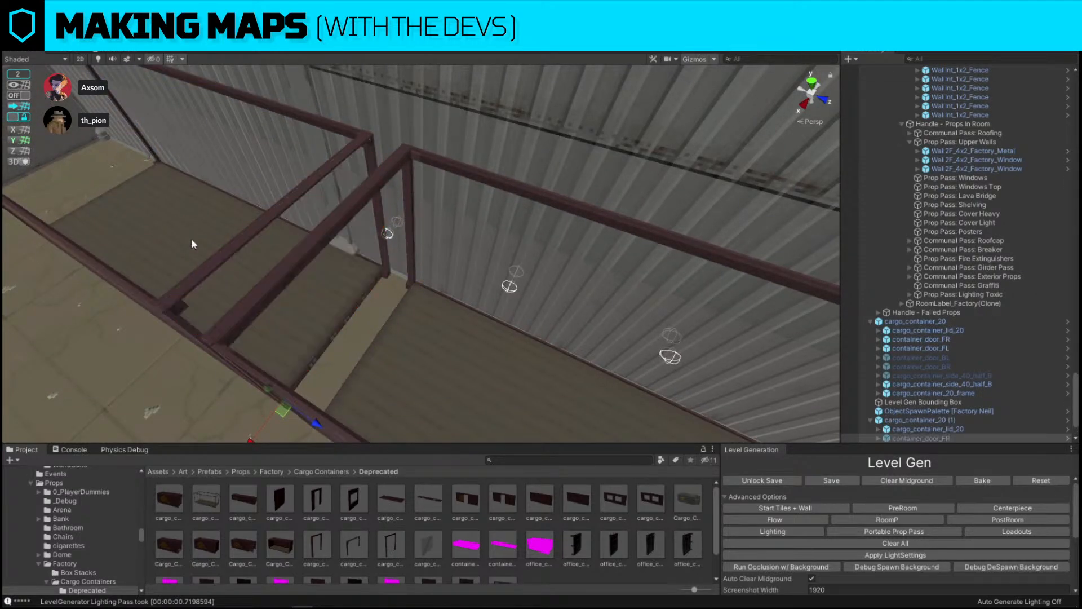
Select the whole cargo_container_20 (1) object and move it flush against the first container's open end, with grid snapping off.
left_click(175, 274)
right_click_drag(174, 274, 199, 240)
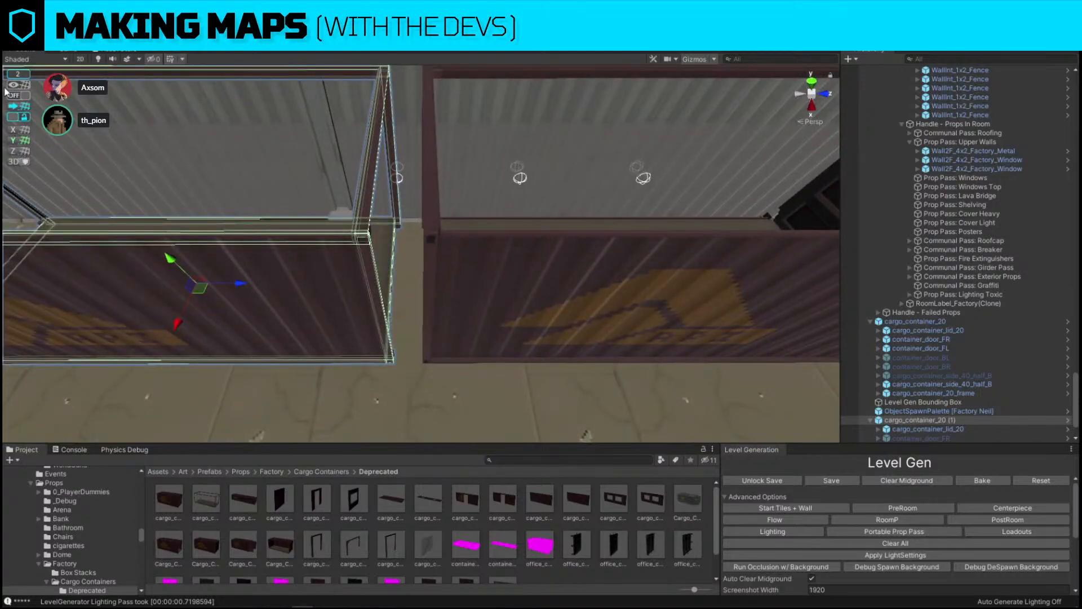
left_click(21, 97)
right_click_drag(272, 281, 291, 286)
left_click_drag(219, 290, 235, 292)
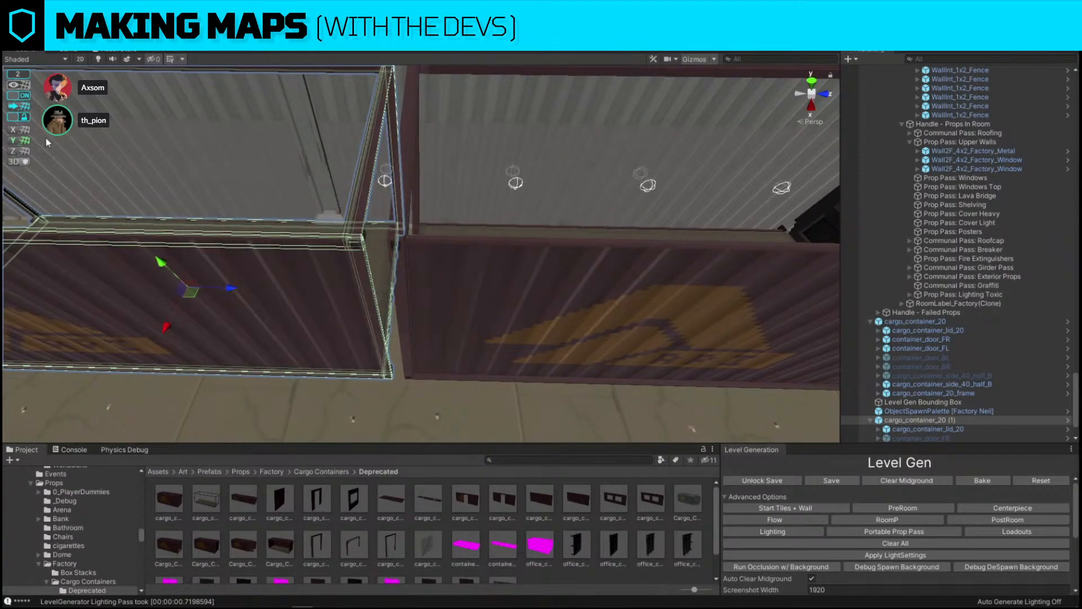
left_click(21, 99)
right_click_drag(213, 169, 232, 176)
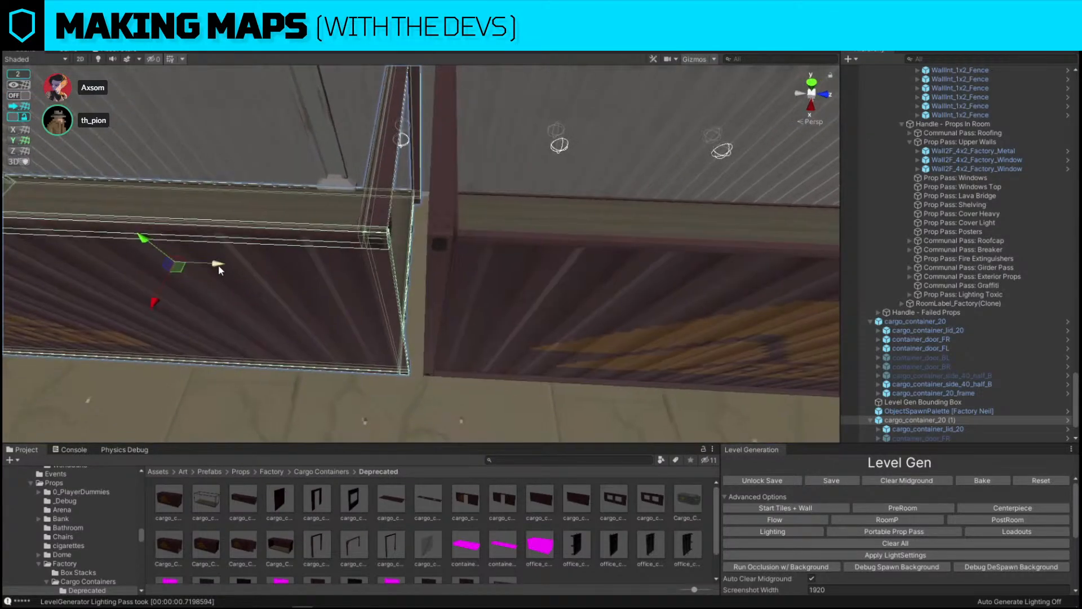
left_click_drag(219, 265, 231, 268)
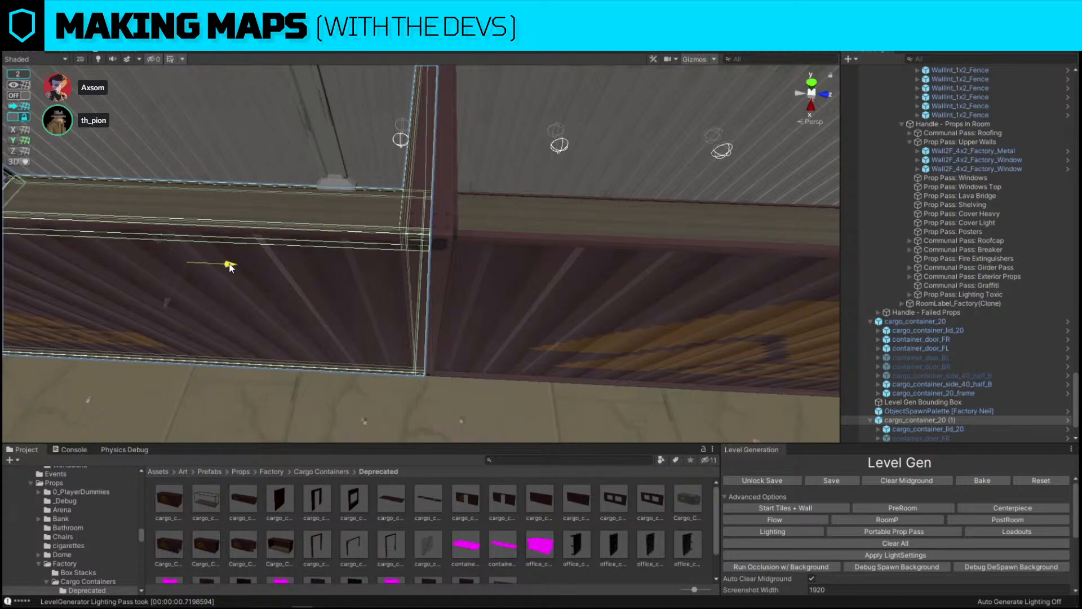
right_click_drag(290, 271, 355, 235)
key("f")
key("f")
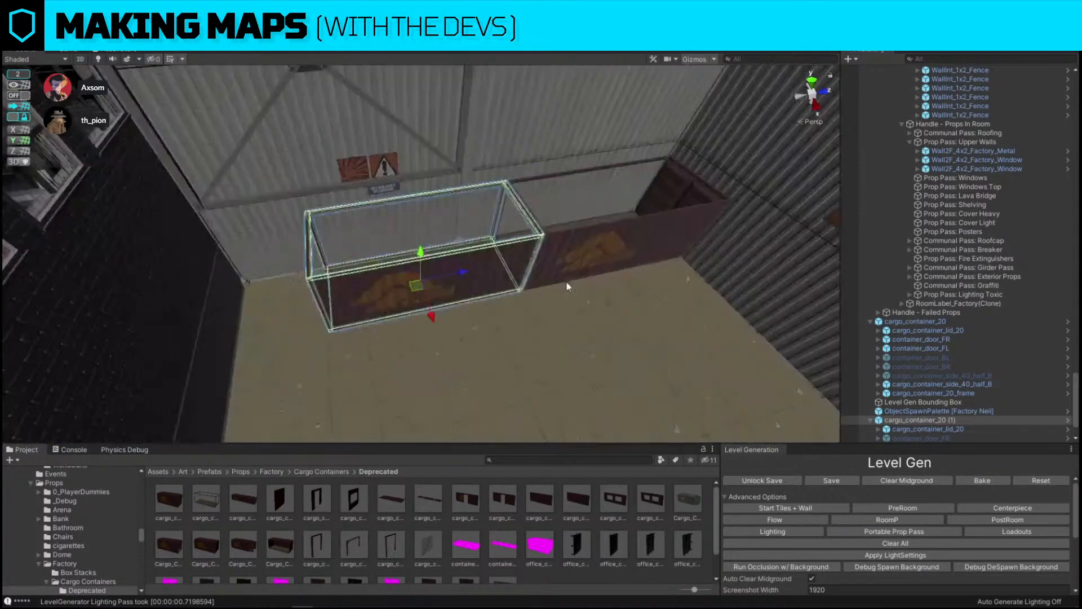
Duplicate cargo_container_20 (1), rotate the copy perpendicular to the row, and move it to the row's free end to form a corner.
right_click_drag(566, 281, 525, 309)
key("s")
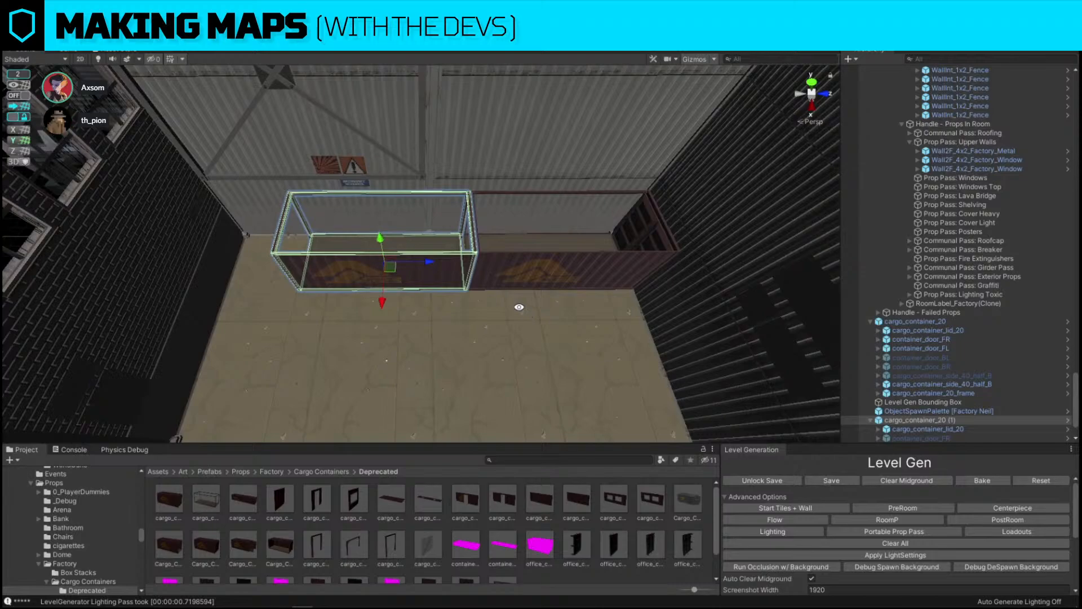
right_click_drag(451, 277, 496, 279)
key("ctrl+d")
key("e")
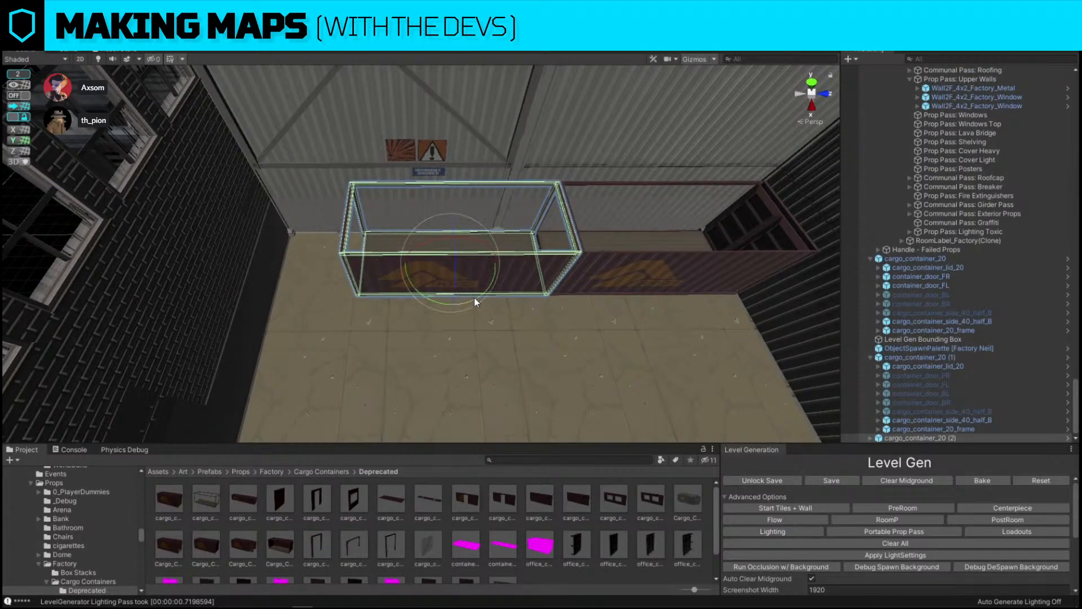
left_click_drag(476, 299, 633, 314)
key("w")
left_click_drag(441, 269, 307, 323)
Scale and shift the cargo_container_side_40_half_B panel of cargo_container_20 (2) so it ends at the adjoining container, leaving a passage at the corner.
right_click_drag(549, 255, 391, 288)
left_click(386, 312)
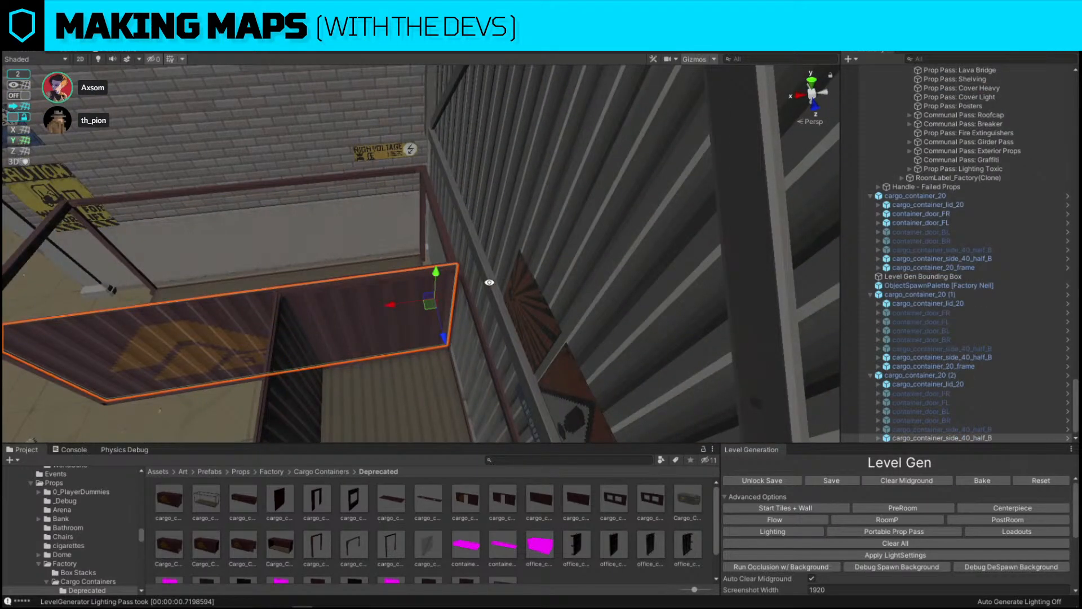
right_click_drag(518, 246, 395, 210)
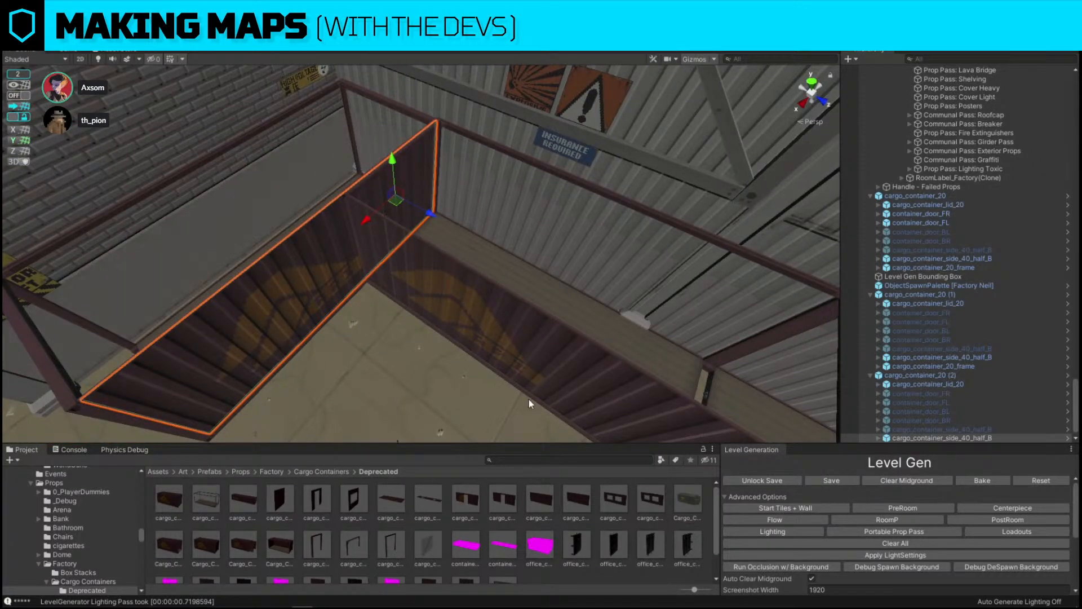
right_click_drag(606, 310, 561, 163)
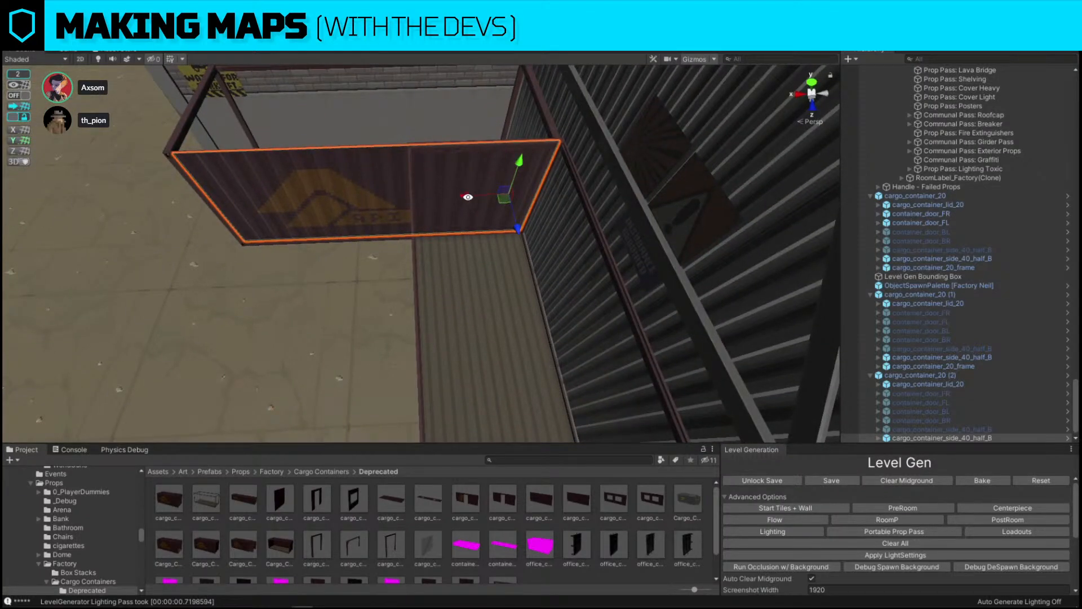
left_click_drag(466, 197, 389, 196)
key("r")
right_click_drag(389, 196, 356, 325)
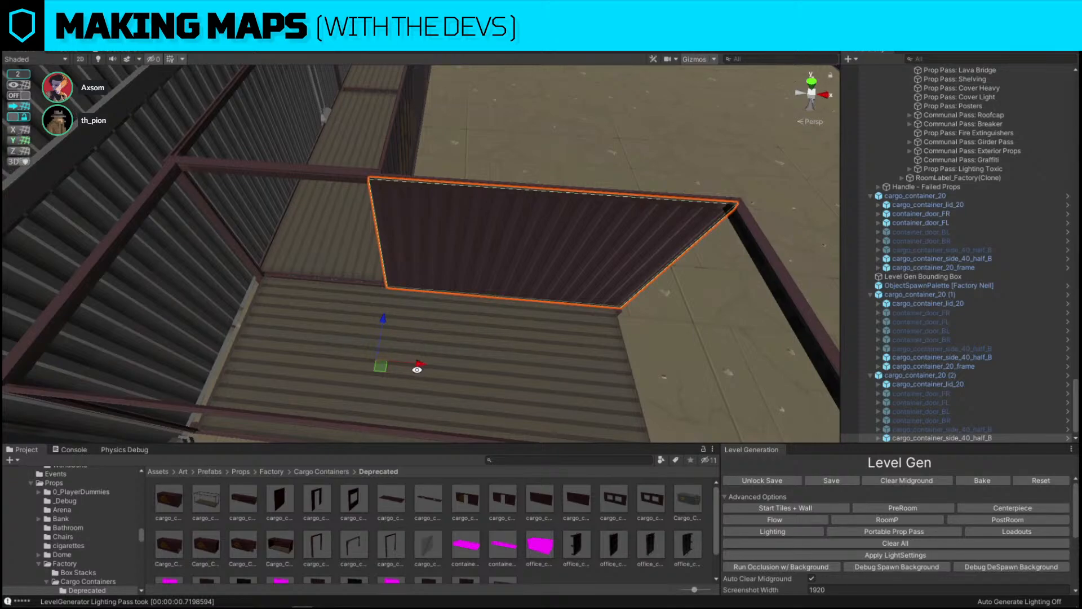
left_click_drag(418, 365, 427, 368)
key("r")
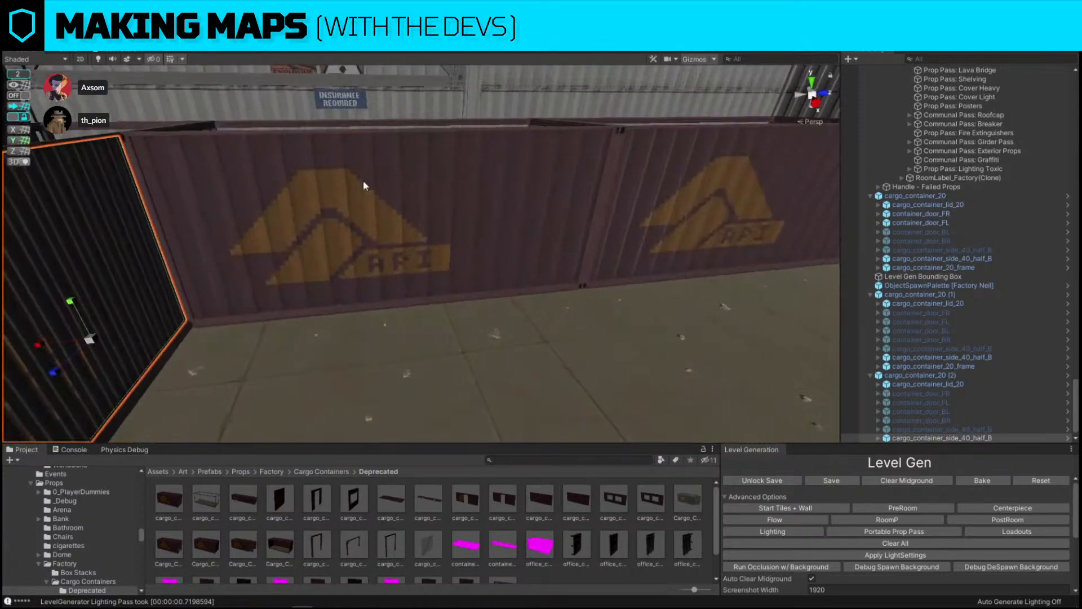
Try to replace the side panel of cargo_container_20 (2) with the cargo_container_side_40_half_F prefab using Replace Selection.
left_click_drag(573, 488, 192, 210)
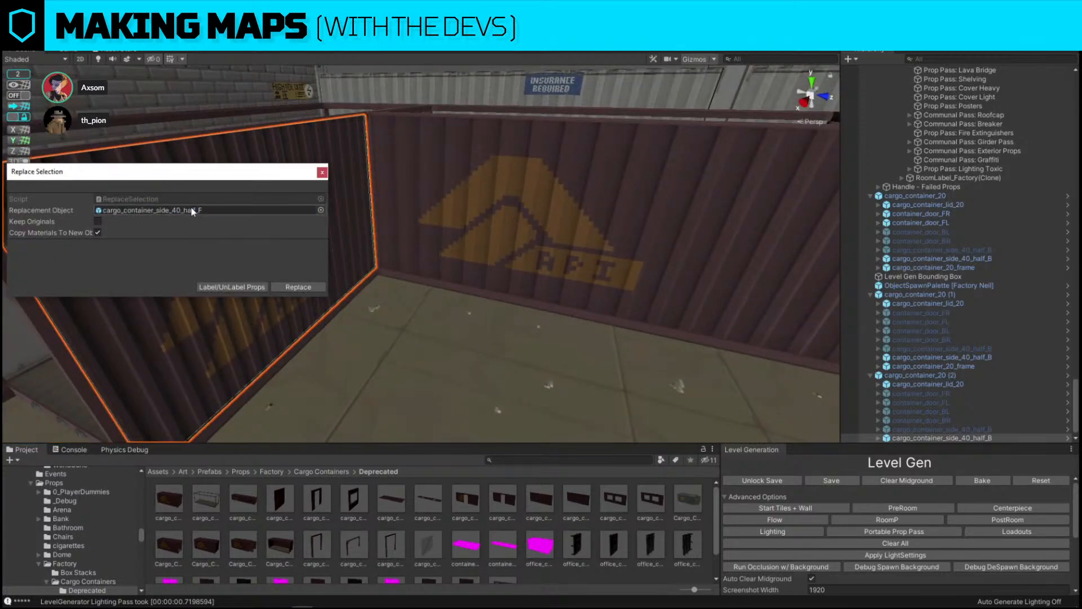
left_click(298, 287)
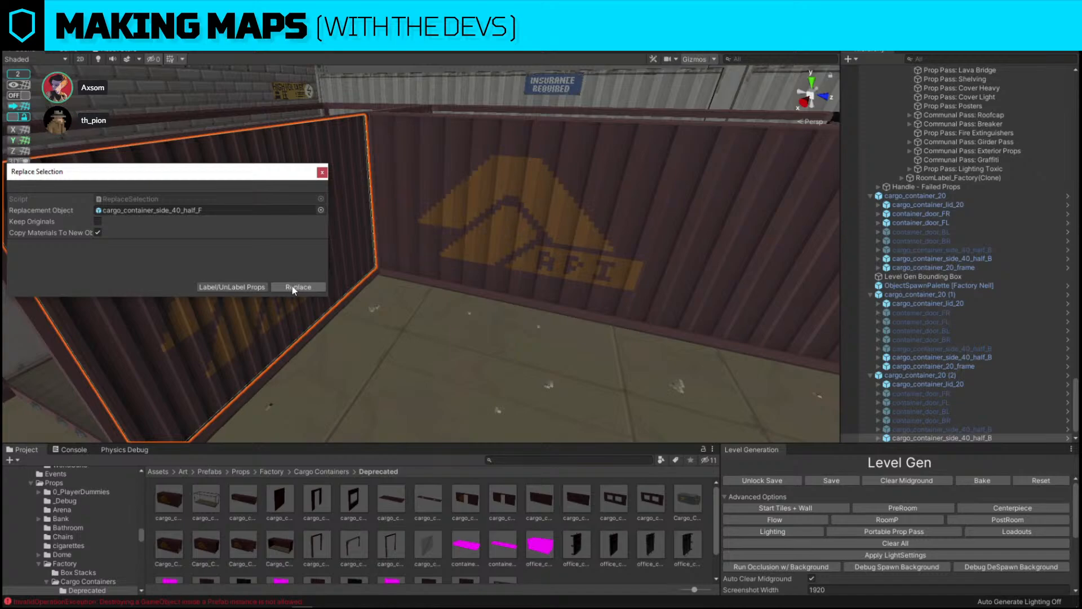
left_click_drag(585, 514, 204, 213)
left_click(914, 386)
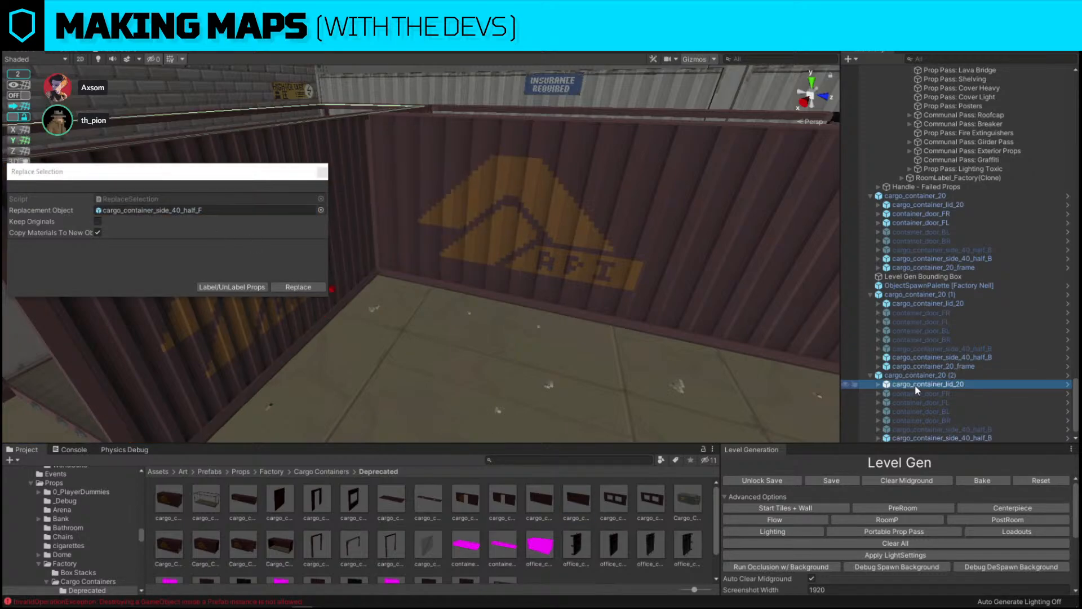
left_click(915, 438)
left_click_drag(531, 243, 338, 248, "alt")
left_click(305, 286)
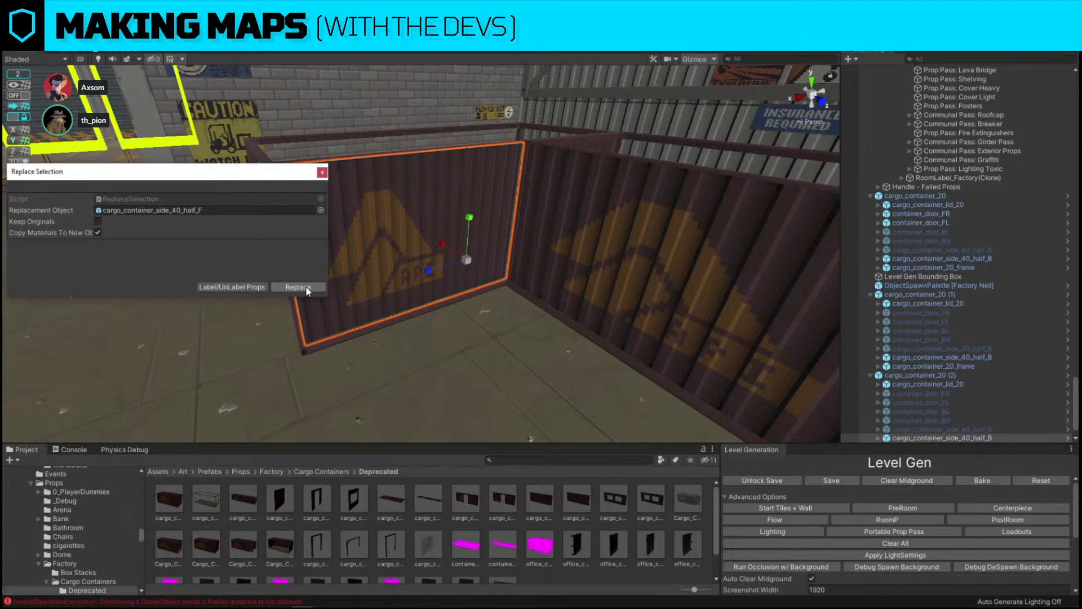
Delete the two extra cargo_container_side_40_half_F panels from cargo_container_20 (2).
right_click(951, 375)
right_click_drag(600, 216, 492, 198)
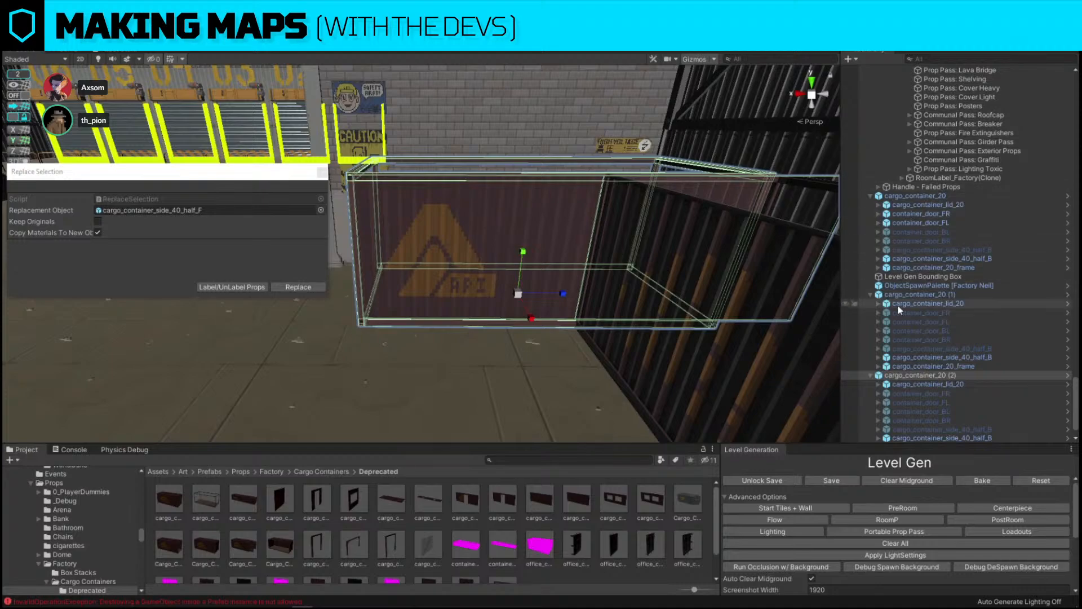
scroll(913, 338, "down", 1)
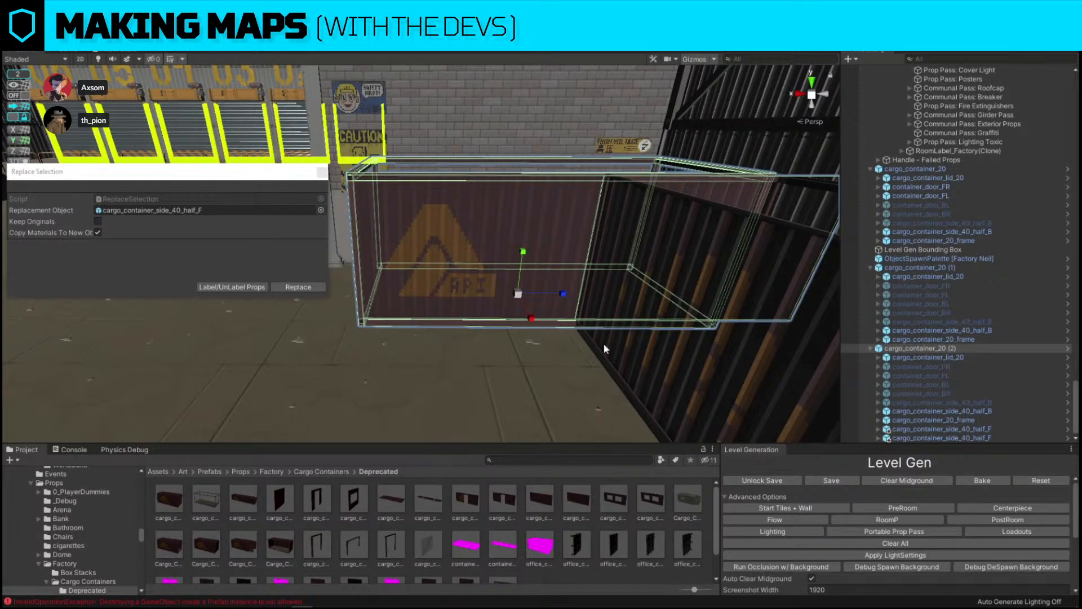
left_click(962, 437)
left_click(962, 430, "shift")
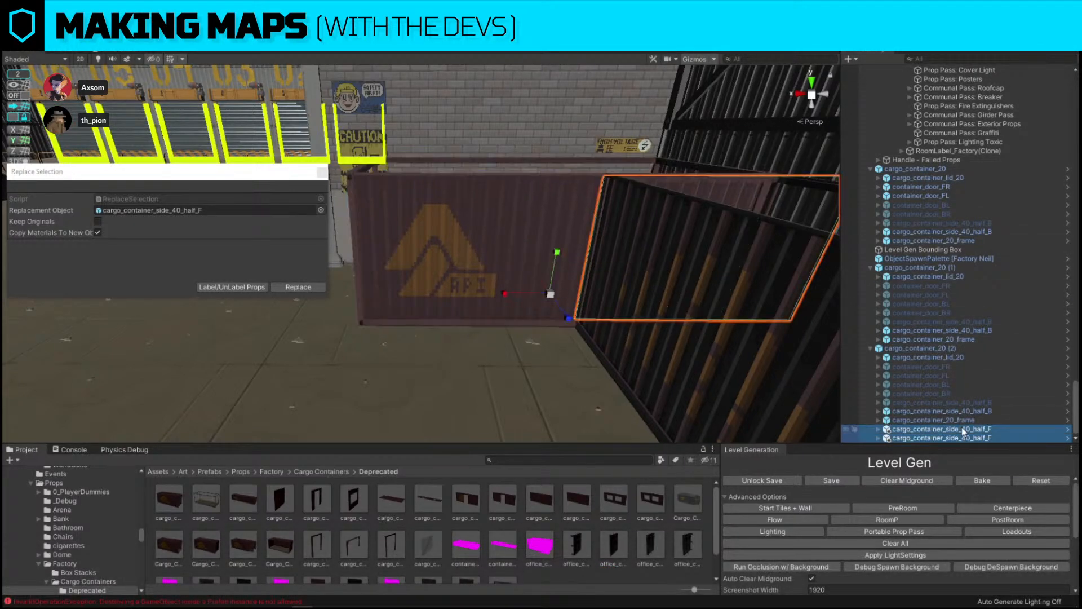
key("Delete")
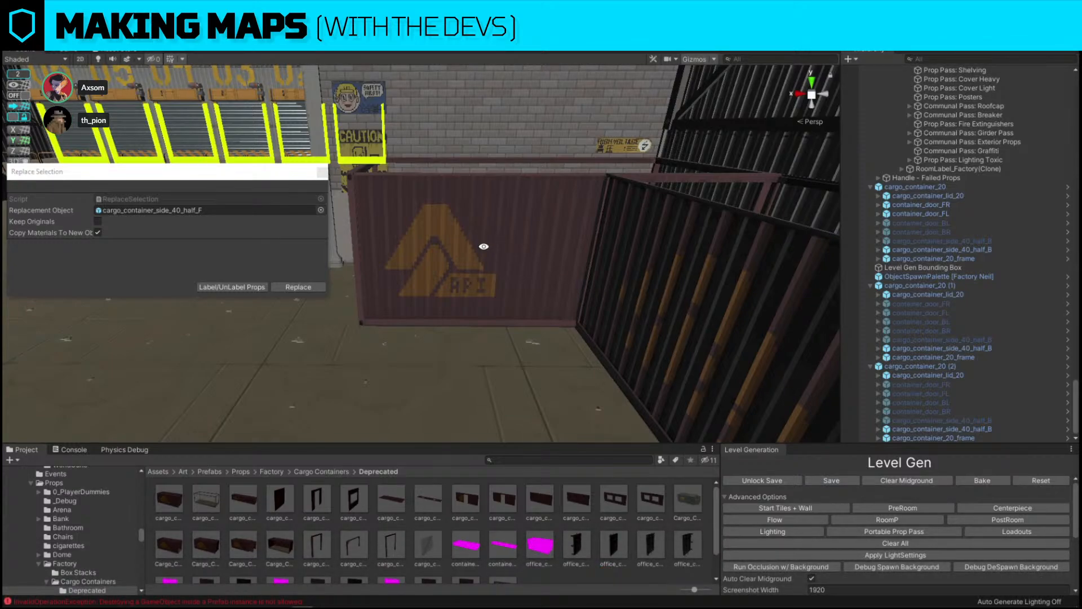
Run Replace Selection on the shortened side panel with cargo_container_side_40_half_F and deactivate the original cargo_container_side_40_half_B panel.
left_click(953, 438)
left_click(955, 421)
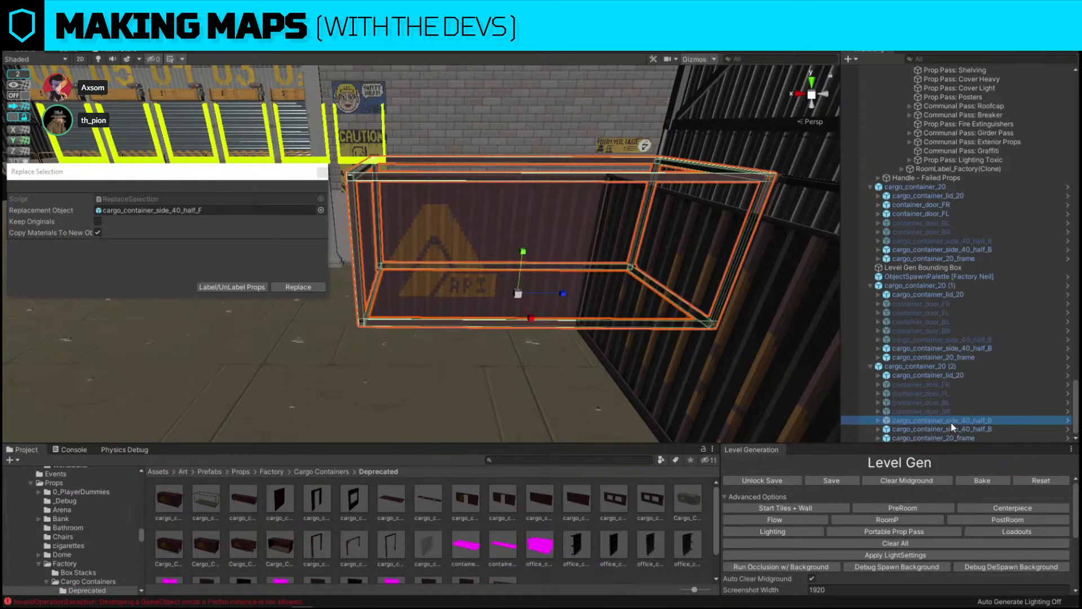
left_click(507, 197)
left_click(498, 206)
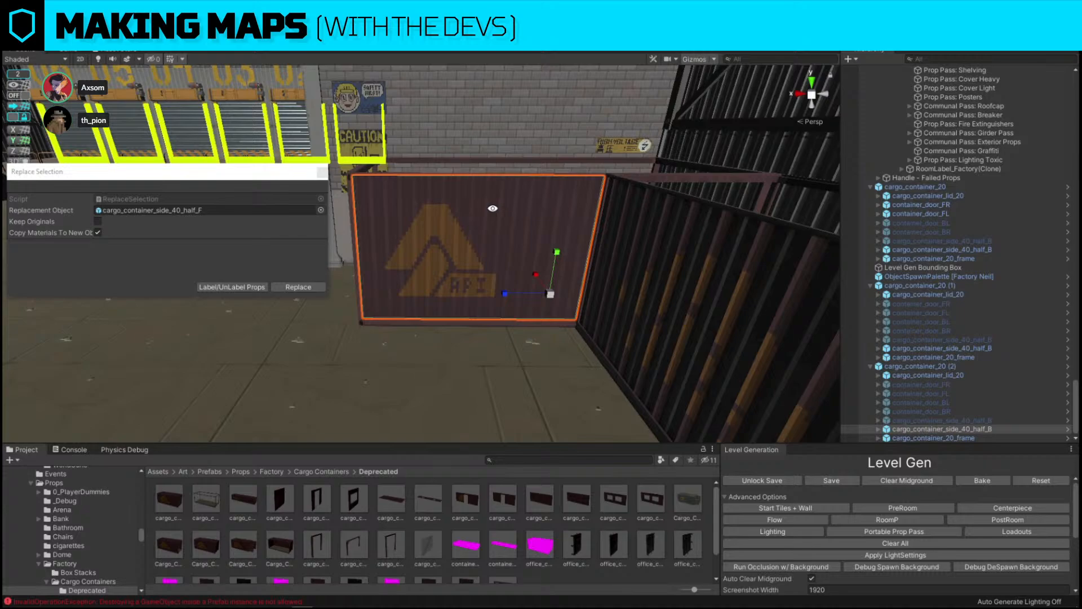
right_click_drag(568, 206, 542, 205)
left_click(302, 289)
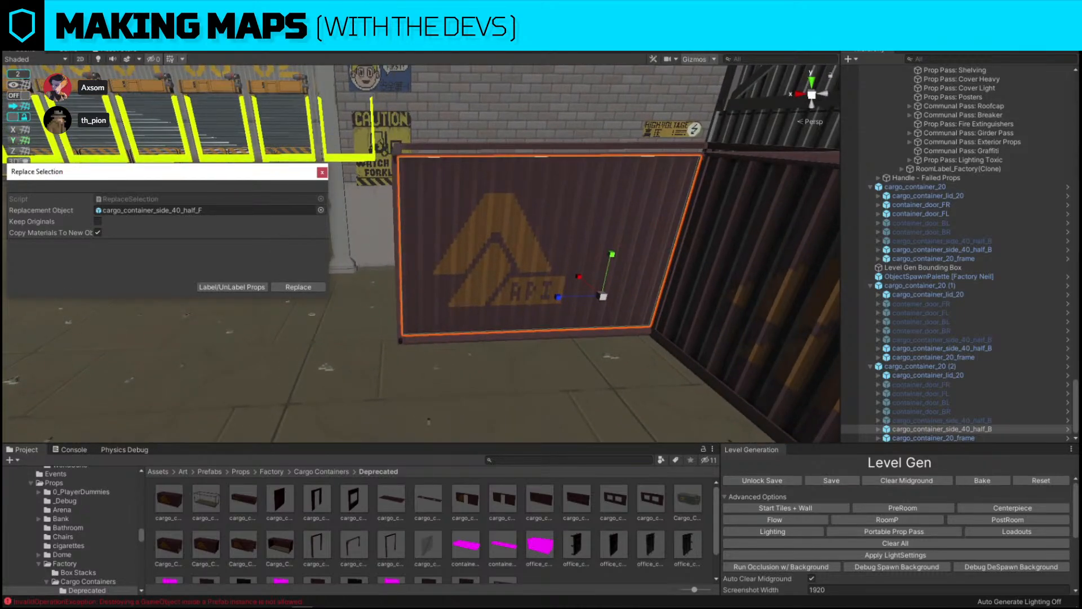
key("alt+shift+a")
key("d")
right_click_drag(608, 217, 604, 218)
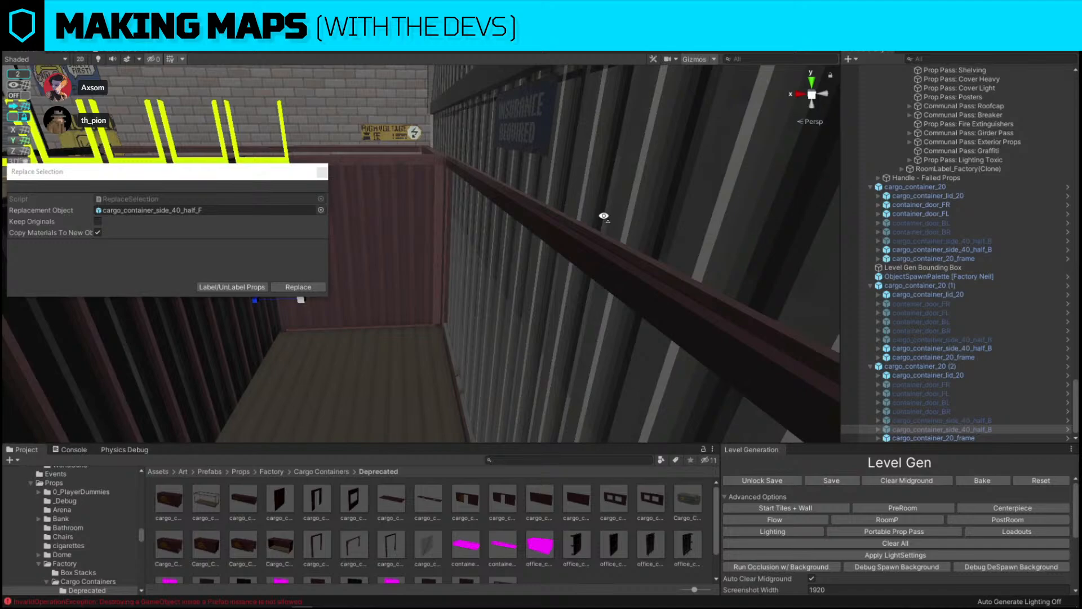
Move the cargo_container_side_40_half_F panel along the side of cargo_container_20 (2) until it lines up with the container's frame.
left_click(384, 210)
key("a")
right_click_drag(396, 174, 443, 184)
left_click_drag(508, 296, 317, 291)
right_click_drag(507, 269, 506, 269)
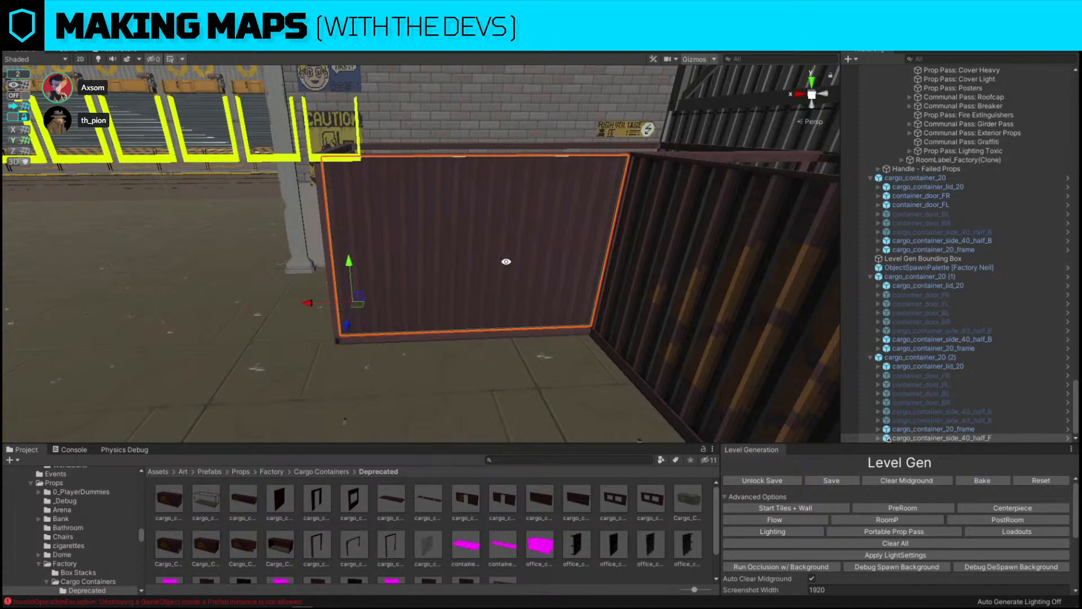
right_click_drag(506, 262, 506, 261)
Select the lid of cargo_container_20 (1) and search the project for "cargo container".
left_click(506, 261)
left_click(416, 340)
right_click_drag(416, 339, 341, 228)
left_click(375, 244)
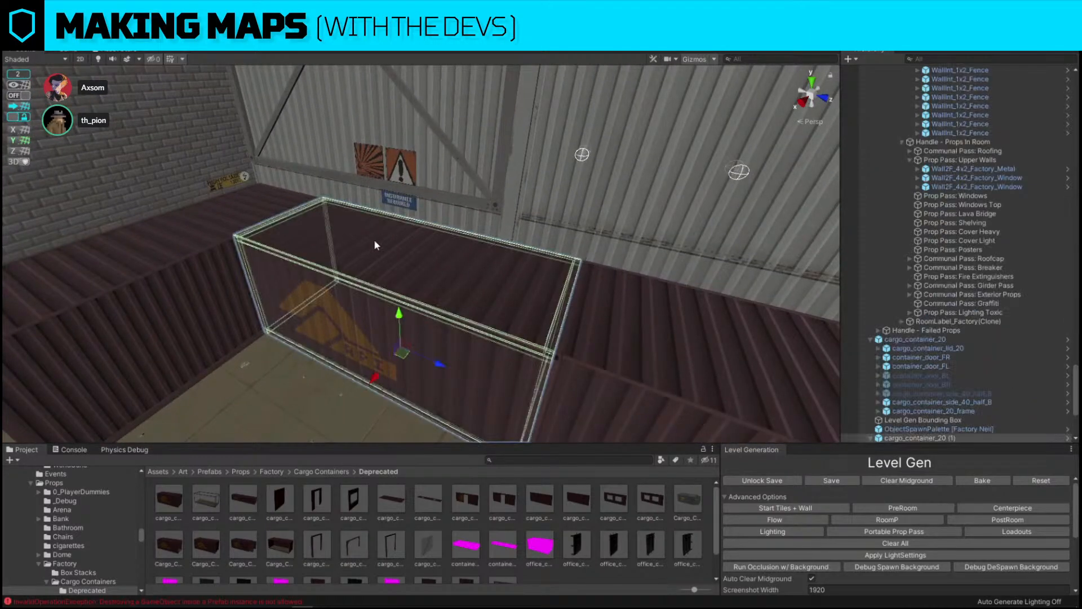
left_click(375, 243)
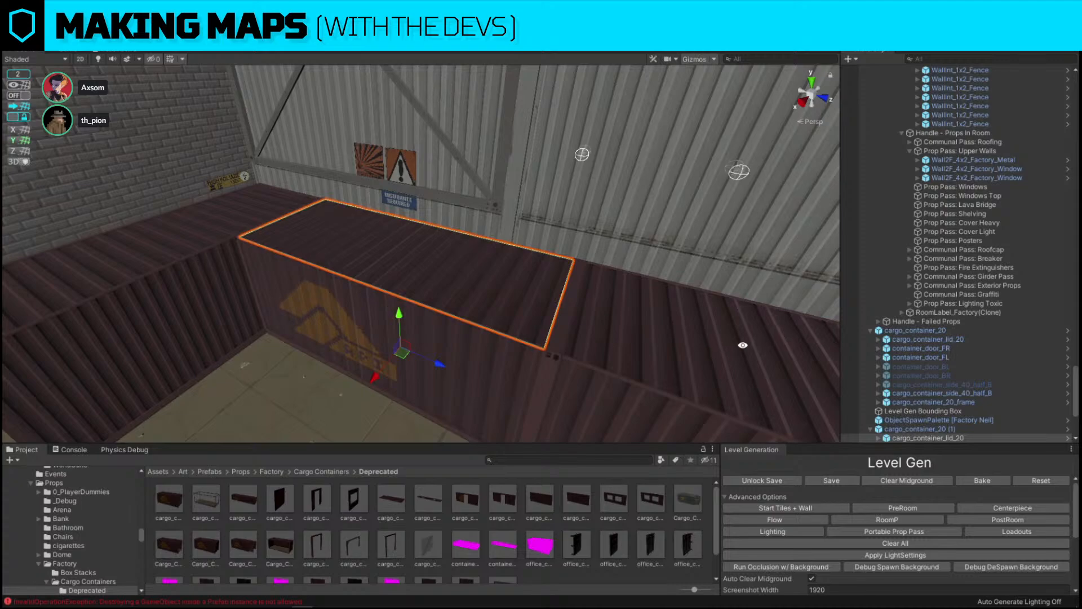
left_click(608, 463)
type("ca")
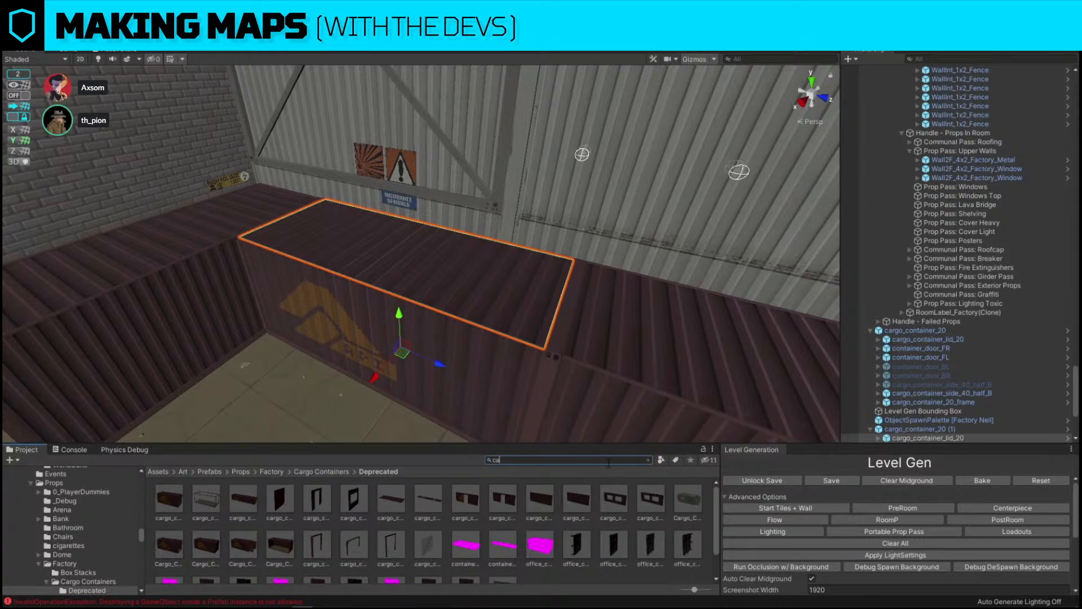
type("rgo container")
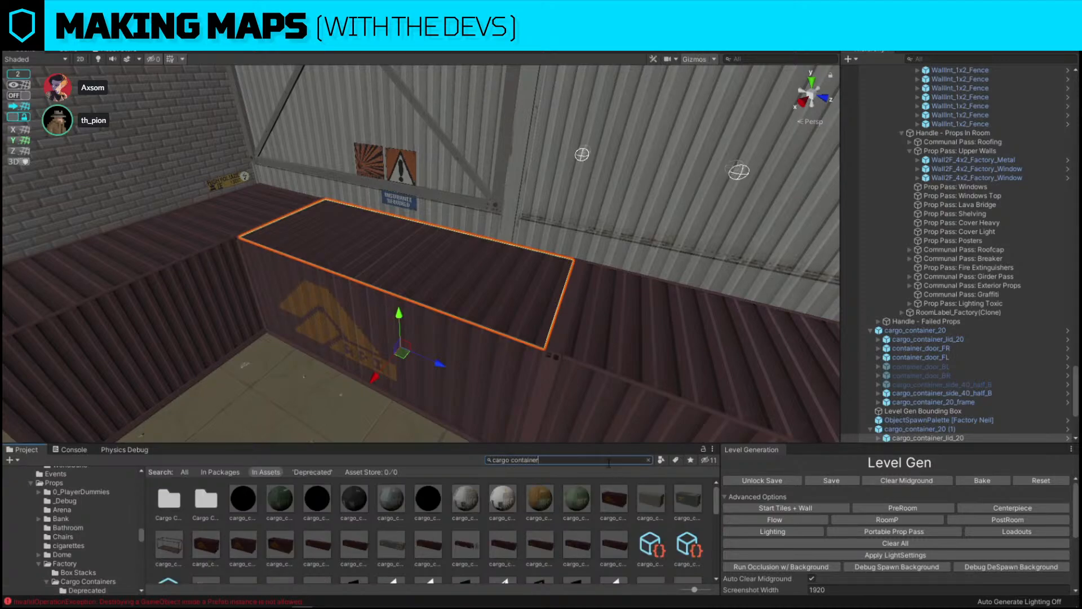
Apply the orange cargo container material to the lid and side panel of cargo_container_20 (1).
right_click_drag(563, 389, 428, 401)
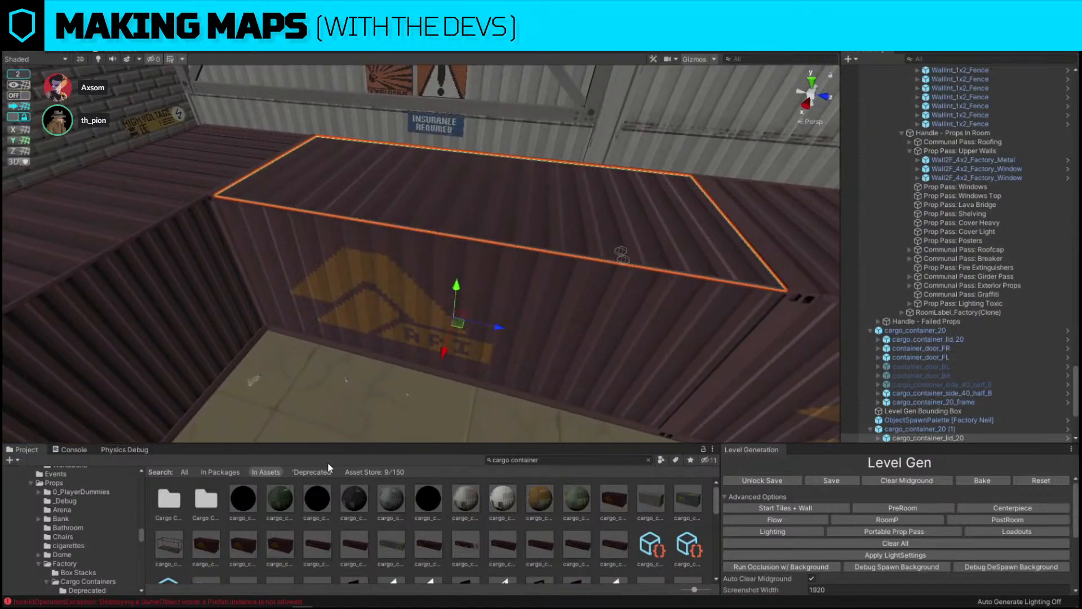
left_click_drag(284, 500, 544, 281)
right_click_drag(544, 280, 521, 370)
key("w")
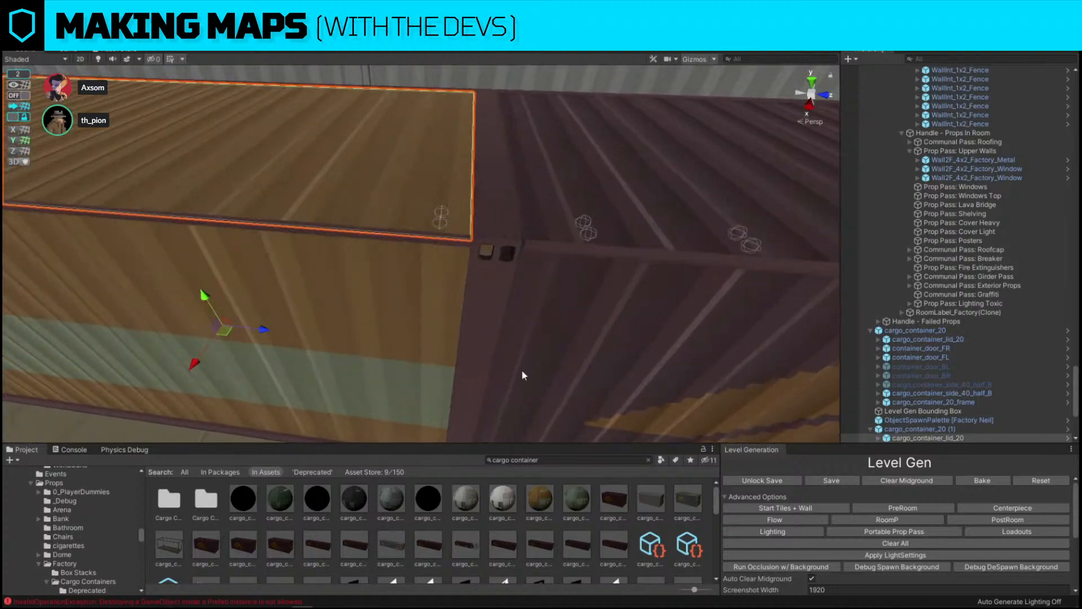
left_click_drag(532, 499, 469, 319)
right_click_drag(469, 319, 503, 325)
key("w")
key("w")
key("w")
key("s")
key("w")
key("s")
right_click_drag(416, 318, 411, 318)
right_click_drag(434, 279, 327, 190)
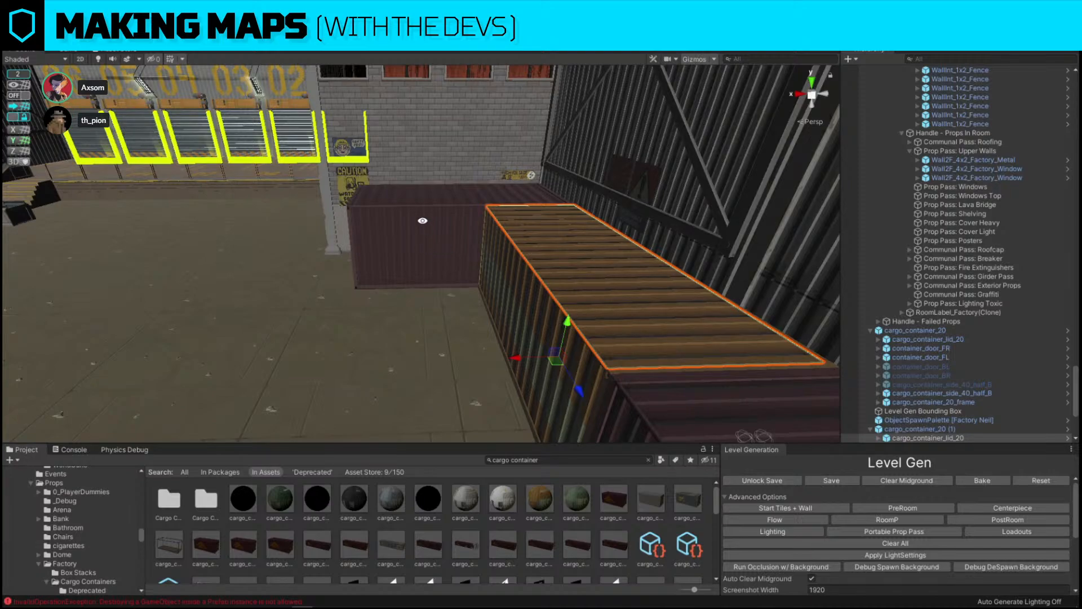
Activate container_door_BL and container_door_BR on the end of cargo_container_20 (2).
left_click(422, 221)
scroll(979, 277, "down", 5)
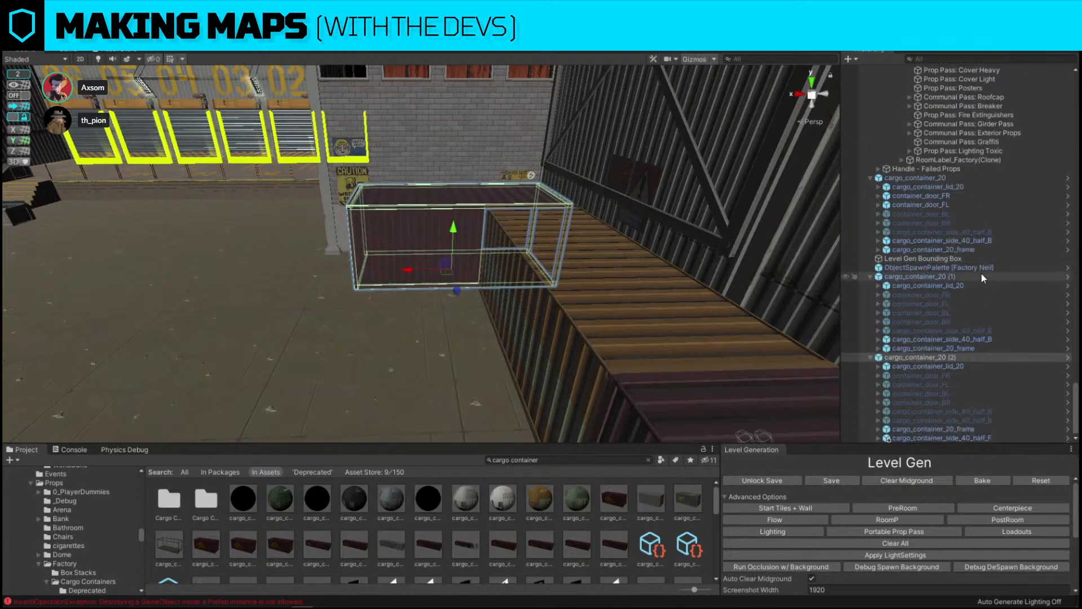
left_click(962, 383)
left_click(960, 375)
left_click(961, 384, "shift")
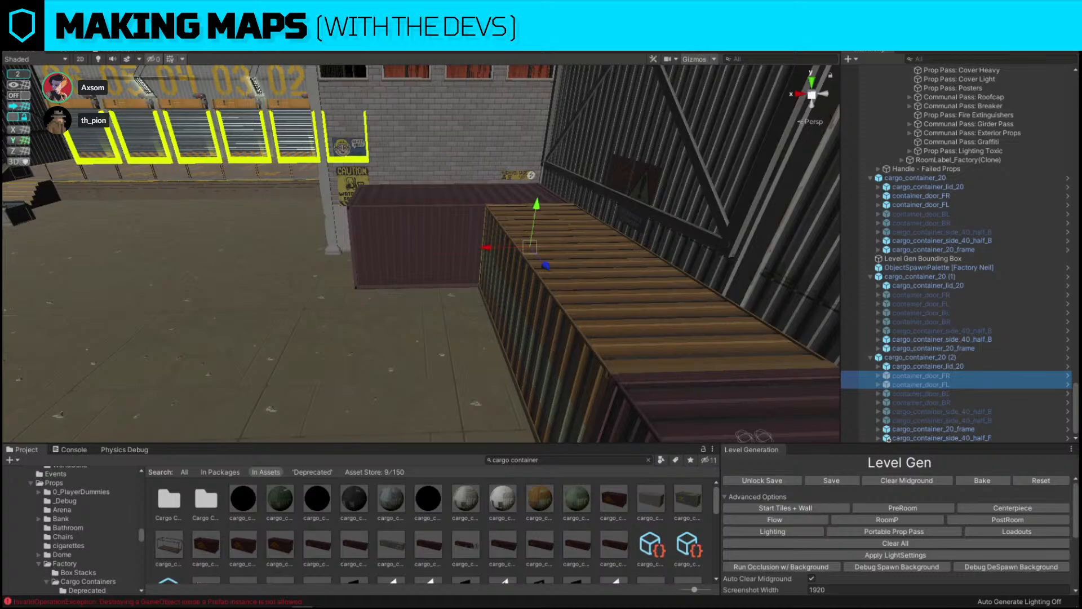
left_click(942, 393)
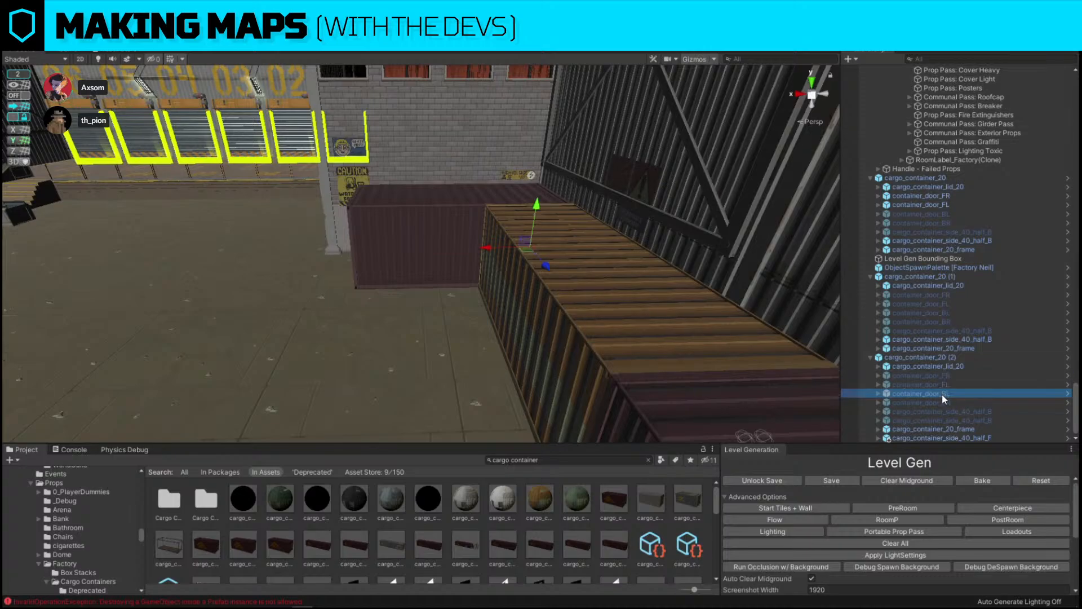
left_click(945, 402, "shift")
left_click(1081, 73)
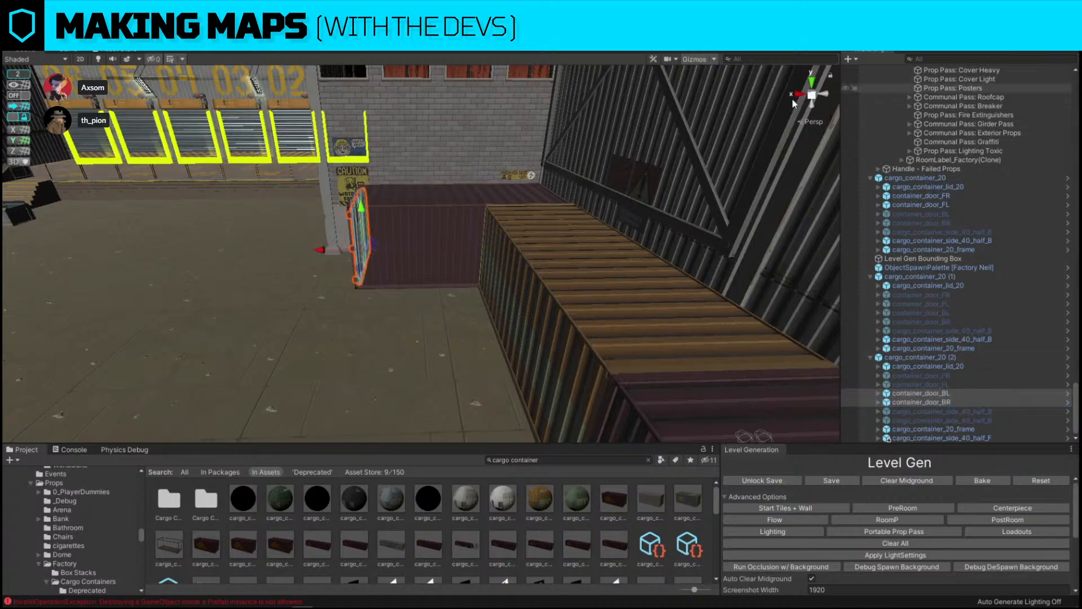
key("a")
right_click_drag(366, 135, 449, 294)
key("w")
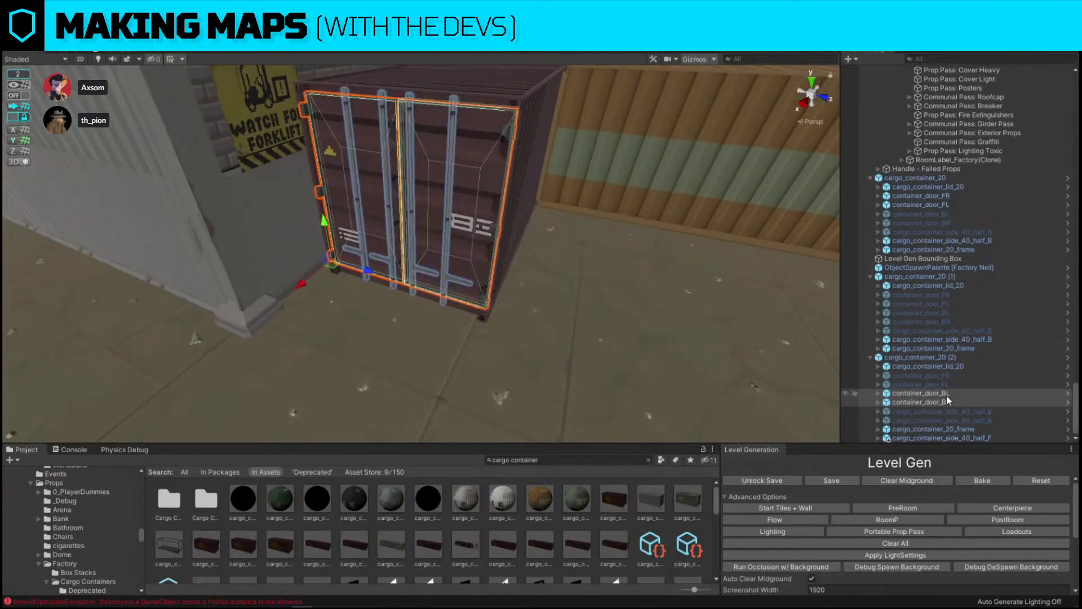
Rotate container_door_BR of cargo_container_20 (2) wide open so it folds back against the container's side.
left_click(944, 401)
key("e")
left_click_drag(496, 340, 944, 355)
right_click_drag(534, 311, 338, 205)
key("w")
Examine the container row, the half-open container entrance and the surrounding maintenance area from outside and inside the passage.
left_click(266, 175)
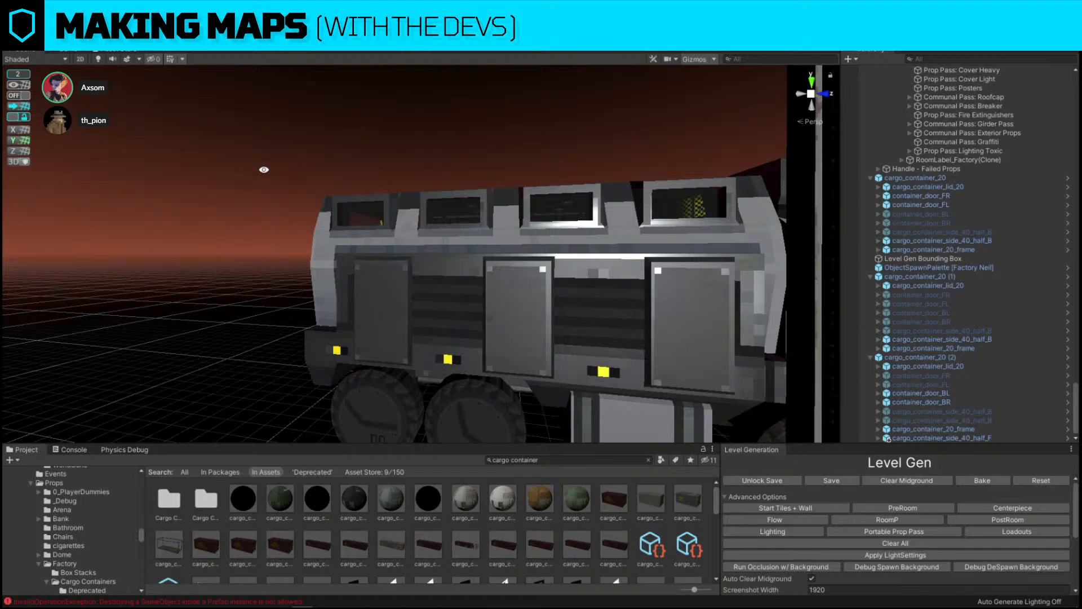
right_click_drag(264, 170, 497, 248)
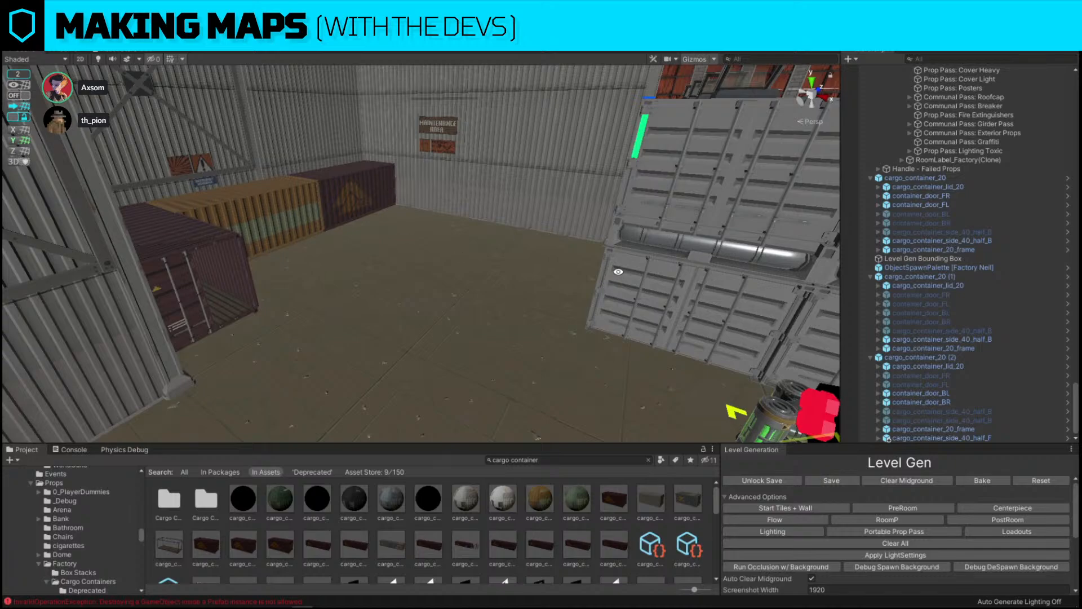
left_click_drag(363, 259, 408, 192, "alt")
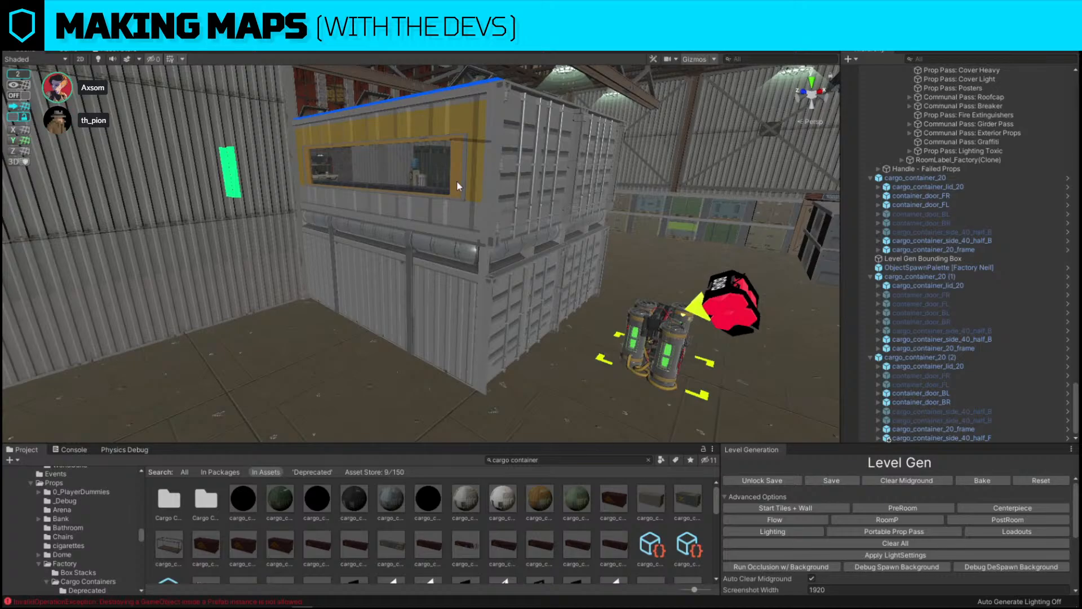
left_click_drag(612, 218, 280, 241, "alt")
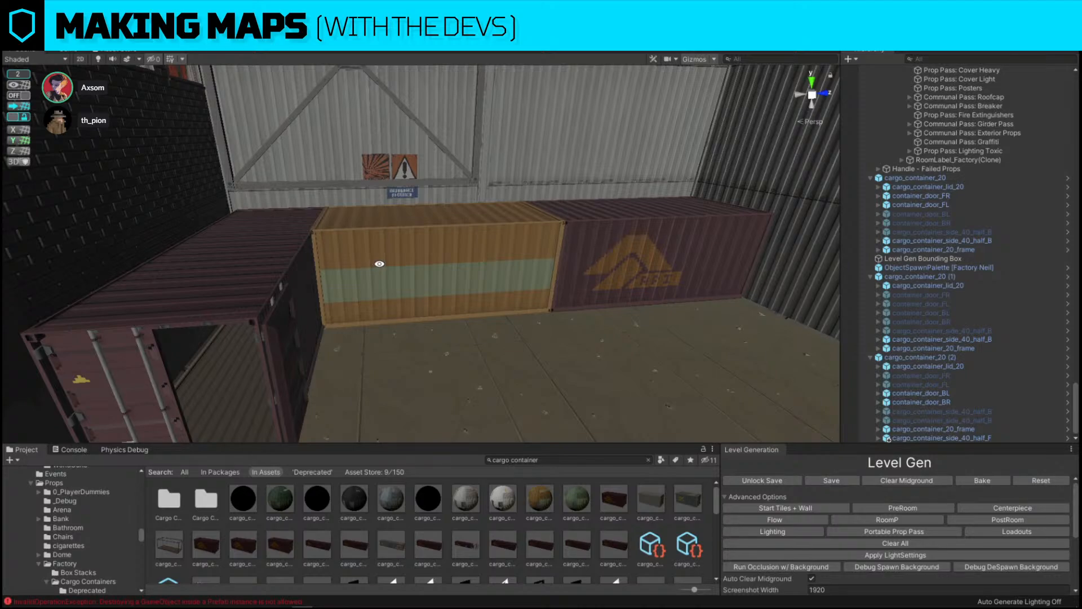
left_click_drag(379, 263, 250, 262, "alt")
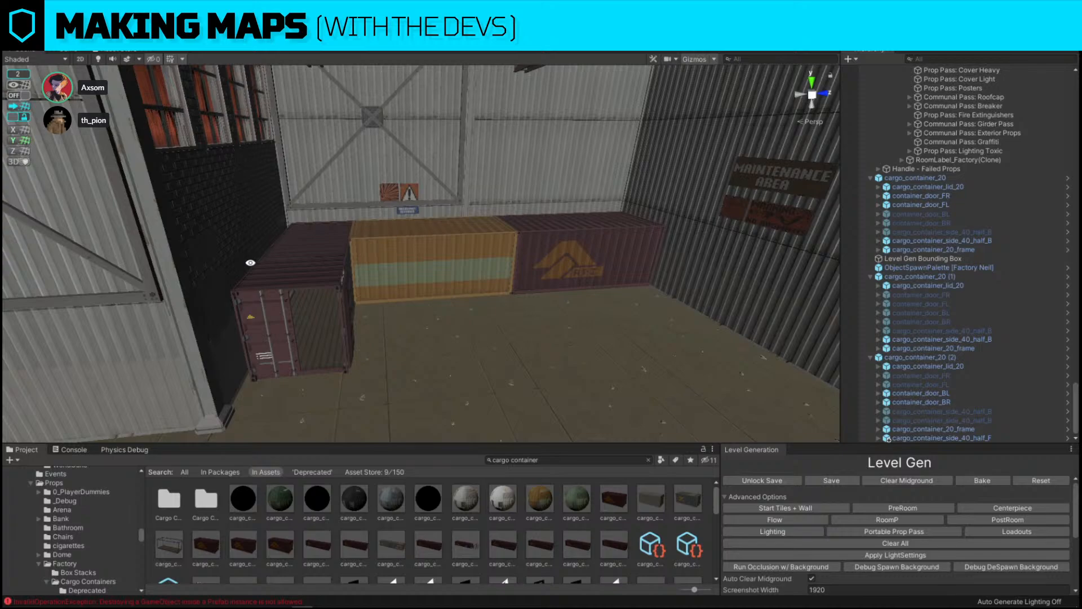
right_click_drag(327, 110, 425, 174)
right_click_drag(339, 198, 402, 195)
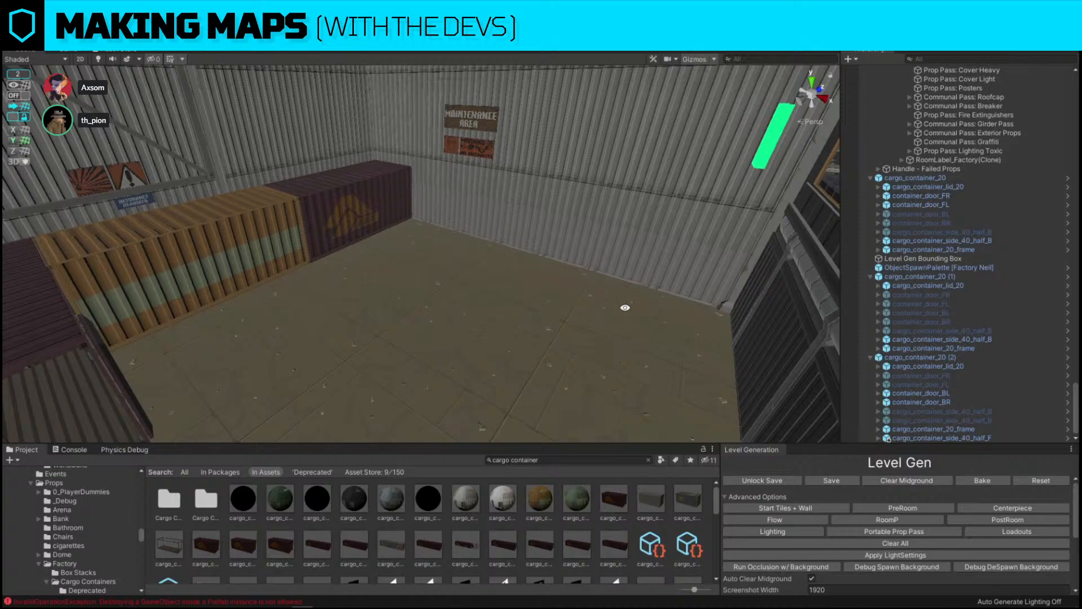
right_click_drag(623, 307, 418, 252)
key("w")
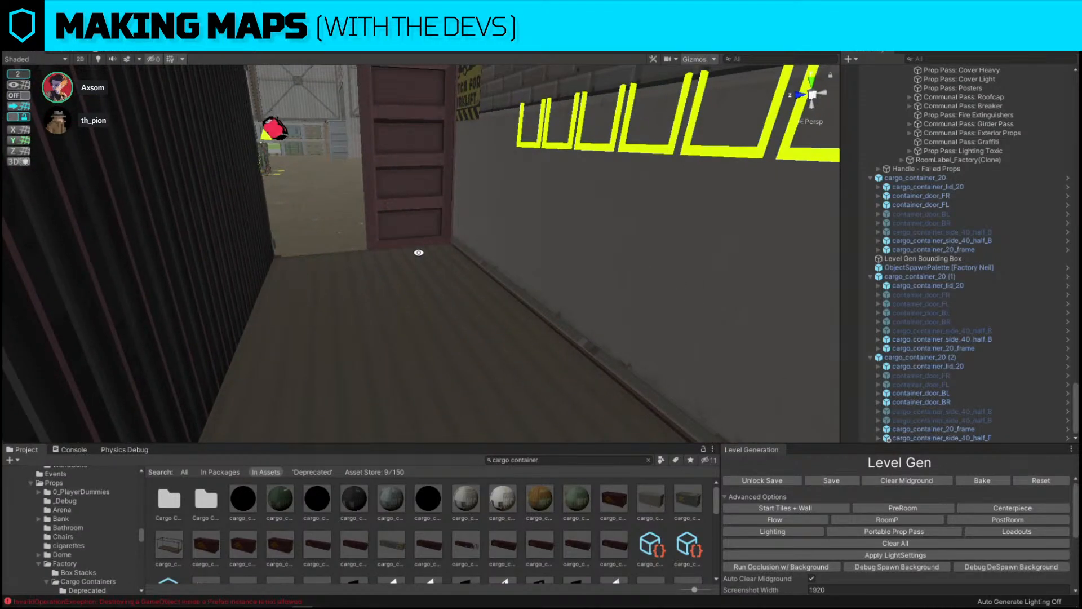
right_click_drag(418, 252, 443, 147)
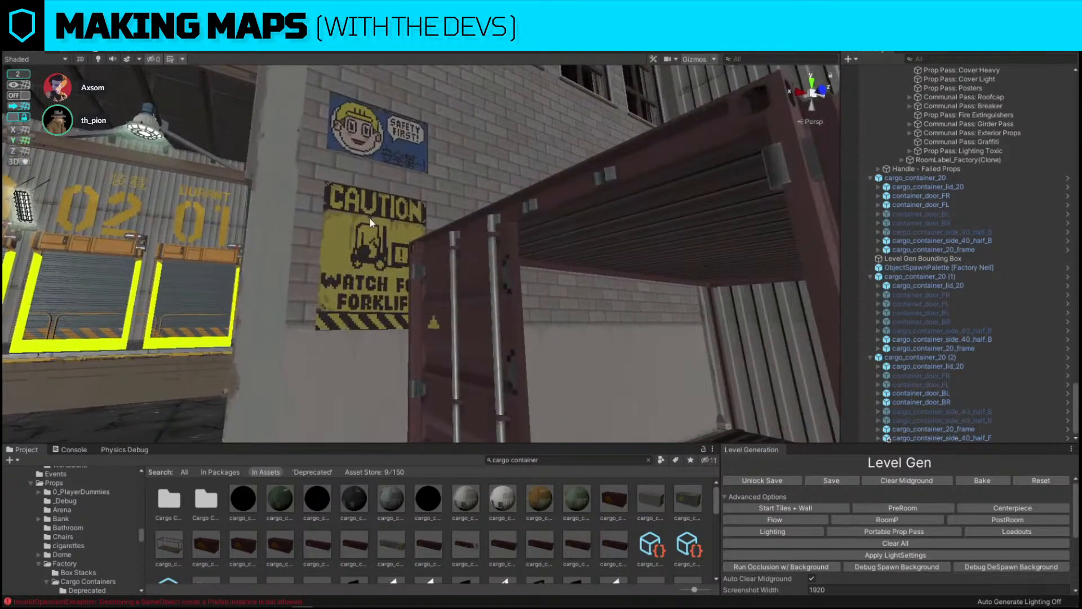
Examine the forklift caution sign, safety poster and brick wall beside the half-open container.
left_click(369, 218)
right_click_drag(370, 218, 377, 295)
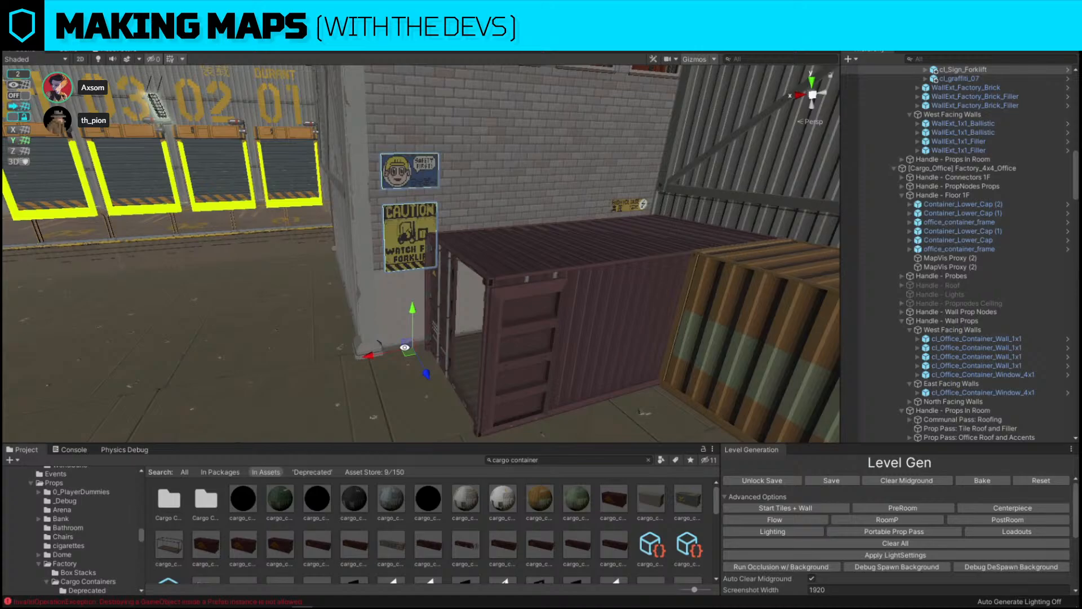
right_click_drag(405, 348, 545, 179)
scroll(488, 229, "up", 4)
scroll(488, 230, "down", 4)
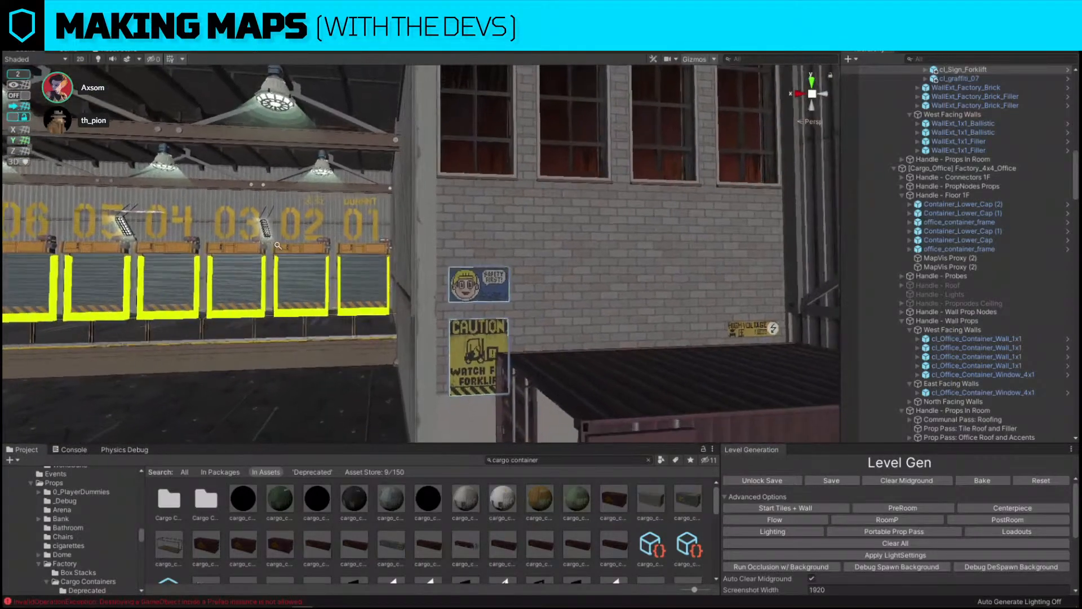
right_click_drag(221, 252, 217, 252)
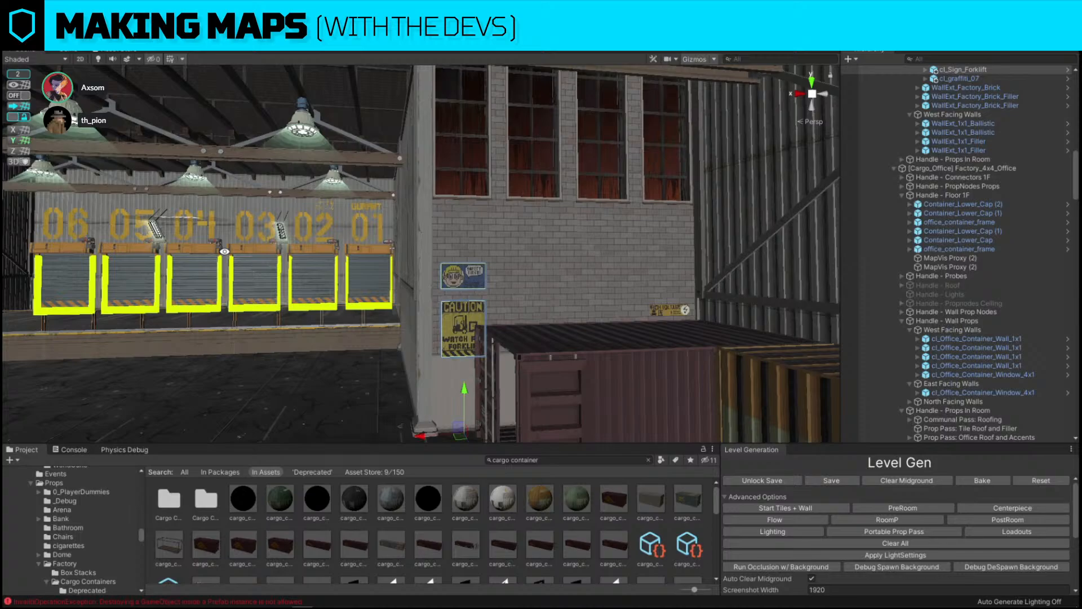
key("w")
key("d")
Deactivate the ReplaceTarget of Wall_Breach_Generic in the WallInt_Factory_Bottom segment behind cargo_container_20.
right_click_drag(545, 245, 350, 198)
key("w")
key("w")
key("w")
left_click(350, 197)
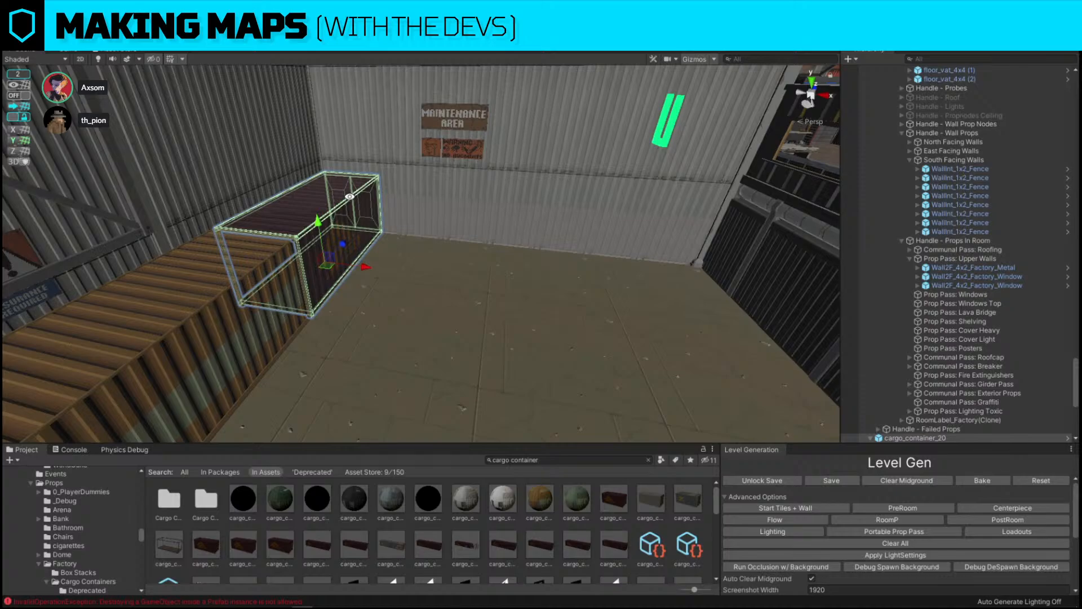
left_click_drag(472, 217, 265, 180, "alt")
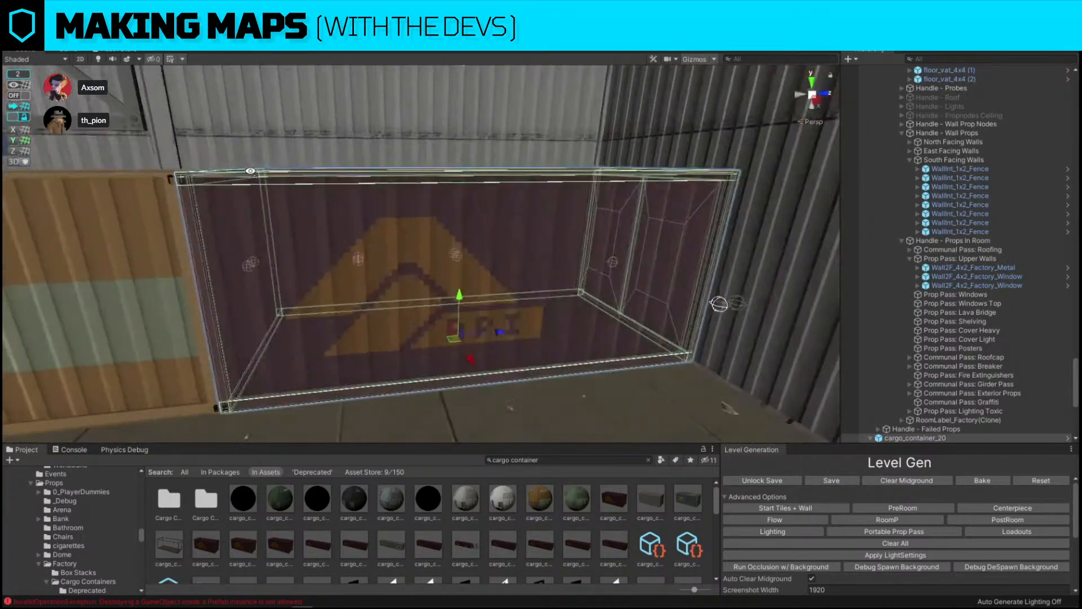
scroll(257, 180, "up", 3)
left_click(258, 179)
right_click_drag(257, 180, 430, 206)
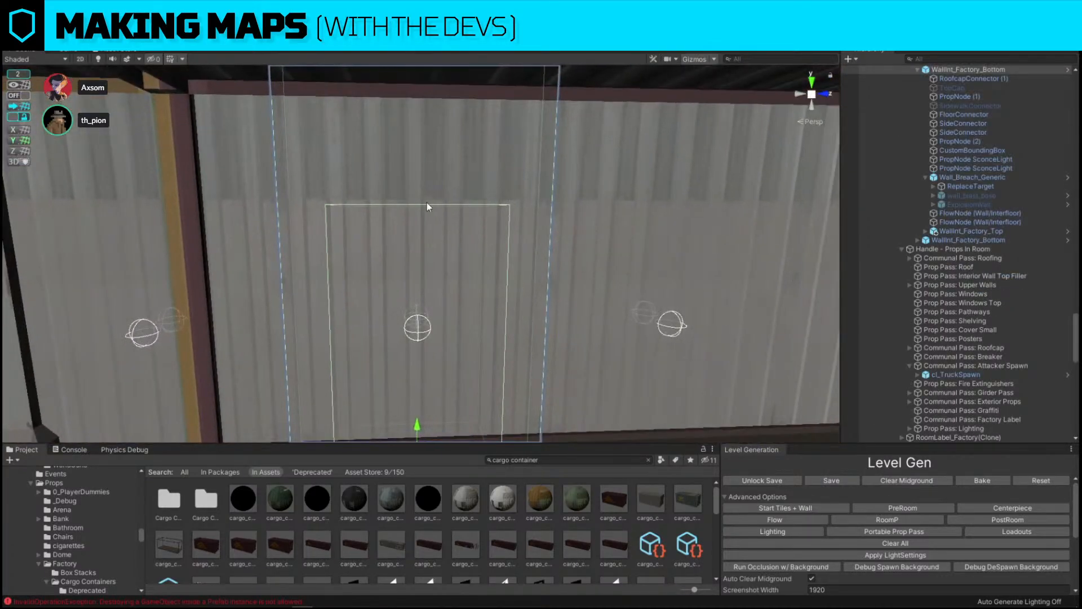
scroll(1007, 237, "up", 3)
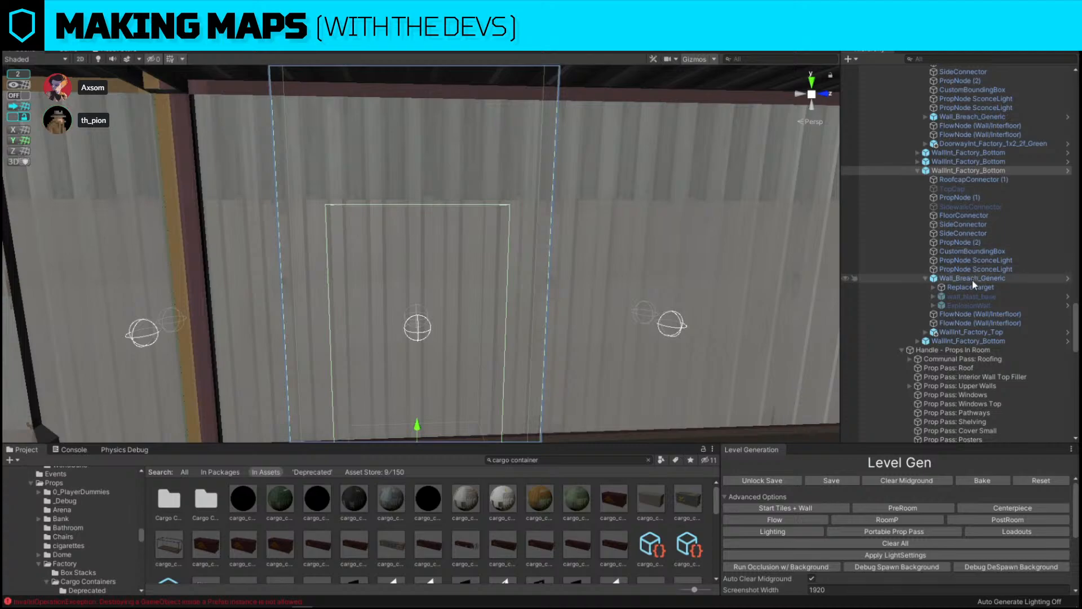
left_click(966, 286)
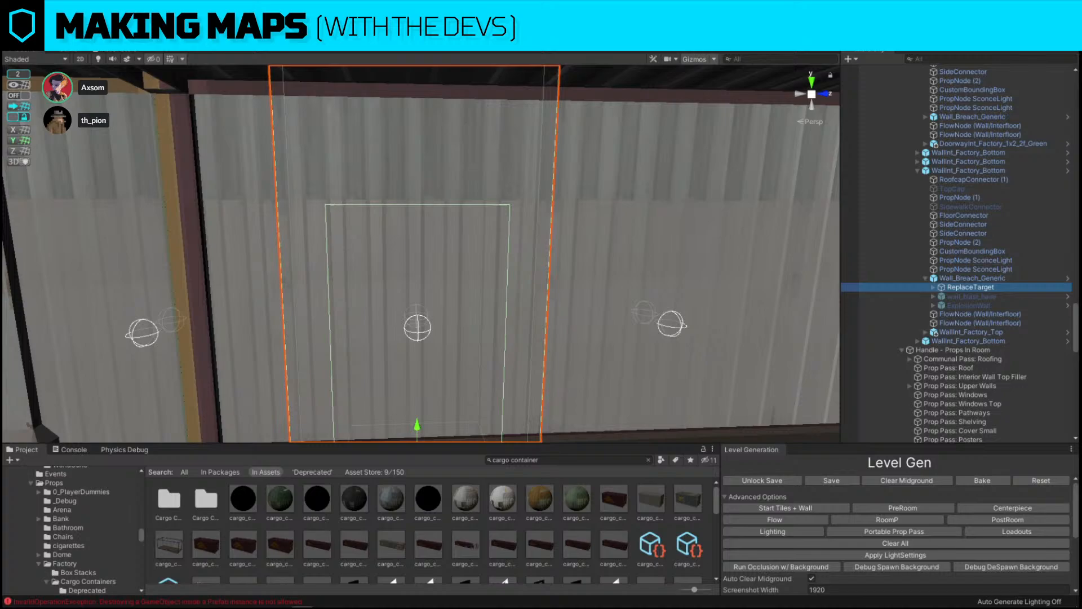
key("alt+shift+a")
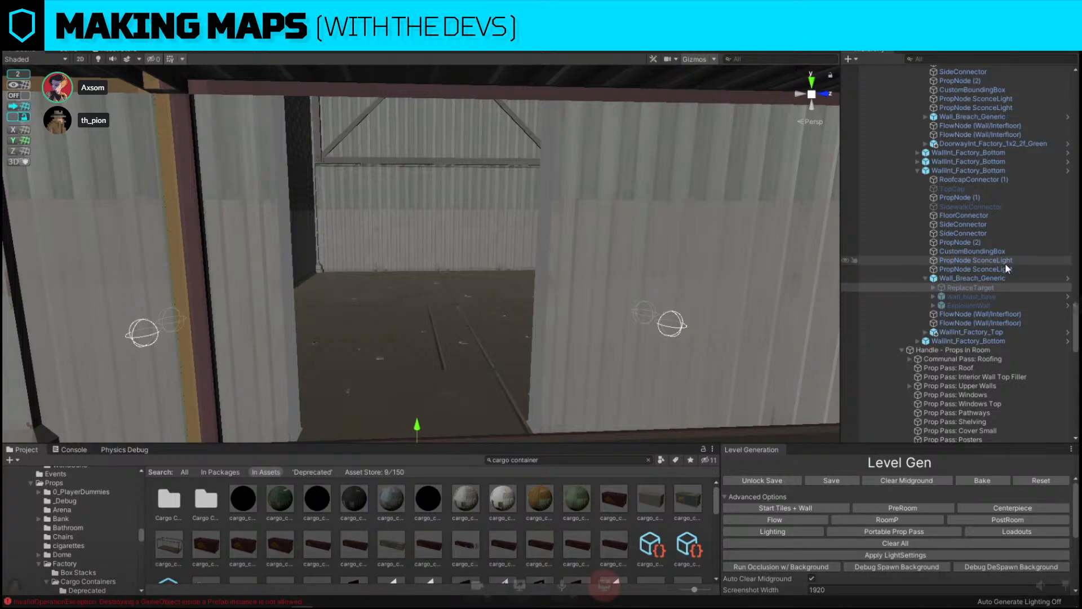
Activate wall_blast_base in the same Wall_Breach_Generic and check the blasted opening against the container in front of it.
left_click(998, 303)
left_click(997, 297)
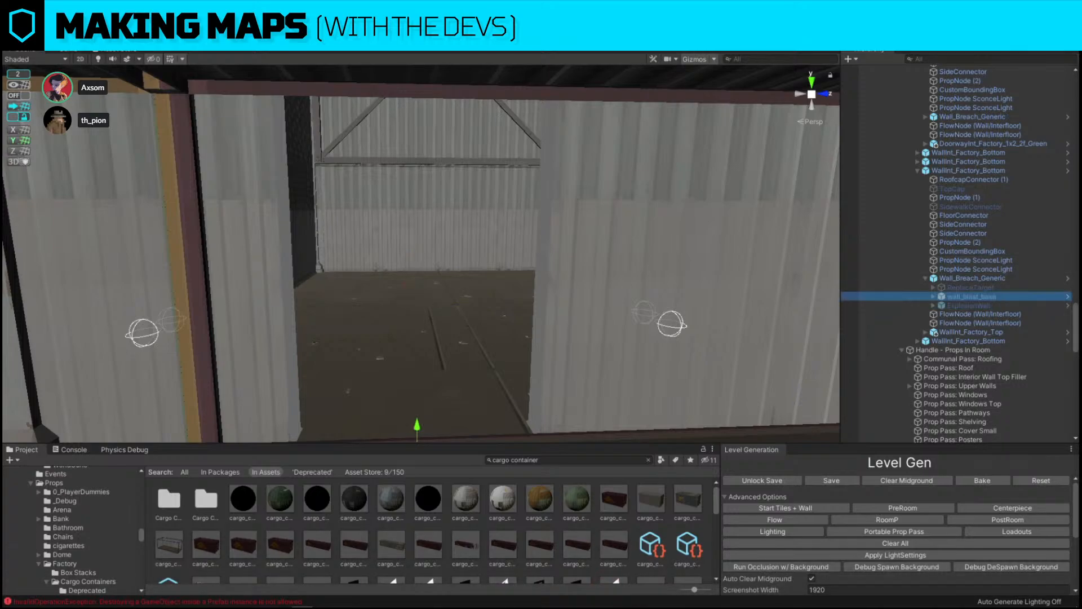
key("alt+shift+a")
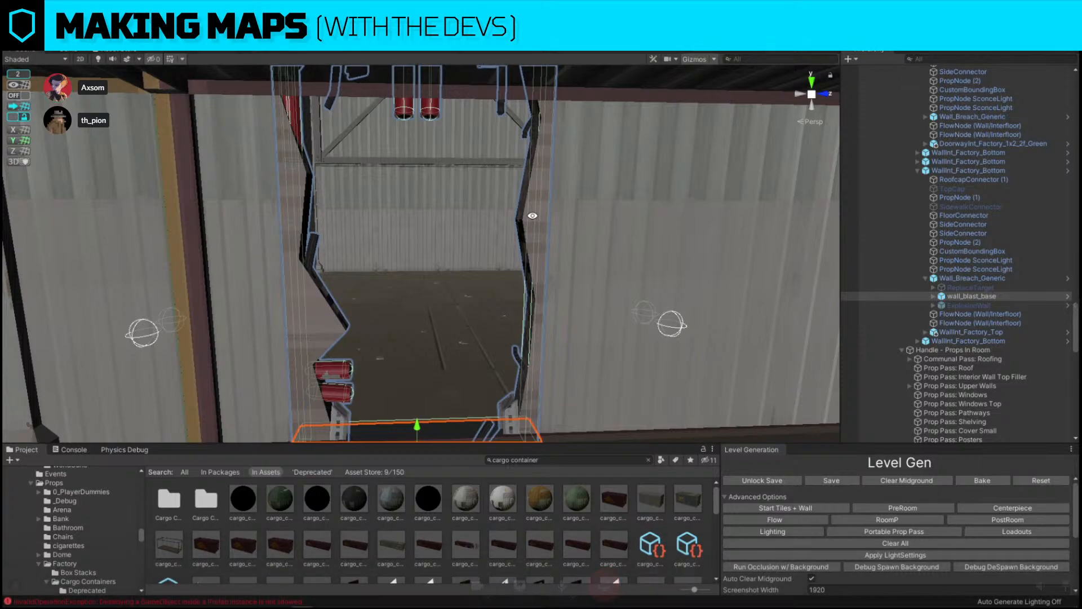
key("s")
right_click_drag(532, 216, 533, 273)
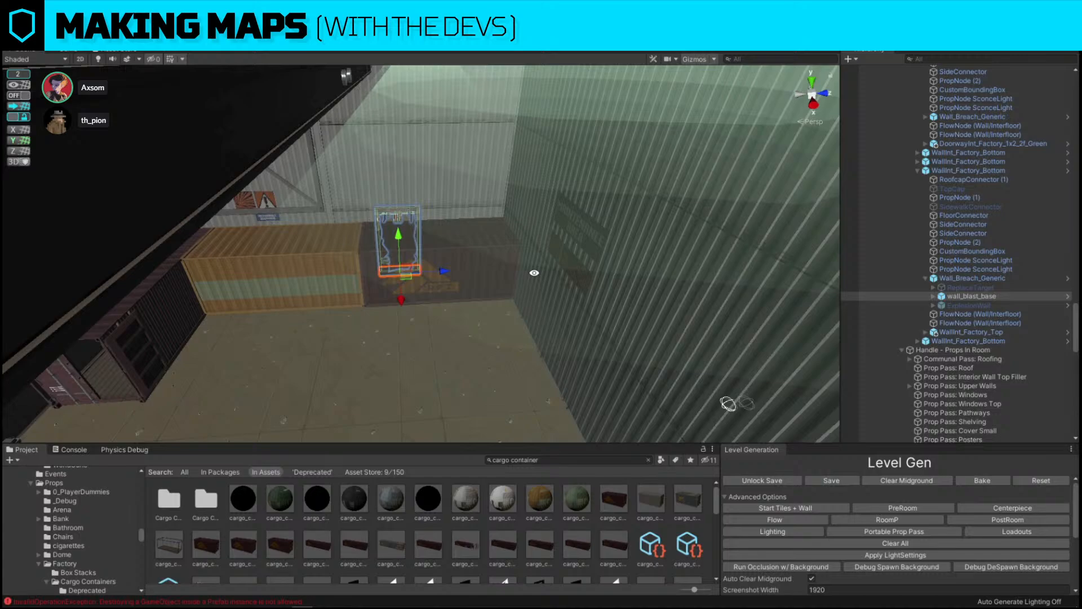
key("w")
right_click_drag(534, 272, 565, 260)
Unpack the WallInt_Factory_Bottom prefab instance that contains the blasted wall opening.
left_click(1014, 306)
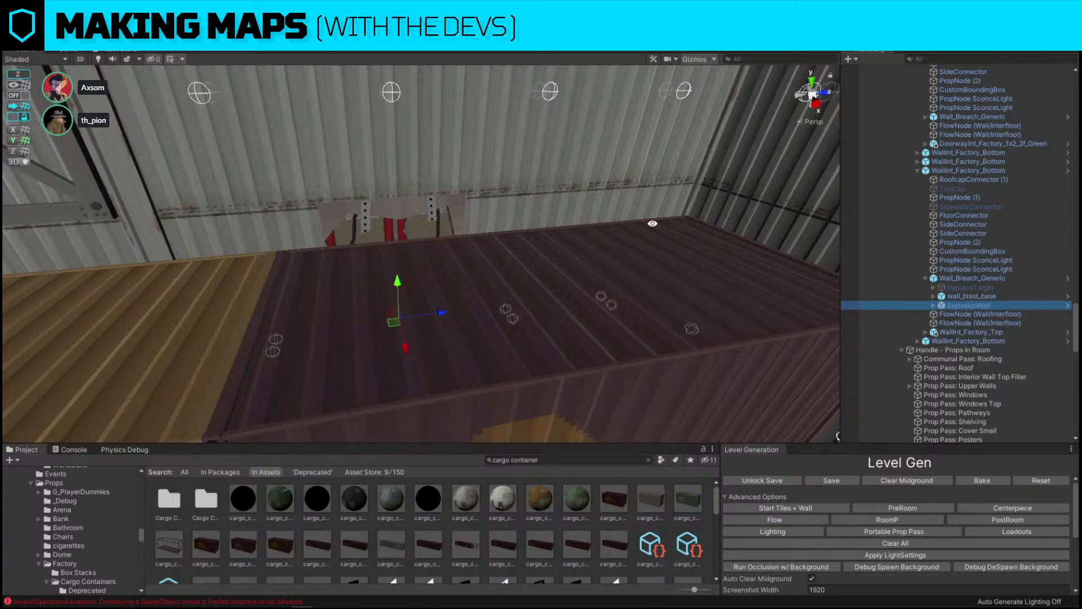
key("d")
right_click_drag(690, 232, 524, 231)
left_click(973, 171)
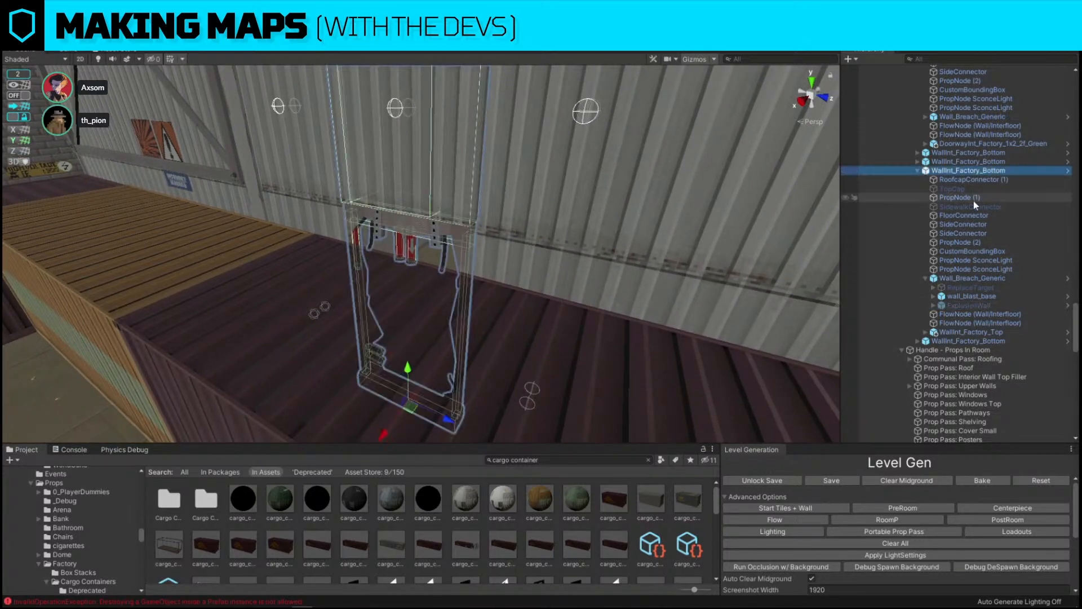
right_click(970, 171)
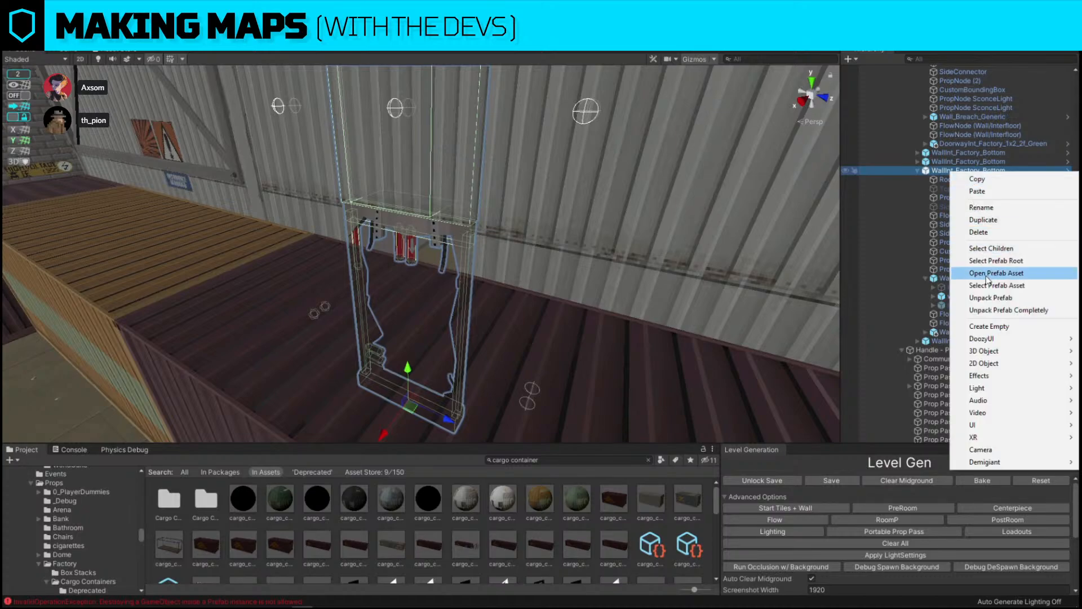
left_click(986, 298)
Unpack the Wall_Breach_Generic prefab inside that wall segment and delete its ExplosionWall object.
left_click(975, 306)
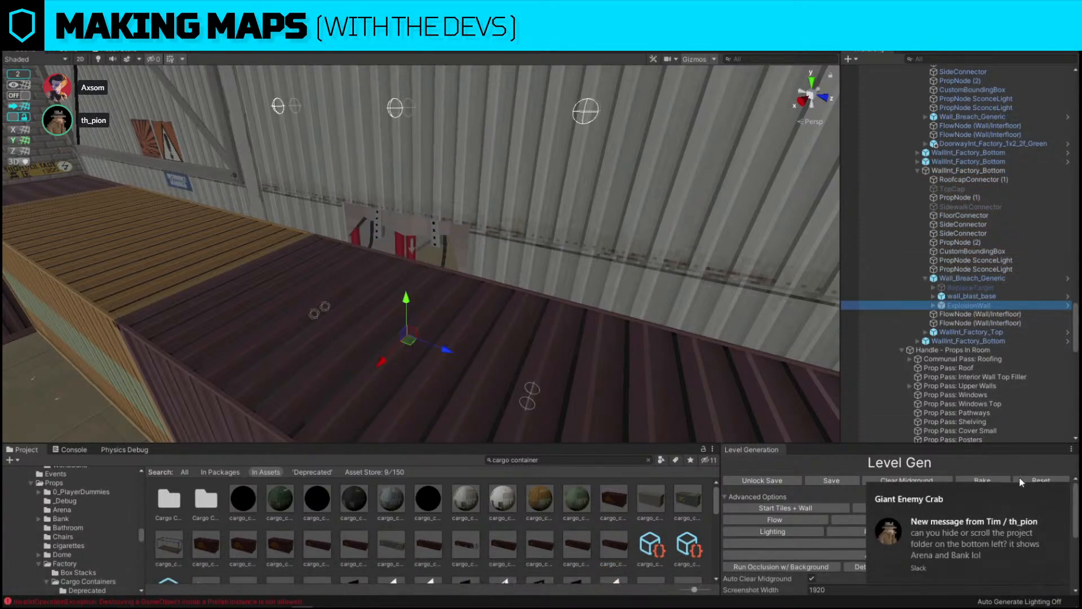
left_click(1059, 497)
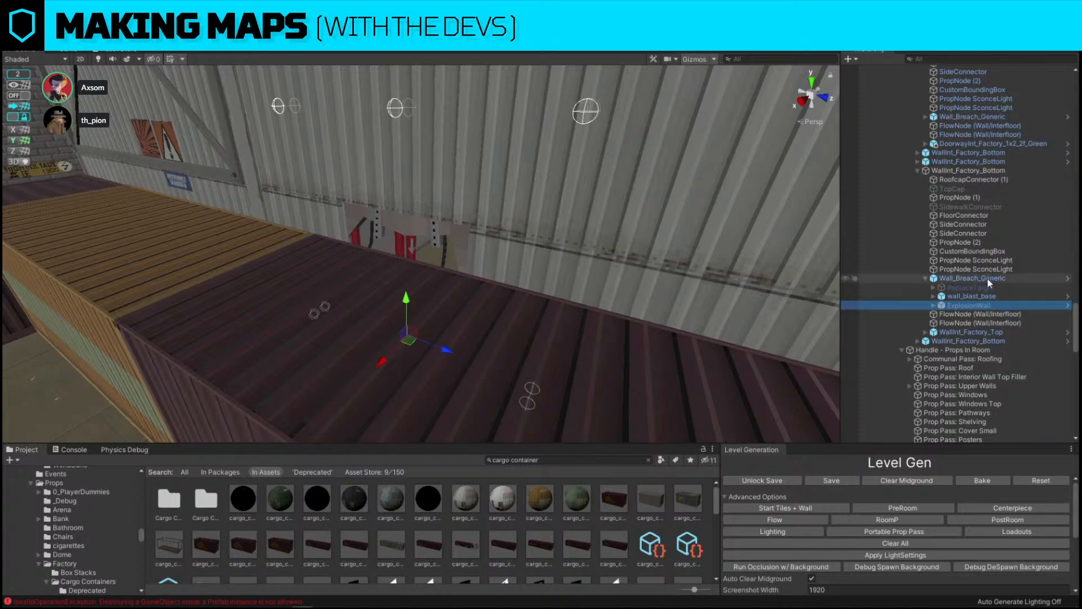
left_click(986, 278)
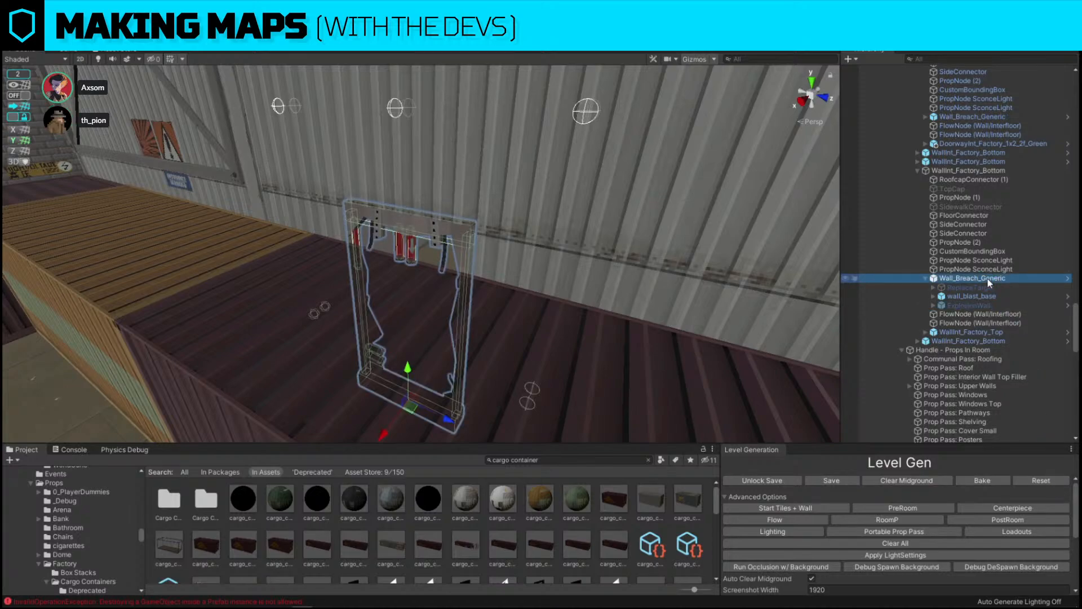
right_click(988, 281)
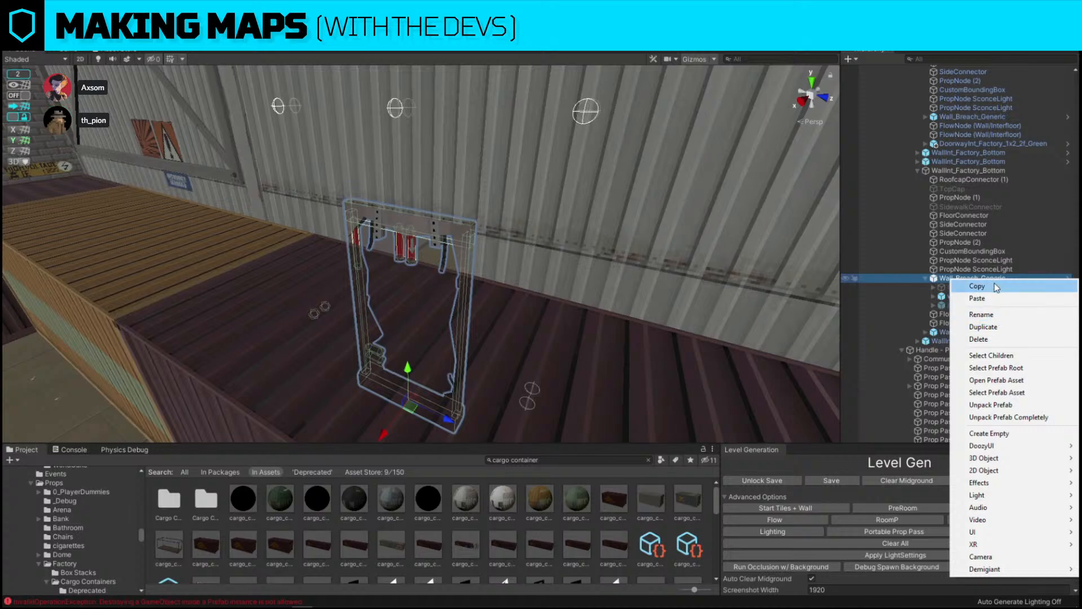
left_click(993, 417)
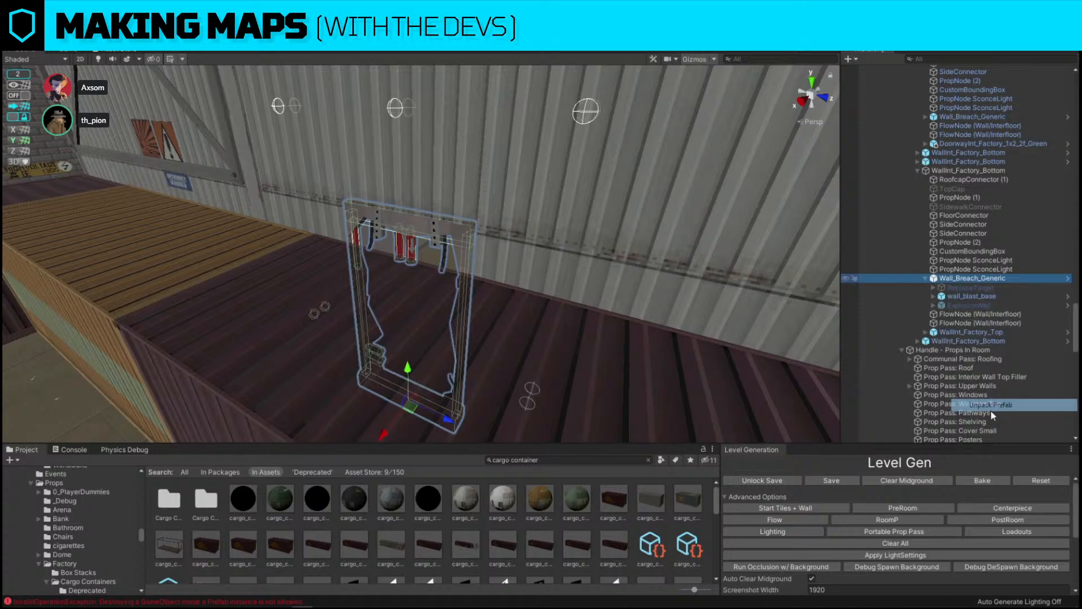
left_click(982, 305)
key("Delete")
Examine the blasted opening from both sides and circle the gap above the container in a temporary screen capture.
mouse_move(614, 265)
right_mouse_down()
mouse_move(520, 255)
mouse_move(622, 250)
right_mouse_up()
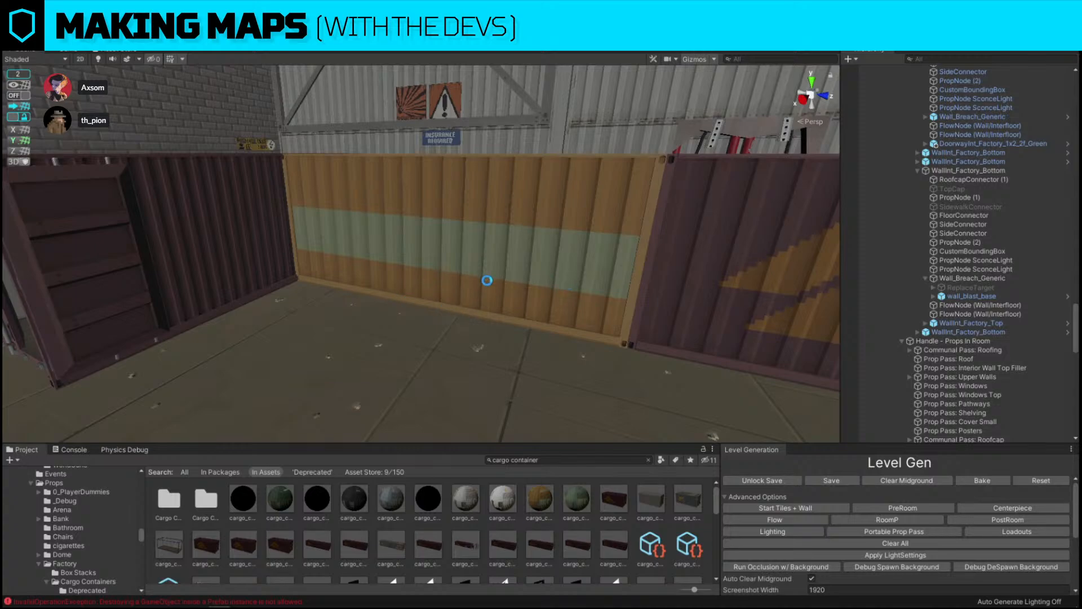
right_click_drag(402, 260, 423, 318)
key("w")
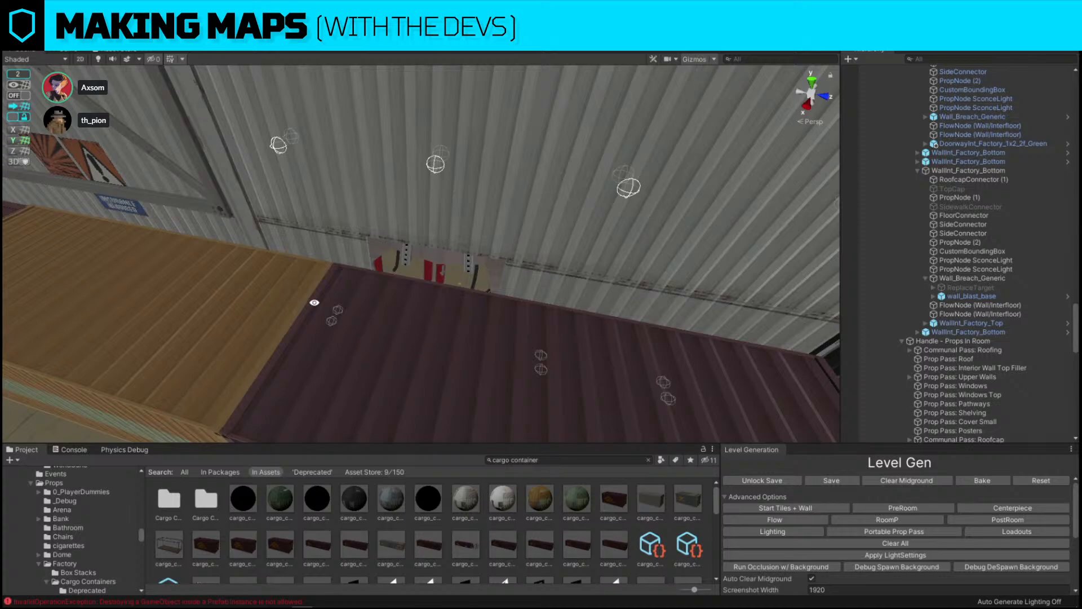
right_click_drag(559, 232, 552, 153)
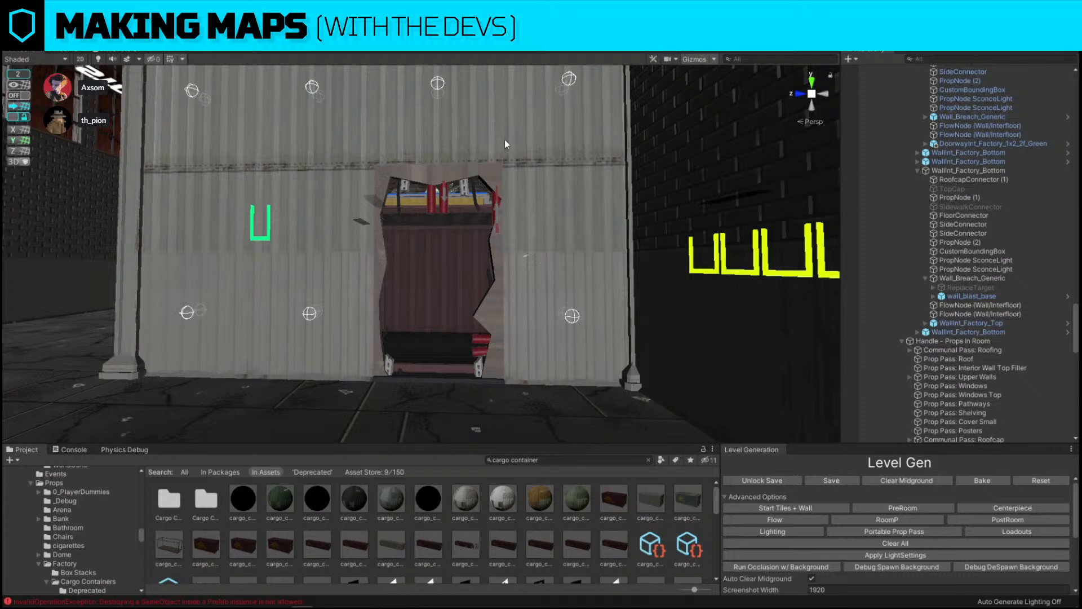
key("Print")
left_click_drag(282, 120, 636, 340)
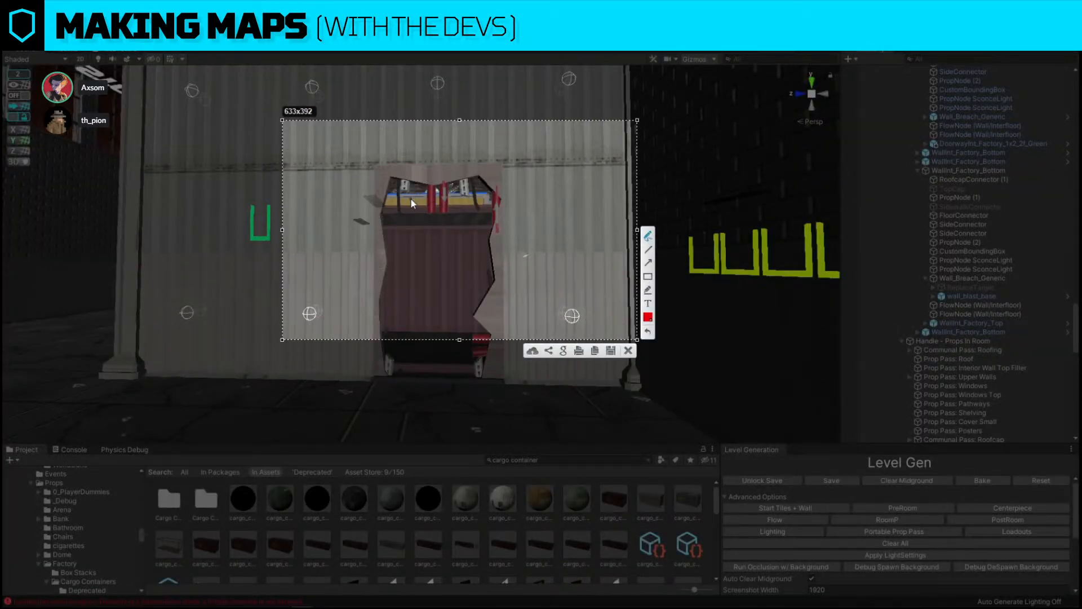
mouse_move(411, 199)
left_mouse_down()
mouse_move(381, 204)
mouse_move(460, 180)
mouse_move(401, 218)
mouse_move(371, 189)
left_mouse_up()
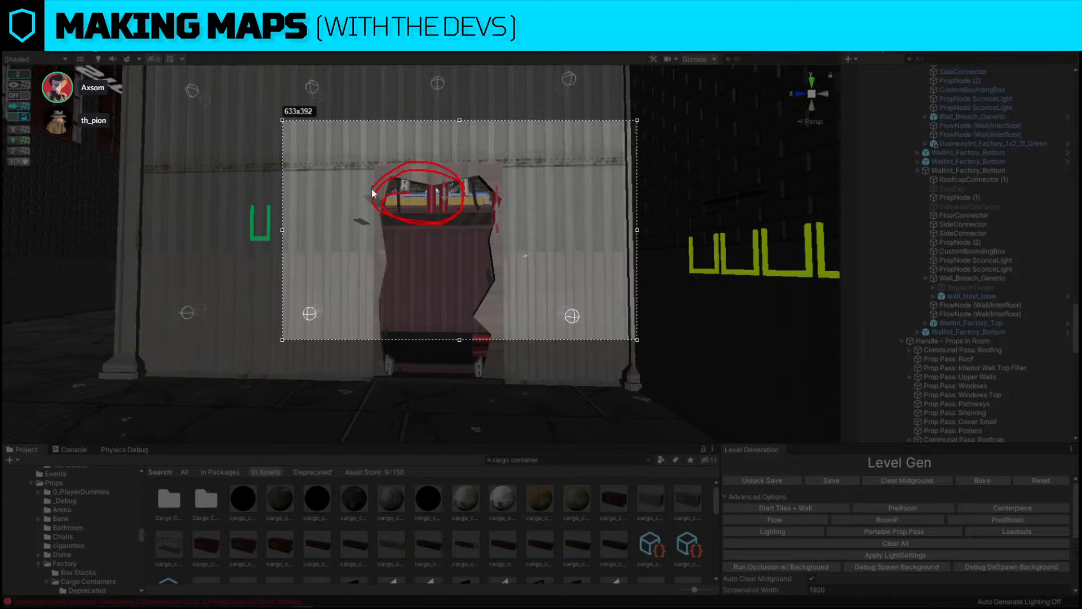
left_click(631, 352)
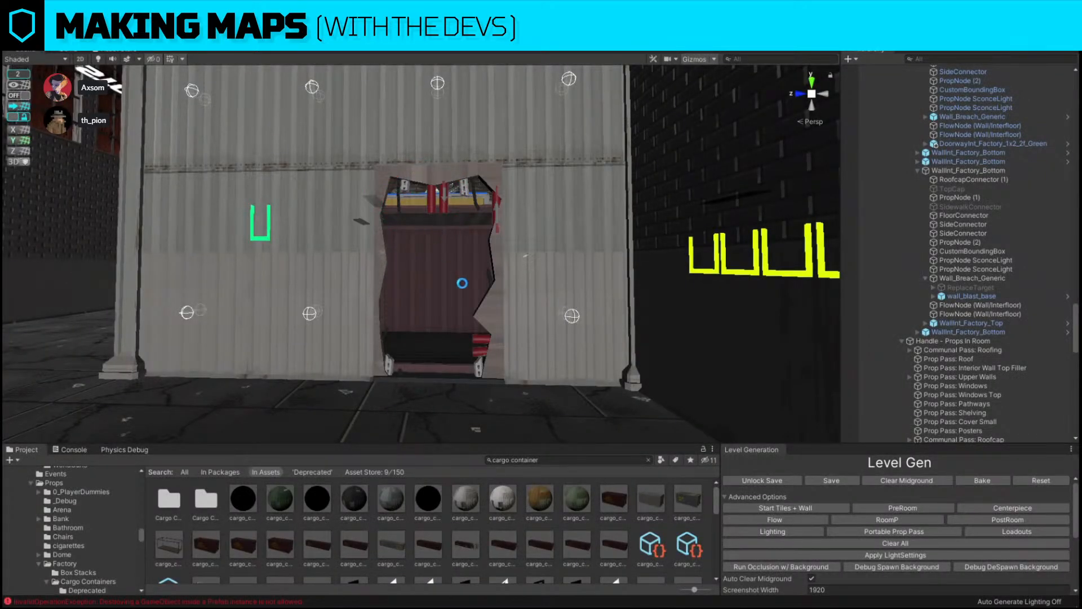
Examine the container row, the half-open container and the Maintenance Area corner from above and up close.
key("e")
right_click_drag(494, 226, 500, 352)
key("w")
key("w")
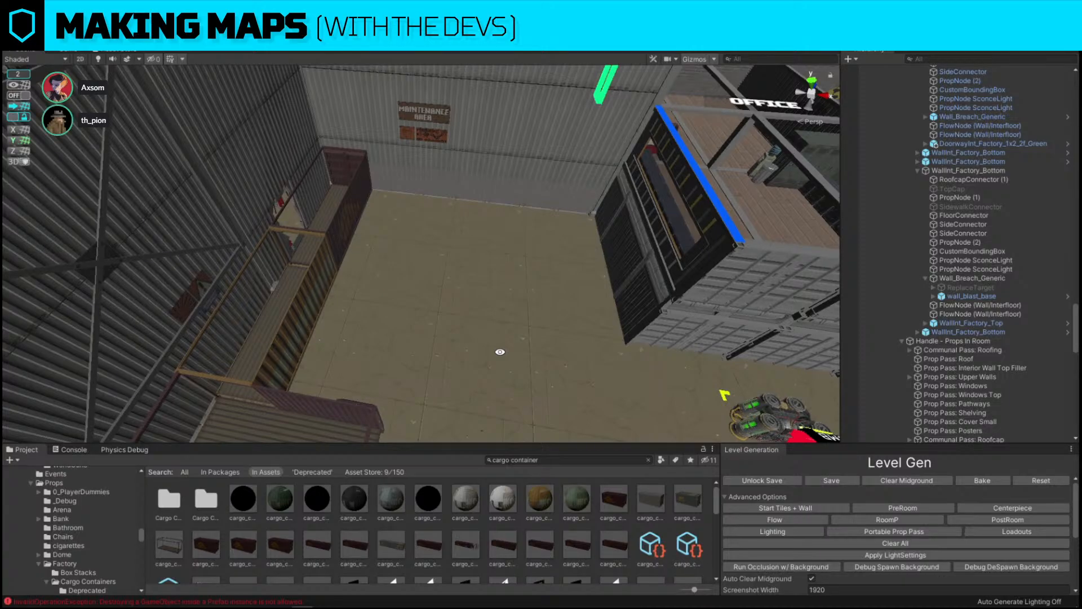
right_click_drag(500, 352, 482, 197)
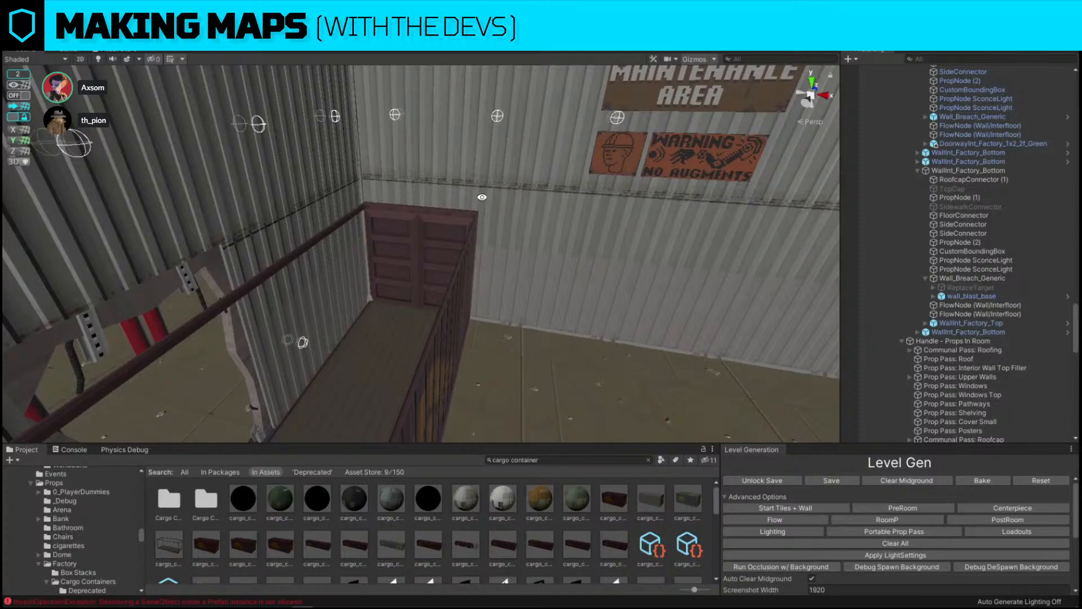
scroll(387, 296, "up", 6)
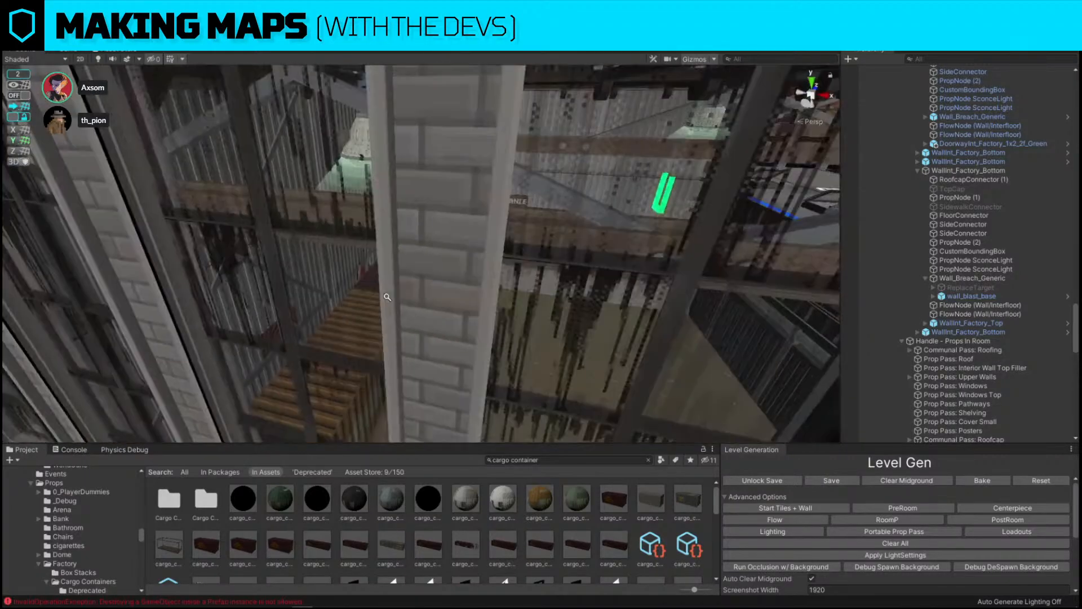
right_click_drag(388, 297, 268, 245, "alt")
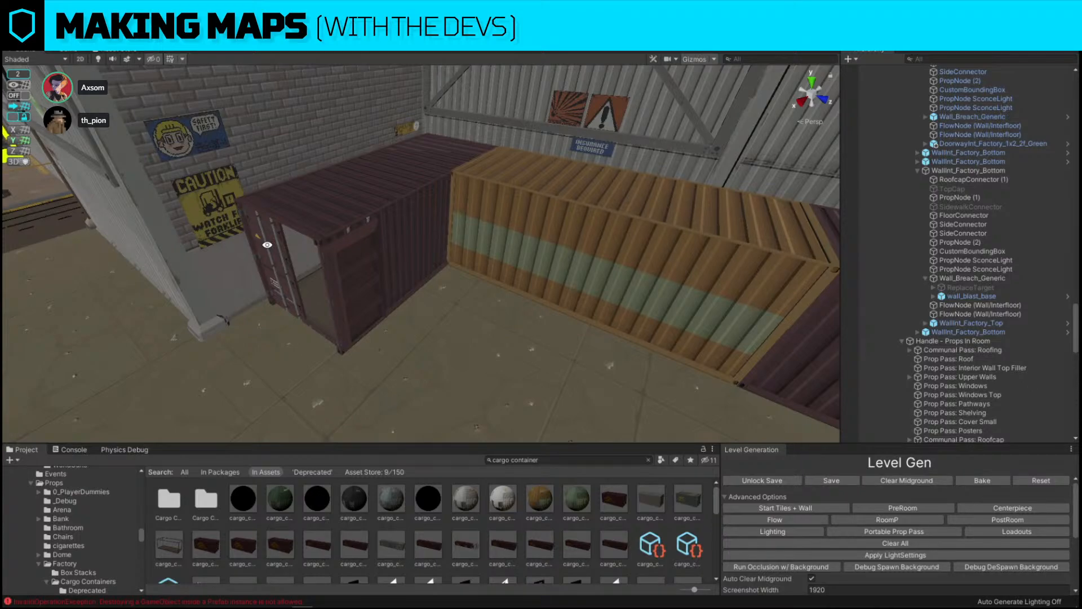
key("alt+w")
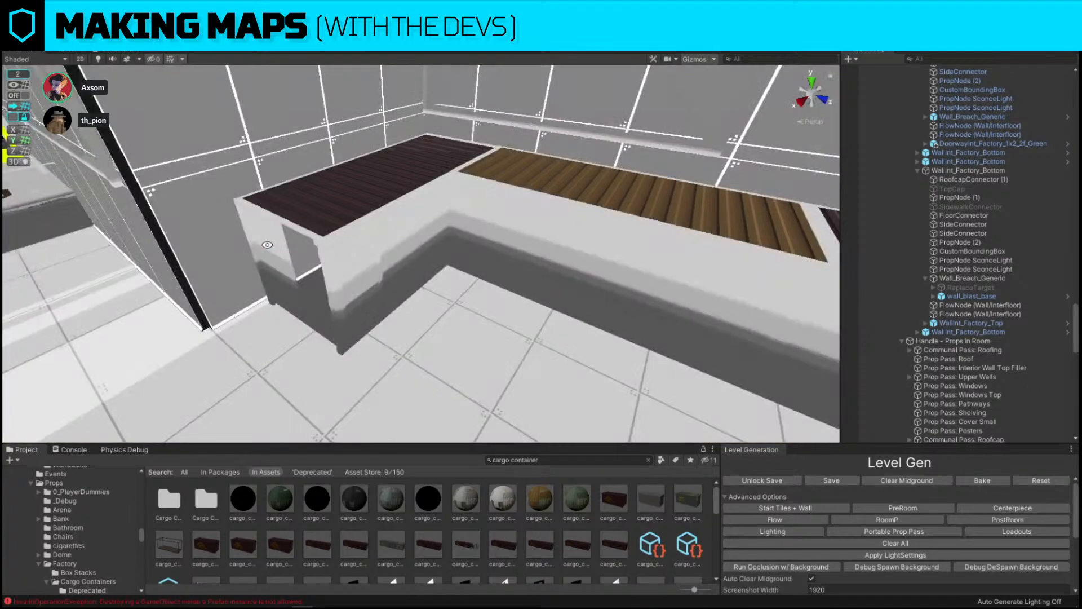
left_click(391, 176)
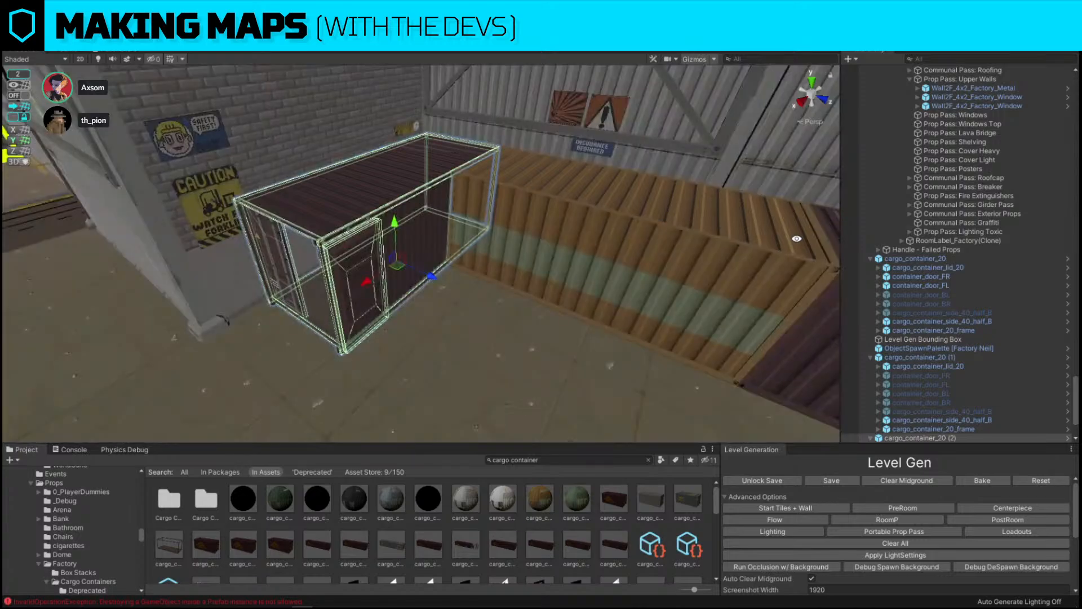
mouse_move(499, 221)
right_mouse_down()
mouse_move(599, 135)
mouse_move(333, 194)
mouse_move(551, 223)
right_mouse_up()
left_click(332, 194)
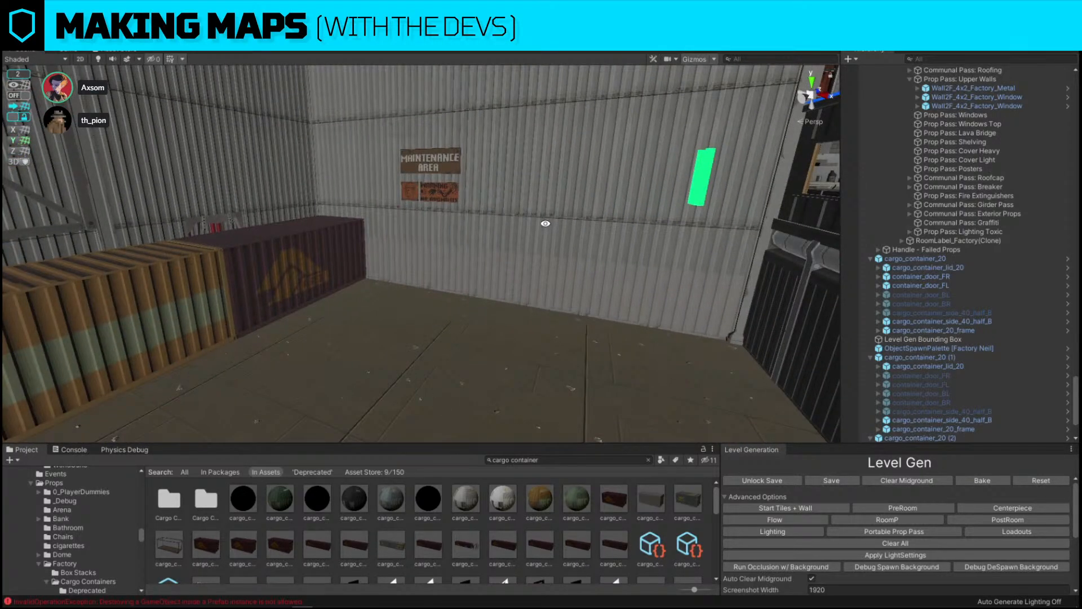
right_click_drag(545, 223, 429, 214)
key("w")
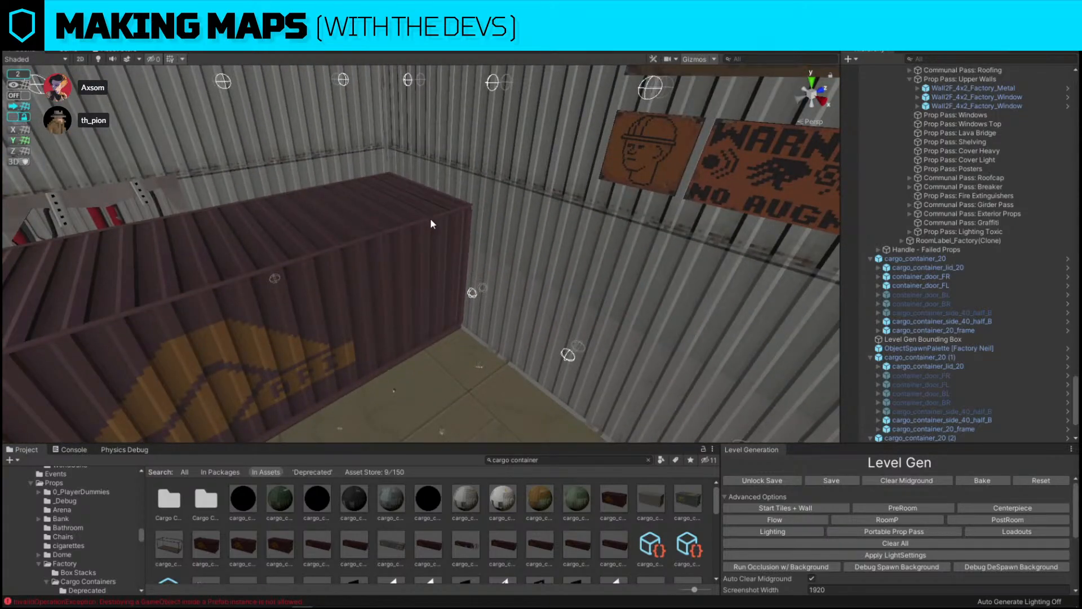
Duplicate the logo container at the row's corner end and place the copy perpendicular to the row.
left_click(430, 218)
key("f")
key("ctrl+d")
left_click_drag(352, 242, 368, 290)
key("e")
key("w")
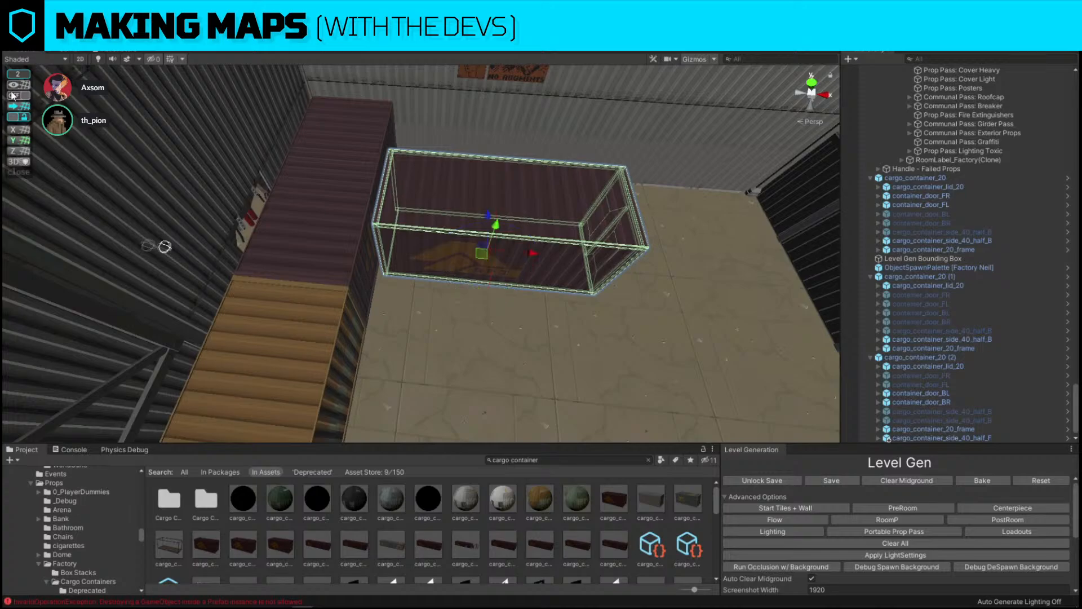
Turn snapping on and move the duplicated container against the wall under the Maintenance Area sign.
left_click(15, 96)
key("w")
right_click_drag(466, 210, 423, 266)
key("s")
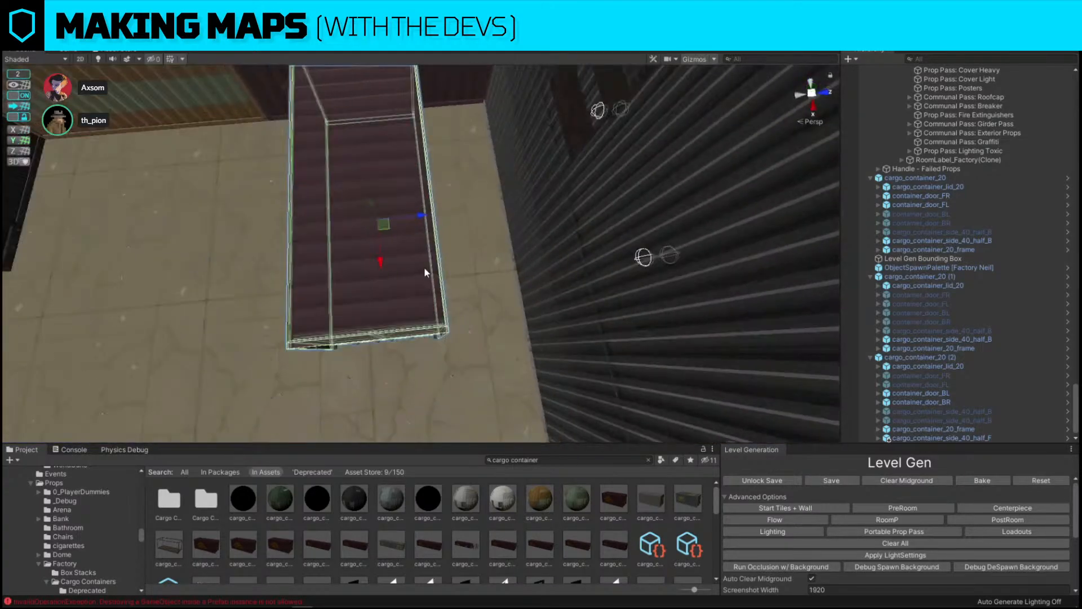
left_click_drag(421, 216, 500, 215)
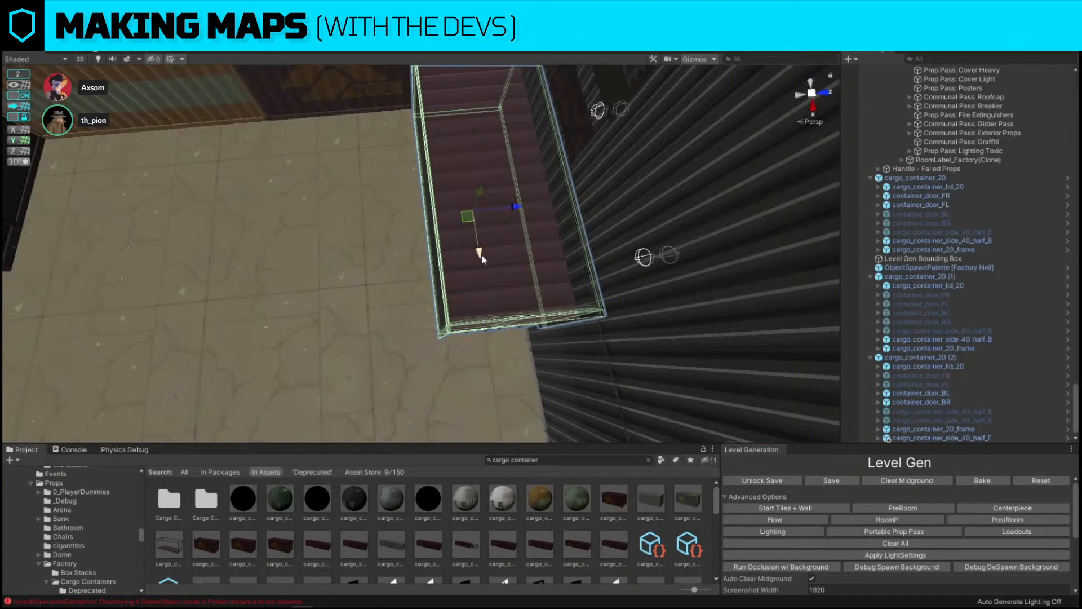
left_click_drag(482, 255, 484, 278)
Examine the duplicated container's placement up close and in an overview of the warehouse and office.
right_click_drag(483, 278, 559, 210)
key("a")
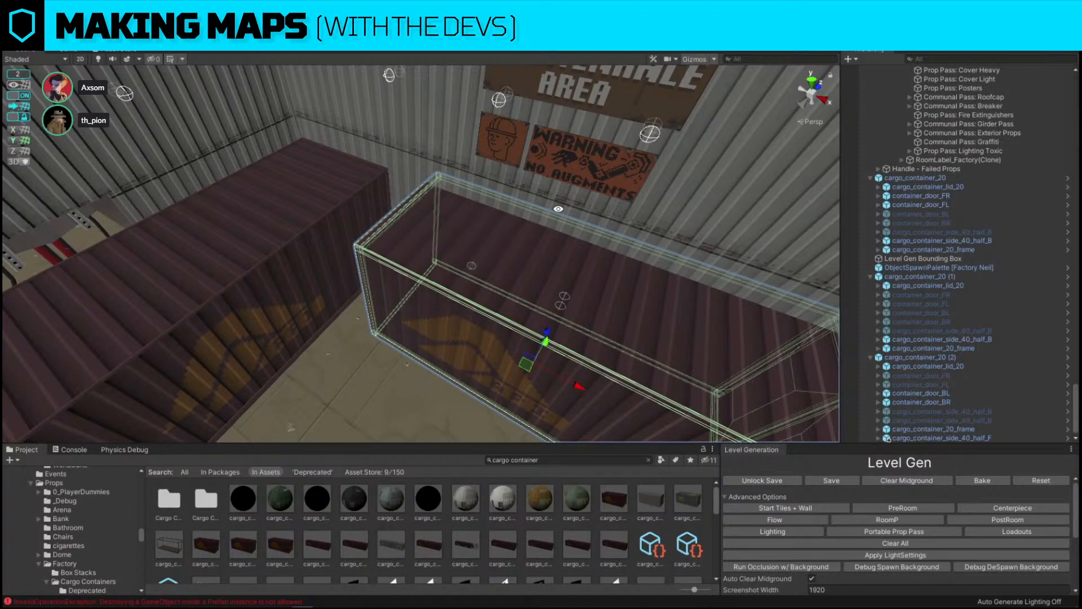
key("s")
right_click_drag(451, 241, 580, 183)
key("s")
left_click(580, 183)
key("alt+shift+a")
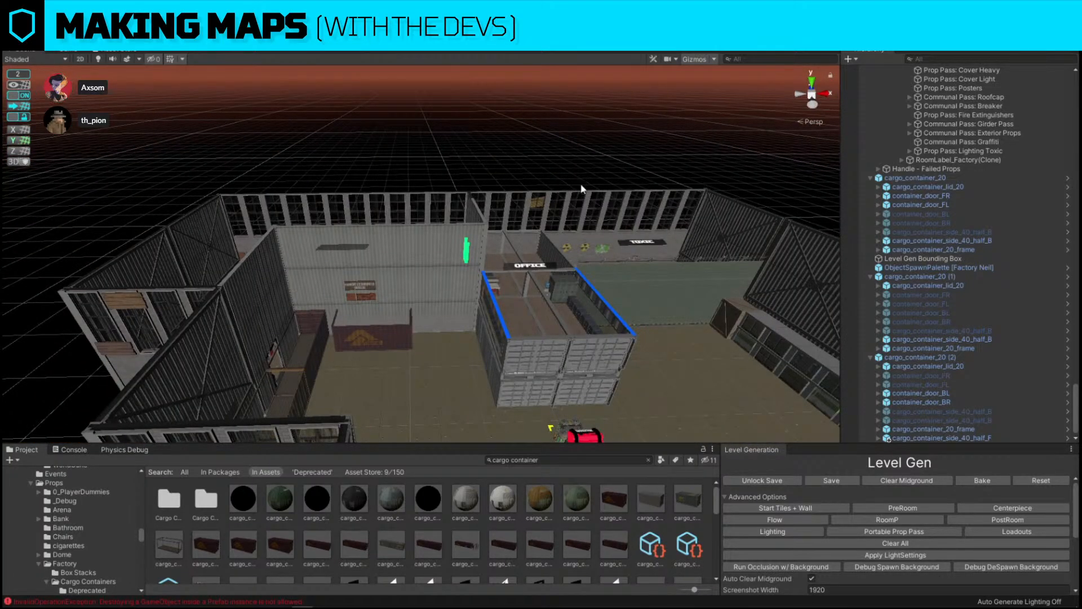
right_click_drag(581, 184, 318, 275)
key("s")
key("s")
key("w")
Select the duplicated container and move it up to the side of the row's corner container.
left_click(317, 275)
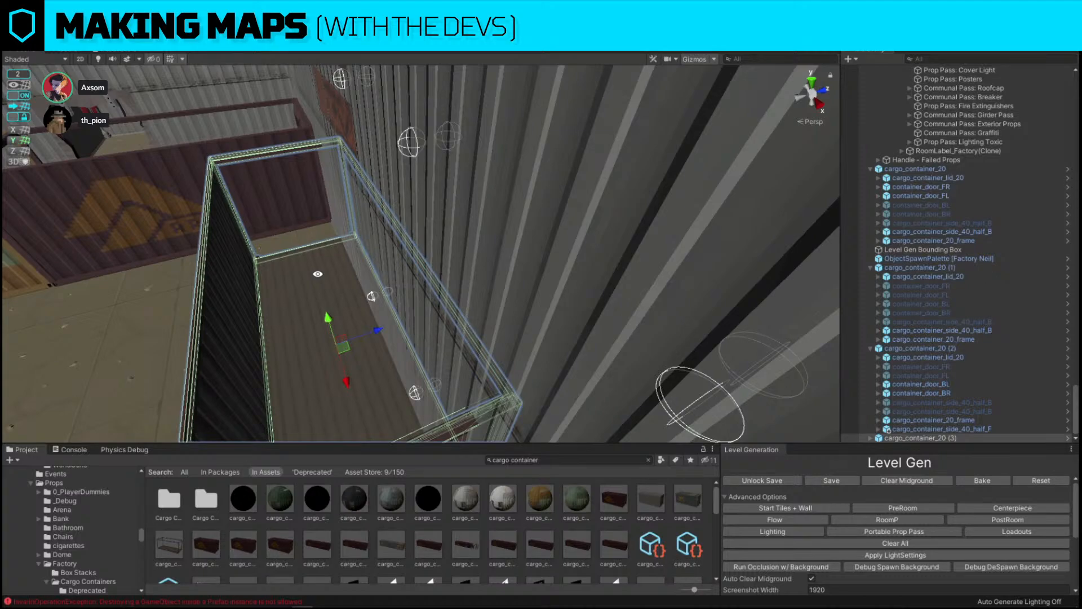
key("s")
right_click_drag(317, 274, 523, 271)
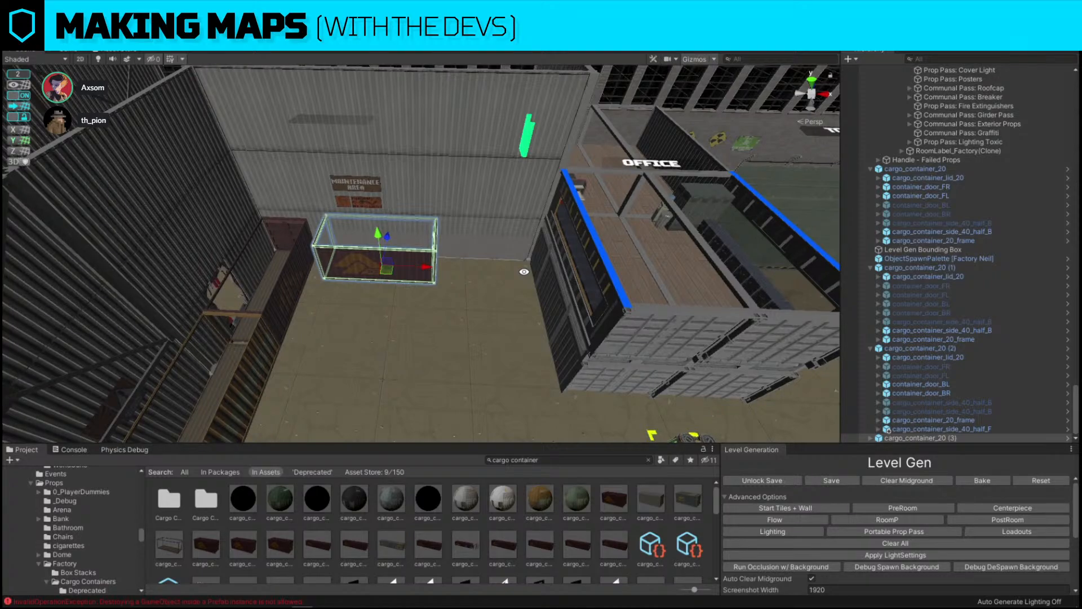
right_click_drag(524, 272, 390, 211)
key("w")
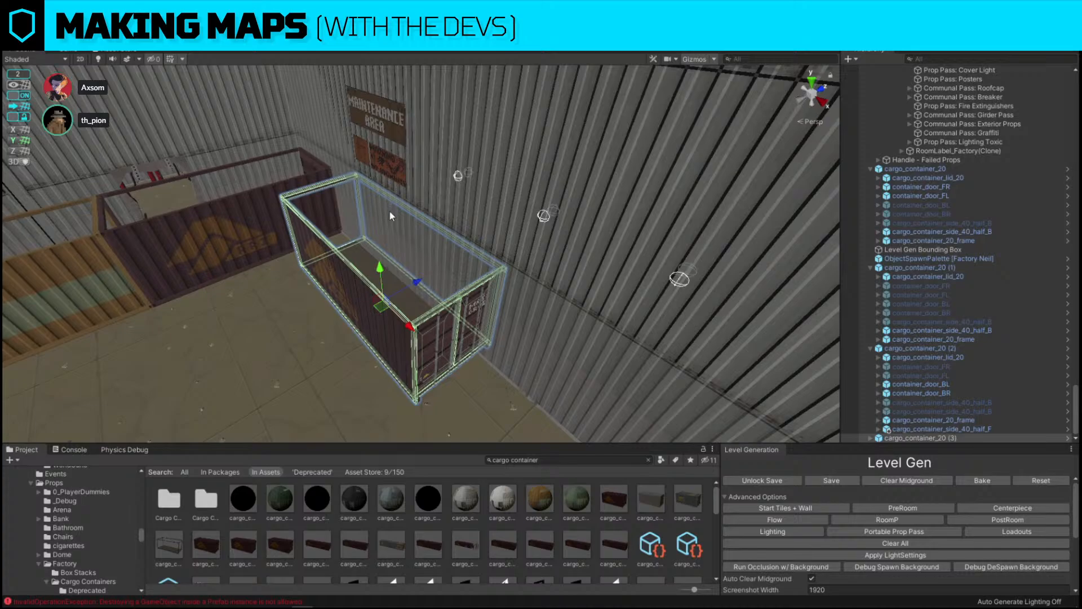
right_click_drag(391, 252, 587, 273)
left_click_drag(532, 267, 484, 304)
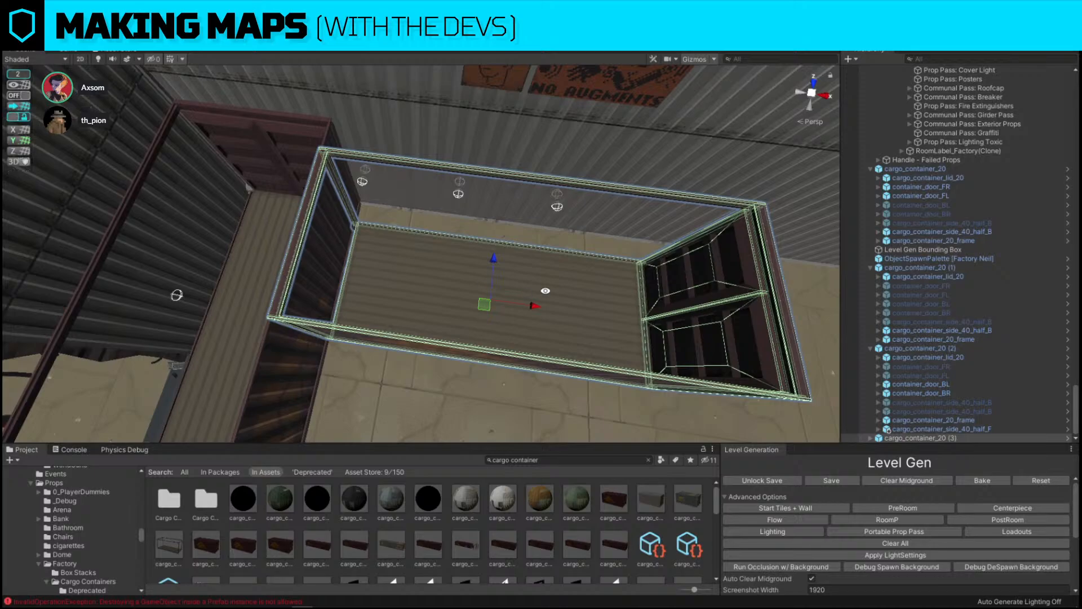
Check the sightlines around the duplicated container and fine-tune its position along the wall beside the corner container.
left_click_drag(726, 189, 728, 188, "alt")
right_click_drag(728, 188, 844, 157)
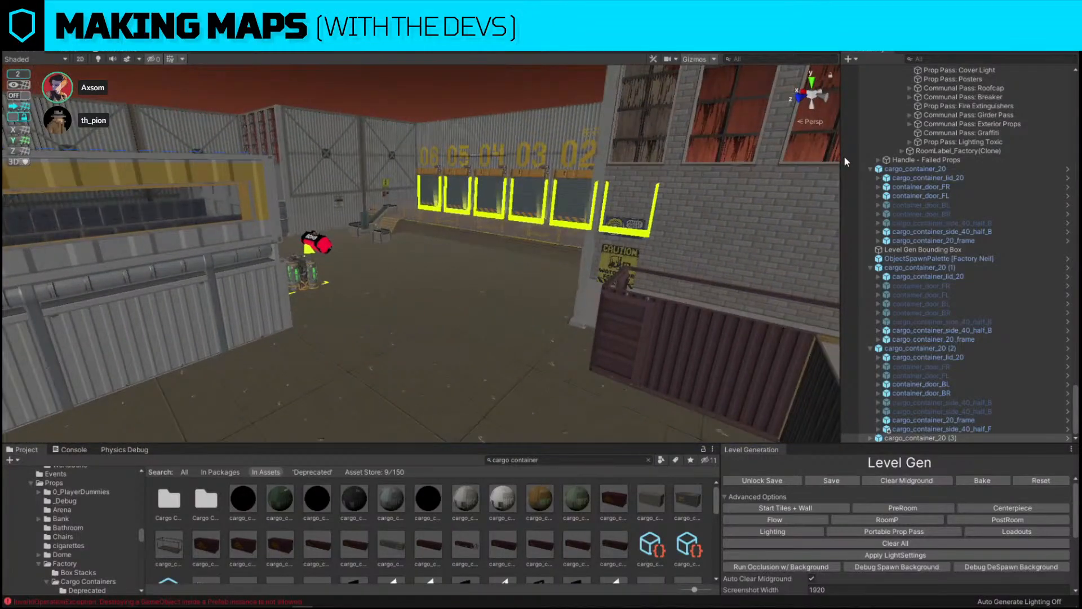
left_click_drag(844, 157, 699, 194, "alt")
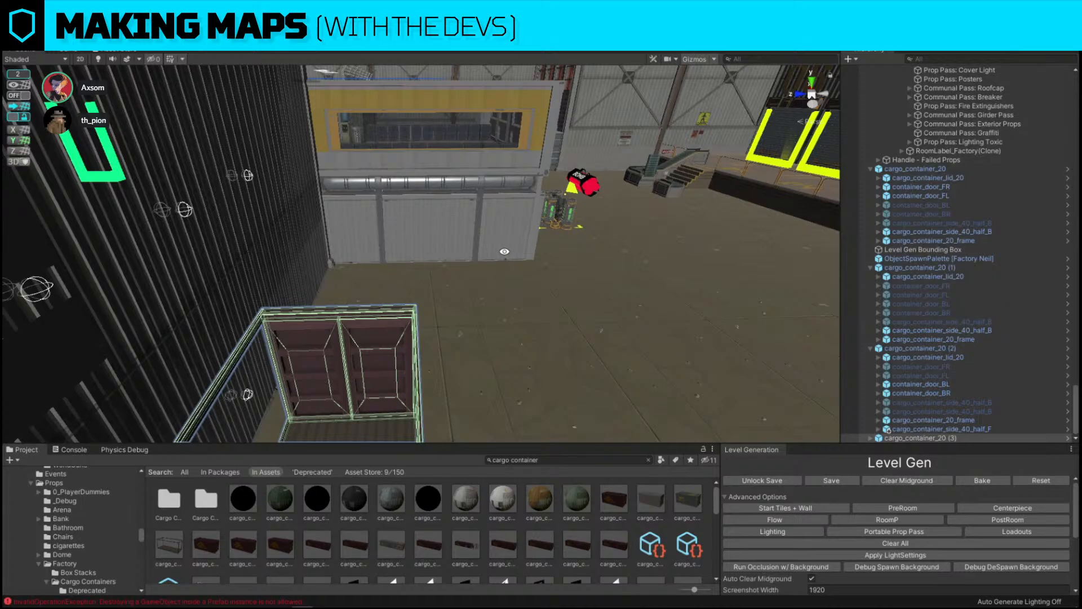
left_click_drag(513, 249, 492, 304, "alt")
left_click_drag(437, 215, 387, 241)
left_click_drag(424, 159, 288, 188)
left_click_drag(715, 260, 722, 259)
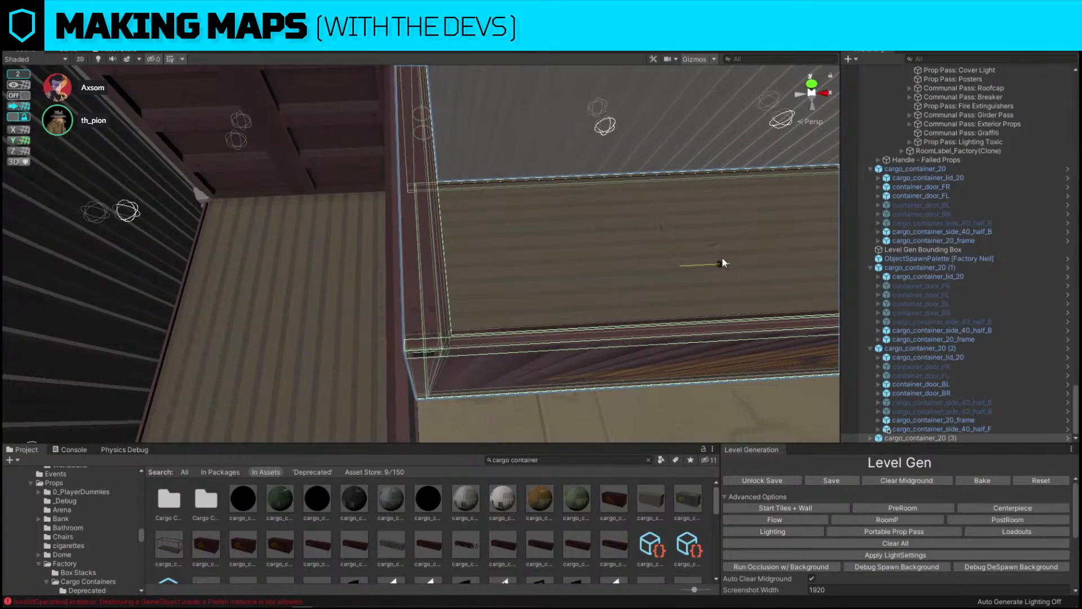
Replace the exposed side panel of the corner container with cargo_container_side_40_half_F, keeping its materials.
key("s")
right_click_drag(563, 260, 403, 257)
left_click(549, 127)
left_click(401, 258)
left_click(401, 258)
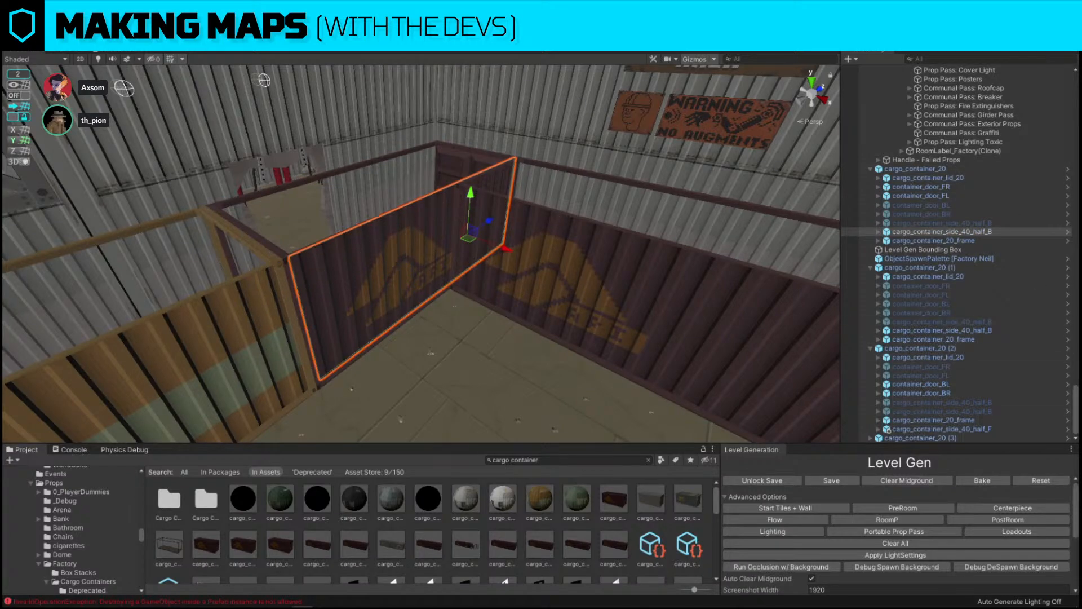
left_click(982, 232)
key("ctrl+shift+r")
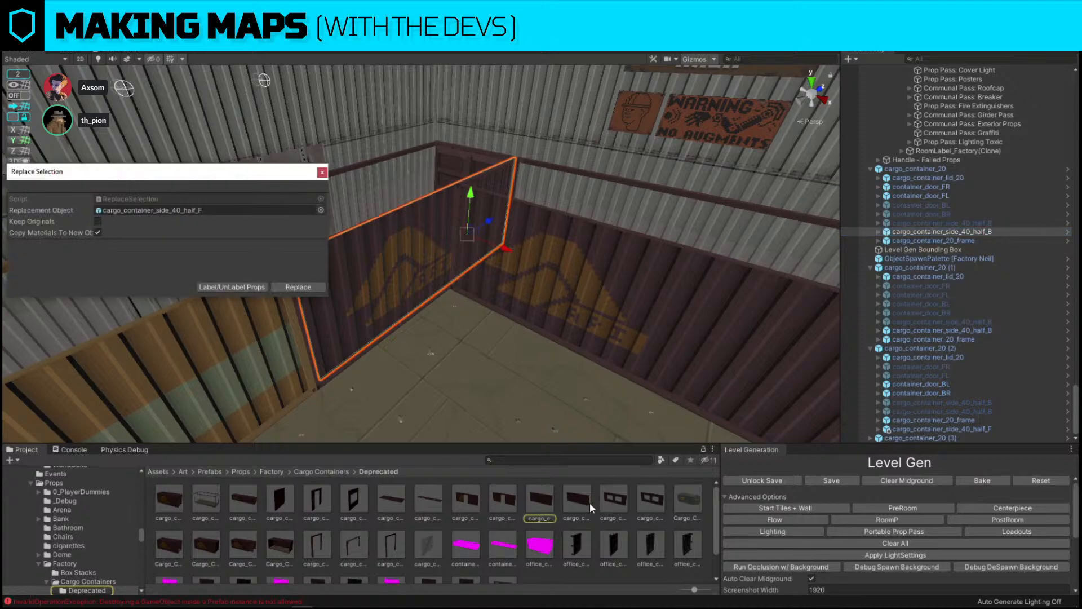
left_click(284, 286)
key("alt+shift+a")
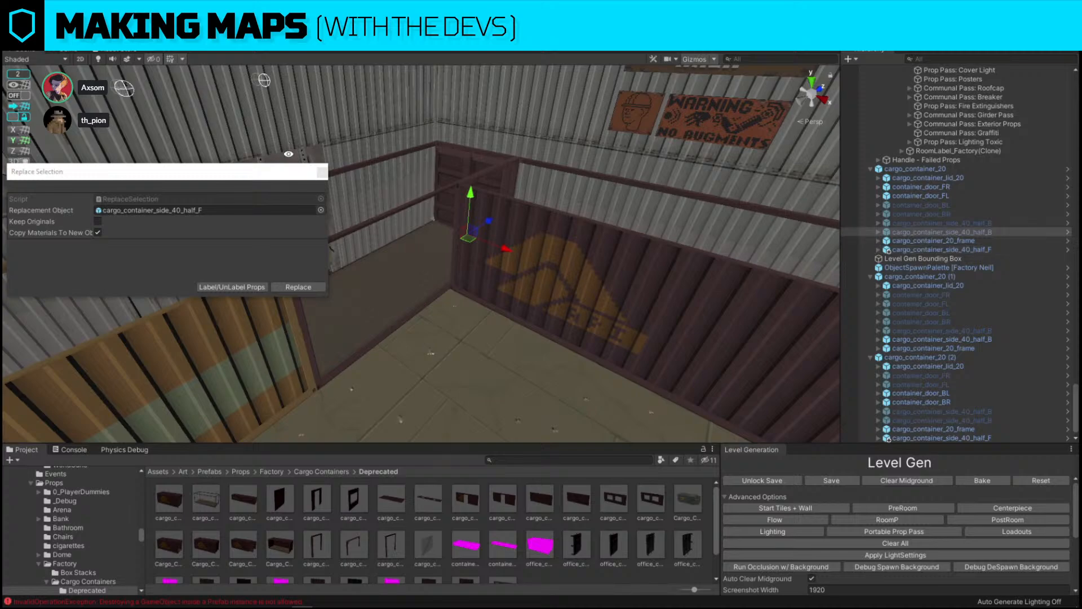
left_click(322, 172)
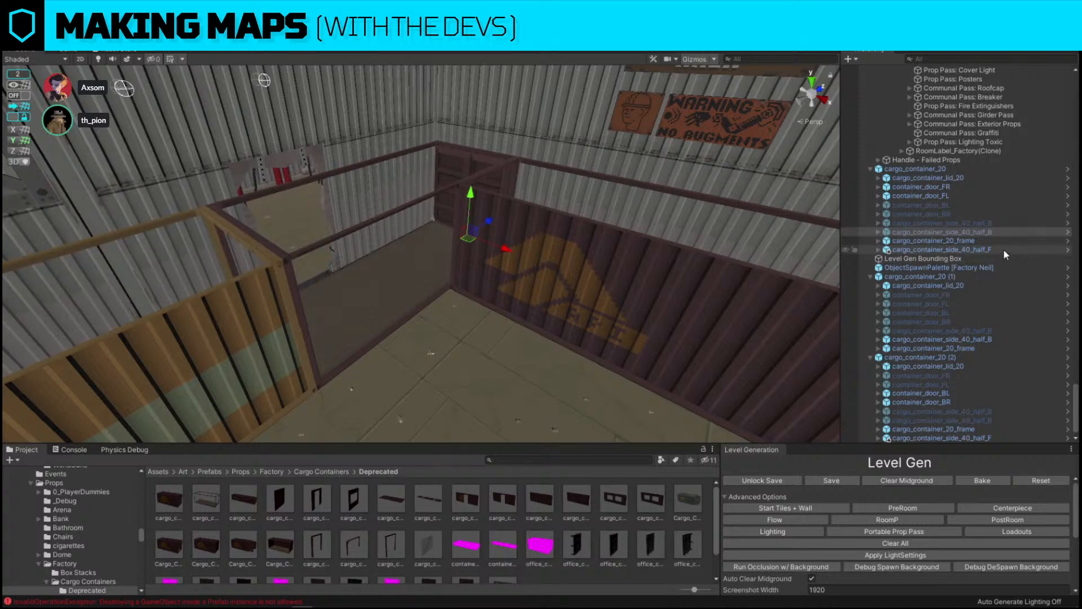
Select the replacement side panel and move it across onto the corner container's open side.
left_click(947, 249)
left_click_drag(631, 250, 437, 247, "alt")
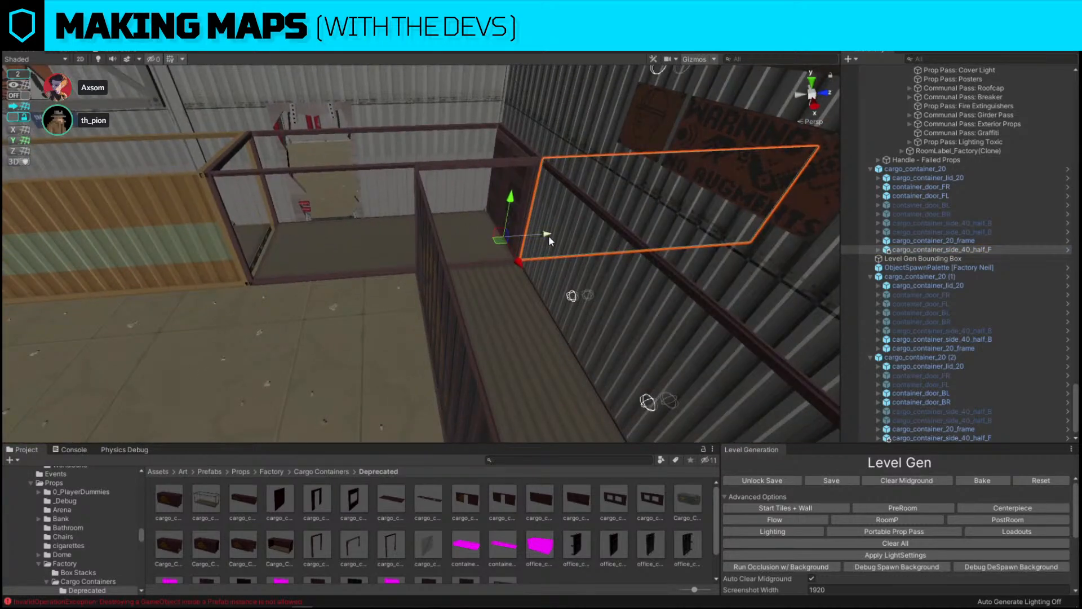
left_click_drag(546, 238, 330, 242)
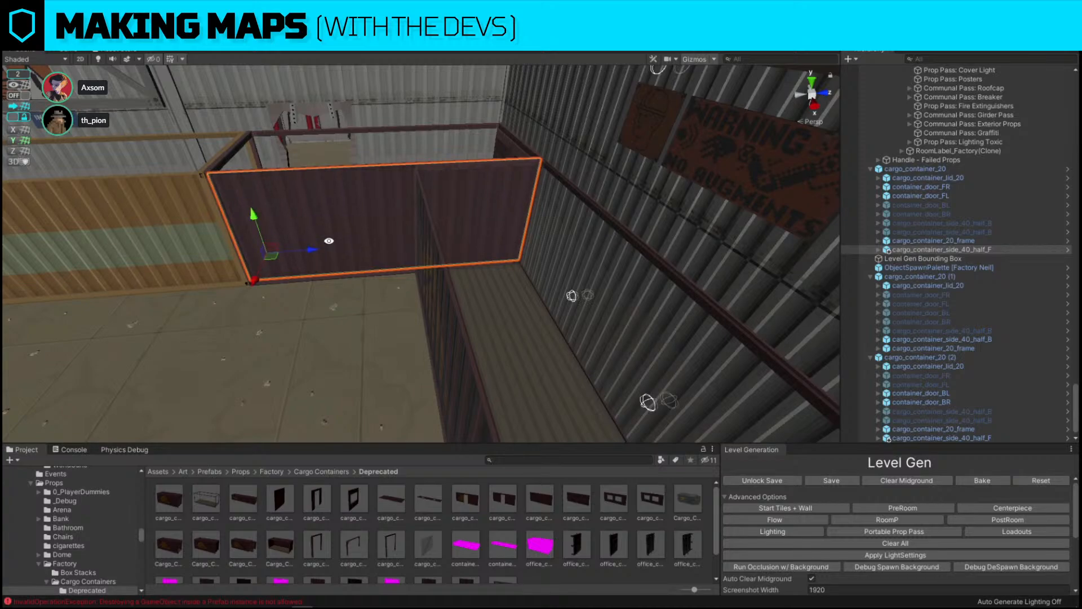
Scale the replacement panel along its width to fit the container frame, checking its edges from inside.
key("f")
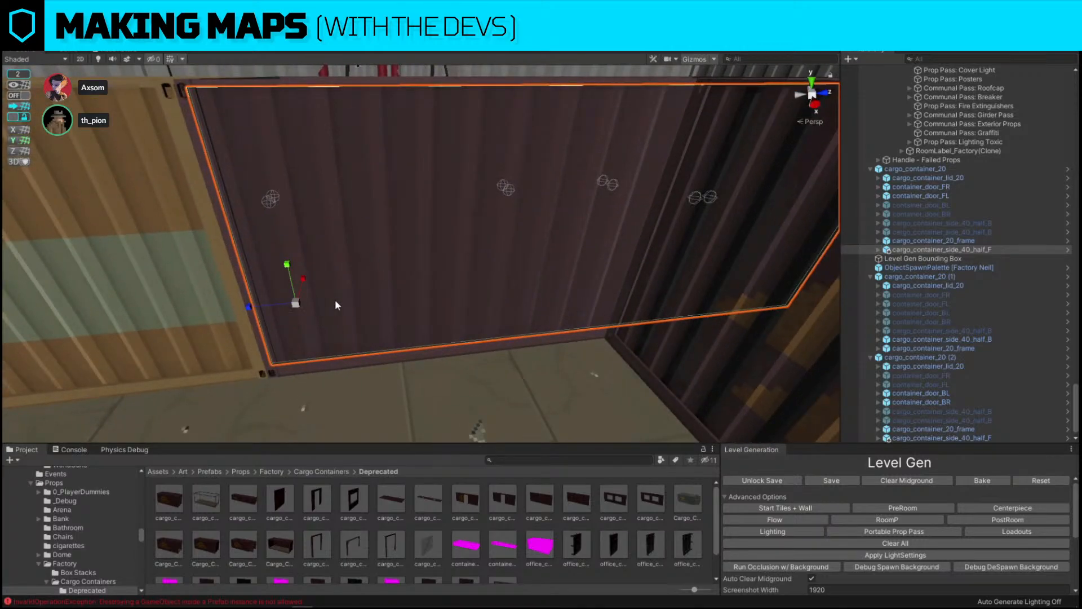
left_click_drag(248, 307, 268, 307)
right_click_drag(268, 307, 346, 313)
key("w")
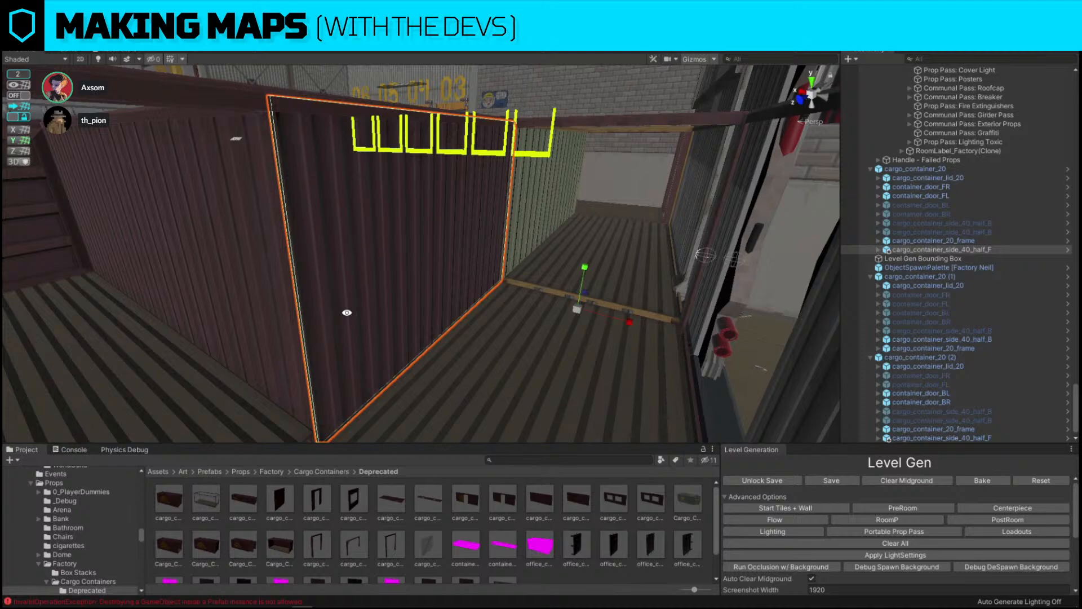
scroll(581, 301, "up", 2)
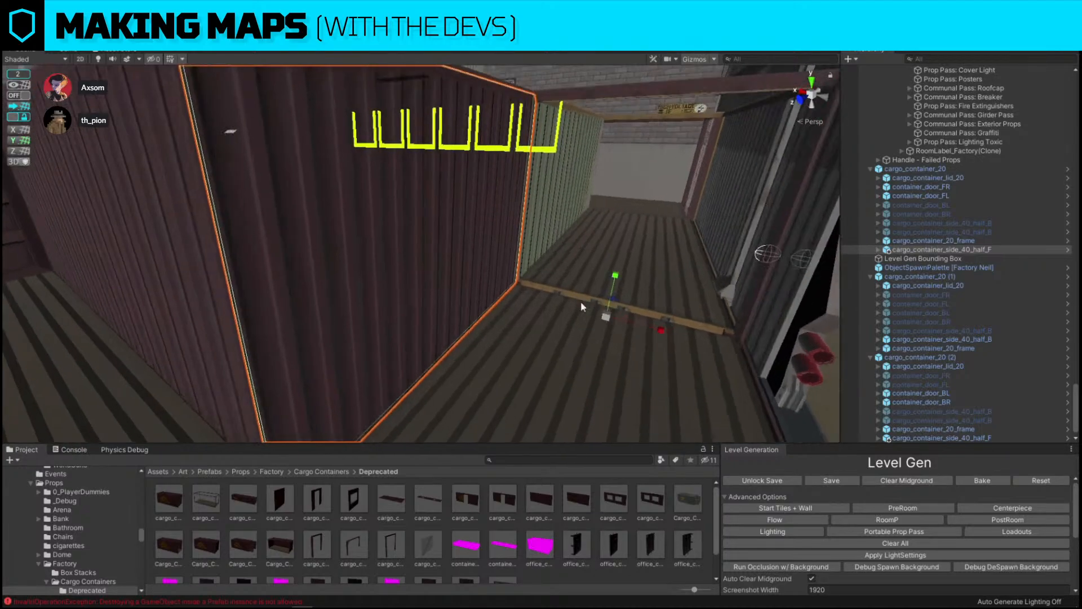
left_click_drag(614, 299, 611, 300)
right_click_drag(457, 299, 499, 185)
left_click(427, 159)
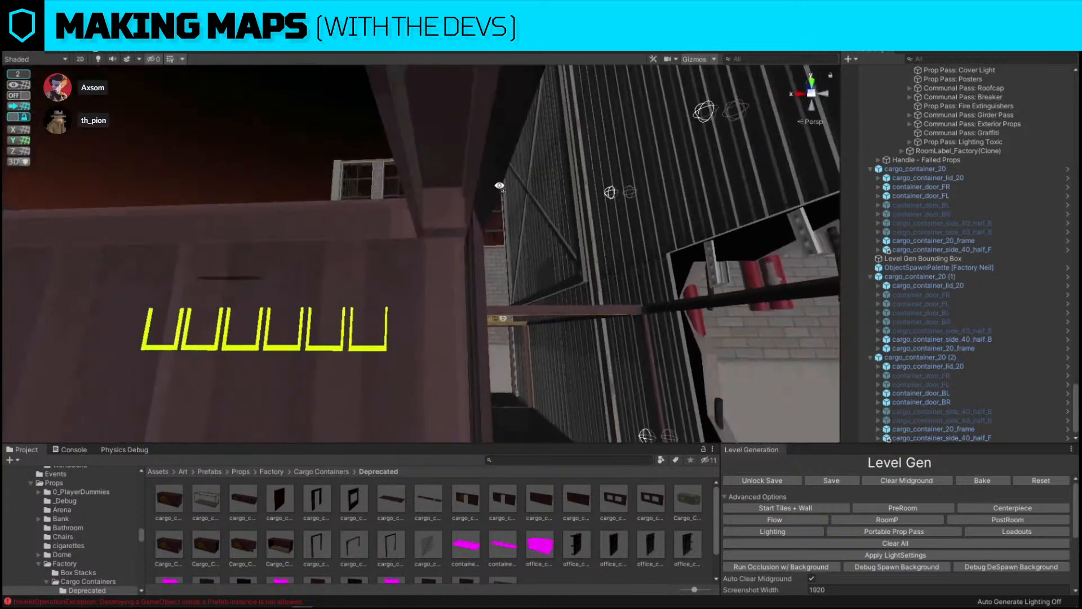
right_click_drag(288, 210, 405, 306)
left_click(400, 224)
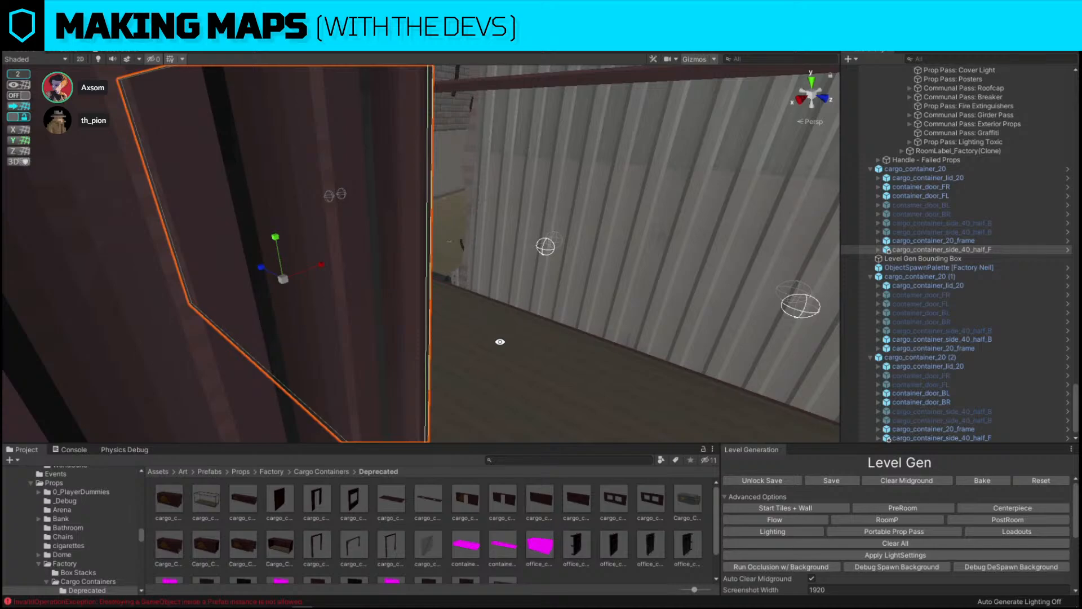
Check the panel's fit at both ends of the frame and undo the last size adjustments.
left_click_drag(500, 341, 226, 308, "alt")
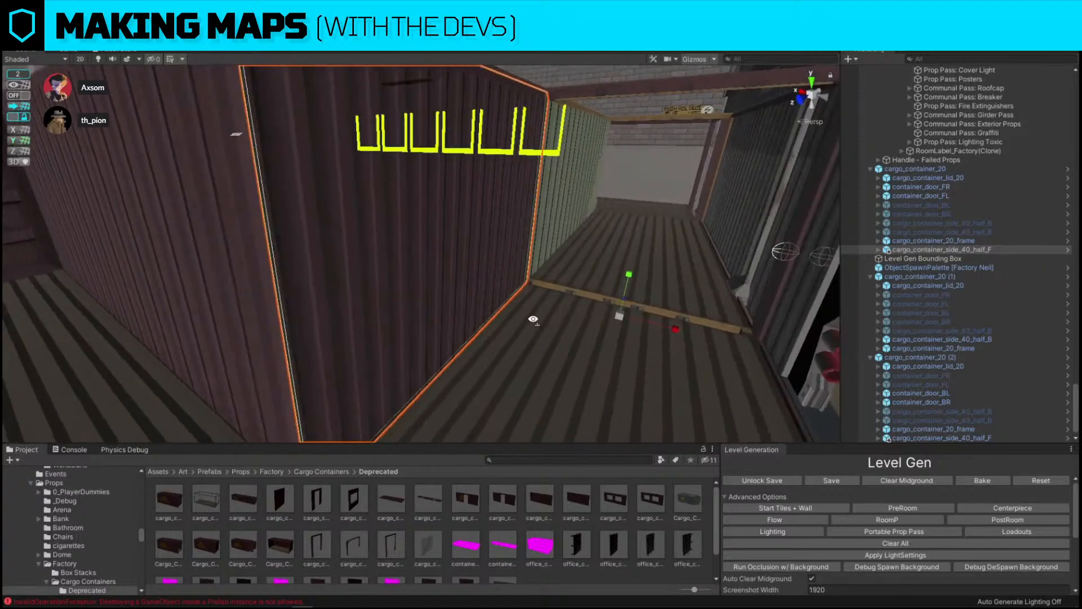
left_click_drag(536, 319, 591, 298, "alt")
left_click_drag(380, 282, 665, 278, "alt")
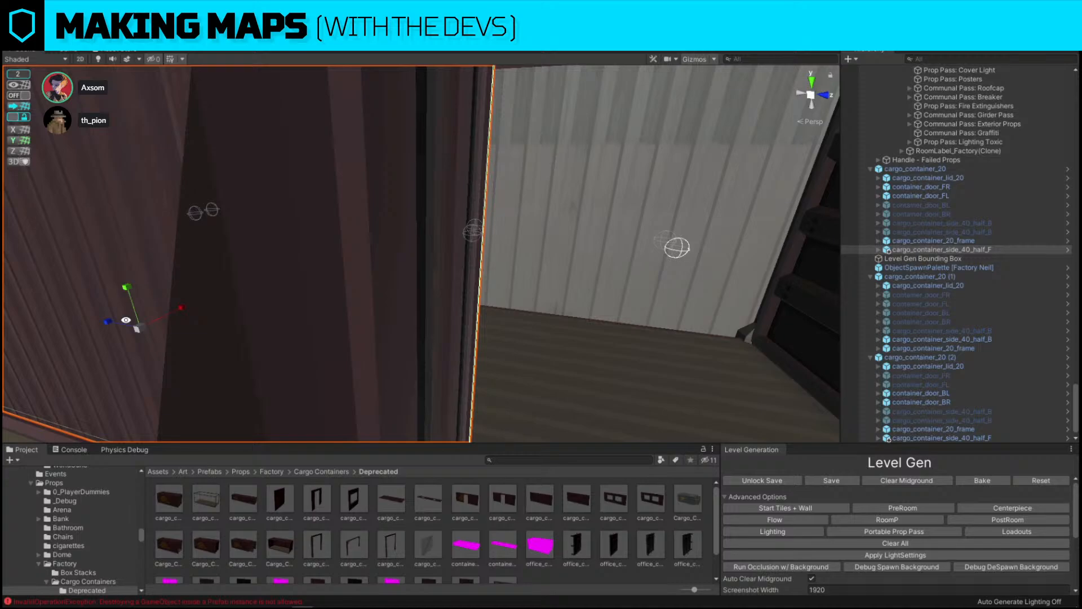
right_click_drag(223, 298, 190, 332)
right_click_drag(340, 250, 334, 254)
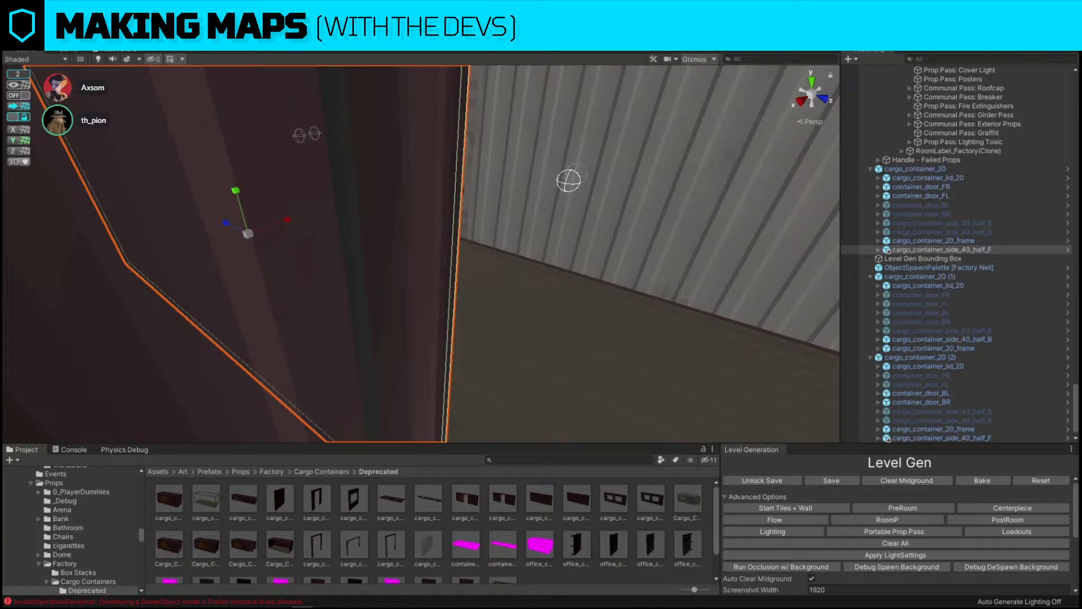
key("ctrl+z")
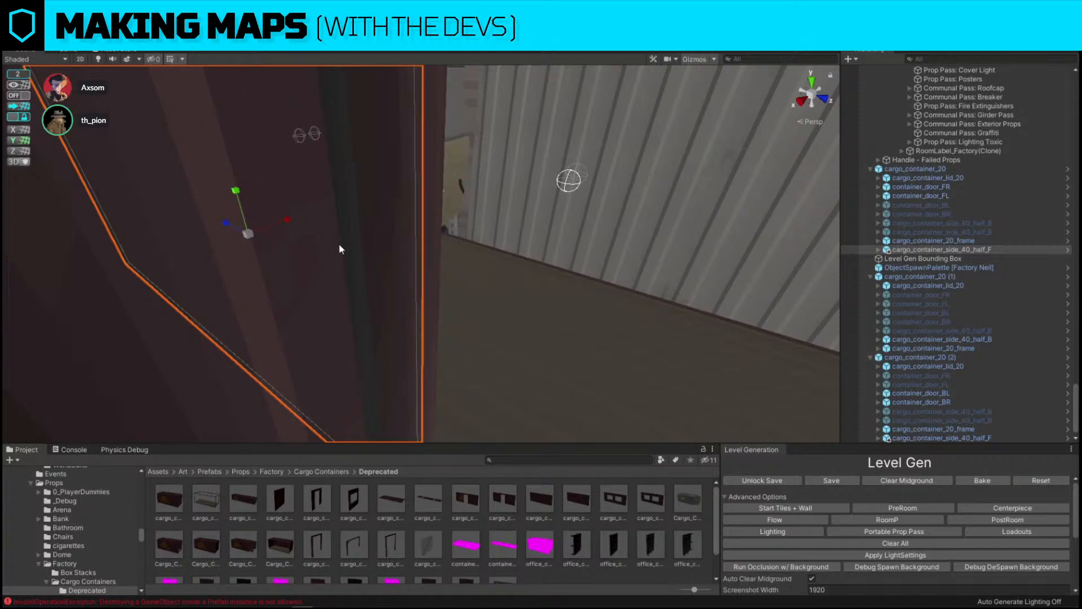
right_click_drag(340, 250, 383, 310)
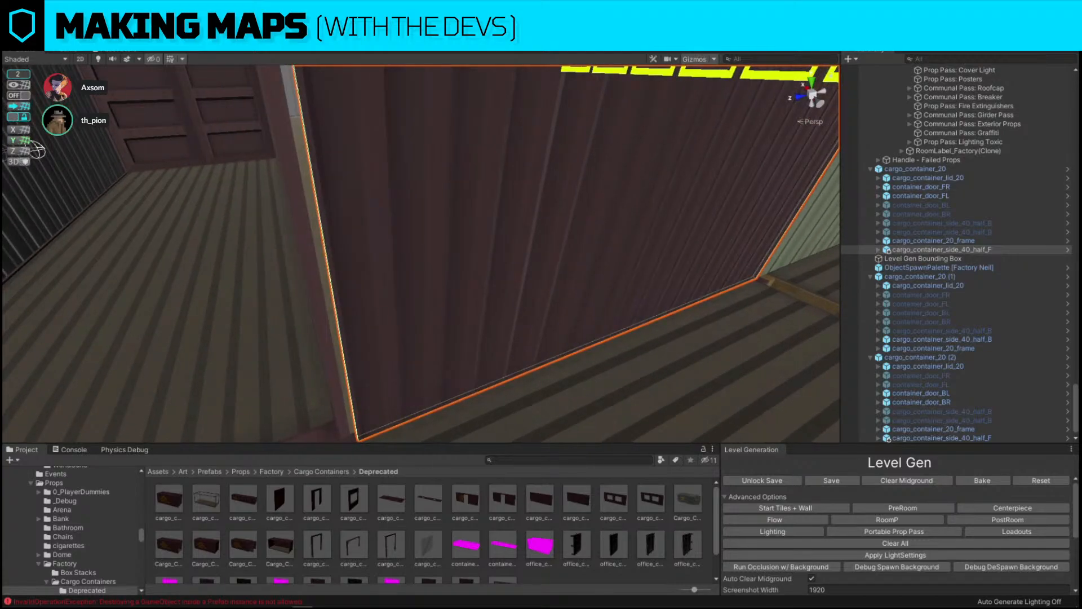
key("ctrl+z")
Inspect the gap at the panel's end and nudge the panel flush within the container frame.
left_click(717, 394)
right_click_drag(225, 189, 462, 318)
left_click(479, 324)
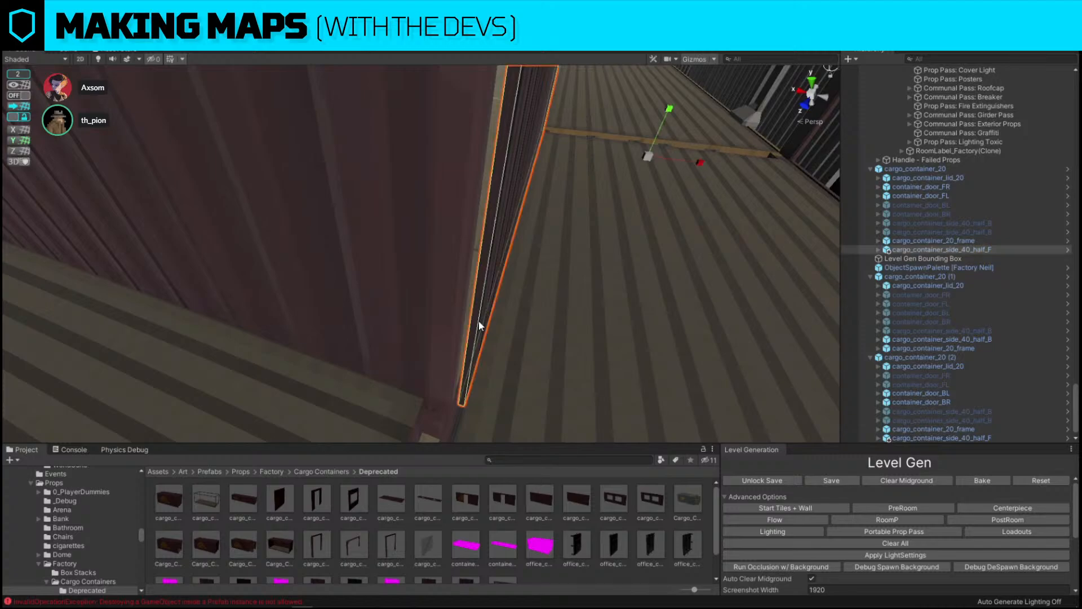
key("f")
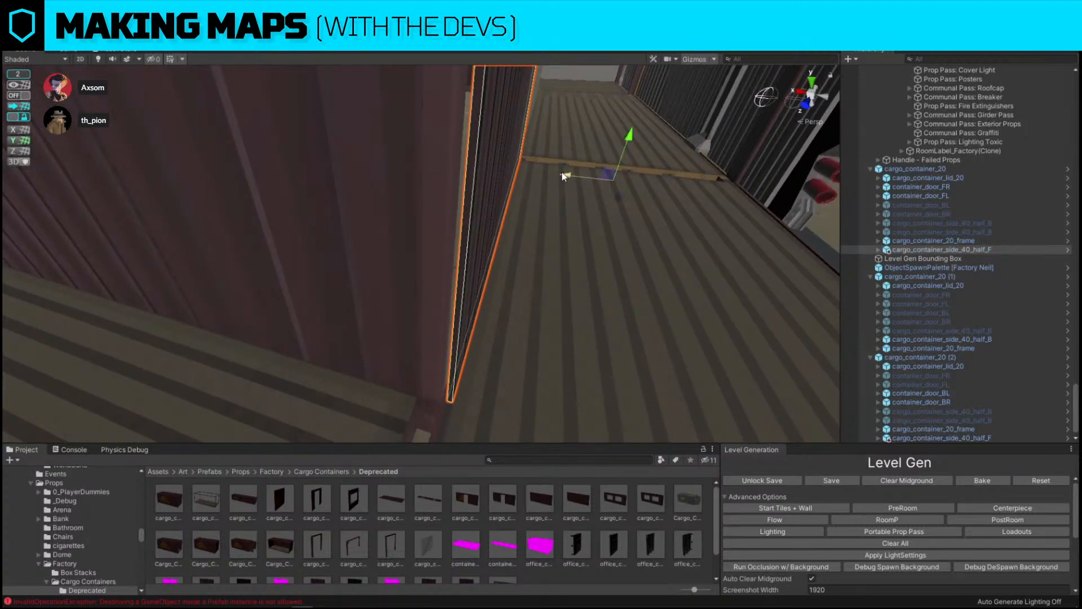
right_click_drag(563, 175, 586, 304)
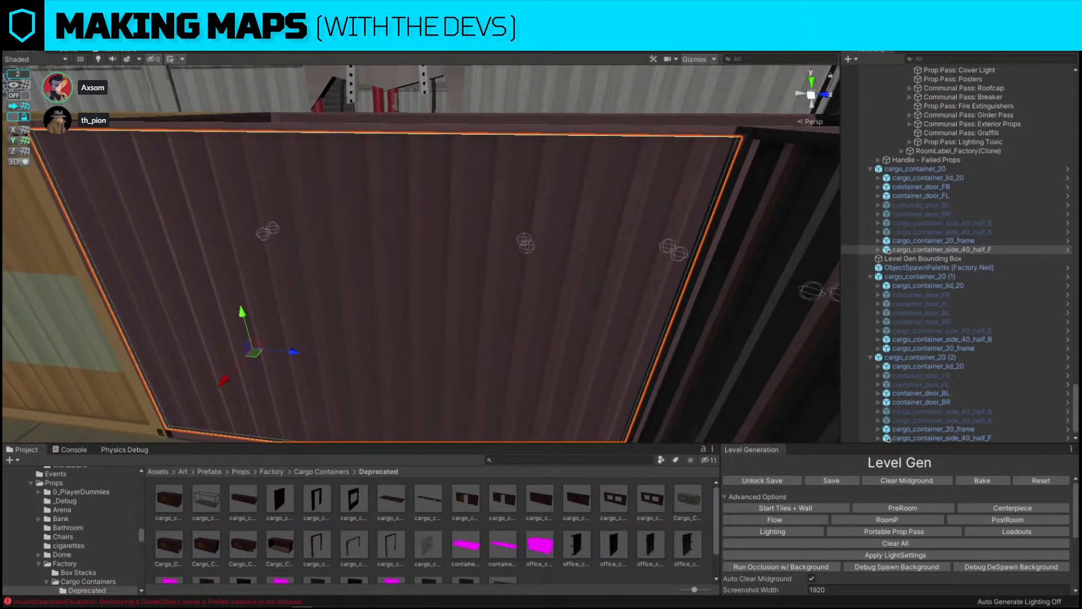
Search the project assets for "cargo con" and apply the white container material to the corner container's side panel, lid and frame.
left_click(599, 460)
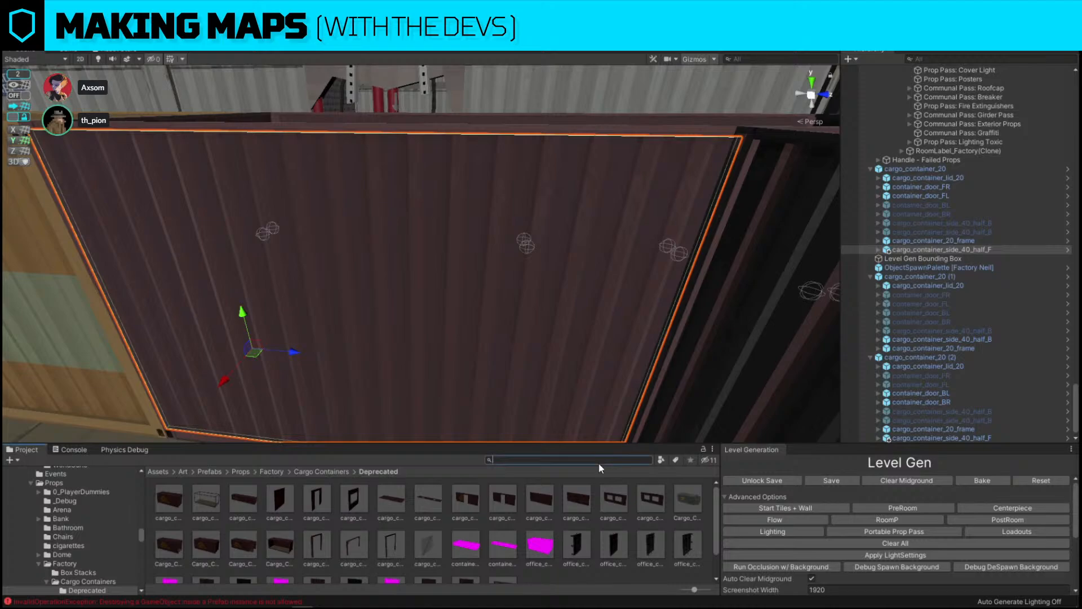
type("cargo con")
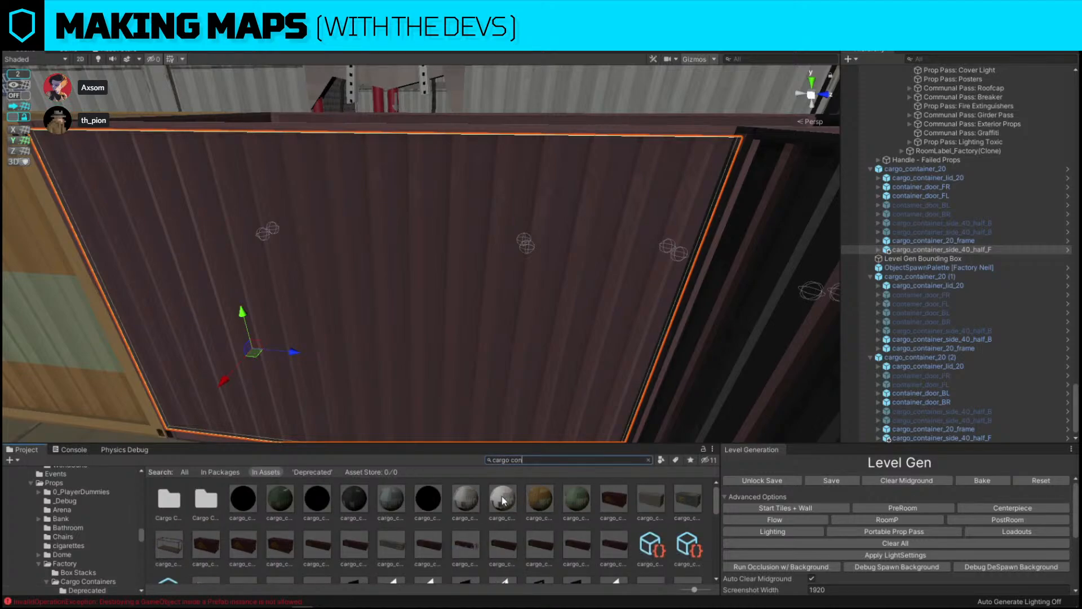
left_click_drag(503, 500, 514, 338)
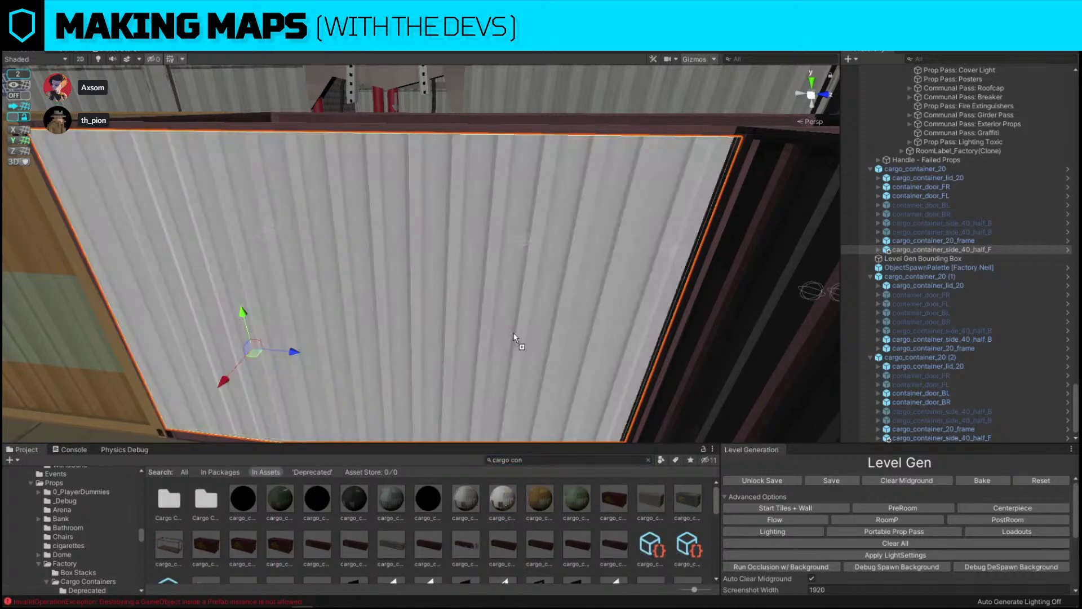
right_click_drag(515, 340, 410, 197)
key("s")
key("w")
left_click_drag(504, 500, 412, 285)
left_click_drag(504, 499, 375, 332)
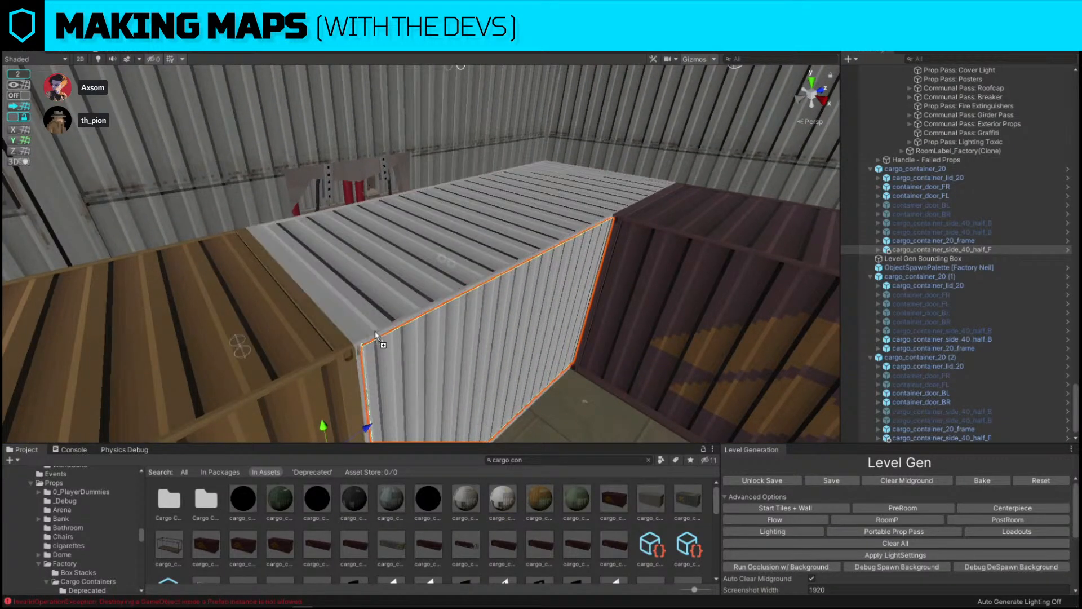
Duplicate the maroon container beside the corner with snapping on and move the copy along the wall to its far end.
key("s")
right_click_drag(374, 333, 465, 192)
key("s")
left_click(465, 191)
key("f")
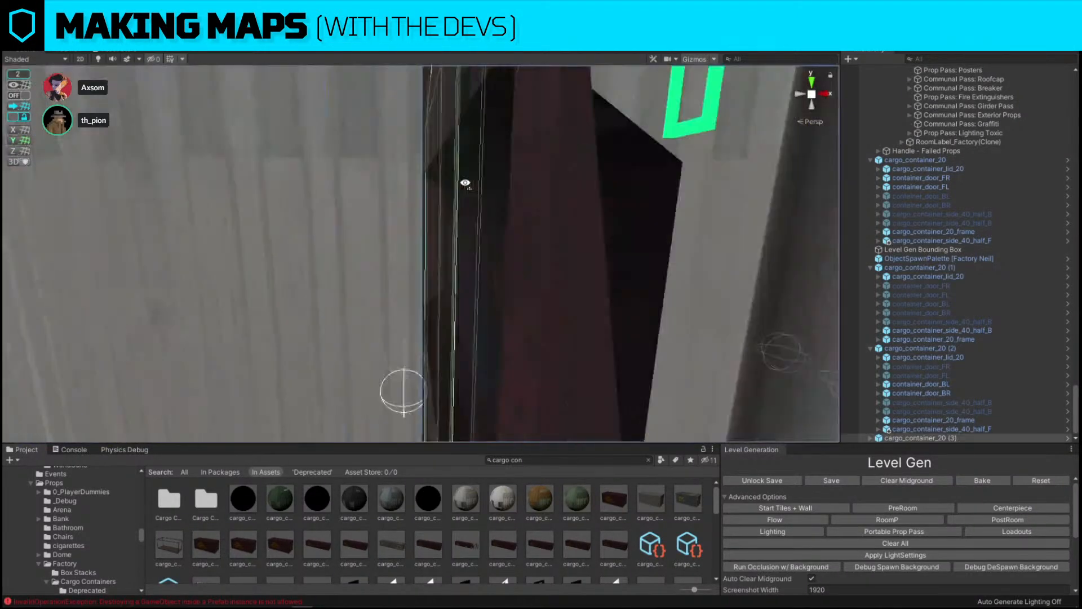
left_click(23, 96)
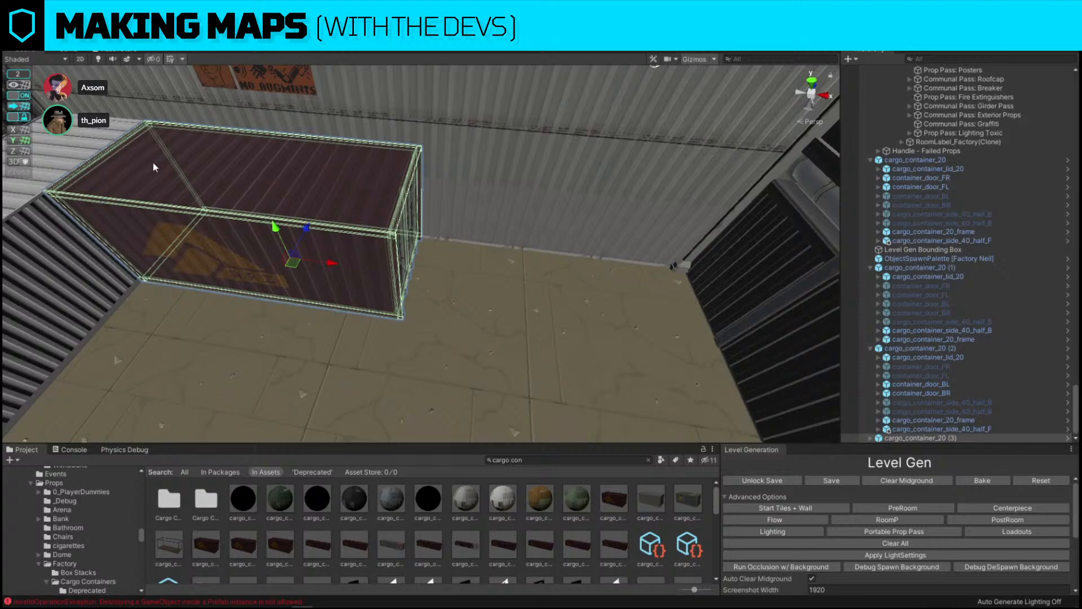
key("ctrl+d")
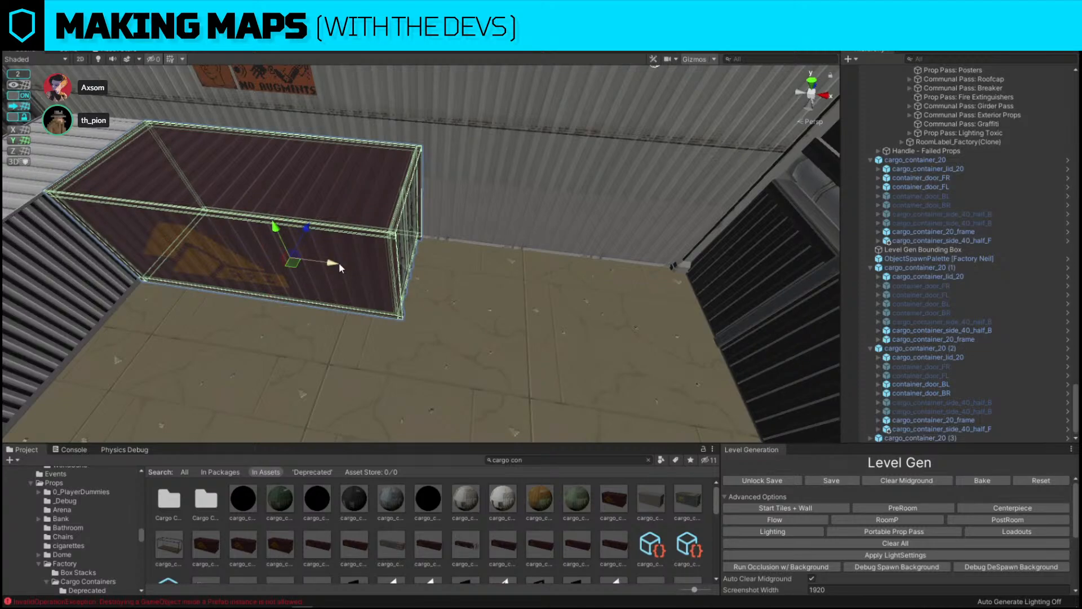
left_click_drag(339, 262, 567, 291)
right_click_drag(566, 292, 583, 284)
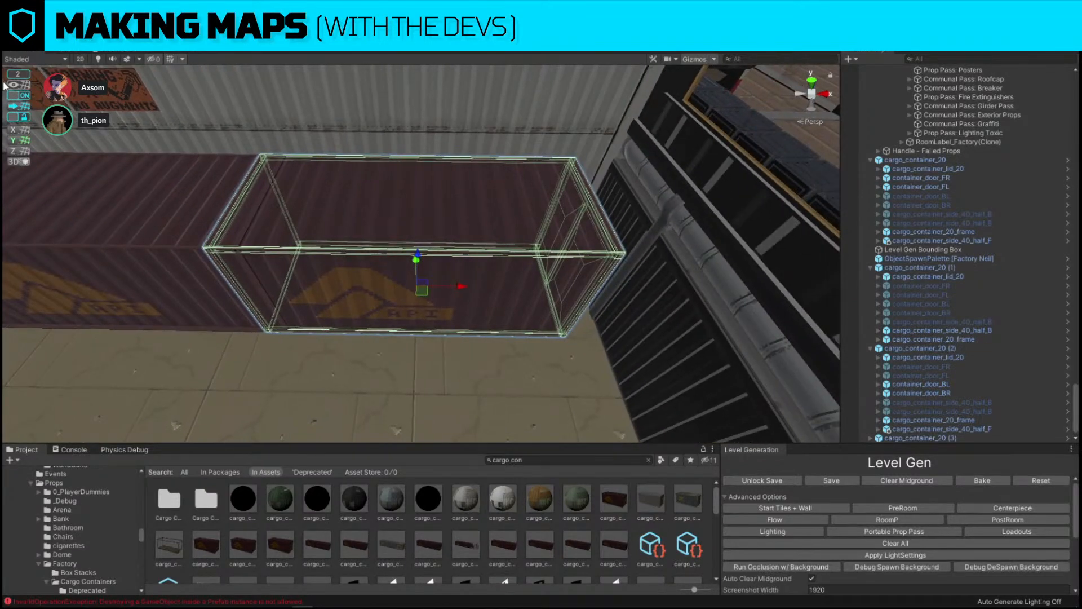
Turn snapping off and fine-tune the new container's position along the wall against its neighbour.
left_click(21, 96)
right_click_drag(282, 223, 348, 244)
key("e")
key("w")
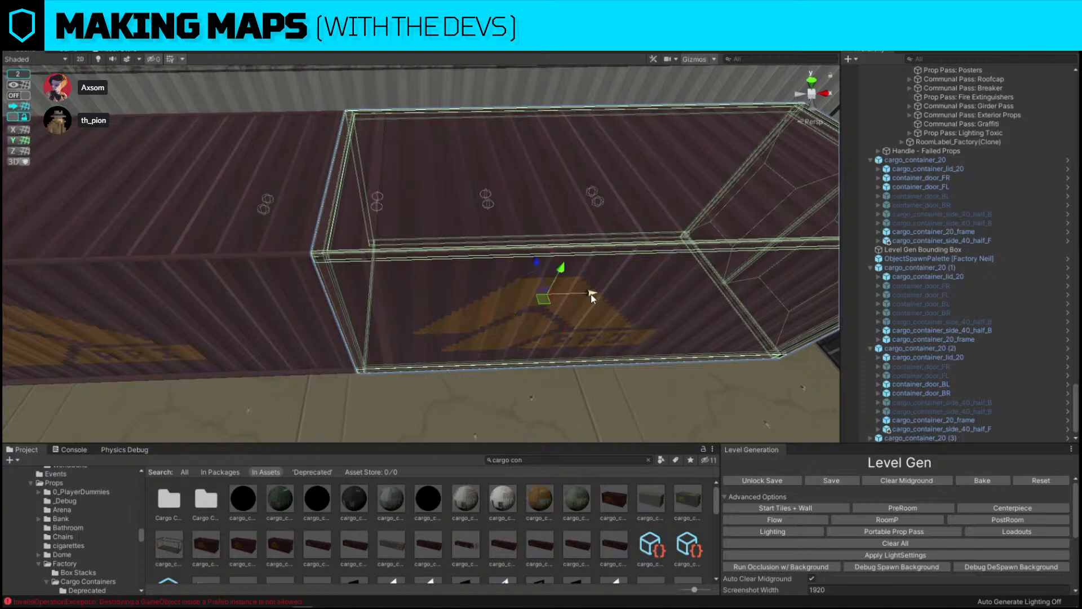
left_click_drag(591, 295, 620, 295)
Hide the container_door_FR and container_door_FL doors that separate the two maroon containers.
right_click_drag(619, 296, 693, 182)
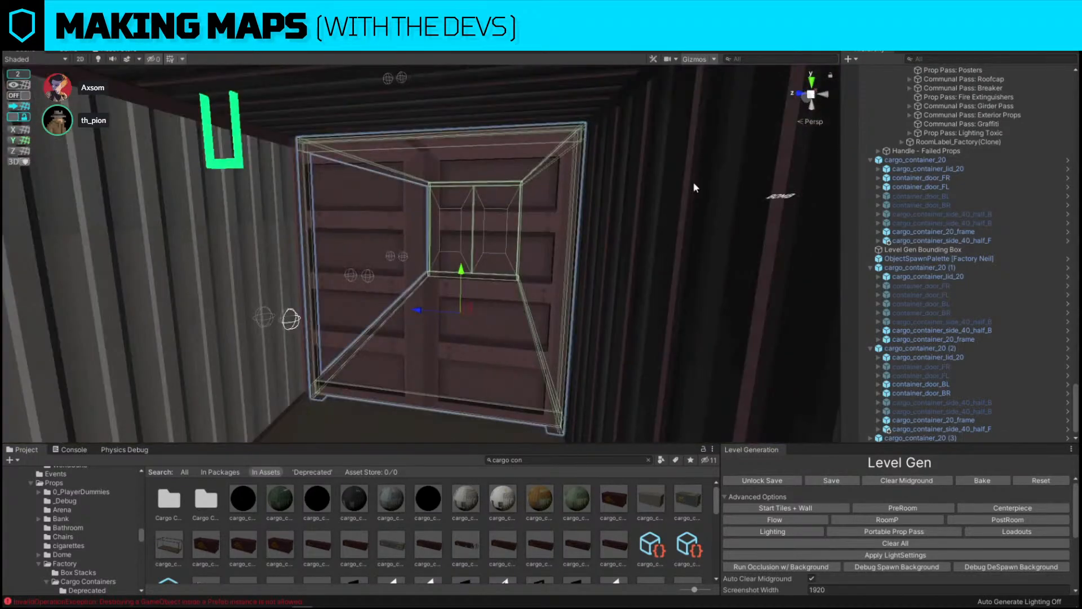
left_click(490, 211)
left_click(404, 206)
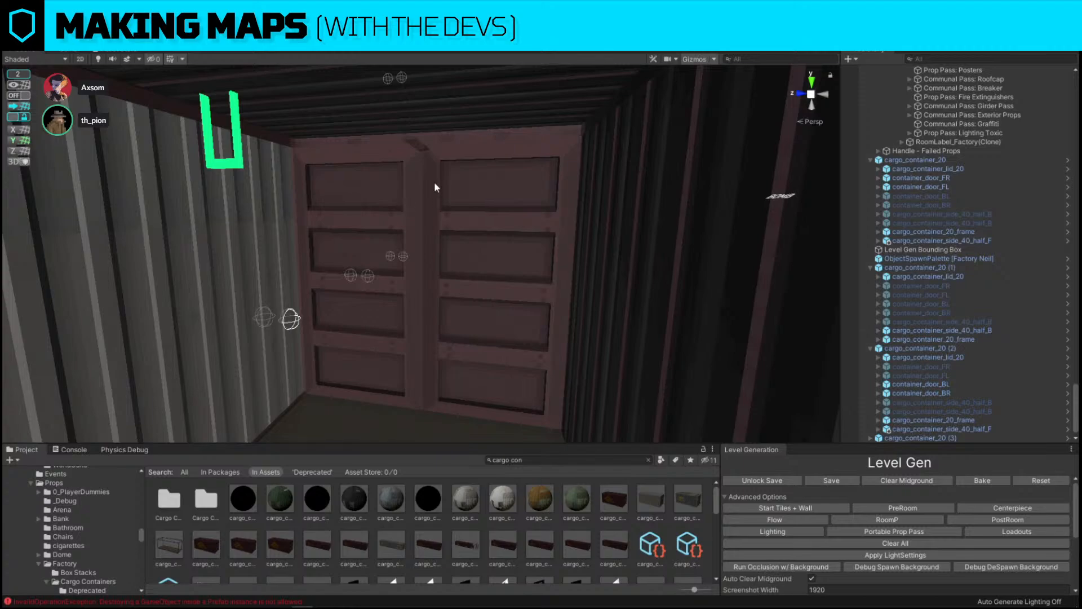
left_click(434, 183)
left_click(414, 183, "shift")
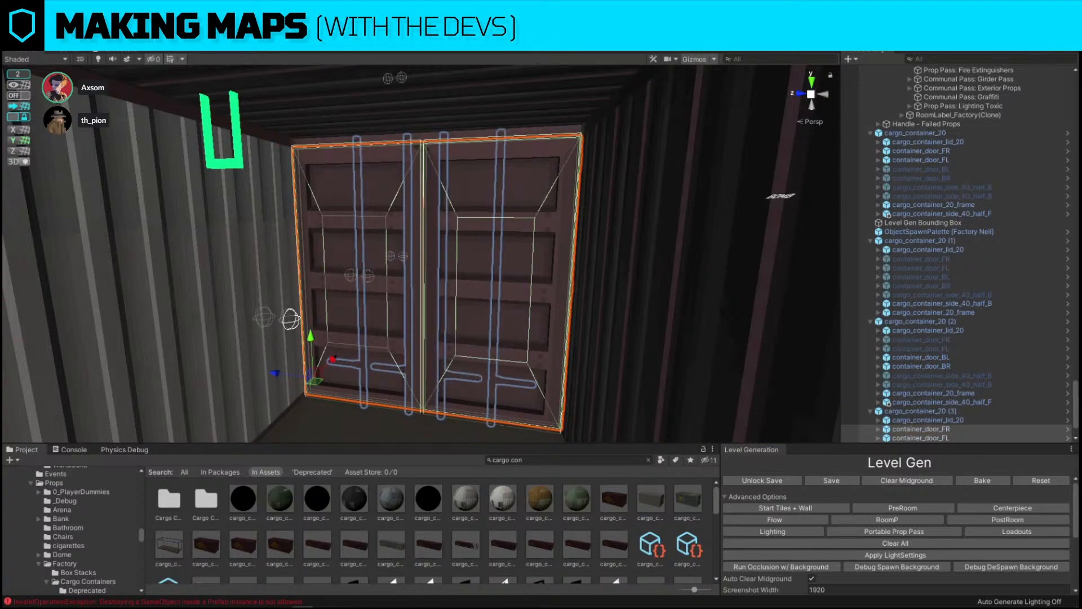
key("h")
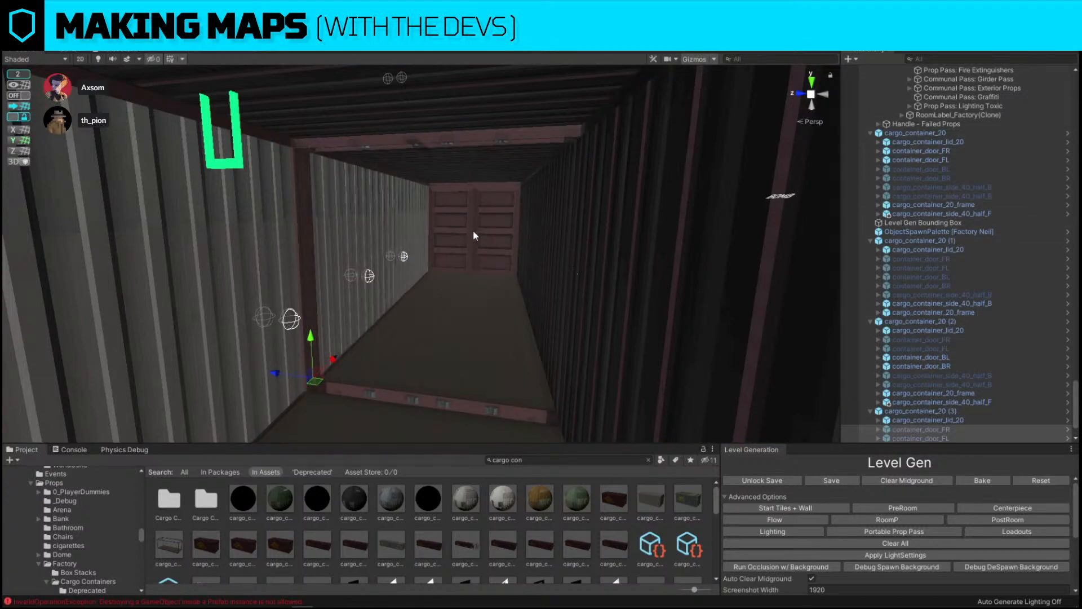
left_click(472, 301)
Stretch the new end container slightly along its length towards the side fence and review the finished row.
right_click_drag(471, 304, 413, 256)
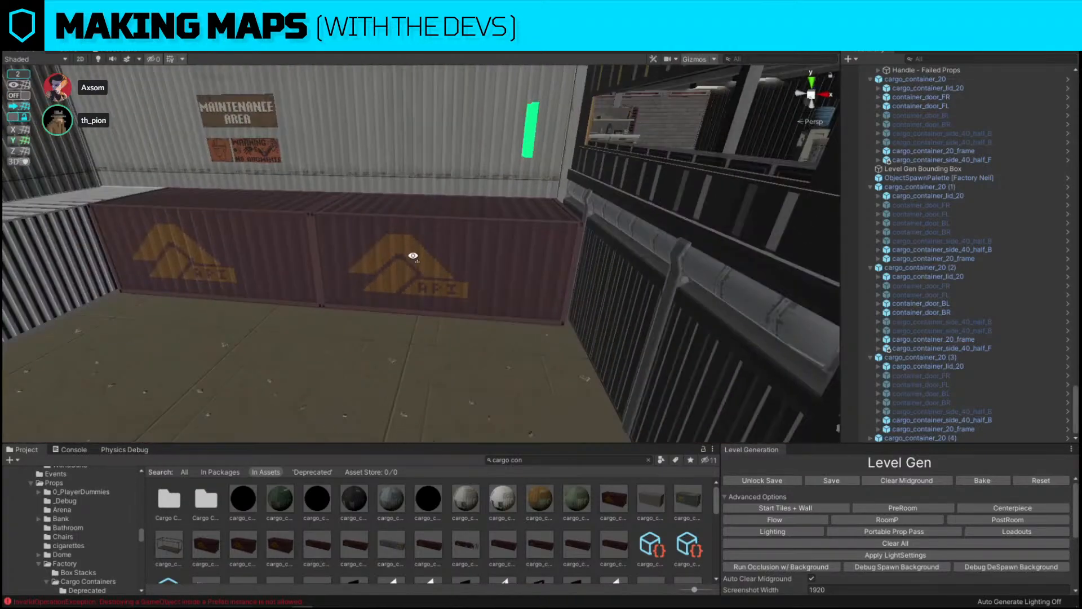
left_click(496, 260)
right_click_drag(498, 253, 524, 244)
key("r")
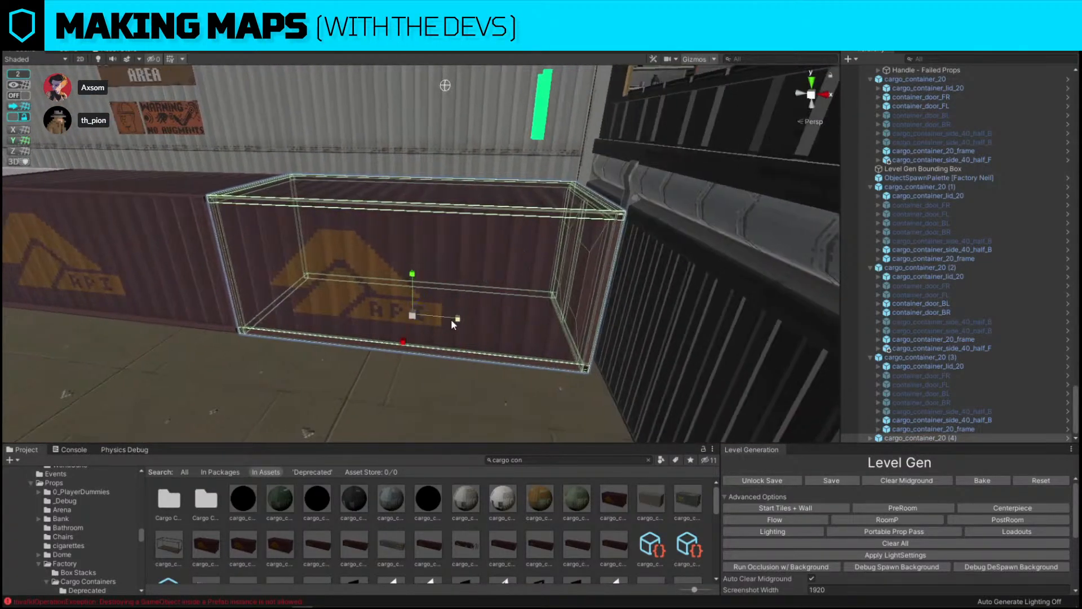
mouse_move(451, 319)
left_mouse_down()
mouse_move(466, 316)
mouse_move(457, 319)
left_mouse_up()
right_click_drag(459, 316, 483, 234)
left_click(417, 226)
right_click_drag(417, 227, 485, 258)
left_click(486, 264)
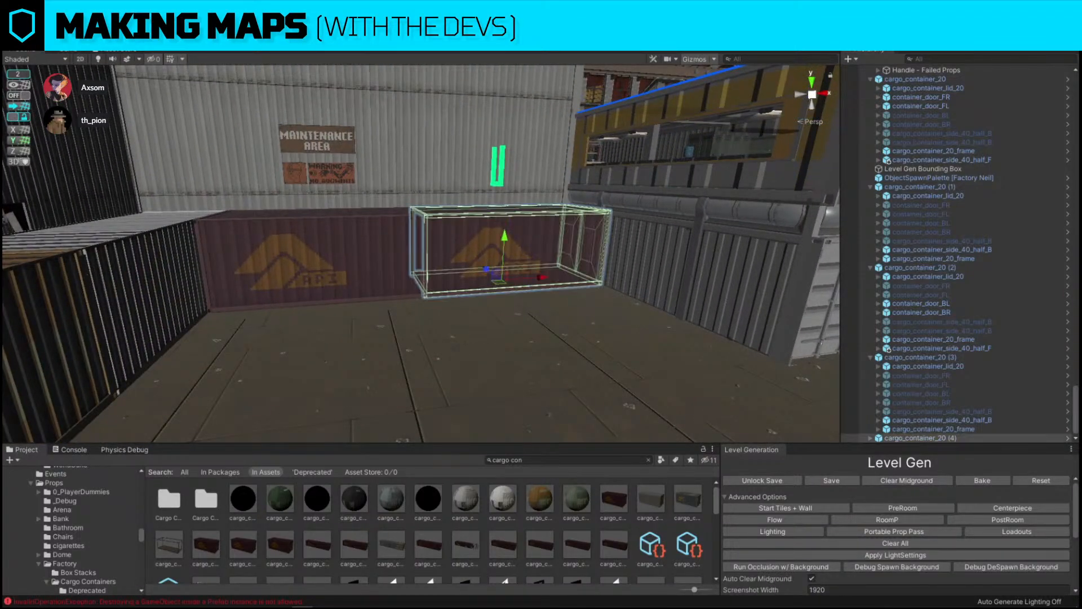
Set cargo_container_side_40_door_B as the replacement object and hide the front side panel of the end container, cargo_container_20 (4).
left_click(542, 248)
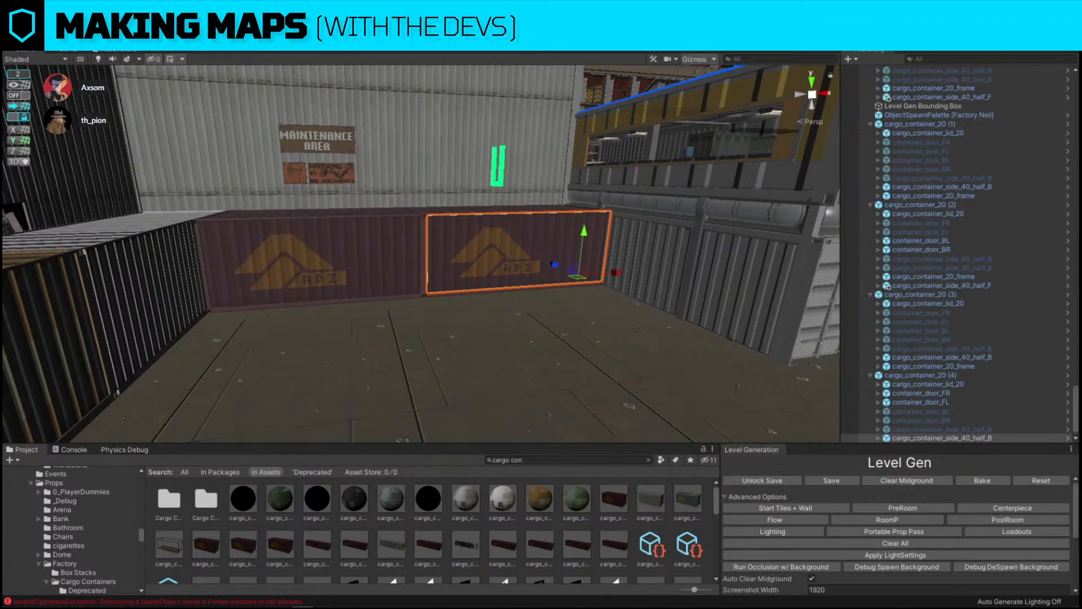
double_click(545, 241)
key("ctrl+shift+r")
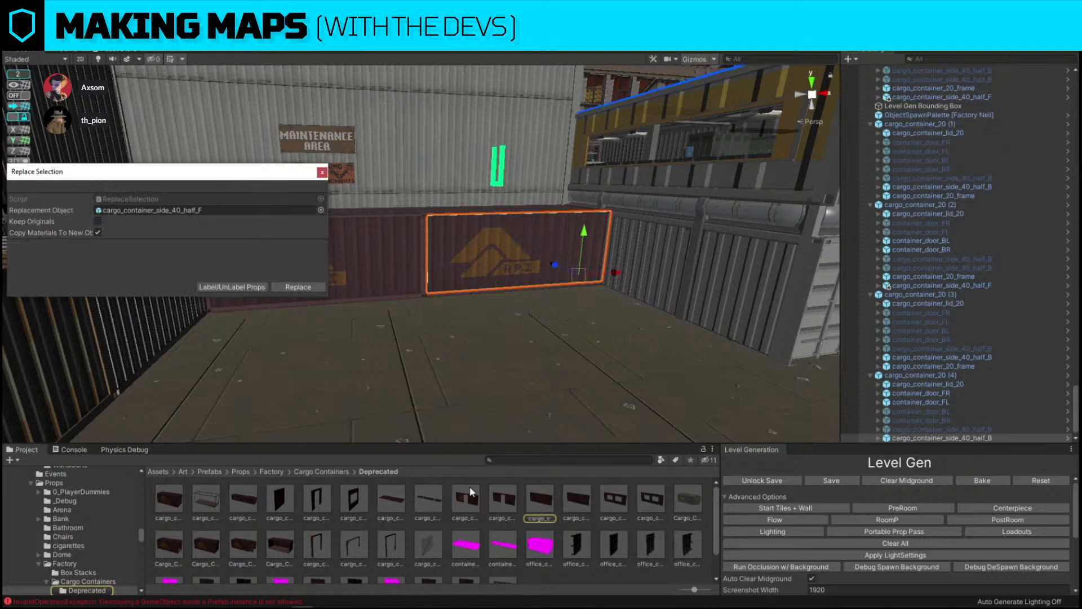
left_click_drag(471, 492, 218, 210)
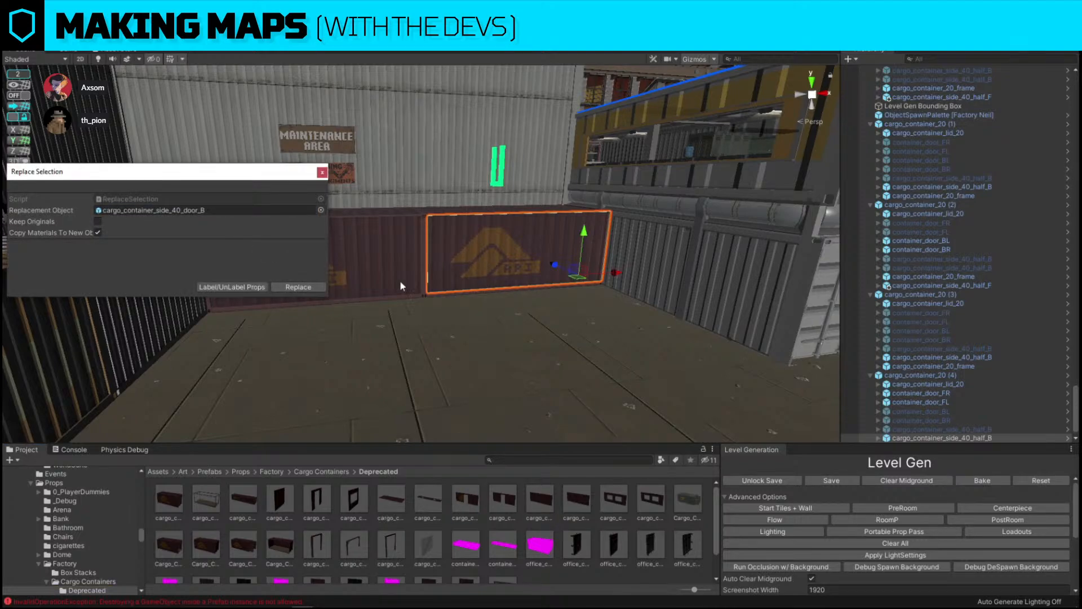
key("alt+shift+a")
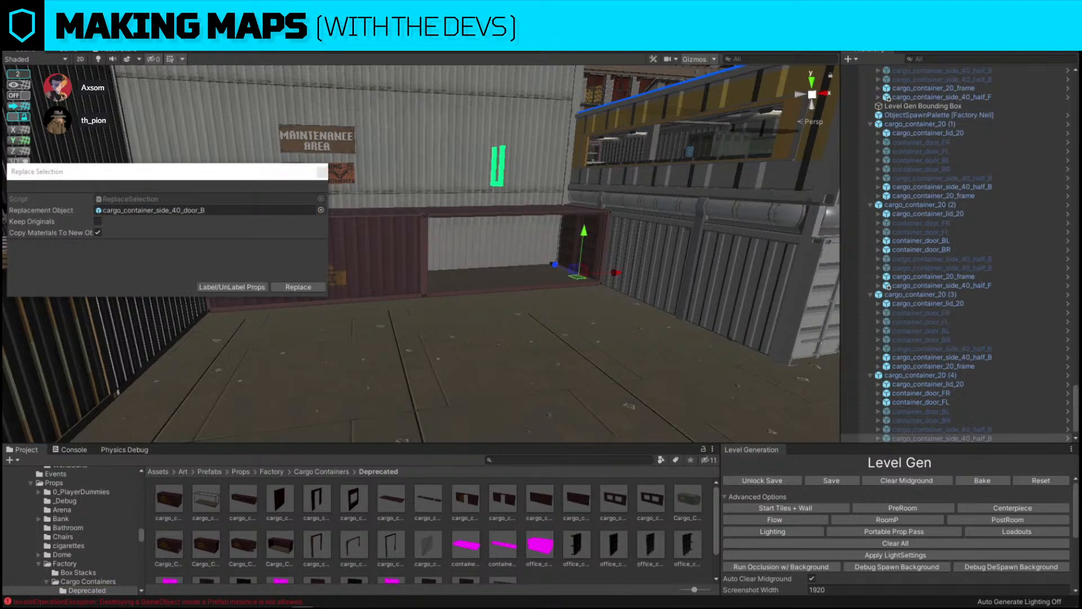
Try replacing the end container's remaining side panel with the cargo_container_side_40_door_F doorway panel.
scroll(1007, 367, "down", 1)
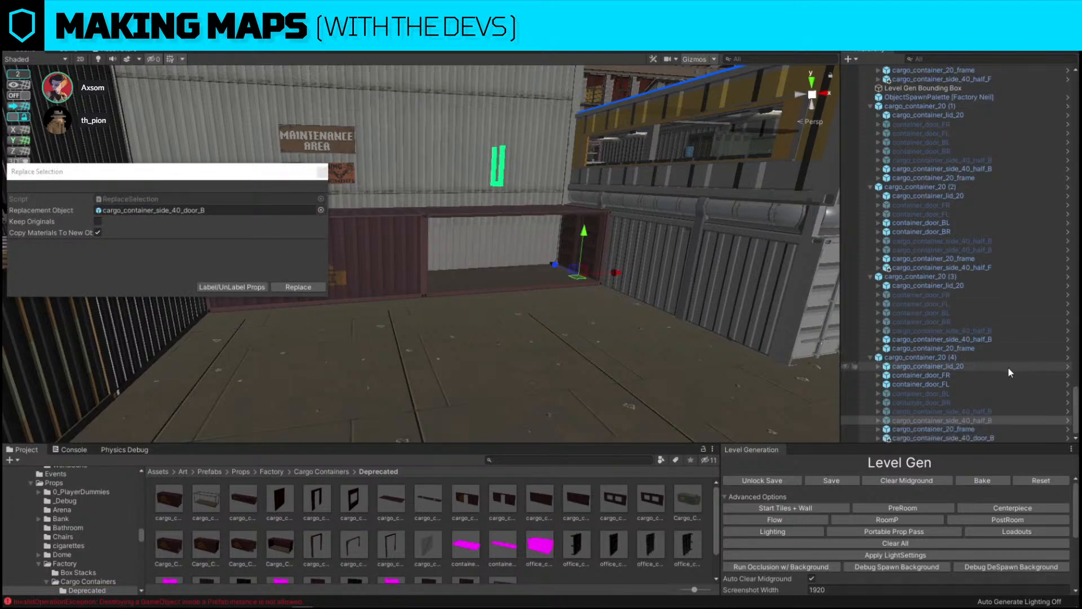
left_click(968, 436)
left_click_drag(968, 434, 160, 213)
left_click(304, 287)
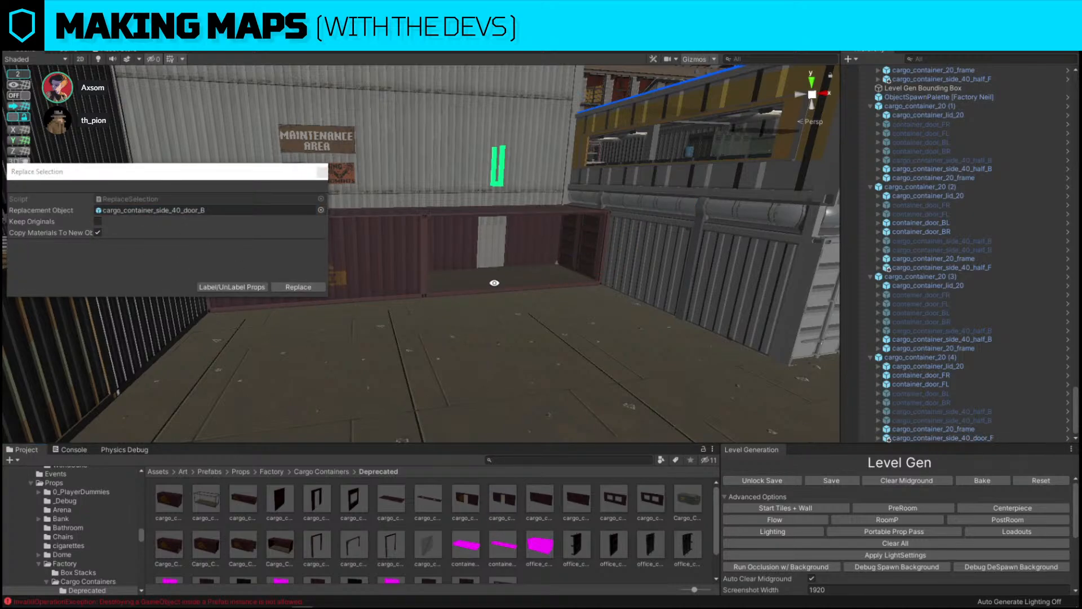
key("w")
right_click_drag(532, 315, 532, 315)
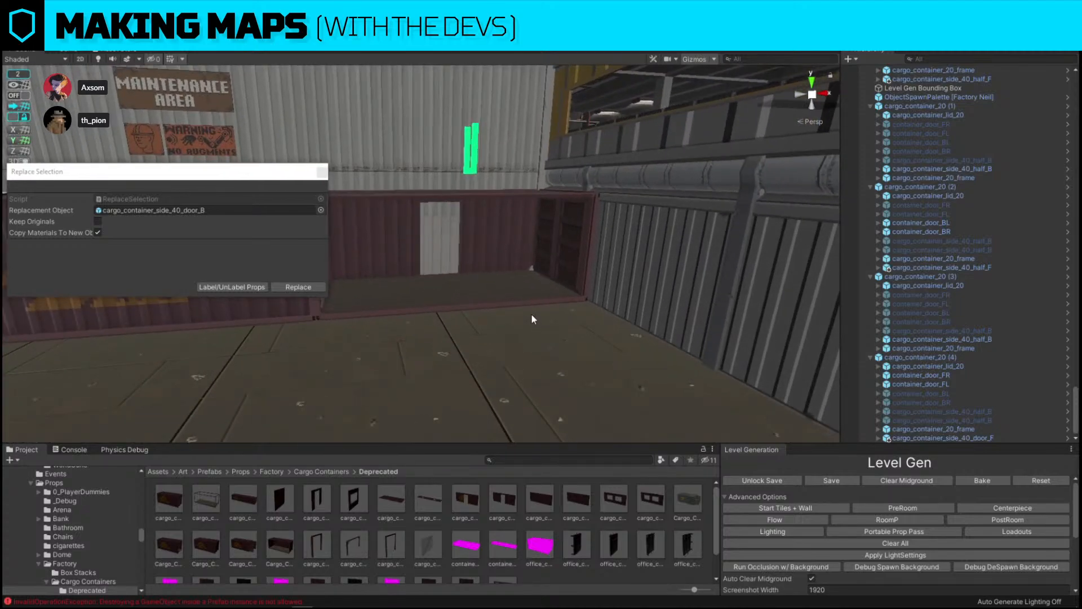
Replace the end container's doorway panel at the back with cargo_container_side_40_door_B and close the replacement tool.
left_click(495, 242)
key("e")
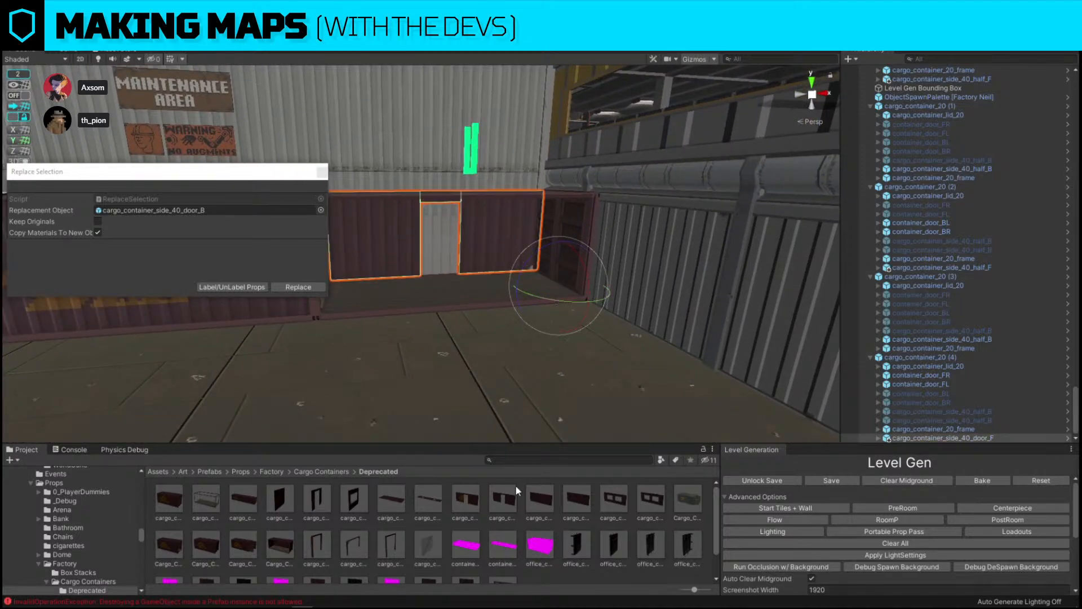
left_click_drag(466, 497, 206, 209)
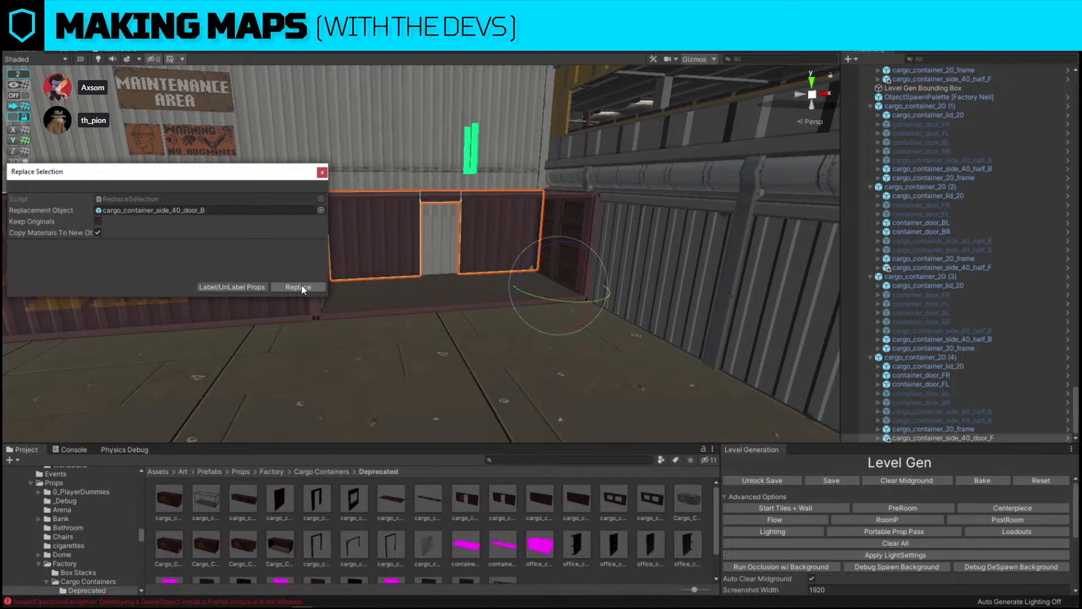
left_click(302, 286)
left_click(955, 430)
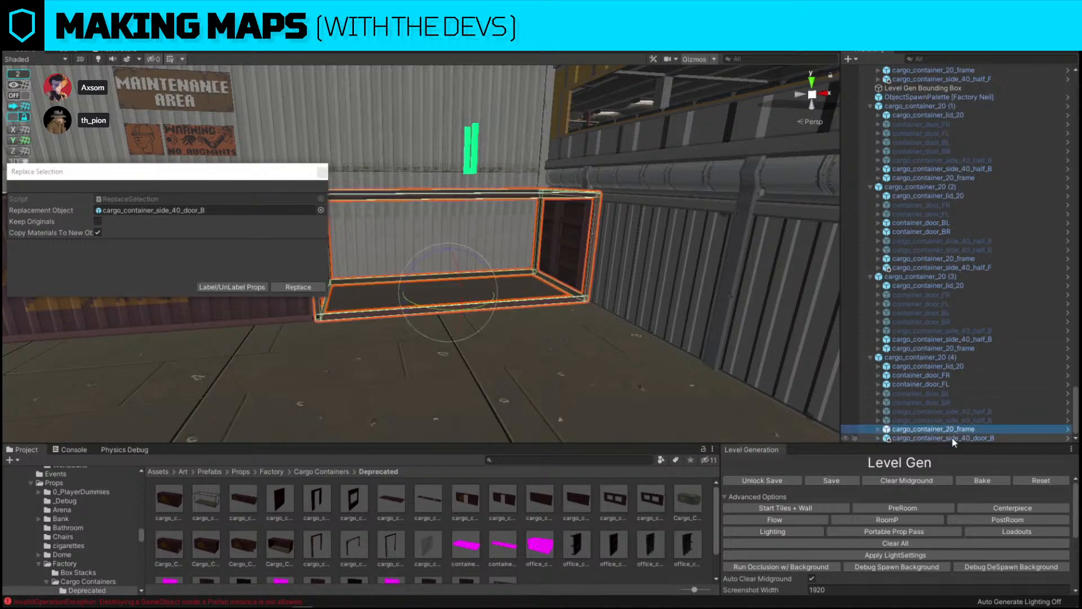
left_click(953, 438)
left_click_drag(609, 301, 259, 358)
left_click(429, 358)
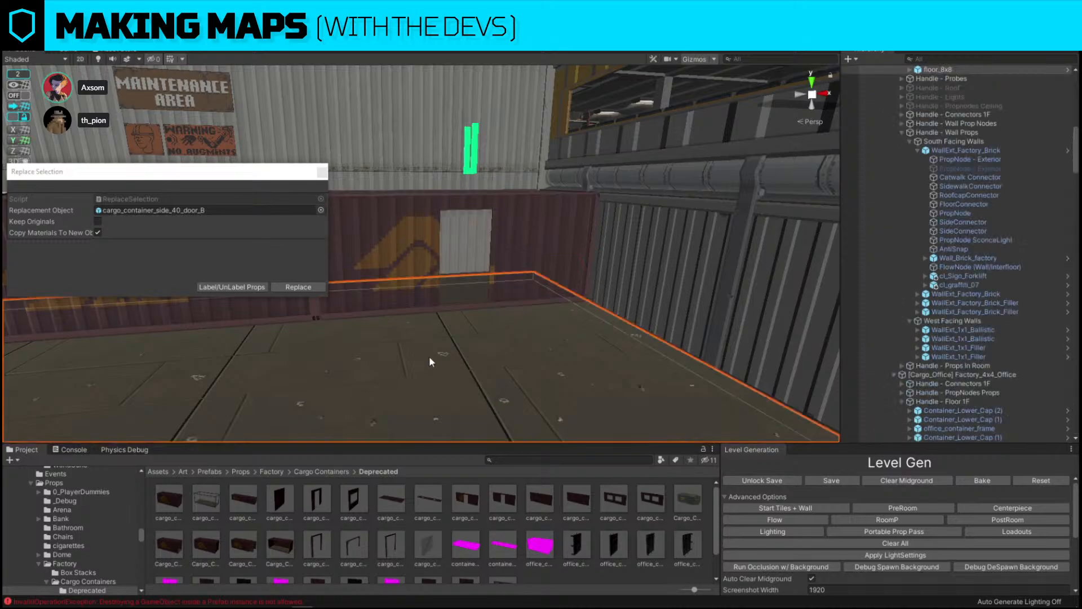
left_click(322, 172)
Examine the end container's new doorway panel from several angles against the fence and the neighbouring container.
right_click_drag(451, 270, 550, 291)
left_click(540, 280)
left_click_drag(550, 292, 526, 388)
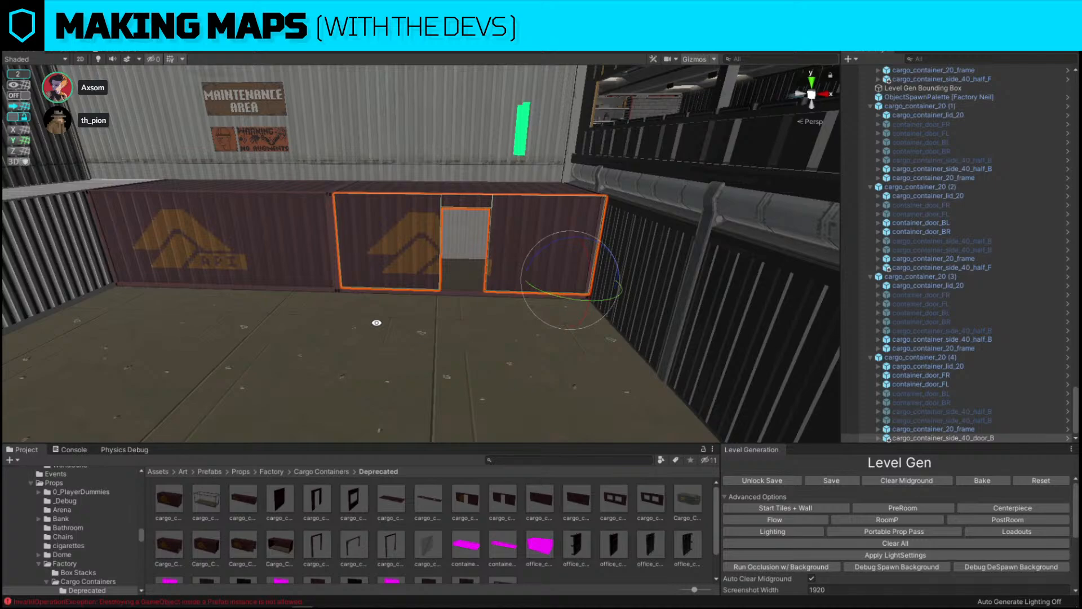
left_click(467, 361)
left_click_drag(513, 355, 648, 321, "alt")
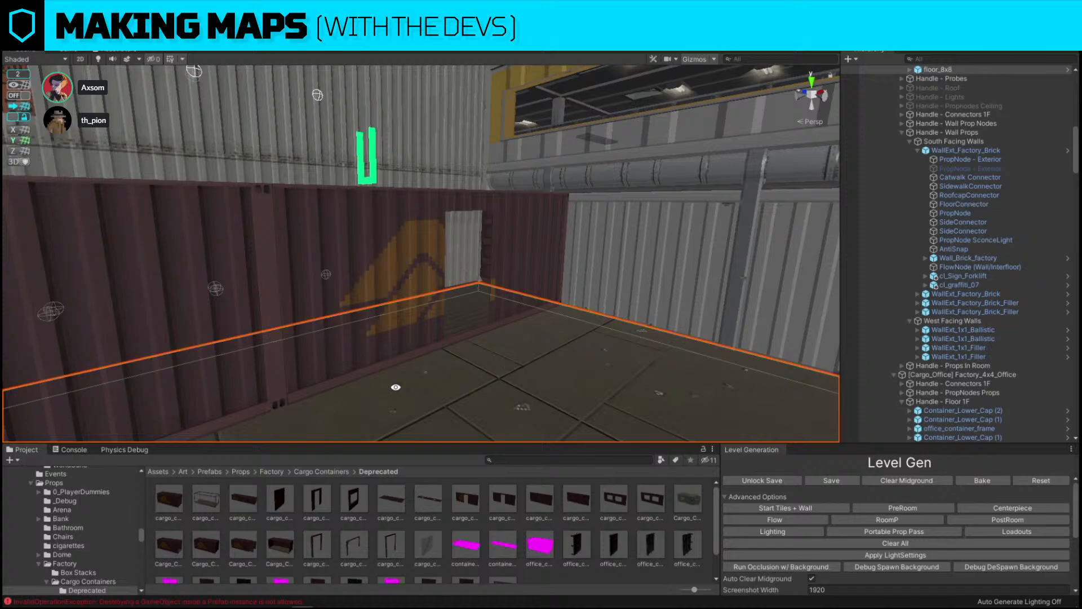
left_click_drag(562, 253, 485, 246, "alt")
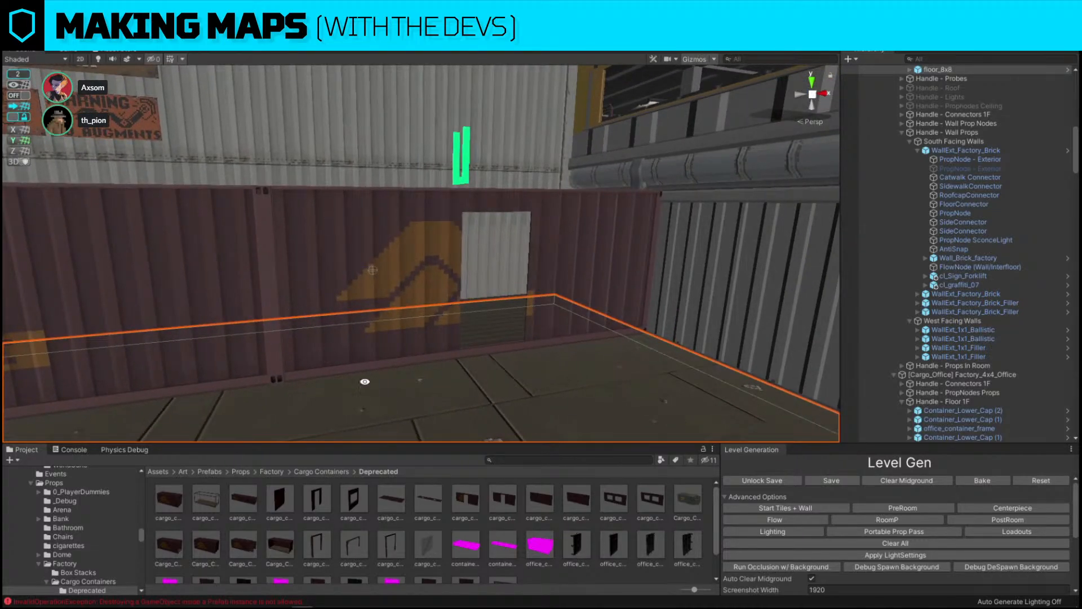
left_click_drag(732, 288, 473, 294, "alt")
right_click_drag(472, 295, 473, 296)
Examine the maroon container along the brick wall, its surroundings and its seam with the orange container.
left_click(479, 202)
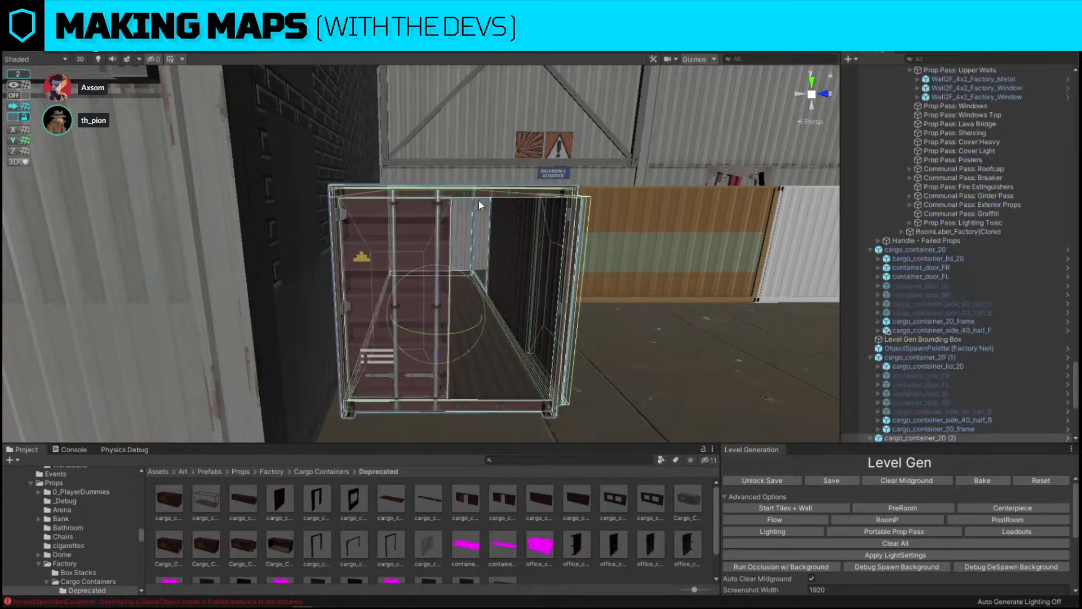
mouse_move(479, 204)
right_mouse_down()
mouse_move(476, 307)
mouse_move(445, 258)
mouse_move(462, 217)
right_mouse_up()
key("w")
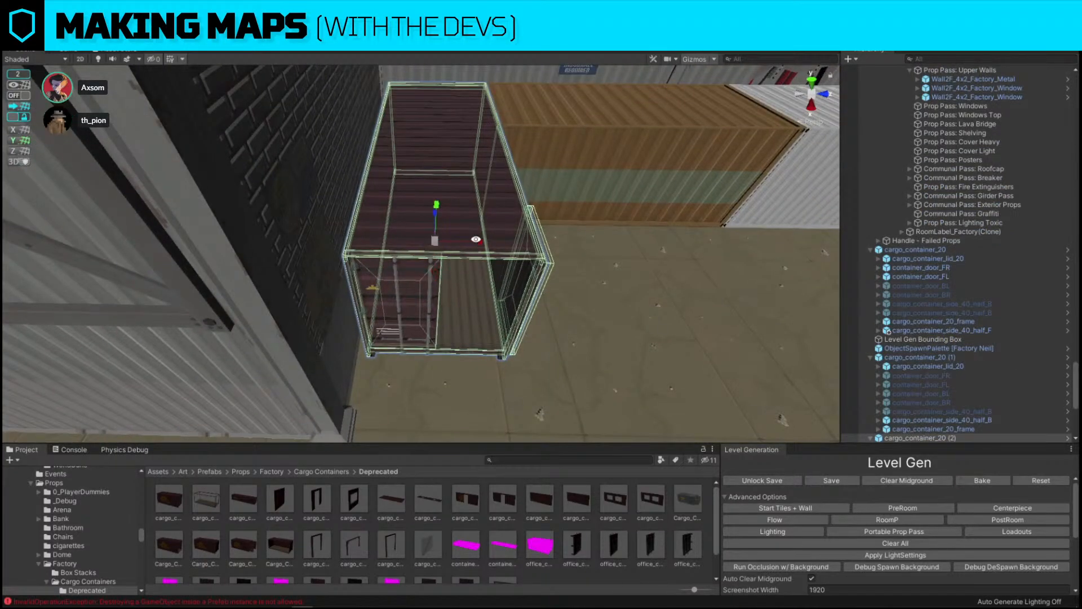
left_click_drag(481, 242, 470, 244)
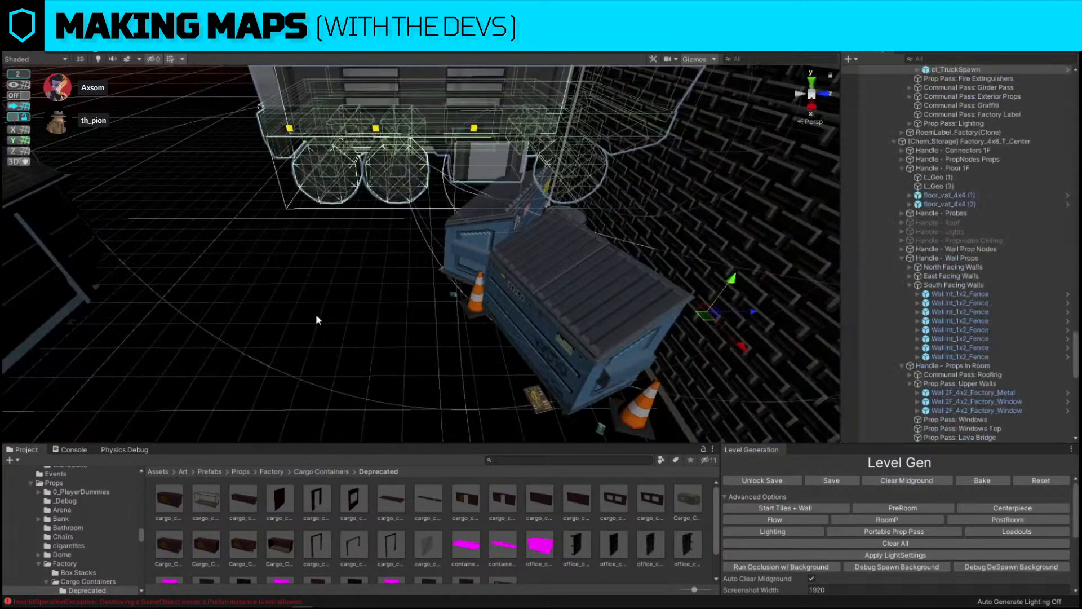
right_click_drag(315, 314, 396, 327)
left_click(350, 333)
key("f")
left_click_drag(349, 333, 476, 245, "alt")
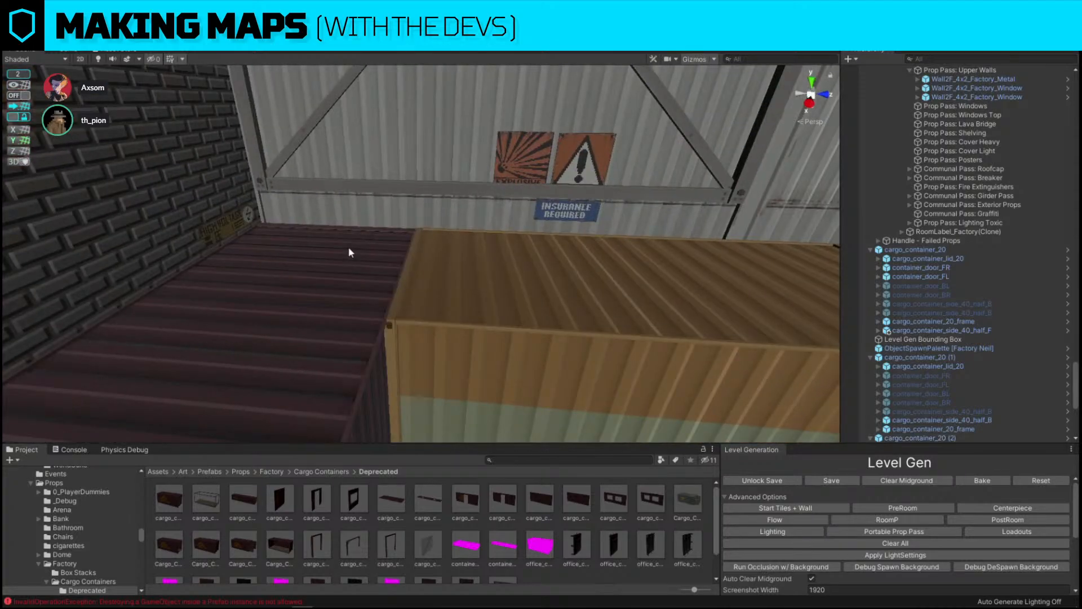
key("w")
right_click_drag(349, 247, 350, 266)
key("s")
right_click_drag(432, 285, 428, 293)
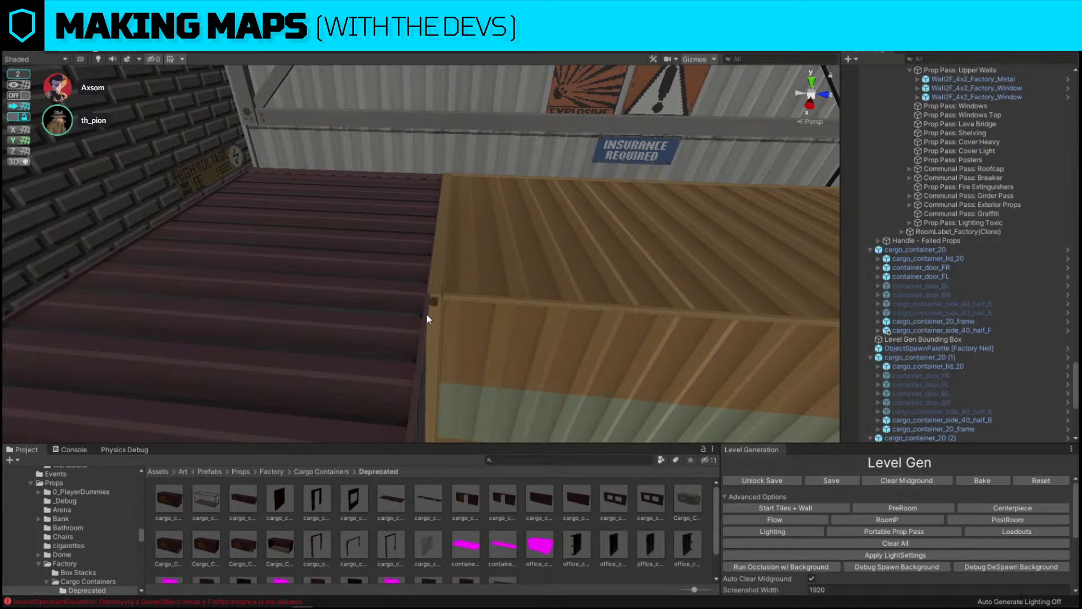
Nudge the maroon container cargo_container_20 (2) sideways, away from the brick wall, to adjust its seam with the orange container.
left_click(427, 313)
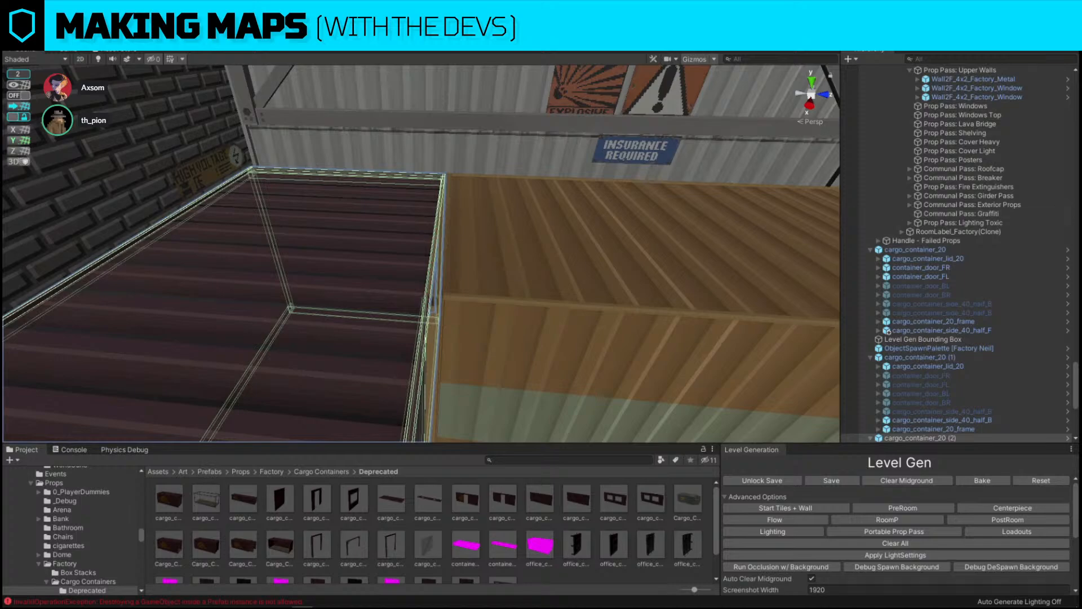
right_click_drag(532, 273, 523, 351)
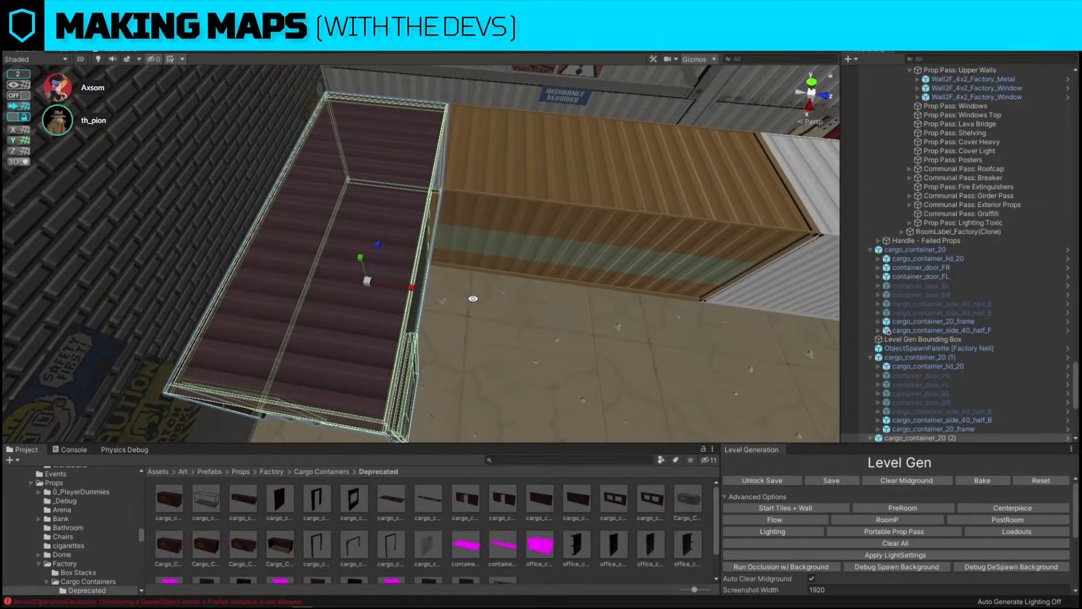
right_click_drag(473, 298, 372, 358)
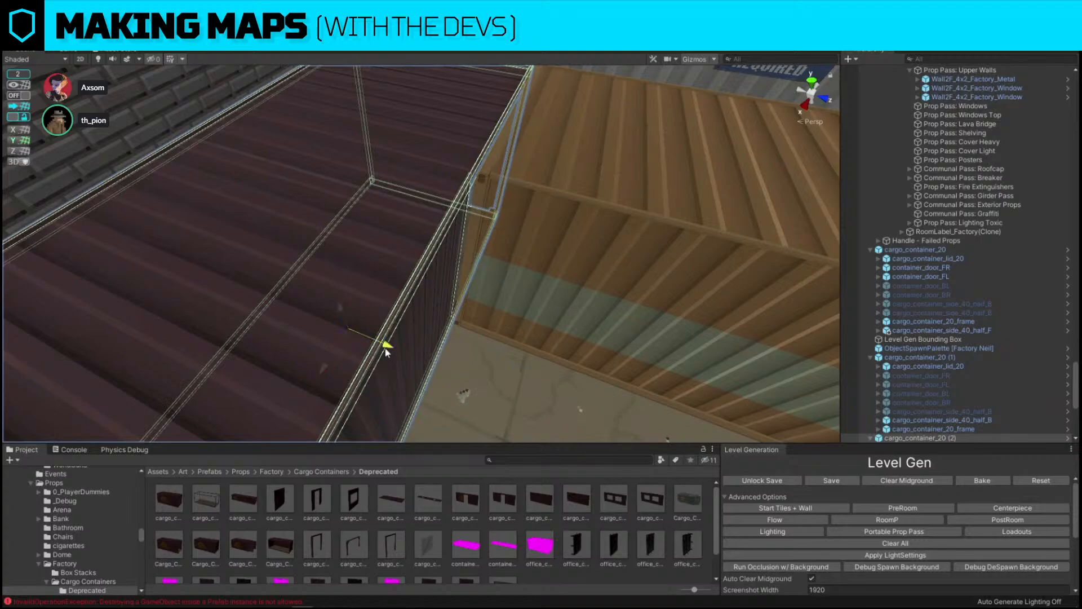
left_click_drag(386, 349, 390, 350)
left_click(459, 371)
right_click_drag(506, 272, 542, 323)
mouse_move(455, 281)
right_mouse_down()
mouse_move(400, 323)
mouse_move(452, 289)
right_mouse_up()
left_click(401, 324)
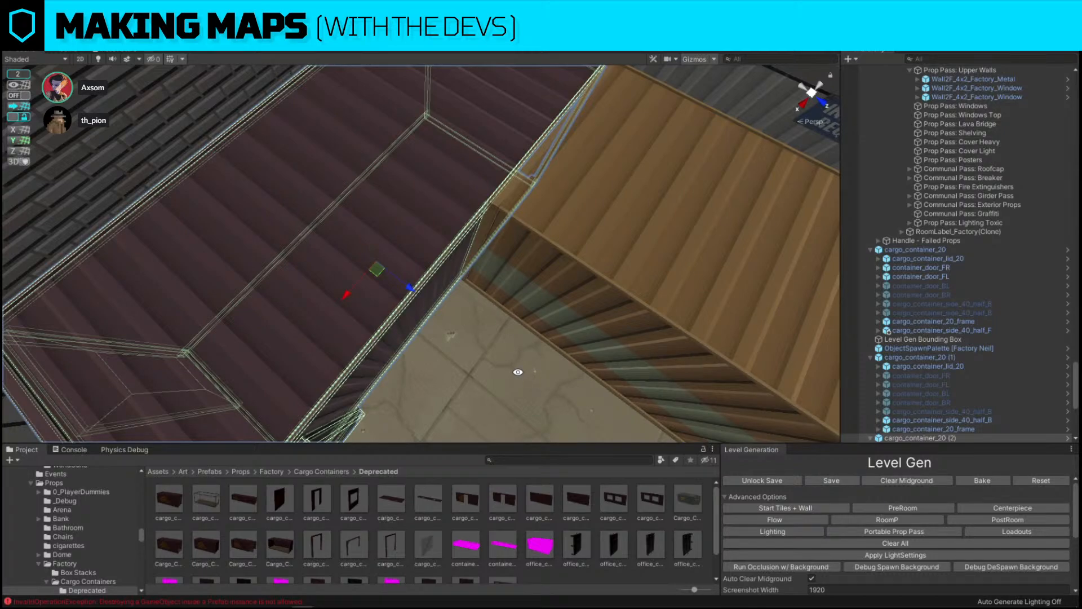
left_click(519, 374)
right_click_drag(519, 373, 553, 186)
Shift the cargo_container_side_40_half_F panel of cargo_container_20 (2) slightly at its junction with the orange container.
left_click(455, 295)
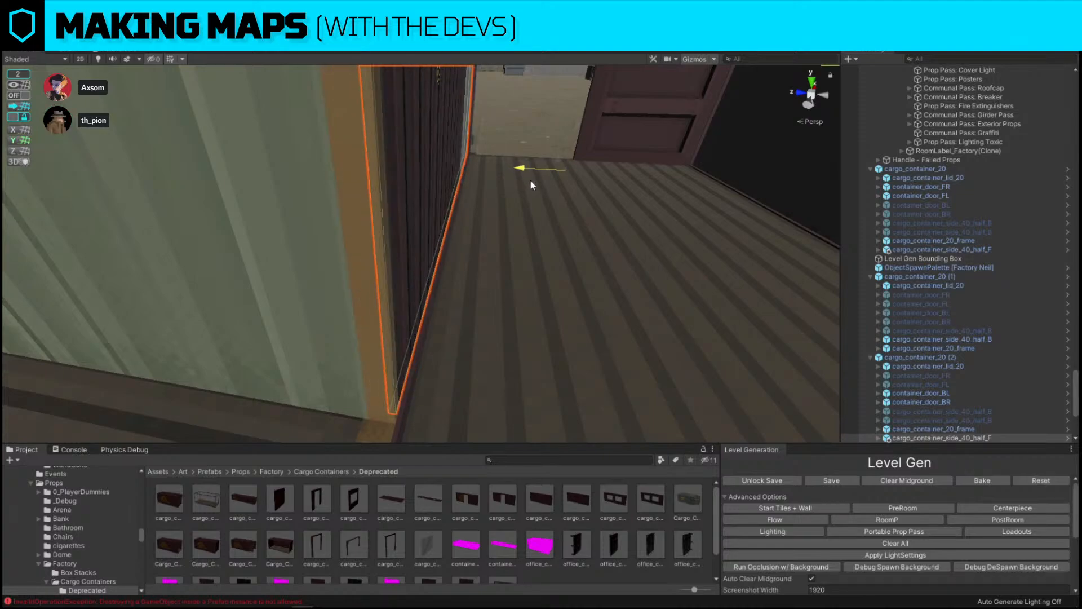
left_click_drag(529, 182, 529, 182)
right_click_drag(529, 182, 531, 179)
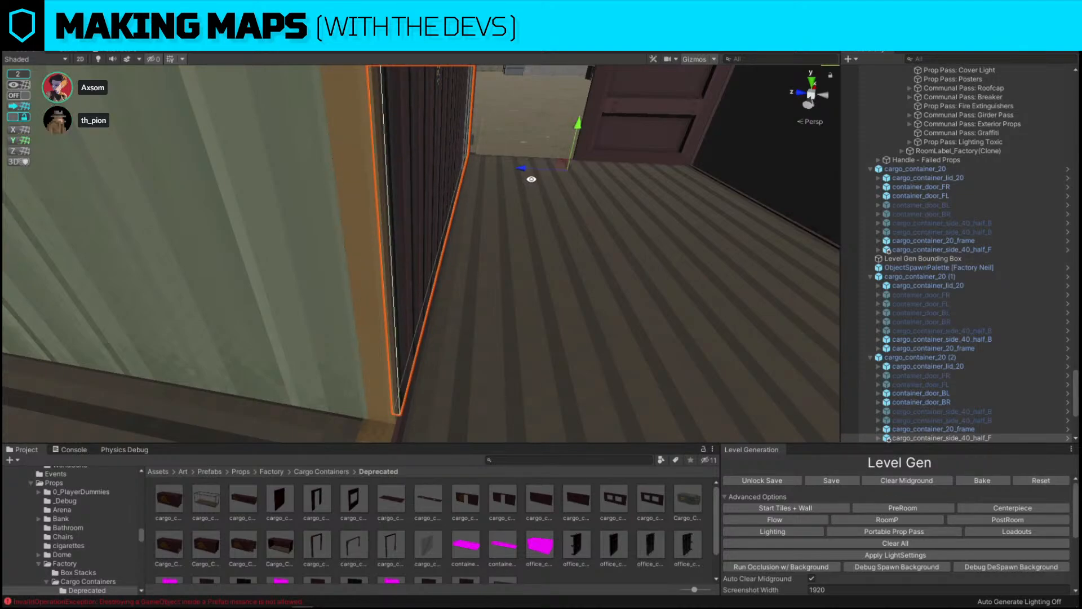
Hide the container_door_FR and container_door_FL doors of cargo_container_20 that block the passage inside the container row.
right_click_drag(682, 271, 252, 162)
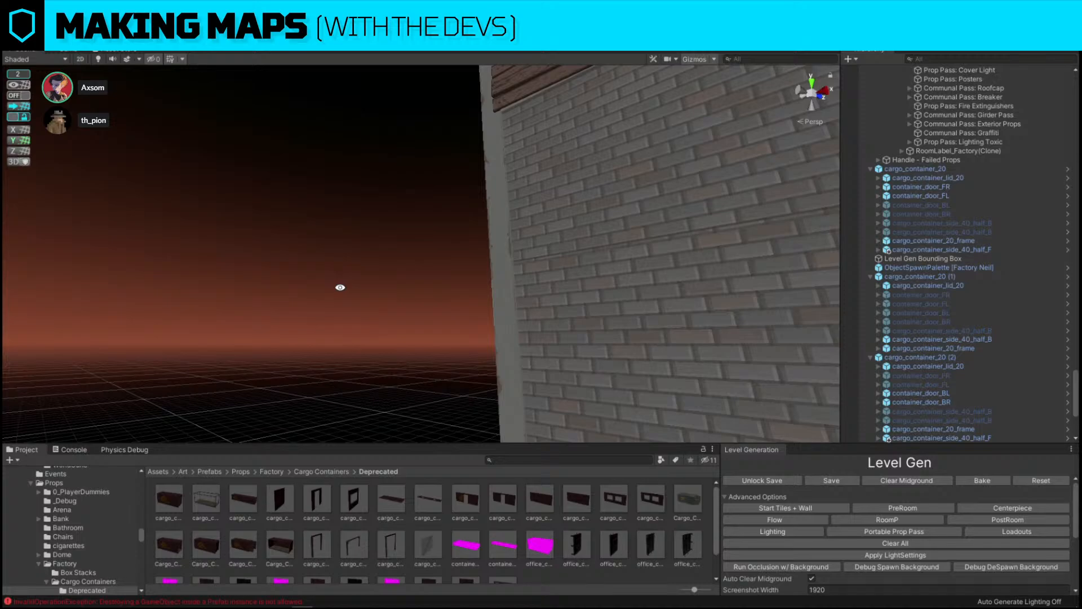
right_click_drag(340, 287, 443, 372)
left_click_drag(436, 393, 442, 391)
right_click_drag(430, 333, 493, 286)
left_click(305, 177)
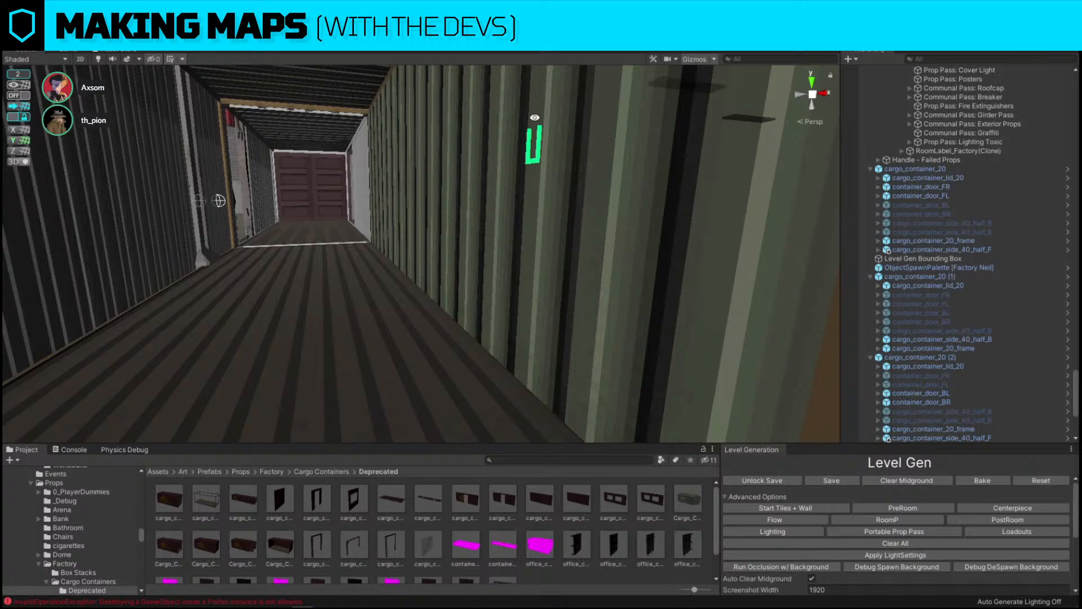
right_click_drag(597, 139, 471, 236)
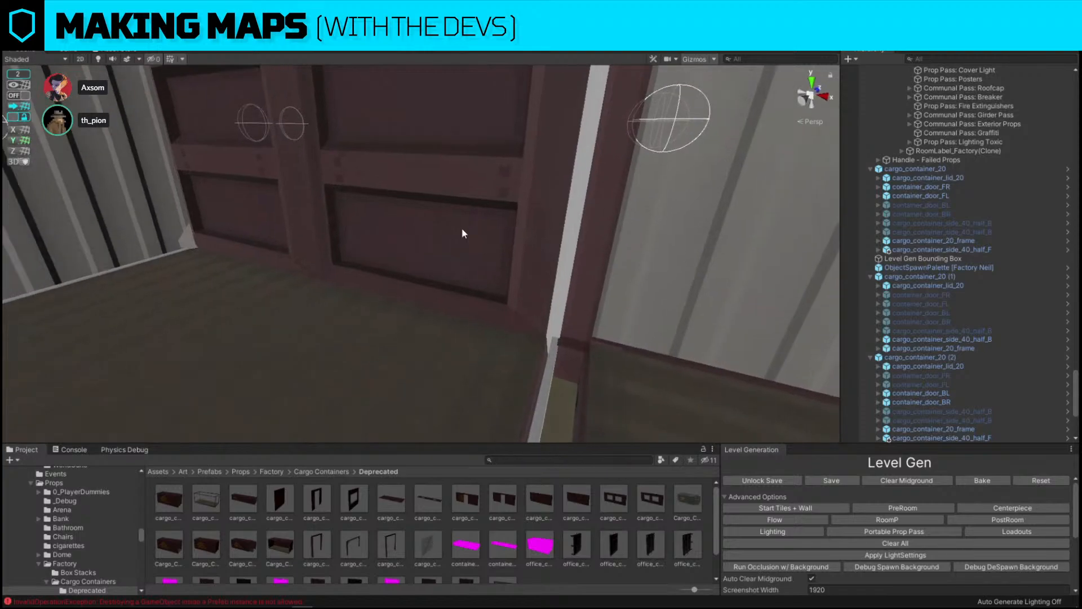
left_click(461, 232)
left_click(269, 157, "shift")
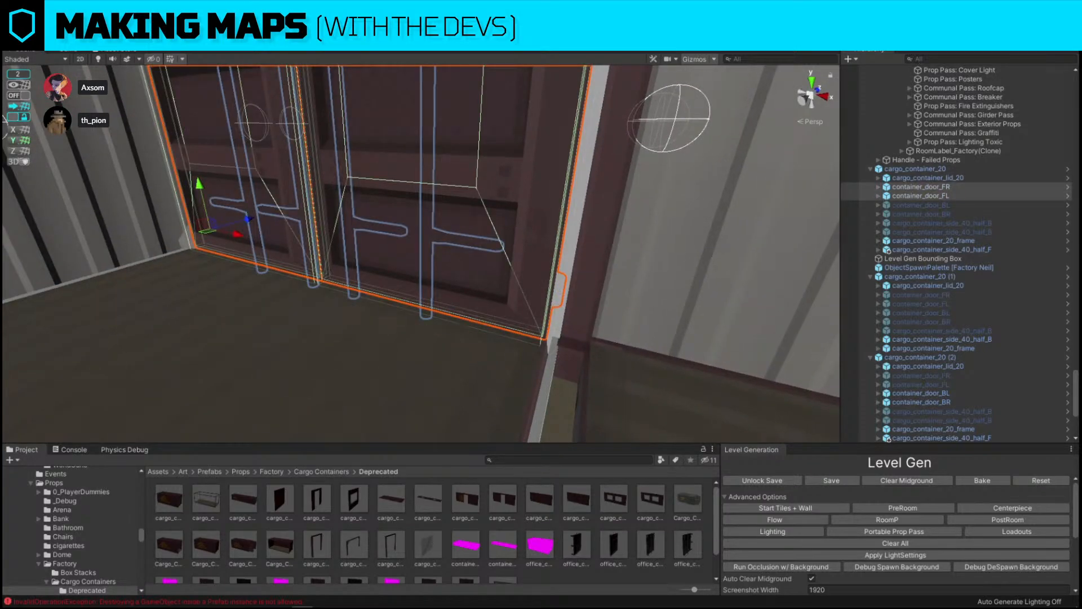
key("alt+shift+a")
right_click_drag(352, 239, 366, 276)
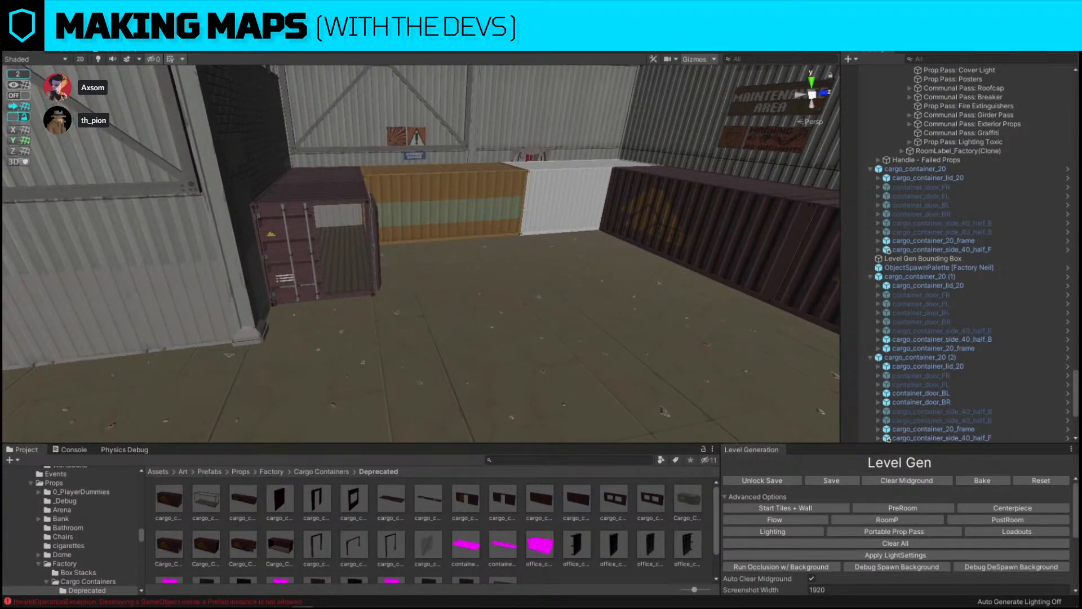
Make the L_Snap layer visible so the snap nodes show around the maintenance area's containers and walls.
left_click(1004, 37)
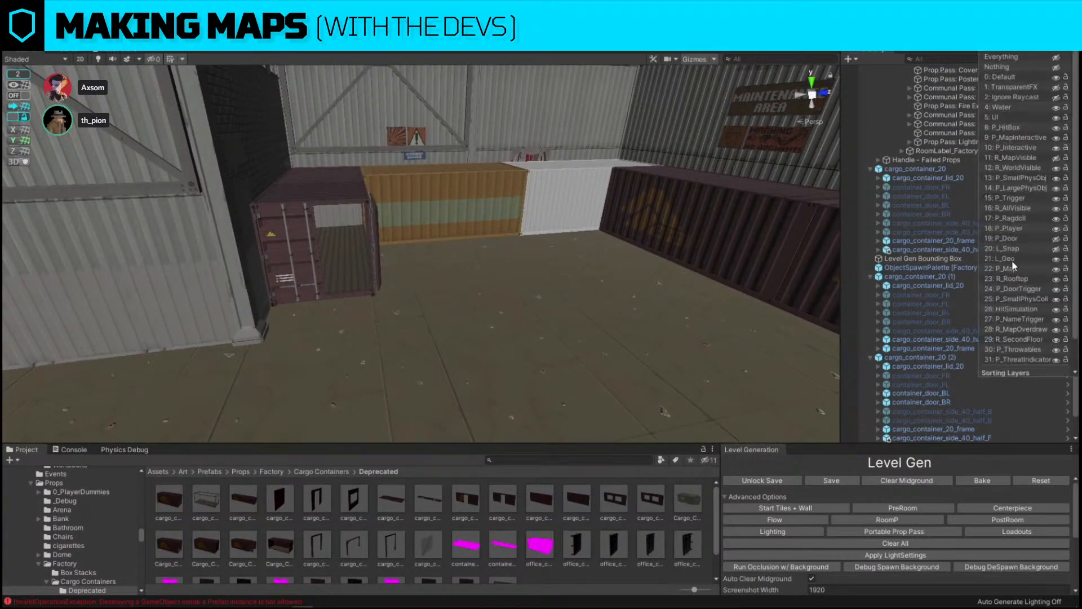
left_click(1056, 248)
right_click_drag(587, 268, 549, 278)
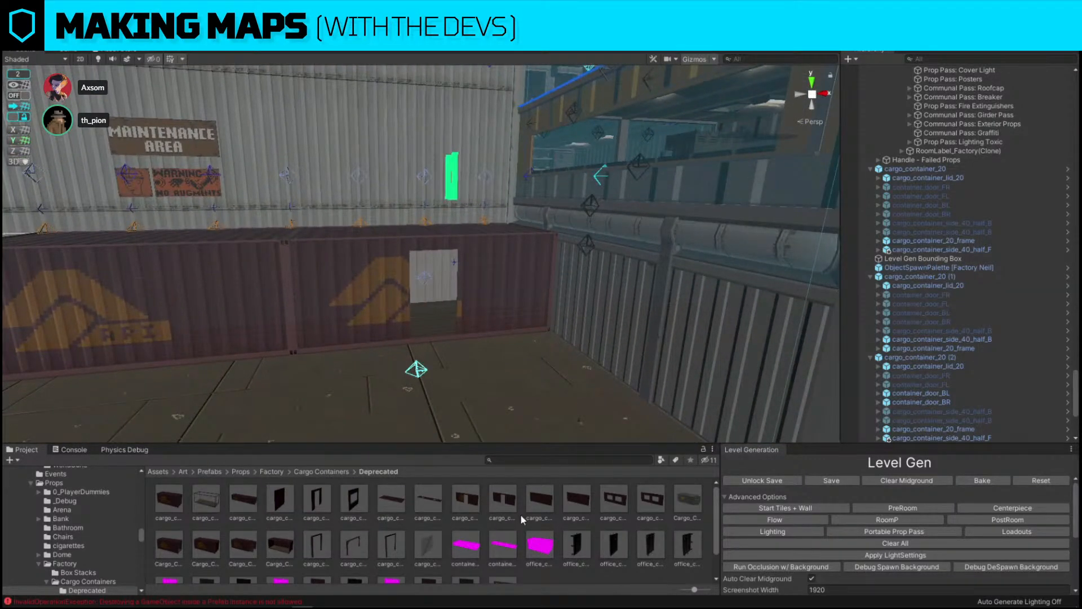
scroll(520, 522, "down", 2)
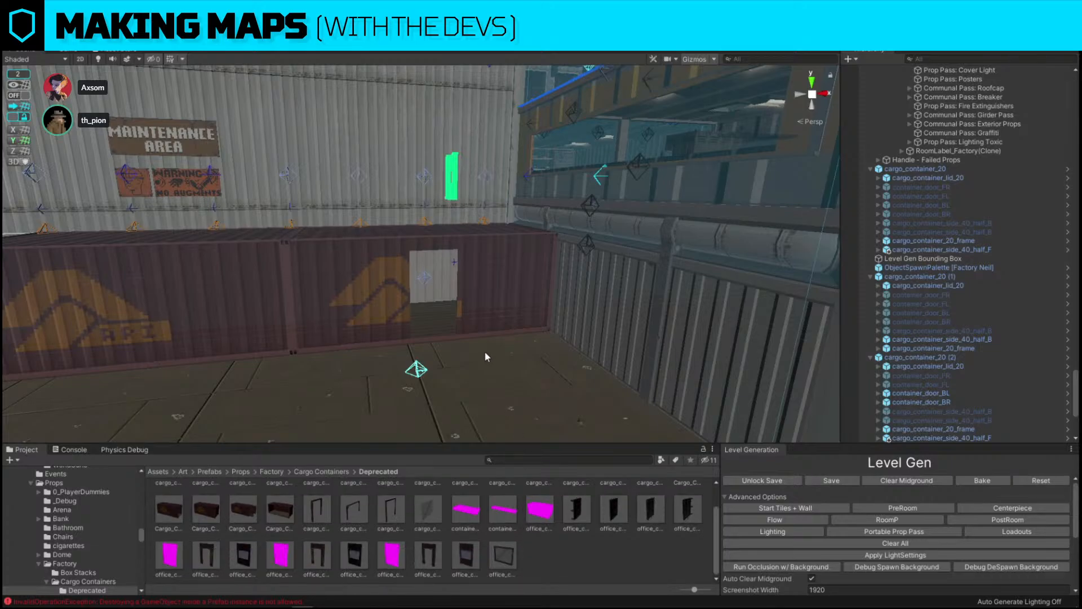
Duplicate the WallExt_Factory_Brick wall section at the building's outer corner and move the copy out into the empty space beside it.
right_click_drag(512, 410, 344, 248)
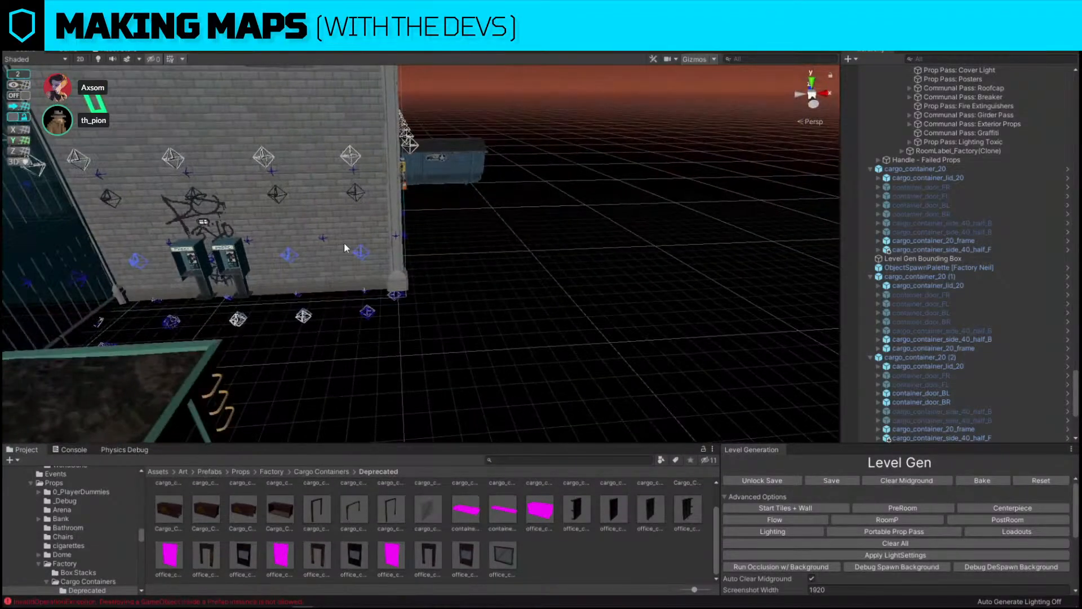
left_click(345, 248)
scroll(345, 248, "down", 3)
middle_click_drag(378, 262, 340, 256)
key("ctrl+d")
left_click_drag(276, 256, 478, 293)
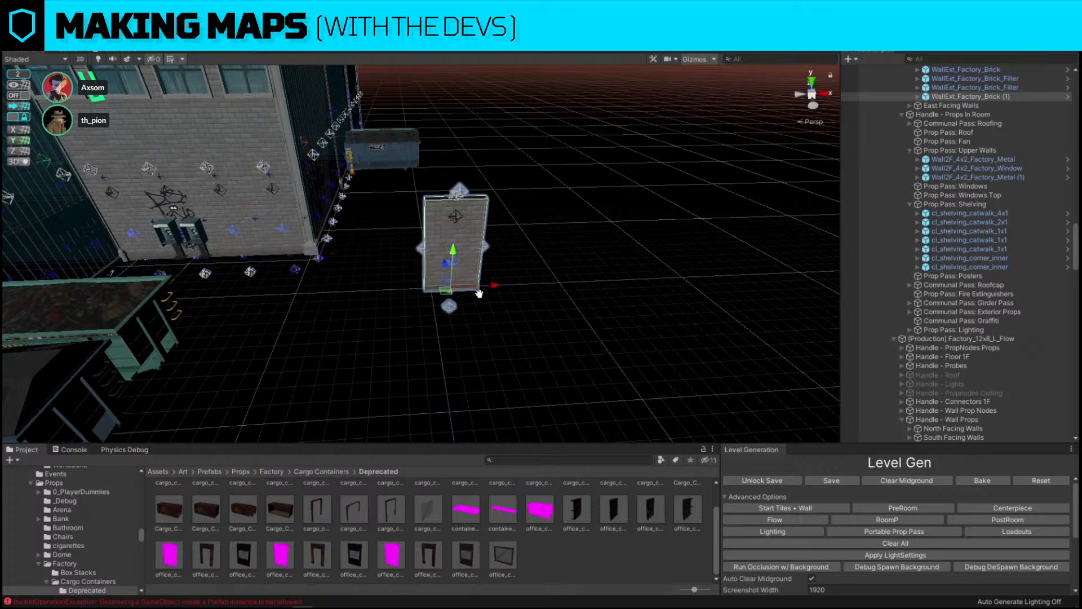
Replace the copied brick wall section in the empty space with the DoorwayInt_3x2 doorway prefab.
key("ctrl+alt+r")
scroll(458, 285, "up", 6)
left_click(462, 290)
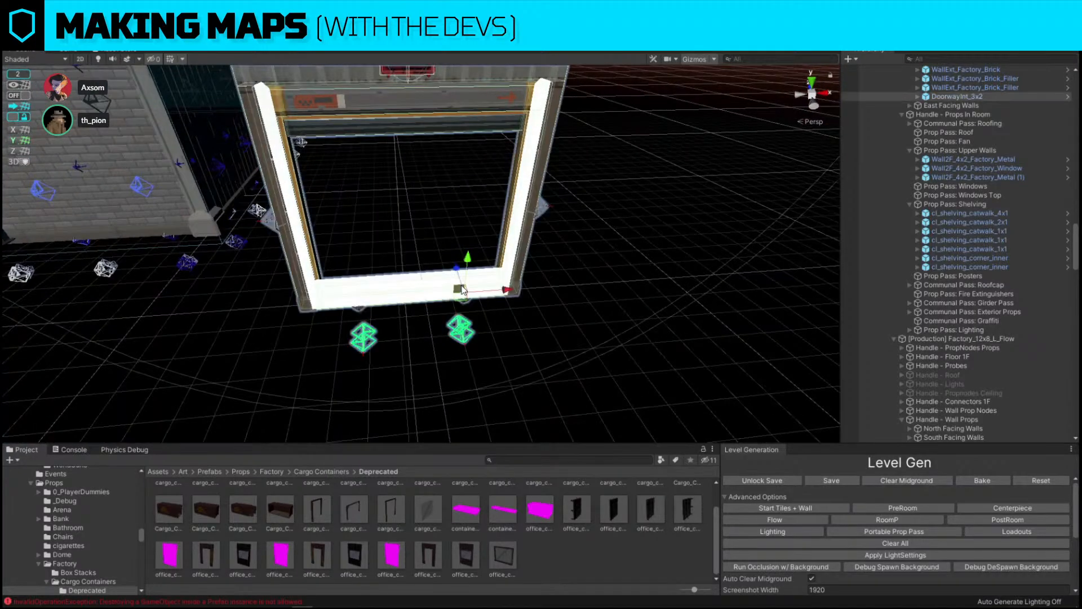
Duplicate the doorway's doorway_mapoverdraw frame, move the copy into the South Facing Walls group, and delete DoorwayInt_3x2.
left_click(415, 293)
scroll(437, 261, "down", 4)
middle_click_drag(436, 260, 510, 264)
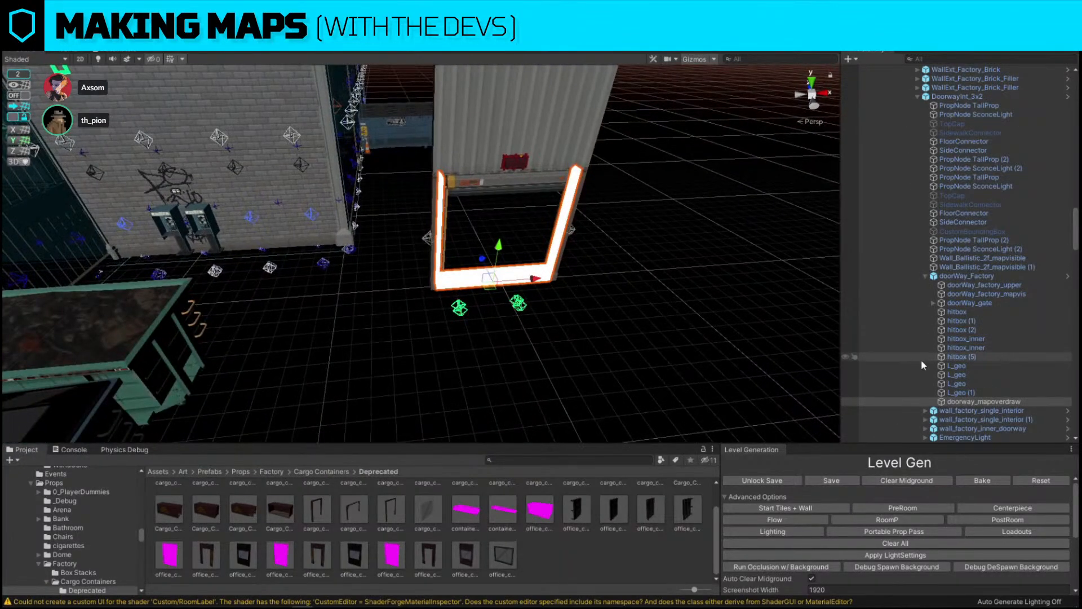
key("ctrl+d")
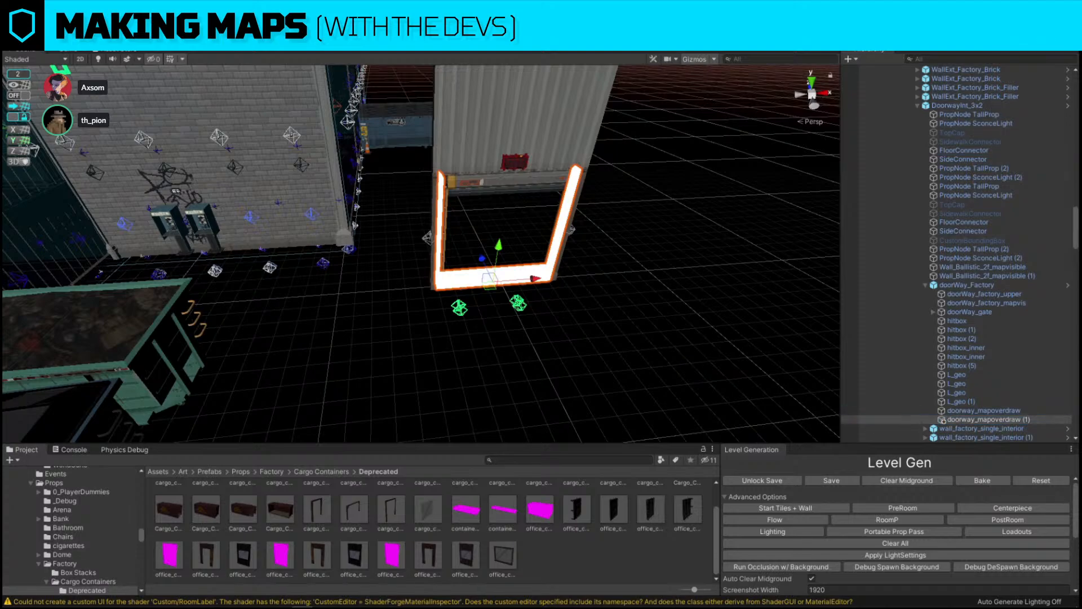
left_click_drag(942, 420, 975, 142)
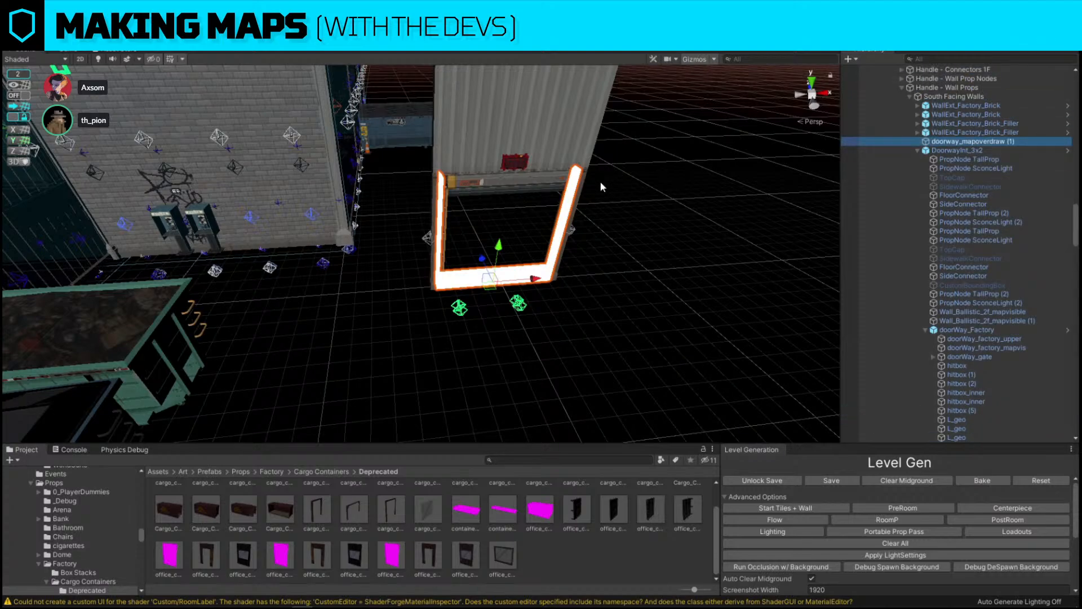
left_click(596, 138)
key("Delete")
Move the copied white frame to the open end of cargo_container_20 (2) and rotate it to match the opening.
left_click(529, 274)
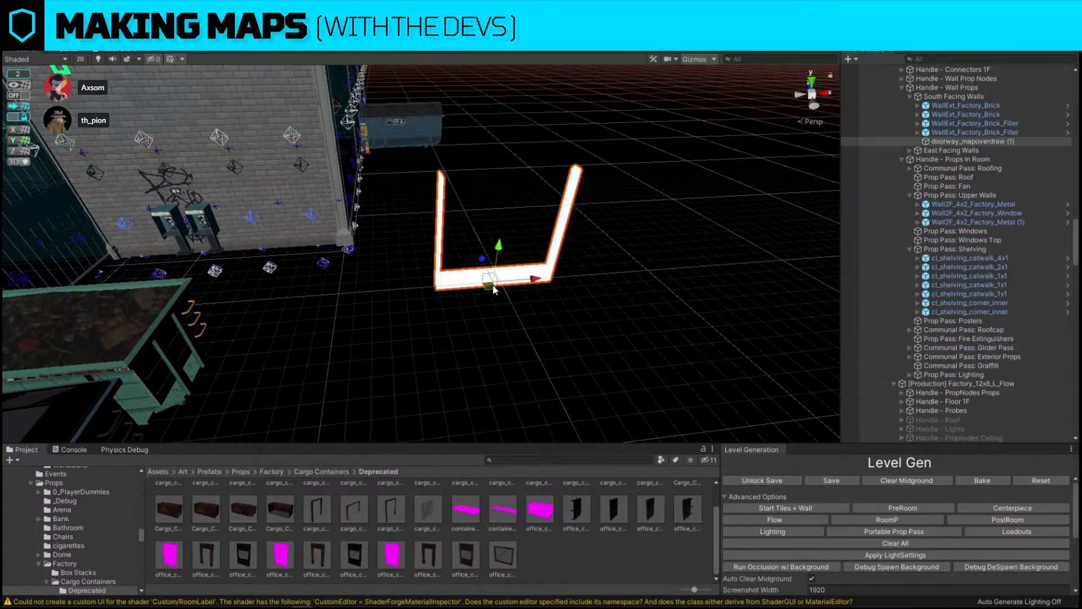
left_click_drag(493, 289, 1040, 215)
left_click(987, 141)
key("f")
right_click_drag(524, 194, 349, 245)
key("s")
left_click_drag(518, 284, 112, 262)
key("f")
right_click_drag(199, 272, 330, 248)
key("e")
left_click_drag(353, 315, 555, 277, "ctrl")
key("w")
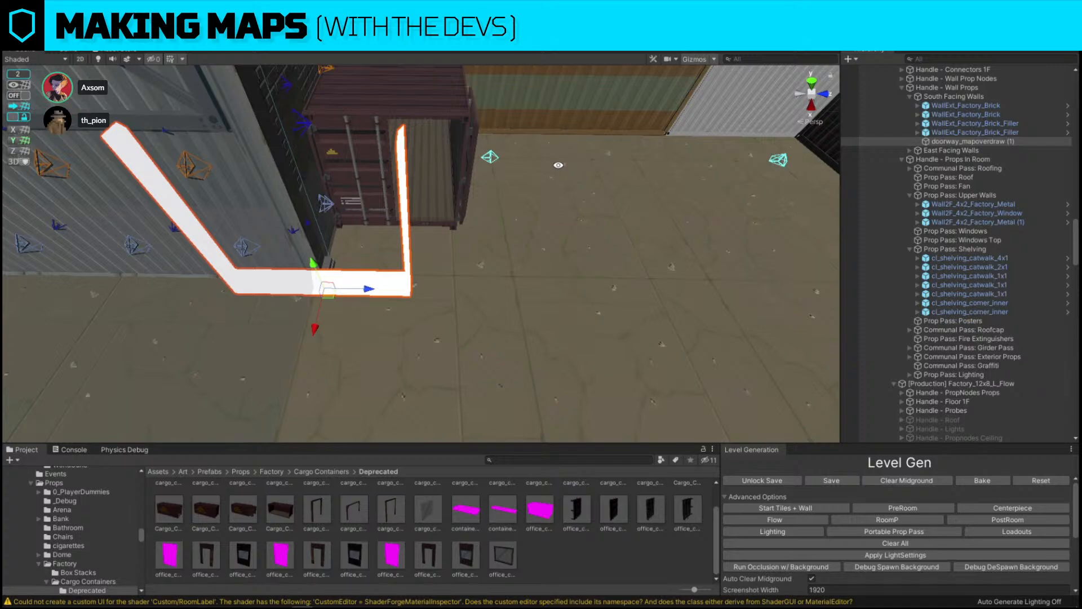
With grid snapping on, position the white frame in front of the container's open end and scale it towards the opening's size.
mouse_move(516, 257)
right_mouse_down()
mouse_move(514, 230)
mouse_move(514, 279)
right_mouse_up()
left_click_drag(289, 350, 386, 239)
left_click(14, 97)
right_click_drag(386, 239, 350, 267)
key("r")
mouse_move(312, 292)
left_mouse_down()
mouse_move(303, 292)
mouse_move(337, 289)
mouse_move(325, 286)
left_mouse_up()
key("w")
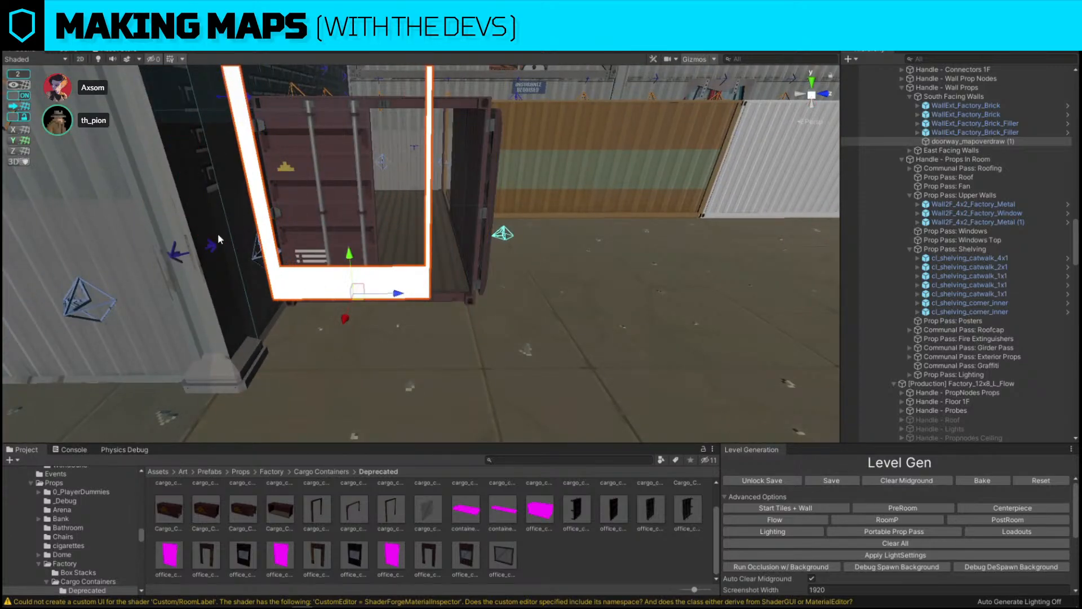
Turn grid snapping off, then shift, lower and widen the white frame around the container's open end.
left_click(20, 97)
left_click_drag(399, 291, 419, 287)
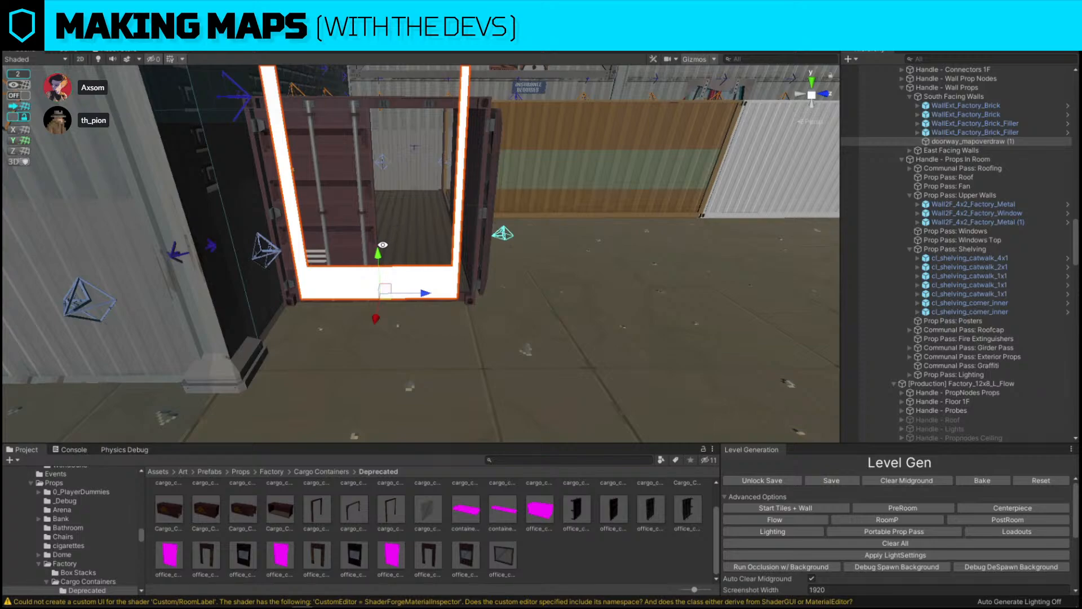
left_click_drag(378, 254, 380, 286)
key("r")
left_click_drag(337, 324, 334, 323)
key("w")
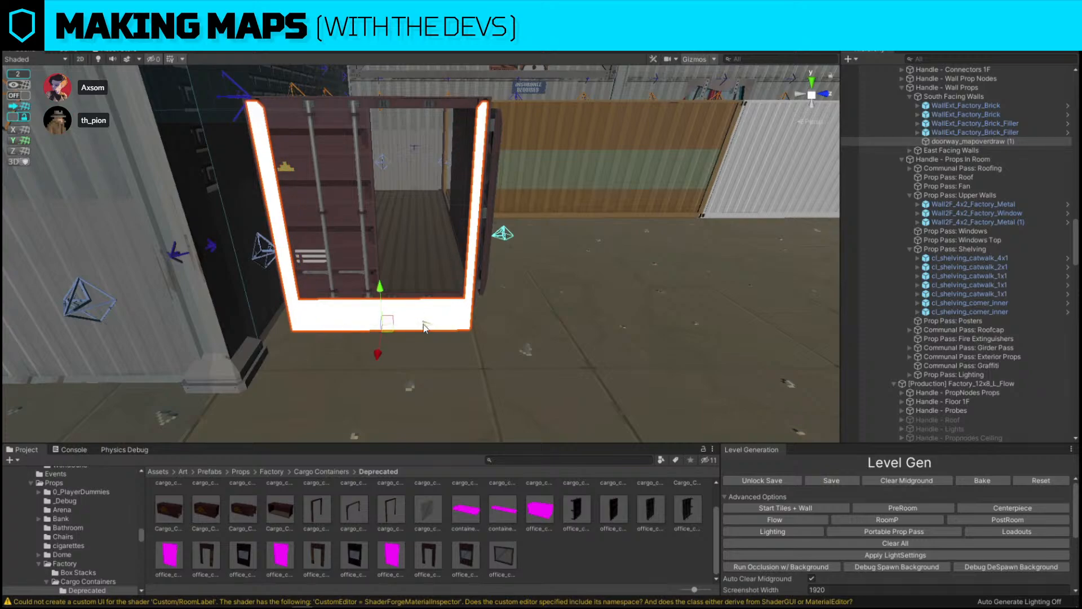
left_click_drag(423, 323, 423, 322)
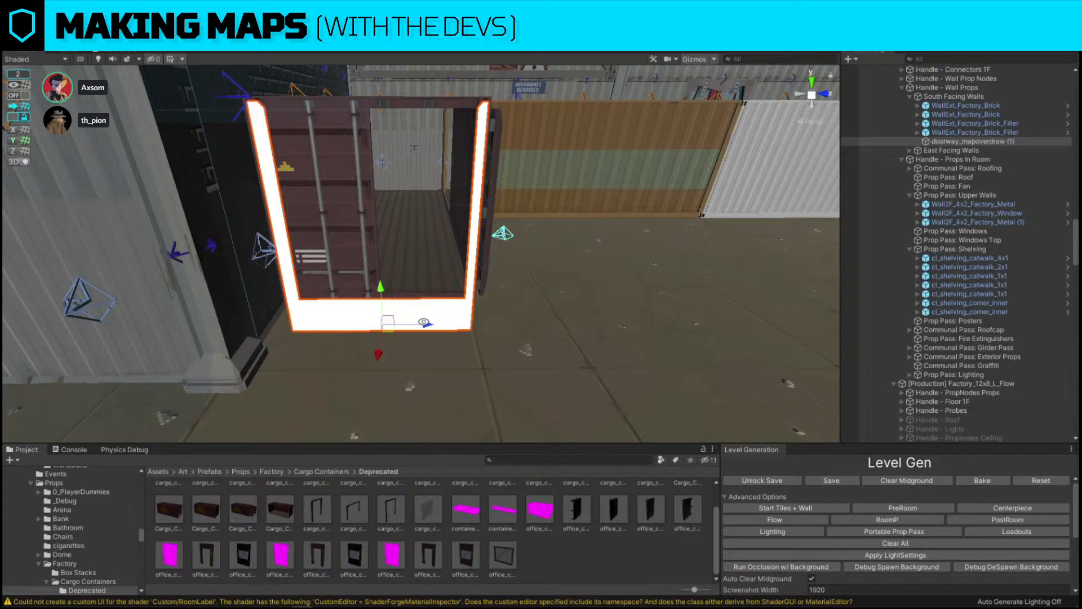
Swing the container_door_BL door of cargo_container_20 (2) open around its hinge.
right_click_drag(521, 315, 357, 202)
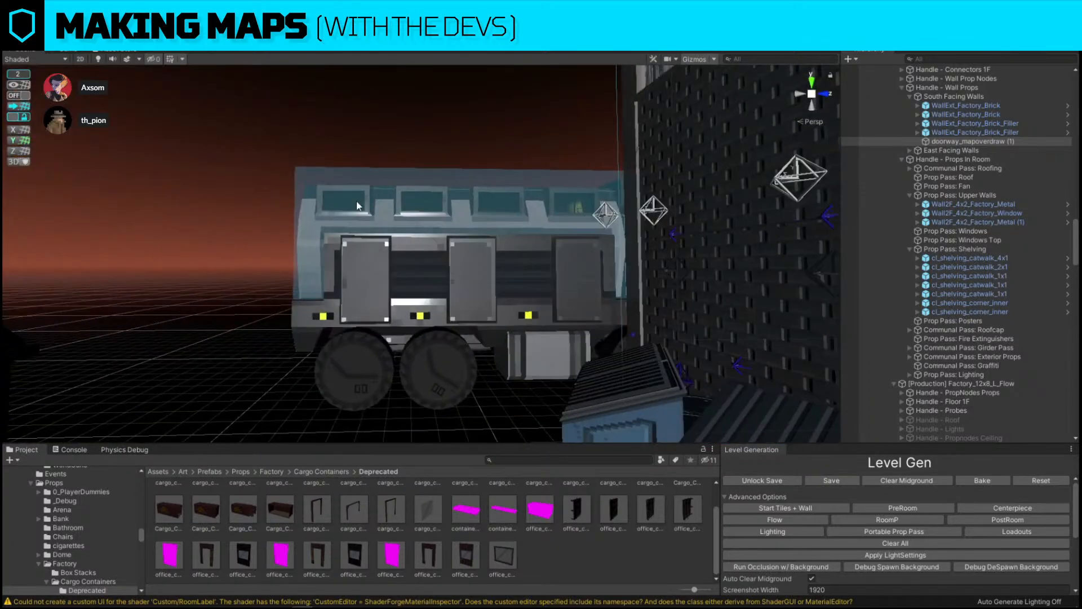
left_click(356, 201)
right_click_drag(287, 212, 379, 246)
left_click(264, 249)
left_click(265, 249)
key("f")
key("e")
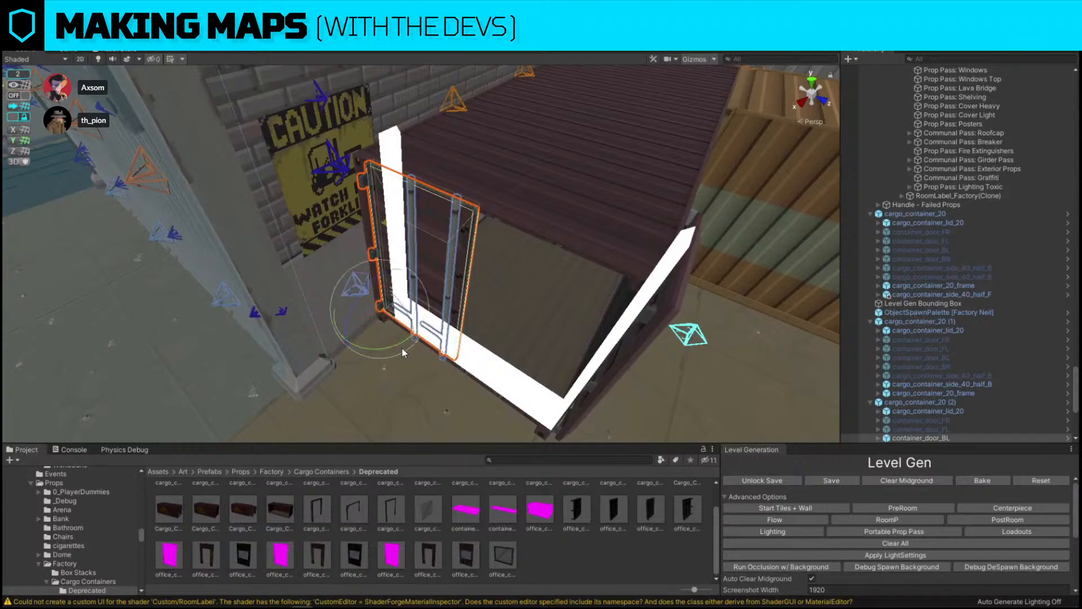
left_click_drag(397, 347, 267, 379)
Duplicate the white frame, rotate the copy and line it up with the doorway in the dark red container's side wall.
right_click_drag(267, 378, 463, 191)
left_click(356, 141)
left_click(356, 140)
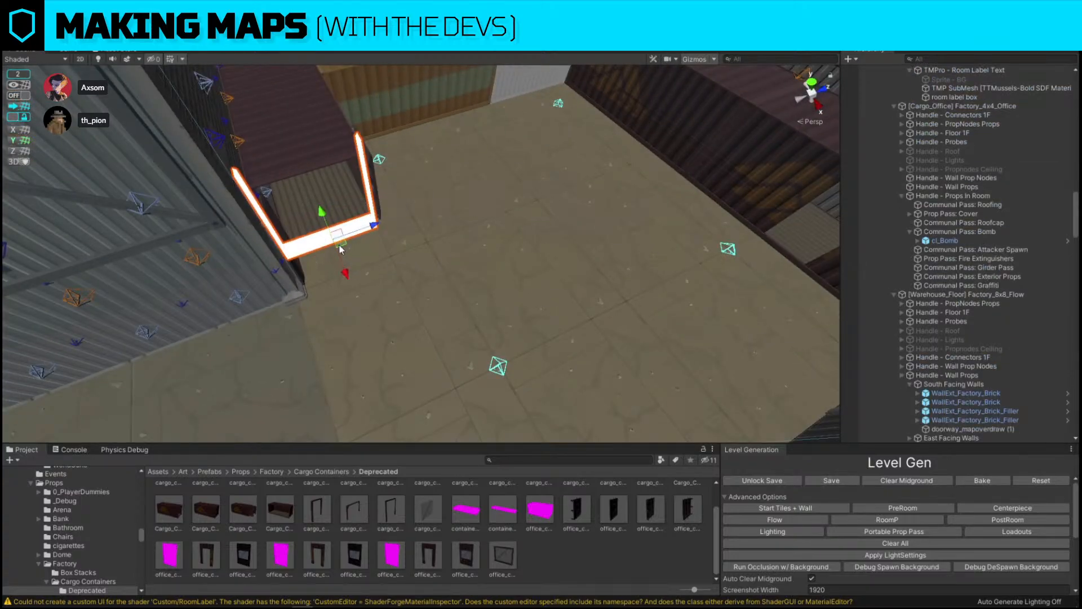
key("f")
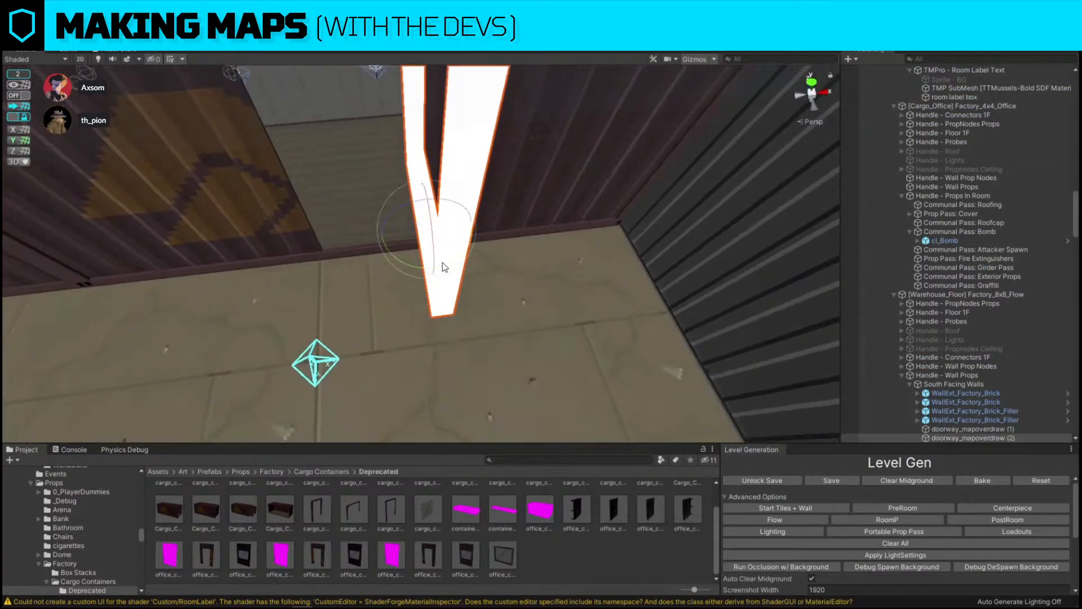
left_click_drag(514, 256, 595, 245, "ctrl")
key("w")
left_click_drag(470, 230, 523, 213)
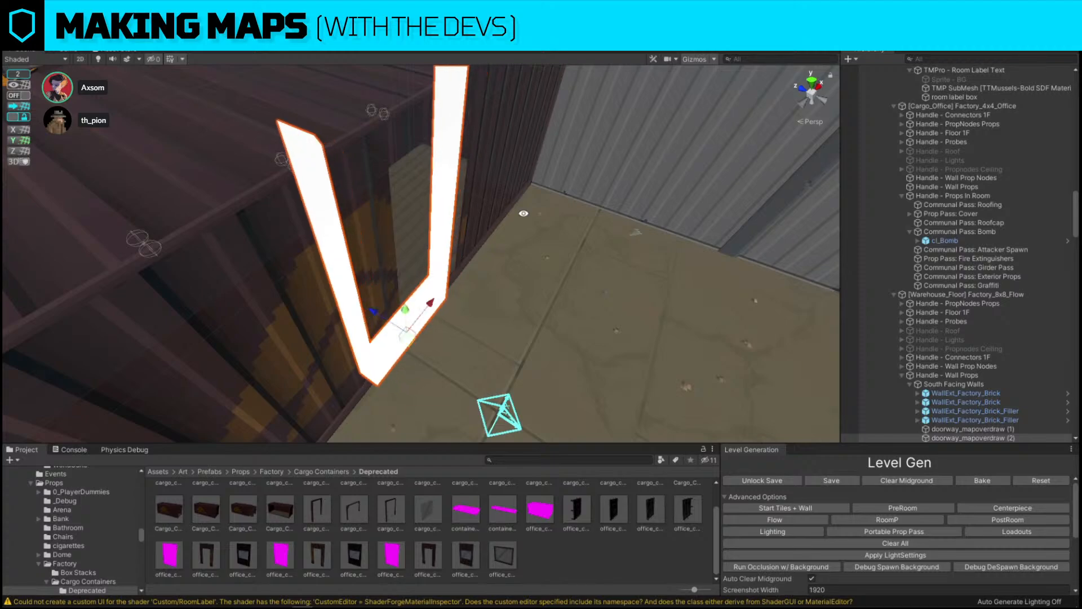
left_click(812, 82)
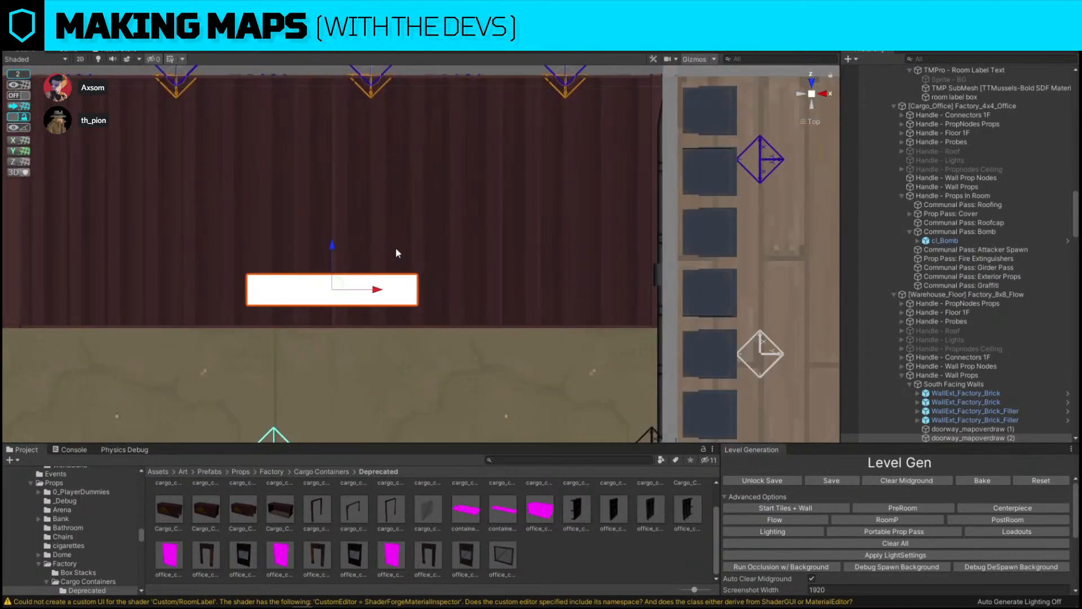
left_click_drag(331, 253, 333, 273)
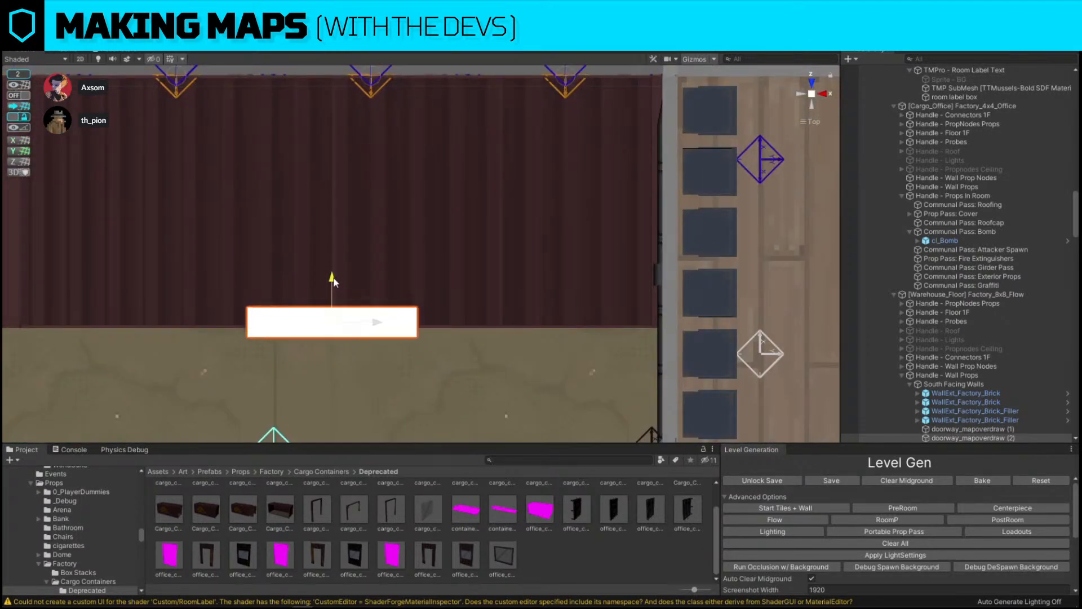
Move the first white frame out to the container's end edge and scale its width to the container in top view.
middle_click_drag(329, 384, 514, 122)
middle_click_drag(432, 160, 430, 240)
left_click(334, 236)
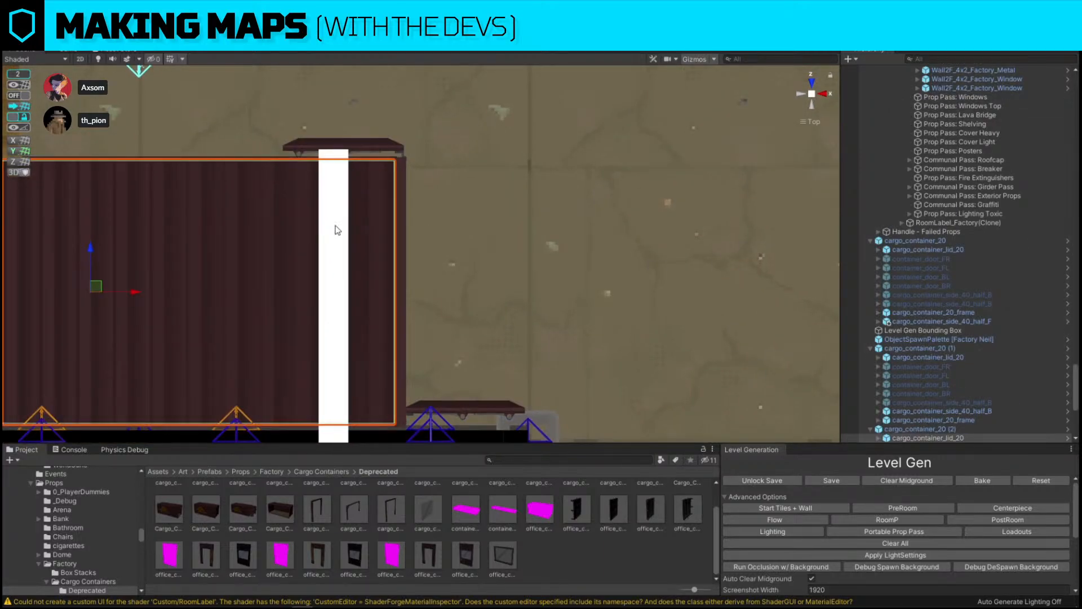
left_click(337, 224)
left_click(332, 155)
middle_click_drag(451, 287, 431, 224)
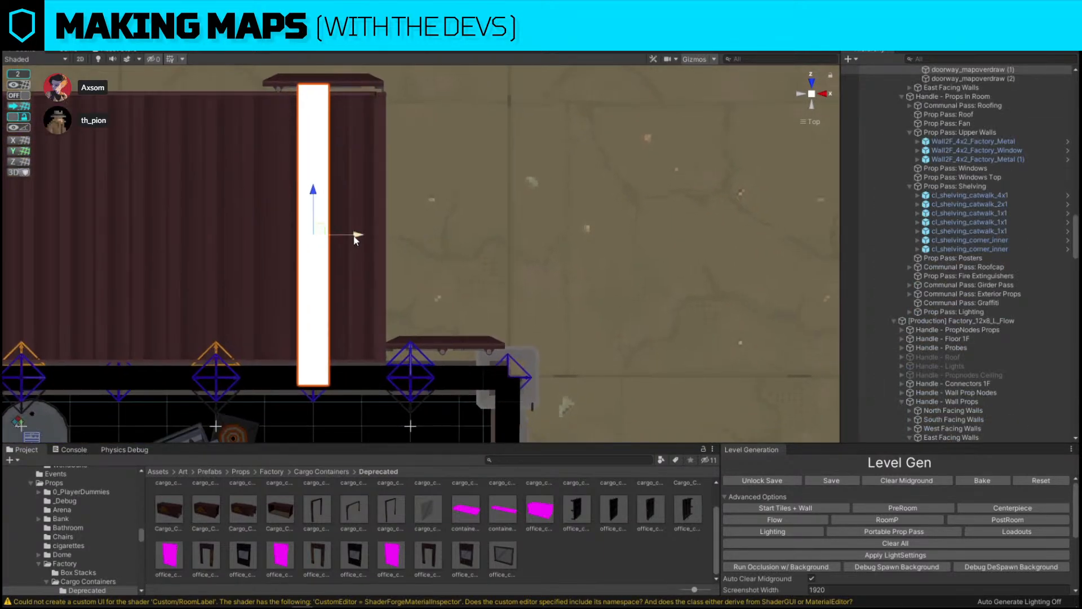
left_click_drag(355, 239, 423, 236)
key("r")
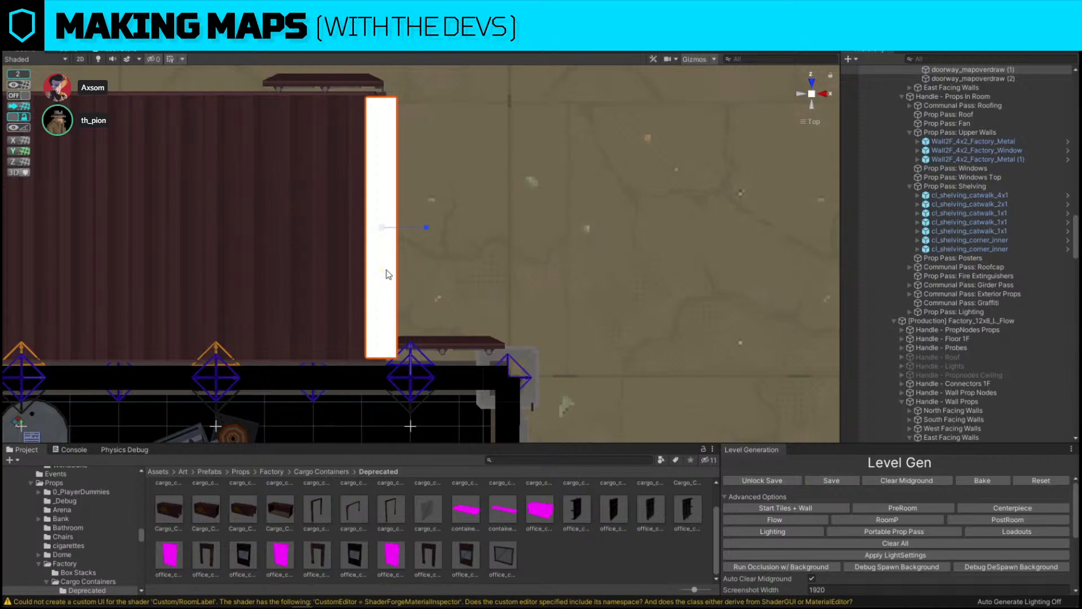
Scale the first white frame's height to fit the container's open end in side view.
left_click_drag(472, 299, 457, 189, "alt")
middle_click_drag(471, 180, 472, 326)
scroll(472, 326, "down", 3)
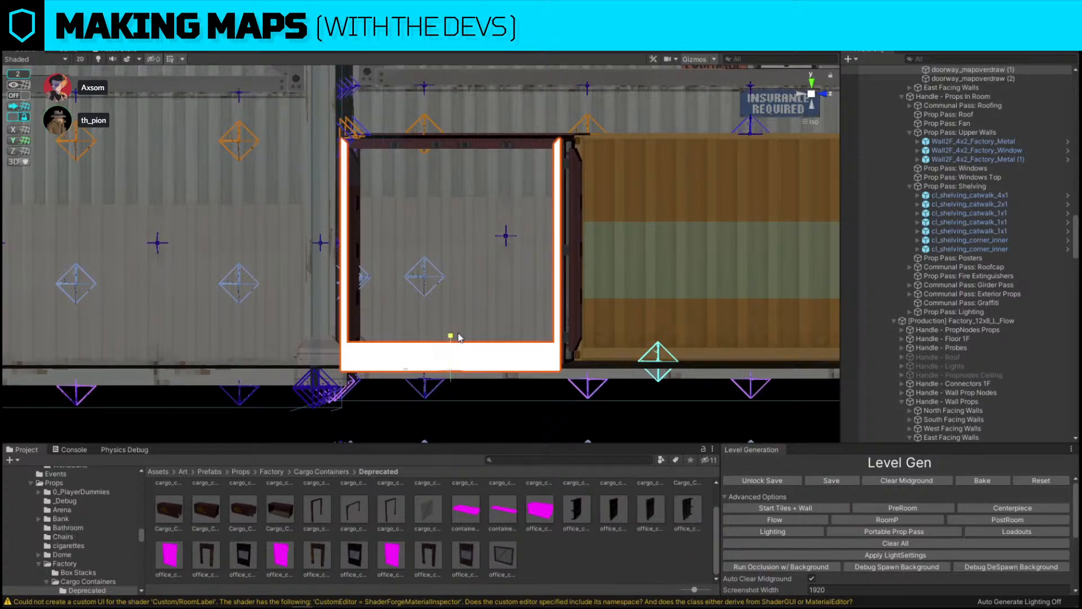
left_click_drag(457, 337, 496, 282, "alt")
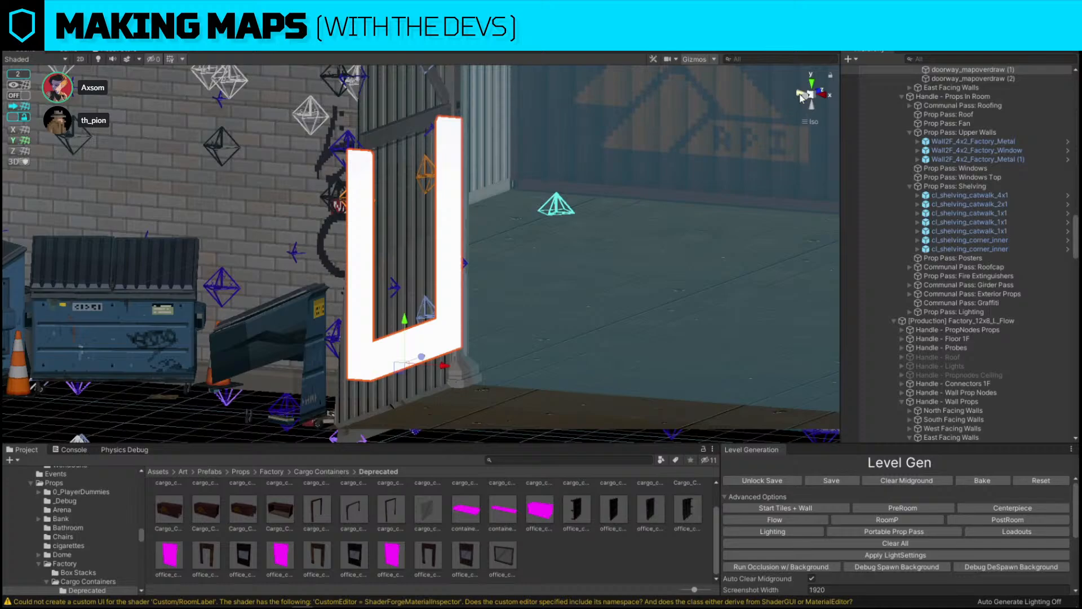
Raise the second white frame onto the side wall's doorway and narrow it to fit the opening.
left_click(812, 126)
key("w")
right_click_drag(425, 314, 458, 251)
key("s")
right_click_drag(522, 241, 490, 238)
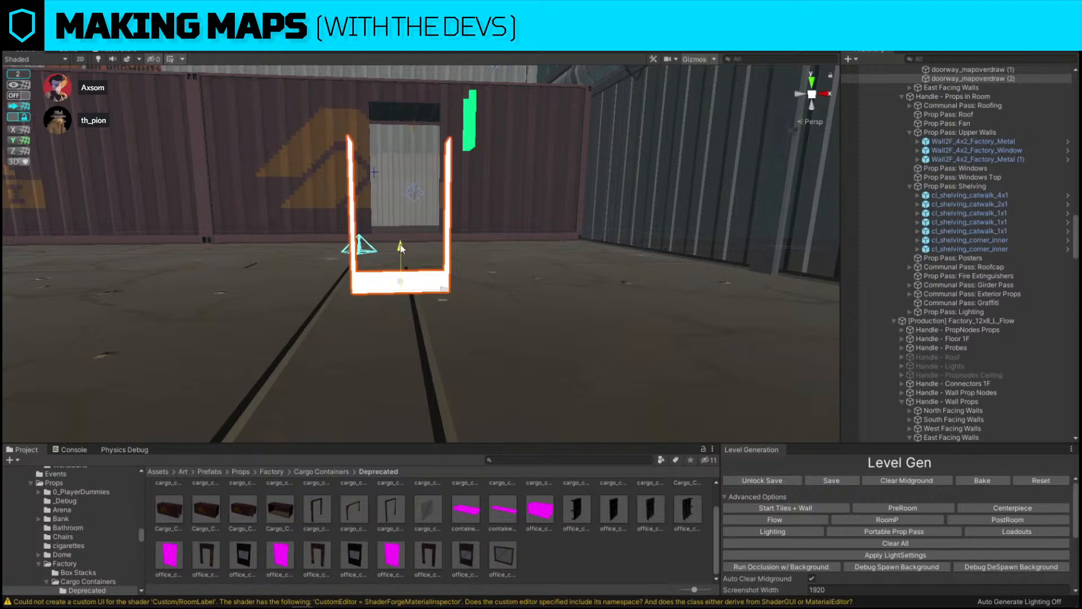
left_click_drag(400, 248, 401, 200)
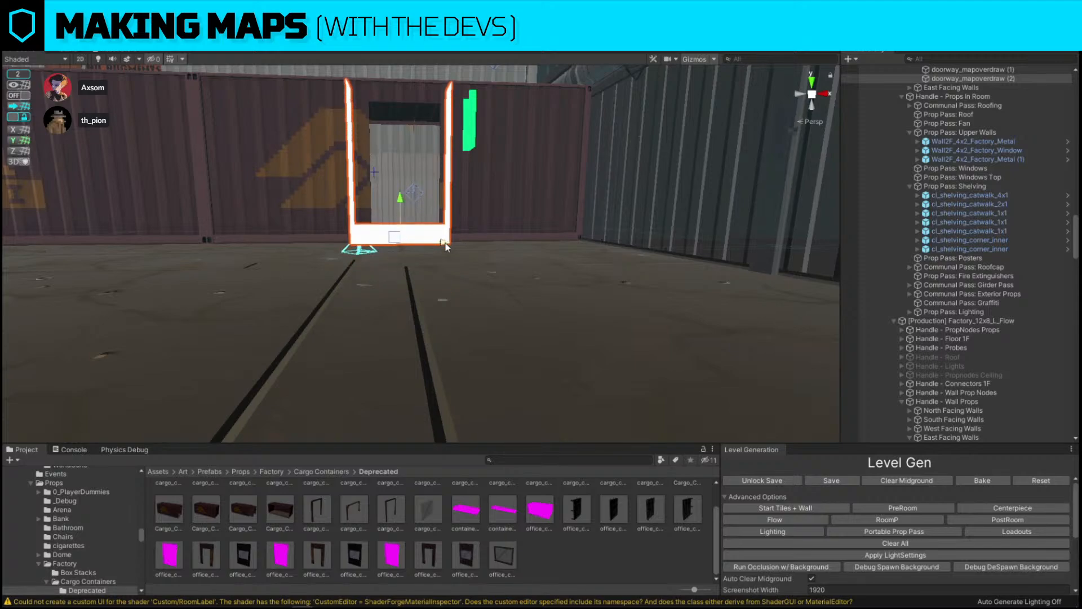
left_click_drag(445, 247, 454, 245)
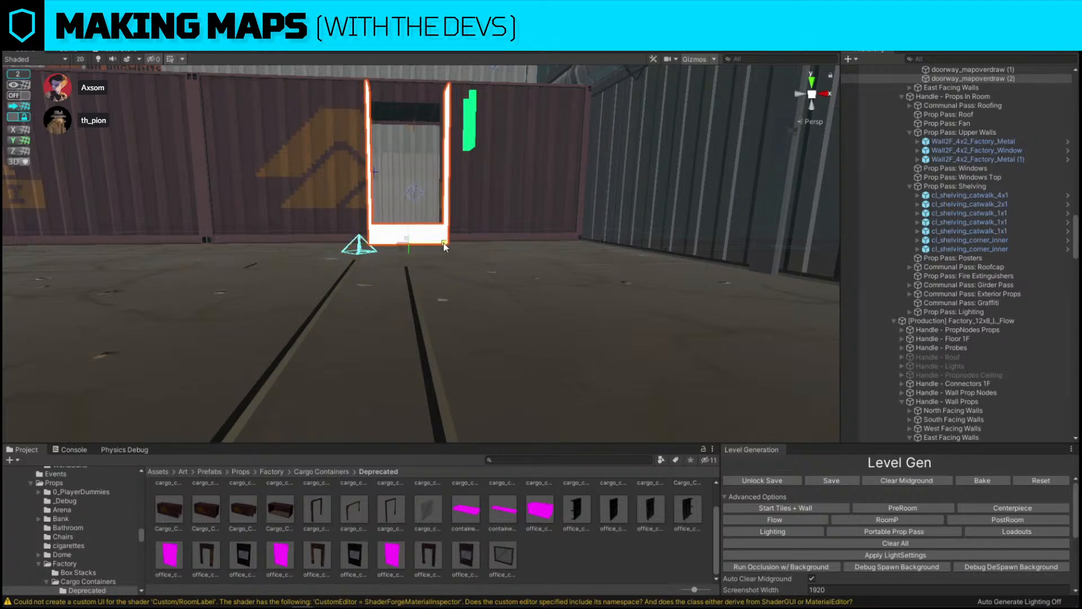
right_click_drag(445, 244, 430, 186)
key("w")
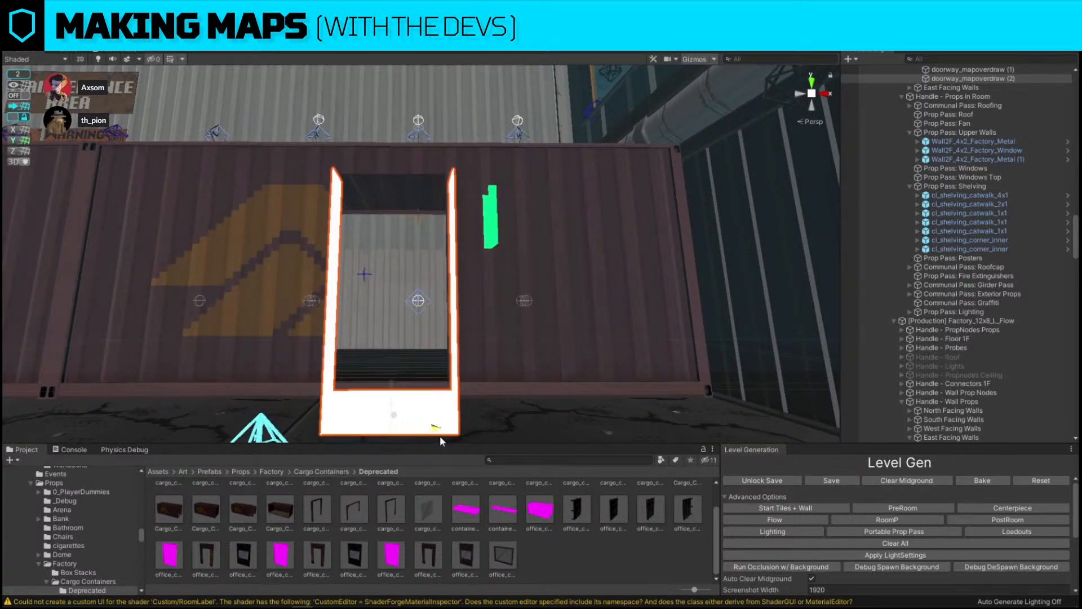
Try a duplicate of the cl_shelving_corner_inner prop on the floor near the container doorway, then delete it.
right_click_drag(435, 435, 685, 348)
key("s")
key("w")
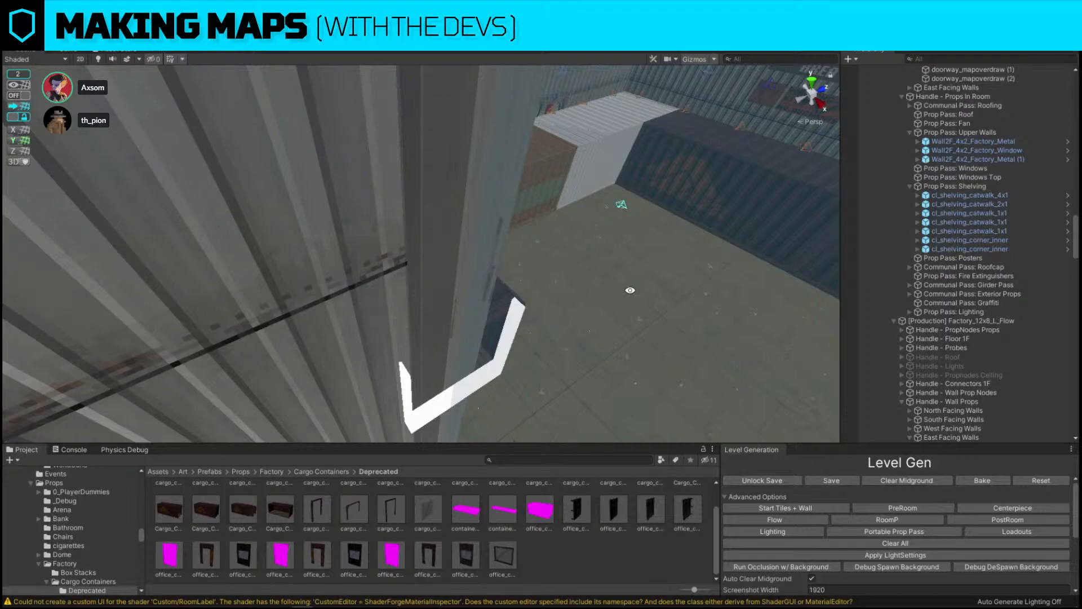
right_click_drag(562, 291, 499, 210)
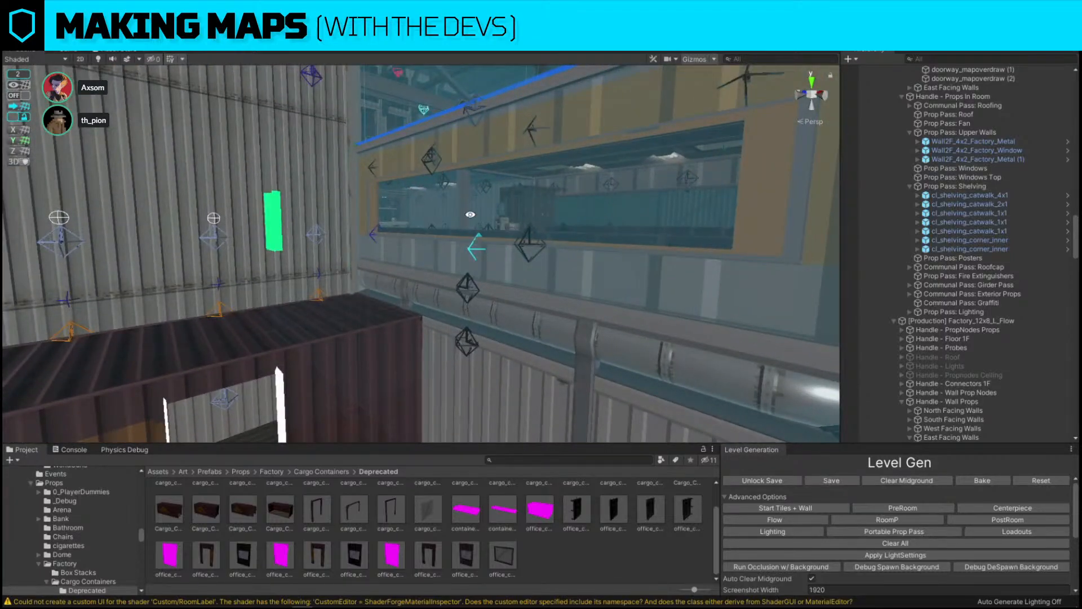
right_click_drag(400, 246, 507, 216)
right_click_drag(433, 204, 483, 251)
right_click_drag(566, 187, 260, 189)
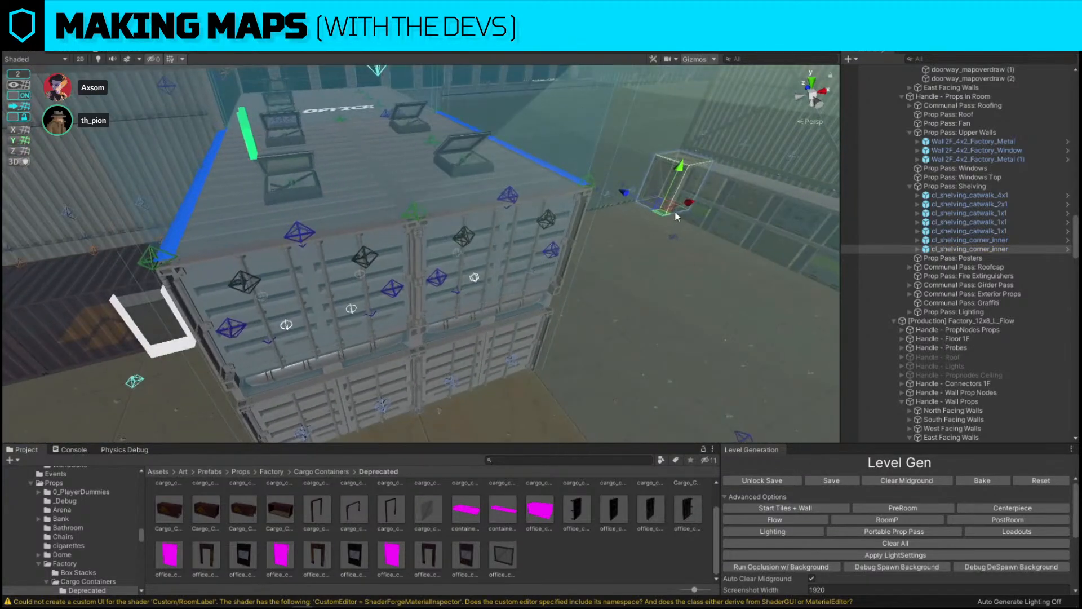
key("ctrl+d")
key("f")
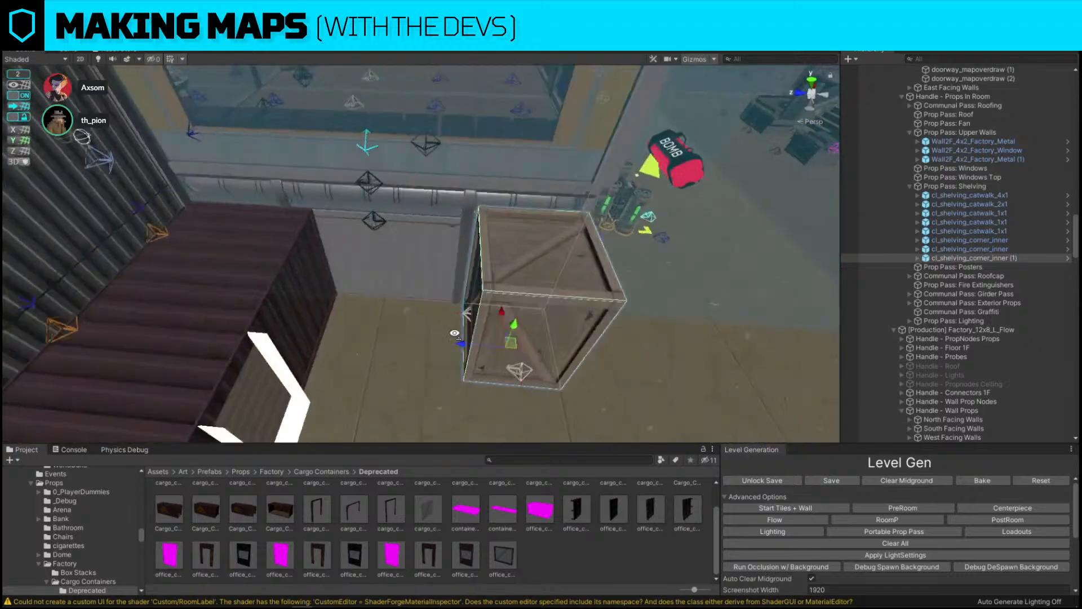
right_click_drag(323, 333, 570, 220)
key("Delete")
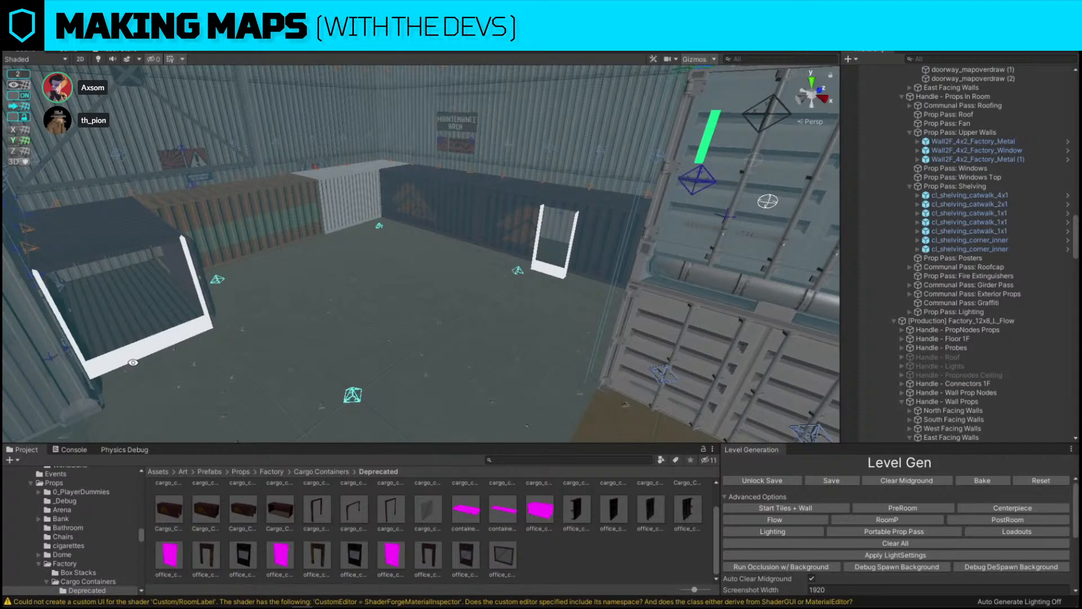
Expand the orange-and-green container's cargo_container_side_40_half_B and select its Hitbox (1).
right_click_drag(458, 402, 452, 213)
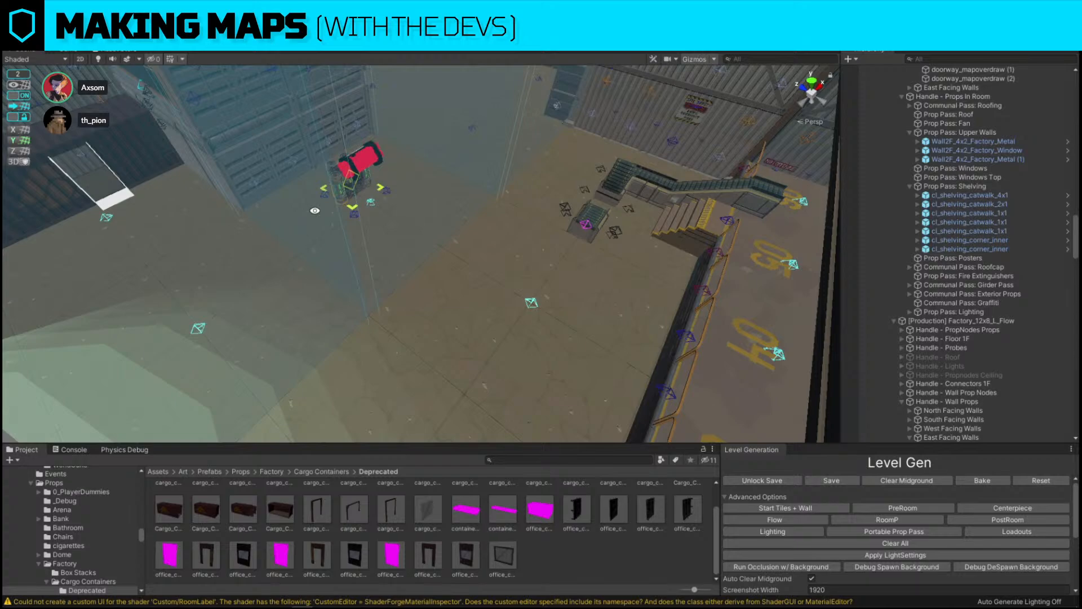
right_click_drag(452, 160, 354, 267)
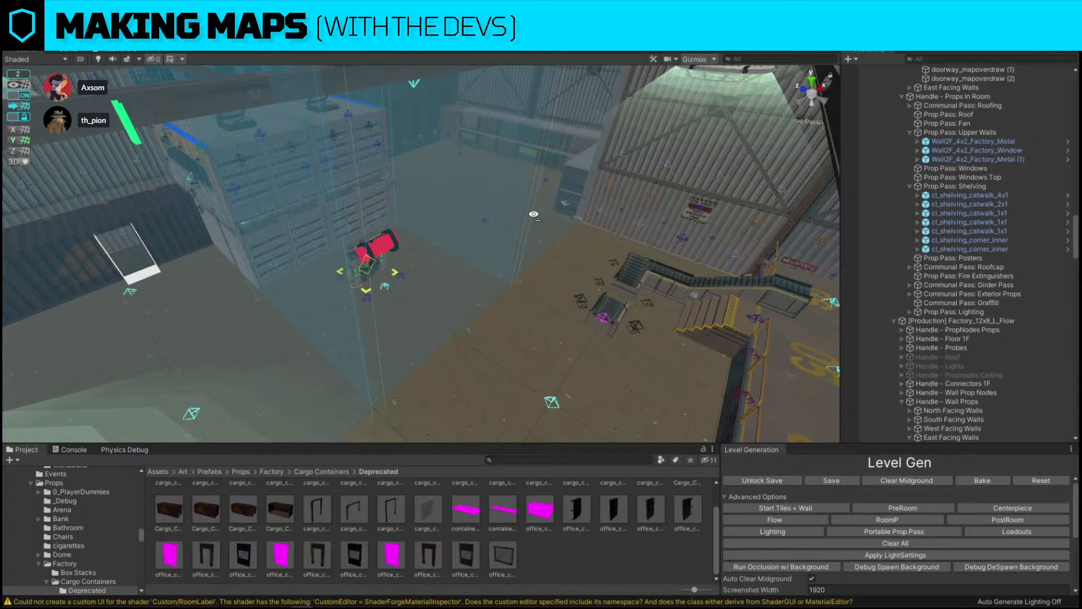
right_click_drag(533, 215, 313, 292)
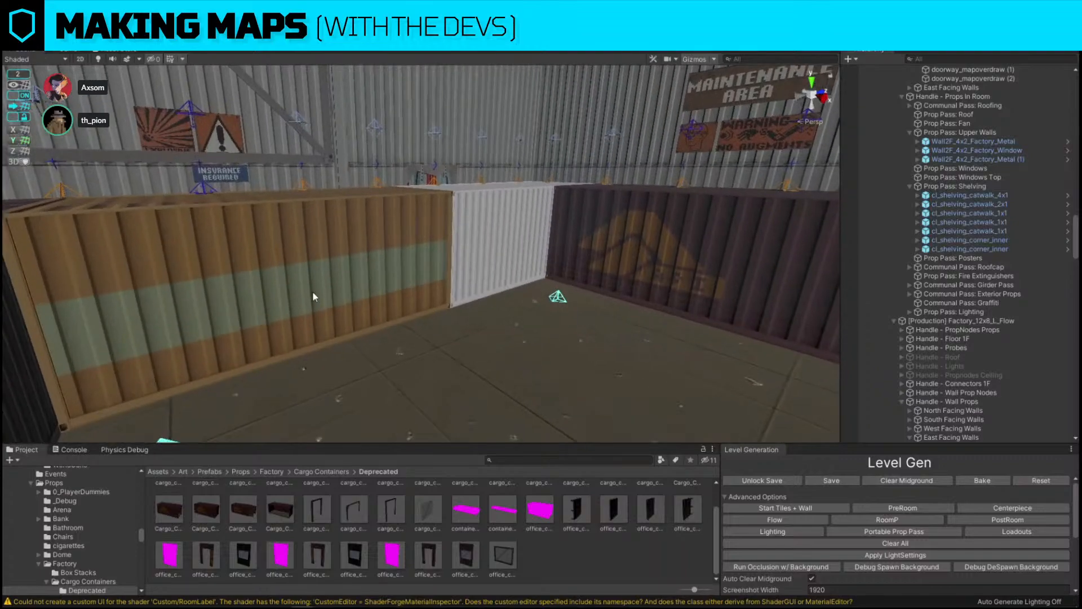
left_click(313, 292)
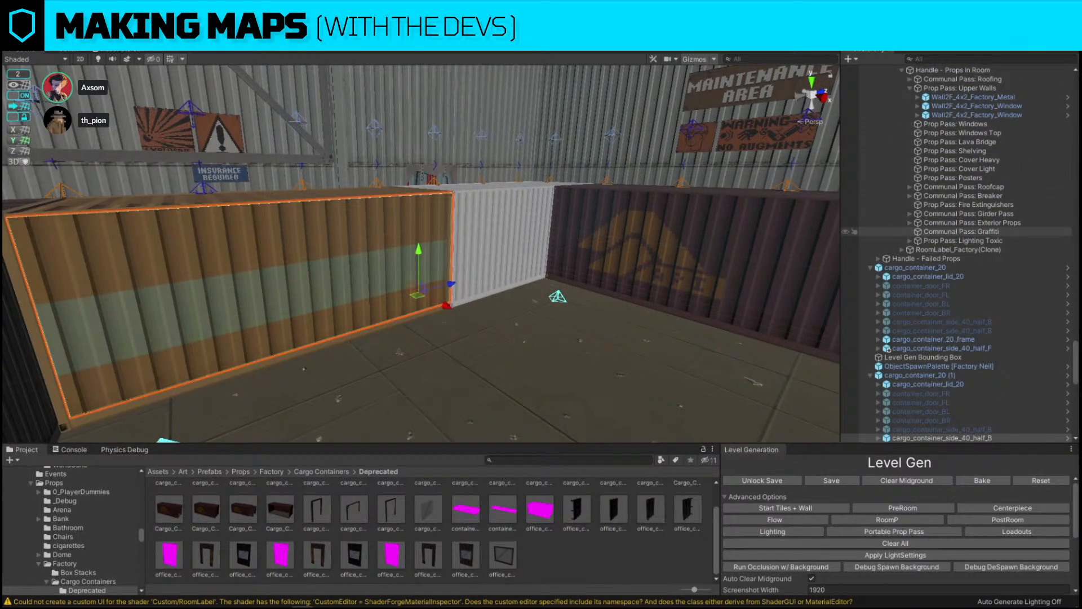
scroll(925, 431, "down", 2)
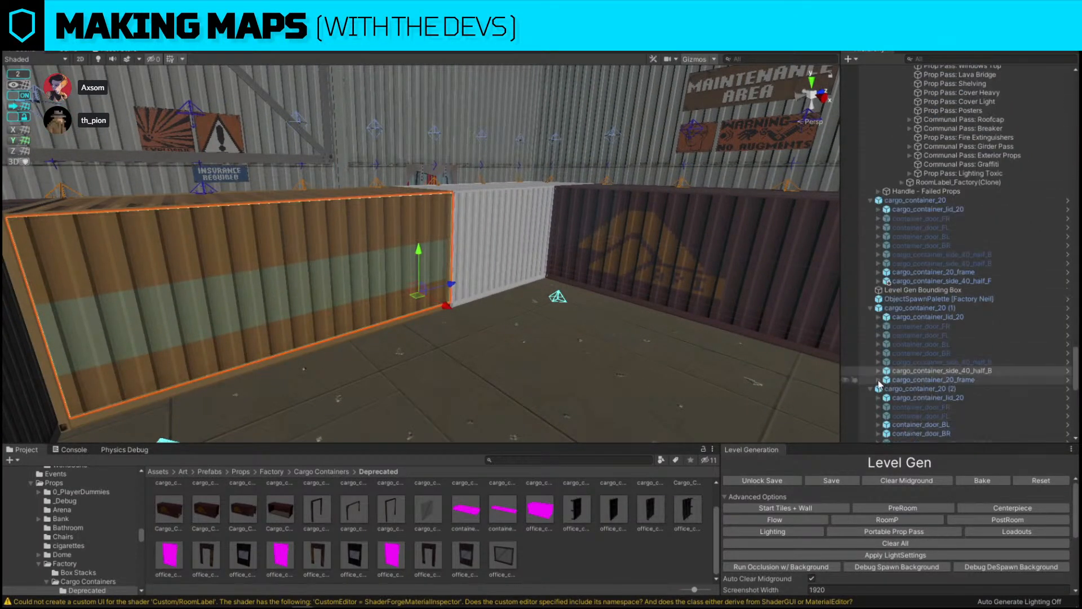
left_click(877, 370)
scroll(890, 375, "down", 1)
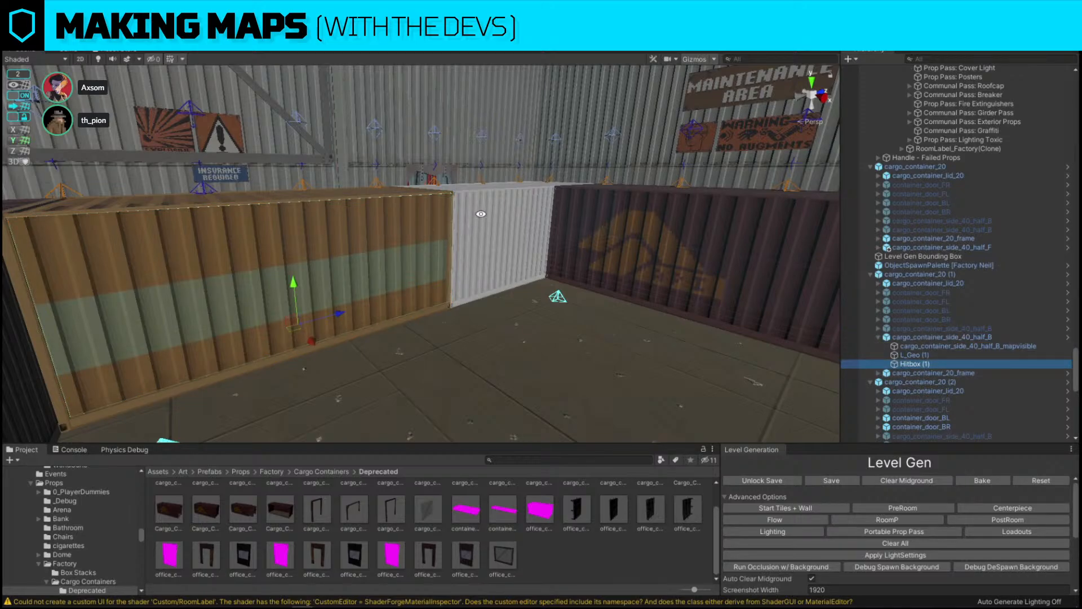
Try nudging cargo_container_20 (2) along its red axis, then undo the move.
right_click_drag(480, 214, 247, 283)
left_click(319, 161)
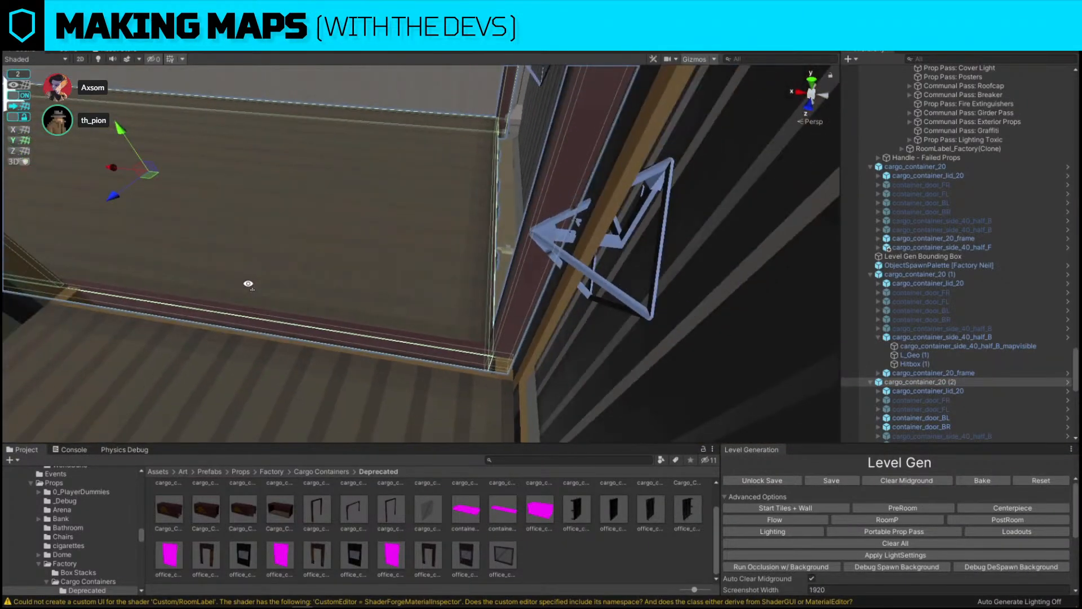
left_click_drag(114, 168, 124, 168)
key("ctrl+z")
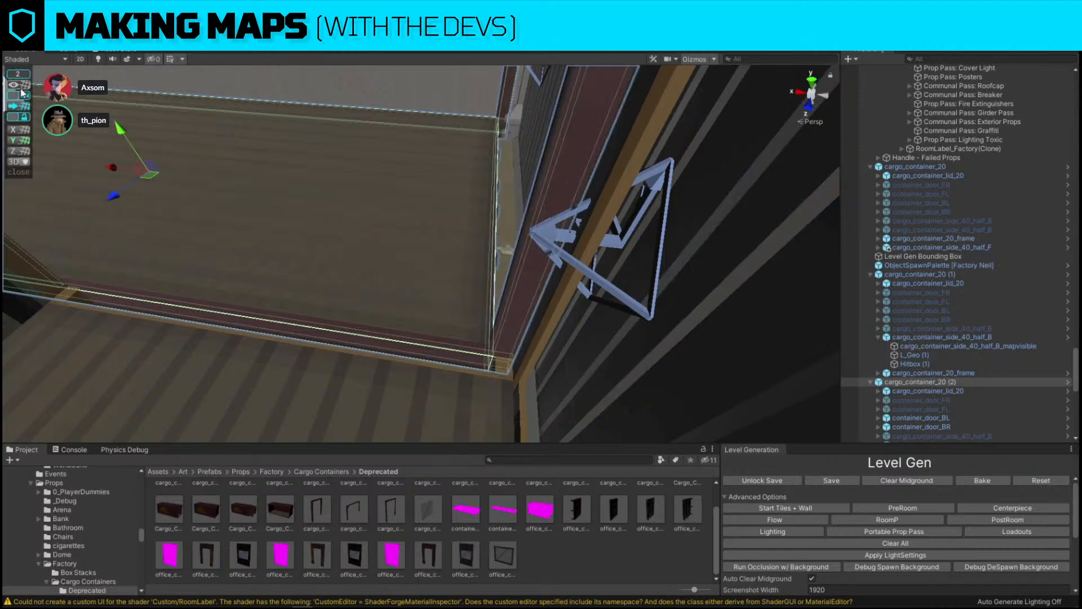
Turn off grid snapping and select the white frame doorway_mapoverdraw (1) at the container's open end.
left_click(21, 95)
right_click_drag(230, 211, 169, 147)
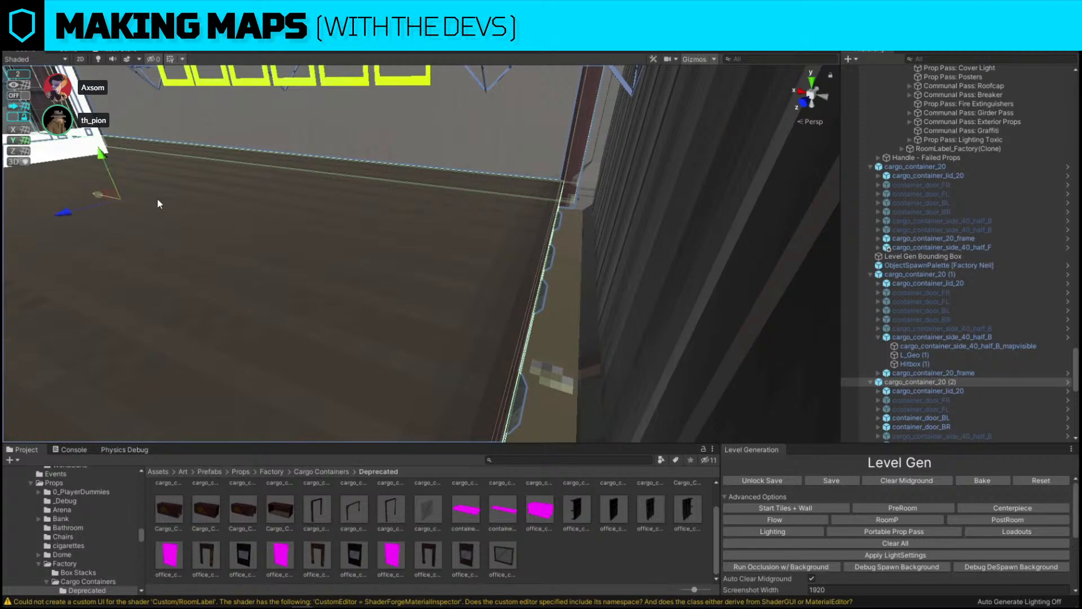
mouse_move(201, 210)
right_mouse_down()
mouse_move(216, 190)
mouse_move(239, 193)
mouse_move(193, 208)
right_mouse_up()
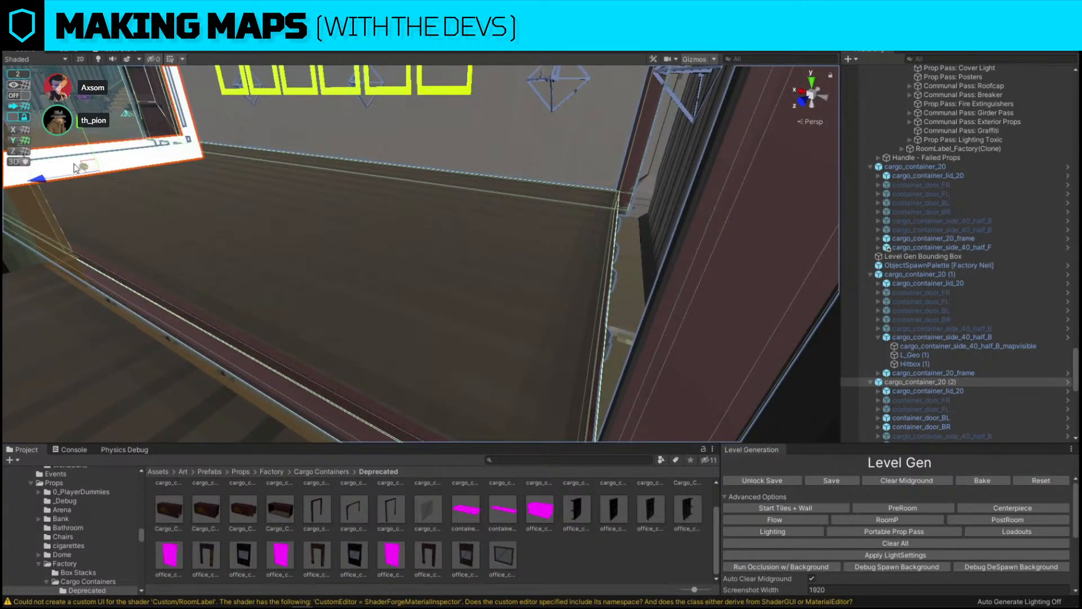
right_click_drag(76, 168, 310, 291)
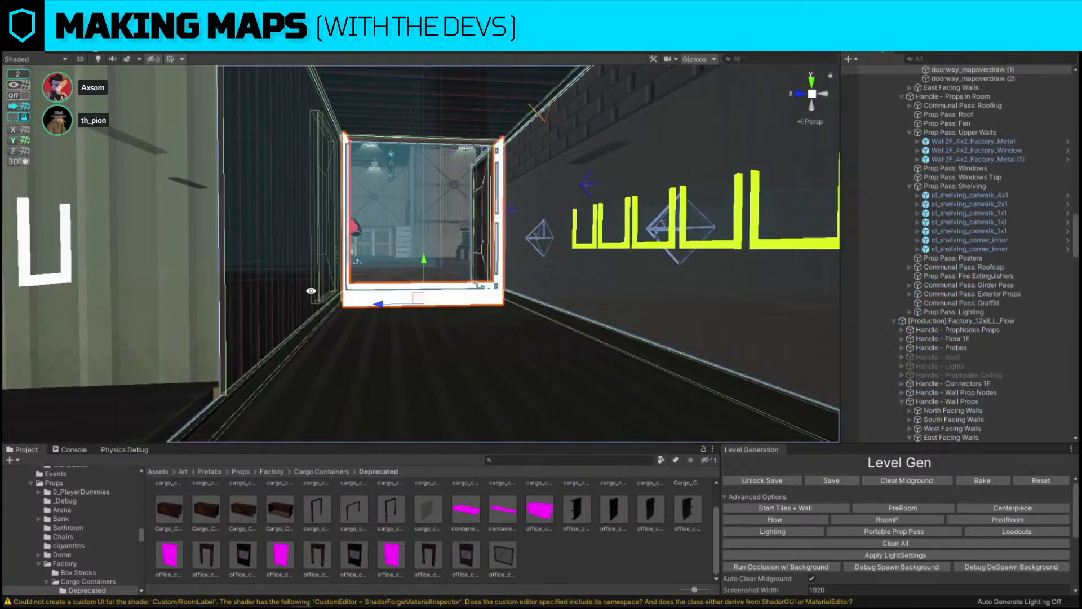
Select the dark container's side wall cargo_container_side_40_half_F and adjust its scale slightly beside the white frame.
left_click(236, 340)
right_click_drag(236, 340, 318, 364)
right_click_drag(704, 319, 724, 318)
left_click_drag(720, 265, 724, 268)
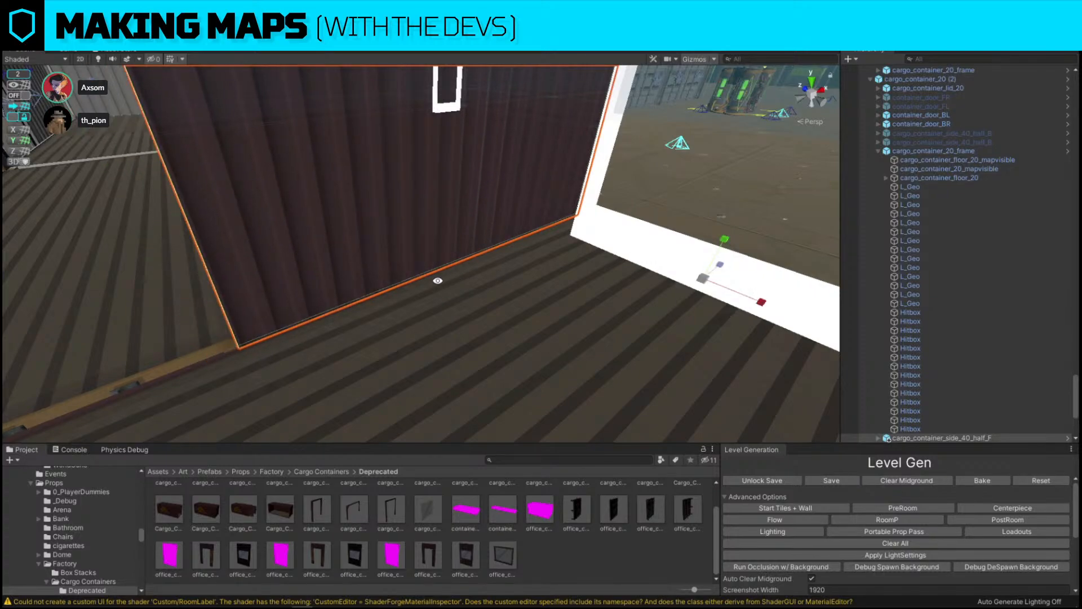
Examine the maintenance area's container row, its white doorway frames and the neighbouring stacked containers from several angles.
right_click_drag(437, 280, 542, 290)
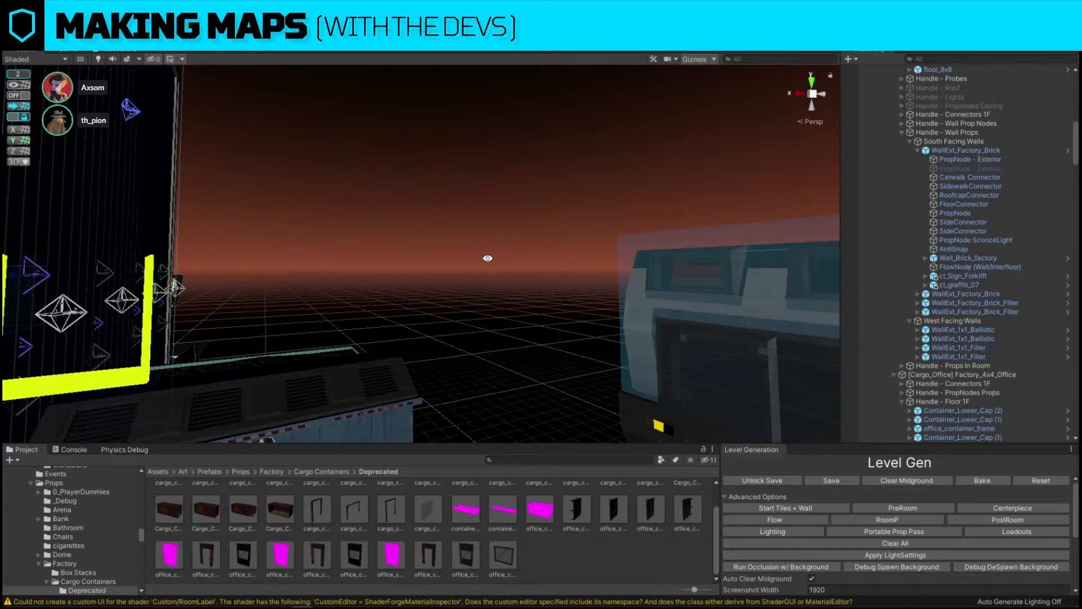
right_click_drag(489, 264, 508, 292)
key("w")
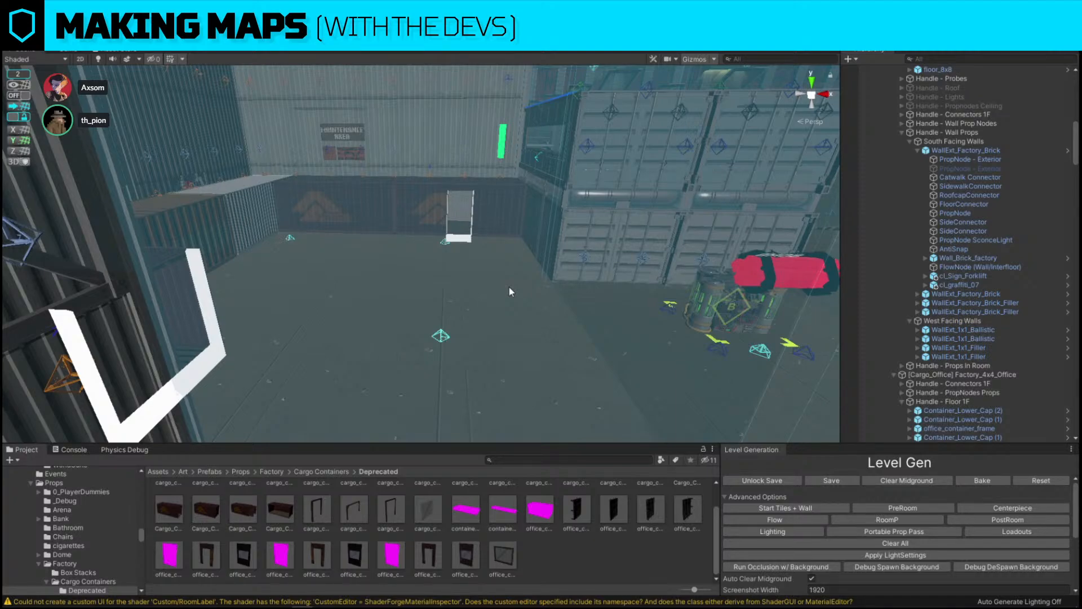
right_click_drag(508, 286, 360, 303)
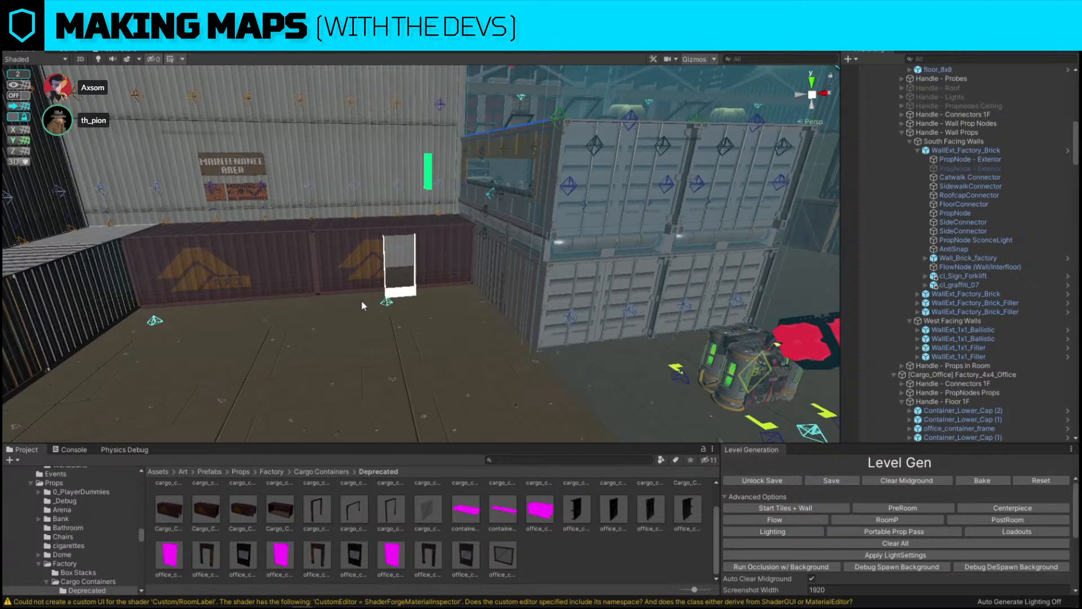
right_click_drag(364, 305, 335, 305)
right_click_drag(463, 266, 331, 270)
right_click_drag(449, 267, 578, 259)
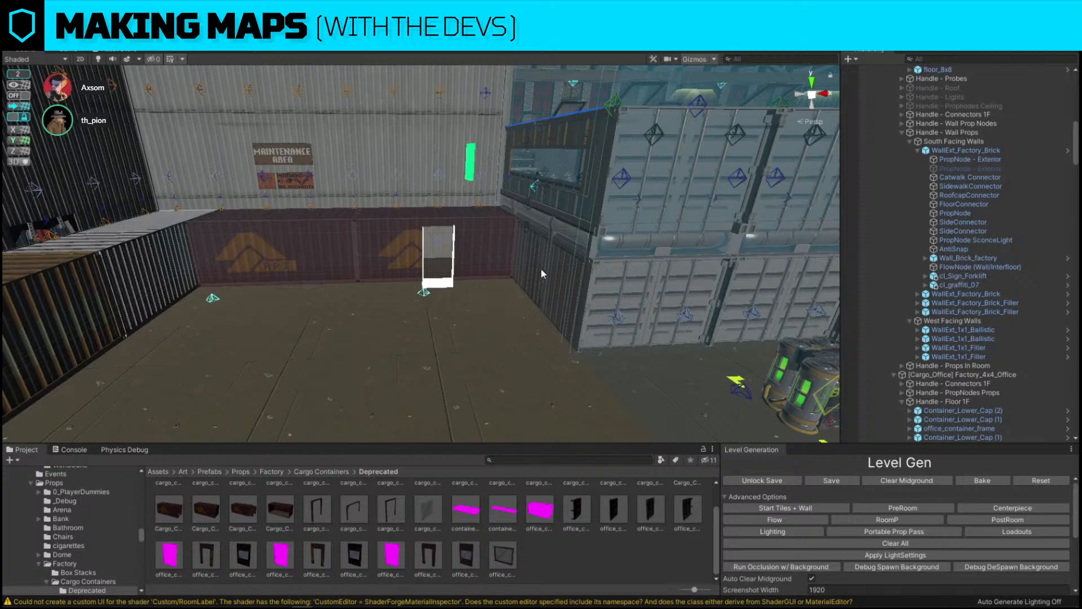
right_click_drag(507, 342, 360, 276)
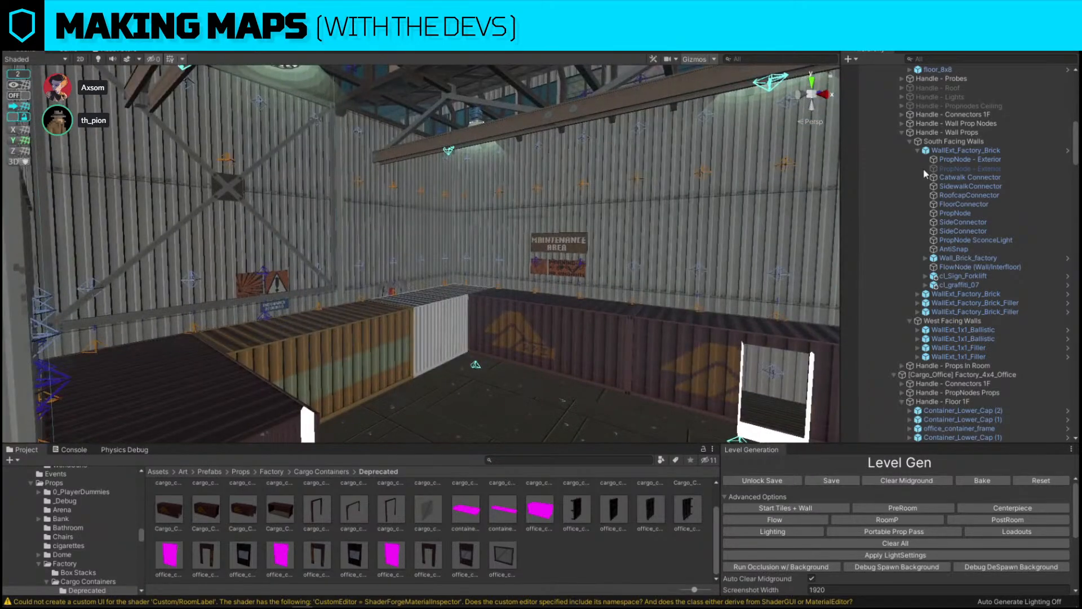
Bring the Inspector into the layout and show the Level Generator object's settings at a wider size.
left_click_drag(911, 49, 787, 168)
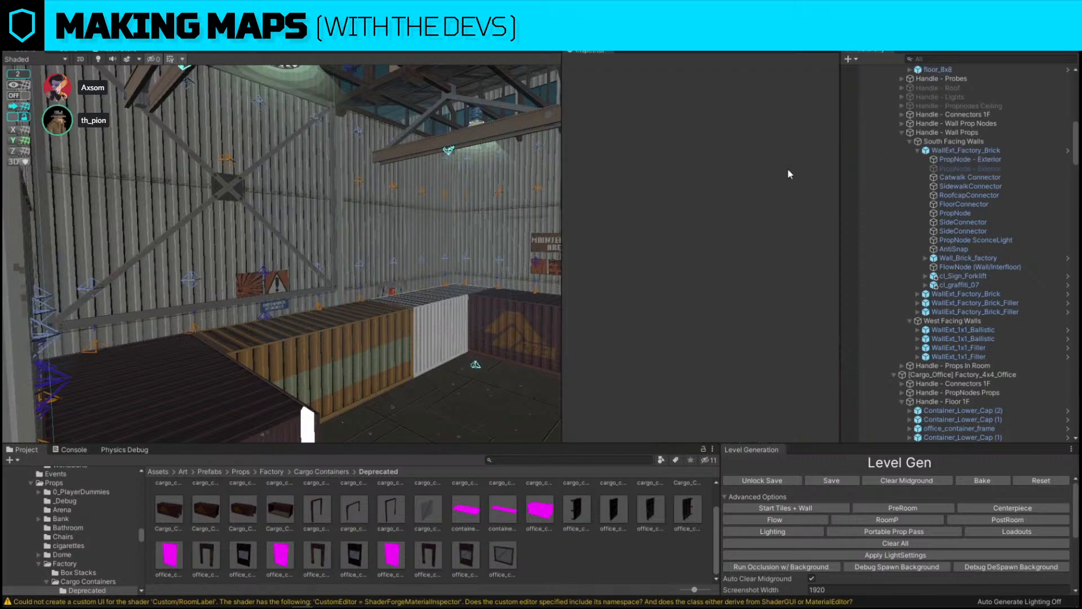
scroll(933, 79, "up", 10)
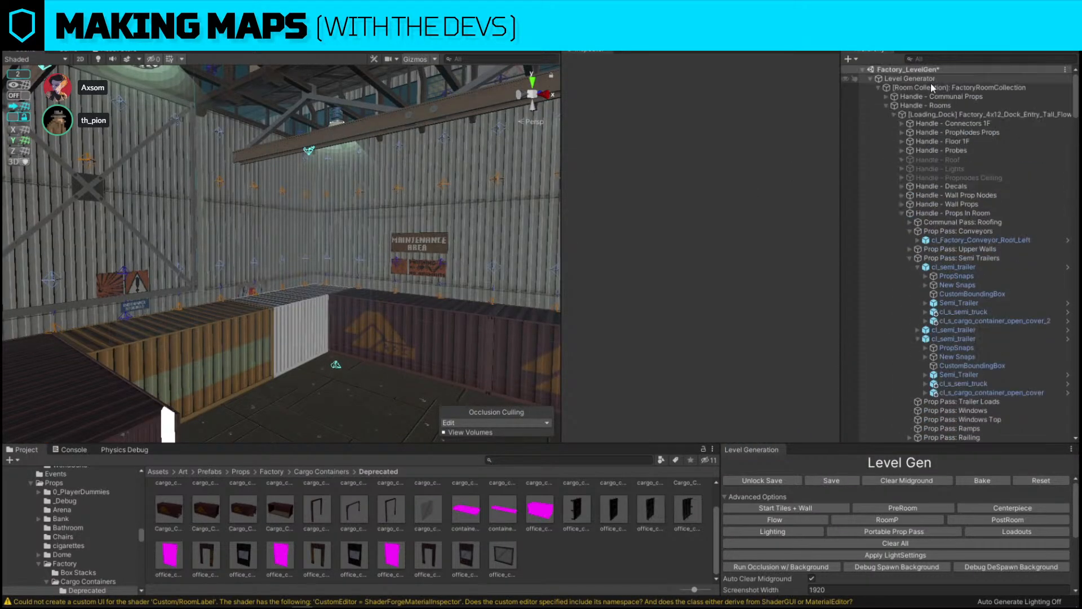
left_click(931, 87)
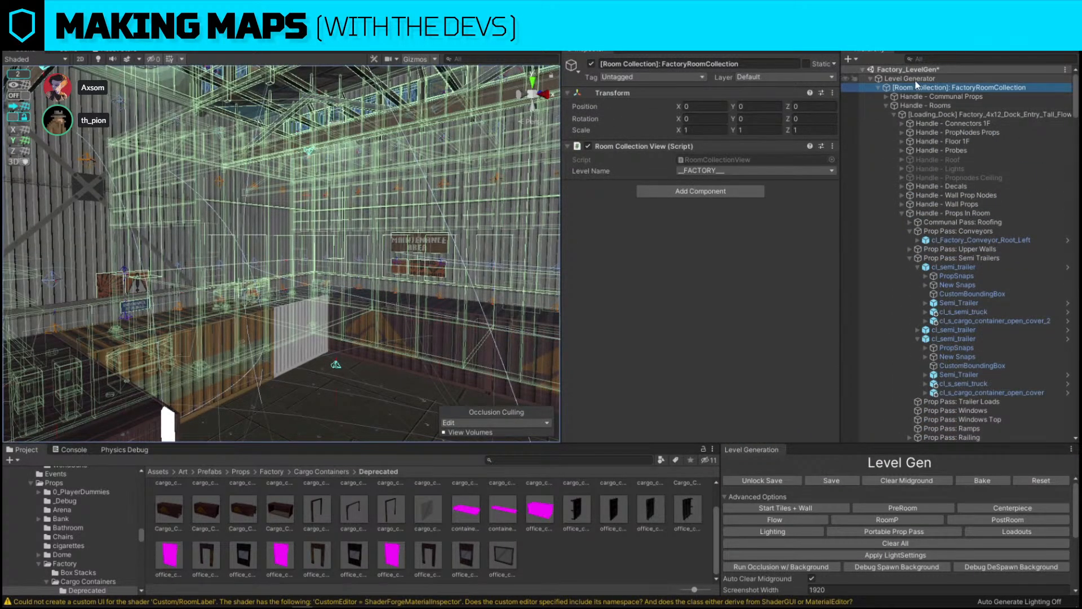
left_click(909, 78)
left_click_drag(561, 193, 308, 193)
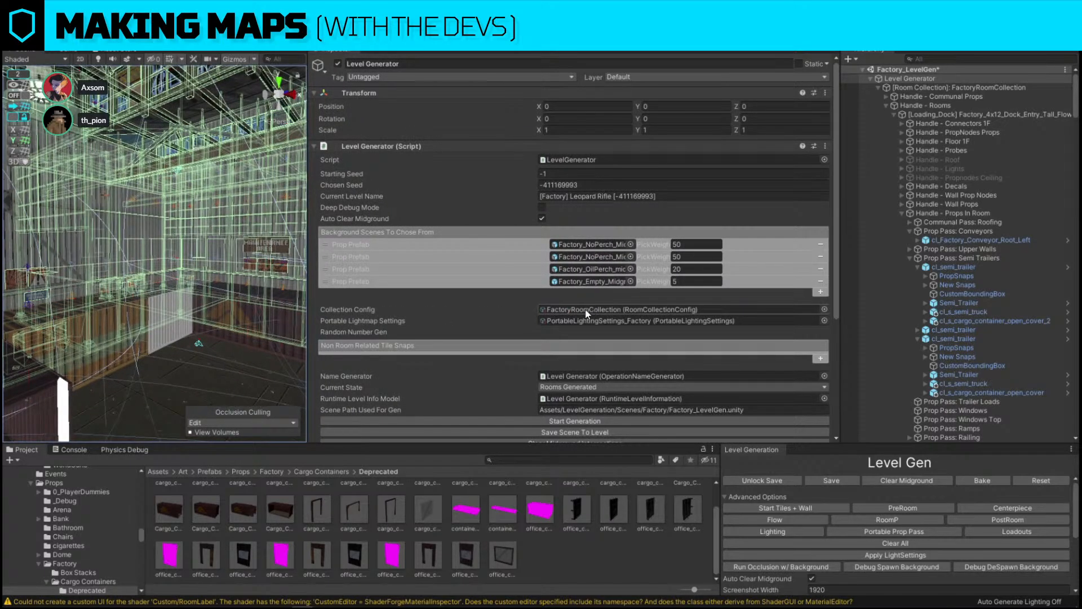
Open the FactoryRoomCollection config and review its Rooms To Spawn, collapsing the Dock and Main Floor entries.
double_click(590, 309)
left_click(960, 79)
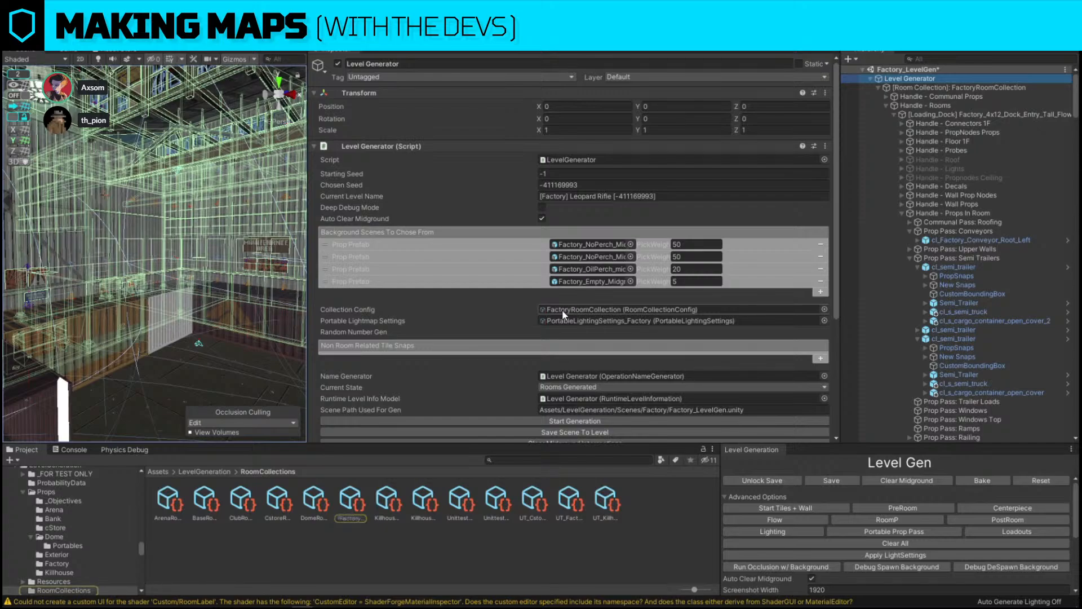
double_click(586, 310)
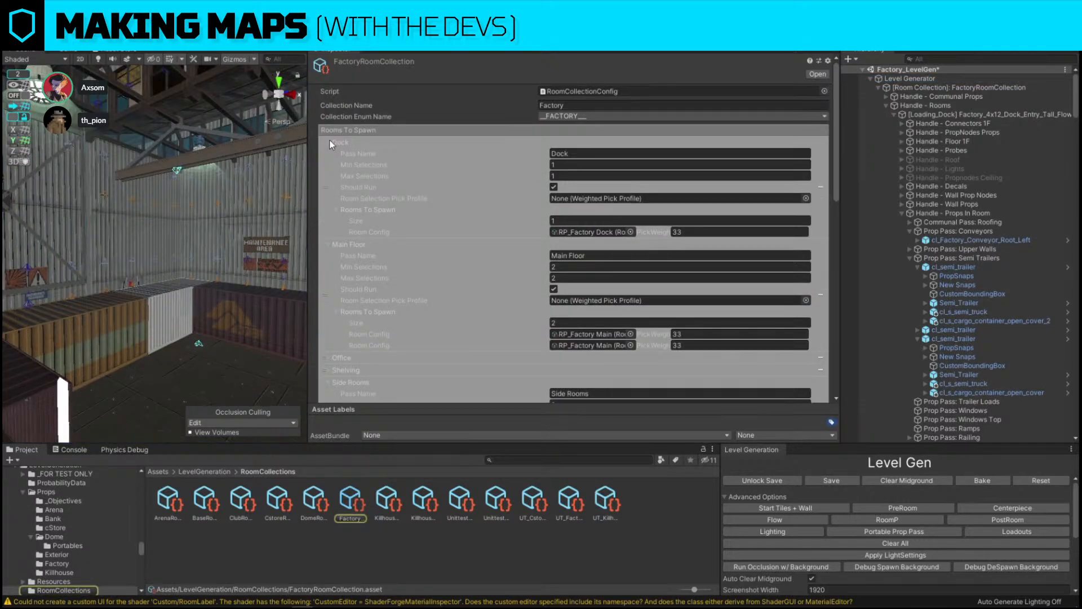
left_click(329, 143)
left_click(327, 155)
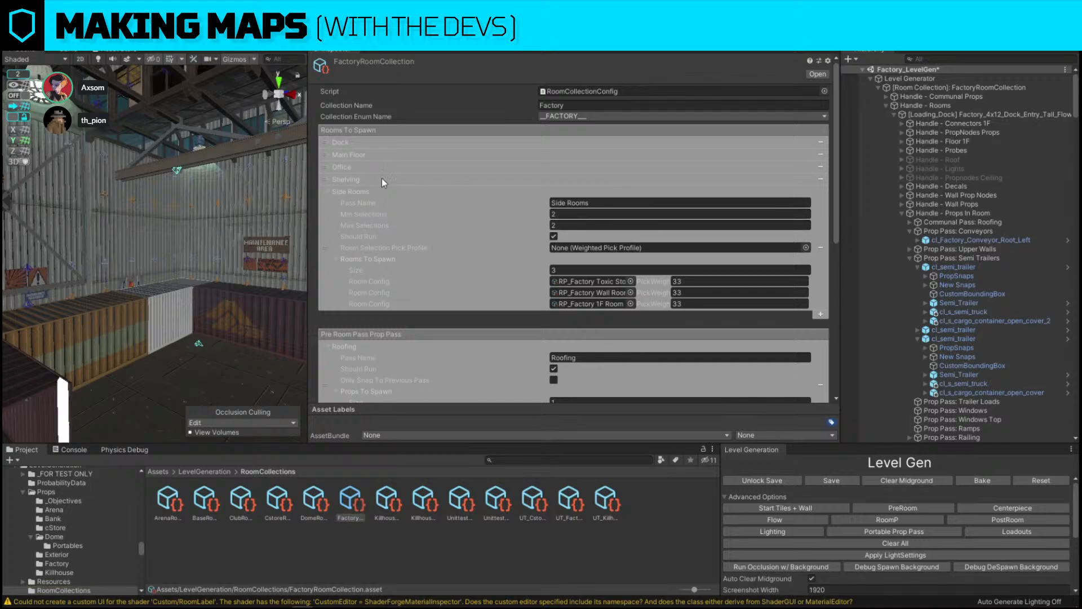
left_click(338, 142)
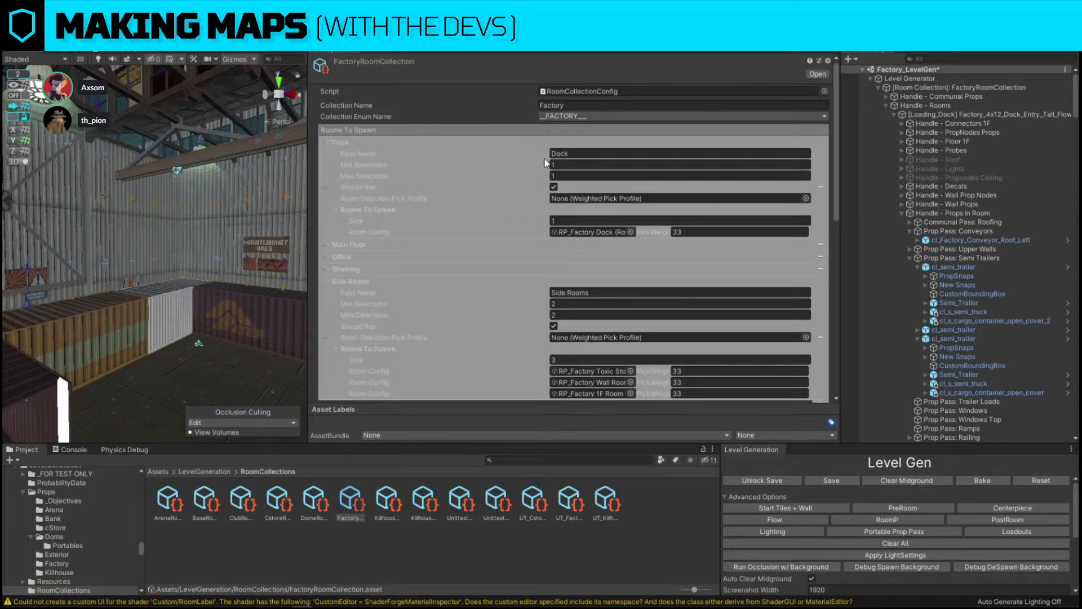
left_click(328, 142)
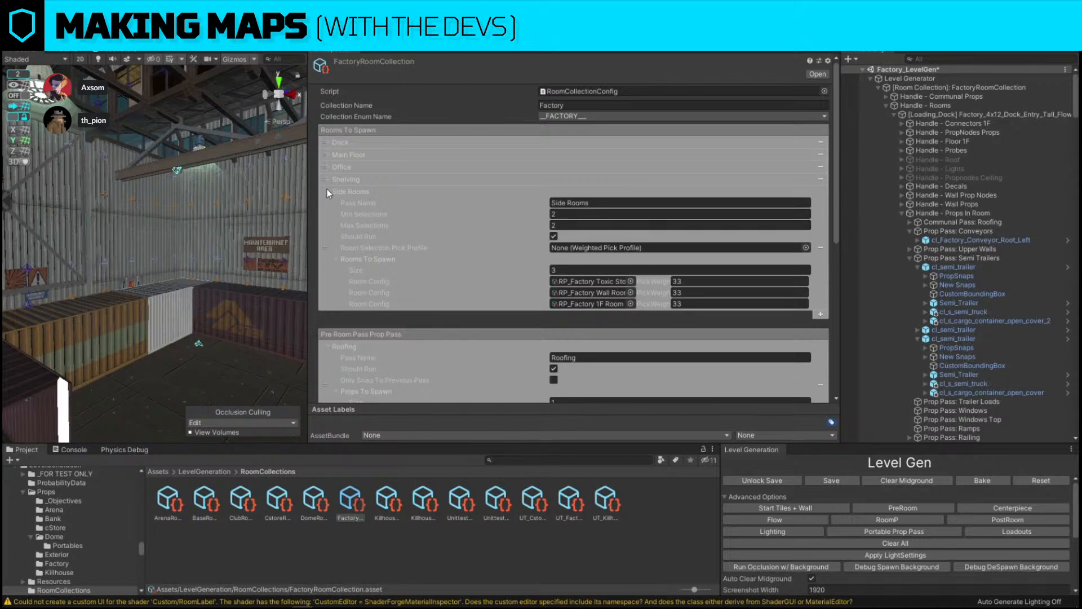
Open the RP_Factory Toxic Storage room configuration from Side Rooms and review its wall passes and additional prop passes.
left_click(600, 283)
left_click(600, 282)
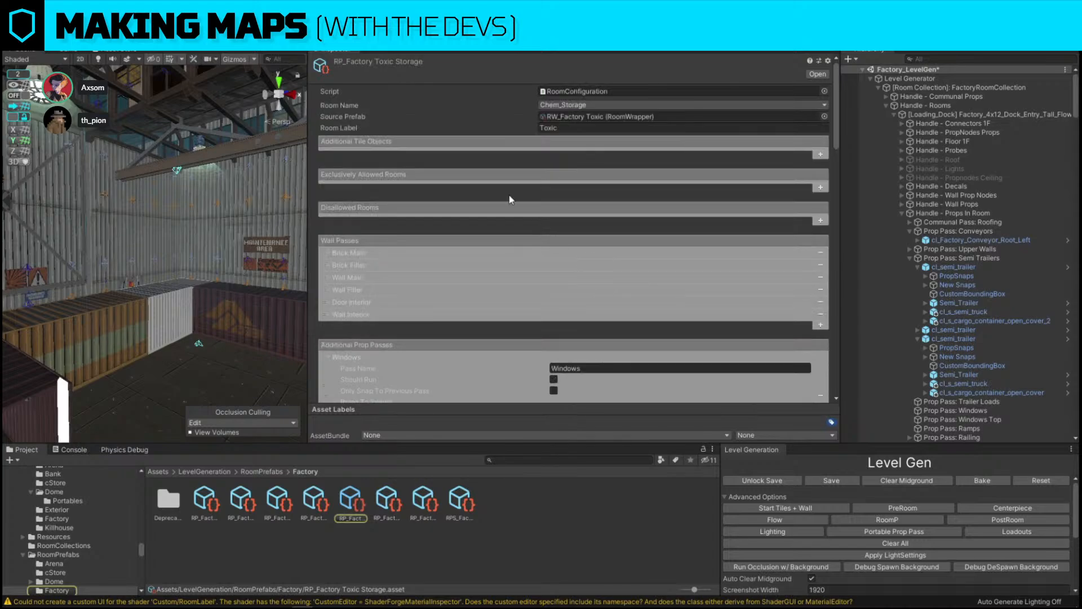
scroll(509, 195, "down", 10)
scroll(436, 189, "up", 10)
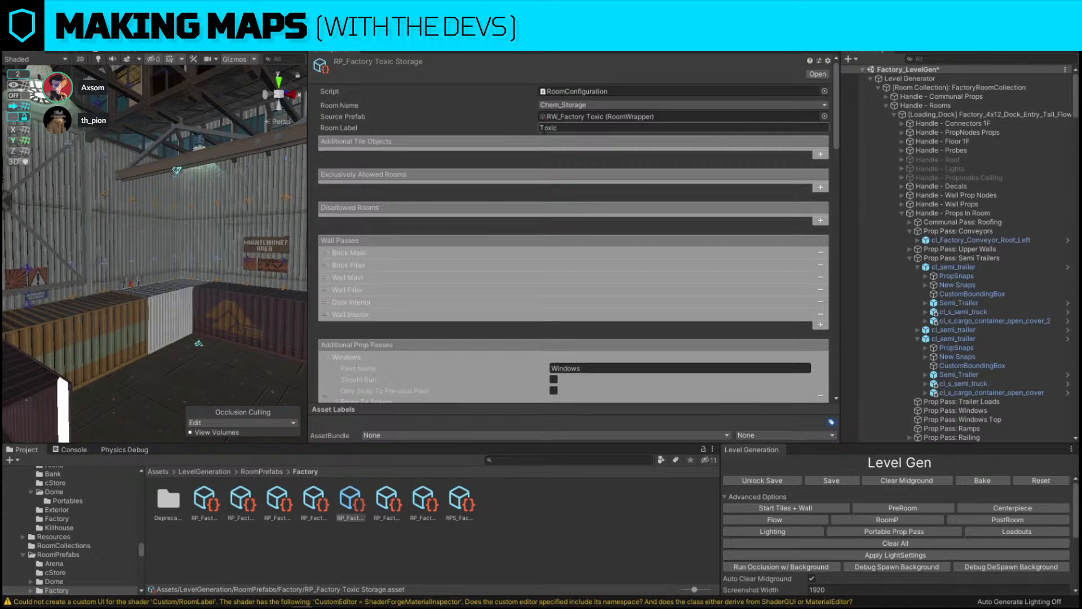
scroll(387, 147, "down", 3)
scroll(429, 237, "down", 10)
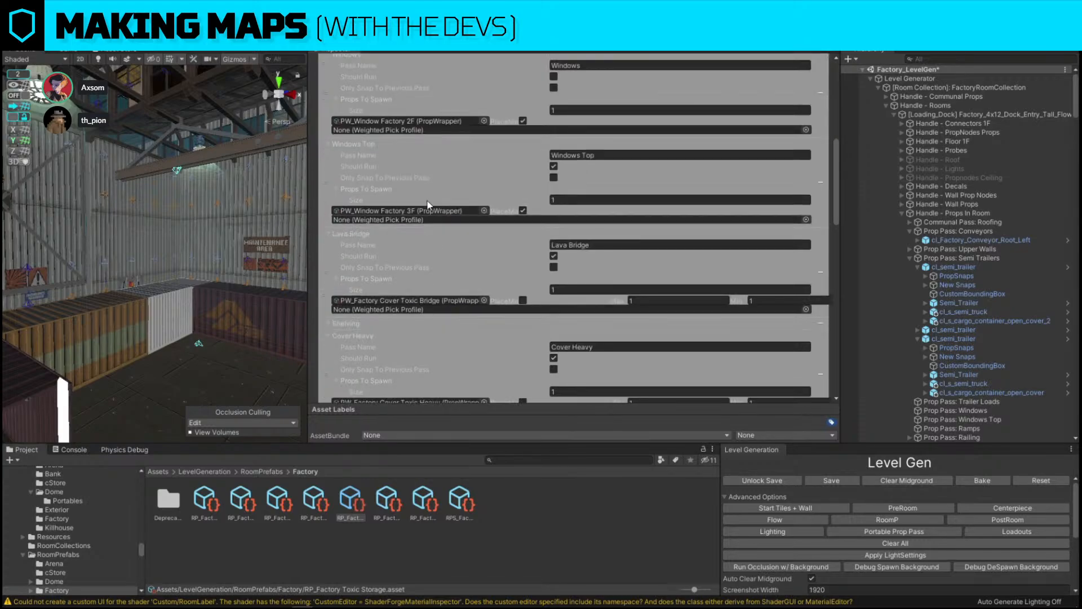
scroll(445, 293, "up", 15)
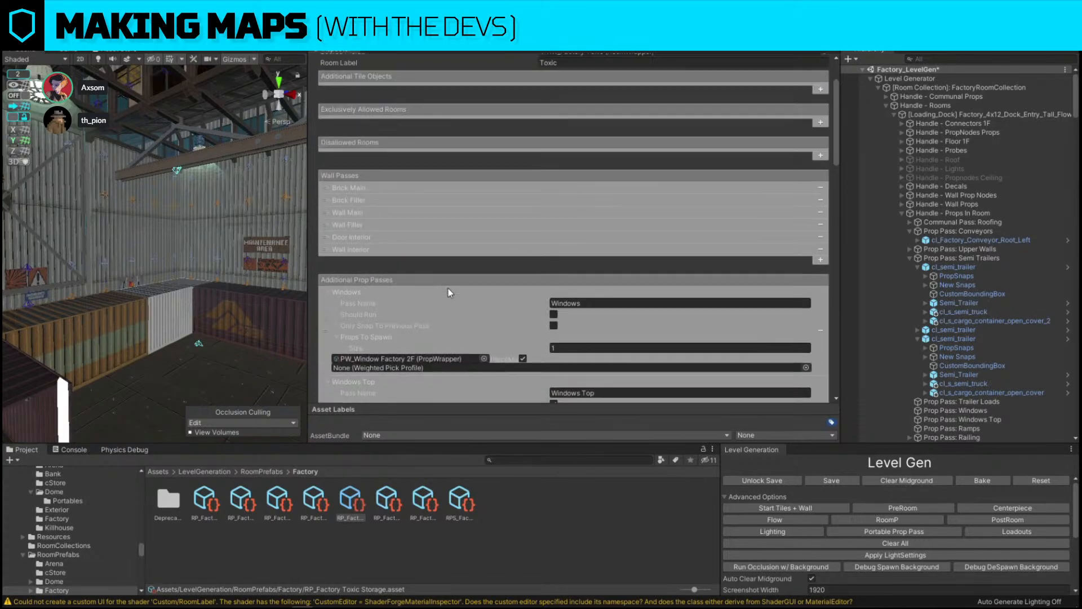
Move the Inspector out of the layout, enlarge the scene view, and select the dark cargo container beside the doorway frame.
left_click_drag(339, 51, 1081, 56)
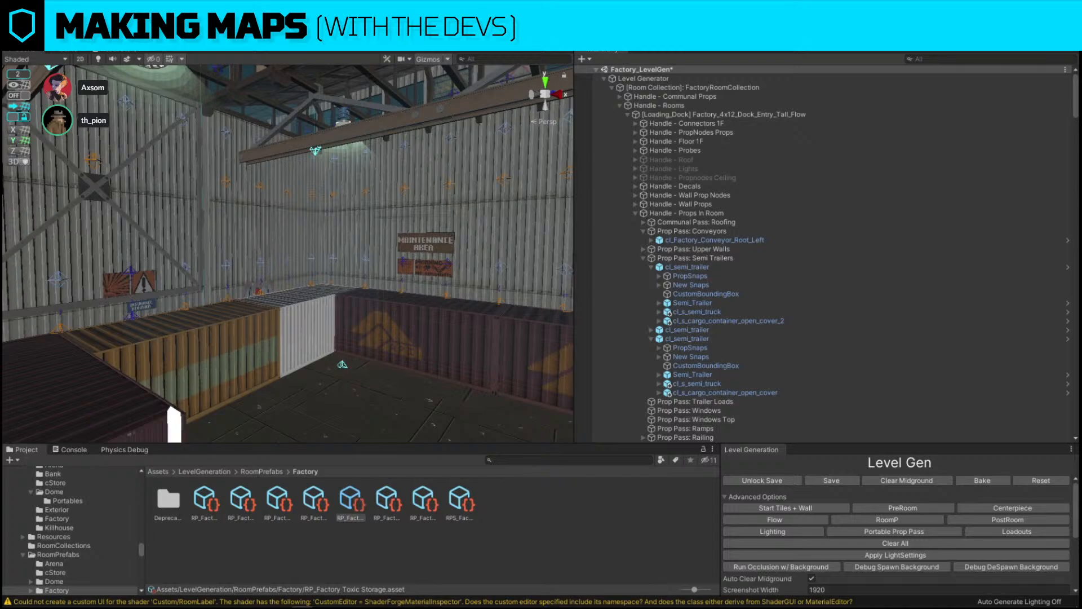
right_click_drag(229, 209, 411, 231)
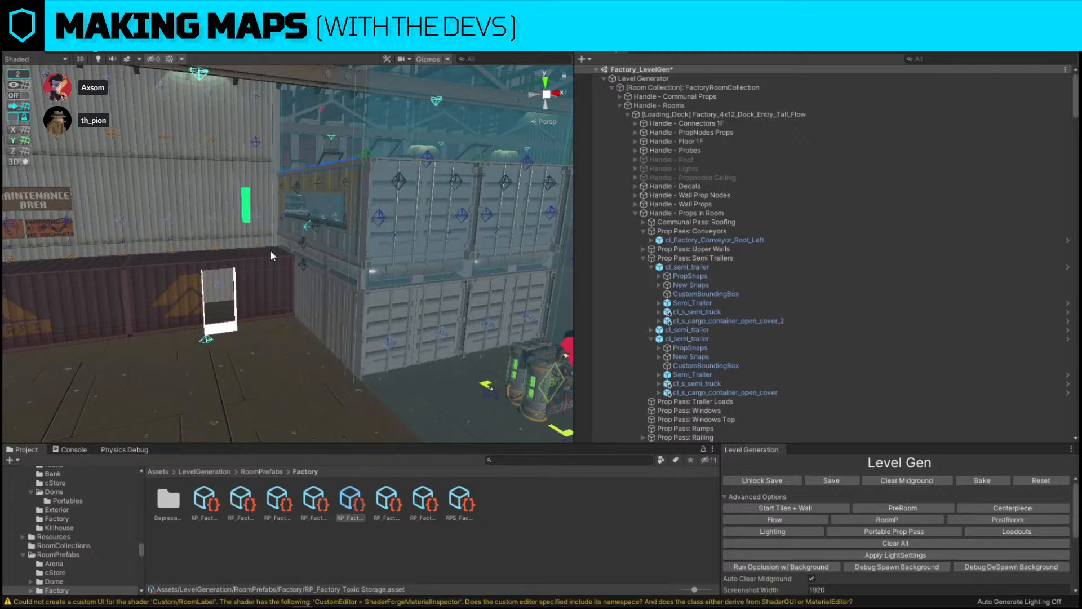
right_click_drag(270, 254, 435, 252)
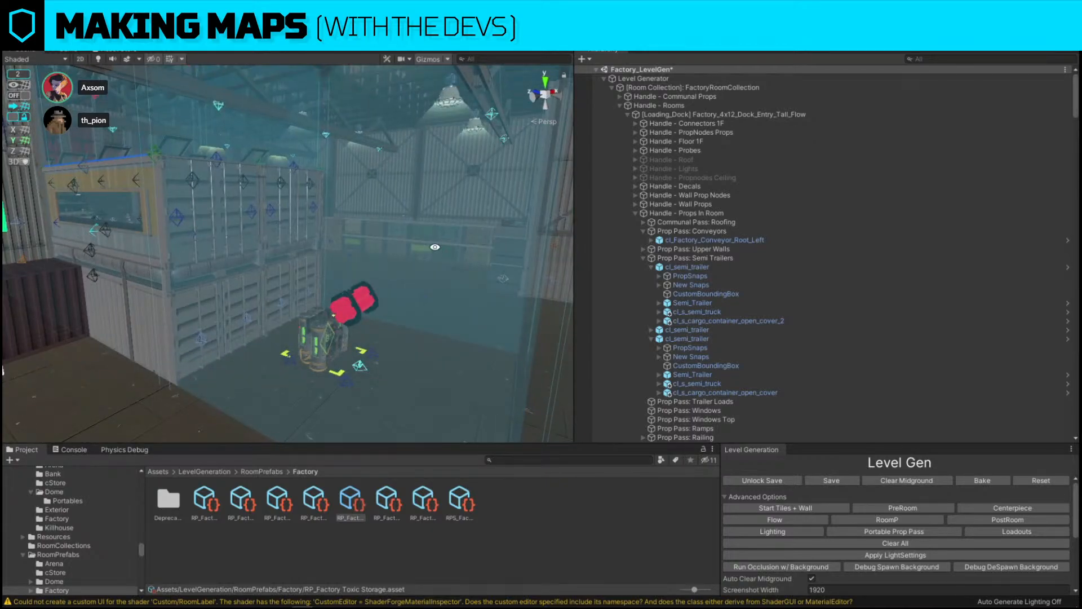
left_click_drag(575, 203, 720, 203)
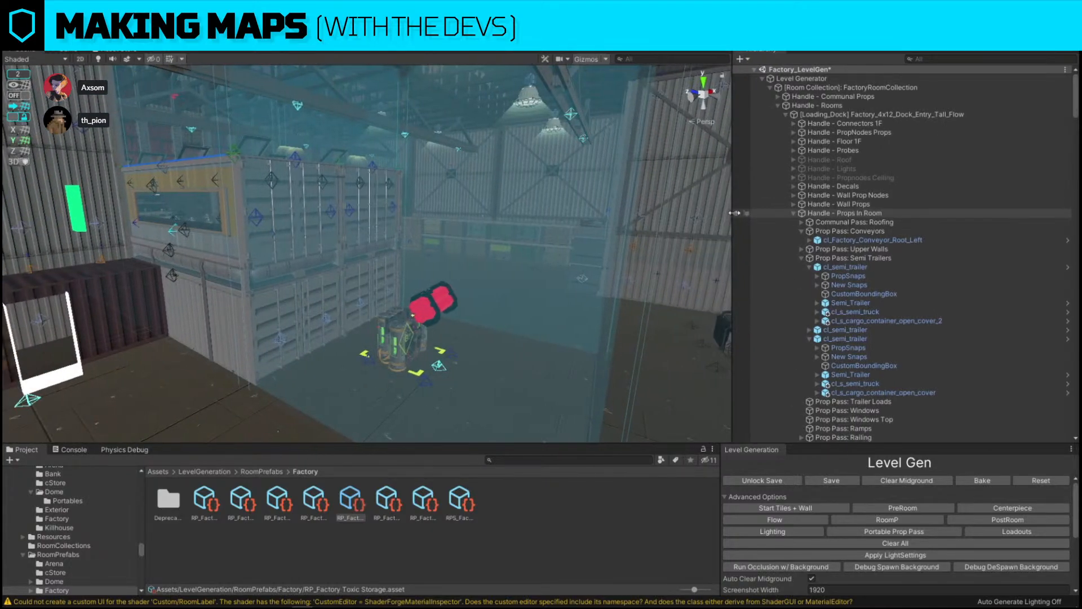
right_click_drag(360, 237, 513, 282)
left_click(391, 227)
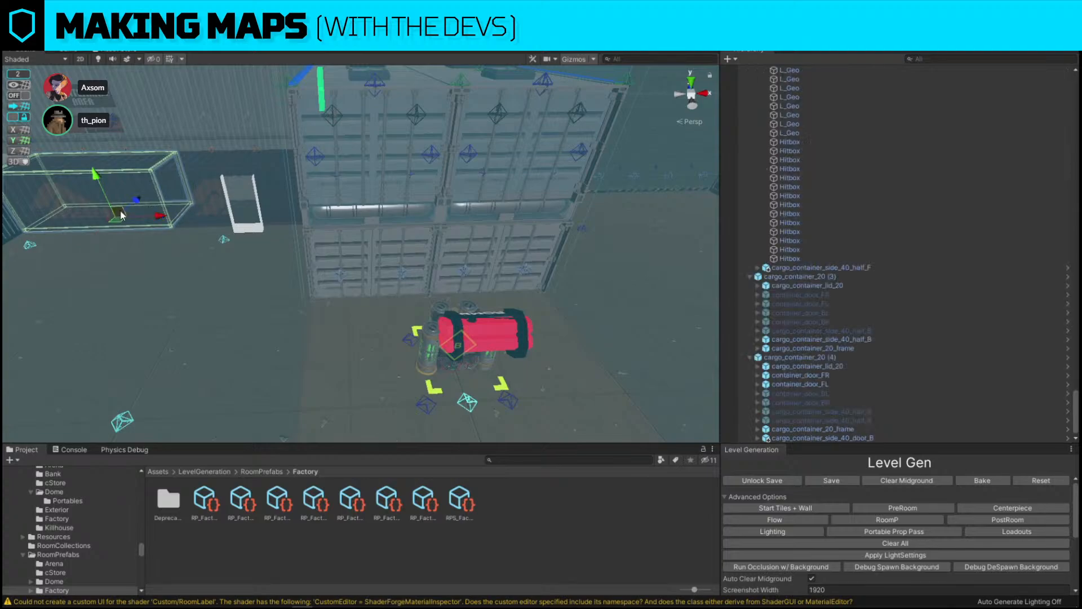
Move the dark cargo container beside the bomb and collapse the other cargo containers in the hierarchy, leaving cargo_container_20 (5) expanded.
left_click_drag(119, 226, 489, 258)
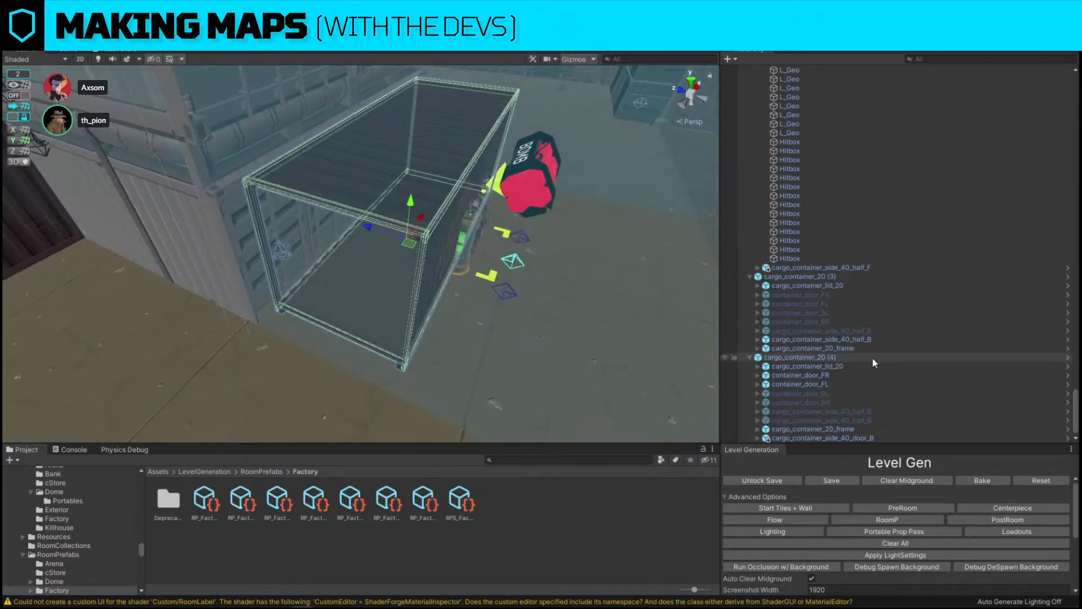
scroll(872, 356, "down", 1)
scroll(871, 355, "up", 6)
scroll(872, 352, "down", 6)
left_click(749, 438)
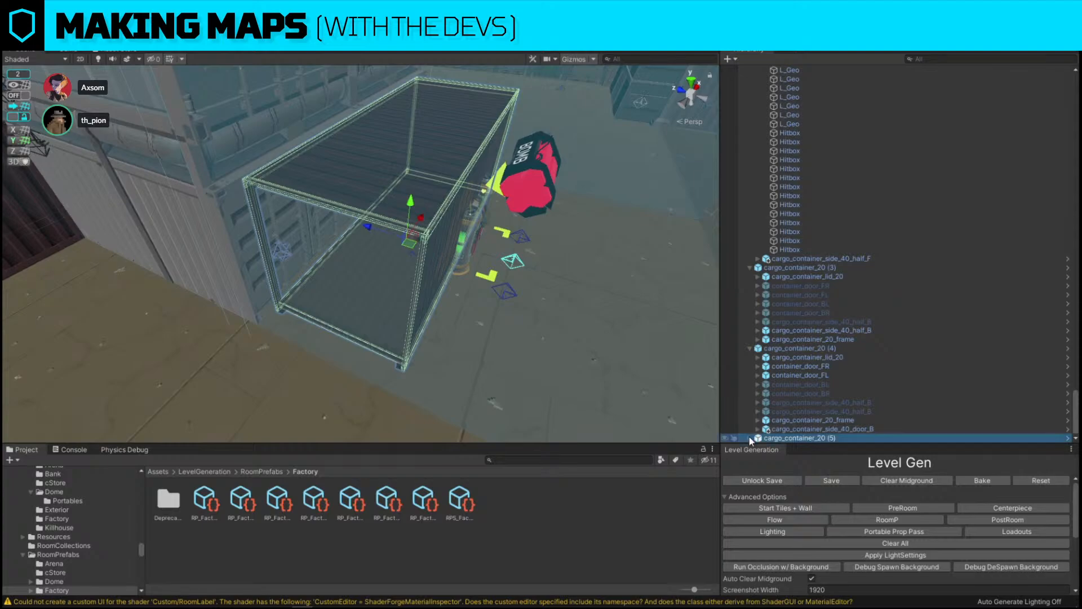
left_click(749, 348)
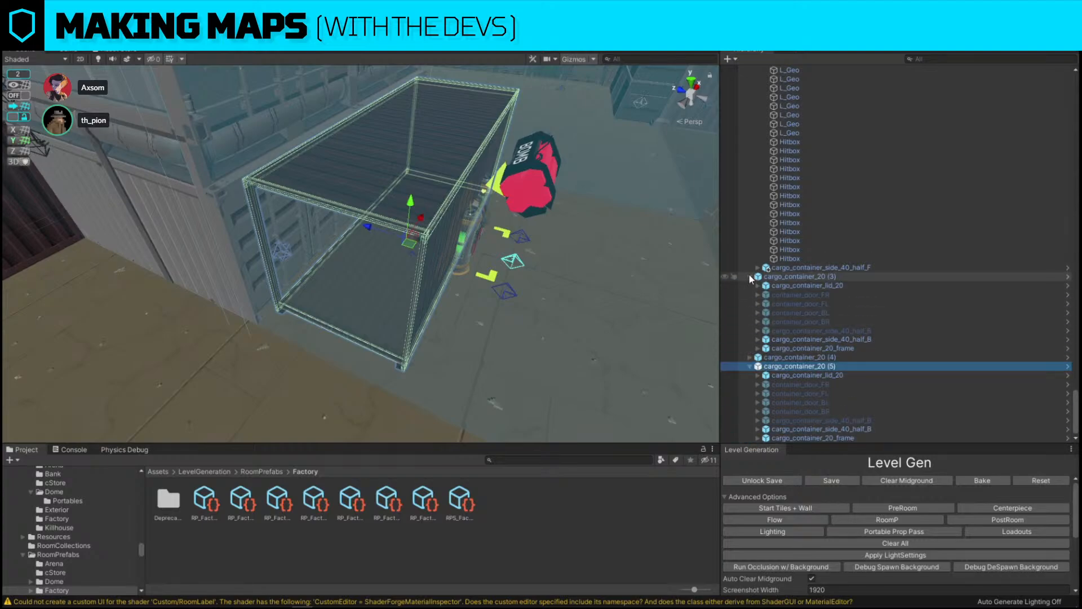
scroll(749, 268, "up", 10)
left_click(752, 182)
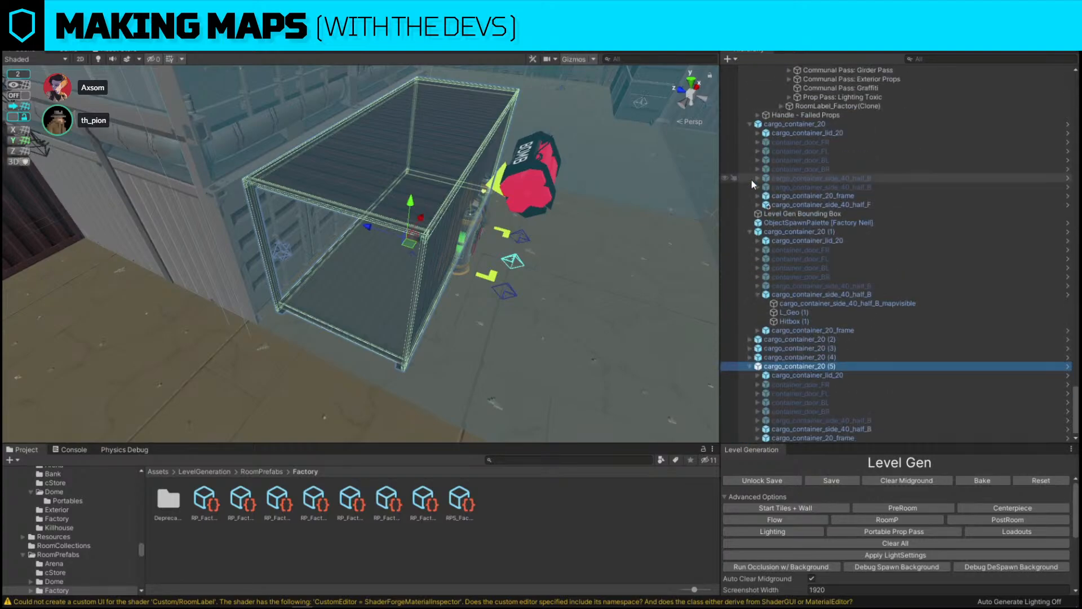
left_click(749, 230)
left_click(749, 222)
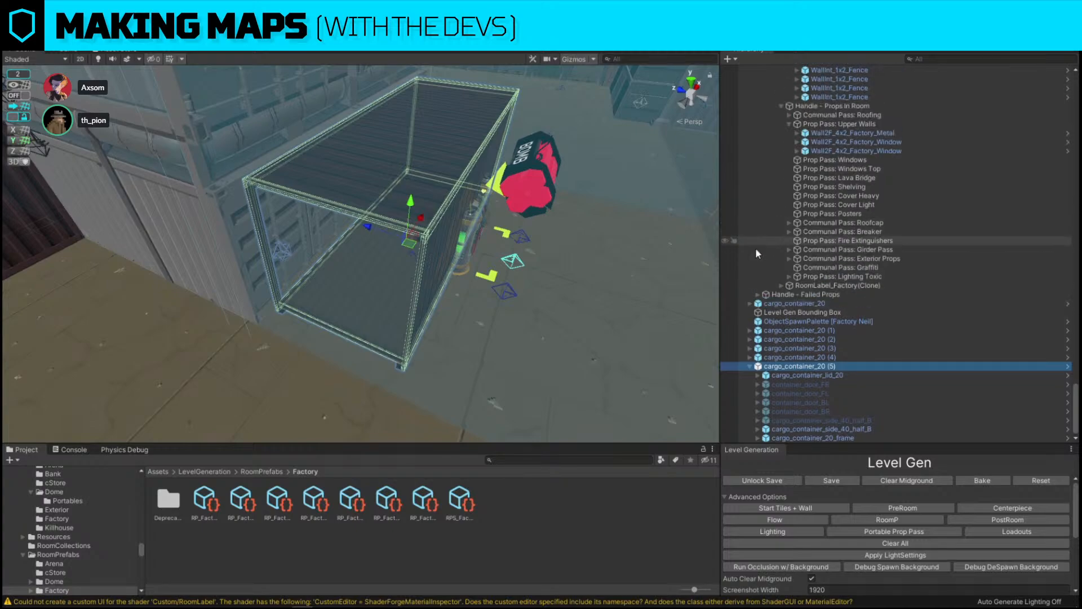
Enable the four disabled doors and the disabled side panel of cargo_container_20 (5).
left_click(833, 384)
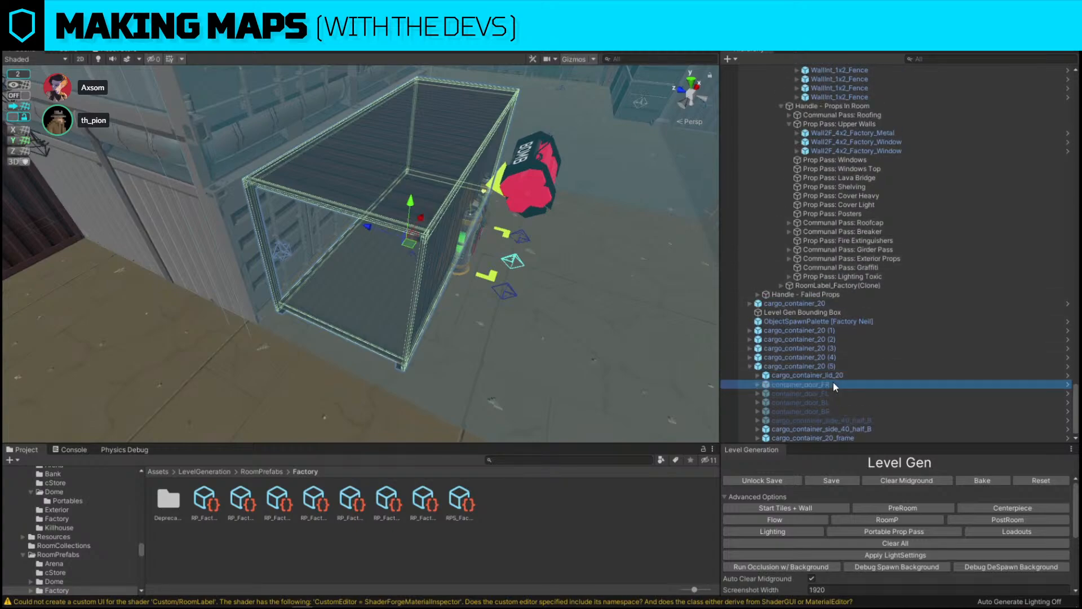
left_click(846, 419, "shift")
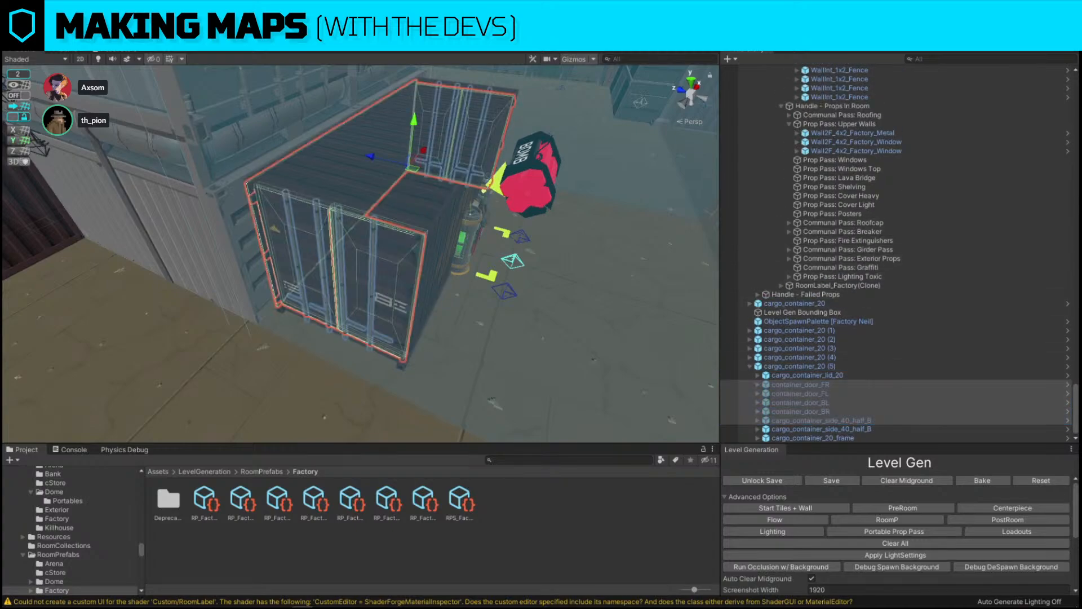
right_click_drag(389, 242, 322, 213)
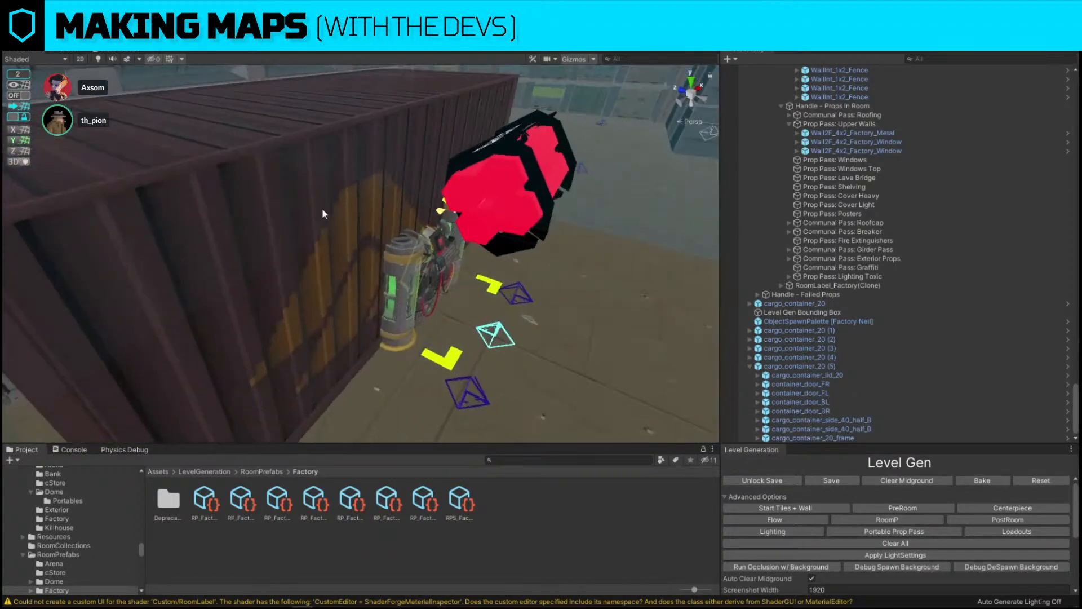
Slide the closed dark container along its blue axis until it sits flush against the grey container.
right_click_drag(263, 152, 359, 145)
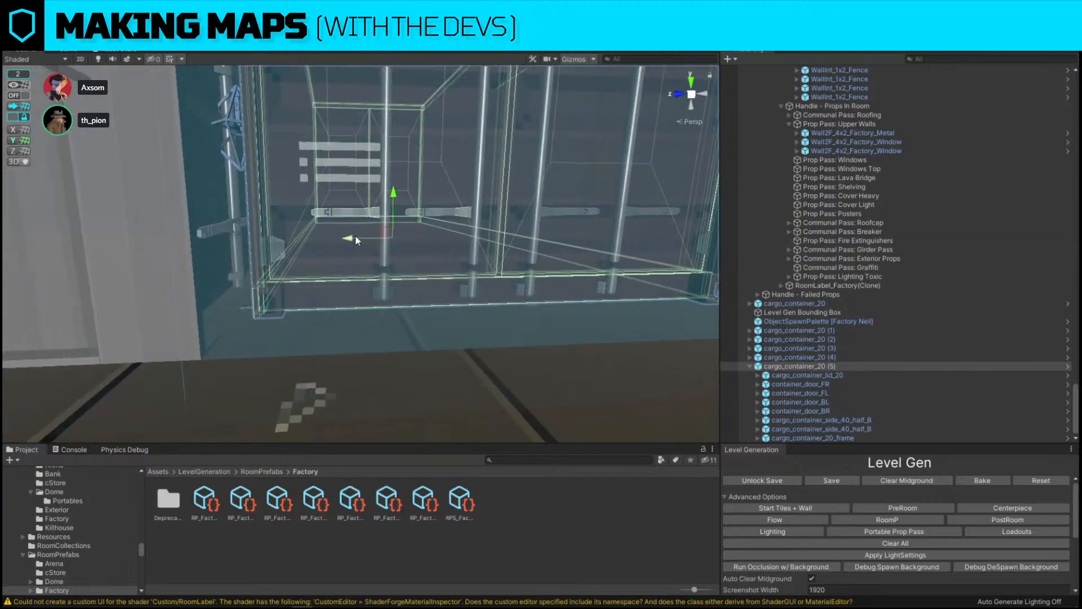
left_click_drag(355, 238, 339, 240)
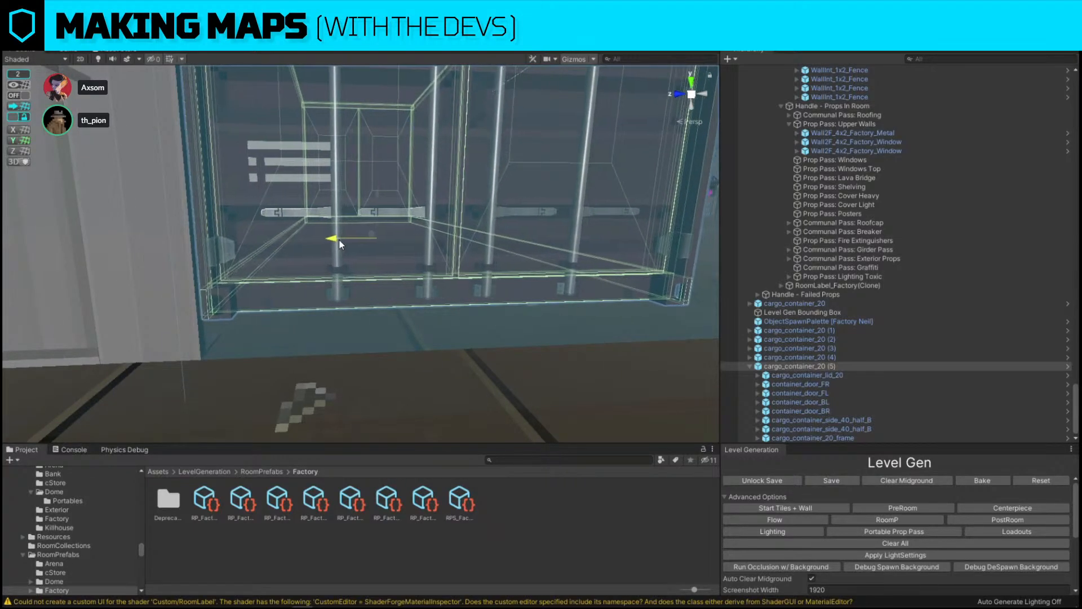
right_click_drag(532, 289, 494, 308)
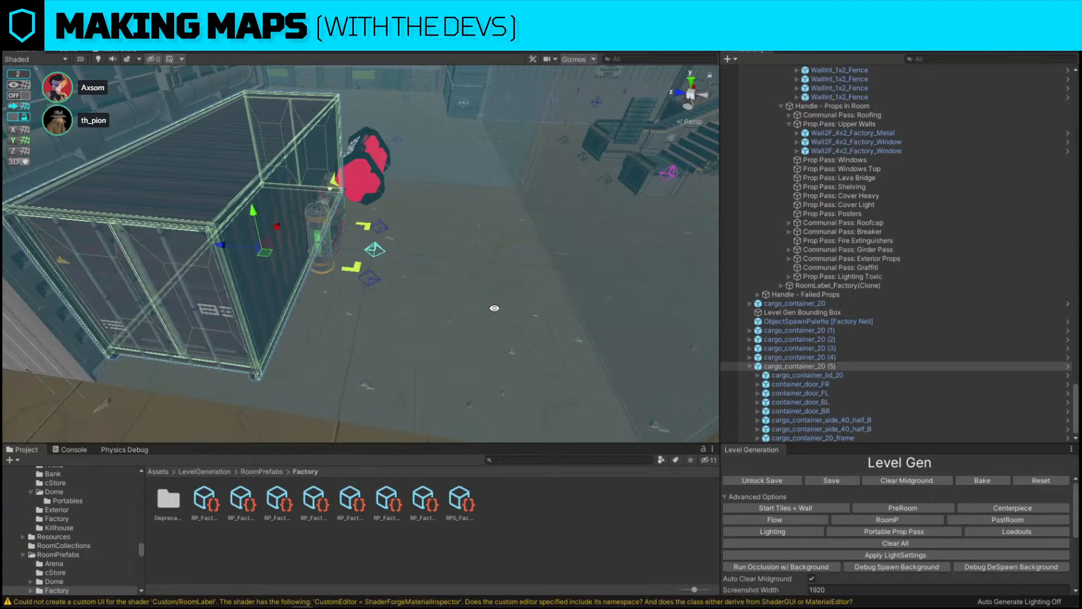
right_click_drag(494, 307, 482, 302)
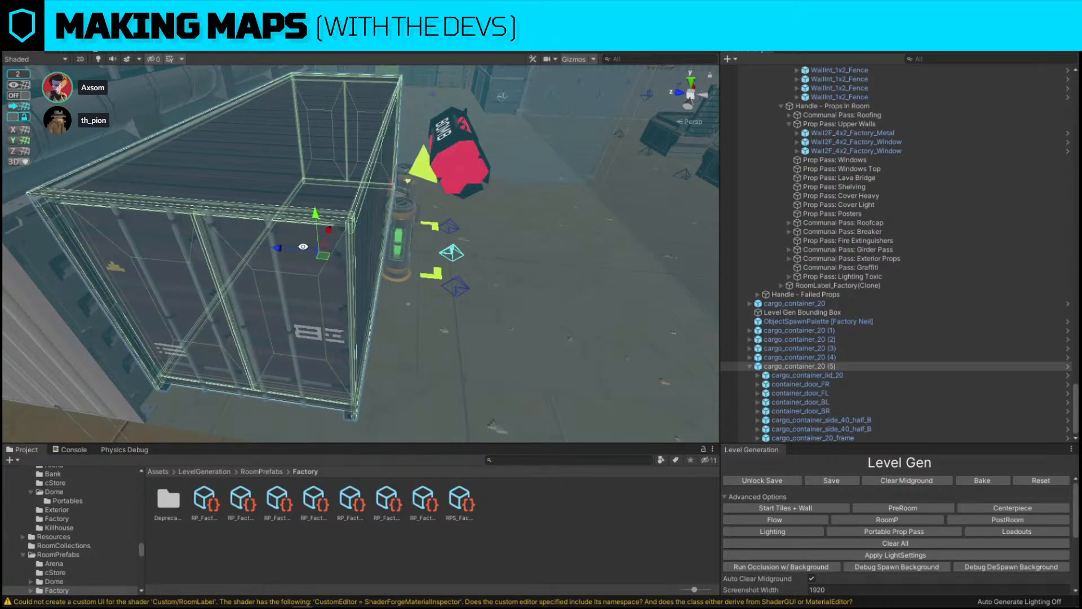
Duplicate the dark container, butt the copy against the original's long side, and move both containers over the bomb.
key("ctrl+d")
left_click_drag(279, 246, 409, 257)
right_click_drag(412, 257, 438, 306)
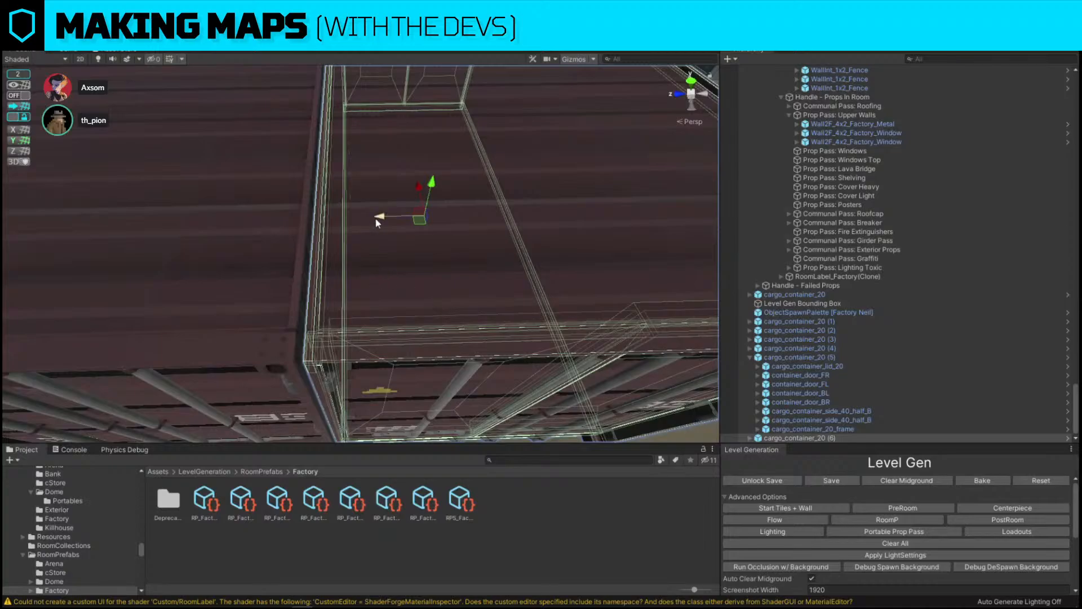
left_click_drag(378, 218, 373, 219)
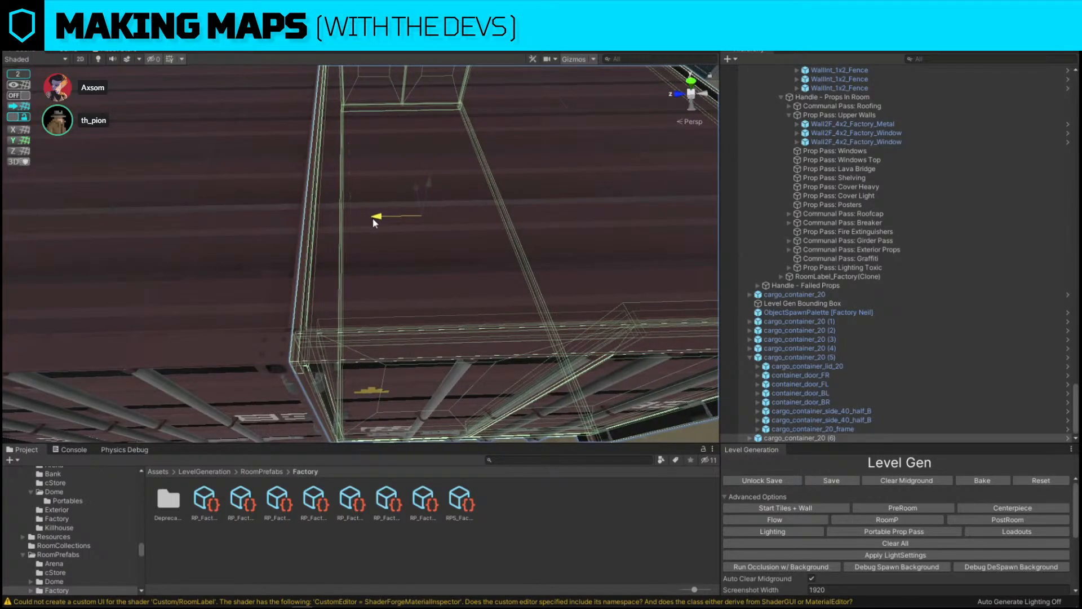
right_click_drag(372, 222, 293, 273)
left_click_drag(295, 272, 312, 141)
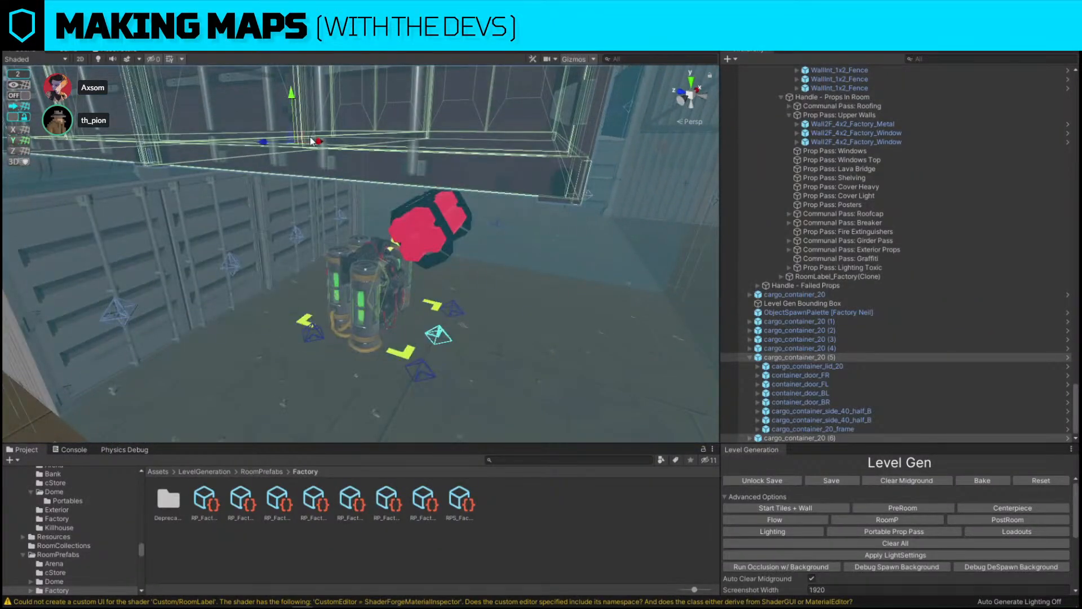
right_click_drag(311, 141, 285, 173)
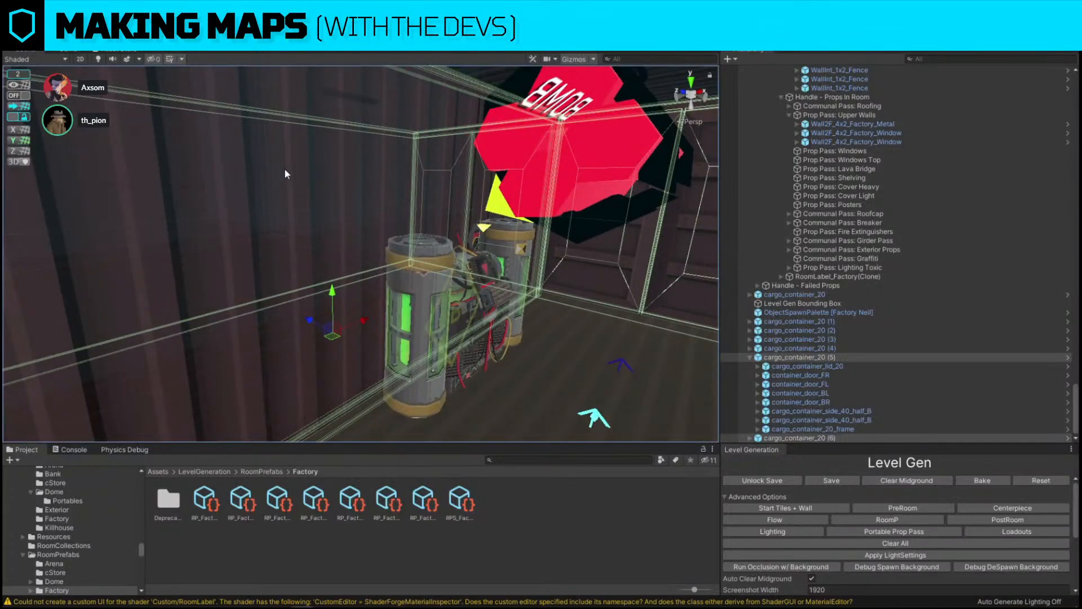
Disable the adjoining cargo_container_side_40_half_B panels of both dark containers to merge their interiors.
left_click(285, 174)
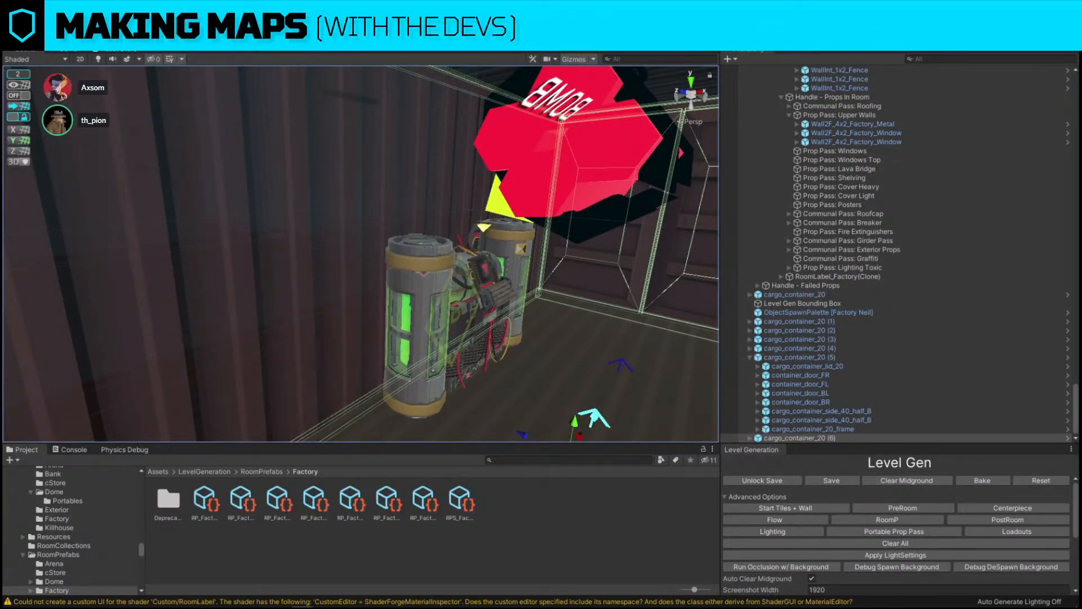
left_click(340, 174)
left_click(141, 224)
left_click(141, 226)
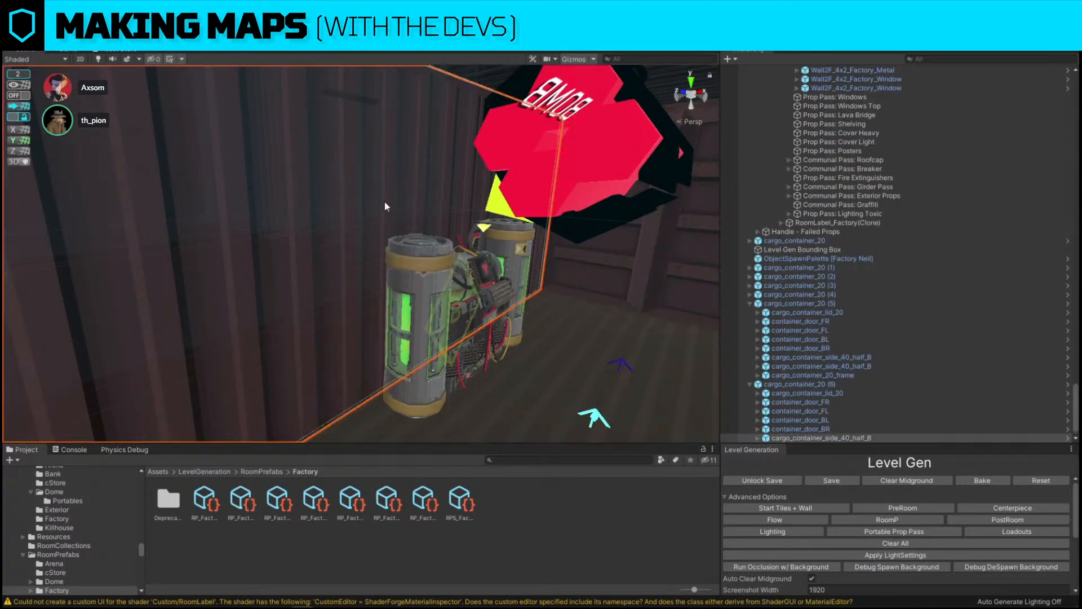
middle_click_drag(385, 202, 490, 204)
key("alt+shift+a")
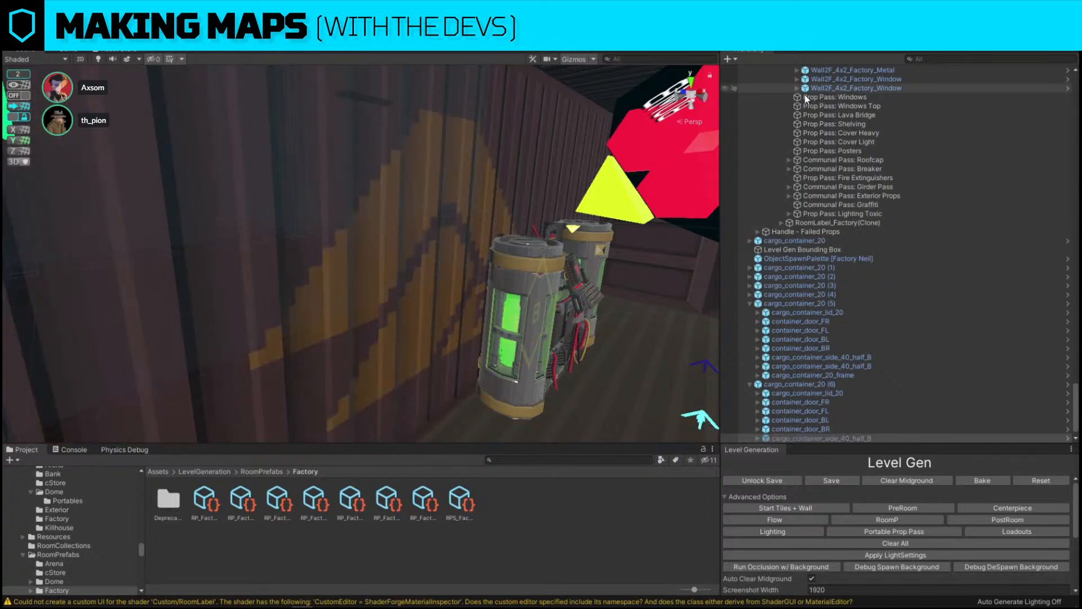
left_click(218, 234)
left_click(218, 234)
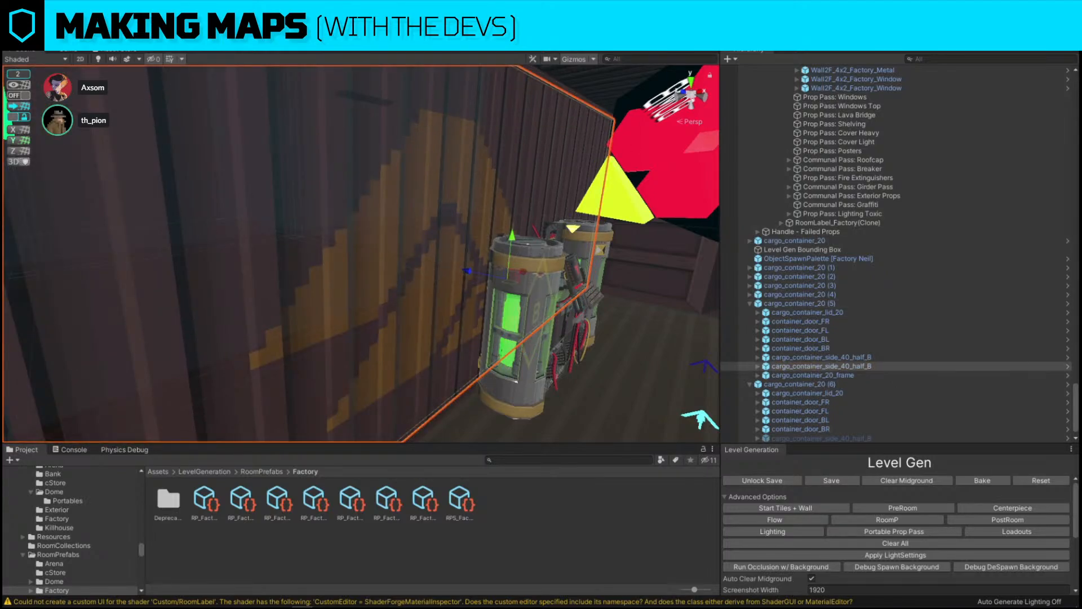
key("alt+shift+a")
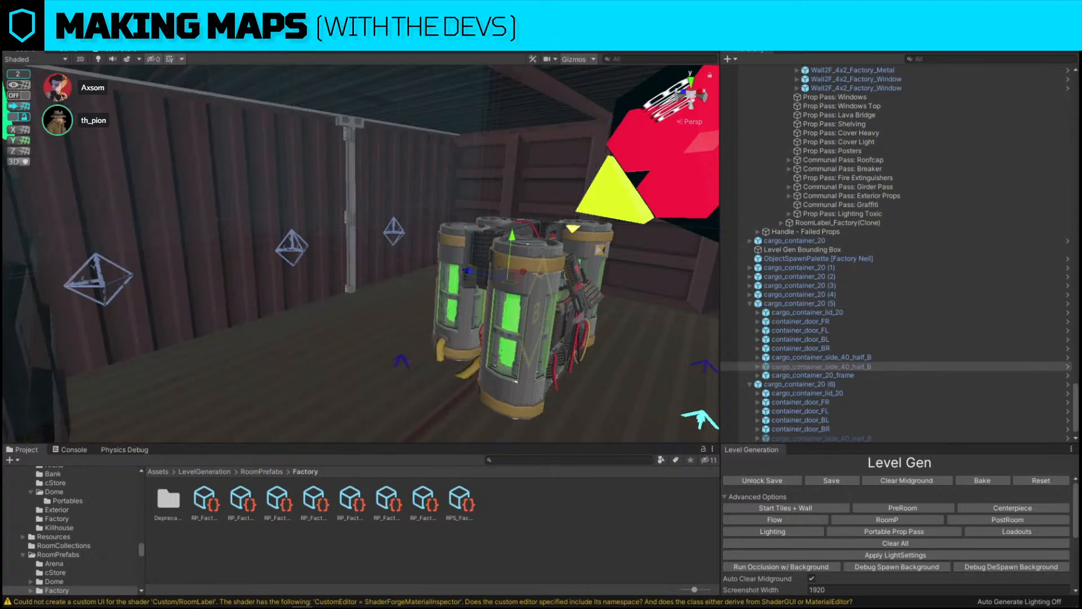
Hide the L_Snap layer, check the joined dark containers' placement beside the grey container, and select both.
right_click_drag(414, 260, 405, 307)
left_click(406, 305)
right_click_drag(504, 278, 432, 287)
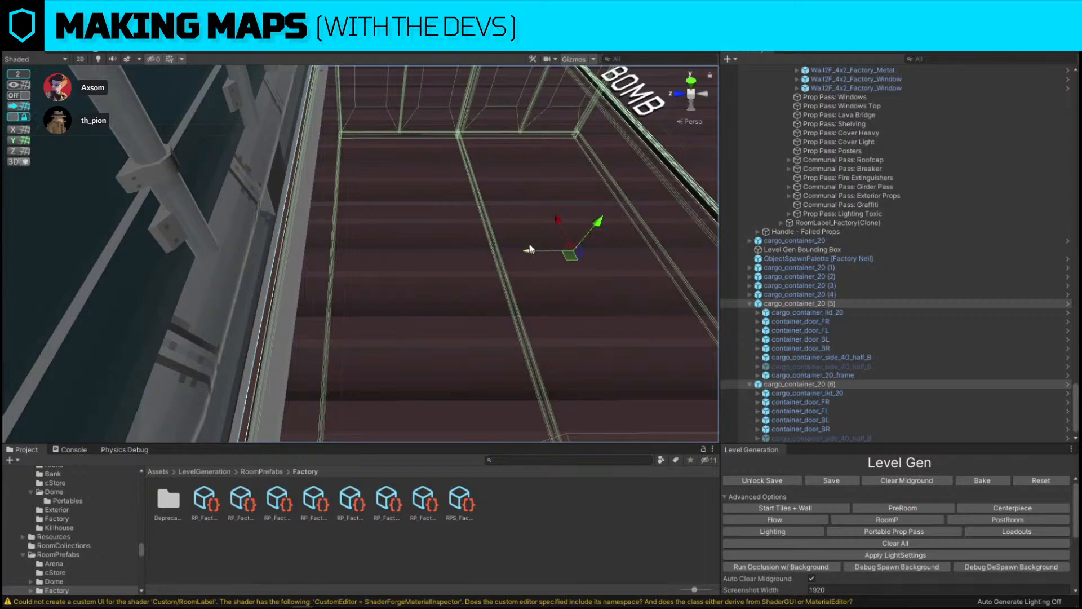
mouse_move(529, 249)
right_mouse_down()
mouse_move(540, 251)
mouse_move(466, 275)
mouse_move(515, 285)
mouse_move(484, 243)
mouse_move(411, 188)
mouse_move(289, 173)
mouse_move(355, 232)
mouse_move(339, 234)
mouse_move(535, 232)
right_mouse_up()
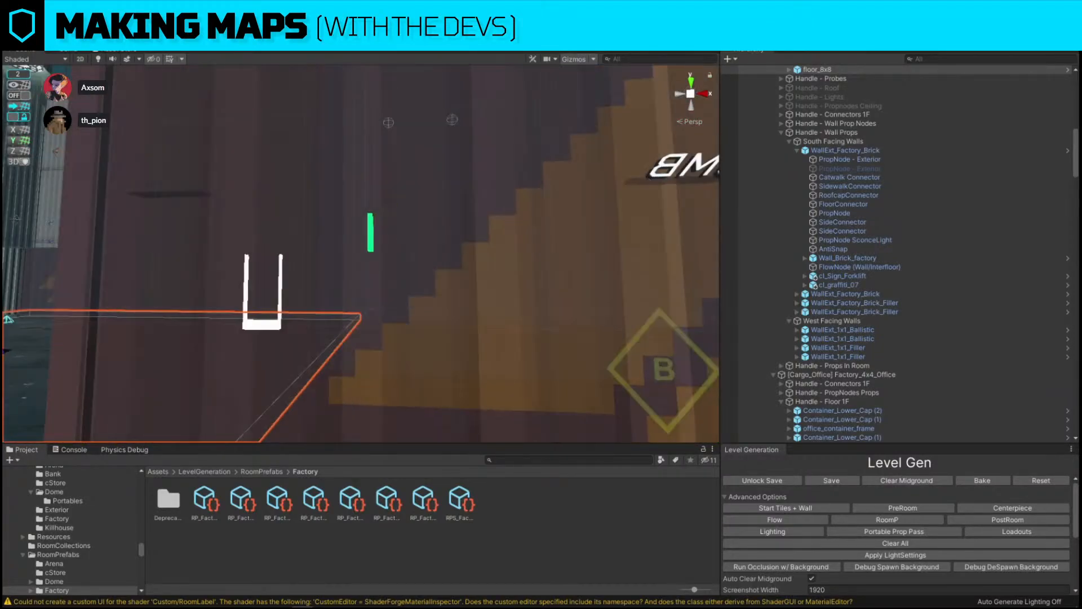
left_click(999, 36)
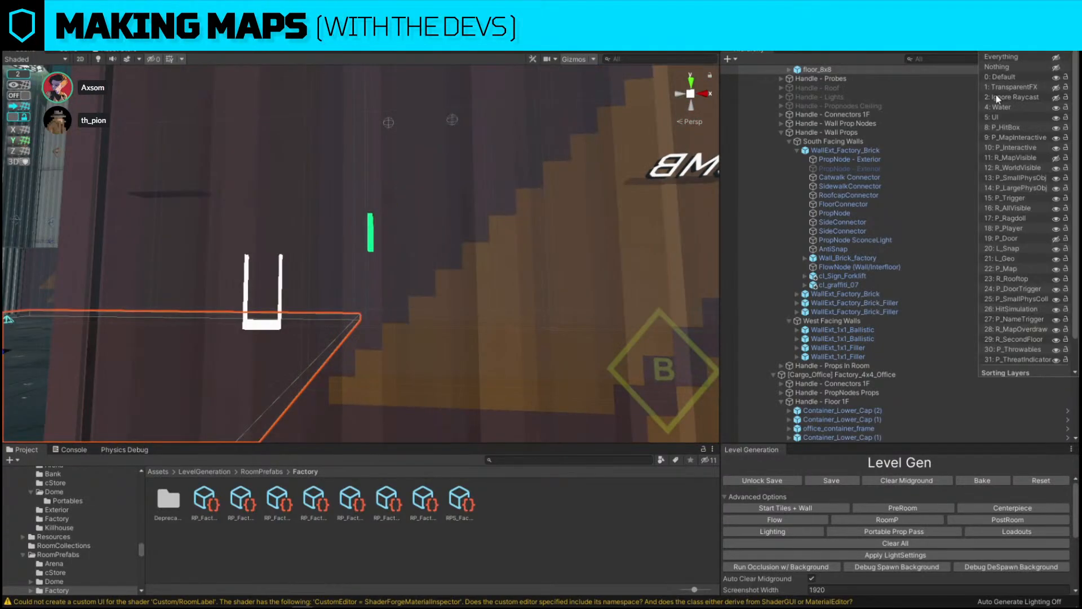
left_click(1056, 249)
left_click(215, 207)
right_click_drag(216, 208, 431, 194)
left_click(426, 184)
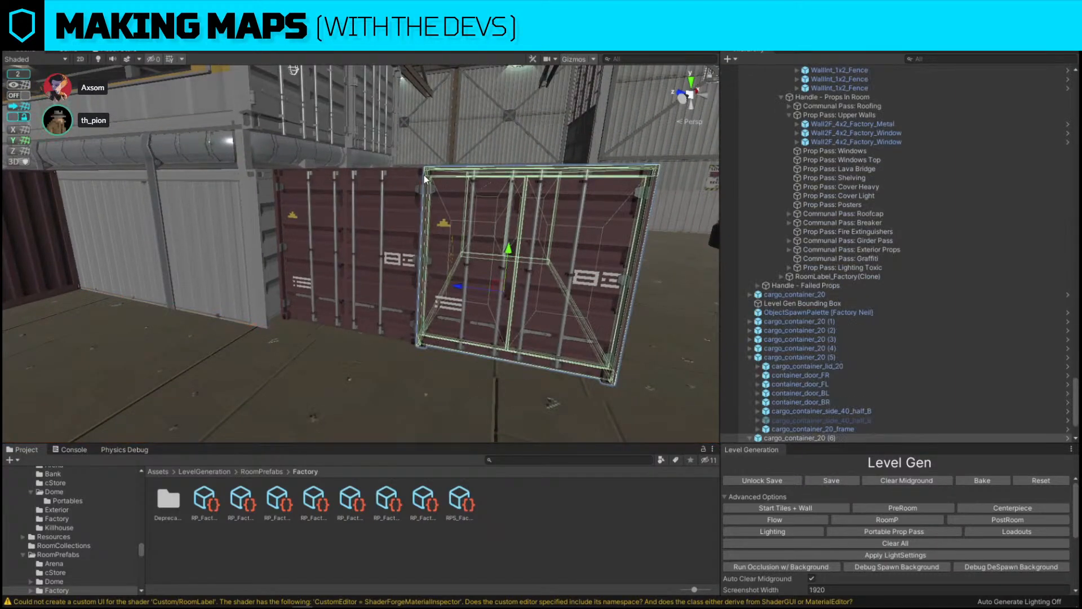
left_click(424, 176, "shift")
right_click_drag(316, 242, 290, 235)
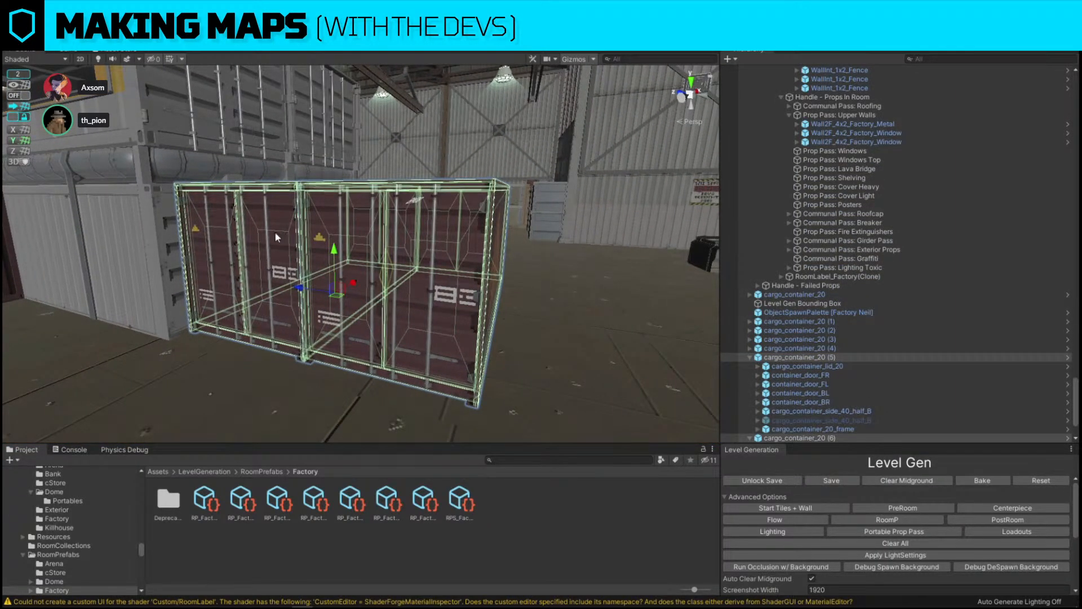
Swing open container_door_BL of cargo_container_20 (5), the door next to the grey container.
left_click(222, 229)
right_click_drag(226, 227, 477, 172)
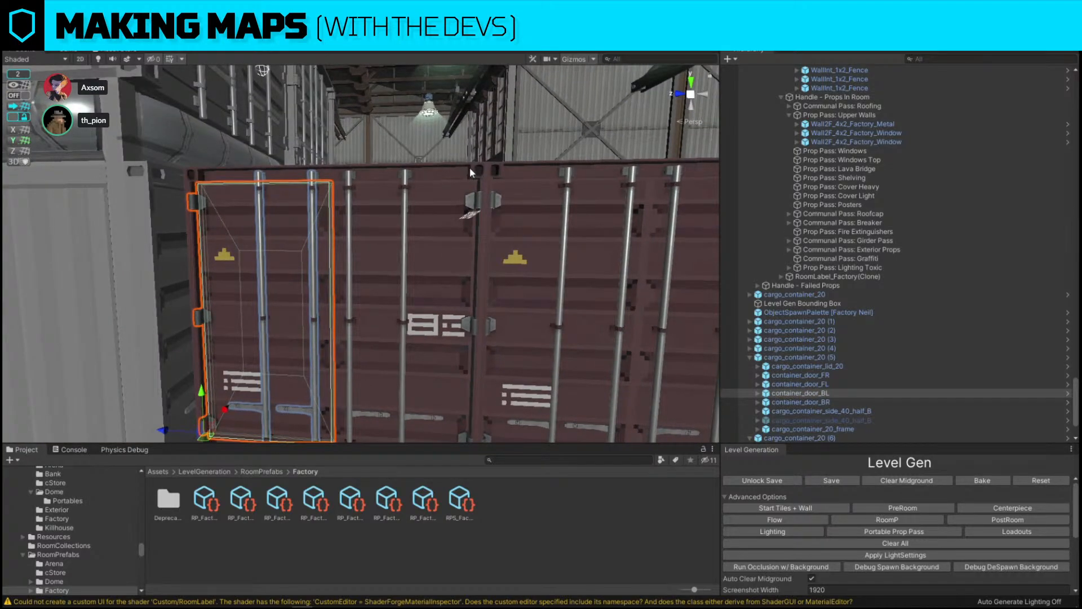
left_click(381, 224)
left_click(317, 265)
right_click_drag(334, 232, 378, 279)
left_click_drag(323, 320, 938, 384)
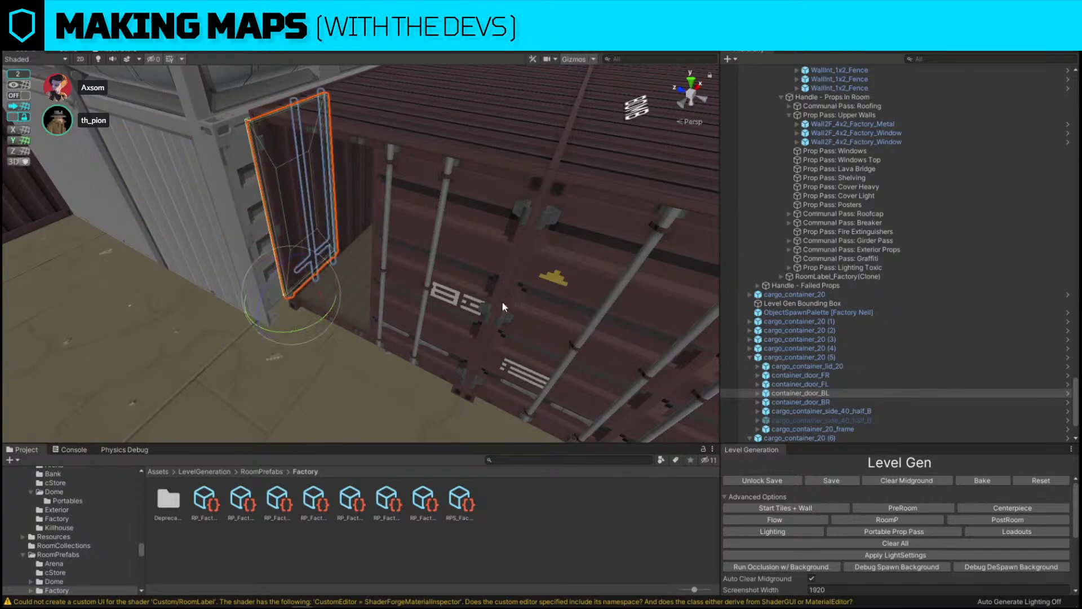
Swing open the outer corner door of cargo_container_20 (6) at the opposite end of the joined containers.
right_click_drag(502, 301, 250, 213)
left_click(144, 373)
left_click(145, 373)
left_click(295, 193)
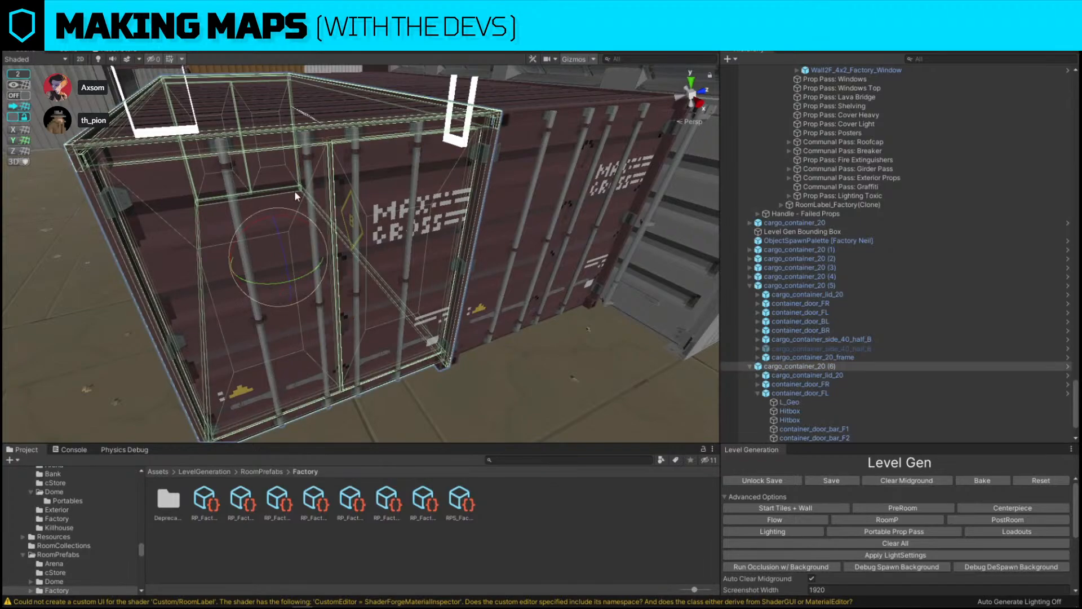
right_click_drag(397, 118, 344, 168)
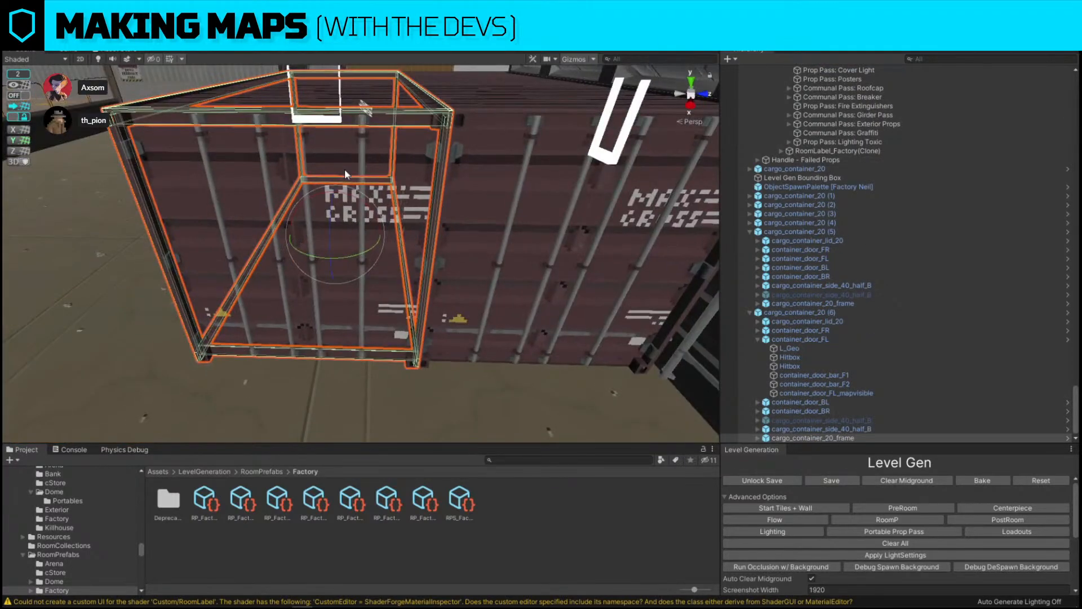
left_click(225, 153)
right_click_drag(225, 153, 293, 327)
left_click_drag(293, 327, 932, 424)
Select the bomb inside the joined containers, toggle grid snapping, and raise the bomb onto the container floor.
right_click_drag(541, 186, 446, 267)
left_click(594, 353)
left_click(368, 262)
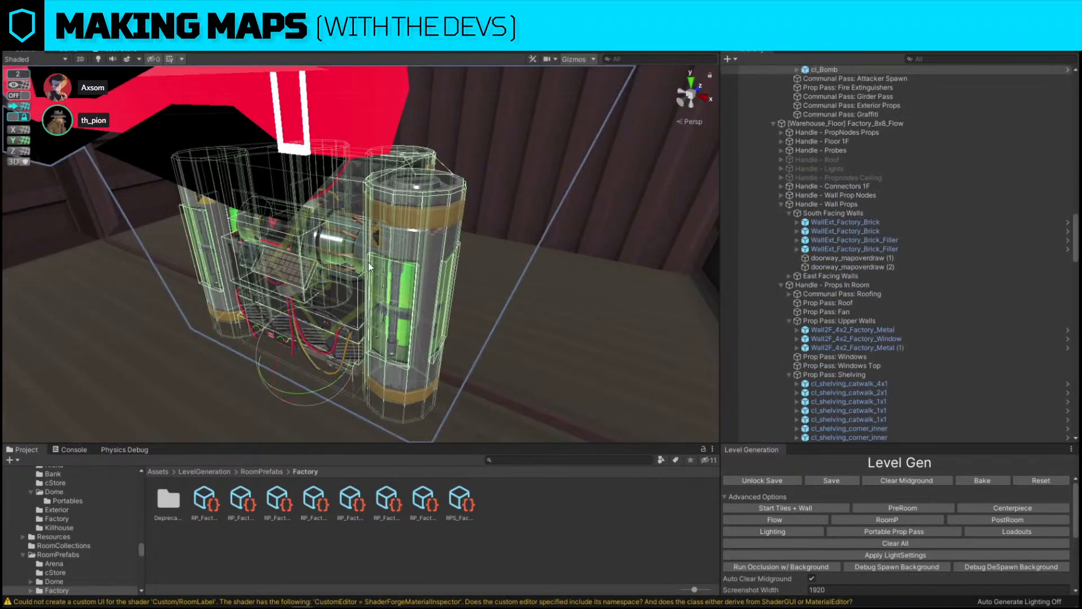
right_click_drag(367, 262, 427, 249)
left_click(22, 100)
left_click(22, 96)
left_click(374, 179)
key("w")
left_click_drag(401, 284, 398, 241)
right_click_drag(398, 241, 3, 112)
left_click(21, 96)
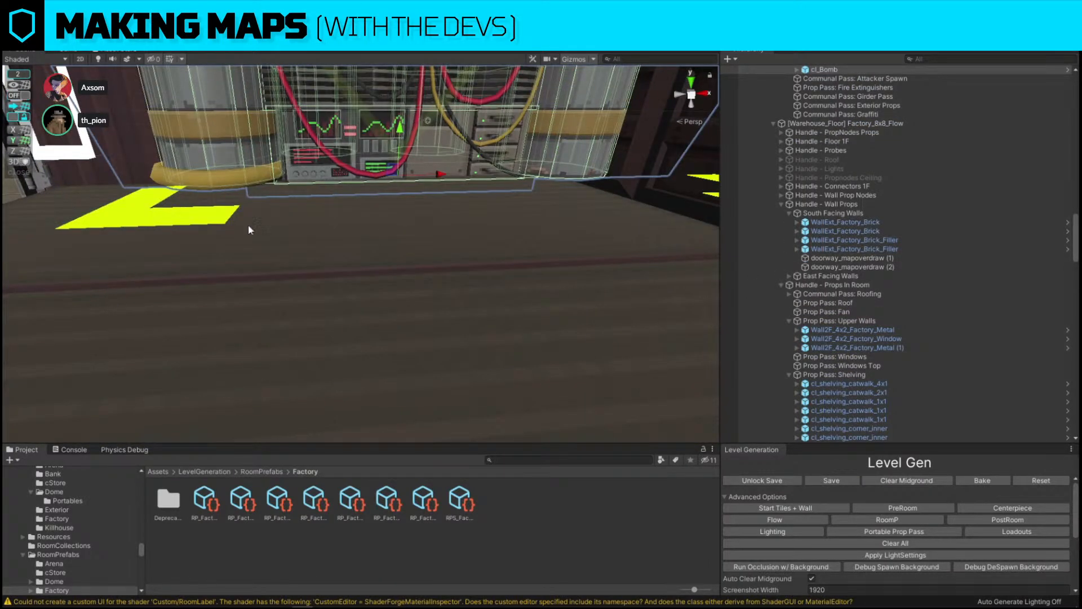
Adjust the bomb's position on the container floor and rotate it diagonally about its vertical axis.
right_click_drag(248, 229, 481, 201)
left_click_drag(449, 193, 469, 285)
right_click_drag(417, 271, 429, 308)
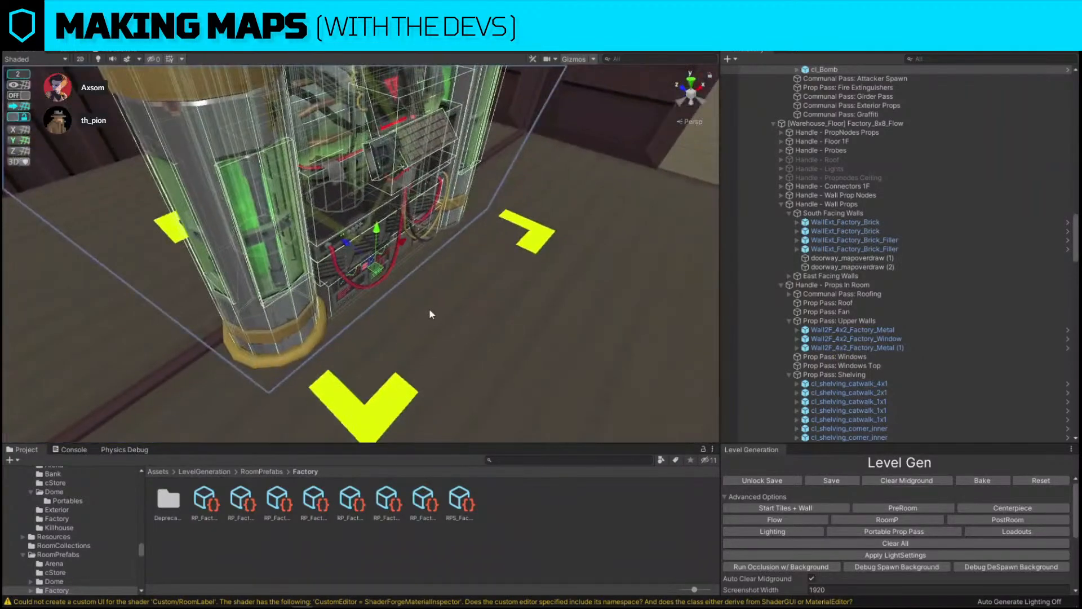
key("e")
left_click_drag(373, 297, 309, 306)
mouse_move(309, 306)
right_mouse_down()
mouse_move(456, 155)
mouse_move(226, 169)
mouse_move(337, 176)
mouse_move(273, 237)
mouse_move(597, 256)
mouse_move(707, 221)
mouse_move(717, 235)
mouse_move(502, 193)
mouse_move(361, 330)
right_mouse_up()
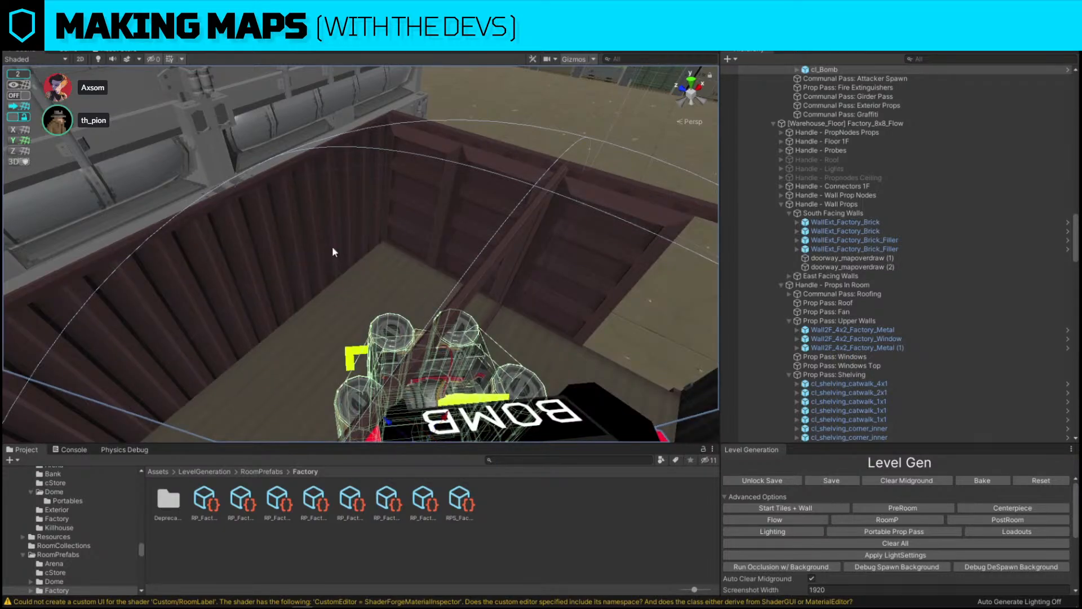
key("f")
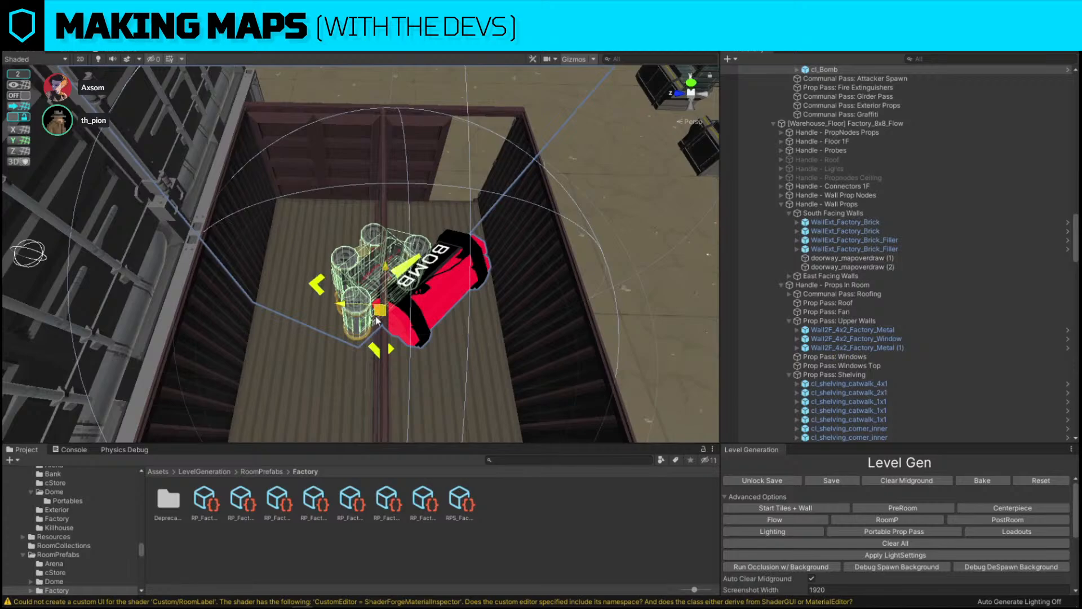
Slide the bomb slightly across the floor of the joined containers, closer to the corner.
right_click_drag(372, 318, 465, 324)
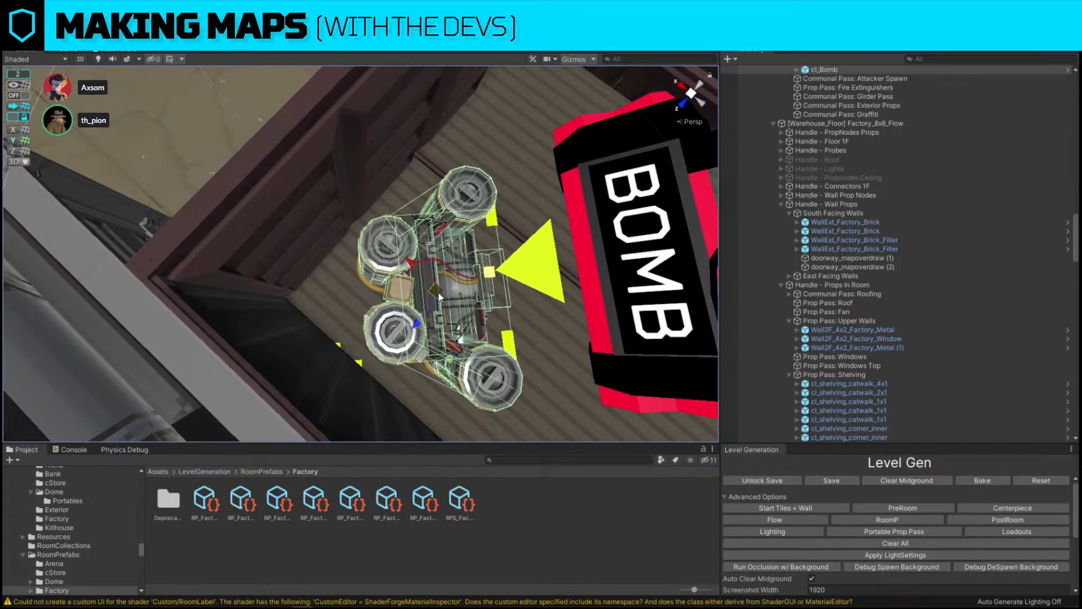
mouse_move(438, 293)
left_mouse_down()
mouse_move(391, 295)
mouse_move(414, 294)
mouse_move(403, 296)
left_mouse_up()
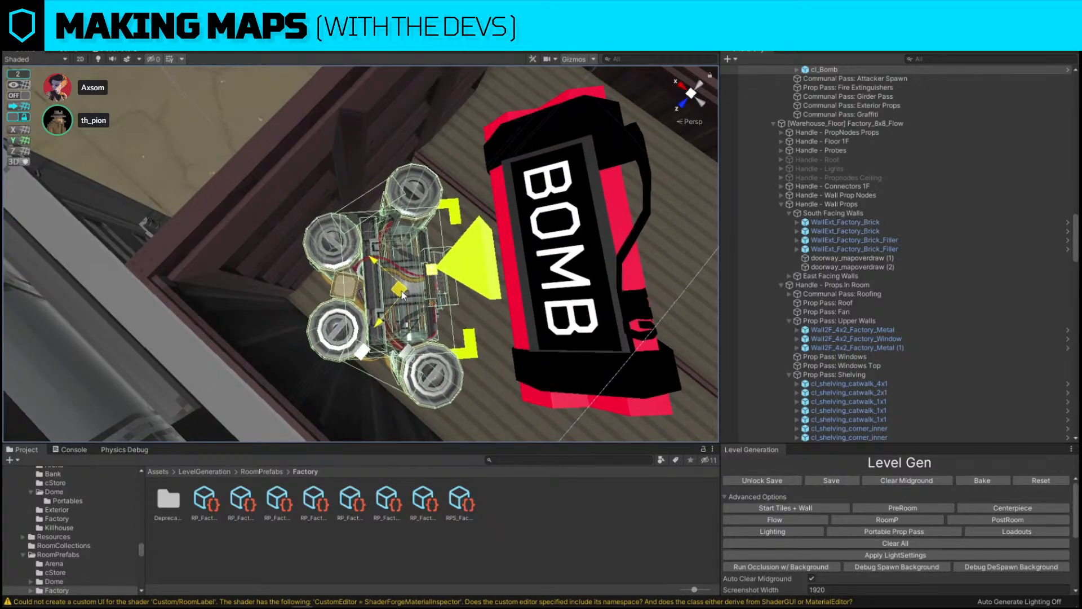
right_click_drag(523, 325, 378, 129)
left_click(480, 149)
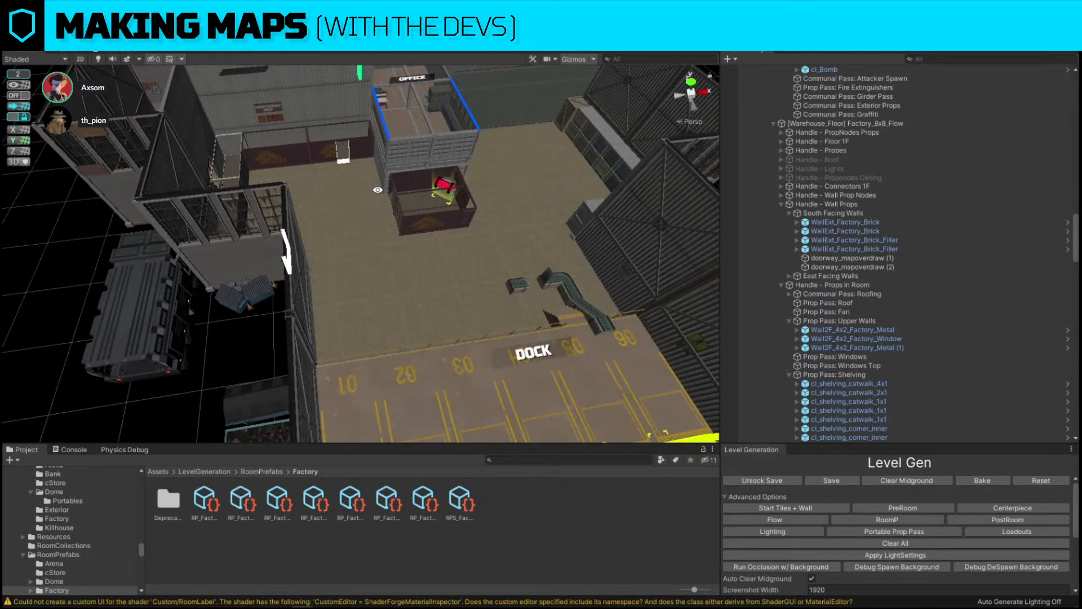
key("f")
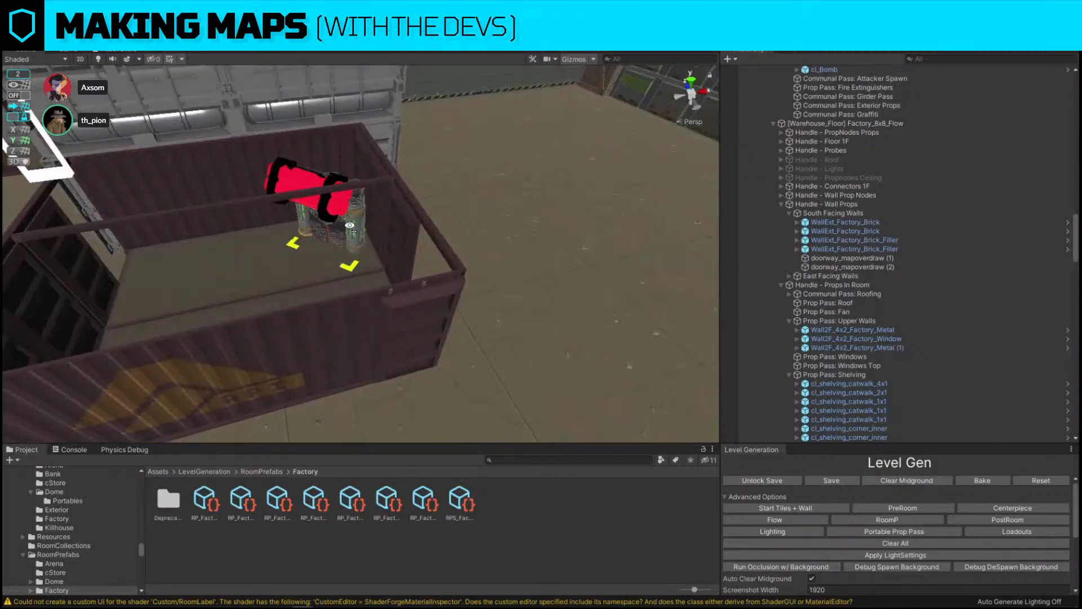
Rotate the bomb about its vertical axis to face the opposite way and reposition it on the joined containers' floor.
right_click_drag(471, 172, 496, 302)
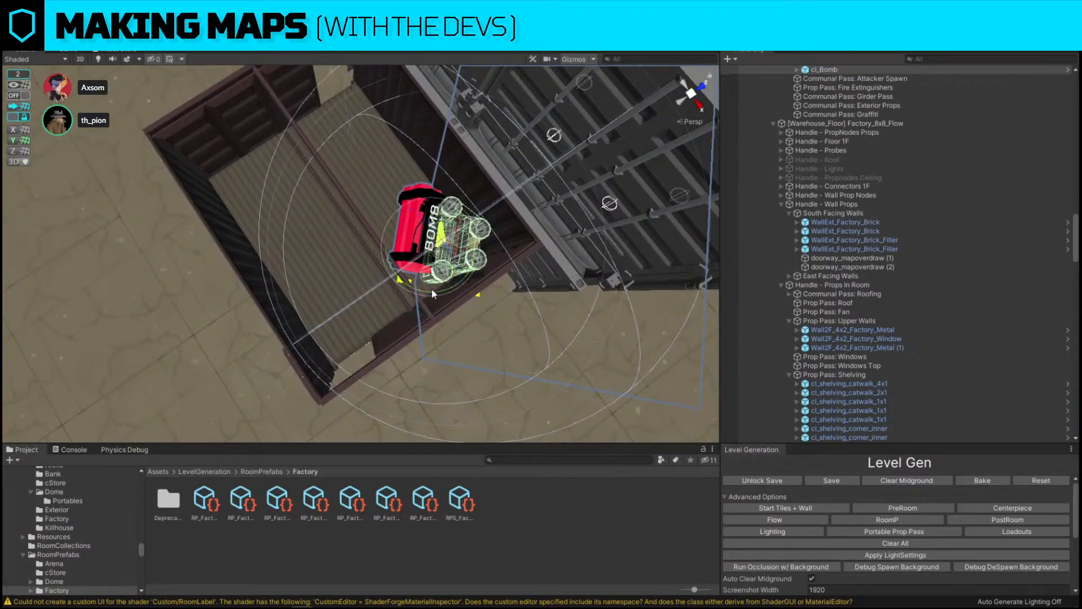
left_click_drag(431, 289, 698, 285)
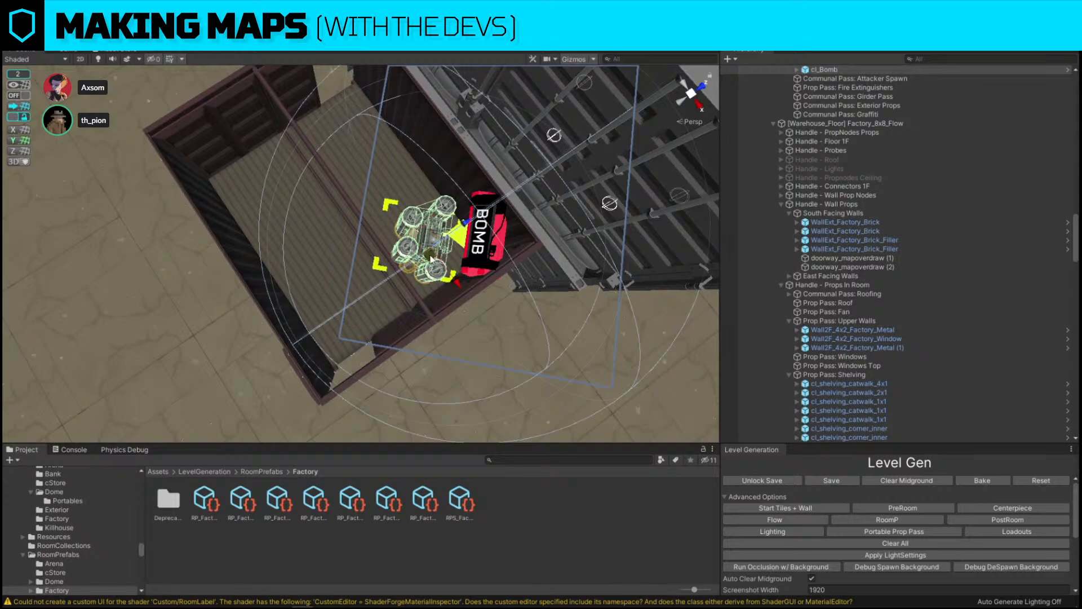
left_click_drag(431, 258, 272, 198)
right_click_drag(271, 197, 267, 191)
key("w")
right_click_drag(331, 125, 434, 233)
mouse_move(415, 249)
left_mouse_down()
mouse_move(377, 280)
mouse_move(420, 261)
left_mouse_up()
right_click_drag(420, 263, 477, 117)
left_click(477, 117)
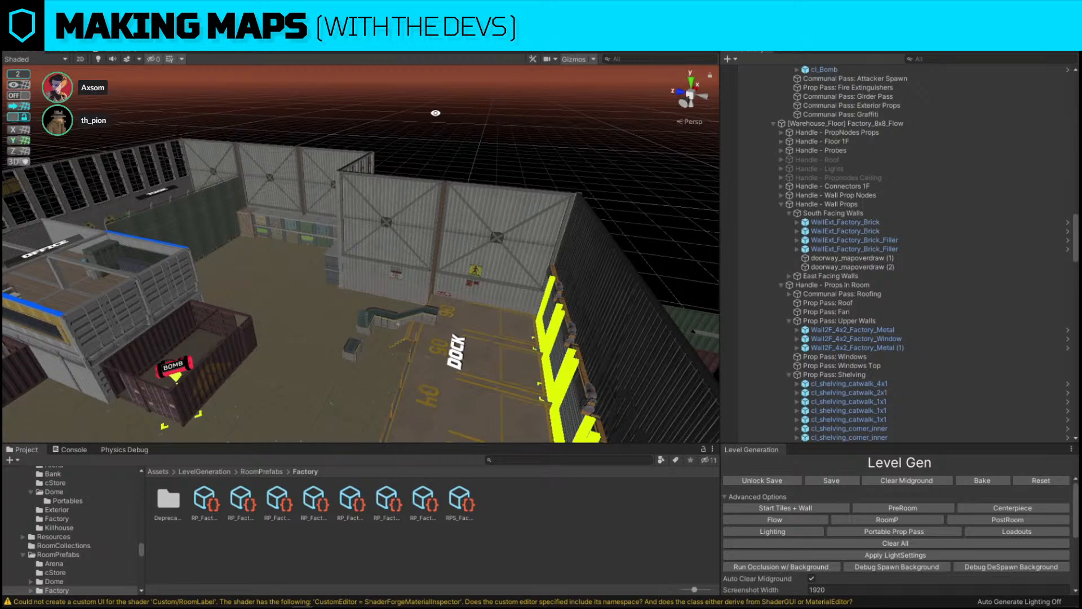
Select both joined containers, cargo_container_20 (5) and (6), duplicate them, and stack the copies directly on top as an upper level.
right_click_drag(359, 290, 286, 315)
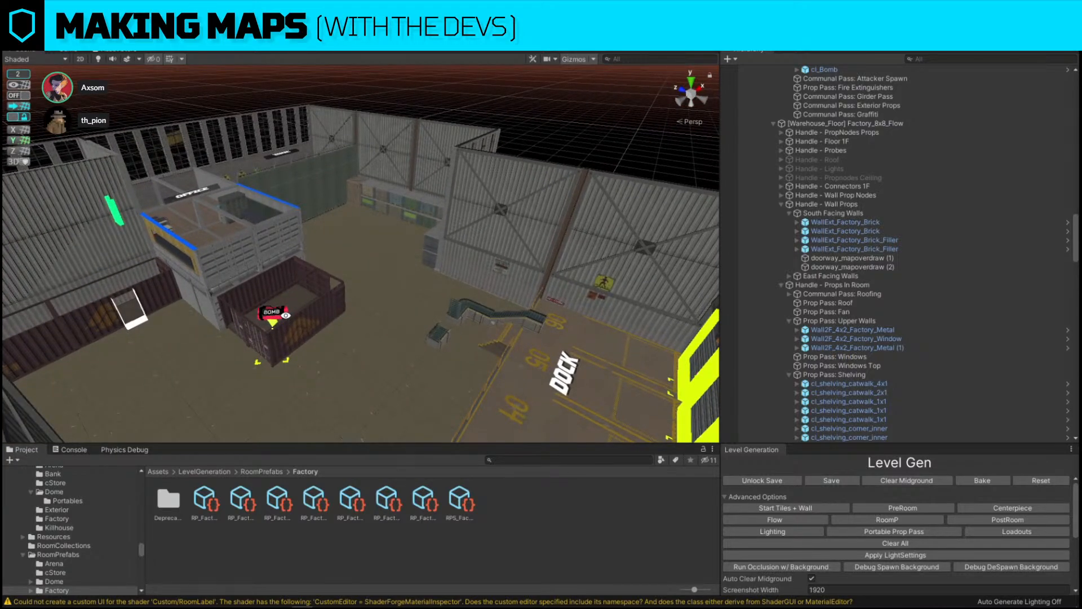
key("w")
right_click_drag(474, 260, 404, 275)
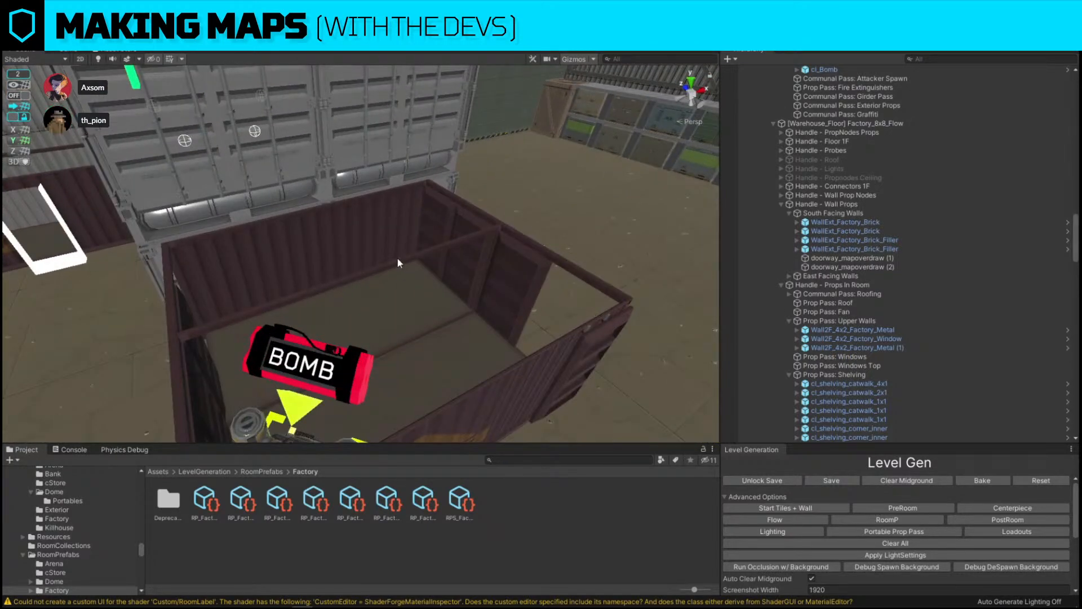
left_click(397, 259)
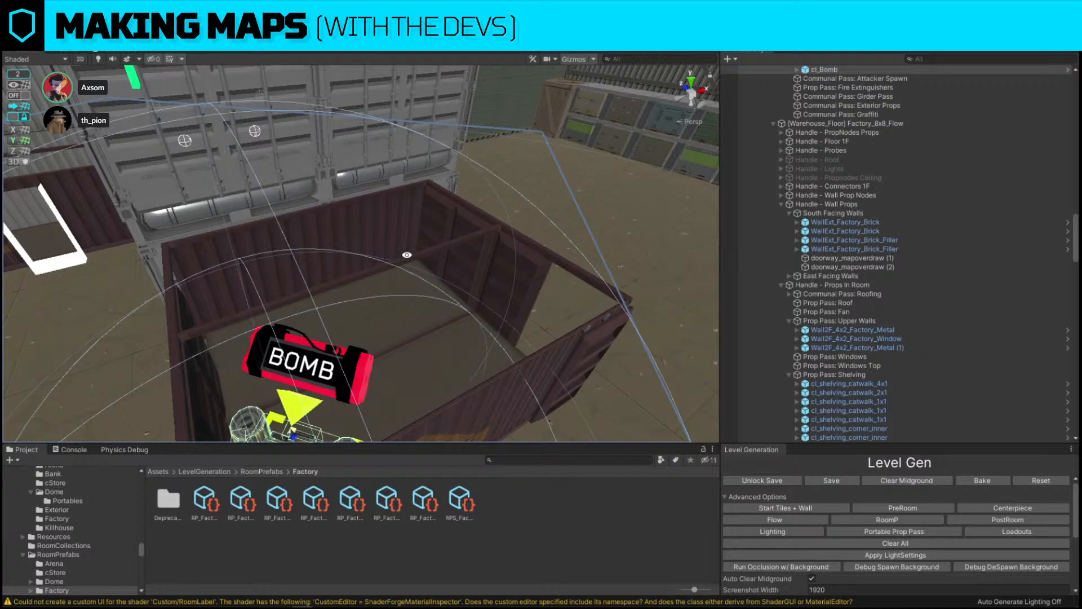
key("d")
right_click_drag(510, 248, 471, 224)
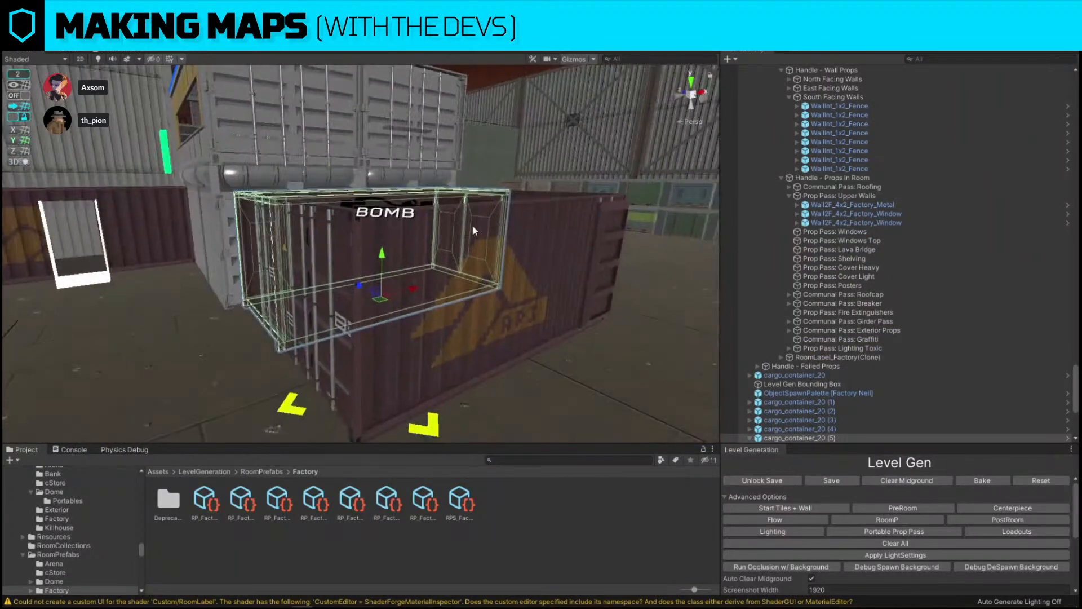
left_click(355, 255, "shift")
right_click_drag(355, 255, 437, 276)
key("a")
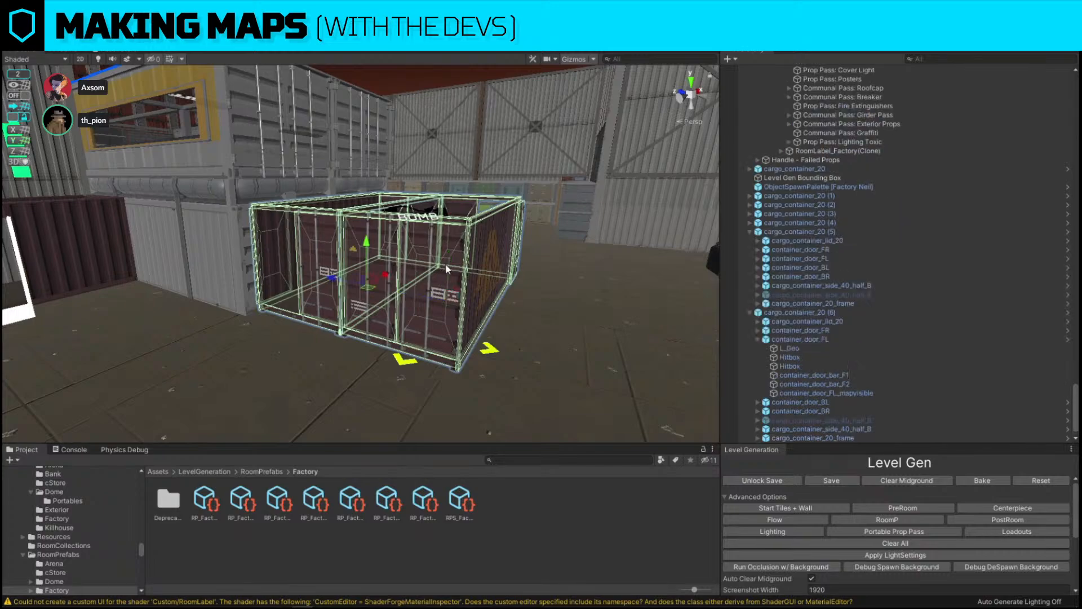
left_click_drag(367, 242, 394, 161)
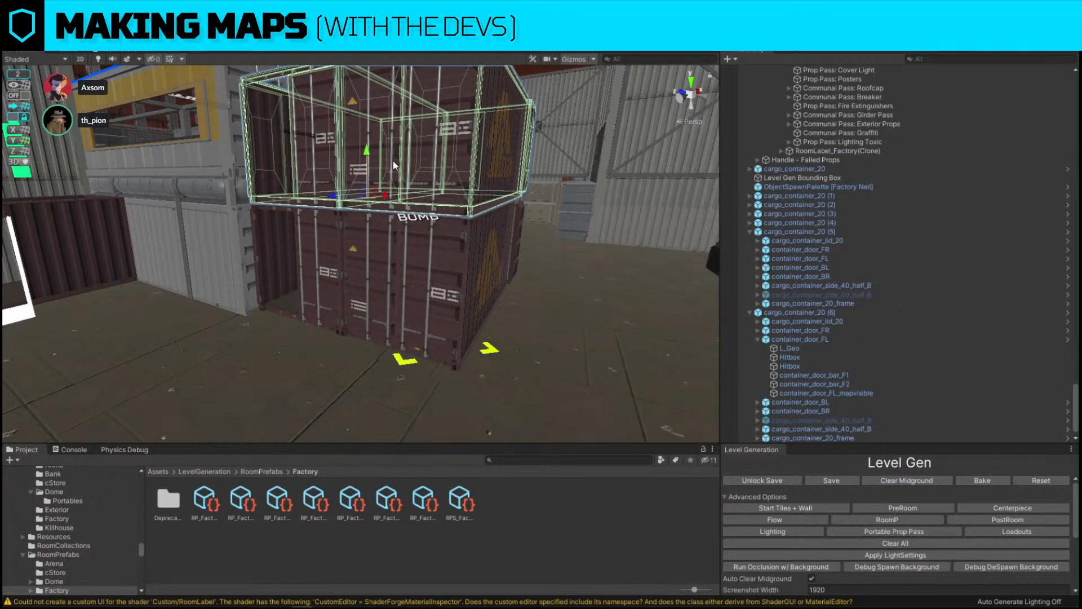
Try to completely unpack the prefabs of the stacked containers cargo_container_20 (7) and (8).
scroll(861, 298, "down", 1)
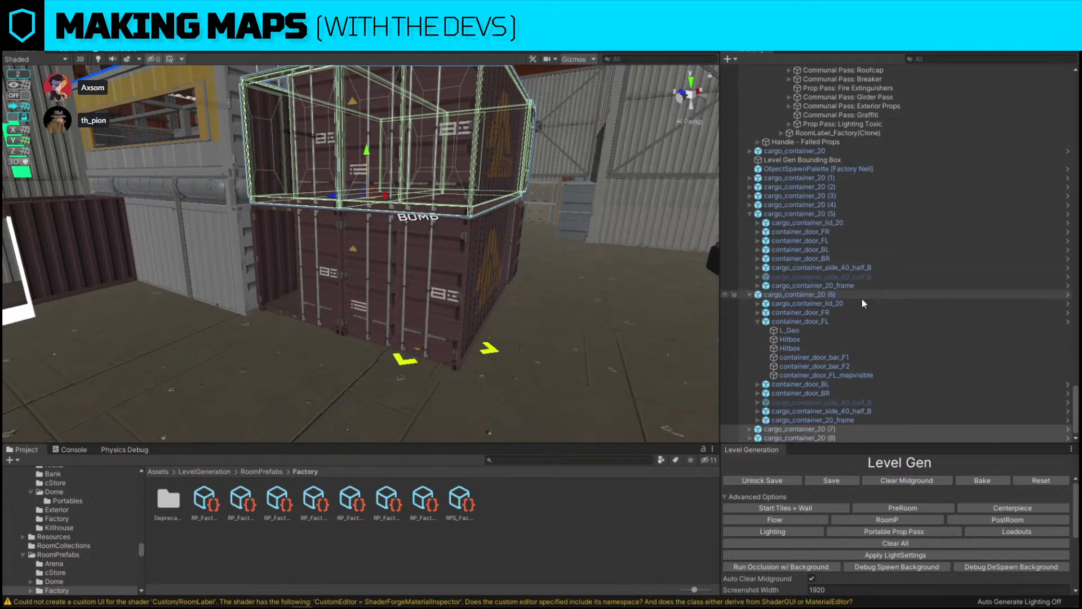
left_click(835, 436, "shift")
right_click(836, 436)
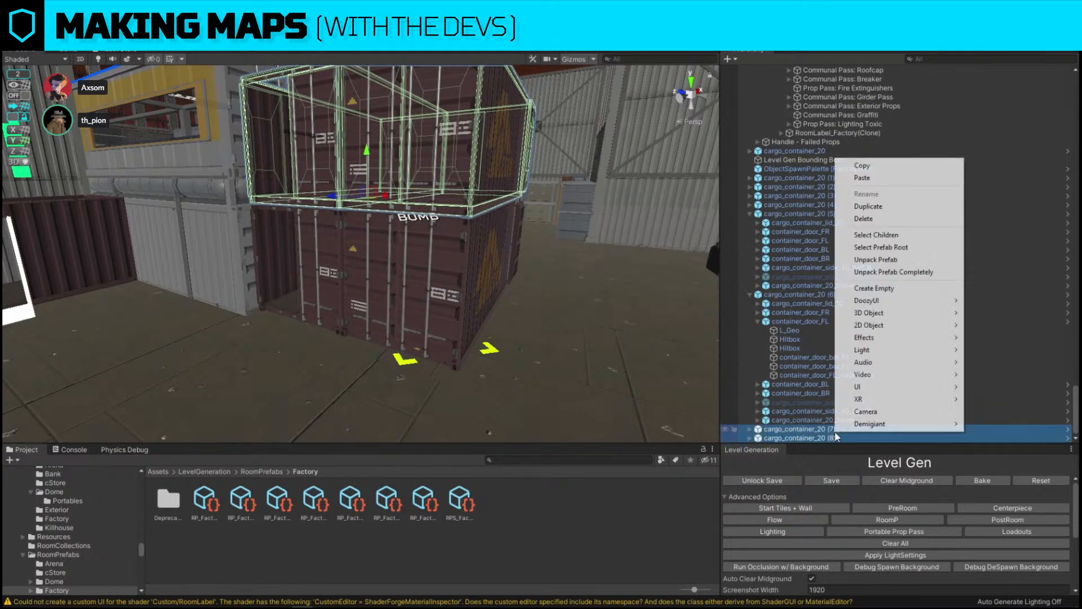
left_click(903, 272)
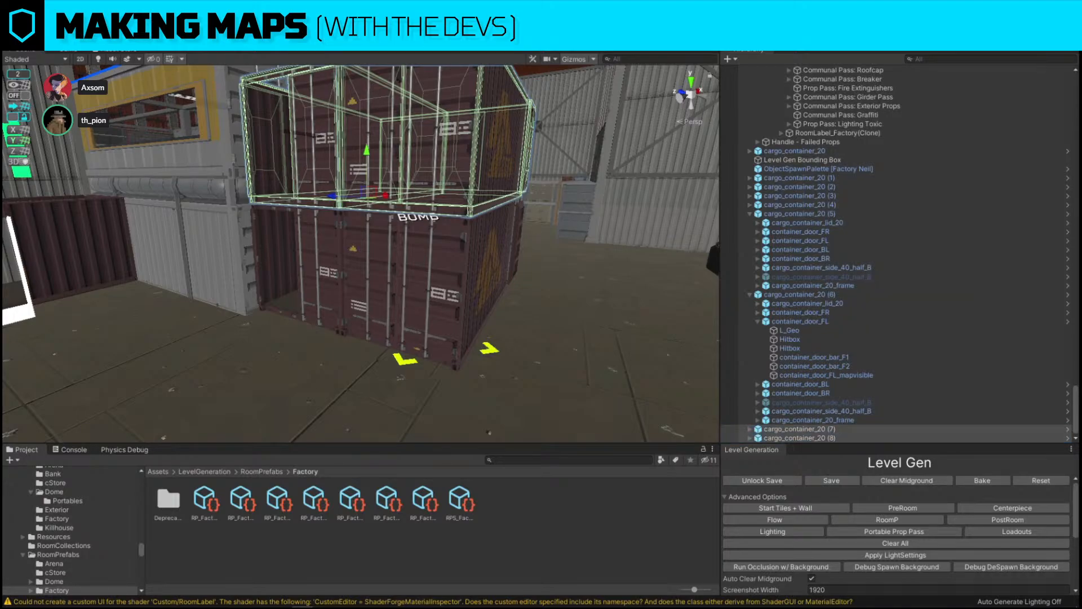
Search the project assets for "window square" and open the WallExt_1x1_window_square prefab up close.
right_click_drag(371, 189, 411, 227)
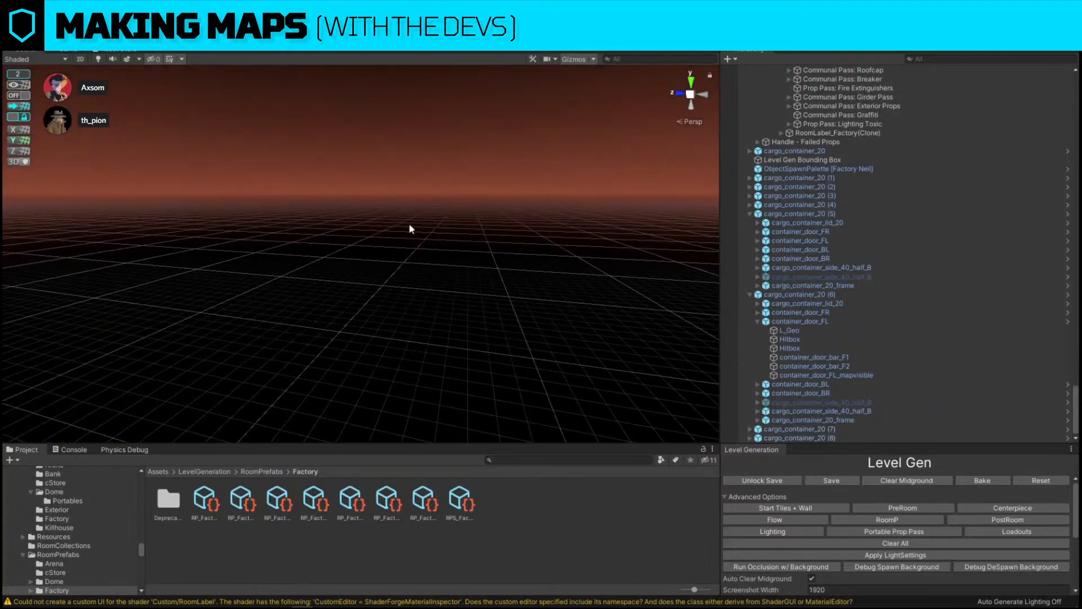
left_click(568, 458)
type("window square")
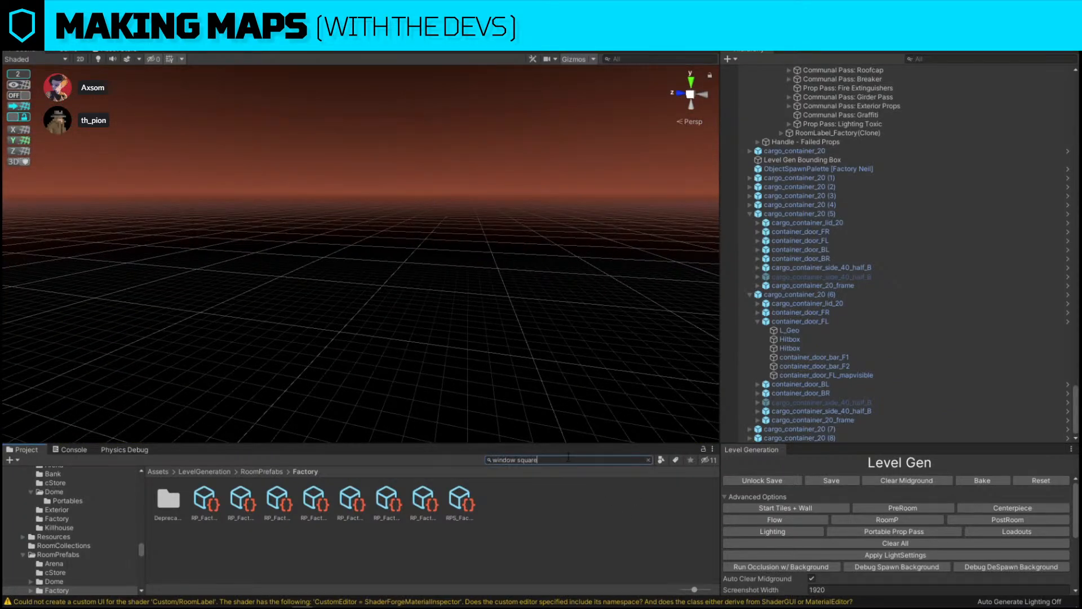
double_click(162, 495)
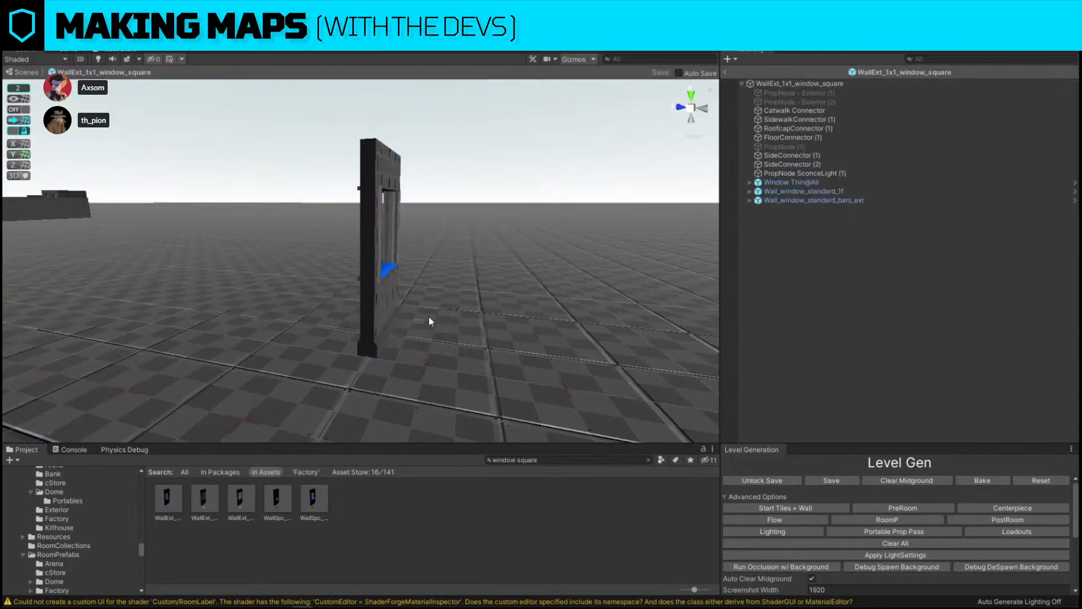
left_click_drag(429, 317, 367, 246, "alt")
scroll(339, 253, "up", 5)
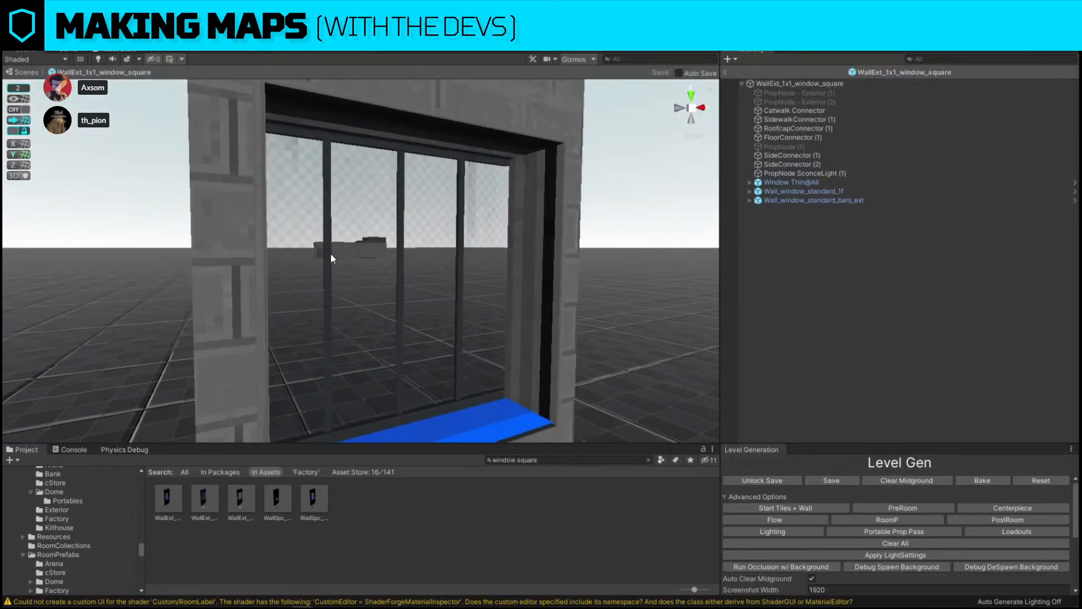
Examine the prefab's Window Thin@All glass and its Wall_window_standard_bars_ext bars from several angles.
left_click(330, 252)
left_click(329, 253)
left_click(807, 183)
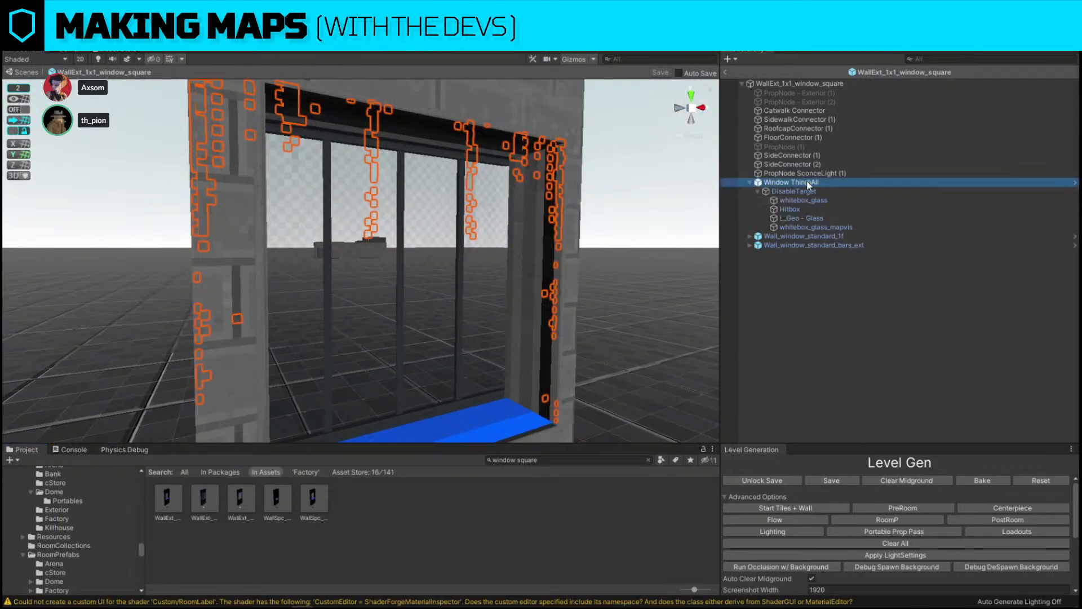
left_click_drag(417, 177, 275, 239, "alt")
scroll(276, 239, "down", 3)
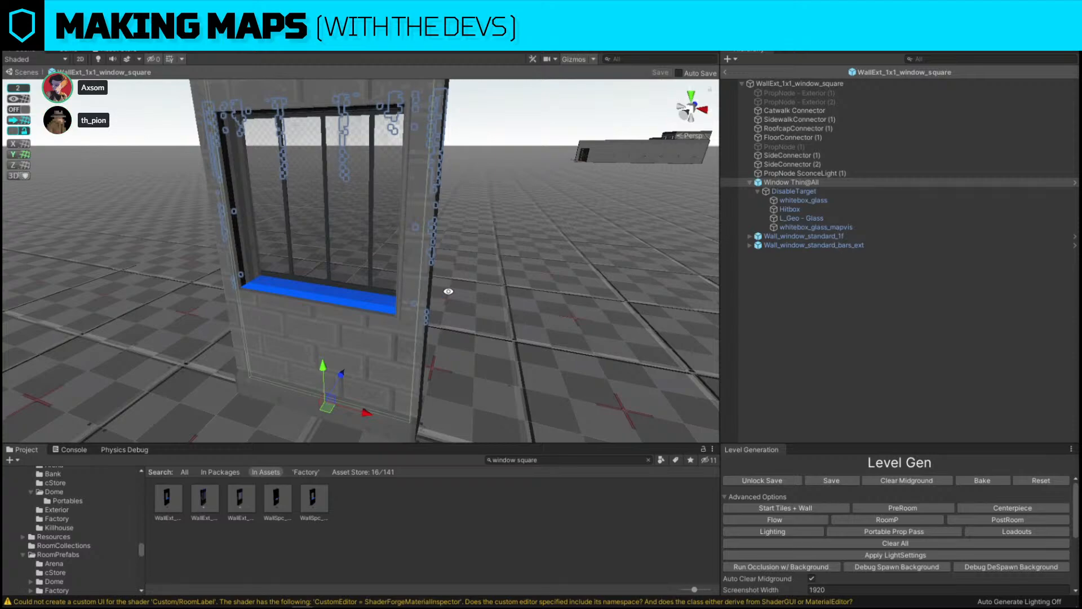
left_click_drag(142, 218, 598, 265, "alt")
left_click(325, 337)
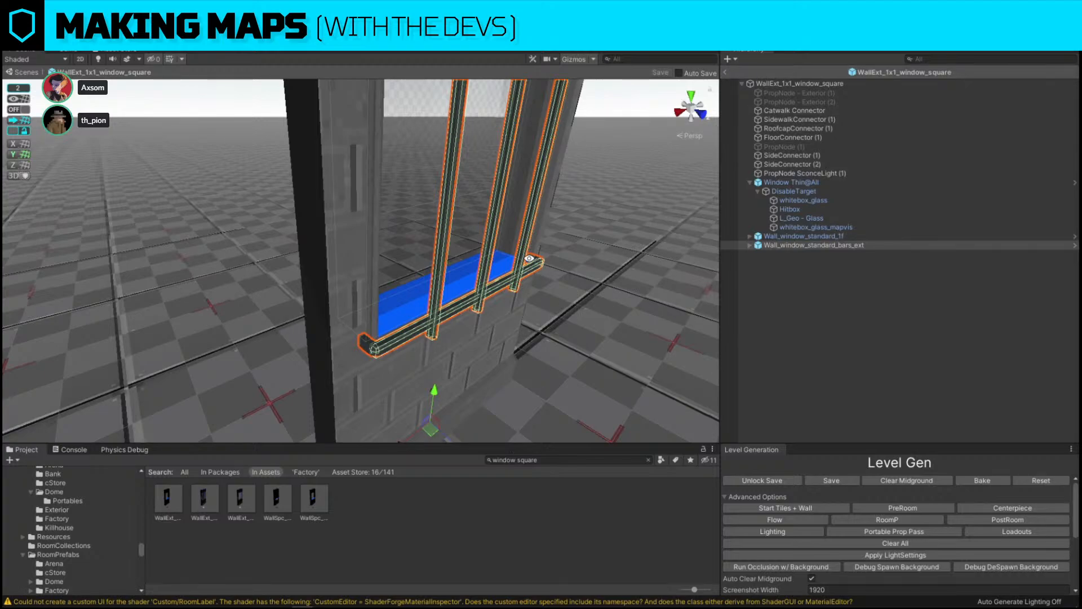
scroll(529, 258, "down", 3)
Leave the window prefab, select the outer upper container, and locate its prefab asset in the Cargo Containers Deprecated folder.
left_click(725, 73)
right_click_drag(436, 220, 246, 218)
right_click_drag(346, 192, 579, 232)
right_click_drag(362, 242, 269, 302)
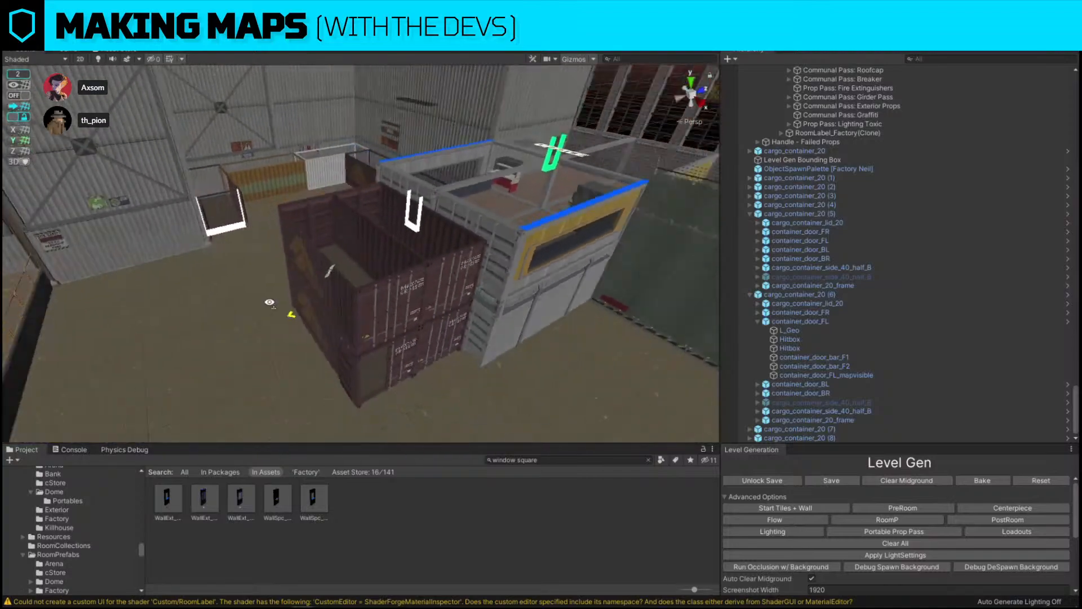
left_click(364, 290)
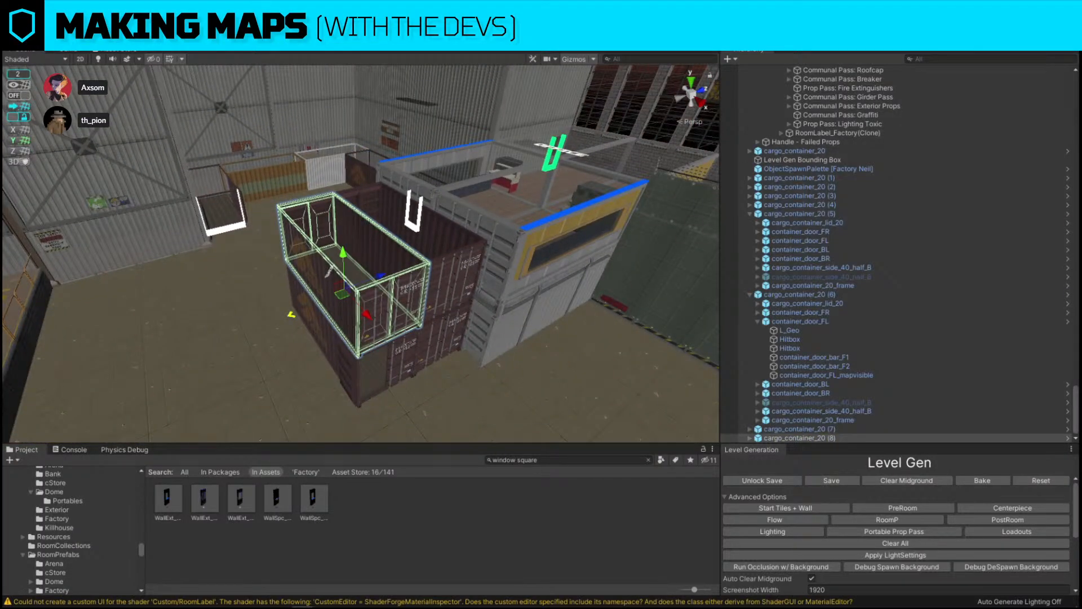
left_click(391, 281)
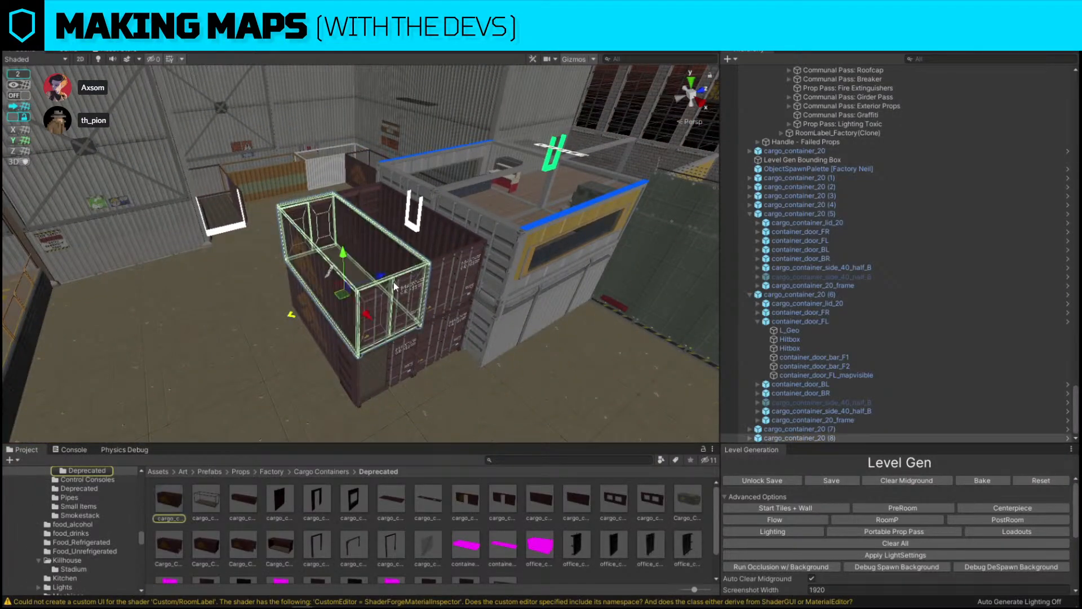
Select the factory_window_frame on the brick factory window wall and toggle its active state off and on.
right_click_drag(383, 278, 455, 325)
left_click(455, 302)
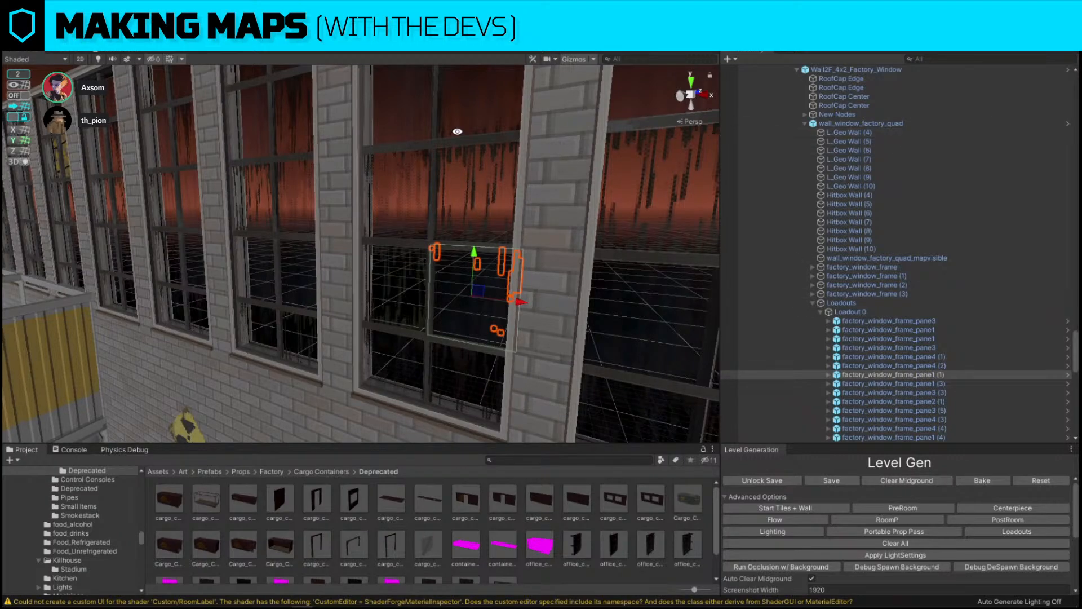
left_click(434, 142)
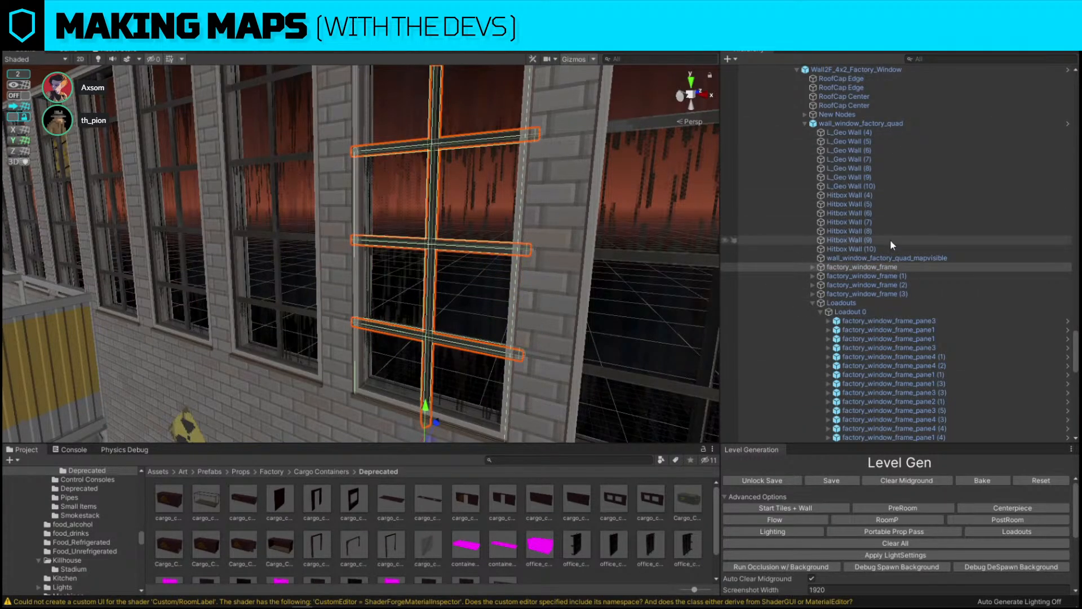
key("alt+shift+a")
key("alt+shift+a")
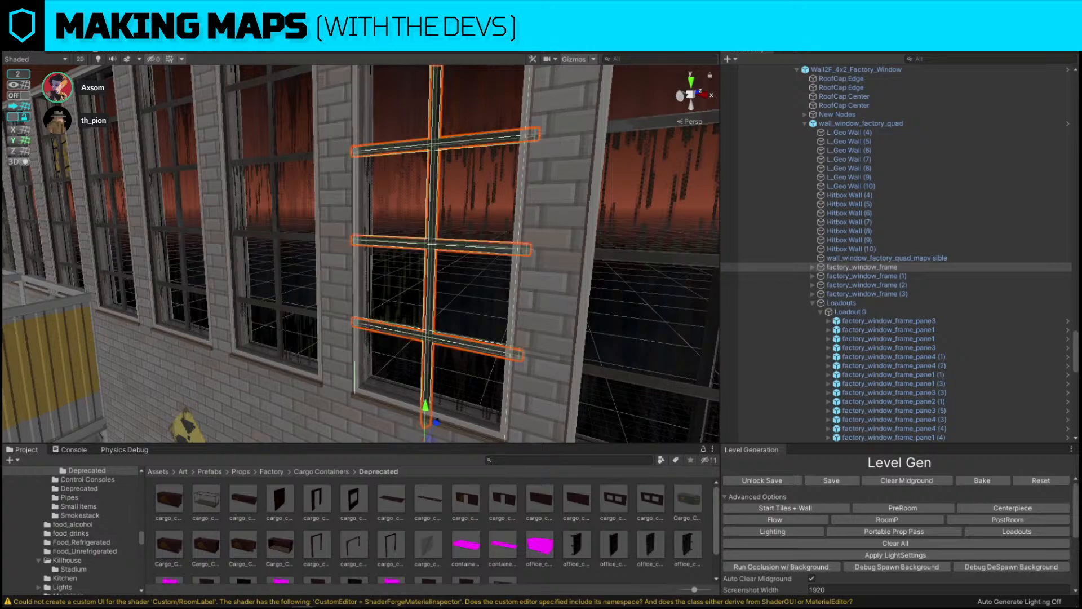
Expand factory_window_frame and select all its L_Geo parts to examine the frame's collision geometry.
left_click(812, 267)
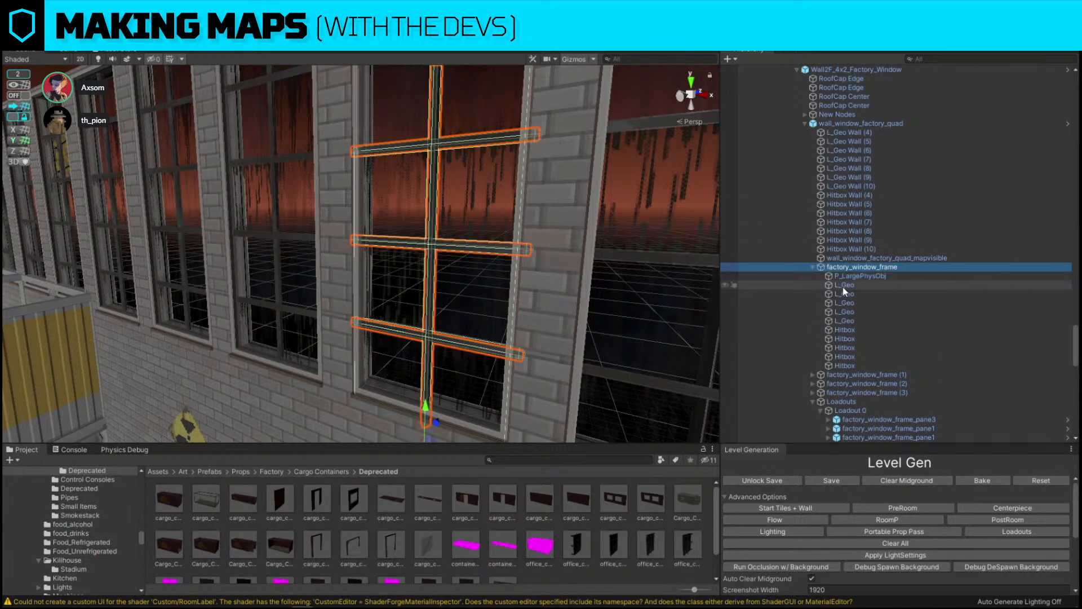
left_click(844, 285)
left_click(847, 319, "shift")
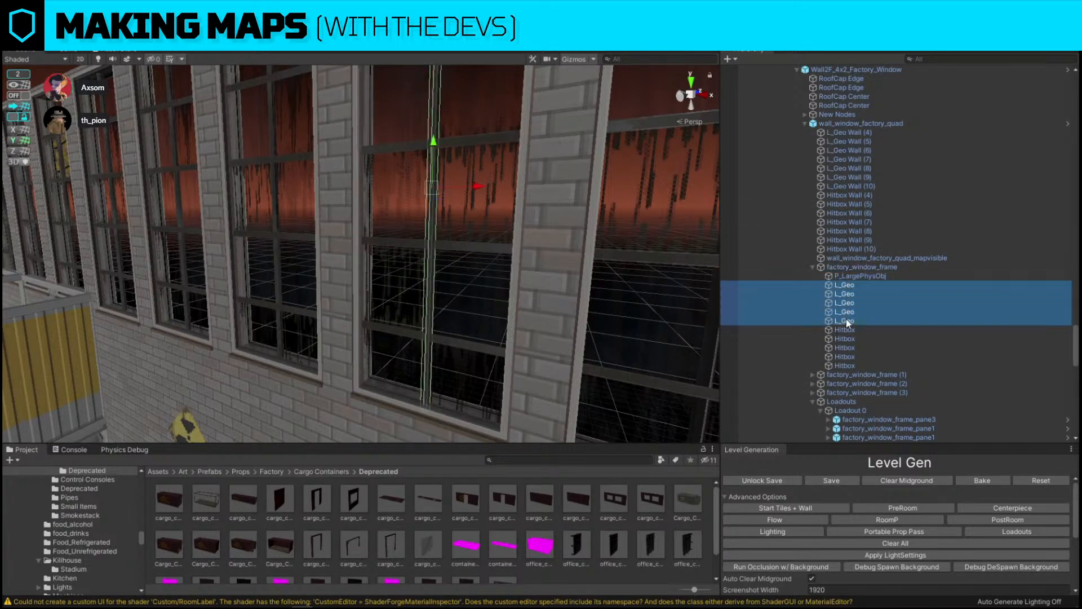
right_click_drag(564, 285, 532, 230)
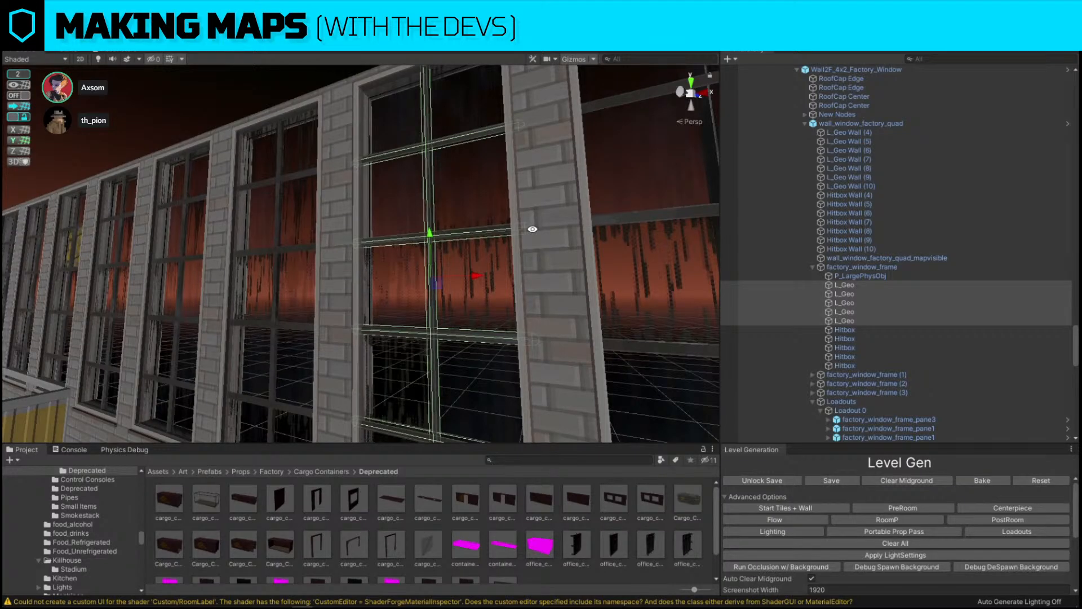
right_click_drag(437, 119, 520, 171)
left_click(418, 127)
Select the outer upper container and set cargo_container_20 as the replacement object in Replace Selection.
right_click_drag(589, 178, 471, 282)
key("w")
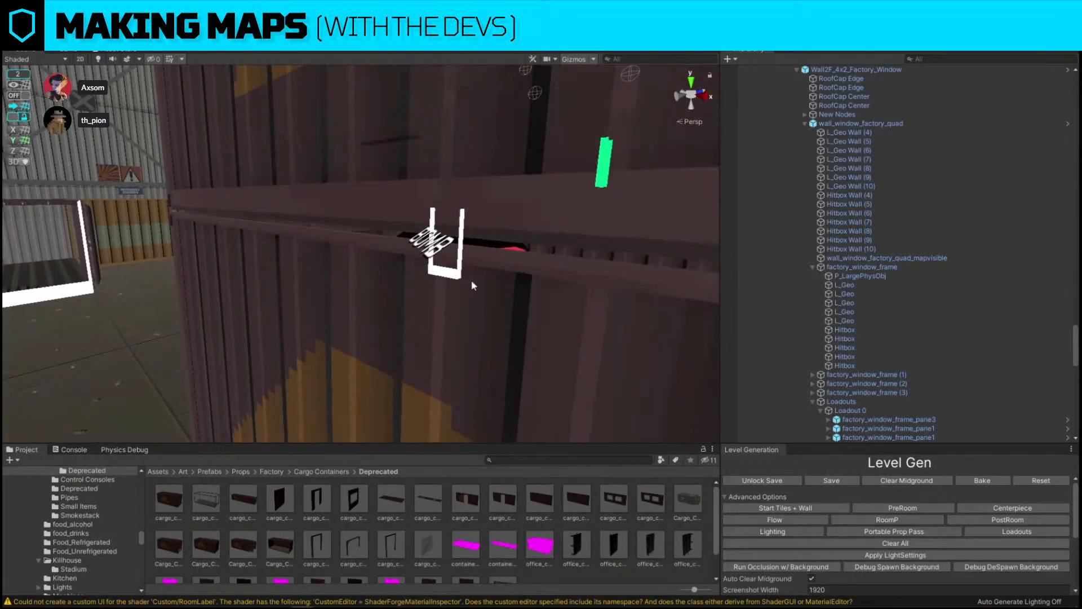
right_click_drag(390, 270, 329, 243)
key("s")
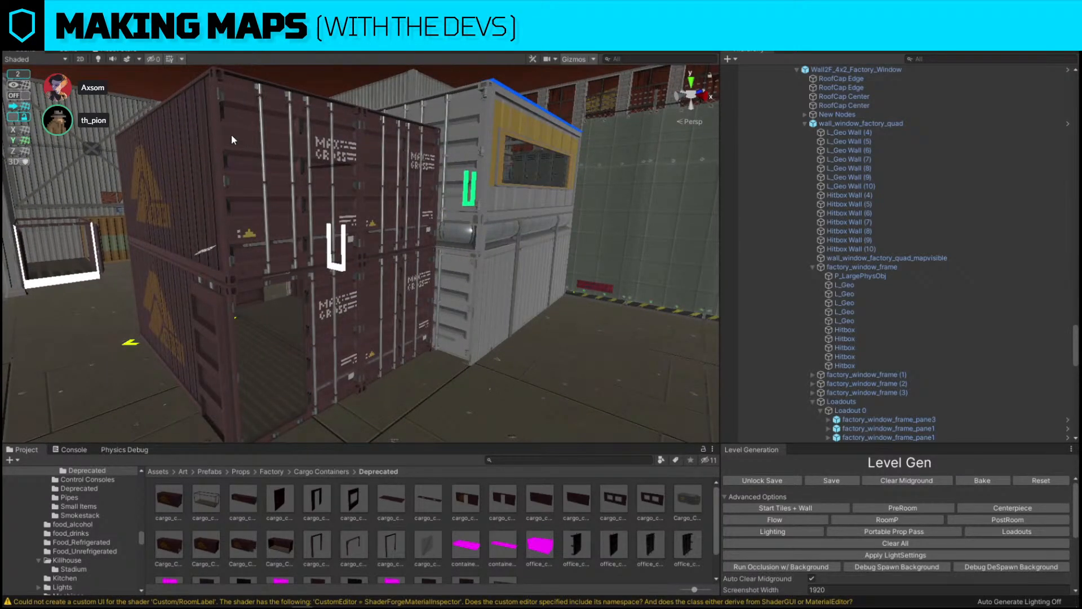
left_click(283, 217)
right_click_drag(283, 216, 439, 182)
key("w")
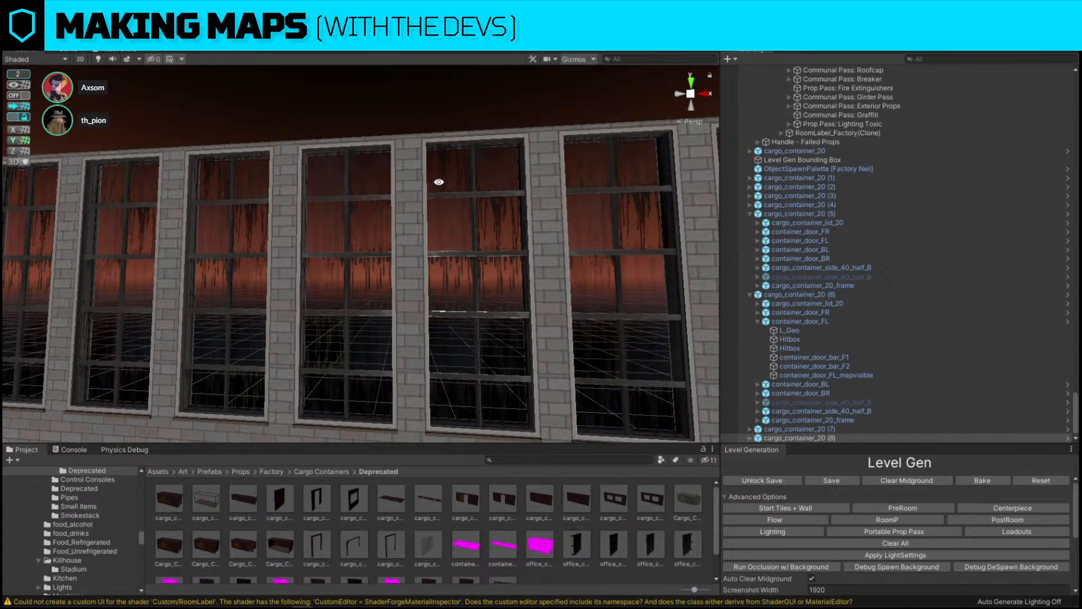
right_click_drag(478, 142, 390, 236)
key("f")
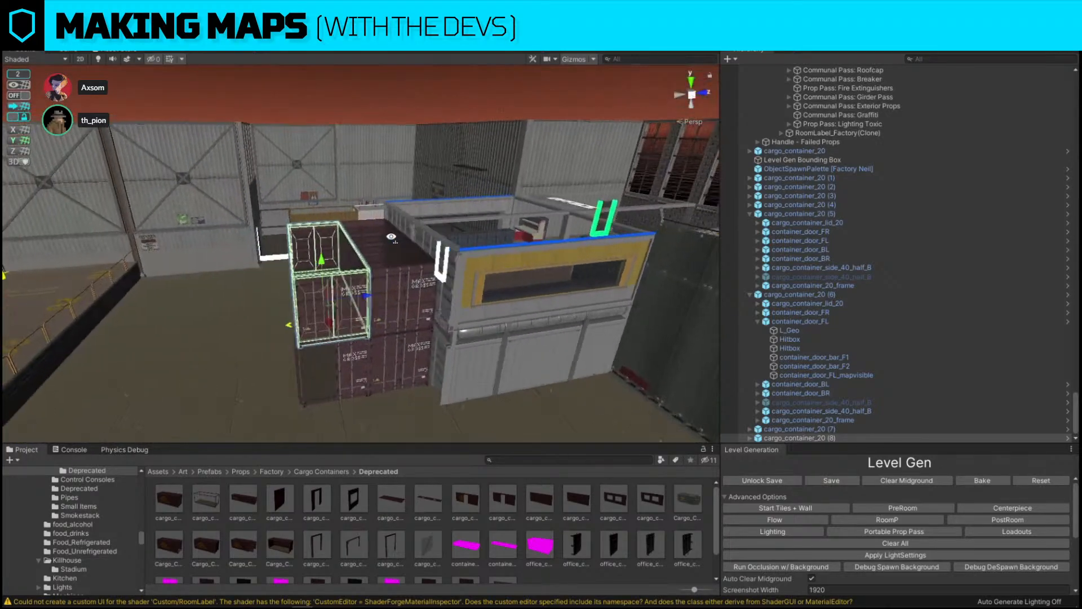
key("ctrl+shift+r")
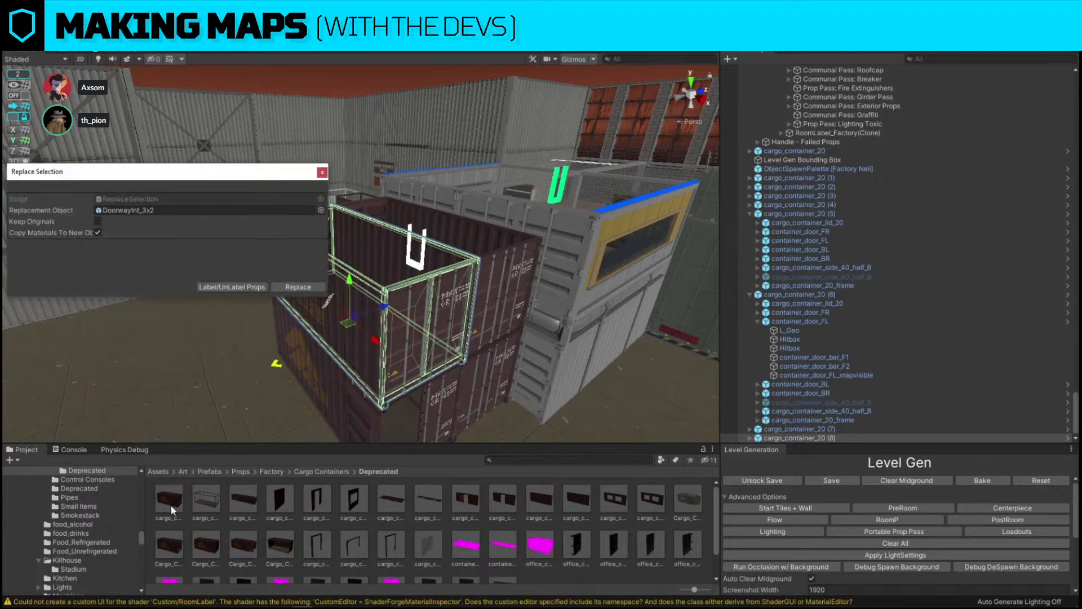
left_click_drag(170, 505, 126, 211)
Examine the brick wall's factory windows up close and select factory_window_frame (1).
right_click_drag(437, 304, 583, 251)
key("w")
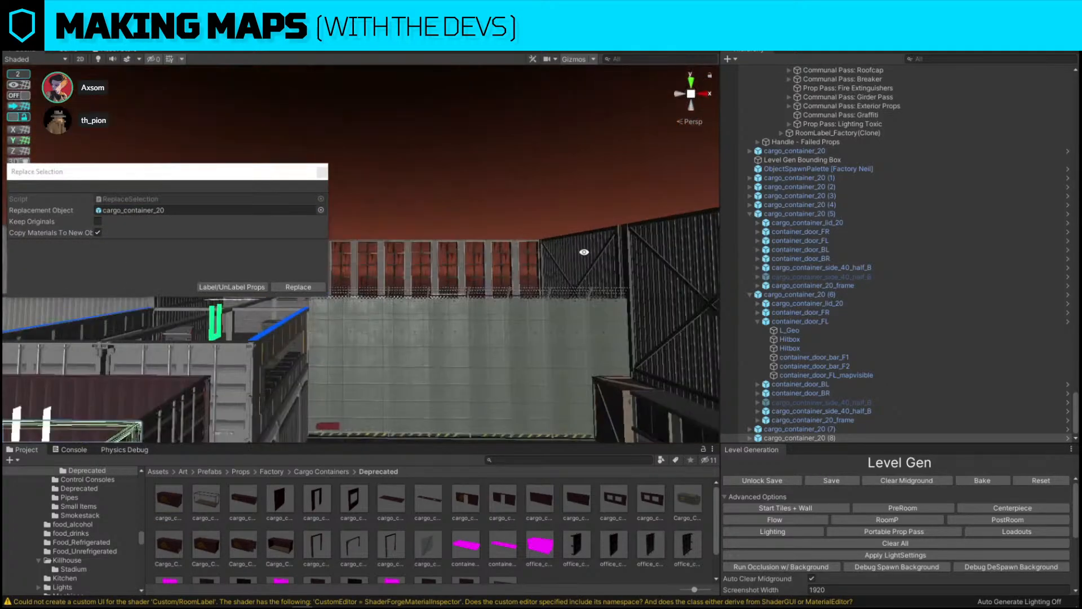
key("w")
right_click_drag(457, 276, 418, 289)
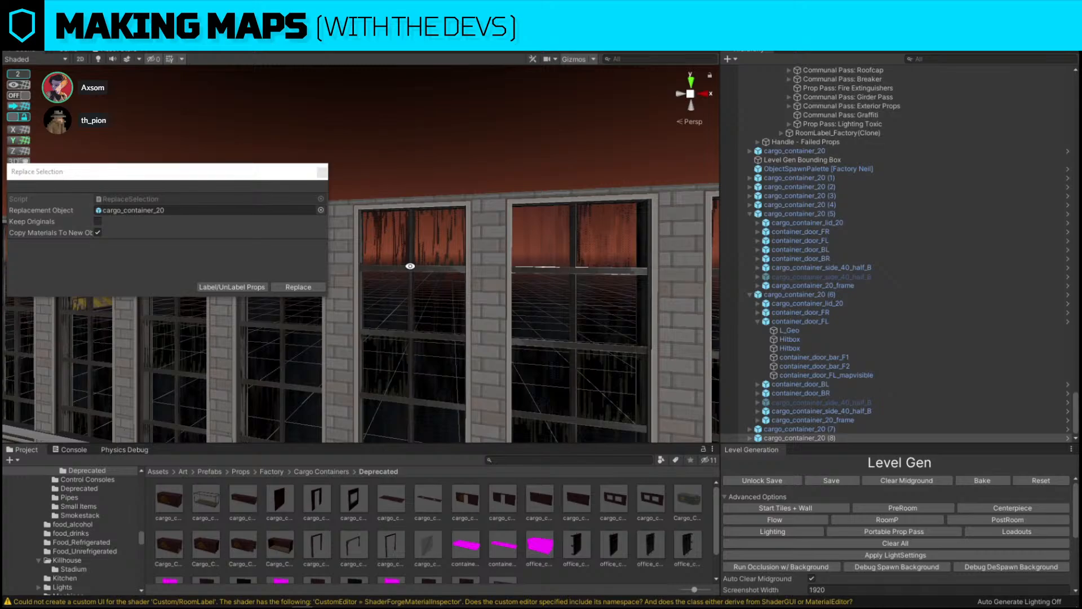
scroll(430, 254, "up", 5)
left_click(449, 263)
left_click(450, 264)
scroll(449, 263, "down", 6)
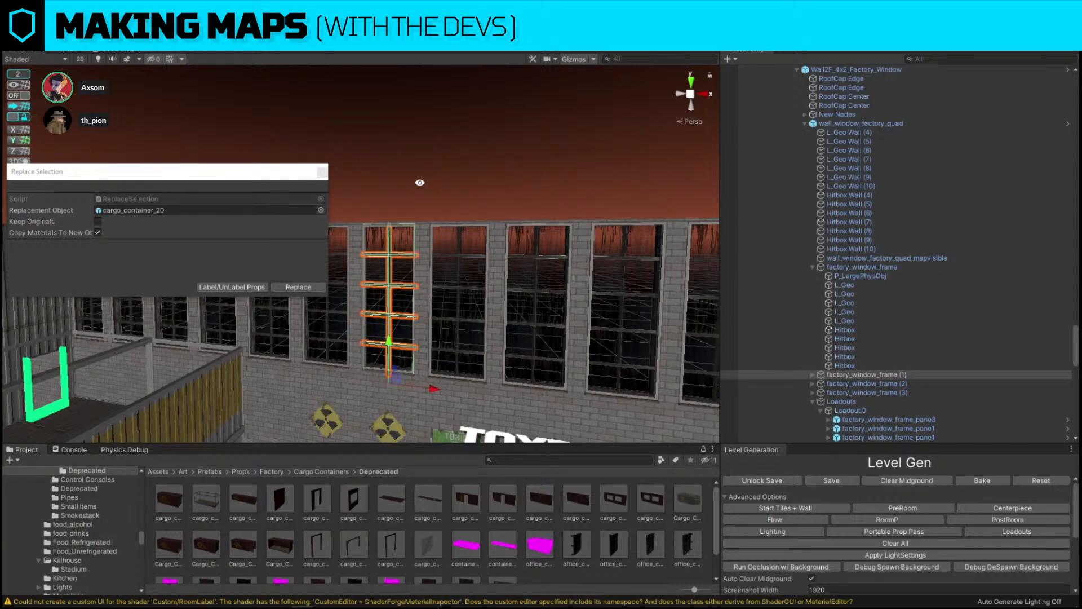
Replace the two stacked upper maroon containers with the cargo_container_20 prefab using Replace Selection.
left_click(323, 172)
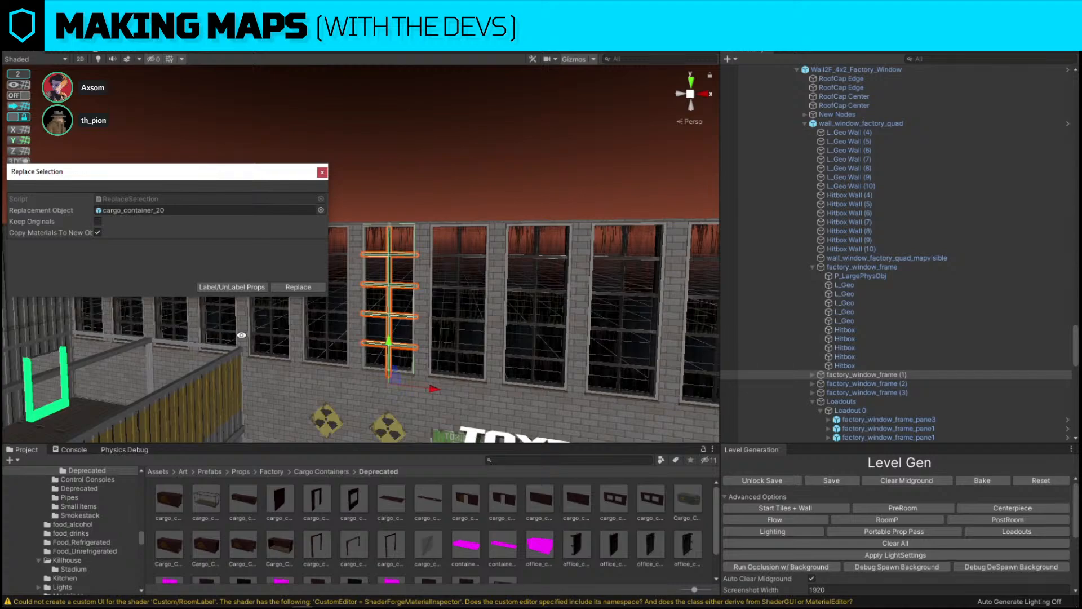
left_click(322, 172)
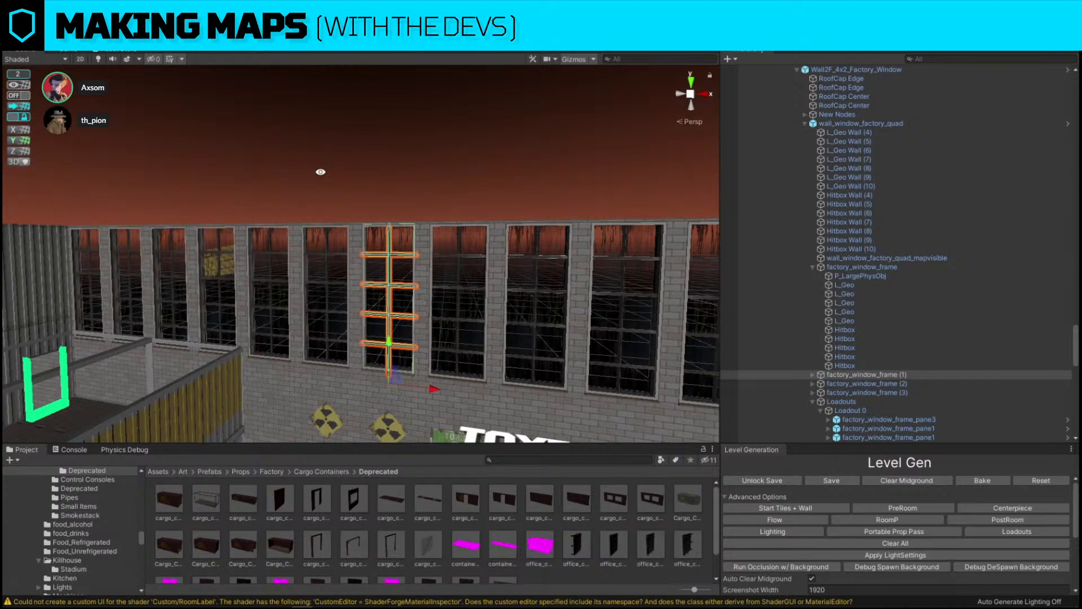
left_click(485, 149)
right_click_drag(486, 149, 364, 253)
left_click(308, 420)
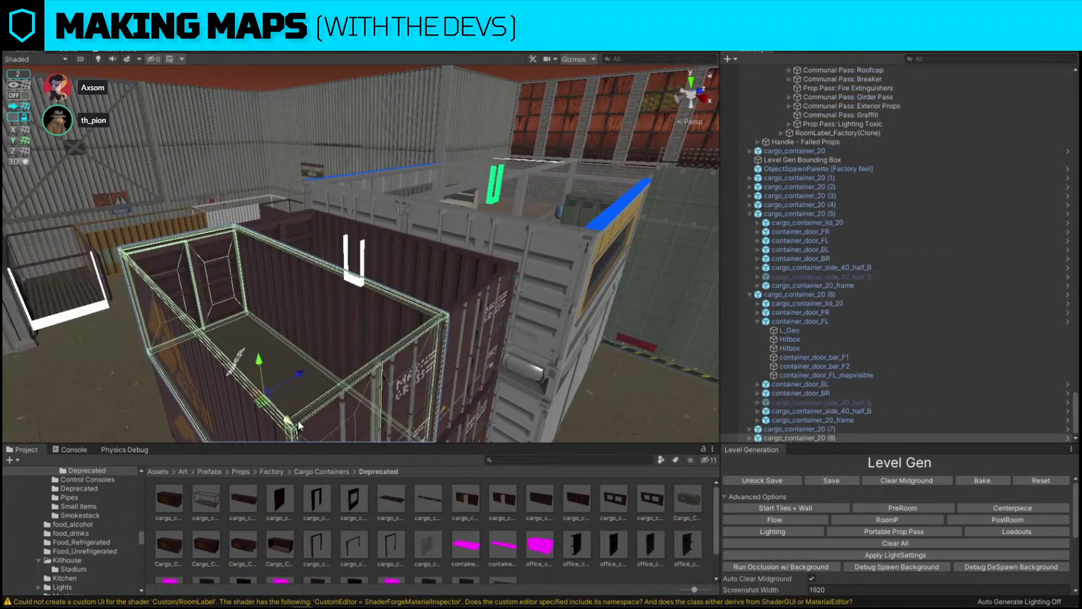
left_click(468, 299, "shift")
key("ctrl+shift+r")
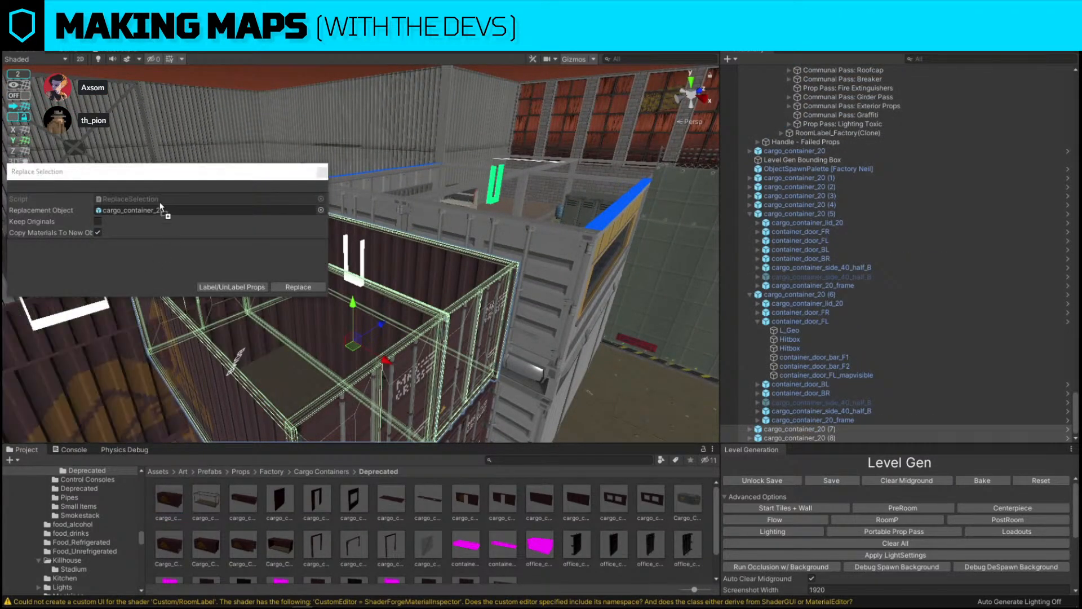
left_click(319, 288)
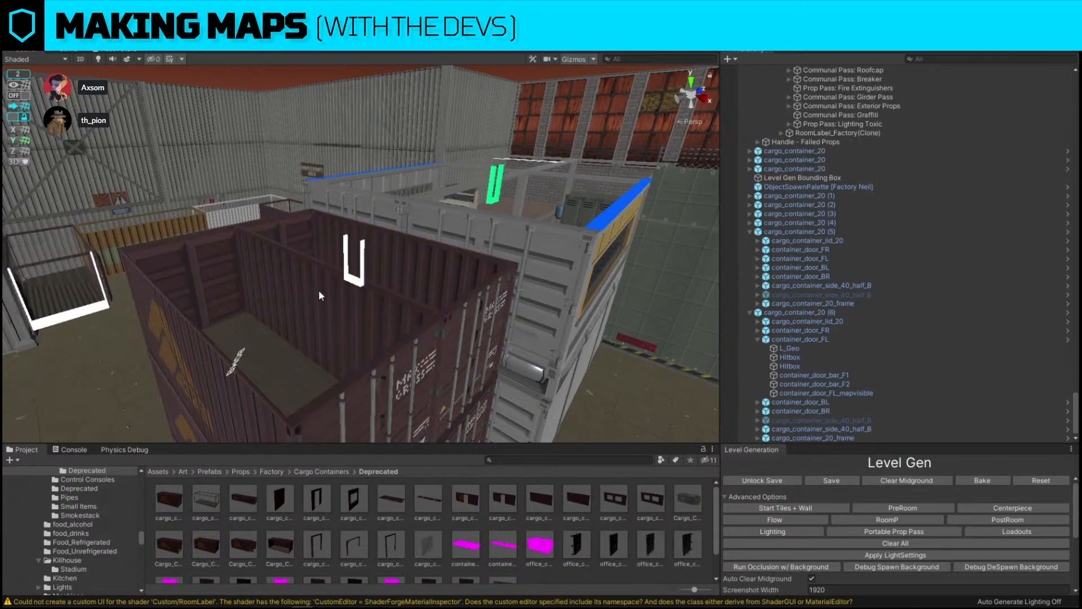
Replace both upper maroon containers with the Cargo_Container_Small_Locked prefab from the Deprecated folder.
left_click(424, 334)
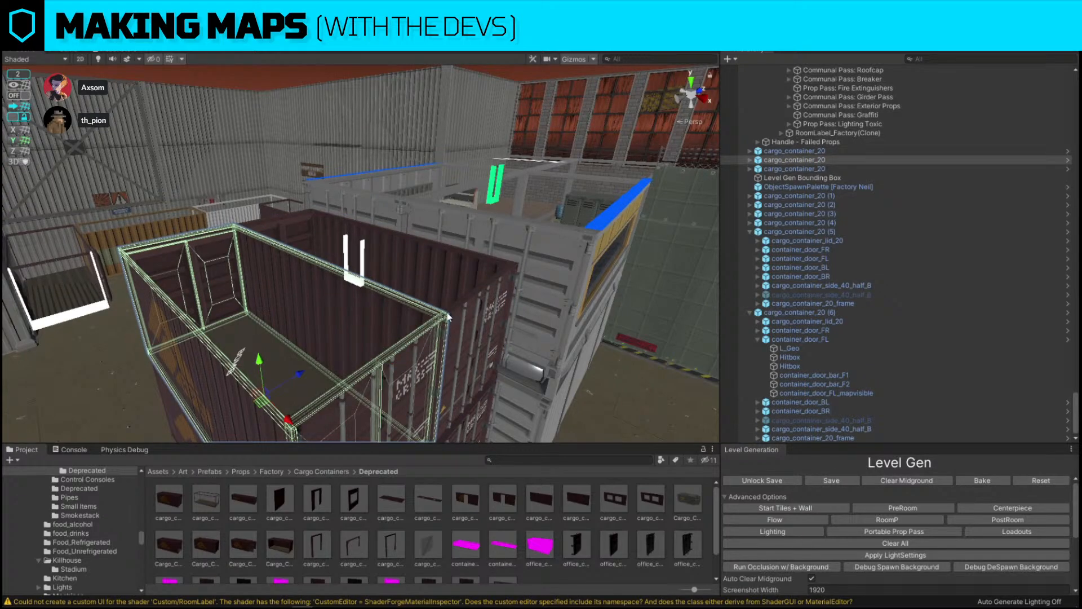
left_click(448, 318)
key("ctrl+shift+r")
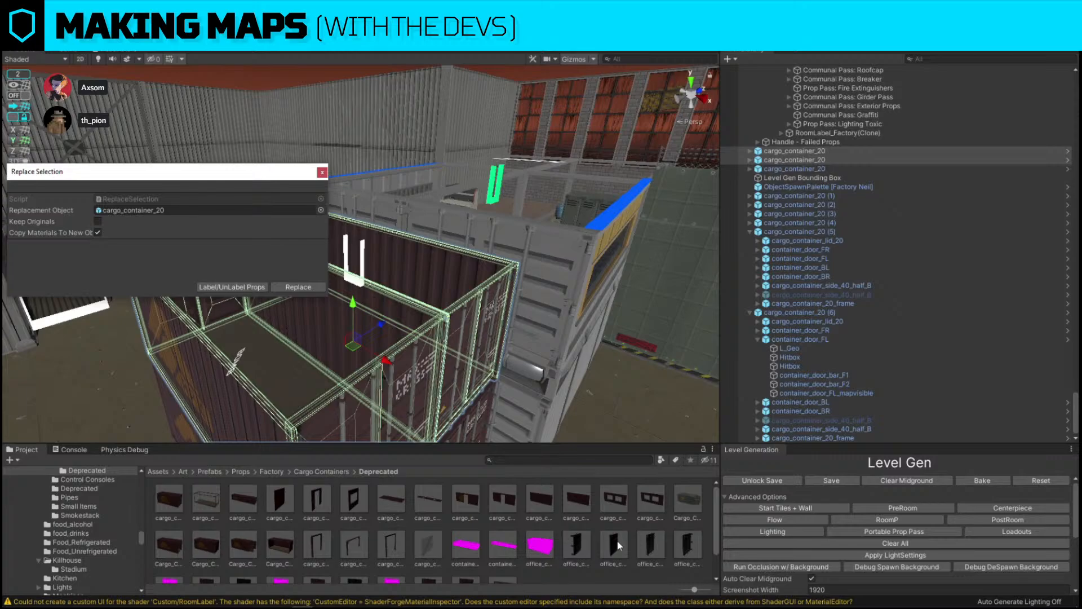
scroll(343, 546, "down", 2)
left_click_drag(234, 509, 149, 209)
left_click(313, 286)
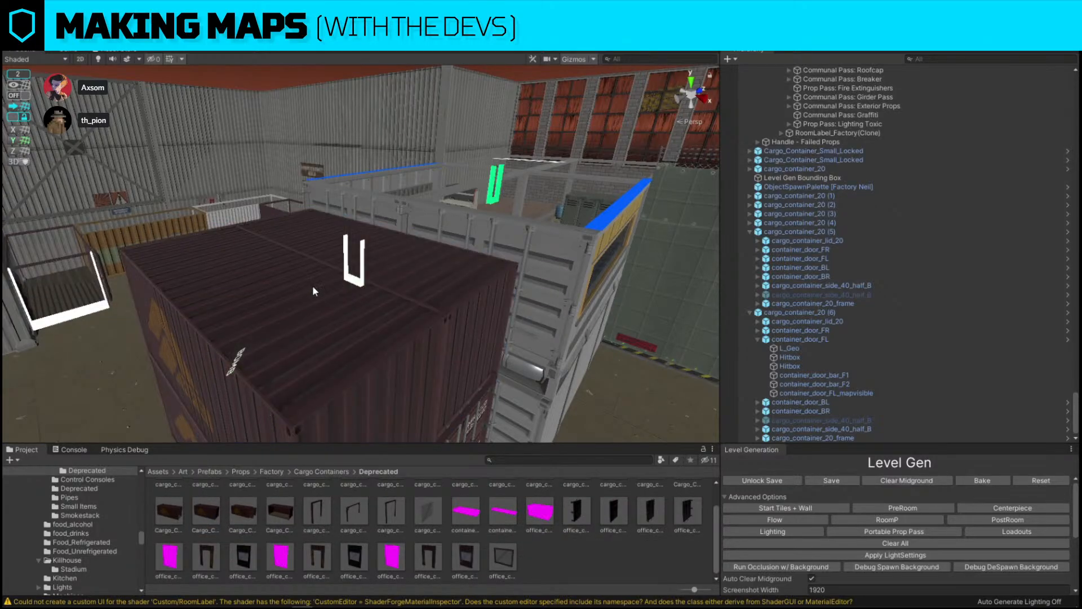
Select both upper locked containers and search the project assets for "cargo".
left_click(348, 332)
scroll(350, 331, "up", 4)
left_click_drag(349, 331, 321, 316, "alt")
scroll(321, 316, "down", 5)
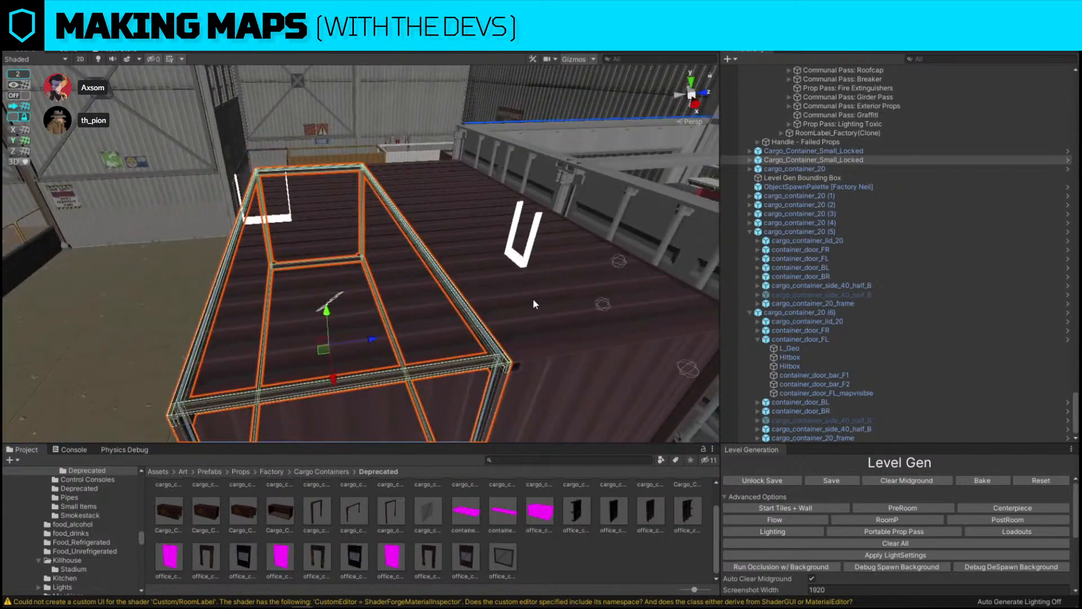
left_click(534, 303, "shift")
scroll(563, 532, "up", 2)
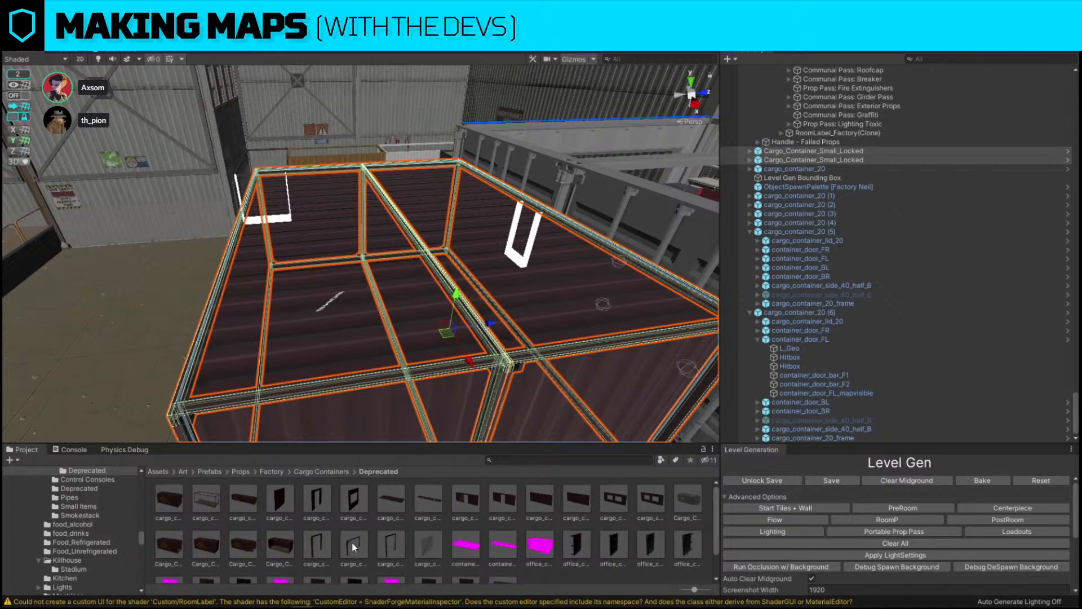
scroll(387, 541, "down", 3)
scroll(387, 540, "up", 3)
left_click(519, 459)
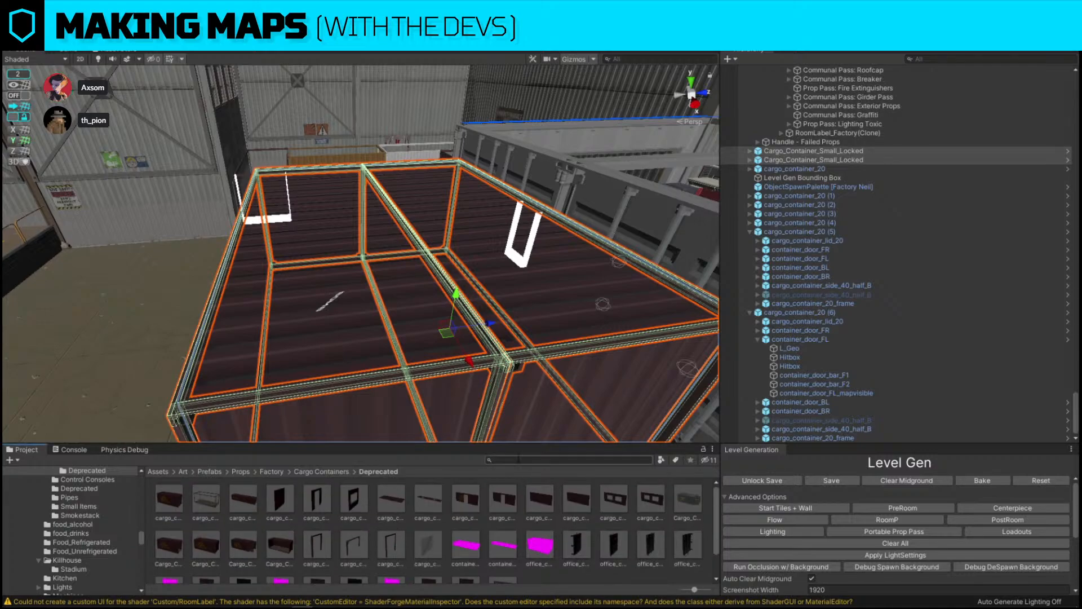
type("cargo")
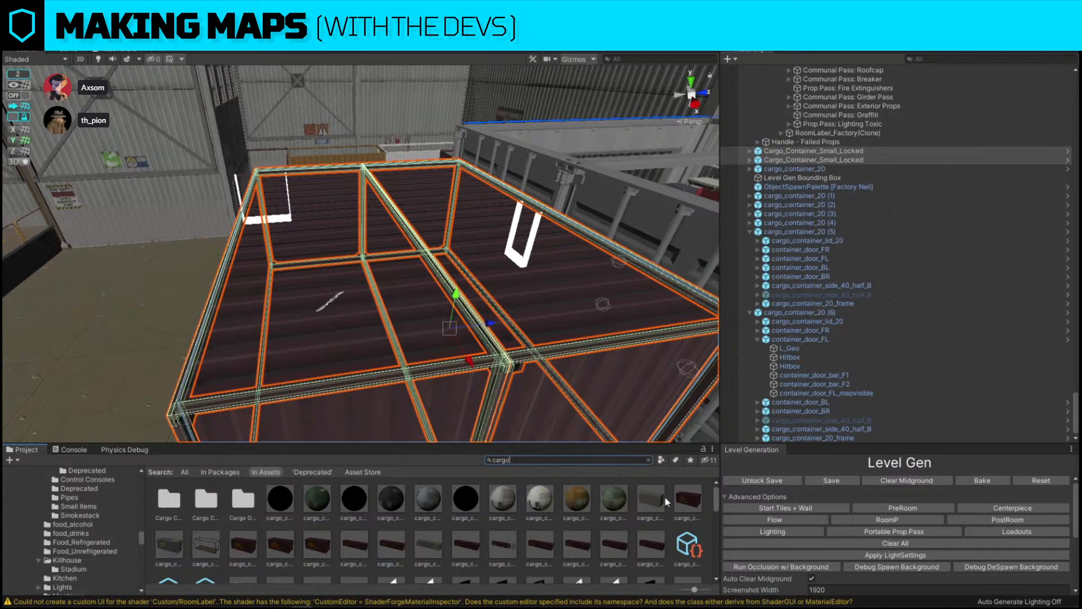
Replace both selected containers with the cargo_container_20_shell model, then inspect the new objects in the hierarchy.
key("ctrl+shift+r")
left_click_drag(683, 499, 166, 212)
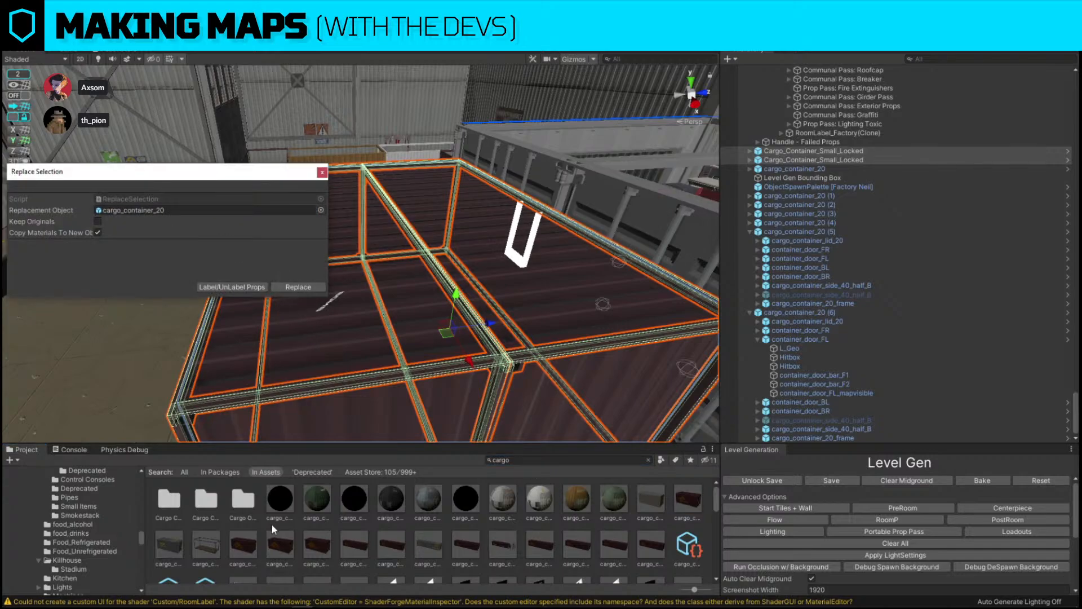
left_click_drag(271, 525, 135, 212)
left_click_drag(294, 554, 197, 213)
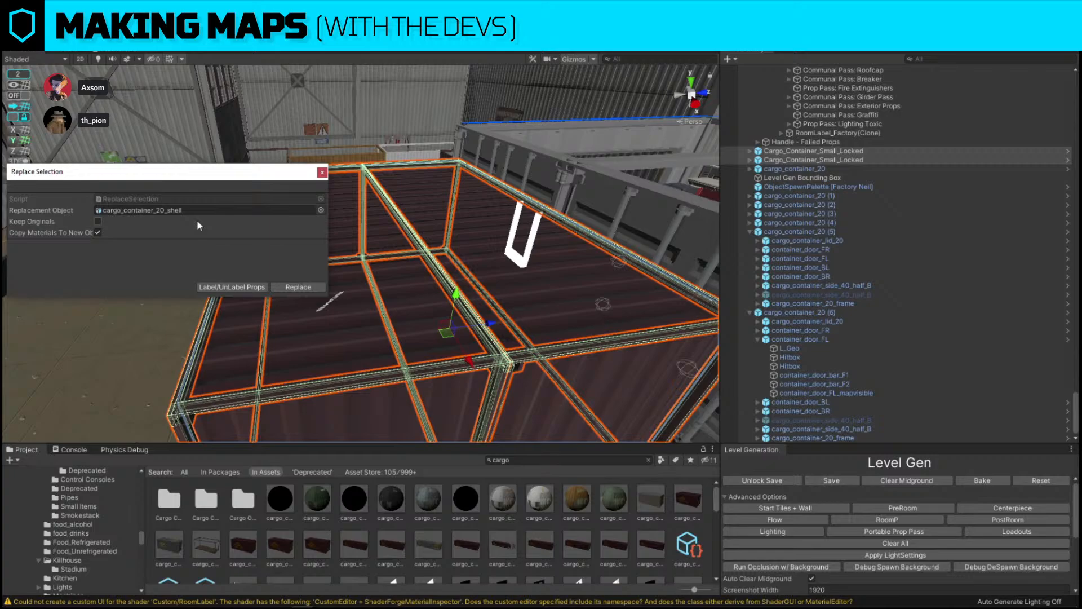
left_click(298, 287)
left_click(795, 151)
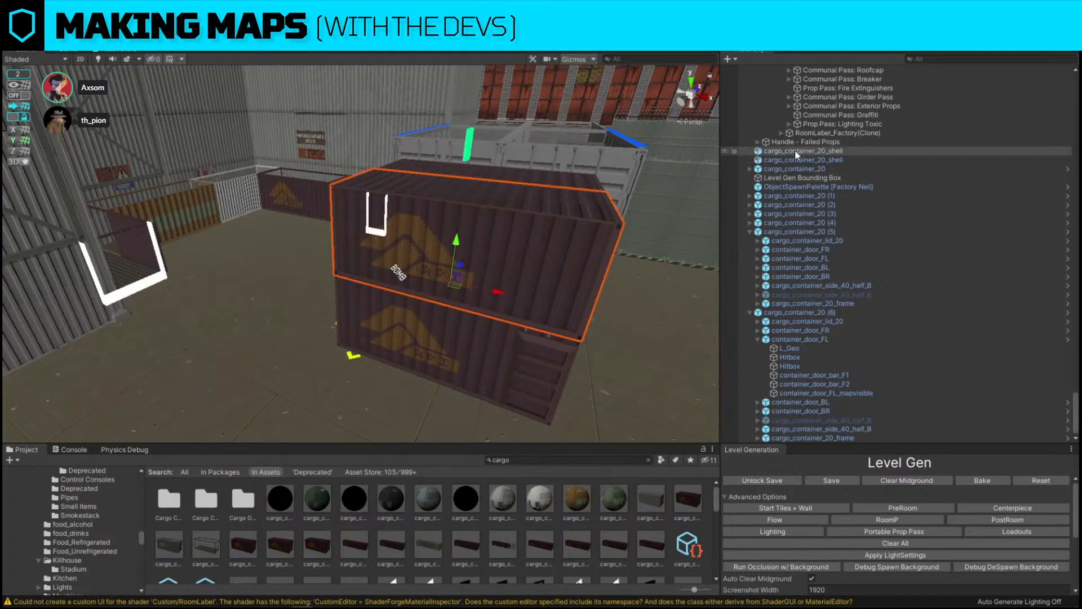
double_click(769, 151)
Replace both upper container shells with the prefab version of cargo_container_20_shell.
left_click(424, 228)
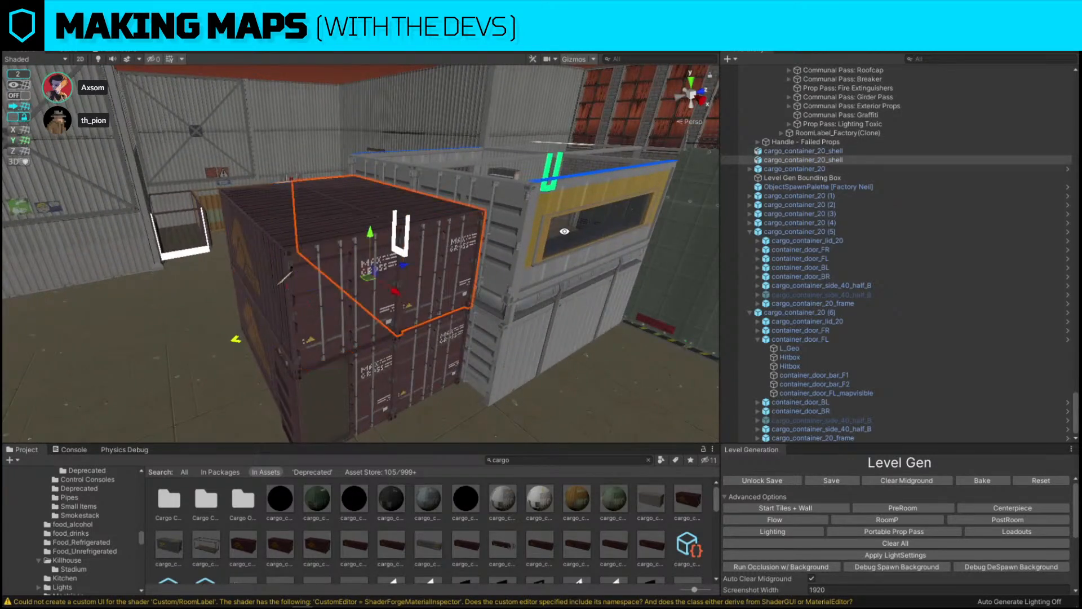
left_click(318, 310, "shift")
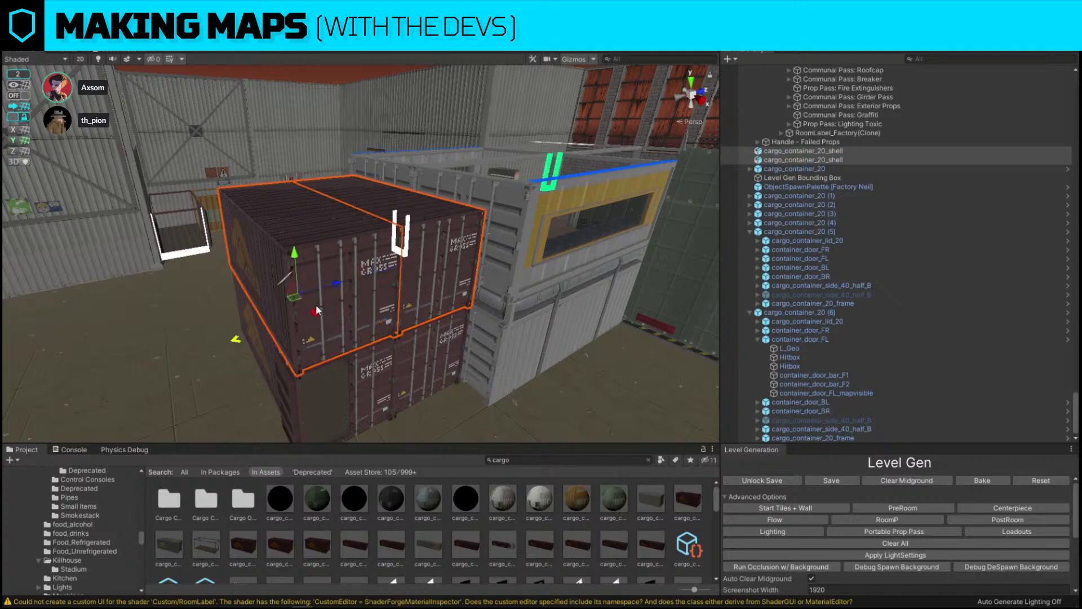
key("alt+r")
left_click_drag(316, 543, 172, 217)
left_click(309, 286)
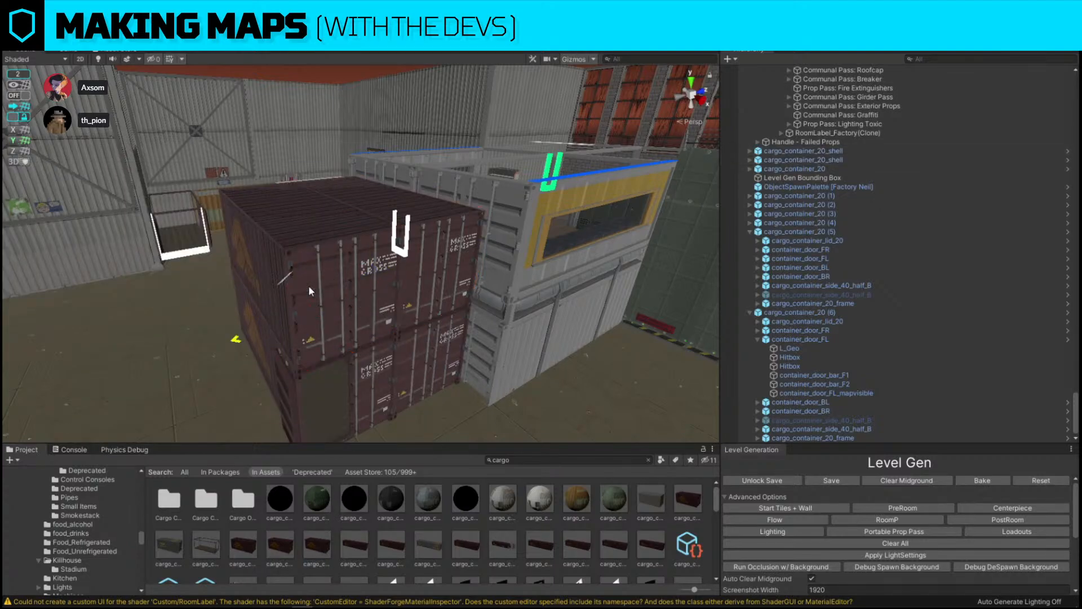
Deactivate the cargo_container_20_shell_mapvisible child of both upper container shells, working in the map view.
left_click(750, 160)
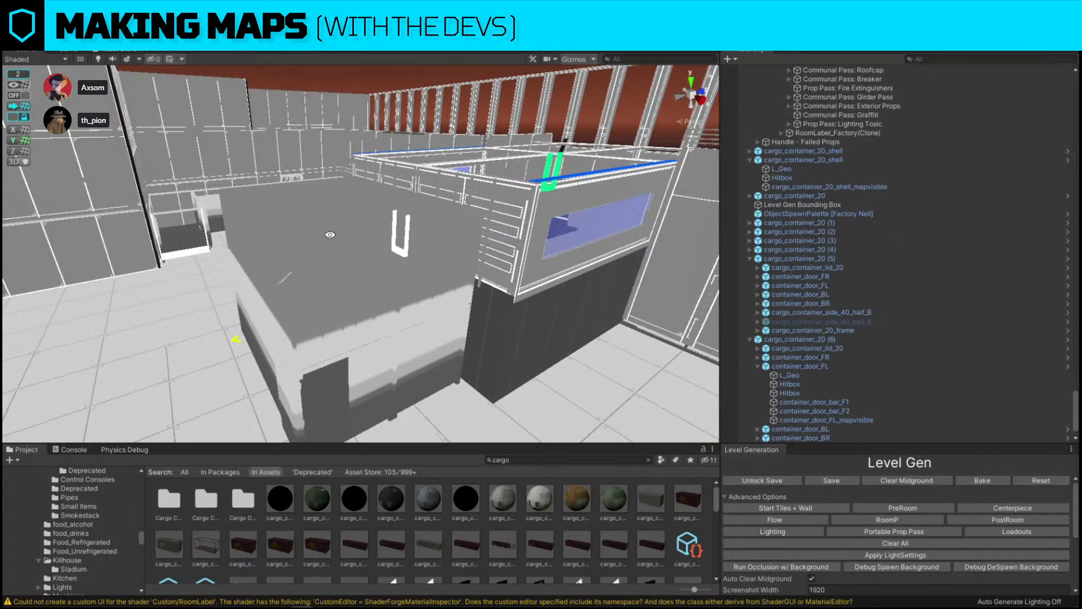
left_click(350, 239)
left_click(350, 239)
left_click(451, 235)
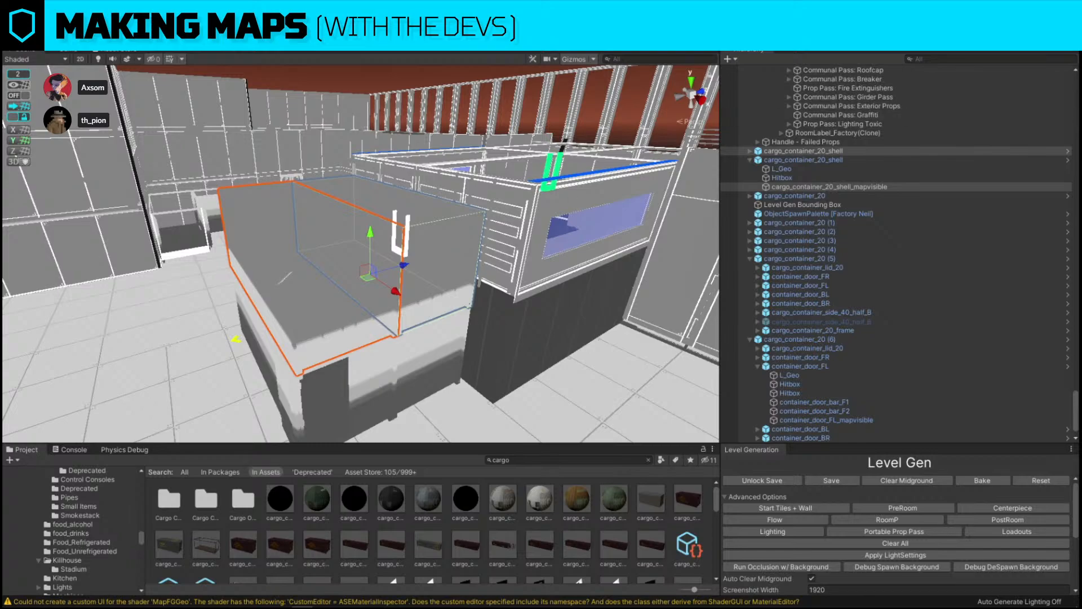
key("ctrl+z")
key("alt+shift+a")
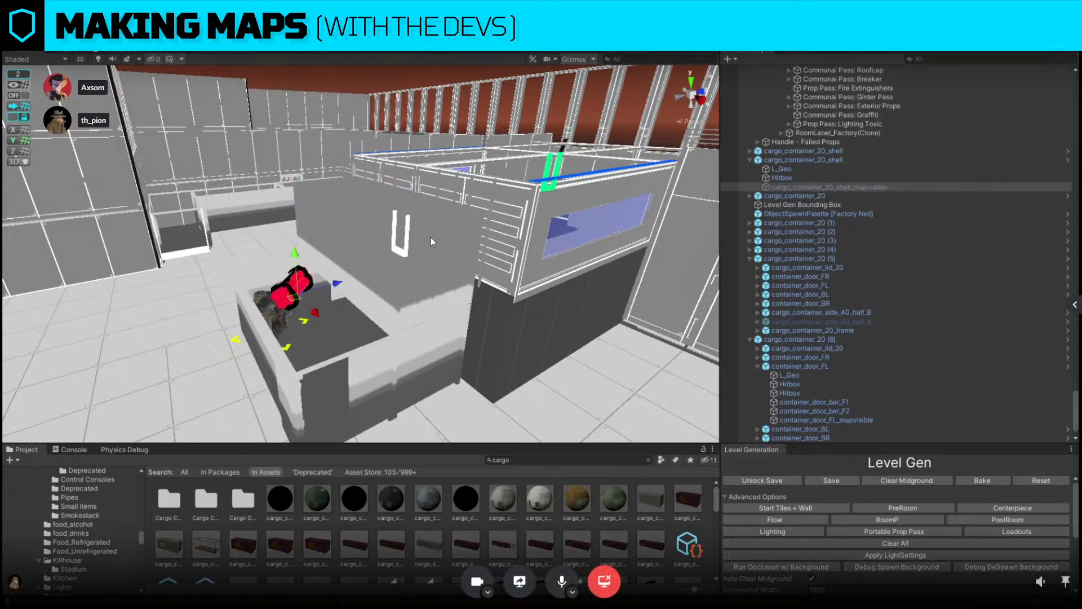
double_click(434, 235)
key("alt+shift+a")
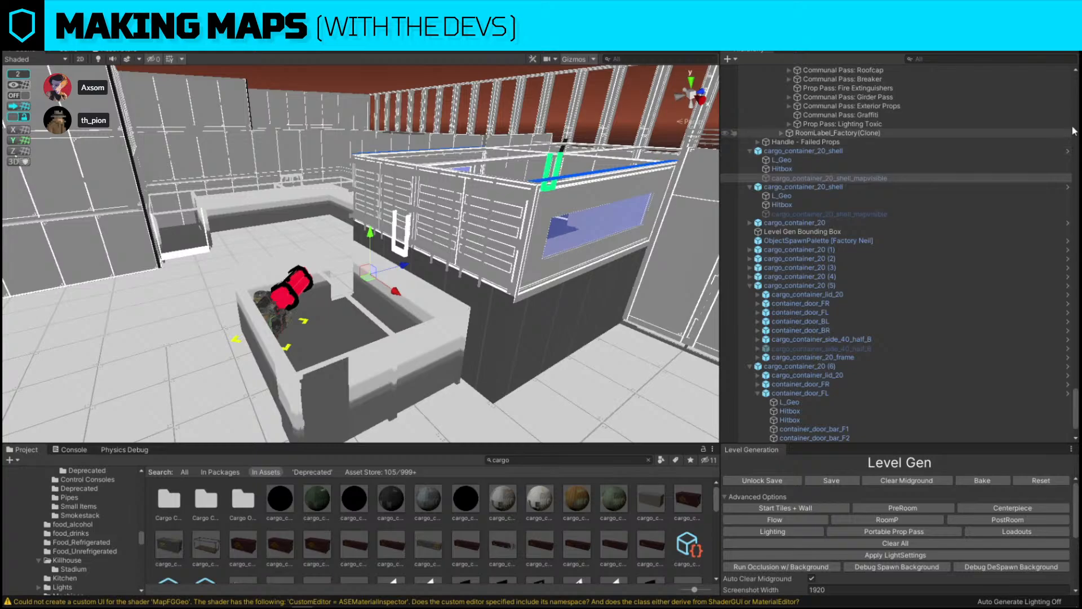
key("m")
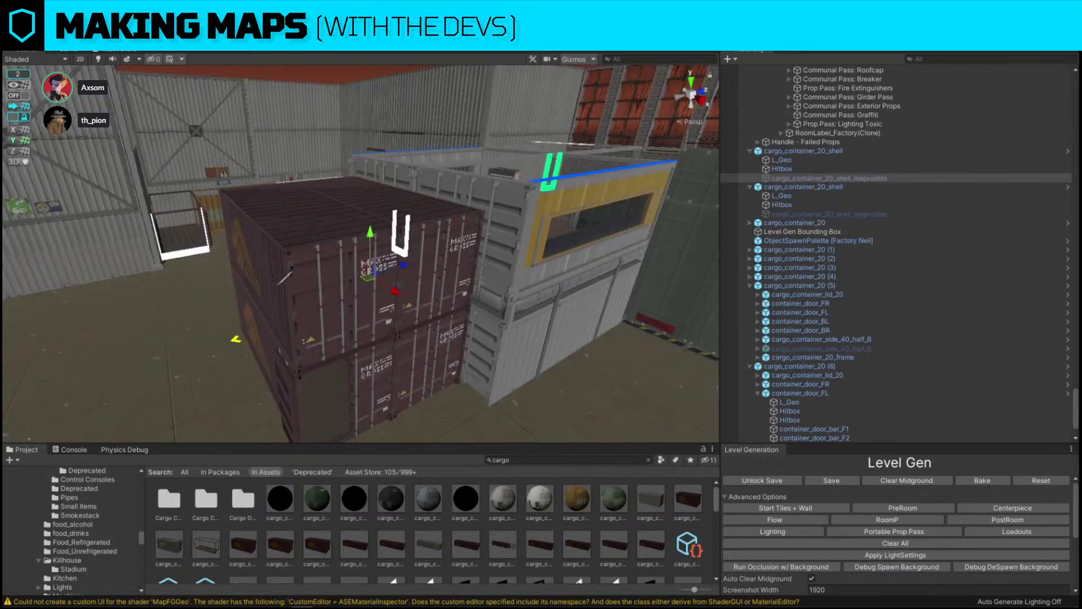
Compare the containers in the map view and the normal shaded view.
key("m")
key("m")
key("m")
key("m")
key("m")
key("m")
key("m")
key("m")
Select both upper container shells, viewed up close at the seam with the containers below.
right_click_drag(318, 235, 177, 325)
left_click(155, 219)
right_click_drag(155, 220, 198, 222)
left_click(578, 213, "shift")
right_click_drag(579, 213, 388, 224)
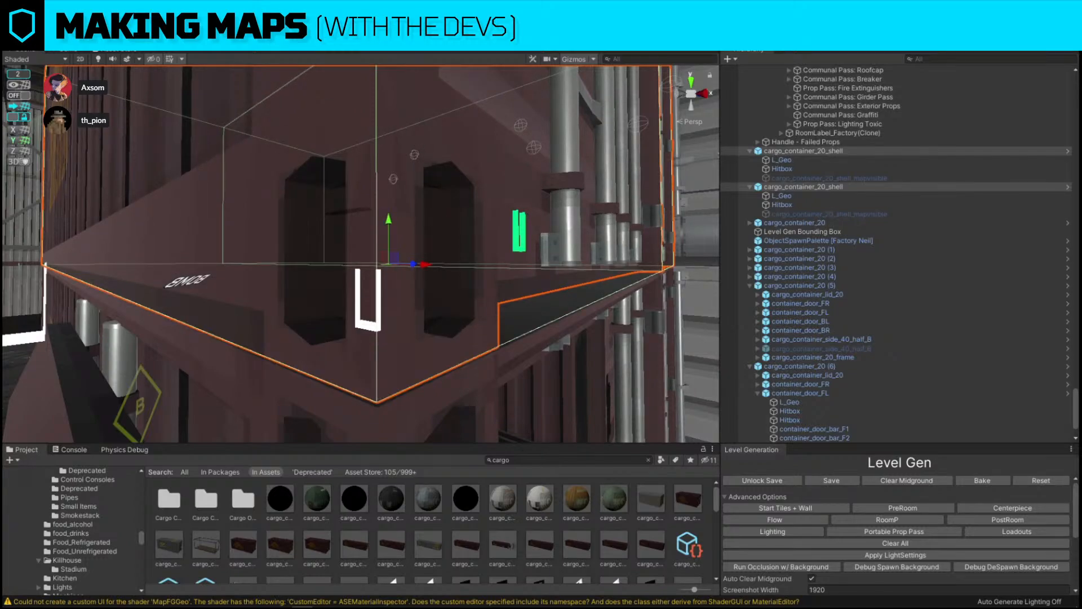
Undo the latest placement changes of both selected shells to compare how they meet the containers below.
key("ctrl+z")
key("ctrl+z")
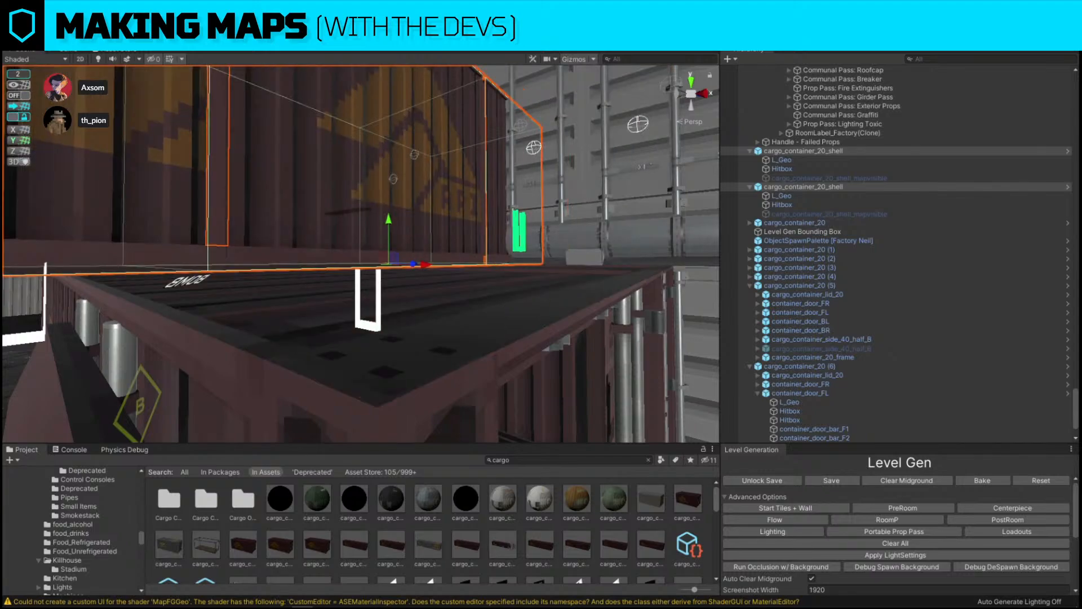
key("ctrl+z")
key("ctrl+z")
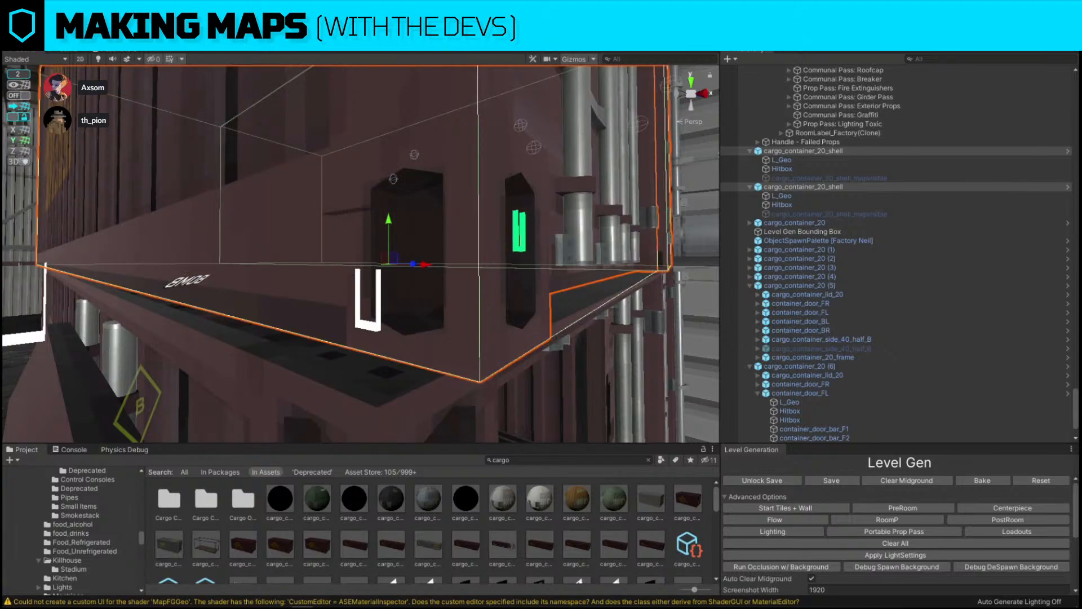
key("ctrl+z")
key("ctrl+z")
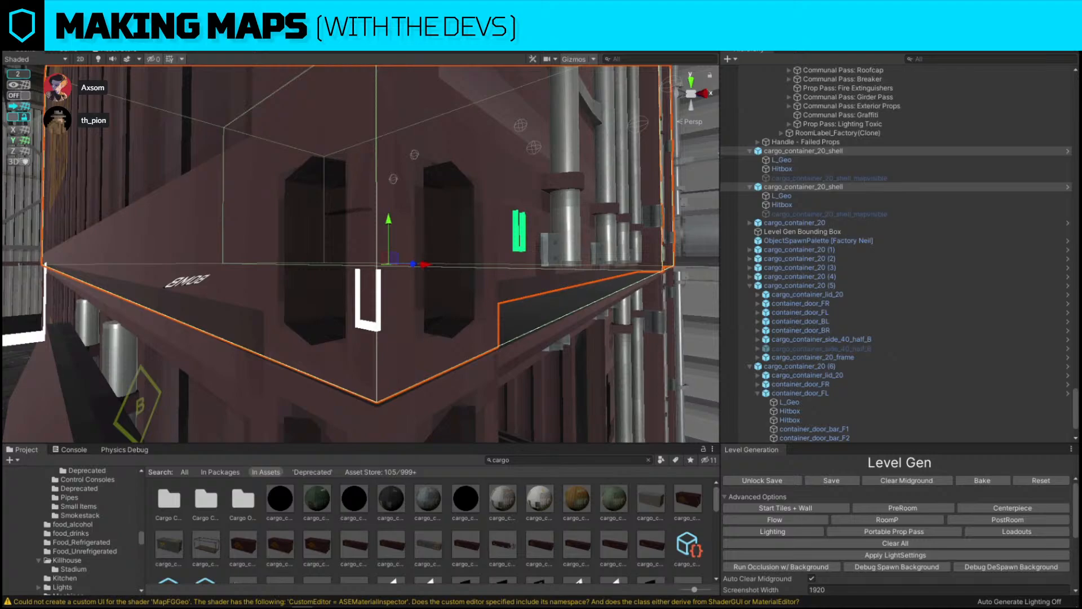
key("ctrl+z")
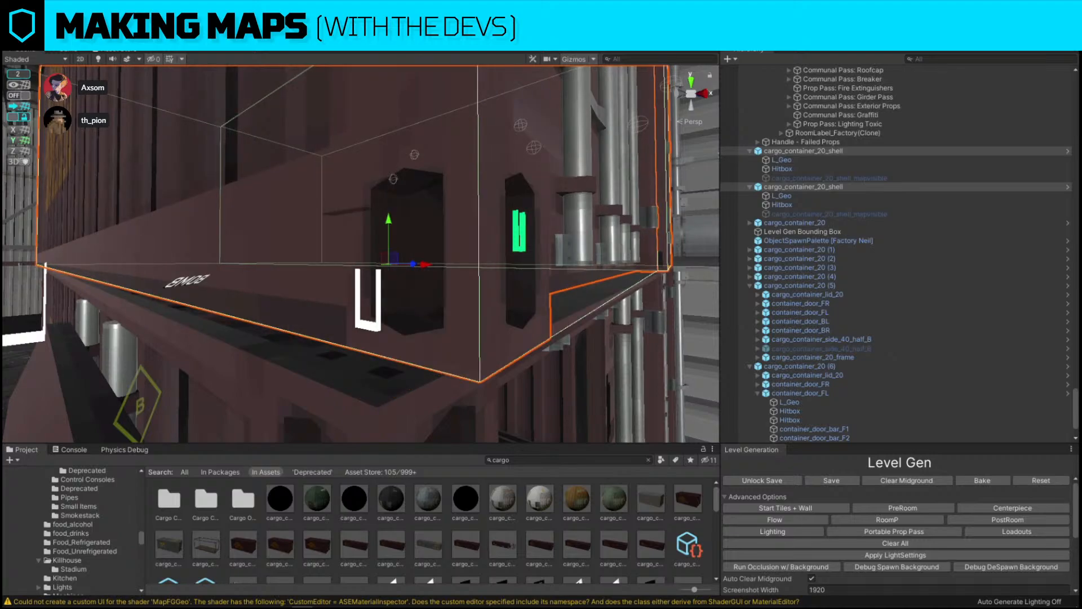
key("ctrl+z")
key("ctrl+z")
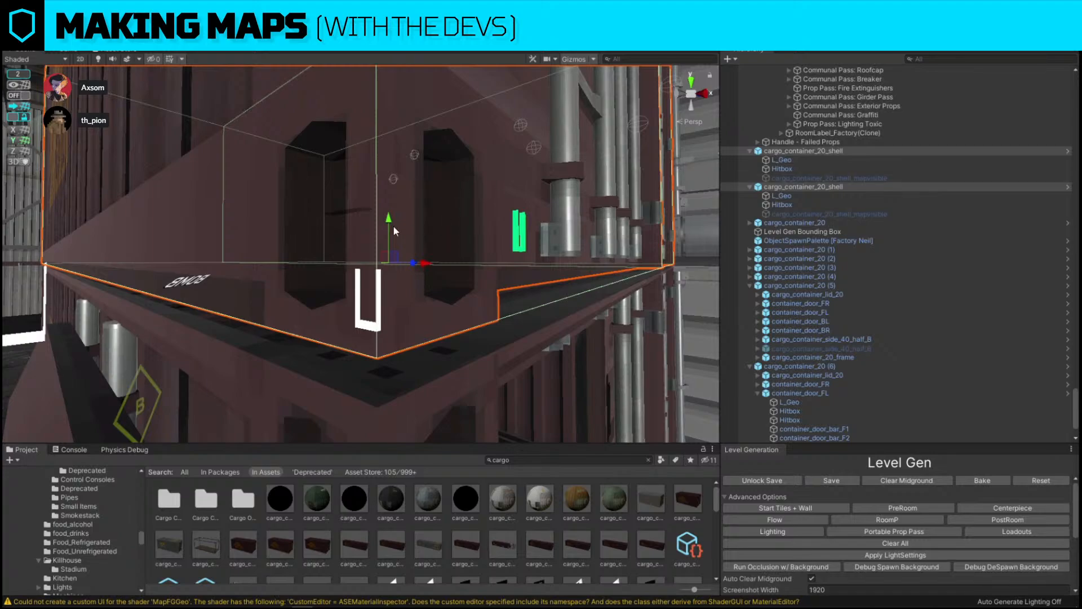
Adjust the height of both upper container shells over the lower containers, undoing and redoing the moves to compare the fit.
left_click_drag(390, 221, 390, 219)
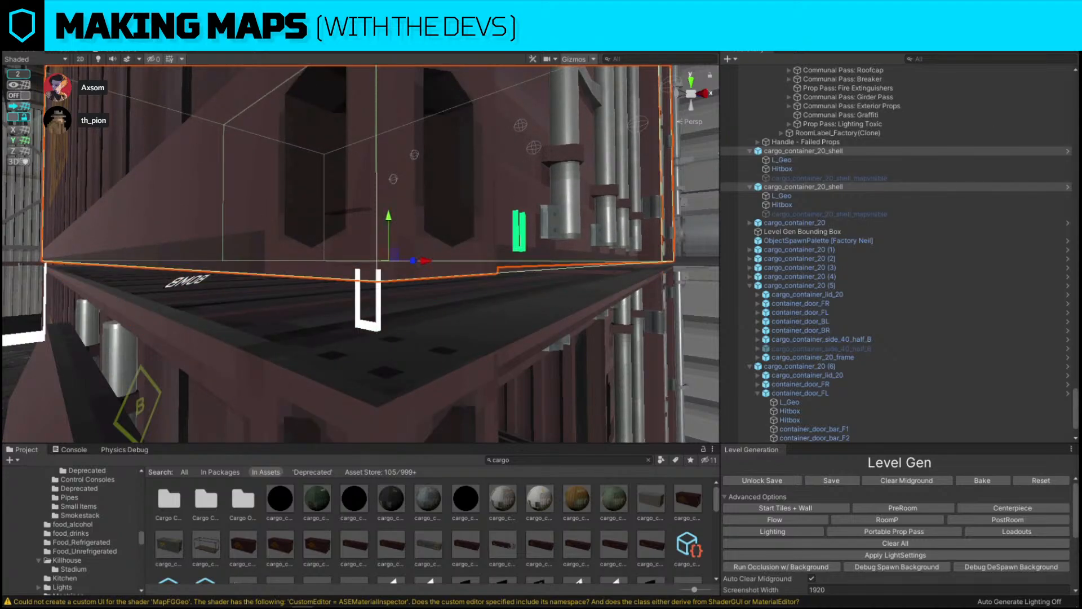
key("ctrl+z")
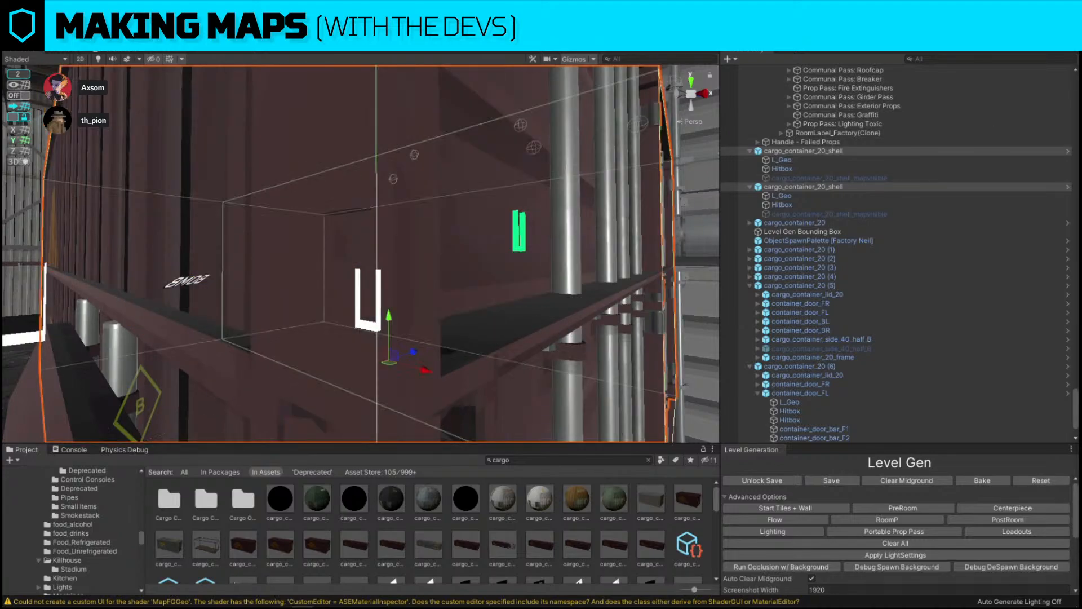
key("ctrl+y")
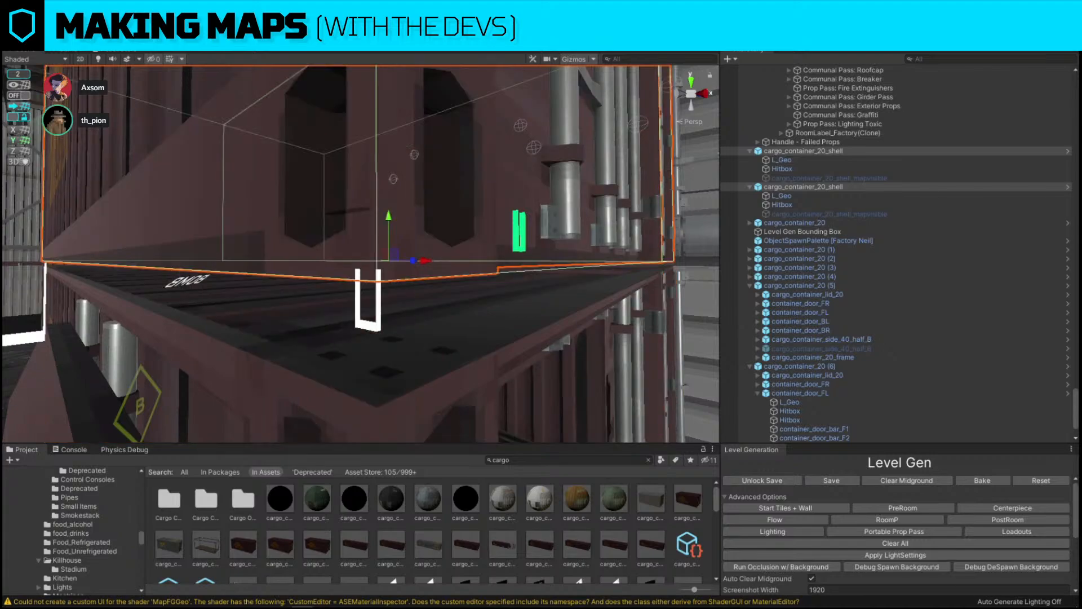
left_click_drag(388, 216, 388, 221)
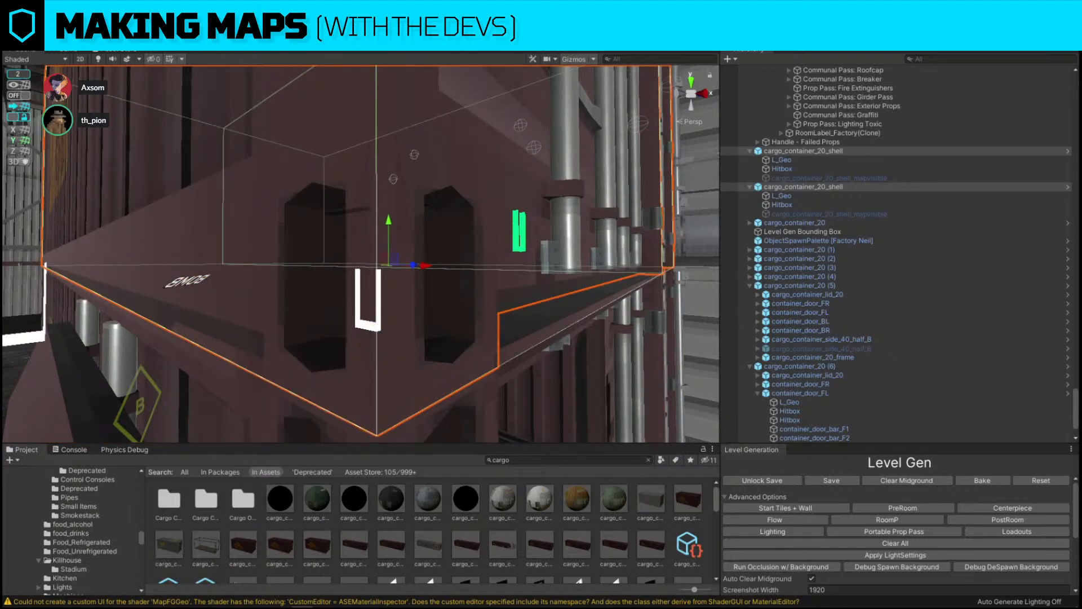
key("ctrl+z")
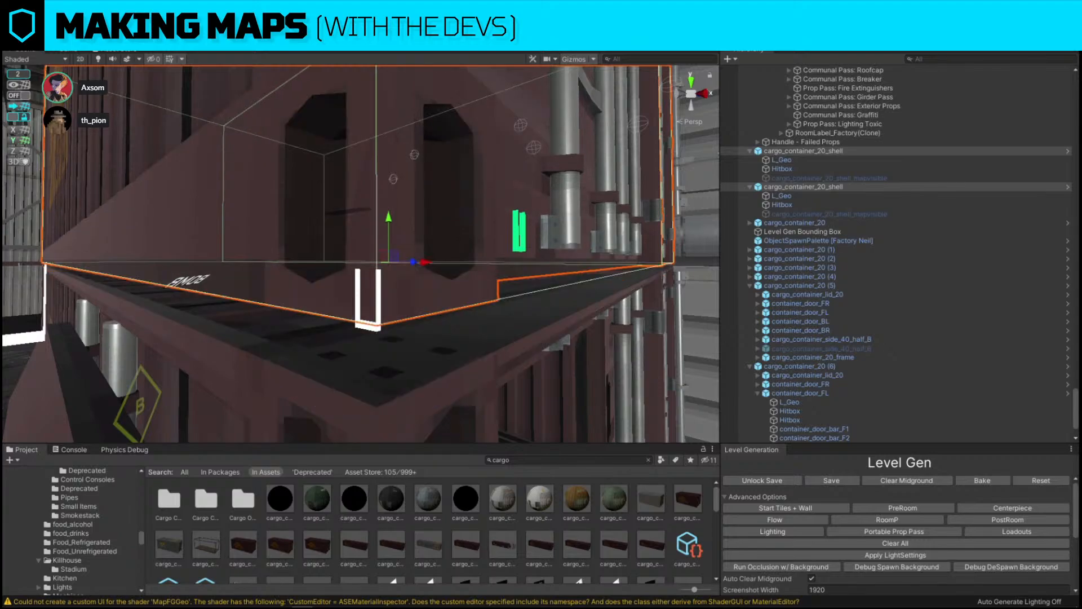
key("ctrl+y")
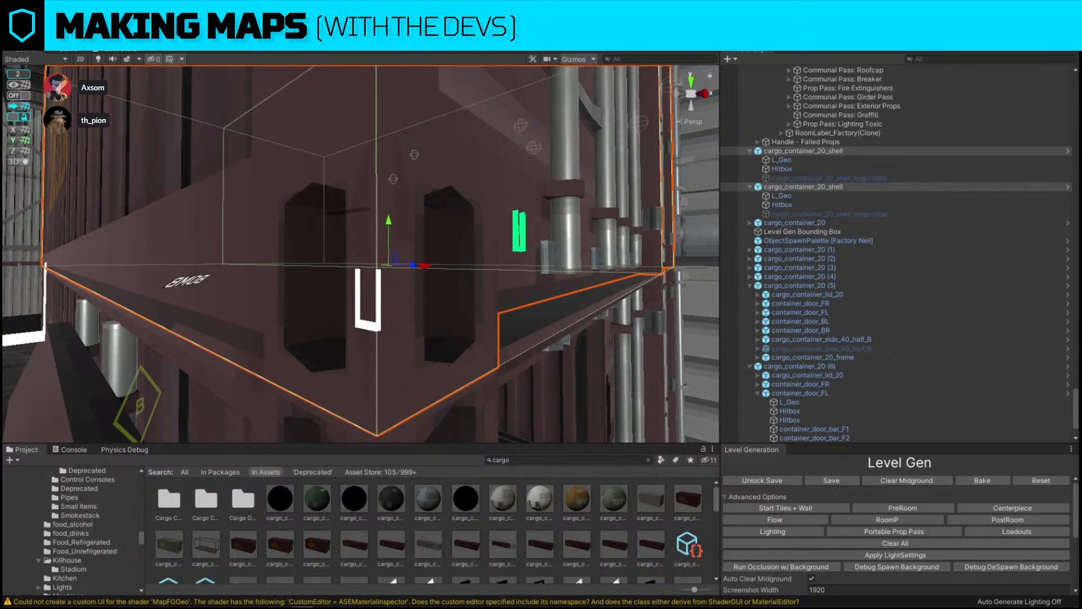
left_click_drag(388, 220, 389, 220)
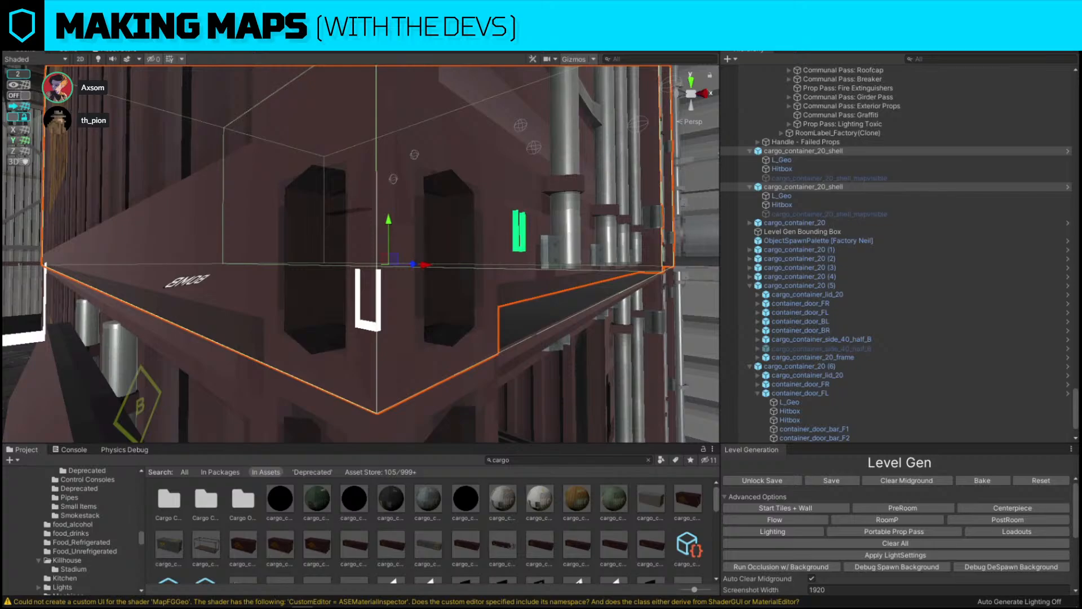
Try a white material on one upper container and an orange material on the other.
right_click_drag(637, 147, 456, 411)
left_click(237, 131)
left_click_drag(506, 497, 469, 275)
right_click_drag(469, 275, 429, 321)
left_click_drag(586, 487, 310, 215)
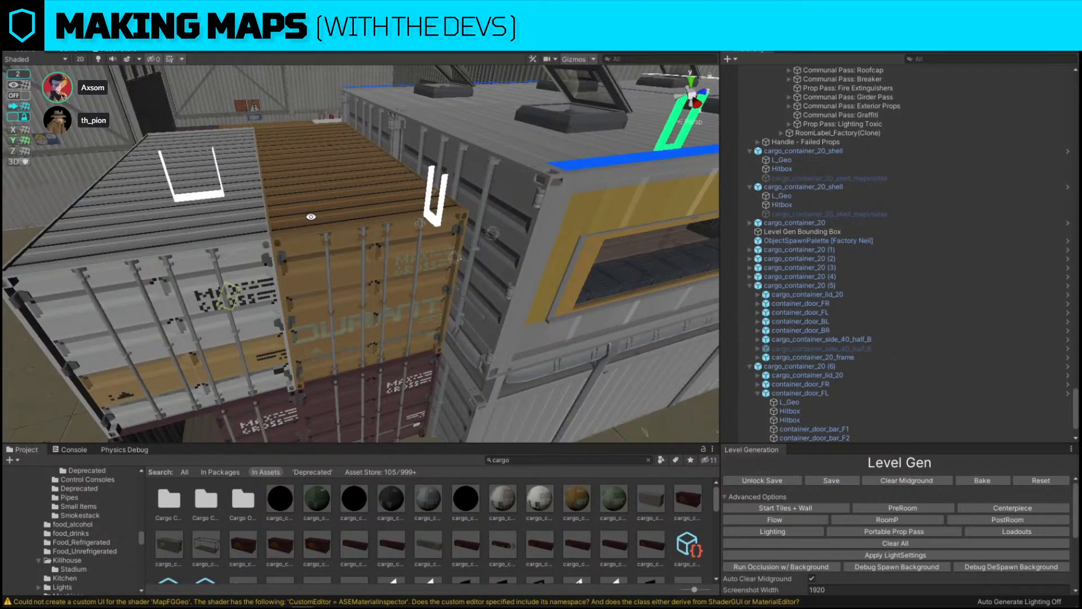
right_click_drag(311, 217, 342, 299)
left_click_drag(618, 493, 173, 217)
right_click_drag(173, 217, 322, 209)
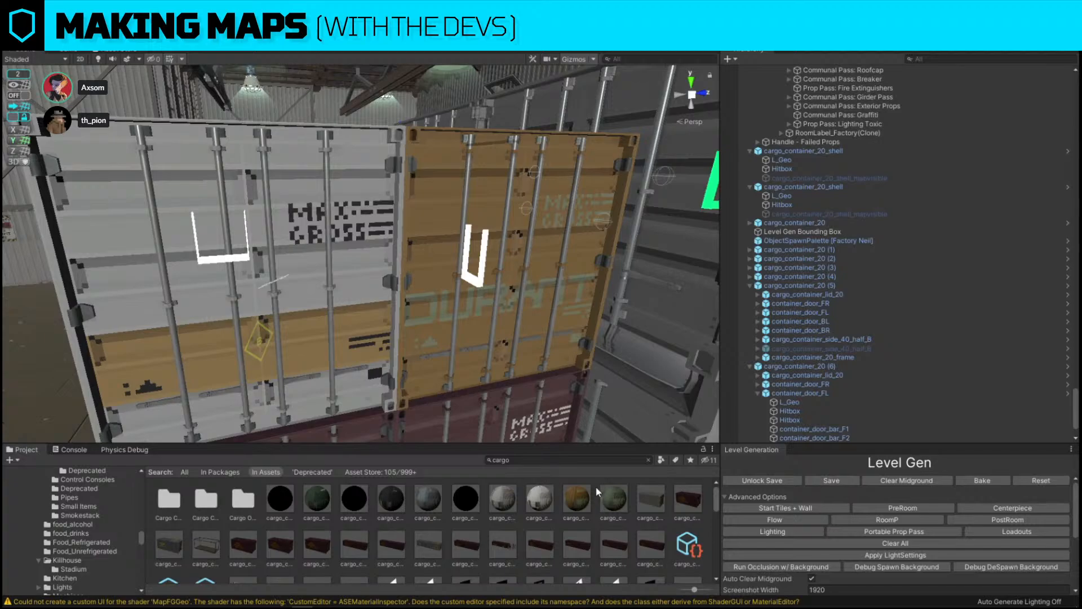
Apply the orange cargo material to the outer upper container and the dark green one to the upper container beside the office.
left_click_drag(585, 493, 306, 262)
right_click_drag(306, 262, 274, 188)
left_click_drag(330, 502, 405, 307)
right_click_drag(405, 307, 201, 234)
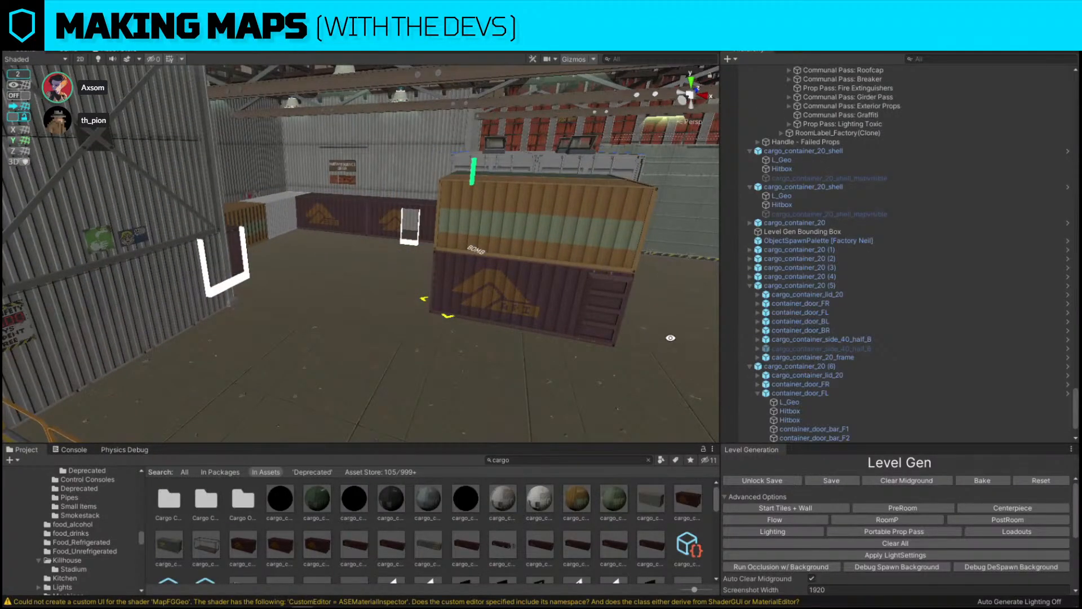
Apply the orange cargo material to the container with the doorway along the Maintenance Area wall.
right_click_drag(670, 337, 586, 440)
left_click(572, 496)
left_click_drag(573, 490, 471, 284)
left_click_drag(578, 502, 519, 242)
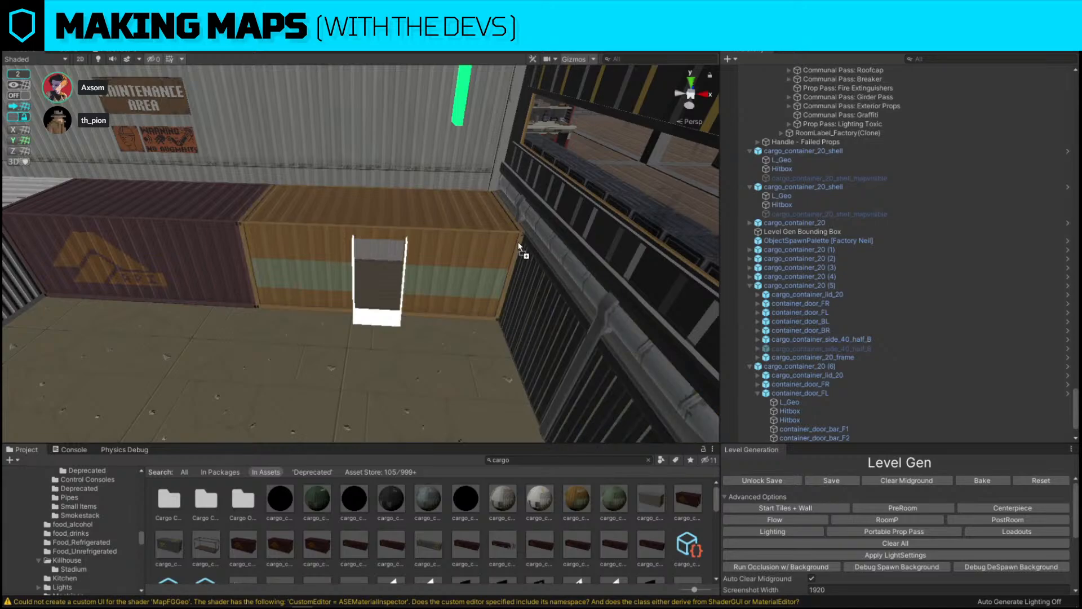
right_click_drag(437, 249, 477, 213)
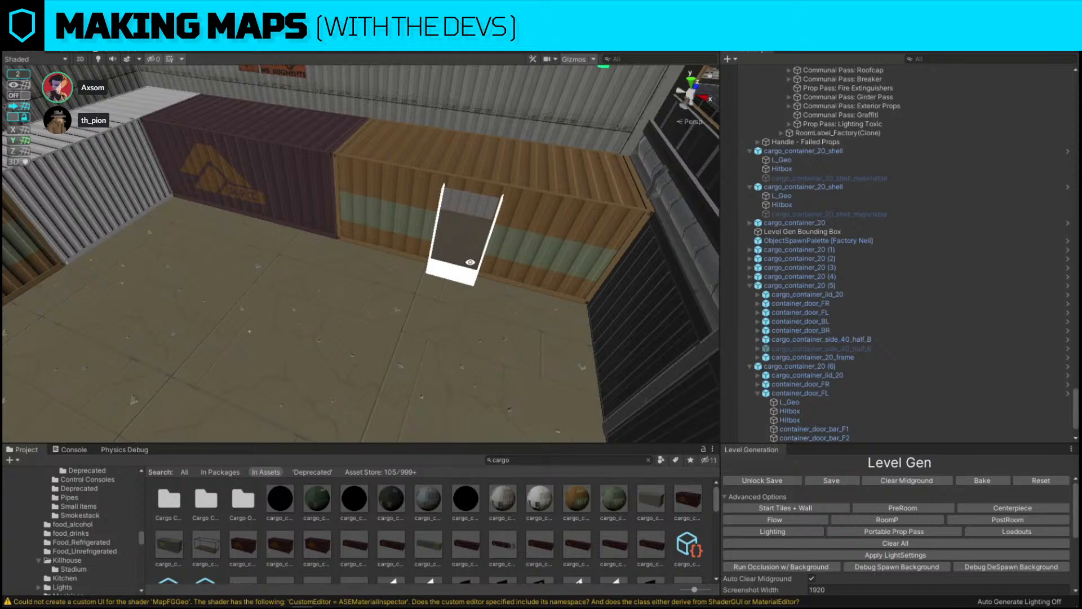
right_click_drag(469, 262, 417, 277)
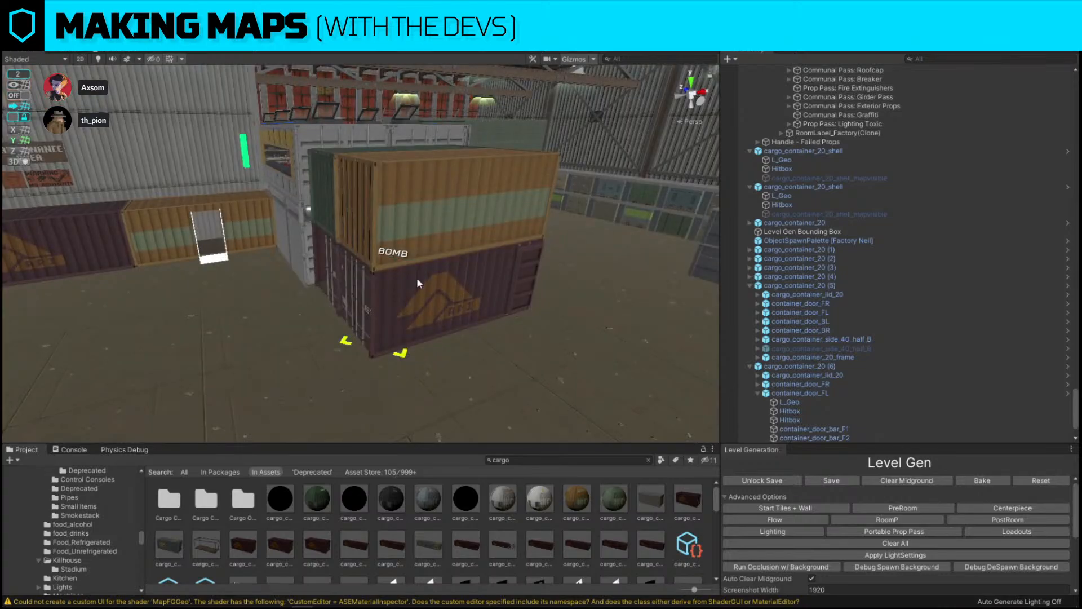
Select the white doorway_mapoverdraw marker at the wall container's opening, working in the map view.
right_click_drag(417, 278, 209, 334)
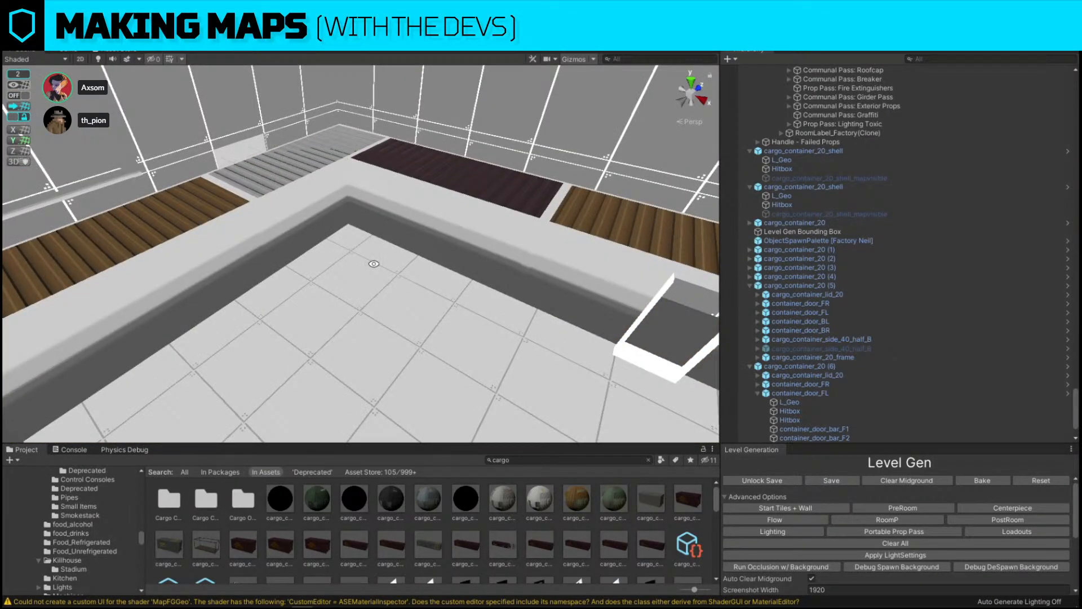
key("s")
mouse_move(381, 261)
right_mouse_down()
mouse_move(477, 334)
mouse_move(463, 327)
right_mouse_up()
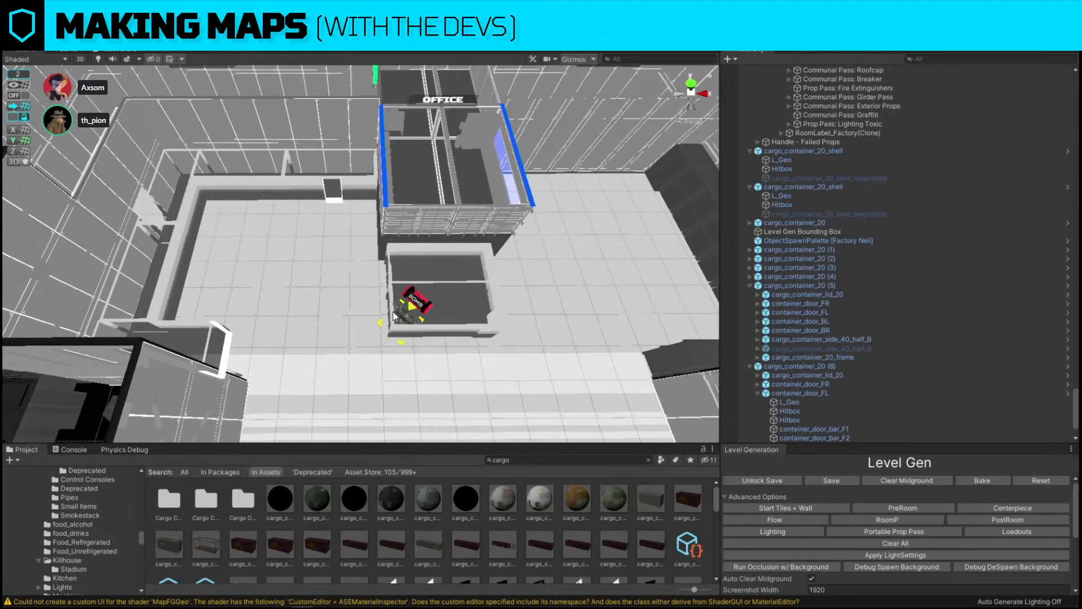
right_click_drag(393, 316, 430, 258)
key("w")
left_click(374, 280)
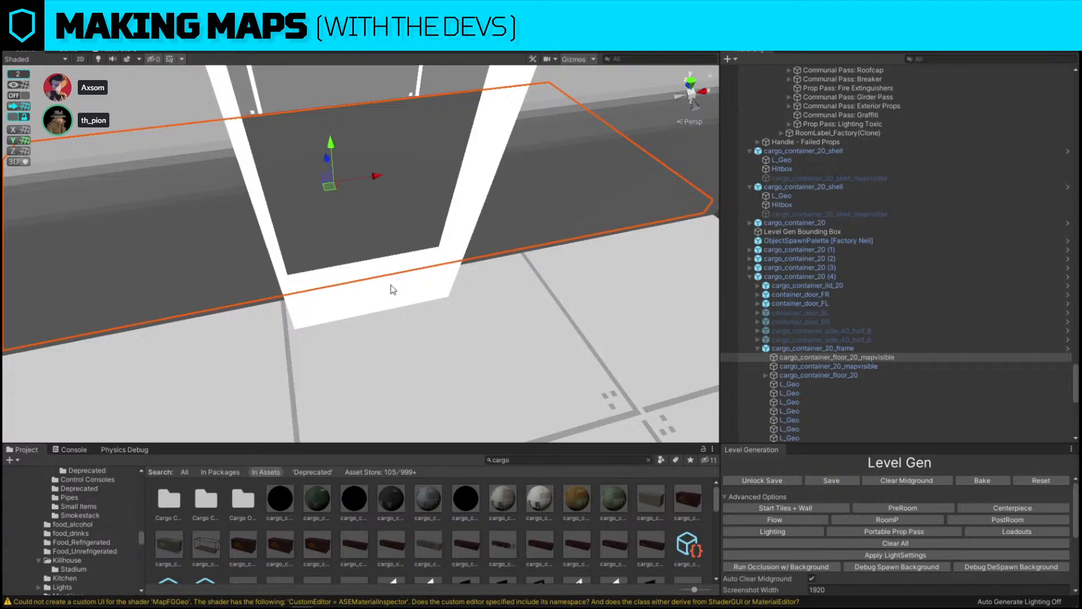
left_click(422, 284)
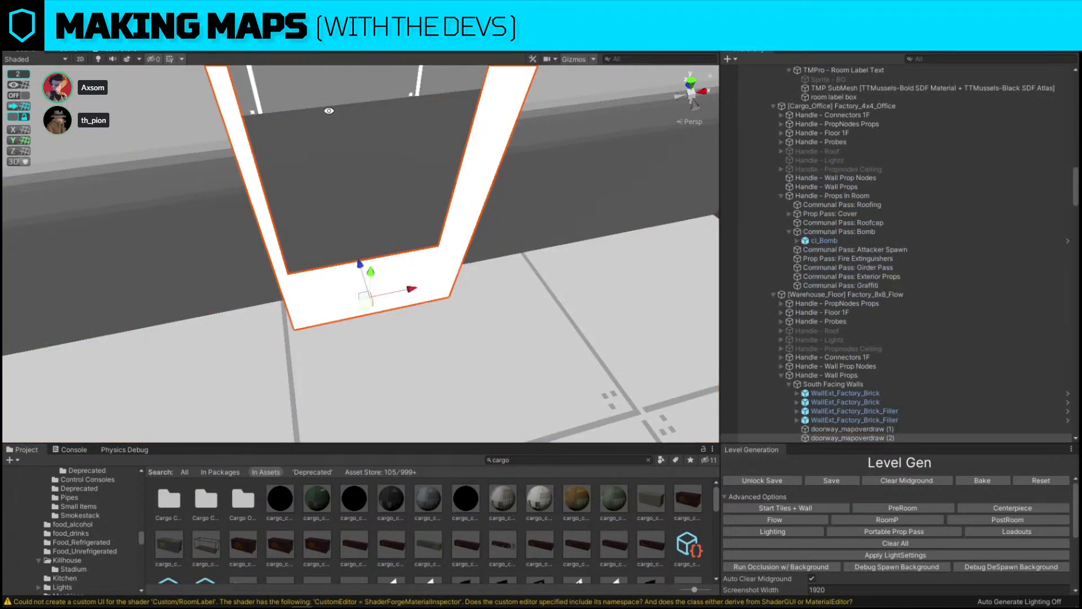
Duplicate the doorway marker, rotate it, and align the copy from above with the end of the lower container beside the office.
right_click_drag(236, 153, 498, 153)
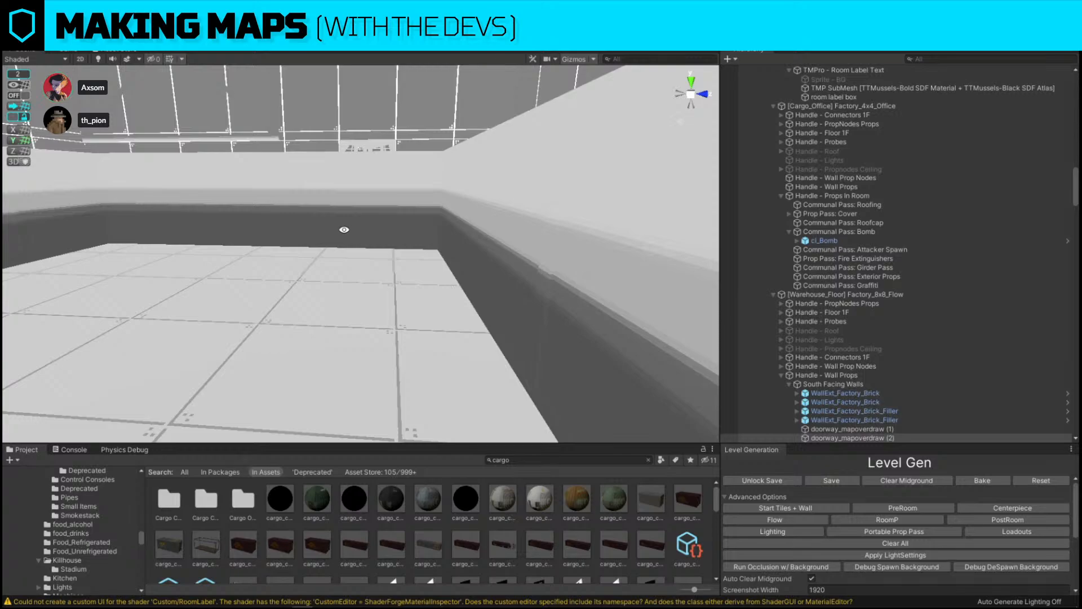
key("f")
key("ctrl+d")
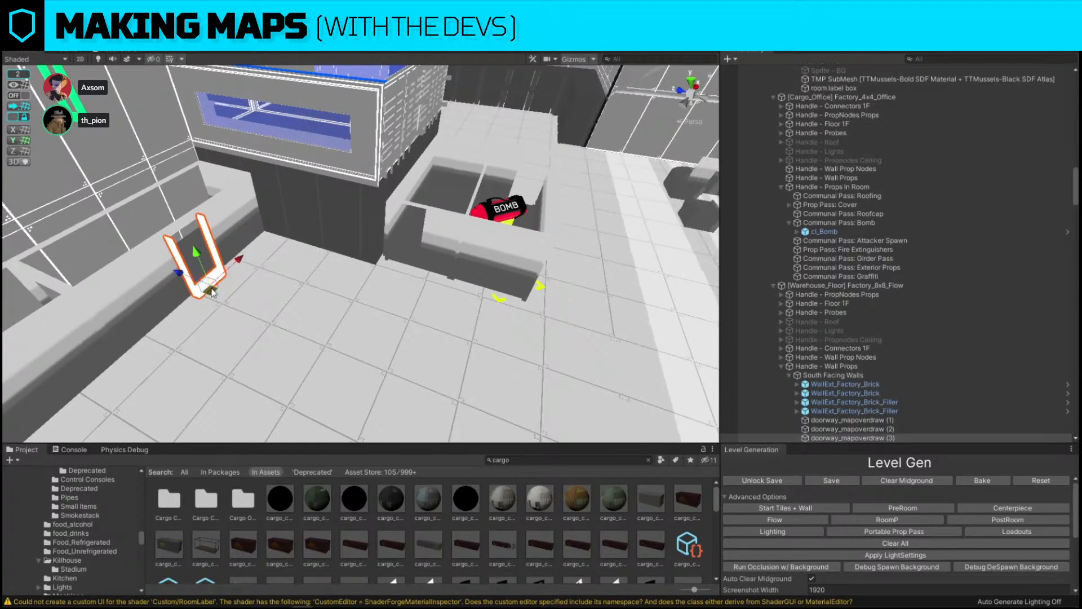
left_click_drag(214, 296, 560, 301)
key("w")
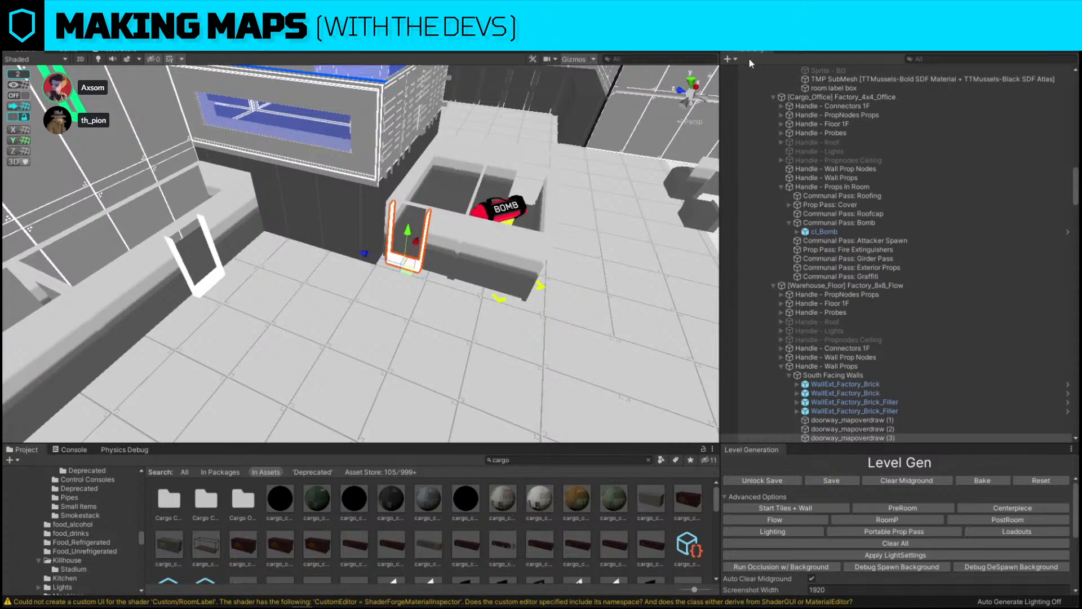
left_click(689, 81)
key("f")
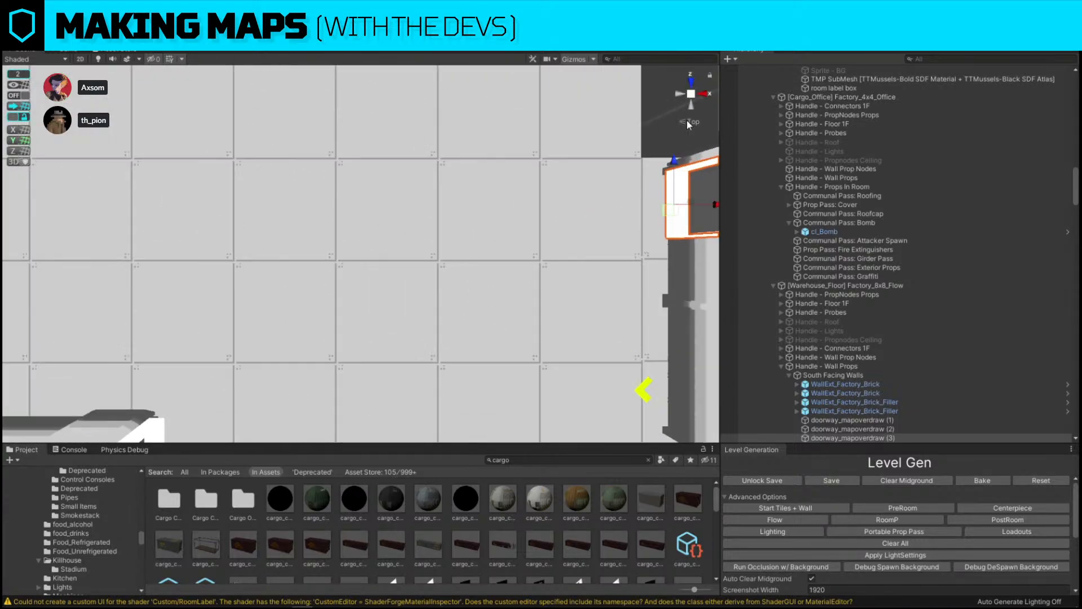
left_click_drag(407, 253, 380, 248)
scroll(464, 292, "down", 5)
scroll(519, 337, "down", 2)
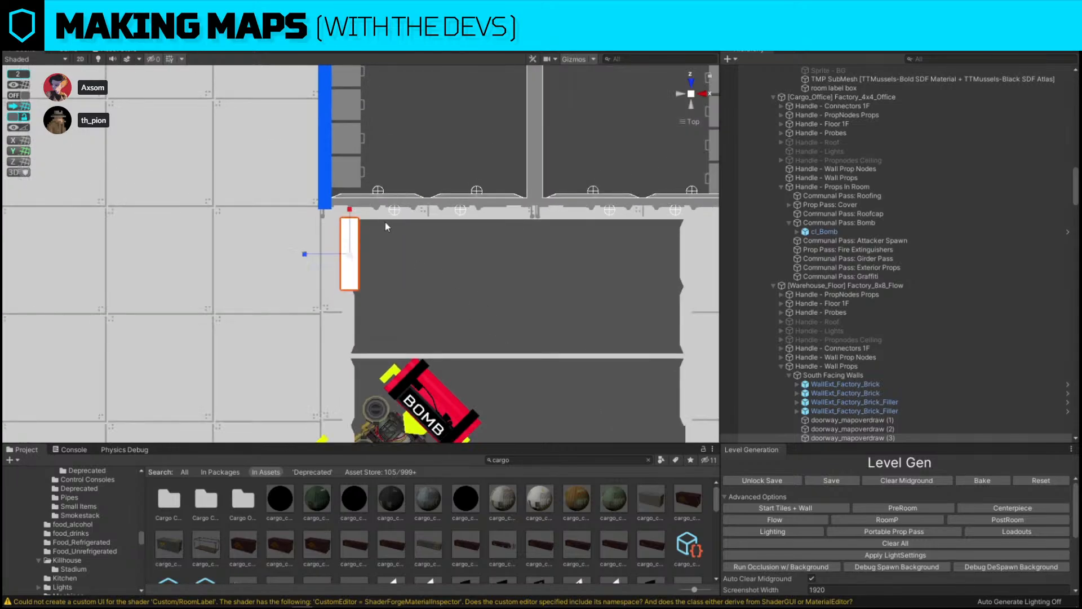
Duplicate the doorway marker again and place the copy at the opposite end of the outer lower container holding the bomb.
middle_click_drag(534, 346, 302, 190)
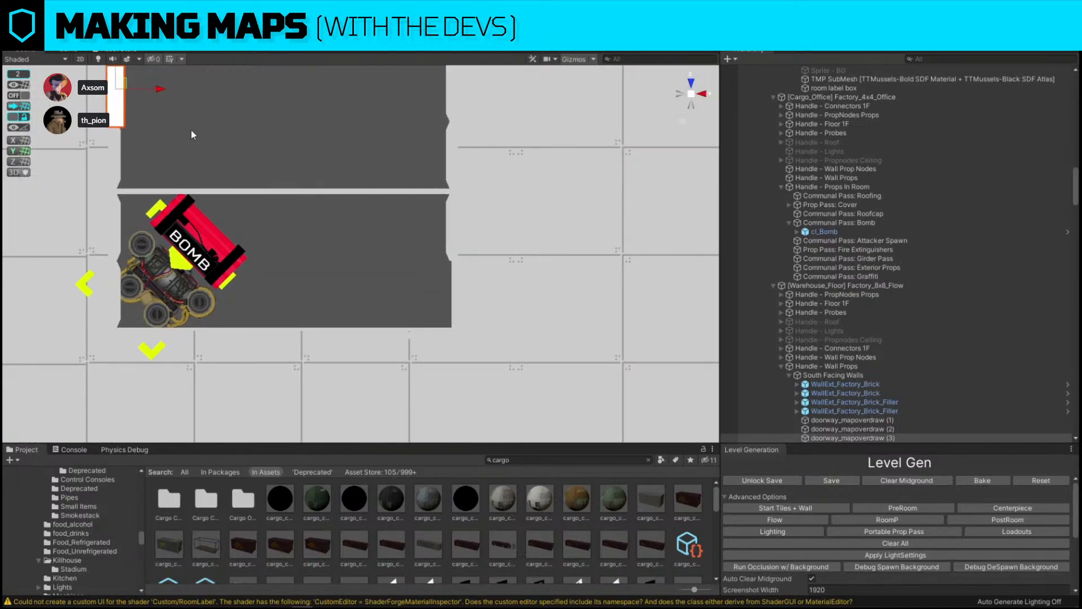
key("ctrl+d")
left_click_drag(129, 94, 459, 290)
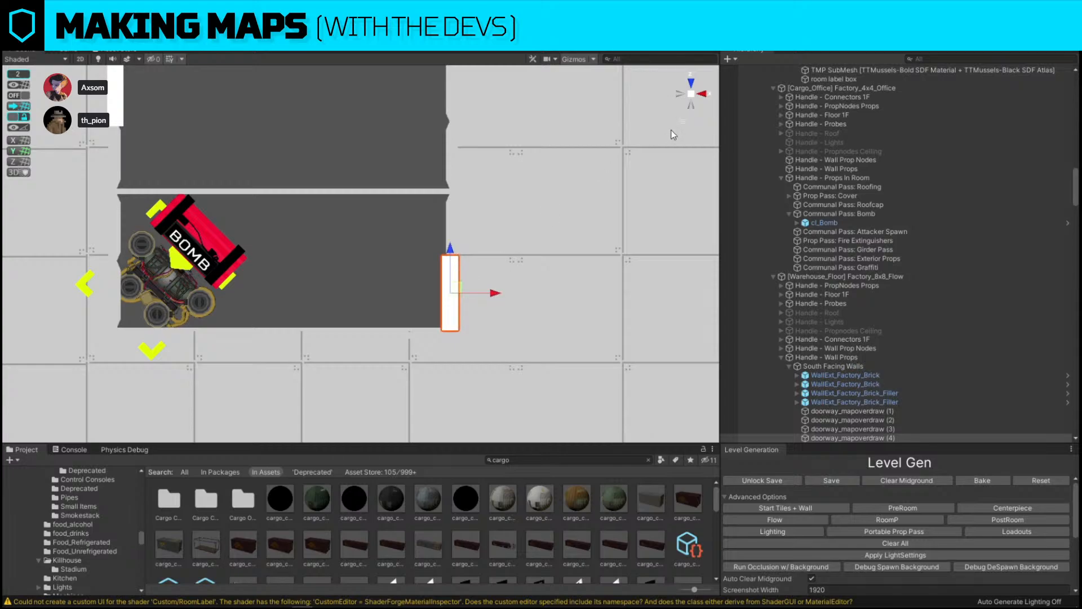
Select both new markers, doorway_mapoverdraw (3) and (4), and raise them slightly above the floor.
left_click(685, 123)
right_click_drag(550, 230, 331, 250)
left_click(330, 248)
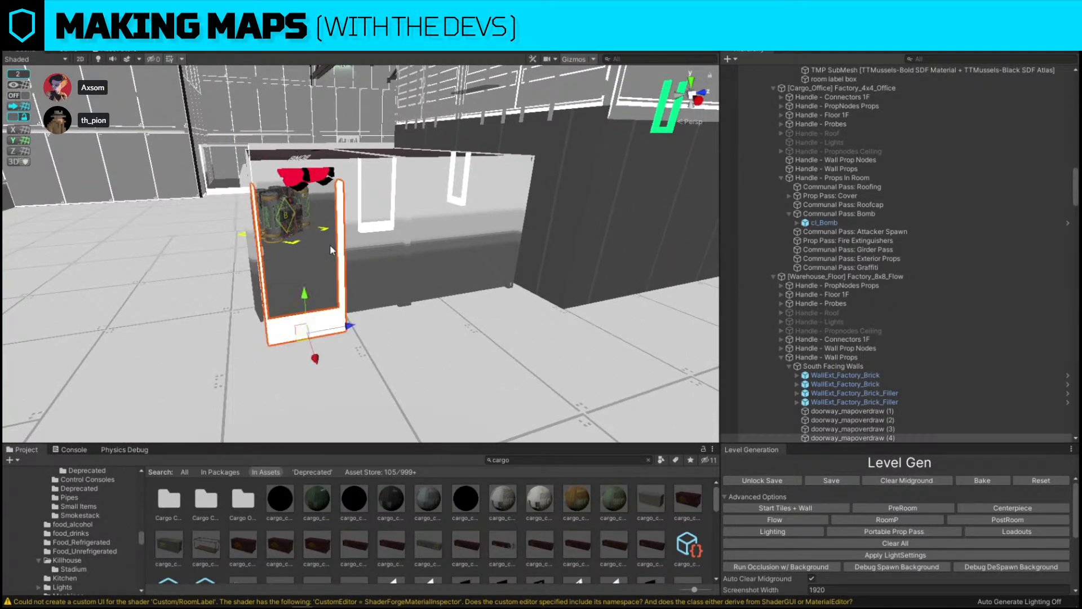
left_click(905, 431, "ctrl")
right_click_drag(483, 287, 440, 288)
left_click_drag(339, 311, 339, 296)
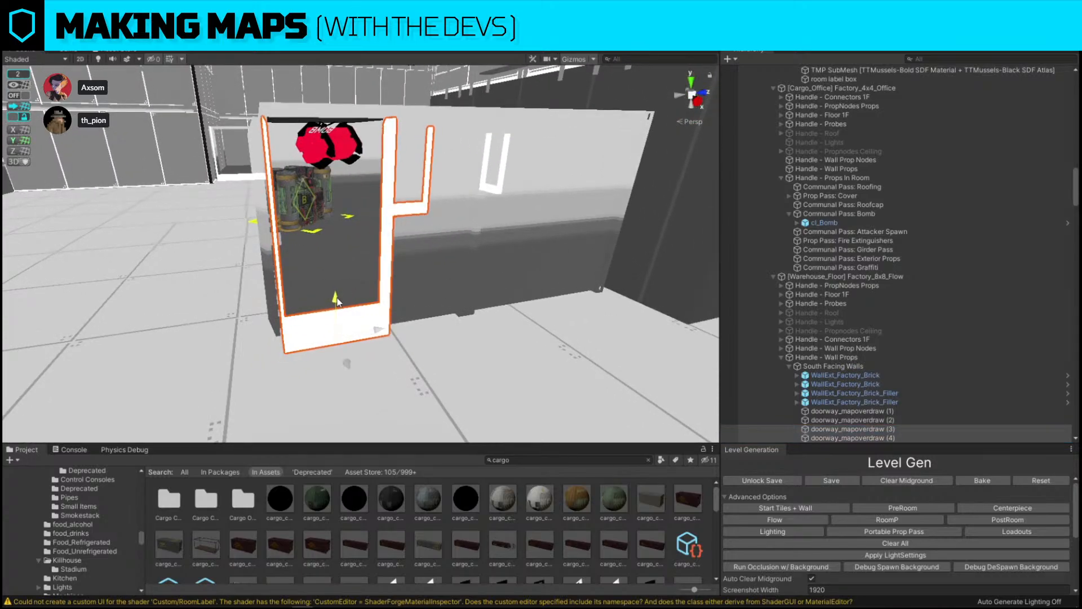
Duplicate cargo_container_20 (5) and move the copy onto the open floor beside the stacked bomb containers.
right_click_drag(339, 296, 499, 293)
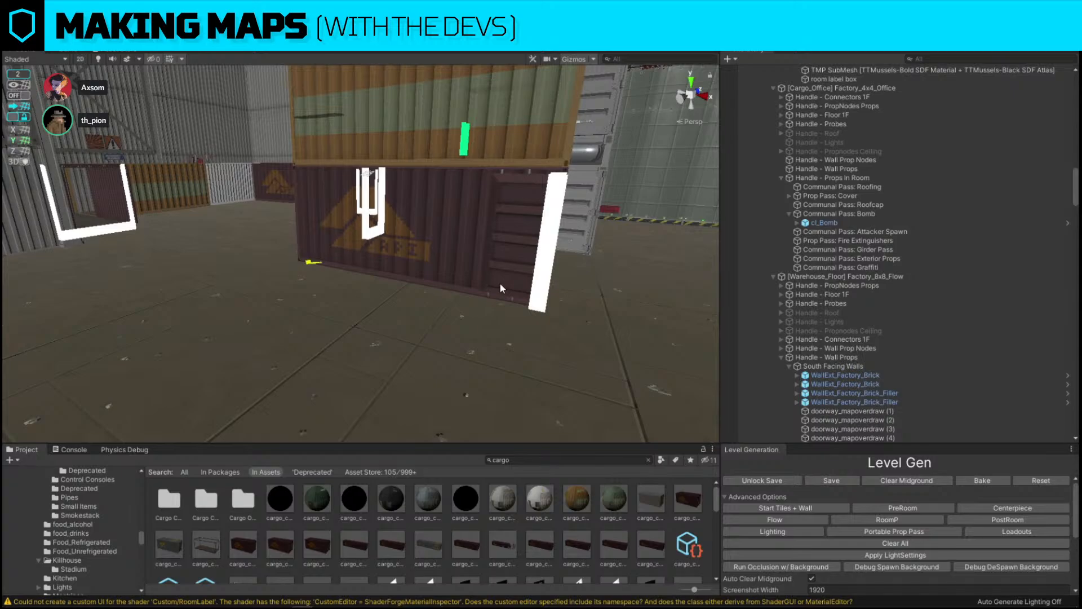
right_click_drag(500, 281, 337, 241)
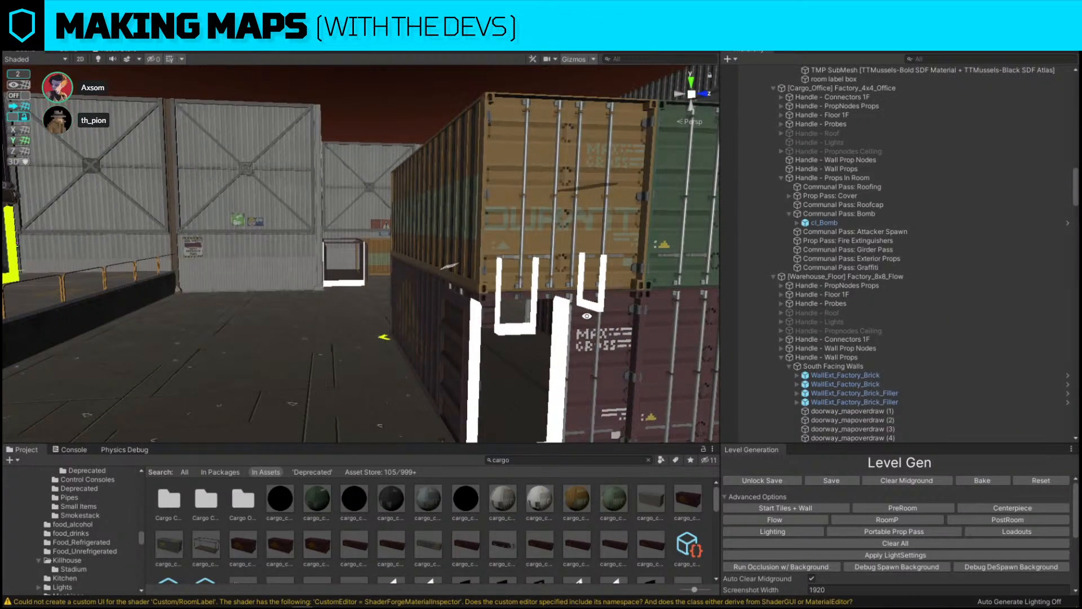
left_click(476, 217)
left_click(660, 330)
right_click_drag(661, 330, 558, 326)
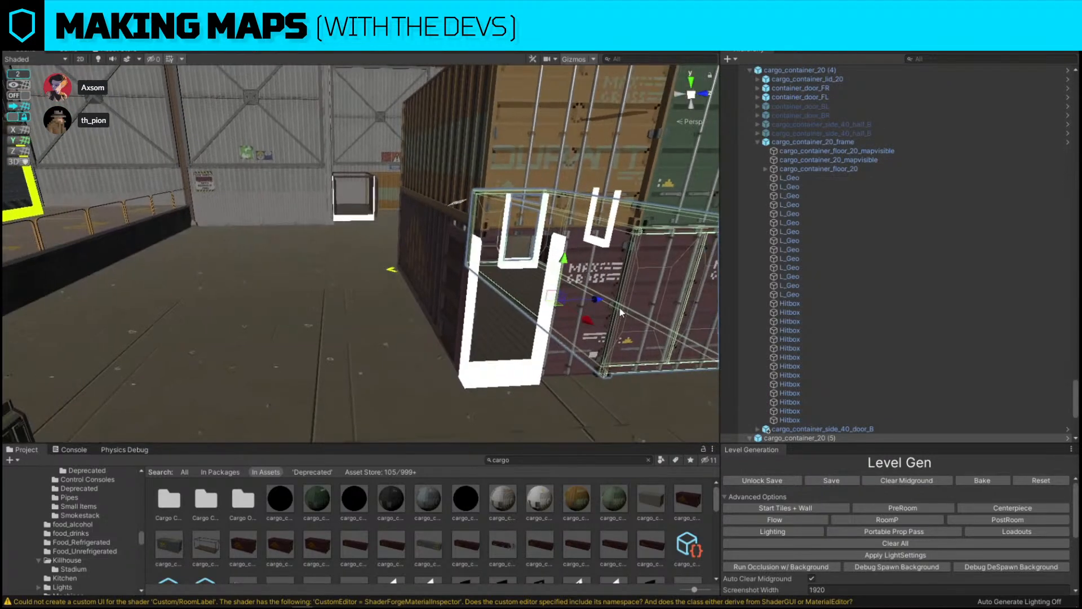
key("ctrl+d")
left_click_drag(615, 313, 412, 305)
Replace the duplicated container with the cargo_container_20_shell prefab and shift it slightly away from the stack.
key("ctrl+shift+r")
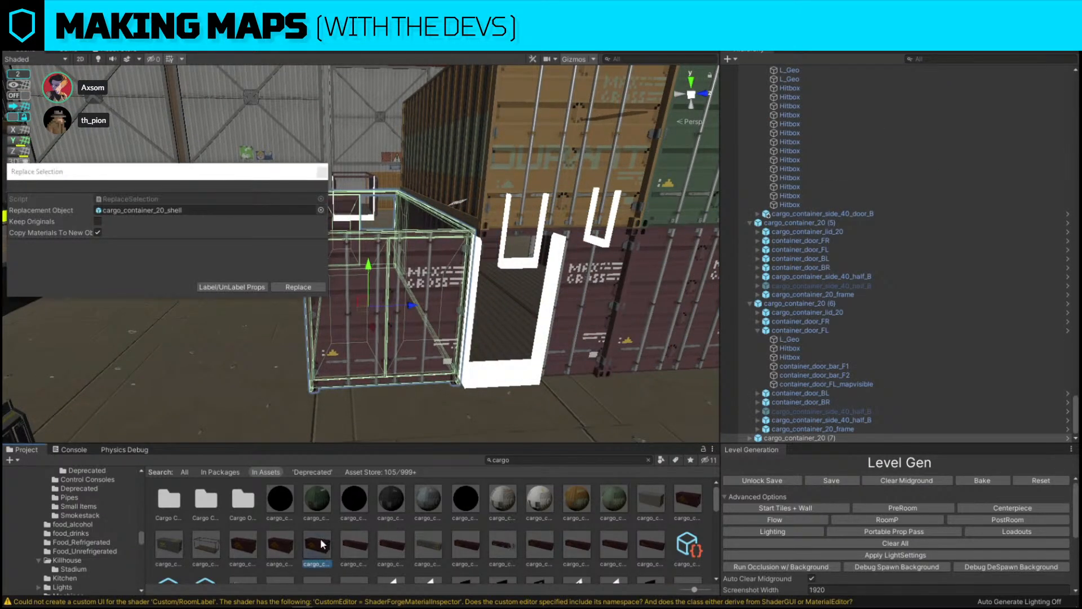
left_click(298, 286)
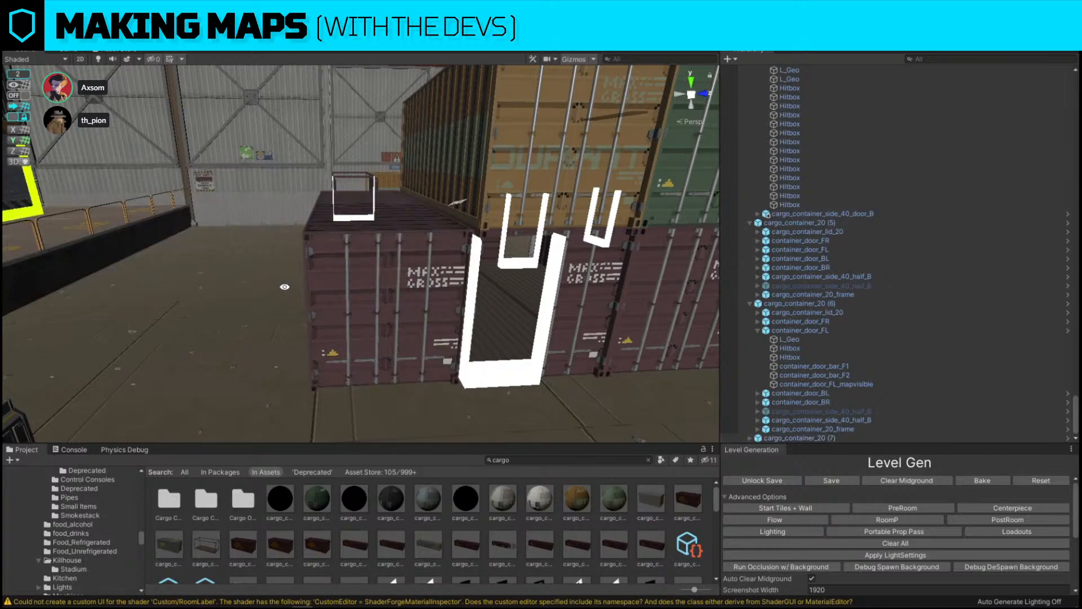
mouse_move(411, 304)
left_mouse_down()
mouse_move(394, 307)
mouse_move(410, 308)
left_mouse_up()
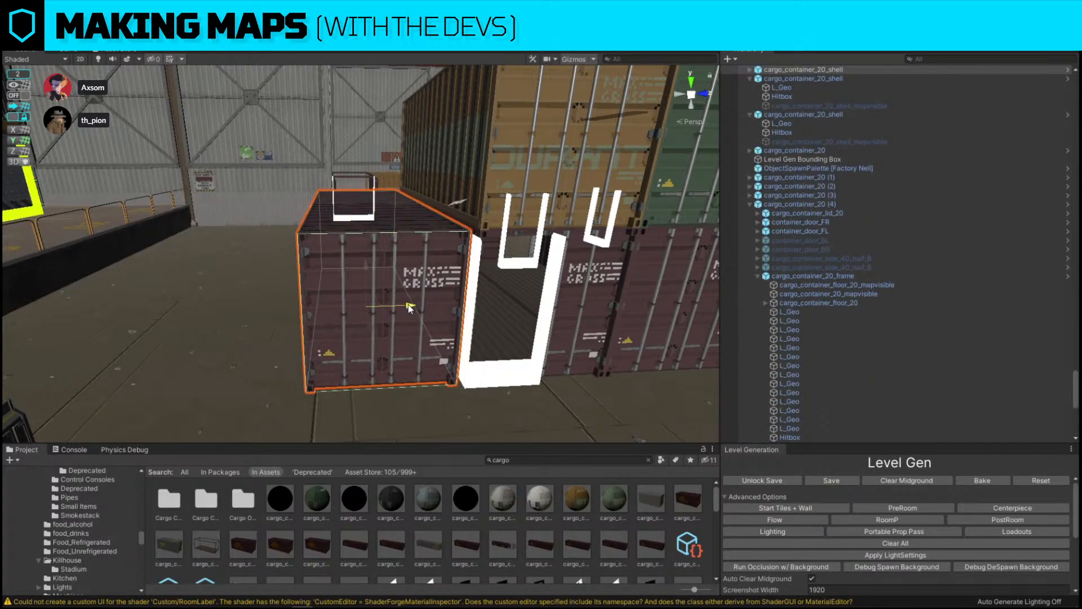
Draw red sightlines across a screen capture of the bomb-site hall, then discard the capture.
right_click_drag(411, 309, 595, 451)
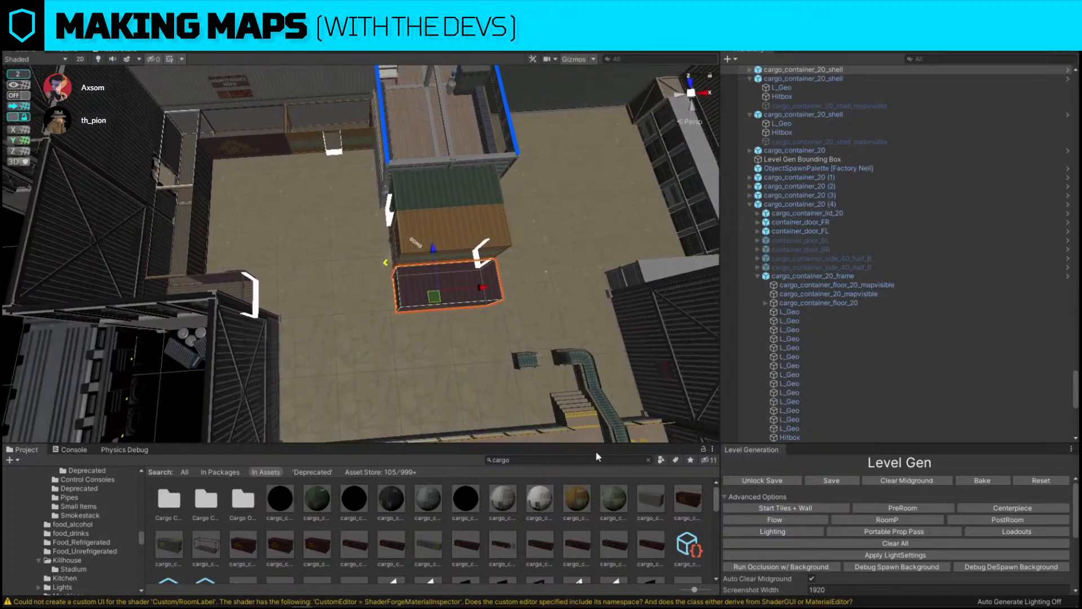
key("Print")
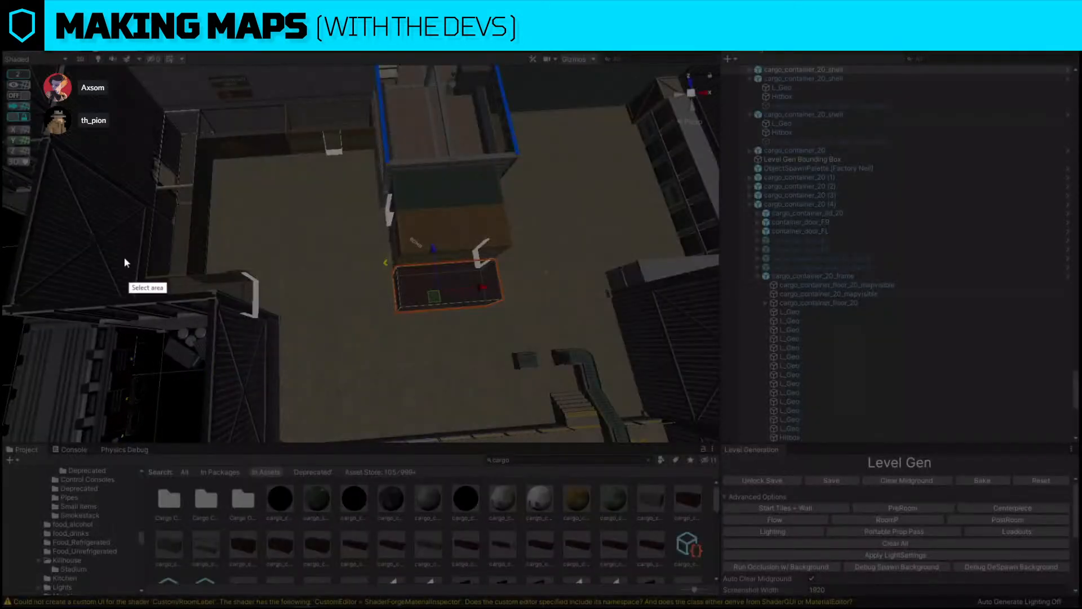
left_click_drag(19, 123, 662, 453)
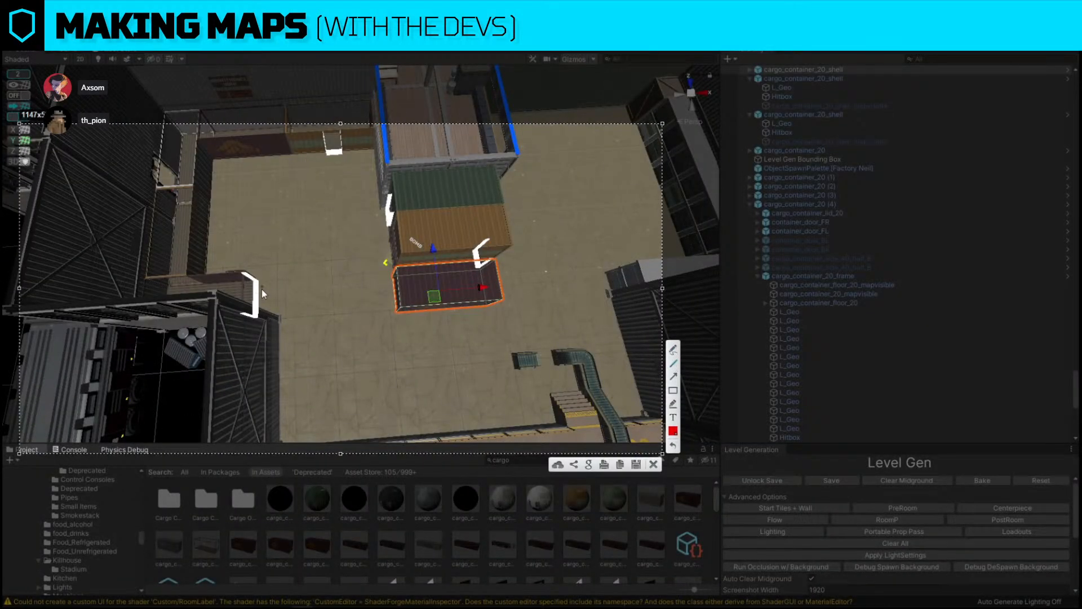
left_click_drag(235, 296, 446, 289)
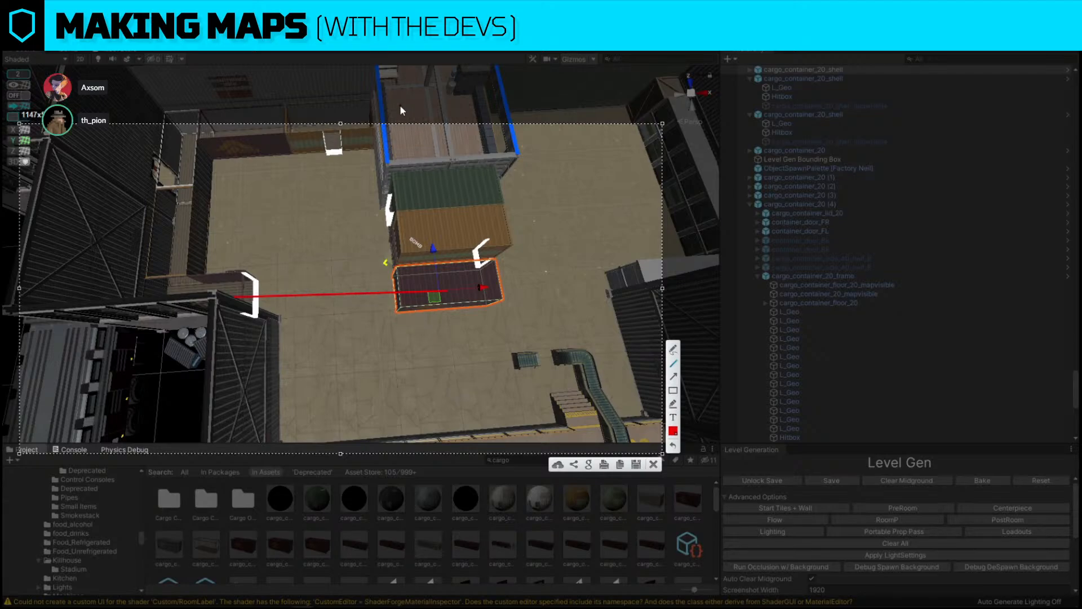
left_click_drag(403, 110, 33, 435)
left_click_drag(244, 257, 308, 197)
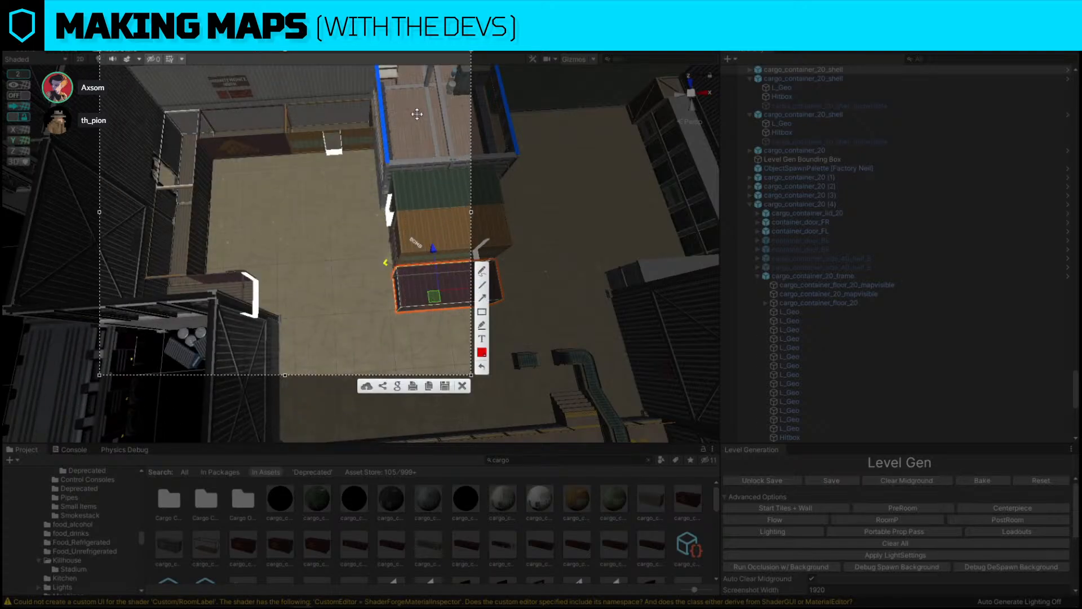
mouse_move(410, 89)
left_mouse_down()
mouse_move(183, 131)
mouse_move(169, 293)
mouse_move(688, 272)
left_mouse_up()
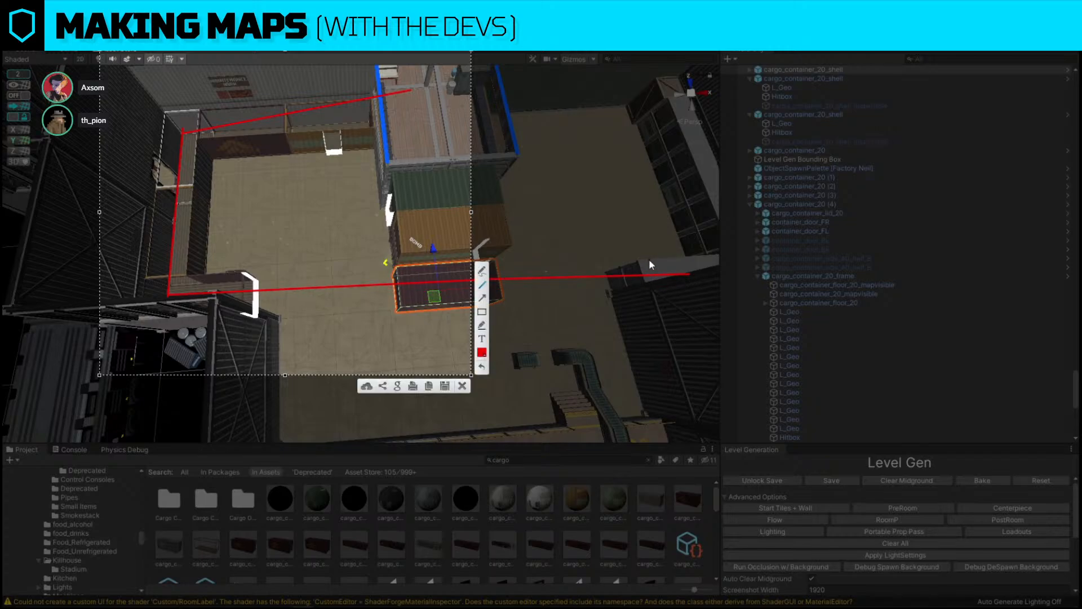
left_click(462, 386)
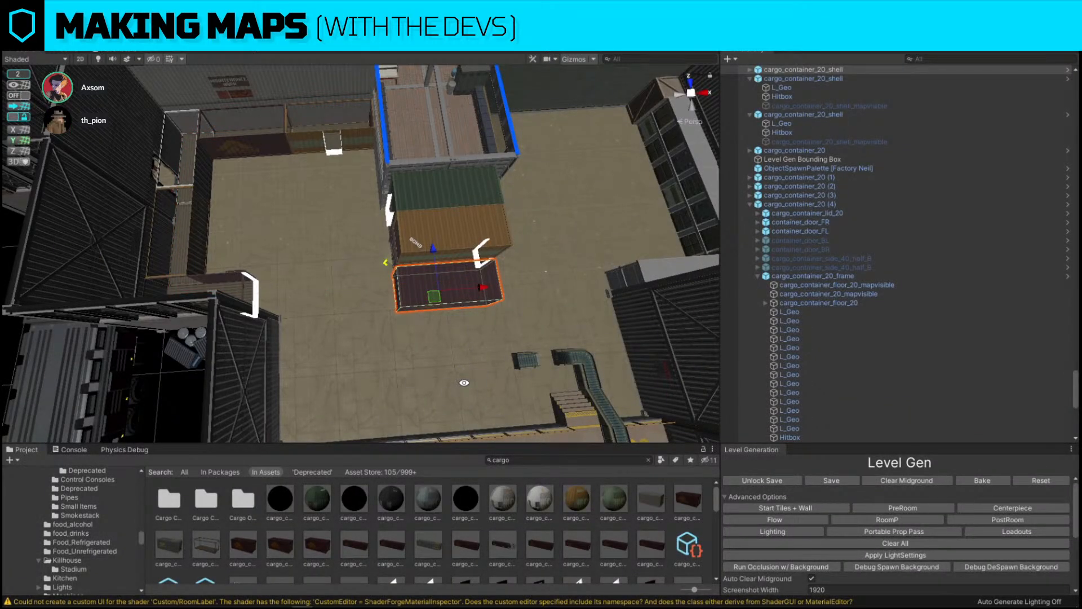
Search the project assets for "dummy" and place the Atk Dummy on the orange container's roof beside the office window.
right_click_drag(464, 382, 462, 159)
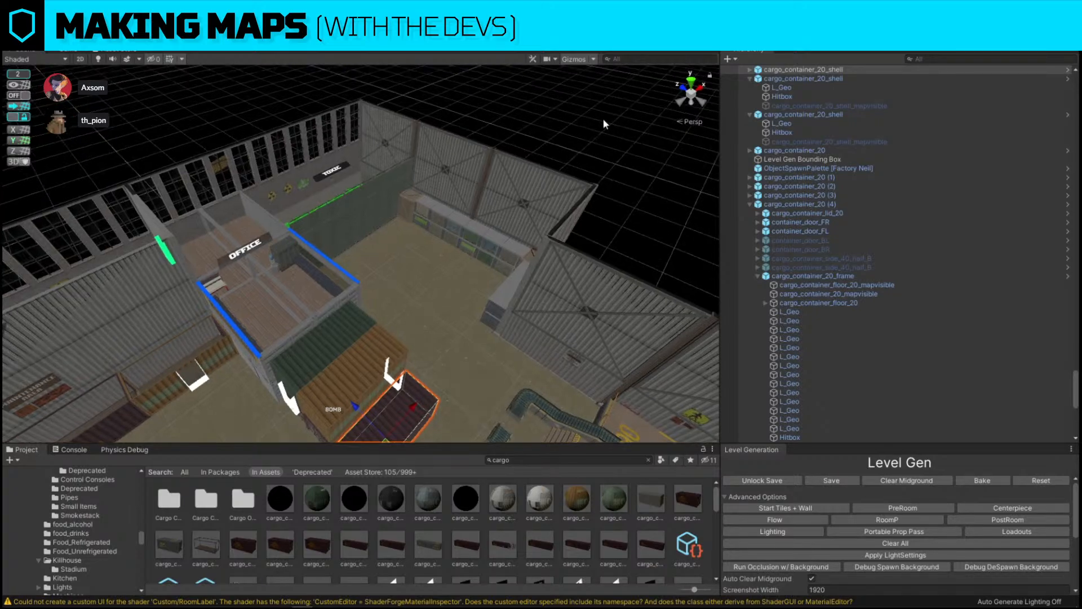
left_click(603, 119)
right_click_drag(605, 121, 360, 249)
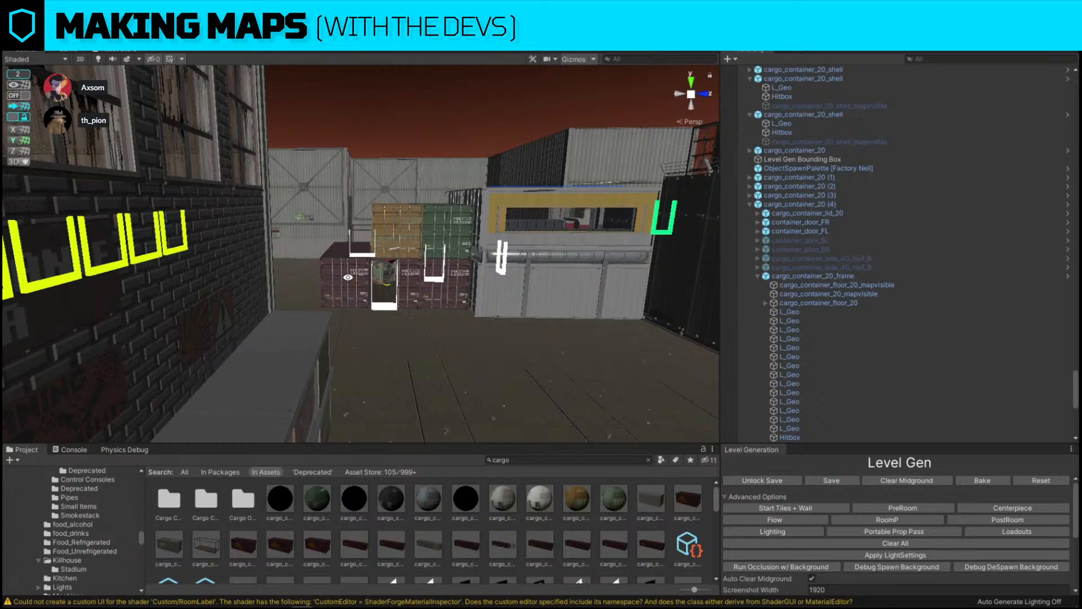
right_click_drag(348, 277, 456, 357)
left_click(496, 460)
type("dummy")
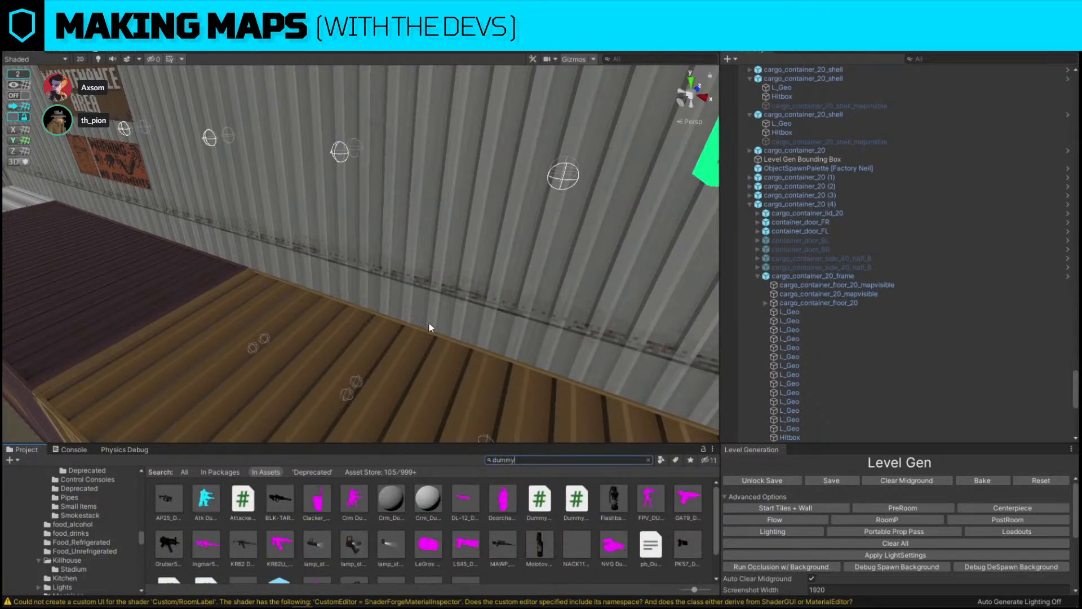
right_click_drag(429, 327, 485, 366)
left_click_drag(206, 499, 340, 295)
right_click_drag(341, 295, 386, 251)
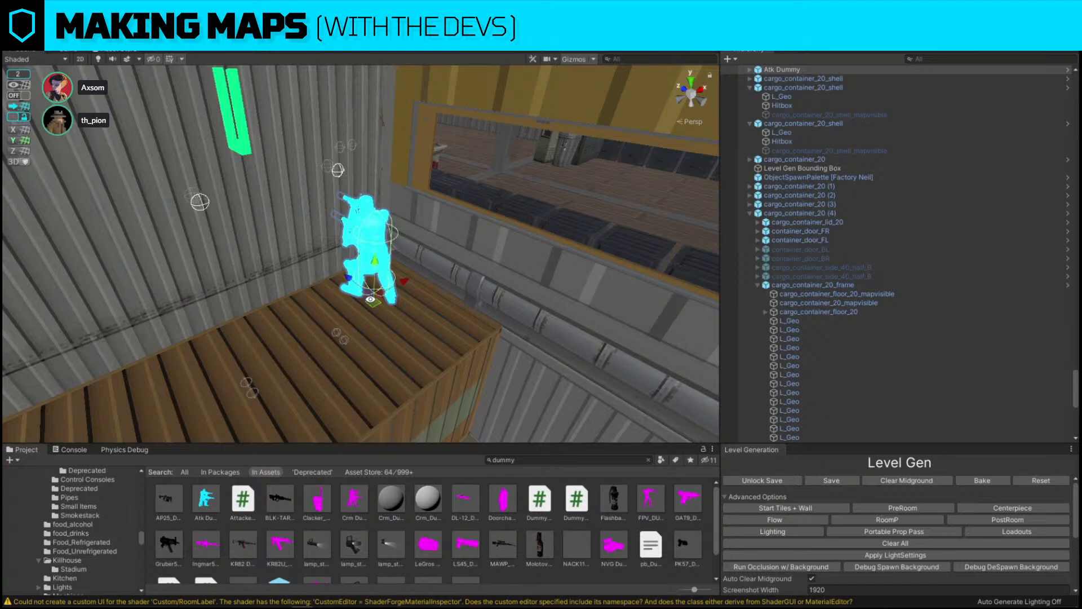
left_click_drag(374, 303, 403, 322)
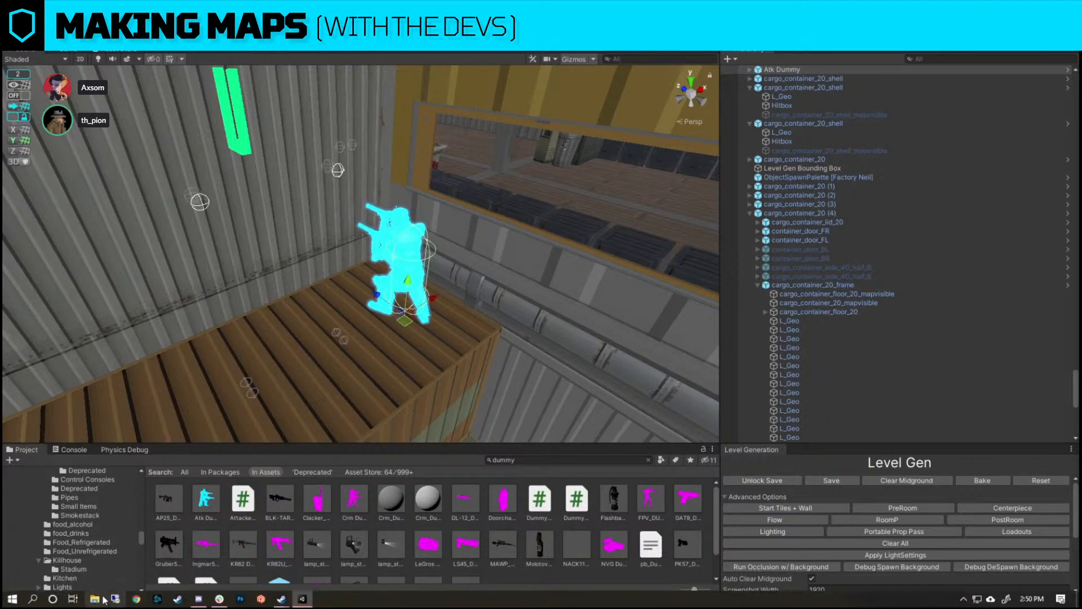
Open File Explorer, move its window out of view and connect the VPN gec IKEv2 v1 3.
key("super+e")
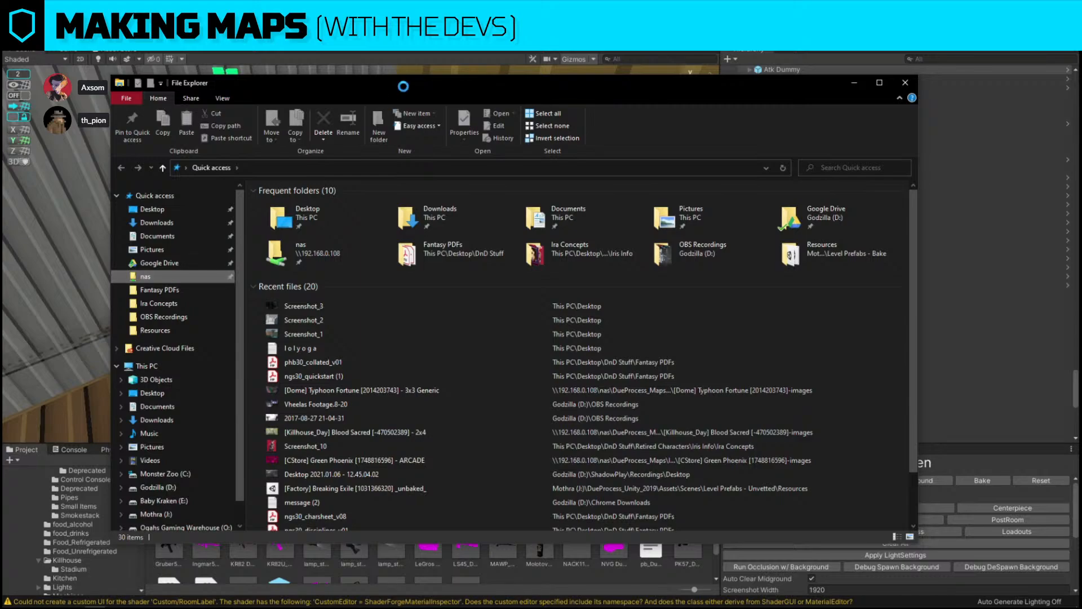
left_click_drag(403, 86, 1081, 96)
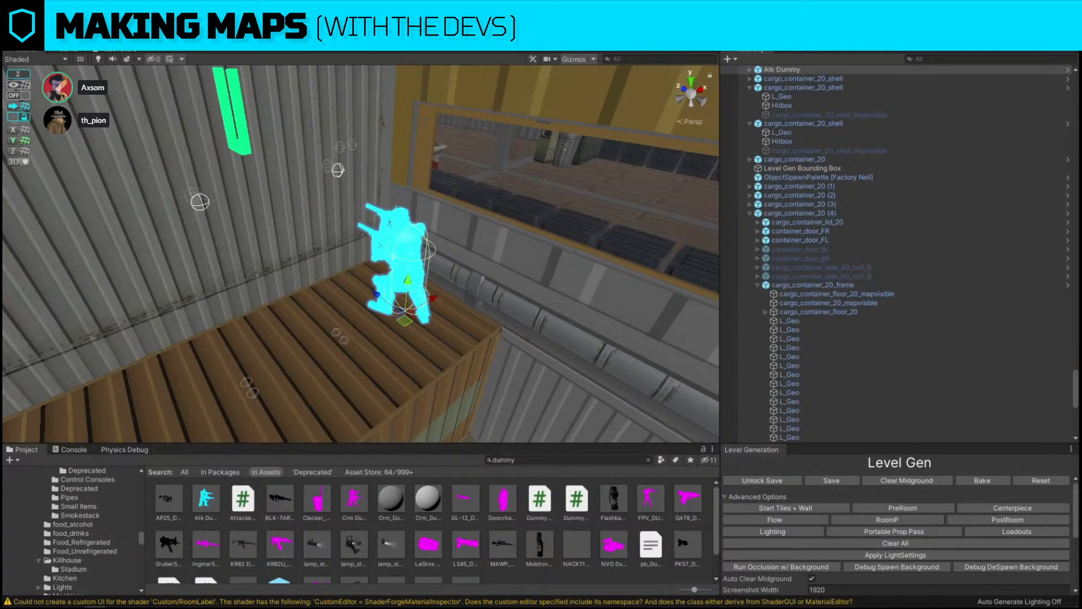
left_click(978, 599)
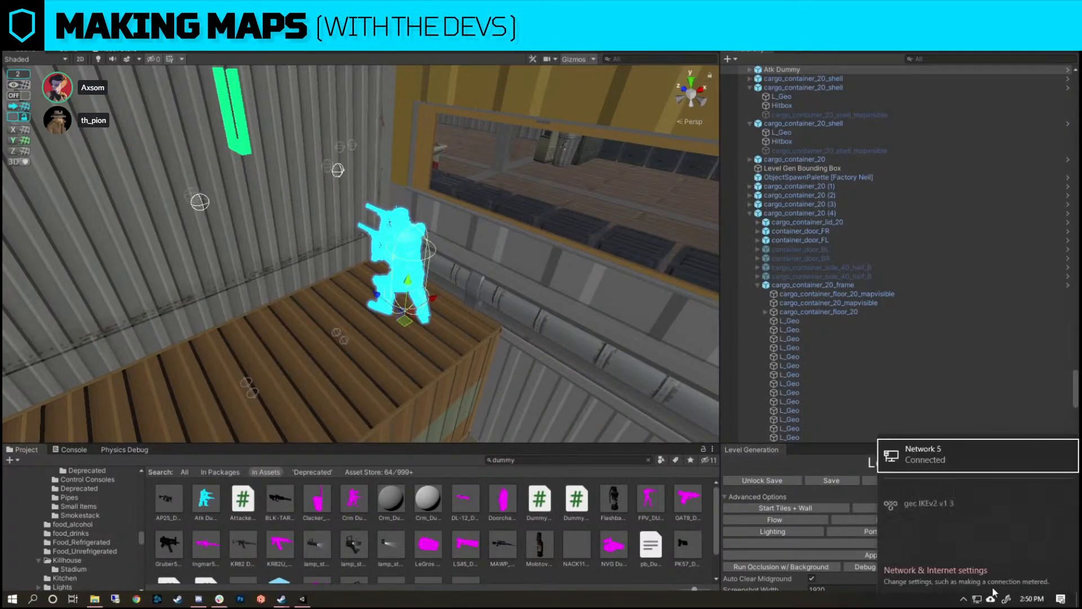
left_click(981, 498)
left_click(1030, 515)
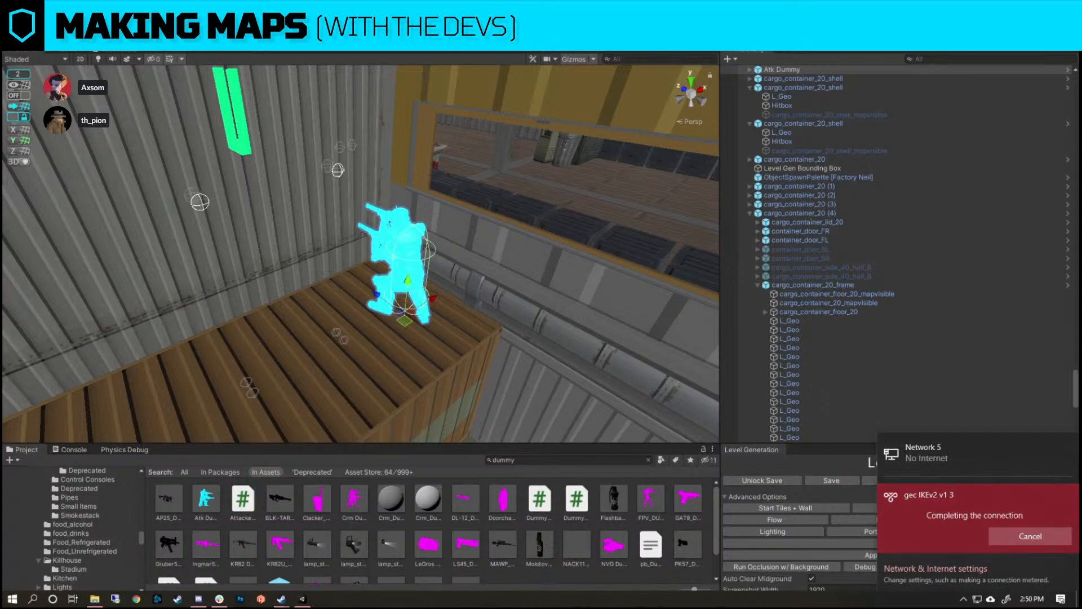
key("Escape")
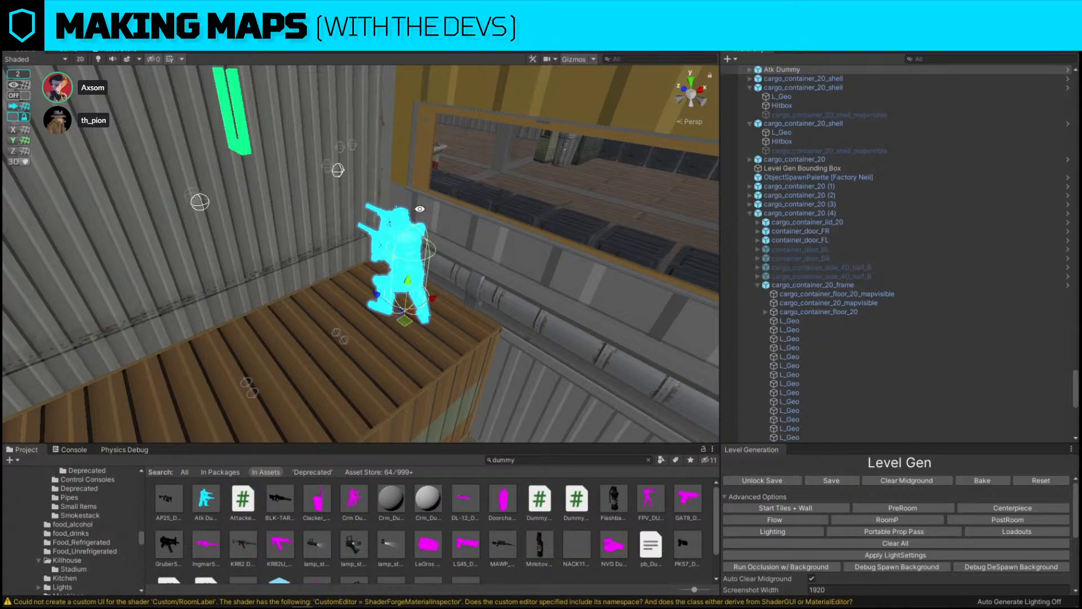
Check the Atk Dummy's visibility from the far end of the hall, then delete the dummy and undo the deletion.
right_click_drag(435, 213, 386, 208)
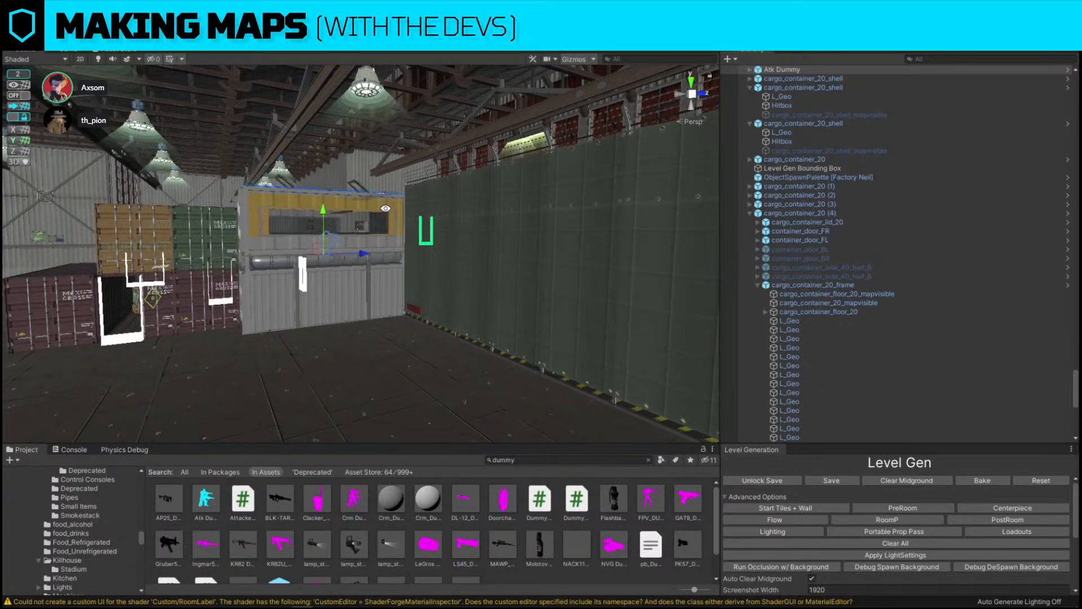
right_click_drag(386, 208, 313, 211)
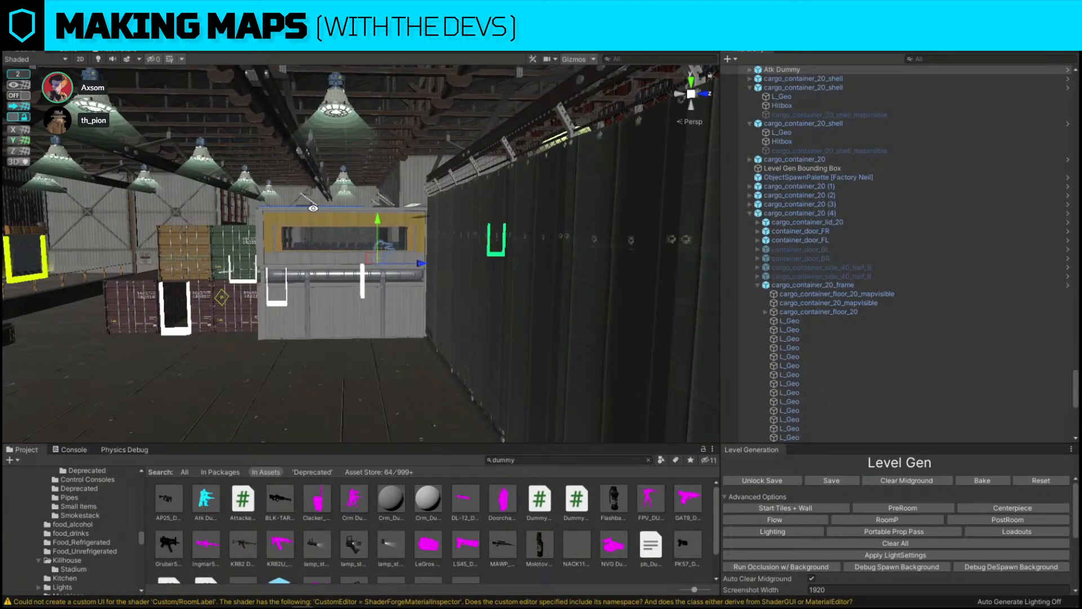
key("Delete")
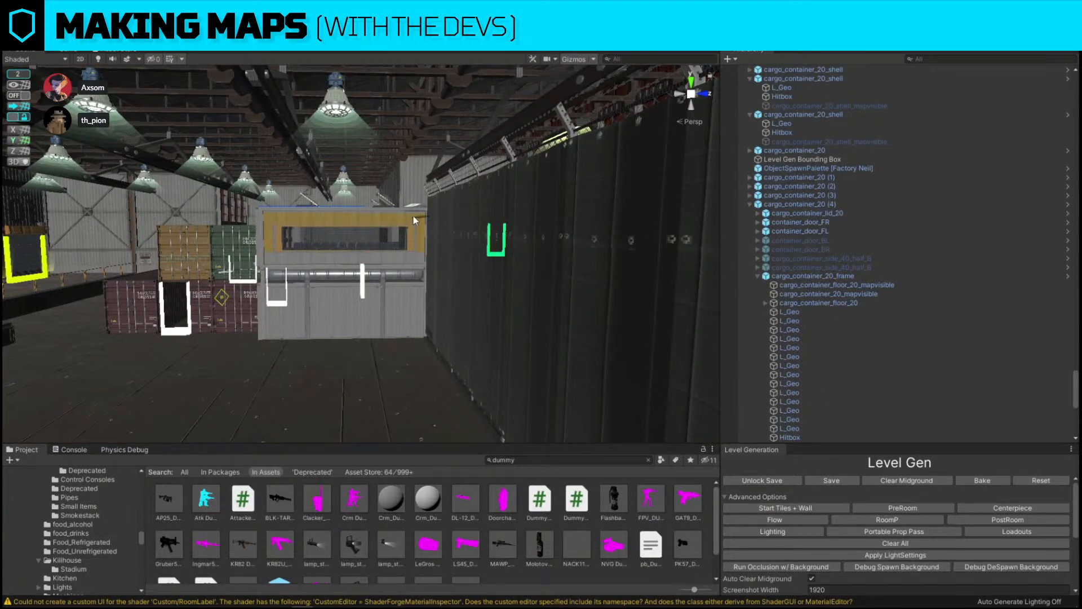
key("ctrl+z")
Move the Atk Dummy onto the containers at the opposite side of the maintenance area and inspect the sightlines across the hall.
key("f")
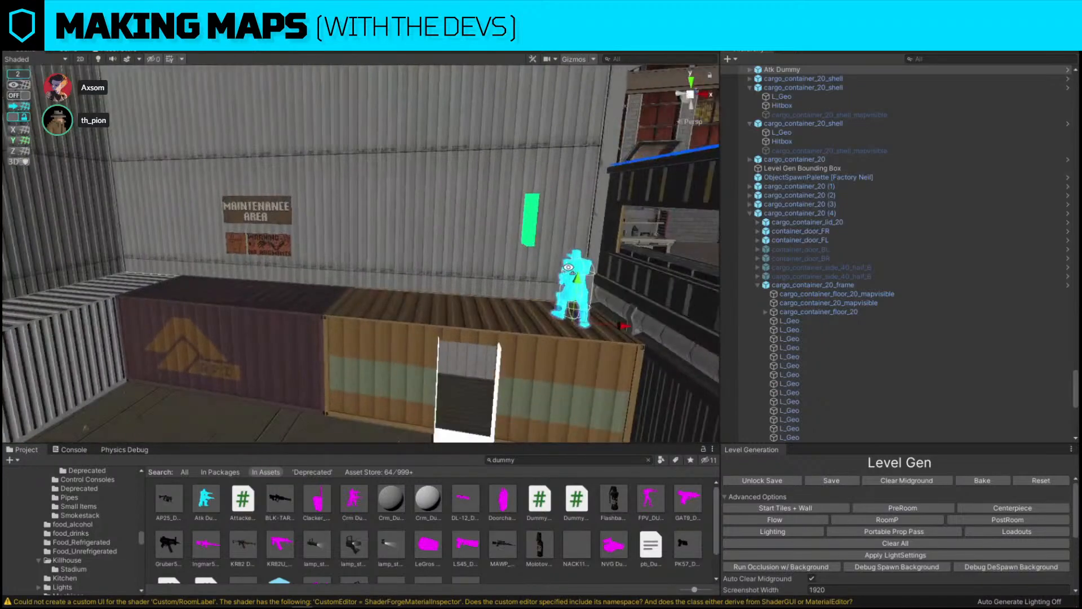
right_click_drag(568, 267, 580, 265)
left_click_drag(623, 265, 160, 310)
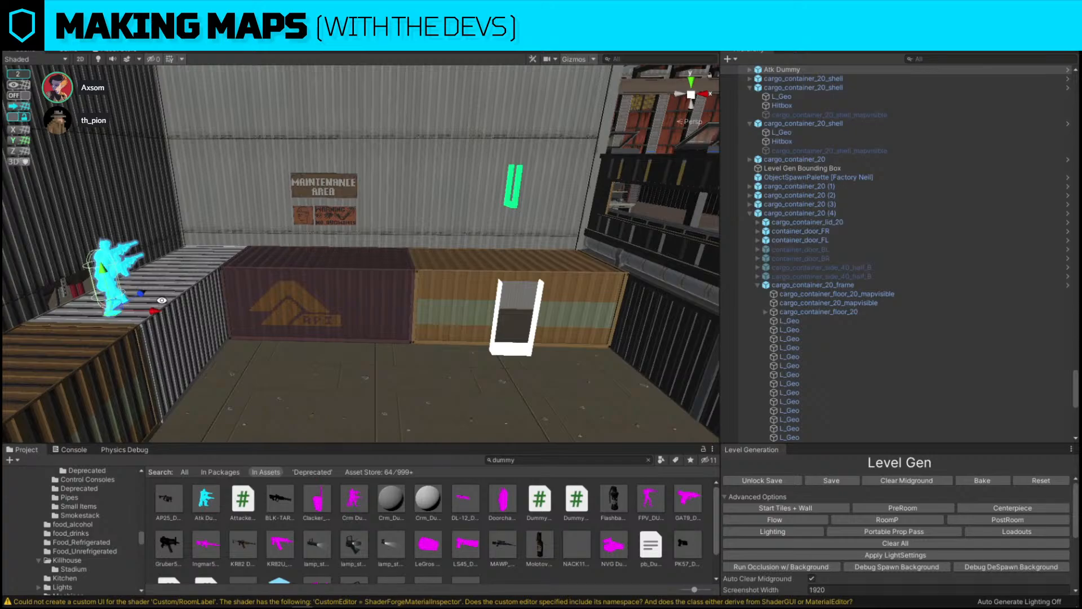
right_click_drag(162, 300, 744, 392)
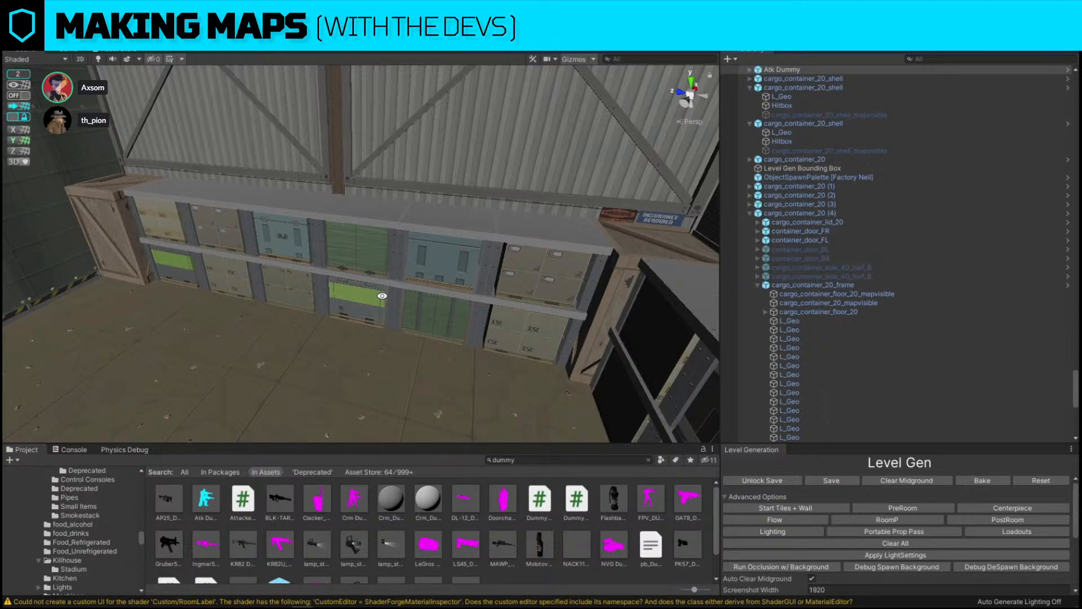
right_click_drag(529, 259, 580, 175)
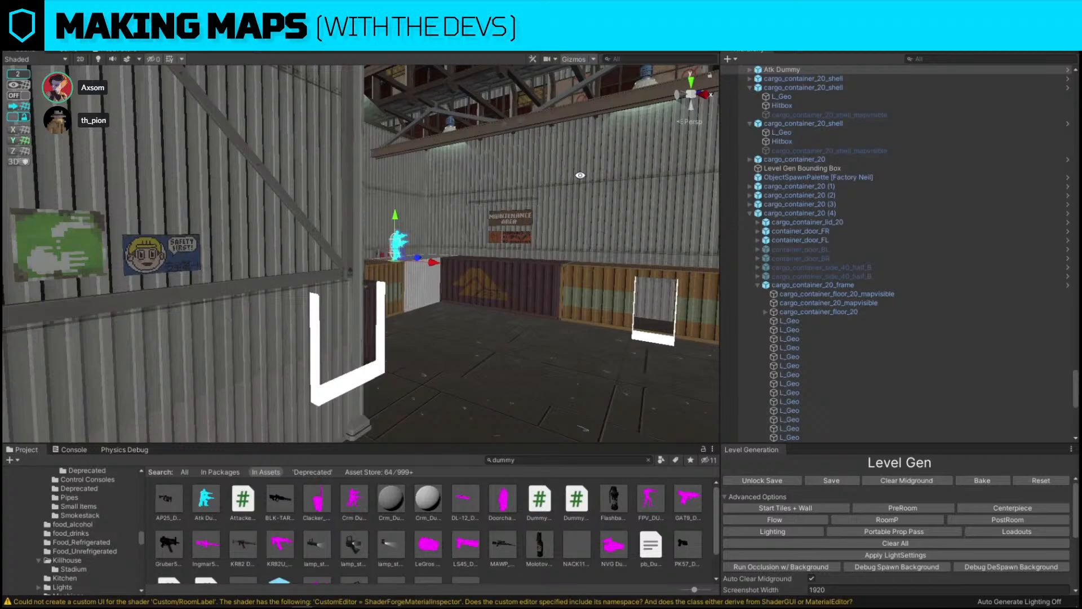
right_click_drag(425, 236, 322, 237)
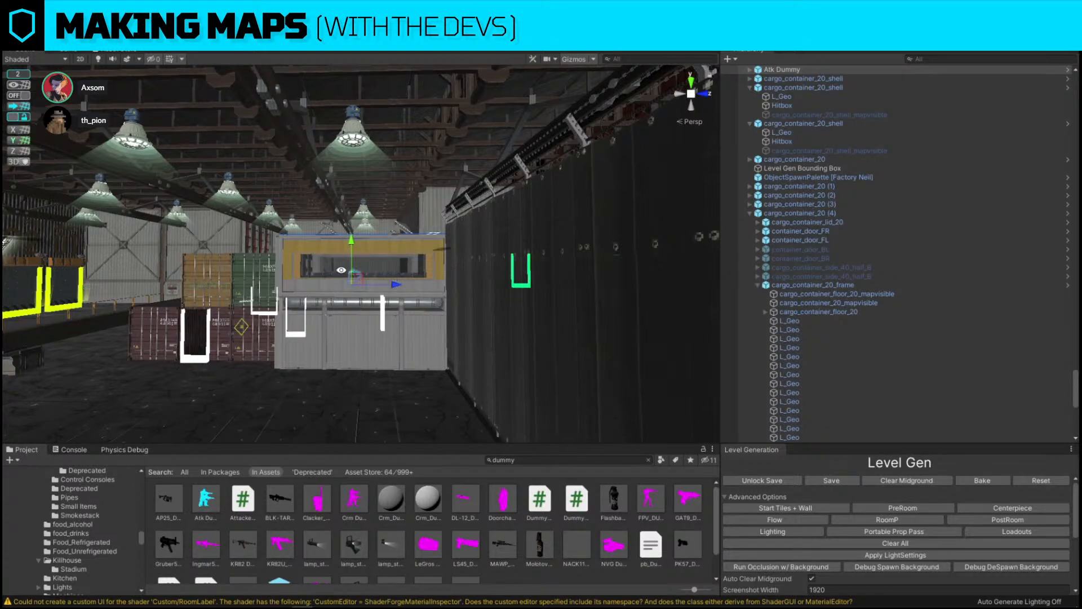
Select the upper metal wall panel from outside the building and search the project assets for "fan ext".
left_click(460, 351)
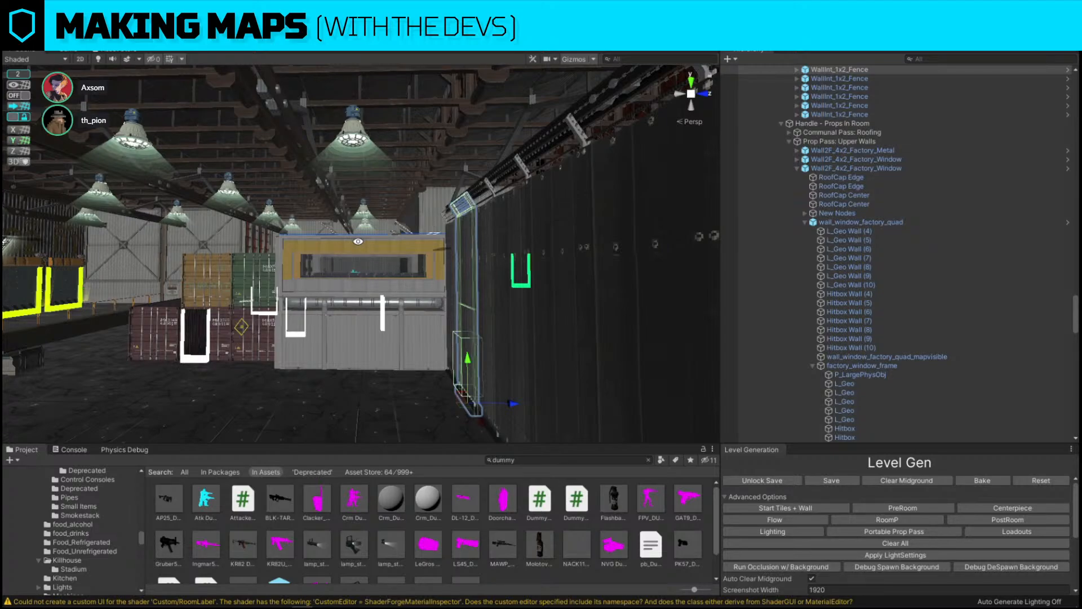
key("s")
right_click_drag(361, 242, 366, 218)
left_click(366, 218)
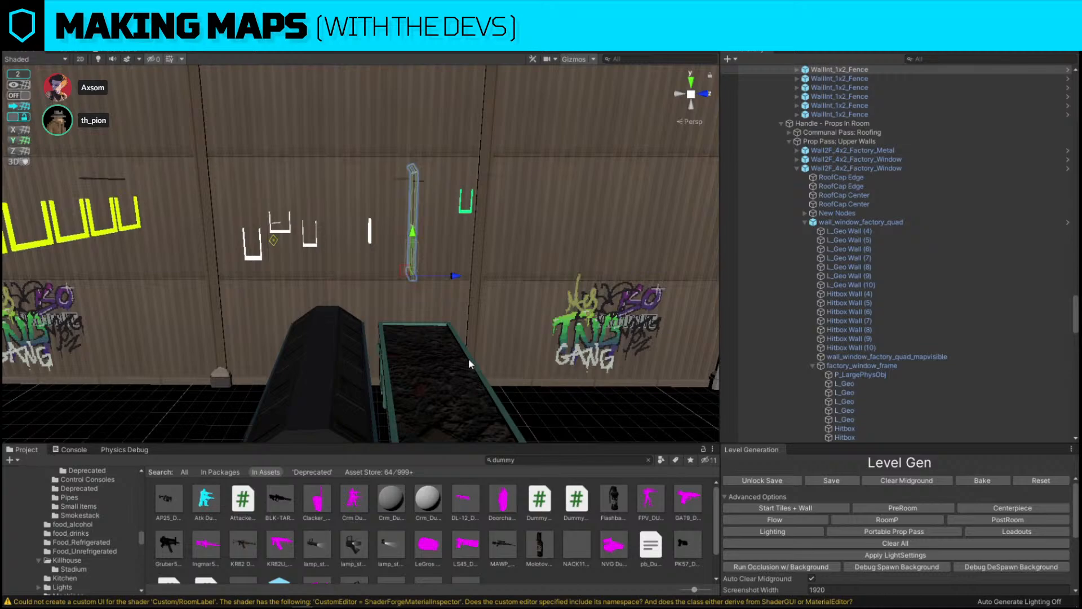
left_click(533, 458)
type("fan ex")
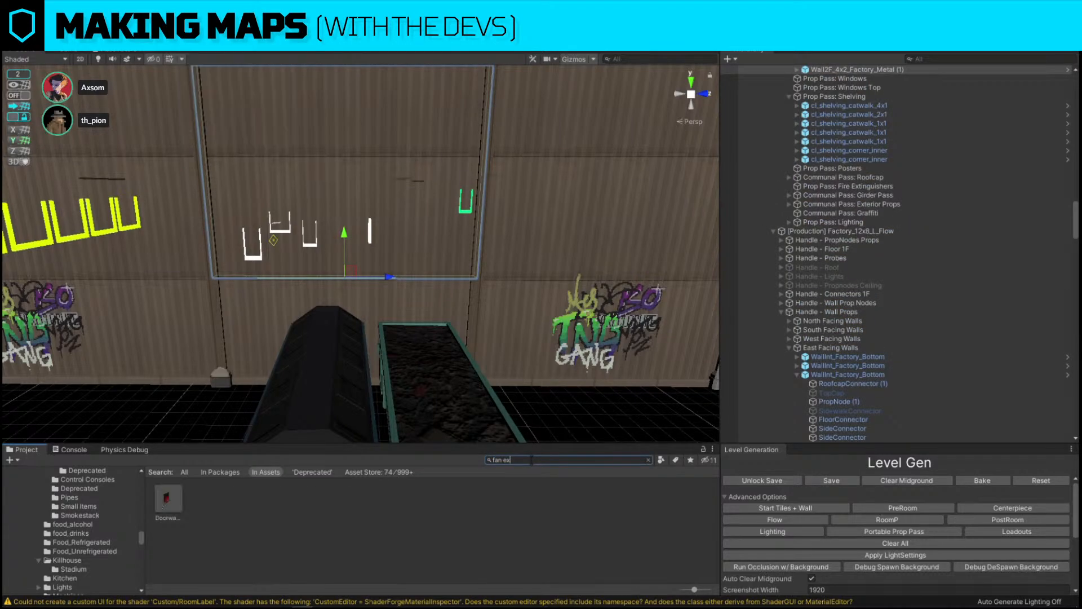
type("t")
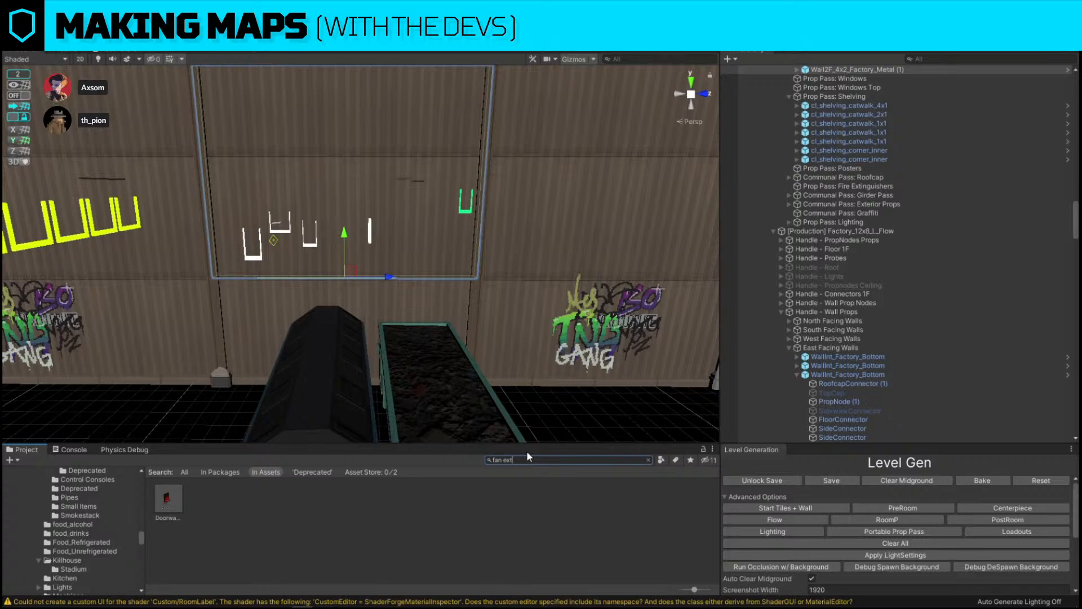
key("ctrl+shift+r")
left_click_drag(177, 497, 219, 211)
left_click(304, 286)
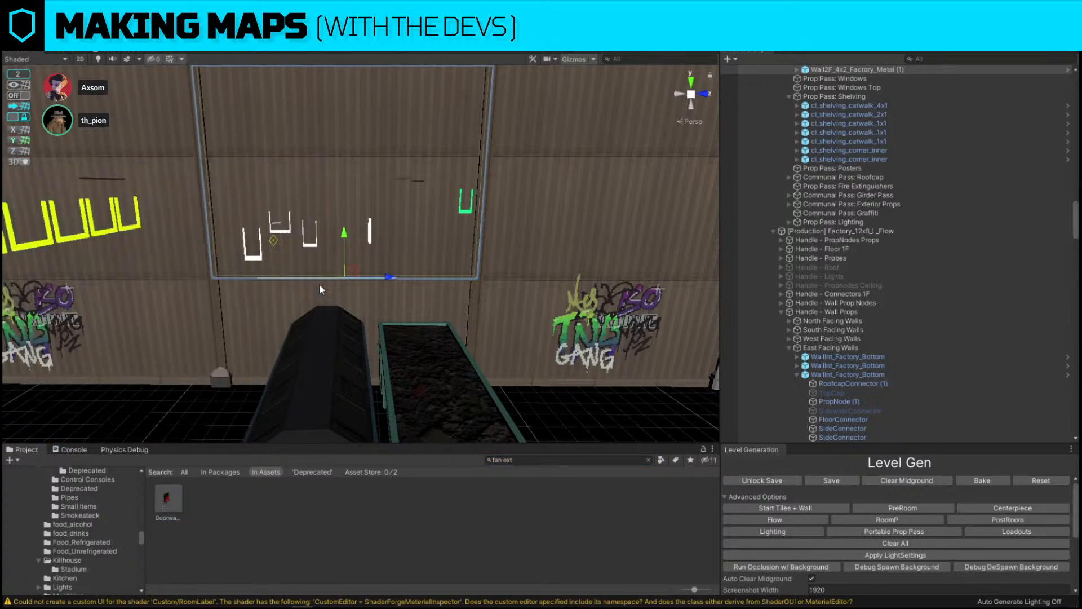
Delete the upper metal wall section above one end of the crate shelving.
right_click_drag(325, 263, 998, 276)
key("w")
left_click(340, 264)
key("Delete")
mouse_move(428, 218)
right_mouse_down()
mouse_move(405, 224)
mouse_move(445, 229)
right_mouse_up()
left_click(404, 225)
key("Delete")
Enable grid snapping, duplicate the remaining Wall2F_4x2_Factory_Metal panel and move the copy into the wall gap above the shelving.
left_click(447, 230)
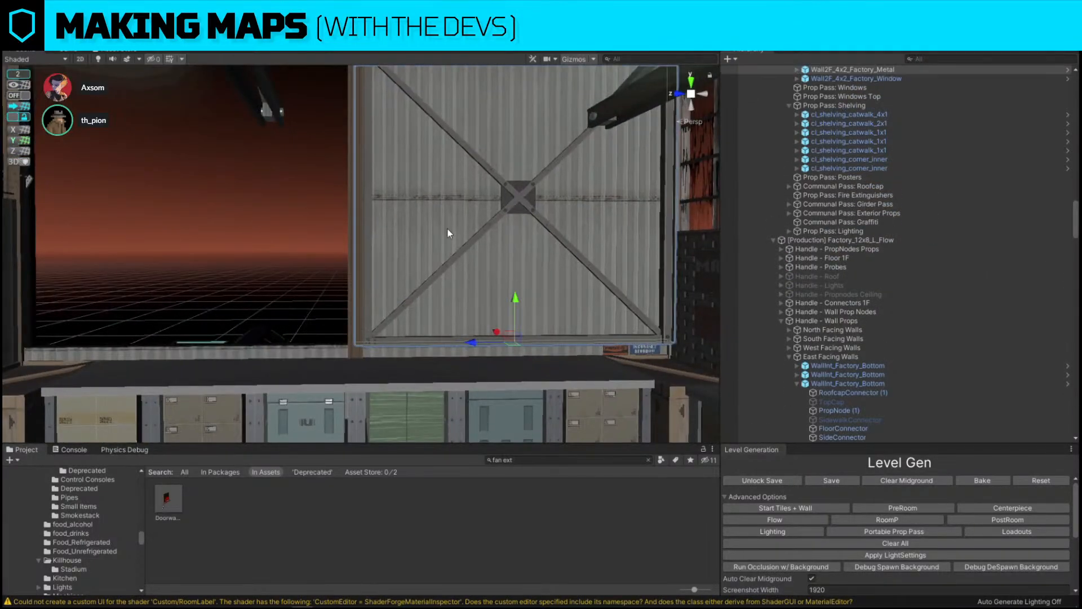
left_click(15, 96)
left_click(253, 149)
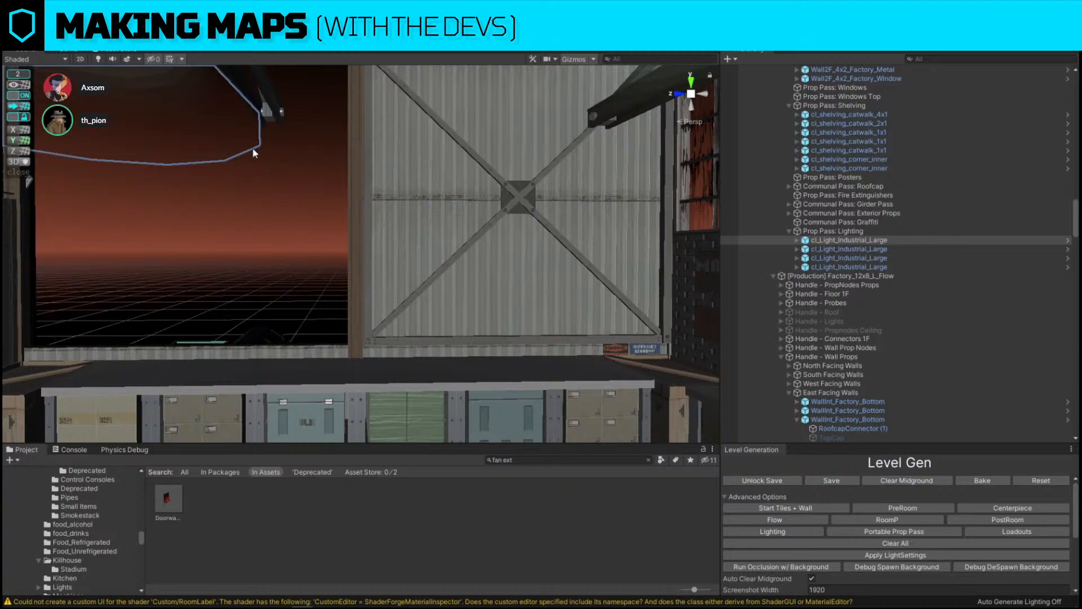
left_click(442, 181)
right_click_drag(442, 181, 470, 218)
key("ctrl+d")
left_click_drag(546, 295, 322, 286)
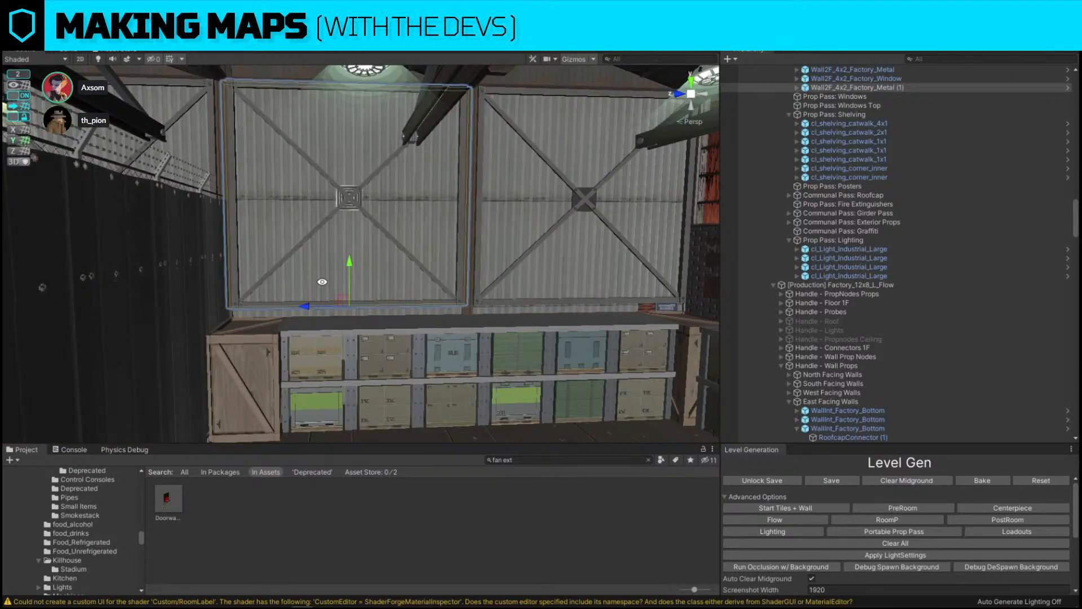
Place a copy of the container beside the bomb stack on the open floor, parallel to the row of containers.
right_click_drag(271, 258, 386, 208)
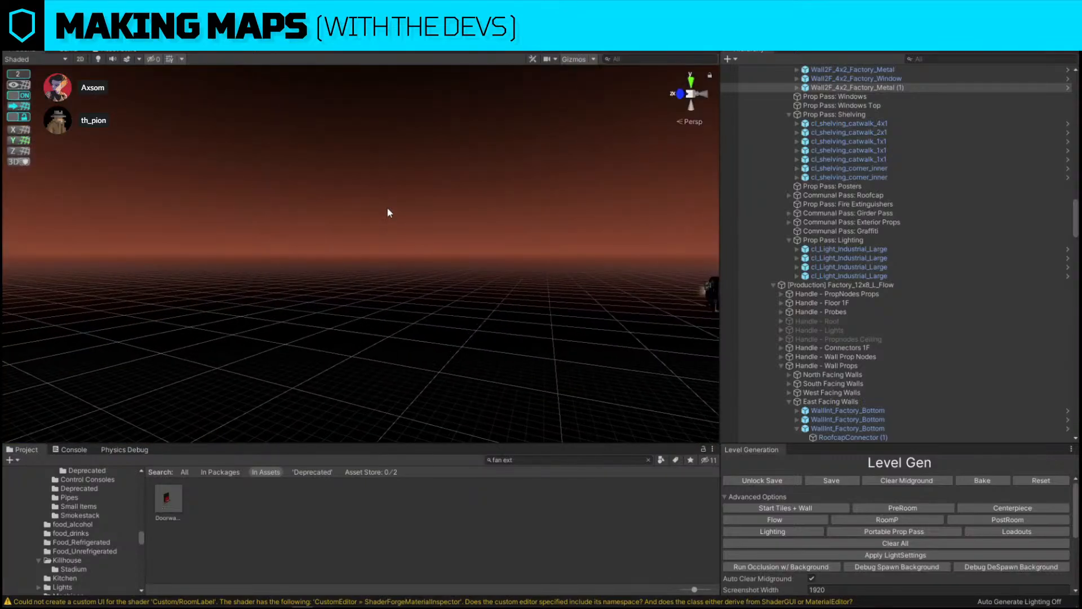
left_click(387, 209)
right_click_drag(147, 254, 182, 262)
right_click_drag(343, 270, 384, 275)
left_click(519, 323)
right_click_drag(519, 323, 527, 259)
left_click(508, 254)
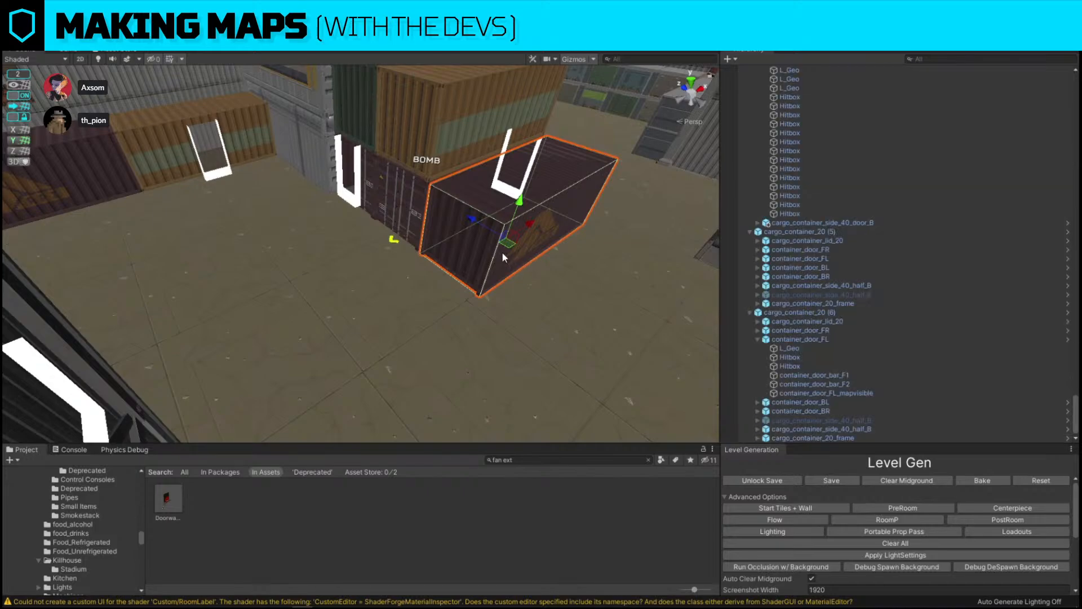
left_click_drag(505, 248, 162, 273)
right_click_drag(162, 273, 382, 323)
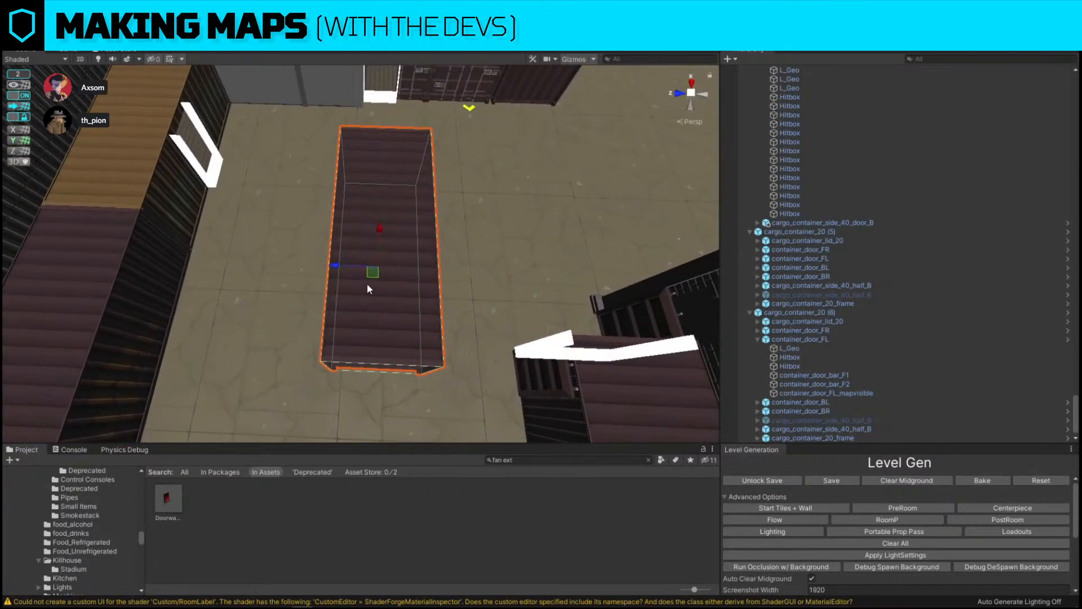
left_click_drag(370, 281, 351, 280)
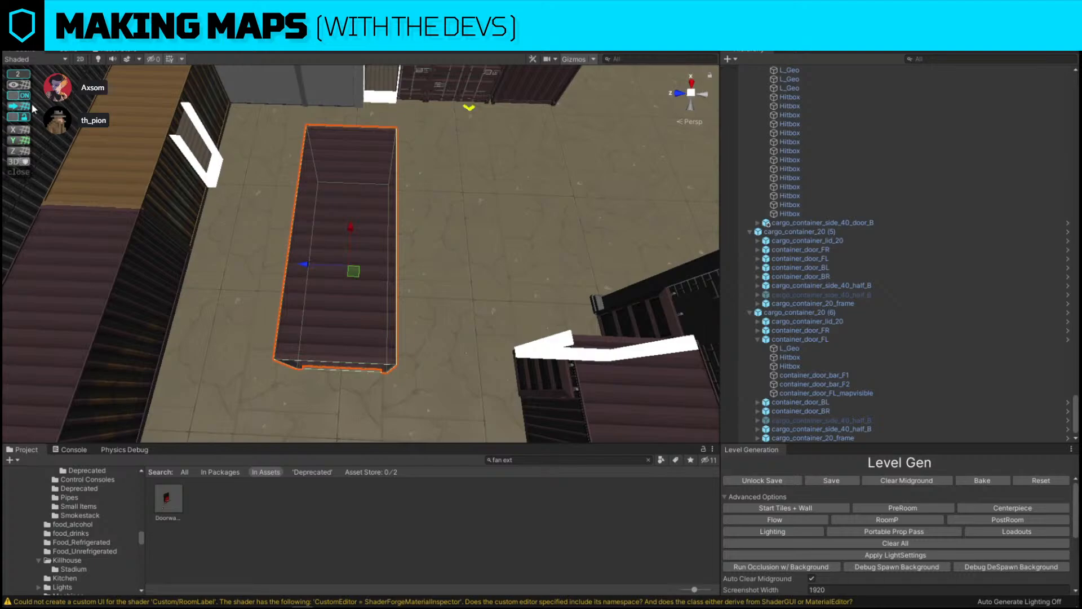
Move the container copy back toward the bomb-site containers and delete it.
right_click_drag(451, 281, 237, 243)
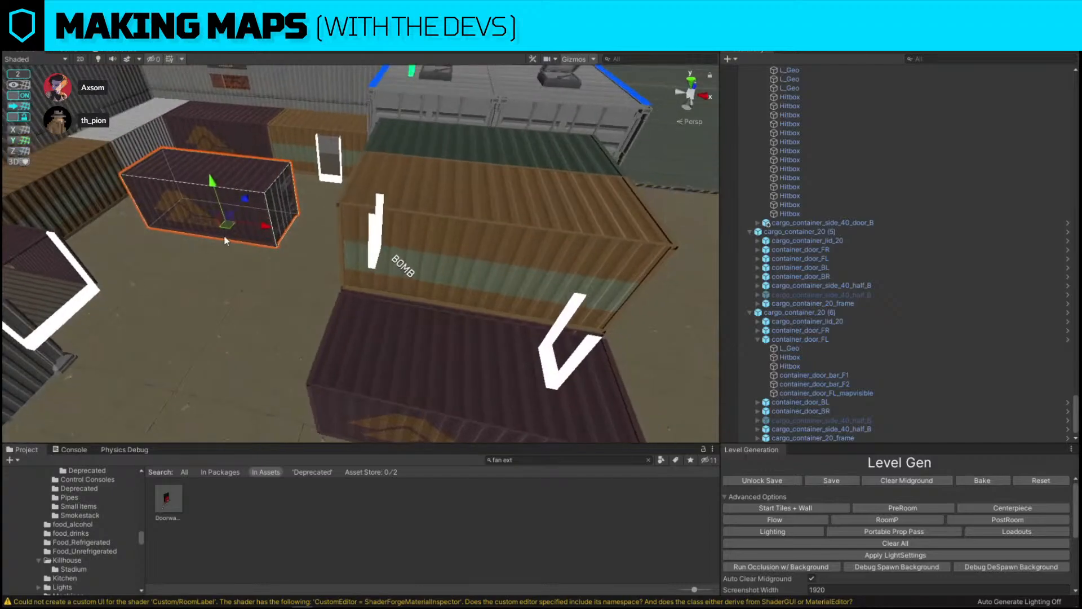
left_click_drag(223, 230, 427, 424)
right_click_drag(427, 424, 335, 291)
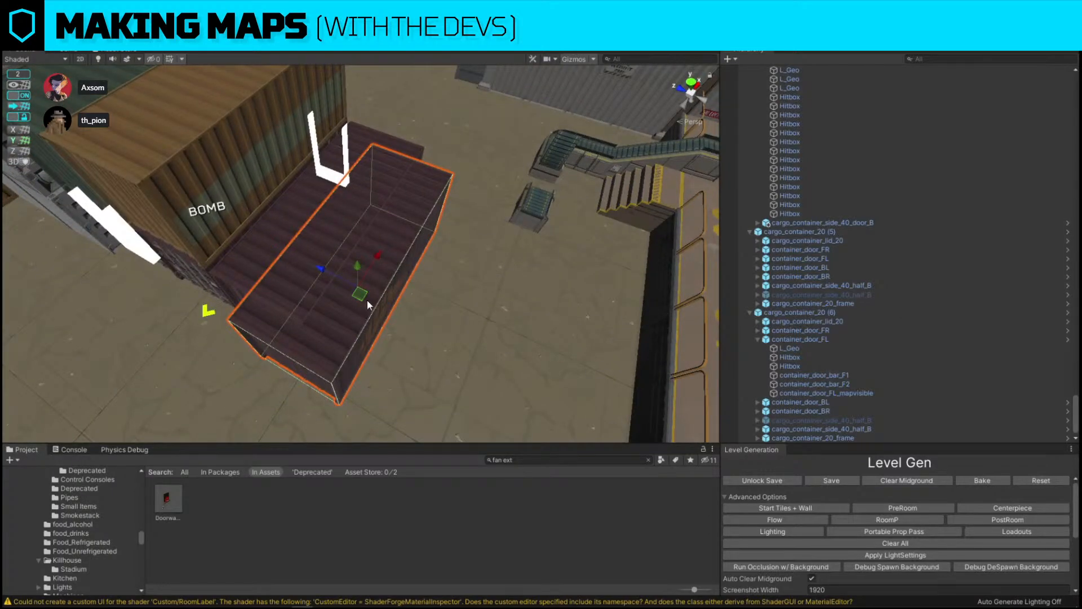
left_click_drag(367, 303, 456, 313)
key("Delete")
Turn off grid snapping, duplicate the container beside the bomb stack and align the copy flush along its outer side.
left_click(336, 283)
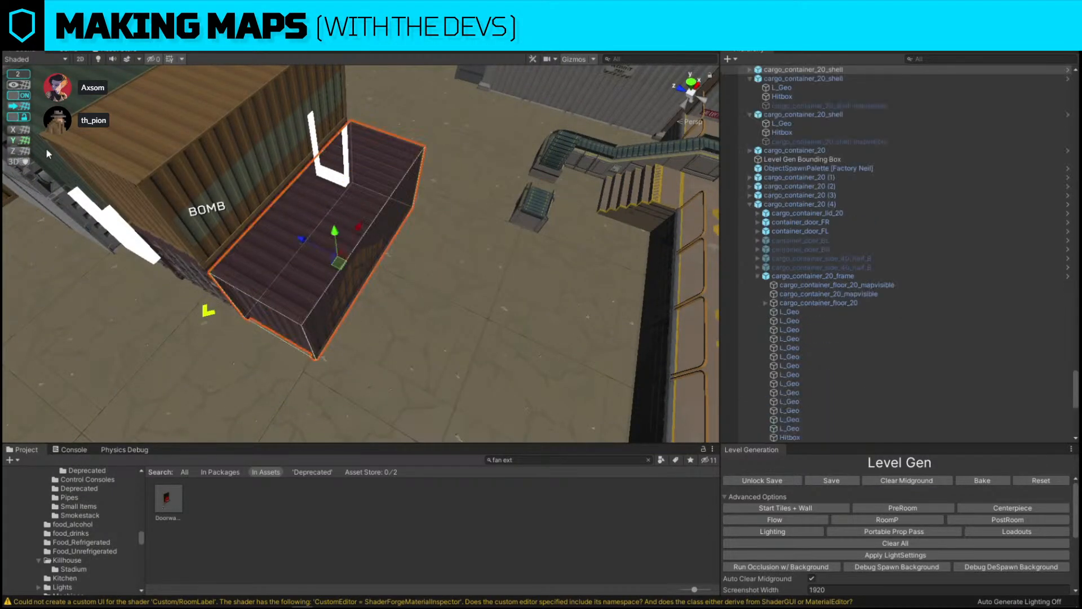
left_click(21, 104)
right_click_drag(268, 196, 327, 220)
left_click(19, 96)
right_click_drag(221, 228, 397, 279)
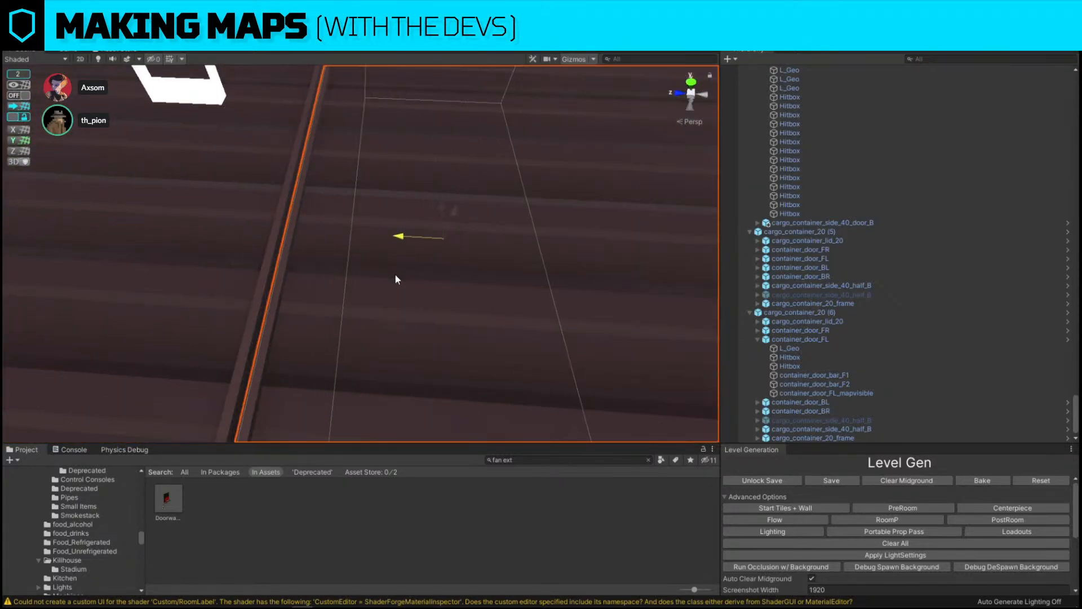
right_click_drag(272, 237, 427, 229)
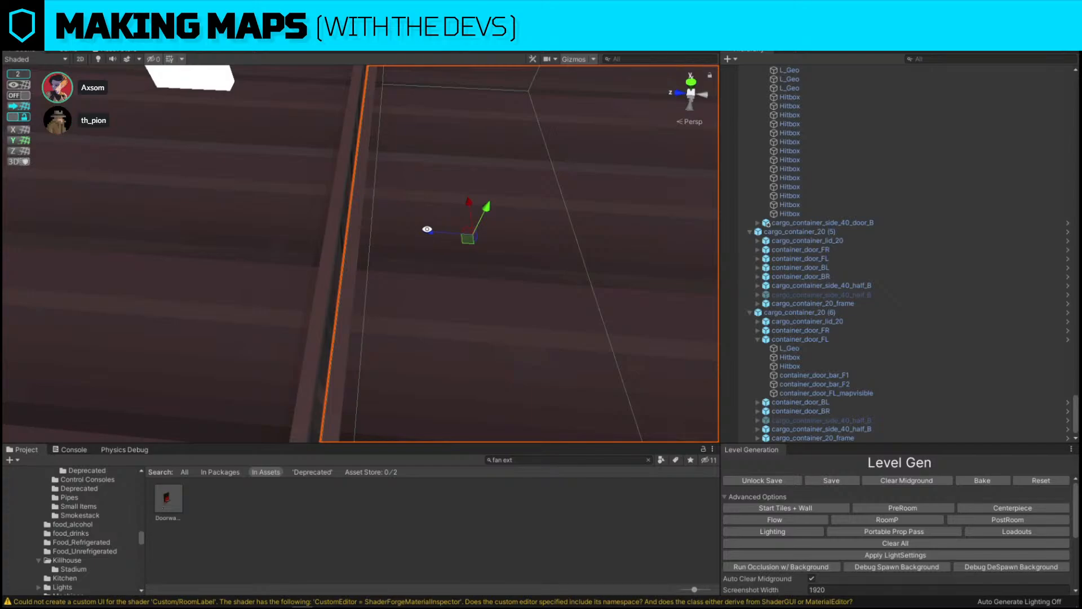
left_click_drag(428, 231, 425, 232)
Fine-tune the outer container's position, duplicate it and stack the copy directly on top of it.
right_click_drag(288, 290, 423, 163)
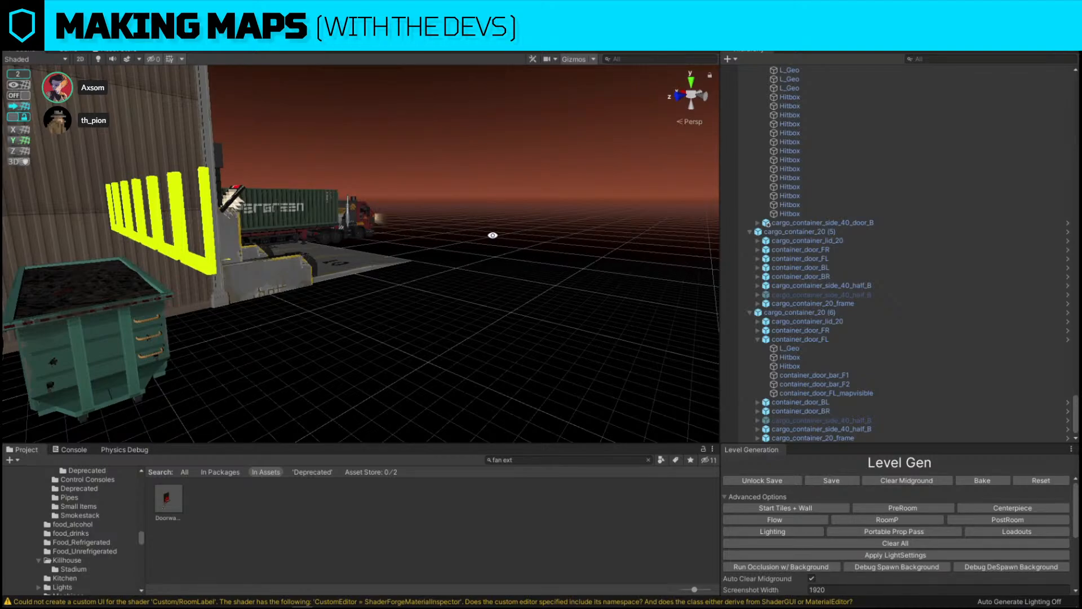
right_click_drag(518, 270, 397, 322)
left_click(397, 317)
left_click_drag(387, 302, 385, 303)
right_click_drag(377, 304, 317, 230)
left_click(329, 263)
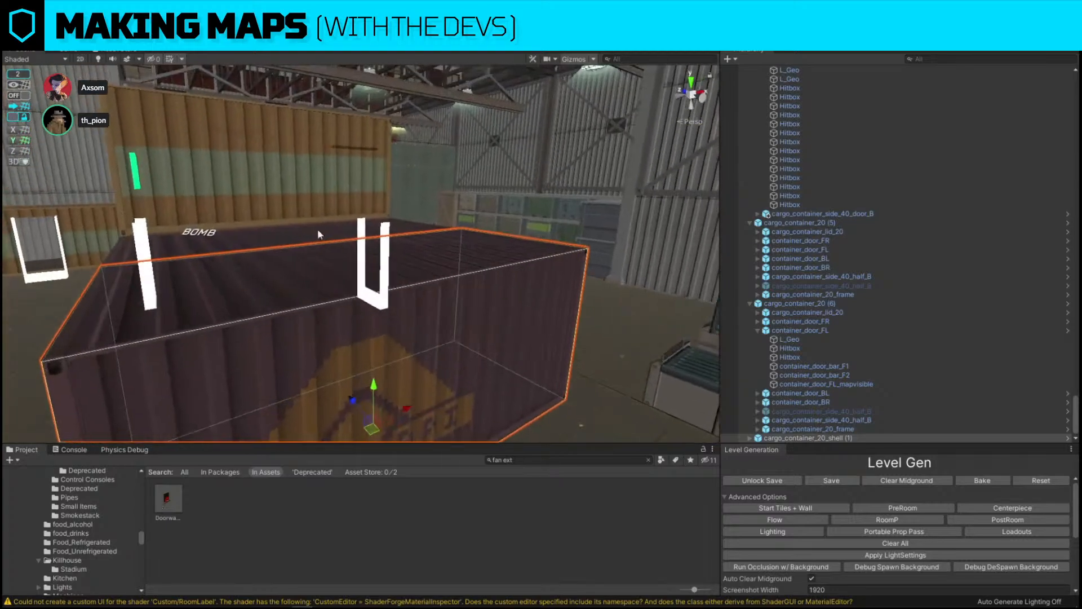
left_click(359, 193)
left_click(489, 235)
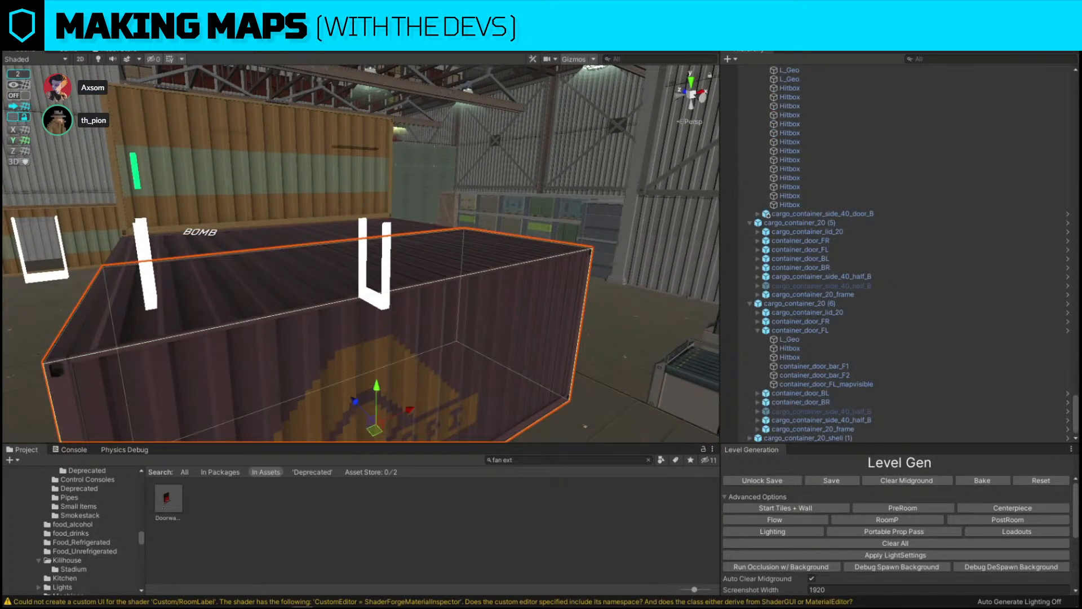
key("f")
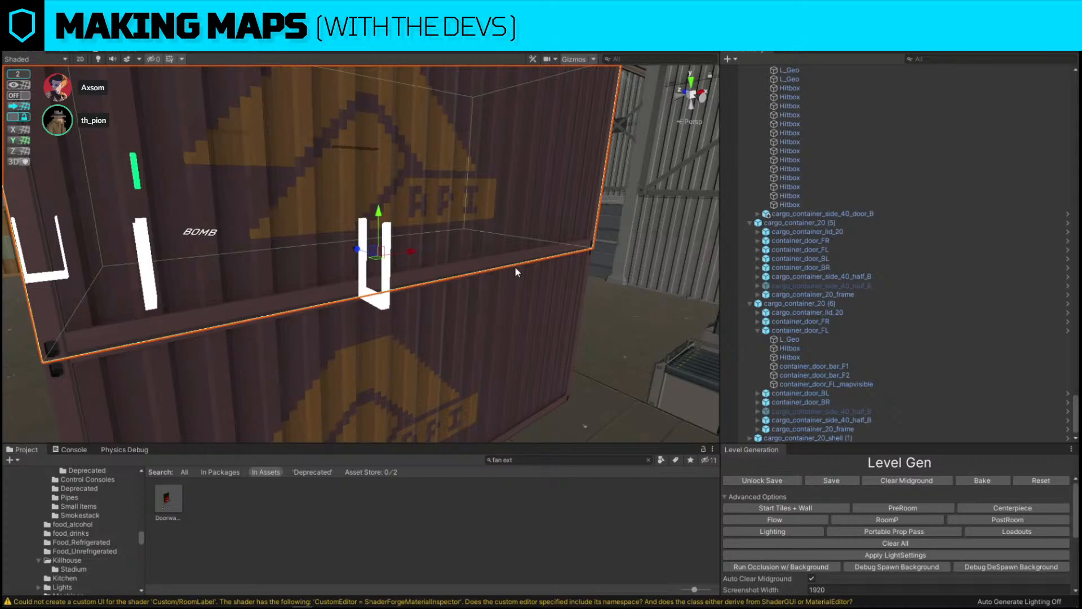
right_click_drag(515, 272, 492, 264)
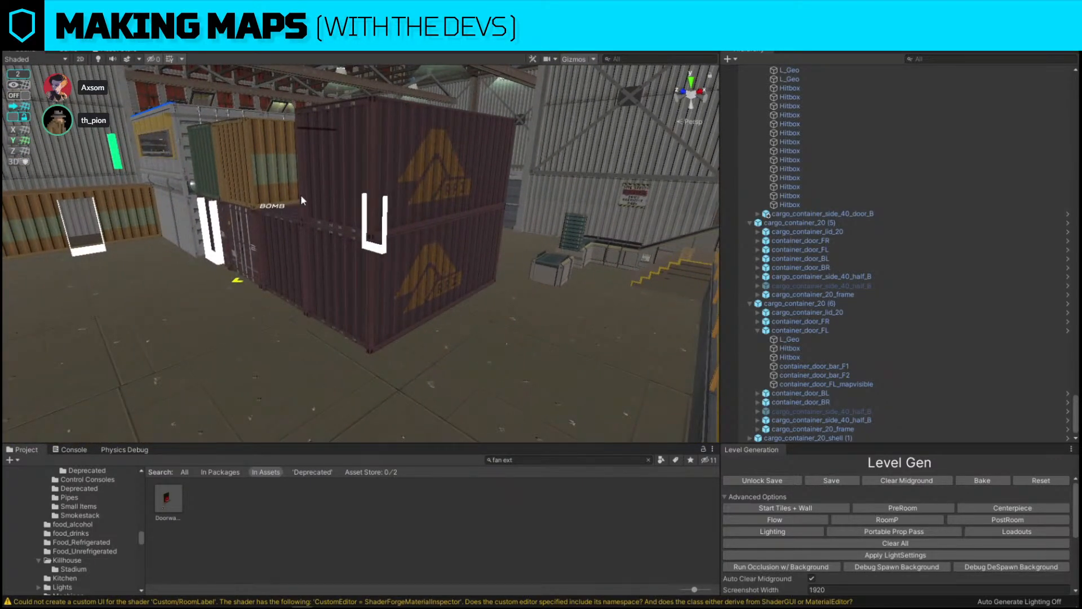
Search the project assets for "cargo container" and apply the black "SPACE" material to the upper outer container.
left_click(279, 164)
key("f")
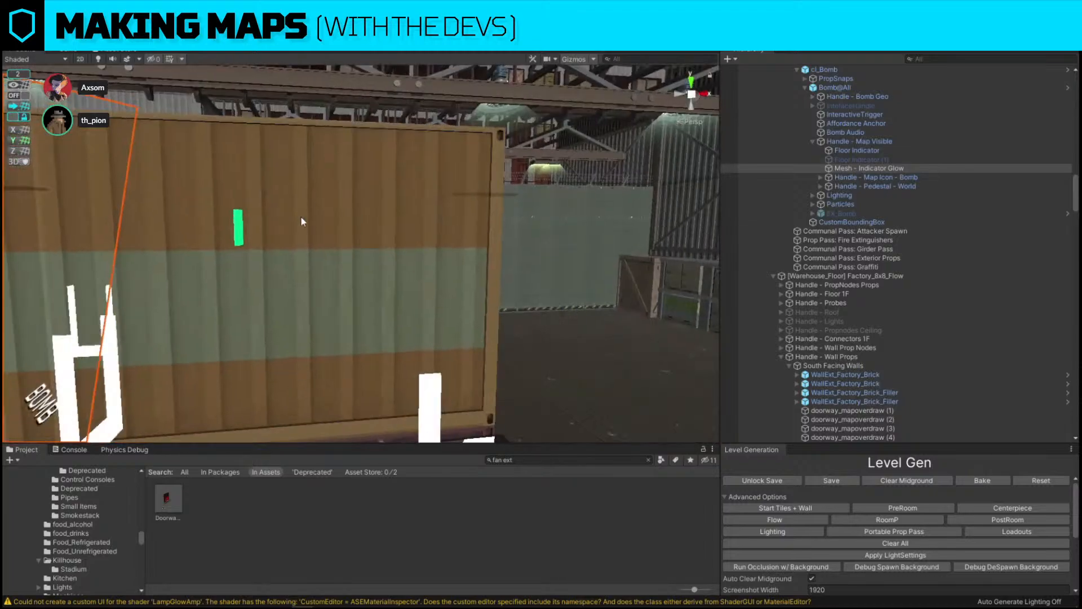
left_click(305, 224)
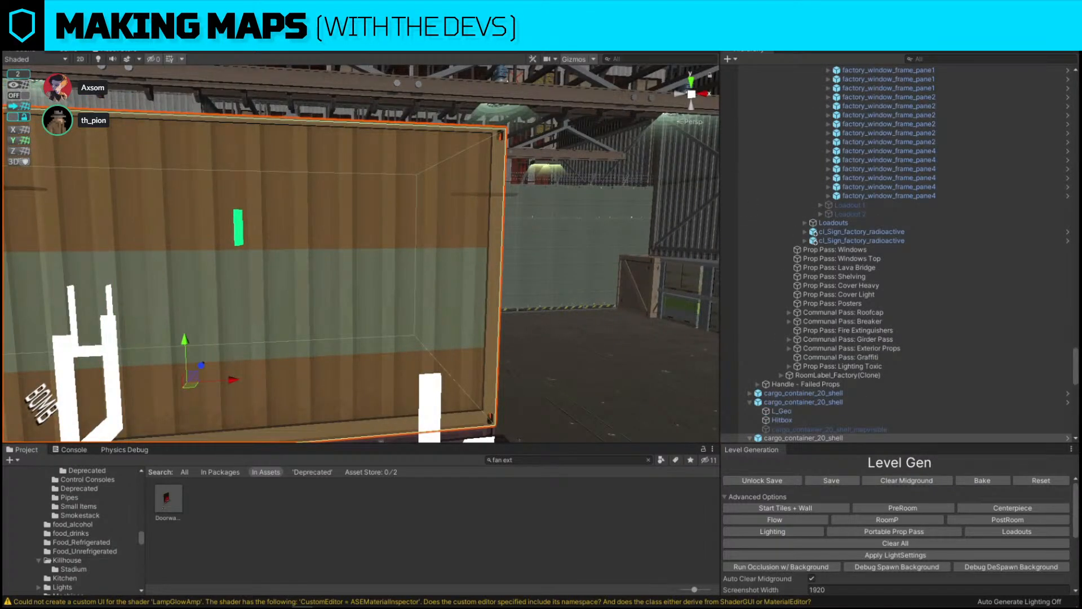
left_click(611, 459)
type("cargo container")
key("s")
right_click_drag(476, 323, 316, 361)
left_click_drag(367, 487, 418, 299)
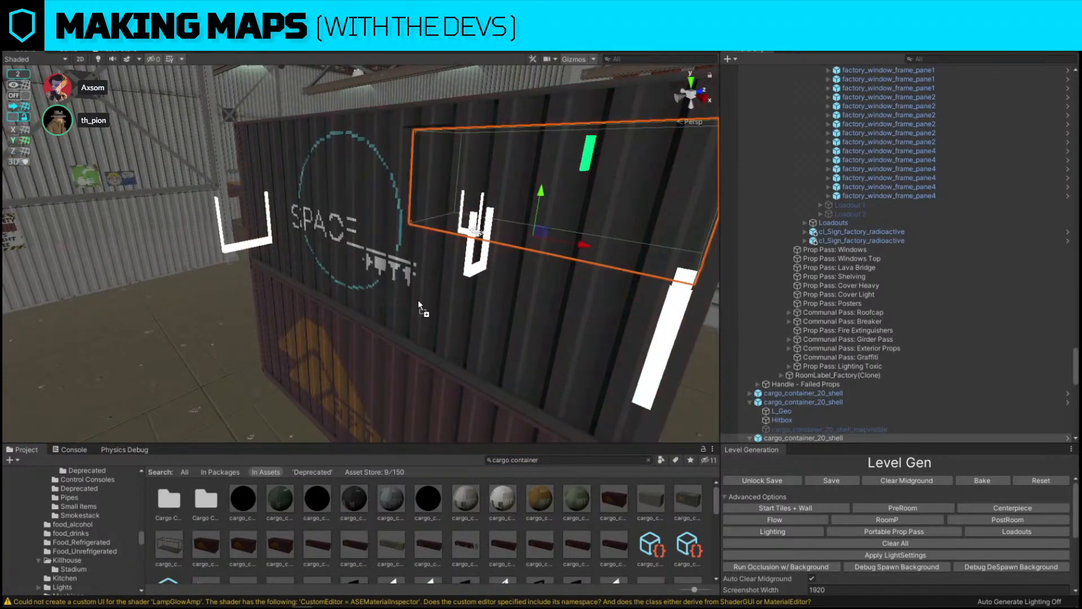
right_click_drag(417, 299, 409, 366)
Apply the blue-grey "ARGUS" material to the container beside the bomb stack and the yellow shipping material to the outer lower one.
left_click_drag(390, 498, 416, 381)
right_click_drag(416, 382, 384, 320)
key("ctrl+z")
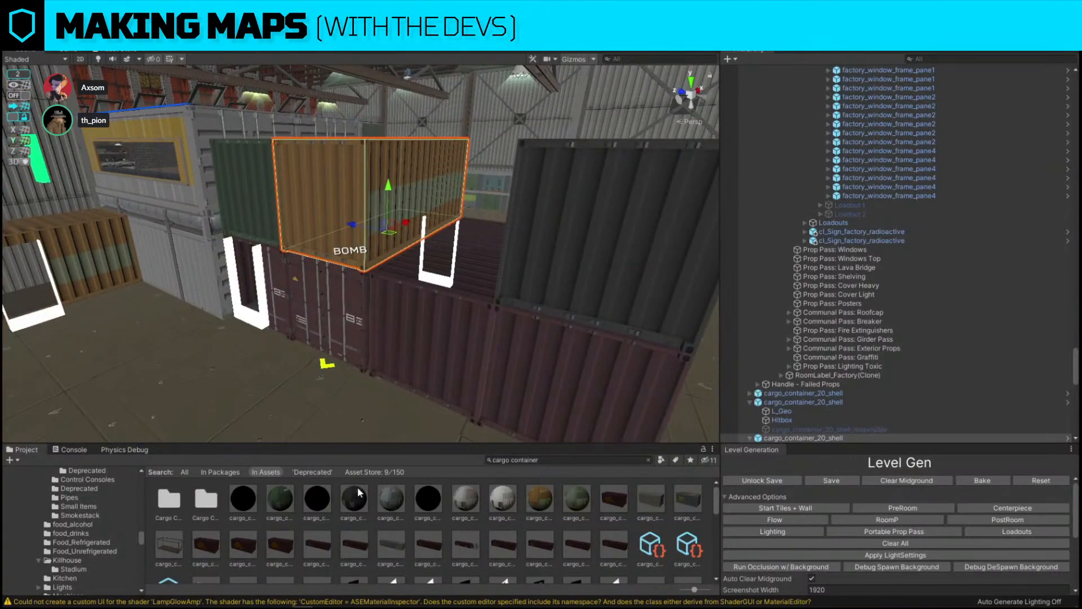
left_click_drag(393, 498, 442, 363)
right_click_drag(385, 376, 284, 338)
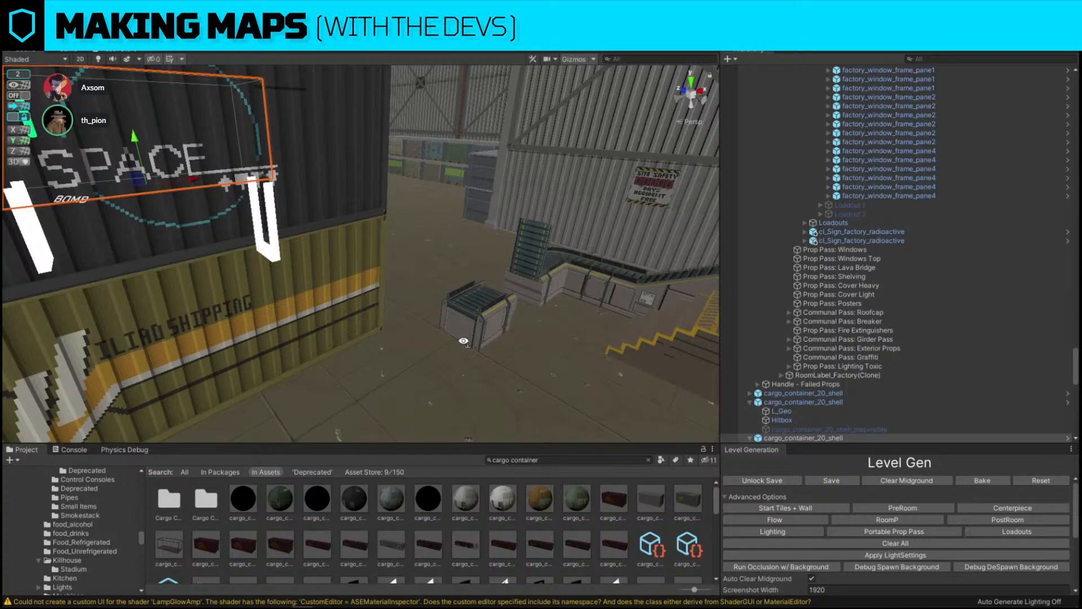
Show the level in its map-style rendering and compare how the stacked containers around the bomb read against the normal view.
right_click_drag(459, 337, 404, 333)
right_click_drag(486, 317, 474, 283)
left_click(256, 258)
key("alt+m")
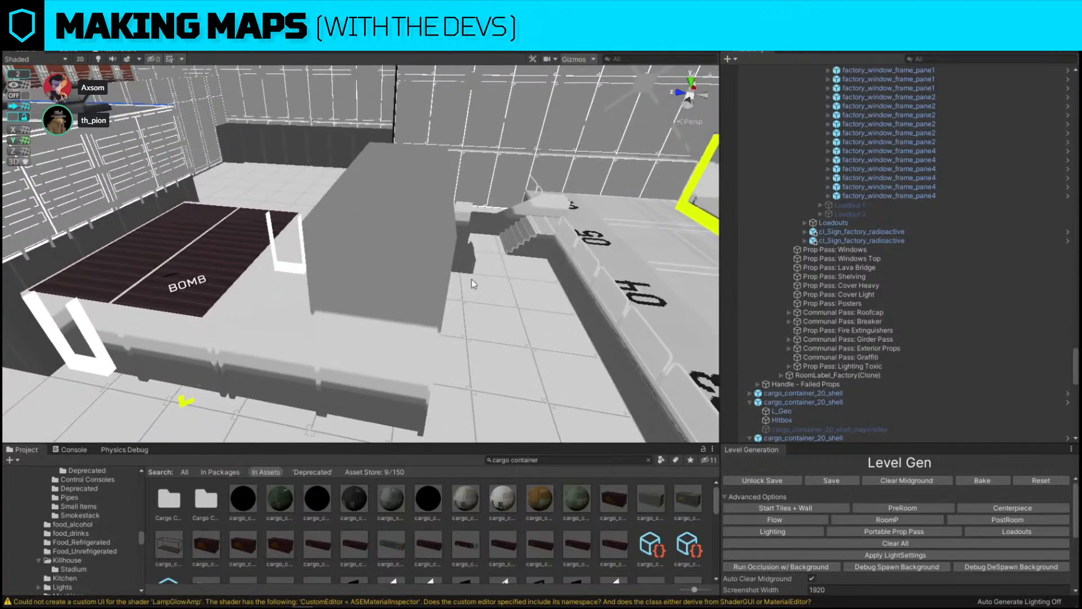
right_click_drag(334, 283, 368, 278)
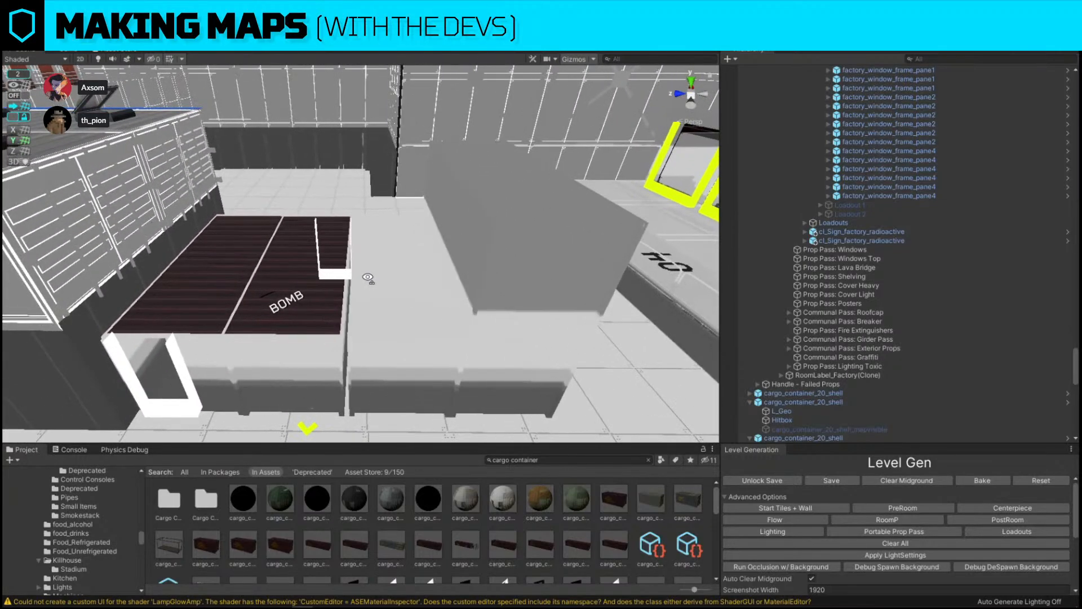
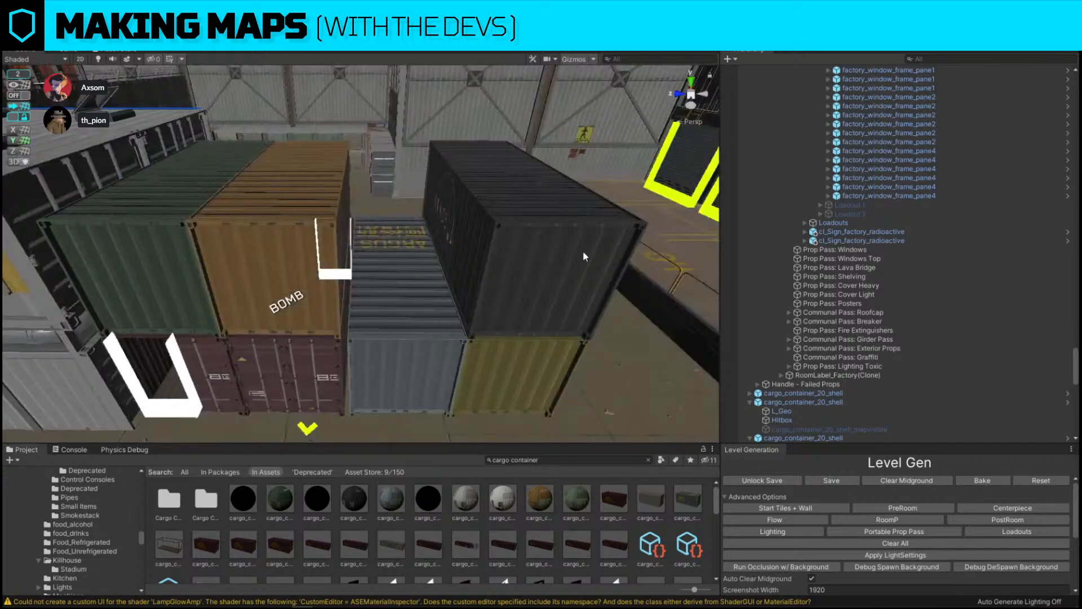
mouse_move(583, 252)
right_mouse_down()
mouse_move(220, 226)
mouse_move(580, 245)
right_mouse_up()
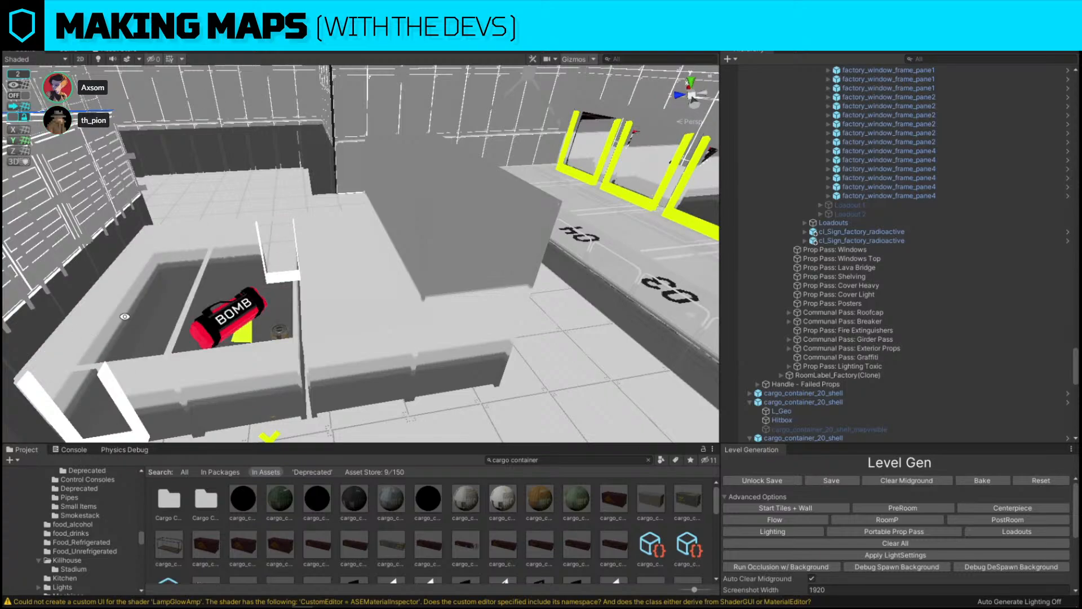
Delete the black upper container and the yellow container beneath it.
left_click(408, 211)
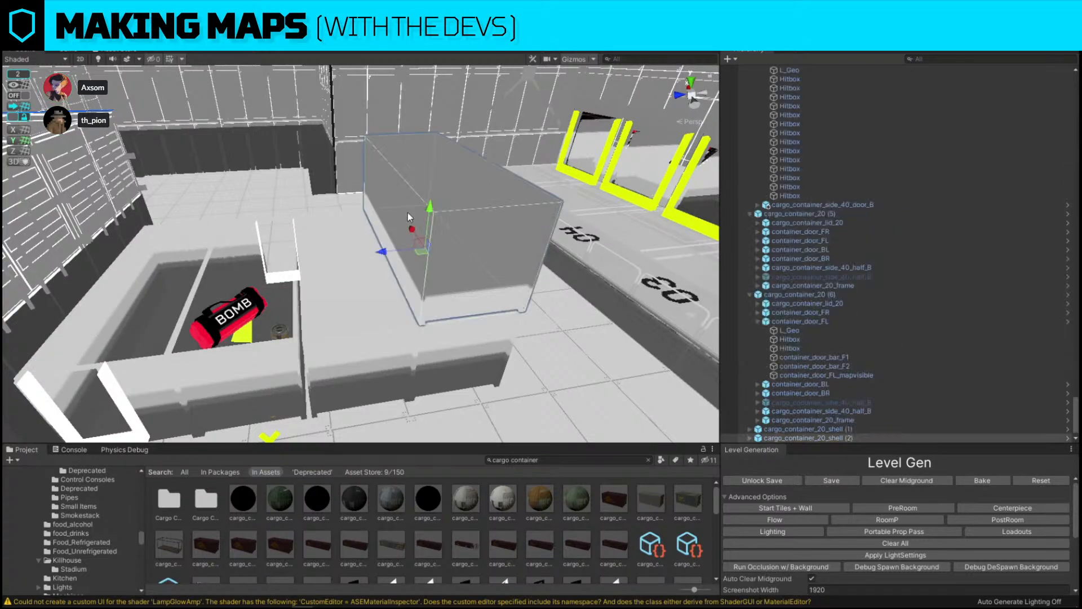
key("Delete")
key("KP_7")
left_click(492, 421)
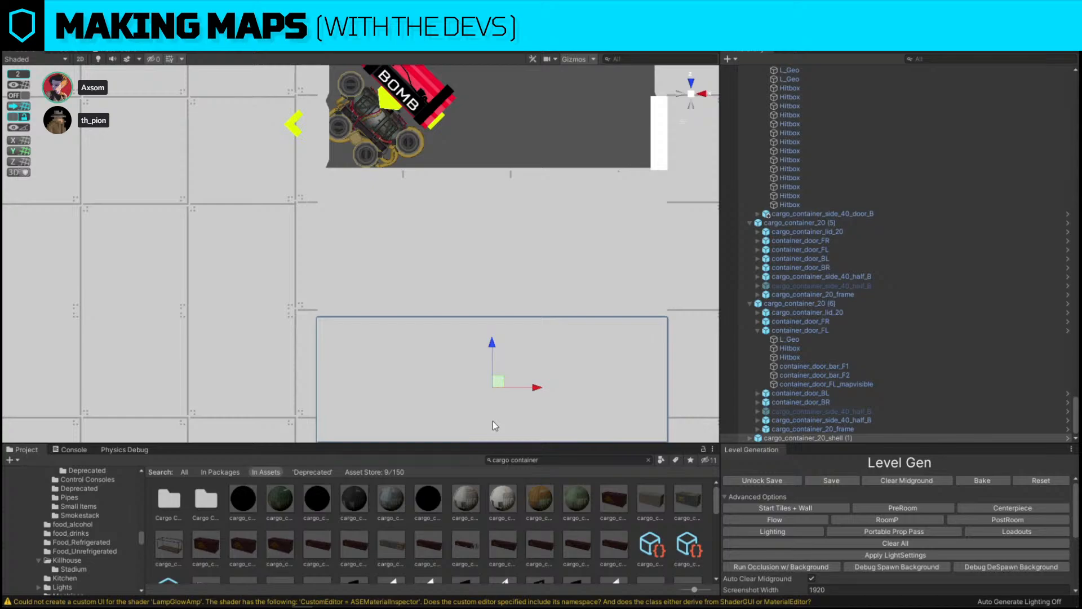
key("Delete")
Examine the remaining ARGUS container beside the bomb stack from above, in normal rendering and in isometric and perspective views.
scroll(404, 223, "up", 2)
key("w")
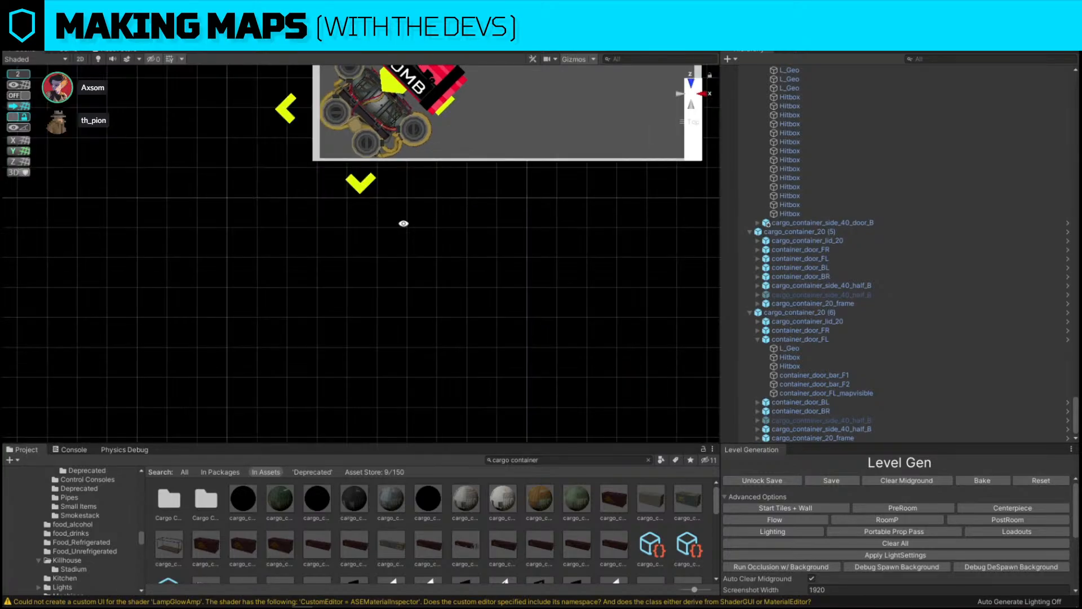
key("s")
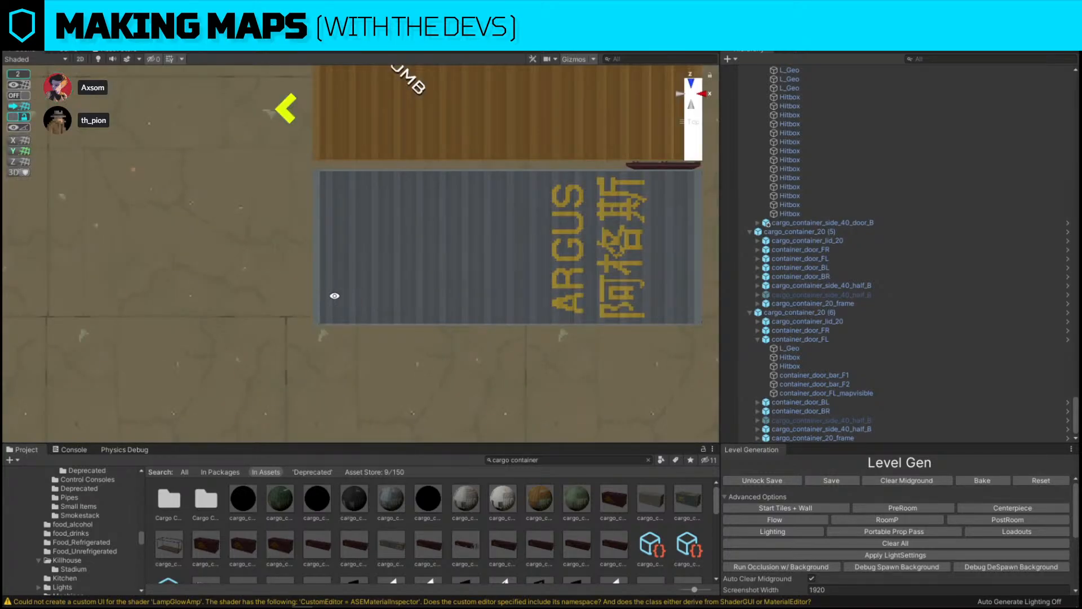
left_click_drag(334, 294, 441, 167, "alt")
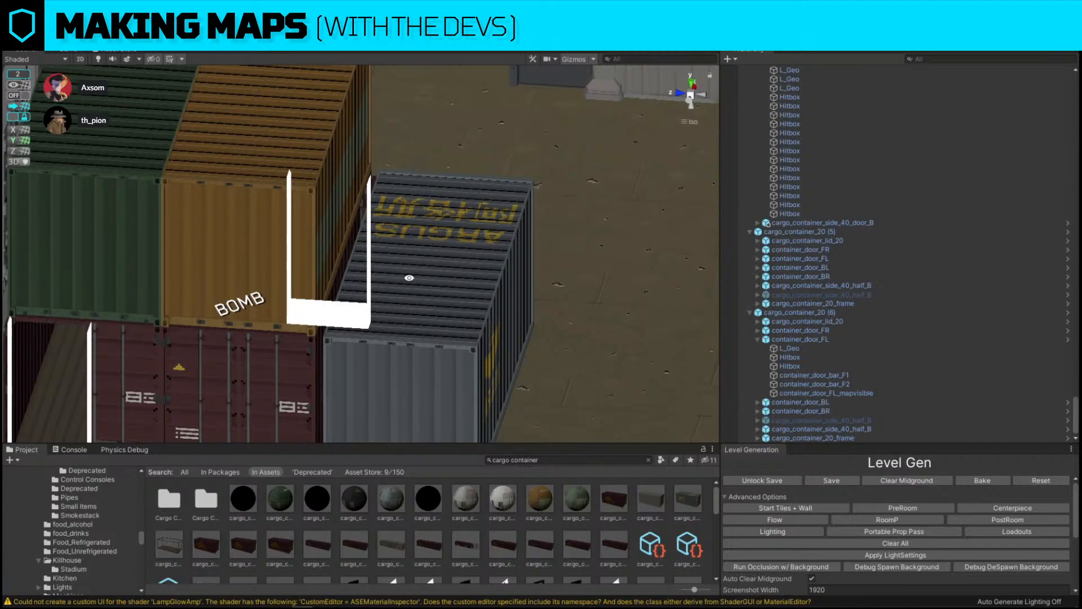
left_click_drag(408, 278, 375, 186, "alt")
left_click(287, 303)
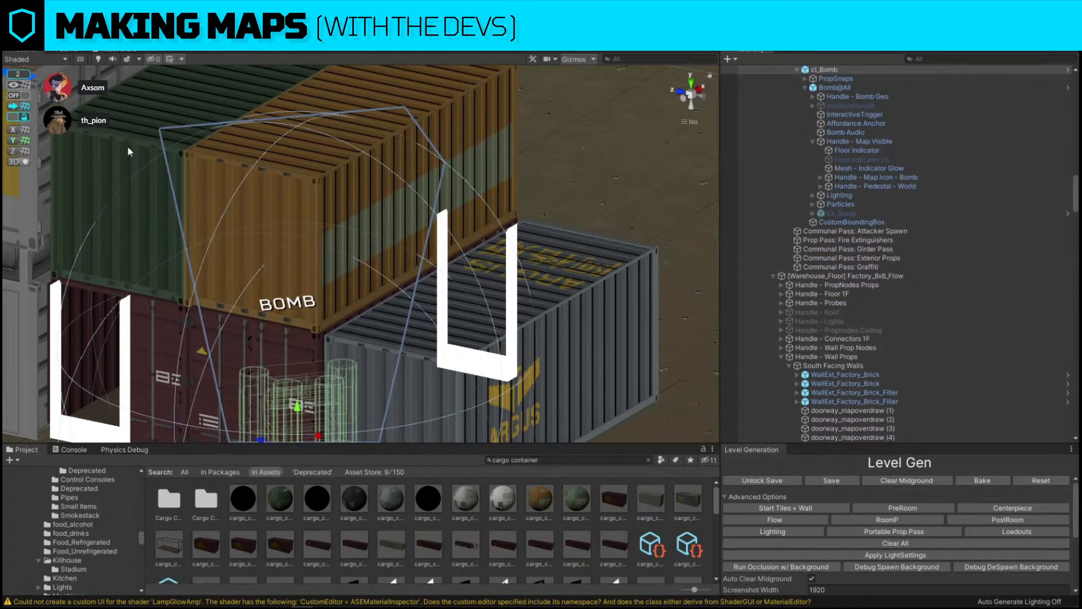
left_click_drag(128, 151, 188, 139, "alt")
left_click(187, 139)
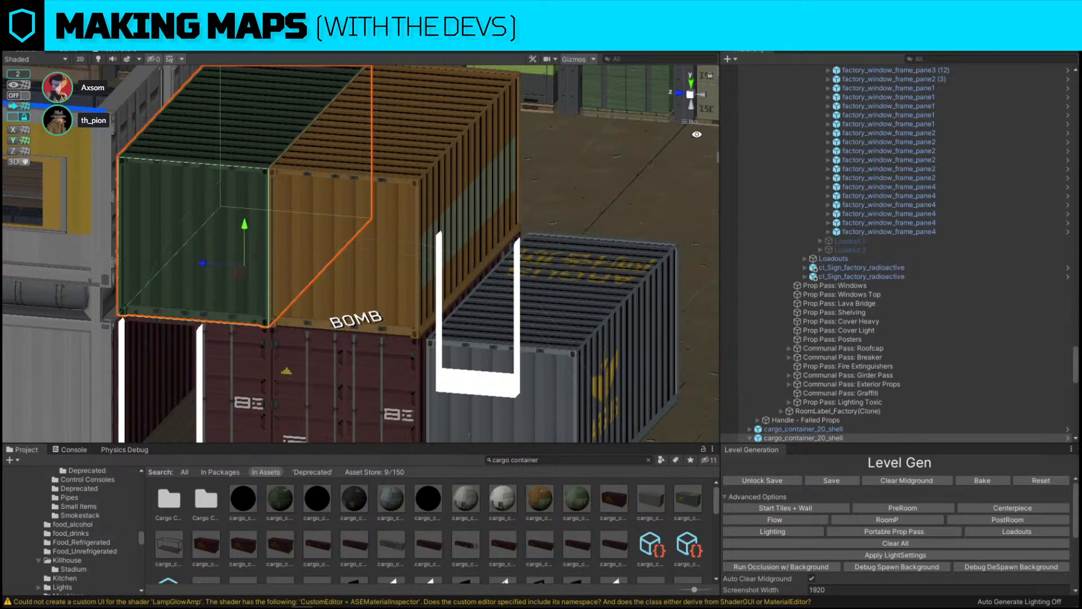
left_click(689, 121)
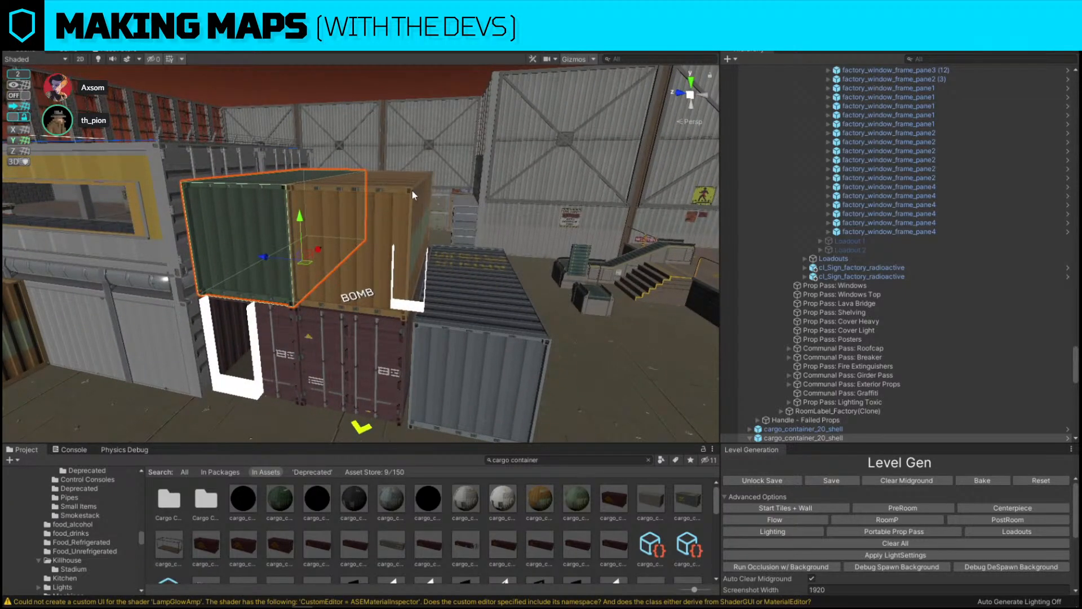
left_click_drag(495, 157, 410, 243, "alt")
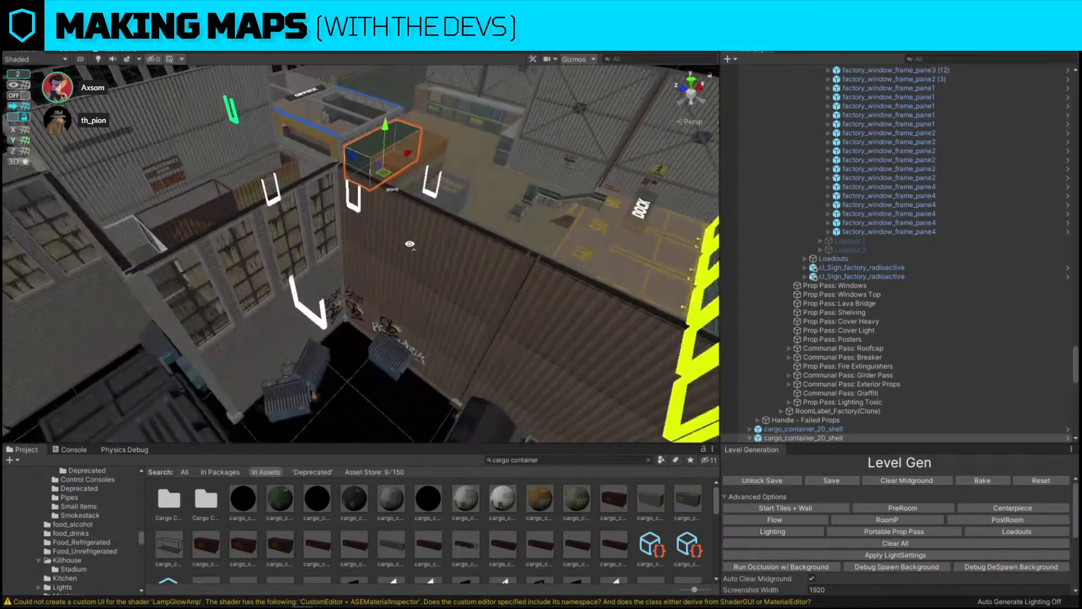
Examine the whole factory layout from outside in an isometric overview.
key("s")
right_click_drag(410, 244, 420, 248)
left_click(692, 123)
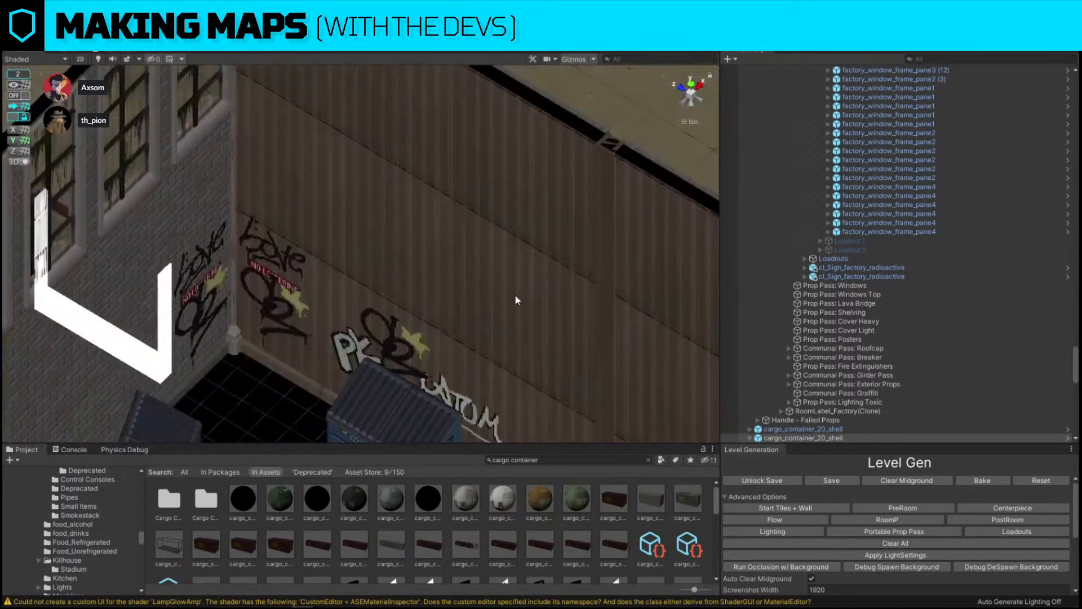
scroll(515, 300, "down", 10)
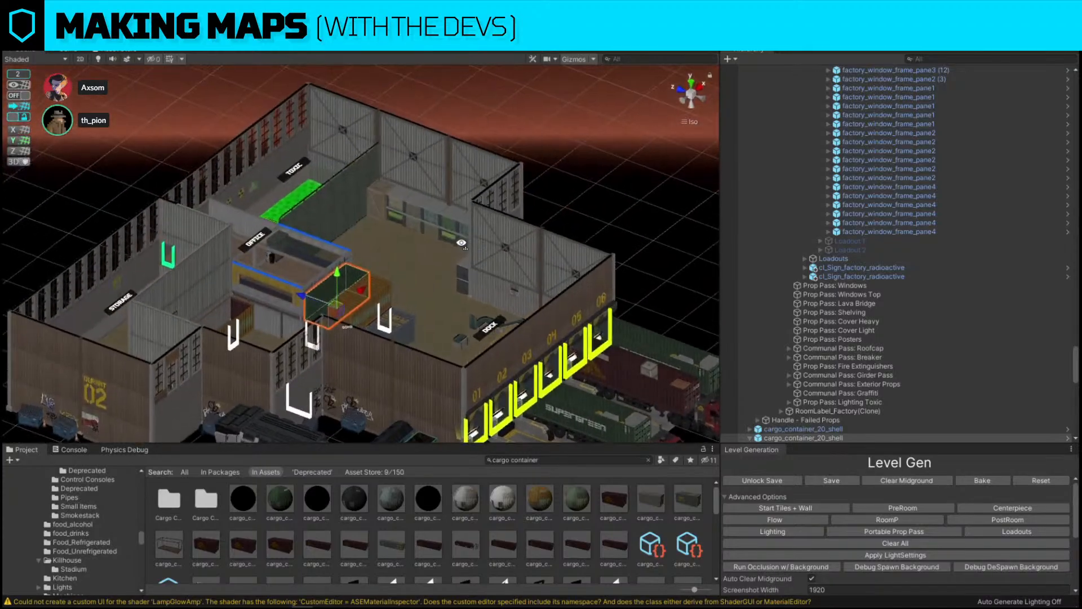
right_click_drag(461, 242, 504, 219)
left_click(562, 186)
right_click_drag(562, 186, 473, 116)
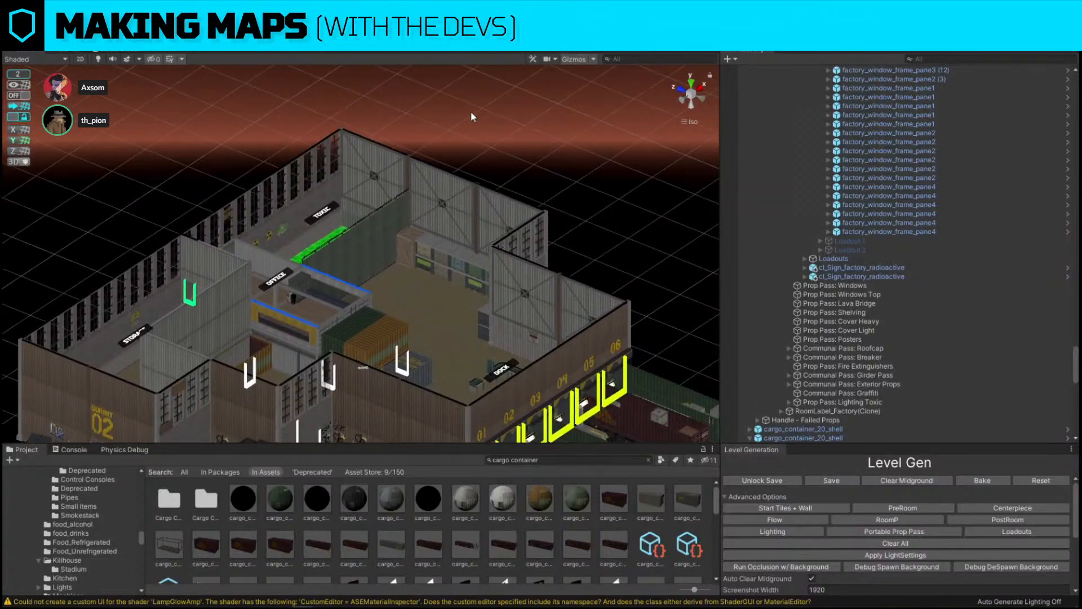
Delete the yellow and green upper containers stacked on top of the bomb container.
right_click_drag(427, 276, 735, 150)
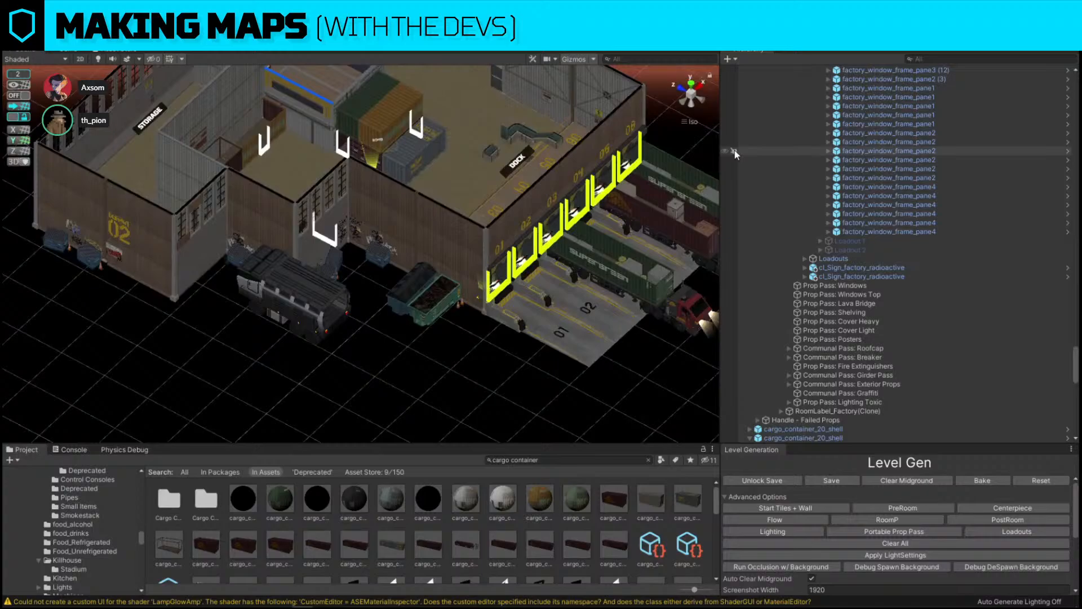
left_click(686, 123)
right_click_drag(411, 244, 111, 294)
key("w")
left_click(111, 294)
right_click_drag(389, 206, 323, 197)
left_click(323, 196, "shift")
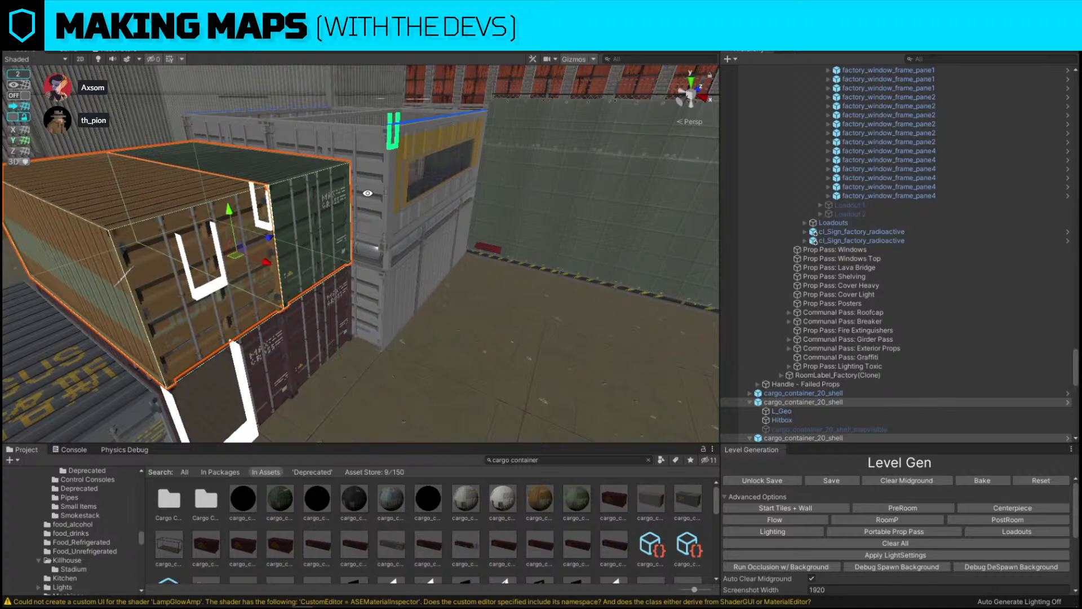
key("Delete")
scroll(424, 231, "down", 5, "alt")
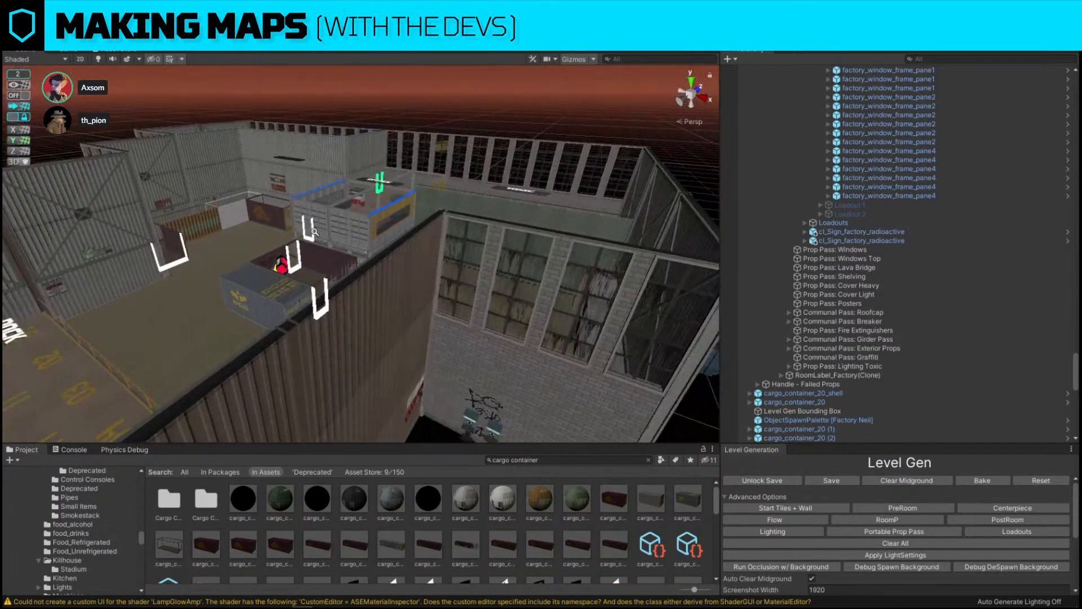
Disable the bomb container's side panel facing the ARGUS container, and slide the ARGUS container up against it.
scroll(415, 242, "up", 4, "alt")
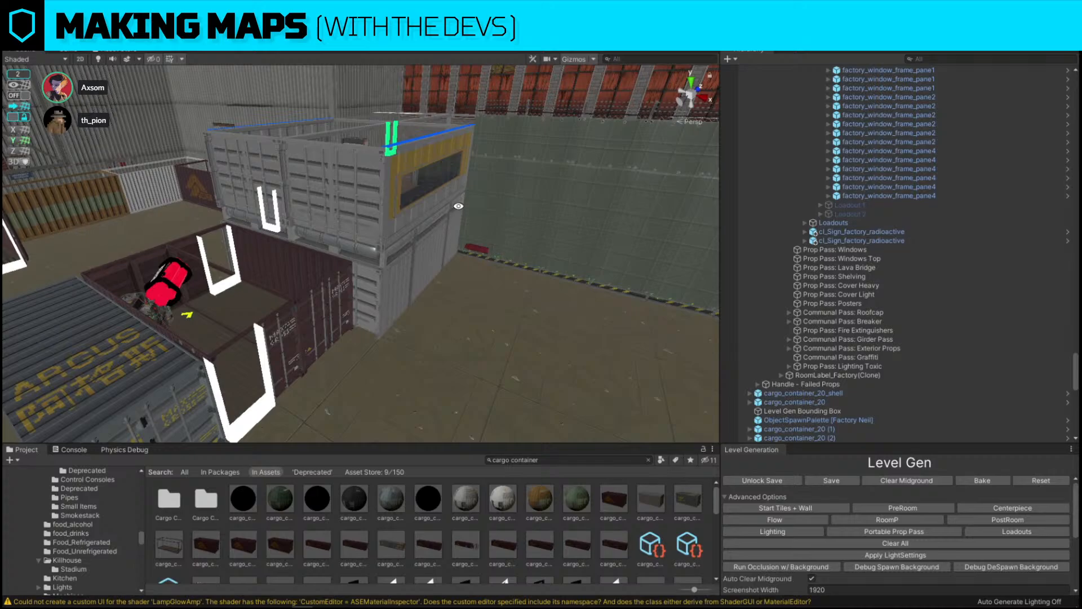
right_click_drag(458, 206, 347, 219)
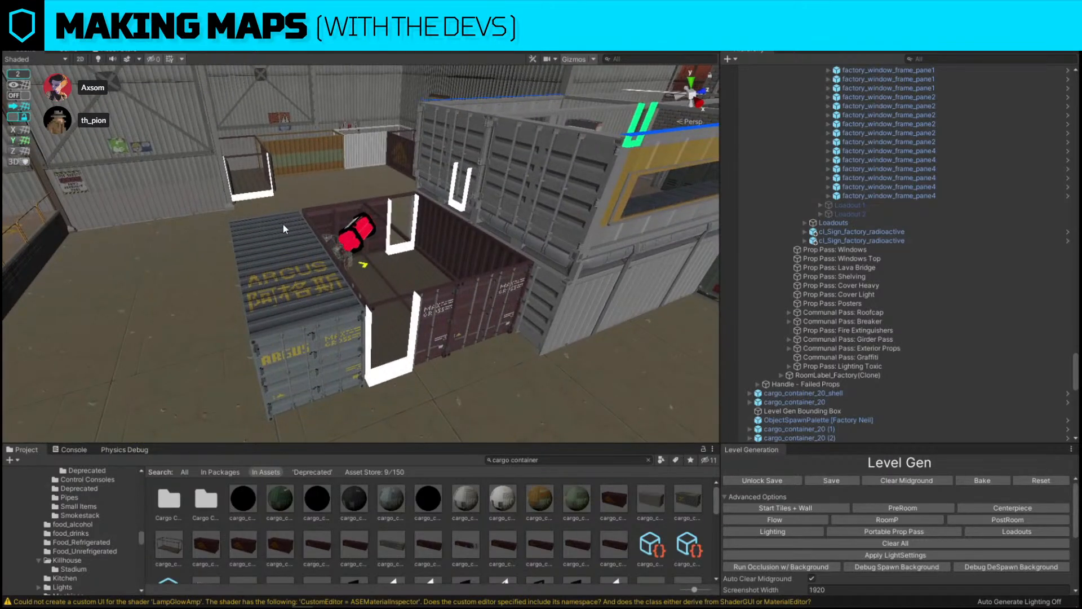
left_click(283, 223)
right_click_drag(467, 264, 336, 284)
key("w")
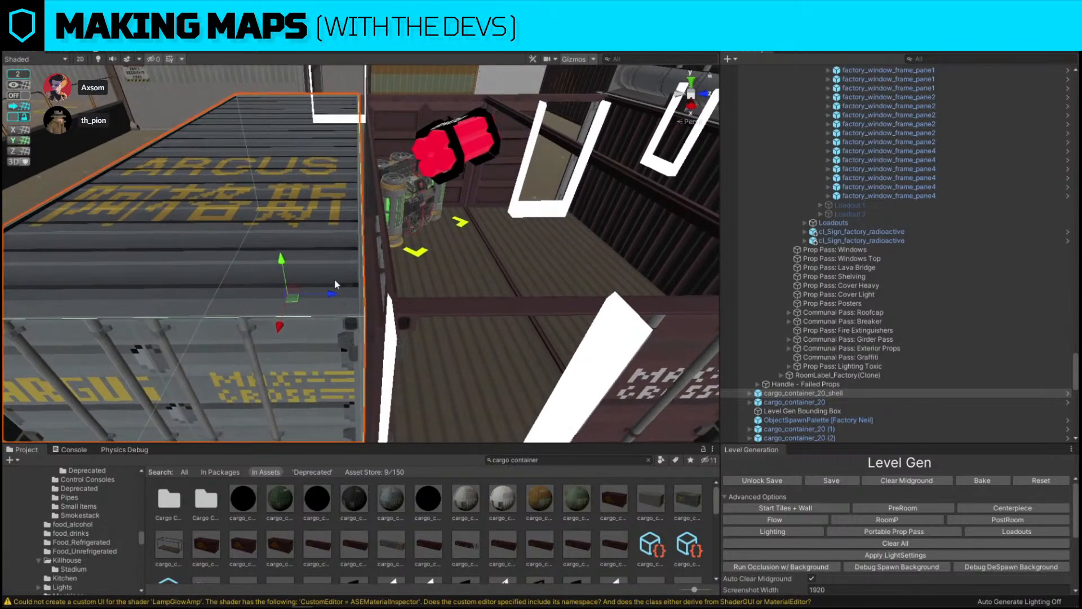
left_click(383, 324)
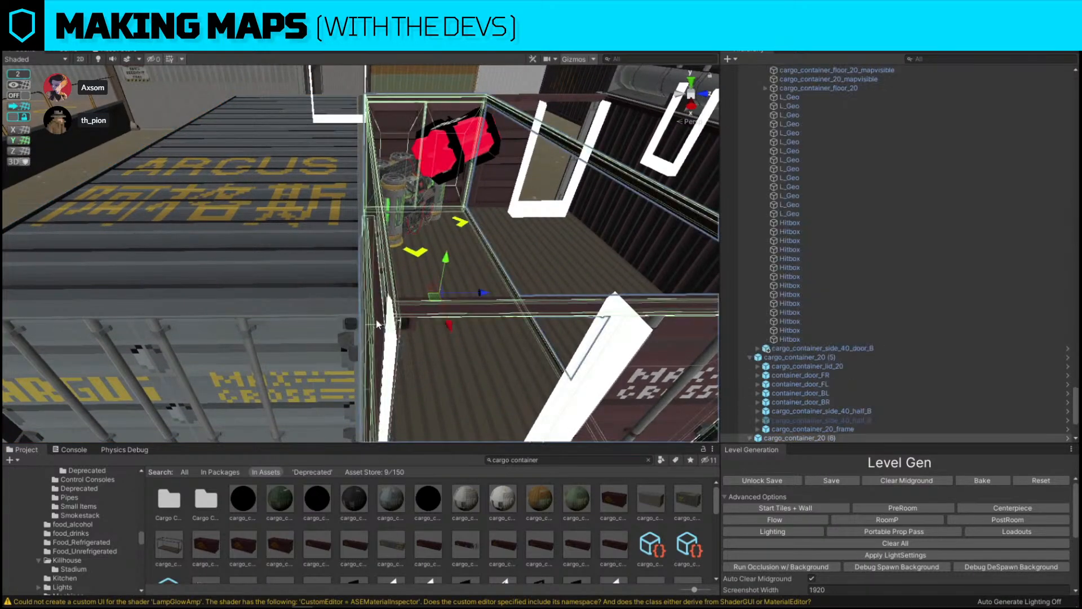
left_click(376, 321)
key("alt+shift+a")
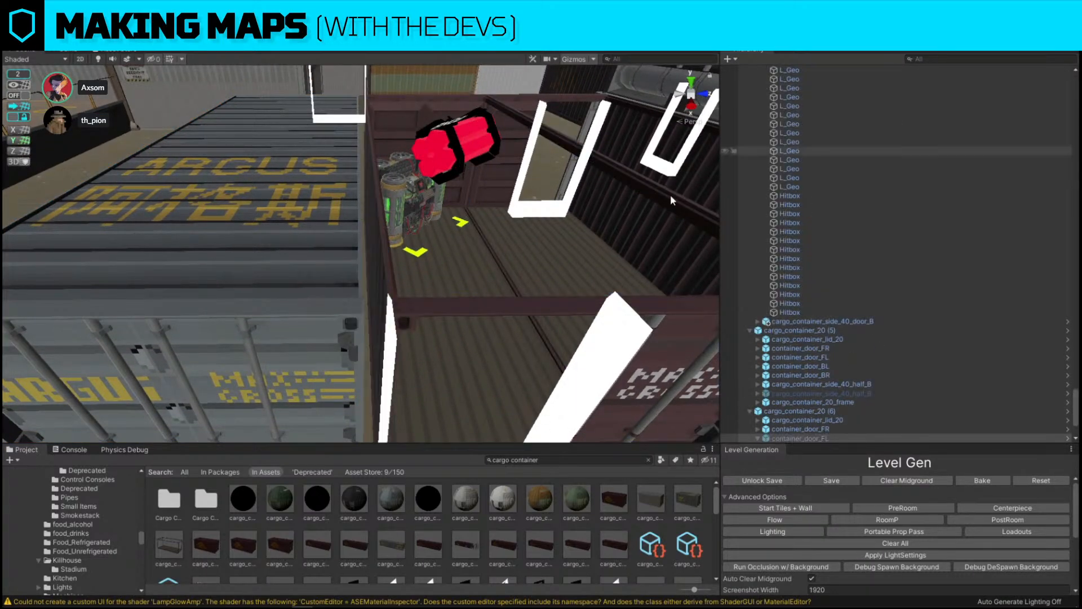
left_click(303, 282)
left_click_drag(324, 293, 336, 295)
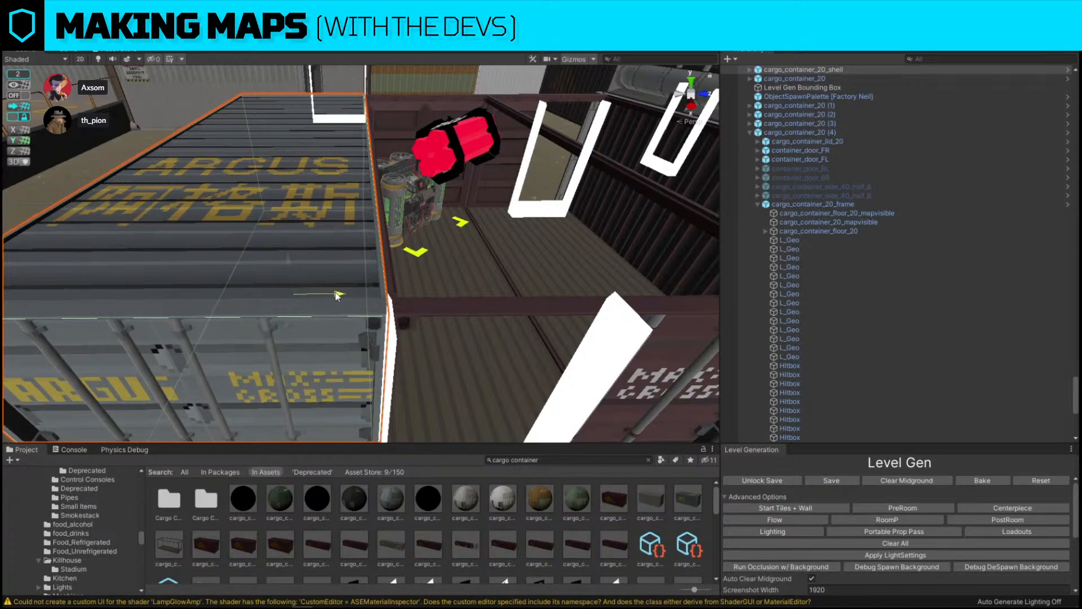
Examine the joined bomb and ARGUS containers from overhead and at roof level against the surrounding room.
key("s")
right_click_drag(335, 296, 625, 355)
left_click(333, 166)
key("w")
key("s")
right_click_drag(420, 307, 351, 330)
key("w")
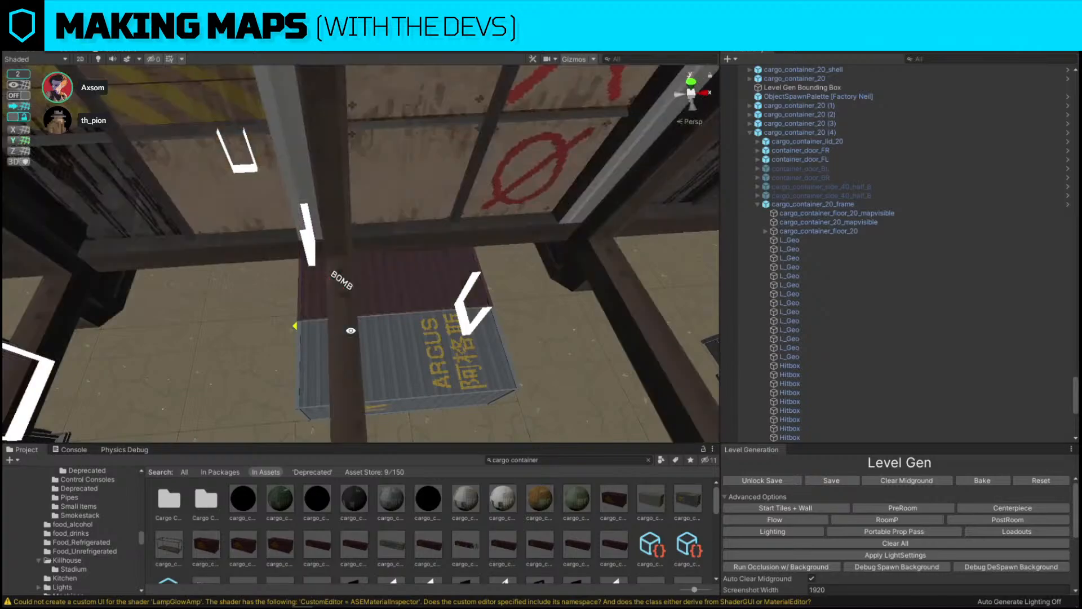
key("w")
mouse_move(265, 310)
right_mouse_down()
mouse_move(458, 246)
mouse_move(446, 214)
mouse_move(334, 209)
mouse_move(276, 191)
mouse_move(279, 167)
mouse_move(415, 134)
mouse_move(694, 126)
mouse_move(147, 264)
mouse_move(213, 189)
mouse_move(178, 196)
mouse_move(169, 242)
mouse_move(181, 273)
right_mouse_up()
key("d")
key("w")
key("w")
key("s")
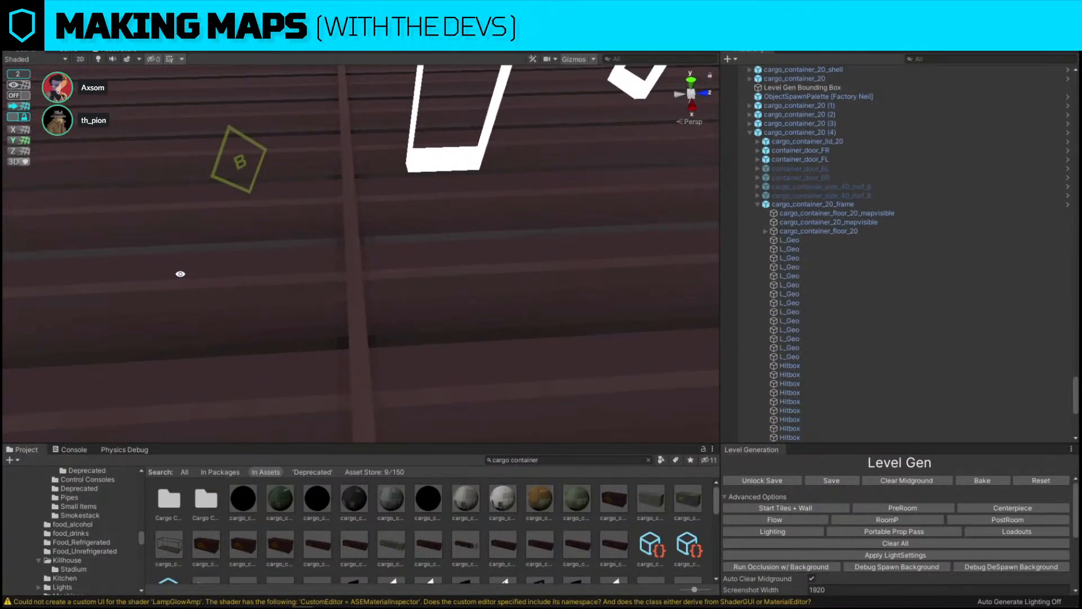
key("s")
right_click_drag(395, 278, 373, 286)
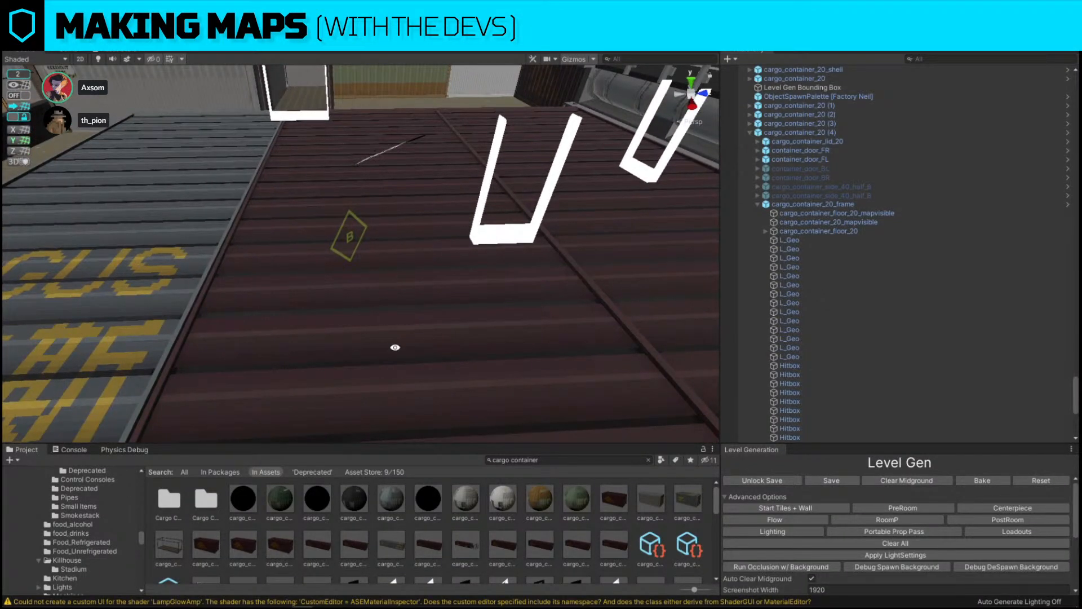
right_click_drag(371, 351, 383, 316)
key("w")
key("w")
key("s")
key("w")
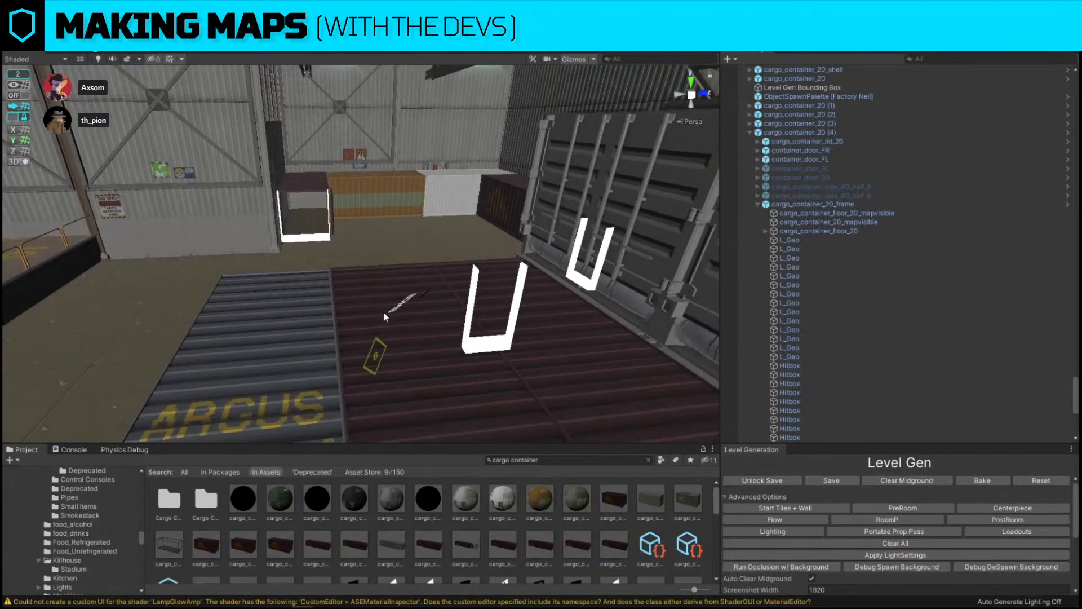
Duplicate the ARGUS container and try the copy as extra cover on the floor in front of the bomb container's doors.
left_click(293, 360)
right_click_drag(294, 360, 580, 327)
key("s")
key("ctrl+d")
left_click_drag(472, 312, 235, 257)
right_click_drag(334, 269, 612, 223)
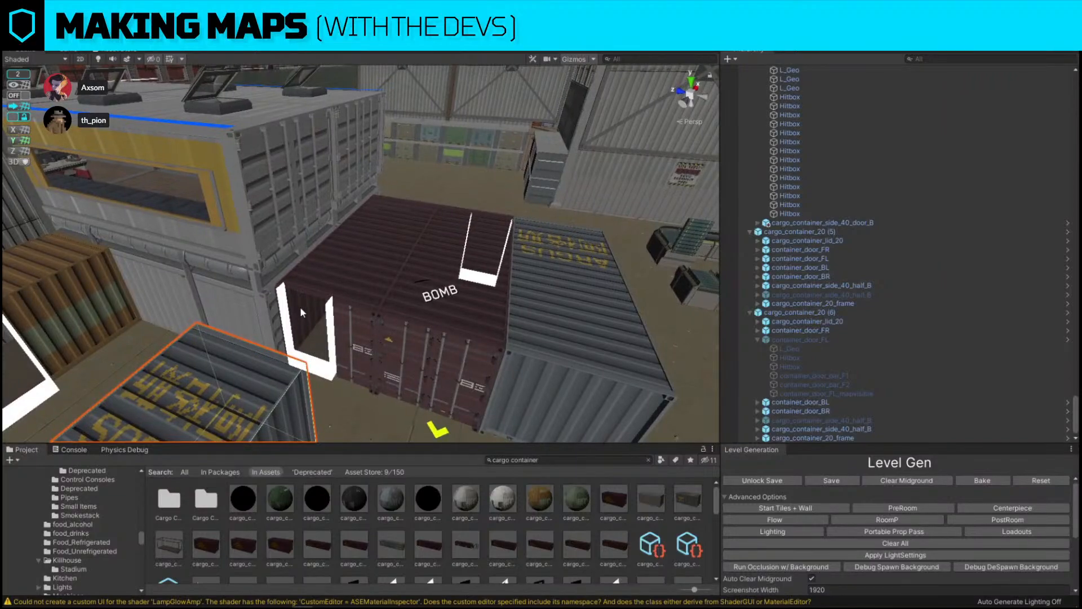
left_click(446, 330)
left_click(263, 400)
right_click_drag(400, 265, 383, 315)
left_click_drag(369, 338, 271, 367)
Search the project assets for "plank".
right_click_drag(414, 322, 266, 191)
right_click_drag(151, 269, 461, 233)
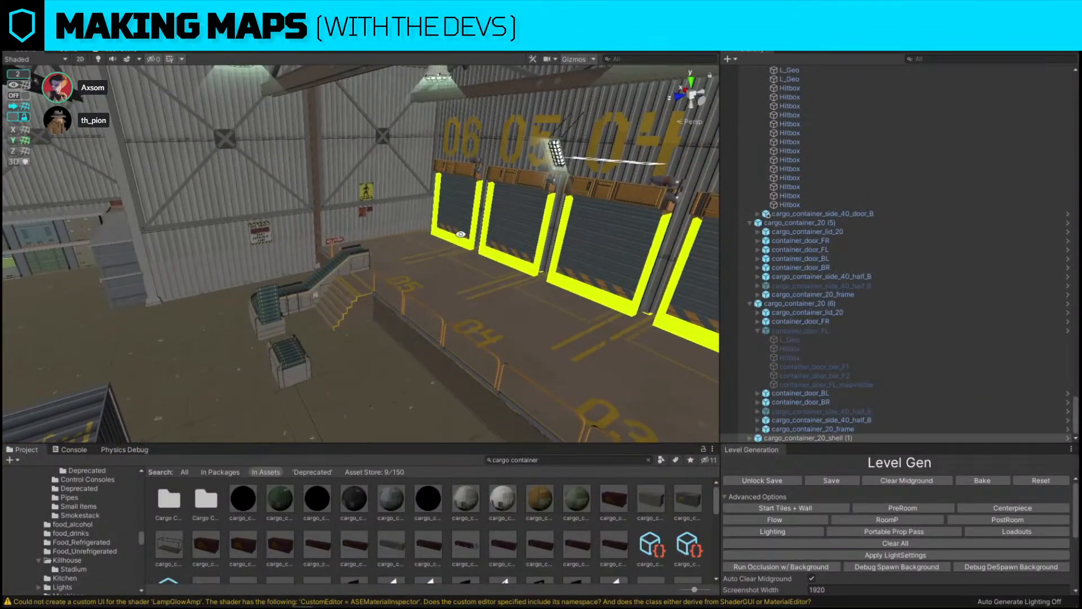
right_click_drag(591, 245, 344, 219)
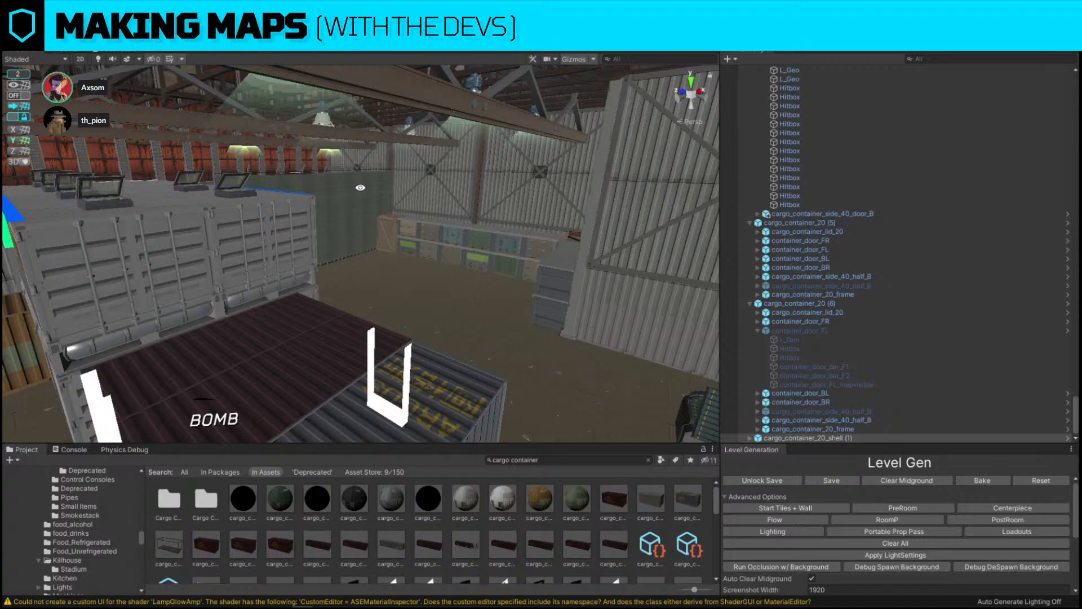
right_click_drag(597, 314, 388, 304)
left_click(552, 461)
type("plank")
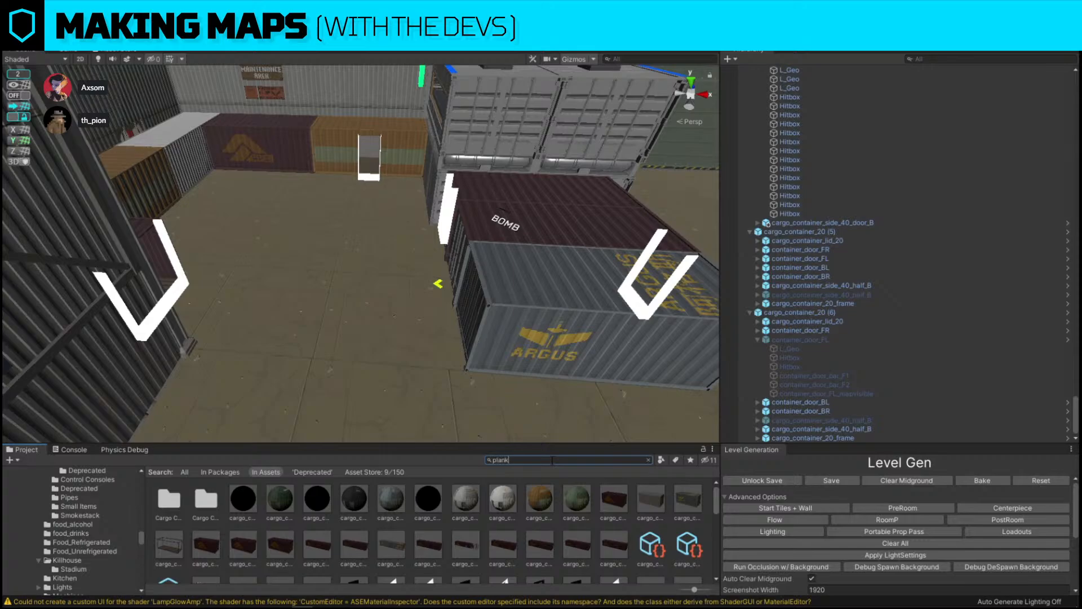
Disable the window glass in the office container wall beside the yellow container.
right_click_drag(418, 389, 512, 236)
left_click(521, 249)
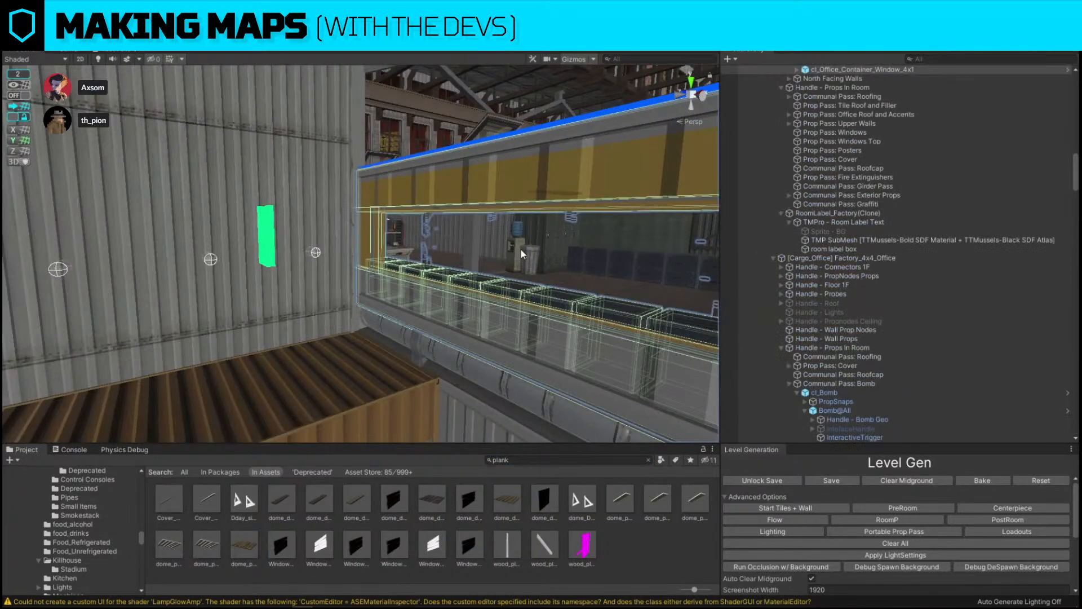
left_click(521, 249)
key("alt+shift+a")
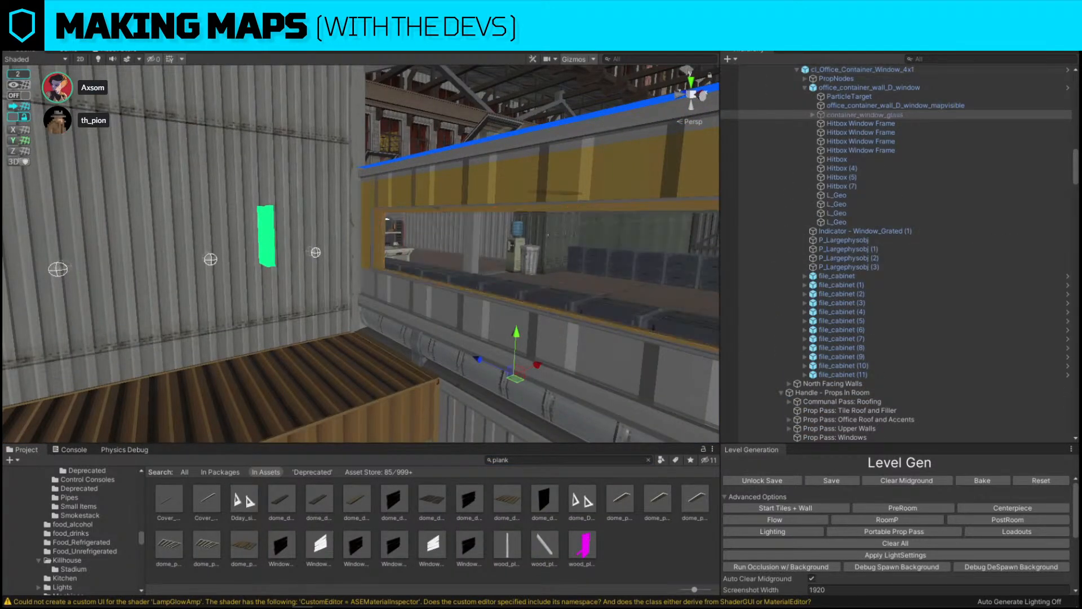
Place a Cover_Woodstack_Plank at the office window and tilt it to slope from the yellow container's roof up to the sill.
right_click_drag(384, 156, 495, 184)
left_click_drag(181, 488, 307, 175)
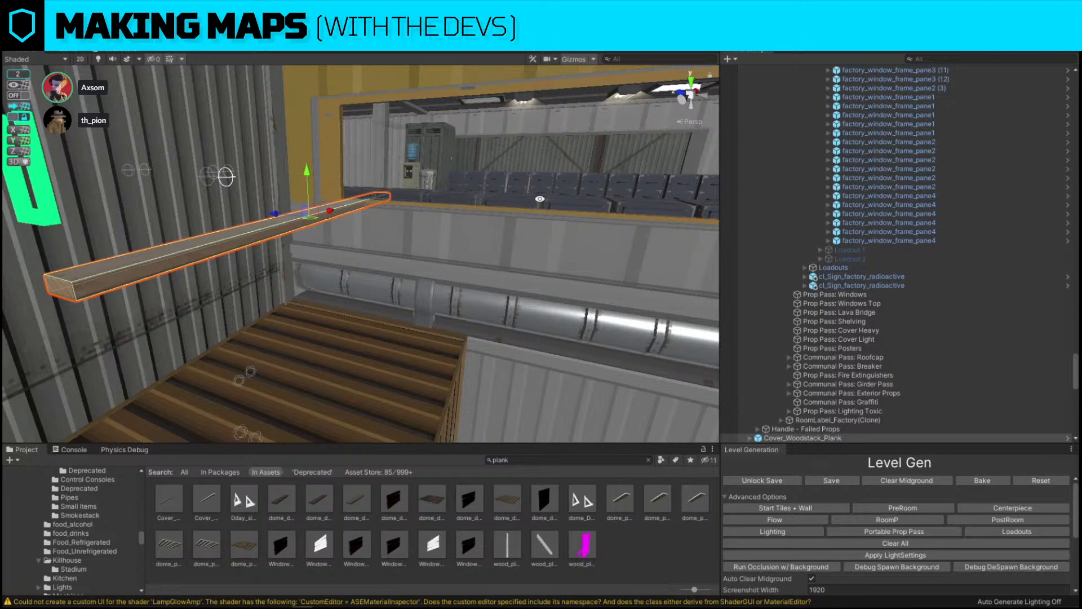
right_click_drag(541, 186, 325, 181)
key("e")
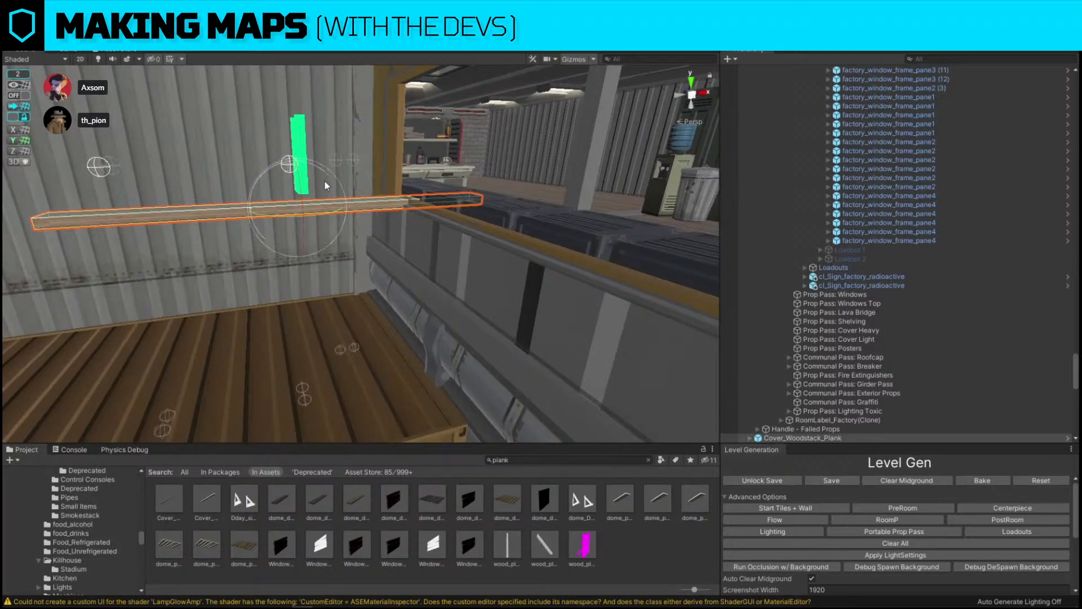
left_click_drag(324, 181, 294, 164)
key("w")
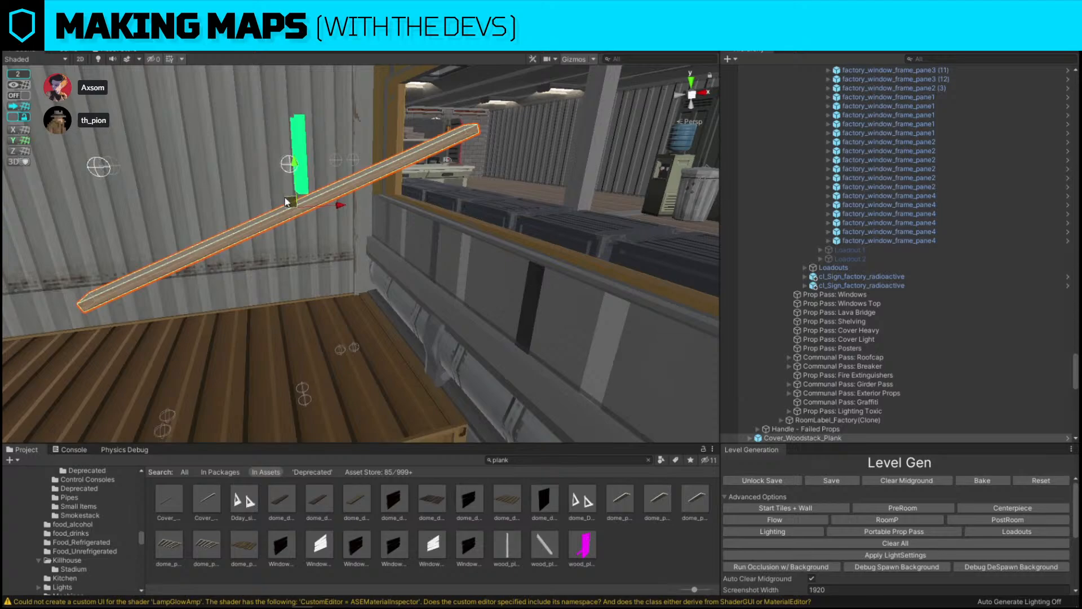
left_click_drag(285, 197, 314, 235)
key("r")
key("w")
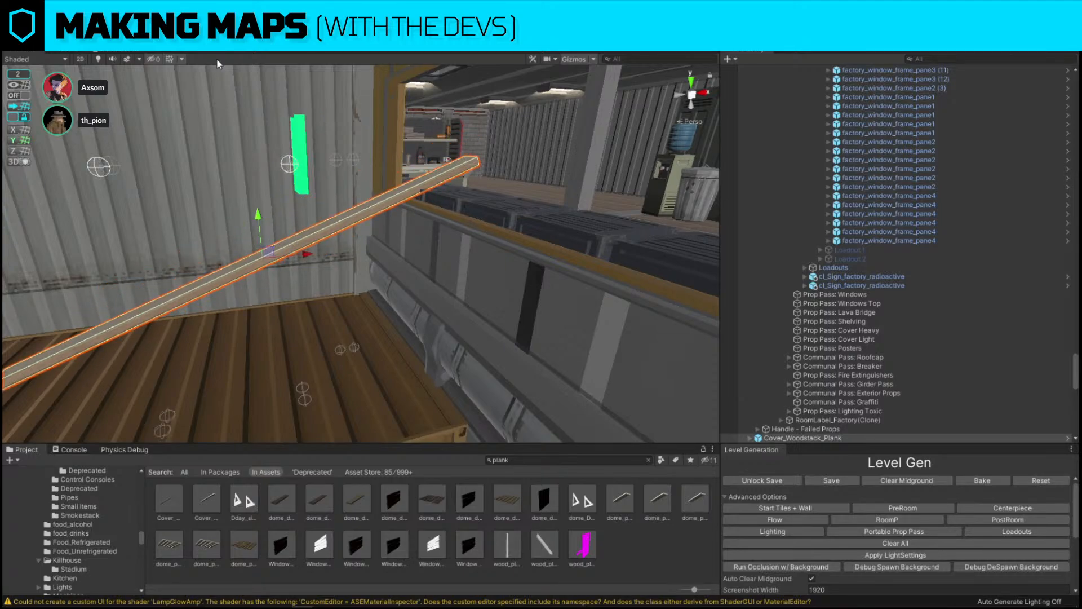
Switch the handle orientation and slide the tilted plank along its length to fit between the container roof and the window sill.
left_click(219, 46)
left_click_drag(435, 184, 665, 122, "alt")
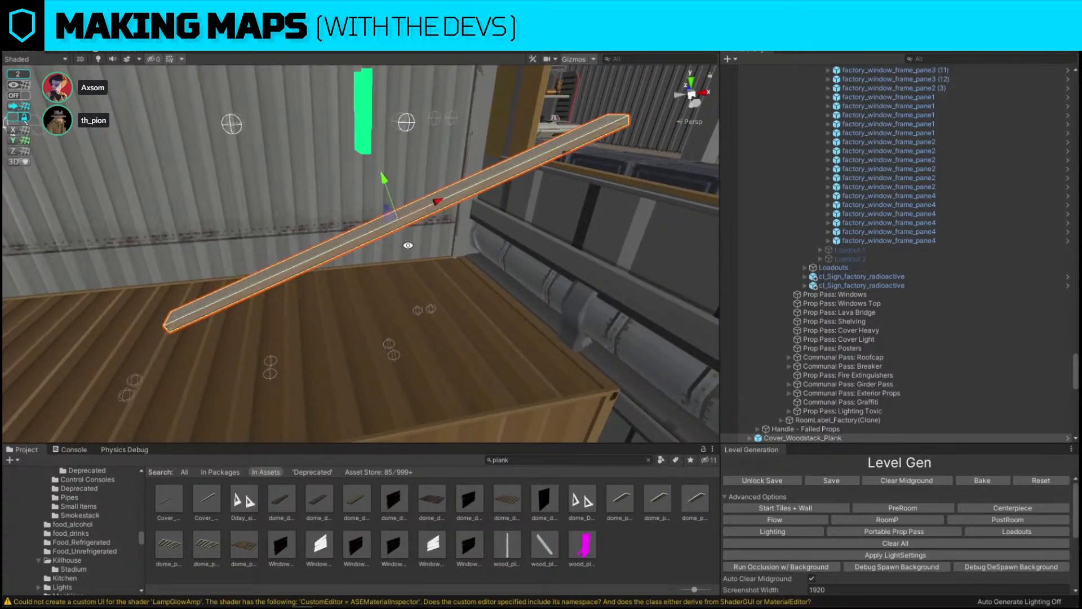
left_click_drag(431, 204, 394, 224)
right_click_drag(394, 224, 333, 222)
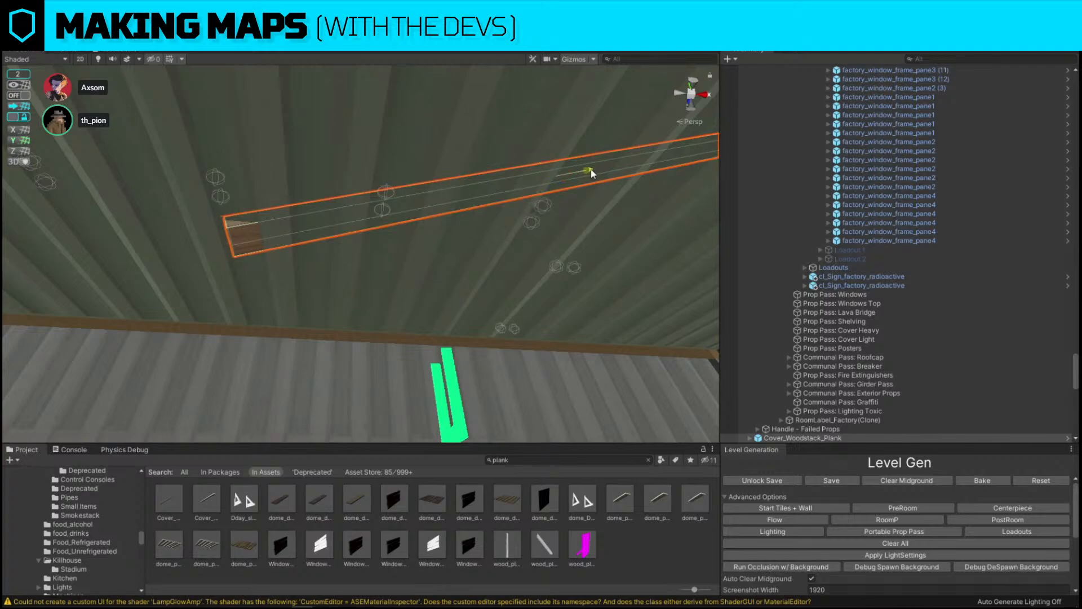
right_click_drag(547, 174, 403, 295)
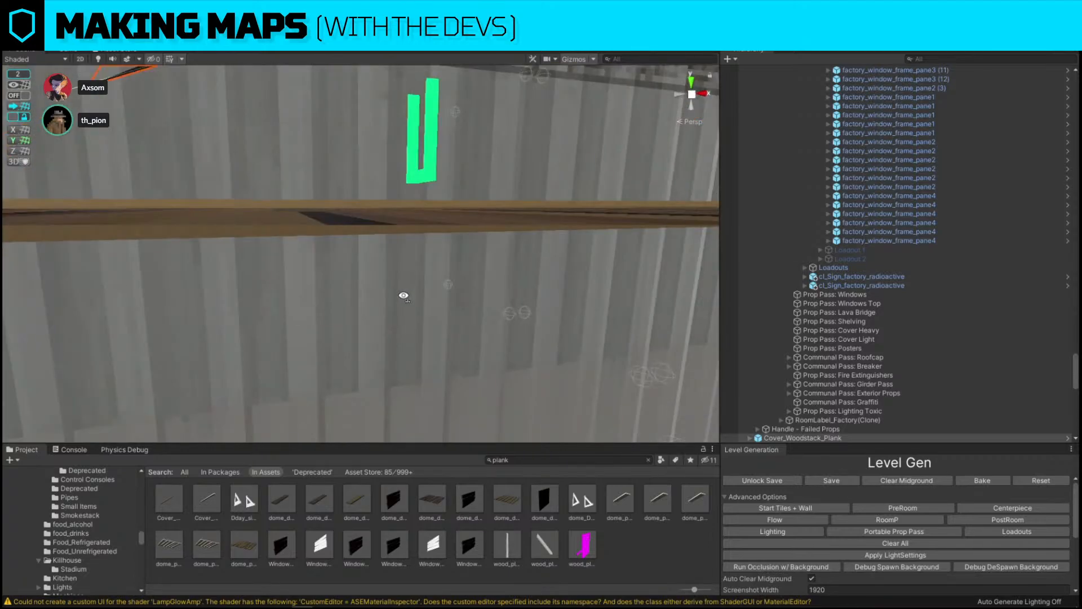
key("f")
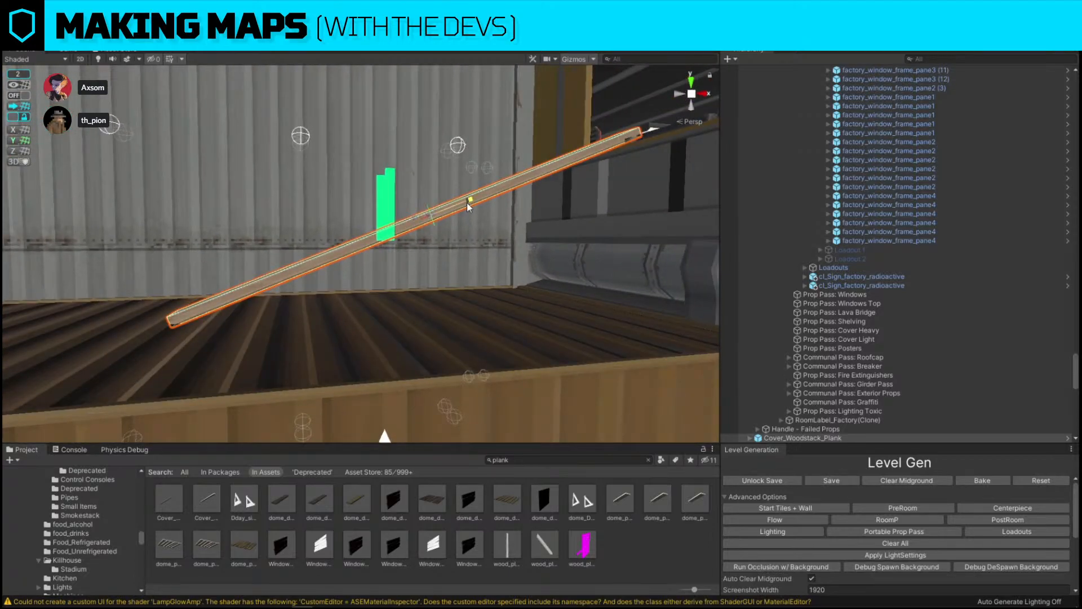
right_click_drag(465, 201, 470, 324)
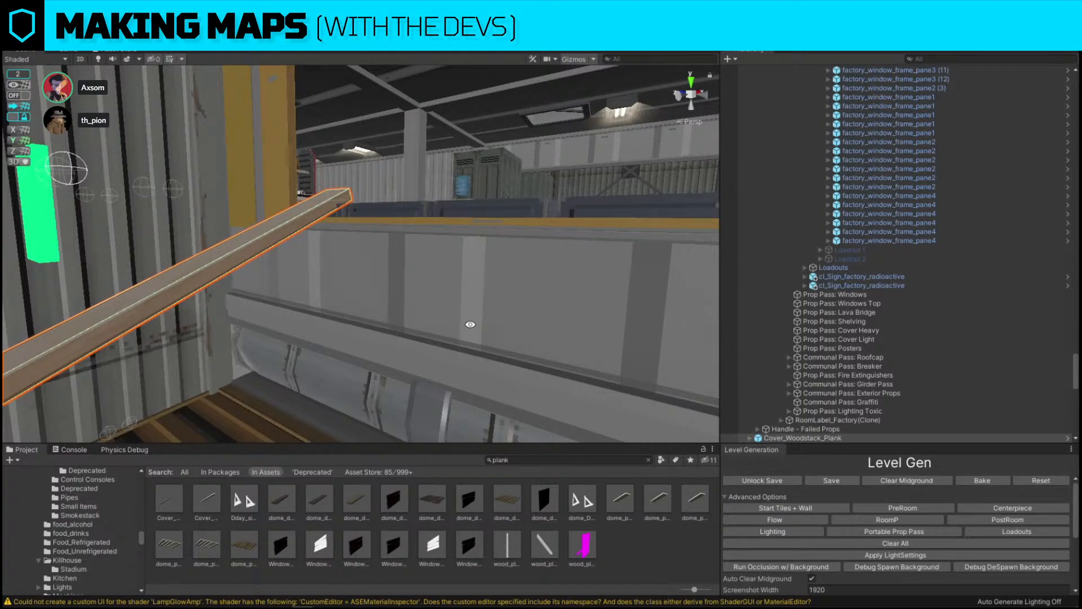
Shift the tilted plank sideways along the office window sill.
right_click_drag(470, 324, 622, 322)
key("s")
key("e")
key("w")
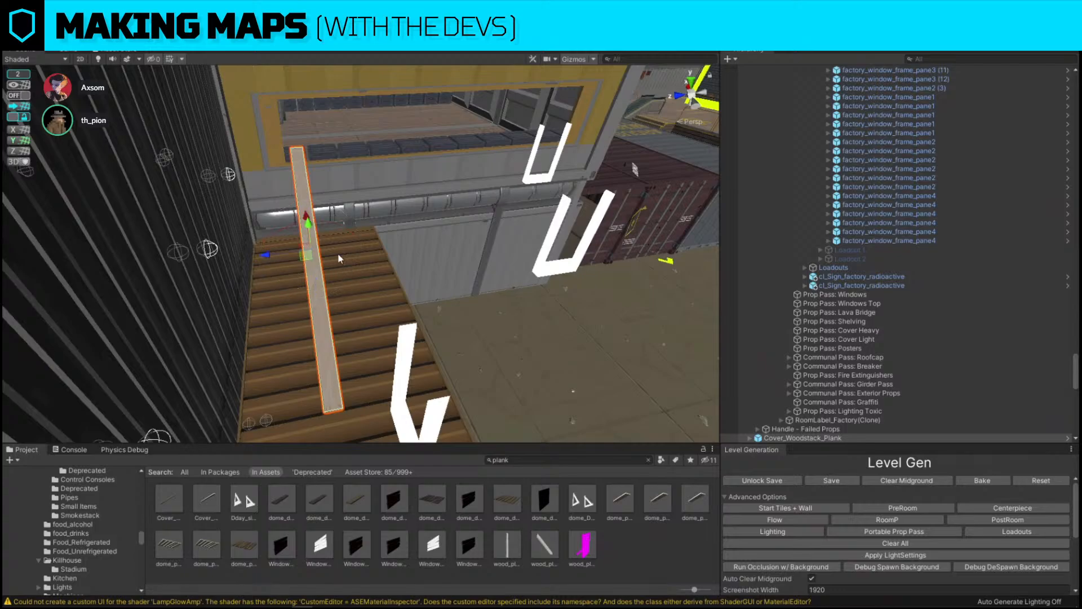
left_click_drag(268, 253, 317, 253)
Duplicate the tilted plank at the office window and offset the copy beside it.
key("d")
right_click_drag(464, 236, 312, 148)
left_click(312, 149)
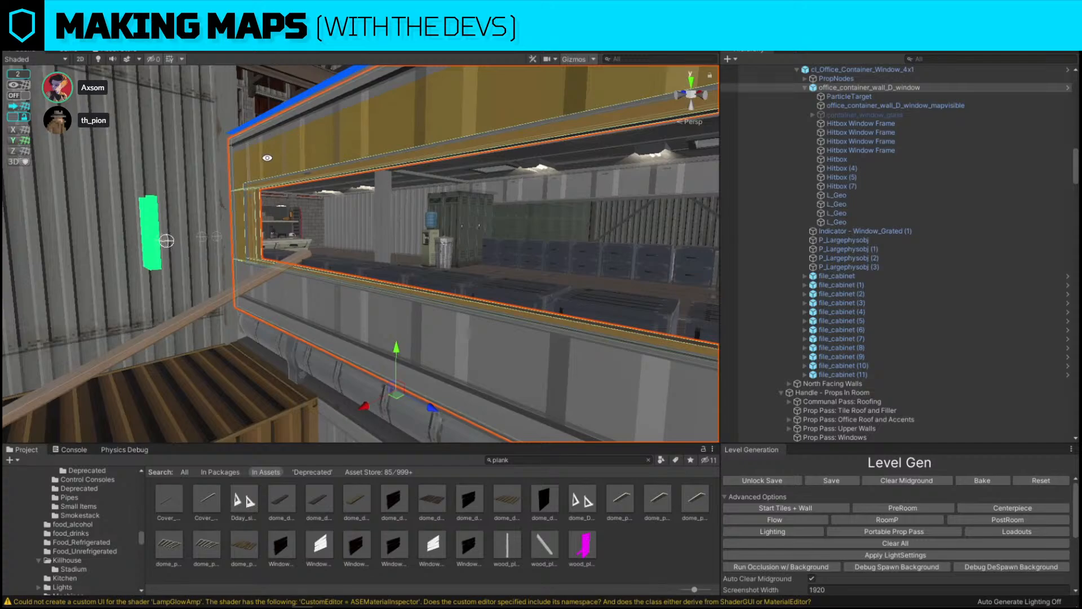
right_click_drag(267, 157, 362, 222)
left_click(339, 192)
key("ctrl+d")
left_click_drag(386, 234, 368, 232)
Add another Cover_Woodstack_Plank near the bomb area, running from the ARGUS container towards the red container across the floor.
right_click_drag(429, 177, 219, 441)
left_click_drag(167, 495, 365, 312)
right_click_drag(365, 311, 385, 328)
left_click_drag(172, 250, 430, 275)
right_click_drag(431, 275, 424, 249)
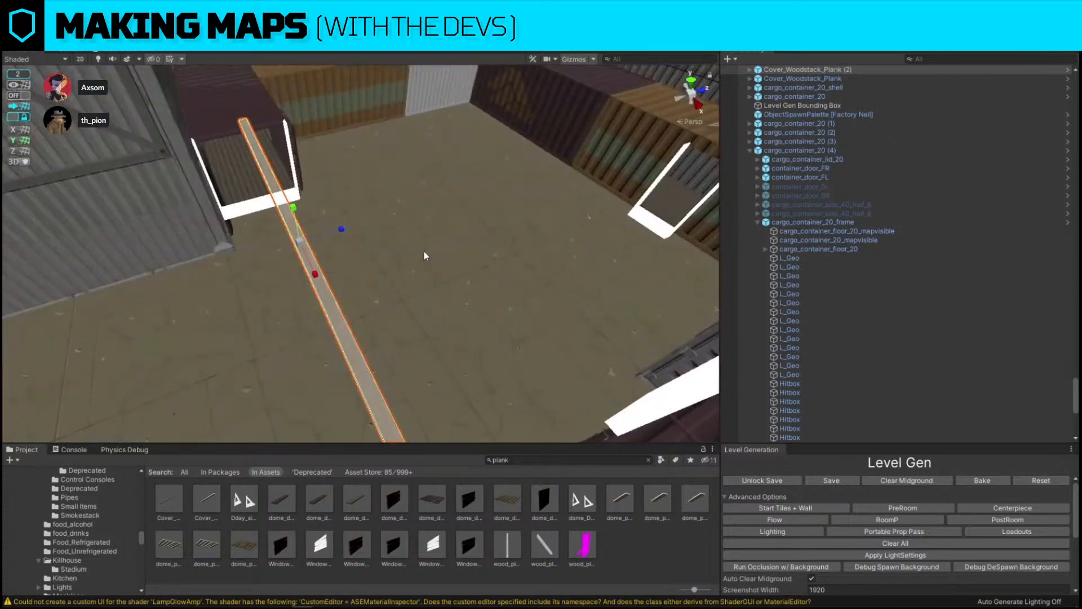
Scale the new plank so that it bridges the gap between the ARGUS container and the opposite red container.
left_click_drag(340, 229, 314, 234)
right_click_drag(313, 234, 474, 176)
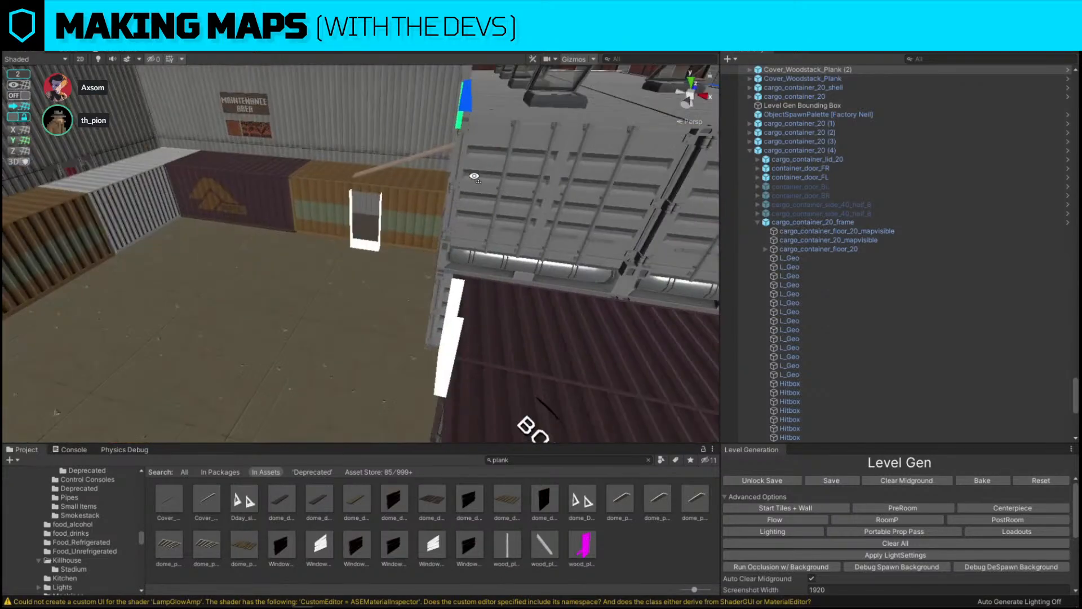
right_click_drag(424, 237, 566, 239)
right_click_drag(357, 240, 338, 233)
key("r")
left_click_drag(345, 239, 343, 237)
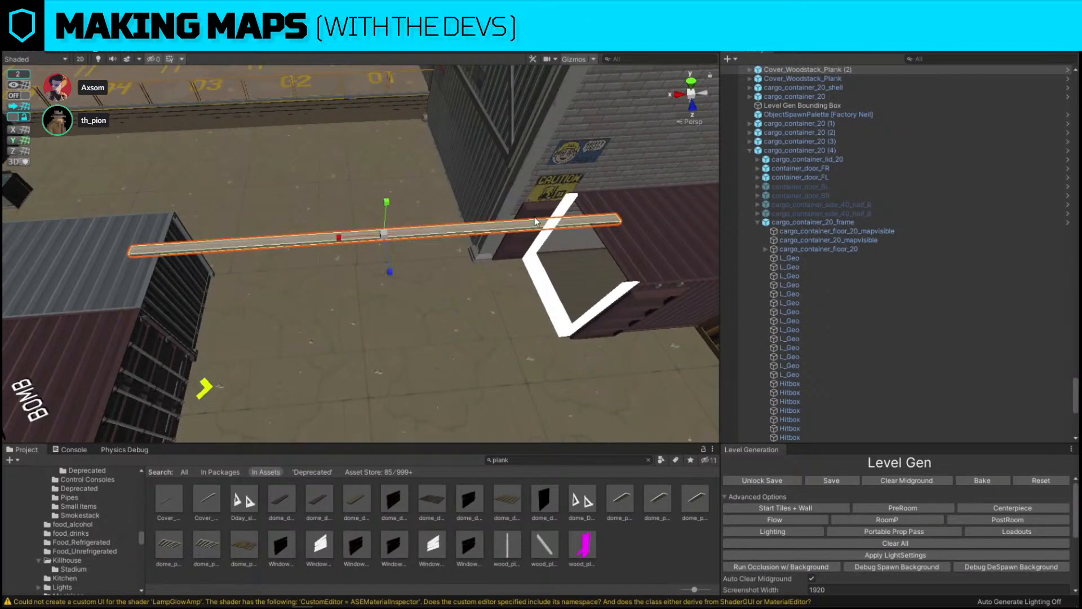
Select the bridging plank's Cover_Woodstack_Plank_mapvisible child and examine how the plank connects to the ARGUS container.
scroll(767, 99, "up", 4)
left_click(749, 171)
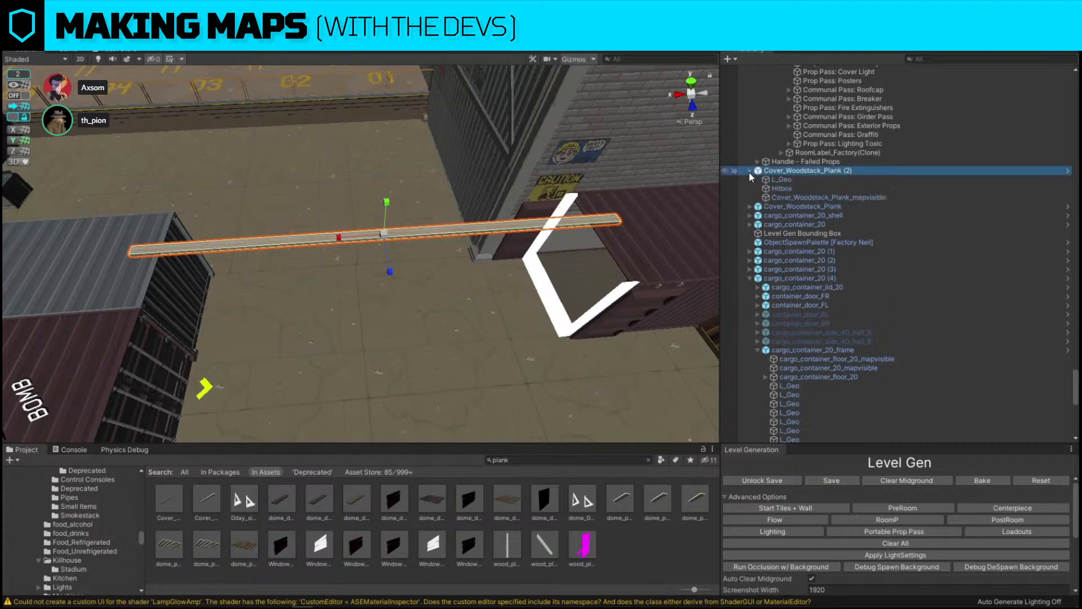
left_click(799, 197)
right_click_drag(506, 195, 308, 168)
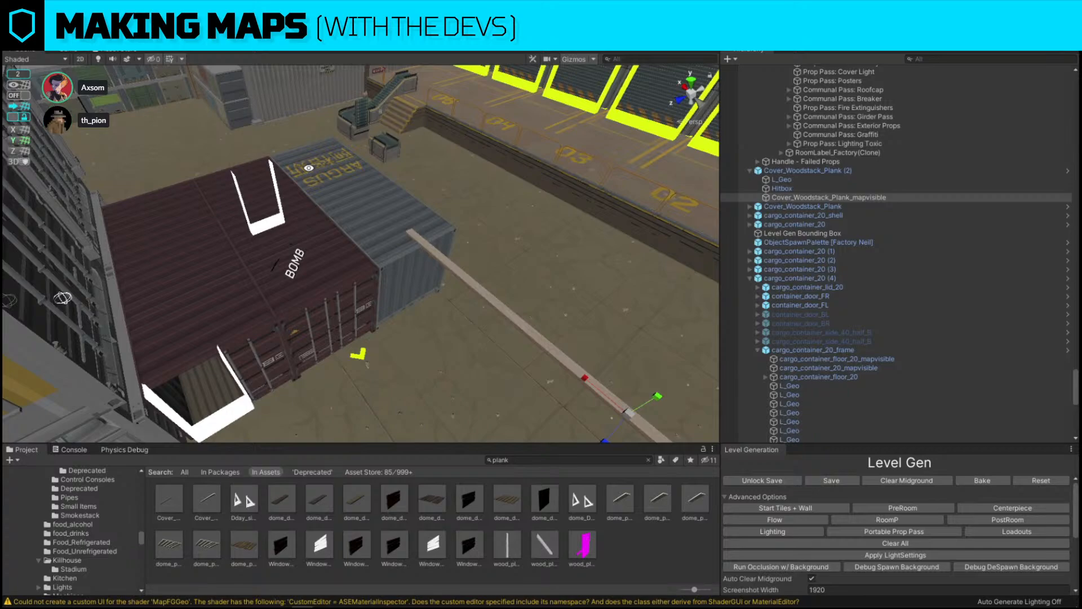
Examine where the bridging plank meets the containers at both ends and how the ARGUS and bomb-site container roofs adjoin.
right_click_drag(307, 174, 322, 227)
right_click_drag(535, 225, 134, 222)
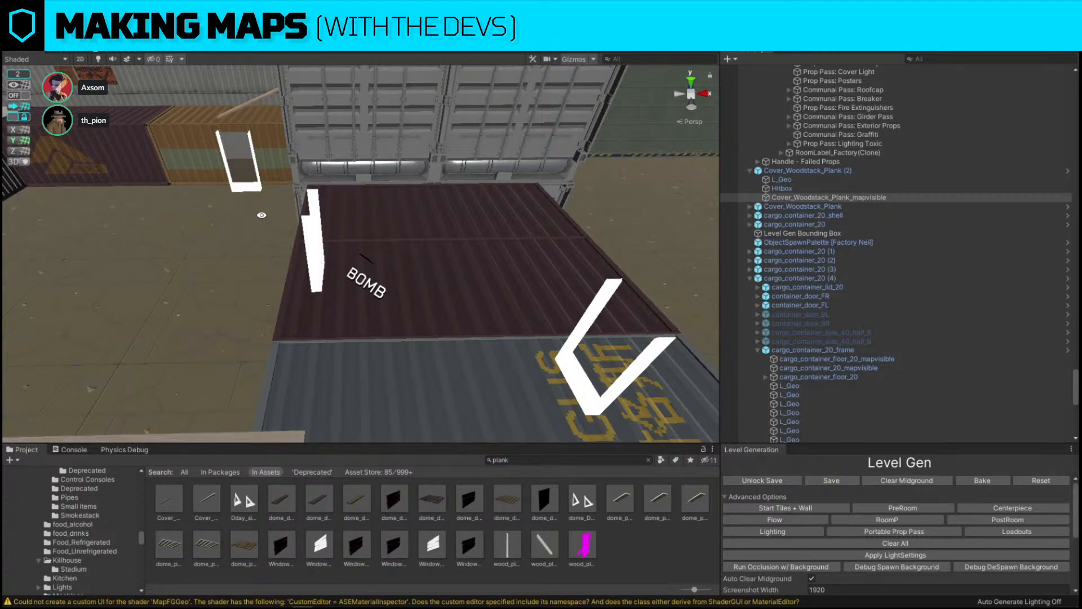
key("f")
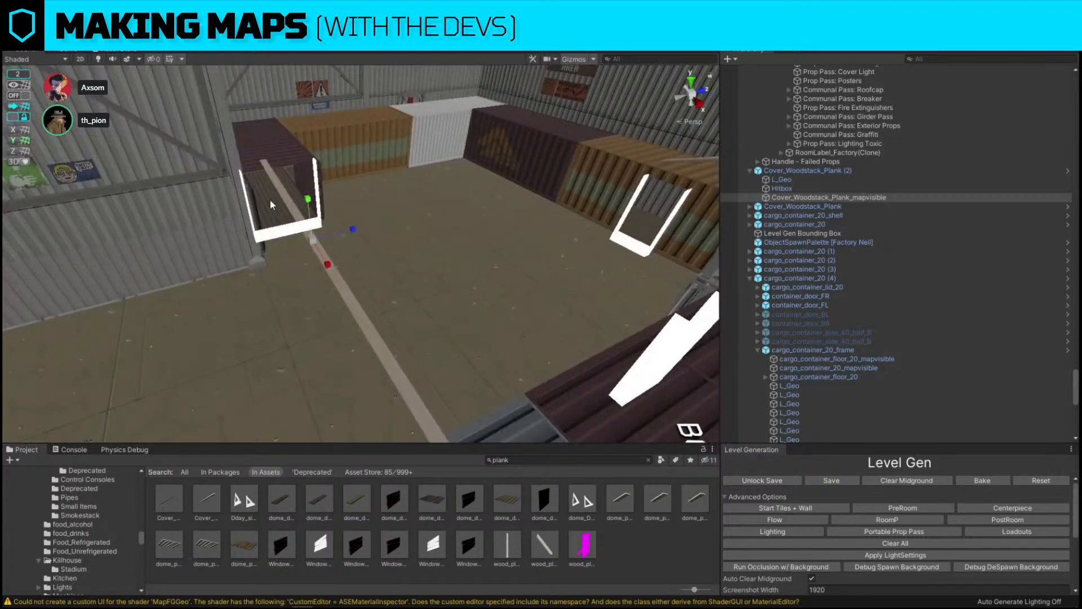
left_click(350, 303)
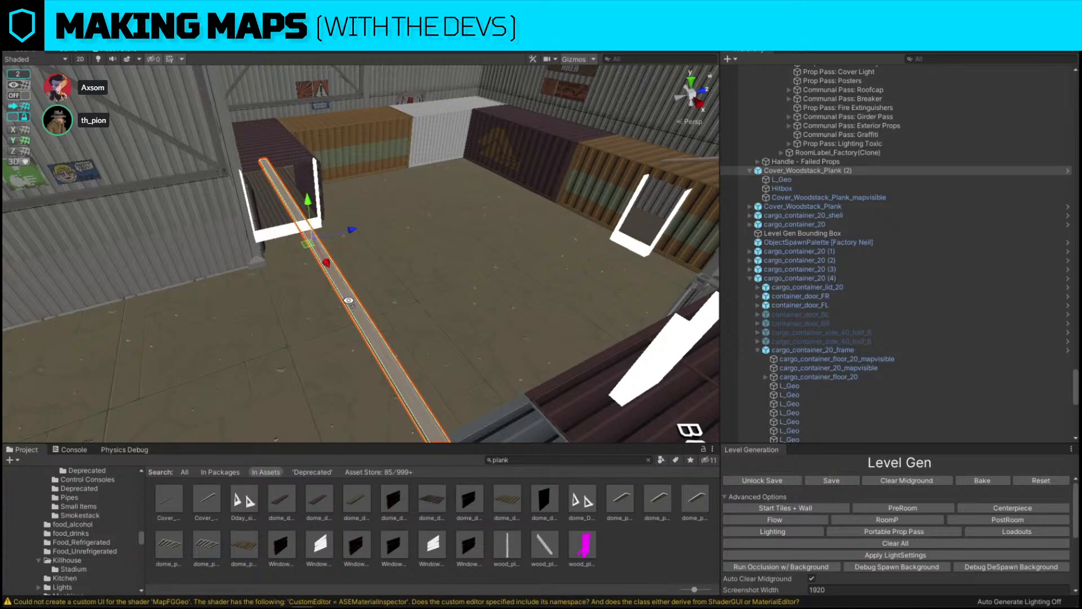
right_click_drag(348, 301, 480, 366)
left_click(480, 366)
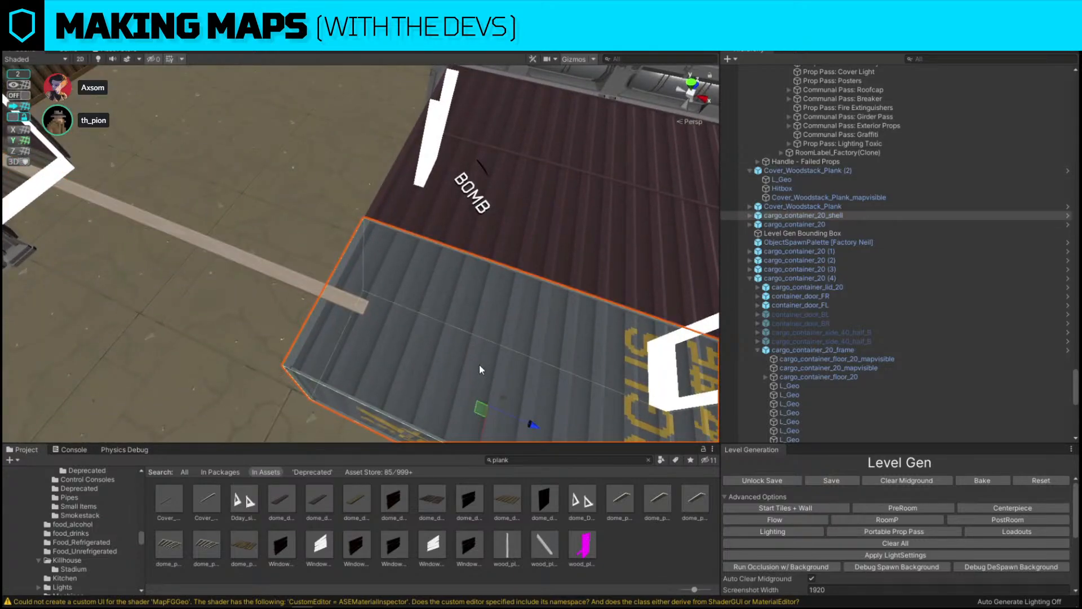
left_click_drag(479, 365, 299, 293, "alt")
left_click(269, 209)
left_click(271, 209)
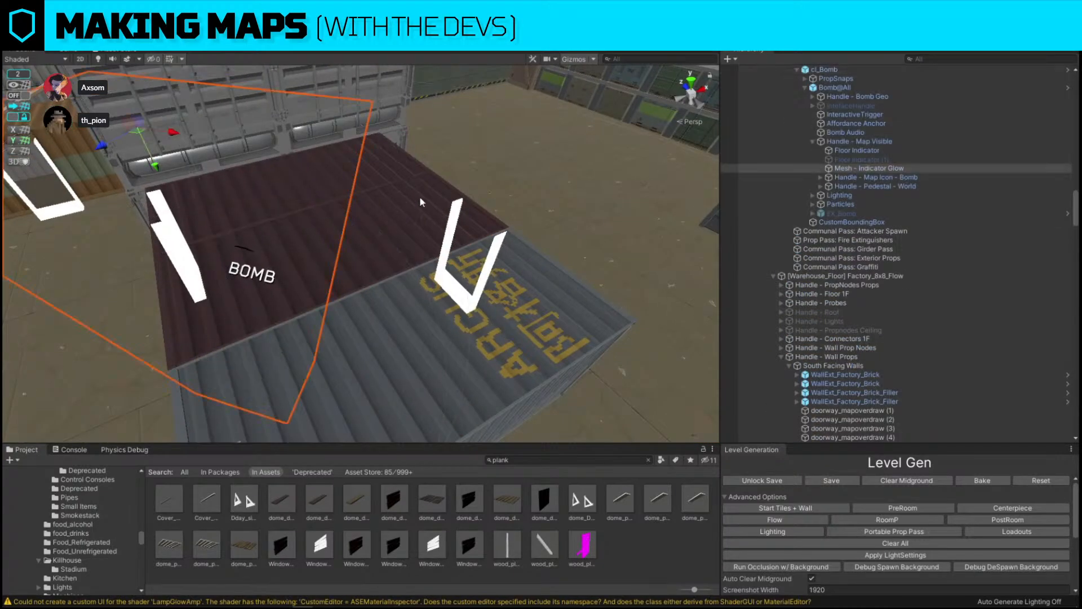
right_click_drag(420, 197, 323, 182)
left_click(333, 185)
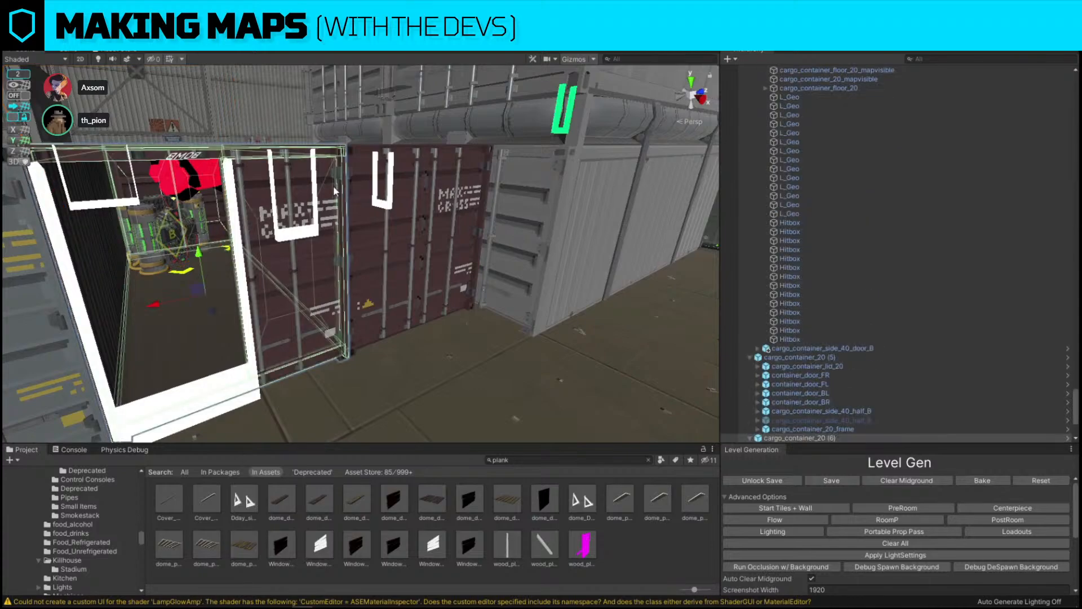
left_click(447, 227)
left_click(304, 222, "ctrl")
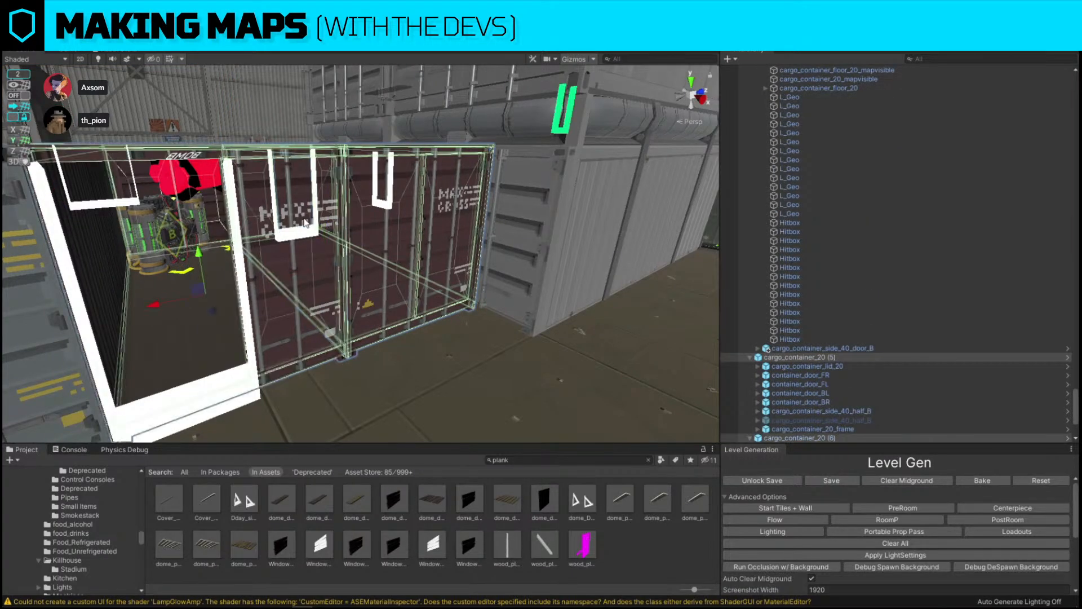
right_click_drag(305, 222, 365, 313)
key("ctrl+d")
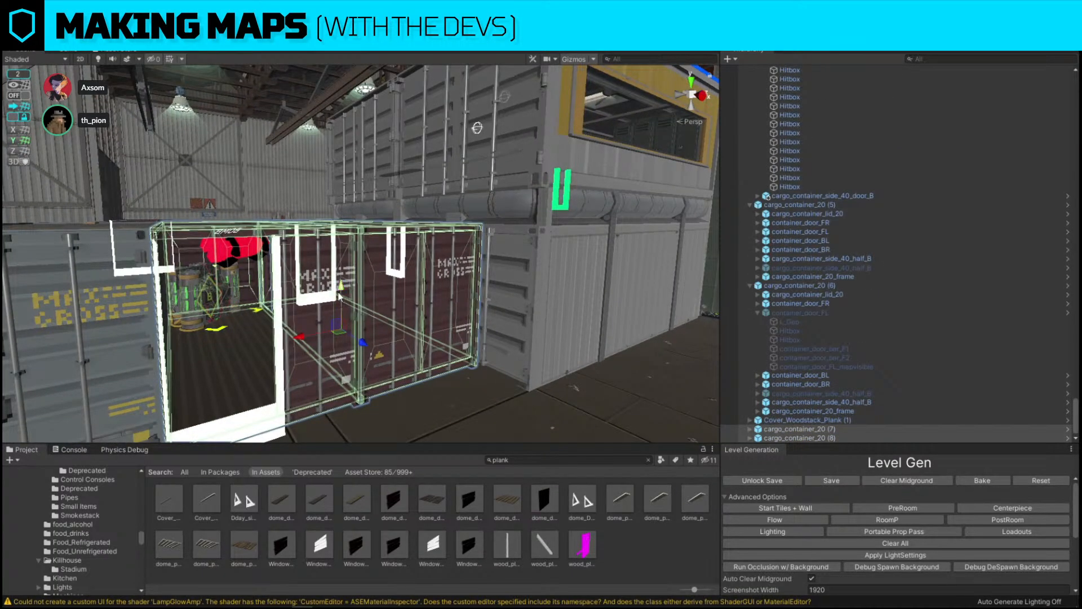
key("Delete")
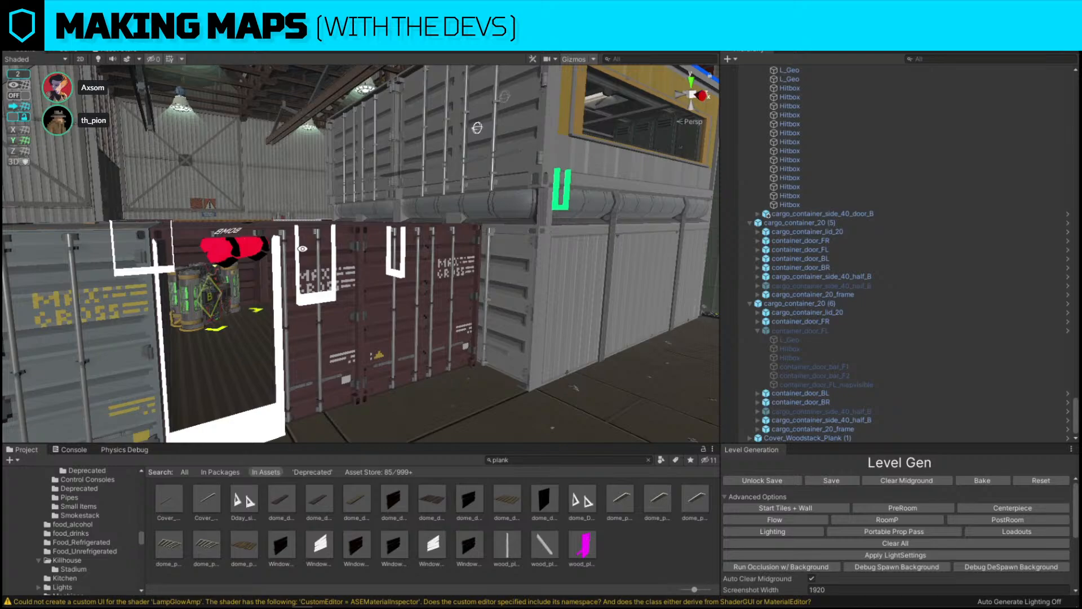
Capture a screen region covering the container area and circle a viewpoint above the orange container in red.
left_click_drag(303, 249, 400, 213, "alt")
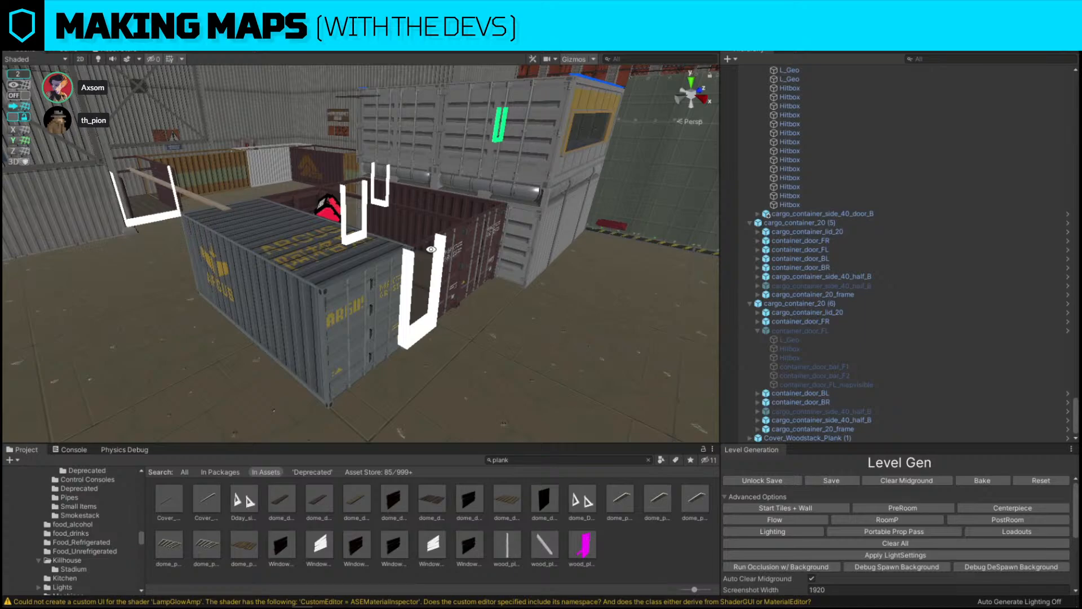
key("Print")
left_click_drag(76, 101, 827, 554)
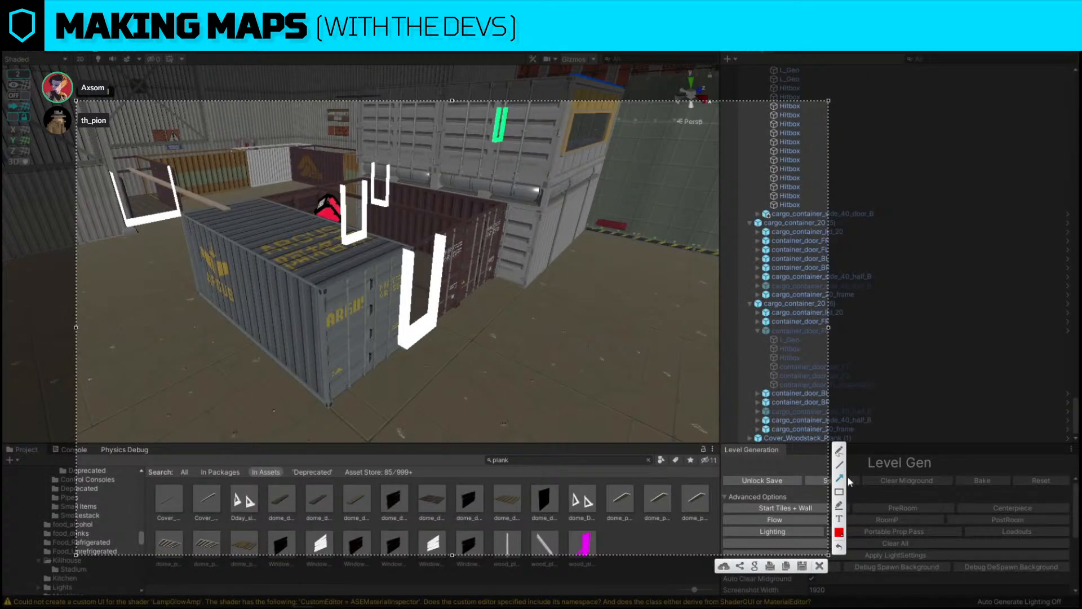
mouse_move(190, 145)
left_mouse_down()
mouse_move(205, 141)
mouse_move(191, 144)
left_mouse_up()
mouse_move(658, 275)
left_mouse_down()
mouse_move(743, 311)
mouse_move(733, 328)
left_mouse_up()
key("ctrl+z")
Sketch red freehand outlines for extra containers stacked above the bomb site and standing beside the ARGUS container.
left_click_drag(261, 192, 262, 191)
left_click_drag(260, 130, 262, 101)
left_click_drag(359, 89, 361, 174)
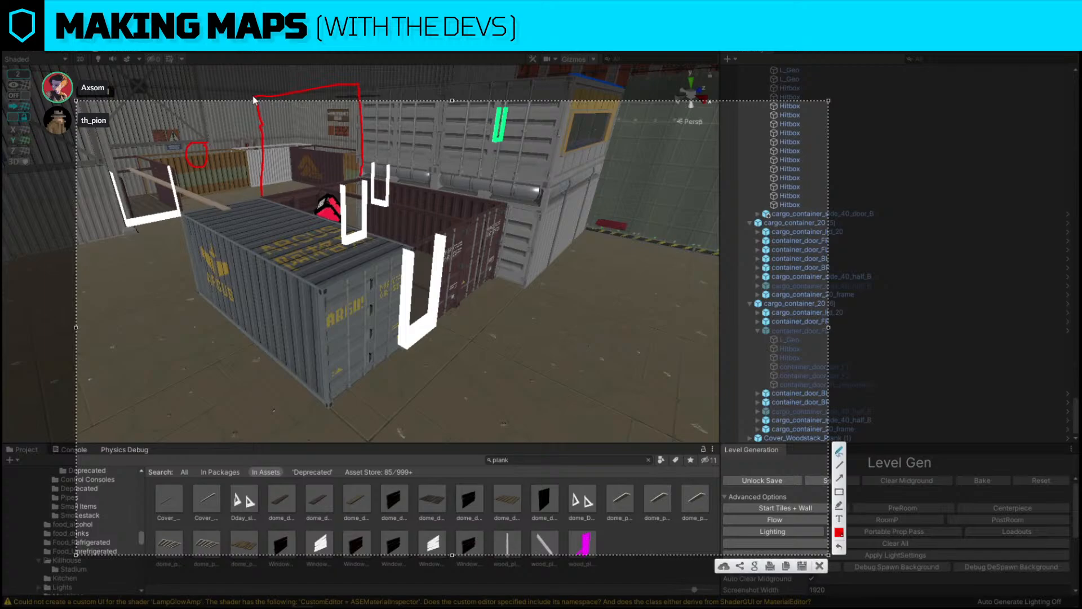
mouse_move(256, 98)
left_mouse_down()
mouse_move(421, 143)
mouse_move(418, 204)
left_mouse_up()
mouse_move(422, 144)
left_mouse_down()
mouse_move(484, 116)
mouse_move(513, 226)
left_mouse_up()
mouse_move(180, 212)
left_mouse_down()
mouse_move(178, 115)
mouse_move(85, 105)
left_mouse_up()
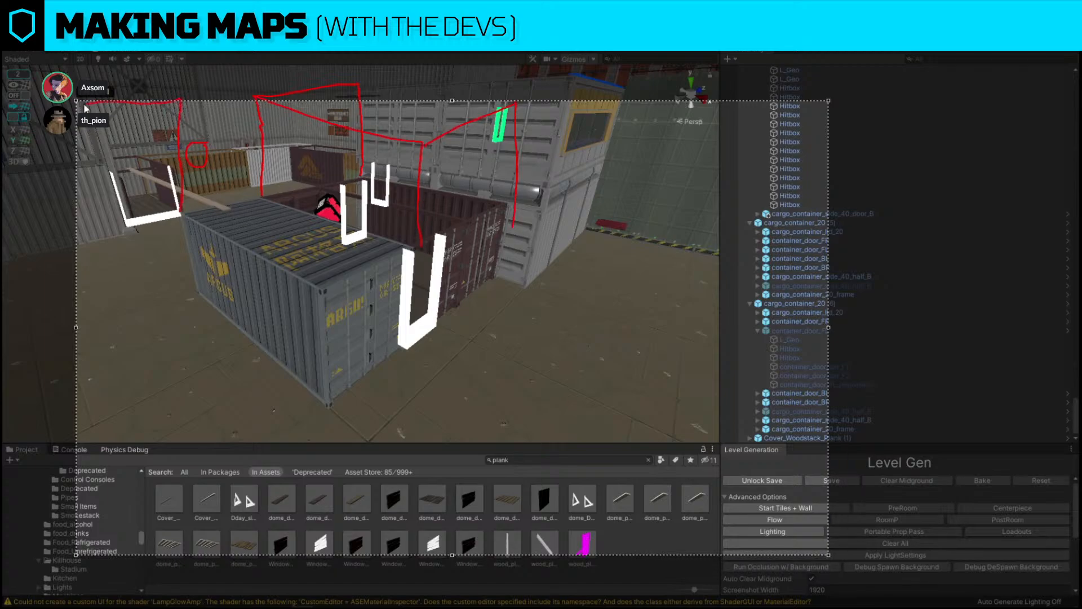
left_click_drag(80, 155, 79, 360)
mouse_move(231, 454)
left_mouse_down()
mouse_move(316, 417)
mouse_move(321, 281)
left_mouse_up()
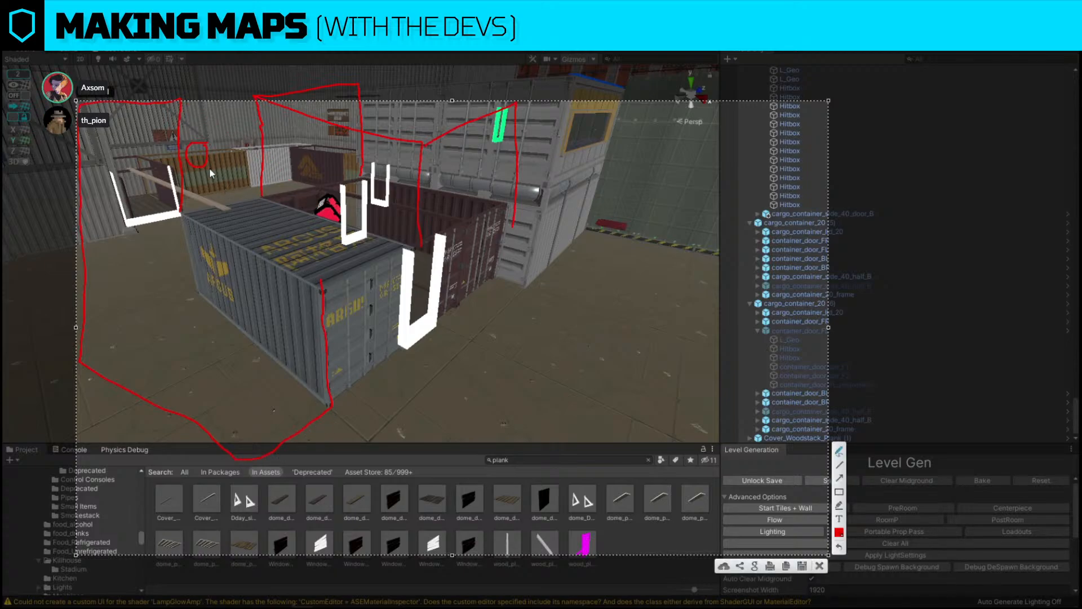
Draw red arrows marking sightlines and approach directions around the sketched containers, and close the capture without saving.
mouse_move(199, 148)
left_mouse_down()
mouse_move(674, 237)
mouse_move(642, 250)
left_mouse_up()
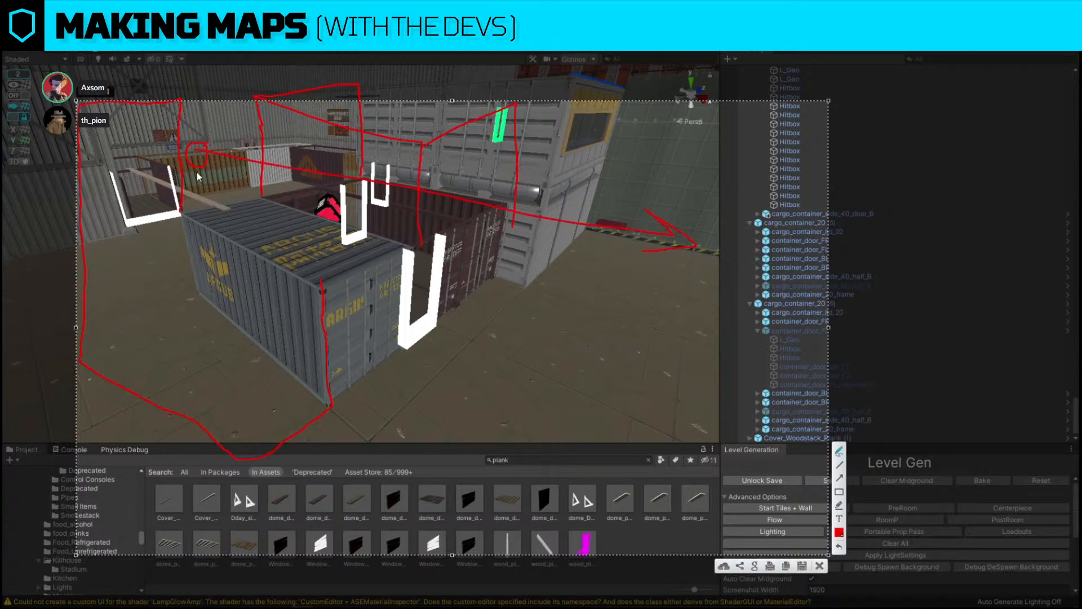
mouse_move(107, 147)
left_mouse_down()
mouse_move(497, 339)
mouse_move(466, 348)
left_mouse_up()
mouse_move(151, 140)
left_mouse_down()
mouse_move(137, 376)
mouse_move(164, 393)
left_mouse_up()
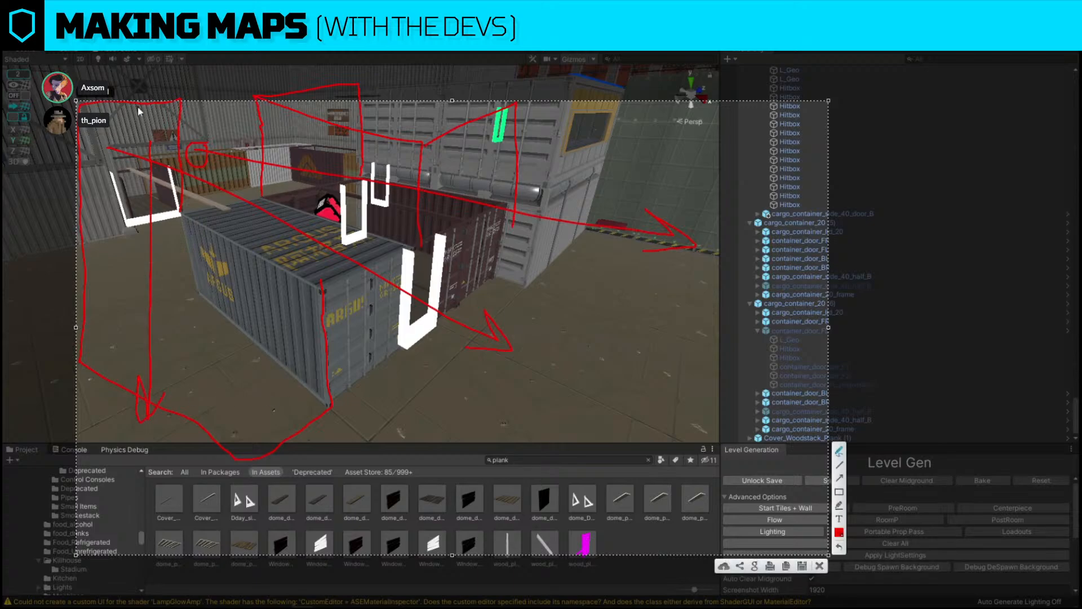
left_click_drag(130, 52, 118, 99)
mouse_move(301, 53)
left_mouse_down()
mouse_move(302, 64)
mouse_move(316, 58)
left_mouse_up()
mouse_move(438, 90)
left_mouse_down()
mouse_move(441, 105)
mouse_move(473, 118)
left_mouse_up()
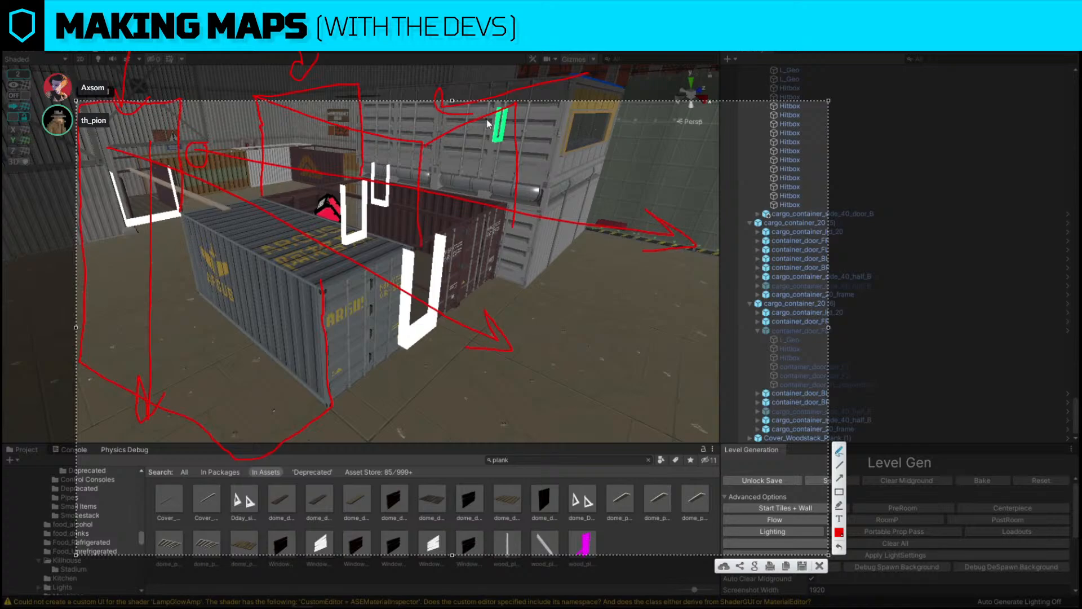
left_click(820, 564)
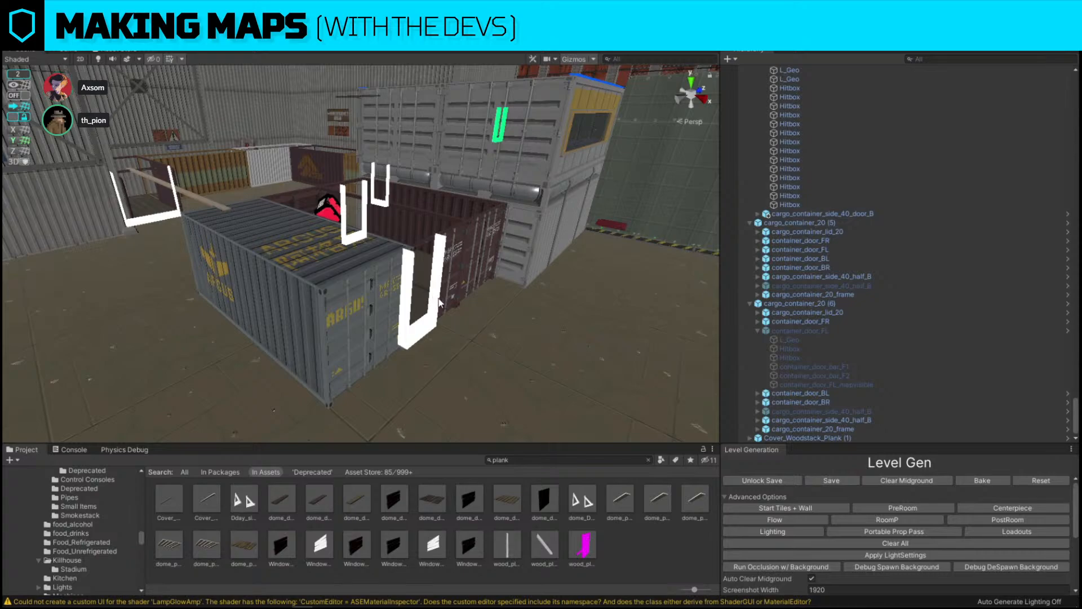
Duplicate the ARGUS container shell alongside the original and stack another copy on top of the new one.
left_click(406, 283)
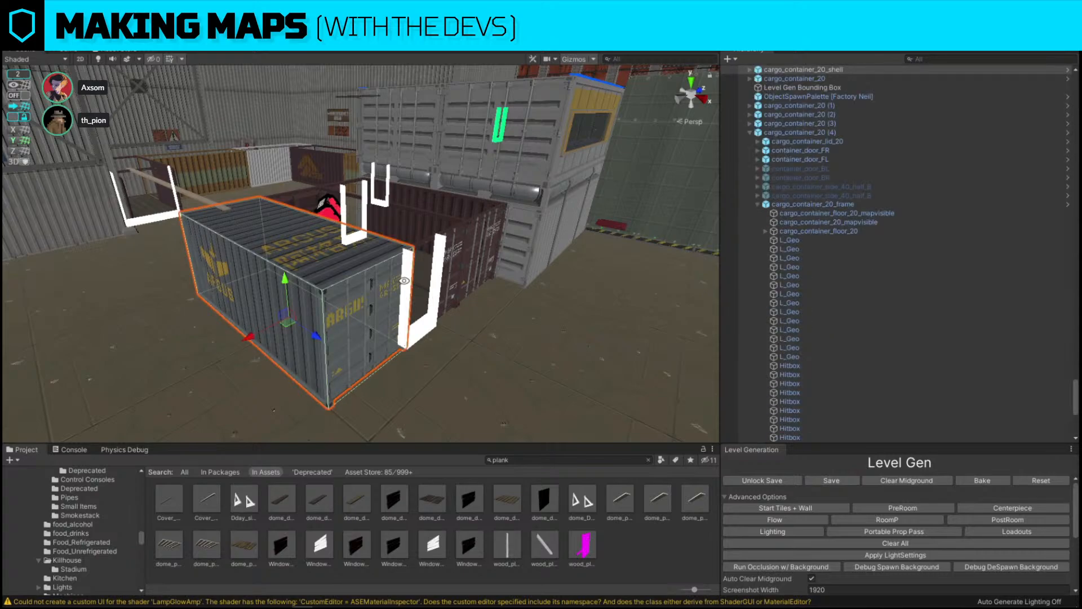
key("alt+m")
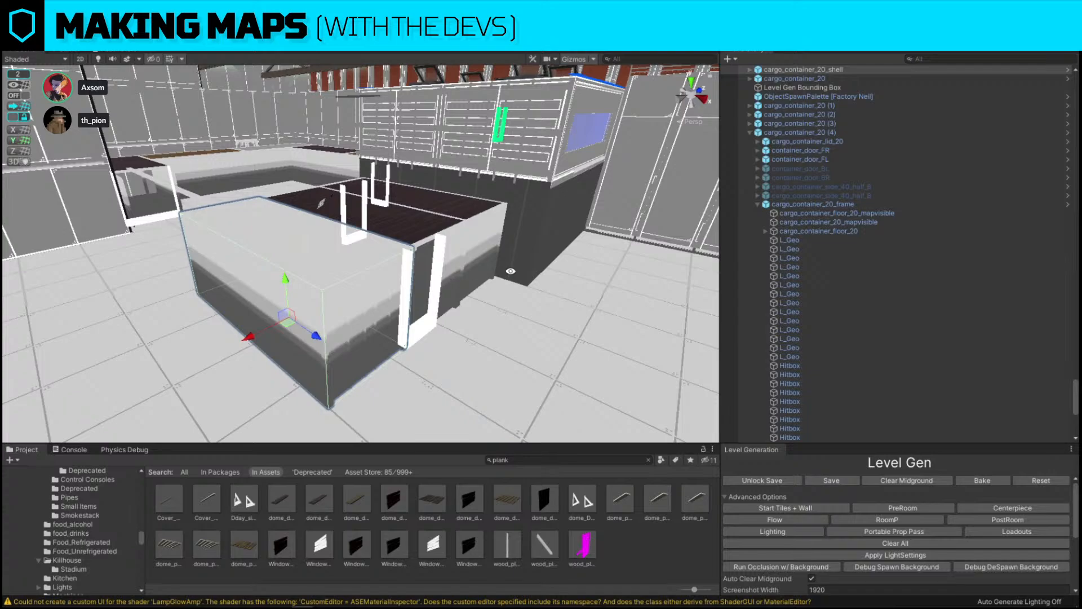
left_click_drag(248, 336, 174, 377)
right_click_drag(208, 345, 192, 317)
key("ctrl+d")
left_click_drag(253, 267, 233, 194)
Place another copy of the ARGUS shell above the bomb-site container and deactivate its cargo_container_20_shell_mapvisible child.
right_click_drag(449, 318, 389, 297)
key("ctrl+d")
left_click_drag(196, 218, 342, 195)
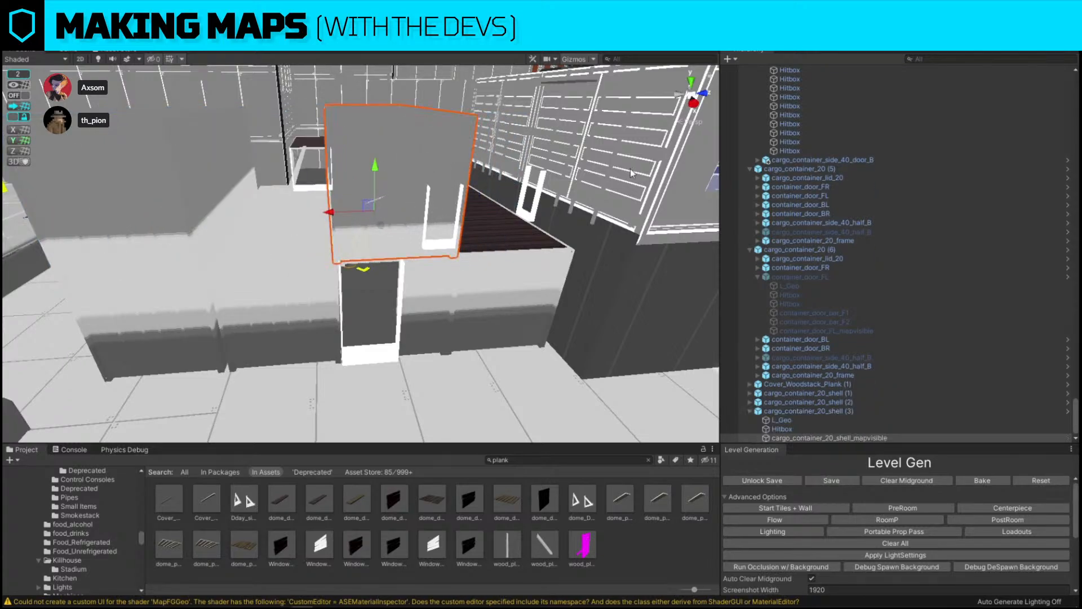
key("alt+shift+a")
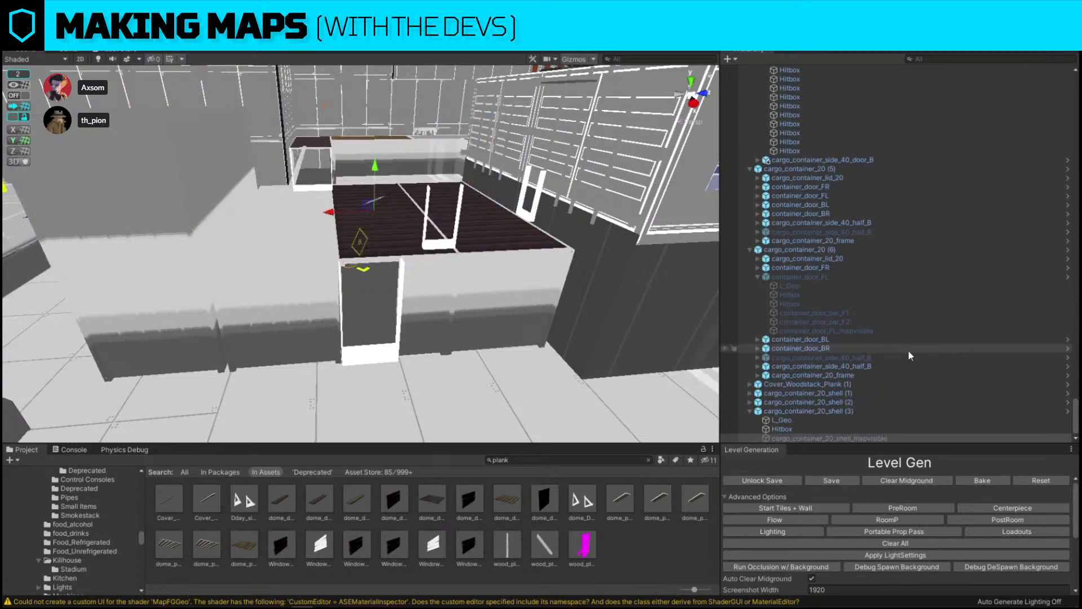
Duplicate the ARGUS shell above the bomb site and set the copy beside it on the neighbouring red container.
left_click(850, 404)
left_click(848, 412)
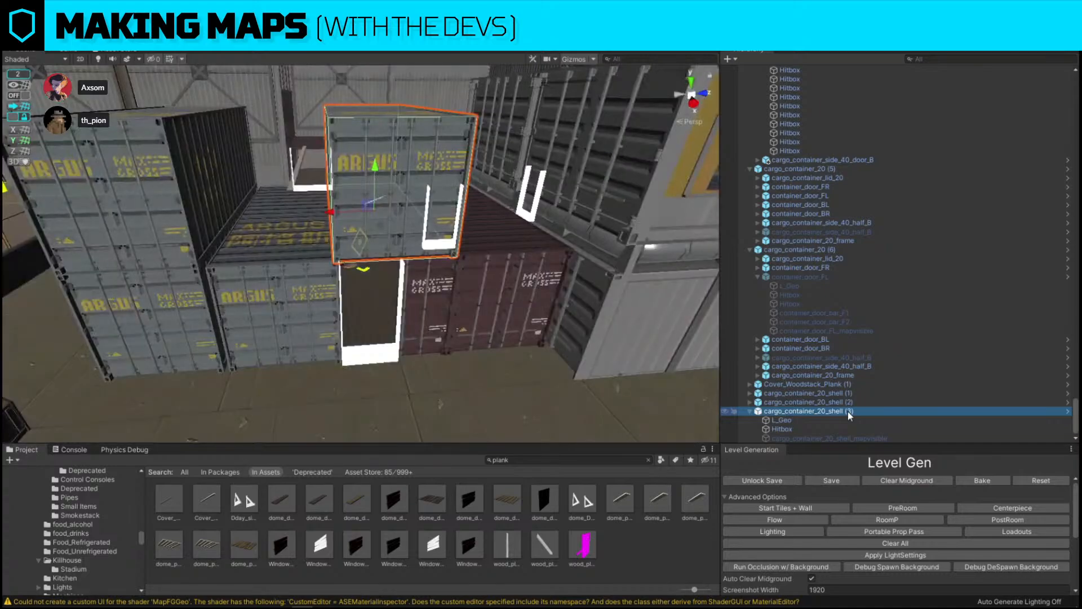
right_click(340, 190)
key("ctrl+d")
left_click_drag(341, 190, 362, 299, "alt")
left_click_drag(334, 261, 421, 264)
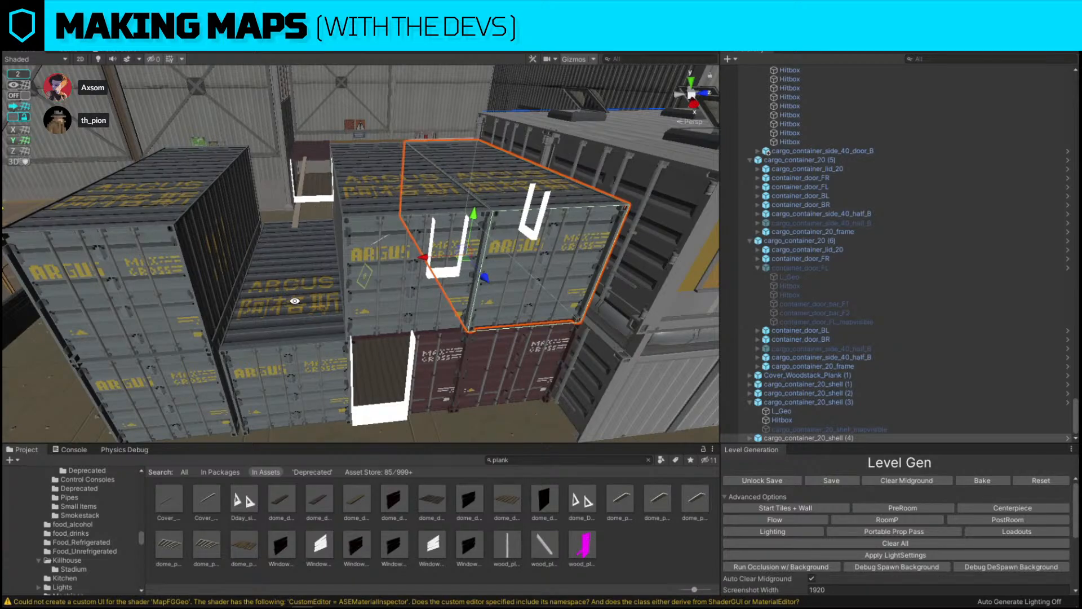
Examine the new container stacks and surrounding rooms from several angles, comparing the normal scene with the map-visible view.
left_click_drag(295, 302, 215, 153, "alt")
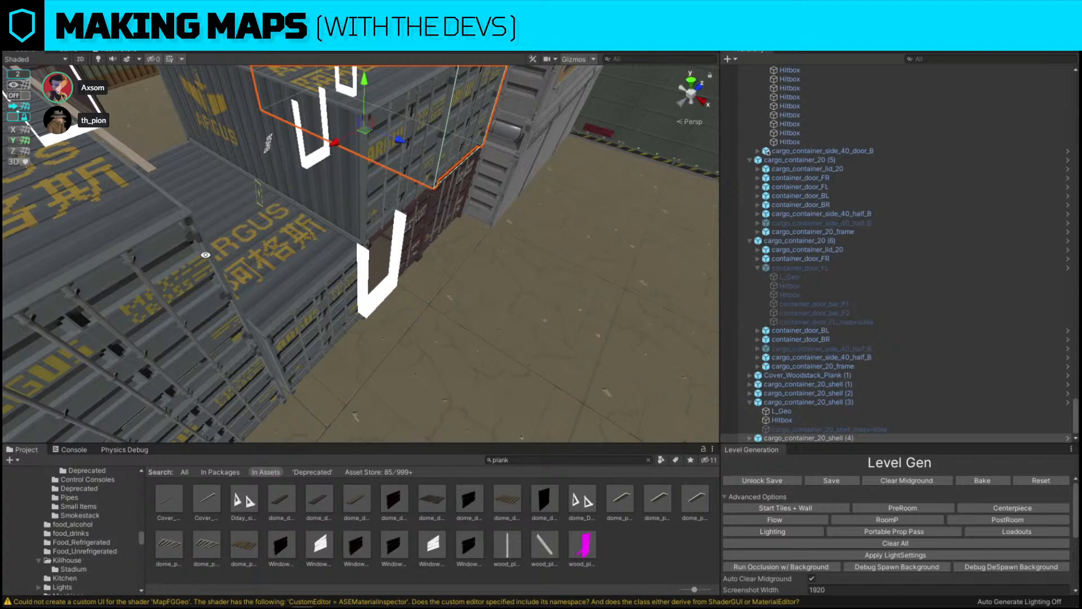
left_click_drag(287, 311, 604, 275, "alt")
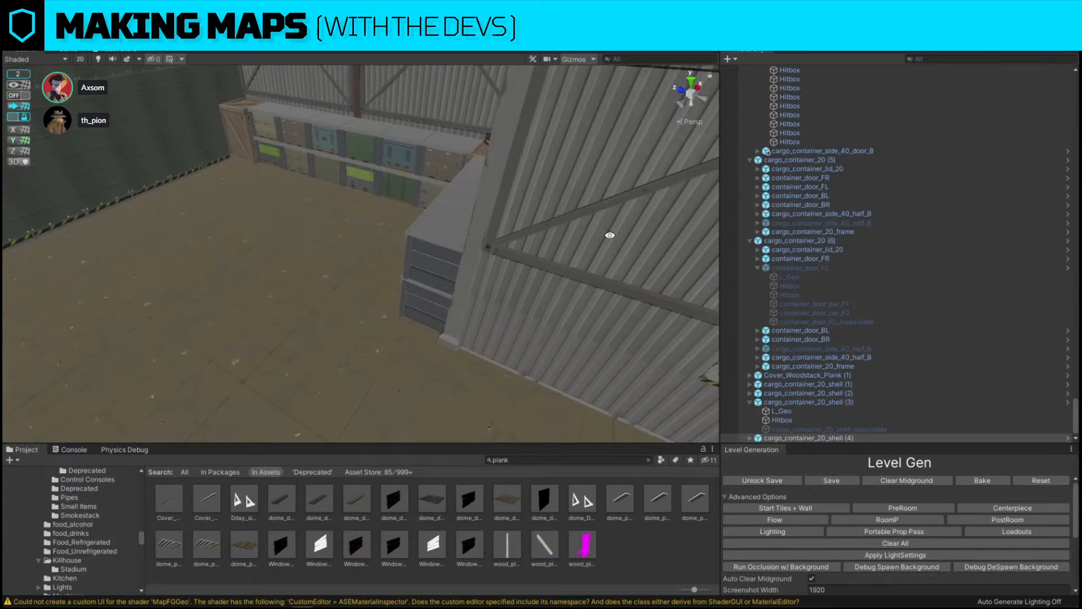
left_click_drag(613, 239, 355, 213, "alt")
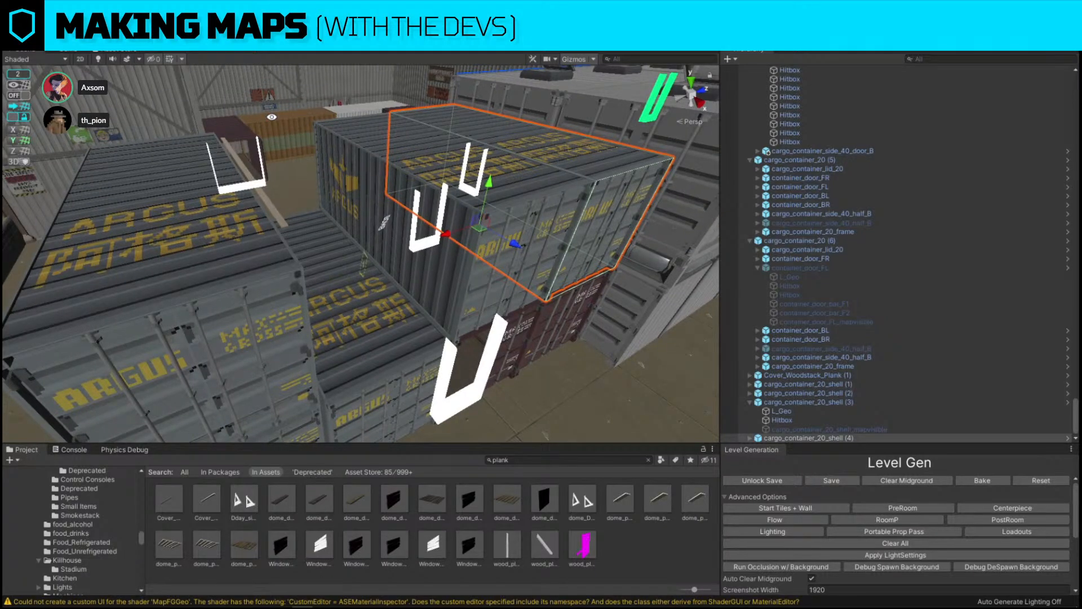
key("alt+m")
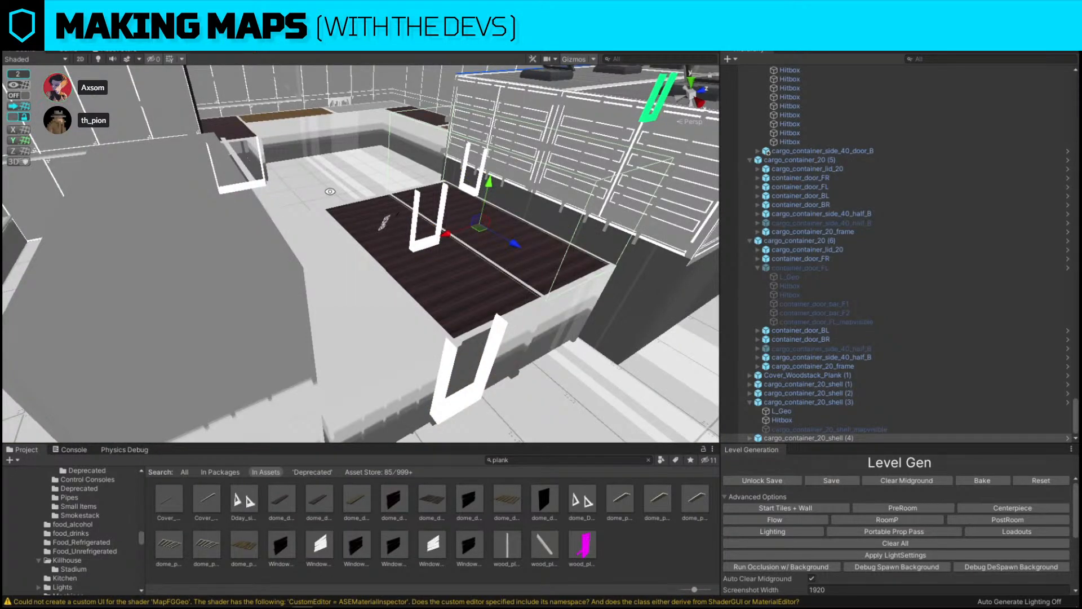
left_click_drag(330, 192, 511, 285, "alt")
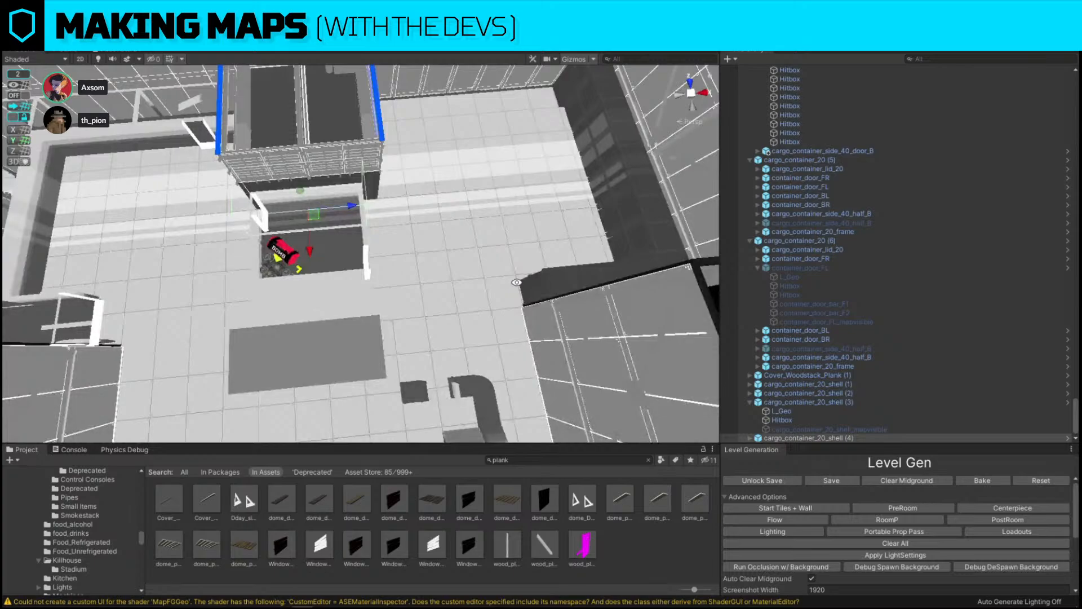
left_click_drag(367, 316, 125, 228, "alt")
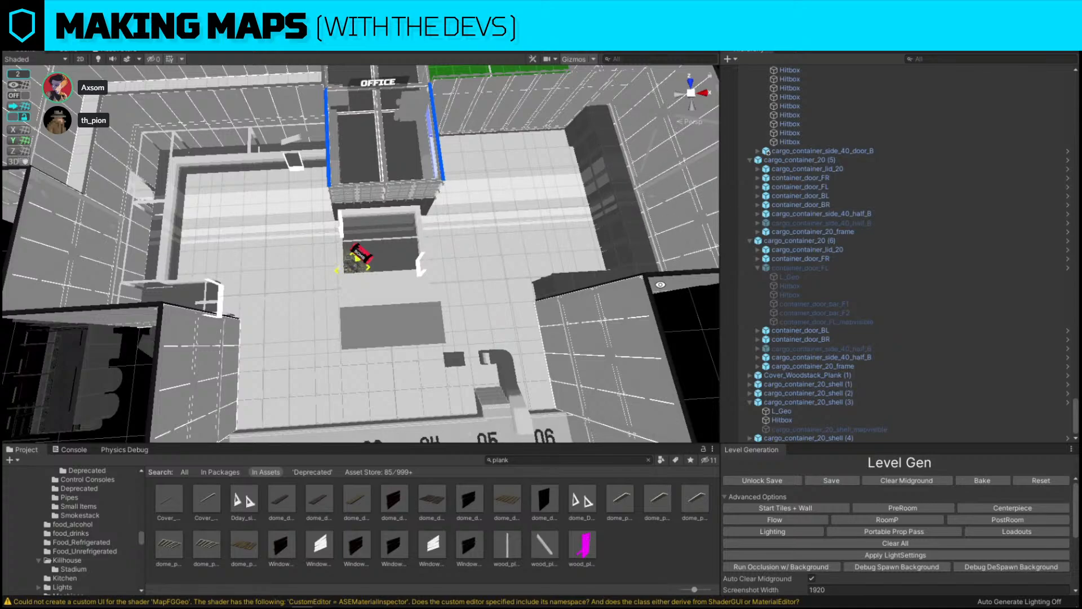
left_click_drag(316, 253, 313, 254, "alt")
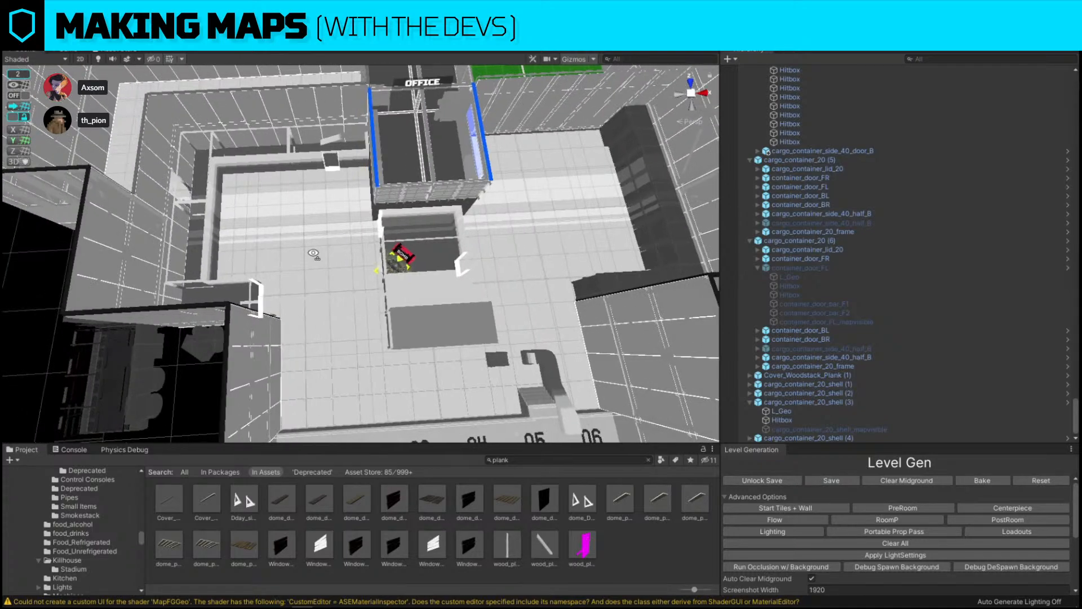
right_click_drag(313, 254, 394, 244)
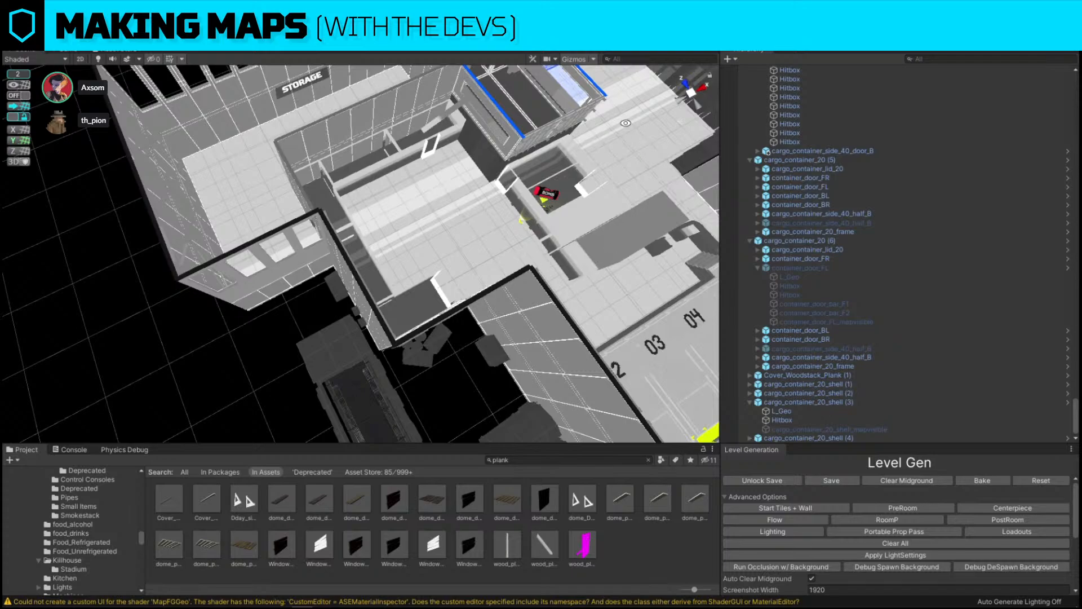
key("alt+m")
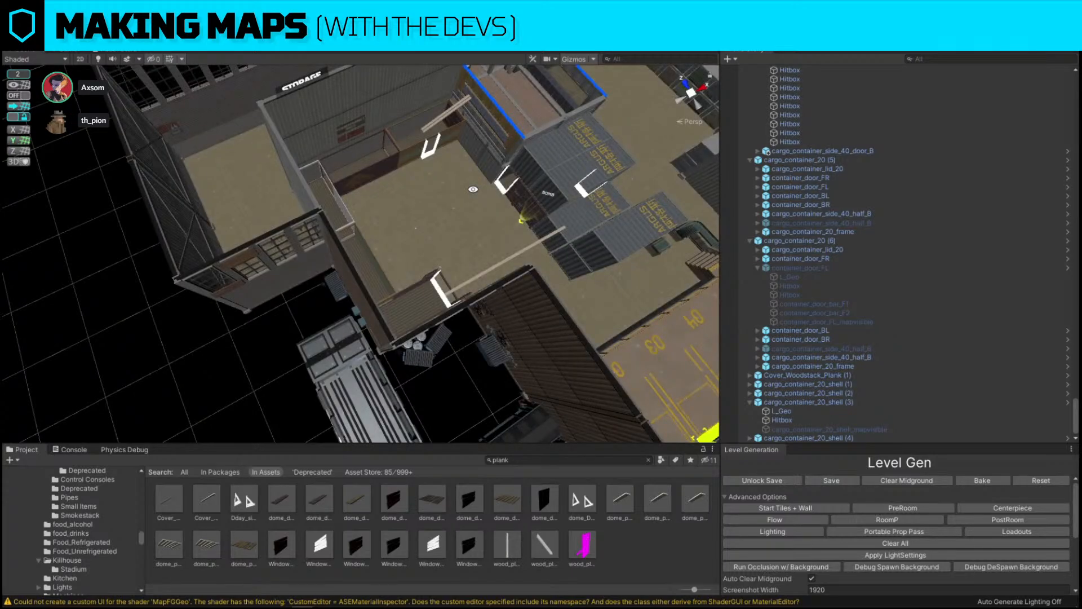
key("alt+m")
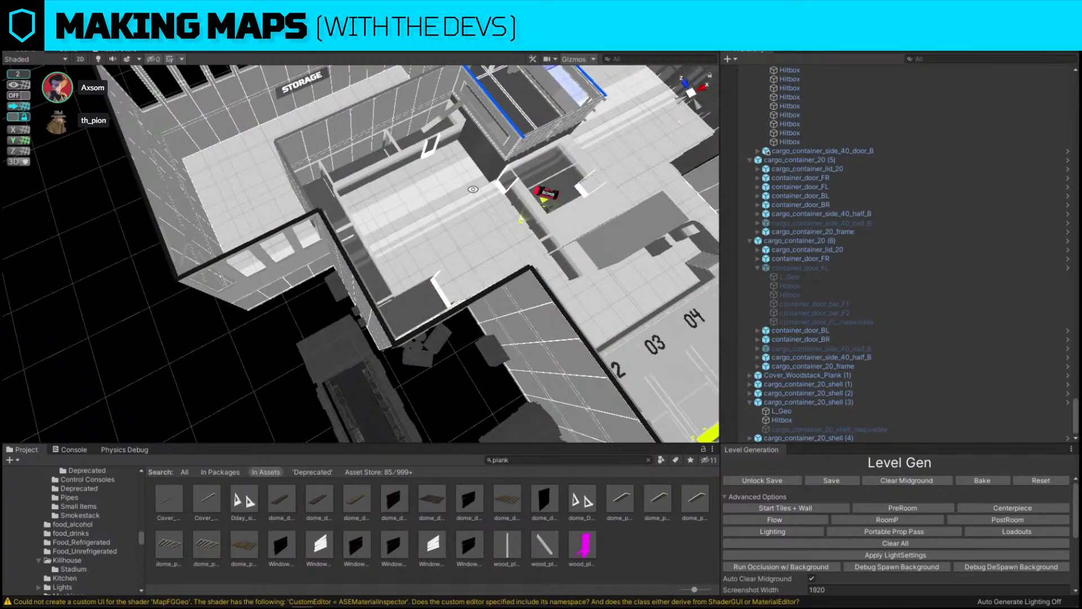
key("alt+m")
Inspect the ARGUS shells stacked around the bomb site from several angles, in both the normal scene and the map-visible view.
mouse_move(476, 194)
right_mouse_down()
mouse_move(452, 178)
mouse_move(548, 187)
mouse_move(502, 172)
mouse_move(479, 180)
right_mouse_up()
left_click(401, 140)
left_click(324, 257)
right_click_drag(408, 256, 249, 211)
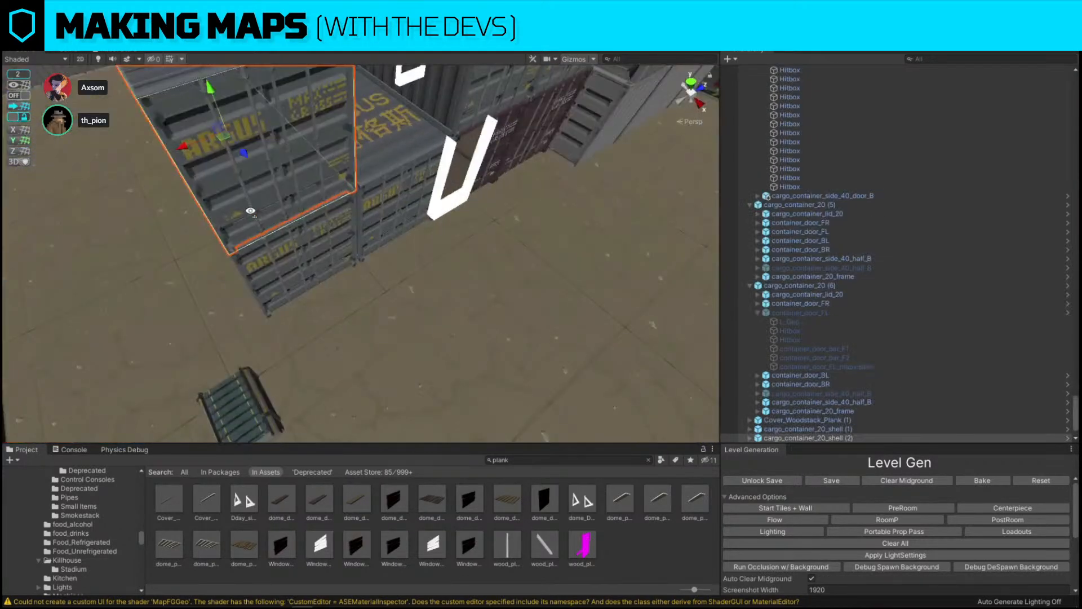
right_click_drag(301, 258, 369, 199)
left_click(370, 199)
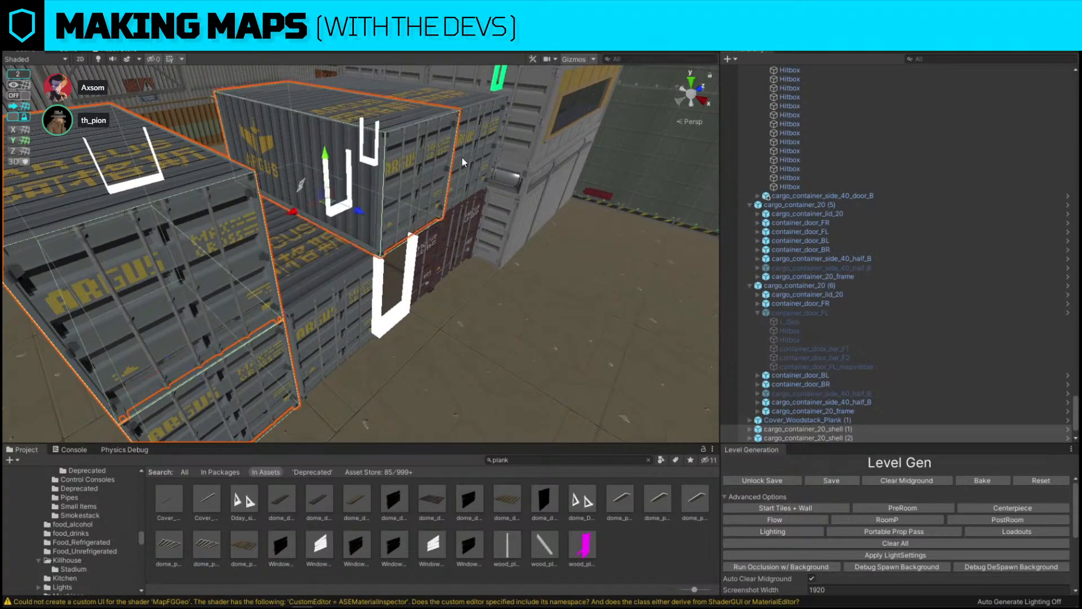
right_click_drag(462, 157, 462, 156)
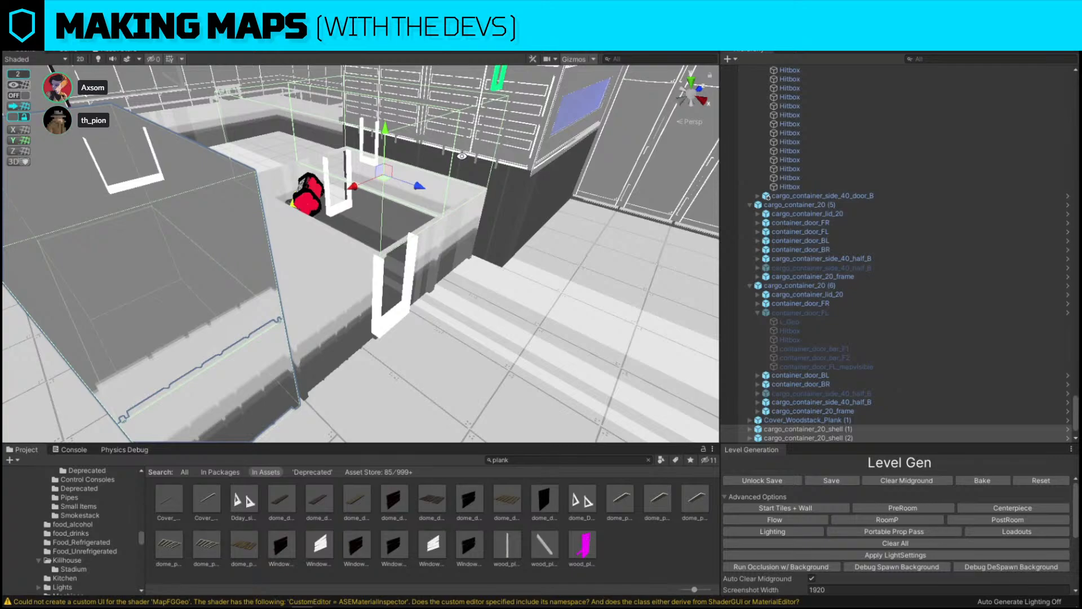
right_click_drag(462, 156, 245, 184)
Try a raised duplicate of the bomb-site container's cargo_container_20_mapvisible frame above the original, and delete the duplicate.
left_click(246, 185)
key("f")
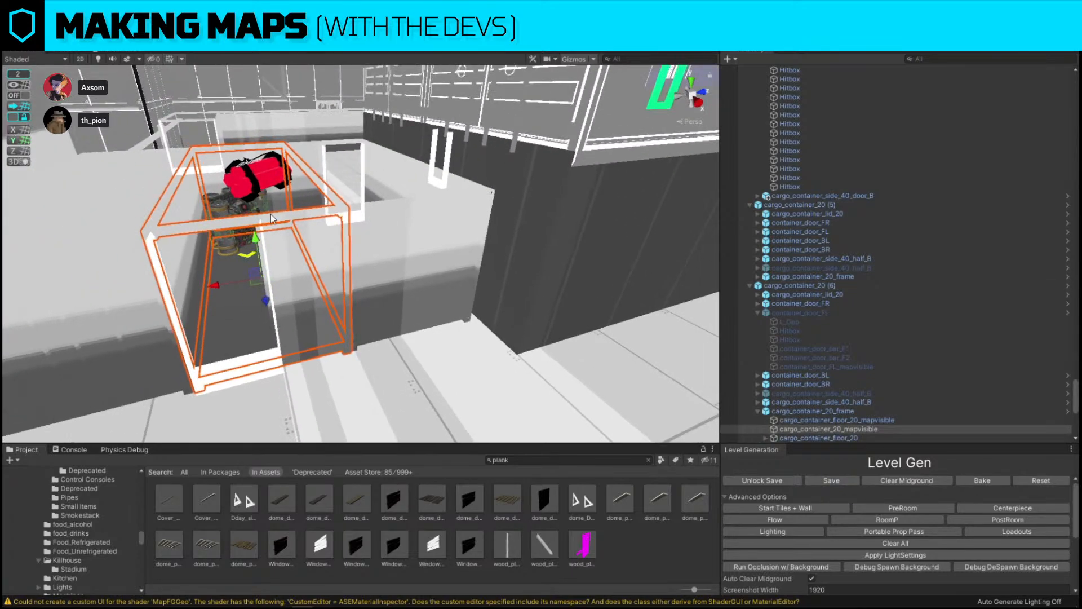
key("ctrl+d")
left_click_drag(256, 241, 235, 139)
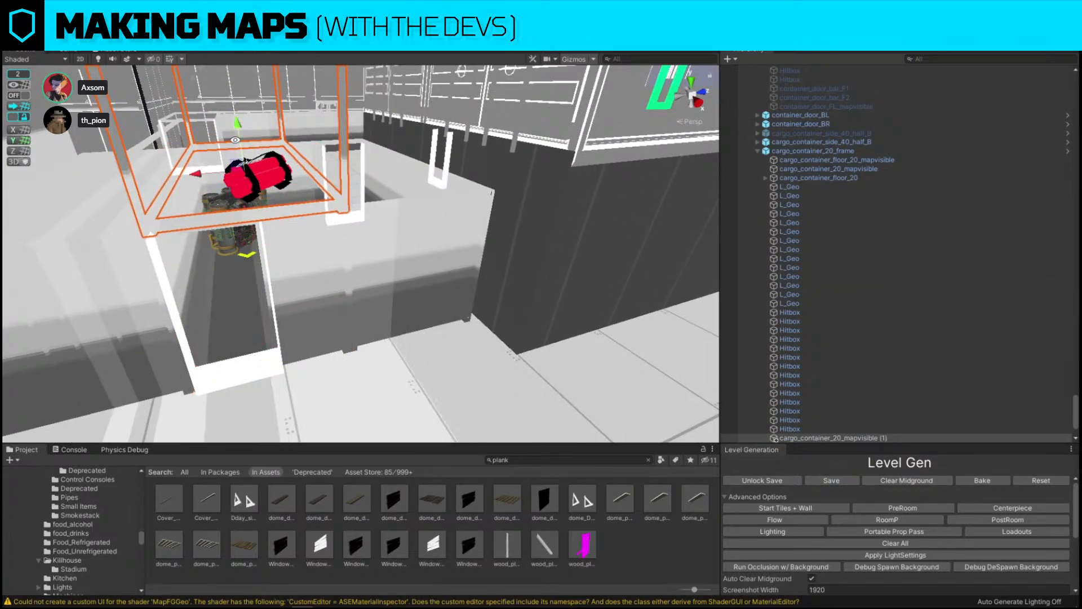
right_click_drag(378, 206, 179, 214)
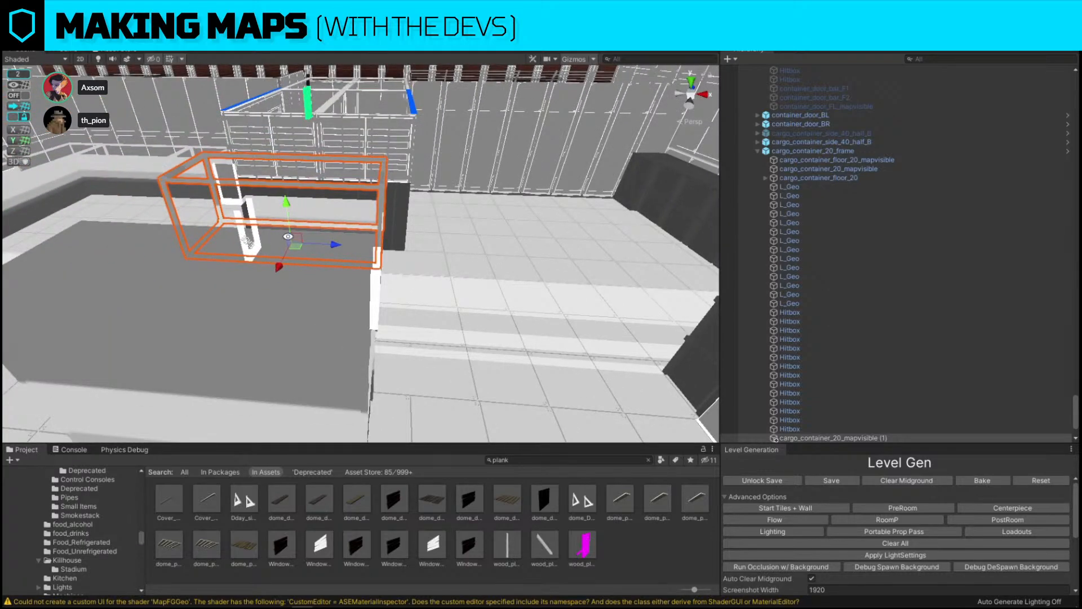
key("Delete")
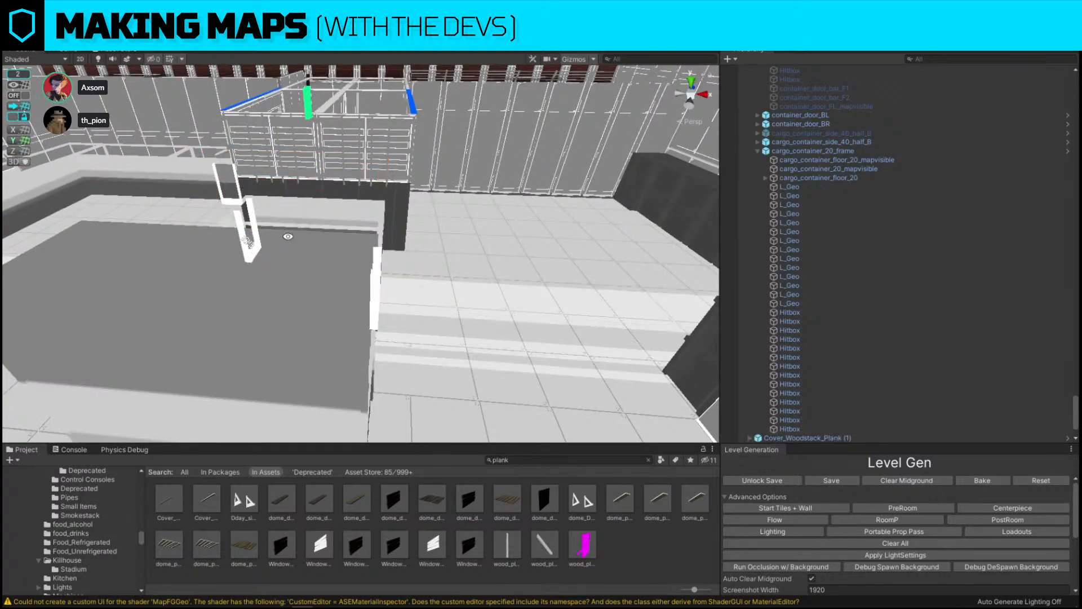
Try raising the original cargo_container_20_mapvisible frame above the bomb-site container, and undo the move.
right_click_drag(291, 242, 187, 191)
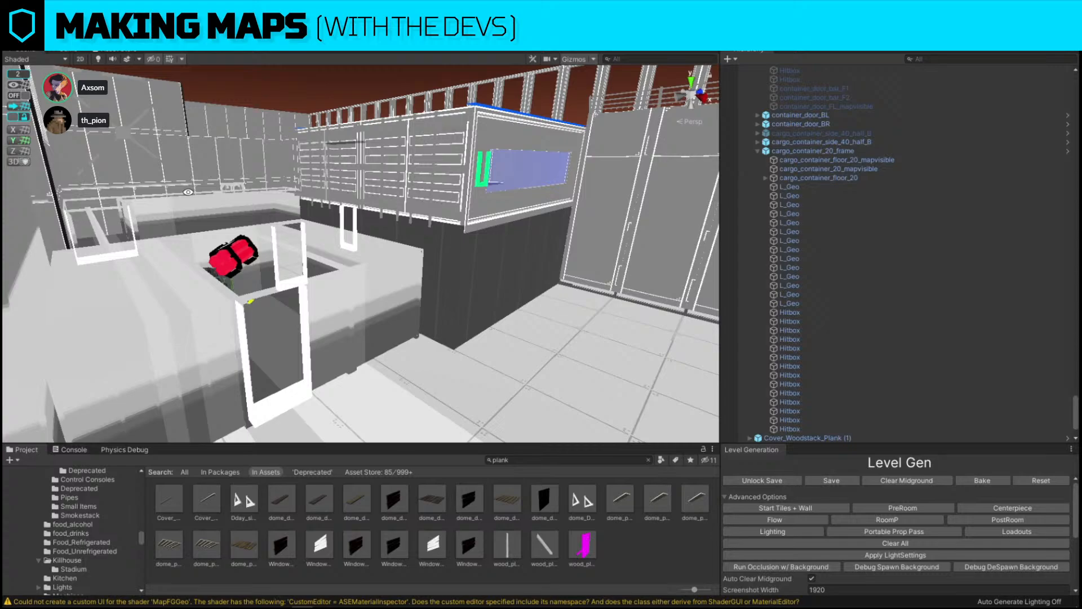
right_click_drag(304, 106, 321, 196)
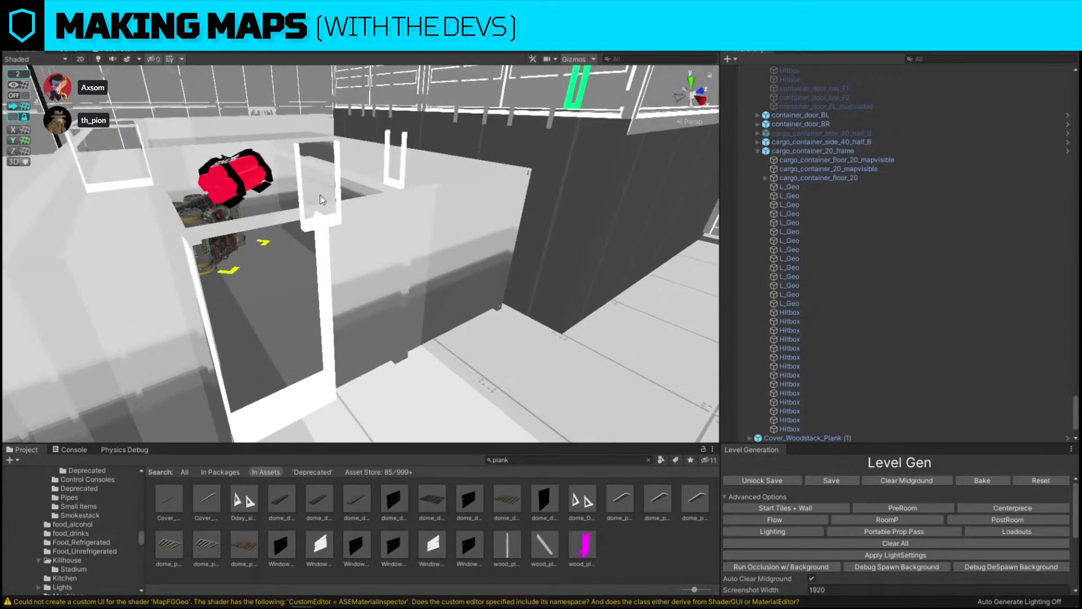
left_click(340, 206)
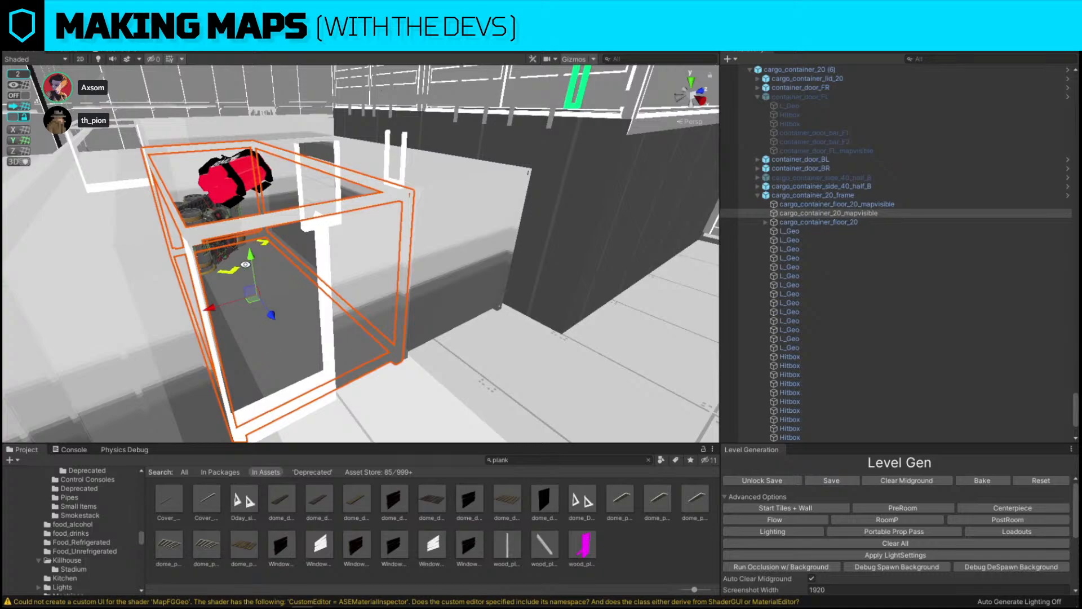
left_click_drag(250, 256, 248, 125)
key("ctrl+z")
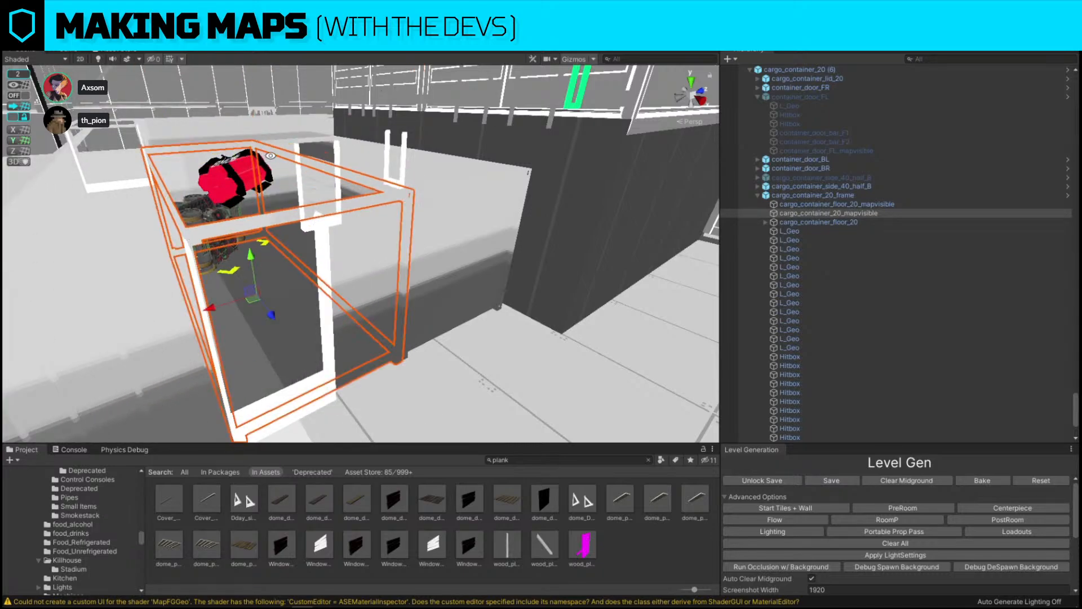
Duplicate the cargo_container_20_mapvisible frame and stack the copy on top of the bomb-site container.
right_click_drag(396, 215, 301, 259)
key("ctrl+d")
key("e")
key("q")
left_click_drag(295, 253, 283, 129)
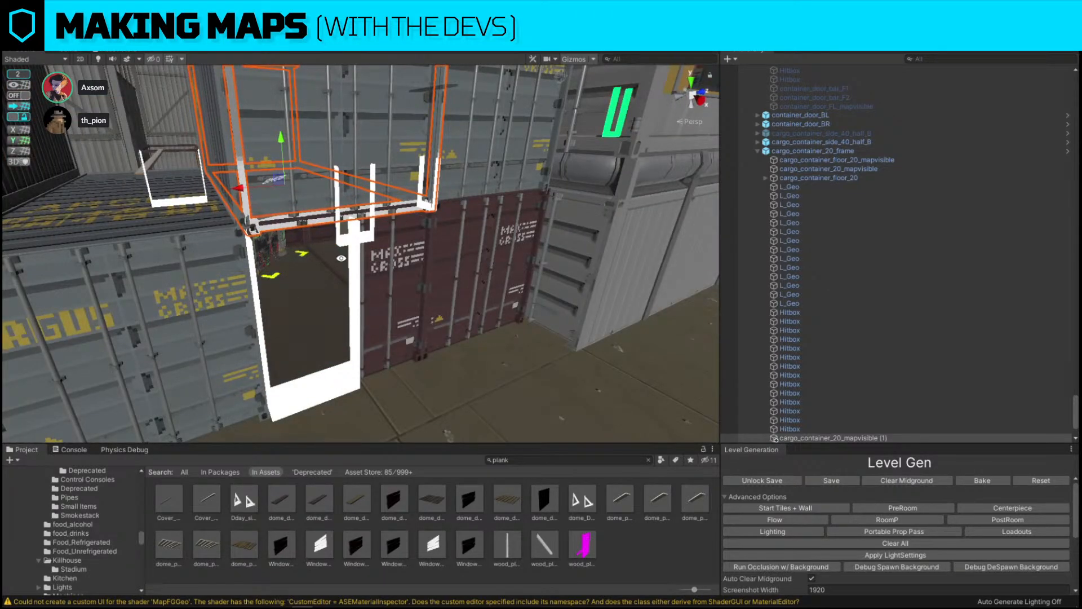
Delete the ARGUS shells stacked above and beside the bomb site, along with the raised map-visible frame copy.
key("w")
right_click_drag(341, 258, 468, 150)
left_click(473, 146)
key("Delete")
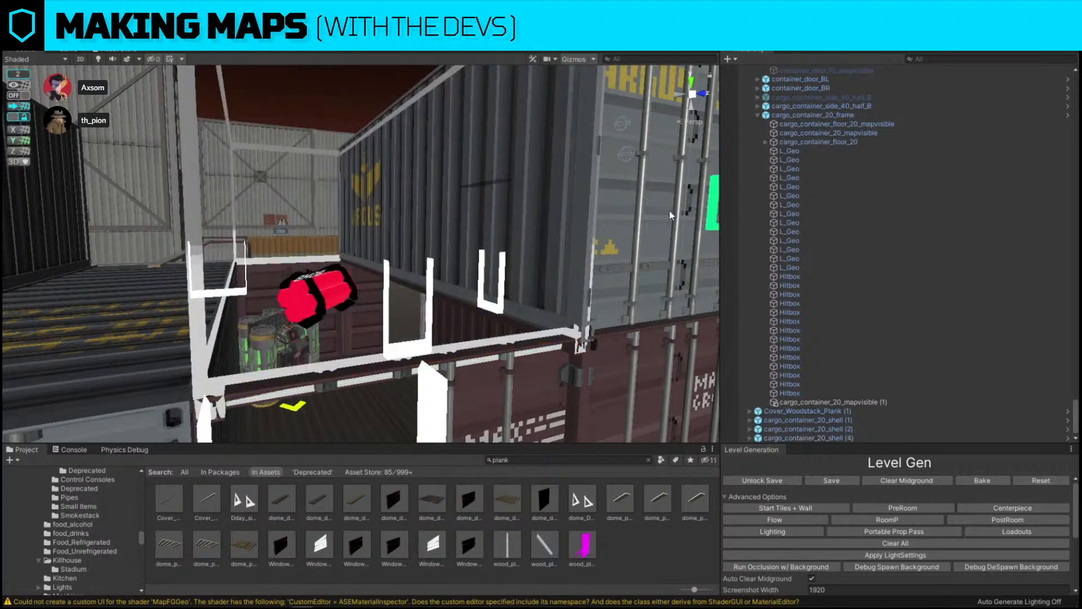
left_click(671, 215)
key("Delete")
left_click(190, 281)
key("Delete")
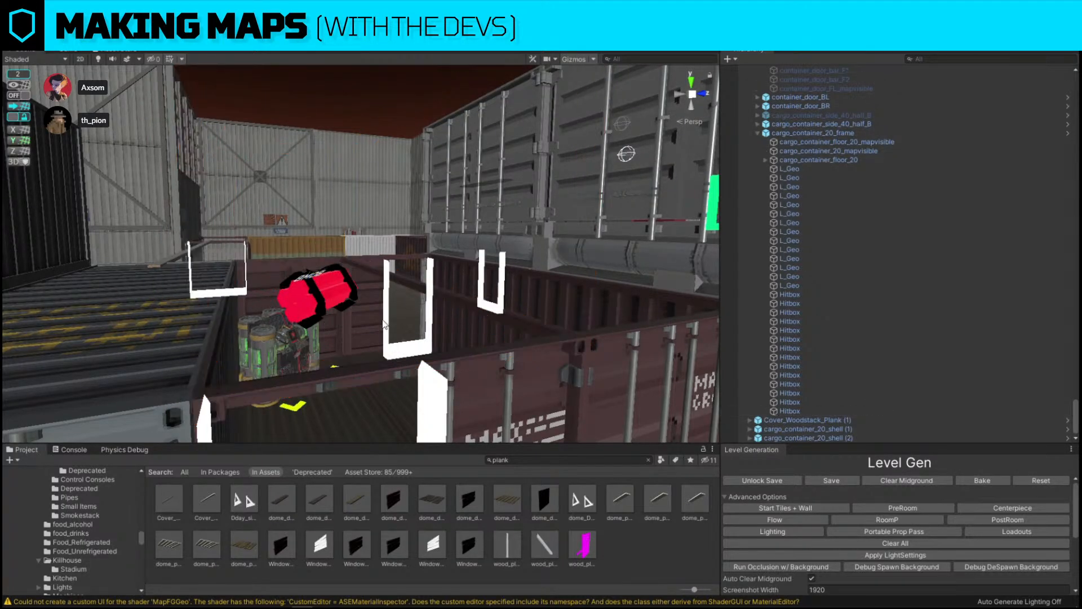
right_click_drag(383, 320, 184, 299)
left_click(183, 298)
key("Delete")
right_click_drag(30, 393, 397, 245)
left_click(429, 183)
right_click_drag(429, 183, 451, 238)
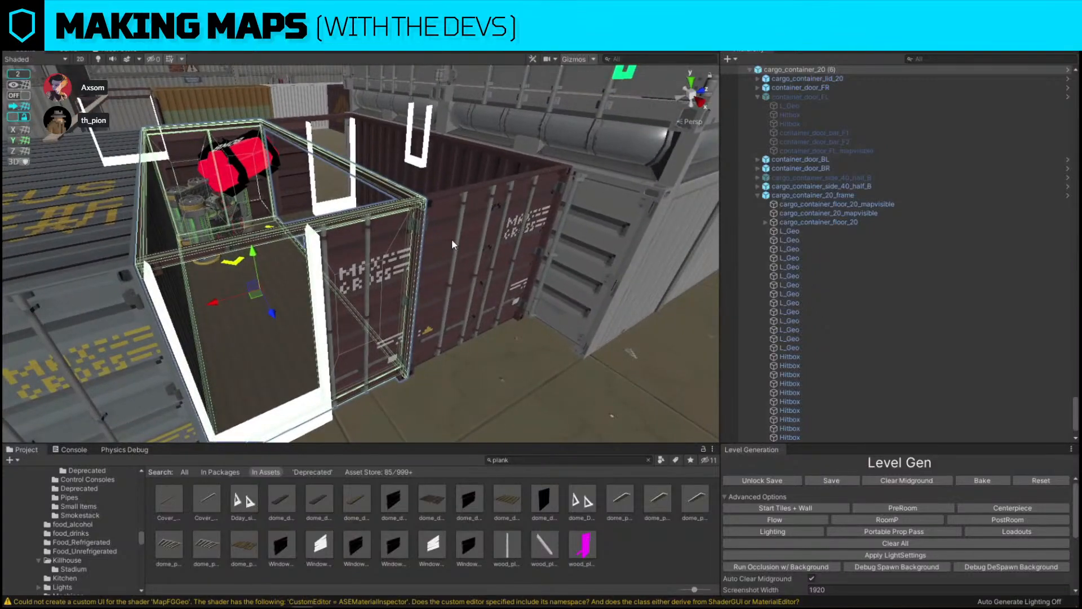
scroll(845, 180, "down", 2)
key("ctrl+d")
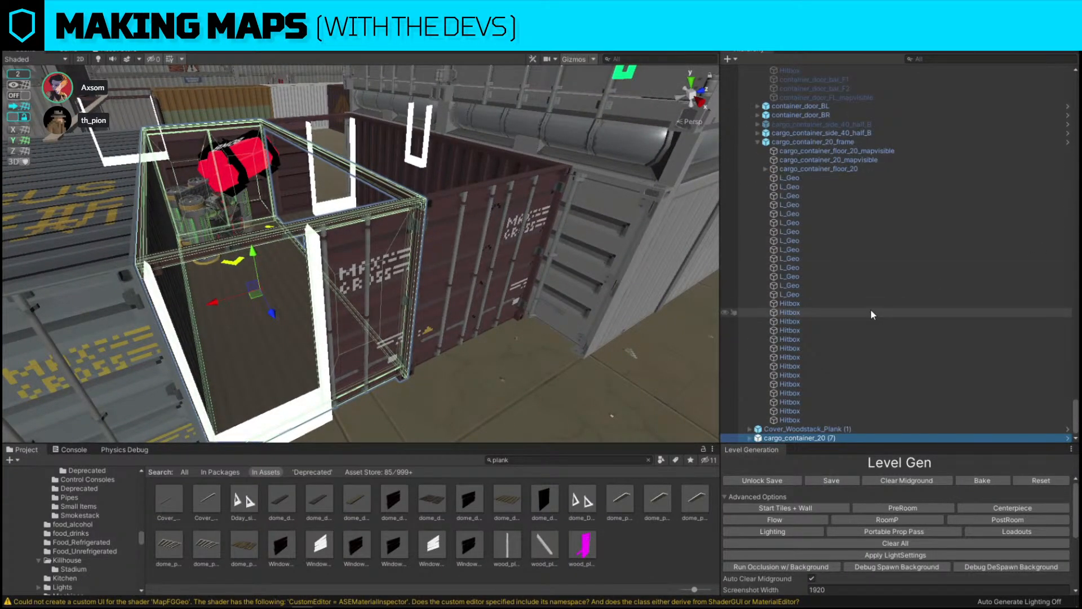
key("Delete")
Duplicate the whole cargo_container_20 (6) and raise the copy on top of the bomb-site container.
scroll(870, 314, "up", 3)
left_click(850, 218)
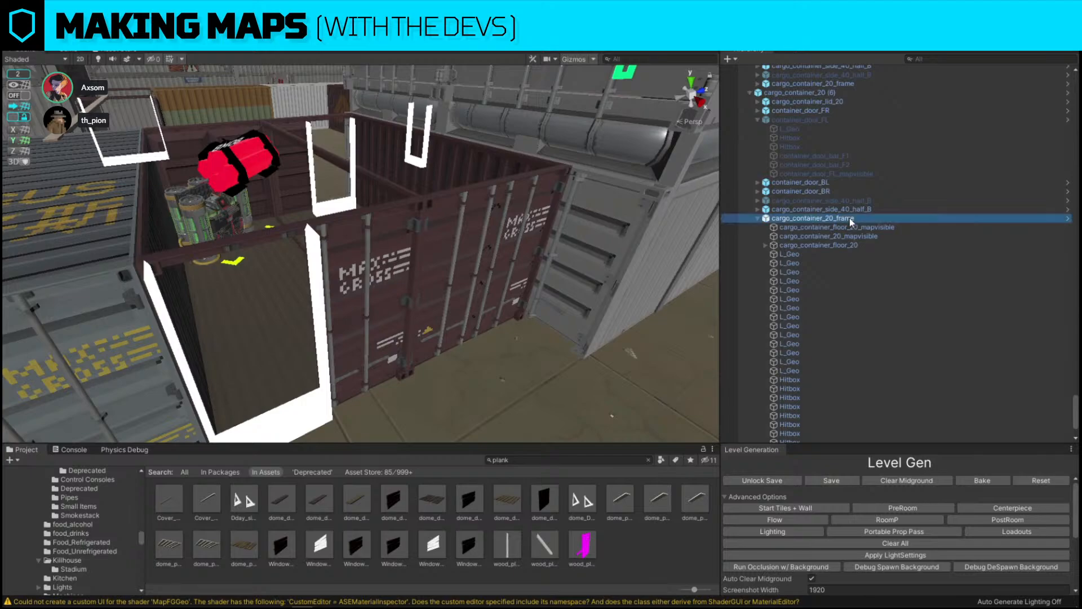
scroll(834, 195, "up", 3)
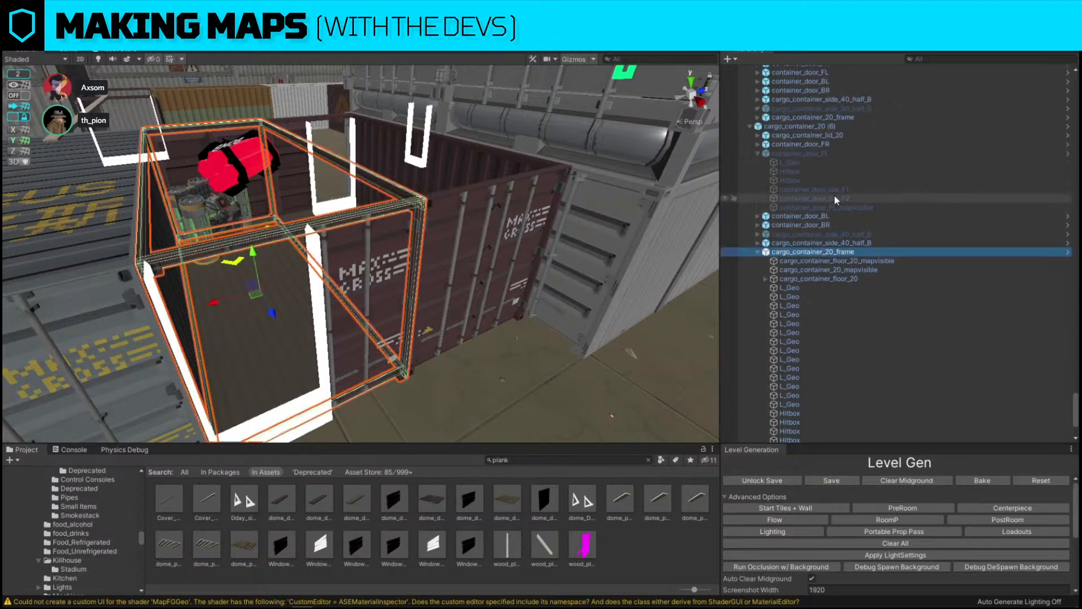
left_click(819, 127)
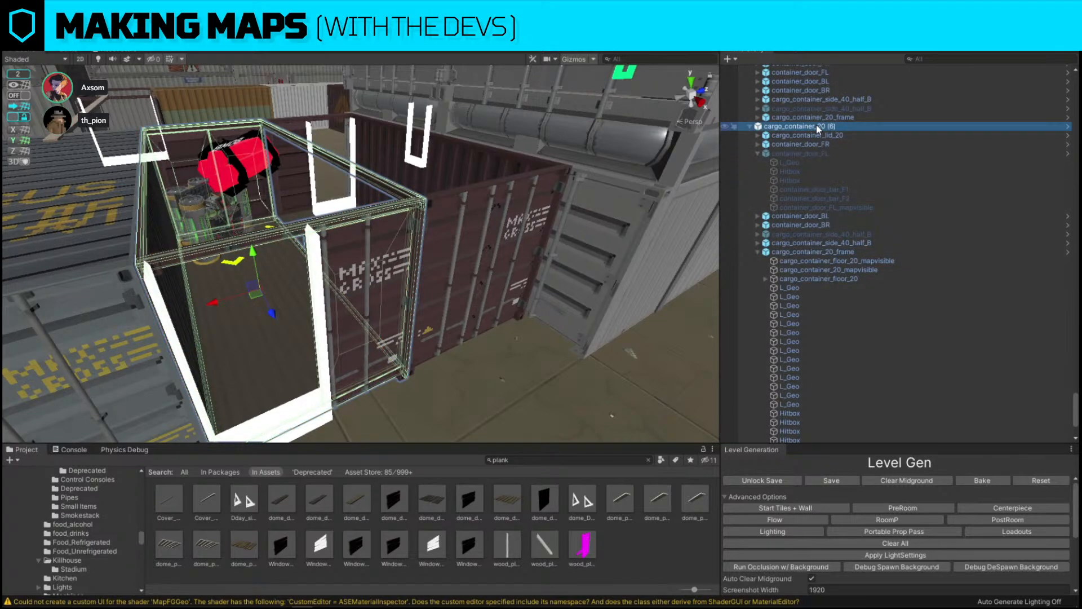
left_click(750, 128)
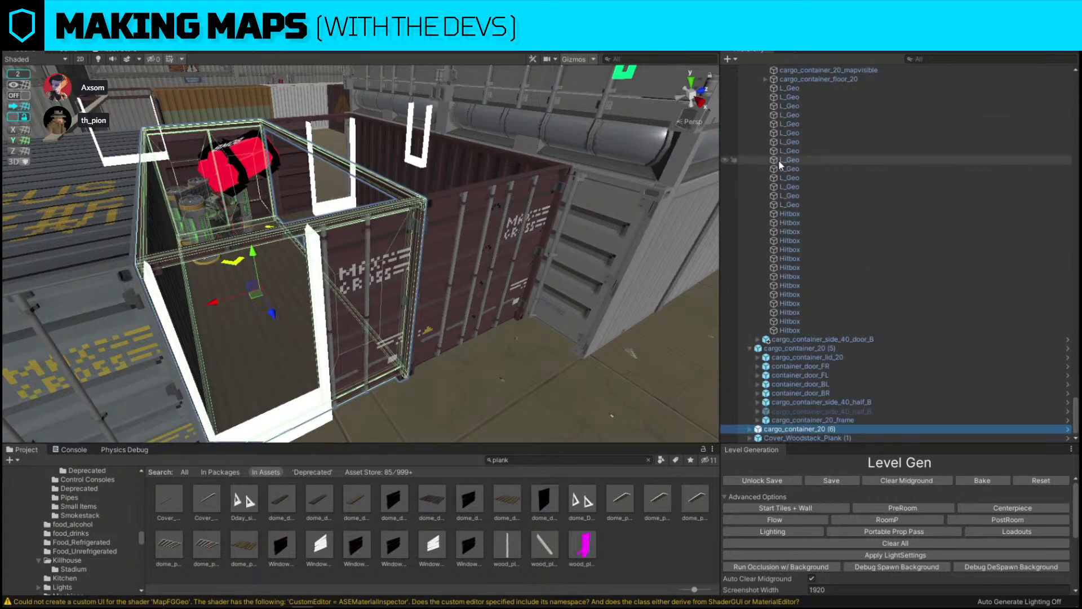
key("ctrl+d")
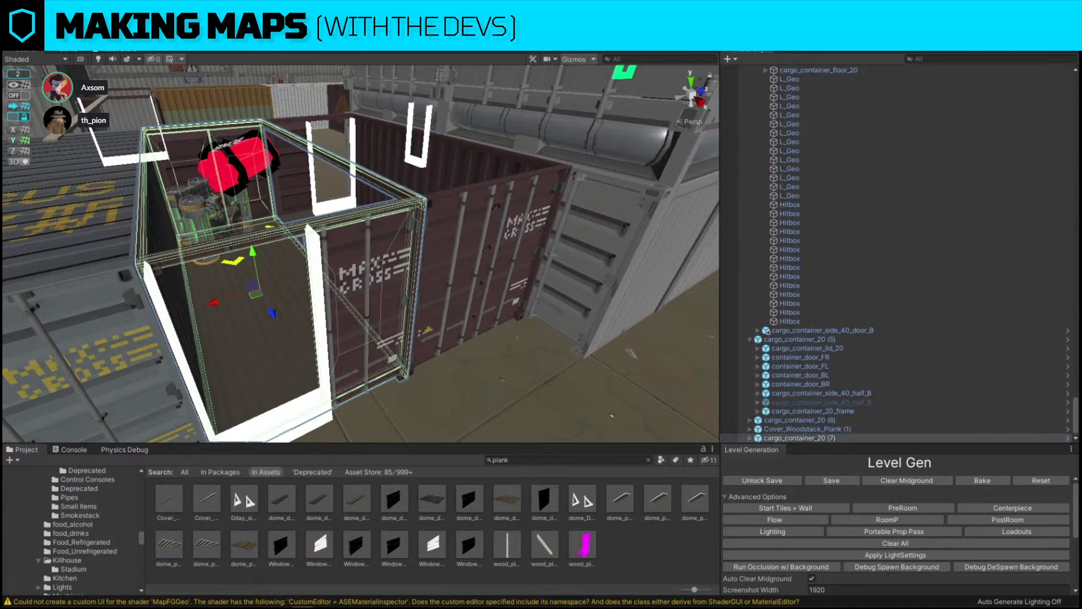
left_click_drag(252, 251, 223, 96)
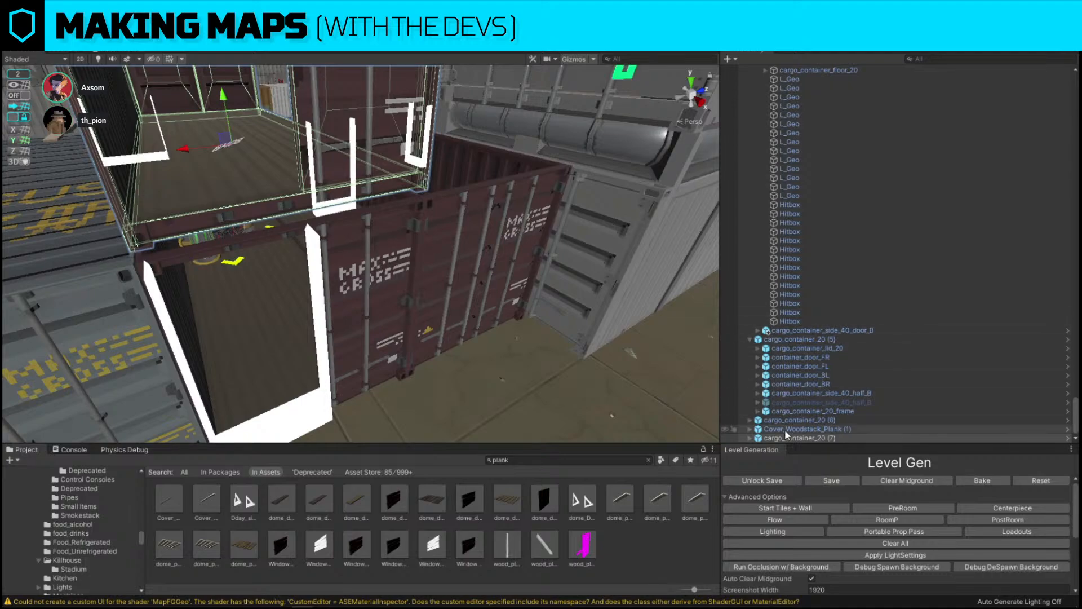
Activate the disabled container_door_FL and cargo_container_side_40_half_B children of the raised container copy.
left_click(765, 436)
key("Right")
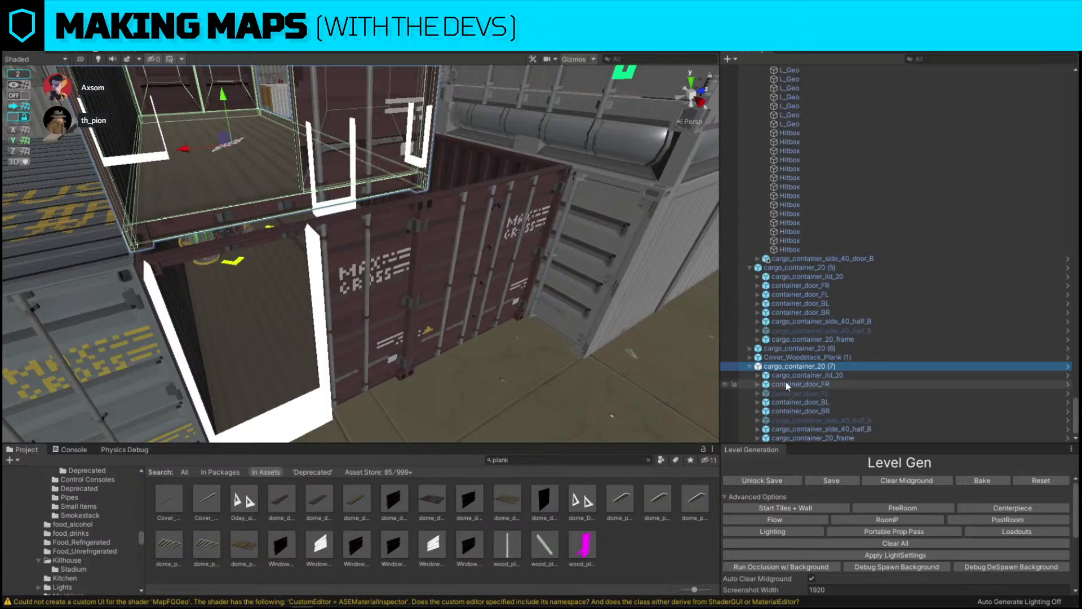
left_click(788, 392)
left_click(856, 429)
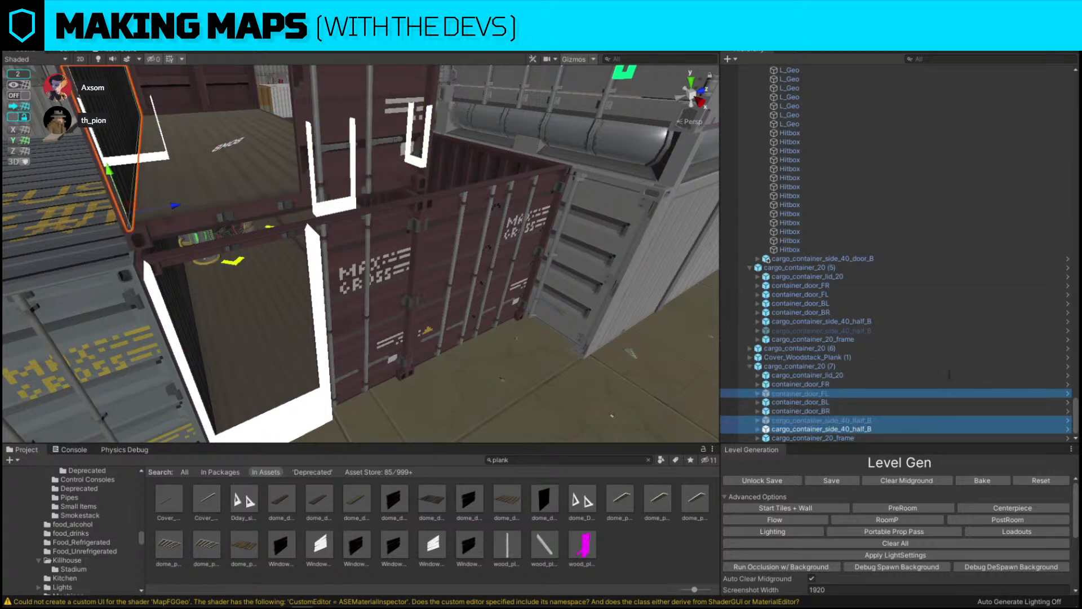
left_click(885, 403)
left_click(887, 412)
left_click(888, 420)
left_click(820, 393, "ctrl")
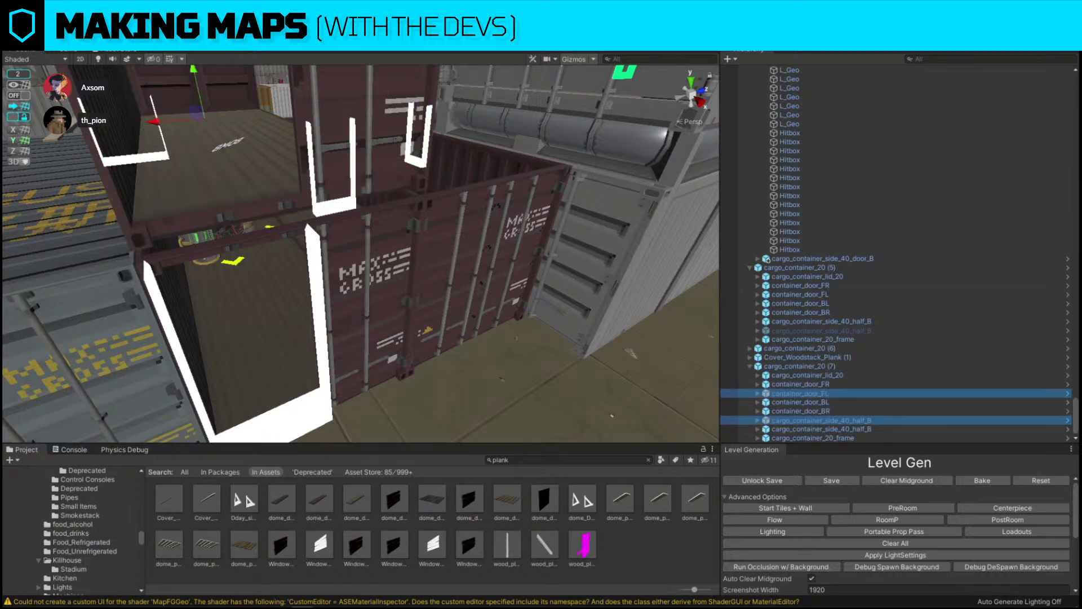
key("f")
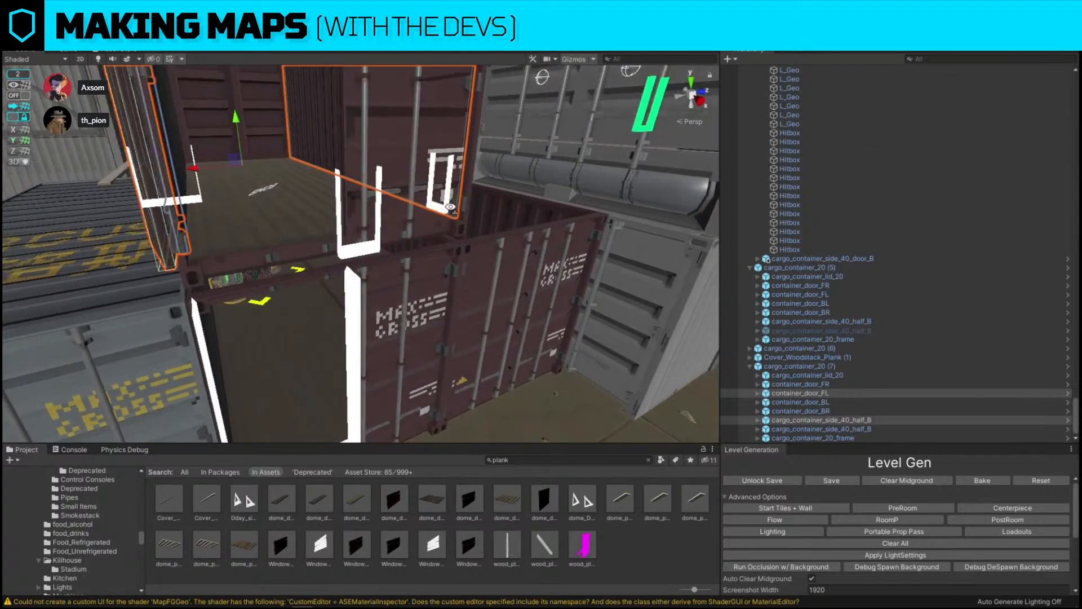
Select the whole raised red container and lower it slightly so it sits on the containers beneath.
left_click(823, 365)
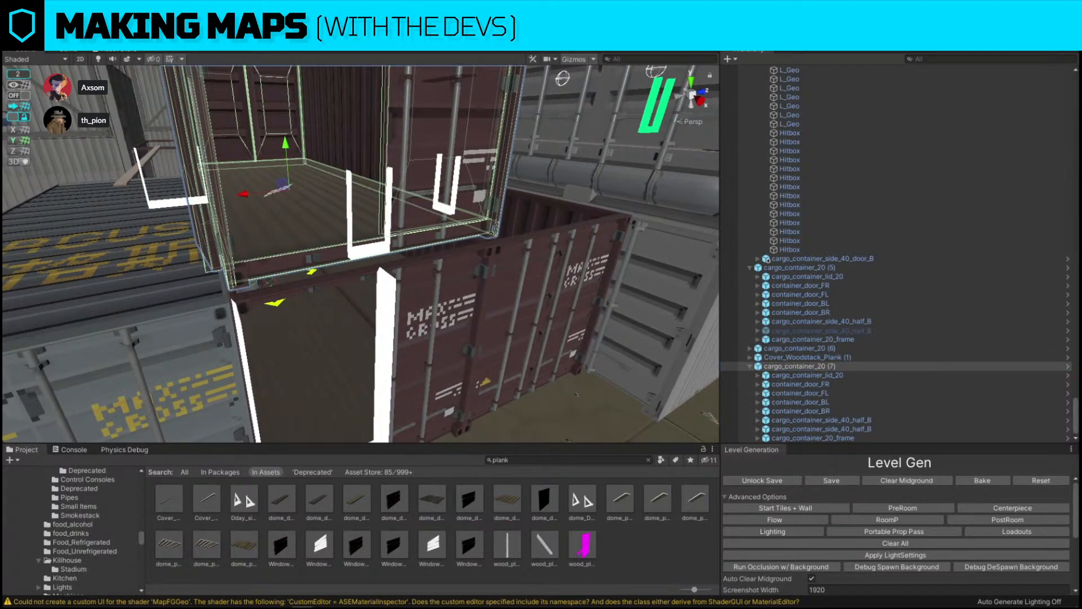
scroll(358, 283, "down", 6)
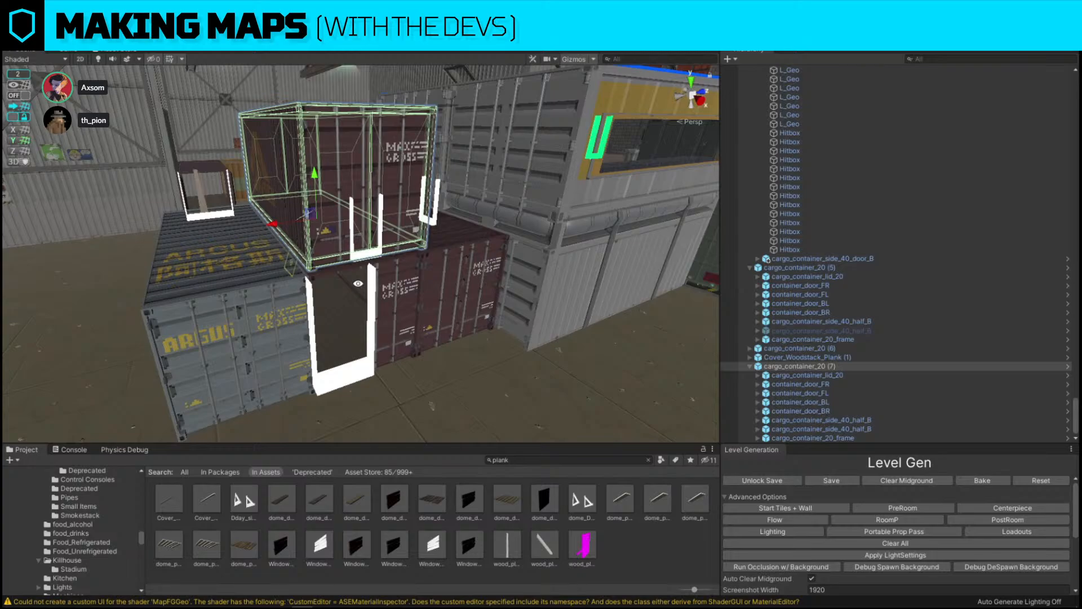
key("w")
right_click_drag(358, 283, 304, 171)
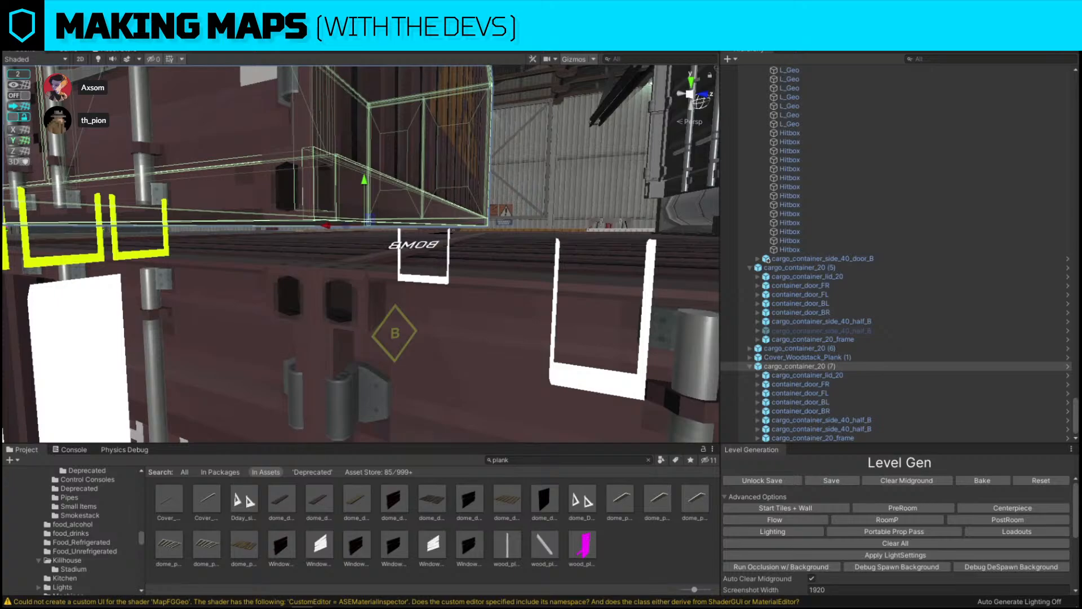
left_click_drag(364, 181, 364, 187)
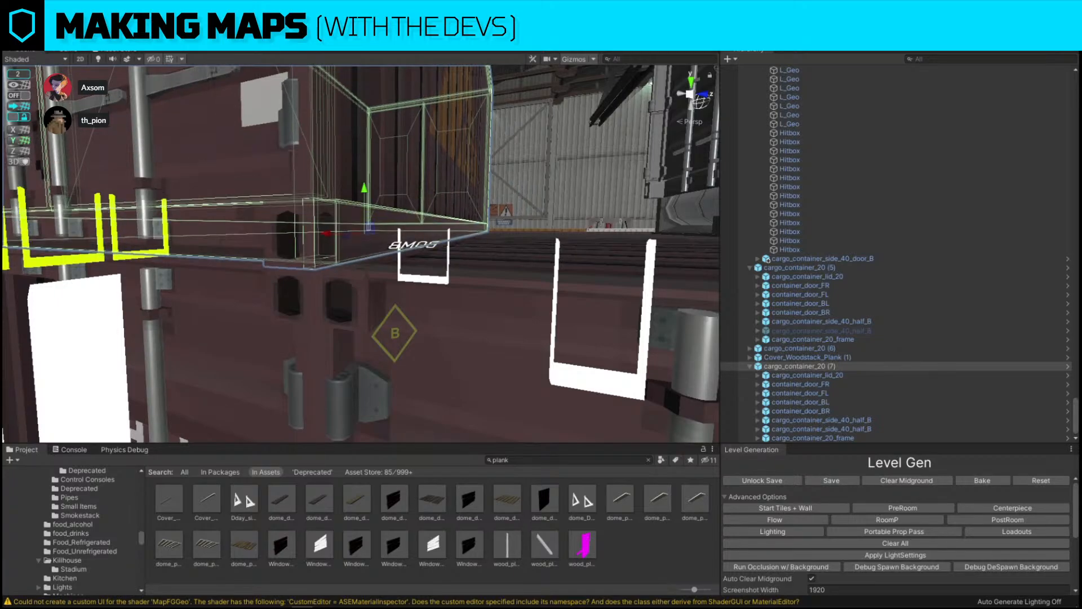
Try placing a duplicate of the raised red container beside it on the neighbouring container, and delete the duplicate.
key("s")
right_click_drag(588, 191, 524, 287)
key("ctrl+d")
left_click_drag(267, 206, 354, 206)
key("f")
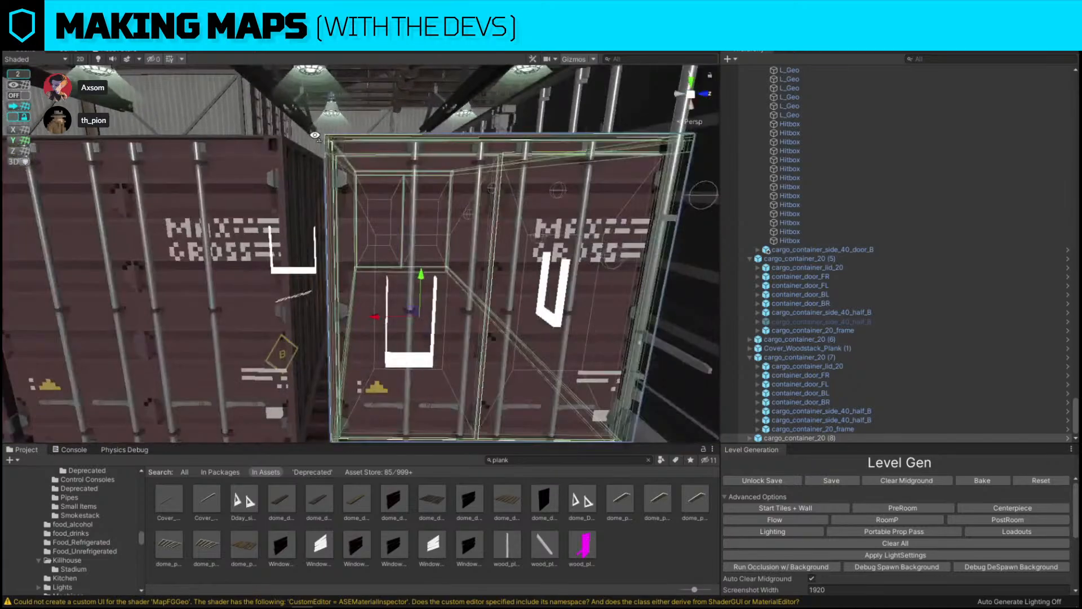
right_click_drag(329, 356, 341, 408)
key("w")
key("Delete")
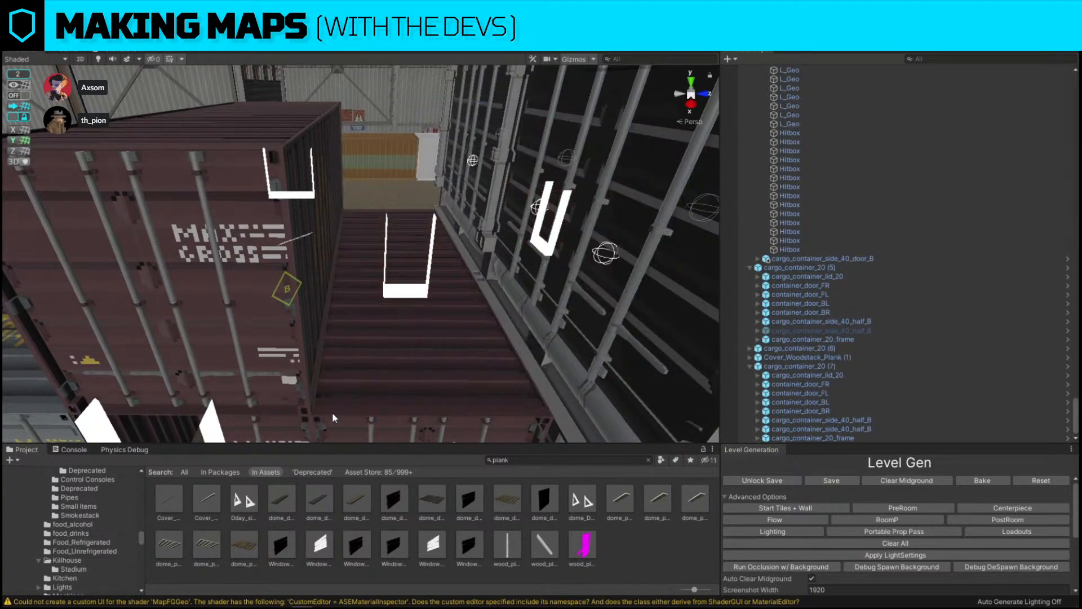
Duplicate the lower neighbouring red container and raise the copy on top of it, level with the adjacent upper container.
left_click(385, 315)
right_click_drag(385, 304, 384, 359)
right_click_drag(367, 277, 369, 344)
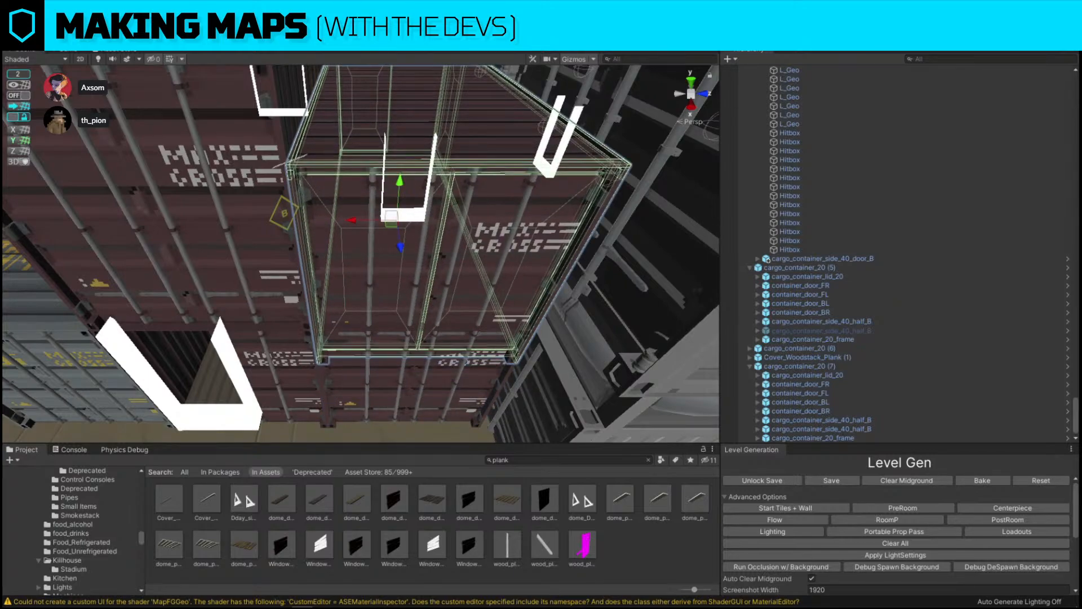
left_click_drag(400, 181, 402, 148)
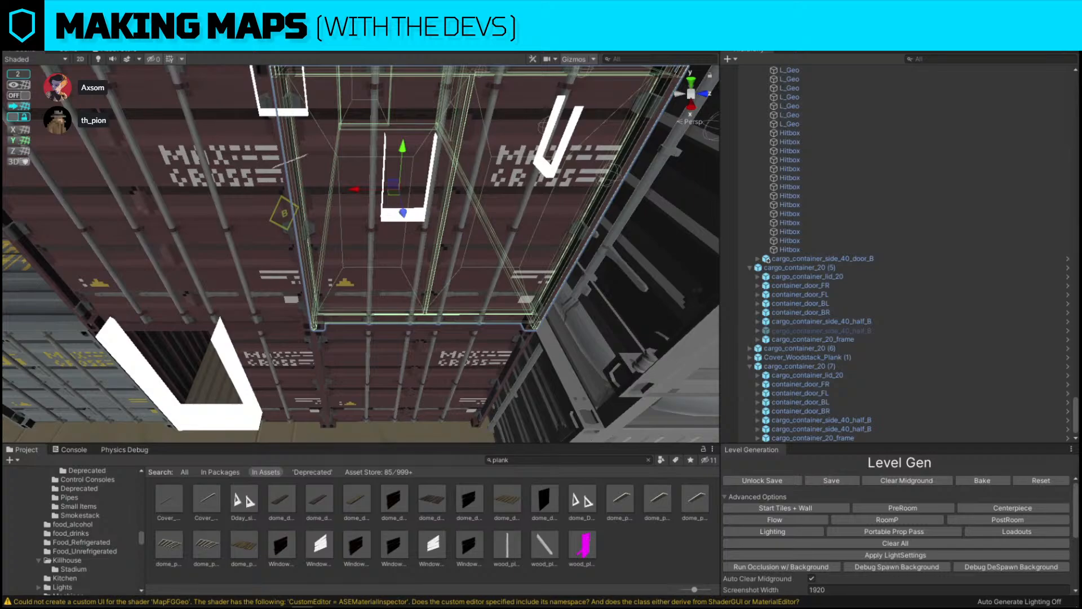
left_click_drag(593, 304, 585, 242, "alt")
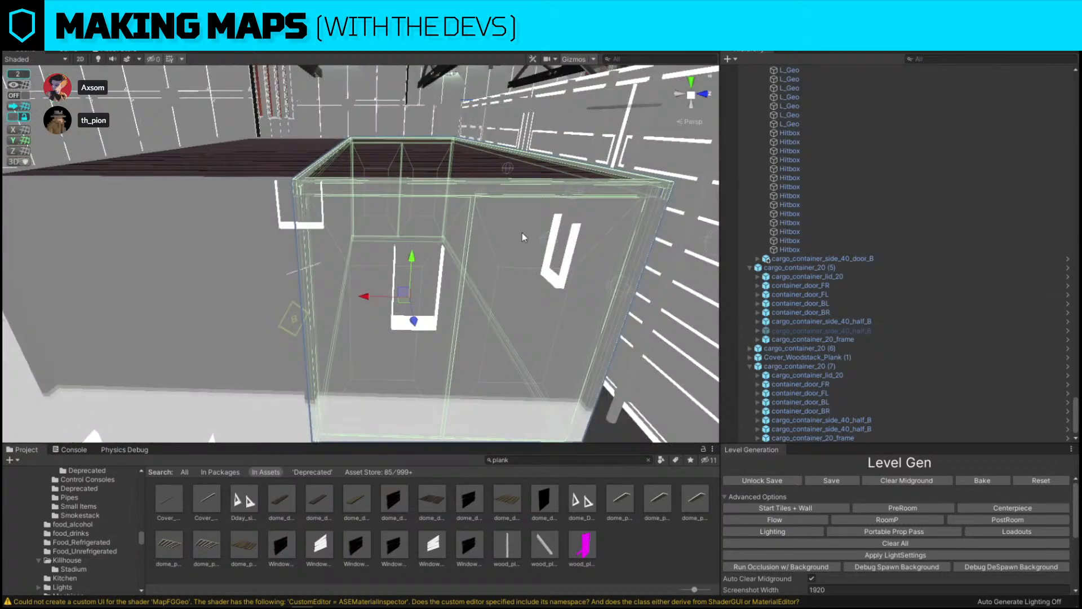
Deactivate cargo_container_20 (7)'s inner cargo_container_side_40_half_B wall and the mapvisible mesh of the adjoining side_40_half_B wall in cargo_container_20 (8).
right_click_drag(524, 237, 396, 233)
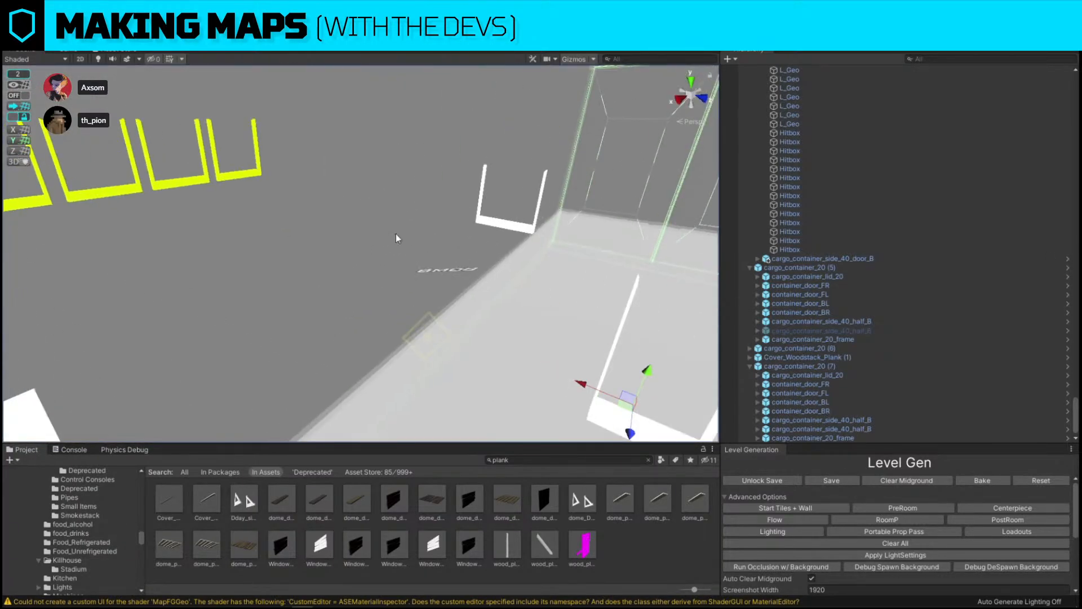
left_click(397, 232)
left_click(849, 339)
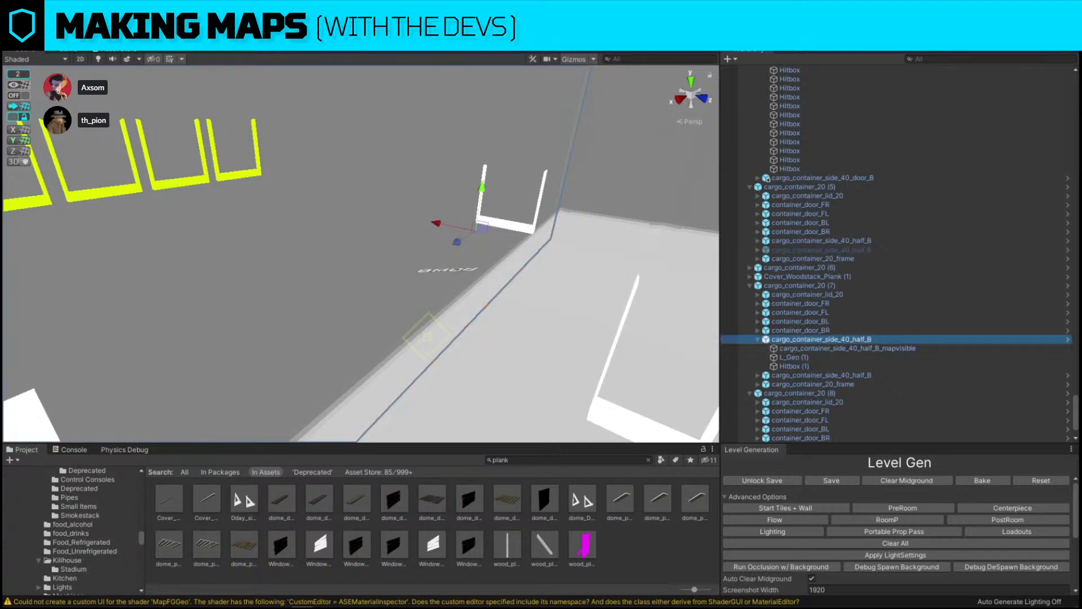
left_click(456, 155)
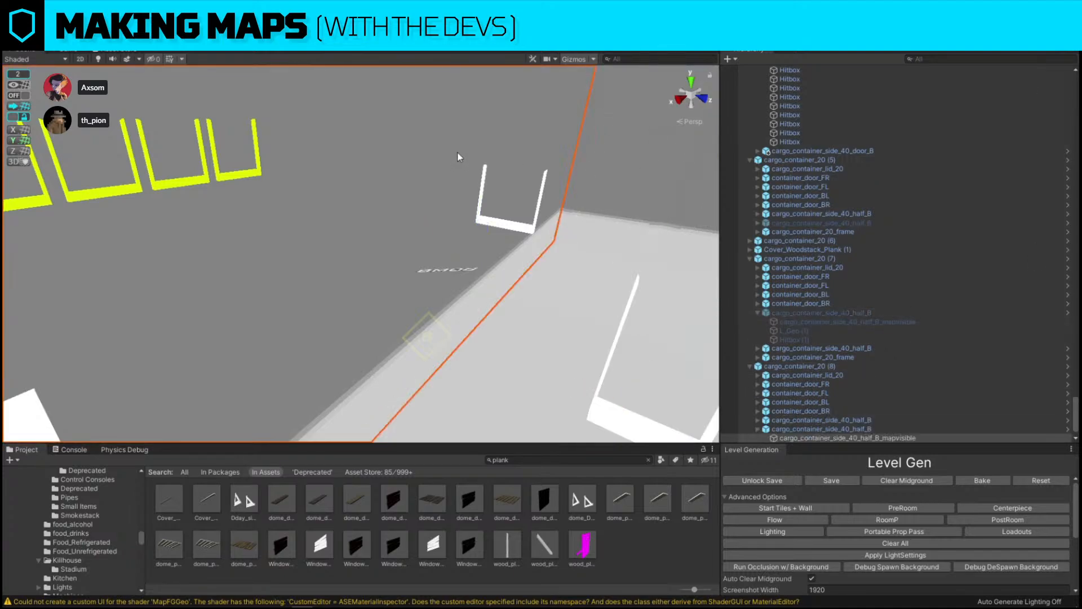
key("alt+shift+a")
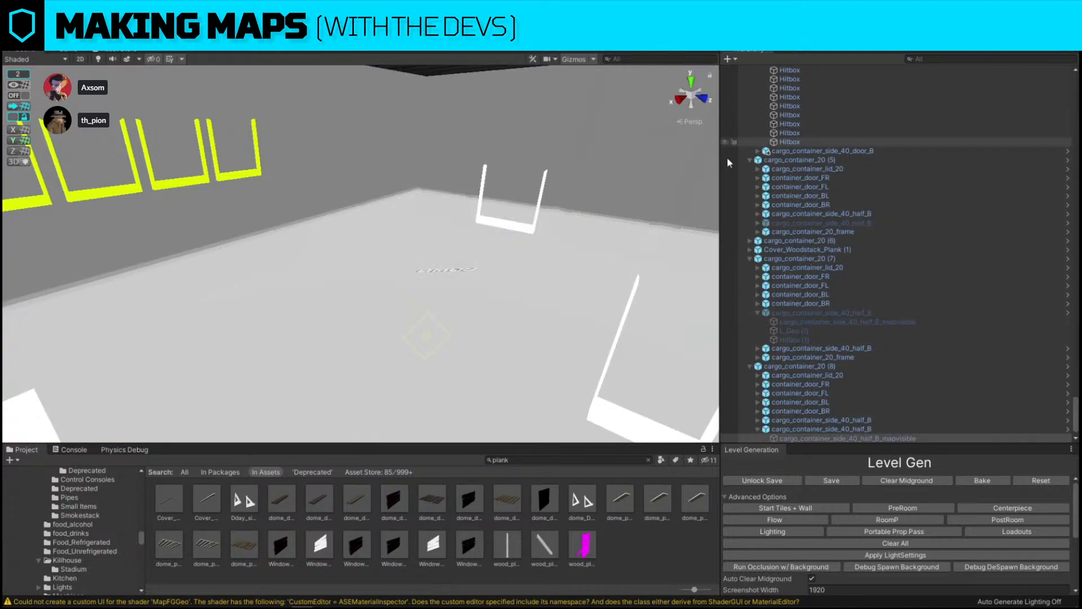
Deactivate the cargo_container_floor_20_mapvisible meshes in the frames of the raised containers cargo_container_20 (7) and (8).
left_click(347, 259)
right_click_drag(538, 274, 459, 198)
key("f")
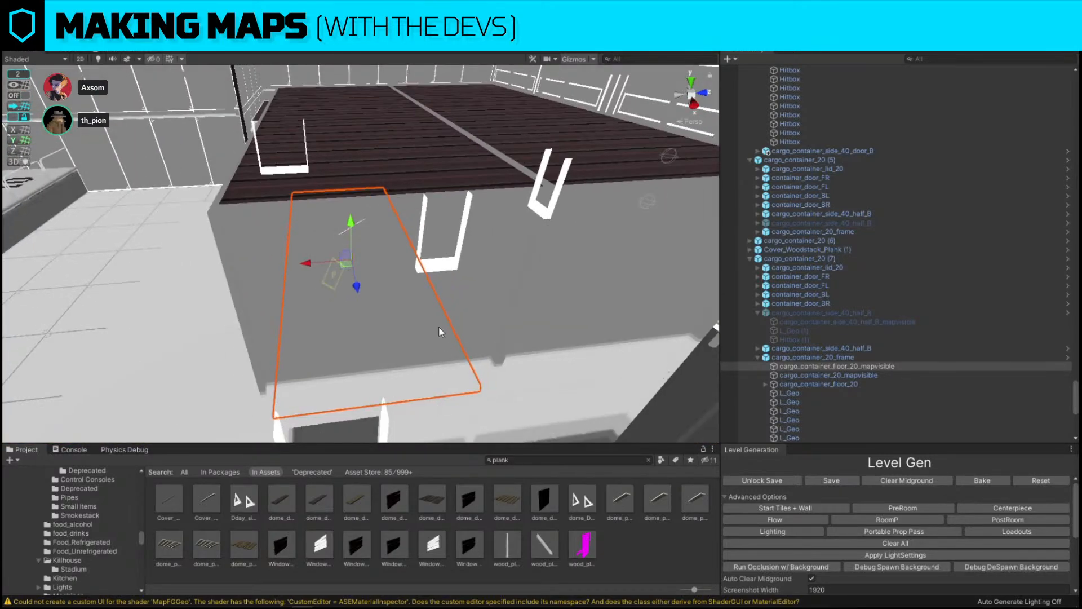
right_click_drag(434, 267, 469, 240)
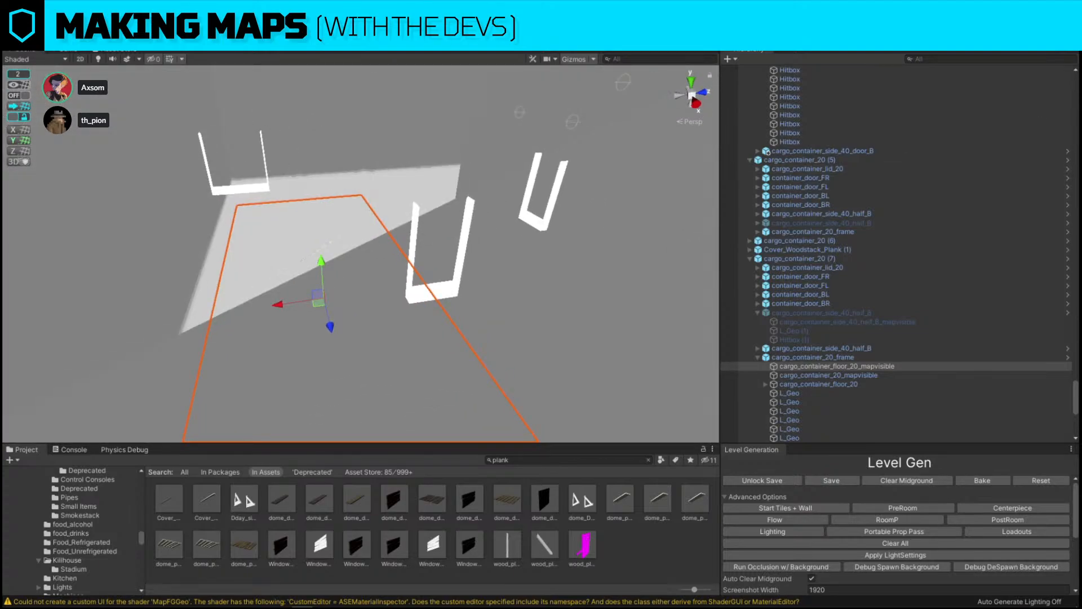
key("alt+shift+a")
right_click_drag(345, 298, 397, 275)
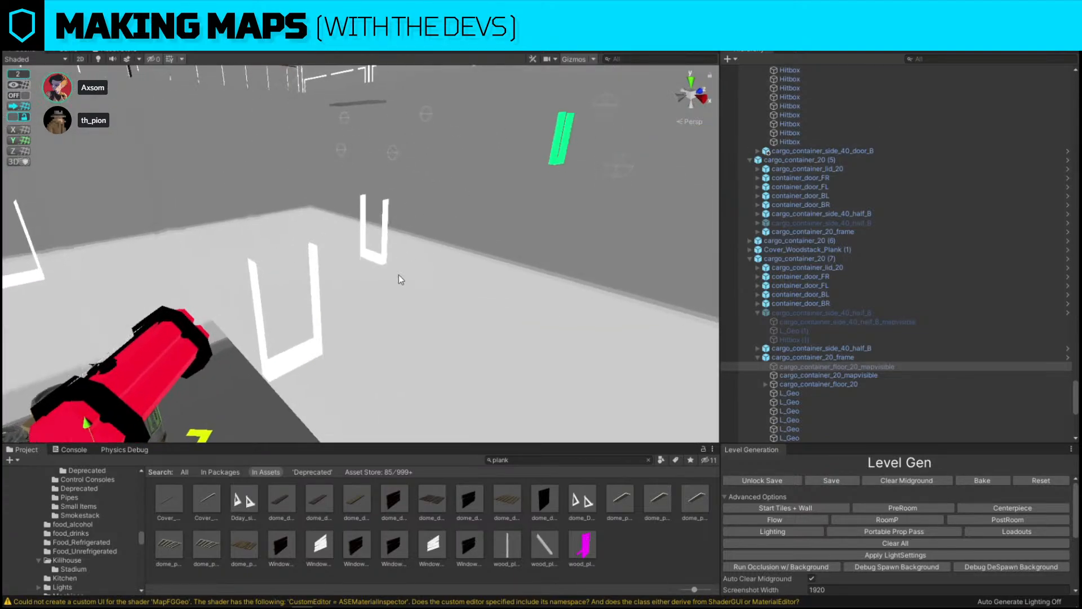
left_click(398, 276)
key("alt+shift+a")
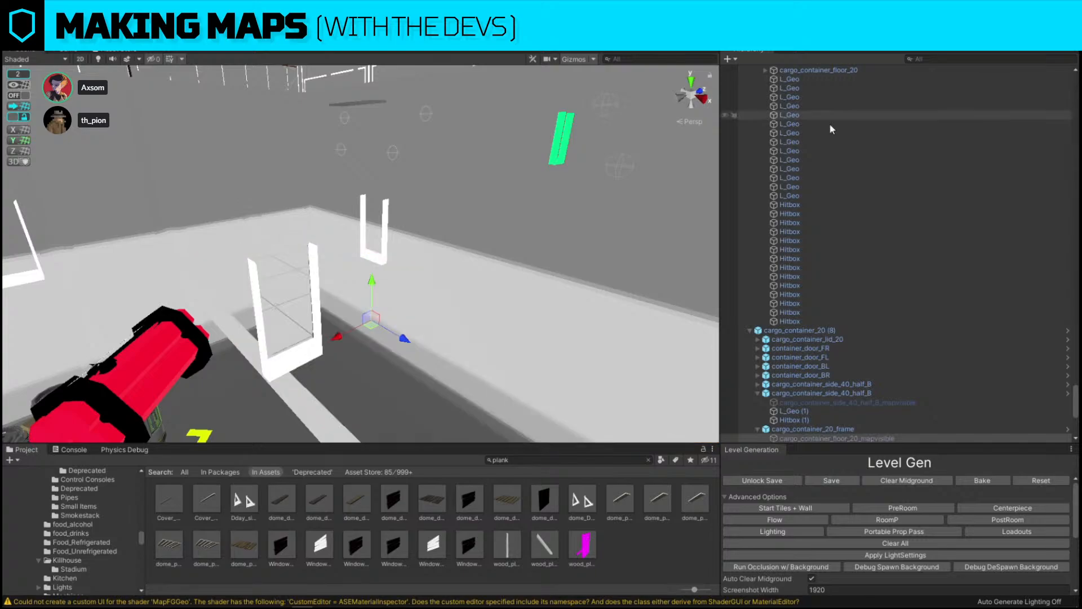
Duplicate the ground-level ARGUS container shell and place the copy flush beside it, on the side away from the red containers.
right_click_drag(367, 227, 383, 380)
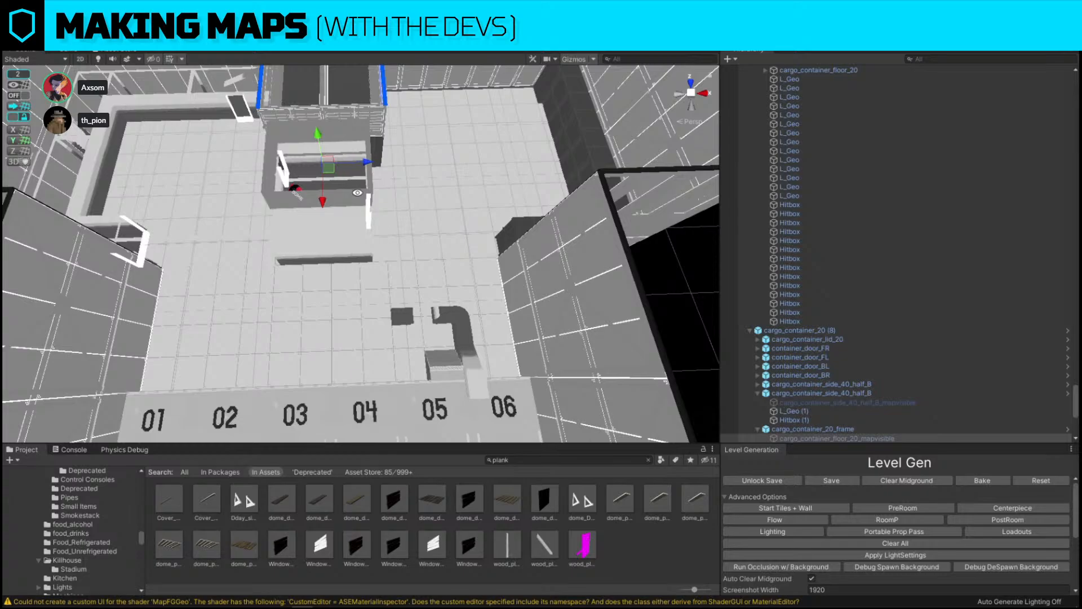
right_click_drag(489, 264, 242, 259)
key("alt+m")
left_click(241, 258)
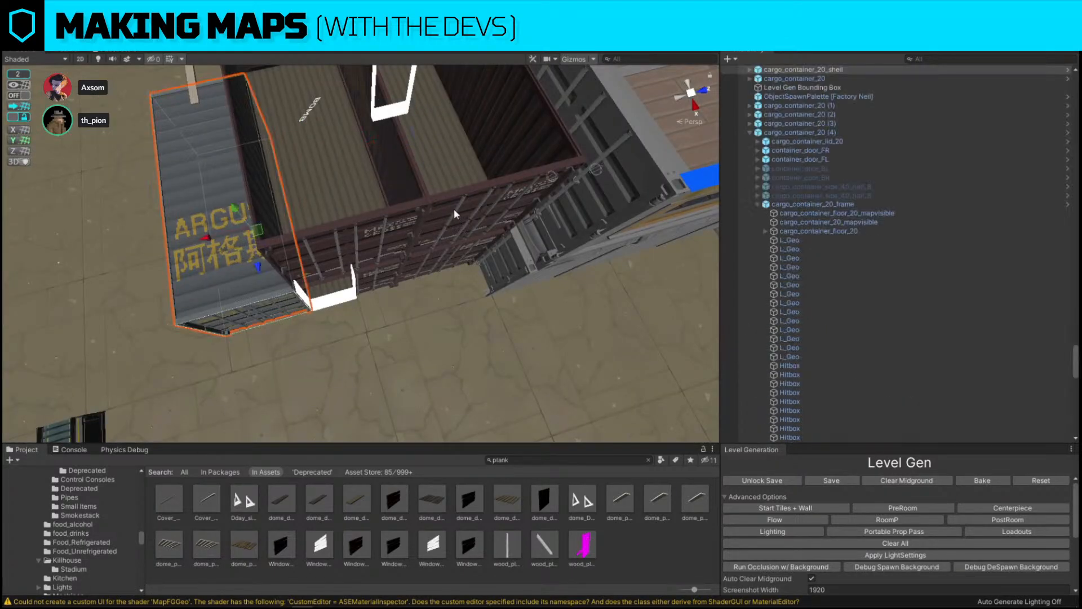
key("f")
key("ctrl+d")
left_click_drag(344, 271, 262, 272)
right_click_drag(266, 276, 266, 308)
right_click_drag(271, 242, 287, 280)
left_click_drag(227, 254, 231, 253)
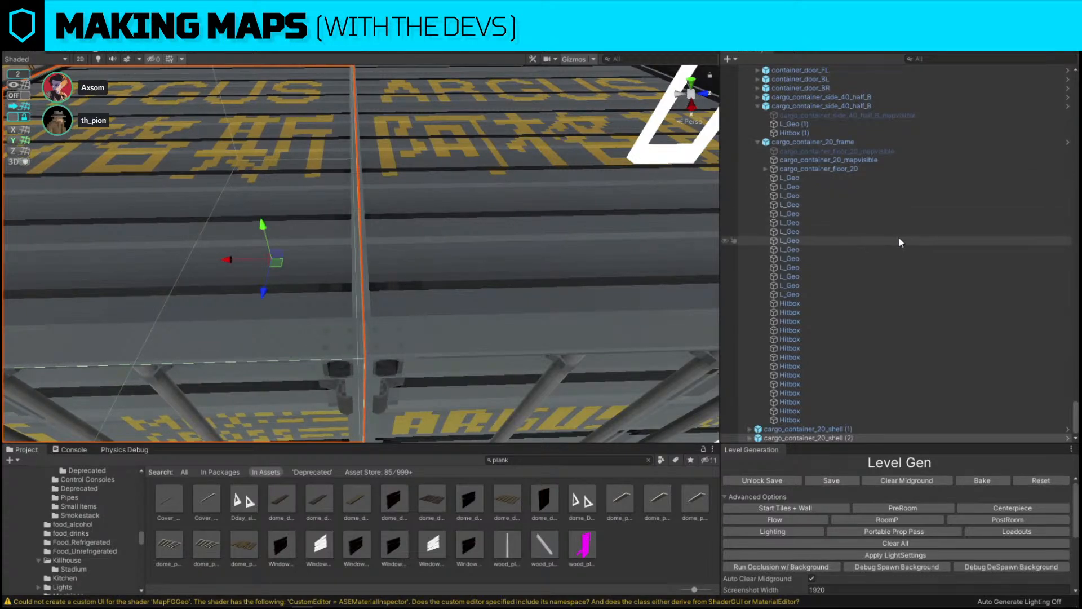
Raise another copy of the outer ARGUS shell so it stacks directly on top of the ground-level one.
left_click_drag(263, 226, 259, 204)
key("s")
right_click_drag(259, 204, 242, 189)
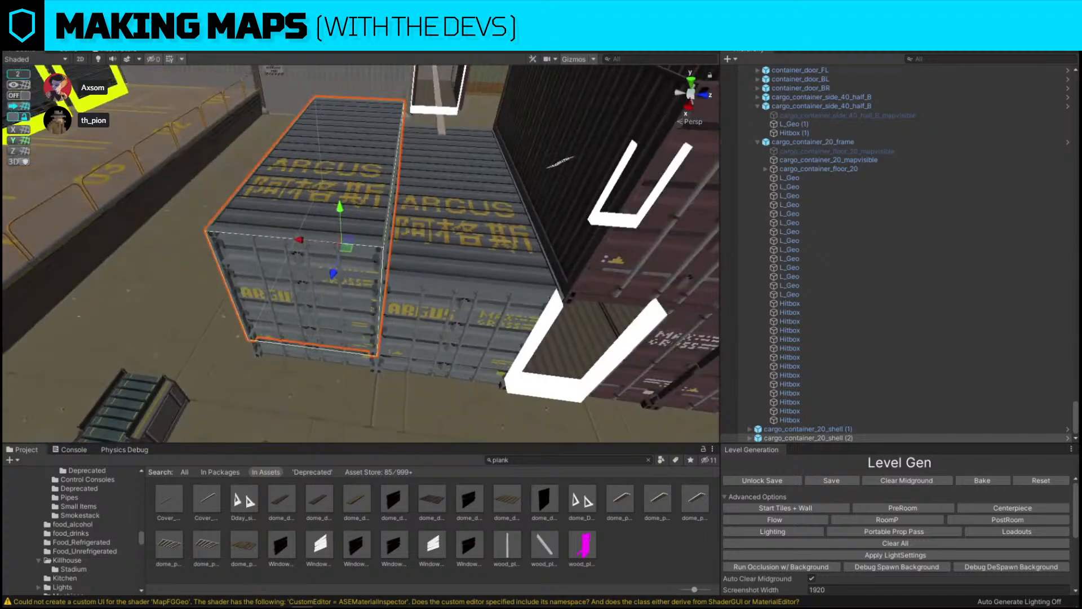
left_click_drag(339, 208, 341, 129)
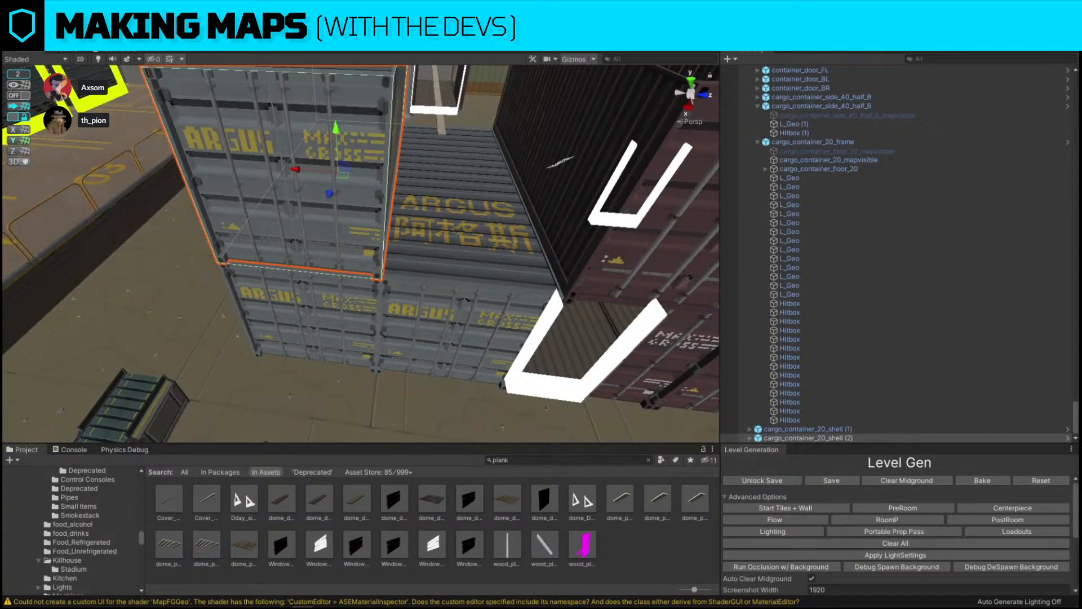
Apply the dark map material from metal_shelf_2x1_mapvisible to the low ARGUS shell between the bomb containers and the stacked shell.
right_click_drag(440, 203, 242, 138)
left_click(222, 201)
right_click_drag(222, 200, 568, 325)
right_click_drag(423, 252, 483, 302)
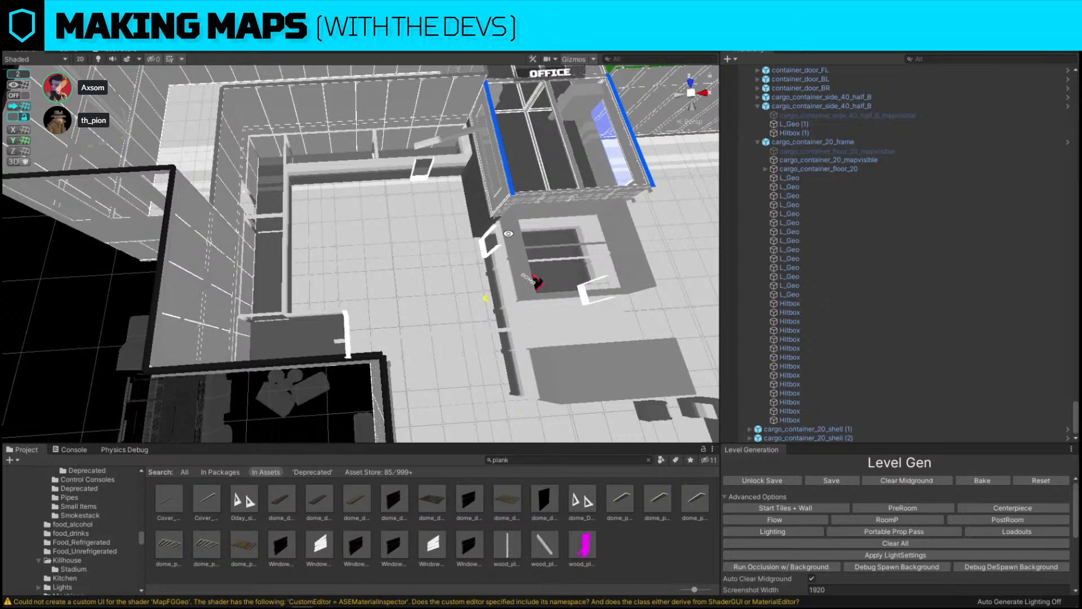
left_click_drag(459, 322, 614, 237, "alt")
scroll(484, 218, "up", 3)
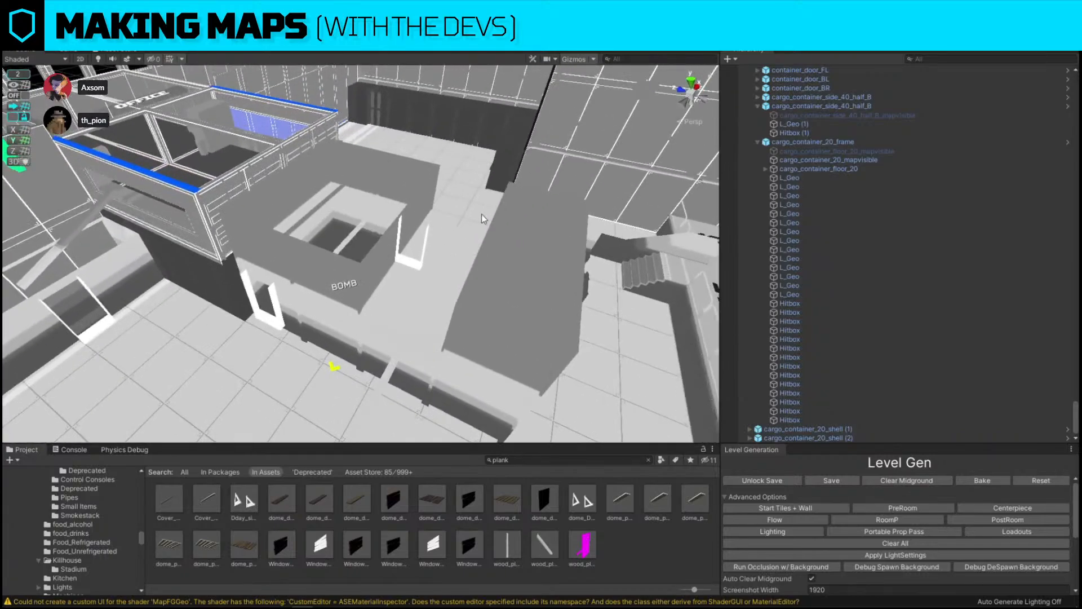
left_click(501, 161)
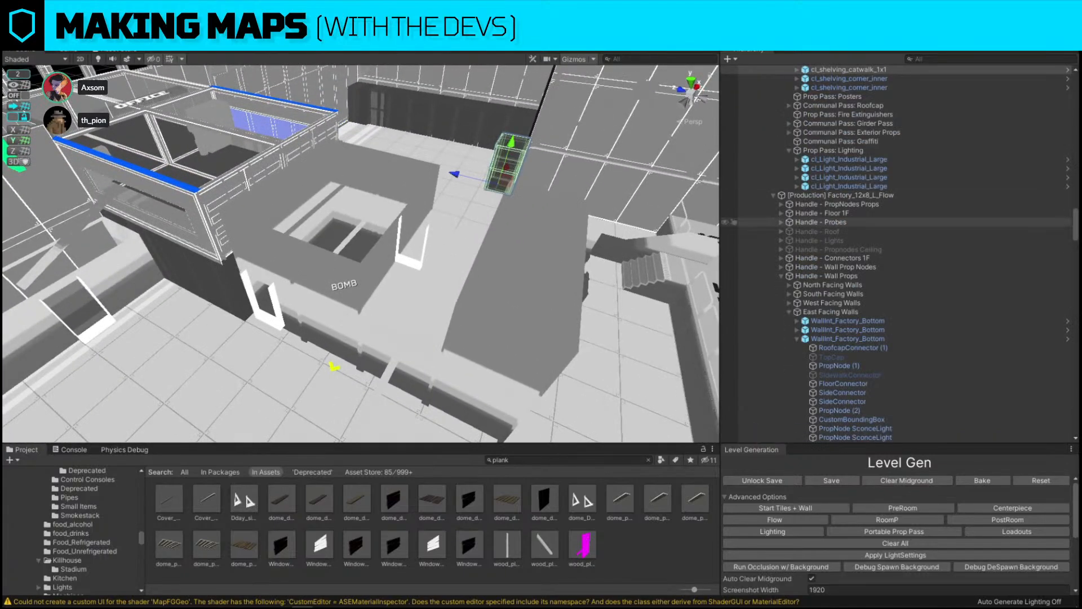
left_click(524, 143)
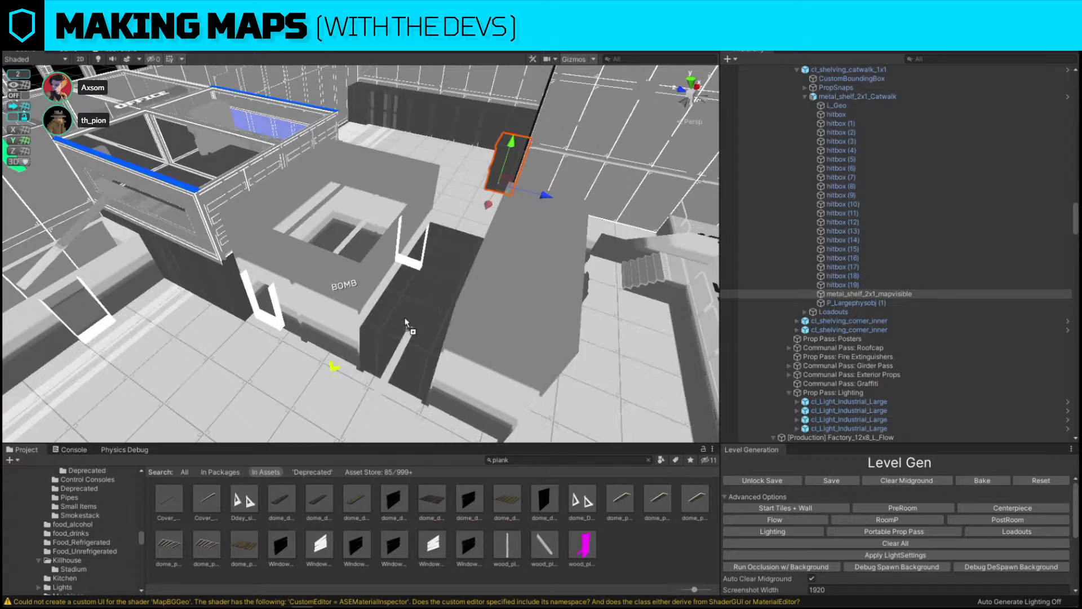
Examine in map view how the bomb containers, the dark low shell and the stacked shell read from several angles.
right_click_drag(489, 265, 557, 221)
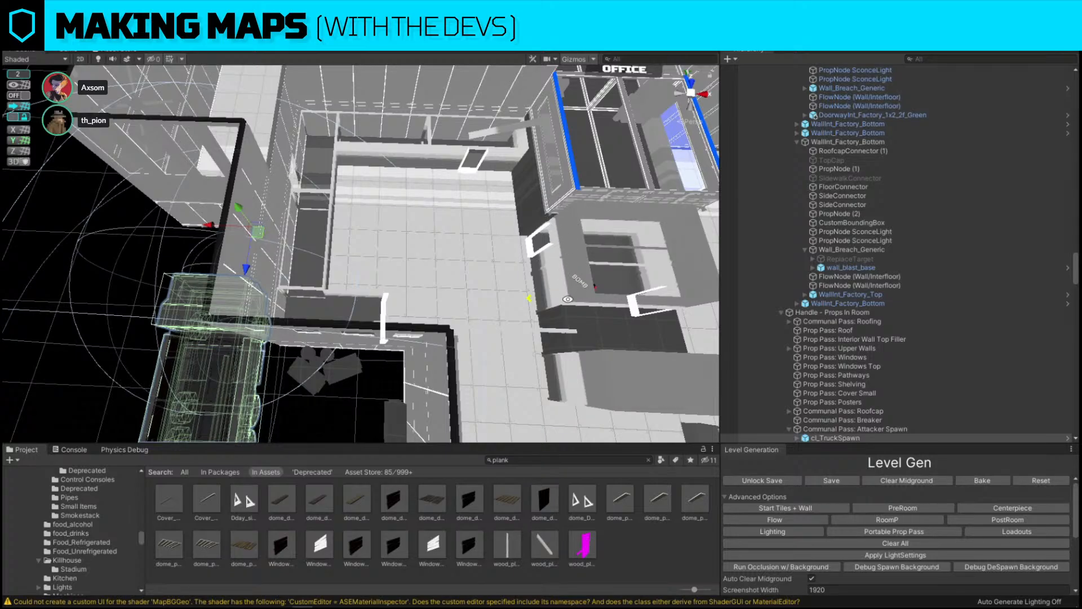
key("d")
right_click_drag(545, 260, 545, 261)
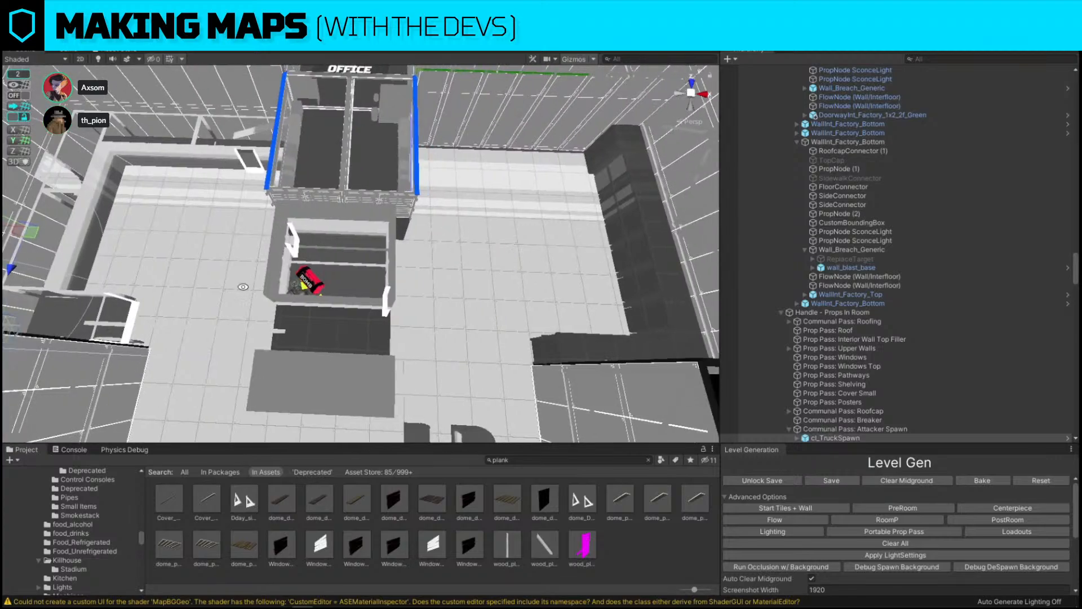
right_click_drag(406, 304, 401, 252)
key("w")
left_click(403, 294)
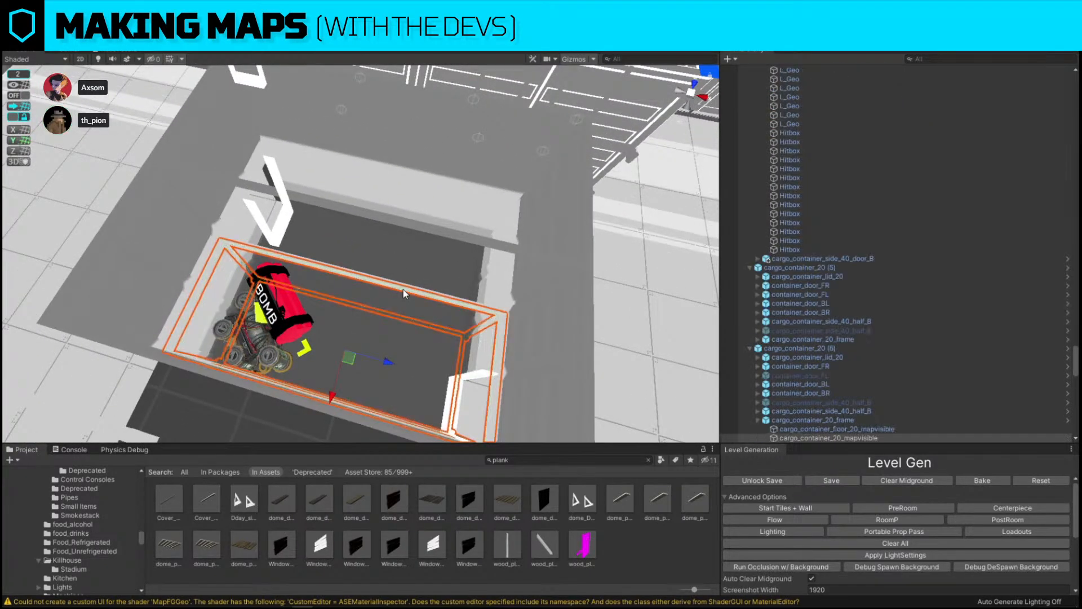
right_click_drag(402, 293, 344, 309)
key("s")
left_click(551, 217)
left_click(344, 309)
left_click_drag(541, 310, 330, 240, "alt")
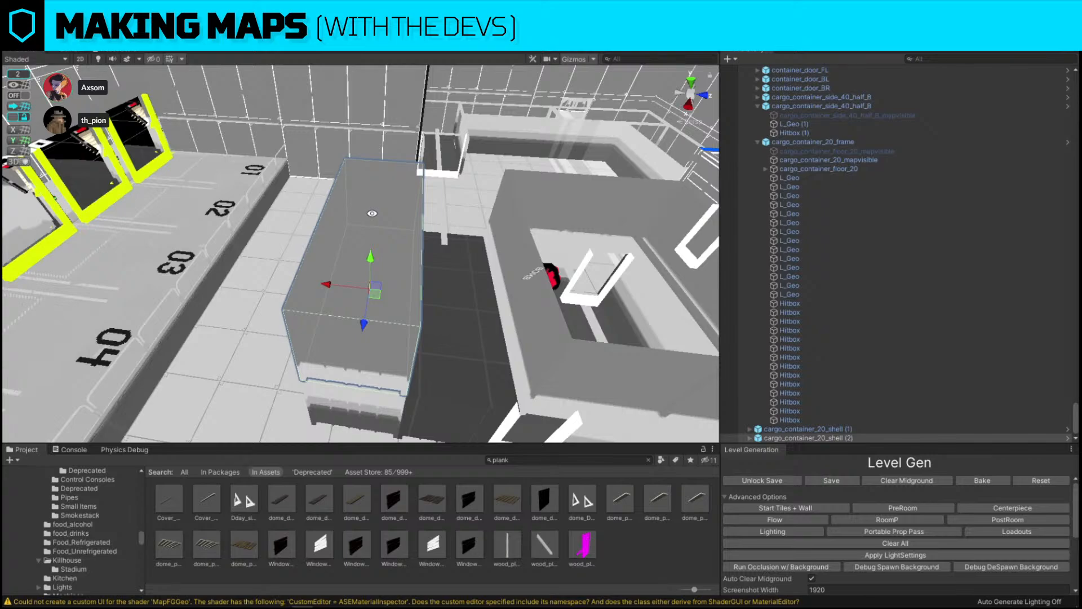
left_click(372, 213)
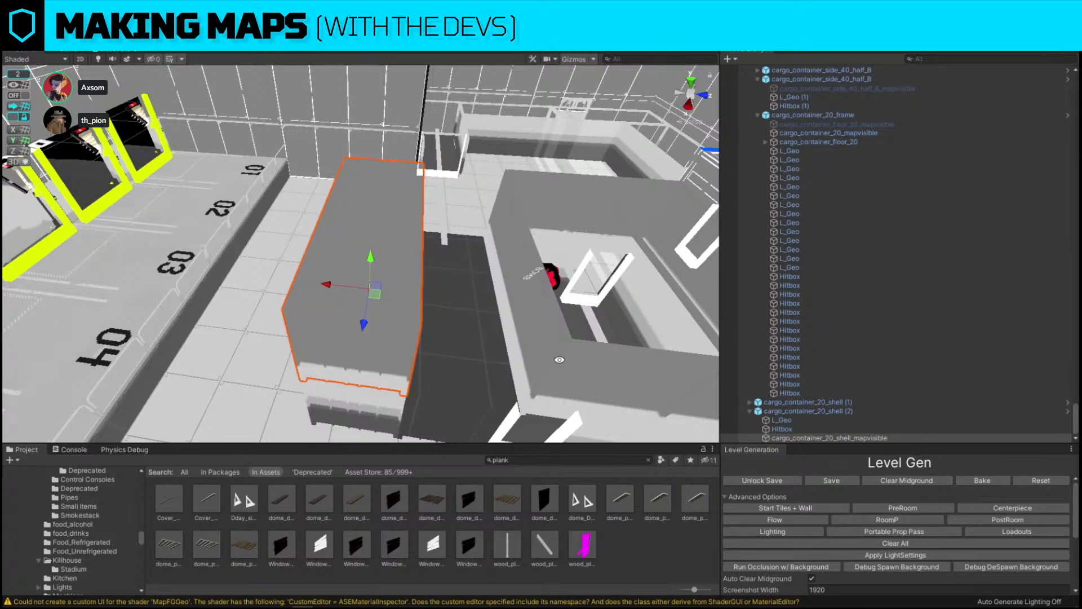
left_click_drag(413, 318, 479, 323, "alt")
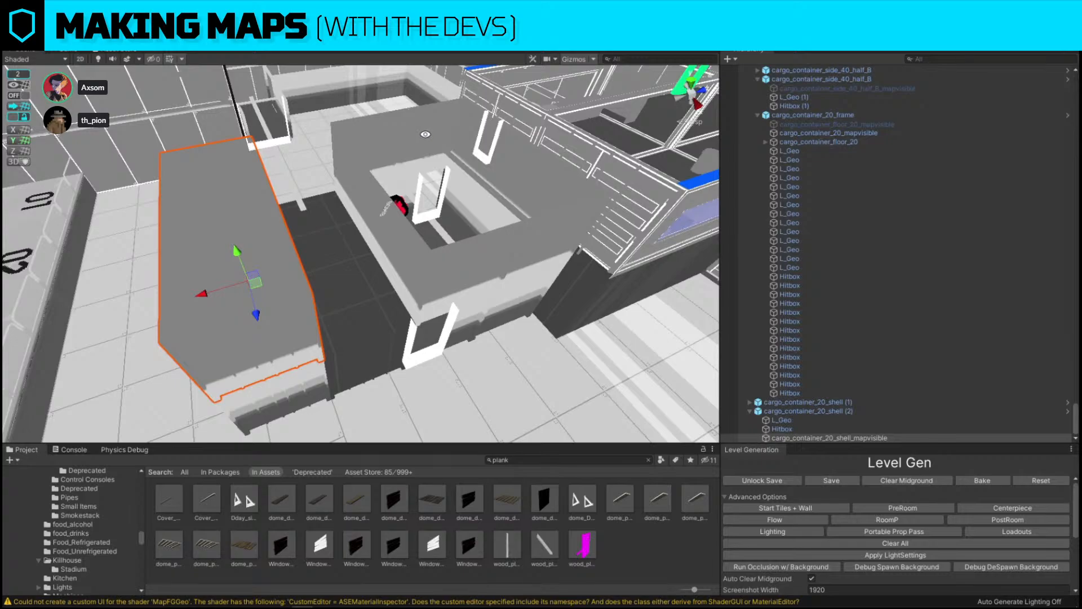
left_click_drag(427, 141, 315, 166, "alt")
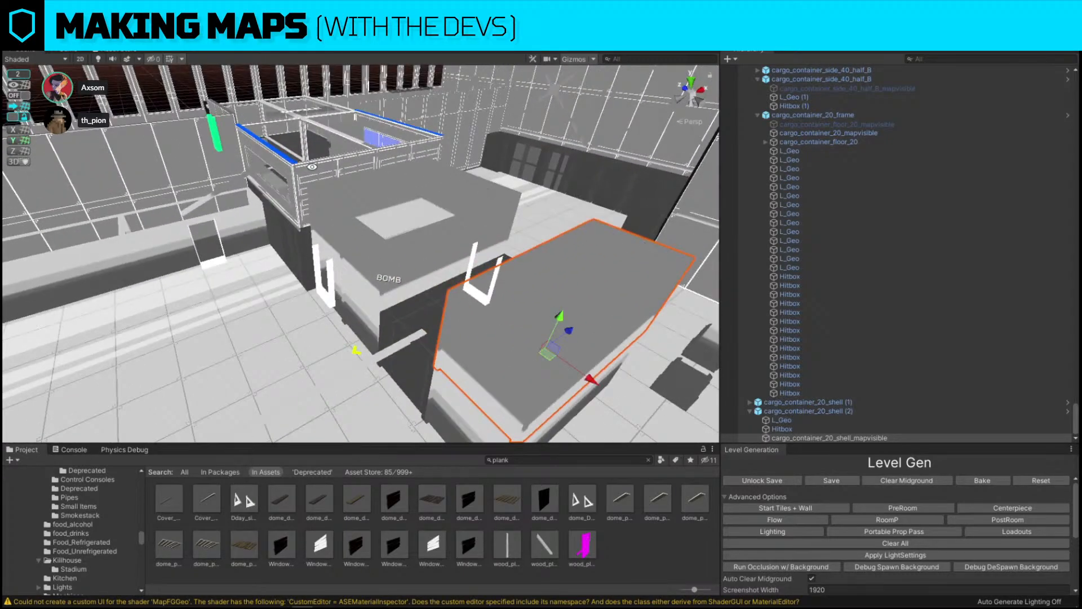
Try hiding the cargo_container_20_mapvisible mesh of cargo_container_20 (7), and reactivate it.
right_click_drag(380, 181, 529, 337)
left_click(342, 236)
left_click(342, 237)
right_click_drag(342, 237, 349, 171)
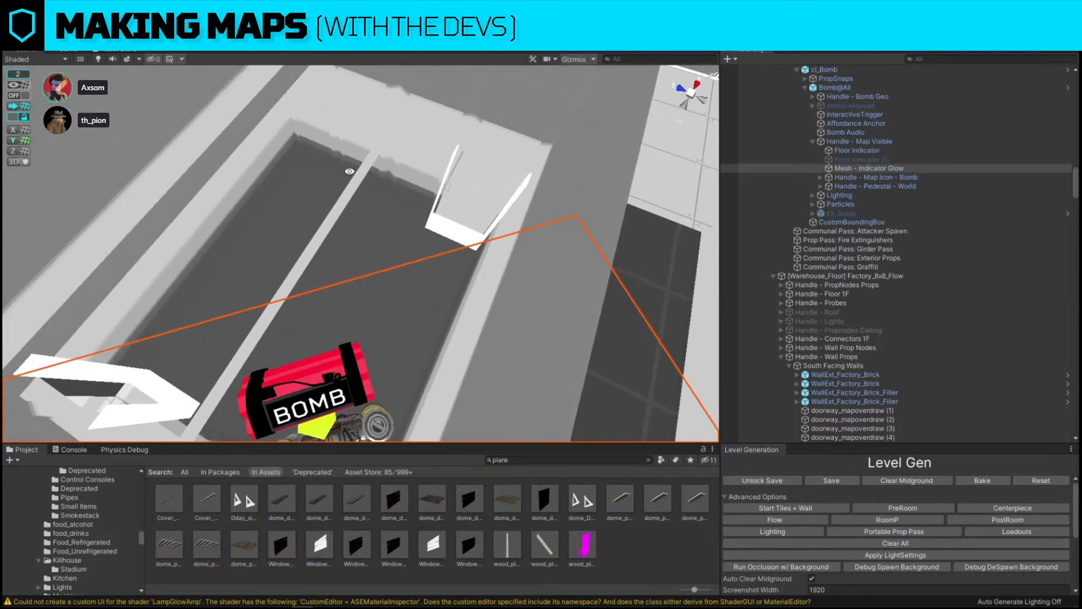
left_click(230, 139)
key("f")
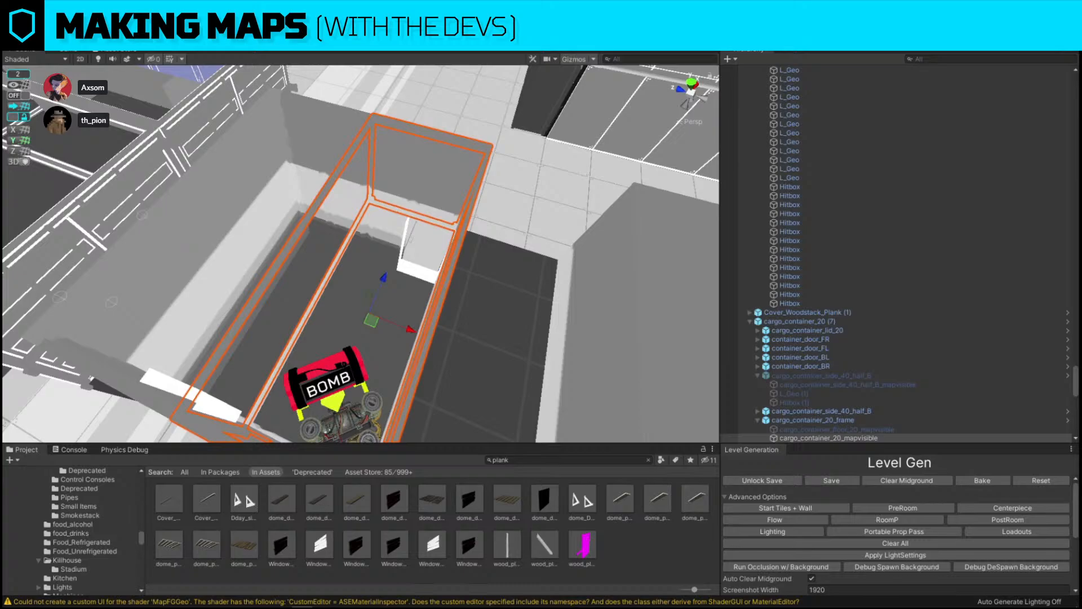
key("alt+shift+a")
right_click_drag(408, 241, 406, 200)
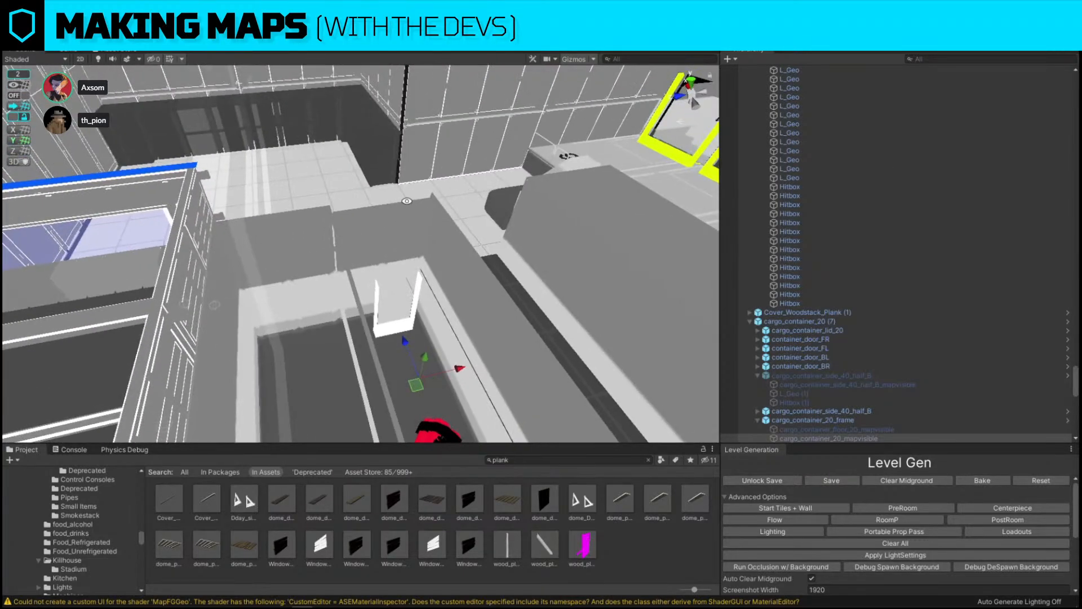
key("alt+shift+a")
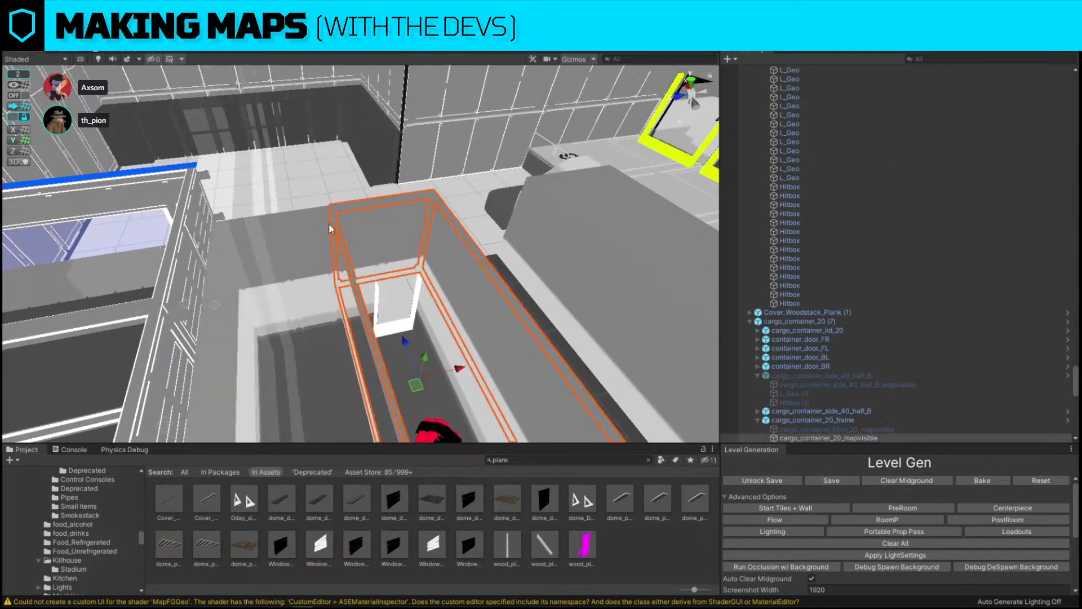
Select the wooden plank leading to the low ARGUS shell, Cover_Woodstack_Plank (2), and shift it slightly sideways along the shell's edge.
right_click_drag(329, 222, 417, 443)
key("s")
right_click_drag(417, 345, 305, 233)
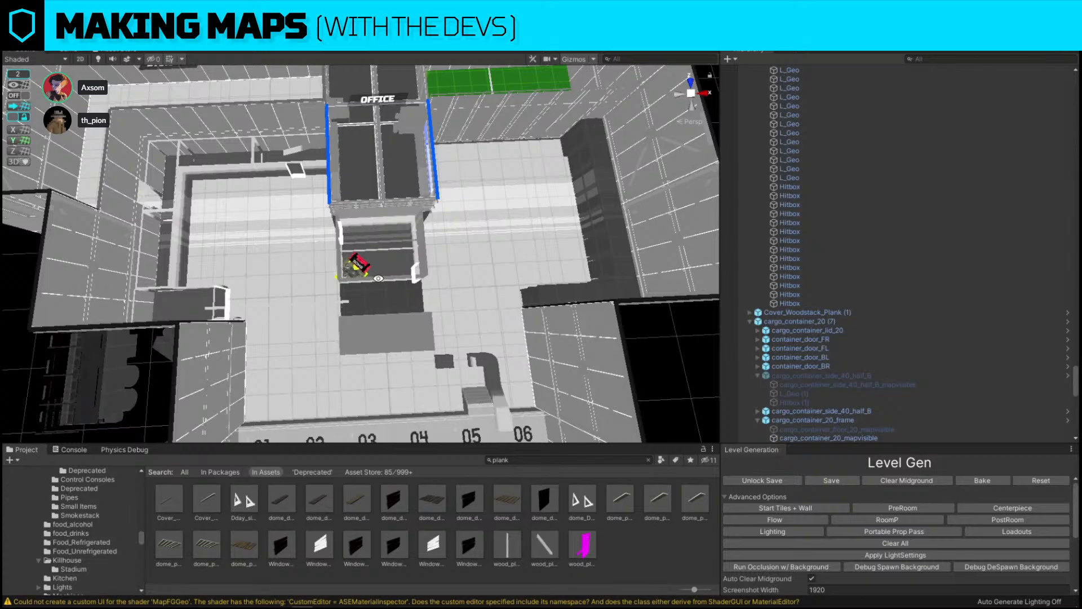
key("w")
right_click_drag(378, 278, 394, 288)
left_click(394, 291)
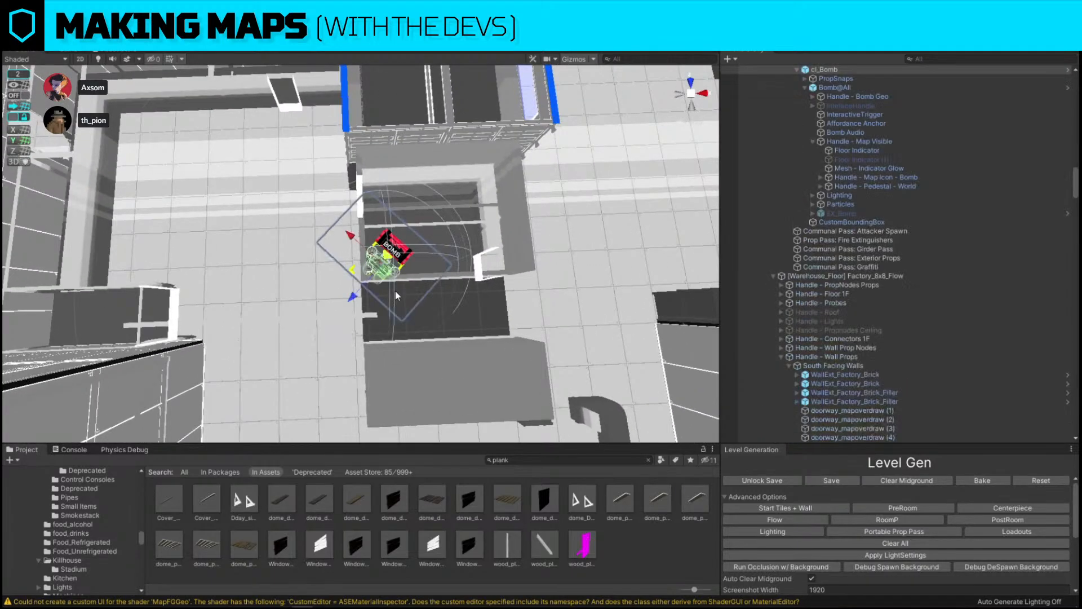
left_click(481, 316)
right_click_drag(482, 316, 440, 259)
key("w")
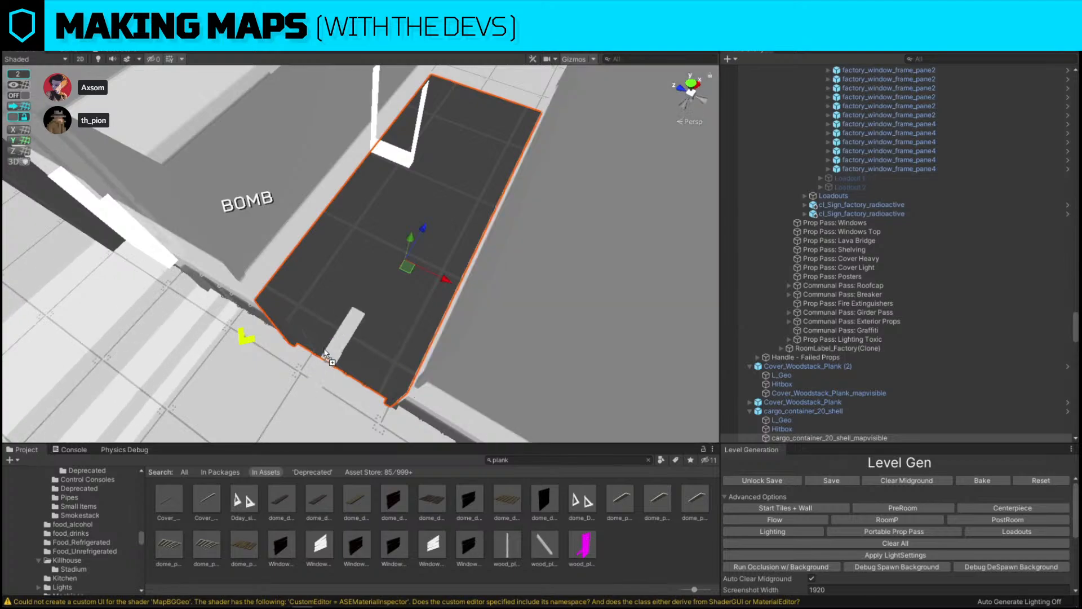
left_click(331, 348)
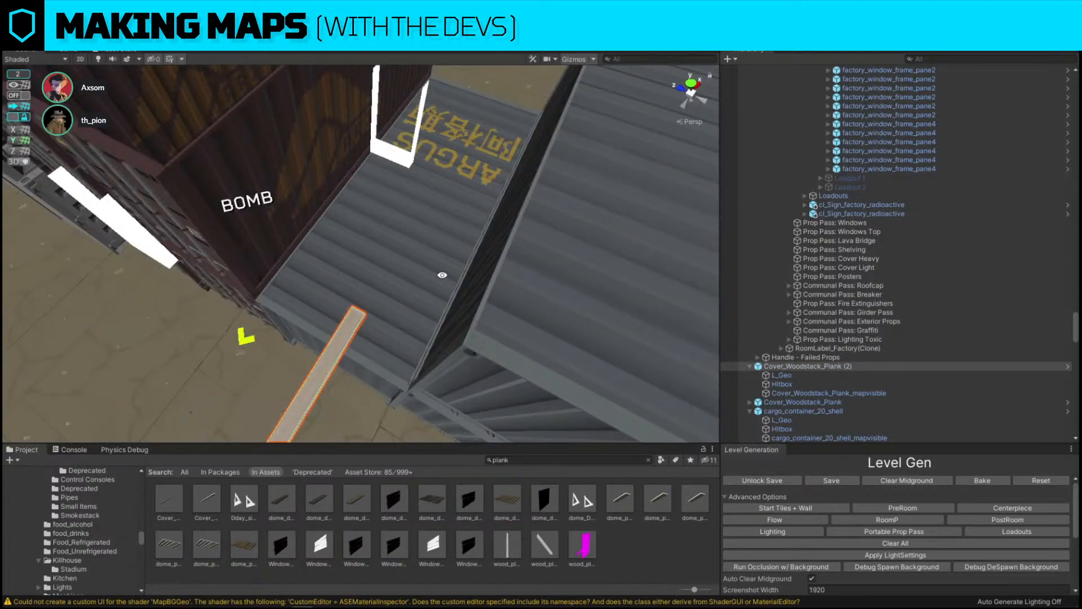
right_click_drag(442, 274, 365, 229)
left_click_drag(350, 229, 357, 224)
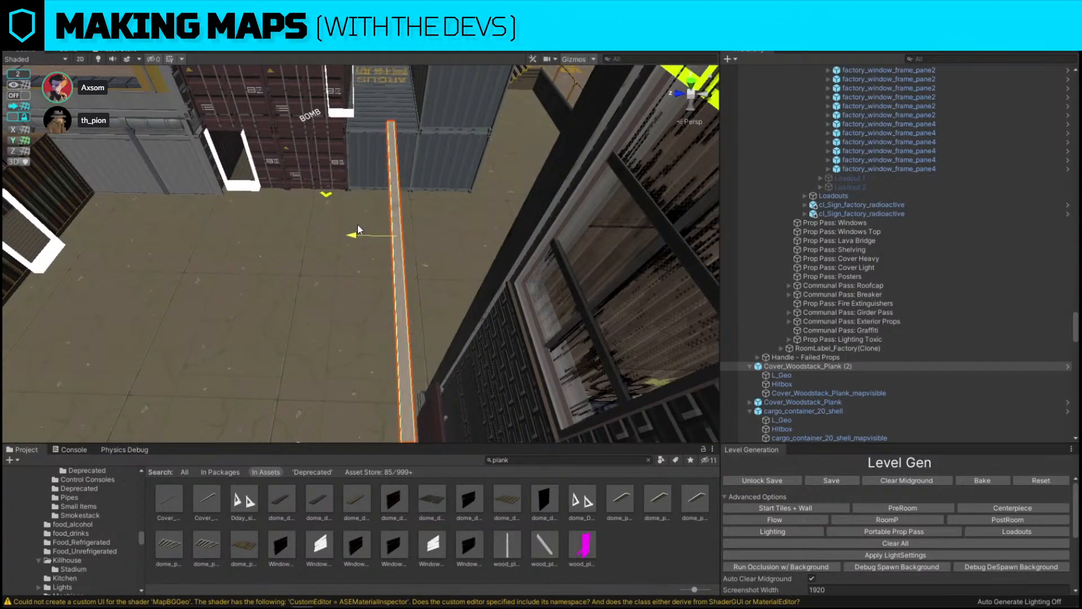
Inspect the container stack at the bomb site and the interior of the red container.
right_click_drag(358, 222, 365, 162)
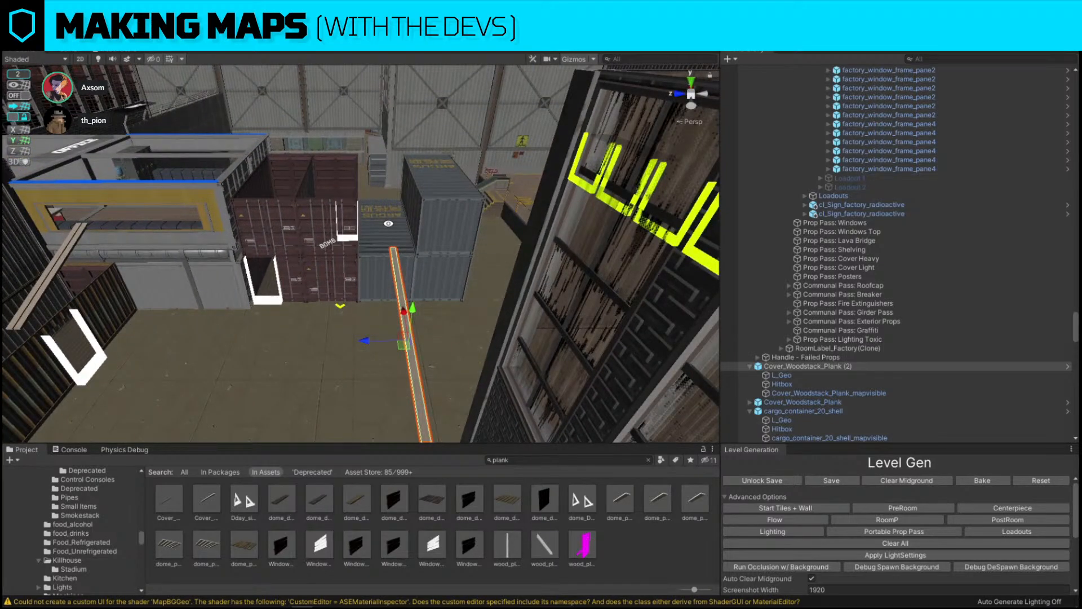
right_click_drag(388, 224, 476, 249)
left_click(425, 298)
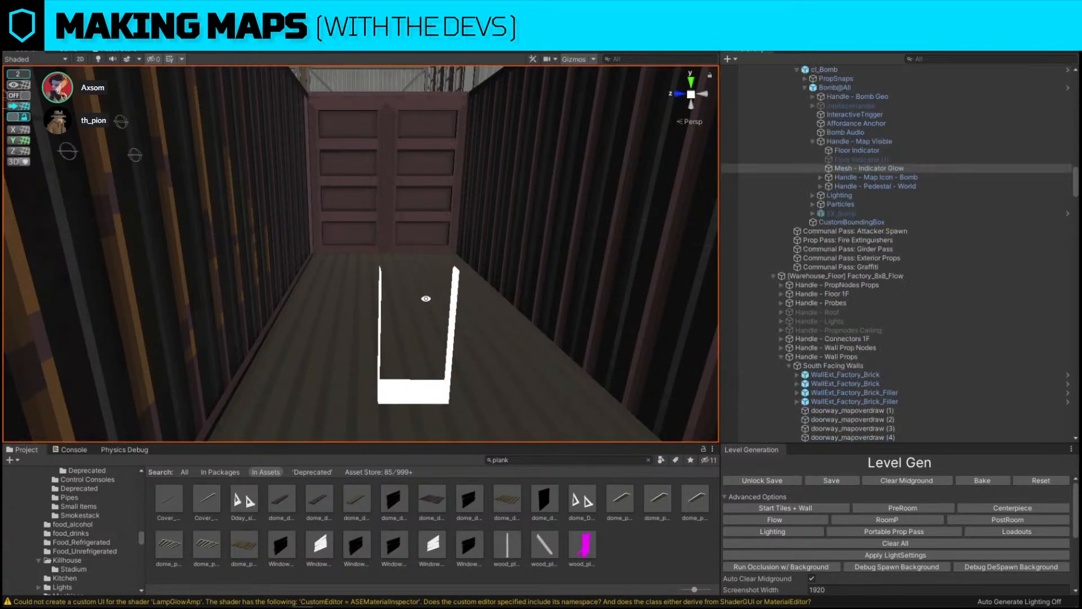
Expand cargo_container_floor_20 inside cargo_container_20 (7) and select its L_Geo mesh.
mouse_move(379, 248)
right_mouse_down()
mouse_move(375, 206)
mouse_move(367, 262)
right_mouse_up()
left_click(366, 275)
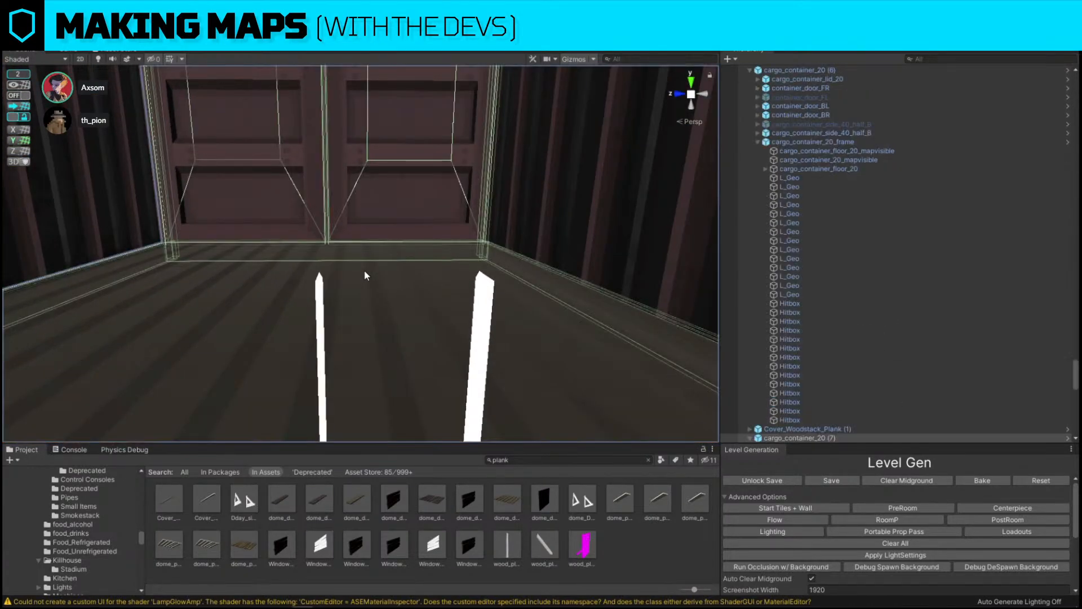
left_click(365, 275)
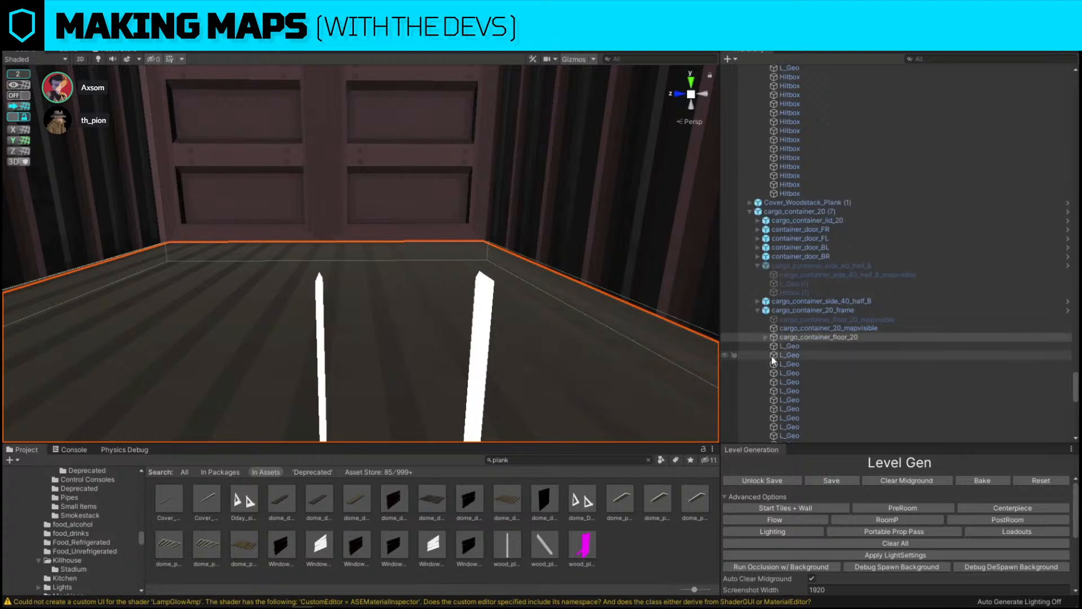
left_click(765, 336)
left_click(795, 346)
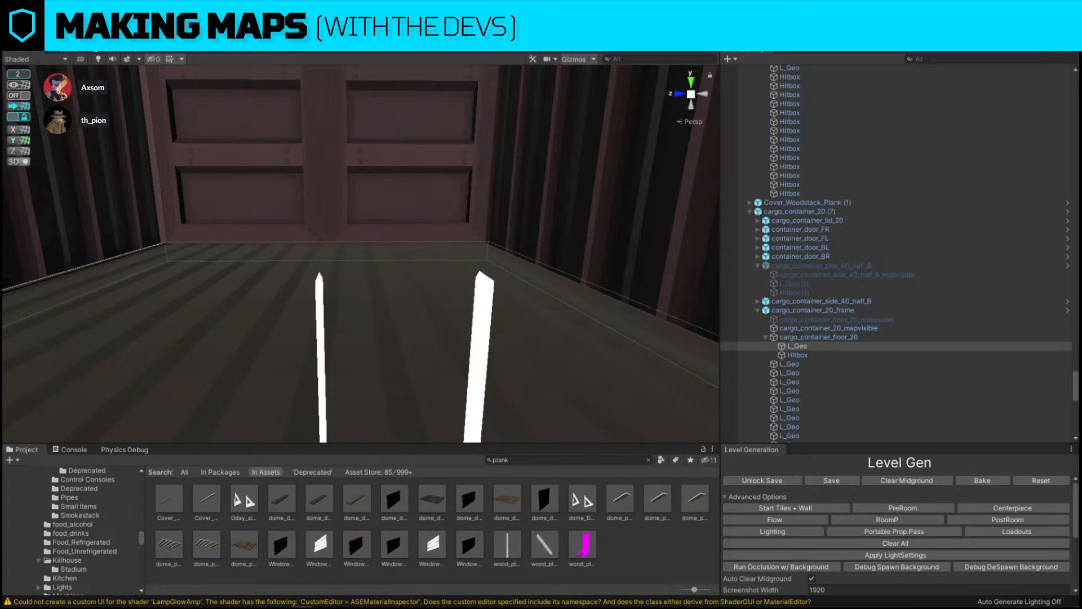
Select the other red container's floor and its L_Geo mesh under cargo_container_floor_20 in cargo_container_20 (8).
right_click_drag(422, 261, 447, 263)
key("a")
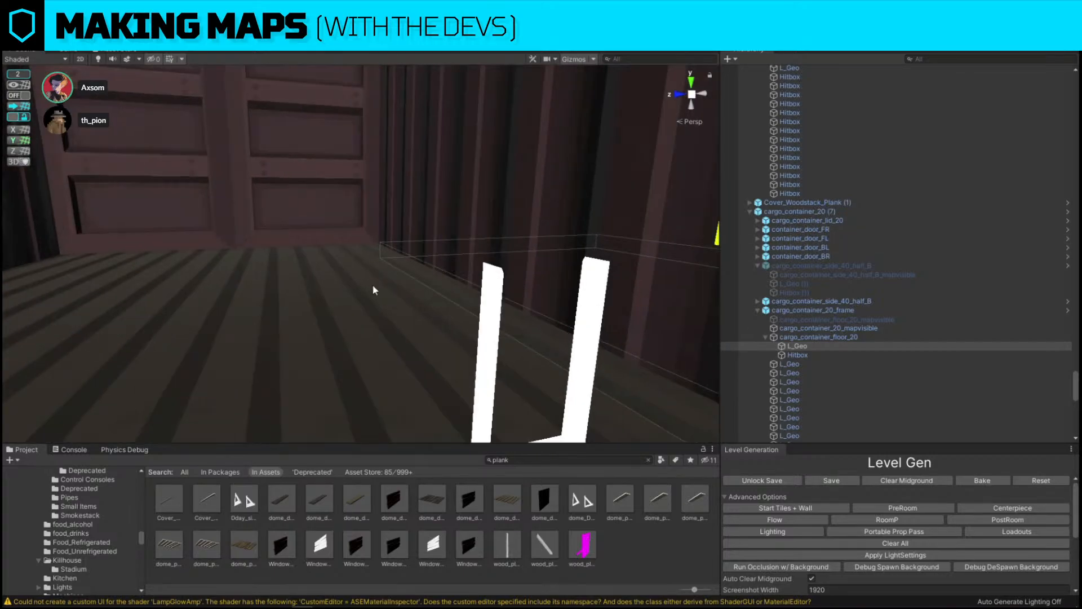
left_click(372, 286)
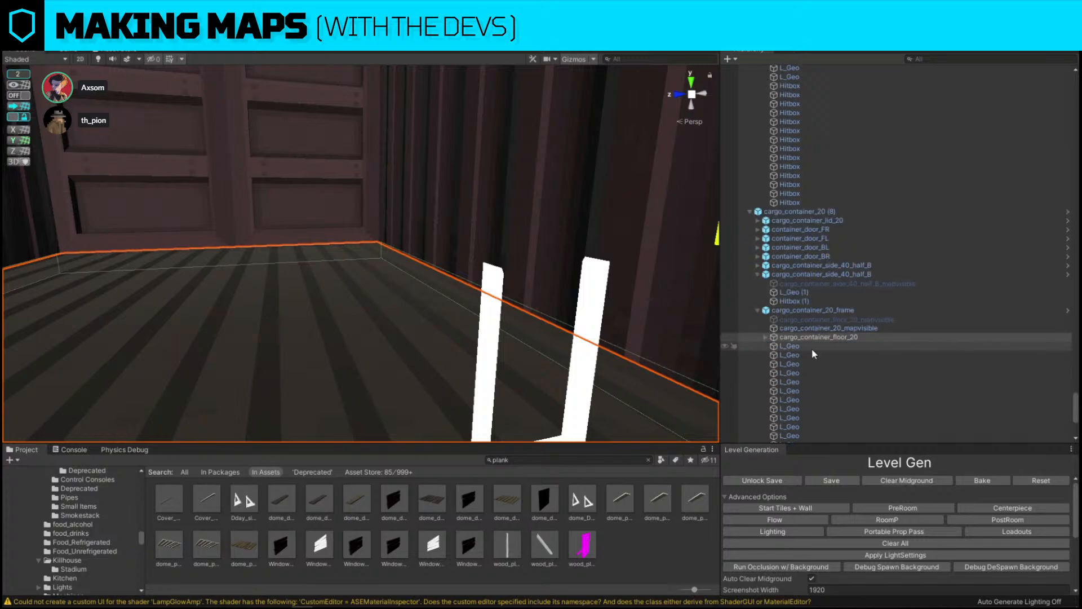
left_click(761, 338)
left_click(765, 337)
left_click(777, 345)
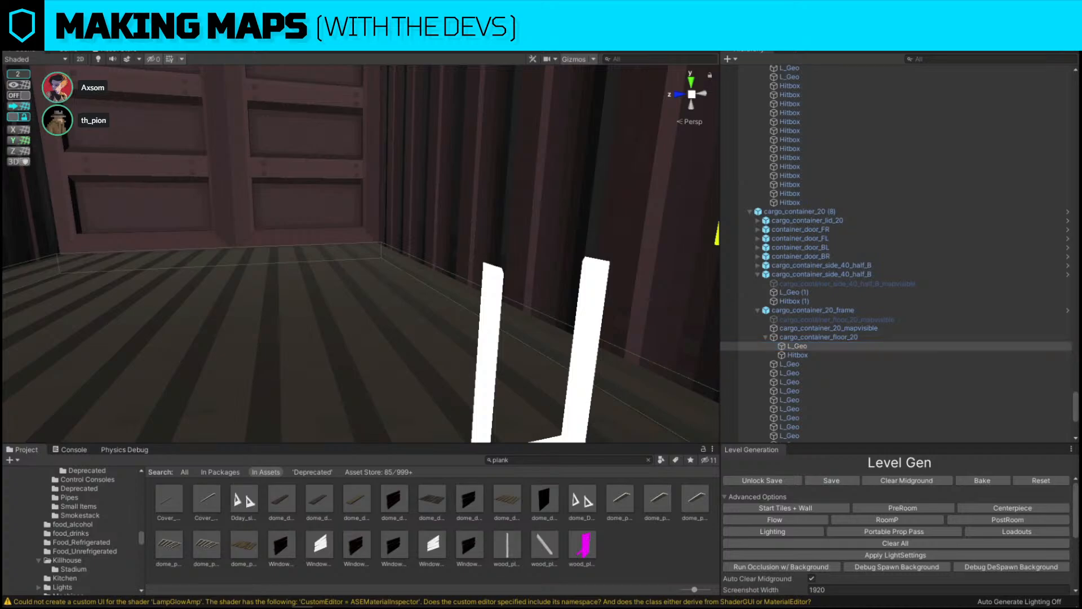
Examine the bomb container stack from above and from the side of the ARGUS containers.
key("s")
right_click_drag(514, 315, 489, 285)
left_click(509, 195)
key("w")
right_click_drag(461, 331, 303, 181)
key("s")
key("s")
key("w")
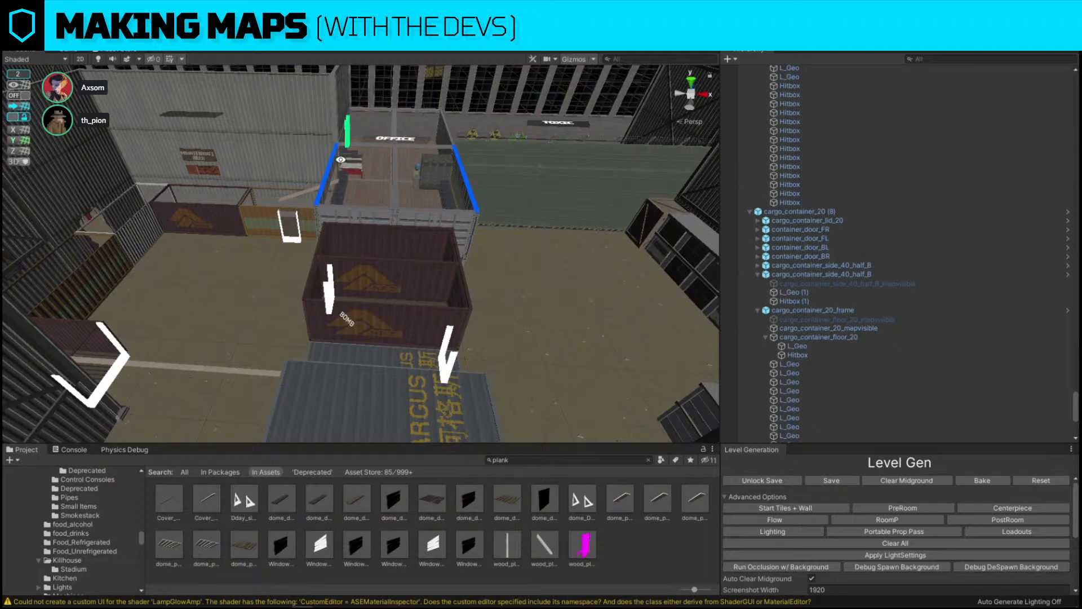
key("d")
right_click_drag(438, 246, 276, 259)
key("s")
Search the project assets for cargo and apply the dark grey container material to both outer stacked ARGUS containers.
left_click(599, 460)
type("car")
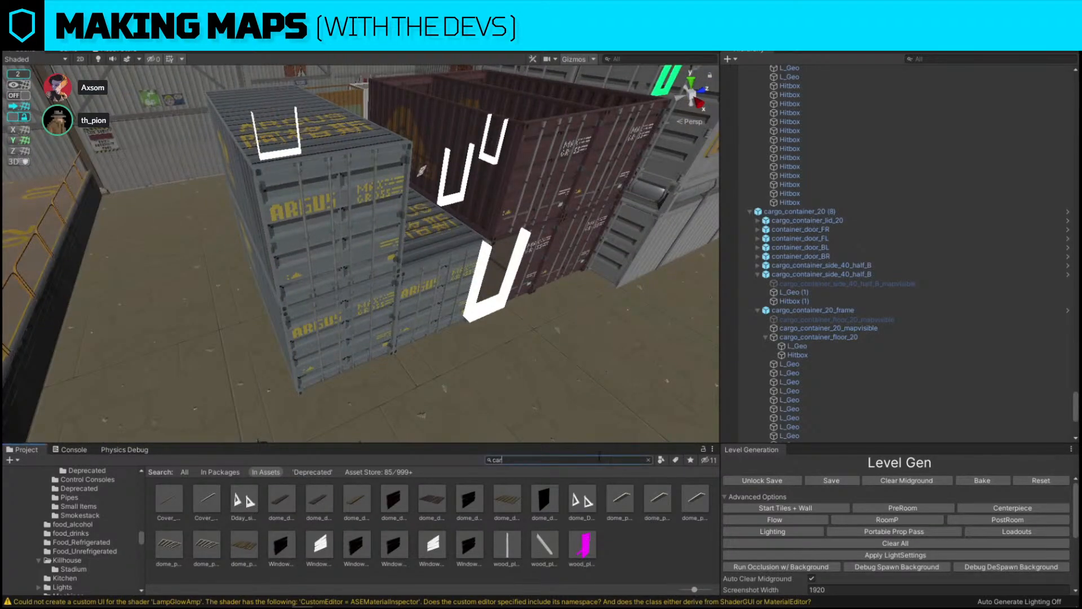
type("go")
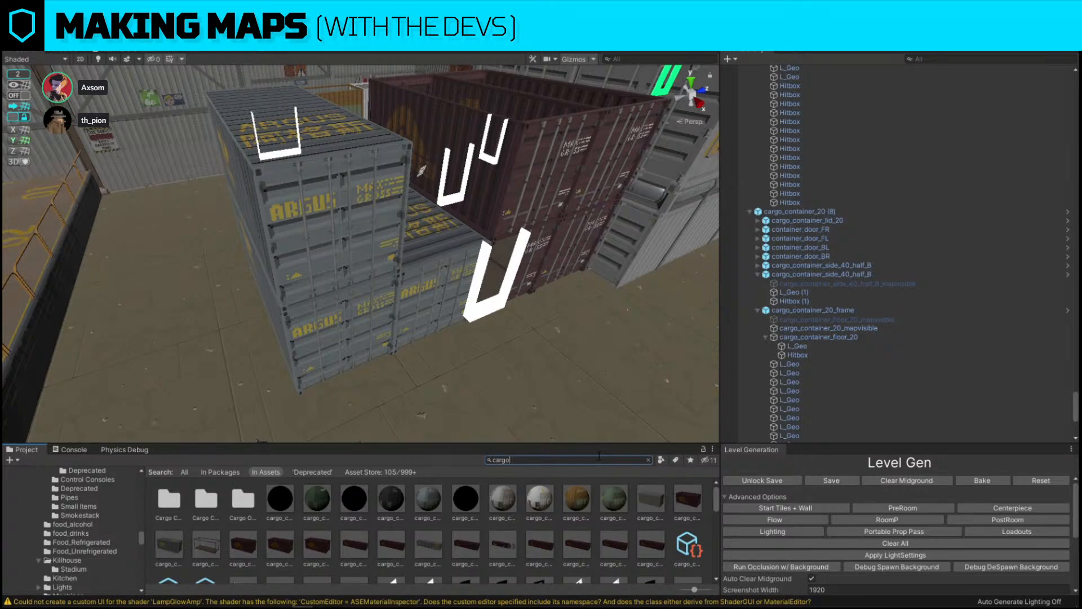
left_click_drag(576, 497, 391, 444)
left_click_drag(285, 508, 324, 340)
left_click_drag(355, 502, 333, 236)
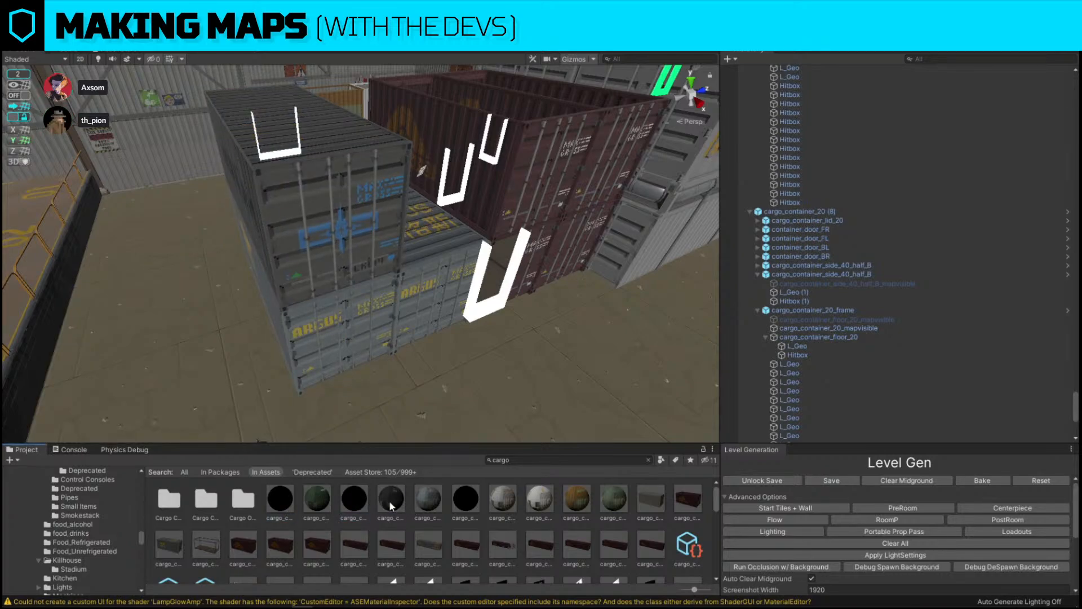
left_click_drag(390, 499, 340, 328)
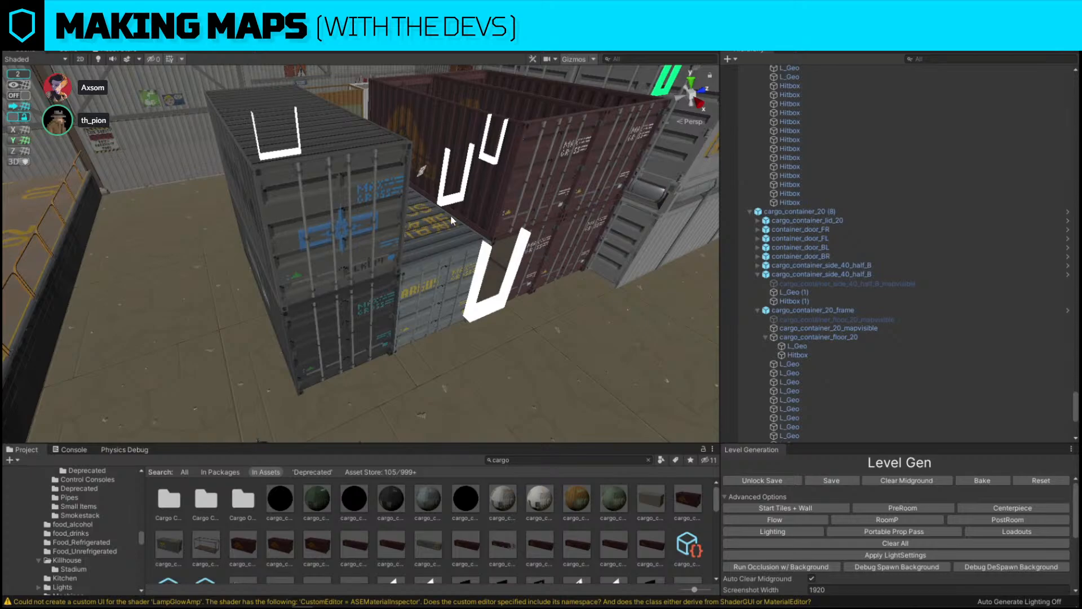
Duplicate the wooden plank Cover_Woodstack_Plank (2) and move the copy to the opposite side of the container stack.
key("w")
right_click_drag(452, 220, 165, 302)
left_click(165, 302)
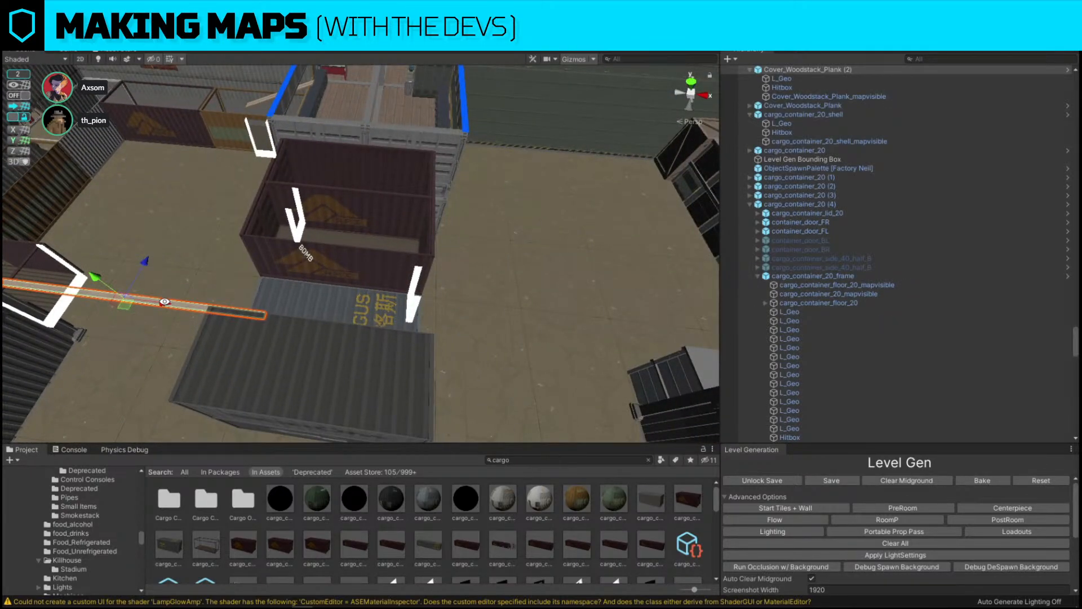
left_click_drag(127, 304, 531, 345)
right_click_drag(532, 338, 199, 283)
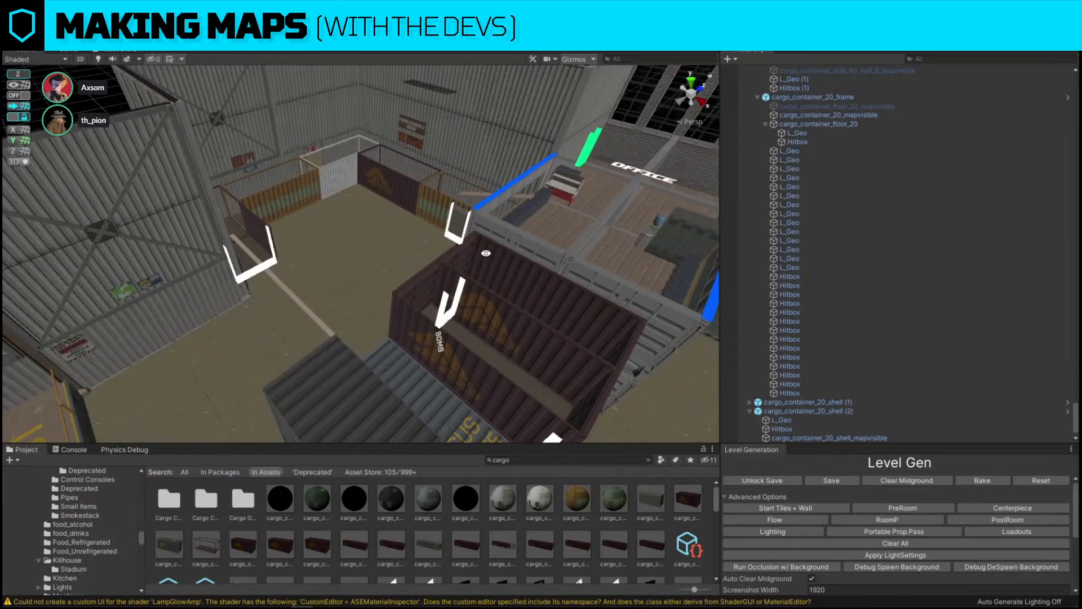
Rotate the duplicated plank slightly and adjust its height so it bridges the crates and the low ARGUS container.
left_click(282, 295)
right_click_drag(282, 296, 480, 203)
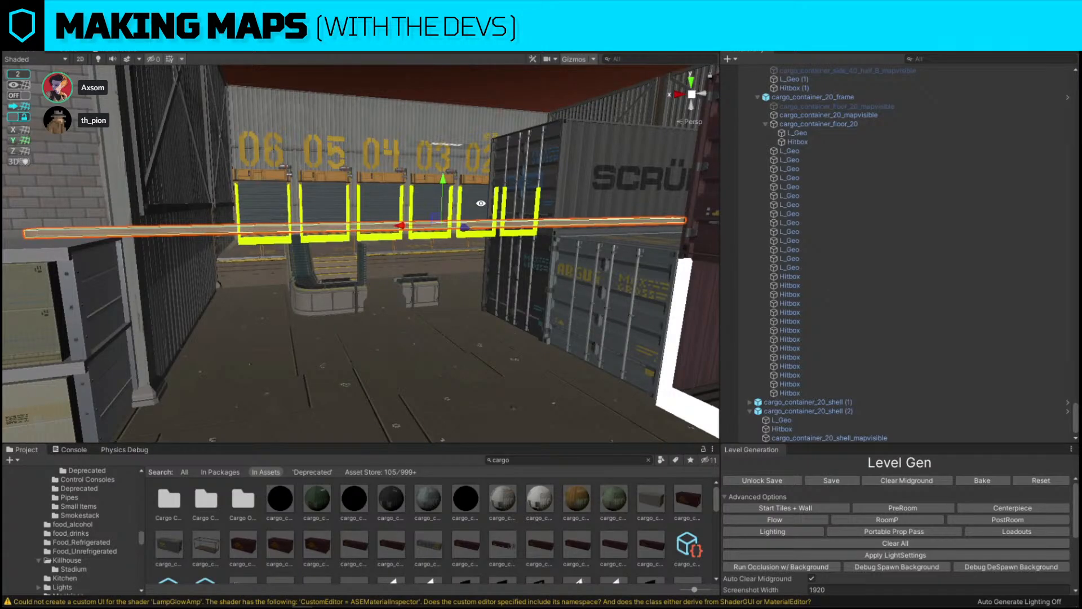
right_click_drag(469, 214, 460, 176)
left_click_drag(462, 167, 467, 169)
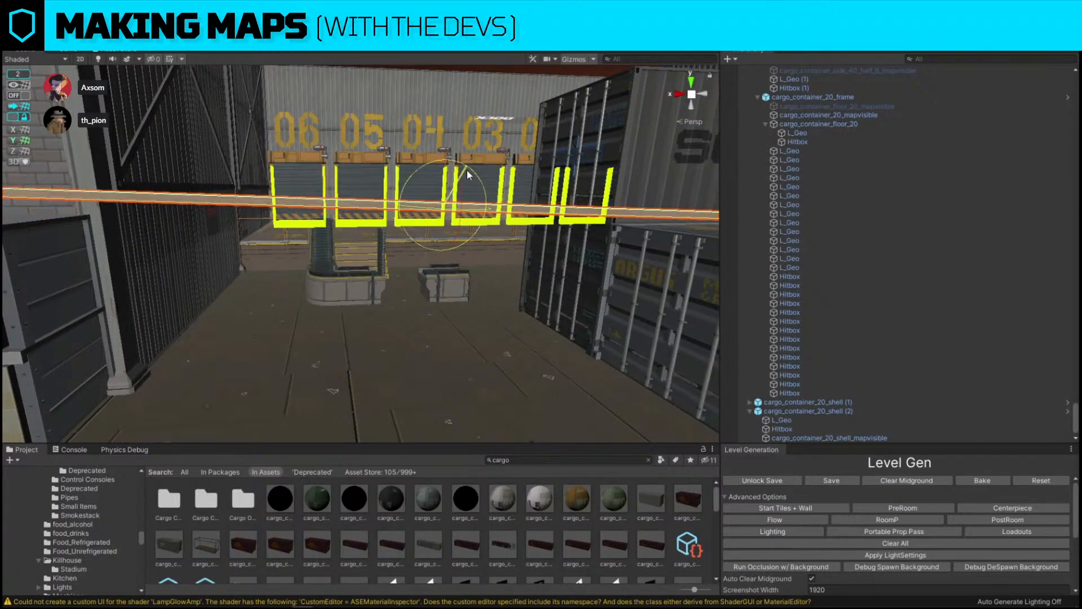
key("w")
right_click_drag(448, 173, 496, 174)
left_click_drag(580, 151, 579, 168)
right_click_drag(579, 168, 435, 239)
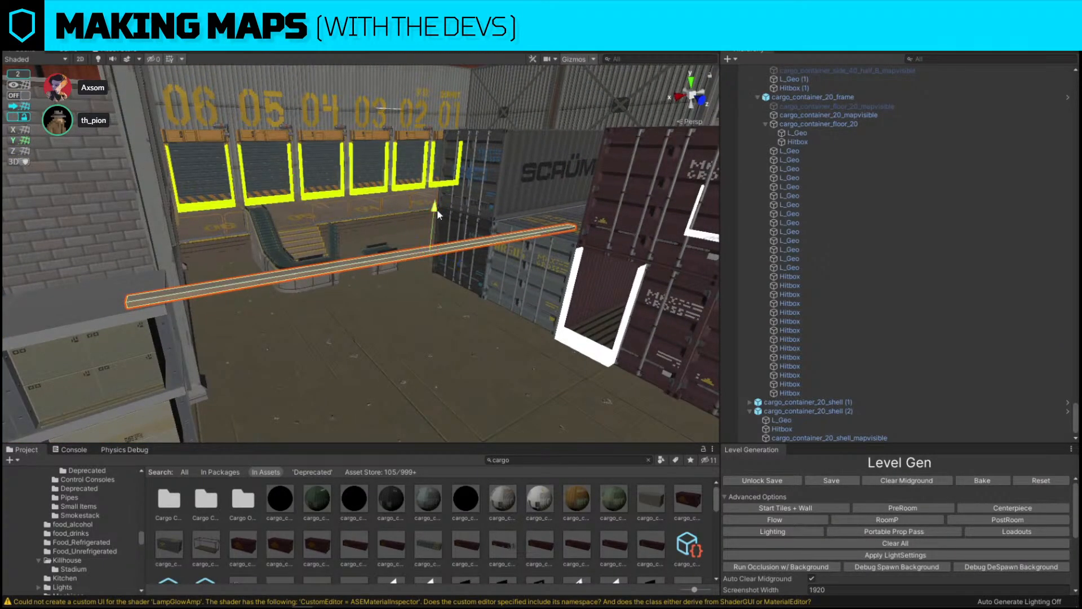
Fine-tune the duplicated plank's tilt between the crates and the low ARGUS container.
key("e")
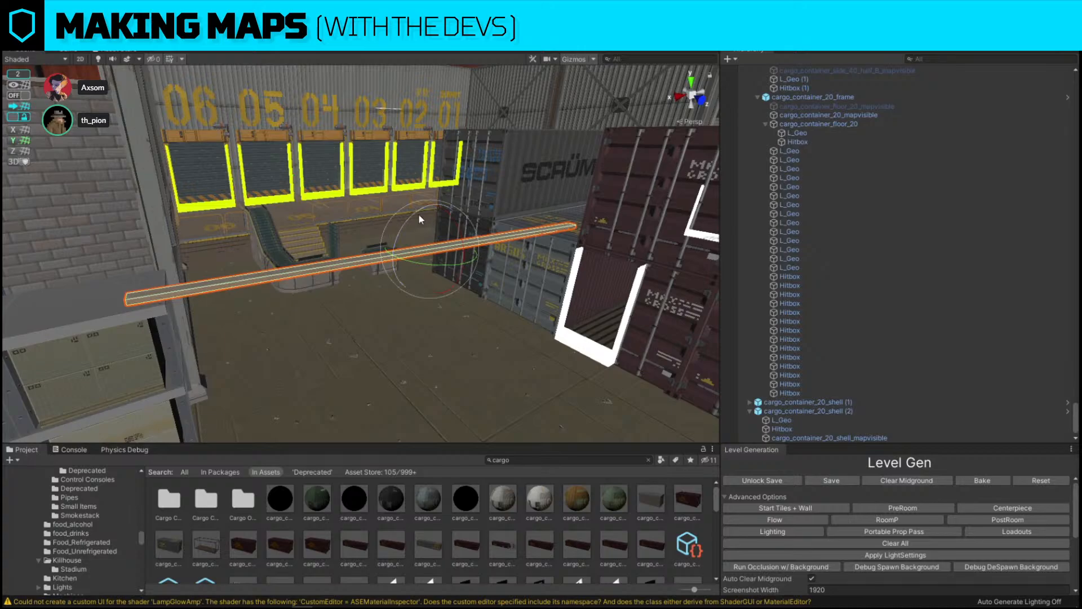
left_click_drag(418, 215, 417, 214)
key("w")
right_click_drag(377, 232, 496, 215)
left_click(398, 135)
Set the layer of the lids of cargo_container_20 (7) and cargo_container_20 (8) to R_WorldVisible, leaving their child objects out.
right_click_drag(372, 210, 638, 302)
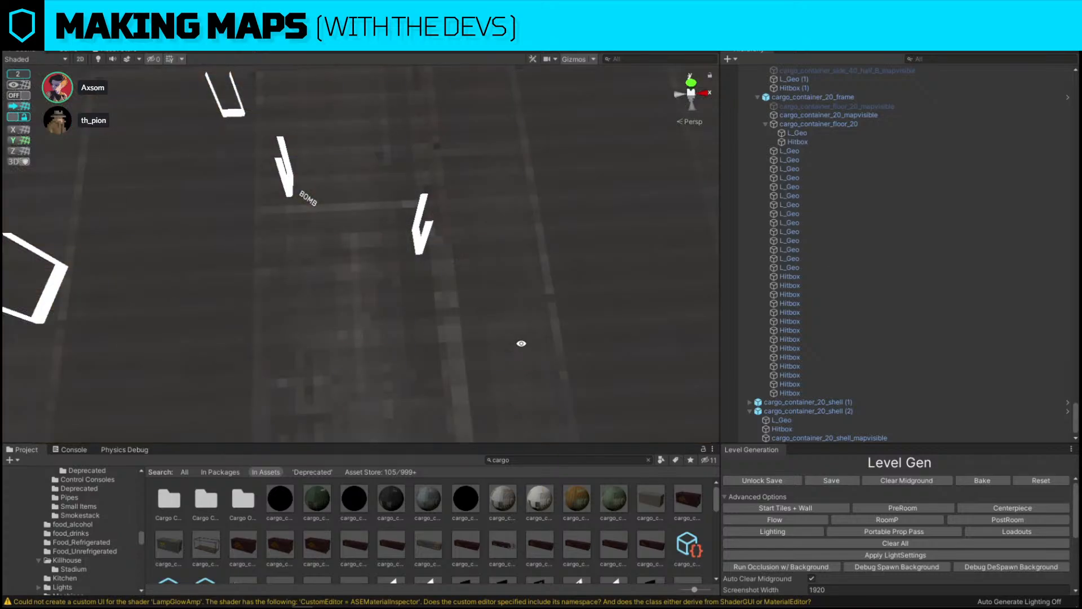
key("w")
right_click_drag(521, 343, 452, 243)
left_click(424, 262)
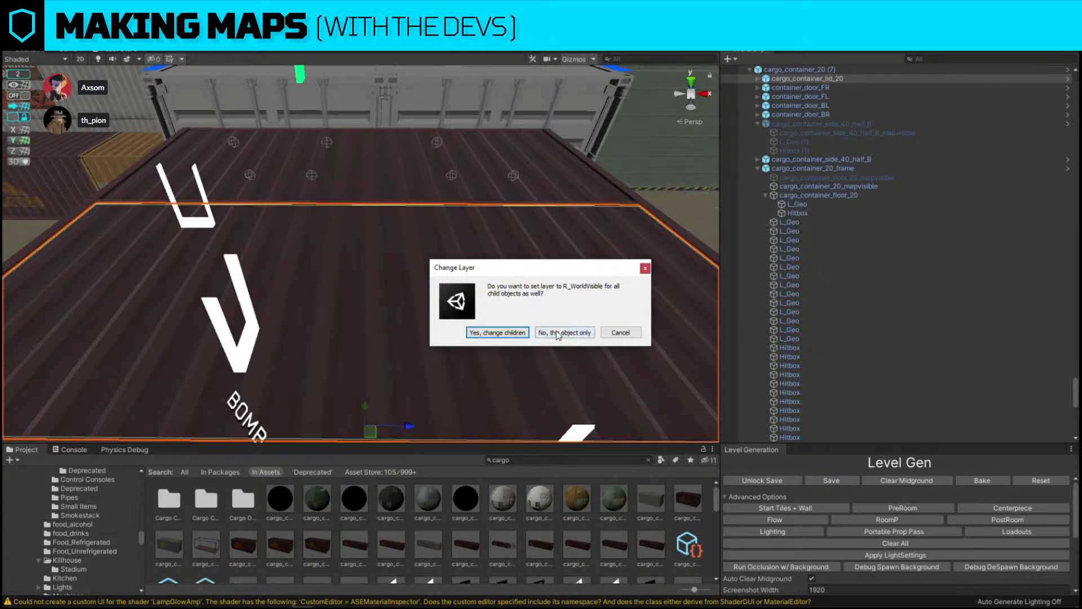
left_click(557, 333)
left_click(547, 160)
left_click(548, 160)
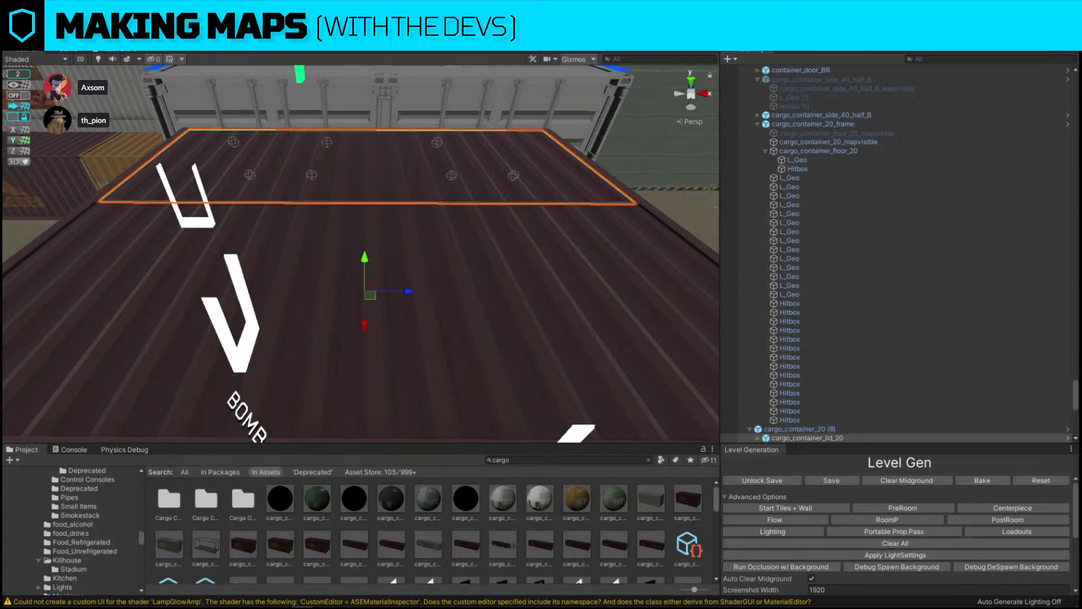
left_click(559, 332)
Examine the covered bomb containers from above, the red container's interior and the neighbouring office.
scroll(448, 203, "down", 5)
left_click_drag(448, 203, 470, 260, "alt")
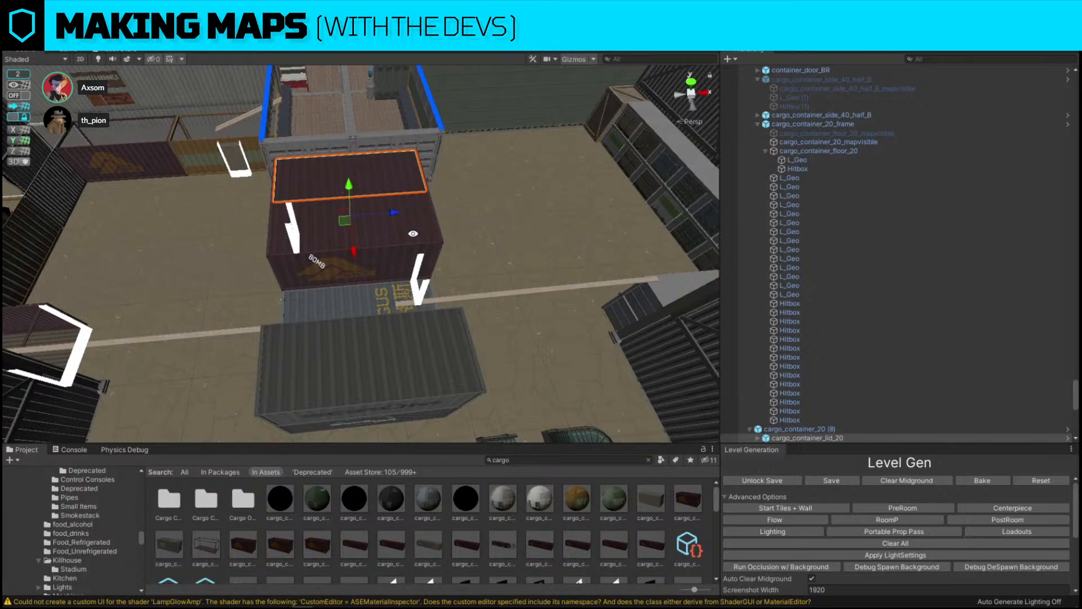
left_click_drag(413, 232, 548, 125, "alt")
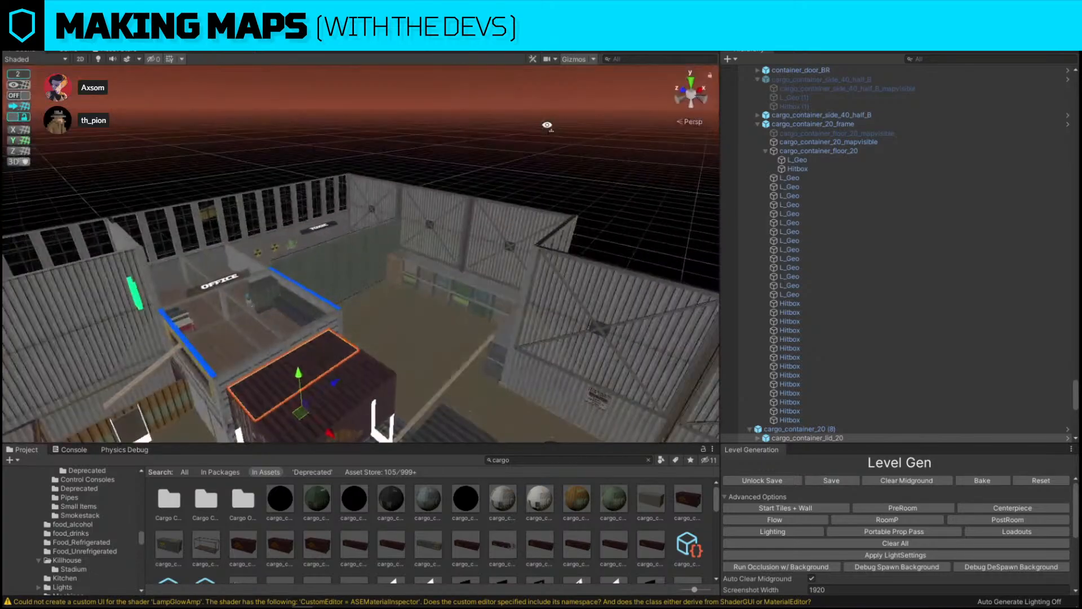
scroll(548, 125, "down", 3)
left_click(375, 229)
right_click_drag(375, 230, 356, 242)
key("w")
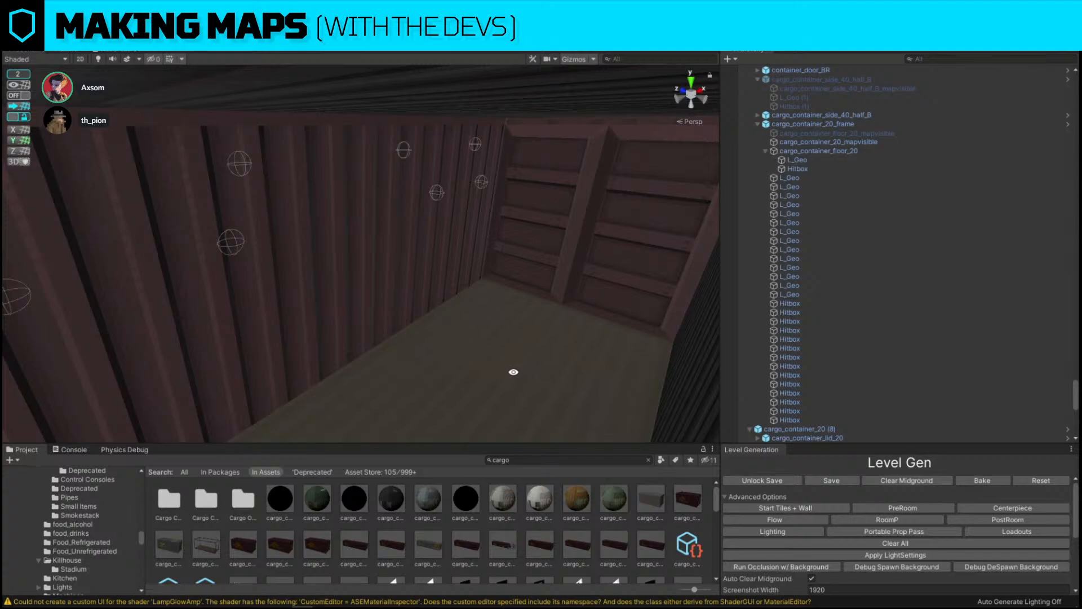
right_click_drag(514, 372, 446, 214)
key("w")
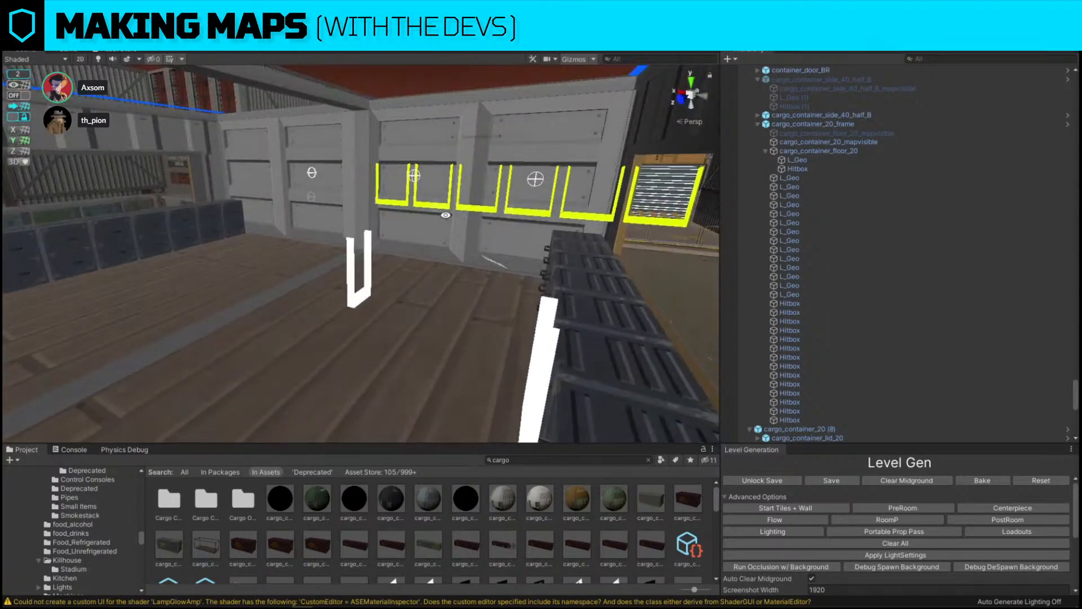
Try hiding the office wall piece WallInt_FOffice_CapRight, and reactivate it.
left_click(434, 183)
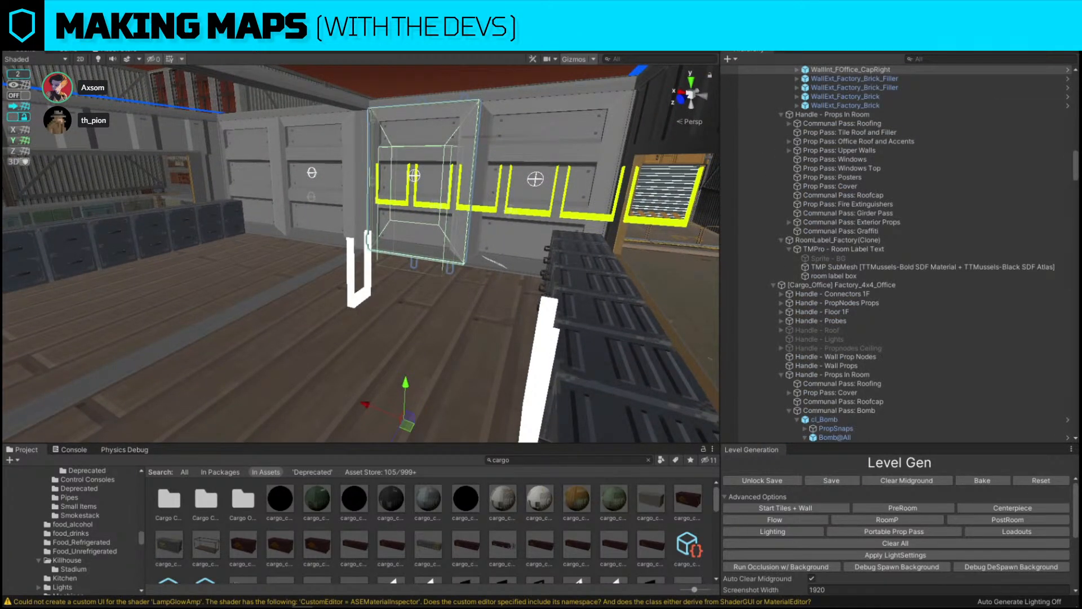
key("alt+shift+a")
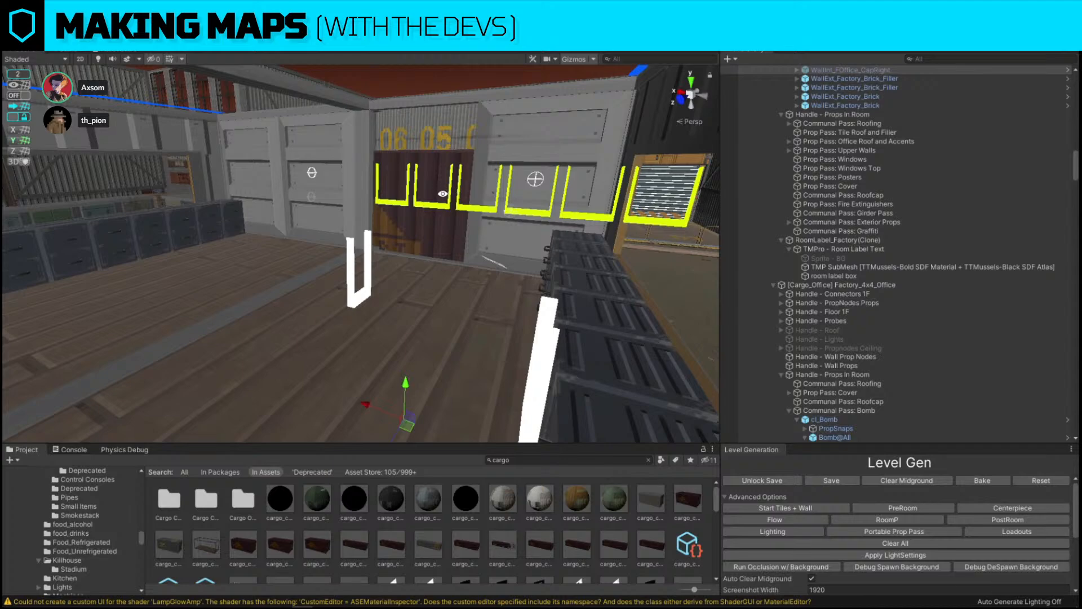
key("alt+shift+a")
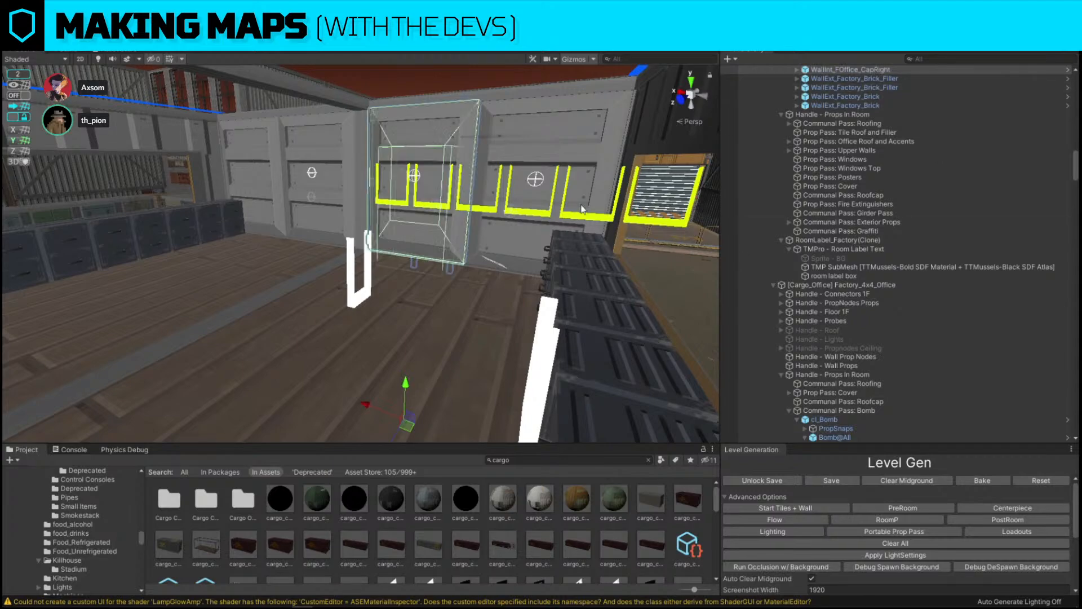
Try deactivating the floor piece cargo_container_floor_20 of cargo_container_20 (8).
right_click_drag(581, 205, 331, 299)
left_click(332, 300)
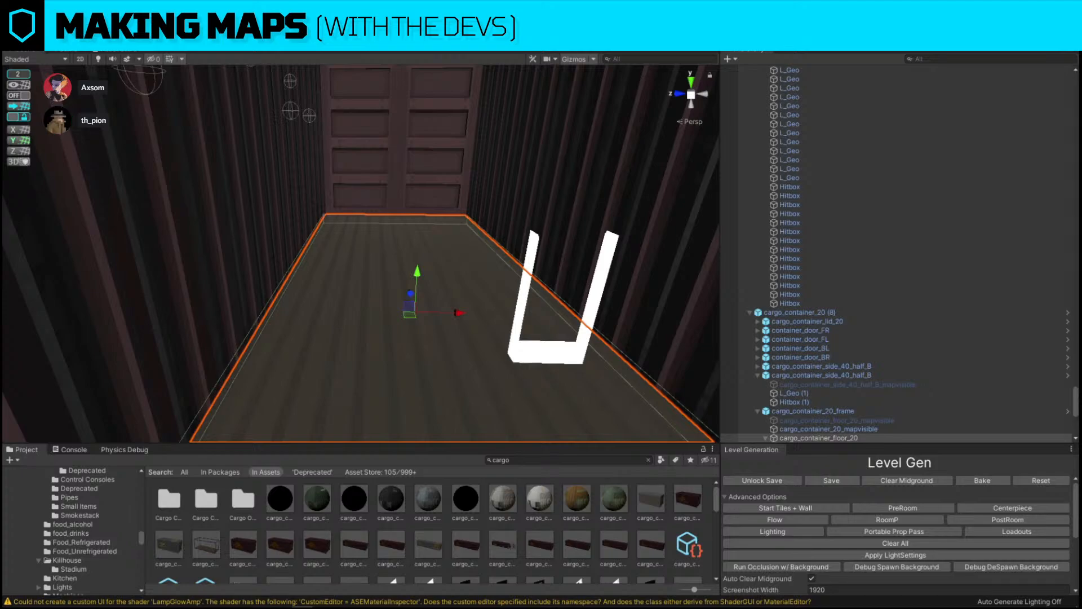
key("alt+shift+a")
right_click_drag(387, 268, 384, 276)
left_click(384, 276)
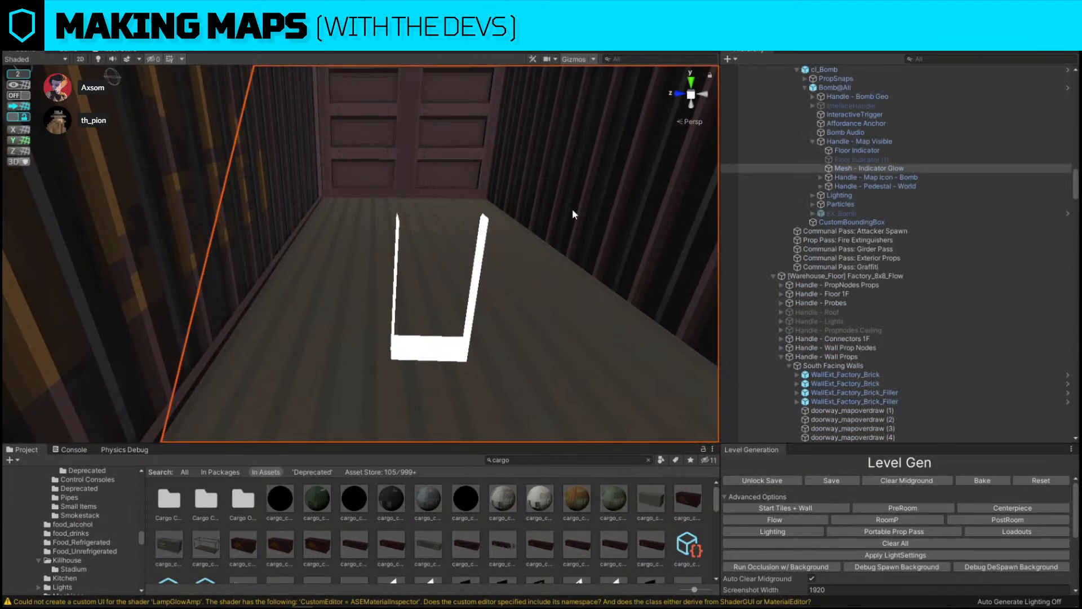
Try deactivating the floor of cargo_container_20 (7) and the half side panels of cargo_container_20 (8), and inspect the opening.
right_click_drag(360, 214, 459, 262)
left_click(354, 212)
left_click(246, 262)
left_click(475, 238)
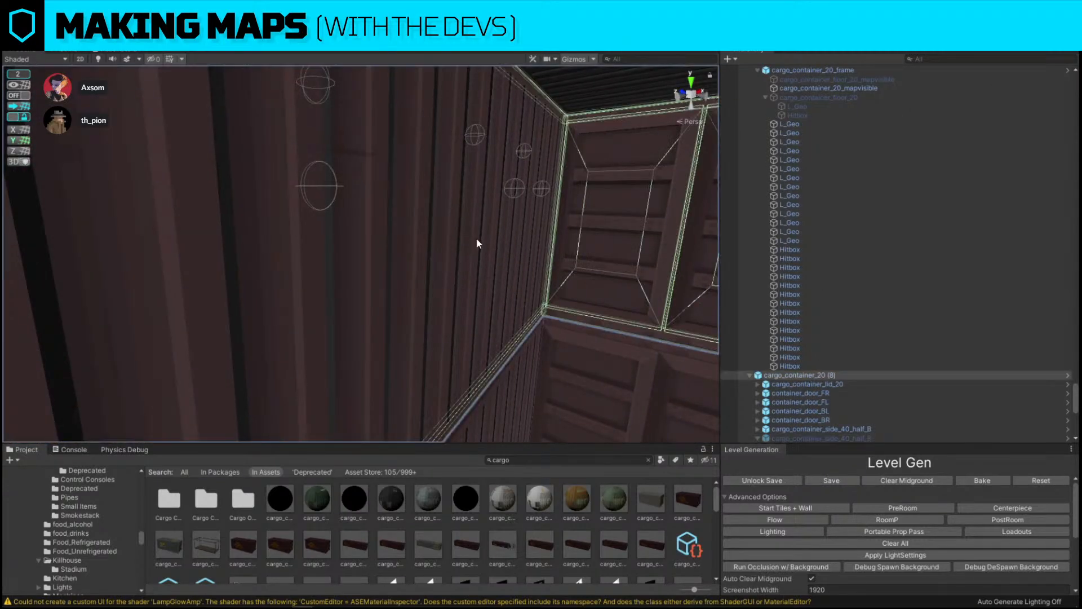
left_click(476, 238)
key("alt+shift+a")
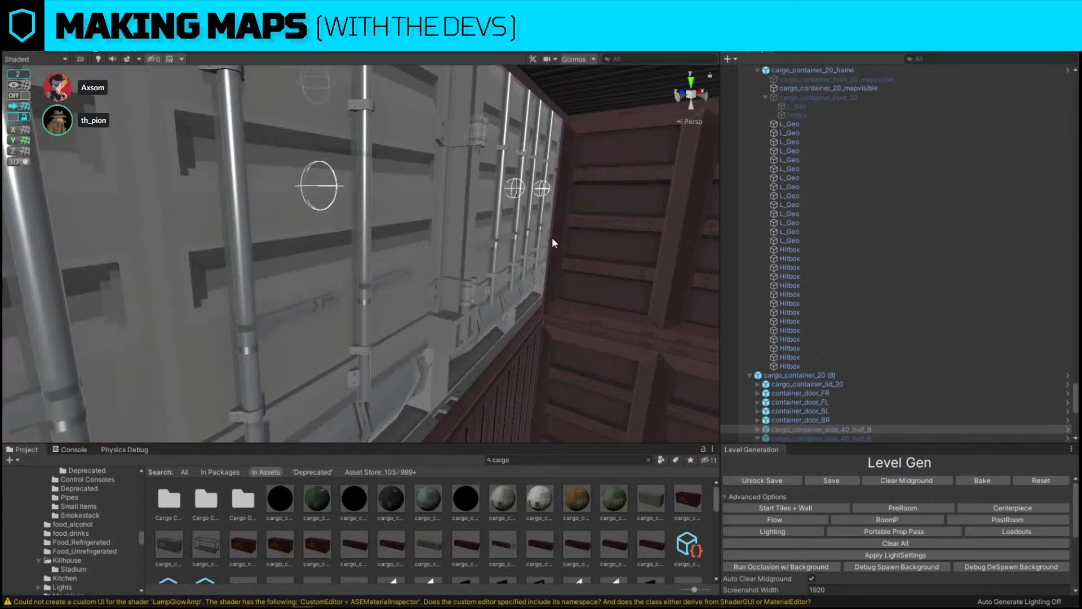
right_click_drag(553, 242, 428, 201)
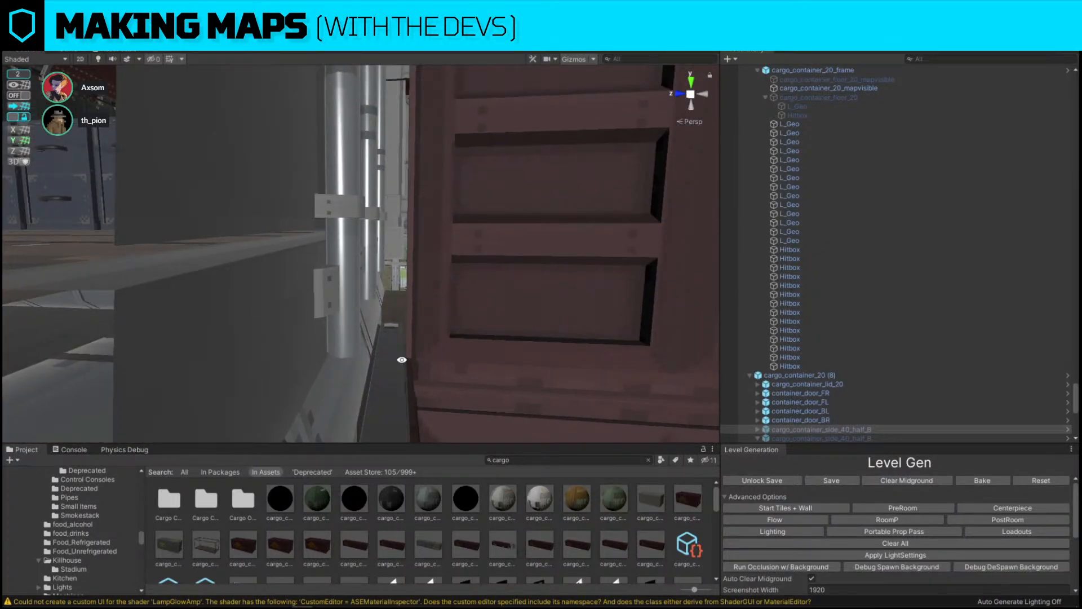
right_click_drag(553, 218, 413, 67)
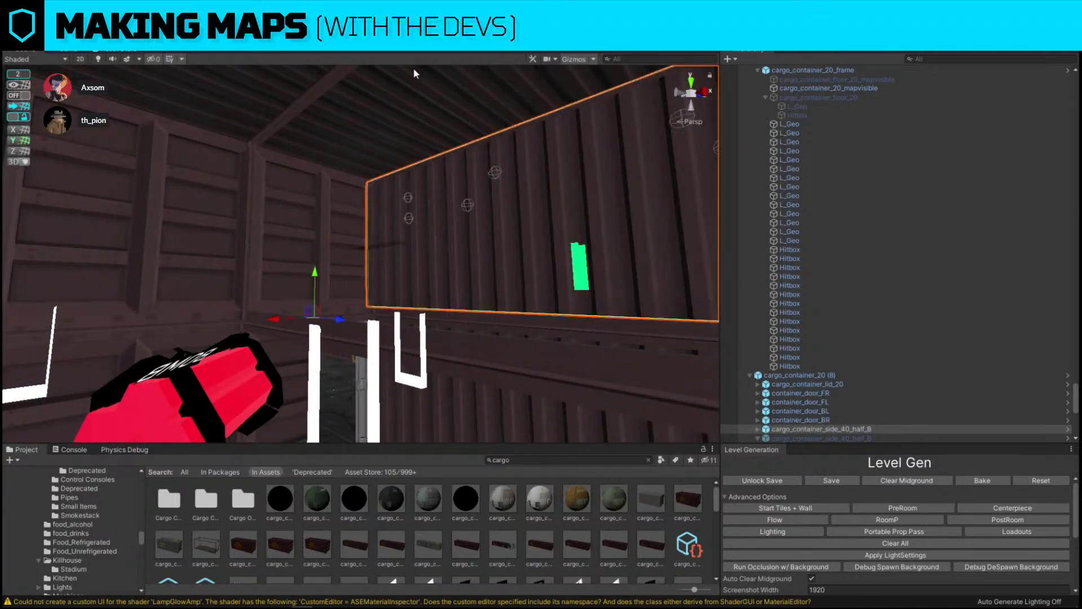
Undo the recent deactivations of the red containers' floor and side panels.
key("ctrl+z")
key("ctrl+z")
key("ctrl+z")
key("ctrl+z")
key("ctrl+z")
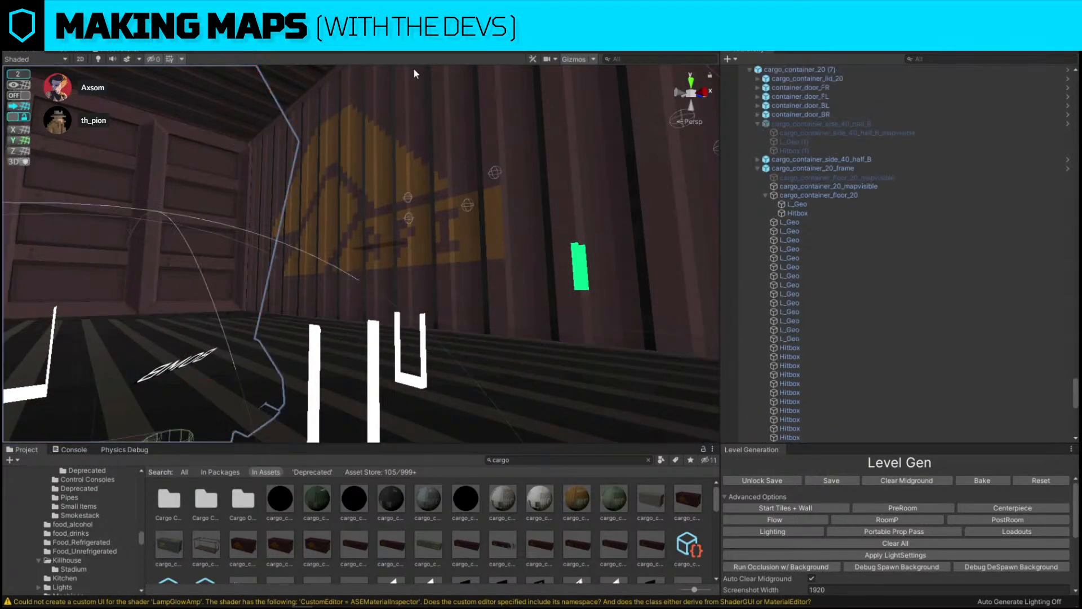
right_click_drag(413, 70, 421, 266)
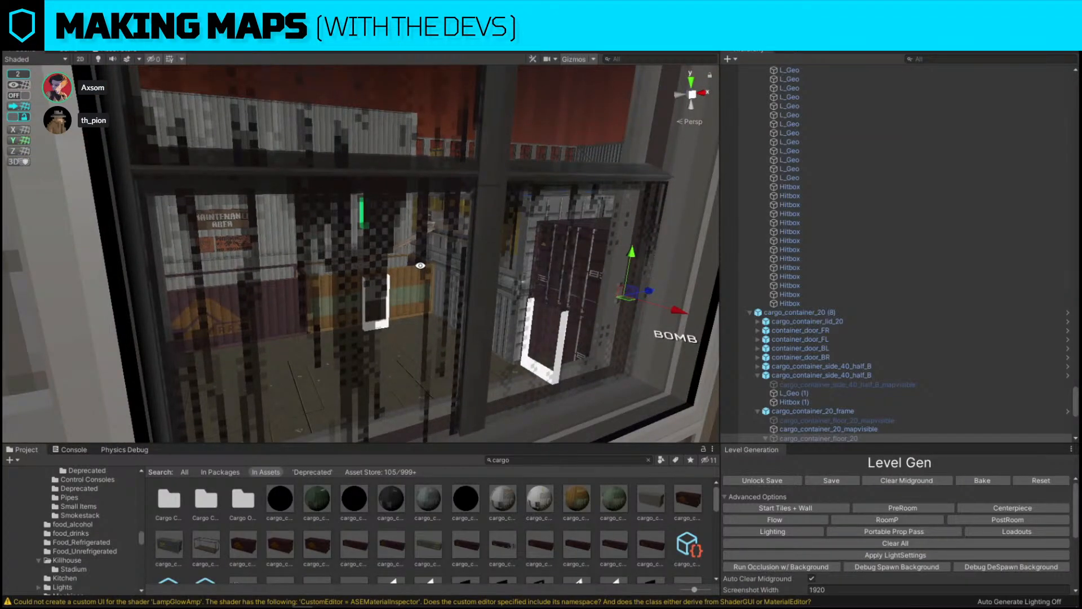
Inspect the L_Geo meshes of the plank bridges Cover_Woodstack_Plank (2) and Cover_Woodstack_Plank (3).
right_click_drag(421, 265, 367, 117)
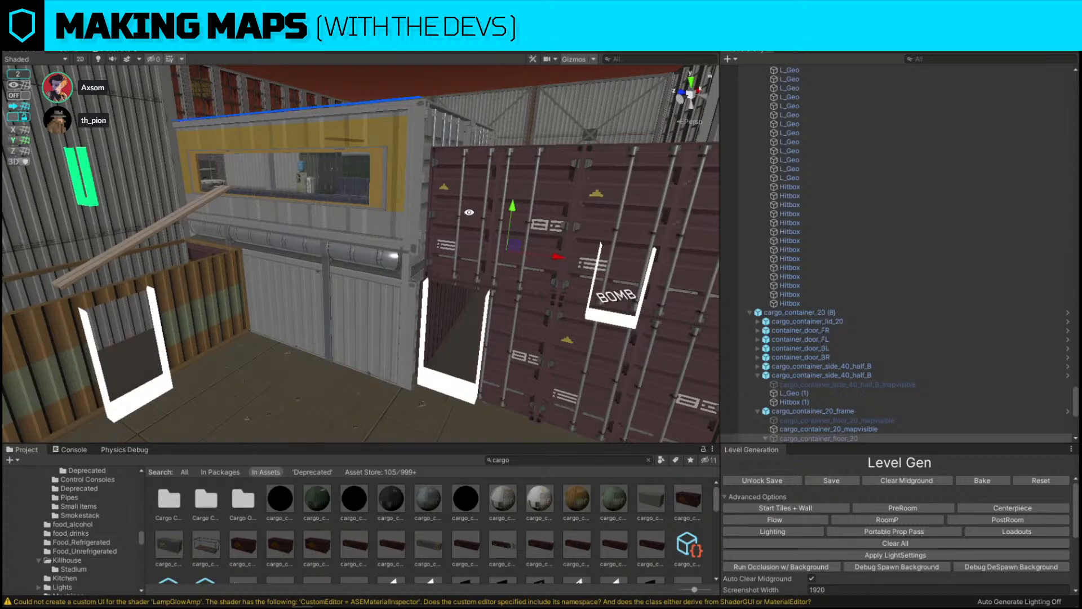
right_click_drag(546, 160, 468, 200)
left_click(345, 195)
scroll(901, 271, "up", 3)
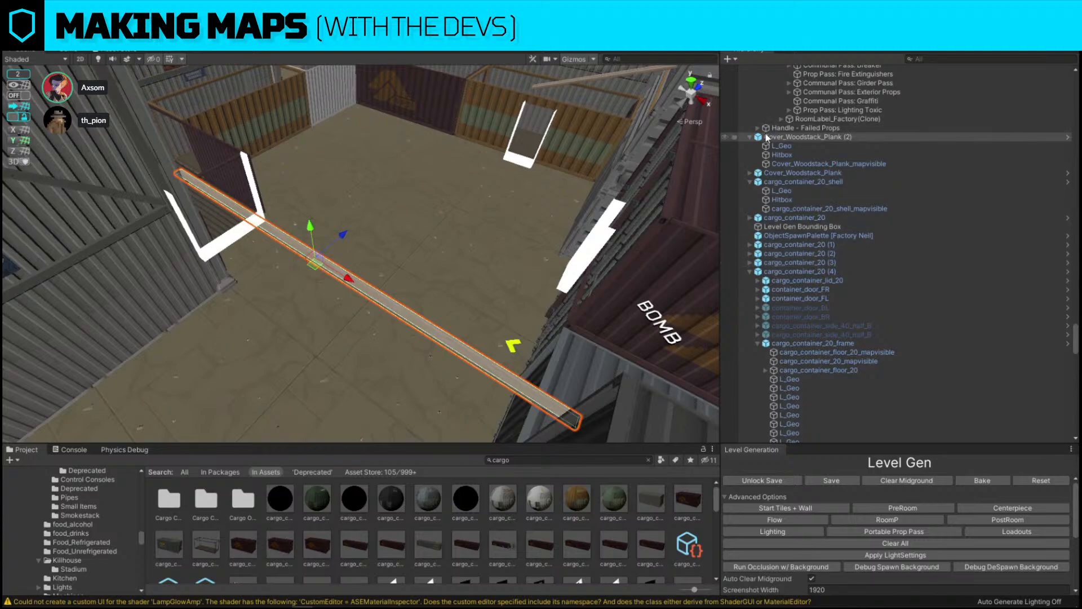
left_click(781, 146)
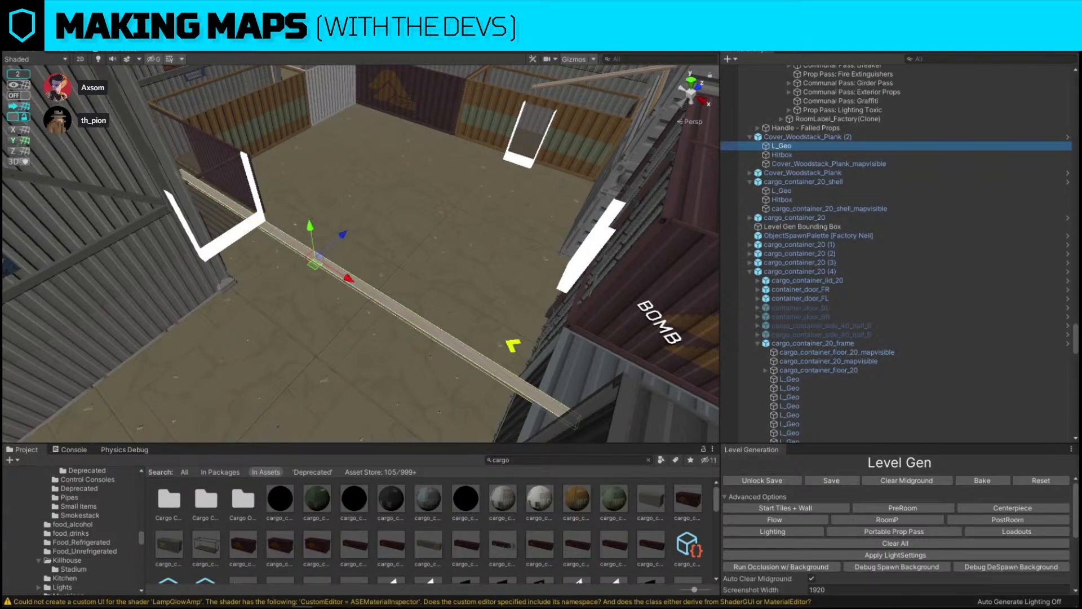
right_click_drag(395, 202, 559, 205)
left_click(554, 238)
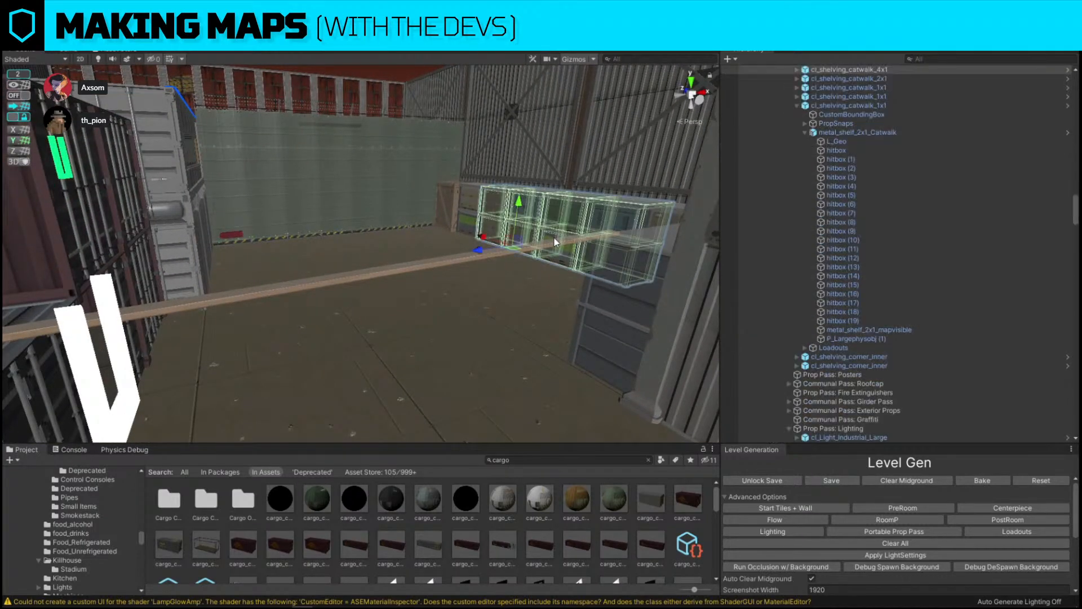
left_click(540, 245)
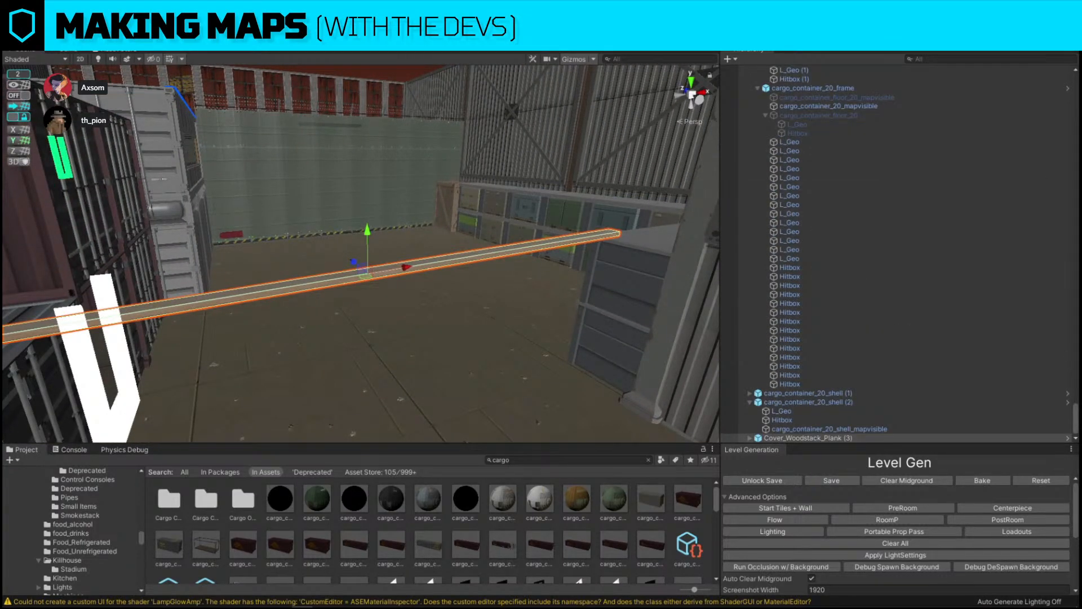
left_click(750, 437)
scroll(758, 435, "down", 1)
left_click(781, 420)
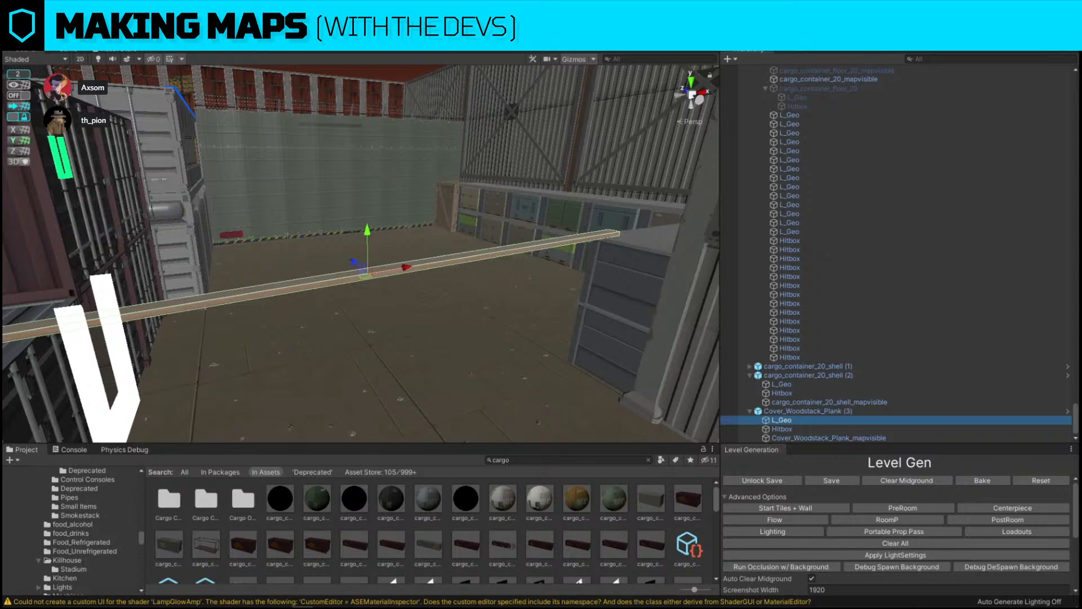
Shift Cover_Woodstack_Plank (3) slightly sideways across the gap between the containers.
right_click(513, 227)
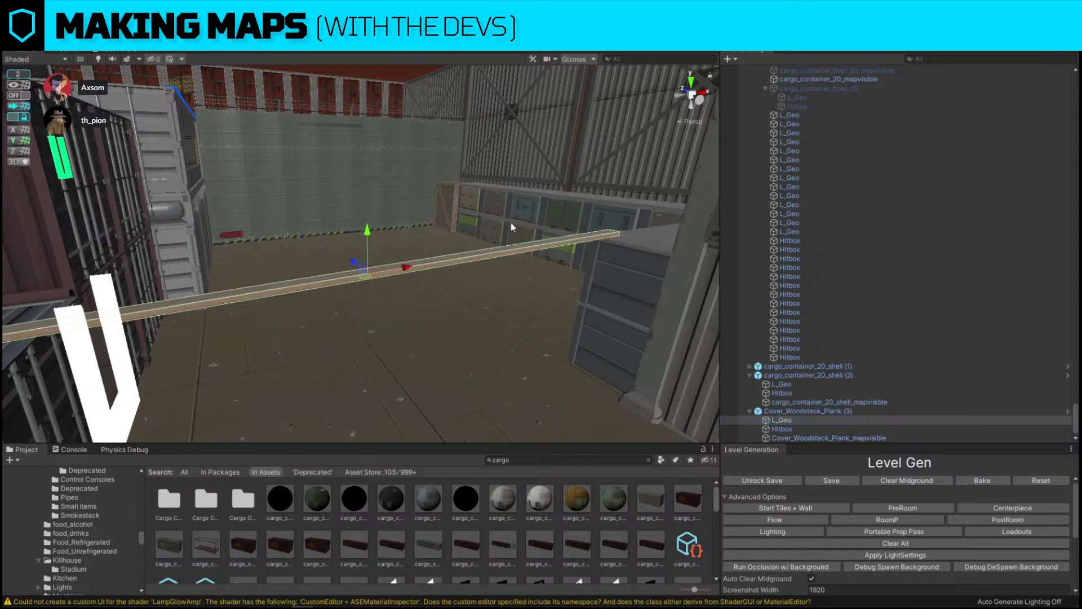
left_click(503, 234)
left_click(374, 275)
right_click_drag(403, 242, 396, 376)
key("s")
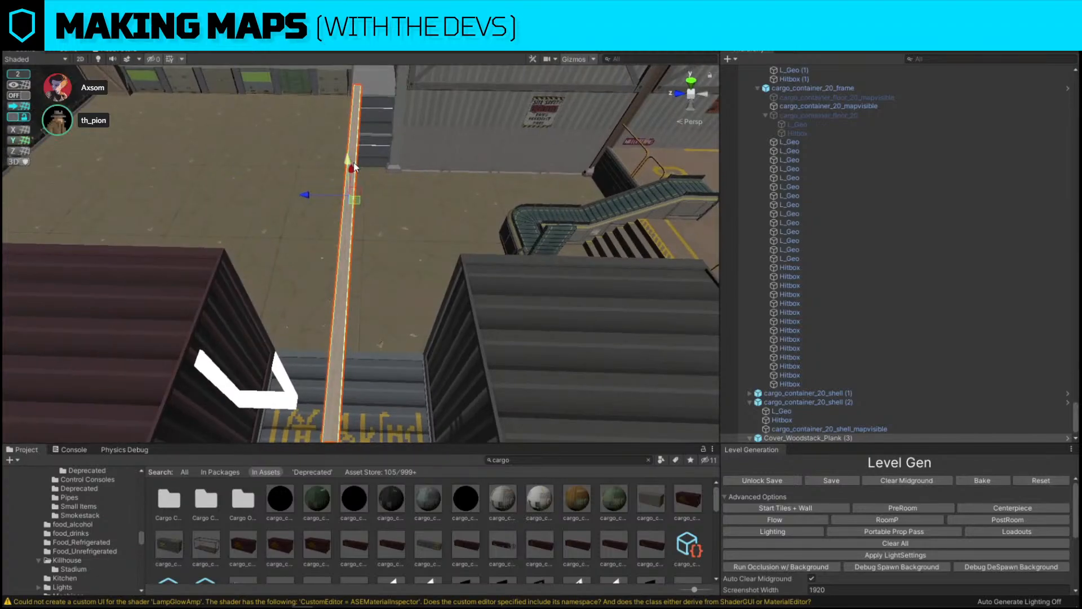
left_click_drag(303, 200, 332, 198)
key("ctrl+d")
right_click_drag(333, 198, 363, 311)
key("s")
key("w")
key("s")
key("s")
key("alt+d")
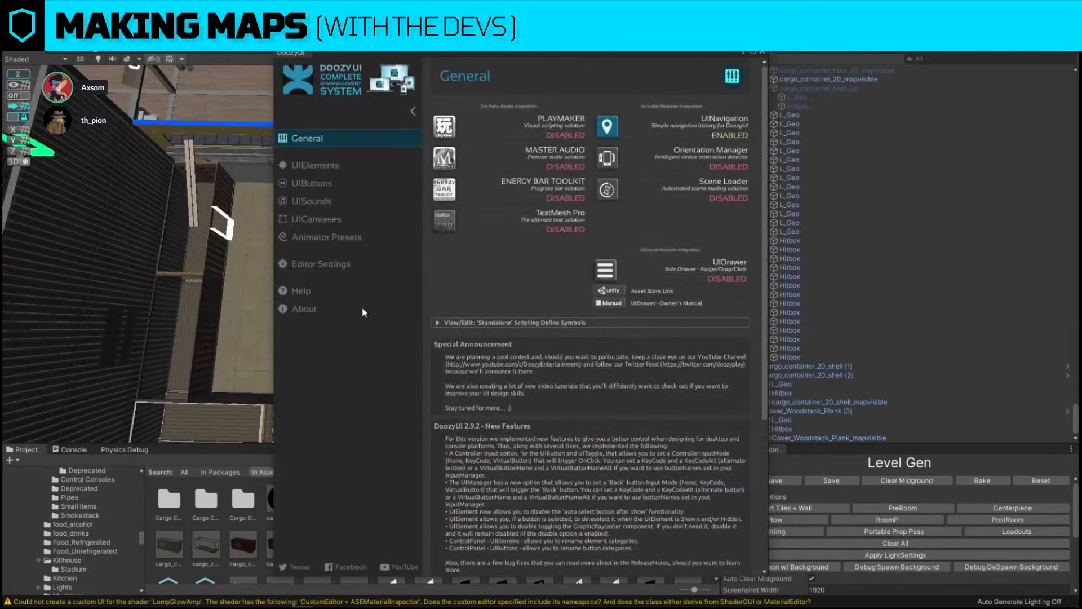
left_click(759, 49)
Duplicate Cover_Woodstack_Plank (3) and place the two planks side by side to widen the bridge.
right_click_drag(360, 262, 410, 259)
left_click(392, 225)
key("s")
mouse_move(358, 229)
left_mouse_down()
mouse_move(357, 244)
mouse_move(375, 230)
left_mouse_up()
key("ctrl+d")
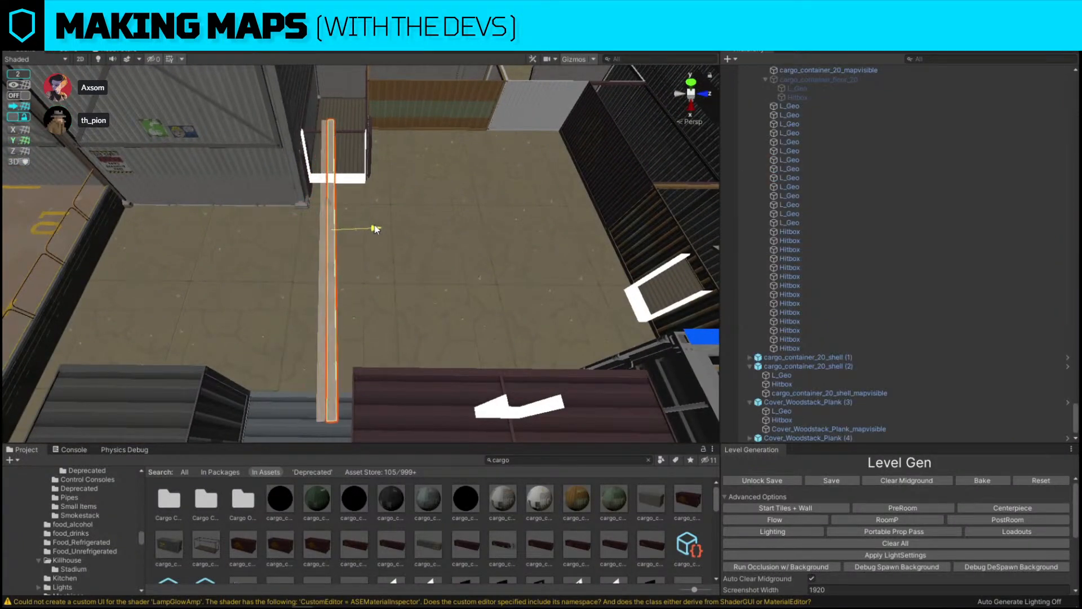
Examine the factory walls around the container area and out toward the loading dock.
key("s")
right_click_drag(375, 229, 378, 140)
left_click(255, 144)
right_click_drag(256, 144, 435, 168)
key("w")
left_click(390, 228)
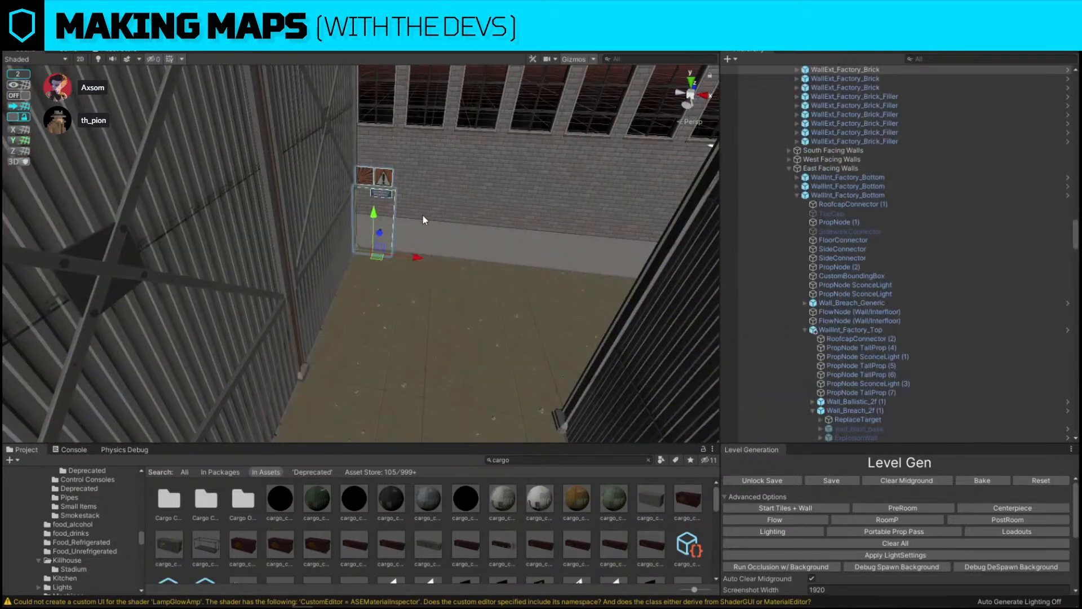
key("f")
key("w")
right_click_drag(436, 207, 479, 177)
left_click(481, 180)
key("s")
right_click_drag(599, 173, 565, 333)
Replace the DoorwayExt_3x4_Dock_Full doorway at dock 06 with DoorwayExt_3x4_Dock_Red.
left_click(422, 235)
key("w")
key("s")
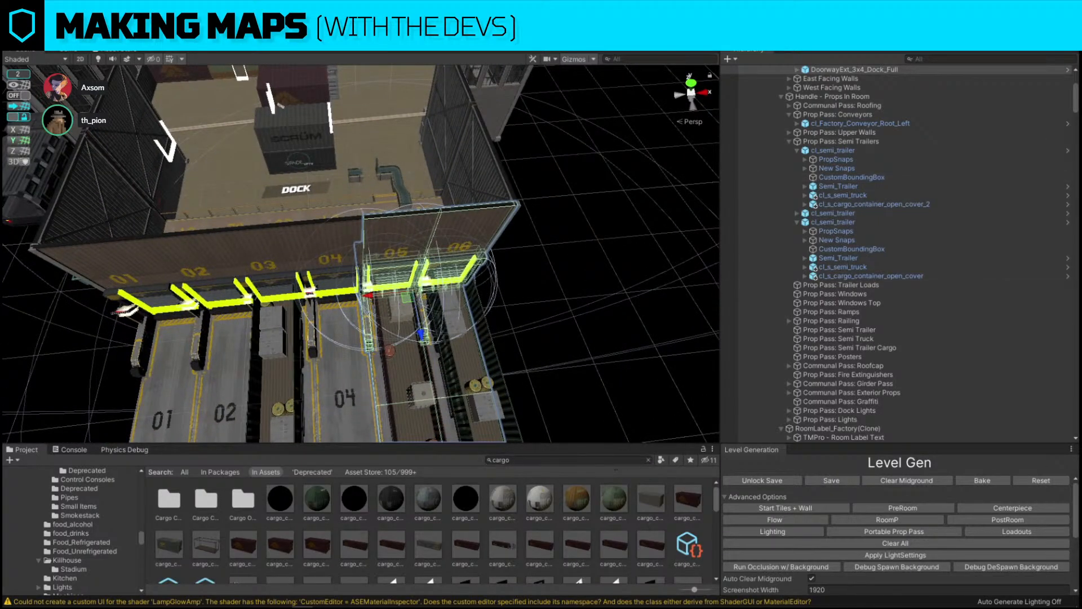
left_click(1081, 169)
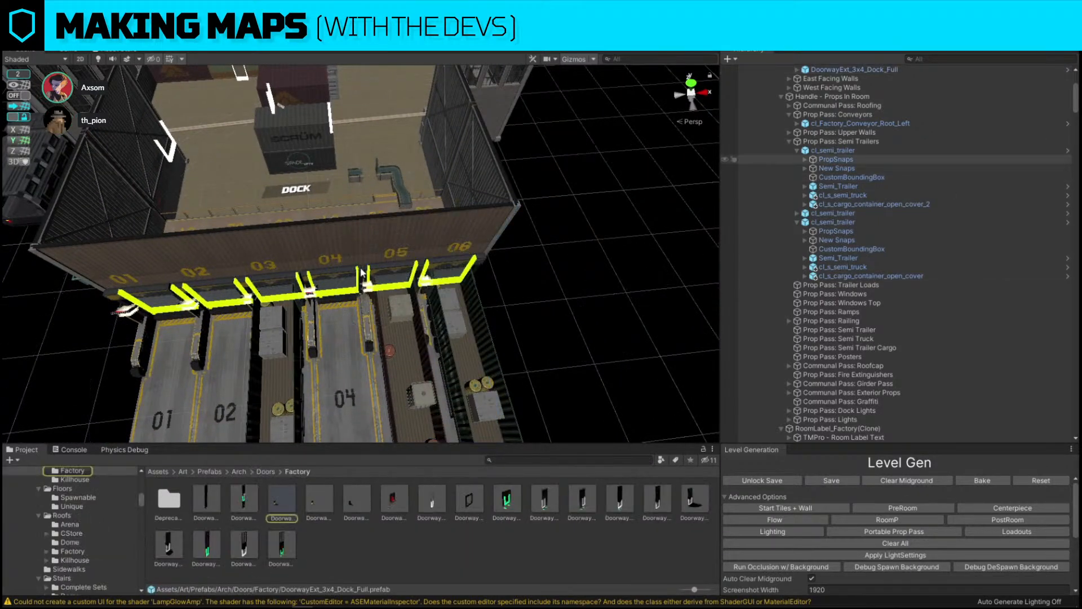
left_click(441, 231)
key("ctrl+shift+r")
left_click_drag(357, 502, 243, 211)
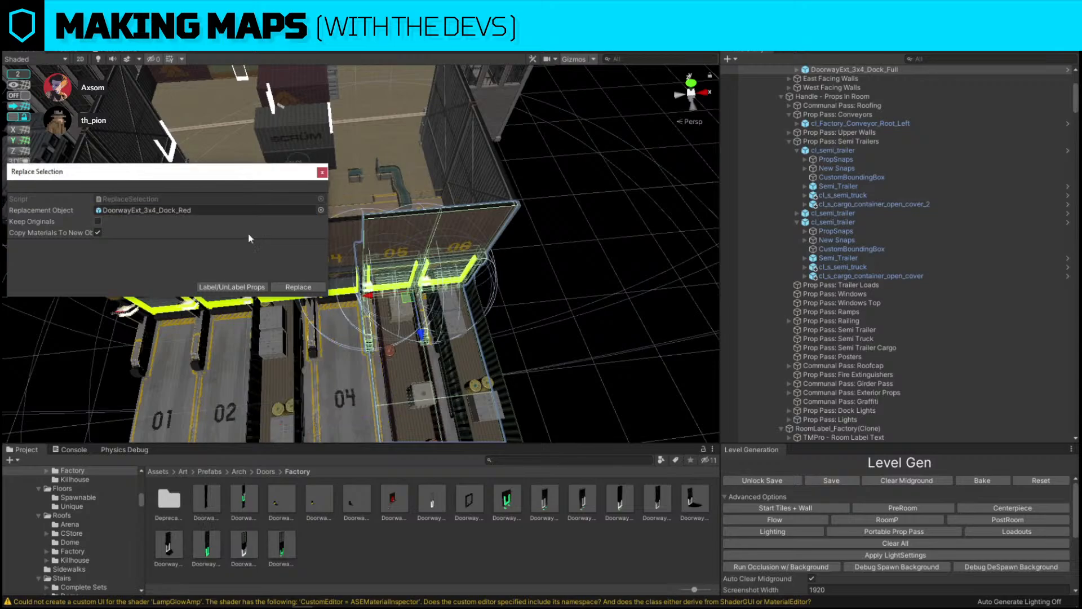
left_click(298, 286)
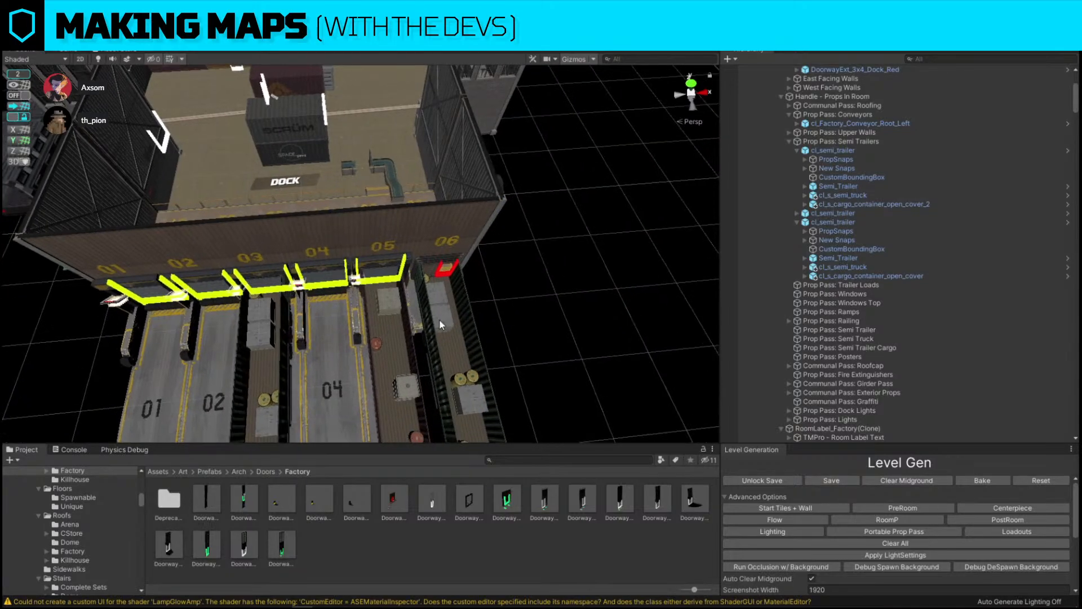
Turn on grid snapping and move the cl_semi_trailer from dock 06 to dock 04.
left_click(443, 335)
right_click_drag(442, 335, 389, 256)
left_click(367, 342)
left_click(233, 266)
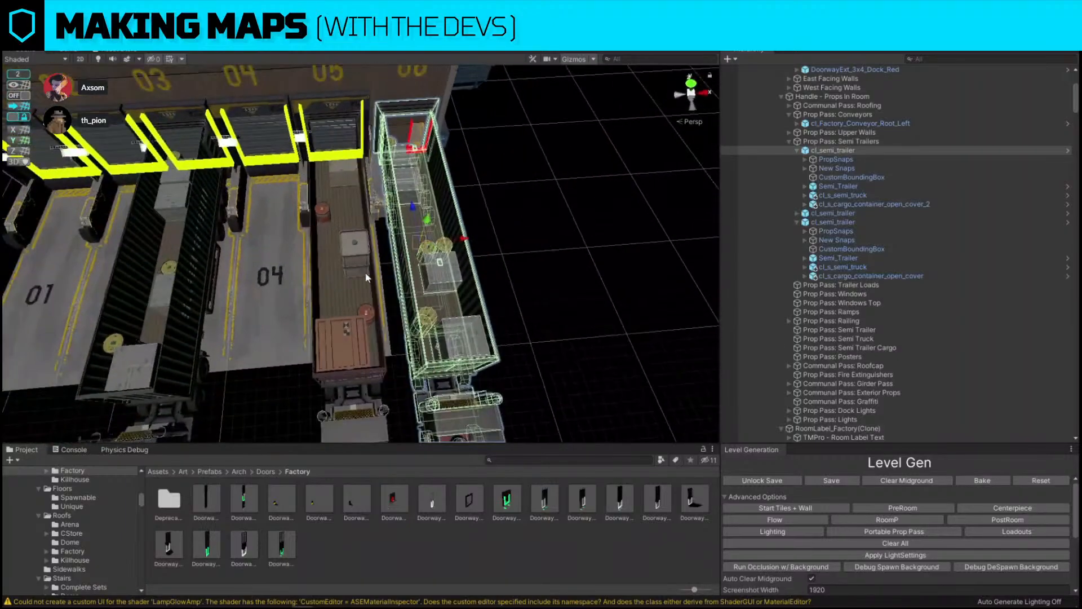
left_click(18, 100)
left_click(19, 95)
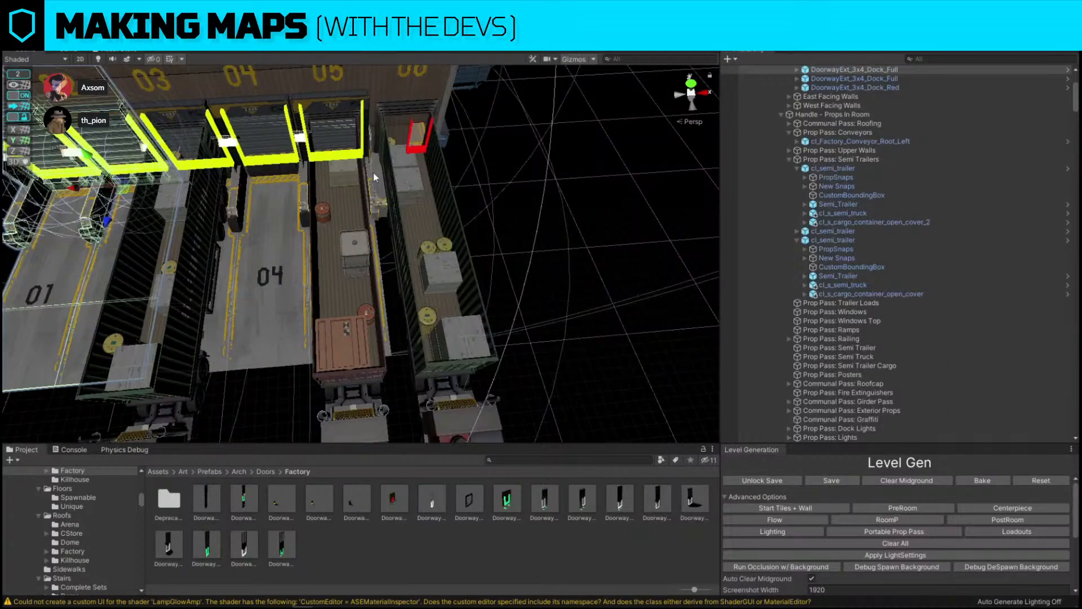
left_click(431, 206)
left_click_drag(463, 238, 310, 252)
left_click(542, 305)
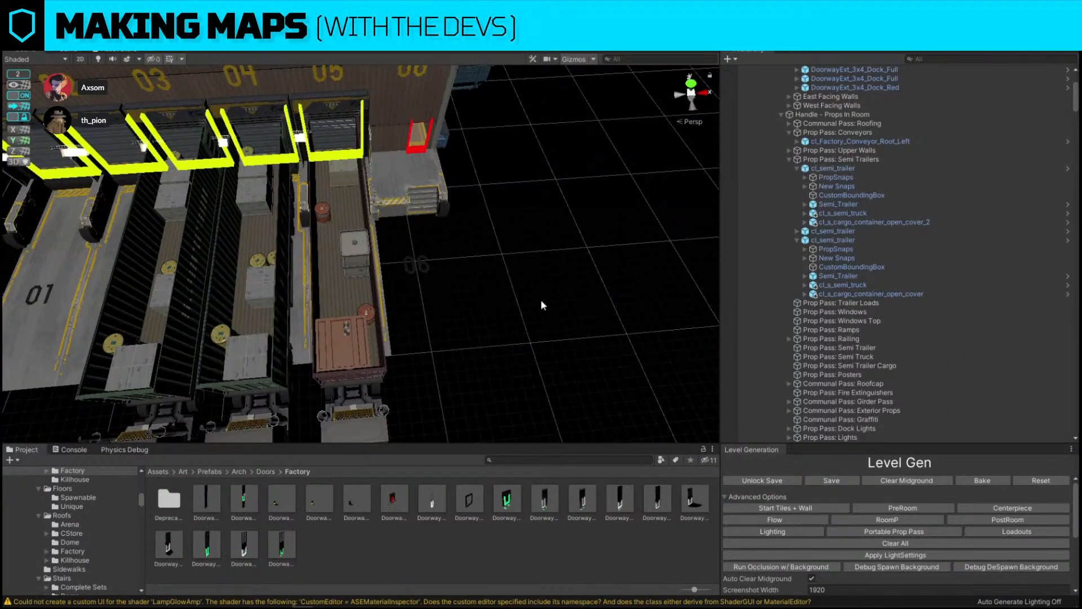
Try replacing the upper wall Wall2F_4x2_Factory_Metal beside the toxic room with Wall2F_1x2_Factory_Metal.
right_click_drag(542, 305, 418, 313)
left_click(410, 242)
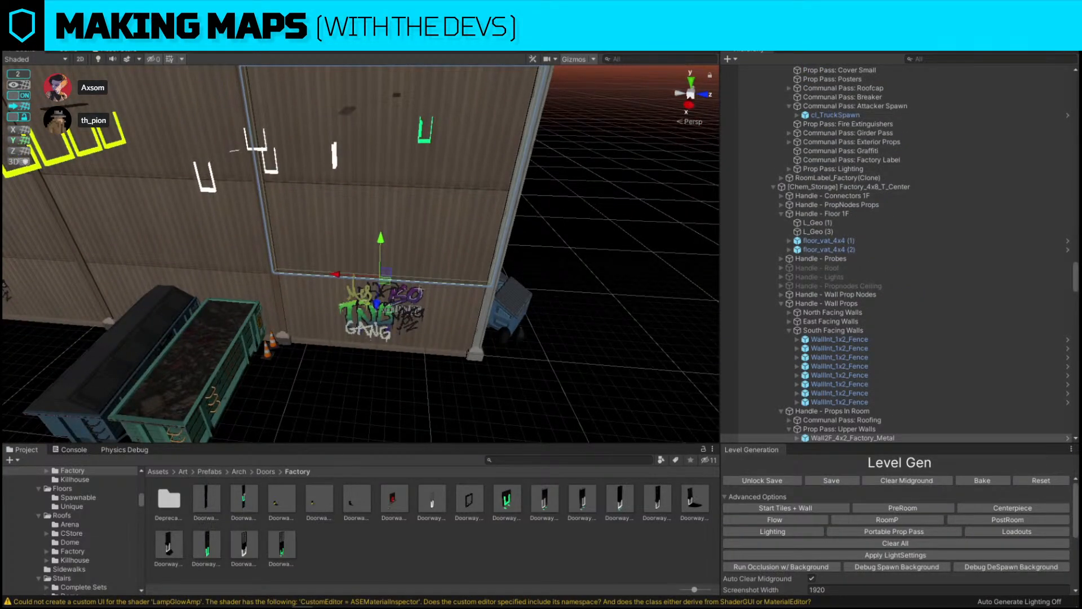
left_click(401, 242)
key("ctrl+shift+r")
left_click_drag(387, 500, 200, 210)
left_click(298, 287)
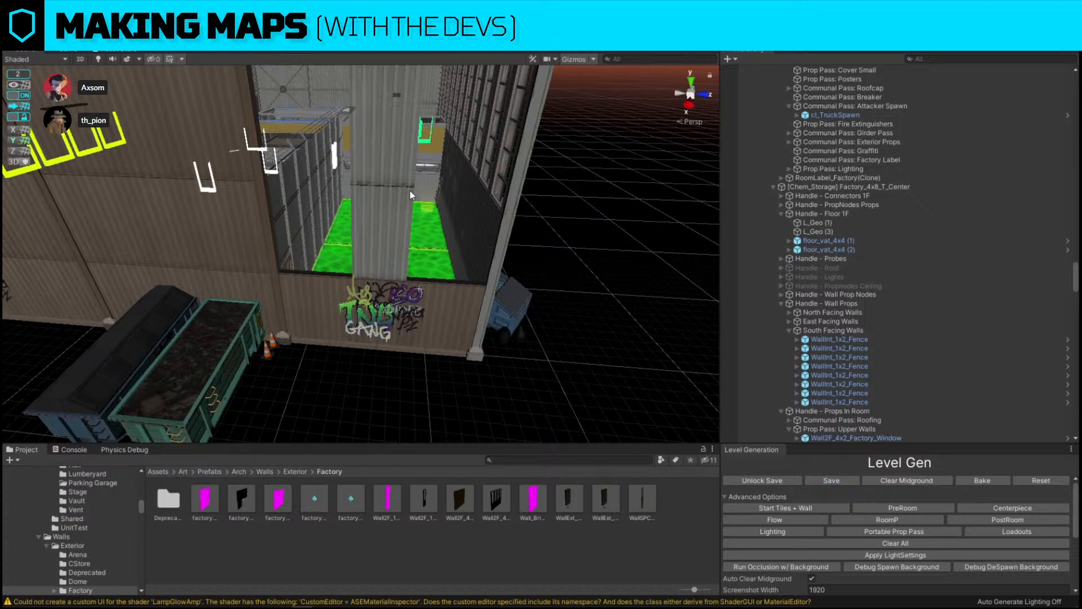
Apply the brown exterior material of the lower wall to the outside of the narrow upper wall panel.
left_click(435, 320)
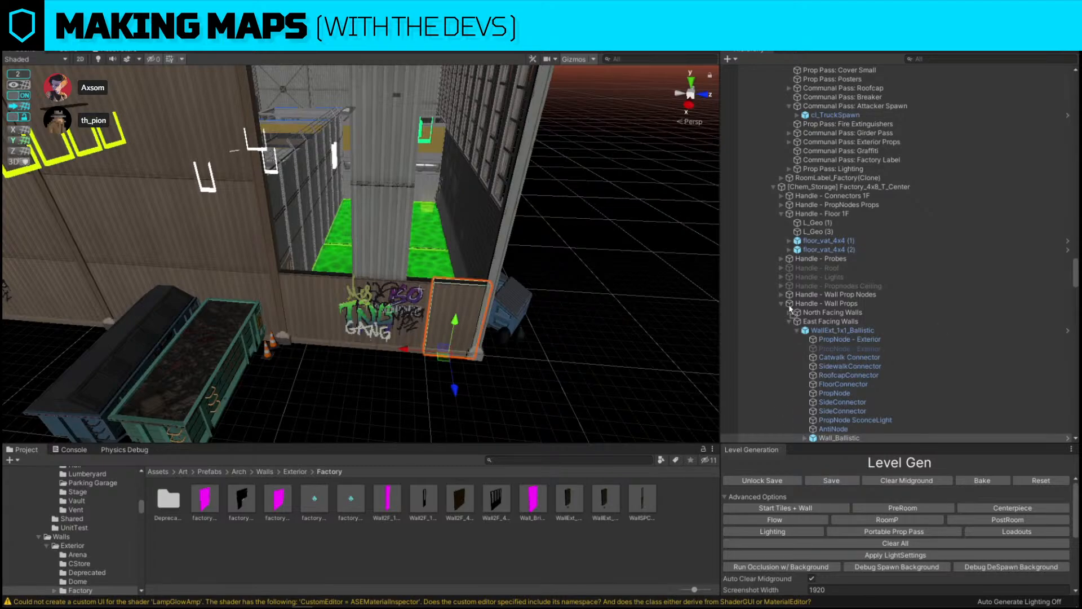
left_click_drag(790, 306, 405, 201)
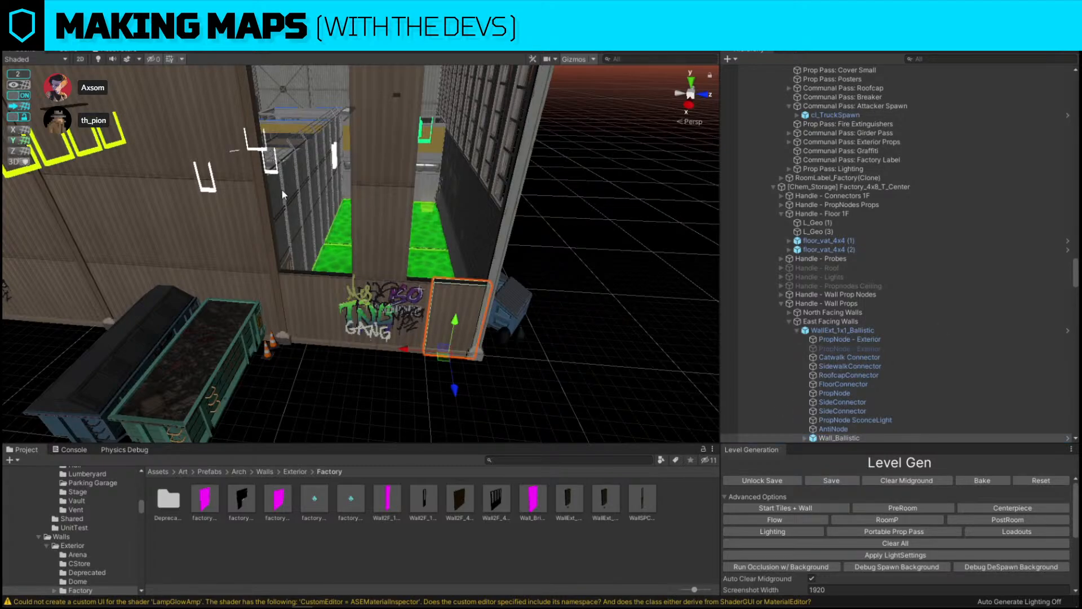
left_click_drag(281, 190, 800, 169, "alt")
Move the Wall2F_1x2_Factory_Metal panel to one end of the wall opening and add a duplicate beside it.
left_click(322, 217)
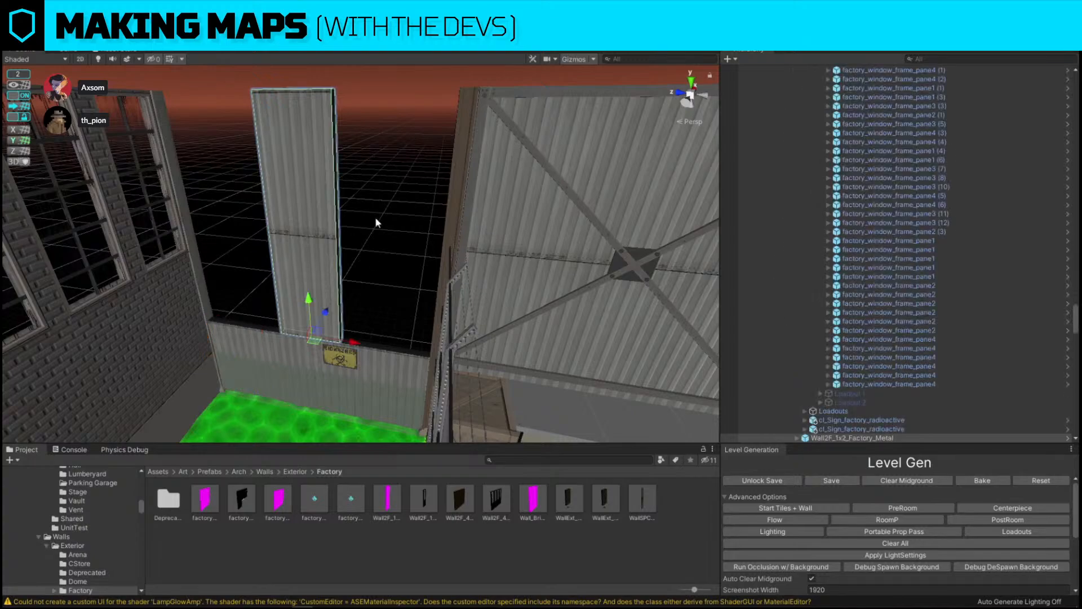
left_click_drag(376, 218, 519, 267, "alt")
left_click_drag(348, 237, 439, 217)
right_click_drag(439, 218, 423, 177)
key("s")
key("ctrl+d")
left_click_drag(431, 295, 397, 290)
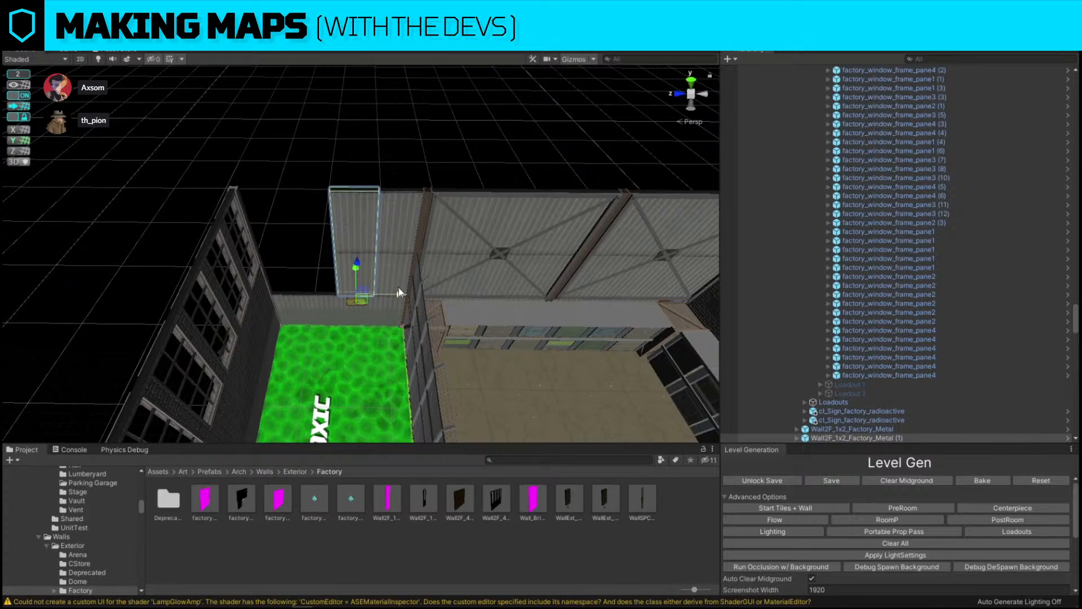
left_click_drag(486, 235, 89, 235, "alt")
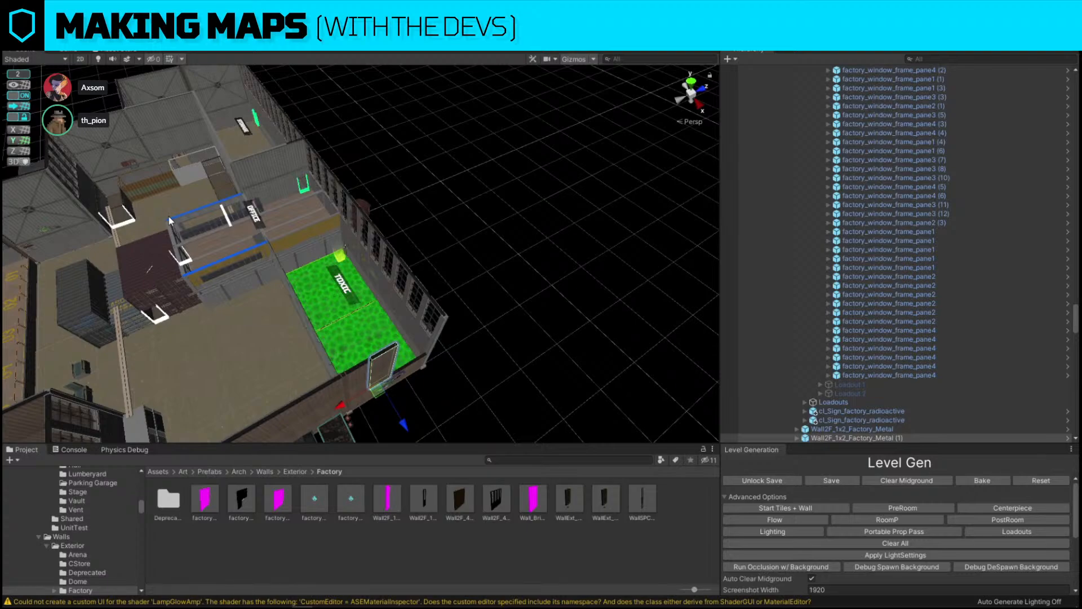
Undo the narrow panel's duplication, its move and the upper wall replacement beside the toxic room.
left_click(356, 371)
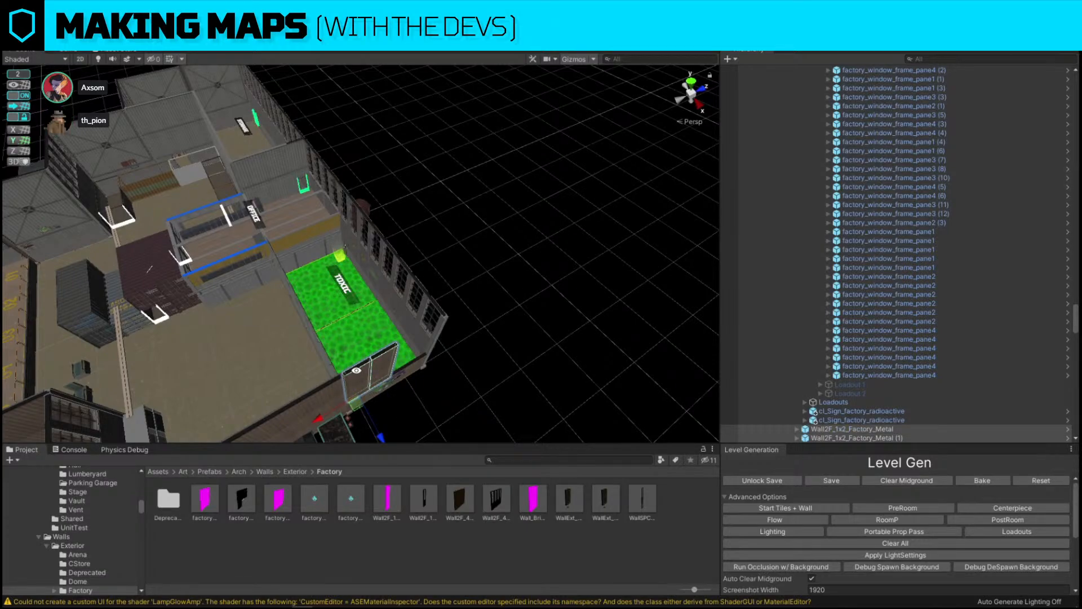
key("ctrl+z")
key("ctrl+z")
key("ctrl+z")
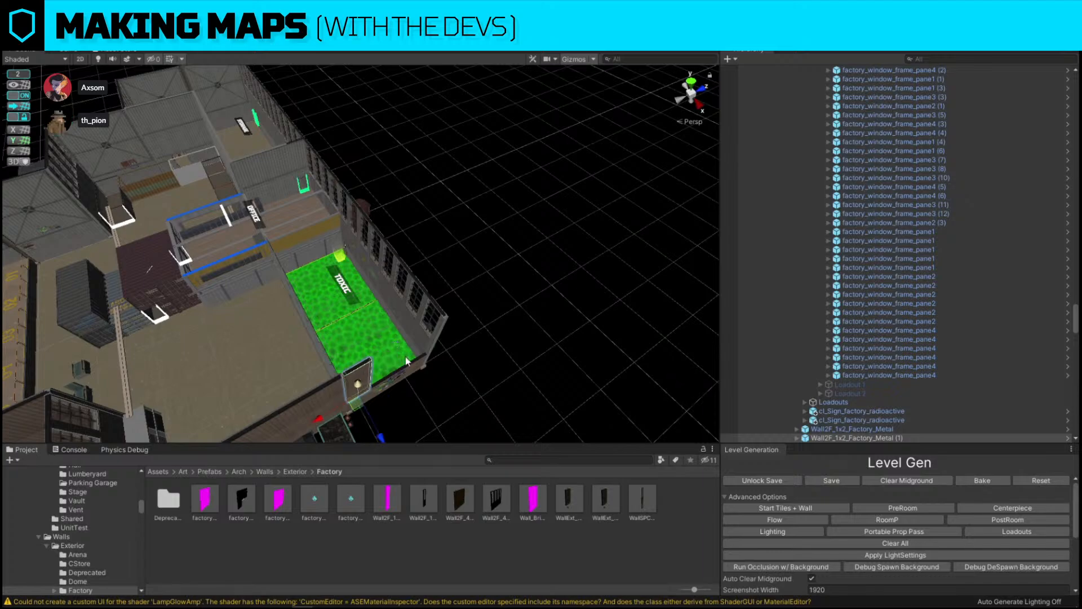
key("ctrl+z")
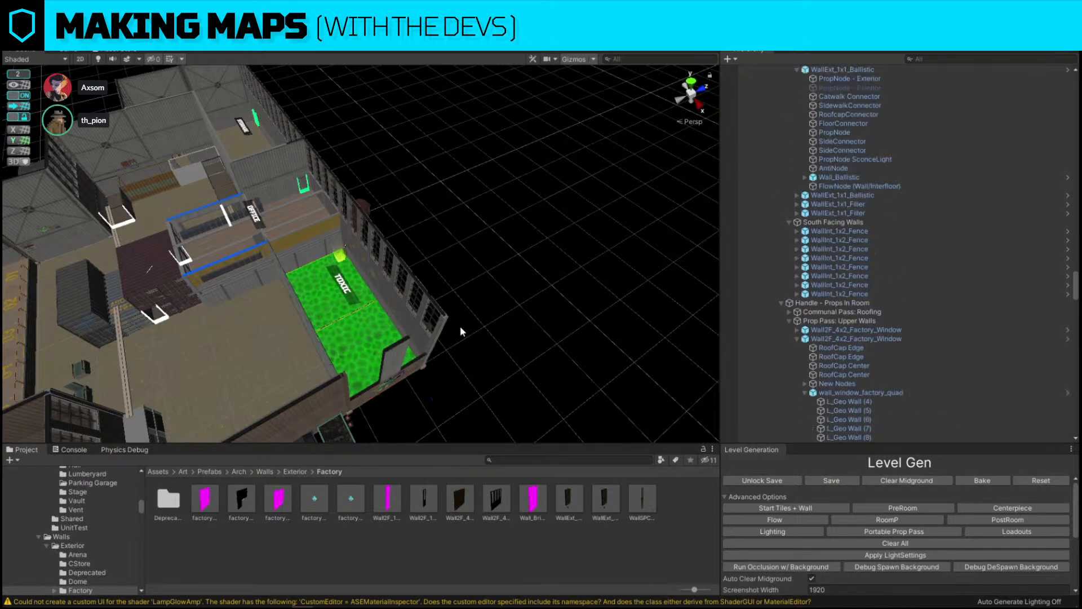
left_click(460, 327)
left_click(391, 347)
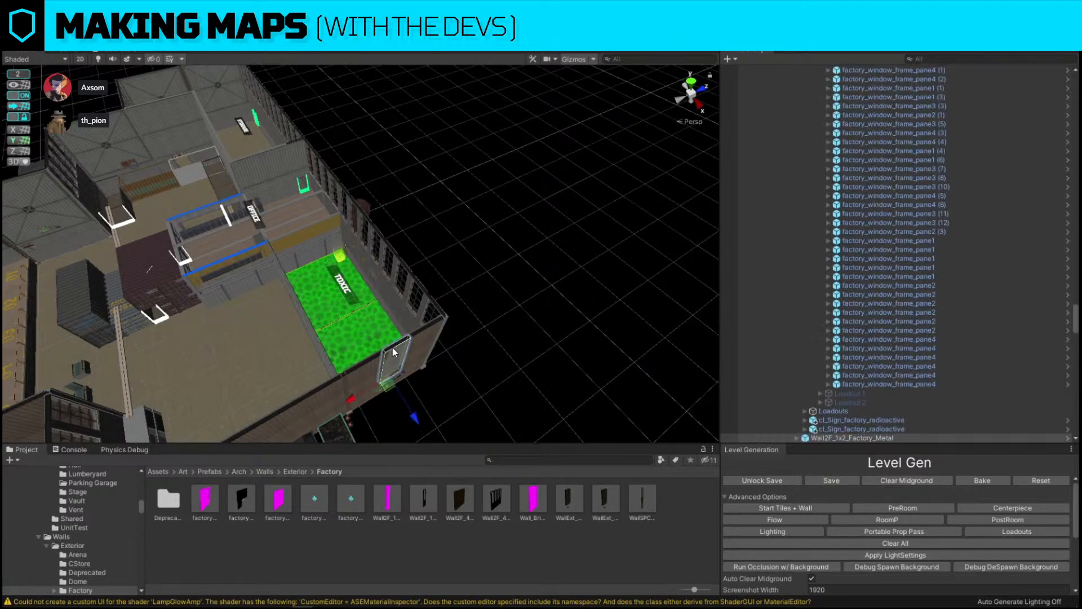
left_click(505, 272)
Examine the windowed outer wall of the toxic room, the building's exterior and the view back to the containers.
left_click_drag(591, 242, 183, 197, "alt")
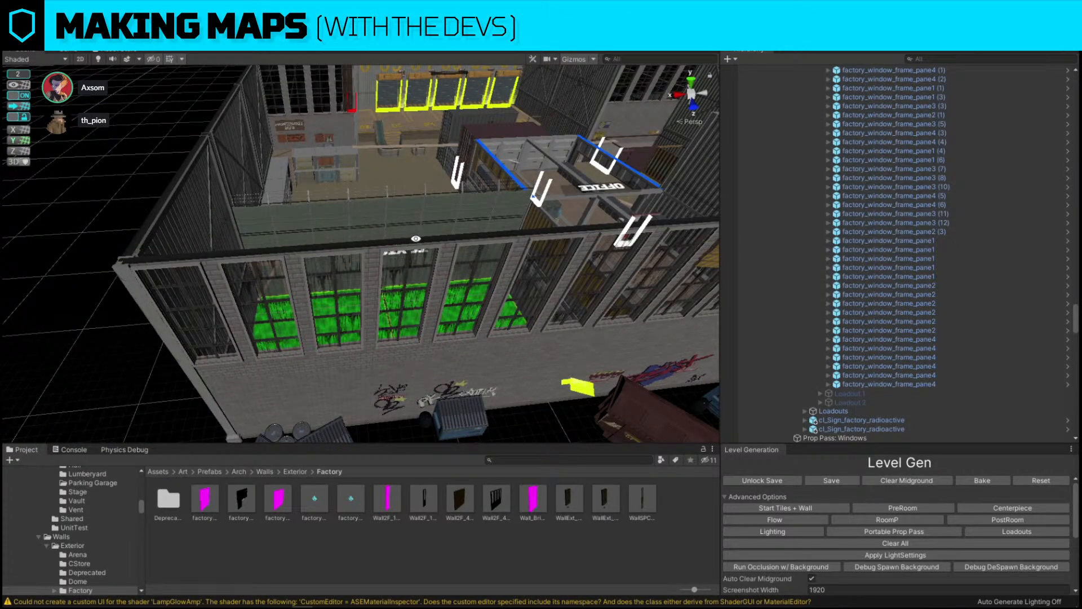
left_click(411, 249)
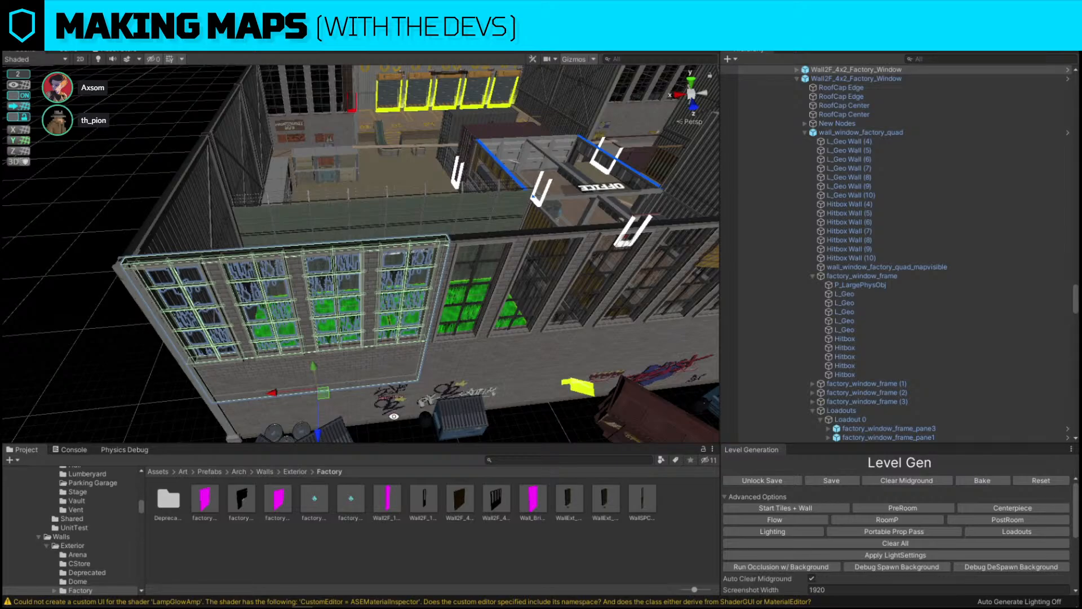
left_click(99, 288)
key("w")
right_click_drag(199, 252, 314, 251)
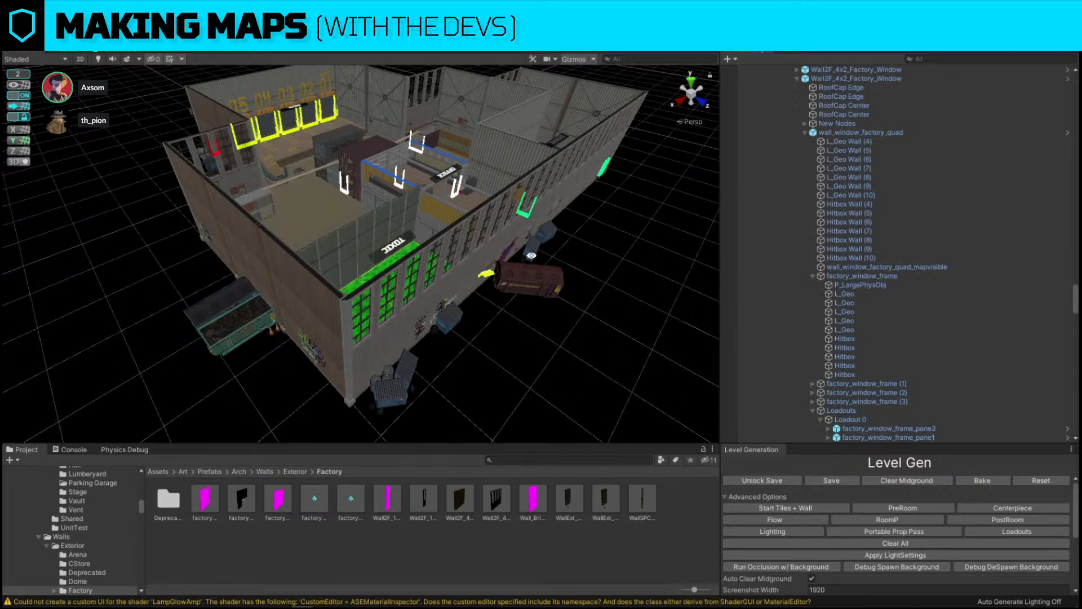
right_click_drag(568, 379, 620, 281)
key("w")
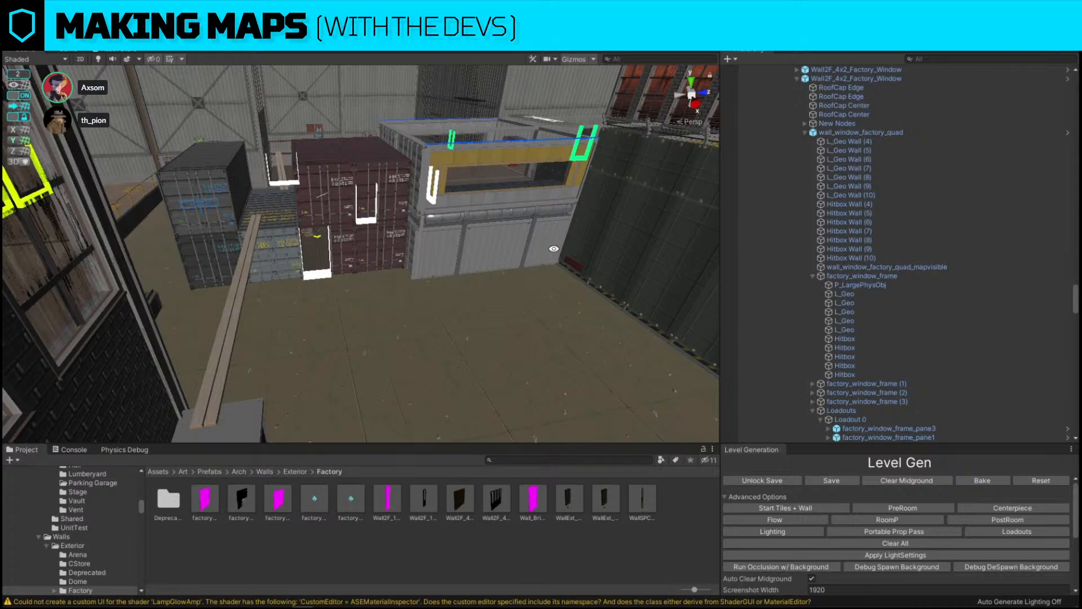
Activate the cargo_container_lid_20_mapvisible object under the lid of cargo_container_20 (2), the dark container beneath the plank bridge.
right_click_drag(455, 208, 579, 327)
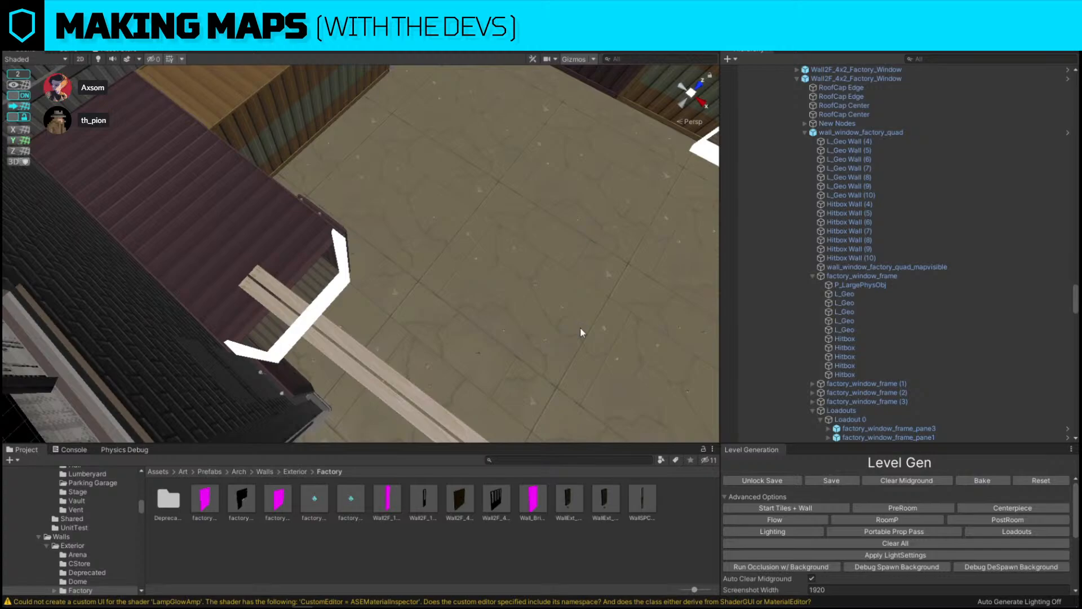
left_click(208, 204)
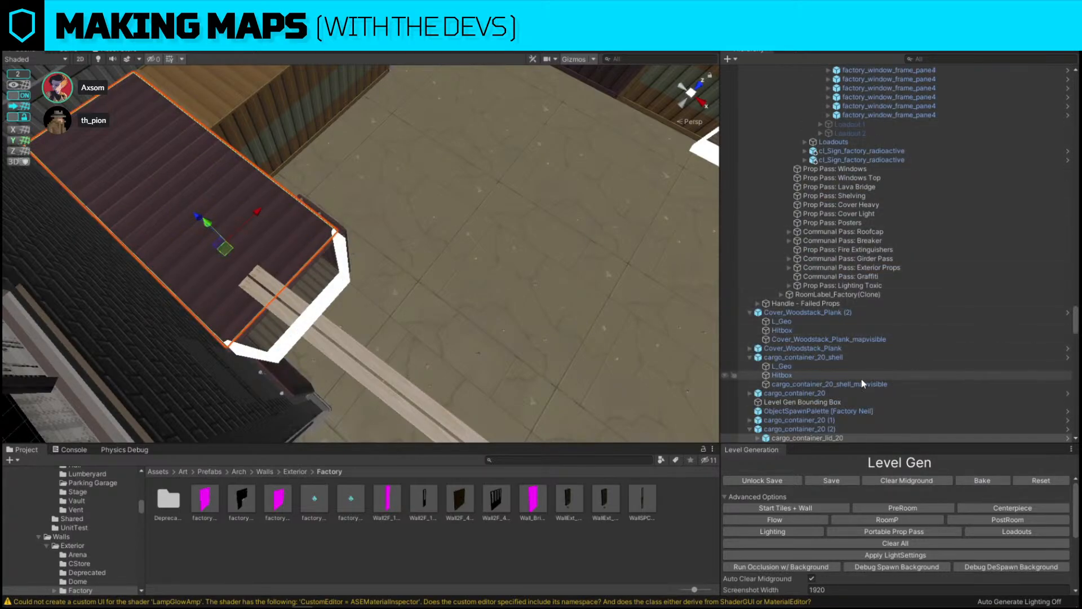
scroll(860, 381, "down", 2)
left_click(756, 372)
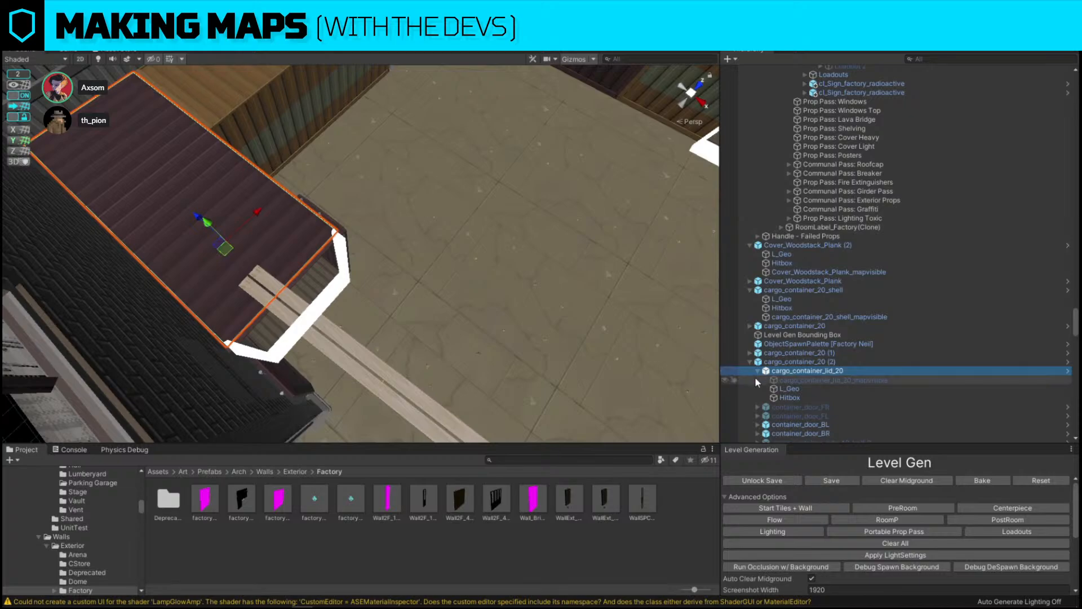
left_click(758, 379)
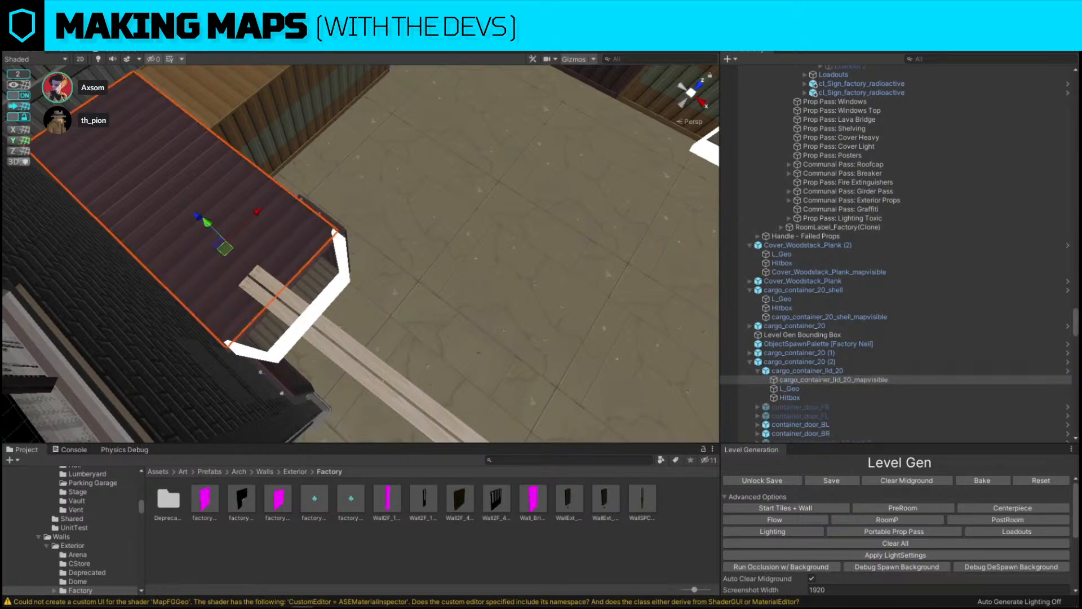
left_click(820, 372)
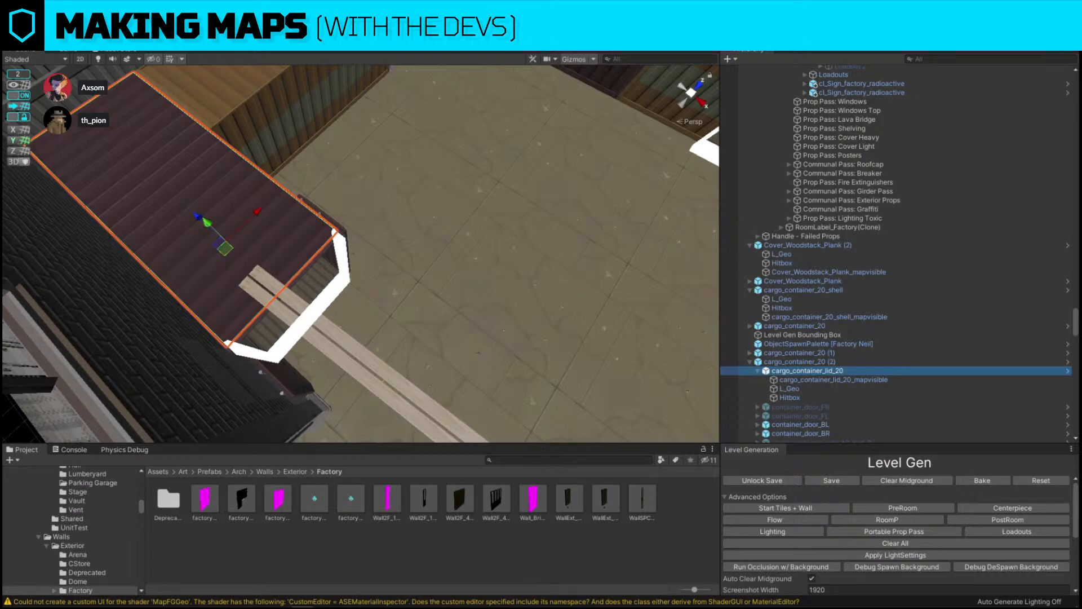
left_click(884, 379)
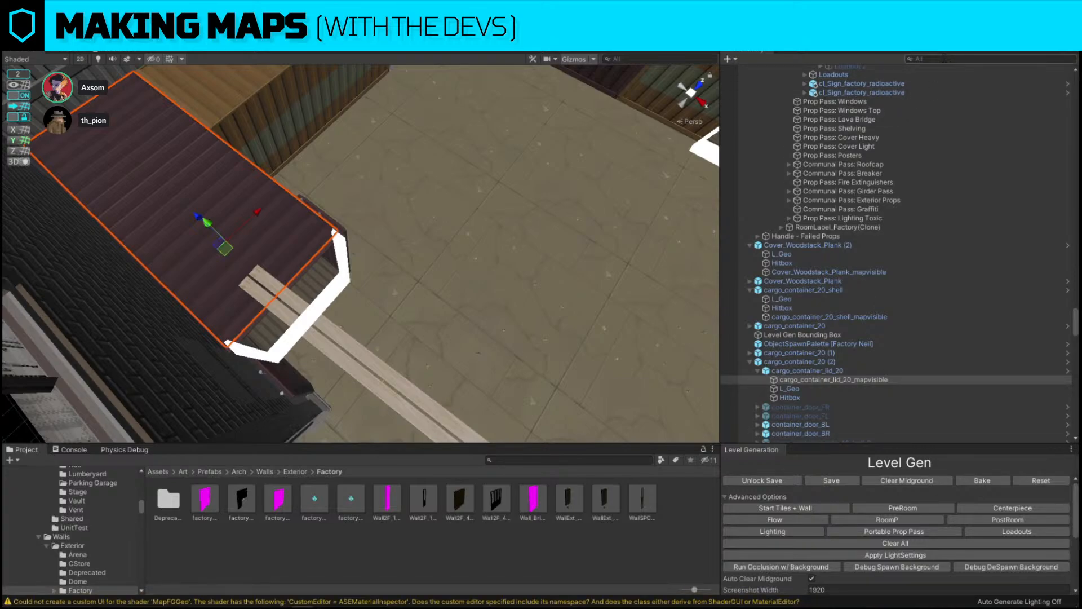
Filter the scene hierarchy for cargo_container_lid_20_mapvisible and try activating every matching lid object together.
left_click(924, 58)
type("cargo_container_lid_20_mapvisible")
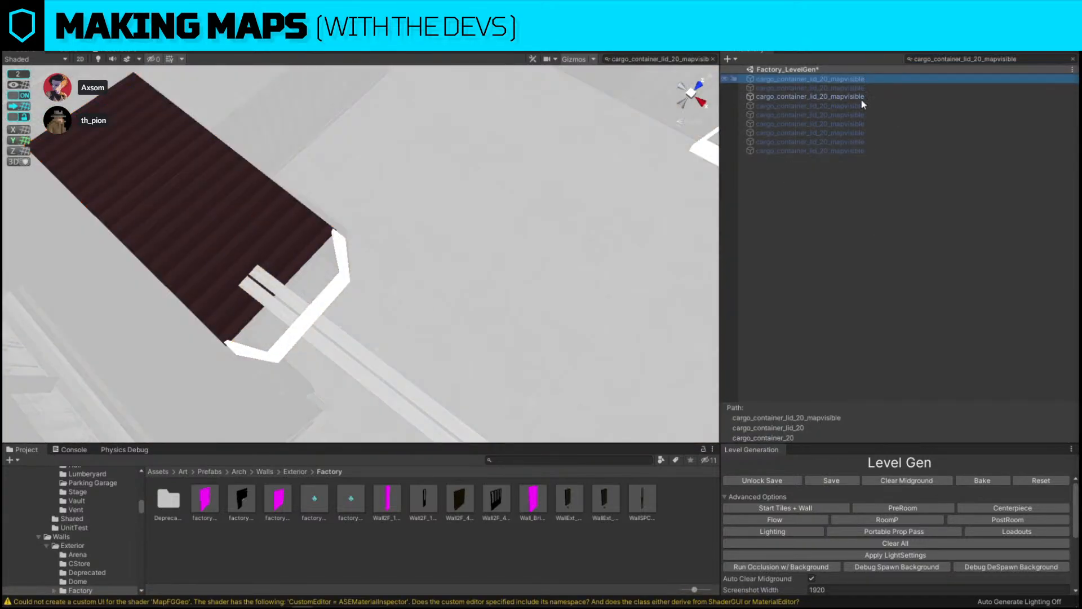
left_click(861, 150, "shift")
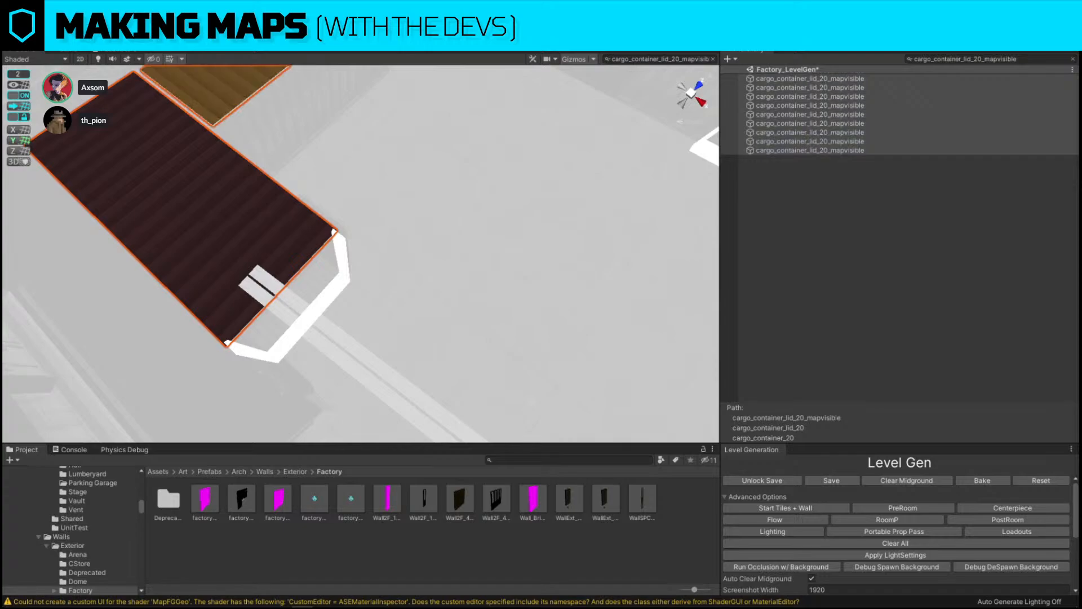
key("f")
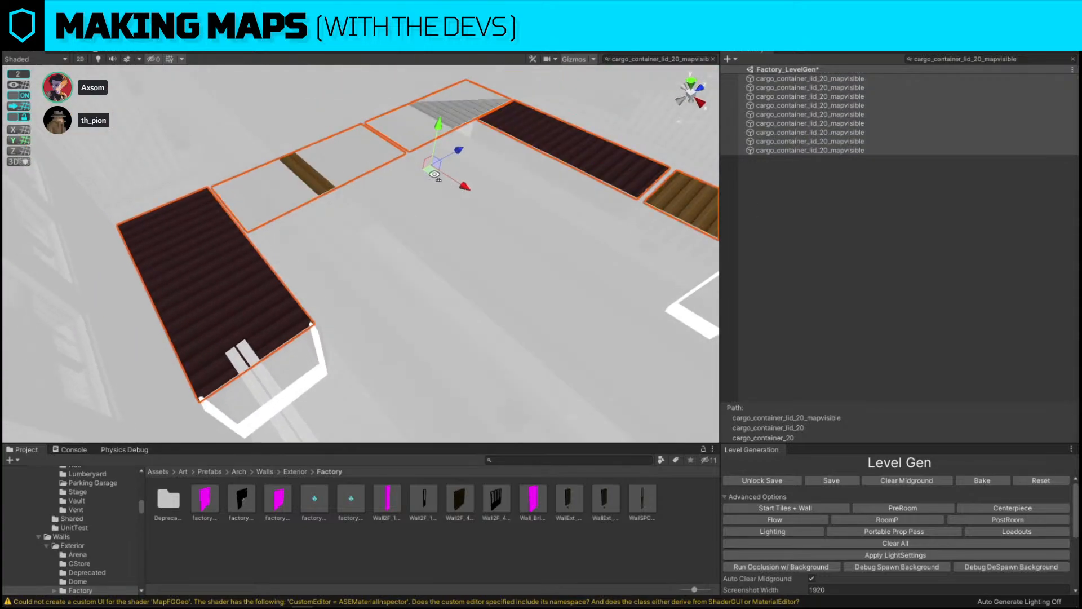
right_click_drag(524, 163, 621, 184)
key("alt+shift+a")
Check the individual lid locations in the scene and activate the first five cargo_container_lid_20_mapvisible objects in the filtered list.
double_click(823, 151)
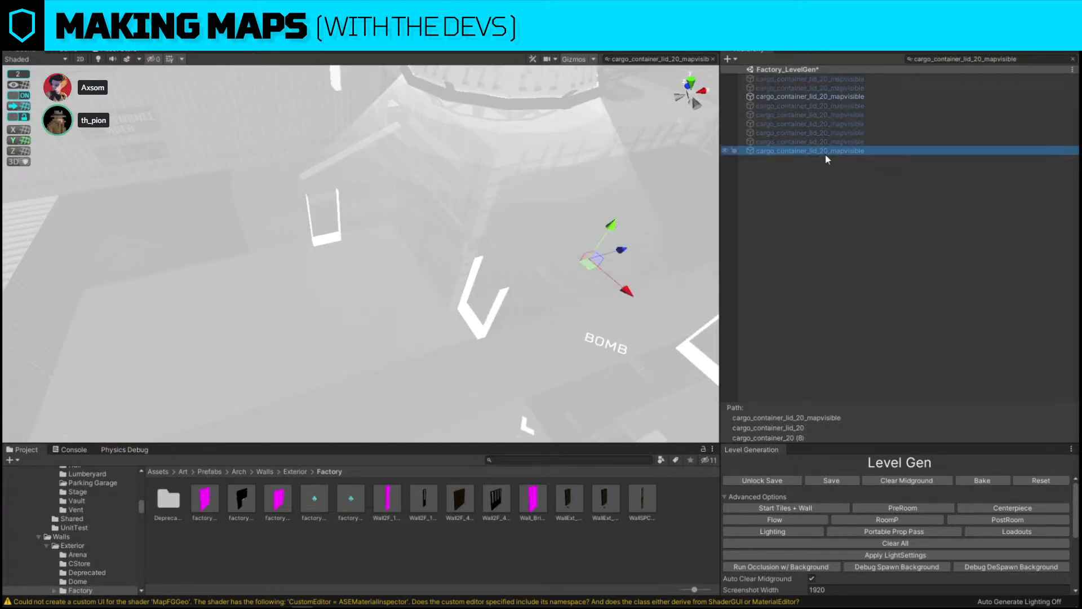
double_click(820, 142)
double_click(820, 133)
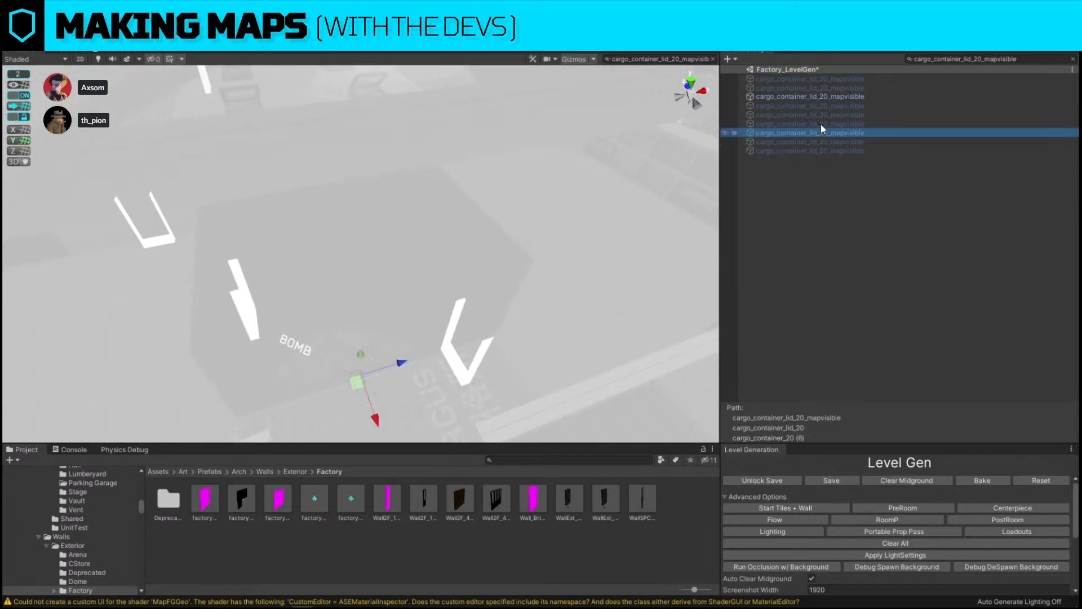
double_click(821, 123)
double_click(822, 115)
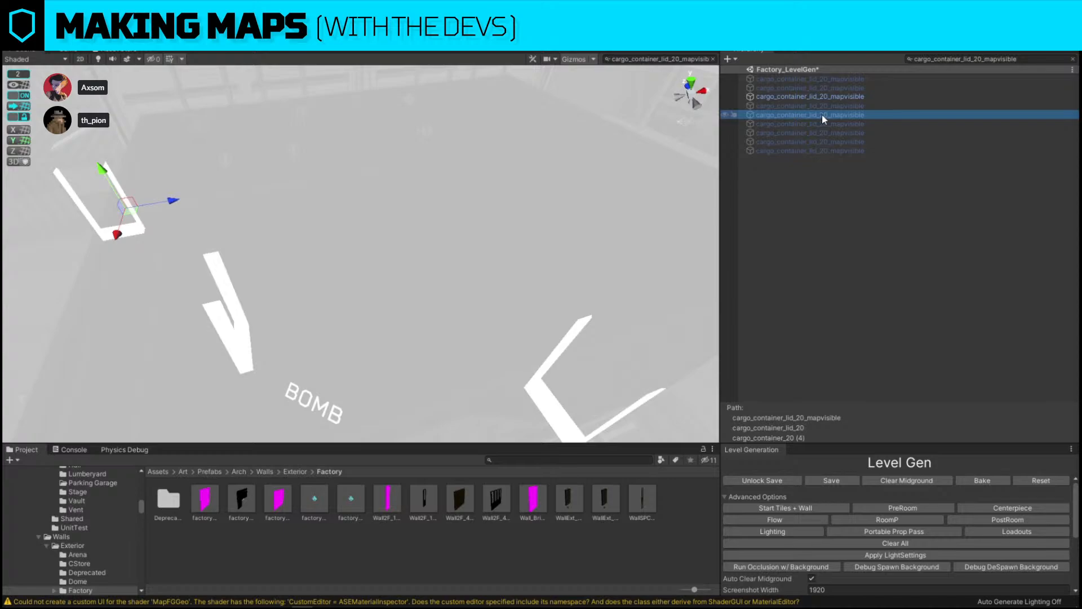
left_click(826, 81, "shift")
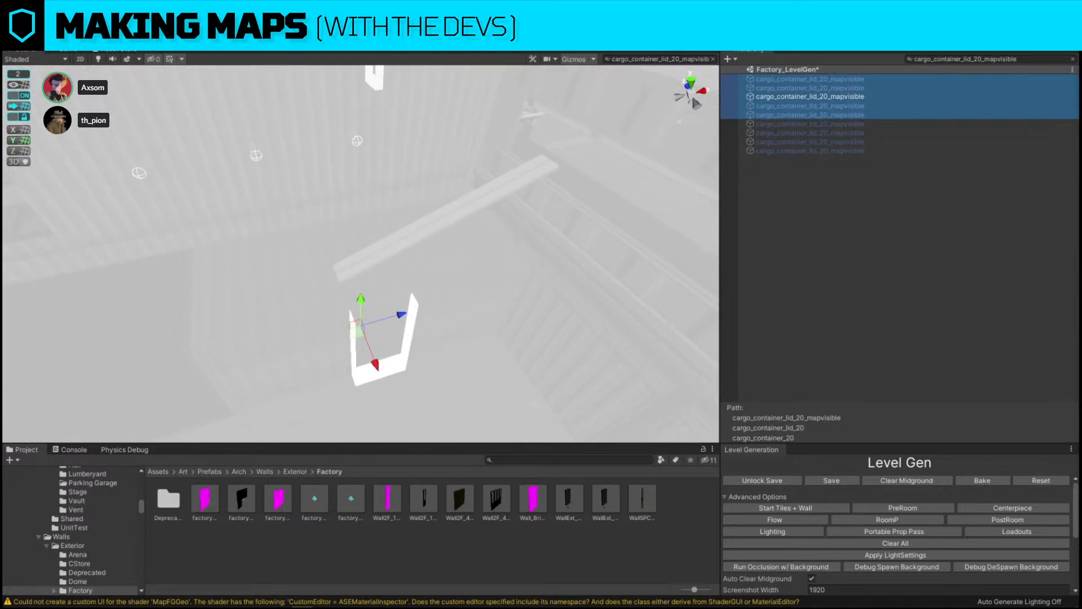
key("h")
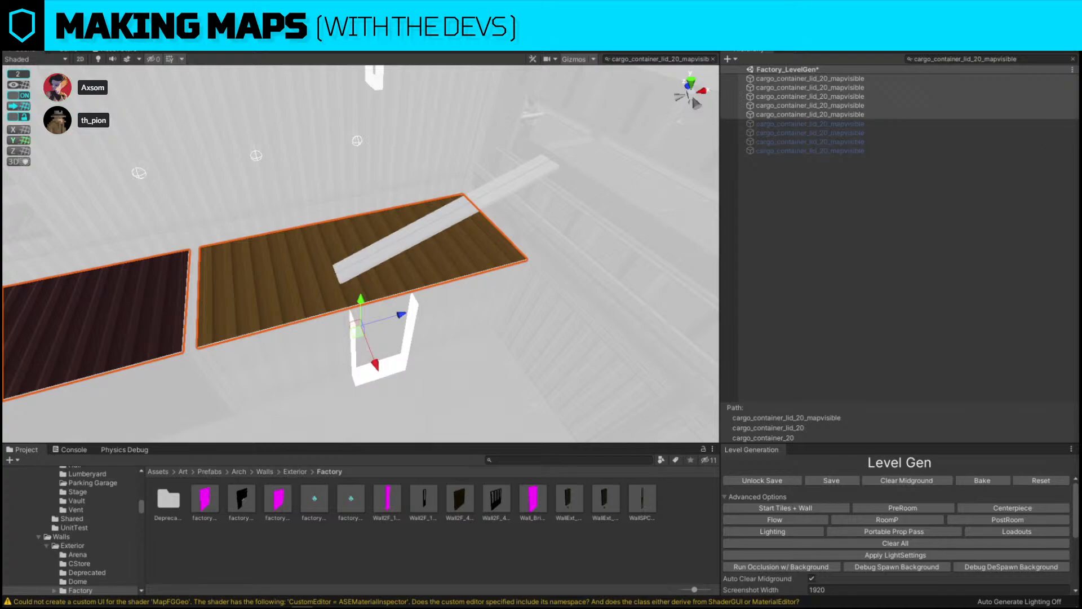
Show the scene in its flat map-visible shading, select the lid of cargo_container_20 (4) and clear the hierarchy search.
right_click(192, 236)
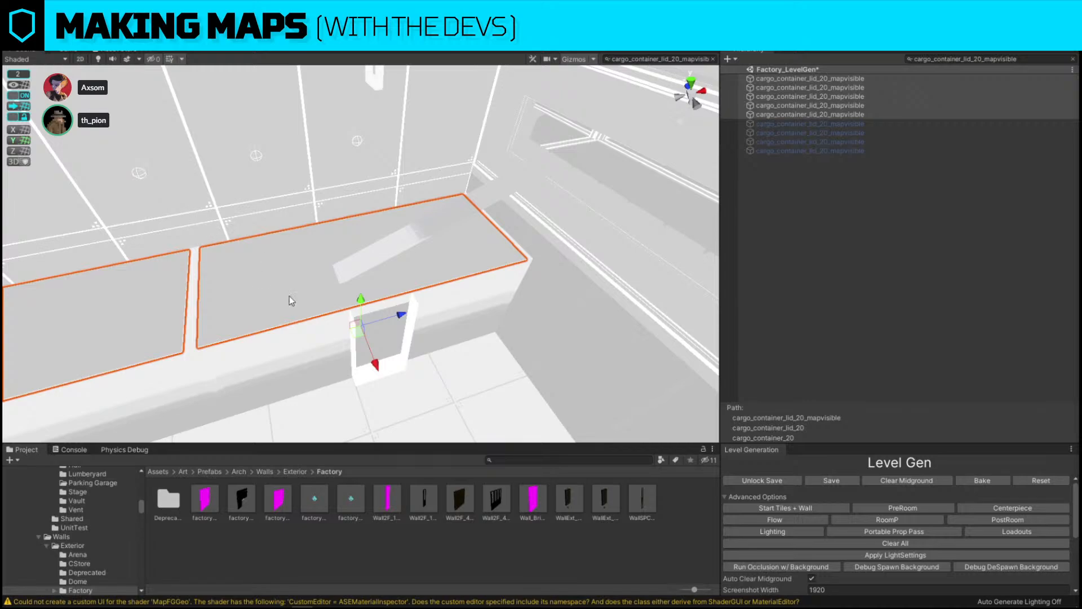
left_click(300, 297)
key("f")
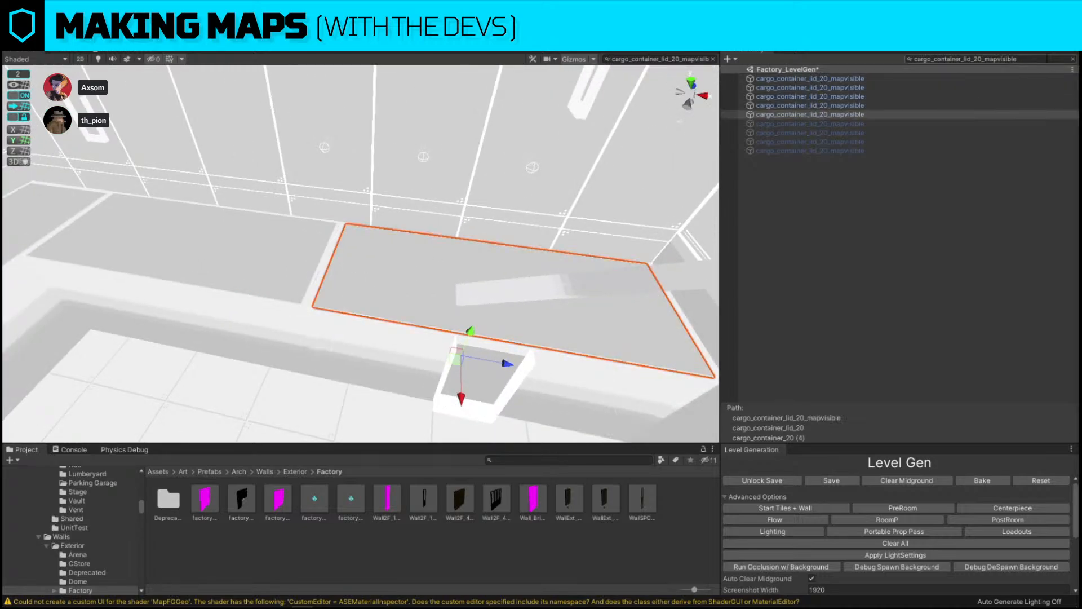
left_click(1072, 59)
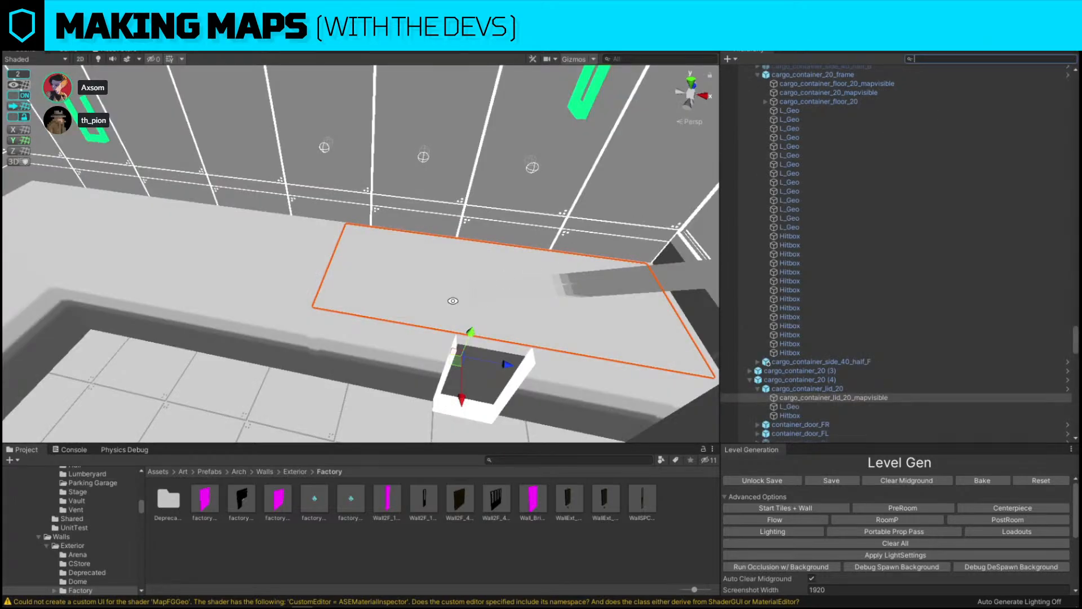
Examine the container lid surfaces in the map-visible view and locate the cargo_container_lid_20 prefab in the project.
right_click_drag(395, 279, 259, 258)
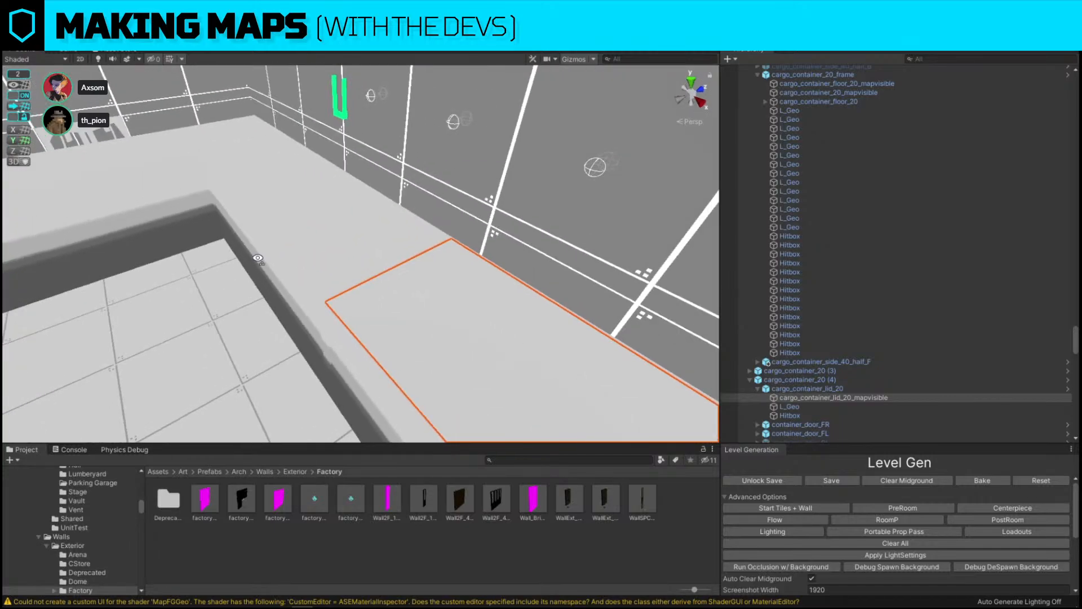
right_click_drag(457, 390, 490, 400)
right_click_drag(297, 320, 499, 273)
key("w")
mouse_move(451, 244)
right_mouse_down()
mouse_move(474, 198)
mouse_move(413, 345)
mouse_move(352, 347)
mouse_move(268, 251)
mouse_move(286, 233)
mouse_move(452, 223)
right_mouse_up()
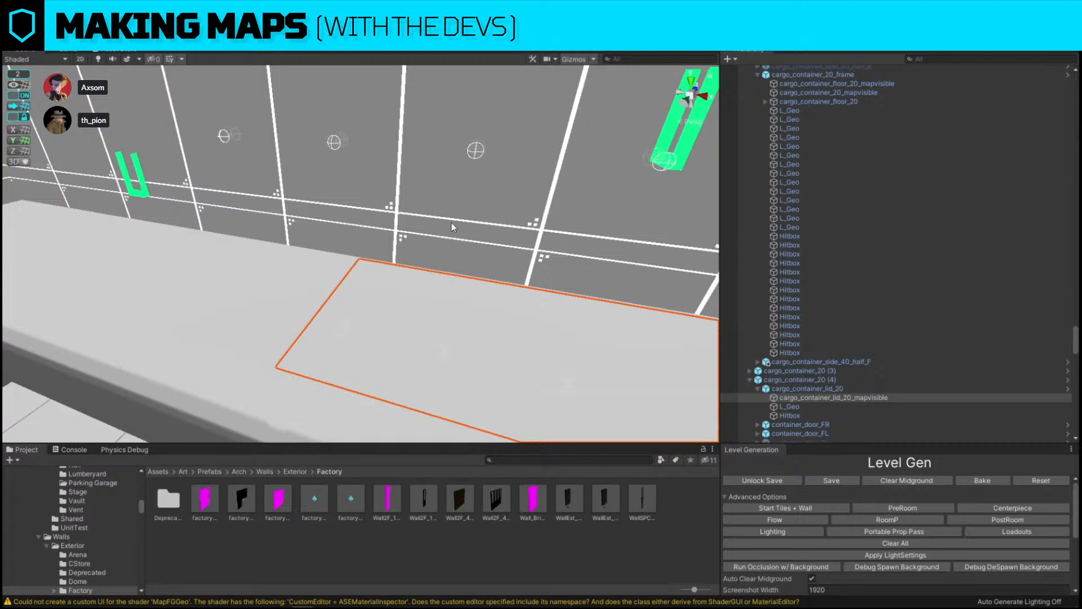
left_click(909, 389)
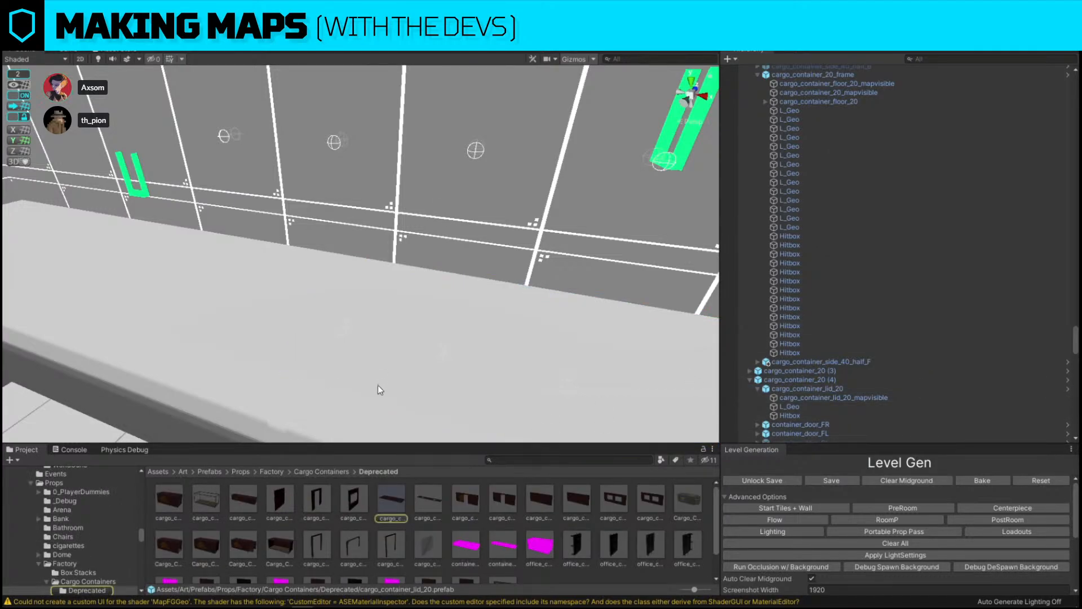
right_click_drag(418, 310, 315, 314, "alt")
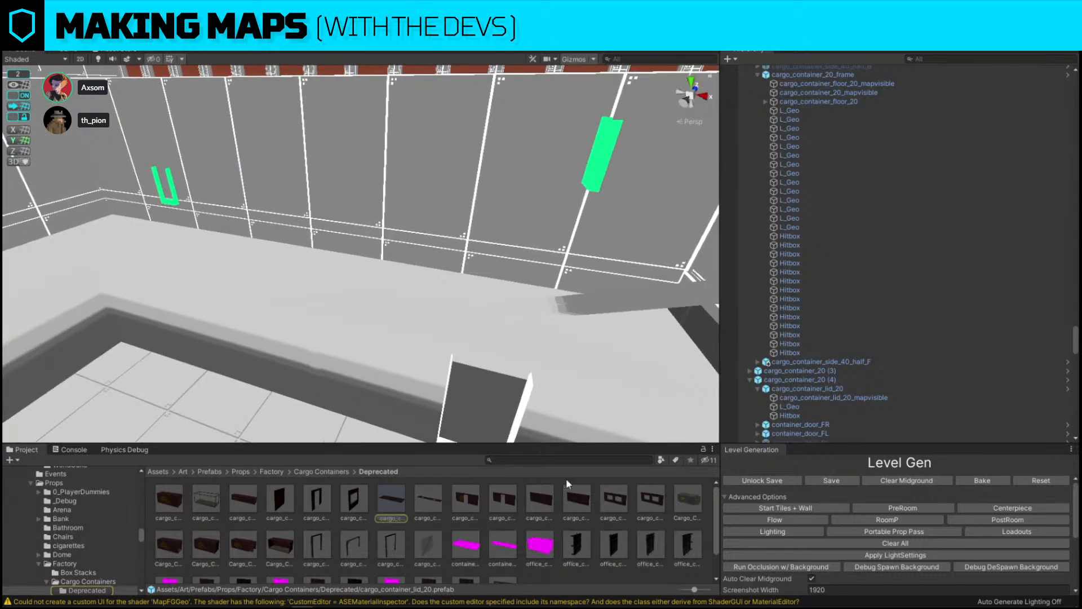
Search the project assets for "catwalk" and look through the results for a catwalk prefab.
left_click(552, 462)
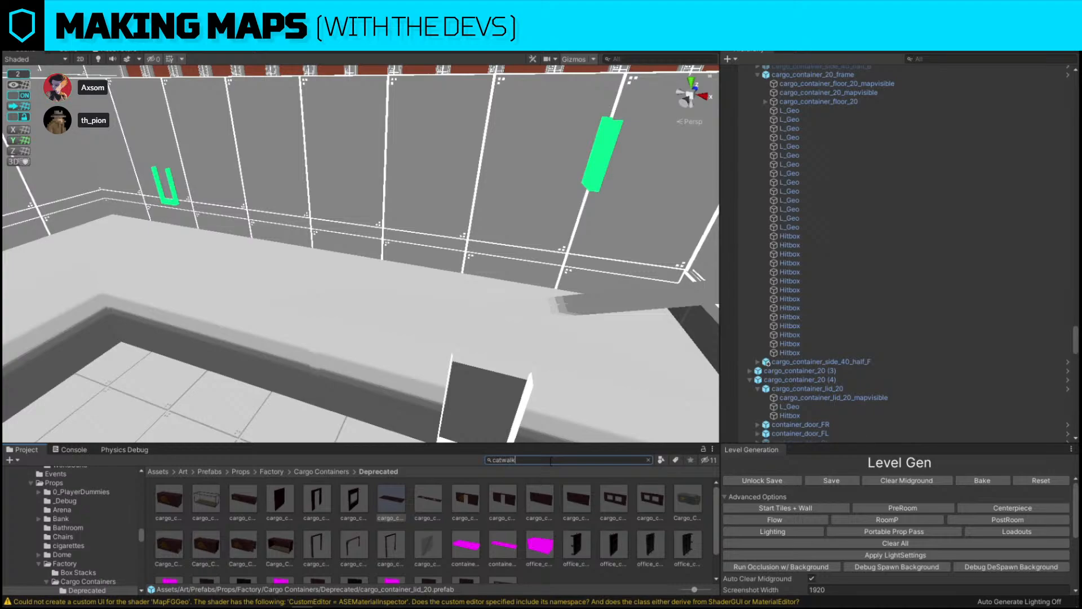
scroll(460, 503, "down", 6)
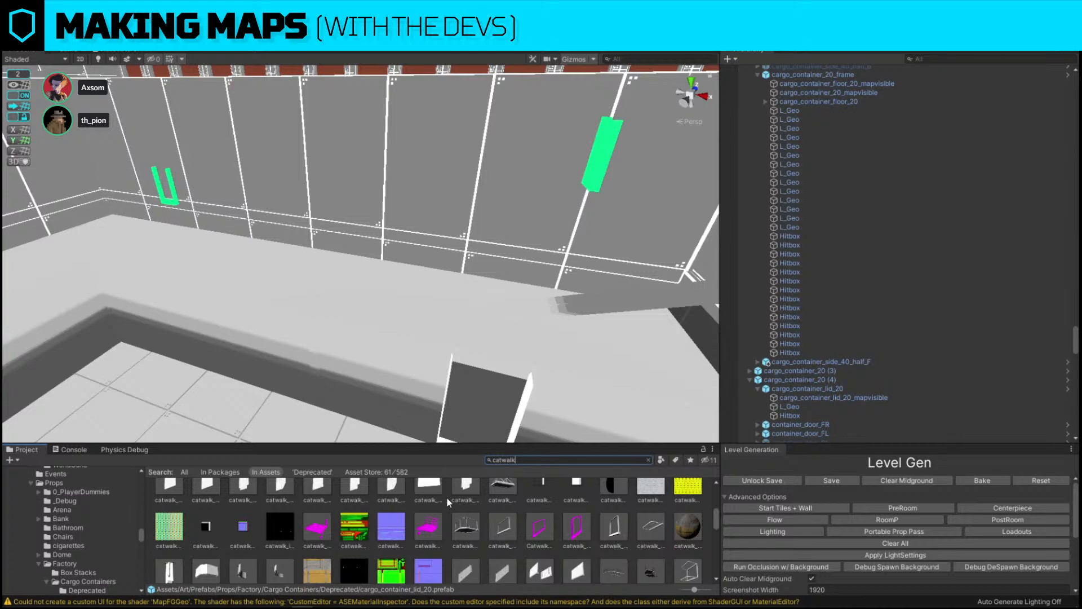
scroll(446, 497, "down", 10)
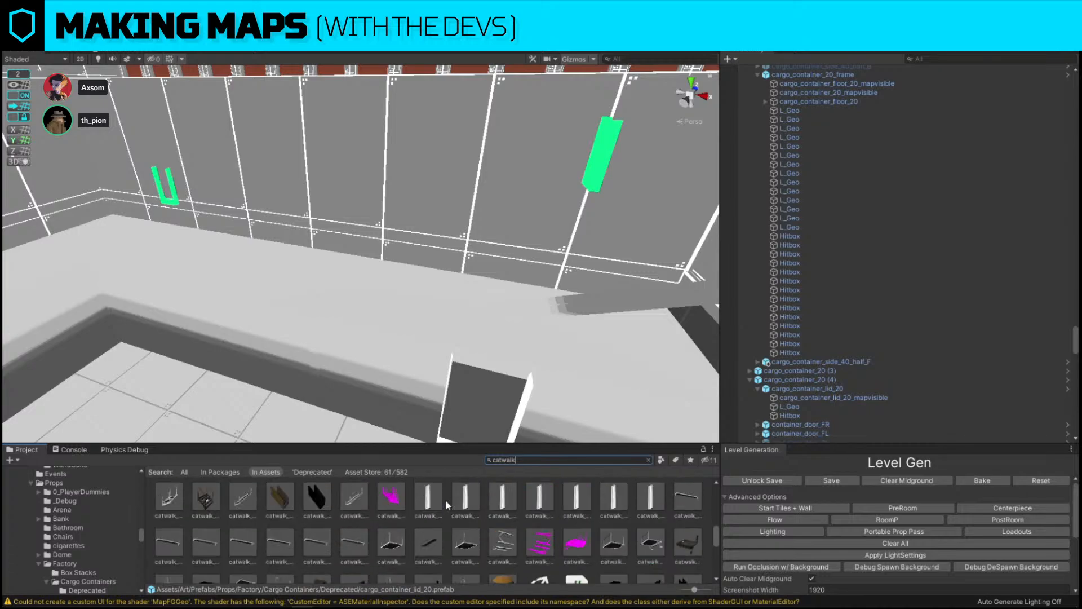
scroll(445, 499, "up", 2)
scroll(382, 541, "down", 5)
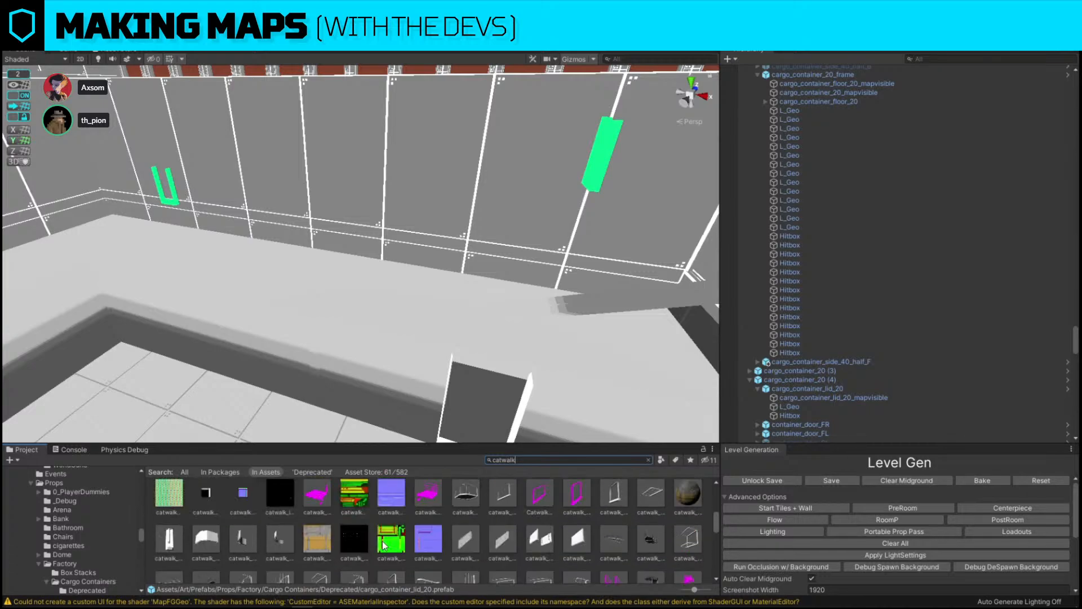
scroll(384, 522, "up", 5)
Try catwalk_outer on the container tops, undo it, and place the catwalk_wall_inner prefab there instead.
left_click_drag(435, 507, 353, 311)
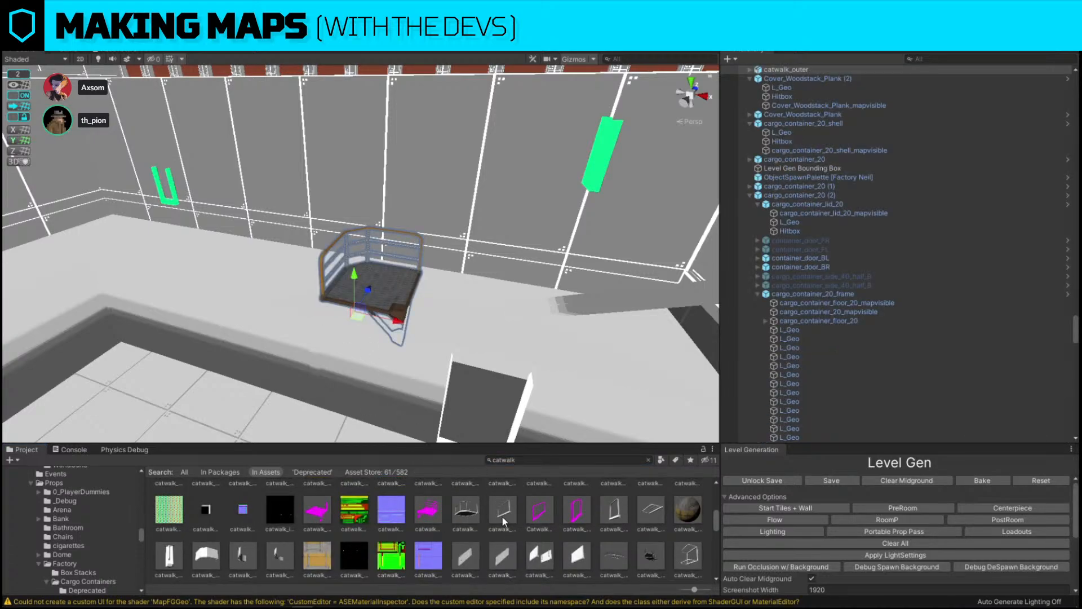
key("ctrl+z")
scroll(502, 517, "down", 5)
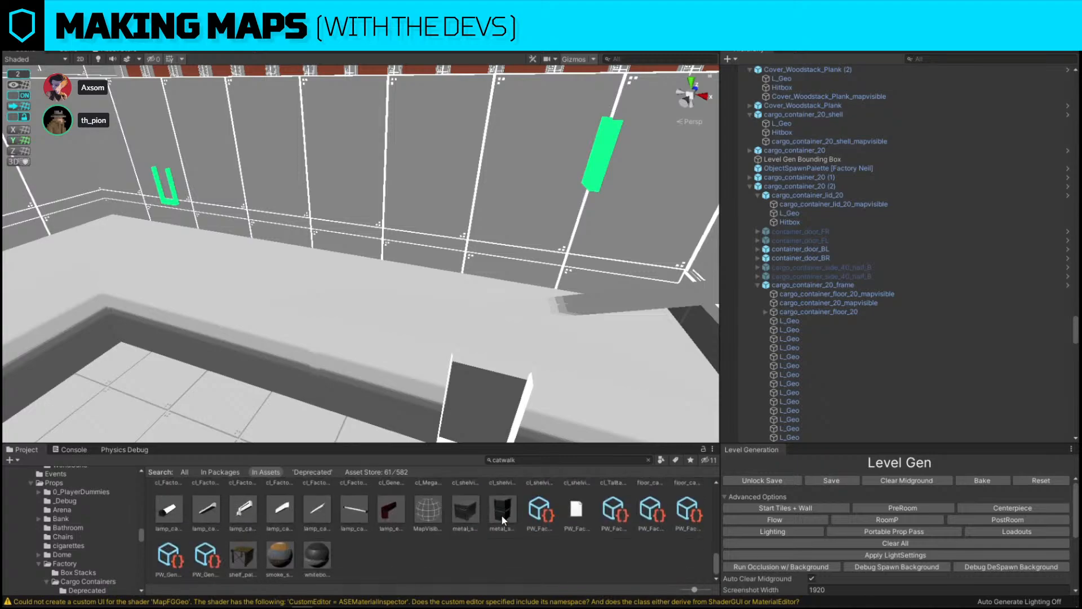
scroll(501, 515, "up", 5)
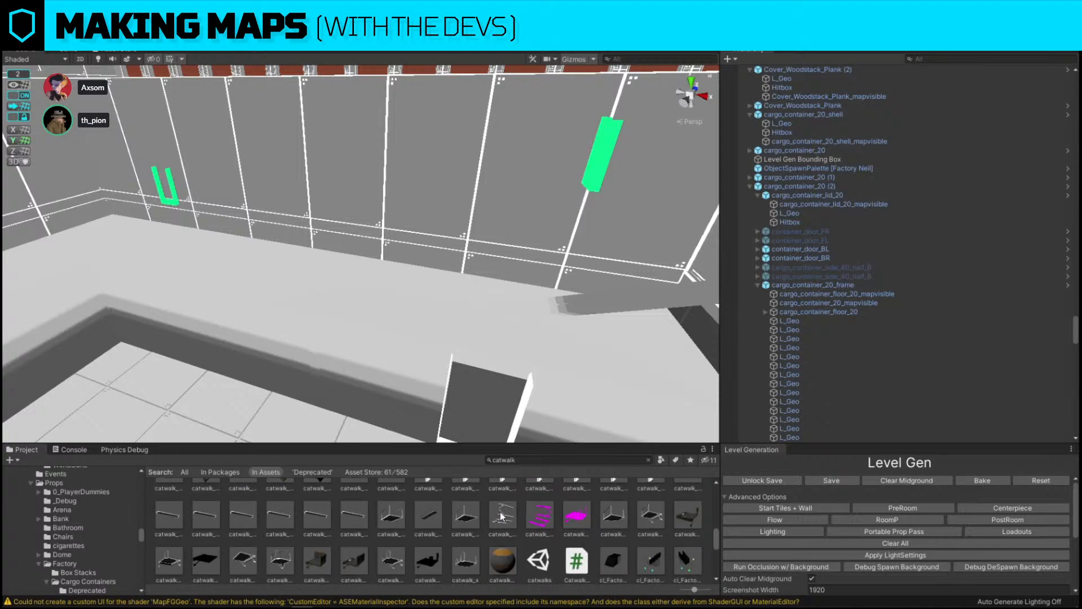
left_click_drag(688, 515, 397, 249)
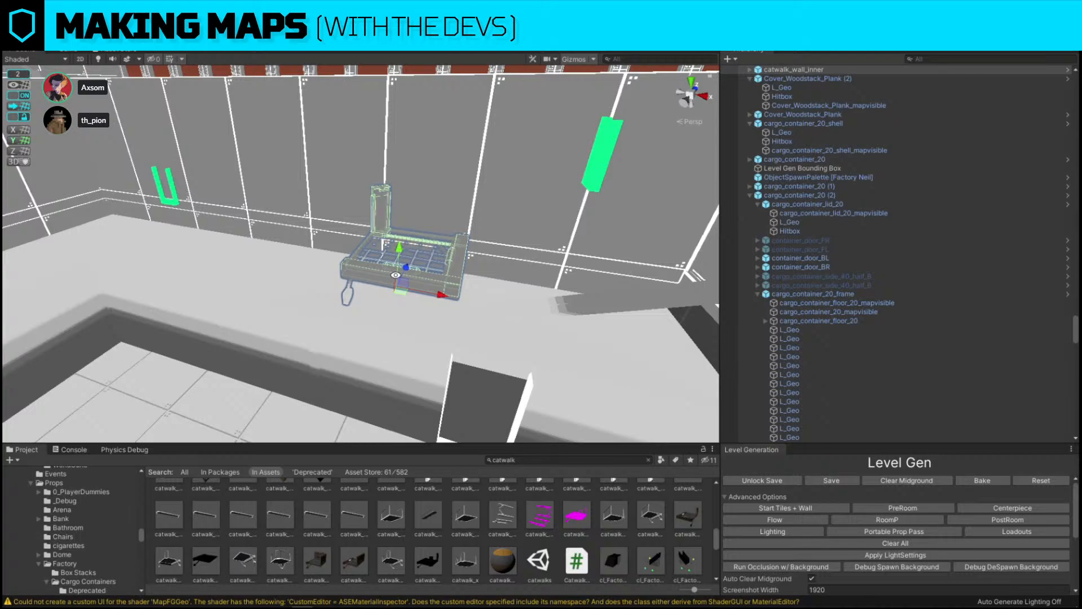
Select the catwalk_wall_inner_mapvisible mesh of the placed catwalk from a close view of its grating.
left_click(432, 262)
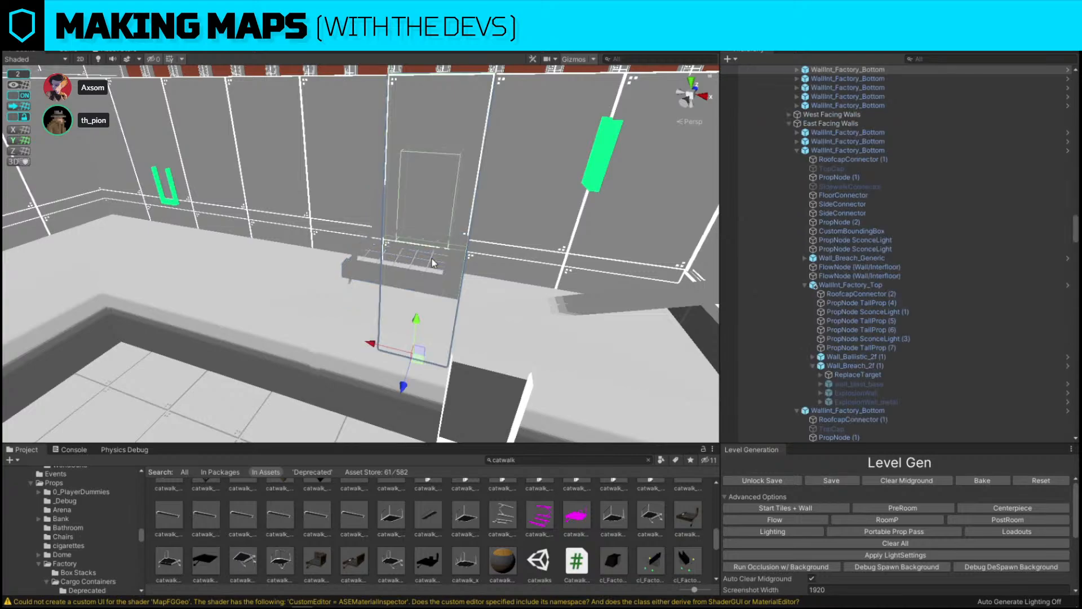
left_click(433, 262)
left_click_drag(395, 285, 423, 307, "alt")
scroll(423, 309, "up", 5)
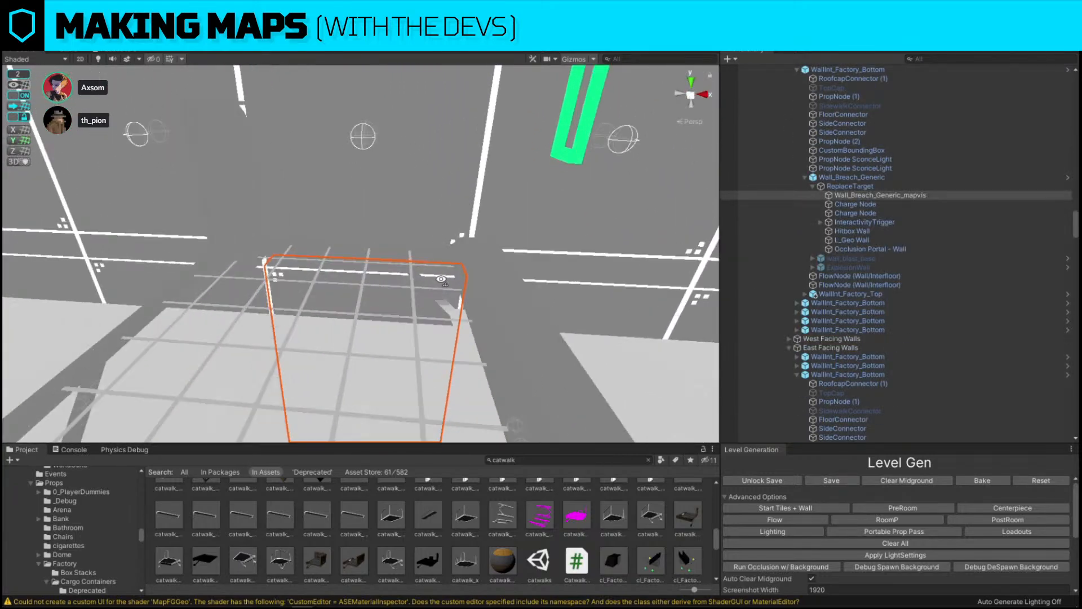
left_click(421, 322)
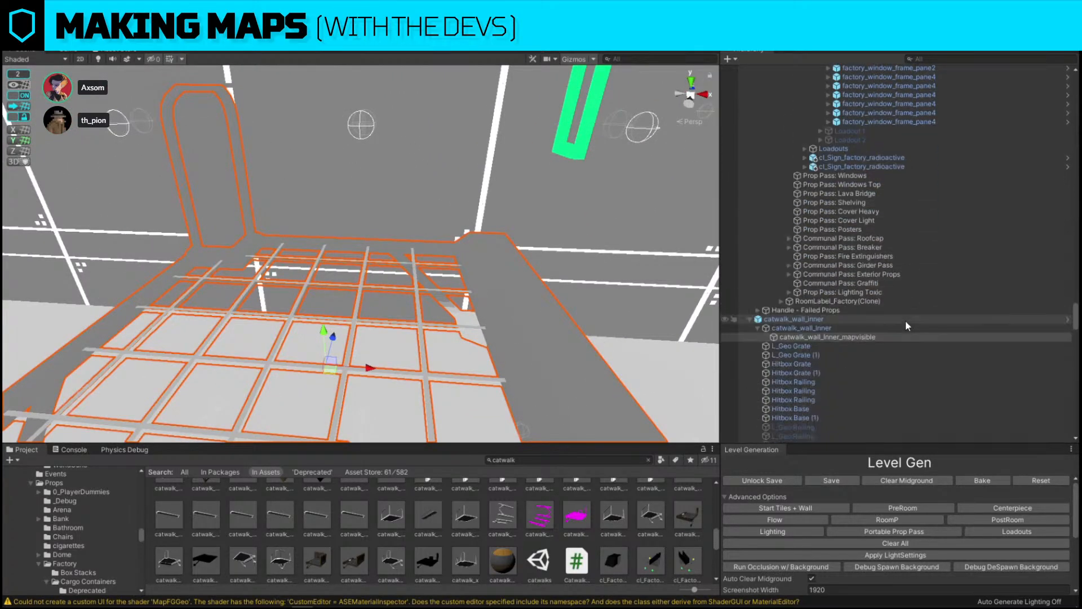
Search the project assets for "mapvisiblegeo cat" and select the MapVisibleGeo_catwalk material.
left_click(624, 458)
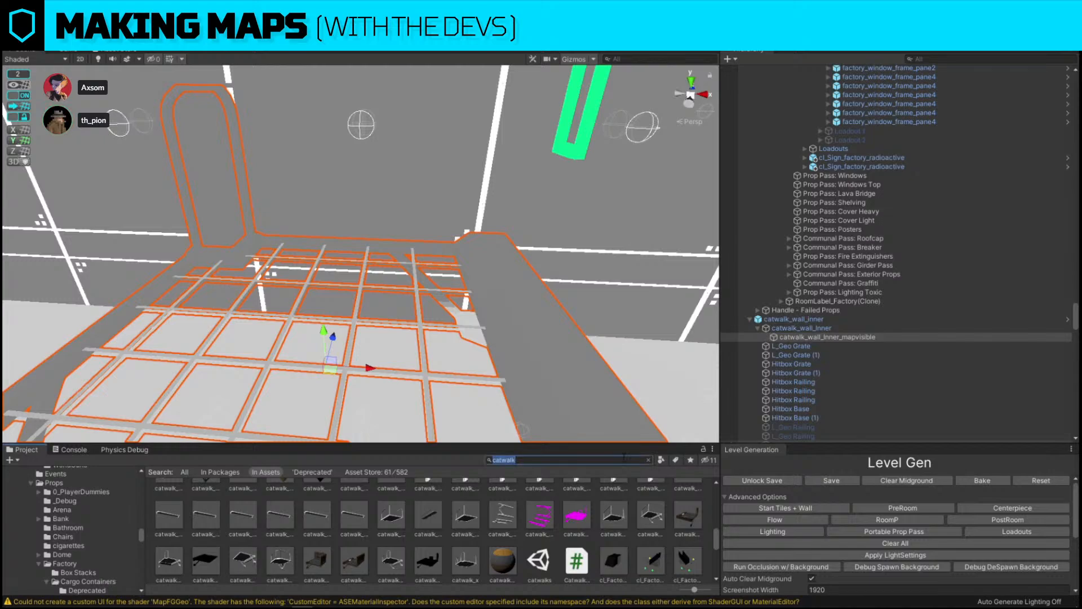
type("mapvisiblegeo cat")
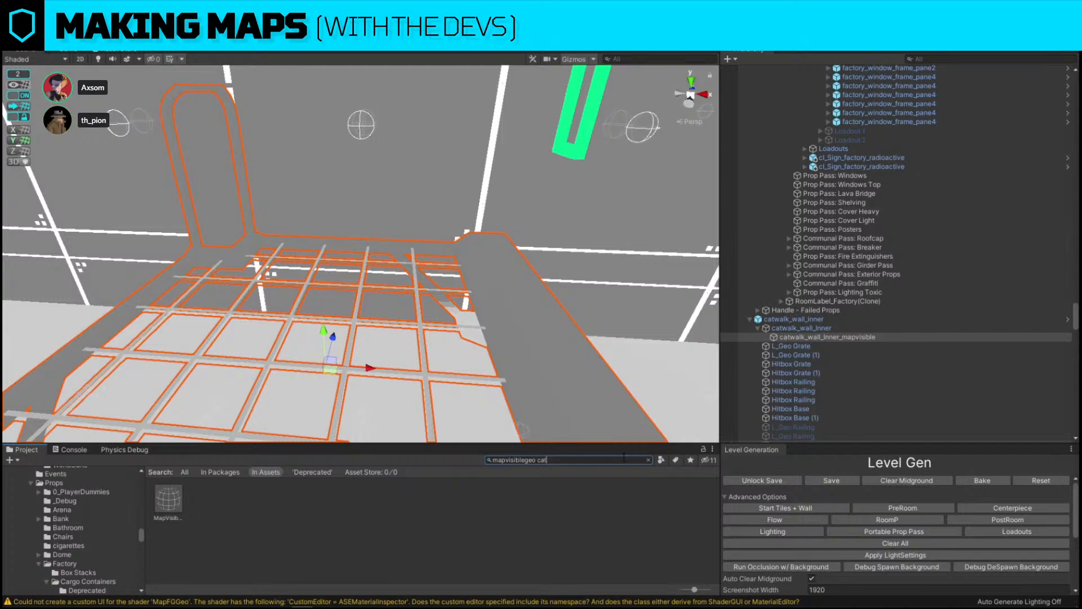
left_click(169, 499)
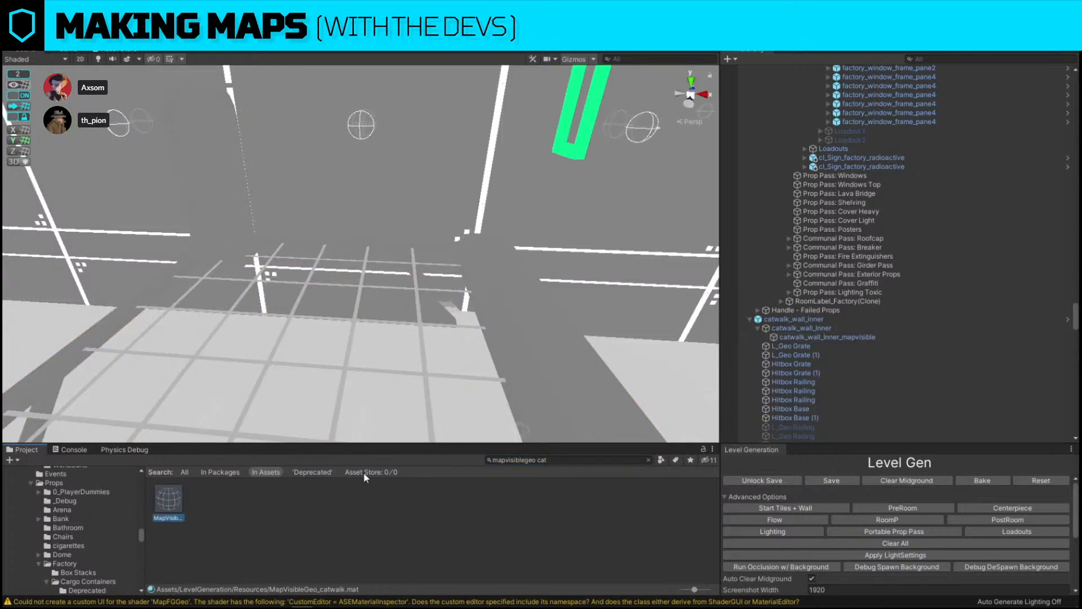
Clear the asset search and look over the map-visible materials in the LevelGeneration Resources folder.
left_click(648, 460)
key("s")
right_click_drag(529, 338, 529, 405)
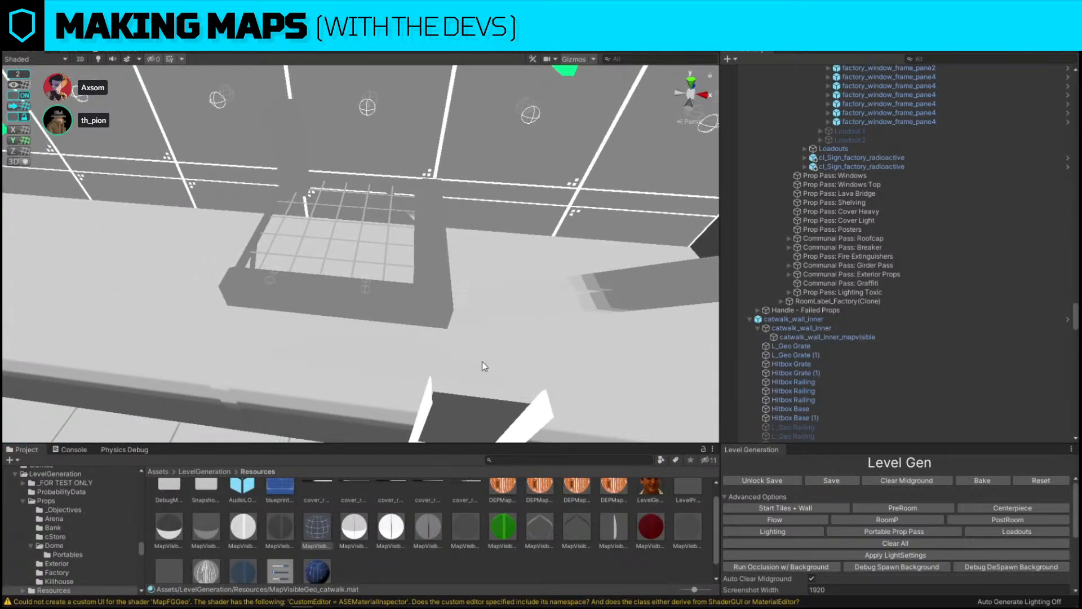
right_click_drag(466, 346, 471, 345)
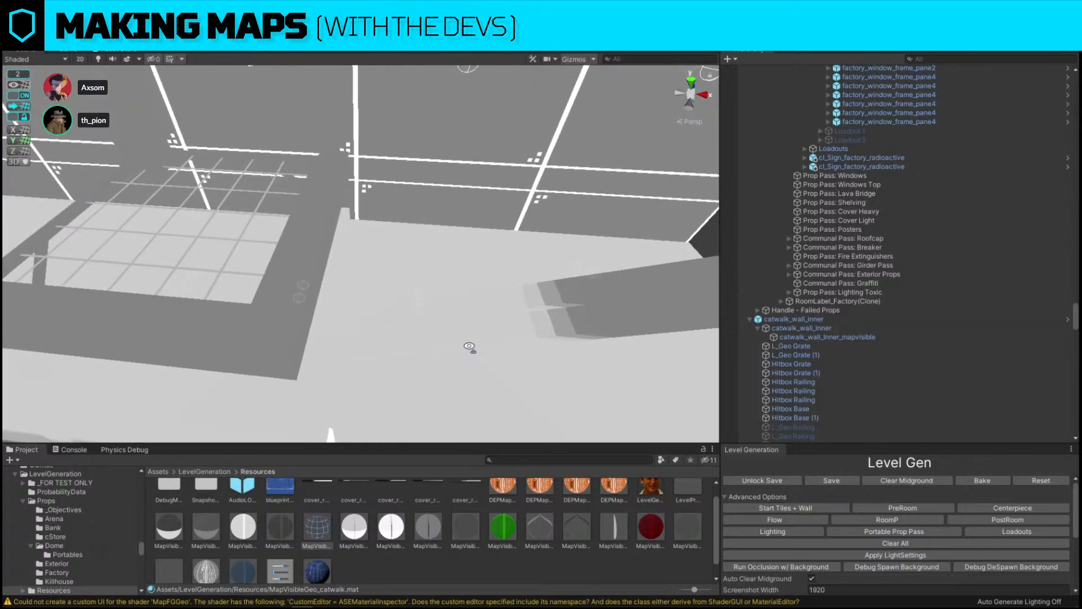
scroll(446, 543, "down", 1)
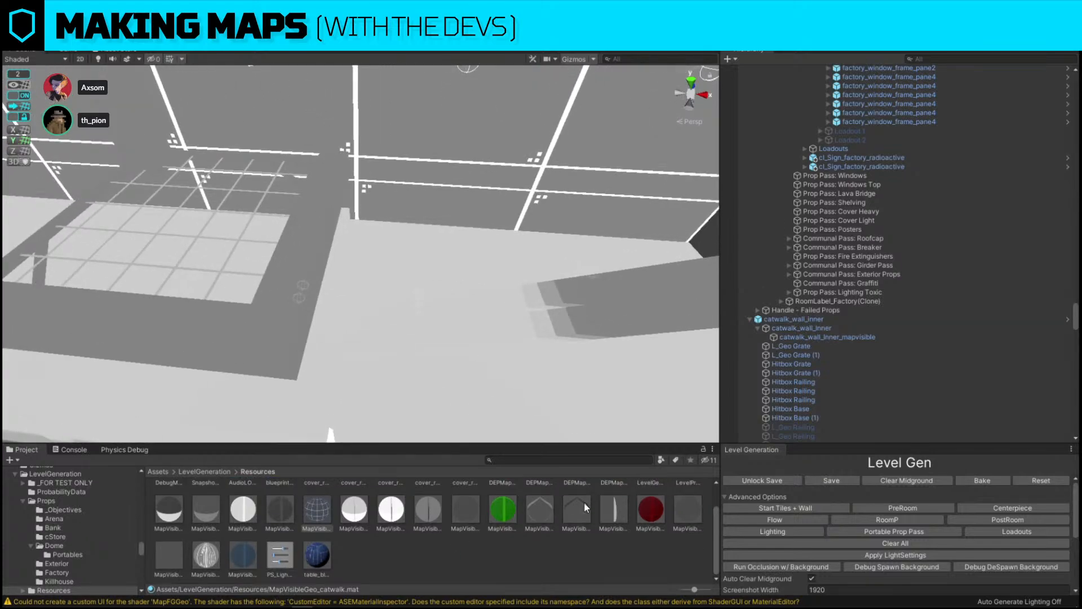
mouse_move(576, 510)
left_mouse_down()
mouse_move(446, 309)
mouse_move(408, 383)
mouse_move(272, 316)
mouse_move(339, 383)
mouse_move(411, 566)
left_mouse_up()
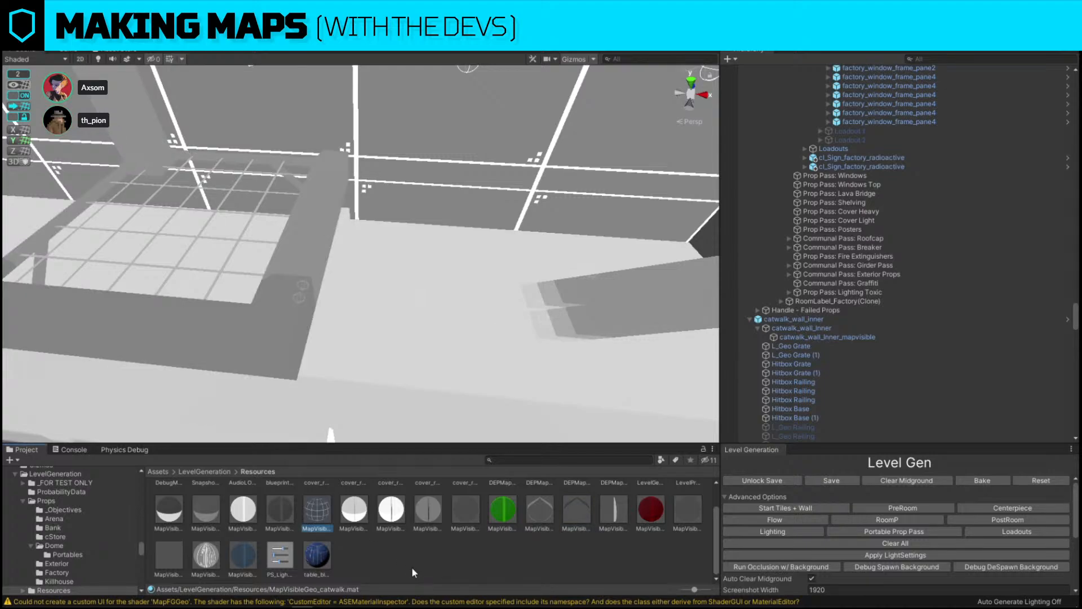
Select the placed catwalk's catwalk_wall_inner_mapvisible mesh and examine its grating and frame from several angles.
left_click(263, 327)
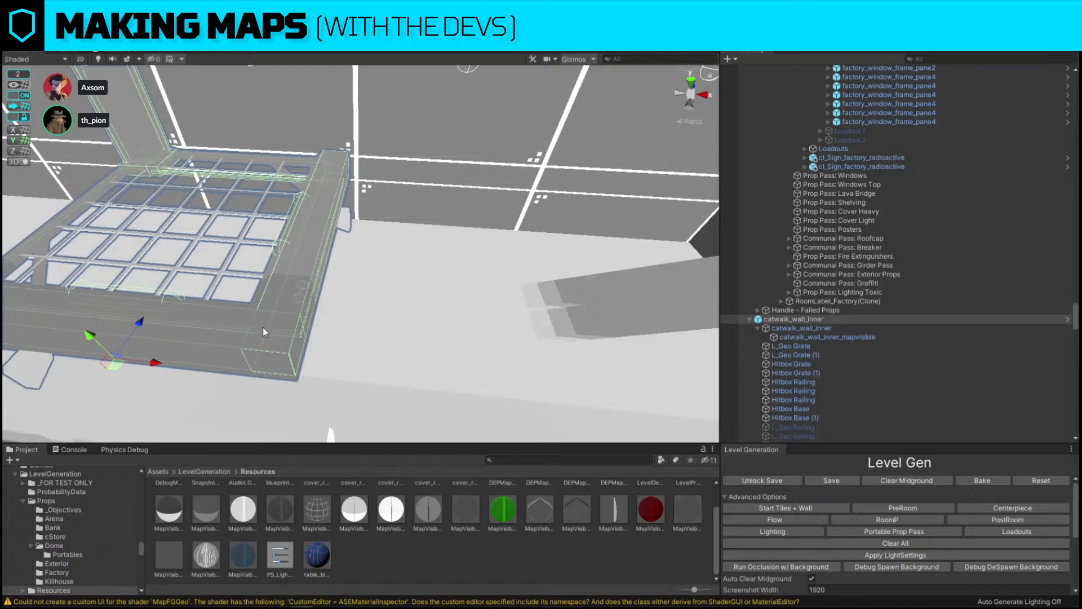
right_click_drag(262, 328, 320, 282)
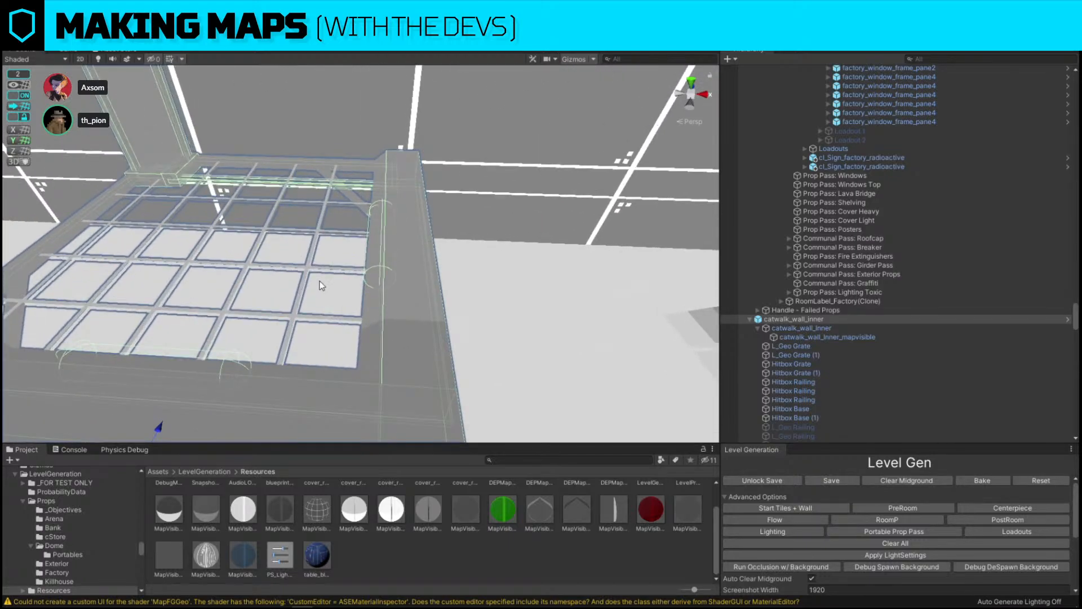
left_click(294, 314)
right_click_drag(530, 283, 305, 232)
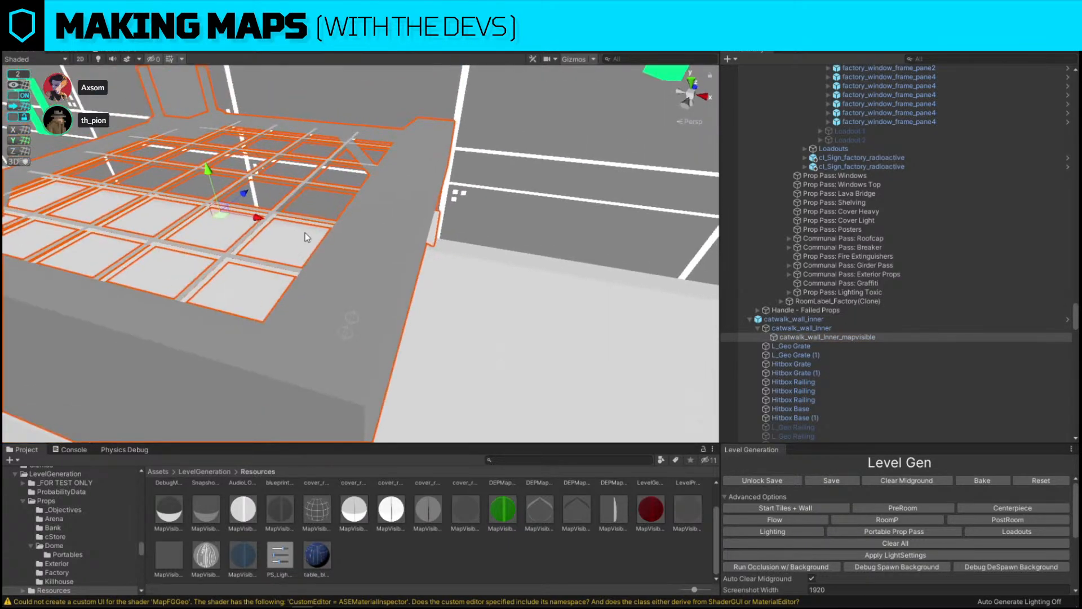
left_click(228, 262)
left_click(236, 252)
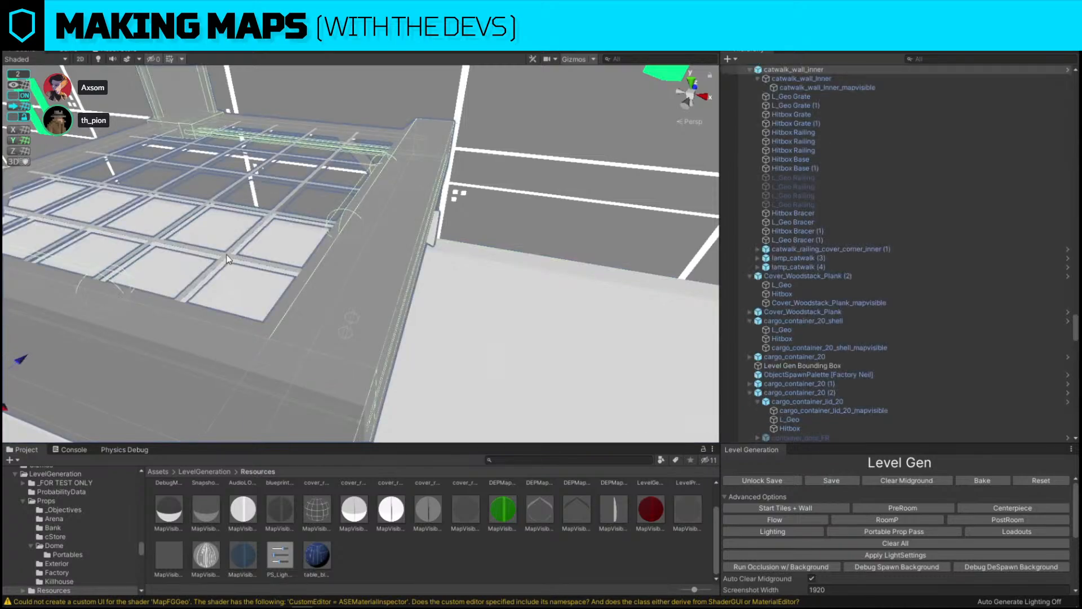
left_click(236, 252)
right_click_drag(565, 278, 607, 293)
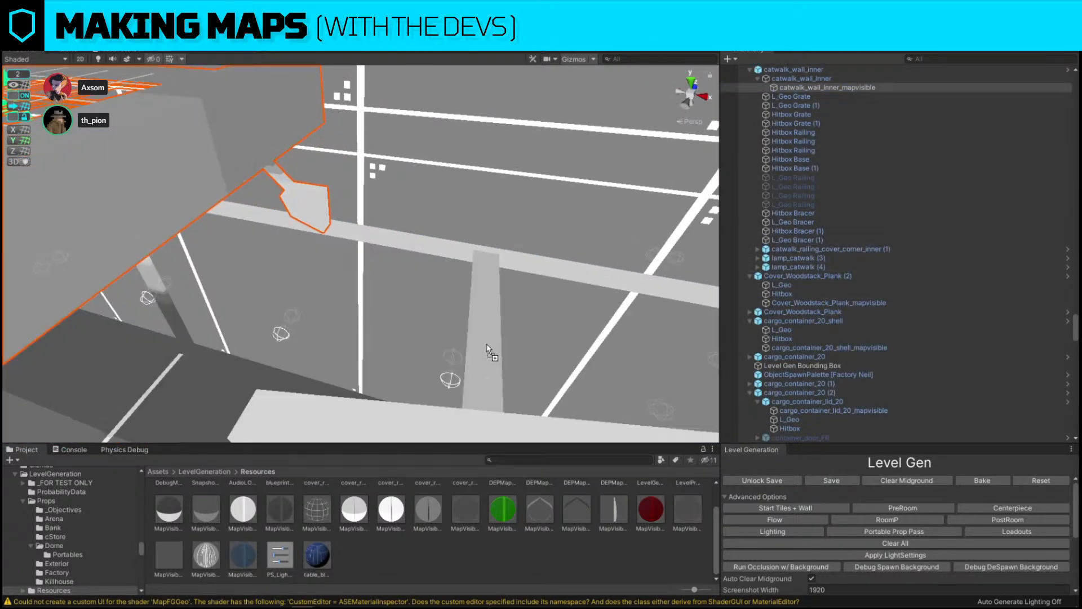
right_click_drag(489, 275, 366, 199)
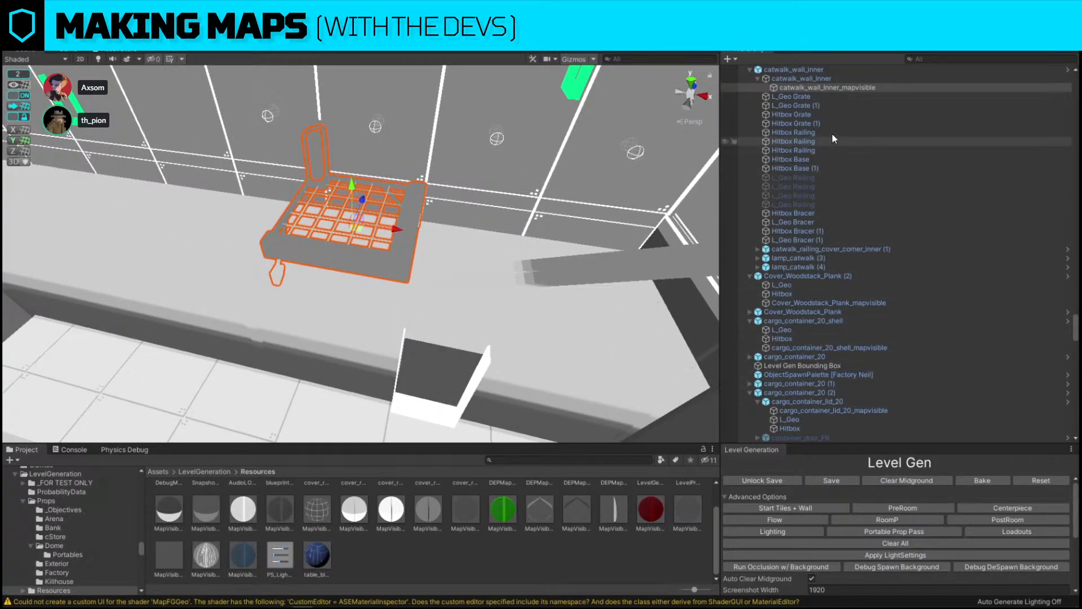
Try shifting the catwalk_wall_inner_mapvisible mesh sideways along the container top, and undo the move.
left_click(779, 89)
left_click_drag(394, 230, 497, 248)
key("ctrl+z")
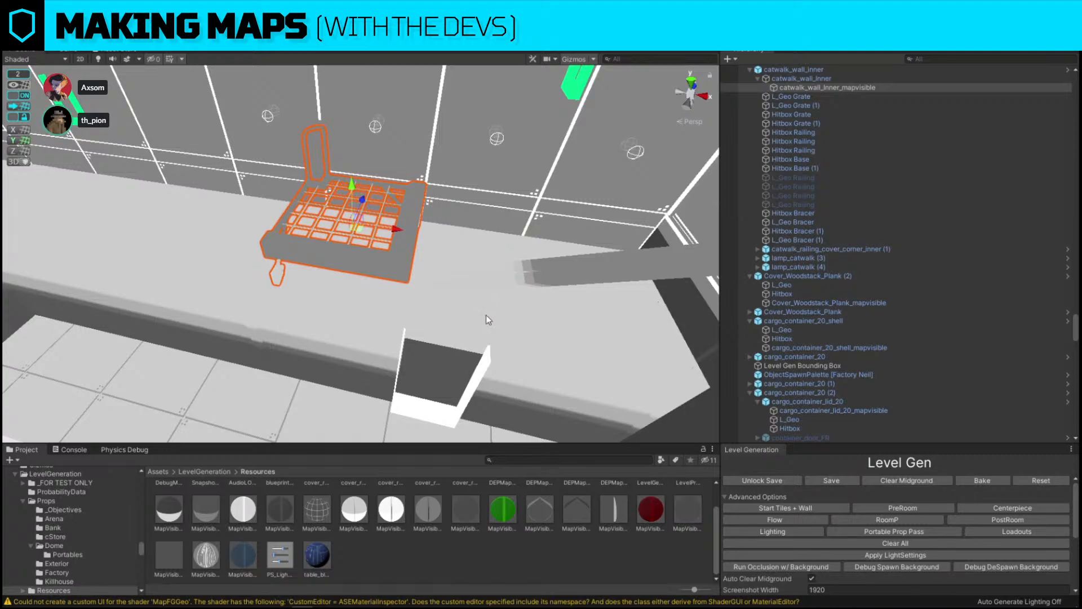
Replace the selected catwalk_wall_inner platform with the catwalk_wall_norail prefab using Replace Selection.
left_click(437, 343)
left_click(382, 252)
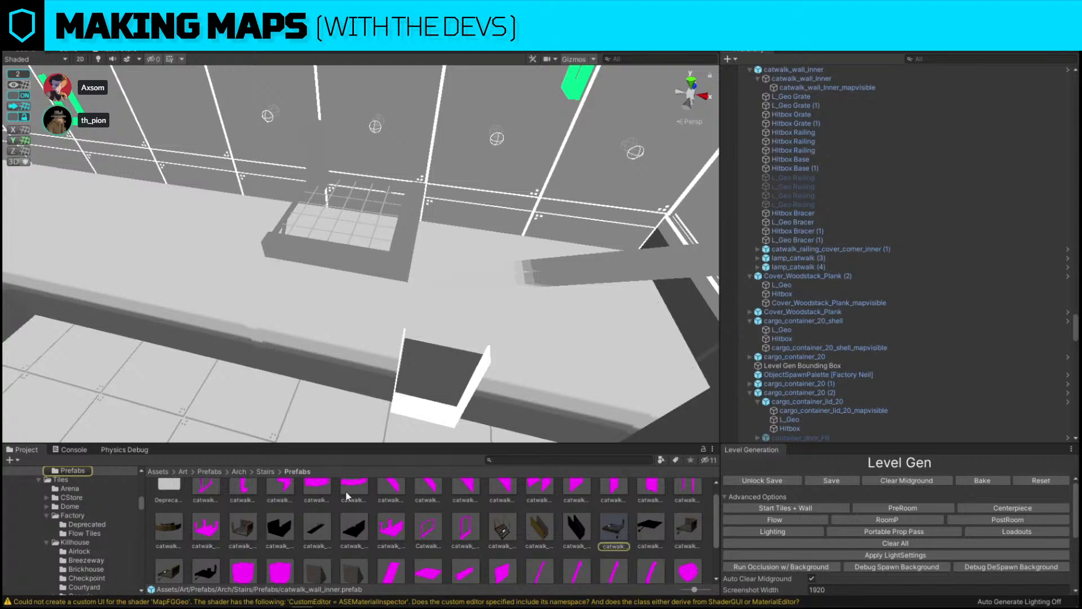
left_click(400, 267)
key("ctrl+shift+r")
left_click_drag(280, 530, 212, 211)
scroll(548, 529, "down", 3)
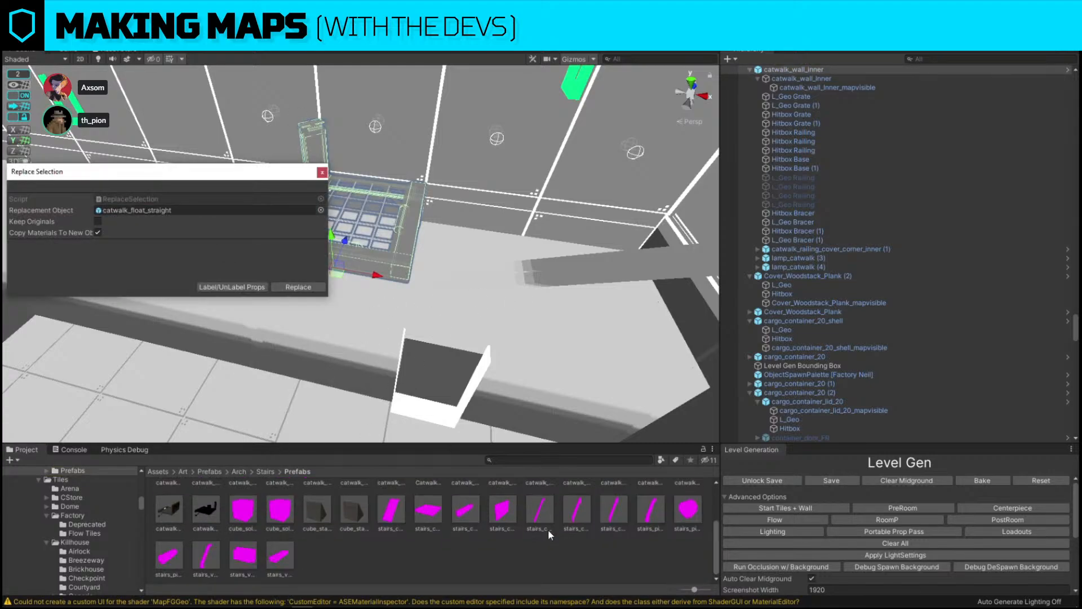
scroll(548, 529, "up", 1)
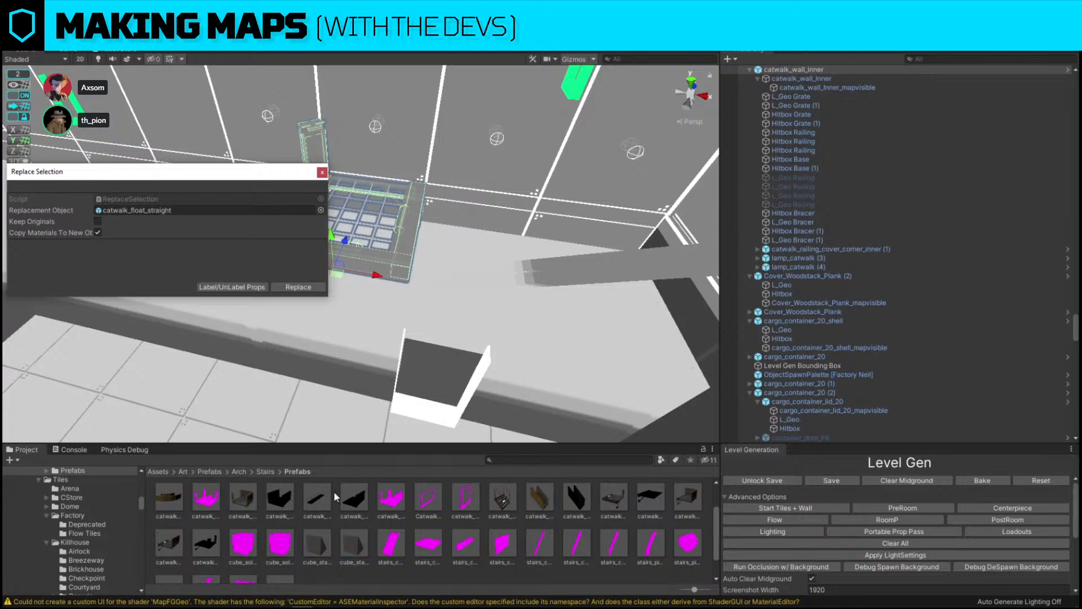
left_click_drag(205, 549, 190, 212)
scroll(492, 511, "up", 1)
scroll(491, 509, "up", 1)
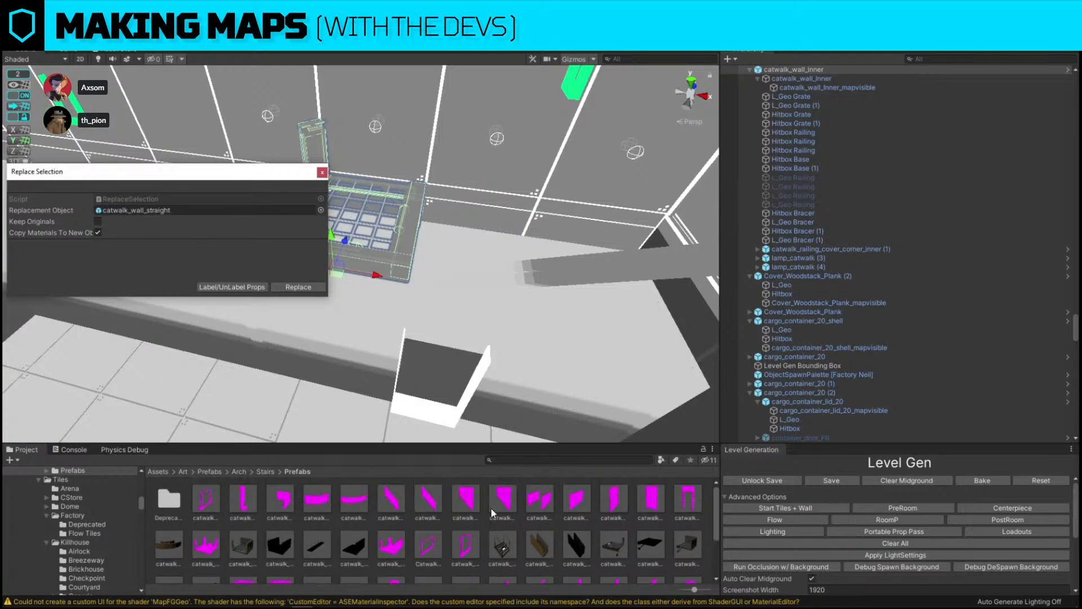
left_click_drag(650, 544, 137, 214)
left_click(297, 287)
Assign the invisible material to the solid base of the catwalk_wall_norail_mapvisible mesh, finding it with the search "invi".
left_click(396, 233)
left_click(395, 268)
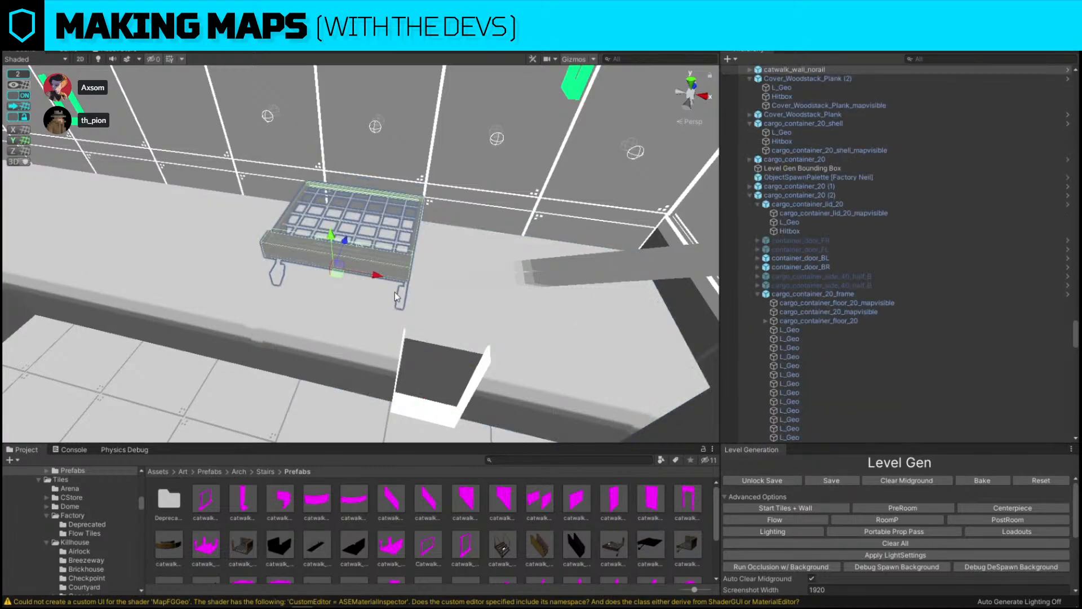
key("w")
right_click_drag(394, 279, 272, 278)
left_click(278, 283)
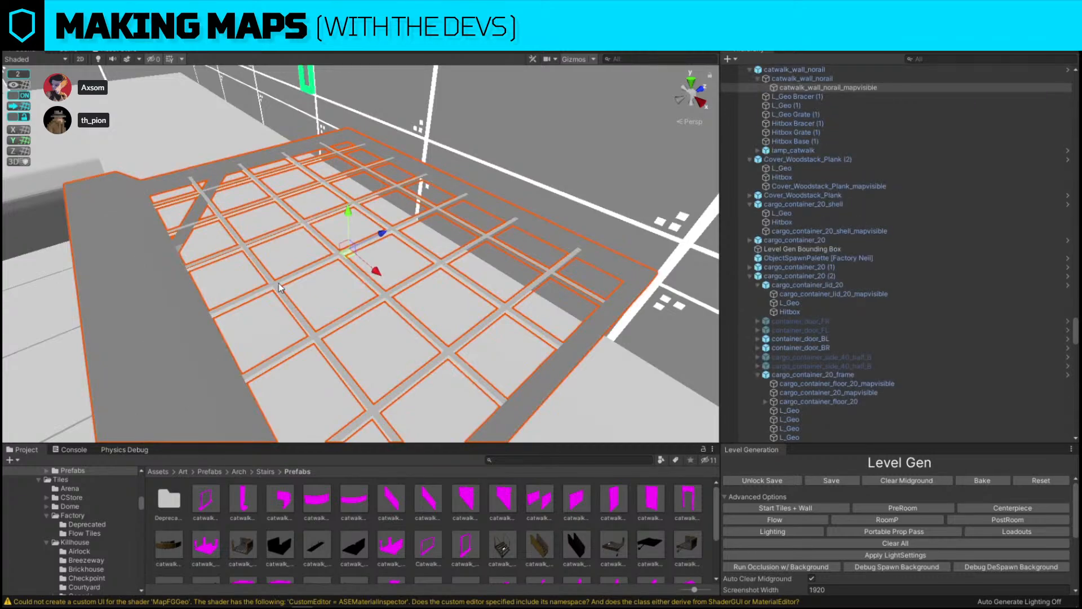
left_click(278, 283)
left_click(276, 283)
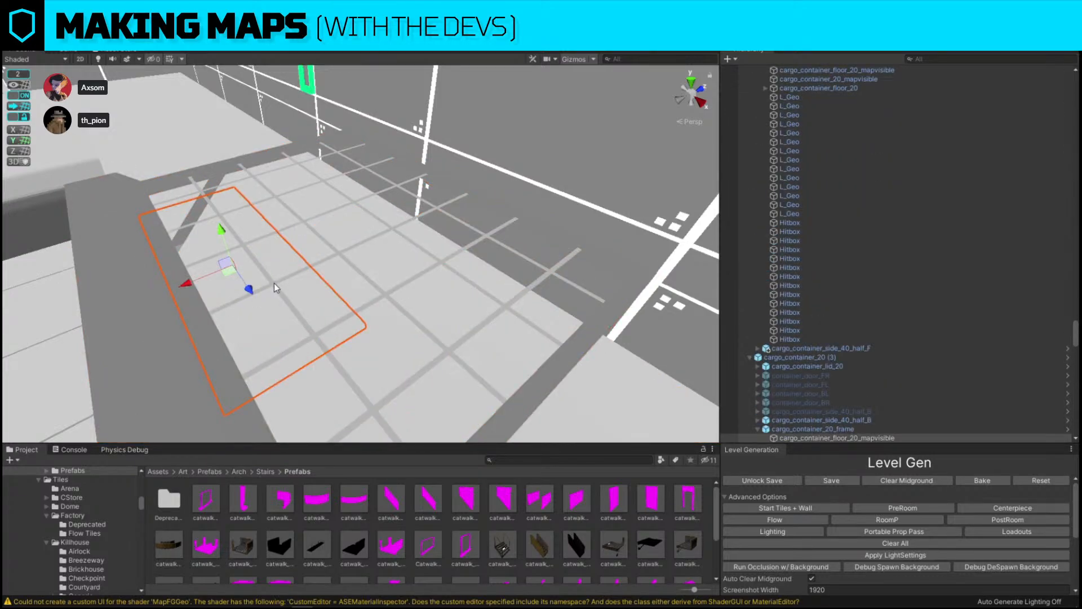
left_click(274, 283)
right_click_drag(274, 283, 541, 268)
left_click(404, 278)
left_click(404, 279)
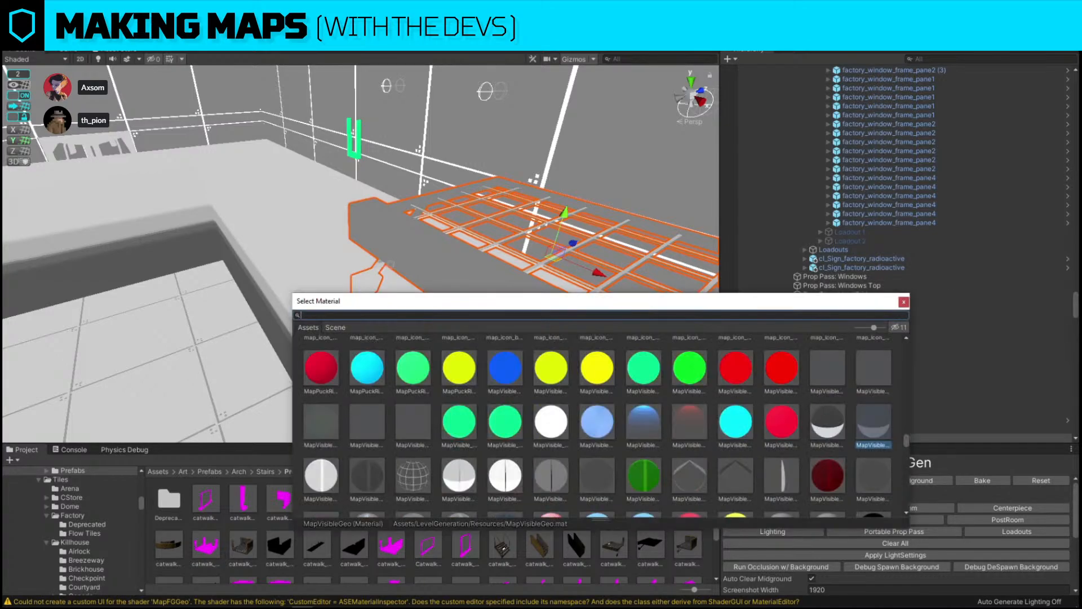
type("invi")
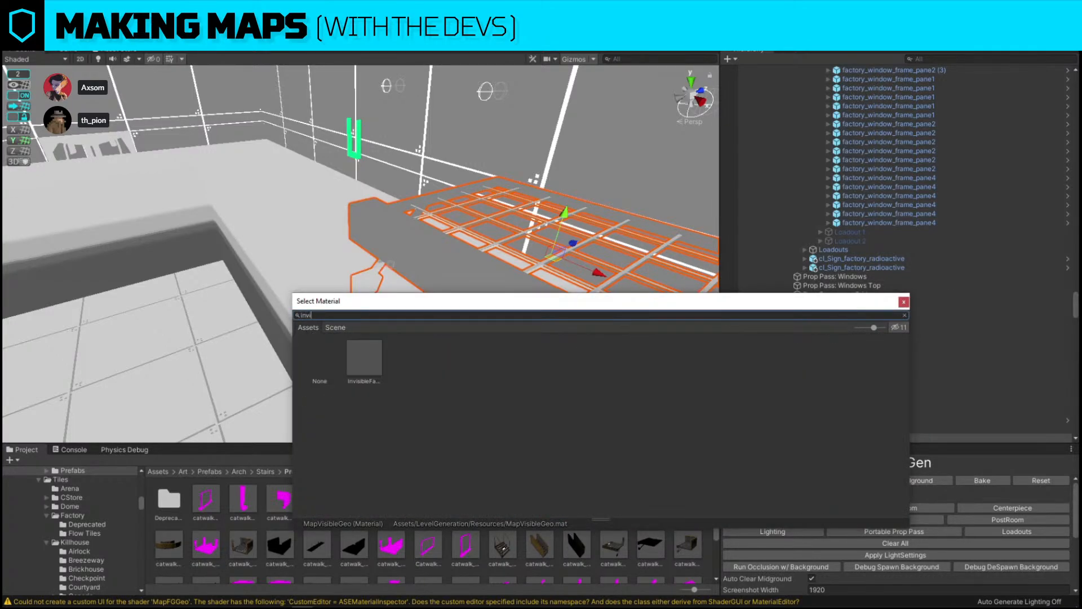
double_click(364, 359)
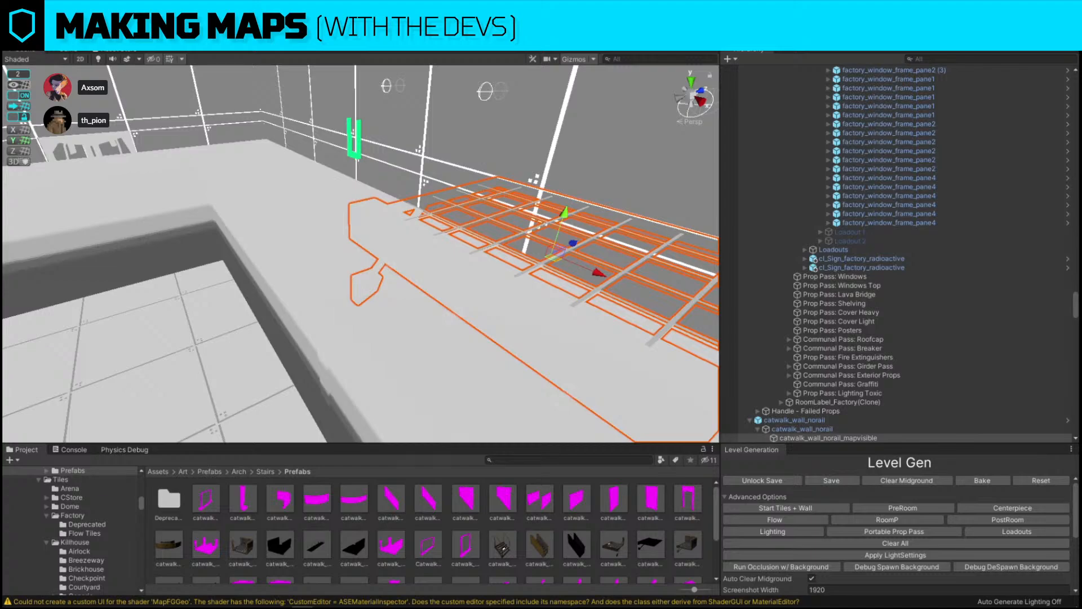
left_click(846, 421)
Filter the hierarchy for cargo_container_lid_20_mapvisible, deactivate the five active lid meshes, and clear the filter.
right_click_drag(315, 217, 446, 262)
left_click(445, 264)
left_click(445, 263)
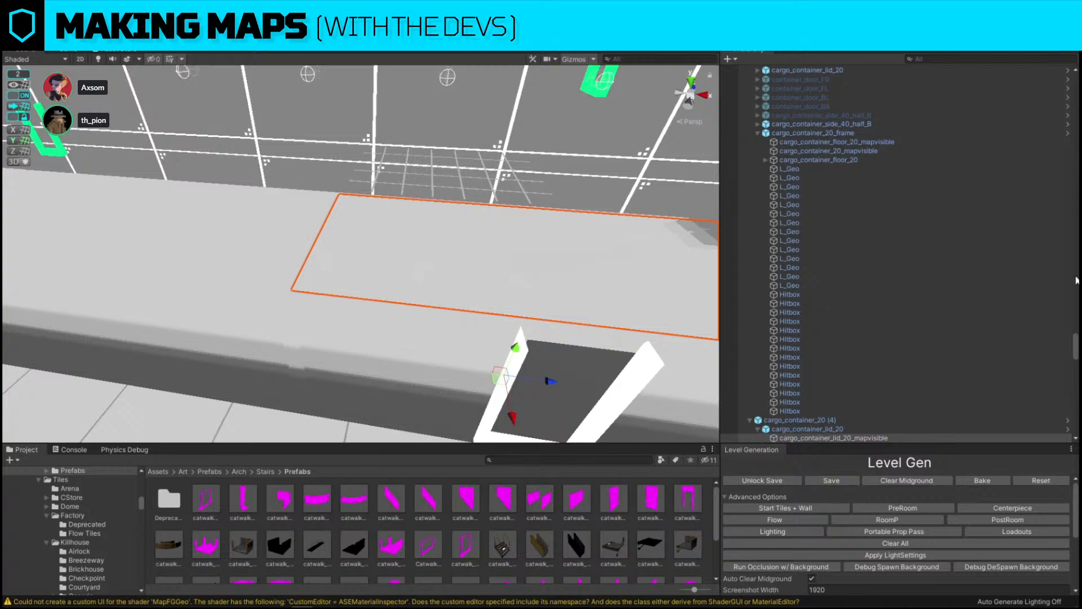
left_click(933, 58)
type("cargo_container_lid_20_mapvisible")
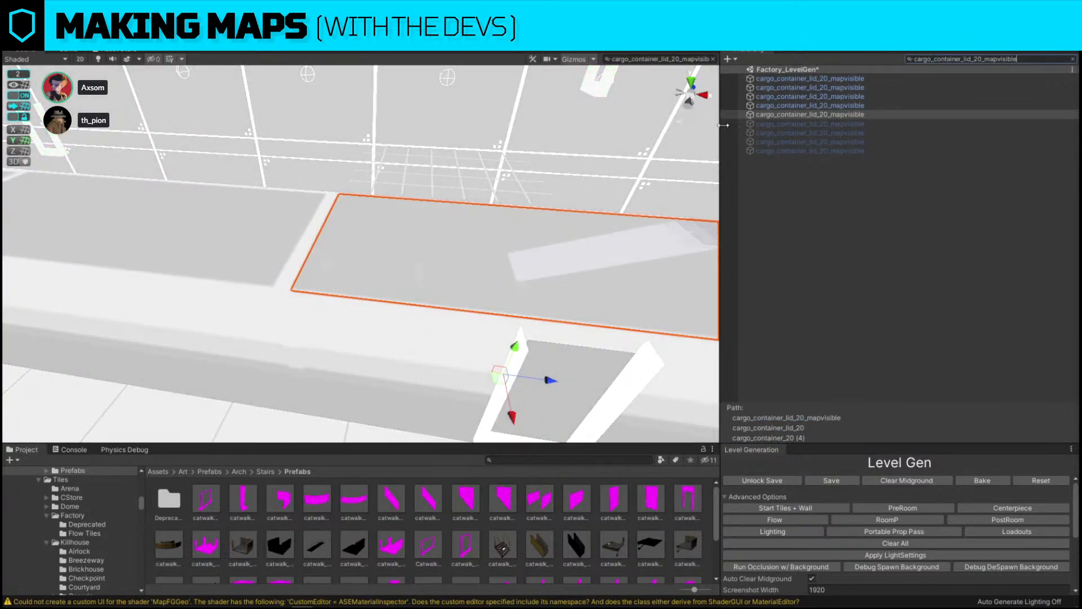
left_click(857, 81, "shift")
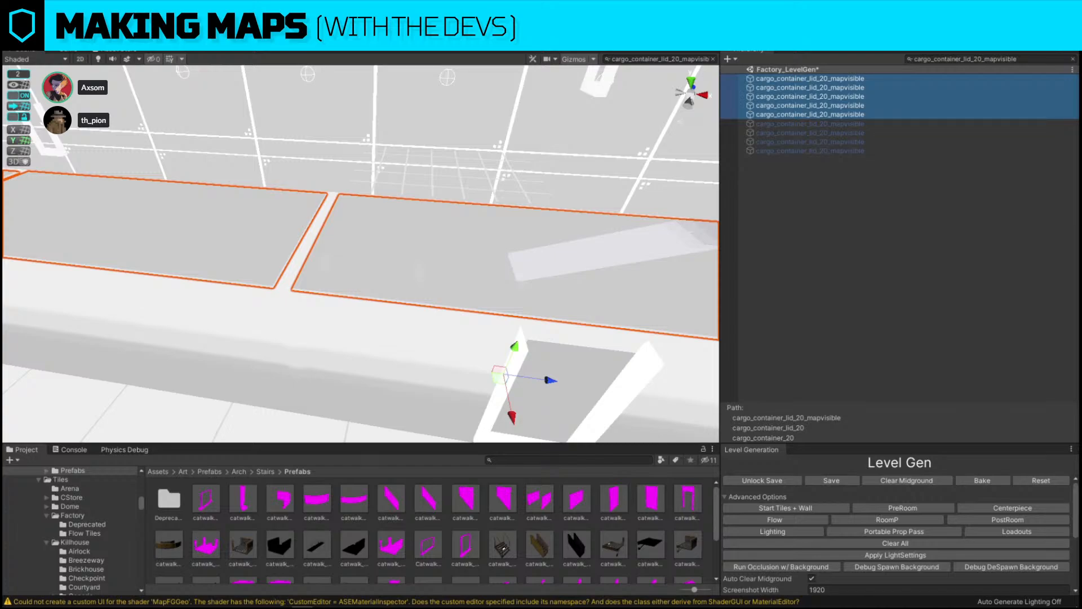
key("alt+shift+a")
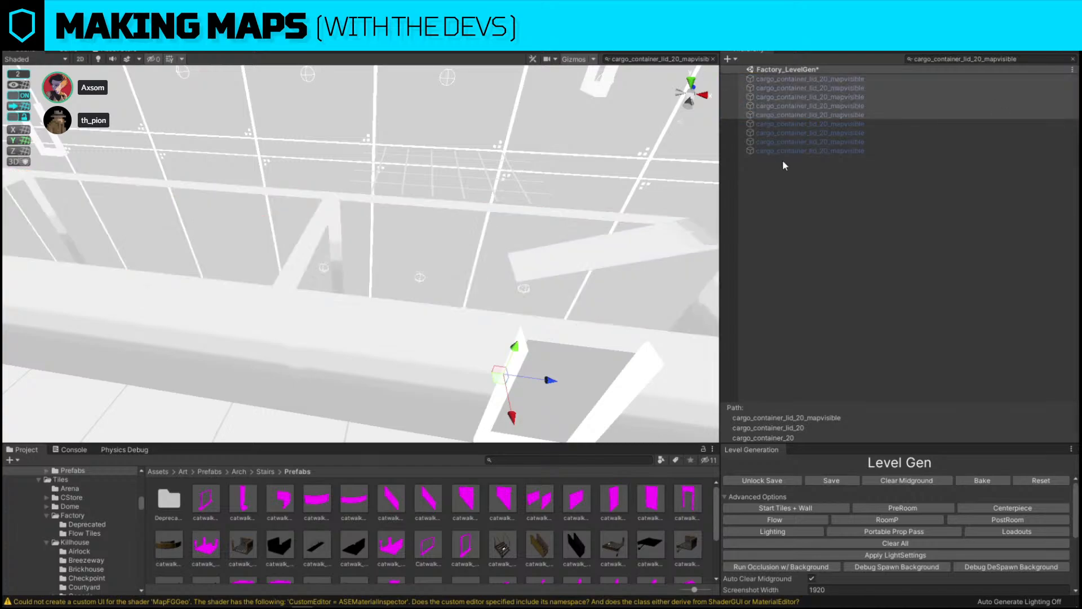
left_click(1072, 59)
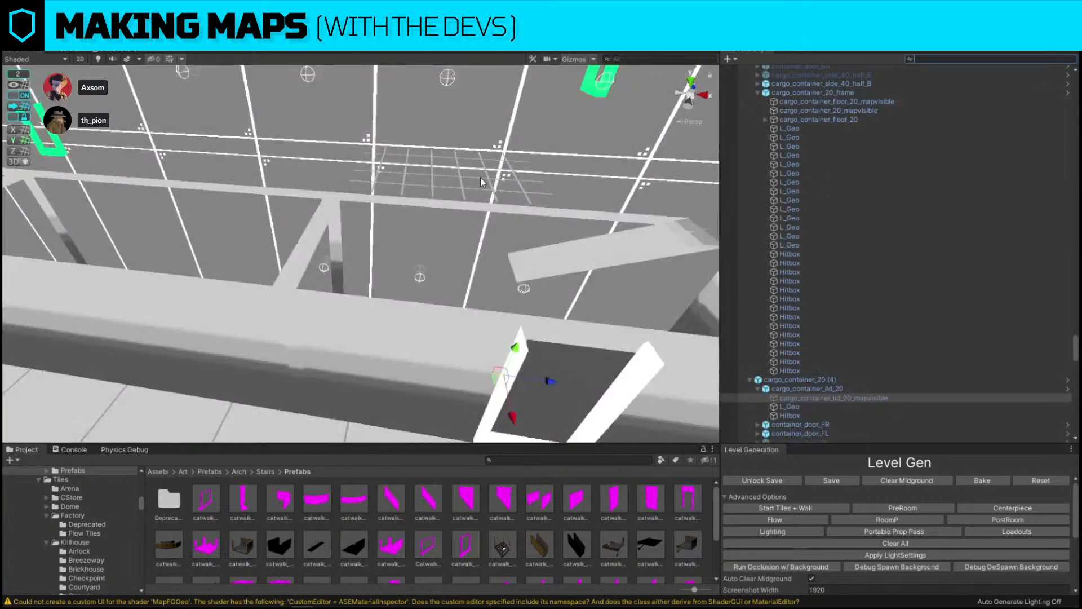
Duplicate the catwalk_wall_norail_mapvisible grate mesh and move the copy out of its prefab in the hierarchy.
left_click(492, 186)
left_click(492, 184)
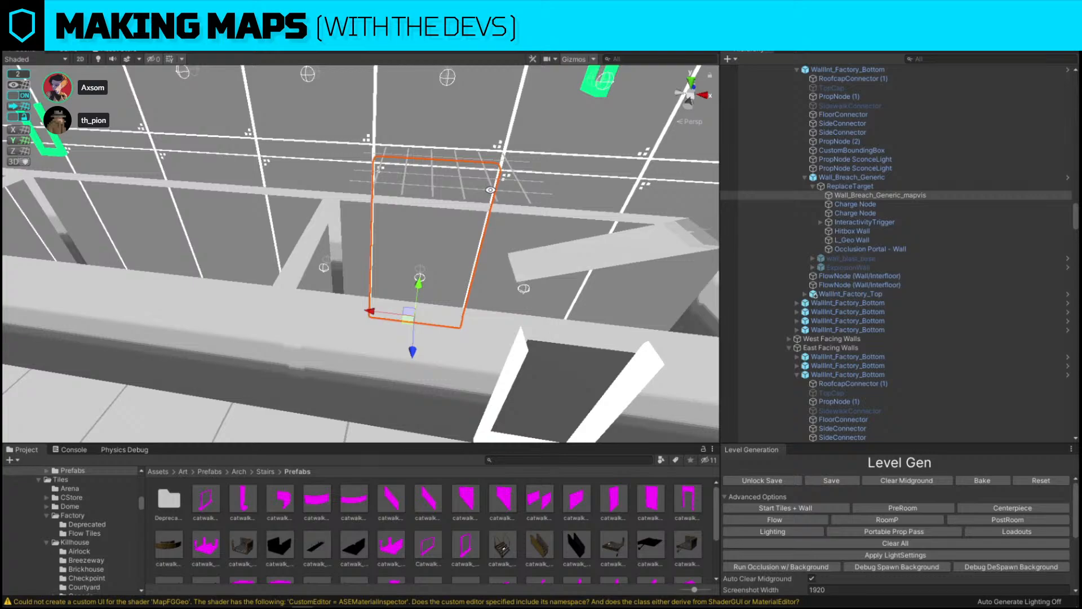
left_click(495, 195)
left_click(495, 195)
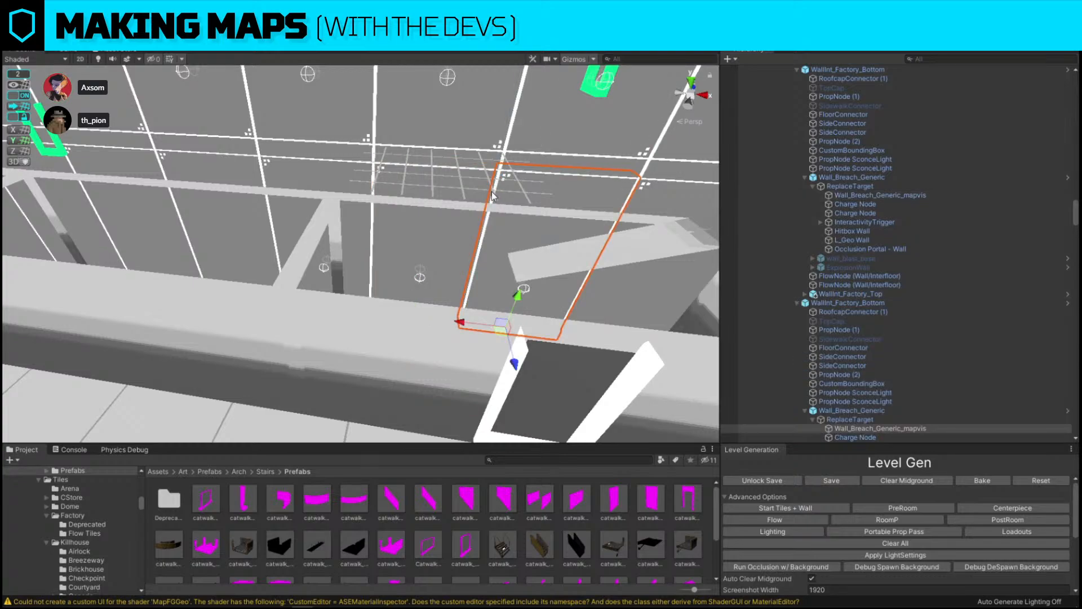
left_click(492, 195)
left_click_drag(492, 195, 631, 169, "alt")
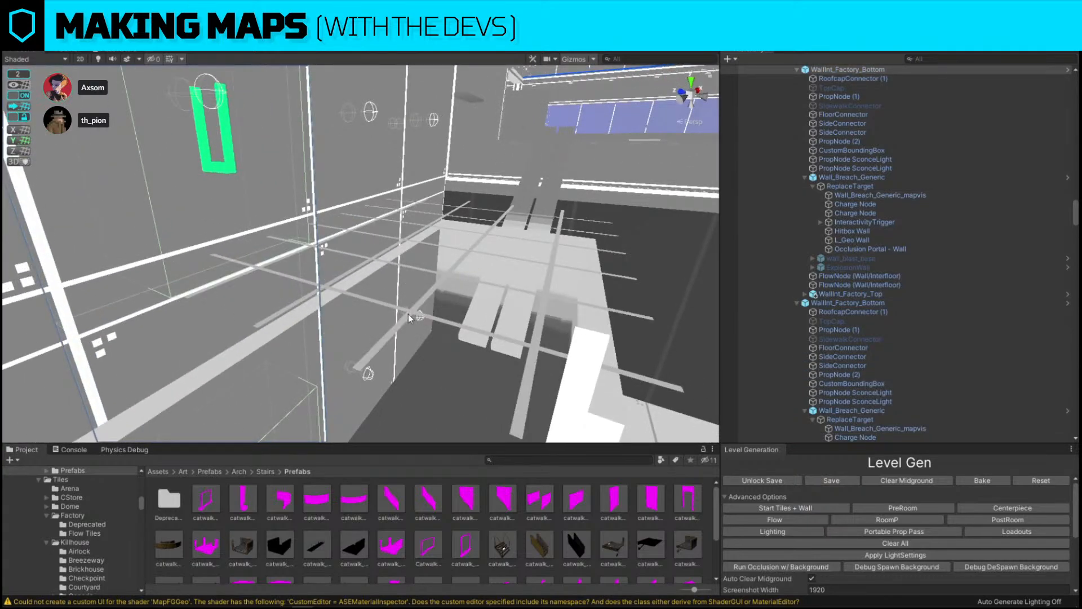
left_click(410, 318)
left_click(415, 309)
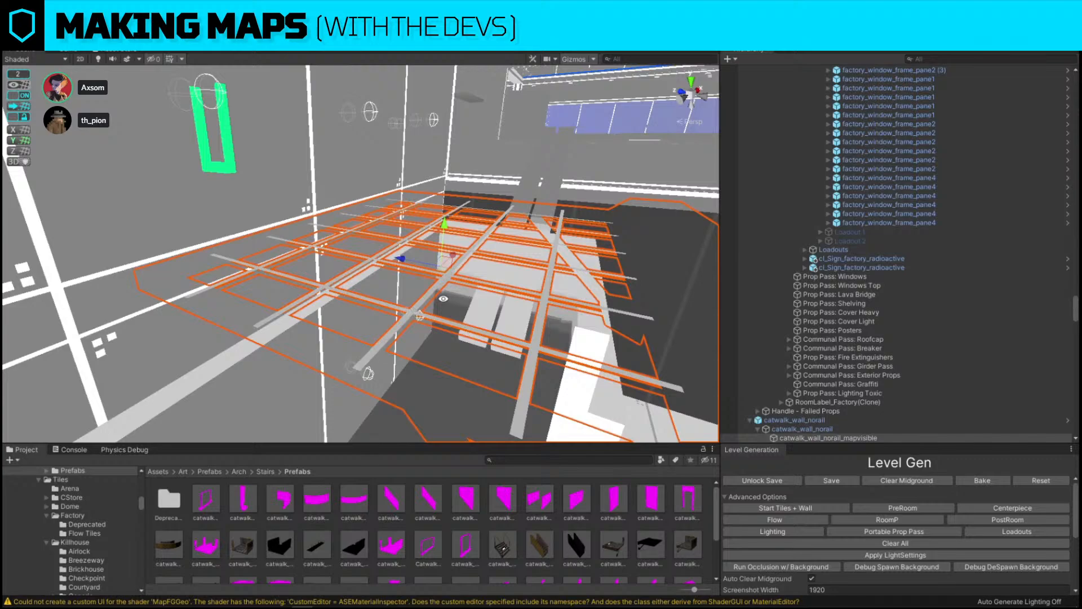
scroll(870, 425, "down", 5)
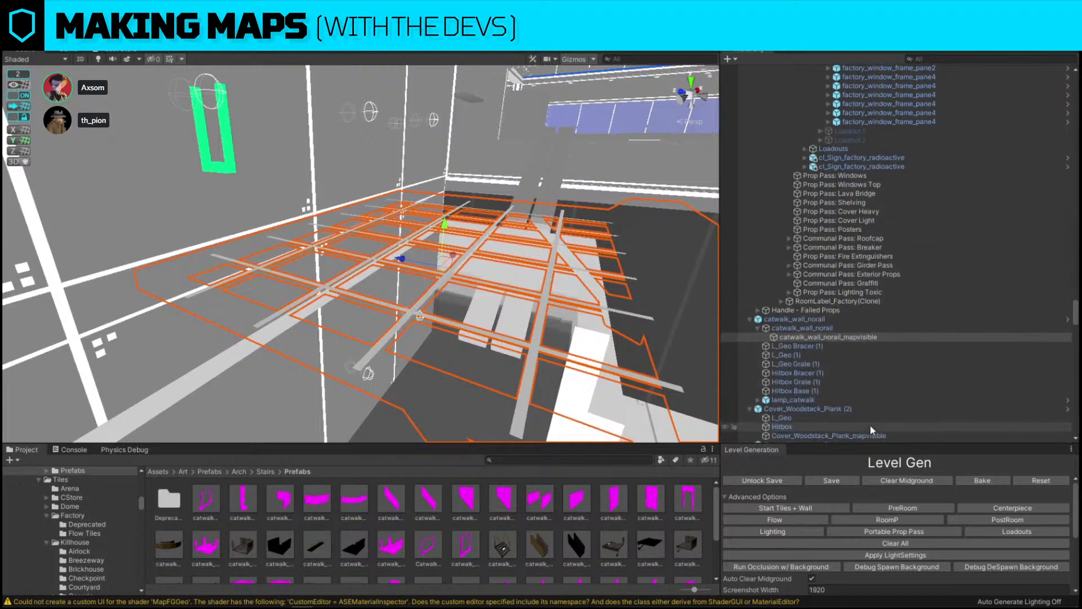
left_click(868, 341)
key("ctrl+d")
left_click_drag(866, 348, 818, 316)
Delete the original catwalk_wall_norail prefab and select the loose grate copy.
left_click(809, 327)
key("Delete")
left_click(807, 320)
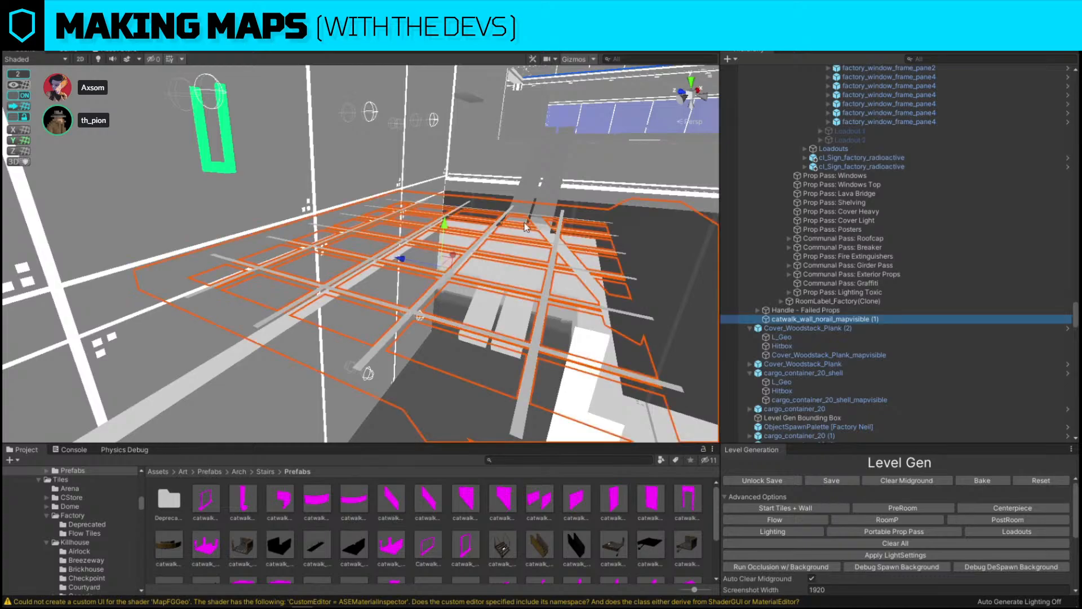
Lower the grate copy into the open container trough and fine-tune its height with grid snapping off.
right_click_drag(525, 227, 558, 195)
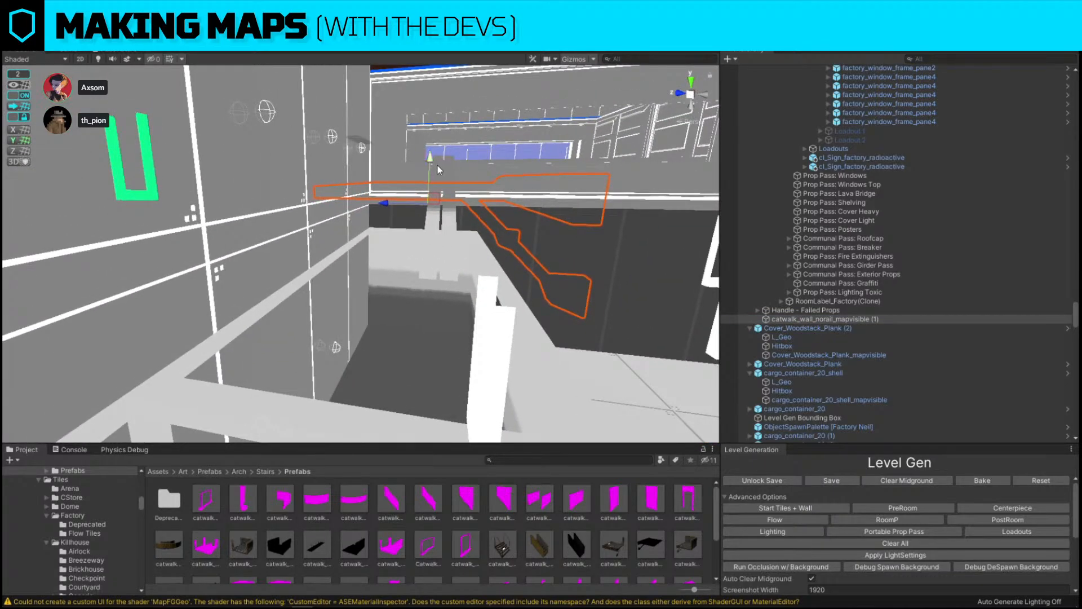
left_click_drag(437, 165, 425, 361)
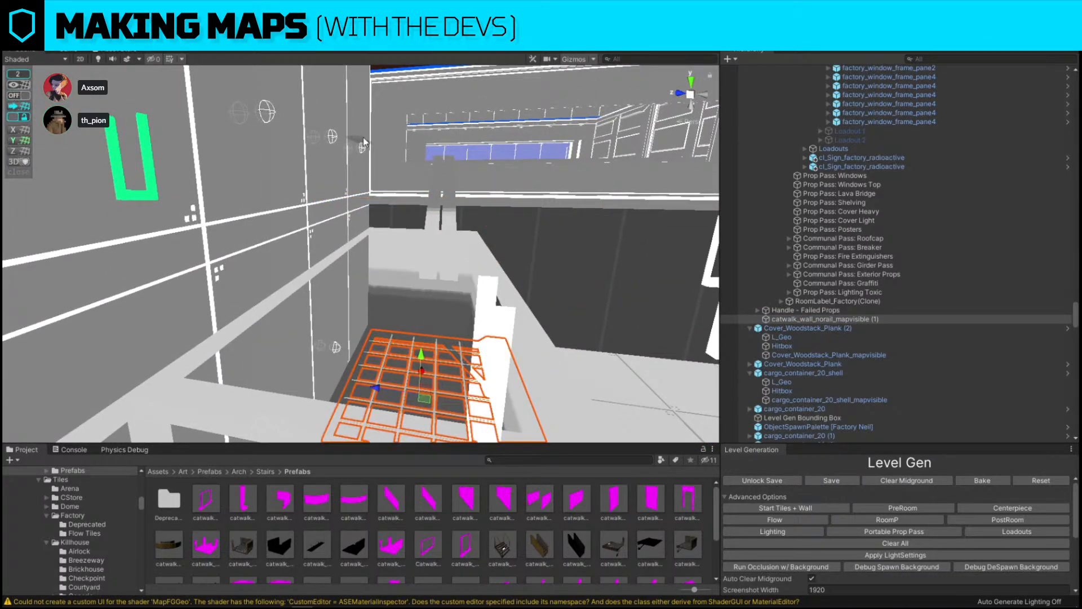
right_click_drag(364, 142, 319, 325)
left_click_drag(296, 311, 284, 267)
right_click_drag(287, 267, 380, 316)
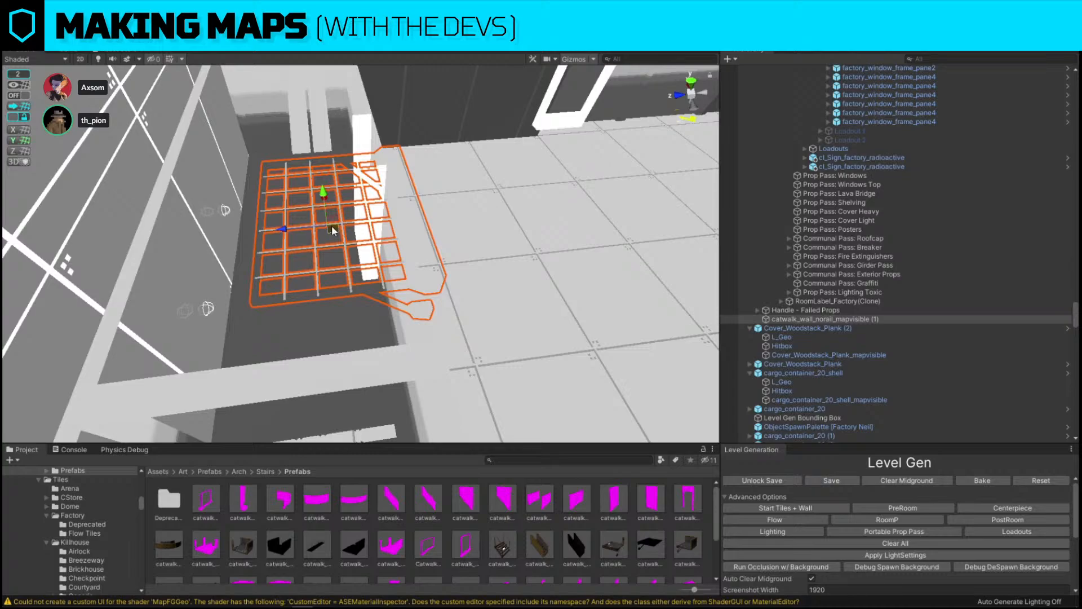
Shift the grate toward the wall and slightly along it so that it sits over the container opening.
left_click_drag(319, 228, 226, 230)
mouse_move(226, 230)
right_mouse_down()
mouse_move(315, 225)
mouse_move(225, 217)
right_mouse_up()
key("w")
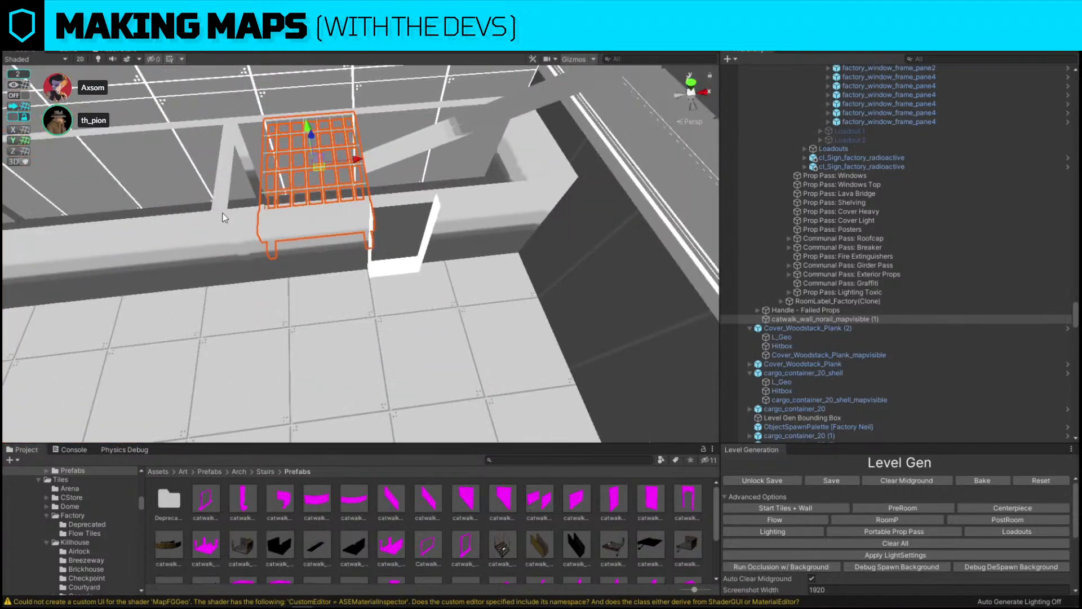
left_click_drag(359, 159, 369, 158)
key("w")
right_click_drag(370, 159, 354, 145)
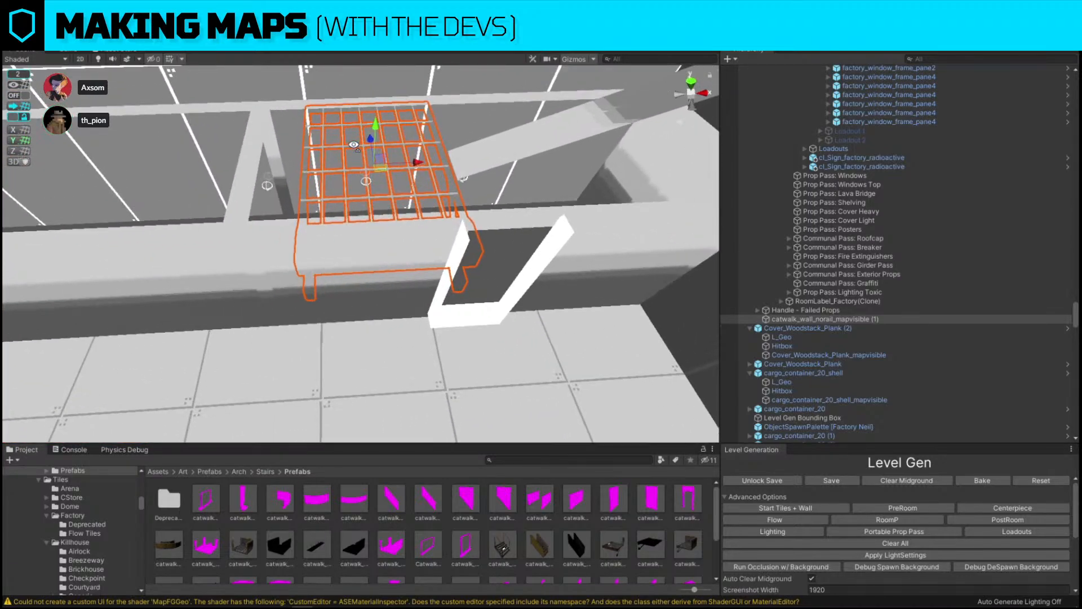
key("w")
right_click_drag(489, 227, 379, 251)
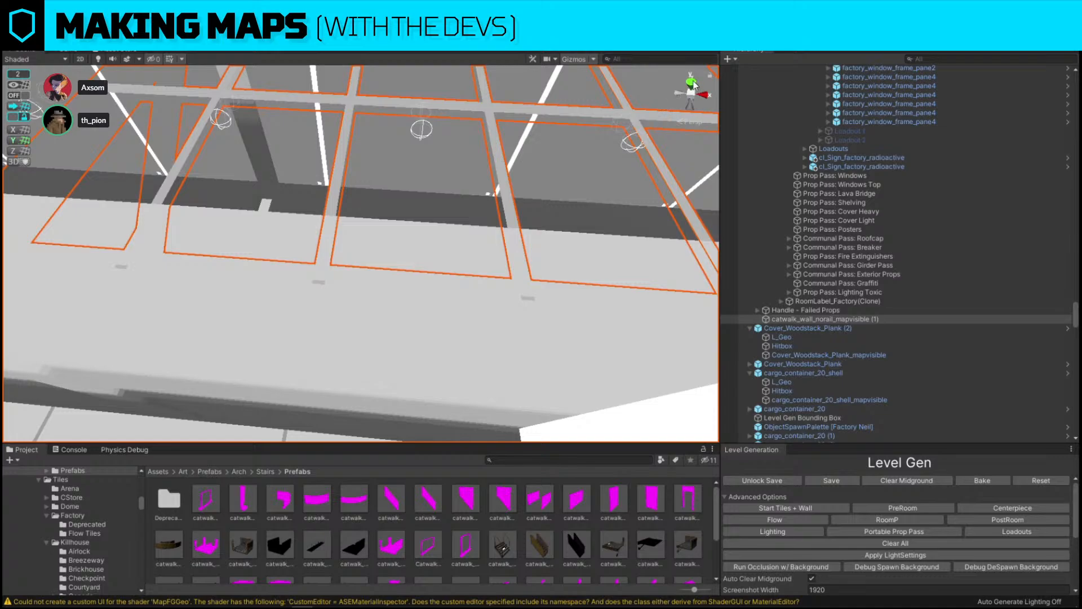
Turn grid snapping back on and make three copies of the grate, placed side by side along the trough in top view.
left_click(691, 84)
left_click(684, 122)
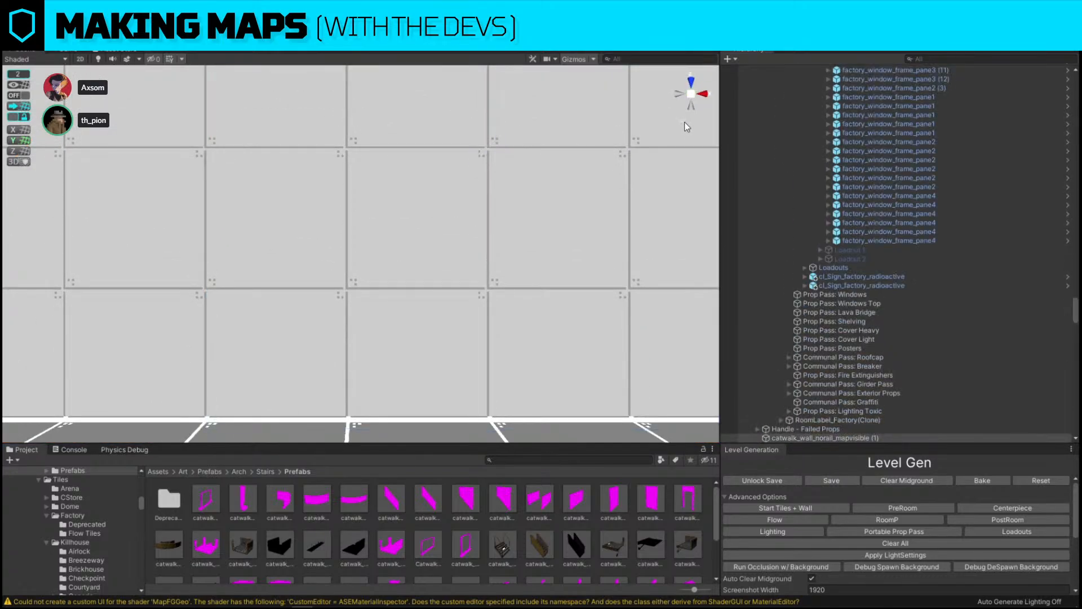
key("f")
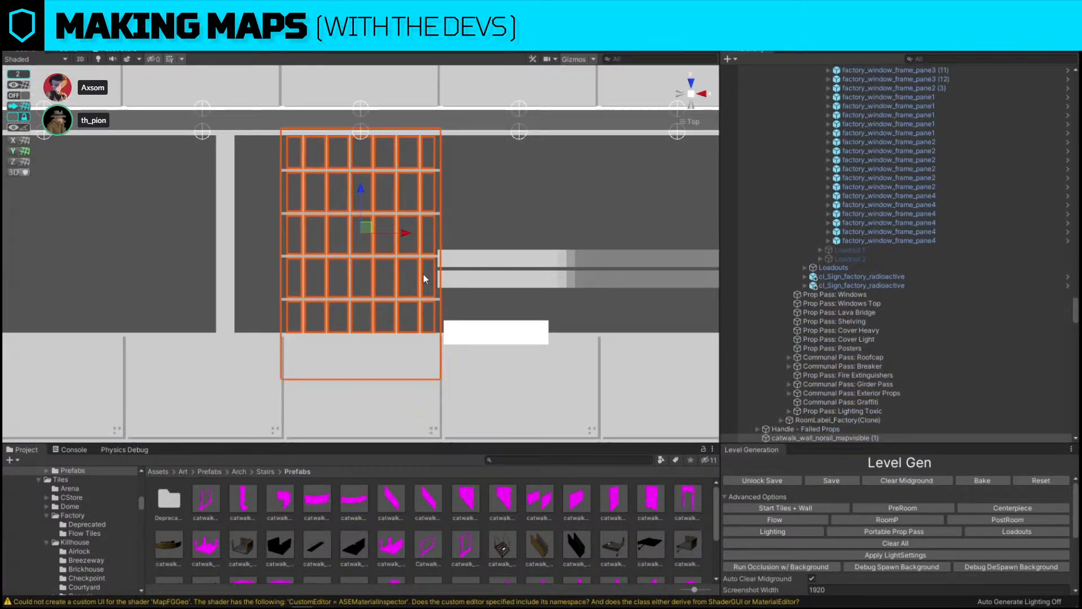
scroll(406, 259, "down", 3)
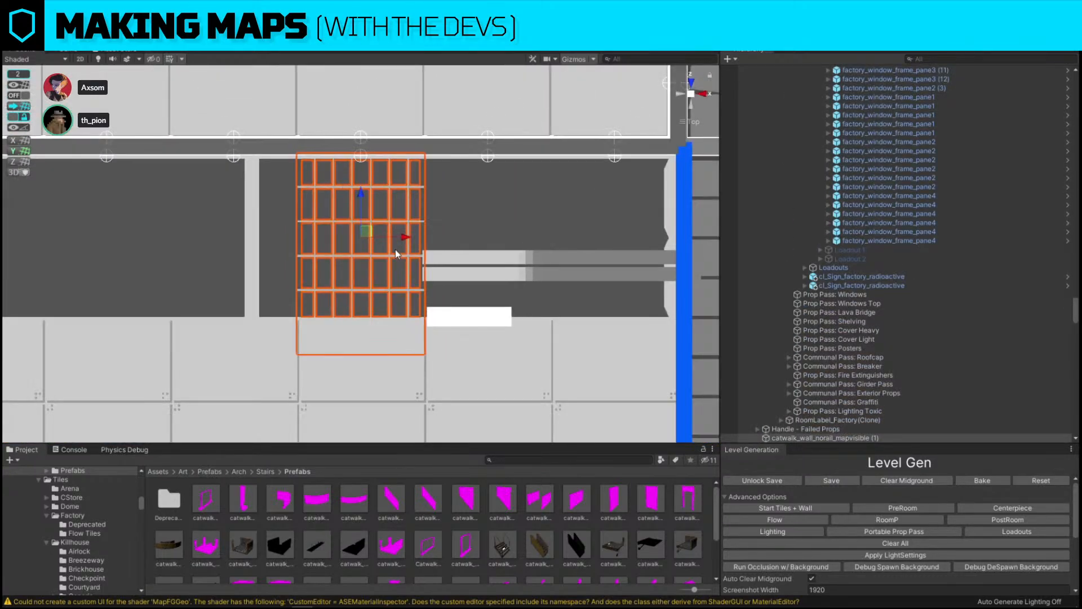
left_click(16, 95)
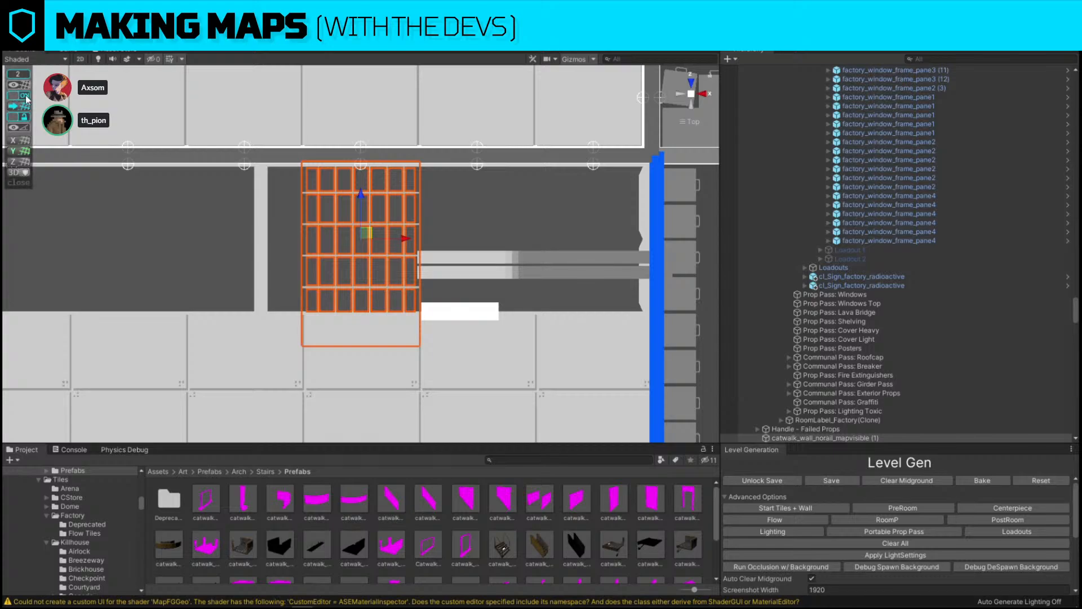
key("ctrl+d")
left_click_drag(407, 238, 272, 236)
key("ctrl+d")
key("ctrl+d")
Duplicate three of the four grates together and move the copies along the trough to continue the row.
scroll(804, 235, "down", 4)
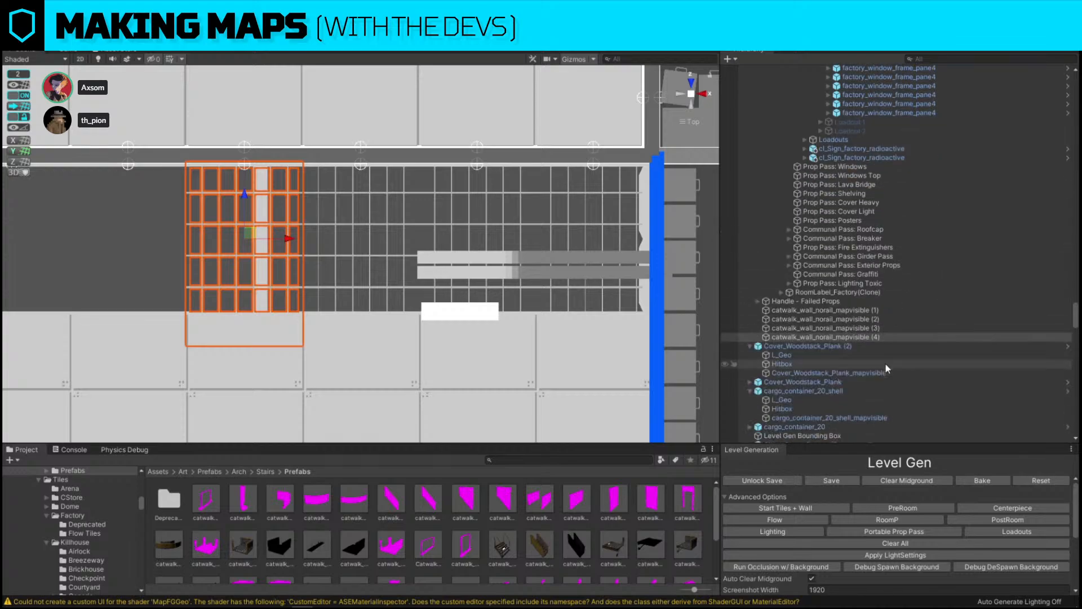
left_click(880, 310, "shift")
scroll(495, 248, "down", 5)
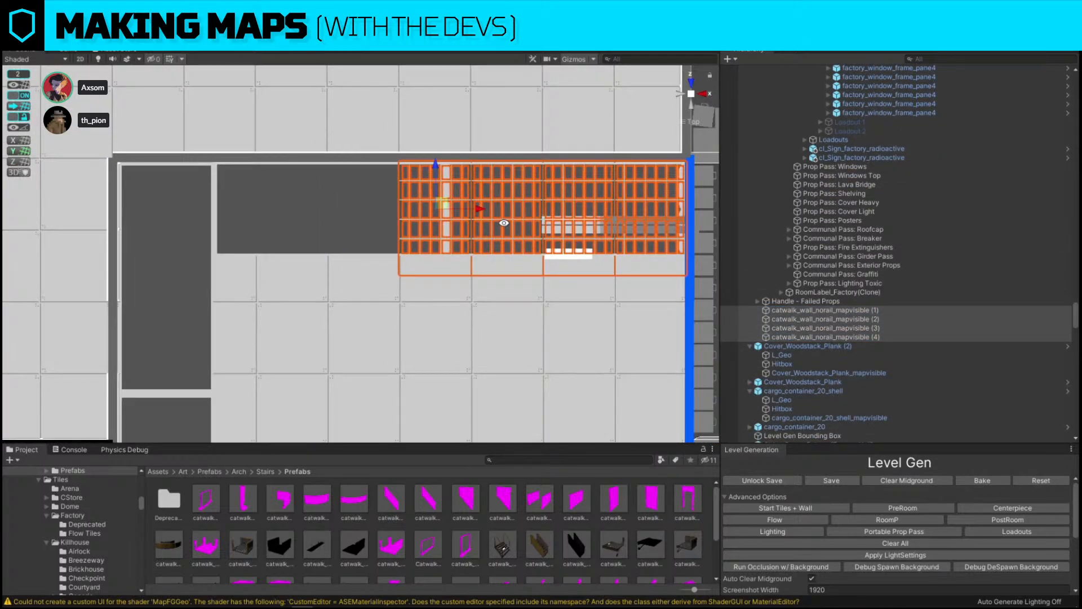
left_click(875, 310)
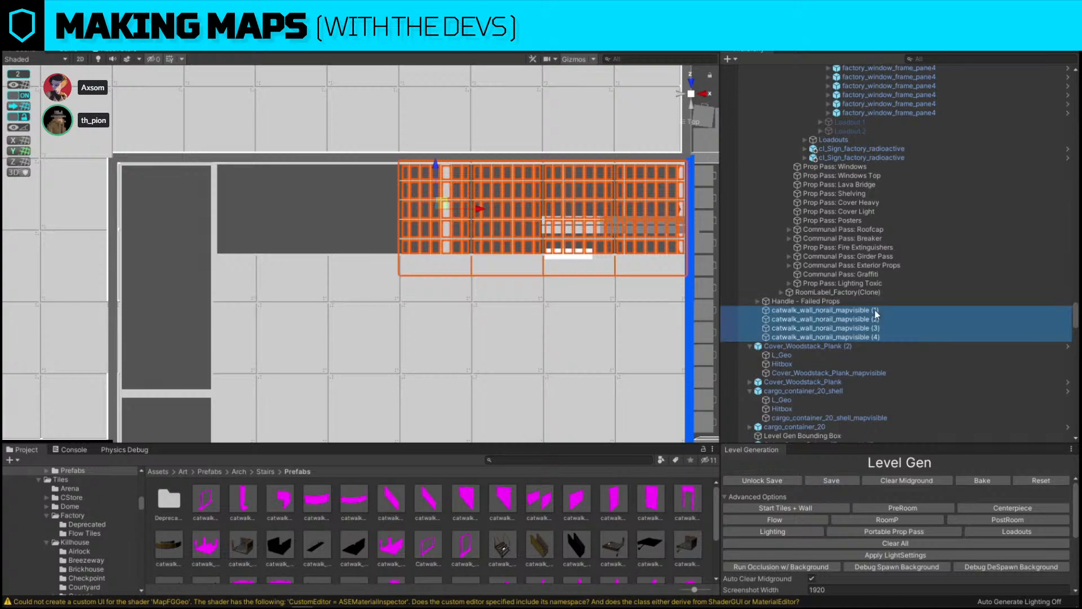
left_click(876, 319, "ctrl")
left_click(881, 337, "ctrl")
key("ctrl+d")
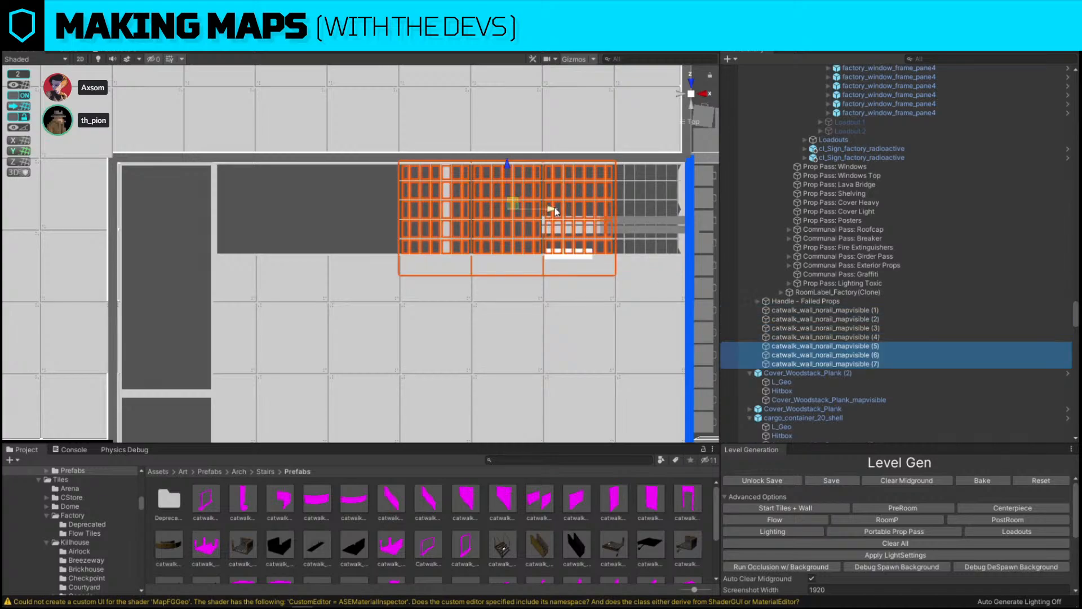
left_click_drag(539, 212, 325, 213)
left_click(449, 344)
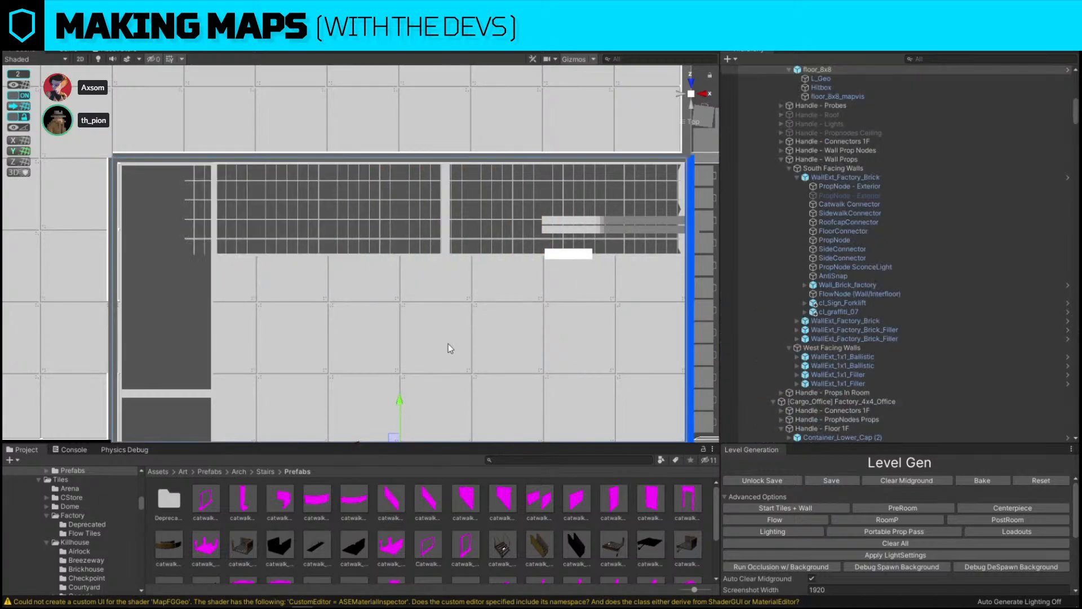
Duplicate the endmost grate and place the copy beside it to fill the trough up to the room's corner.
key("ctrl+z")
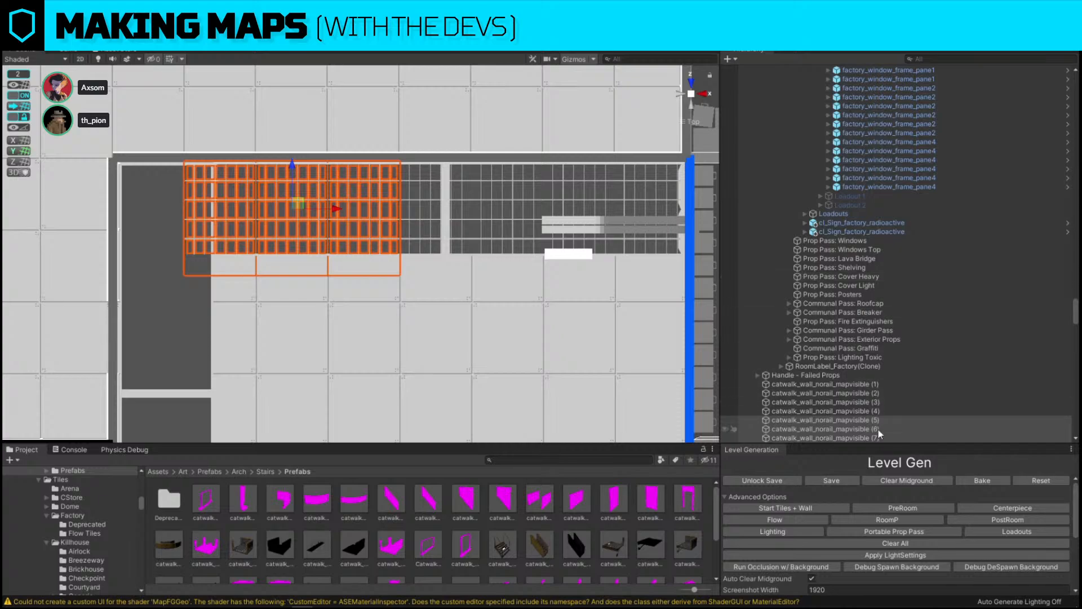
scroll(881, 437, "down", 3)
left_click(884, 364)
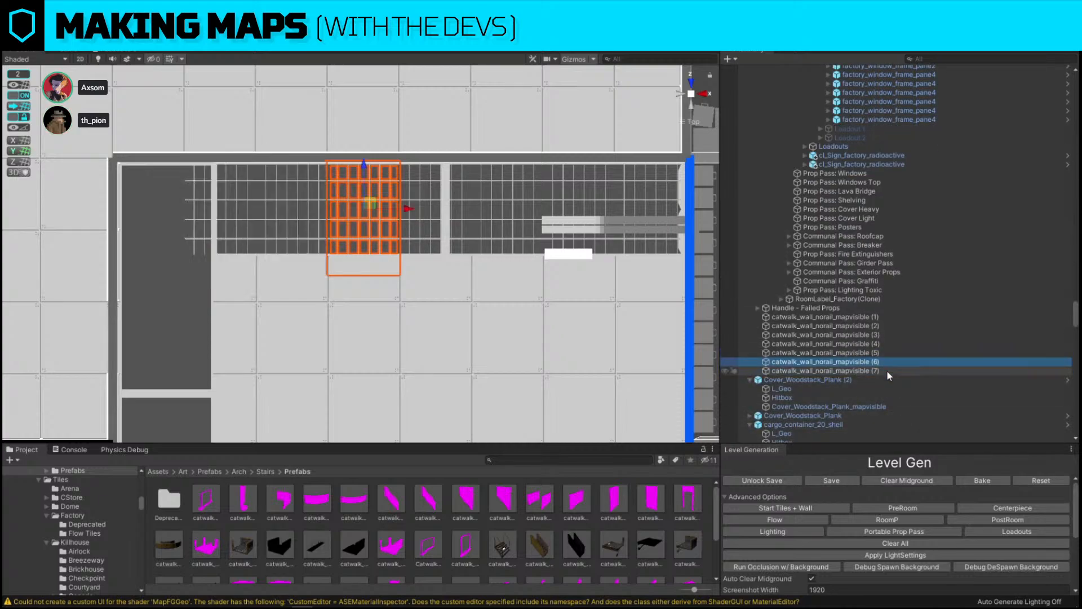
left_click(887, 370)
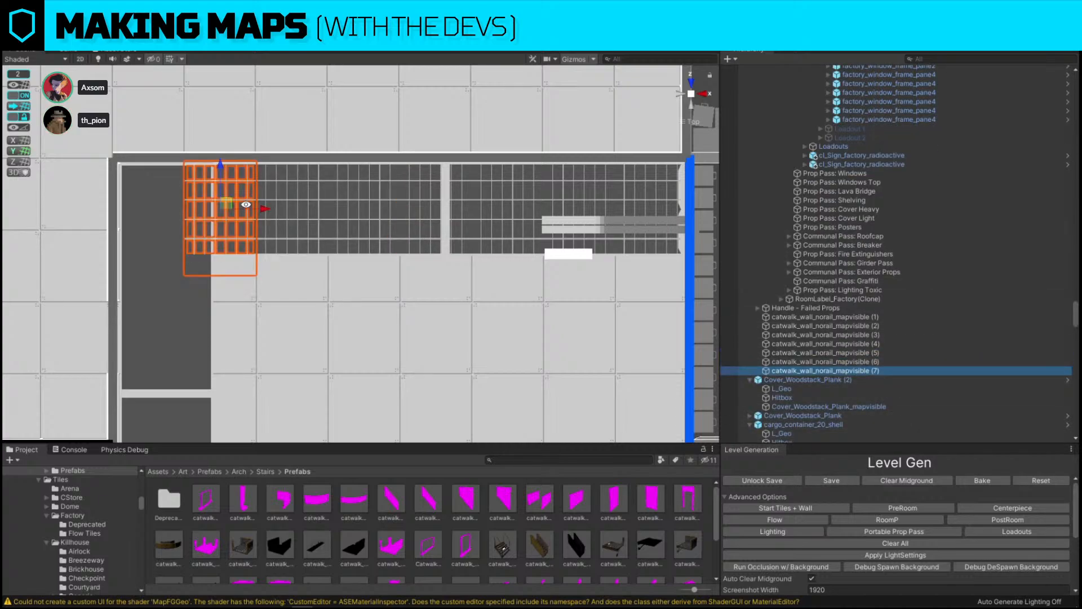
scroll(246, 204, "up", 4)
scroll(245, 204, "down", 3)
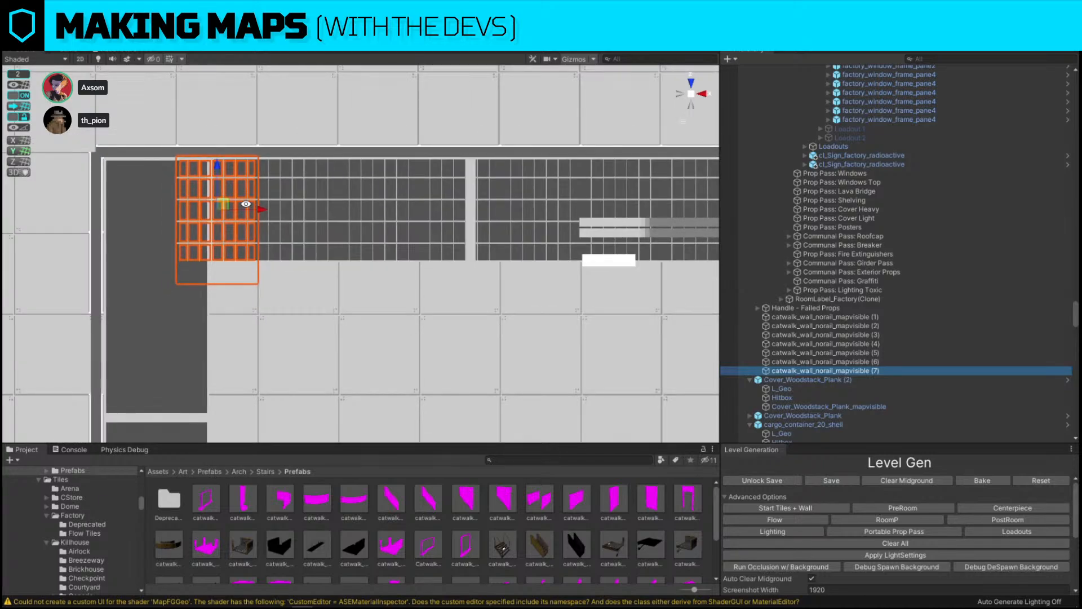
key("ctrl+d")
left_click_drag(261, 209, 181, 208)
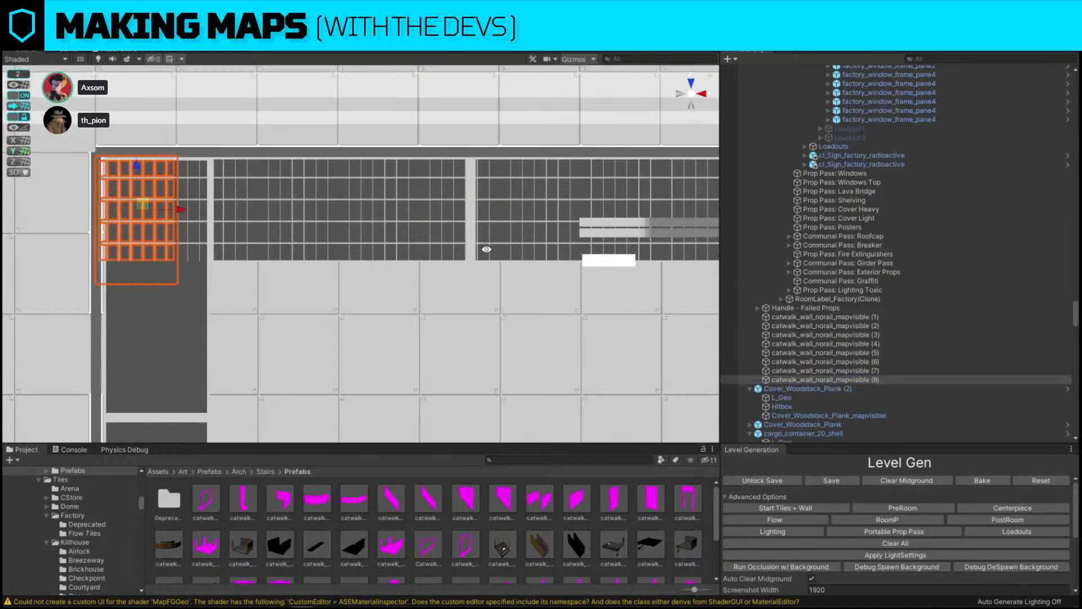
Examine the grated row and the remaining open container troughs around the room from several angles.
left_click(682, 124)
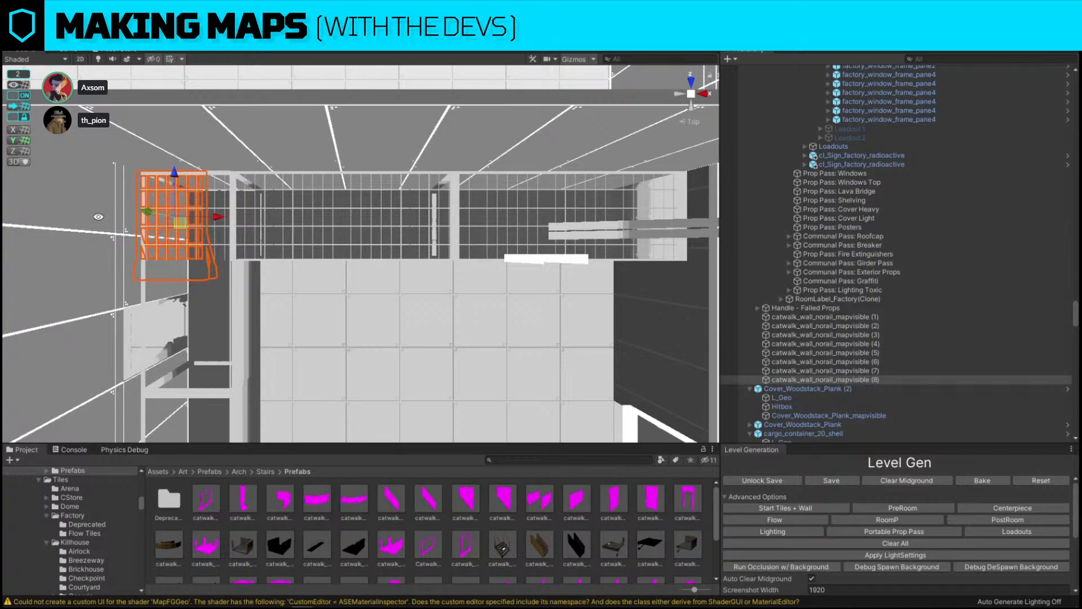
key("s")
right_click_drag(390, 255, 427, 208)
key("w")
left_click(482, 269)
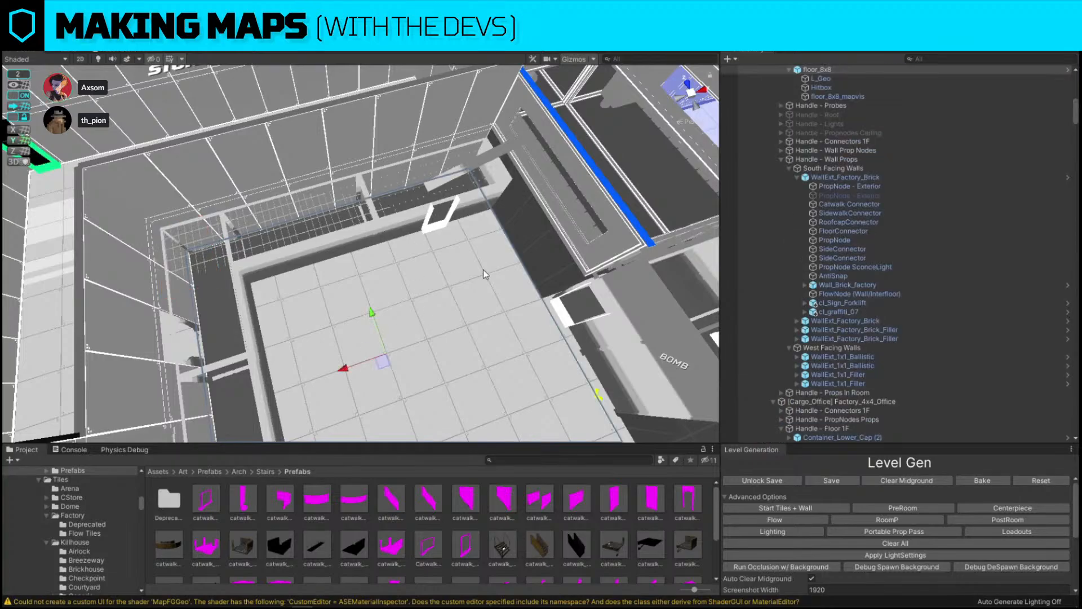
key("d")
right_click_drag(483, 269, 426, 253)
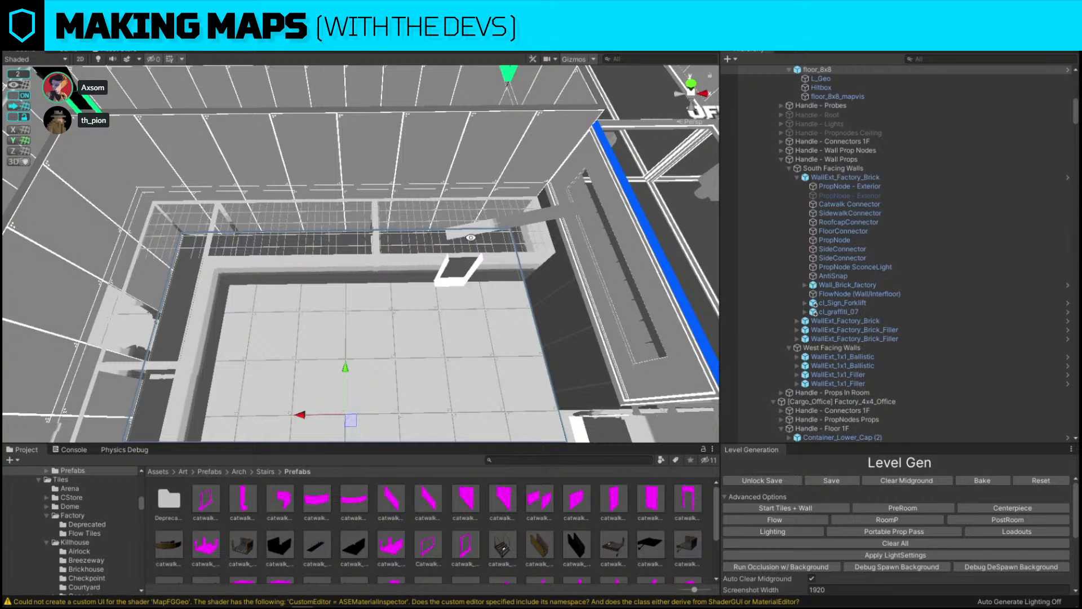
right_click_drag(420, 341, 65, 267)
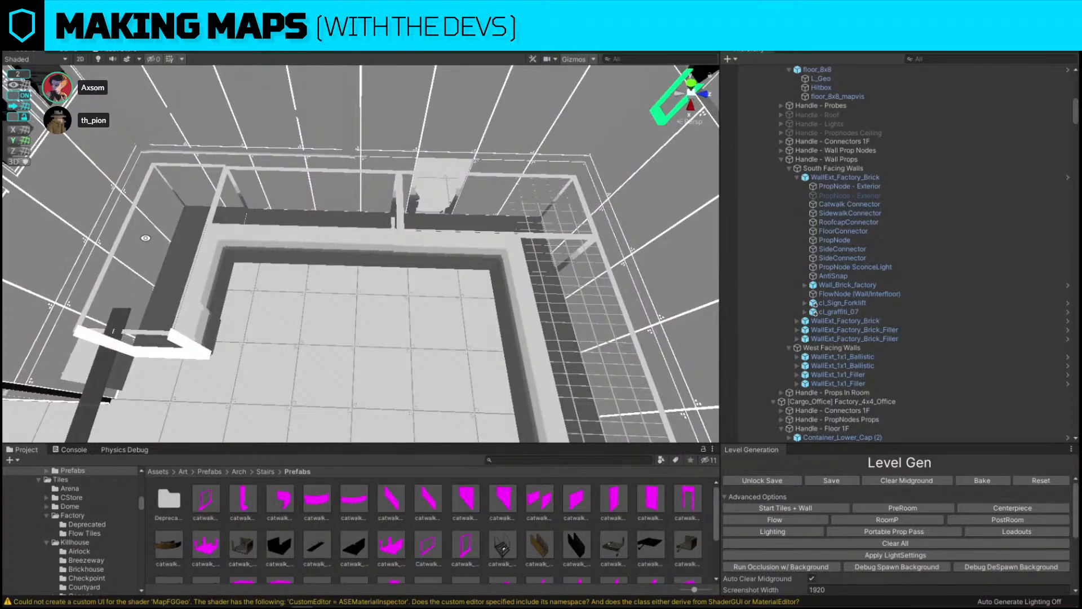
Duplicate the corner grate and rotate the copy a quarter turn to match the adjoining trough.
right_click_drag(288, 277, 427, 225)
left_click(428, 229)
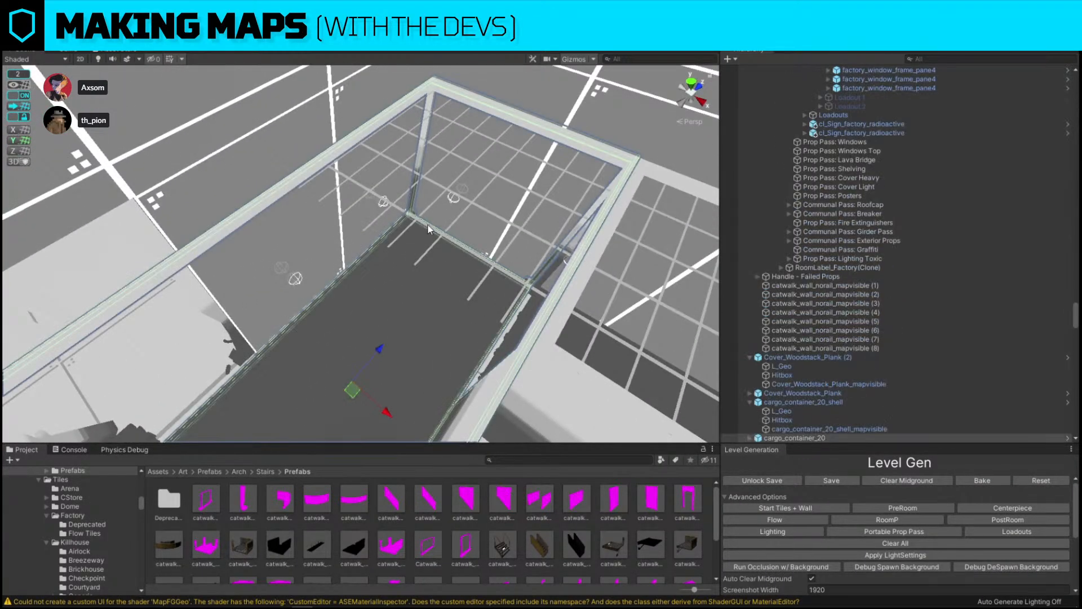
left_click(429, 231)
left_click(438, 235)
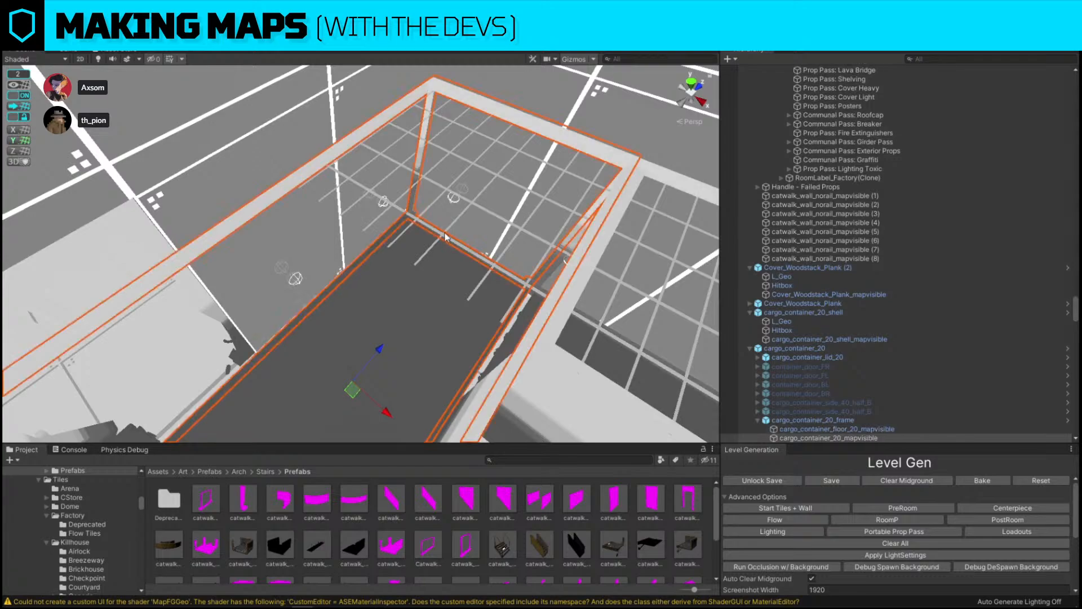
left_click(455, 225)
right_click_drag(456, 225, 379, 202)
key("ctrl+d")
key("e")
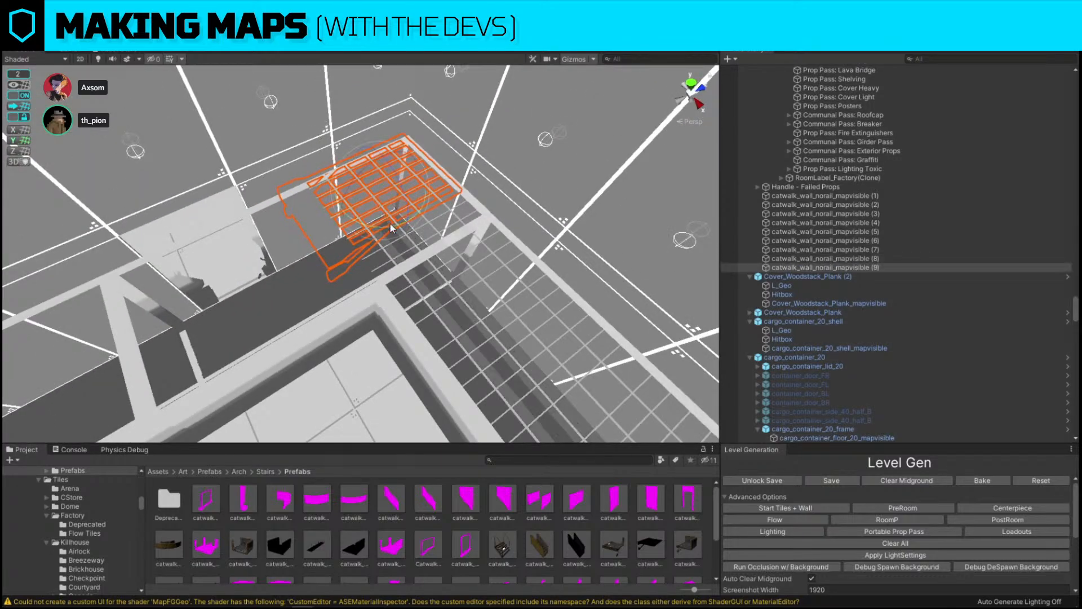
left_click_drag(389, 225, 541, 233)
Move the rotated grate over the adjoining trough and fine-tune its distance to the wall with grid snapping off.
key("w")
left_click_drag(376, 199, 301, 281)
right_click_drag(301, 283, 265, 274)
left_click(19, 98)
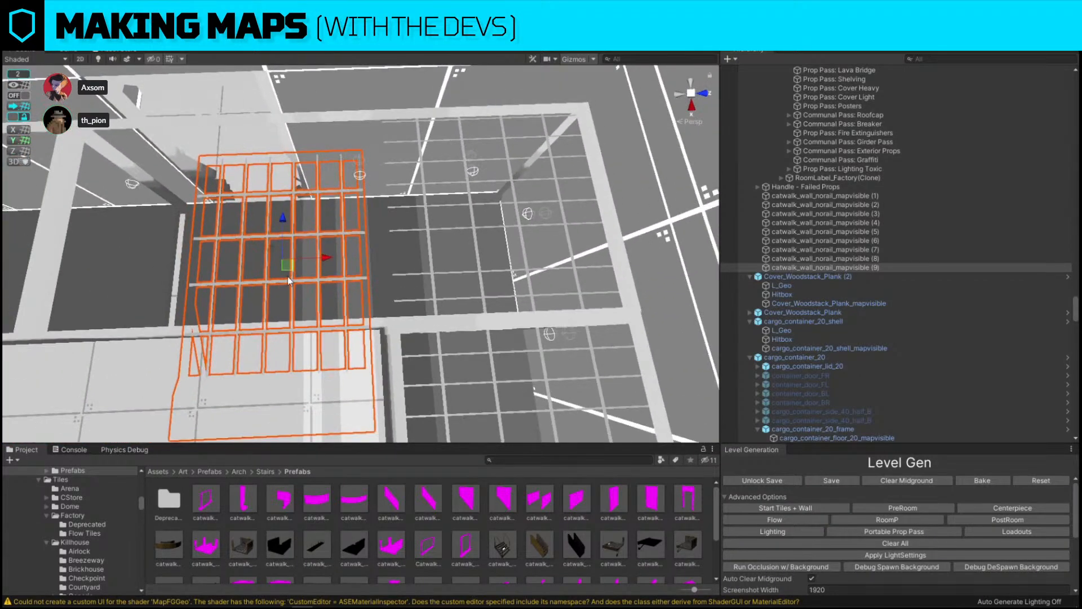
left_click_drag(287, 272, 312, 214)
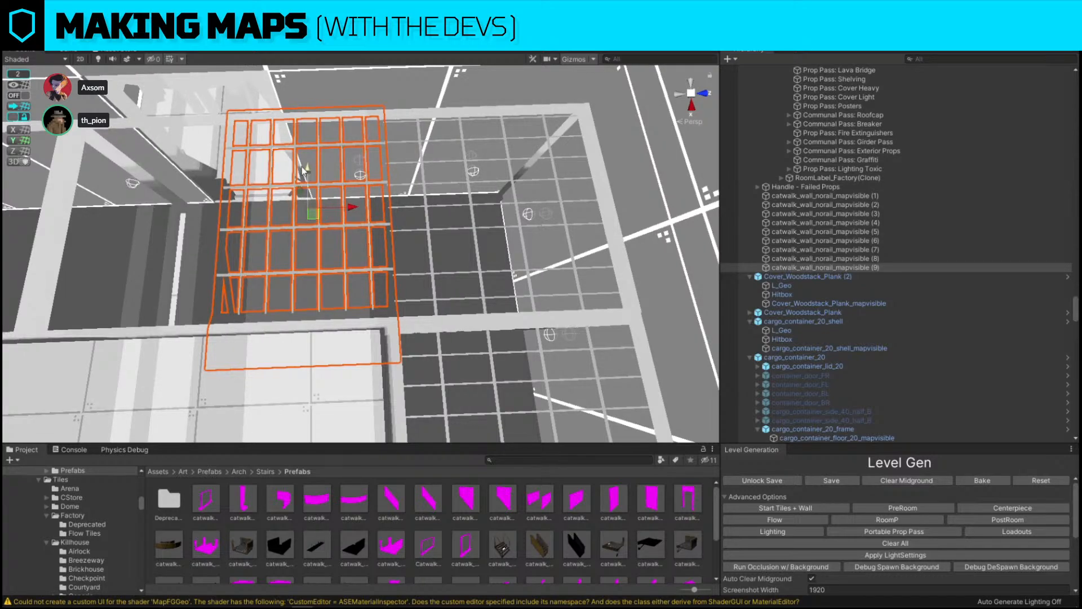
left_click_drag(308, 169, 308, 176)
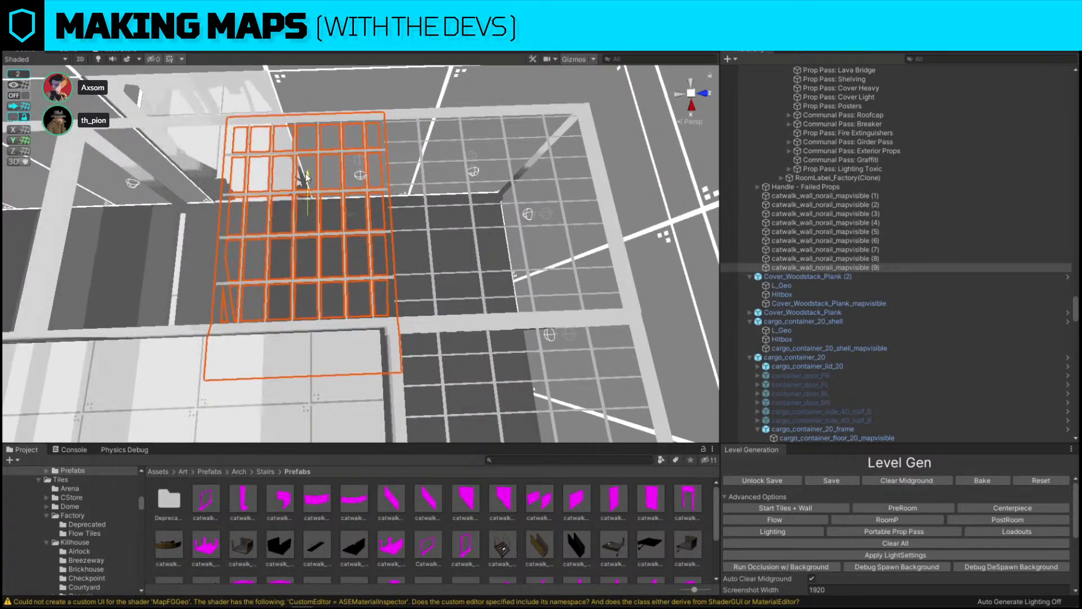
scroll(308, 176, "down", 5)
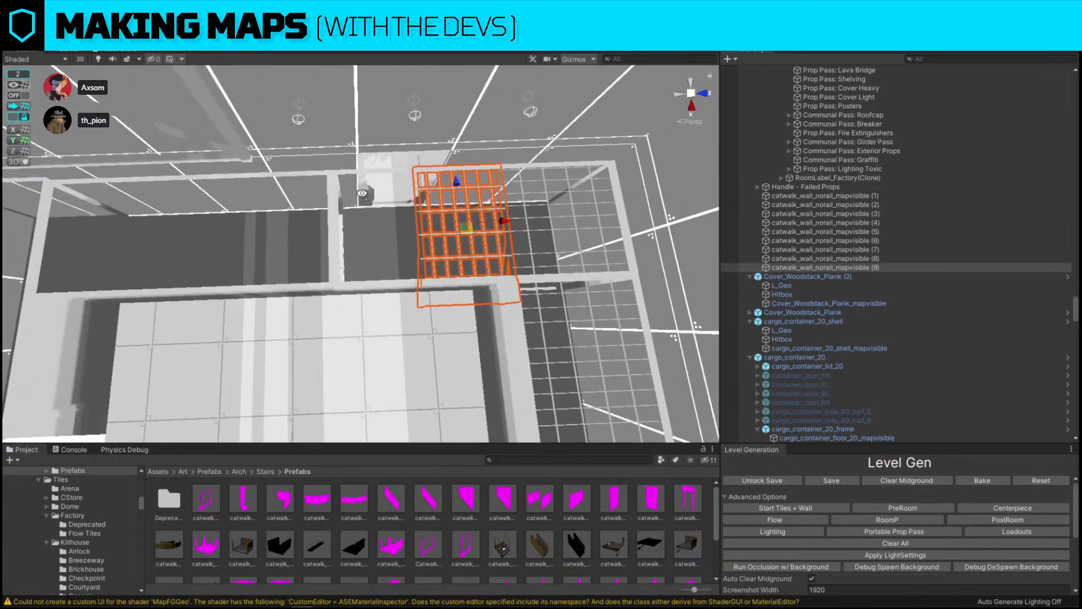
Turn grid snapping back on and slide the rotated grate along the side trough, lining it up in top view.
left_click(23, 96)
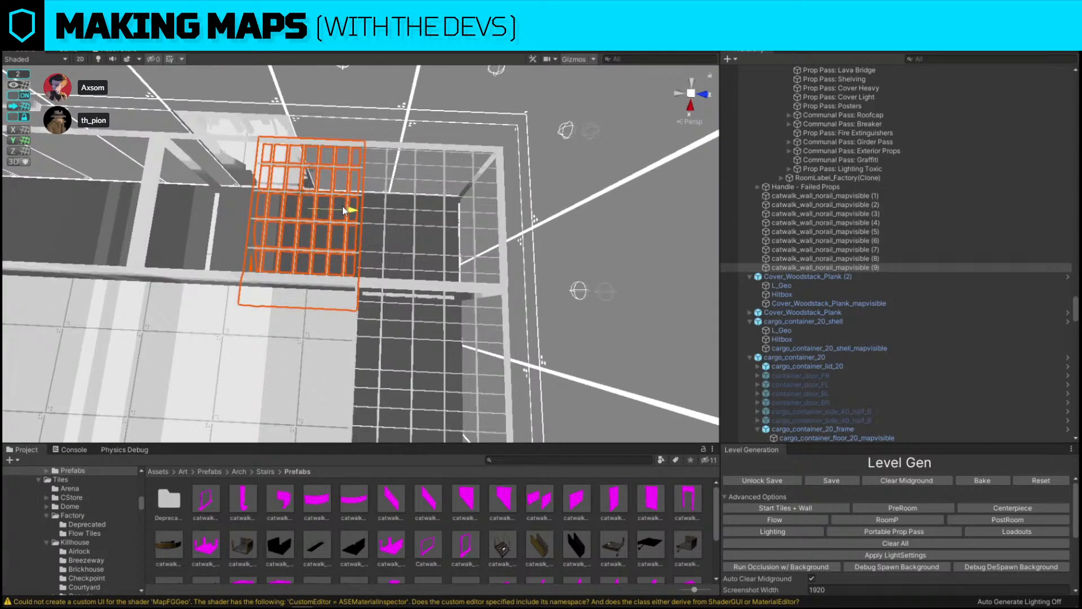
left_click_drag(343, 210, 233, 201)
left_click(691, 82)
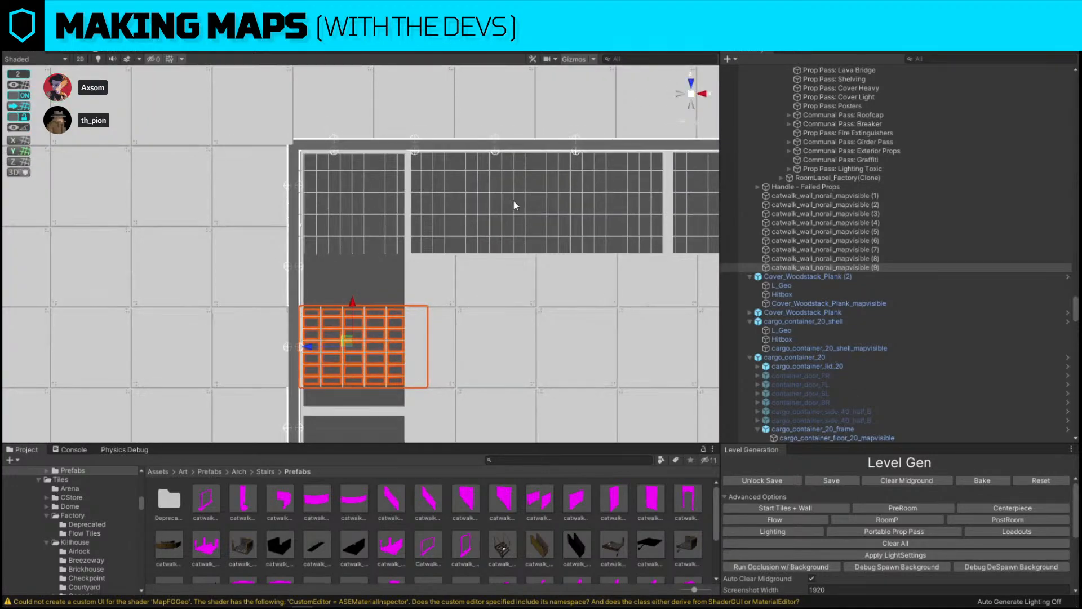
mouse_move(356, 303)
left_mouse_down()
mouse_move(371, 221)
mouse_move(355, 303)
left_mouse_up()
Make five copies of the rotated grate, placed end to end down the rest of the side trough.
key("ctrl+d")
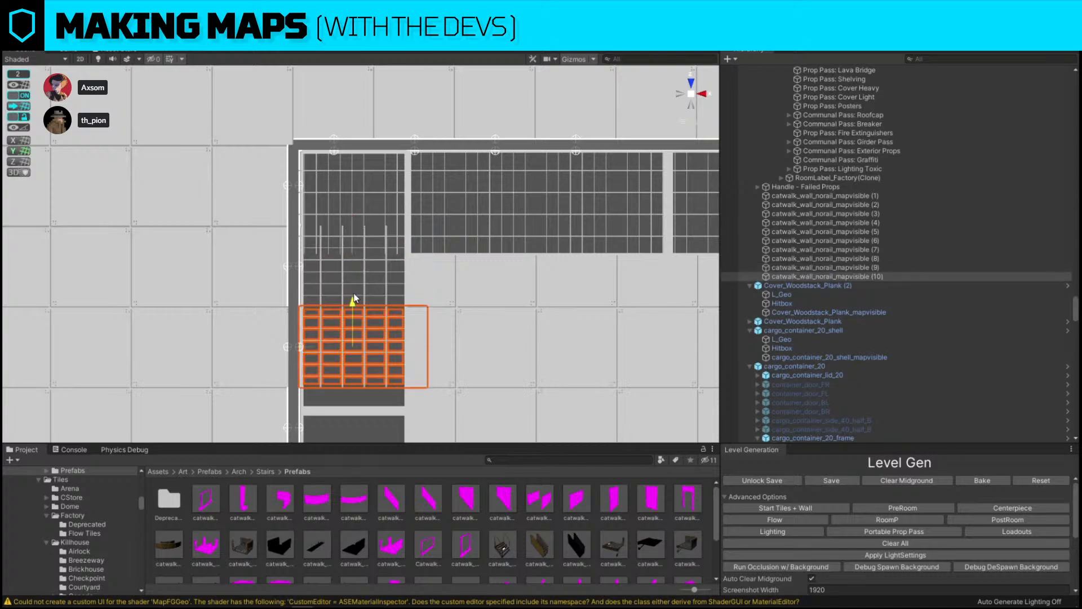
scroll(415, 298, "down", 1)
scroll(417, 303, "down", 4)
middle_click_drag(420, 303, 430, 196)
key("ctrl+d")
left_click_drag(357, 177, 355, 245)
middle_click_drag(436, 285, 419, 224)
key("ctrl+d")
left_click_drag(333, 188, 340, 323)
key("ctrl+d")
middle_click_drag(339, 324, 310, 236)
key("ctrl+d")
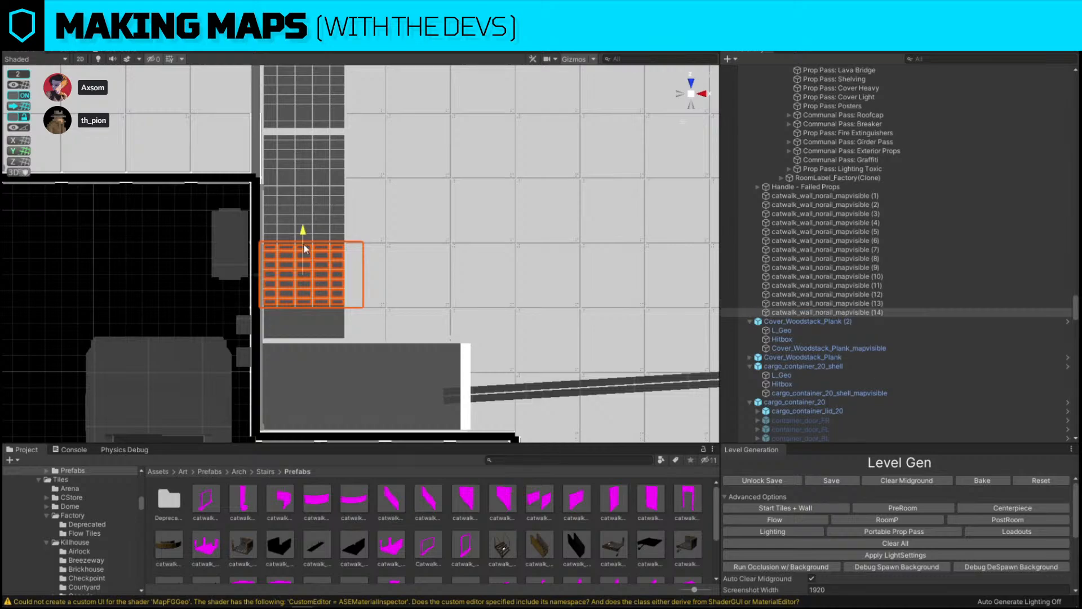
left_click_drag(304, 239, 304, 303)
middle_click_drag(312, 301, 273, 235)
Copy the last grate twice, turned a quarter turn, and place the copies side by side in the end container.
key("ctrl+d")
left_click_drag(262, 236, 365, 261)
key("ctrl+d")
key("e")
left_click_drag(365, 317, 506, 329, "ctrl")
key("w")
left_click_drag(370, 284, 312, 373)
Duplicate the grate once more and place the copy toward the open end of the end container.
key("w")
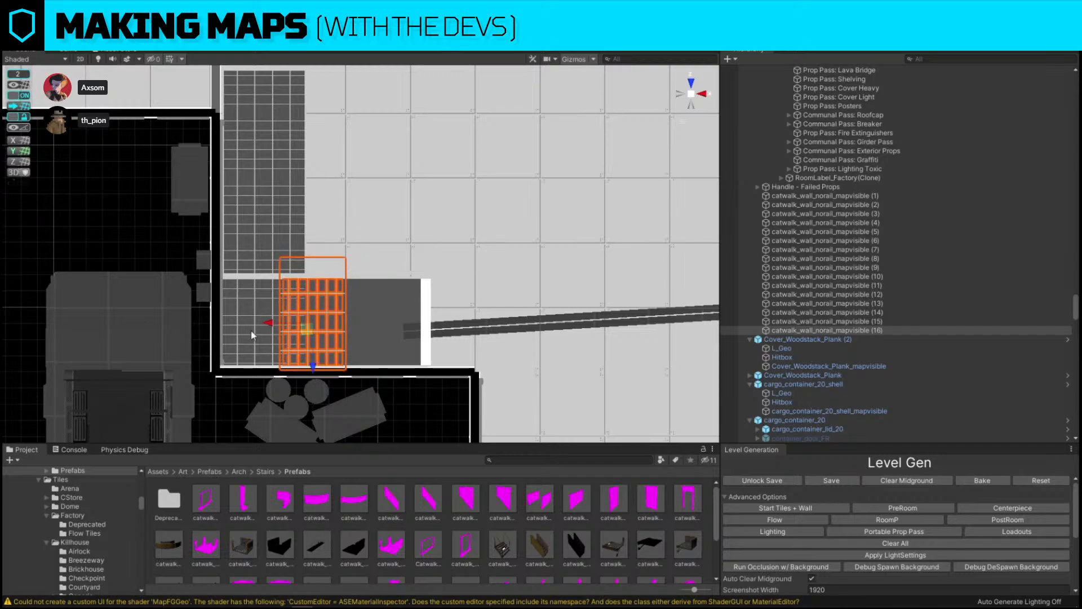
key("ctrl+d")
left_click_drag(275, 326, 344, 322, "ctrl")
Inspect the grated floor across all the container troughs and the container lids above it in perspective view.
right_click_drag(362, 291, 408, 163)
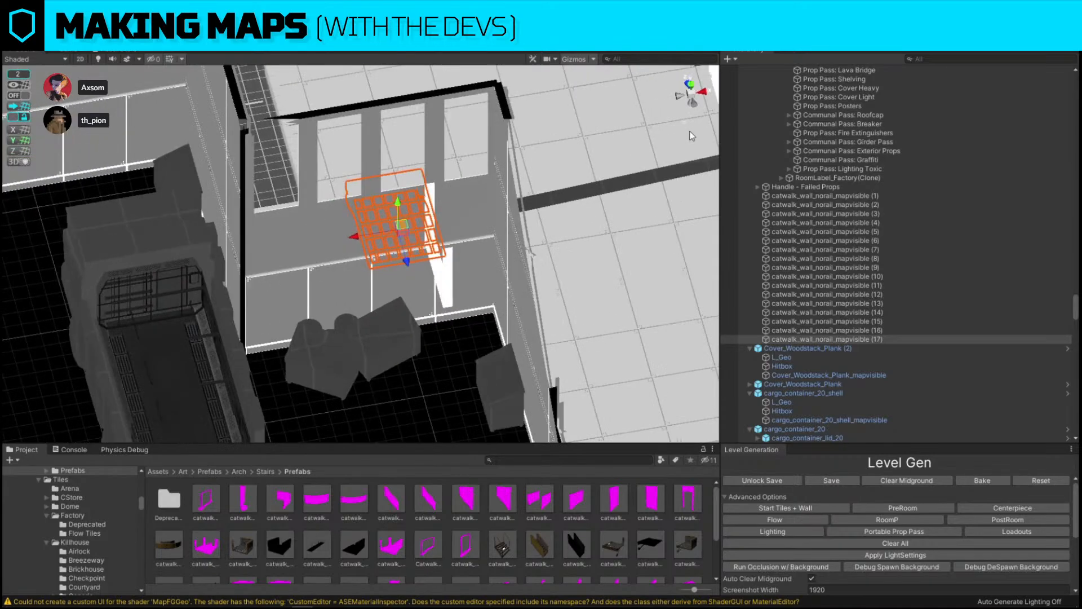
left_click(685, 122)
left_click(685, 122)
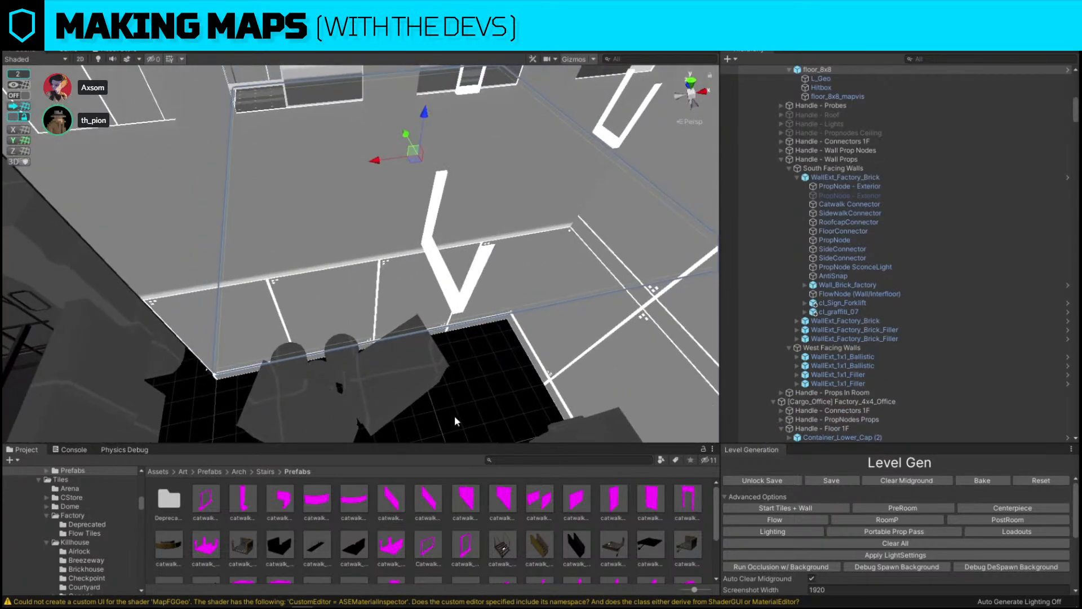
right_click_drag(454, 415, 259, 238)
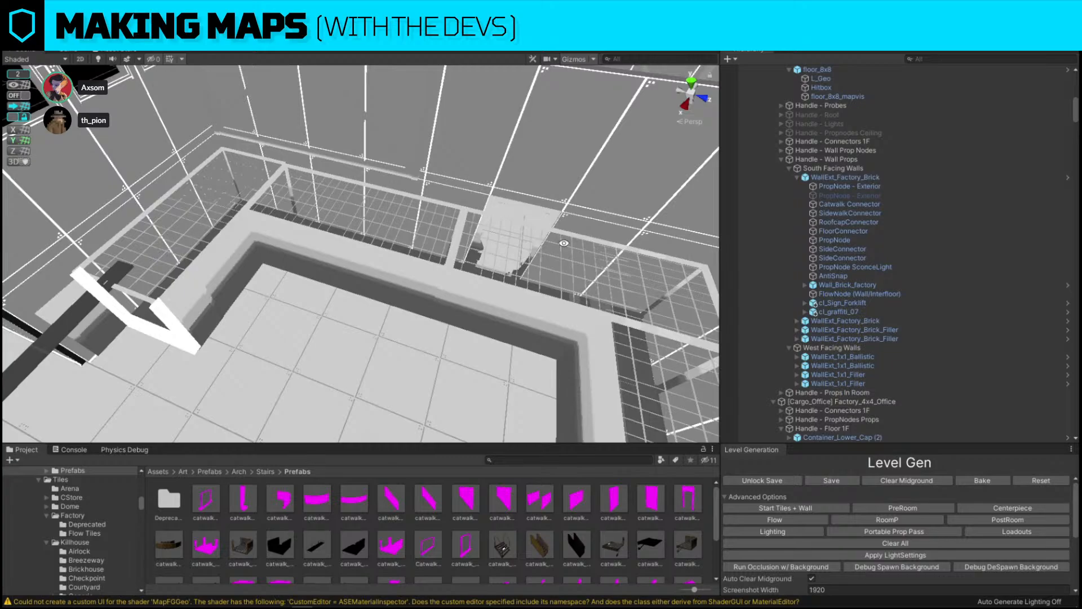
right_click_drag(670, 416, 545, 265)
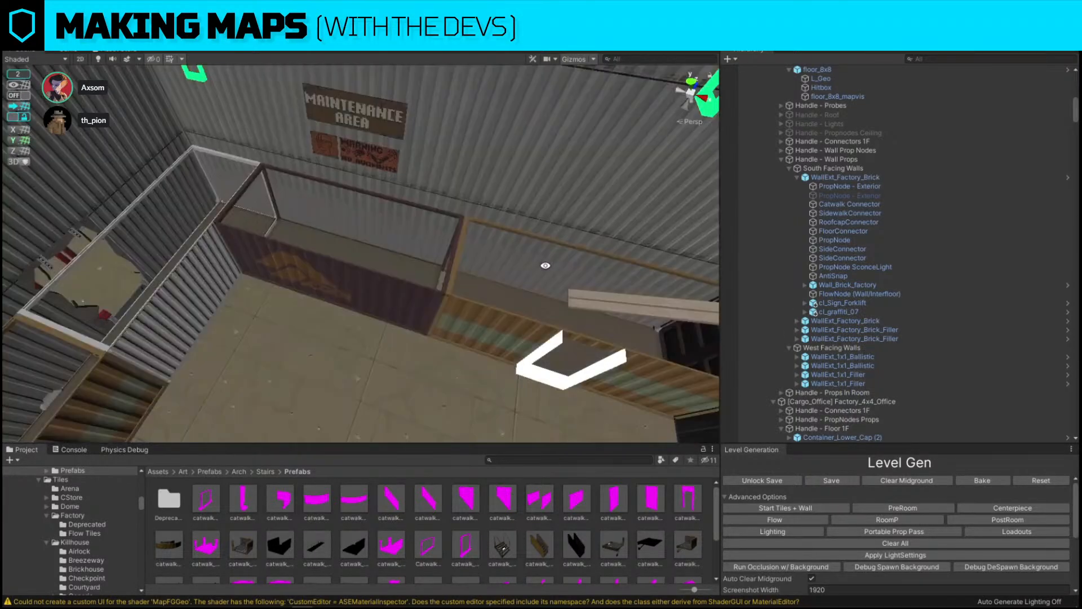
left_click_drag(369, 263, 425, 233, "alt")
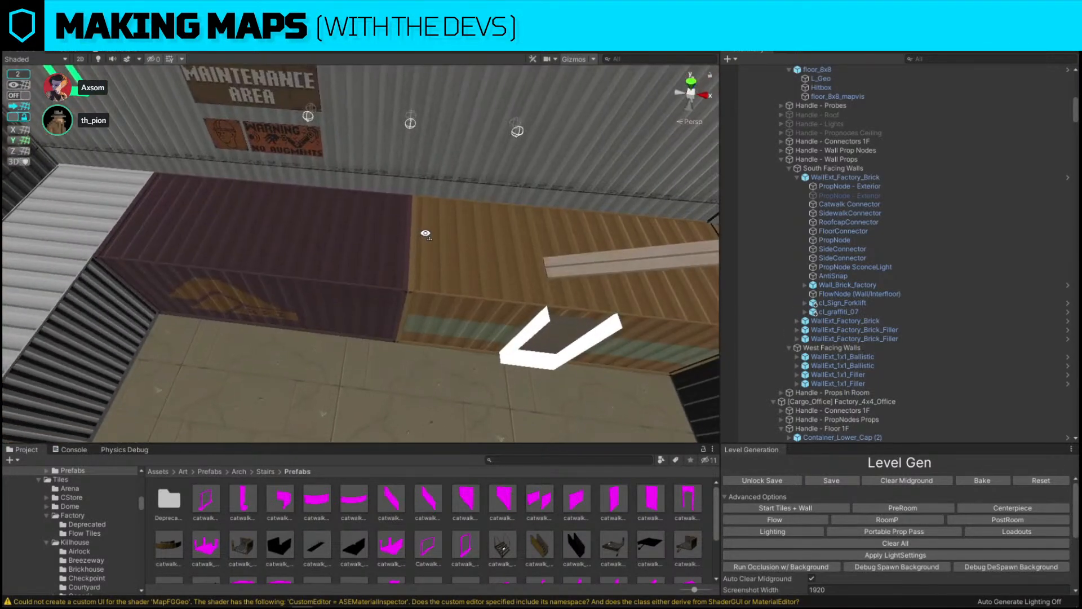
scroll(425, 233, "up", 2)
right_click_drag(426, 234, 155, 230)
Filter the hierarchy for cargo_container_lid_20 and select all nine container lids.
left_click(155, 235)
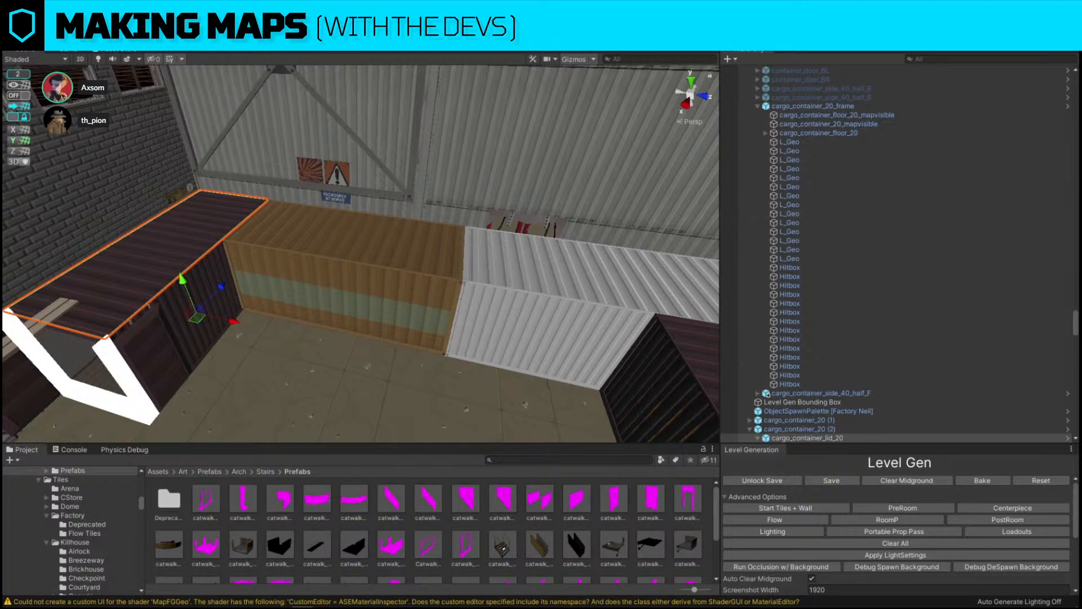
left_click(432, 260)
key("ctrl+z")
left_click(951, 59)
type("cargo_container_lid_20")
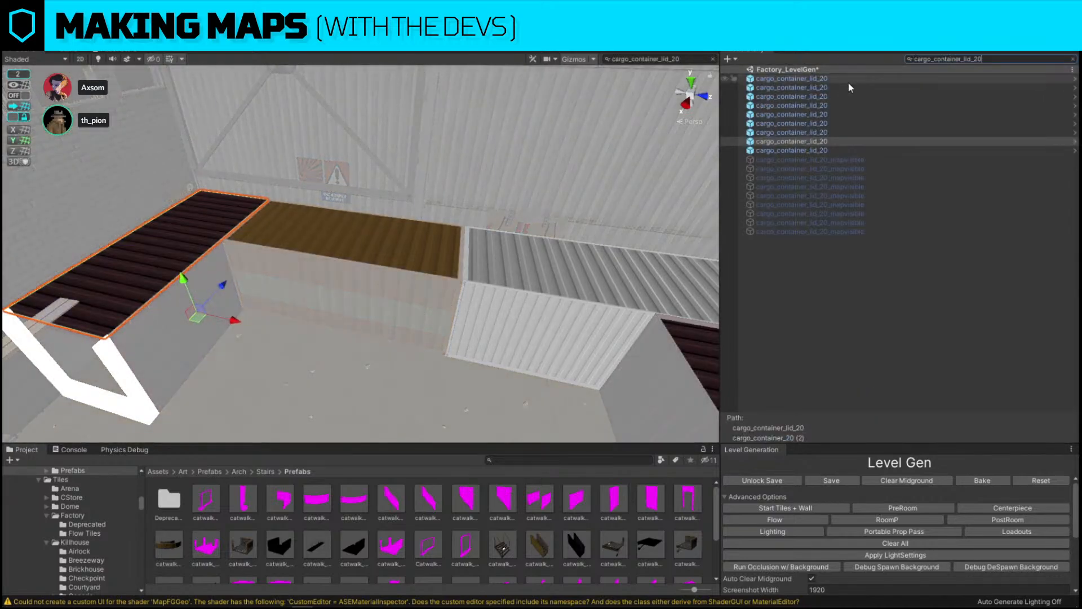
left_click(819, 81)
left_click(815, 151, "shift")
Set the selected container lids' layer to R_WorldVisible for the lids only, leaving out their child objects.
right_click_drag(484, 183, 582, 179)
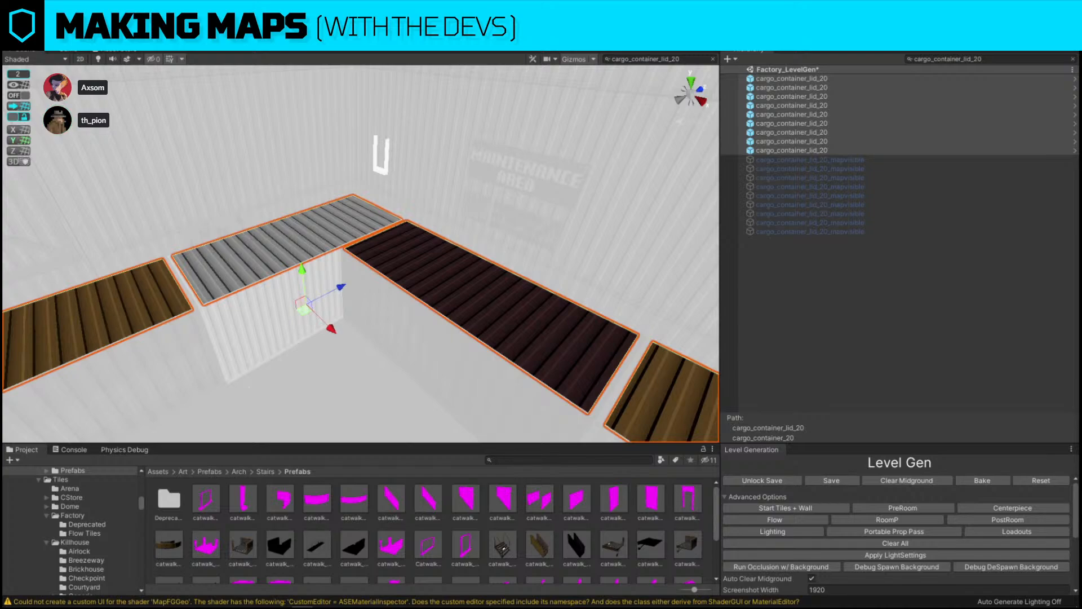
left_click(633, 333)
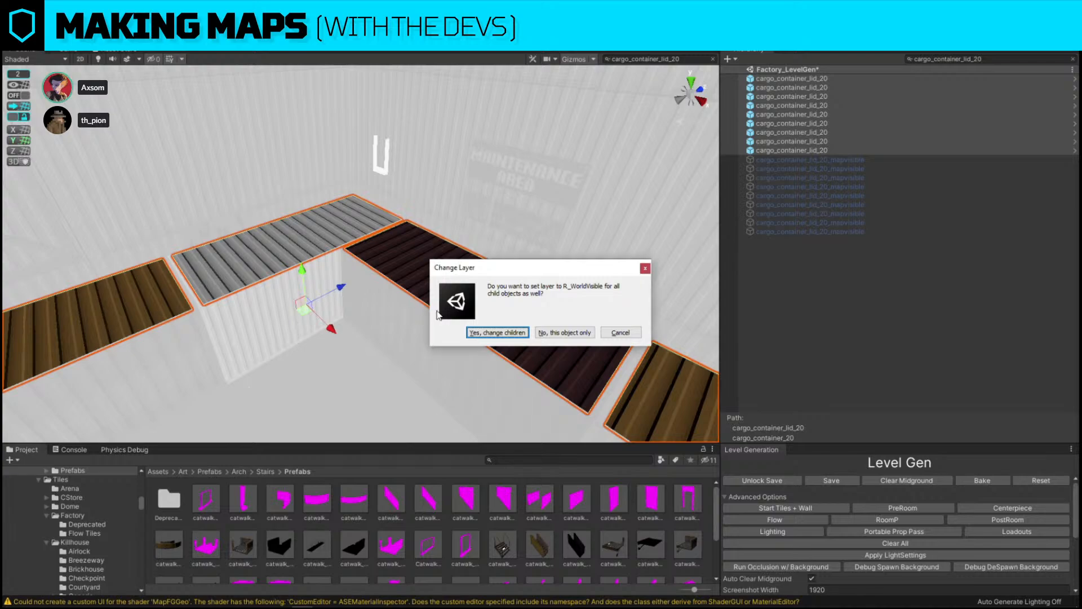
left_click(575, 338)
left_click_drag(324, 309, 527, 227, "alt")
left_click_drag(478, 289, 255, 275, "alt")
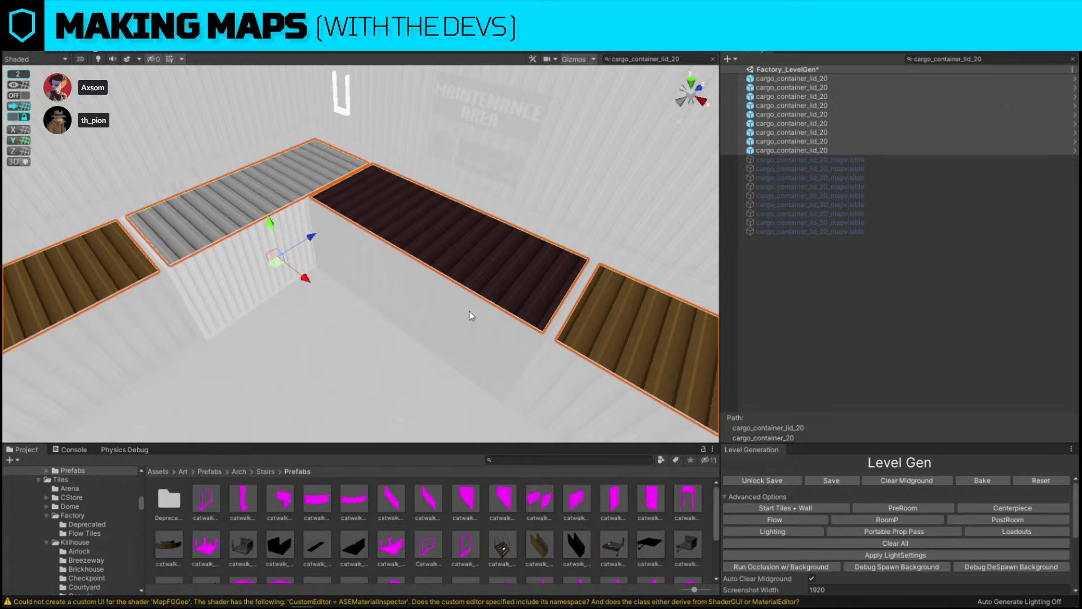
left_click_drag(471, 314, 211, 204, "alt")
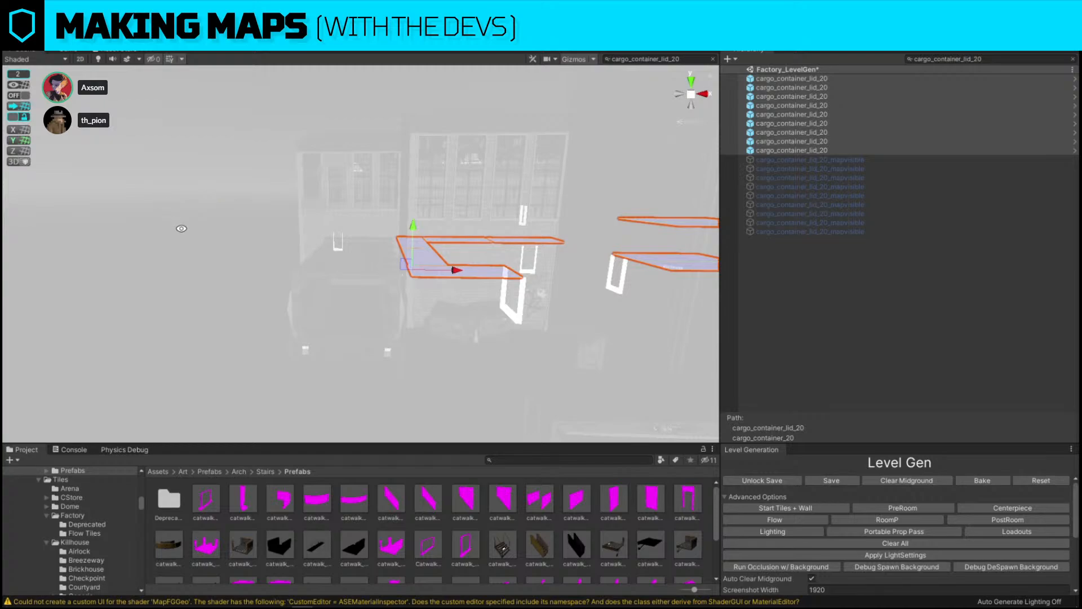
Deselect the container lids and clear the hierarchy search filter.
left_click(181, 229)
key("w")
right_click_drag(181, 229, 103, 218)
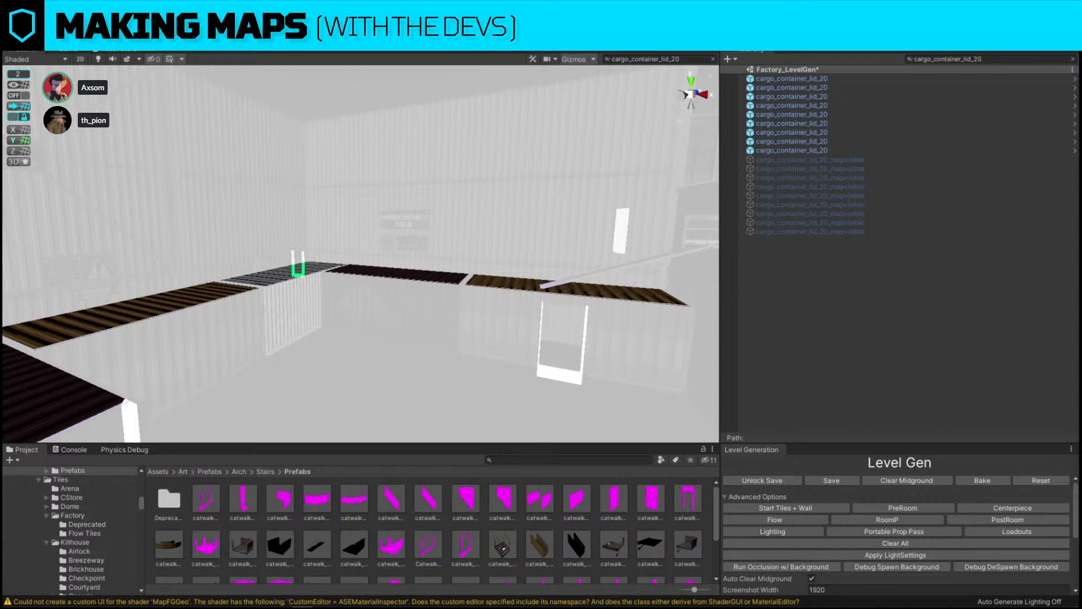
left_click(1073, 59)
Examine the container ring from above, switching to the untextured level geometry display to check the lids and troughs.
key("w")
right_click_drag(390, 241, 493, 425)
key("s")
key("alt+1")
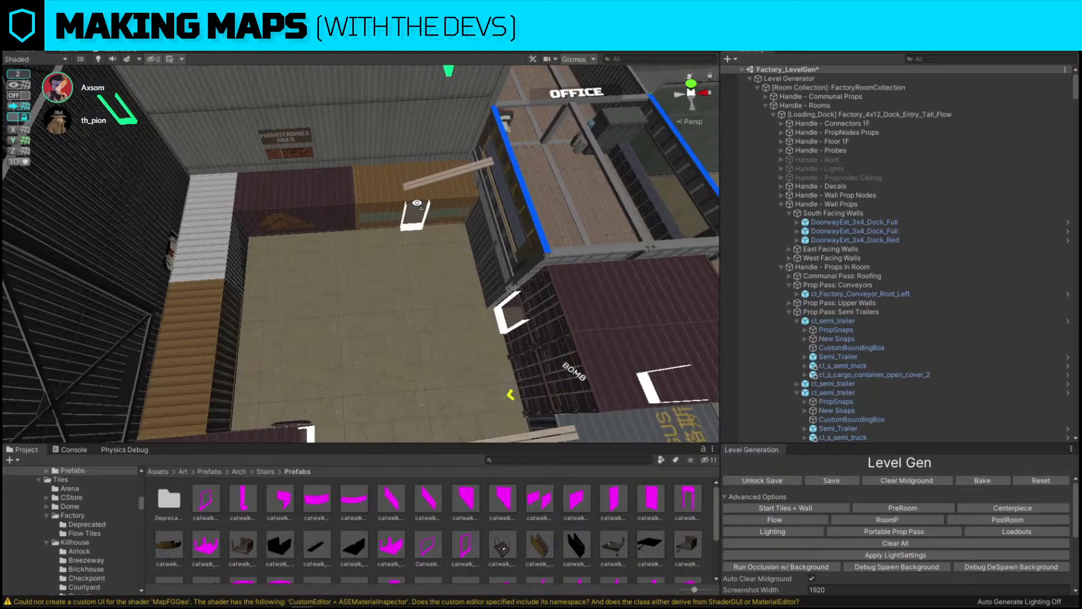
left_click_drag(417, 205, 393, 240, "alt")
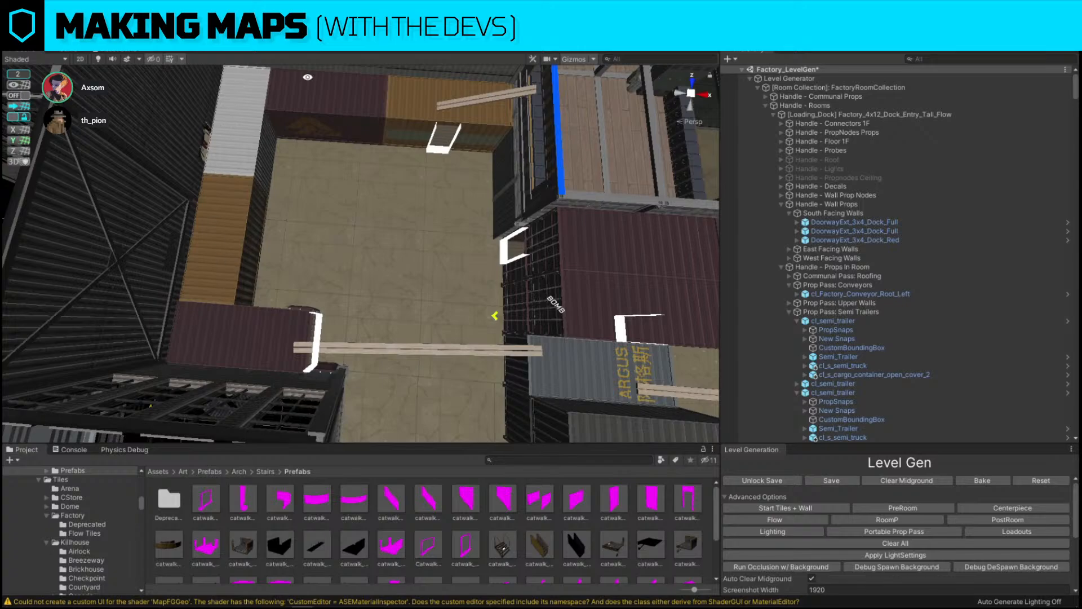
key("alt+b")
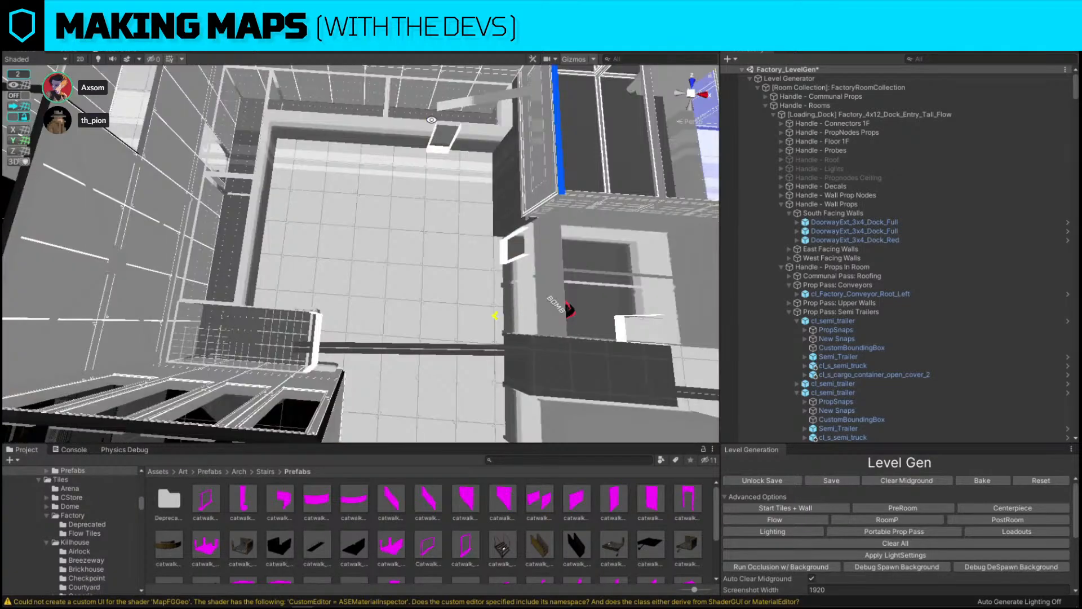
scroll(429, 259, "down", 4)
key("w")
right_click_drag(359, 254, 375, 235)
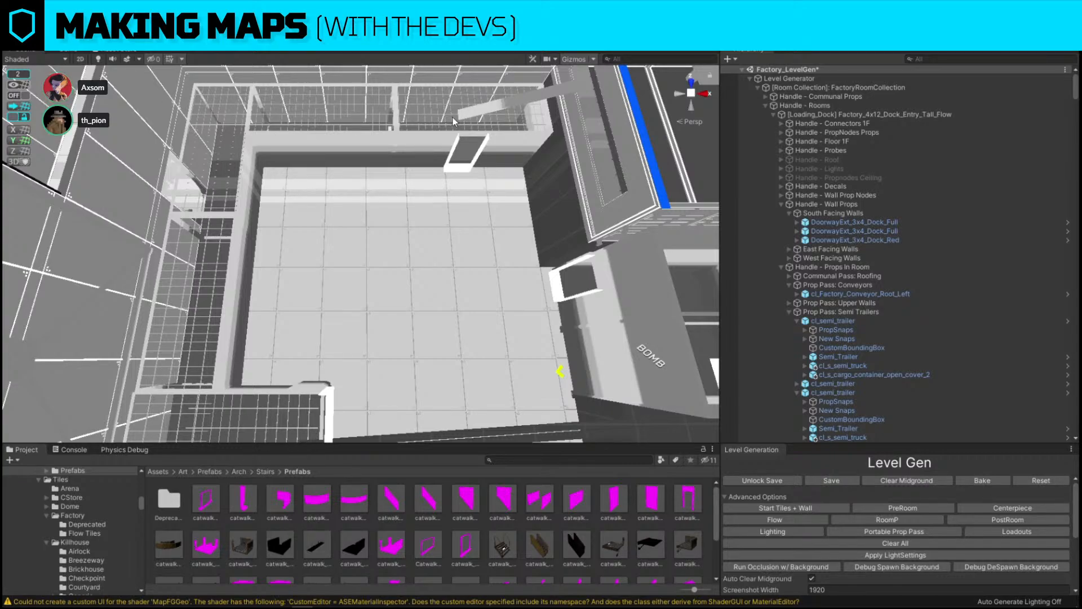
right_click_drag(357, 291, 518, 121)
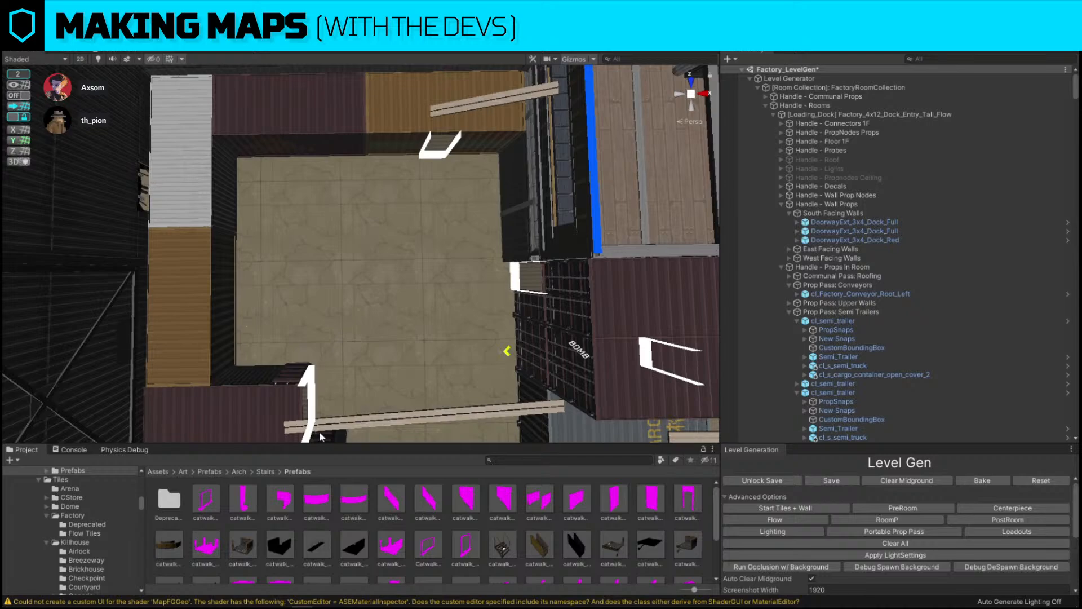
Look over the container tops, the factory's boarded windows and the whole room out to the office and dock.
right_click_drag(423, 318, 282, 329)
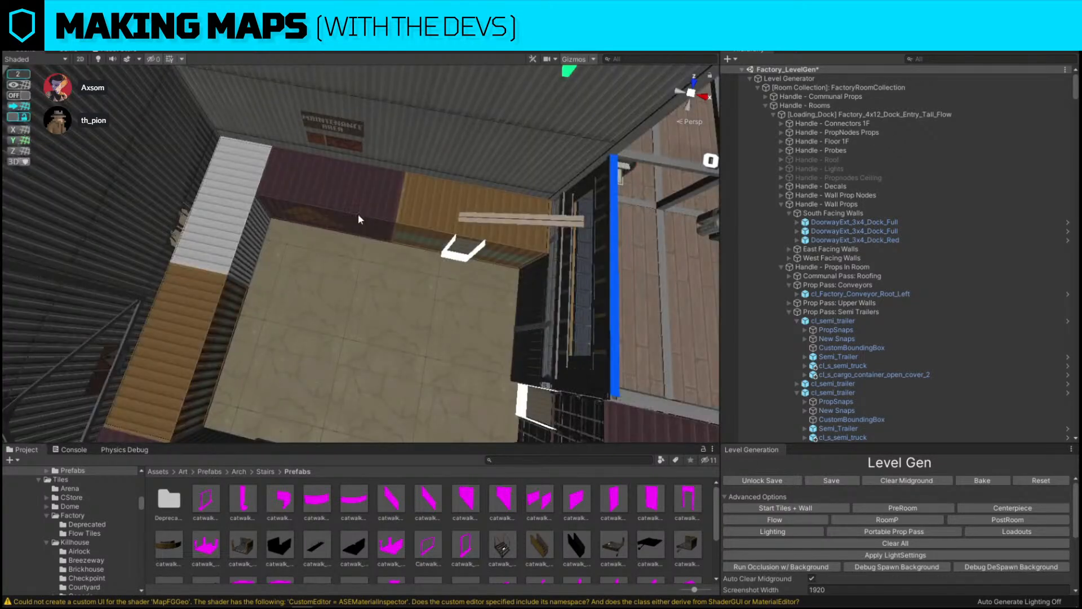
left_click_drag(360, 219, 382, 175, "alt")
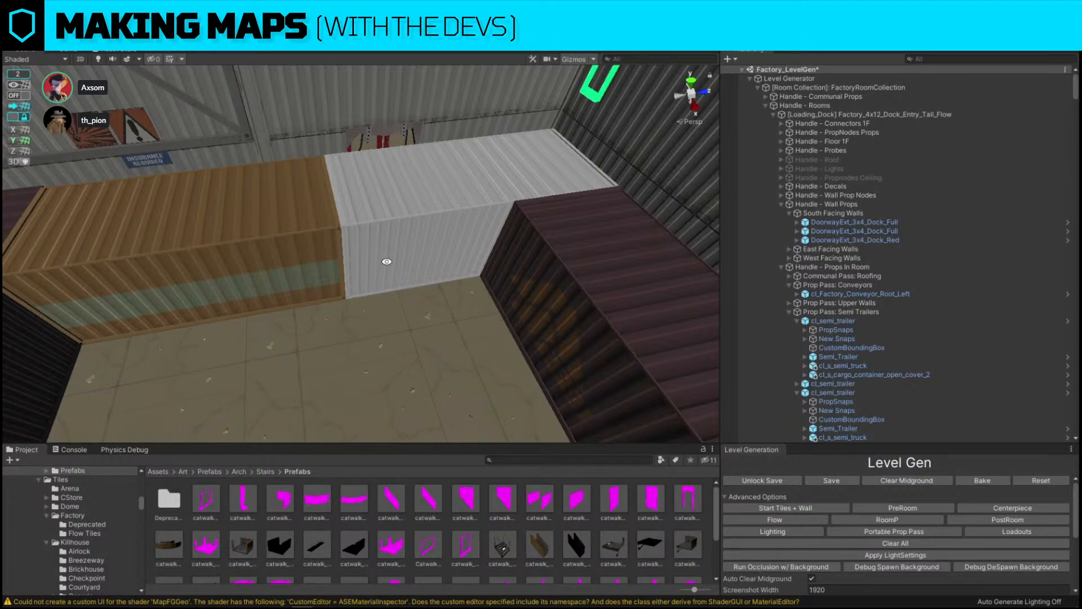
left_click_drag(509, 323, 562, 308, "alt")
right_click_drag(562, 309, 699, 293)
left_click(333, 188)
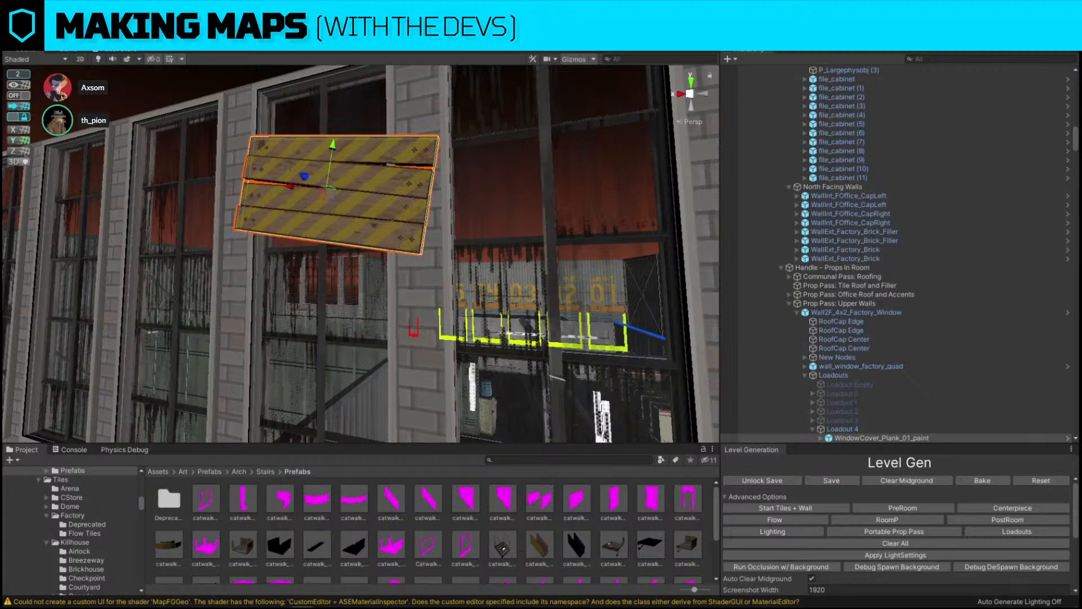
right_click_drag(307, 220, 373, 251)
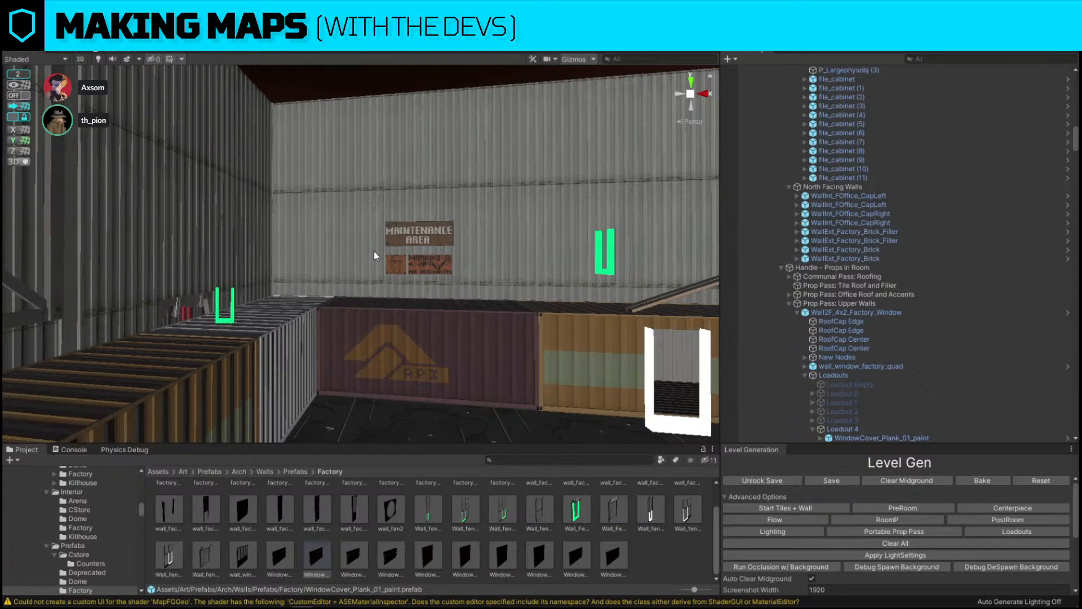
right_click_drag(373, 252, 373, 251)
key("s")
right_click_drag(451, 219, 413, 365)
right_click_drag(297, 384, 422, 316)
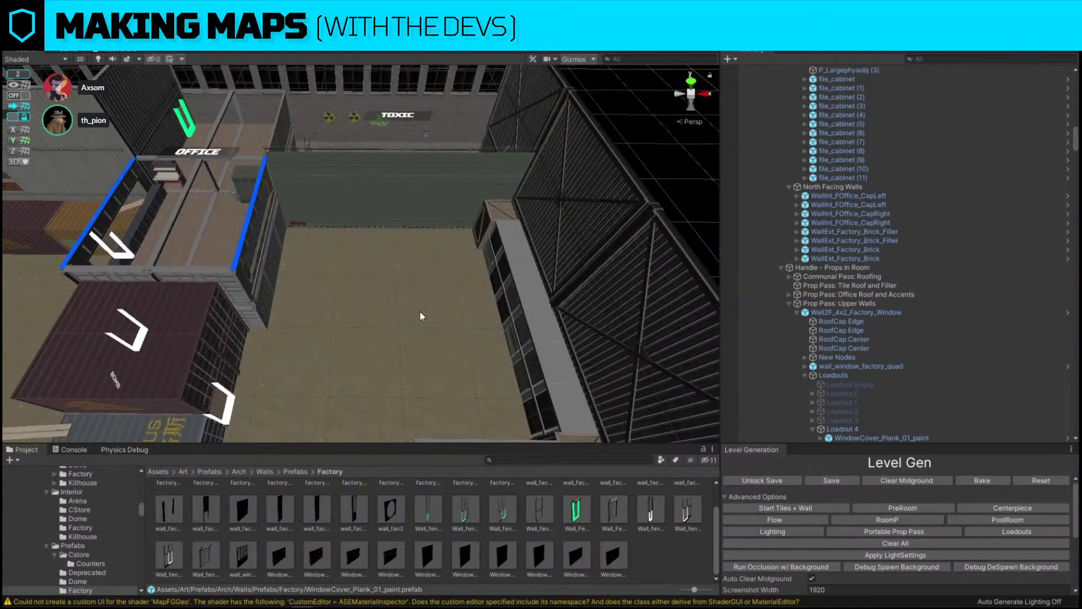
right_click_drag(340, 284, 271, 122)
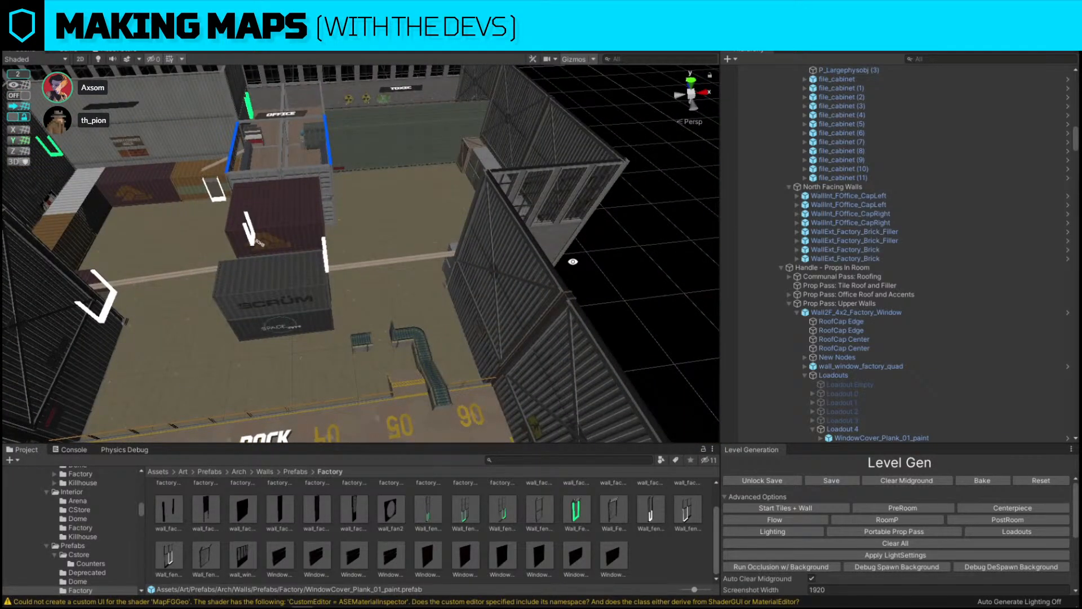
Inspect the conveyor prop beside dock bay 06, locate its stairs prefab and search the project assets for "ramp right".
left_click(419, 380)
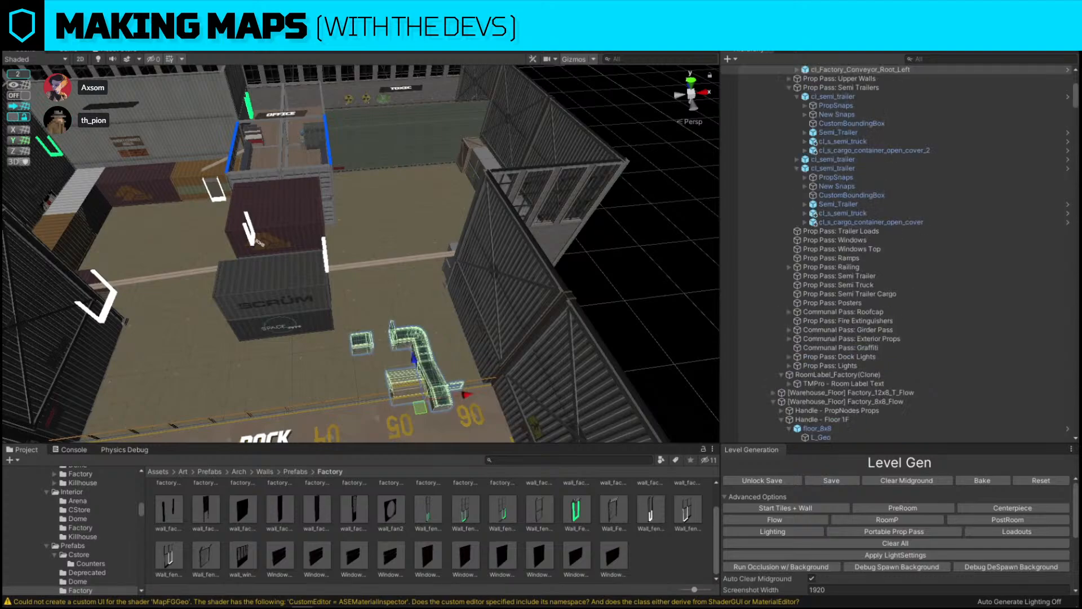
left_click(414, 383)
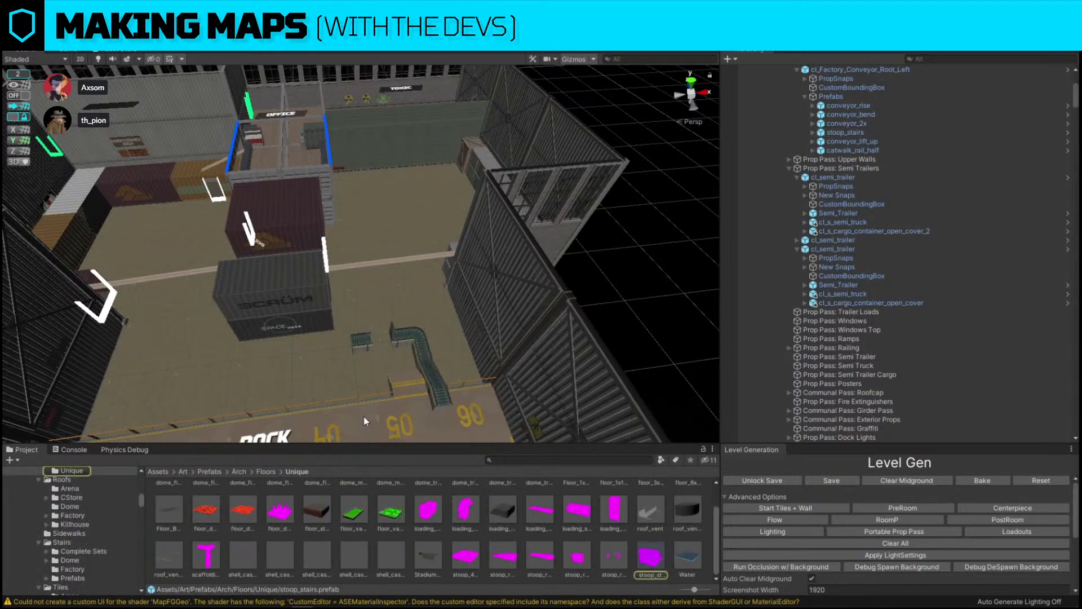
left_click(524, 459)
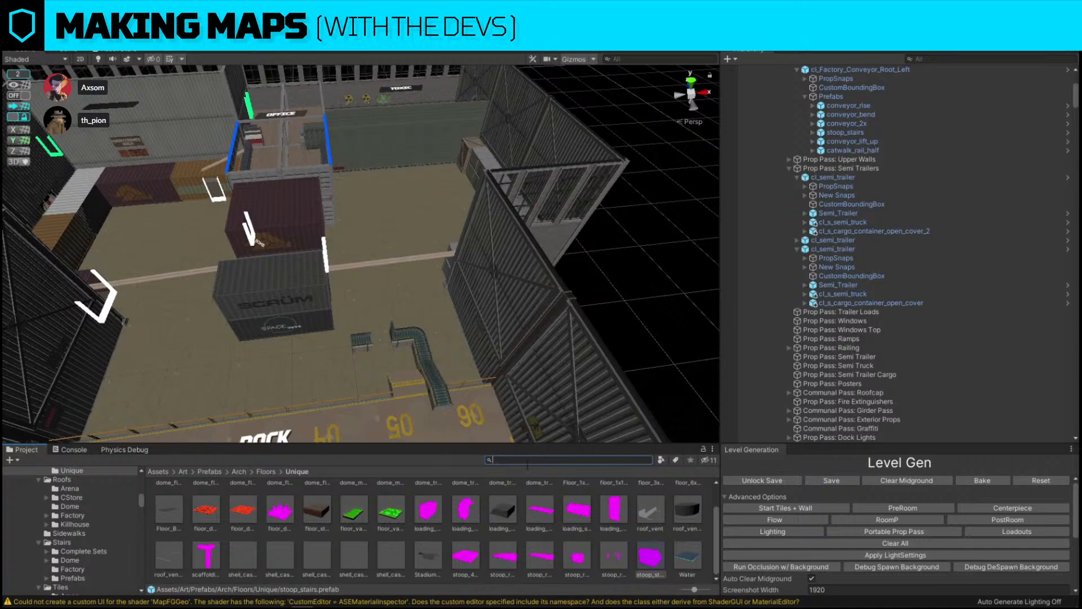
type("stoop")
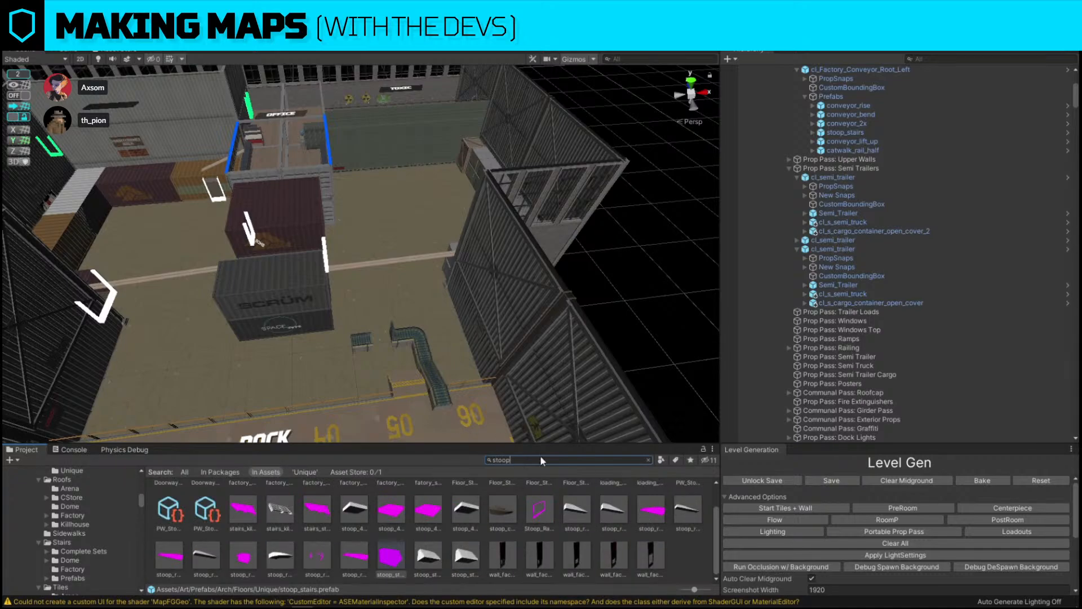
key("ctrl+a")
type("ramp right")
Replace the conveyor prop at the dock with the cl_Factory_Dock_RampRight prefab.
left_click(413, 384)
key("ctrl+shift+r")
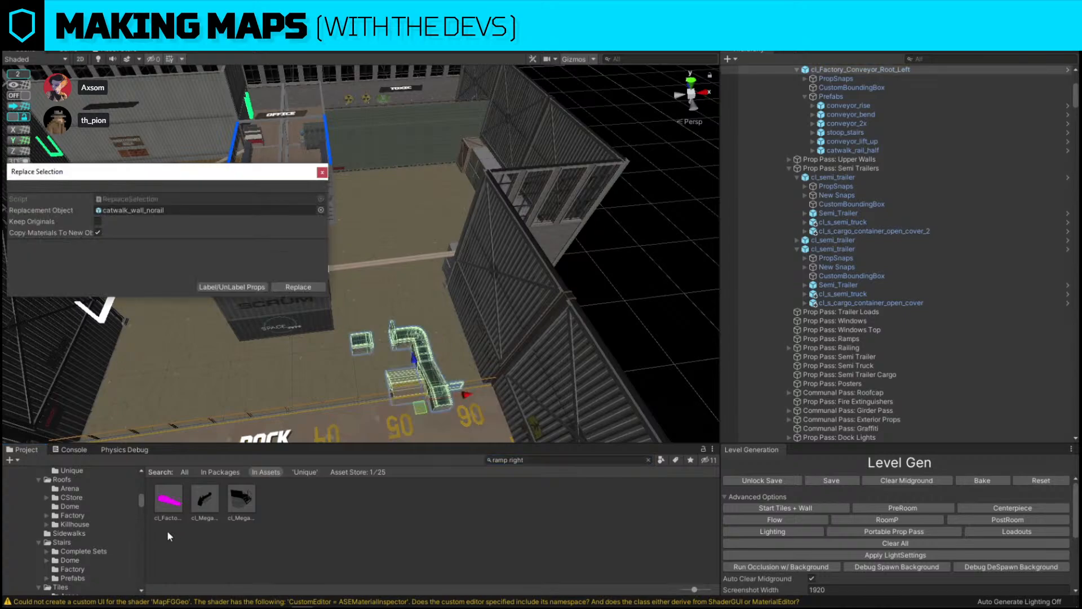
left_click_drag(168, 504, 225, 210)
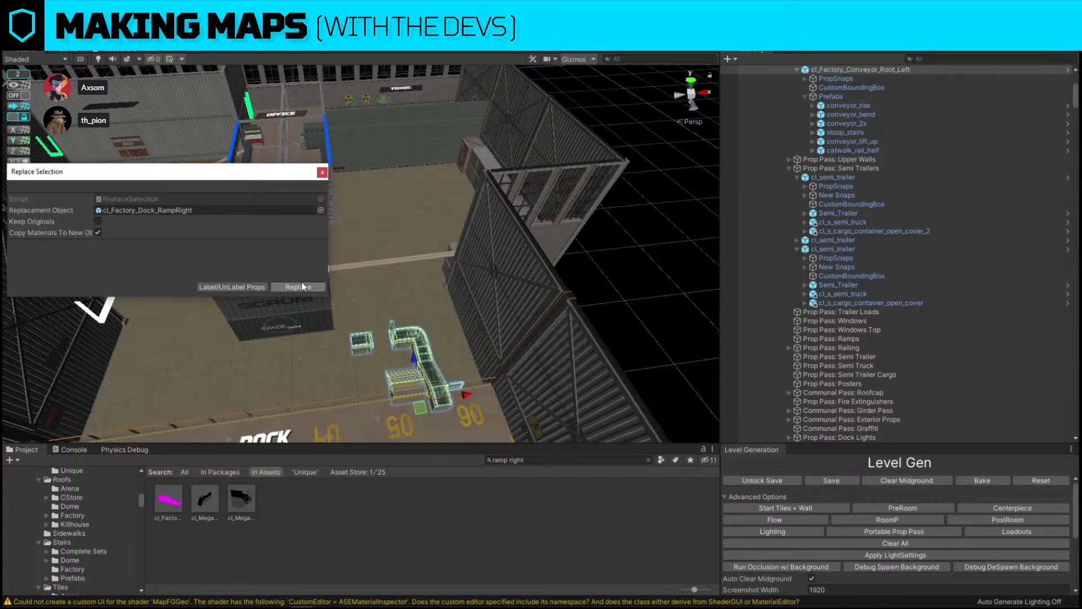
left_click(302, 281)
Rotate the new dock ramp to run along the dock edge and position it by bays 05 and 06 with grid snapping on.
left_click(424, 377)
right_click_drag(424, 378, 473, 279)
key("e")
left_click_drag(457, 315, 608, 306)
key("w")
left_click_drag(465, 278, 423, 262)
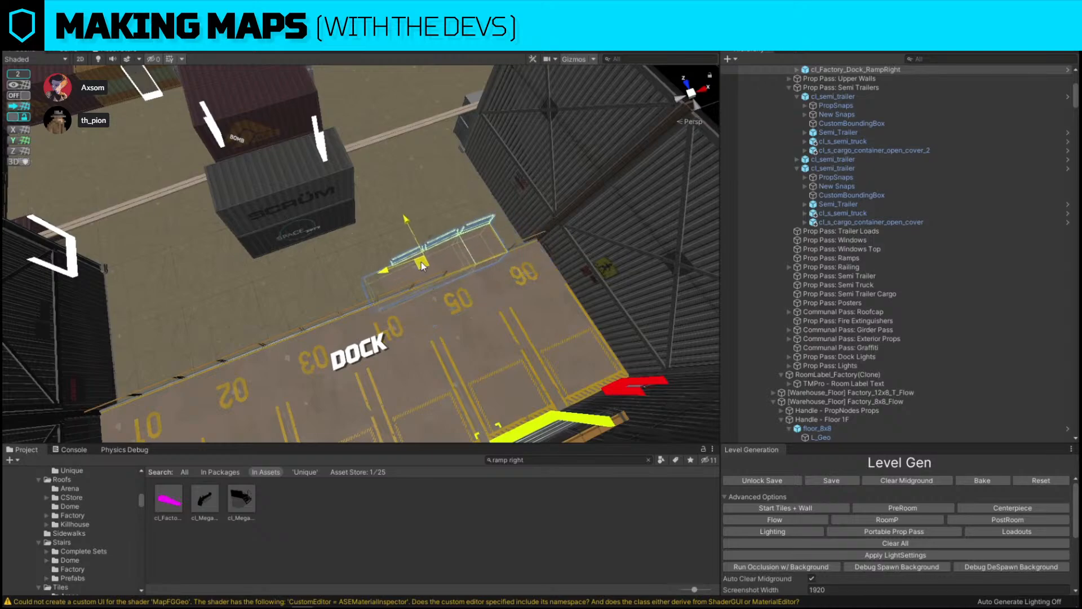
left_click(14, 96)
right_click_drag(372, 163, 401, 312)
left_click_drag(361, 323, 510, 306)
Duplicate the single stoop railing at dock bay 06 and place the copy beside it along the dock edge.
left_click(106, 228)
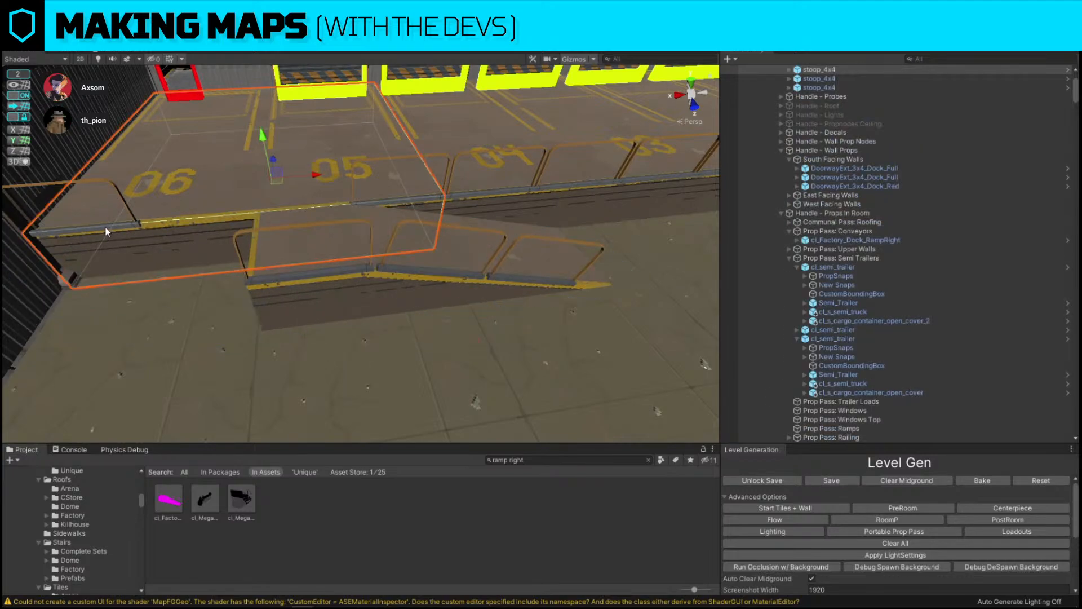
right_click_drag(188, 233, 230, 217)
left_click(230, 217)
key("ctrl+d")
left_click_drag(183, 246, 314, 244)
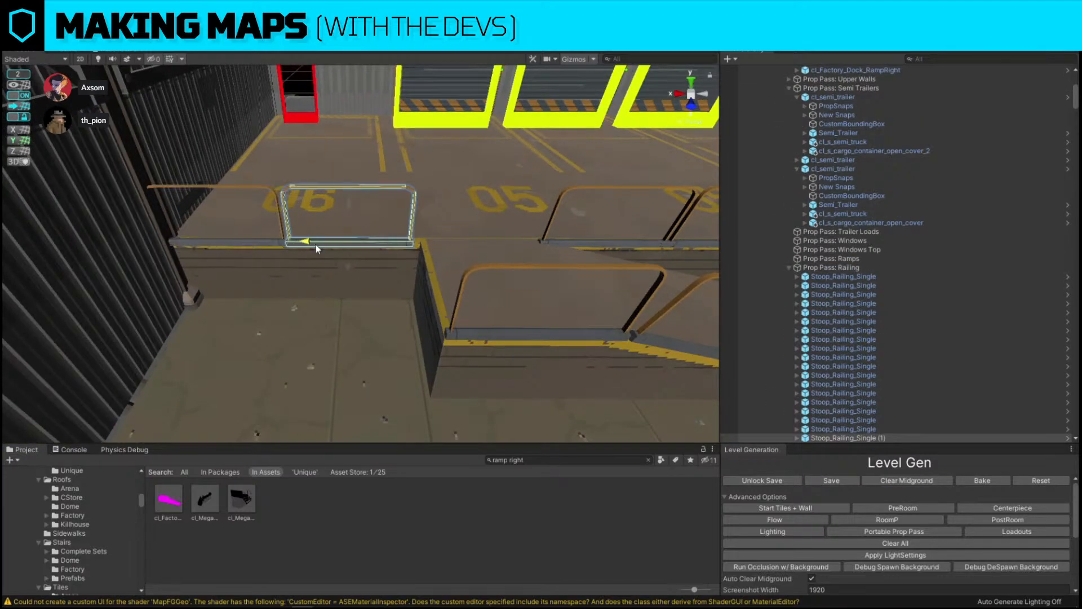
Duplicate the copied railing and rotate the new copy to face across the open end of the dock ramp.
right_click_drag(299, 252, 271, 276)
key("ctrl+d")
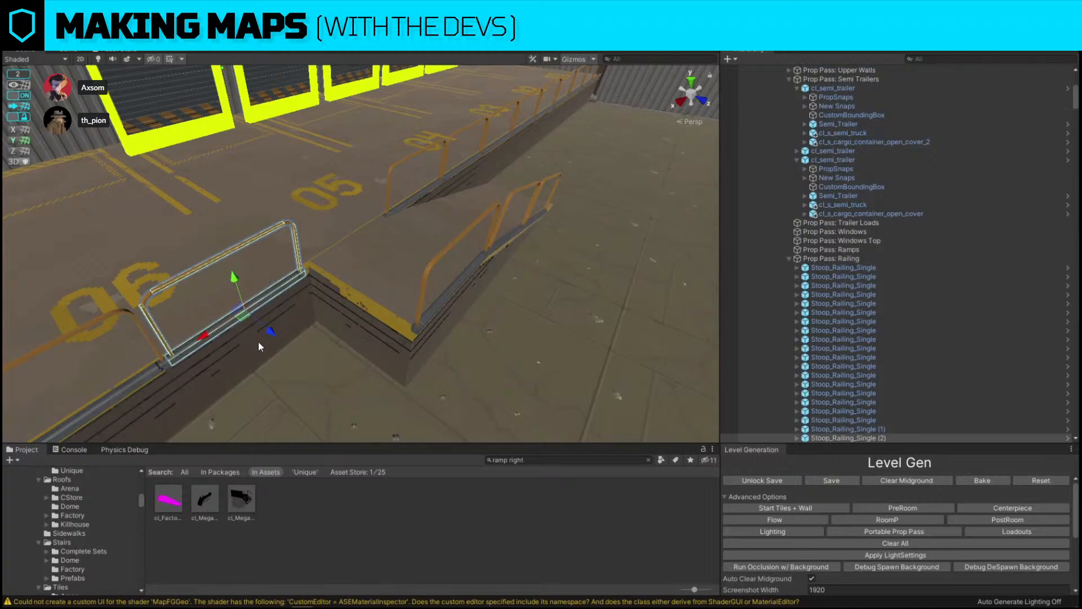
key("e")
left_click_drag(256, 344, 351, 312)
key("w")
Select the dock ramp and push it onto the grid.
right_click_drag(371, 268, 396, 256)
left_click(395, 259)
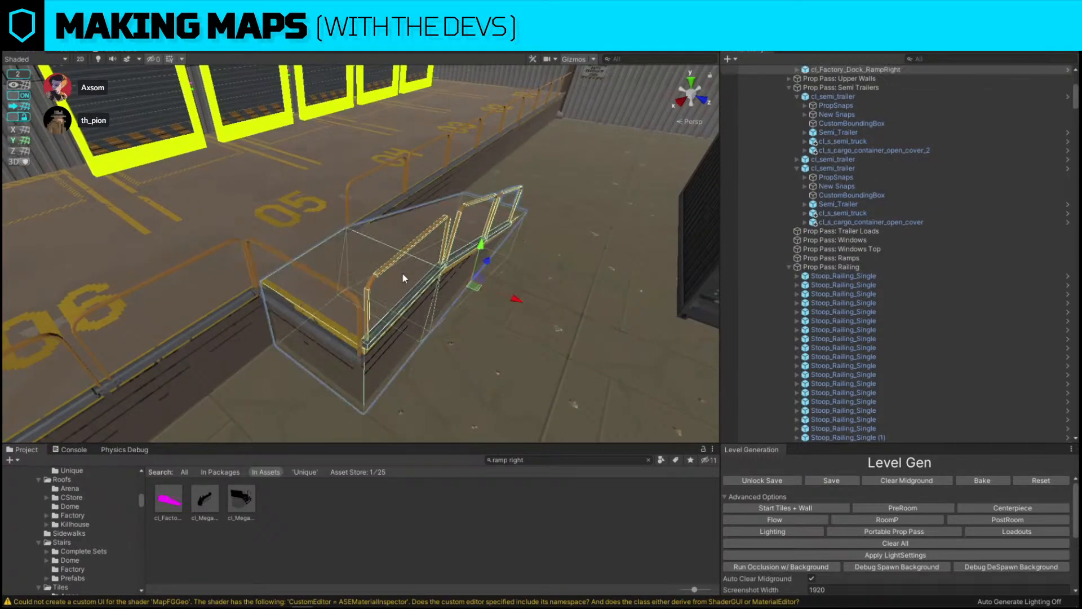
right_click_drag(254, 273, 415, 263)
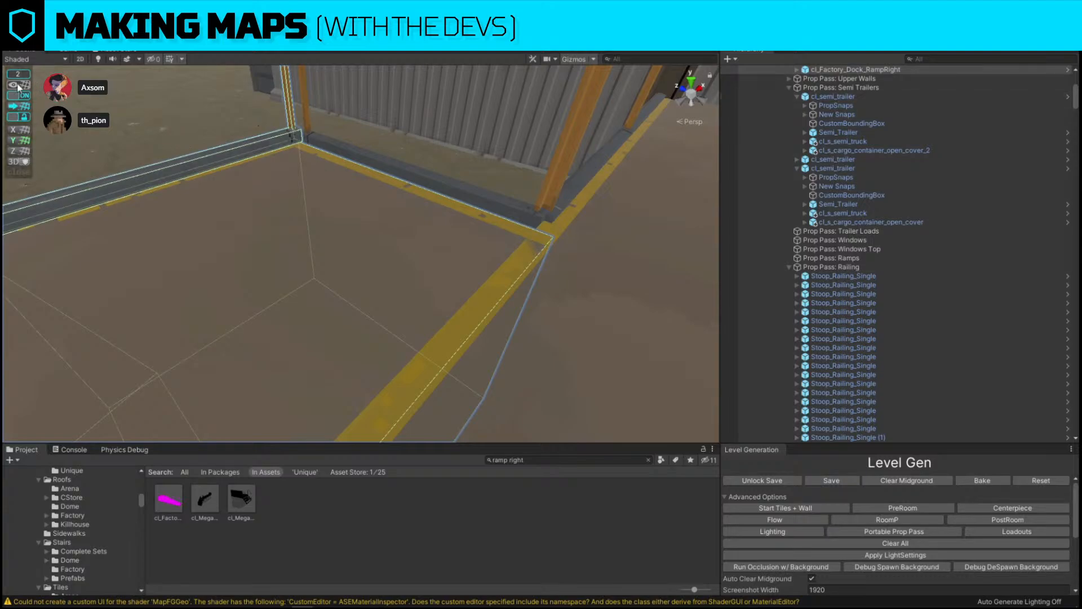
left_click(20, 107)
Adjust the rotation of the ramp's end railing and, with grid snapping off, nudge it into line at the dock corner.
right_click_drag(607, 144, 425, 124)
left_click(558, 143)
key("e")
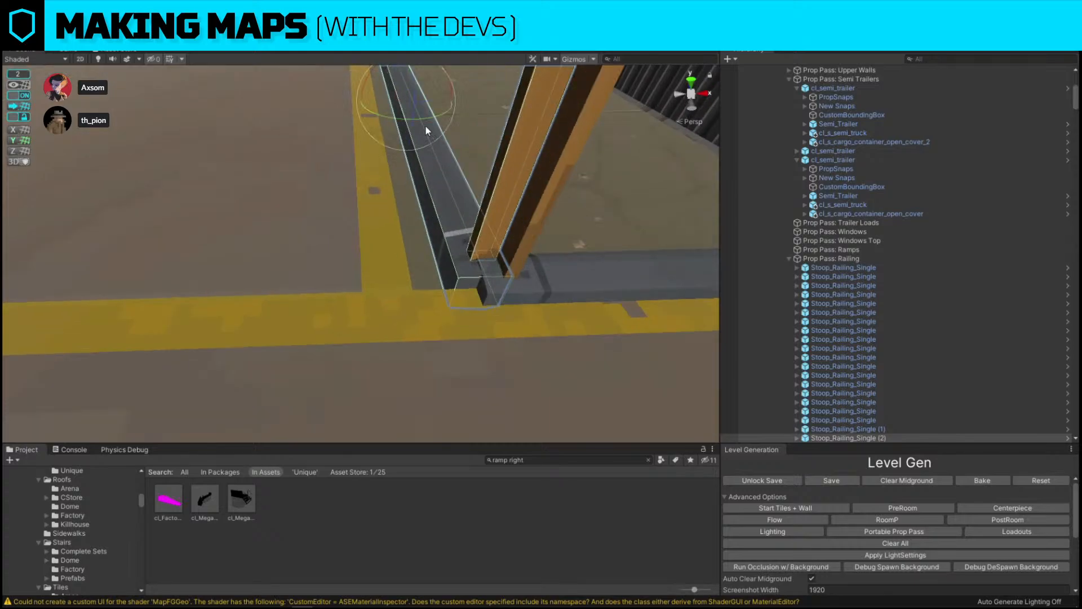
mouse_move(426, 122)
left_mouse_down()
mouse_move(639, 114)
mouse_move(441, 126)
left_mouse_up()
left_click(20, 95)
right_click_drag(431, 175, 405, 212)
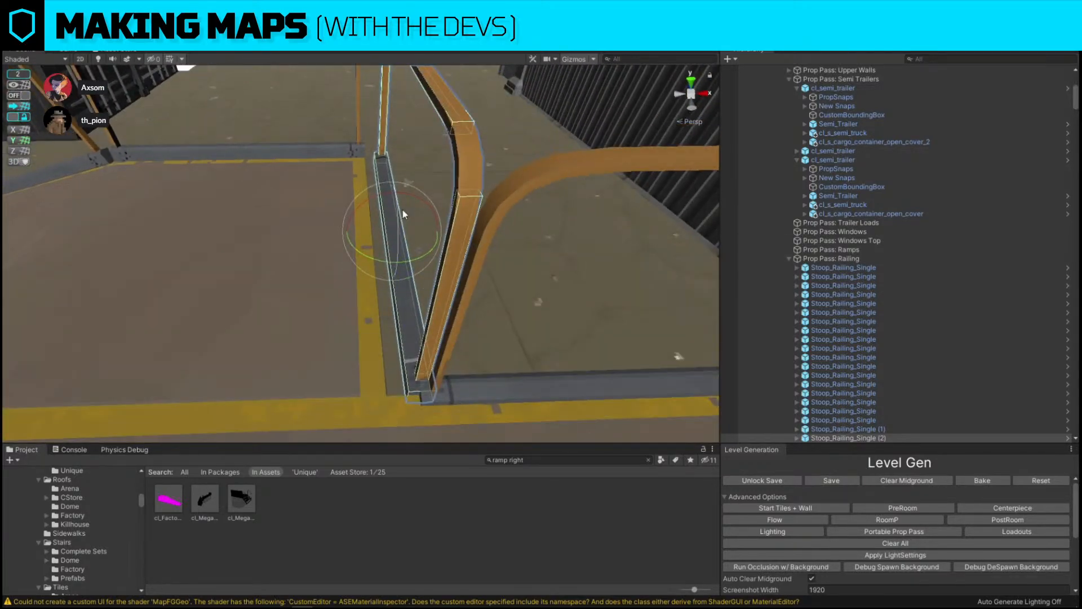
key("w")
left_click_drag(443, 236, 427, 233)
right_click_drag(427, 233, 397, 214)
left_click(446, 126)
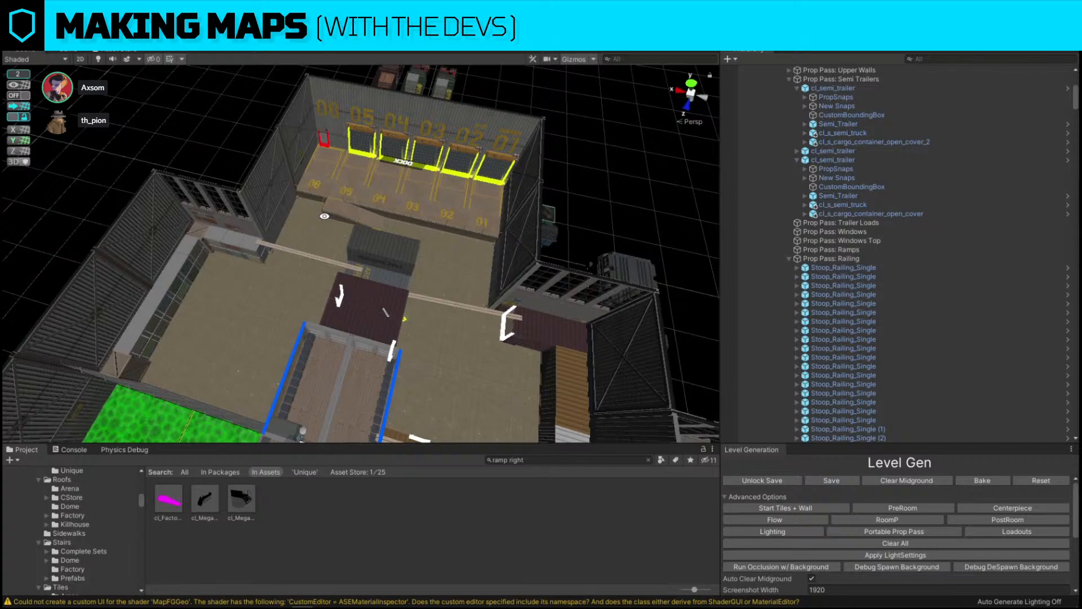
With grid snapping turned on, duplicate a semi trailer and slide the copy into dock bay 01.
left_click_drag(597, 165, 65, 235, "alt")
left_click_drag(383, 235, 252, 213, "alt")
scroll(624, 259, "up", 5, "alt")
scroll(251, 212, "up", 7, "alt")
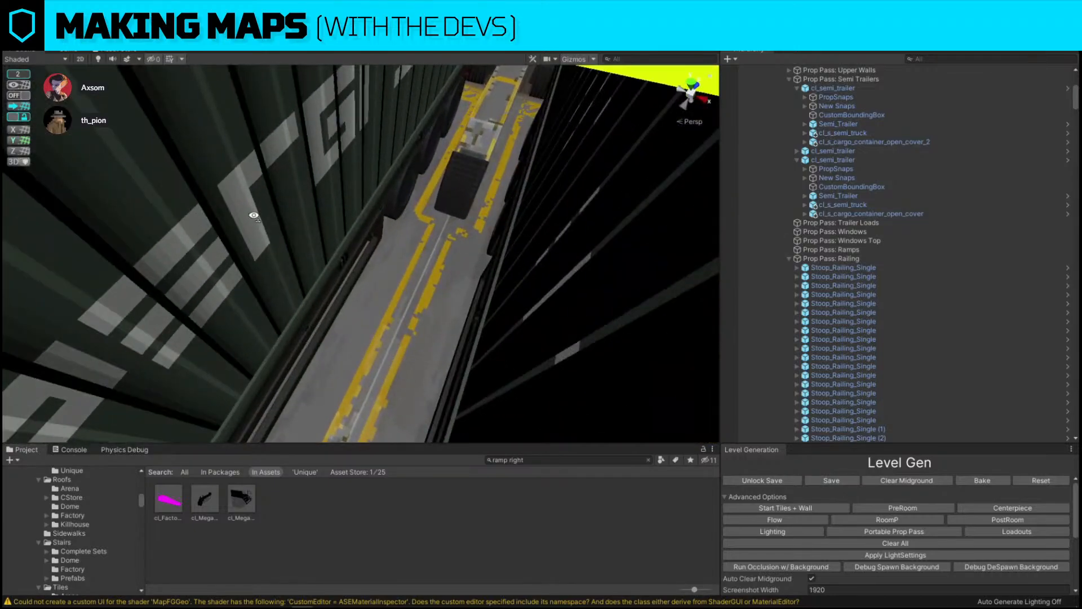
left_click(357, 225)
left_click(367, 181)
left_click(25, 94)
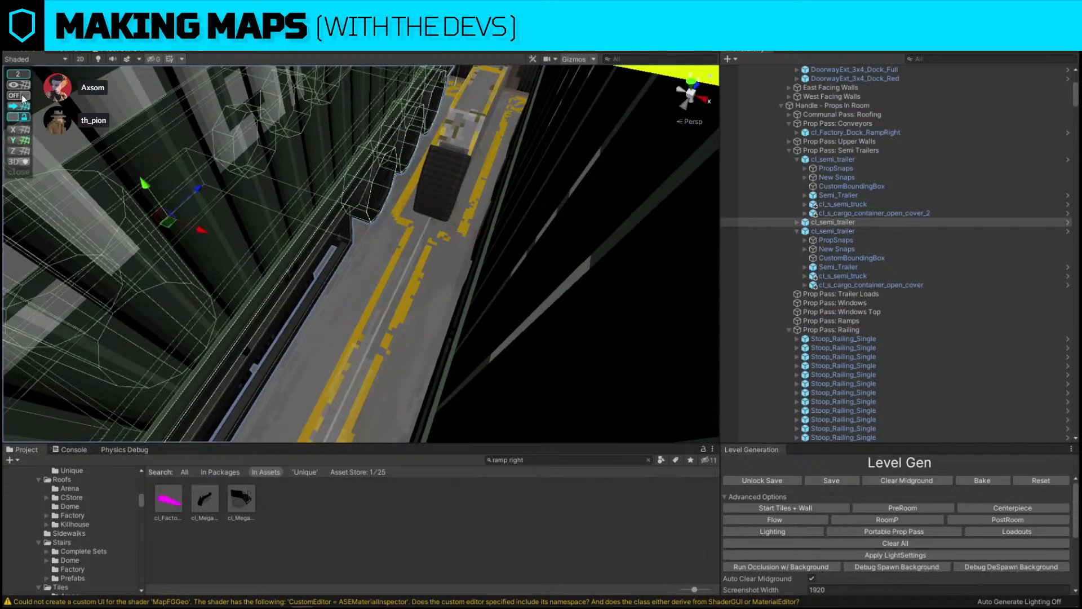
scroll(164, 169, "down", 6)
left_click_drag(163, 169, 265, 172, "alt")
key("ctrl+d")
left_click_drag(509, 272, 337, 268)
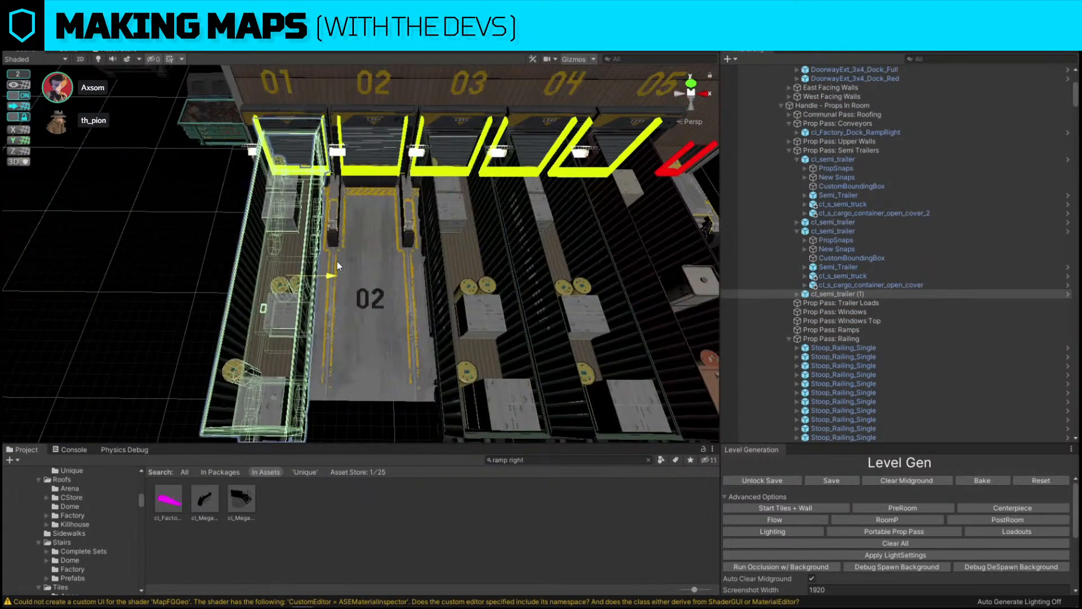
left_click(152, 234)
Duplicate the DOCK room label and place copies on the open floors on both sides of the office.
right_click_drag(360, 327, 397, 328)
key("w")
key("s")
key("w")
key("s")
left_click(386, 327)
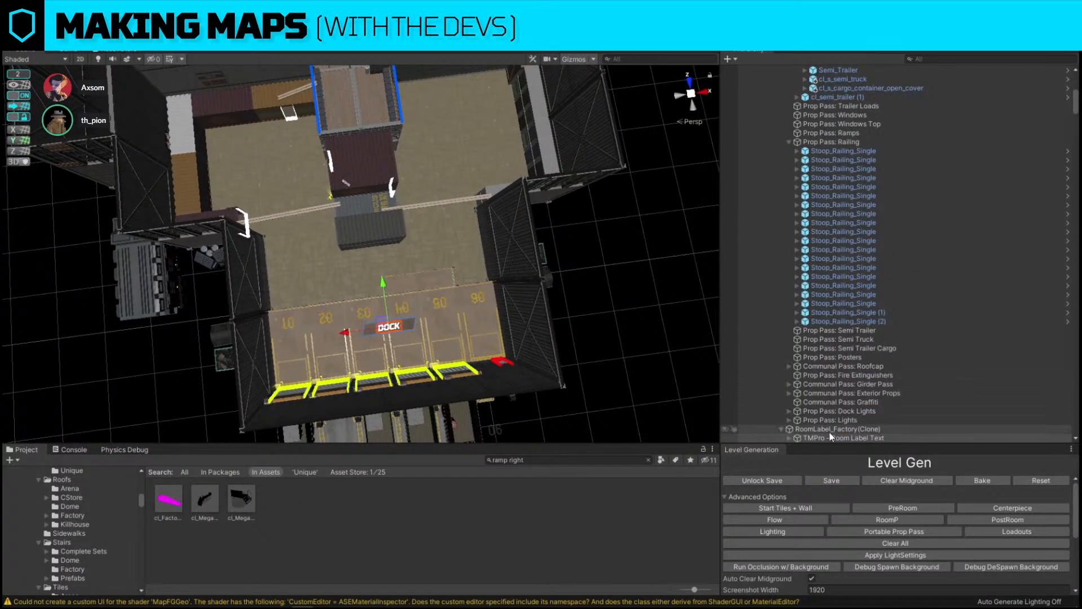
mouse_move(386, 330)
left_mouse_down()
mouse_move(466, 114)
mouse_move(290, 128)
left_mouse_up()
key("ctrl+d")
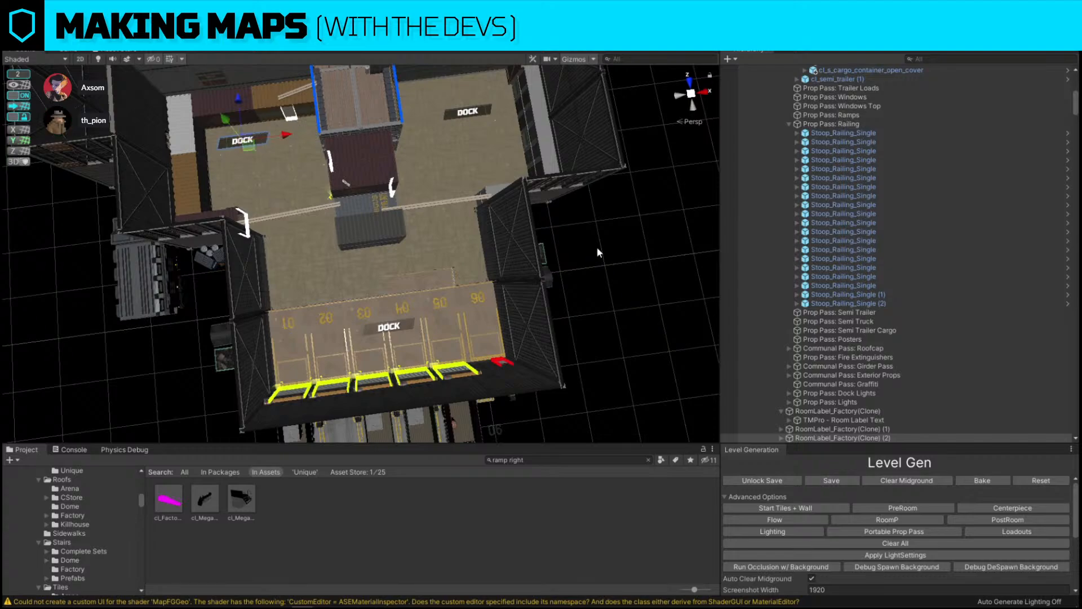
key("s")
right_click_drag(596, 248, 515, 240)
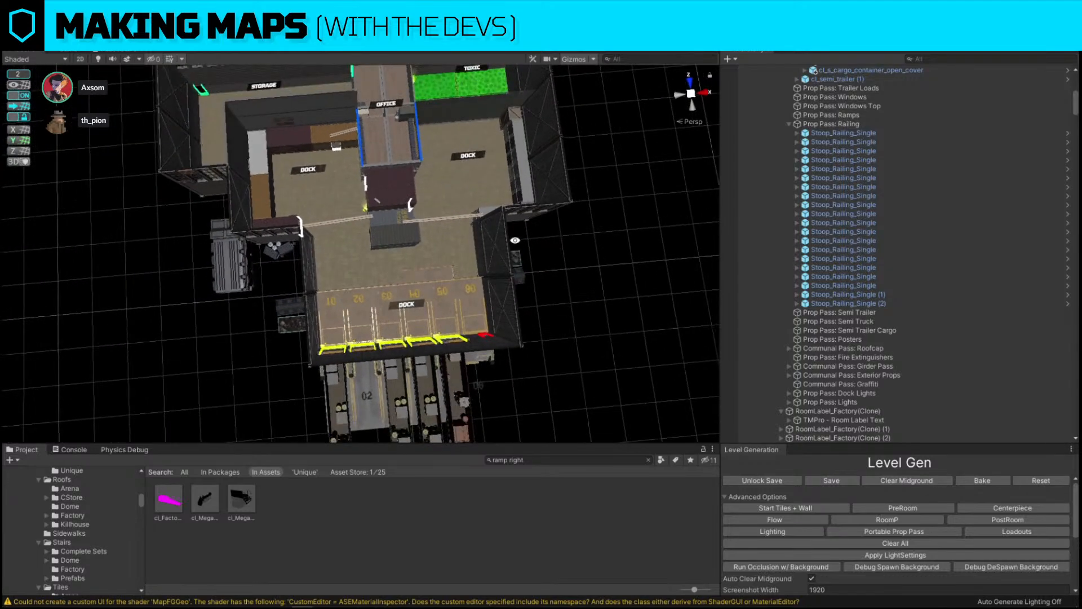
Change the text of the room label beside the orange and white containers to CONTAINERS.
left_click(309, 173)
type("CONTAINERS")
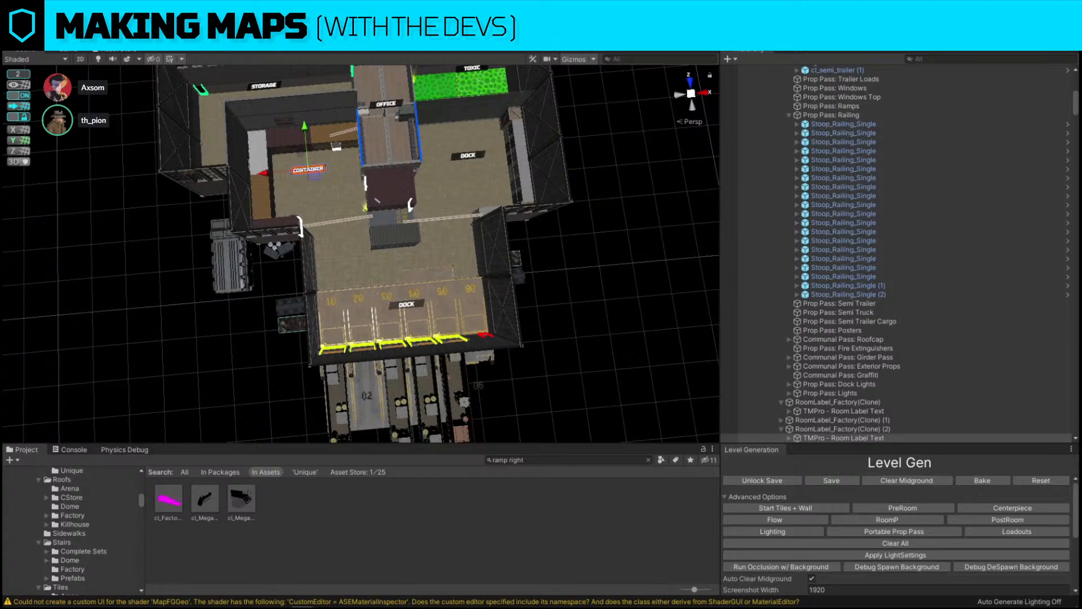
key("BackSpace")
type("CONTAINER")
left_click(654, 306)
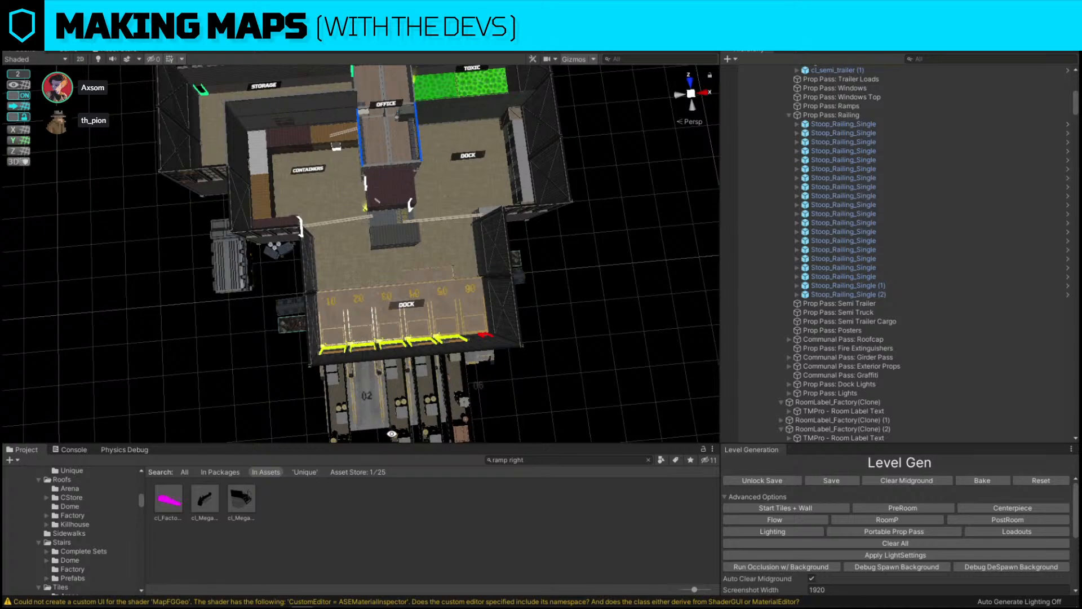
Examine the labelled factory layout from above and at floor level, including doorways, dock, storage and office areas.
left_click_drag(498, 317, 541, 269, "alt")
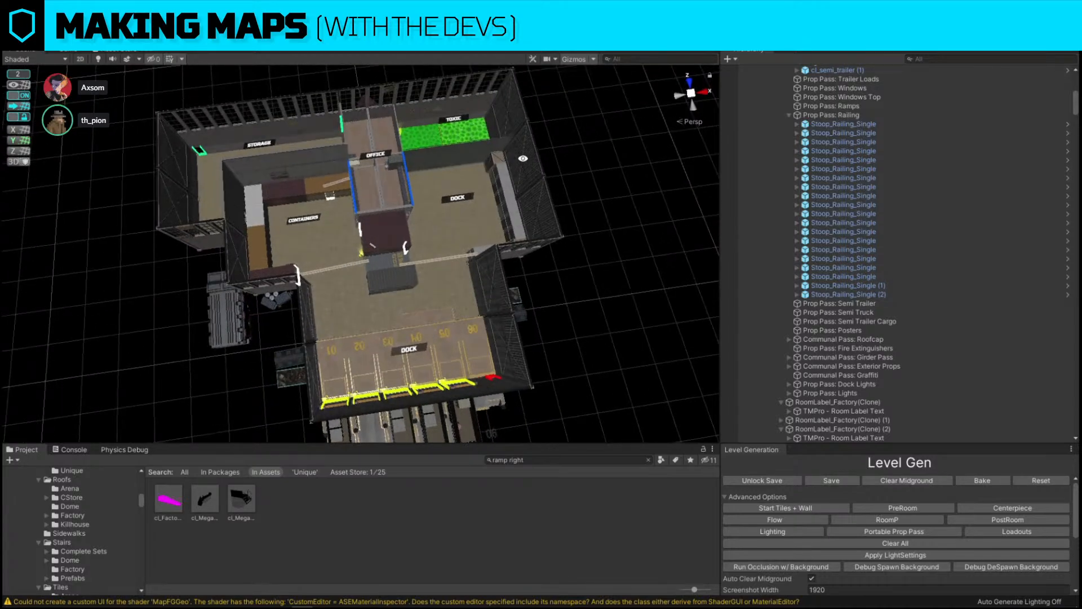
left_click_drag(620, 302, 610, 312, "alt")
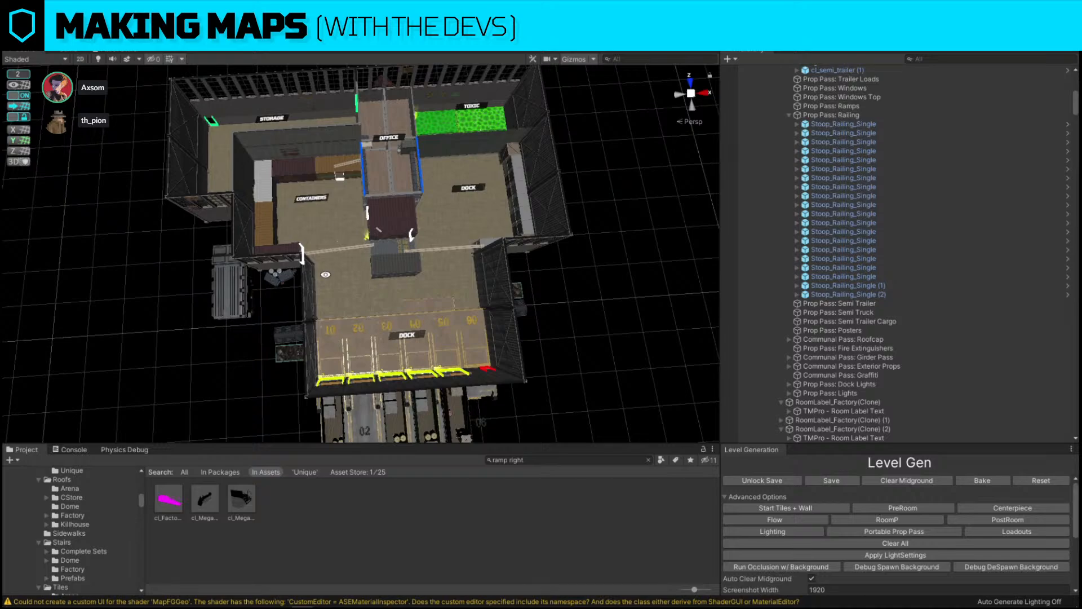
scroll(412, 228, "up", 1)
middle_click_drag(412, 227, 377, 231)
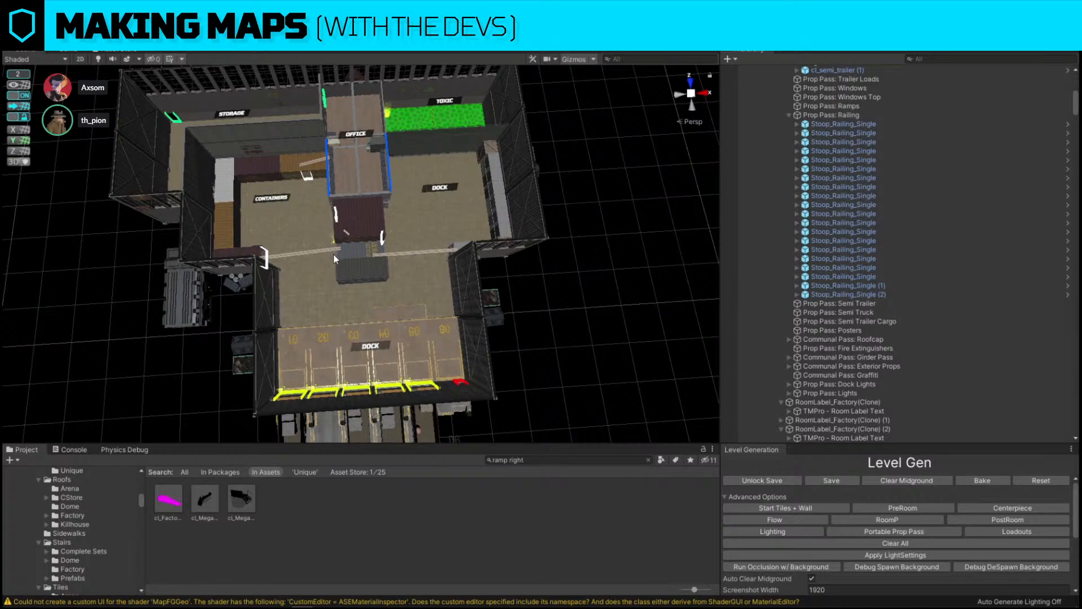
left_click_drag(333, 258, 324, 254, "alt")
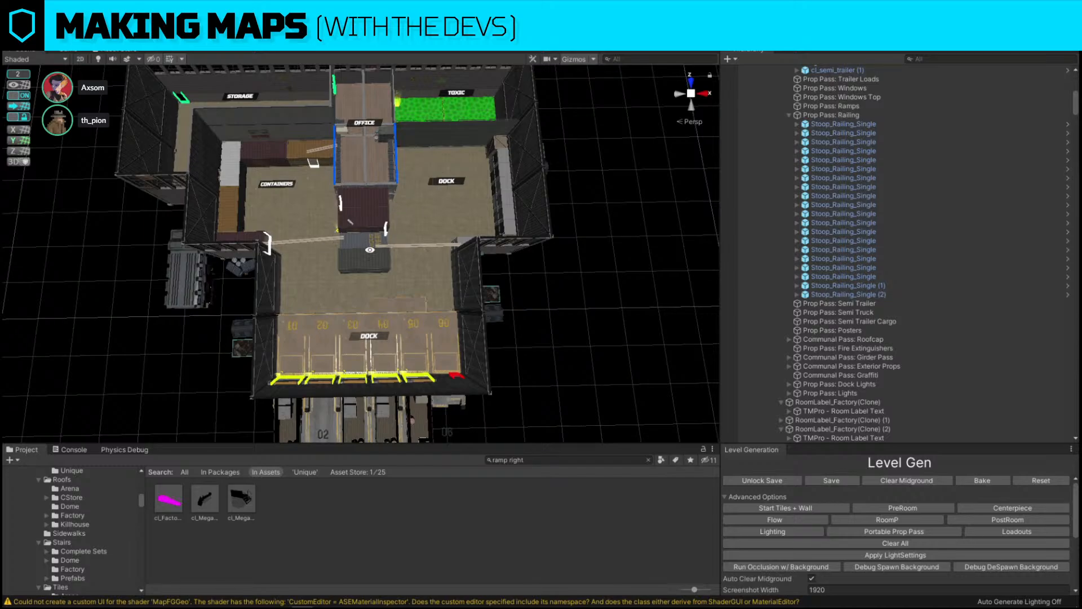
right_click_drag(352, 192, 335, 133)
key("w")
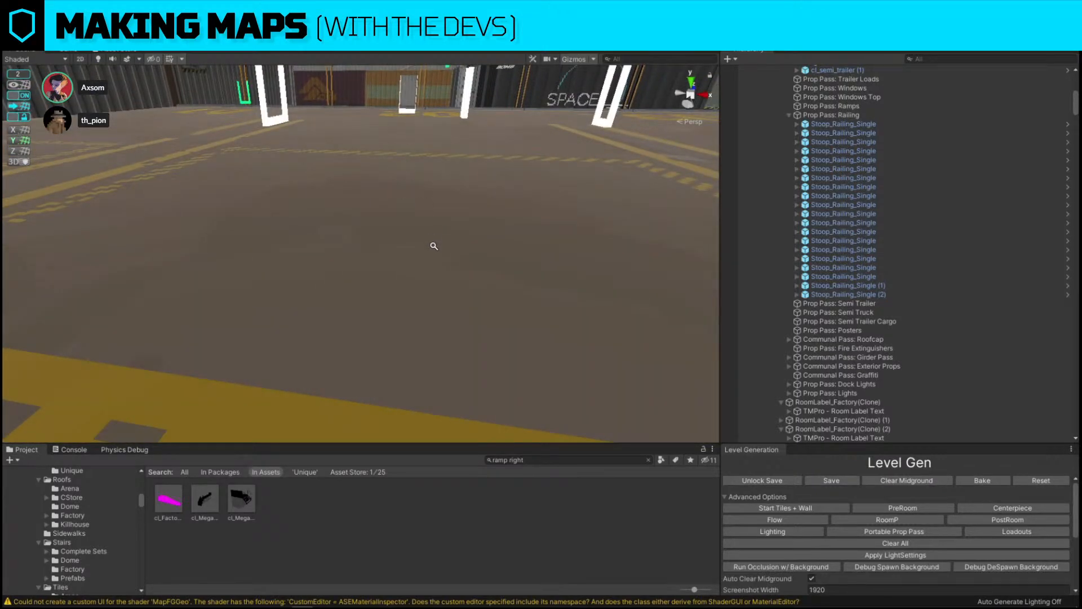
right_click_drag(422, 246, 445, 177)
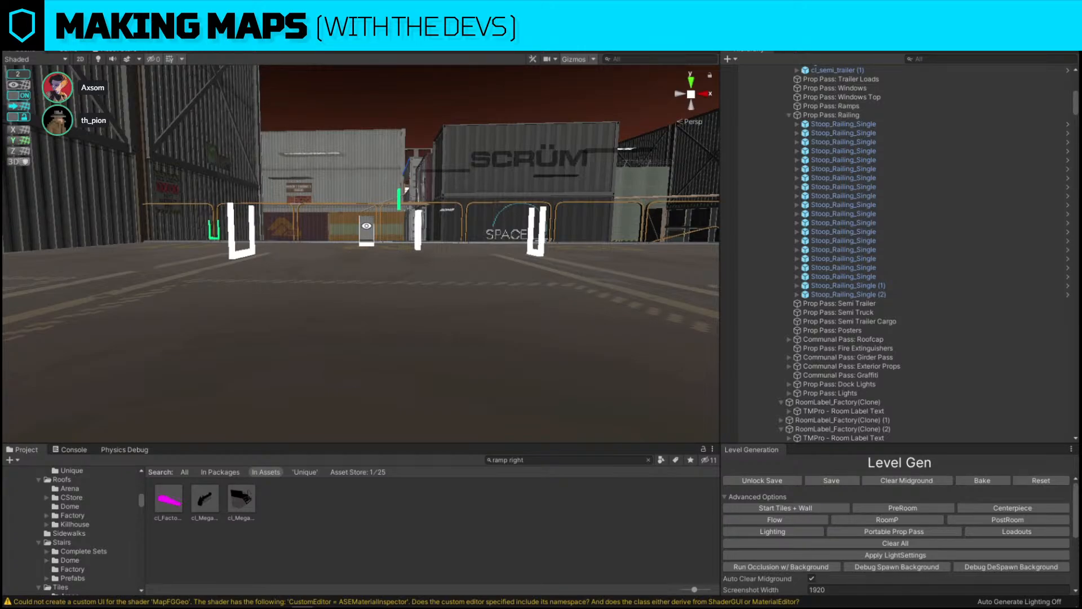
right_click_drag(396, 267, 435, 237)
key("s")
key("w")
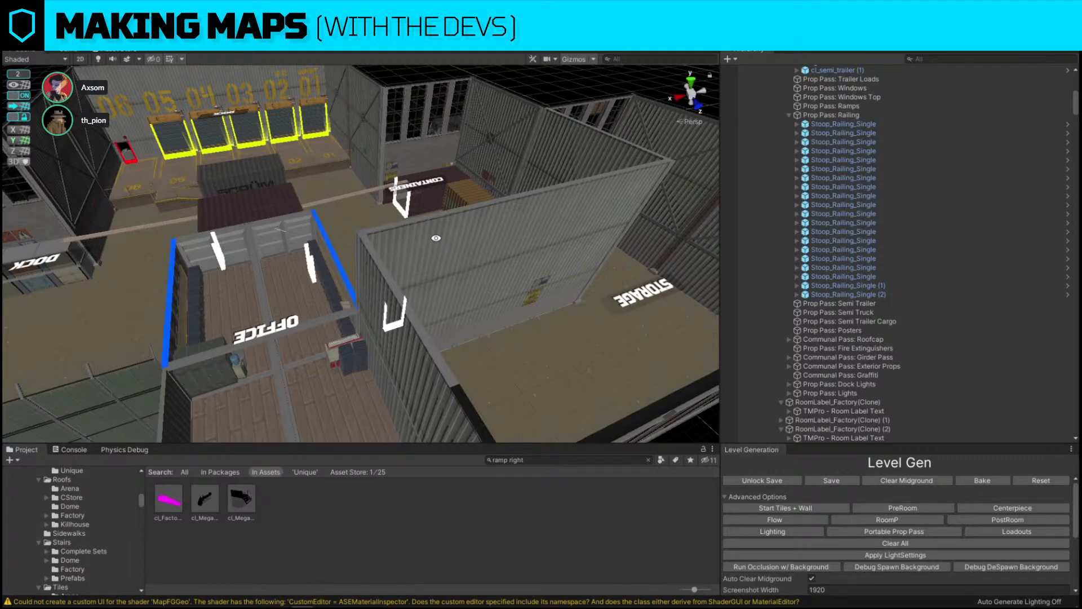
right_click_drag(425, 237, 164, 363)
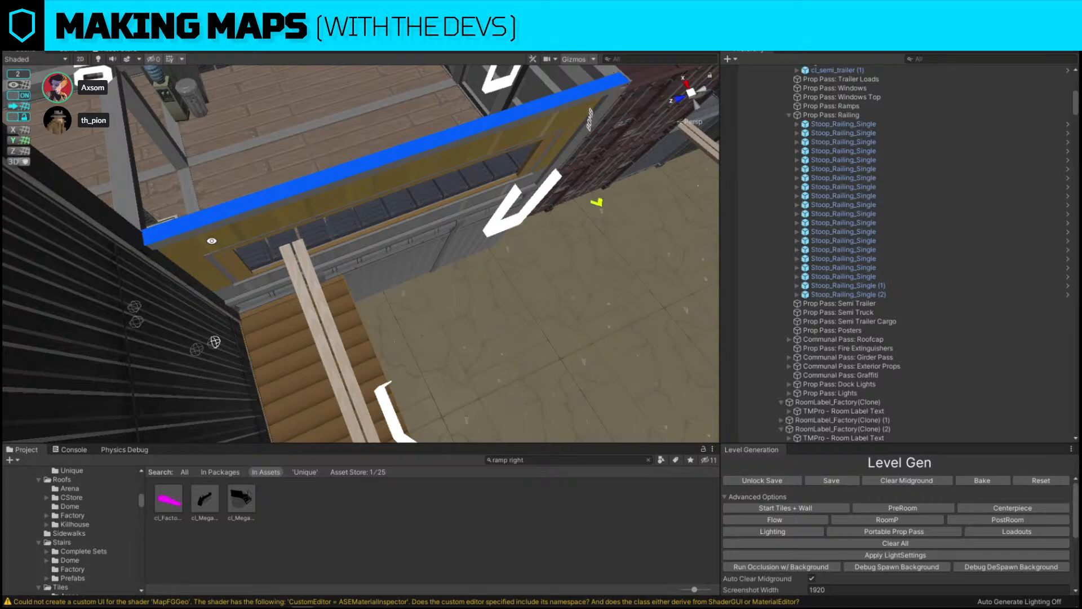
Compare the textured and map views around the bomb site and examine the open floor leading to the dock.
right_click_drag(211, 240, 386, 262)
key("1")
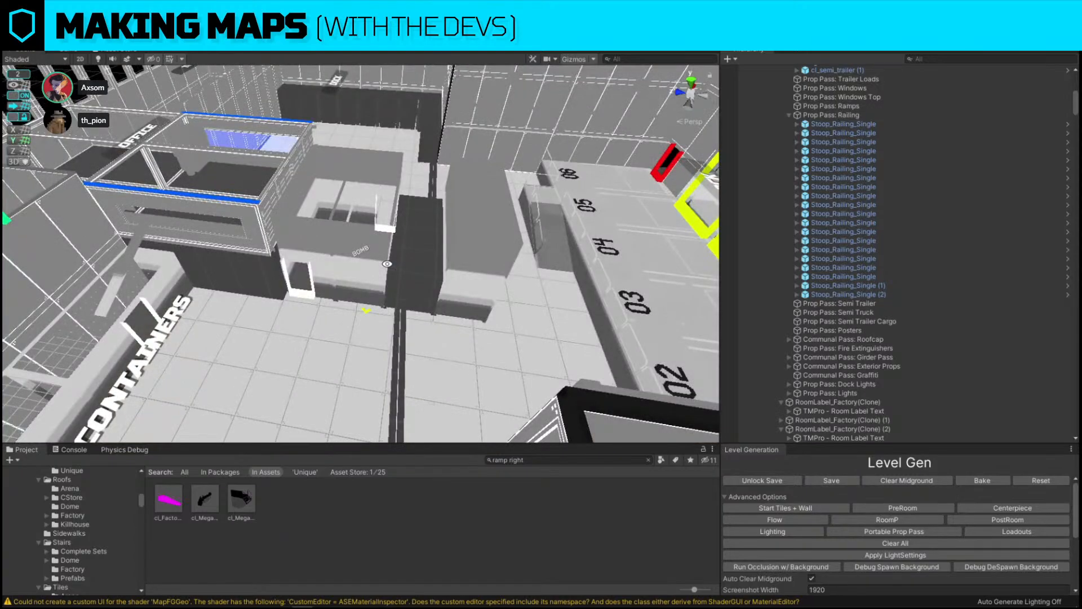
key("2")
key("1")
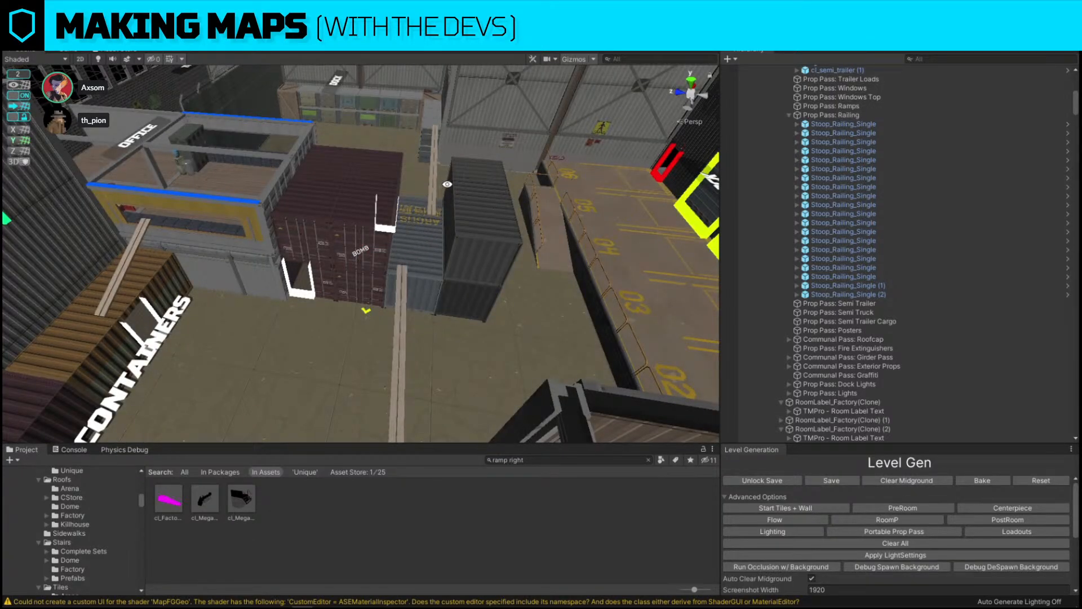
key("w")
right_click_drag(288, 180, 519, 79)
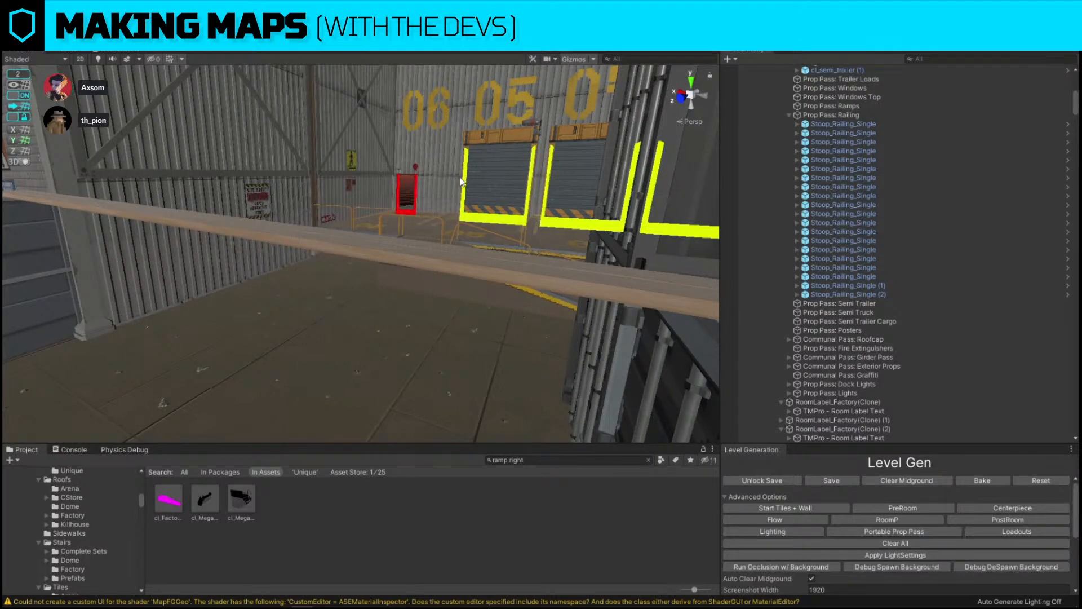
right_click_drag(465, 180, 237, 148)
key("s")
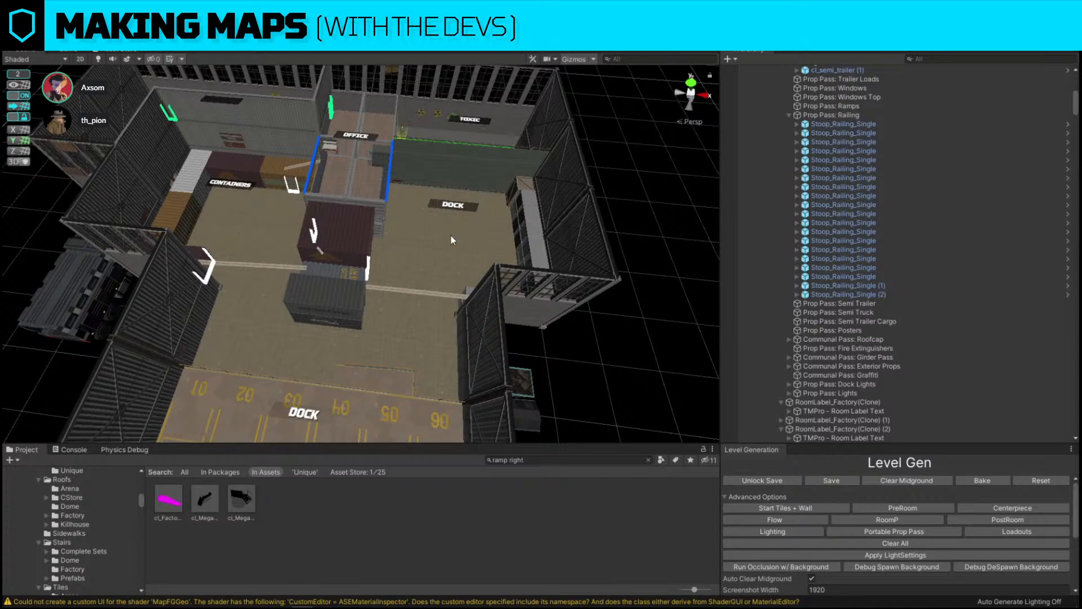
left_click(450, 206)
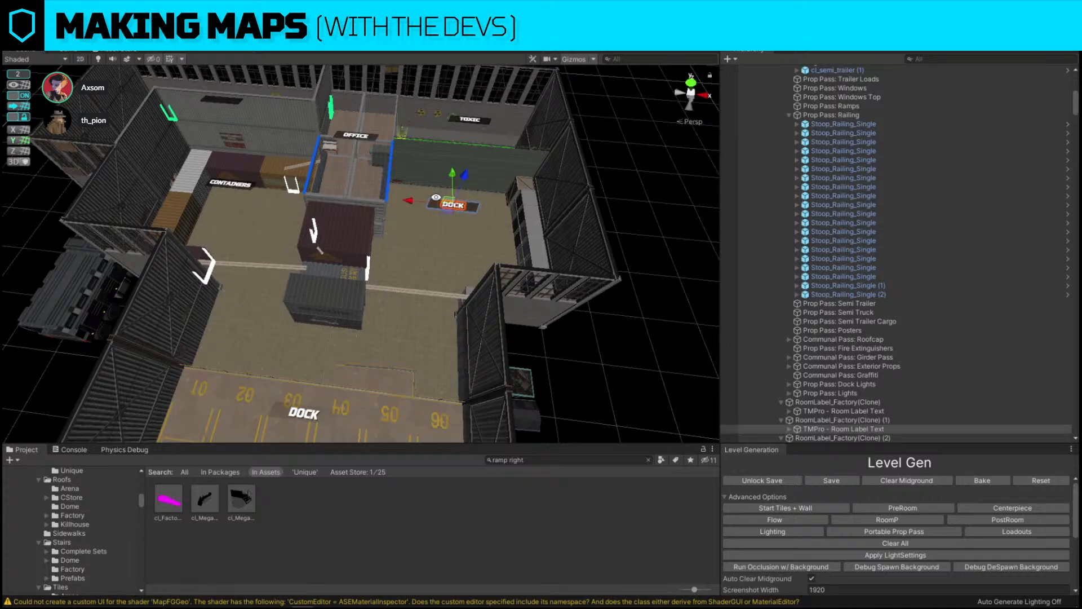
Duplicate the 2x1 and 1x1 catwalk shelves together, rotate the copies and place them along the wall beside dock bay 06.
left_click_drag(310, 235, 429, 242, "alt")
key("w")
right_click_drag(429, 241, 749, 240)
left_click(303, 258)
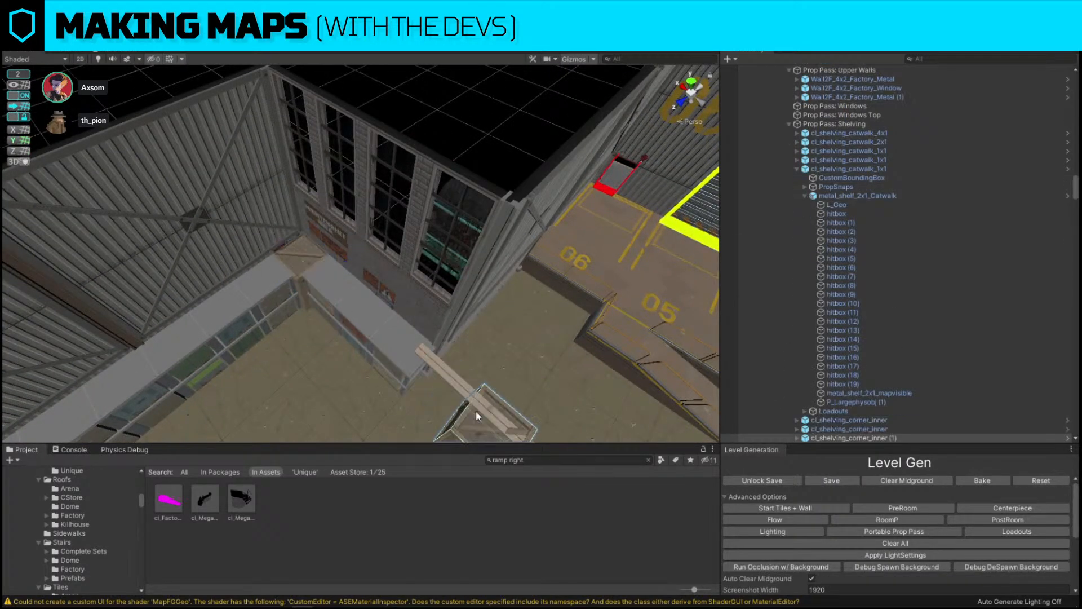
left_click(337, 286)
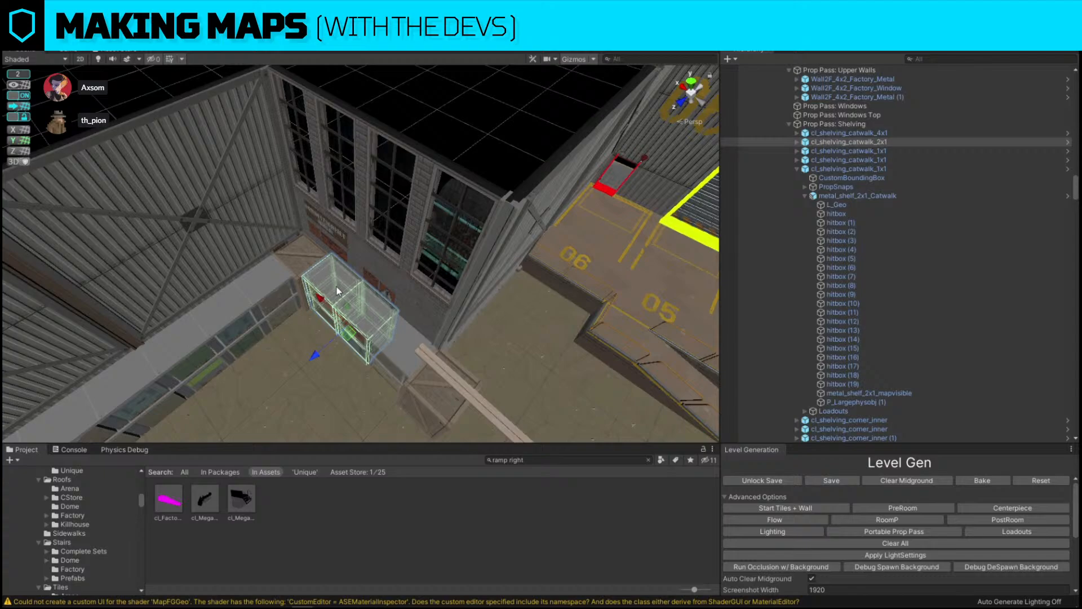
left_click(404, 335, "shift")
key("d")
right_click_drag(459, 307, 475, 326)
key("ctrl+d")
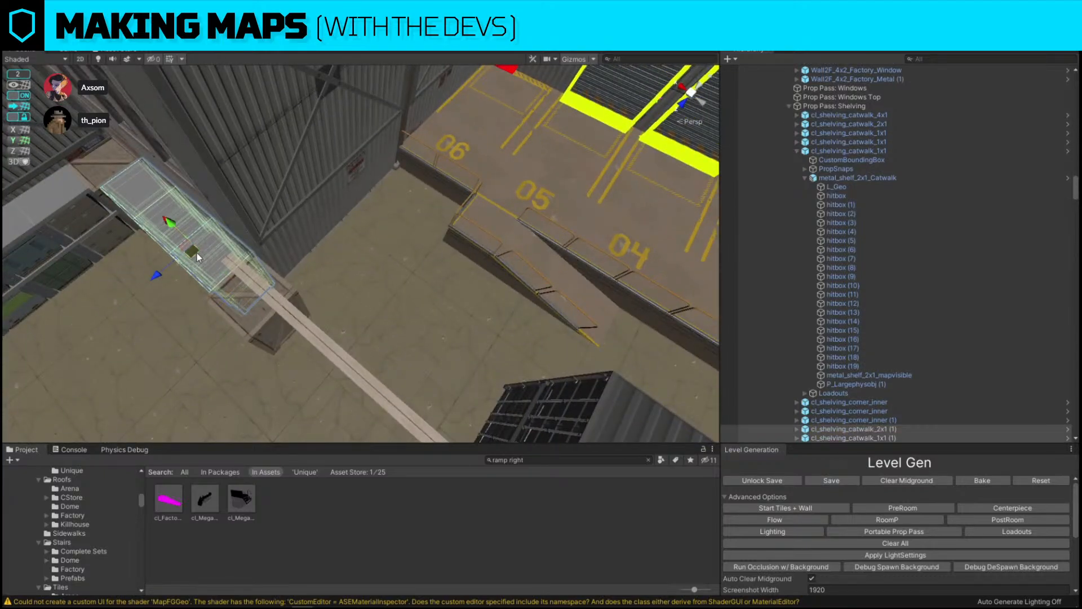
left_click_drag(192, 251, 572, 303)
key("e")
key("w")
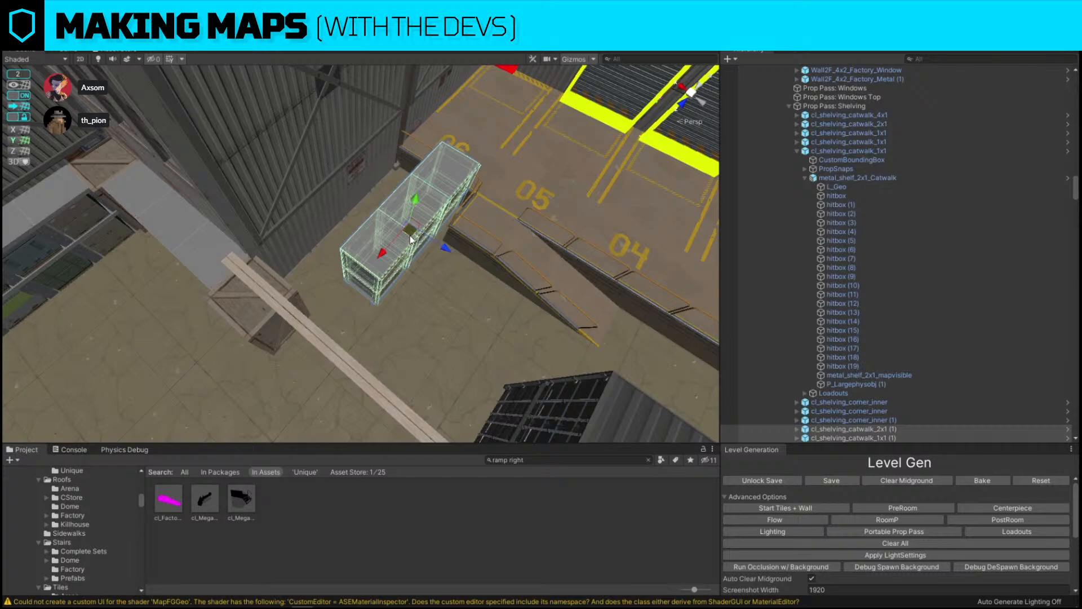
left_click_drag(410, 240, 345, 240)
Duplicate the wooden crate at the shelf's end and place the copy at the other end, against dock bay 06.
right_click_drag(418, 218, 313, 219)
left_click(179, 285)
key("ctrl+d")
left_click_drag(292, 269, 553, 260)
Slide the single stoop railing along the dock edge to bay 05, joining the neighbouring railings.
left_click(553, 357)
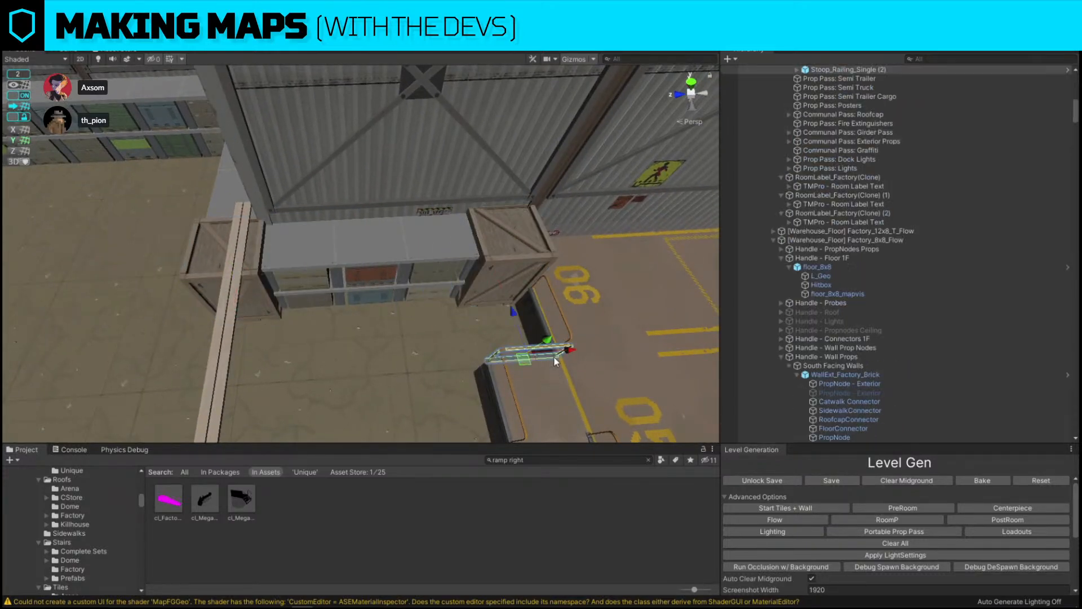
left_click(538, 310)
right_click_drag(562, 335, 491, 297)
left_click_drag(295, 227, 410, 232)
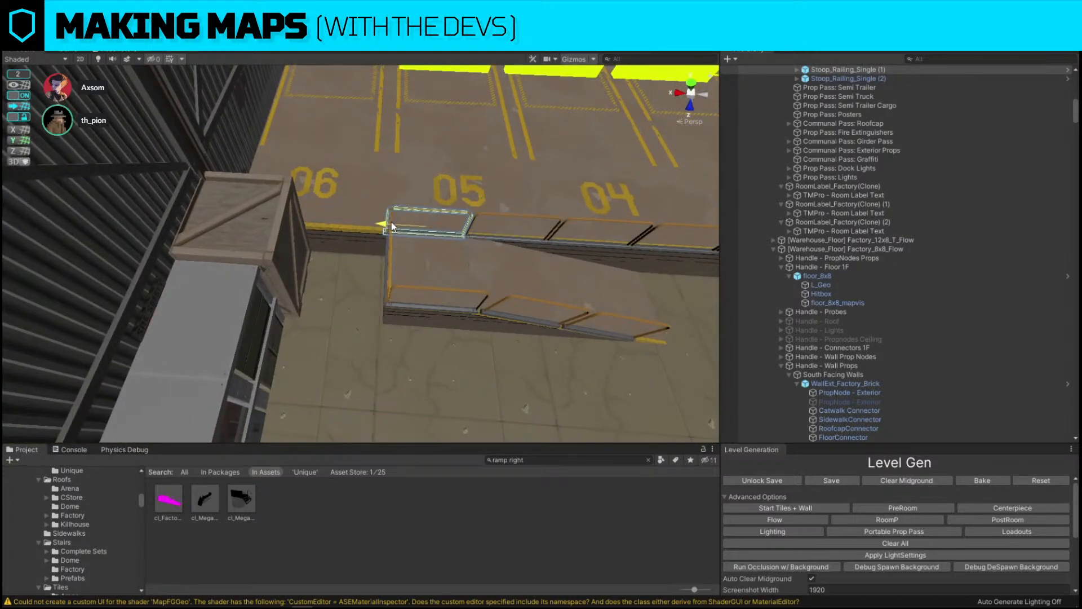
Delete the separate railing across the end of the dock ramp.
left_click(437, 261)
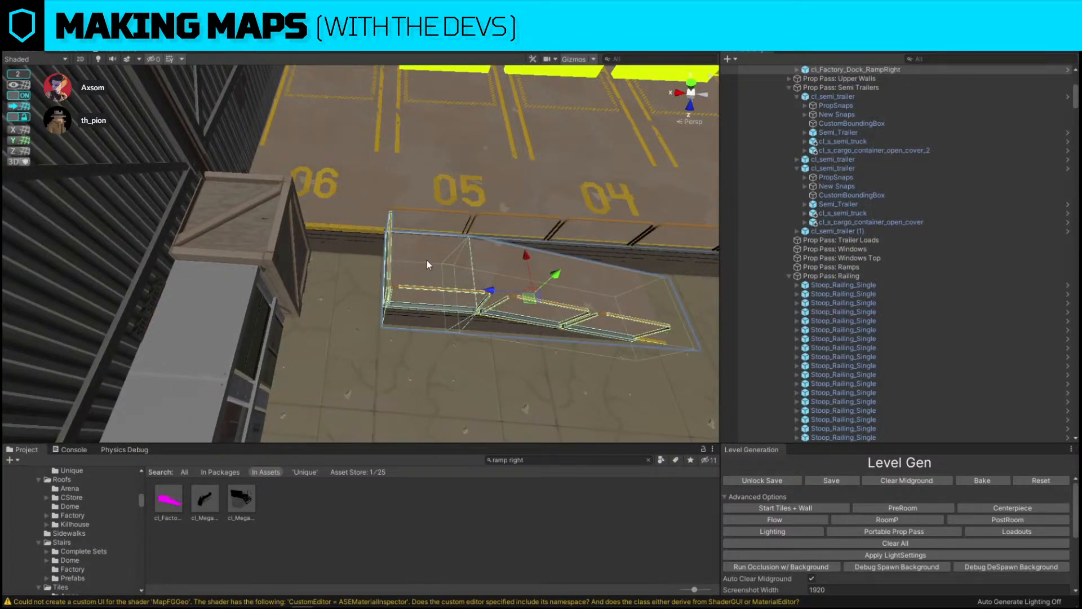
left_click(426, 260)
left_click(390, 255)
key("Delete")
Move the dock ramp against the wooden crate at bay 06, fine-tuning its position with grid snapping off.
left_click(441, 260)
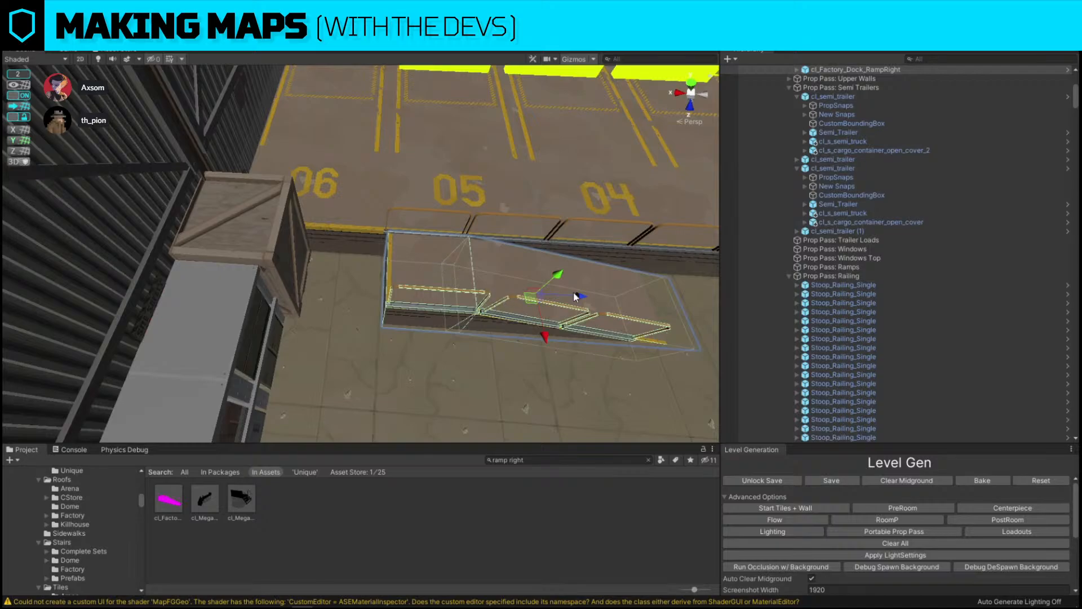
scroll(505, 292, "down", 5)
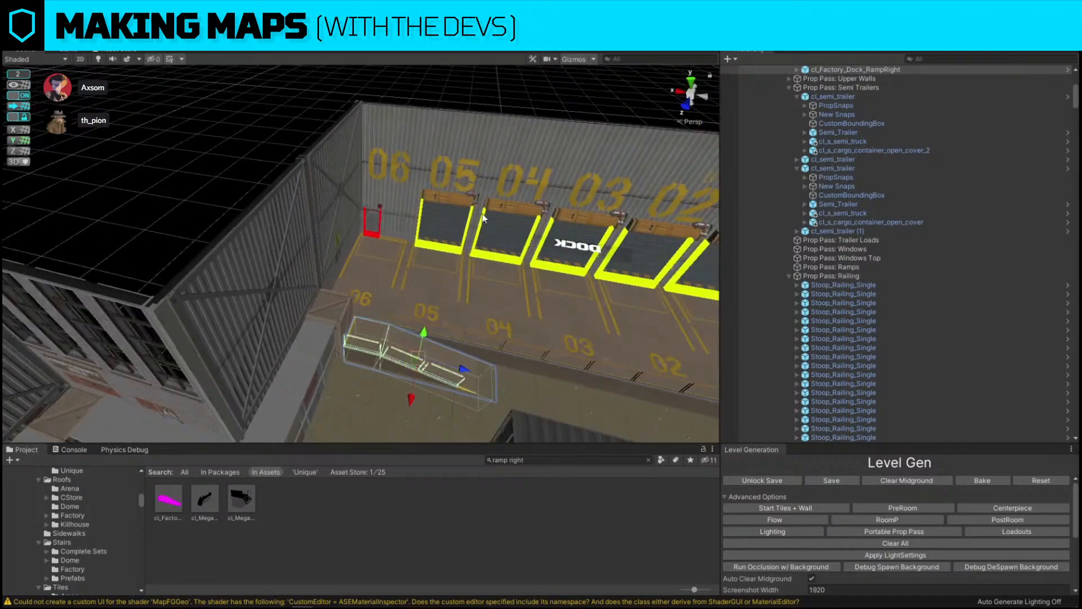
key("f")
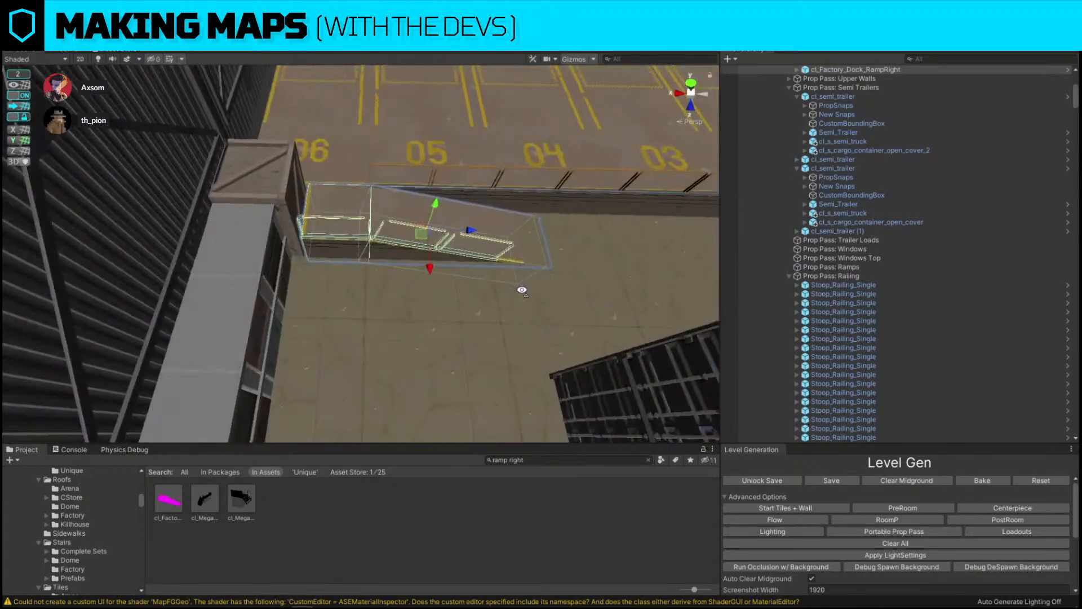
left_click(23, 97)
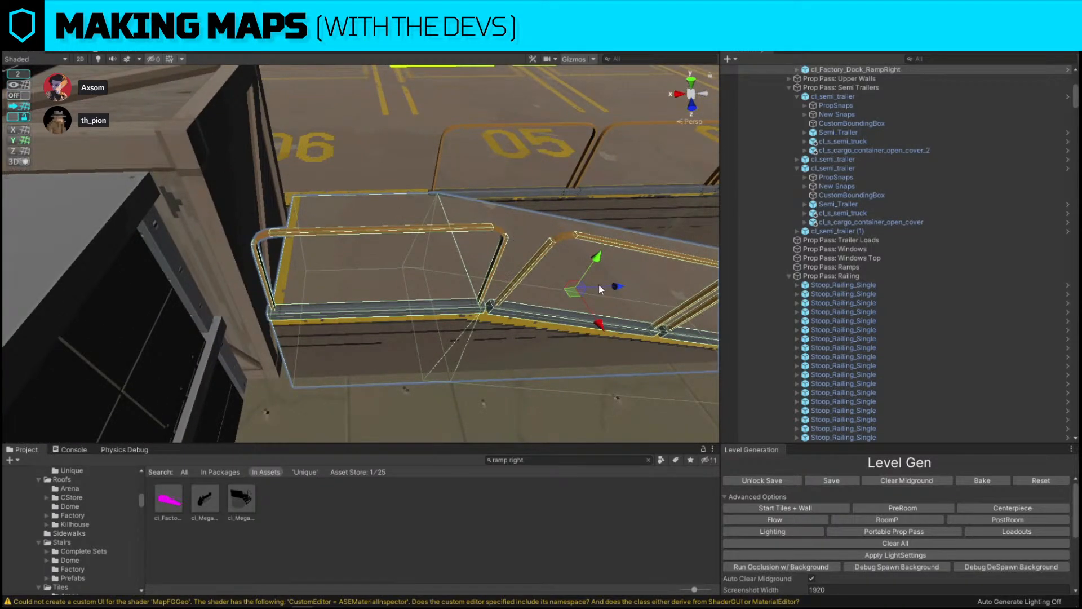
left_click_drag(617, 287, 606, 288)
right_click_drag(510, 270, 385, 174)
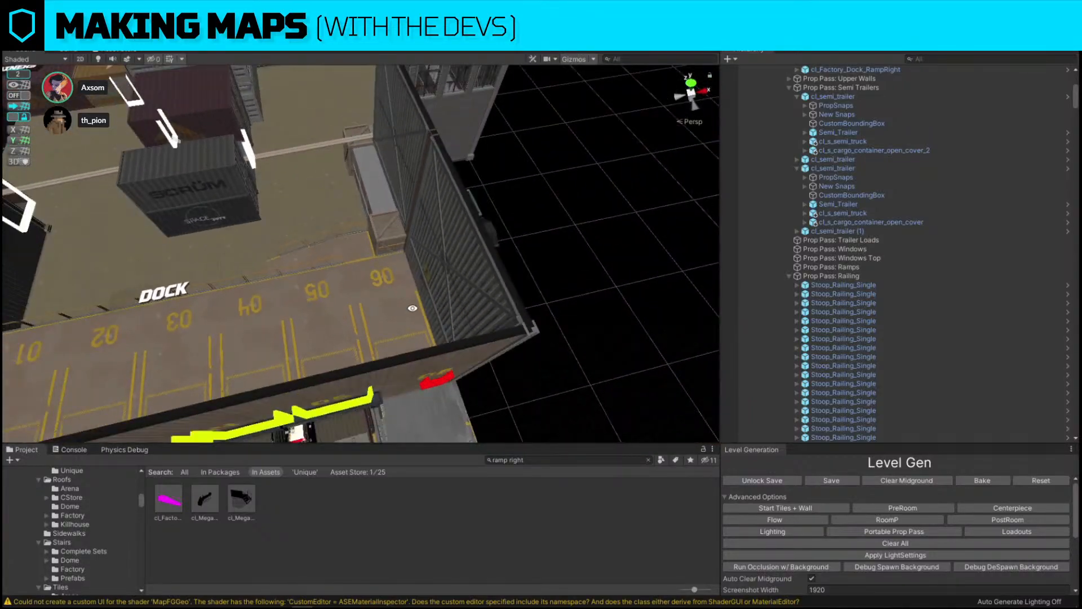
Delete the leftover stoop railing that overlaps the wooden crate at bay 06.
scroll(403, 188, "up", 10)
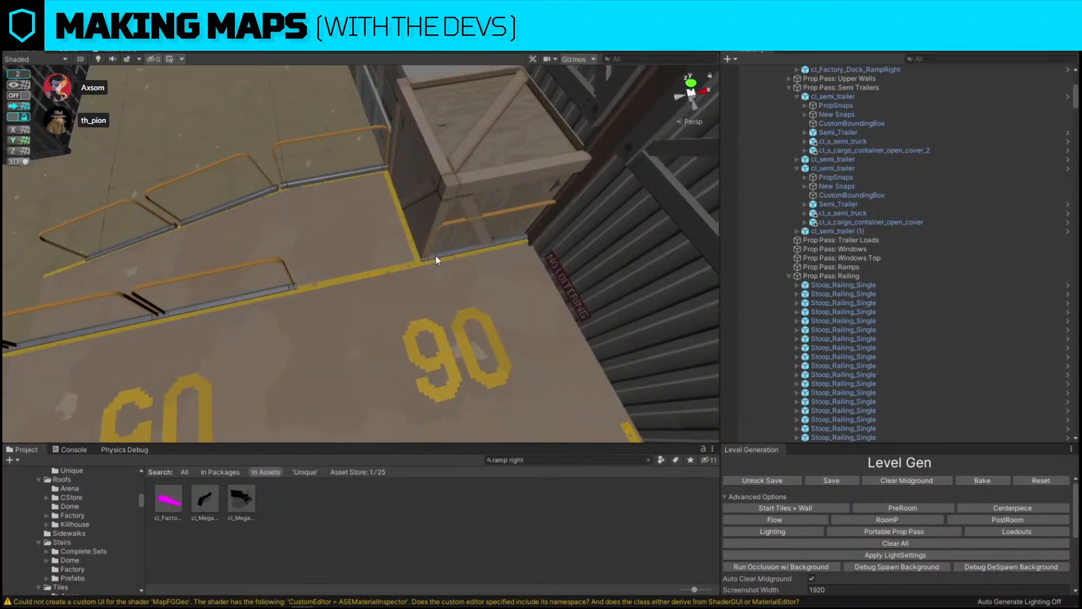
left_click(435, 255)
key("Delete")
scroll(377, 239, "down", 12)
right_click_drag(377, 237, 338, 234)
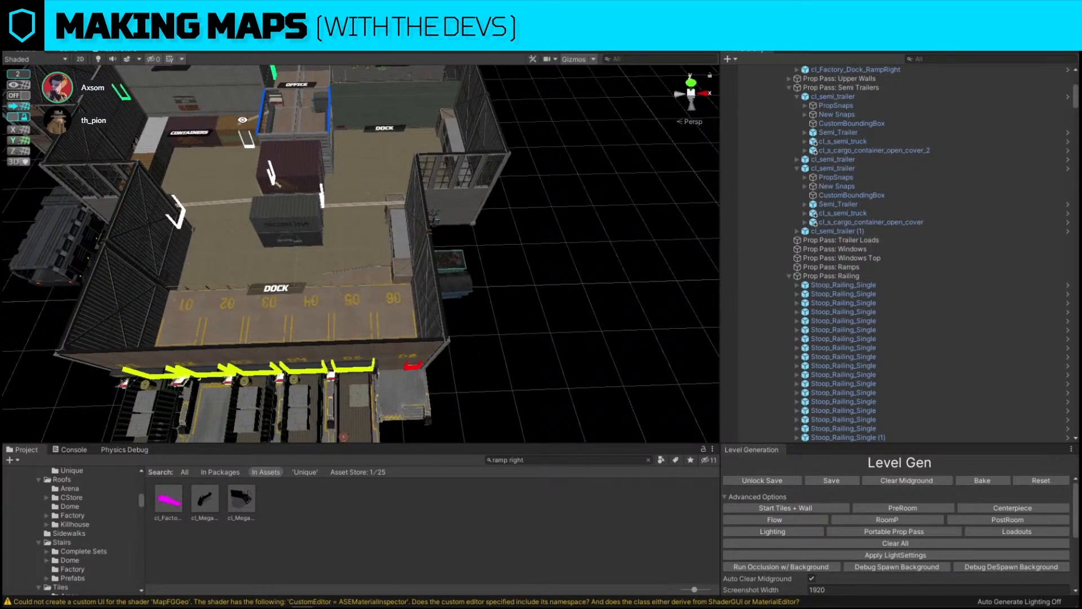
Examine the factory layout from above, covering the storage wall, containers area, office and the stacked containers around the bomb.
right_click_drag(298, 76, 344, 288)
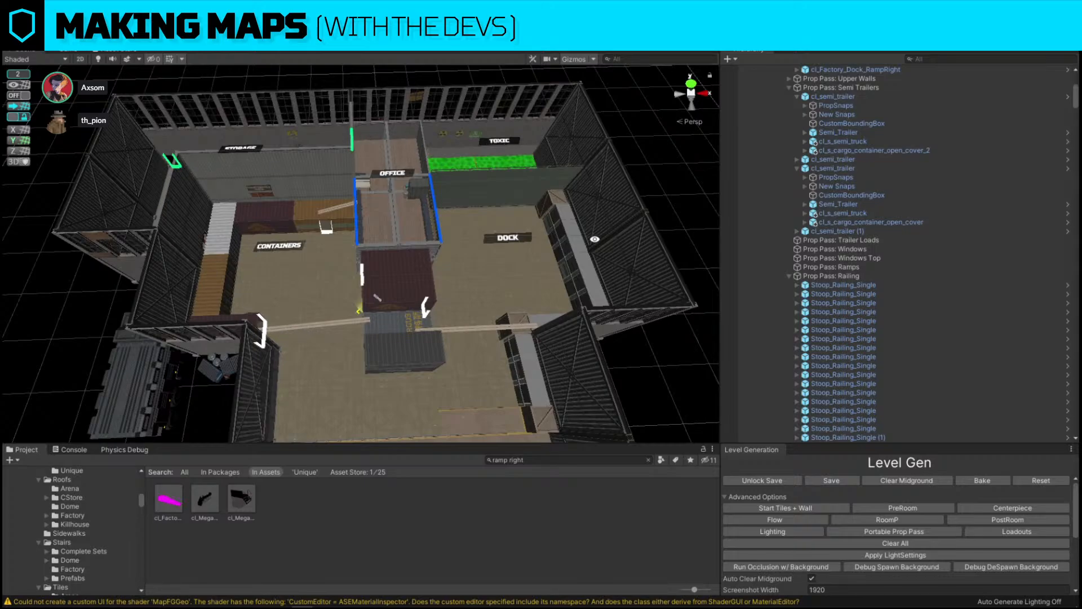
right_click_drag(375, 133, 555, 126)
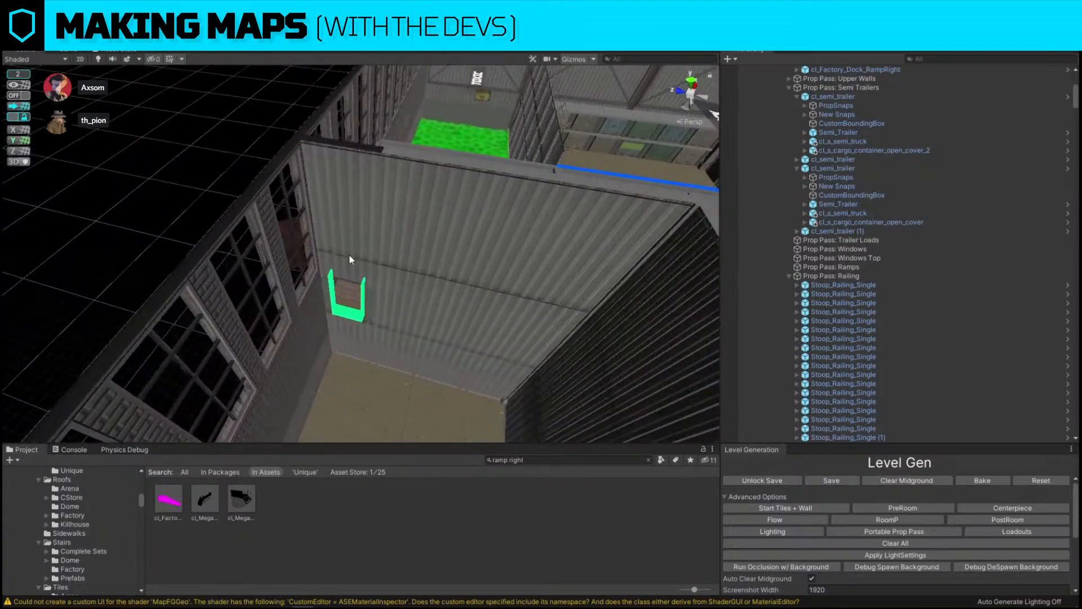
left_click(351, 259)
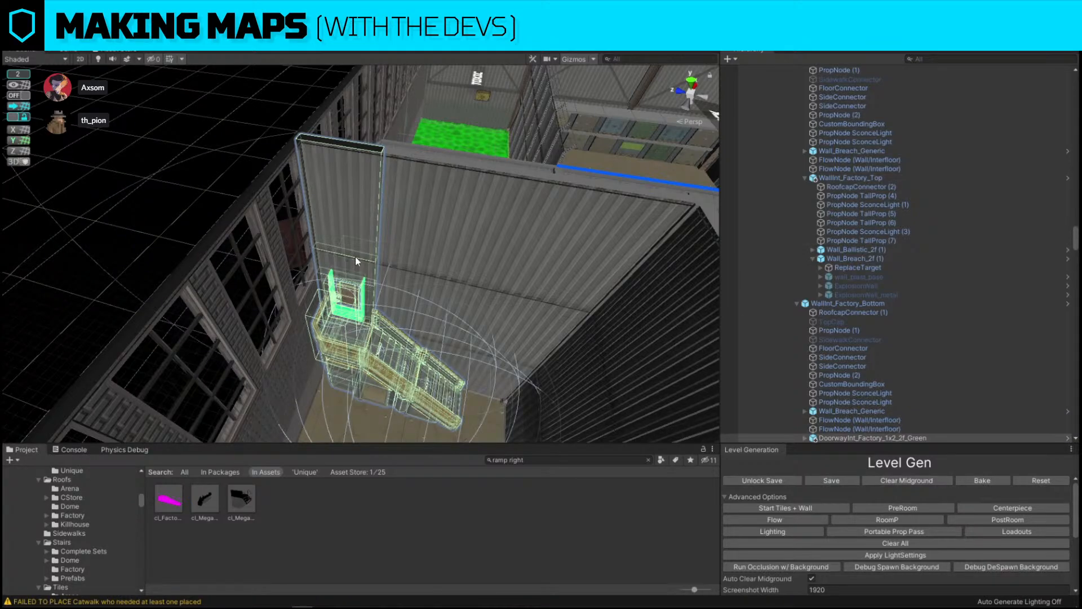
right_click_drag(355, 256, 267, 151)
left_click(267, 151)
right_click_drag(535, 169, 387, 235)
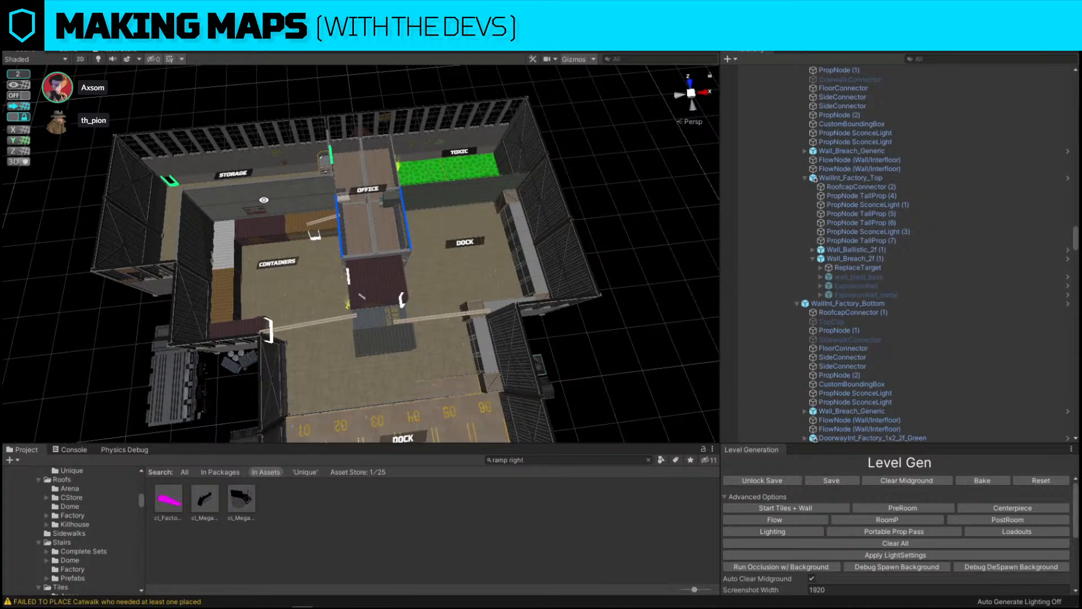
left_click_drag(258, 191, 488, 161, "alt")
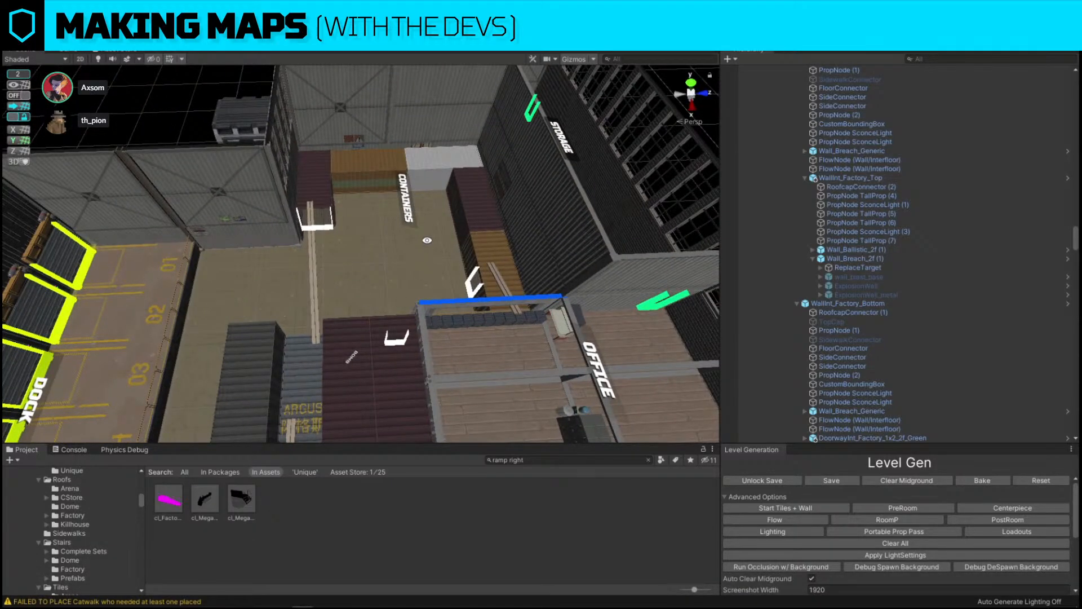
left_click_drag(362, 355, 342, 397, "alt")
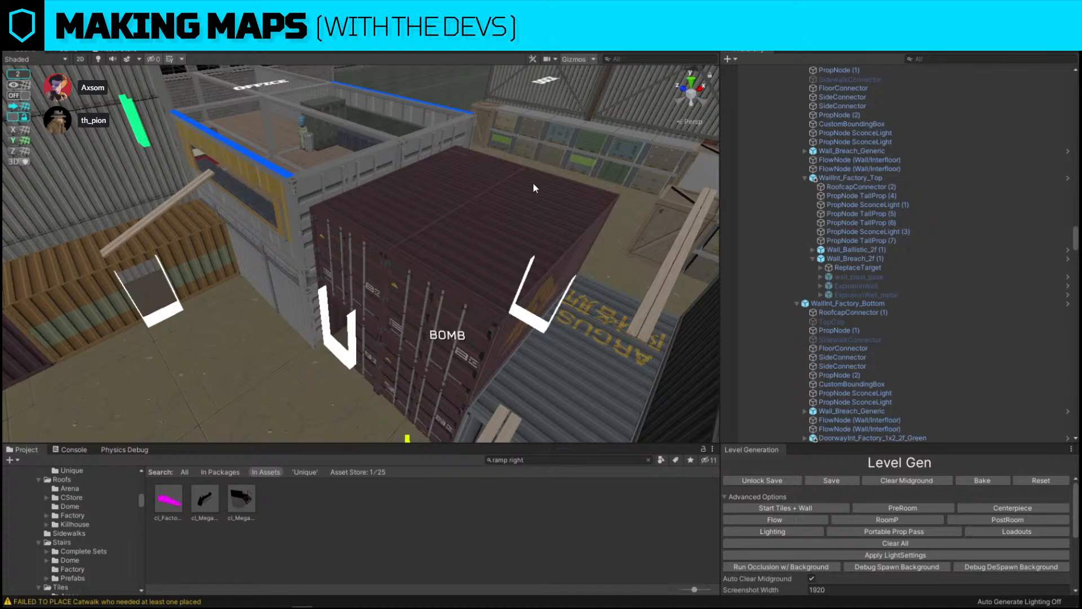
left_click_drag(533, 181, 279, 237, "alt")
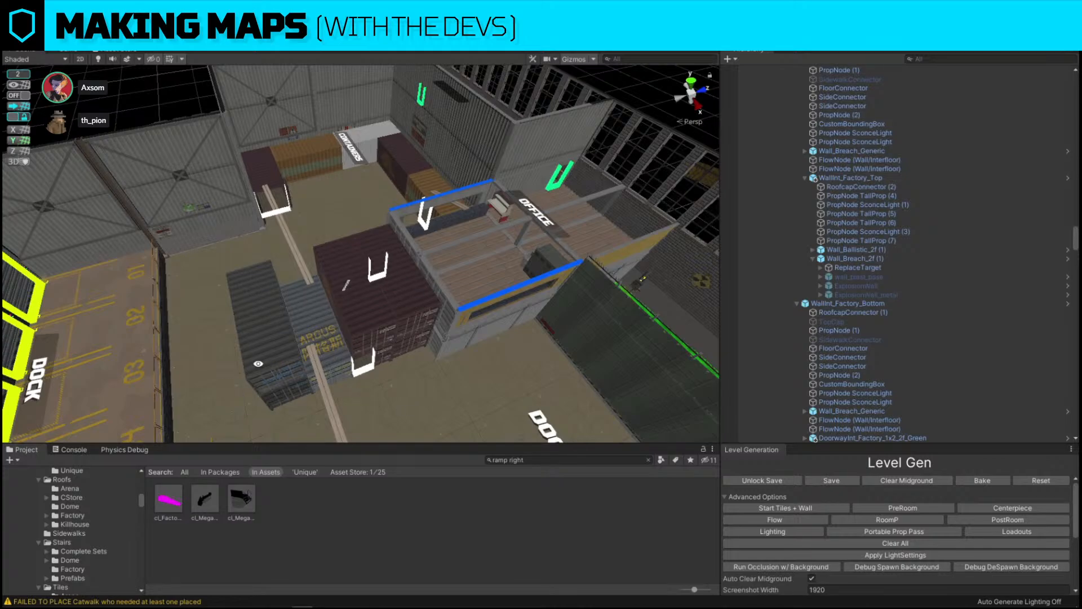
Slide the wood plank spanning the dock-side crate and the ARGUS container slightly toward the container, keeping it resting on both.
right_click_drag(383, 236, 394, 289)
left_click(389, 272)
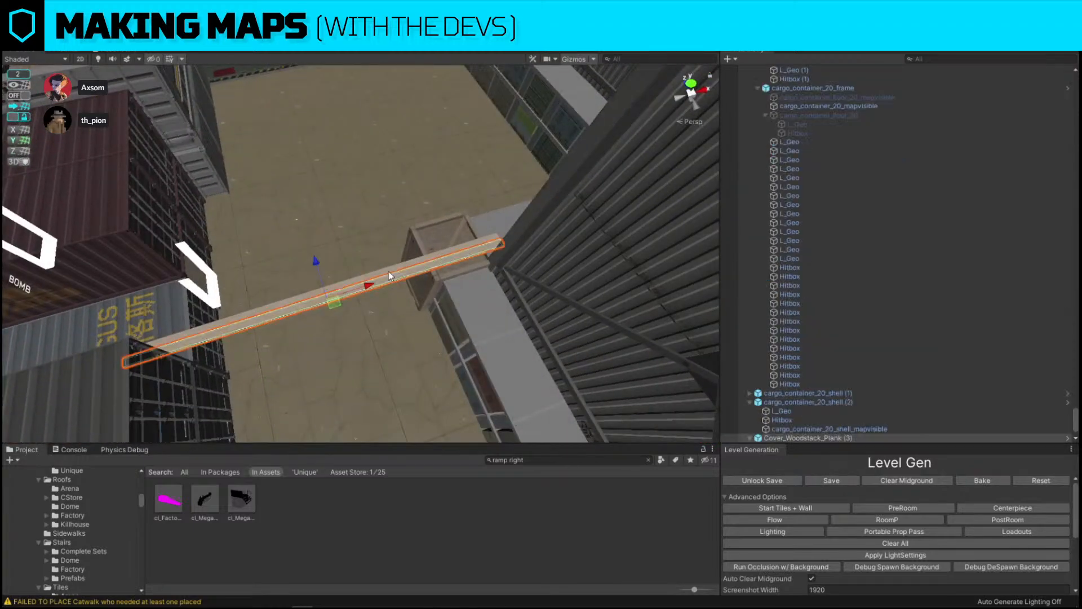
right_click_drag(495, 211, 329, 223)
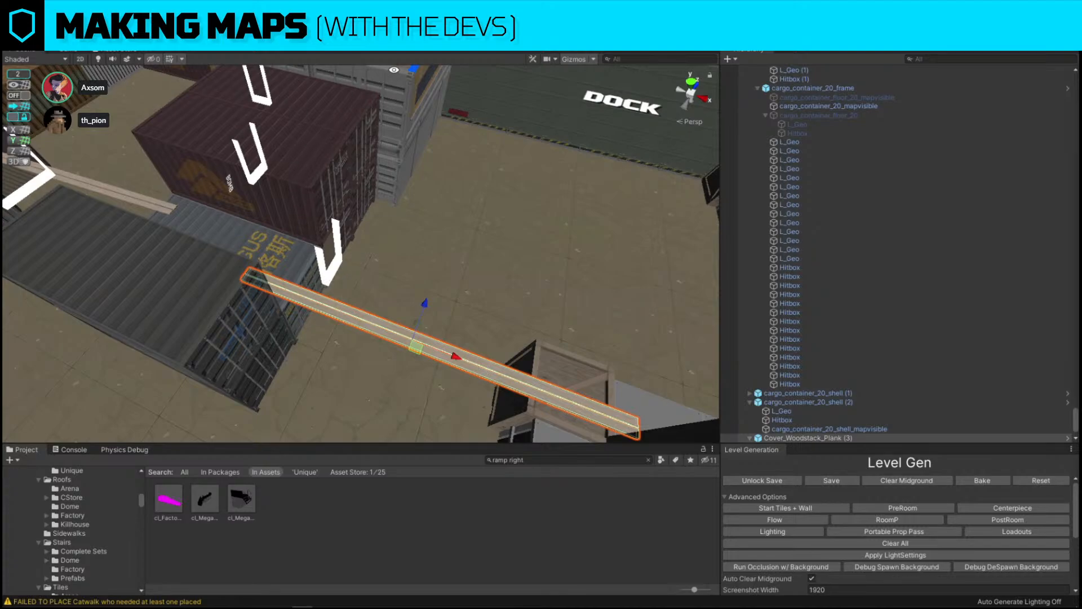
left_click_drag(522, 304, 305, 262, "alt")
key("r")
key("w")
key("w")
mouse_move(305, 262)
right_mouse_down()
mouse_move(306, 219)
mouse_move(348, 223)
mouse_move(291, 270)
right_mouse_up()
key("s")
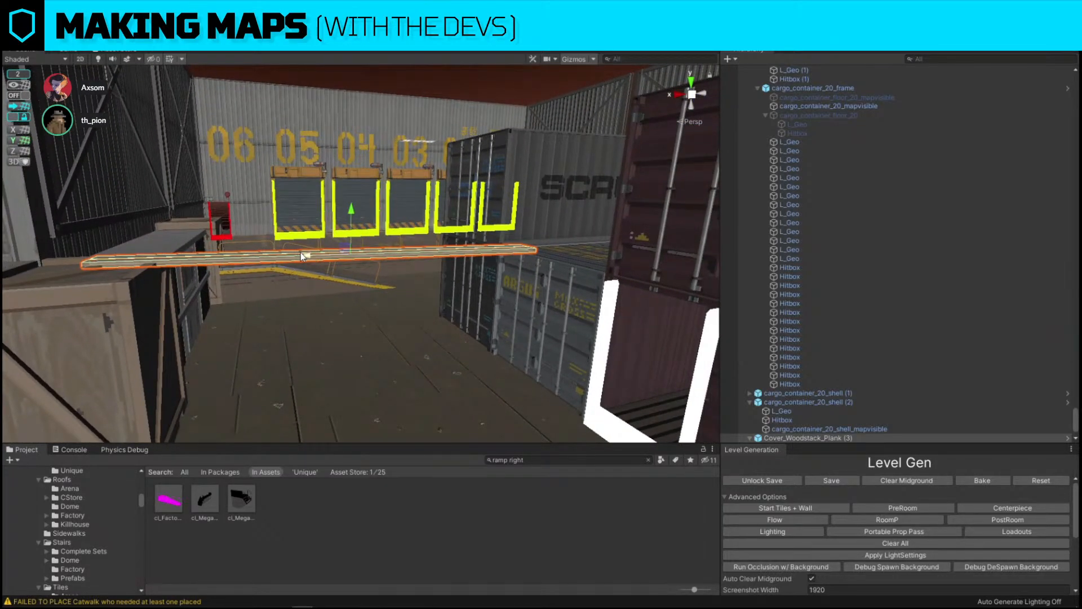
left_click_drag(300, 252, 329, 254)
left_click_drag(379, 208, 379, 206)
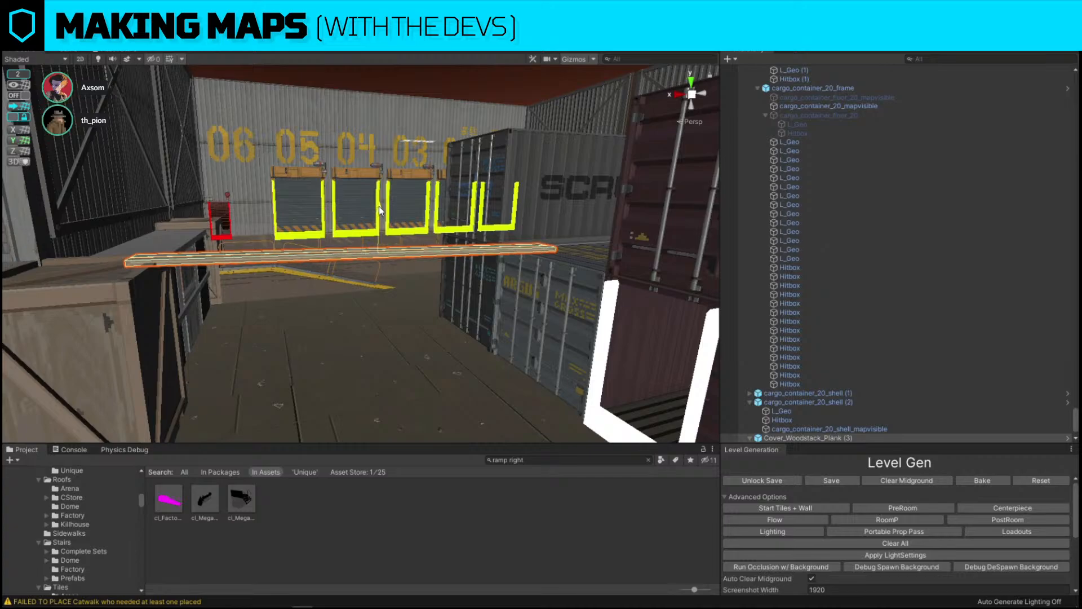
Inspect the stacked containers, dock-side shelving and bomb container interior from player height, checking the routes around them.
right_click_drag(378, 210, 404, 238)
key("w")
key("s")
key("w")
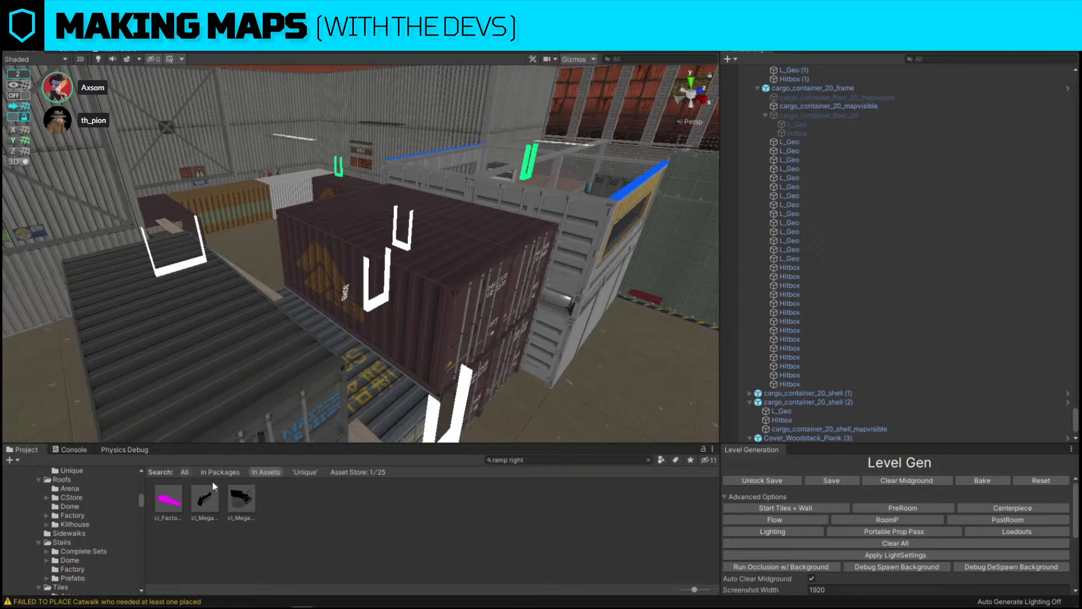
key("s")
right_click_drag(431, 326, 357, 242)
key("w")
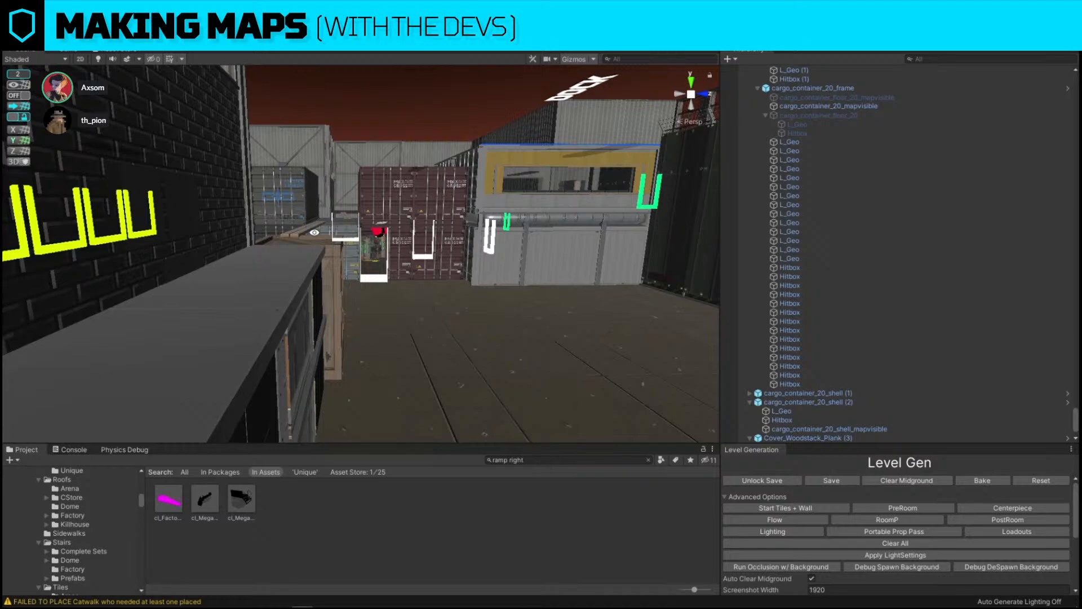
right_click_drag(382, 184, 363, 153)
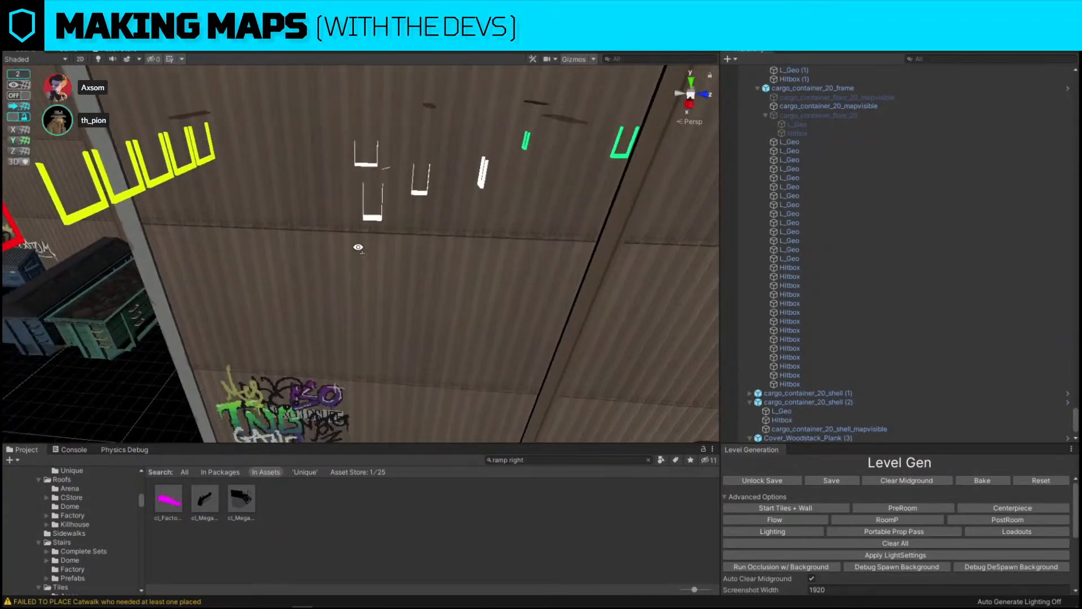
right_click_drag(358, 247, 222, 186)
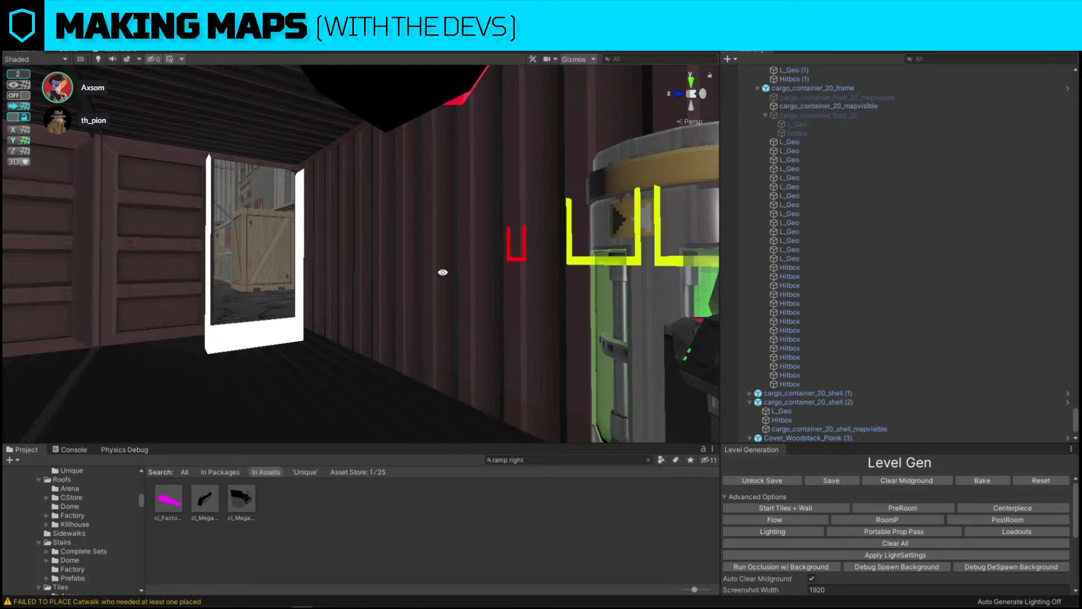
right_click_drag(421, 146, 483, 156)
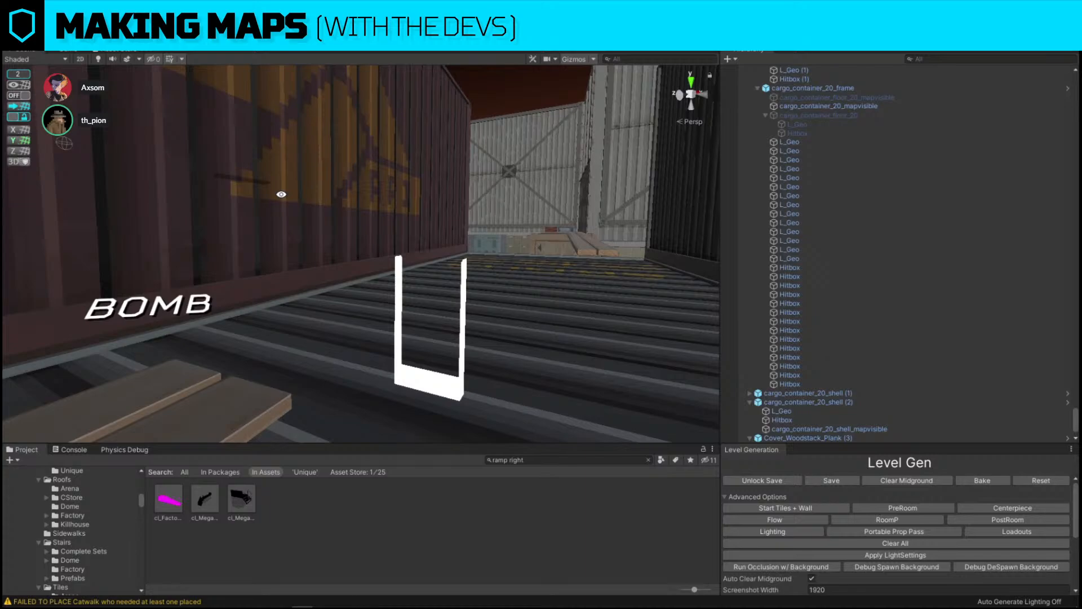
Select the wood planks bridging the ARGUS container and the dock-side crate and rotate them slightly.
left_click_drag(281, 194, 129, 297, "alt")
left_click(130, 297)
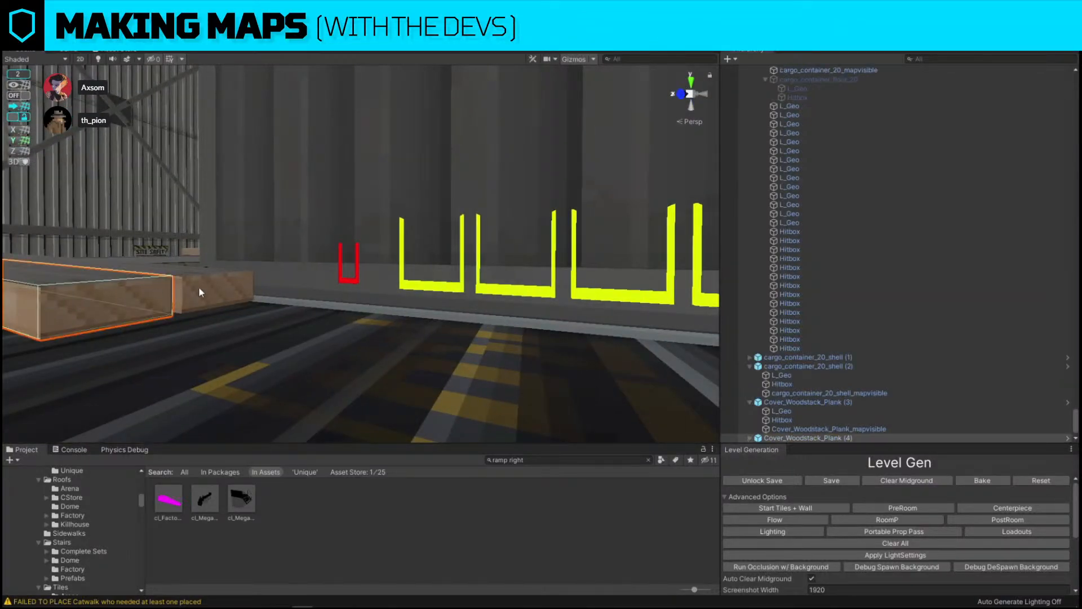
left_click_drag(198, 286, 480, 256, "alt")
key("e")
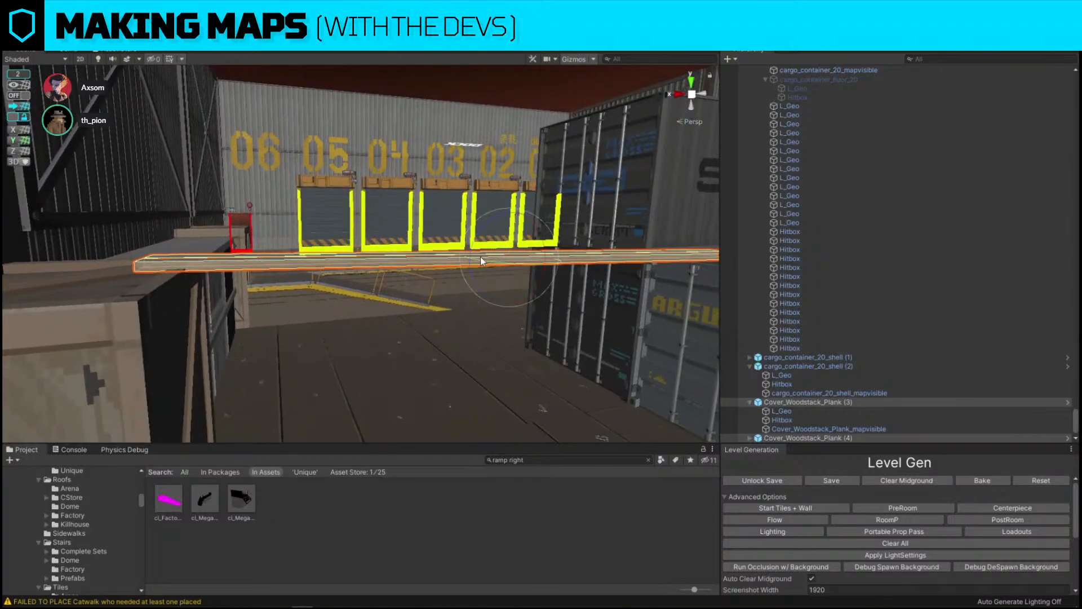
left_click_drag(484, 228, 517, 209)
key("w")
Inspect the office container door's child objects and its Hitbox (4).
right_click_drag(517, 211, 320, 282)
key("w")
left_click(330, 278)
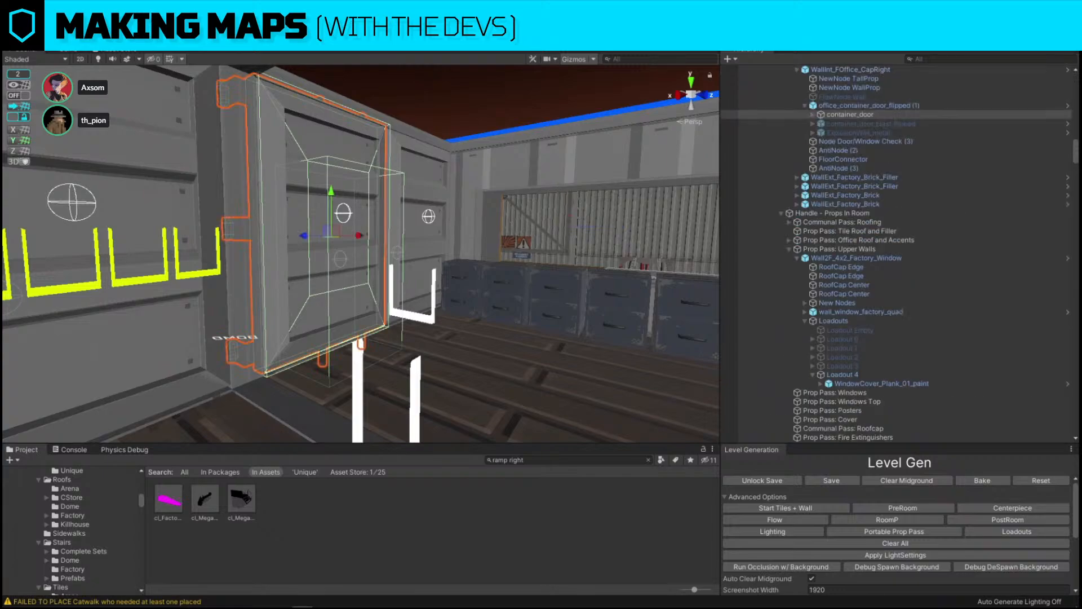
left_click(812, 114)
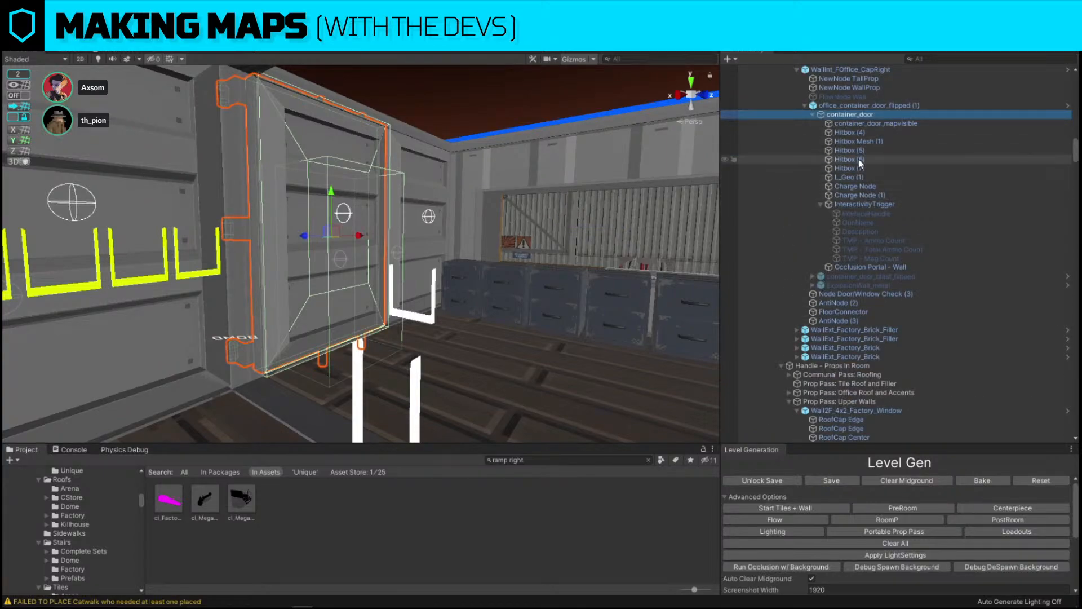
left_click(863, 135)
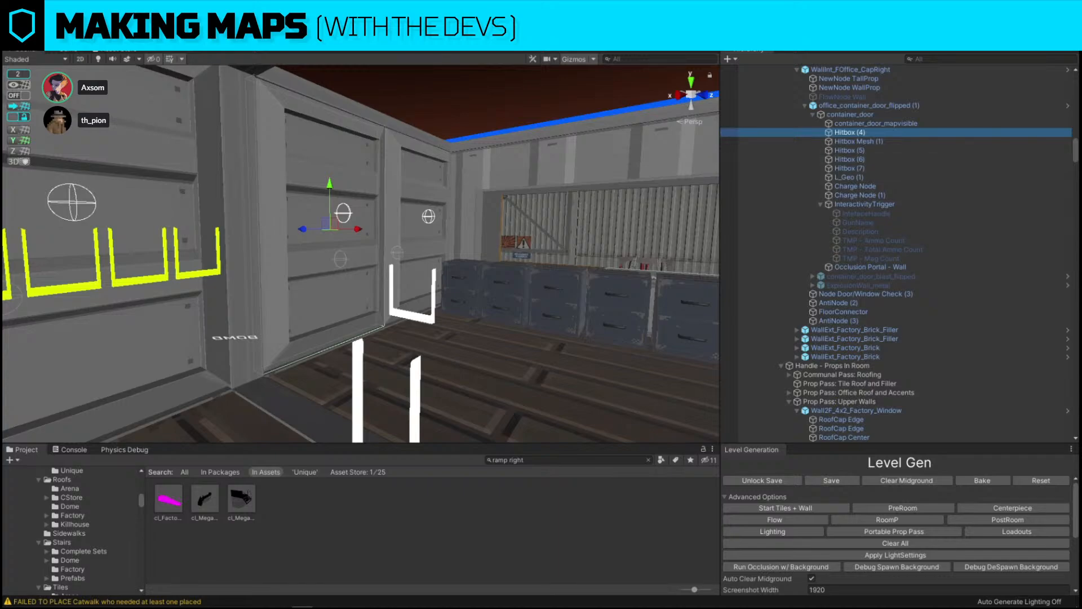
mouse_move(494, 165)
right_mouse_down()
mouse_move(466, 161)
mouse_move(395, 181)
mouse_move(293, 232)
mouse_move(558, 175)
mouse_move(469, 179)
right_mouse_up()
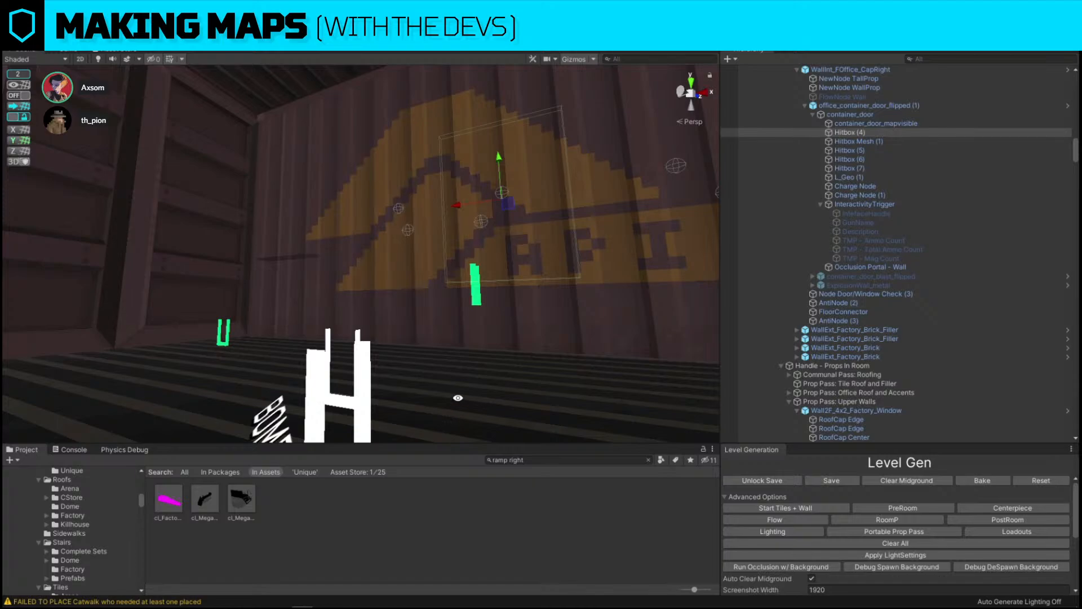
Inspect the side wall of the maroon container above the bomb and its connection to the office container.
right_click_drag(457, 396, 370, 197)
double_click(299, 325)
left_click(455, 195)
left_click(455, 195)
key("alt+d")
left_click(781, 54)
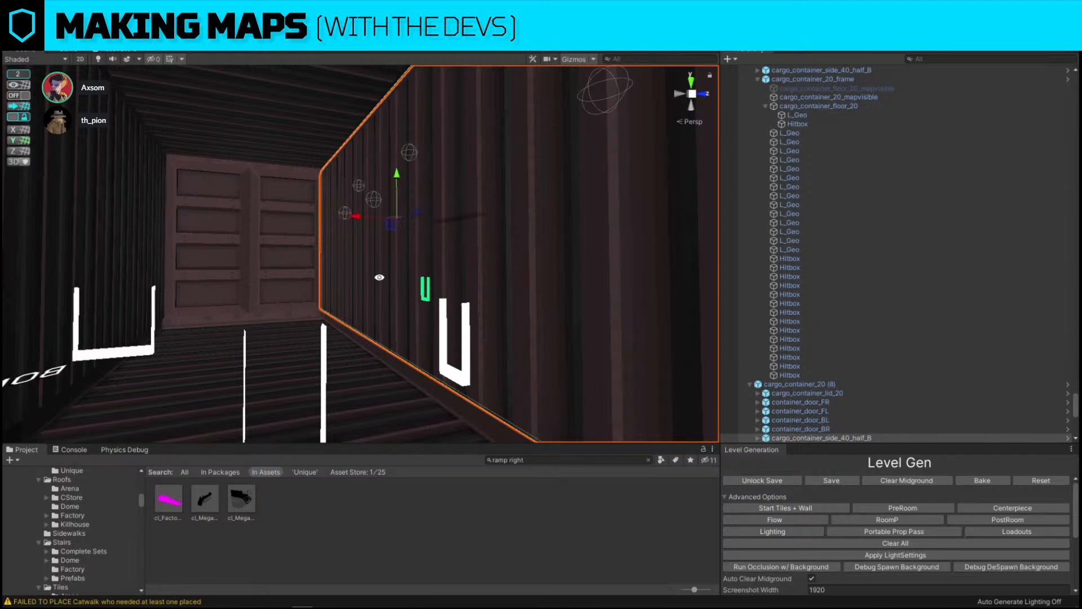
left_click_drag(415, 217, 259, 220, "alt")
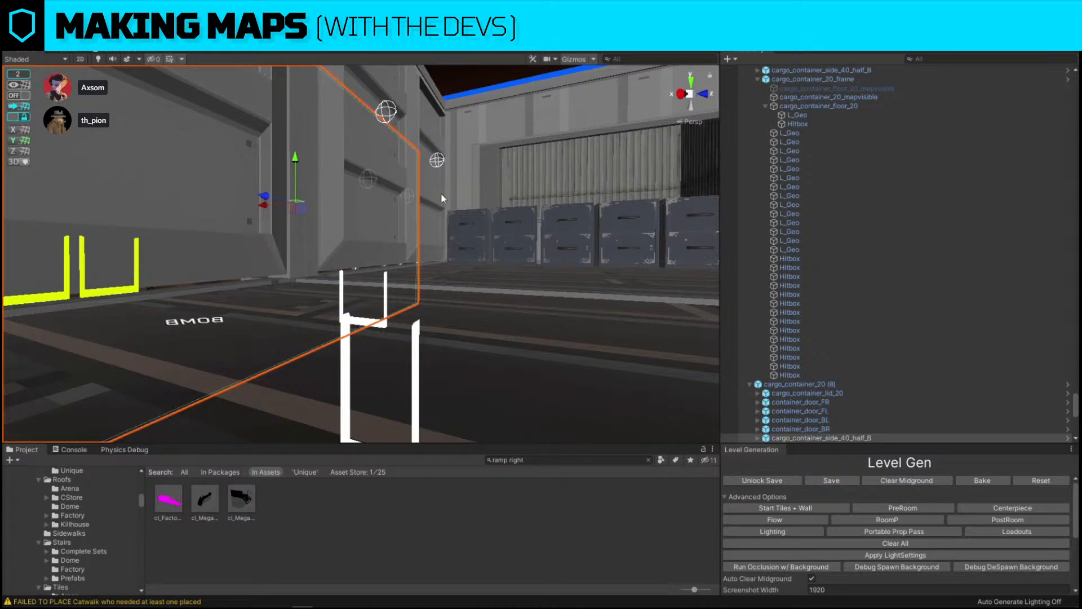
left_click_drag(441, 193, 264, 257, "alt")
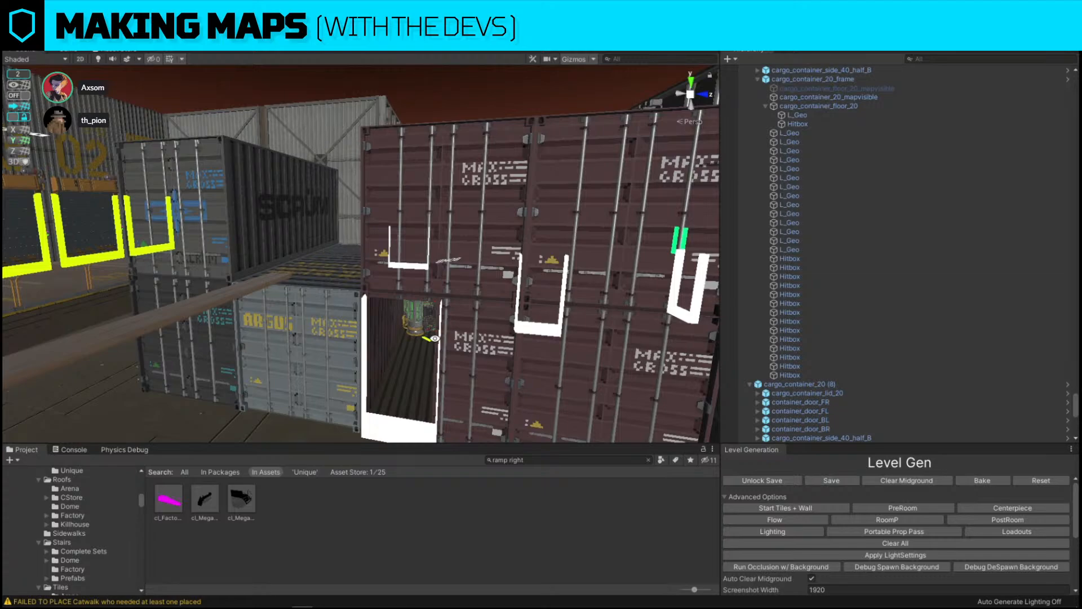
Check the floor of the maroon container above the bomb by selecting cargo_container_floor_20 and its hitbox.
key("w")
right_click_drag(410, 241, 420, 271)
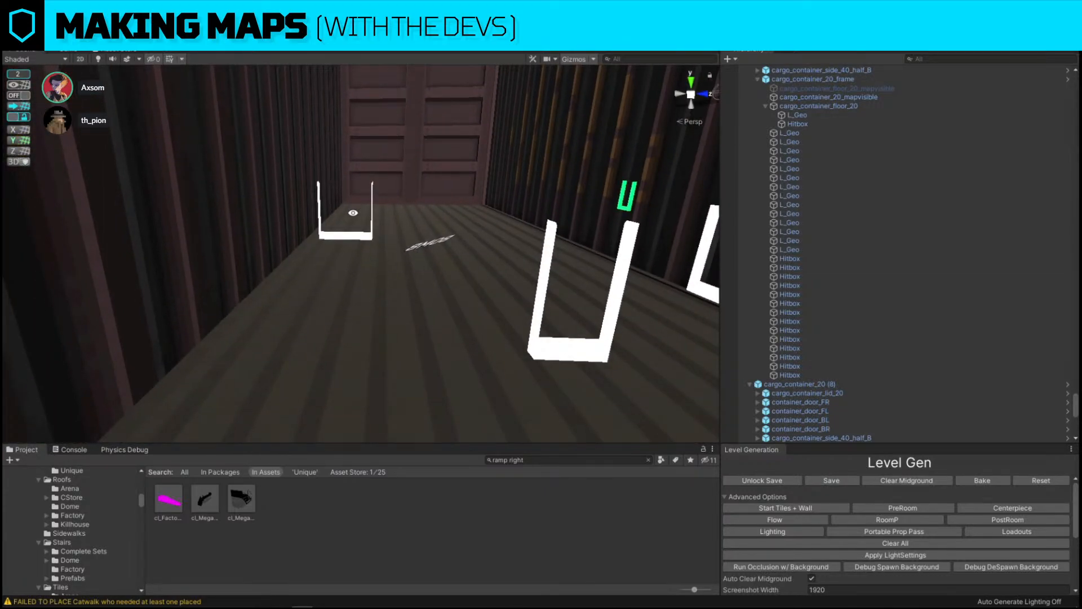
left_click(382, 280)
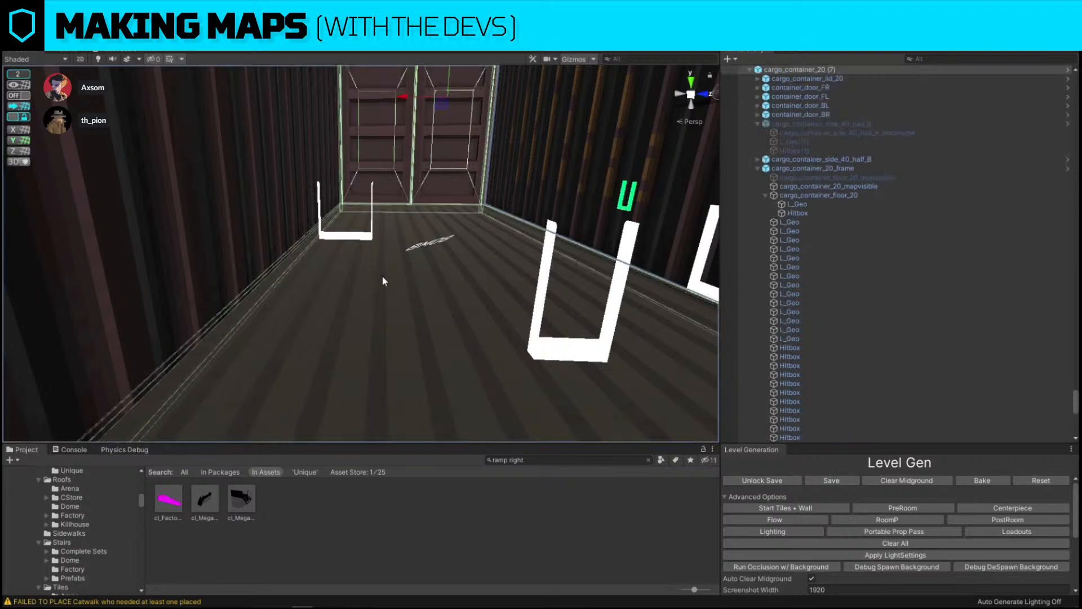
left_click(382, 280)
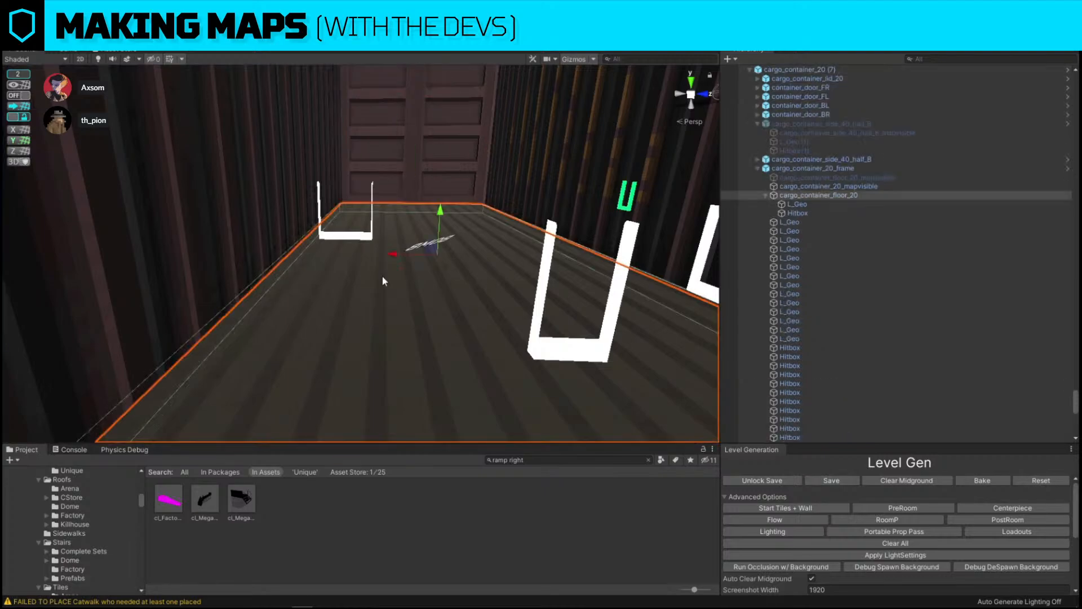
left_click(809, 213)
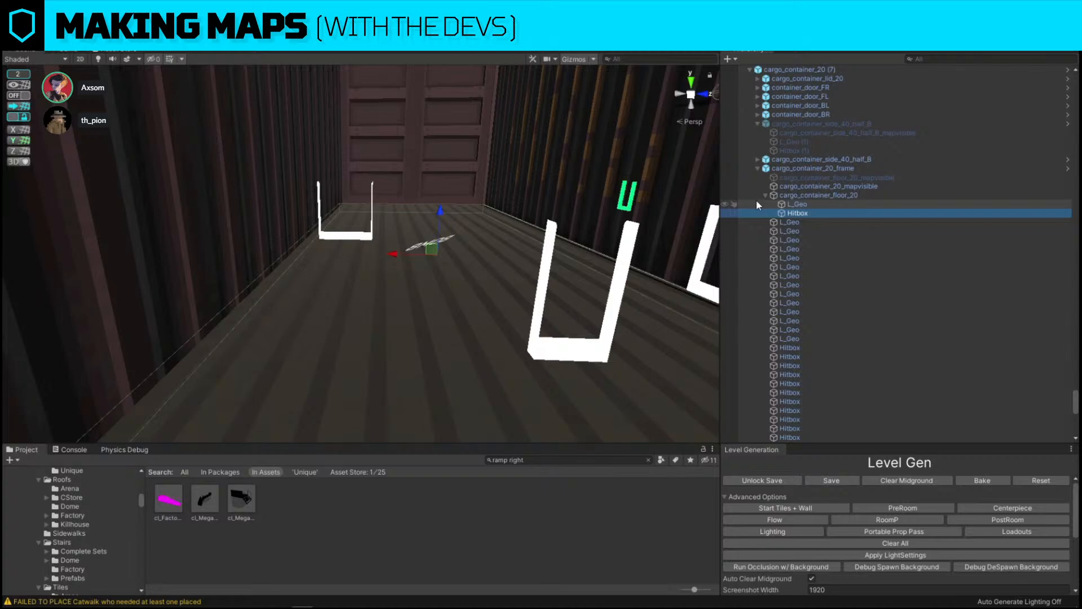
Examine the container floor hitbox from around the bomb room, and review the surrounding containers and dock layout.
right_click_drag(322, 206, 374, 249)
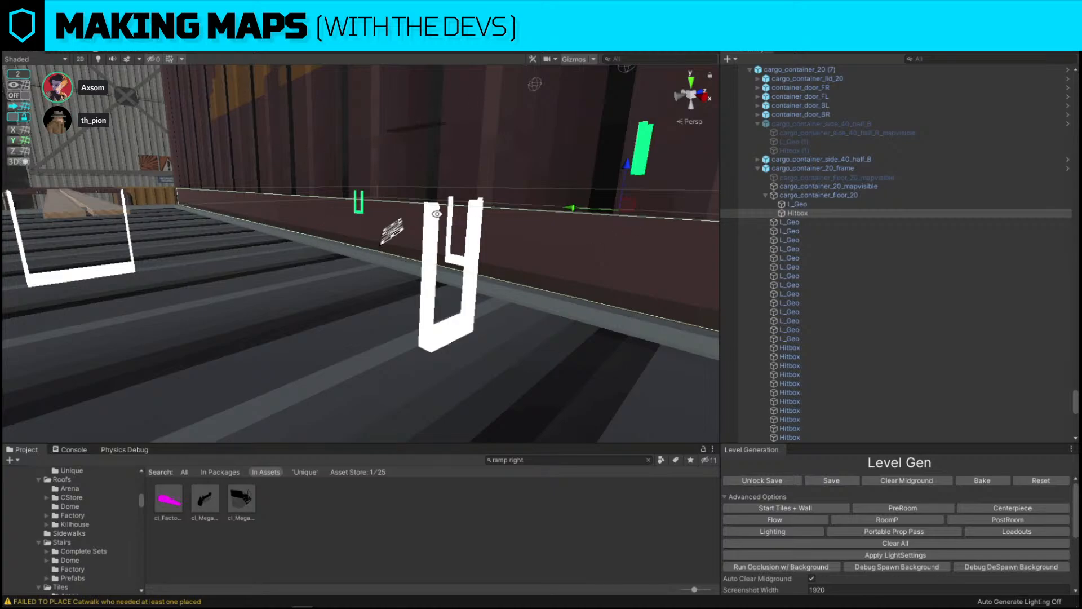
right_click_drag(437, 213, 284, 182)
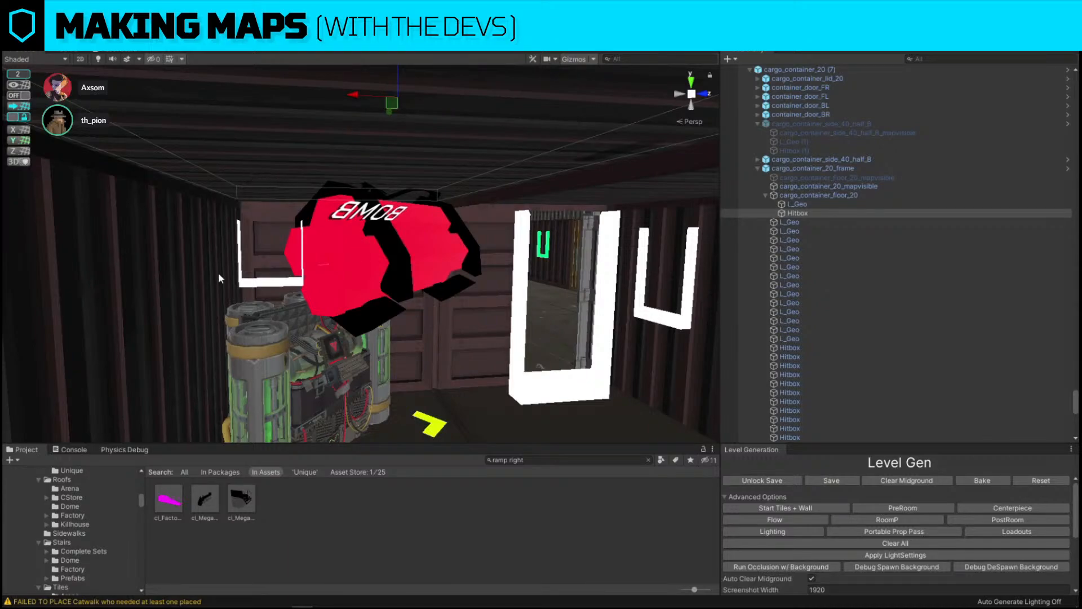
right_click_drag(219, 278, 244, 320)
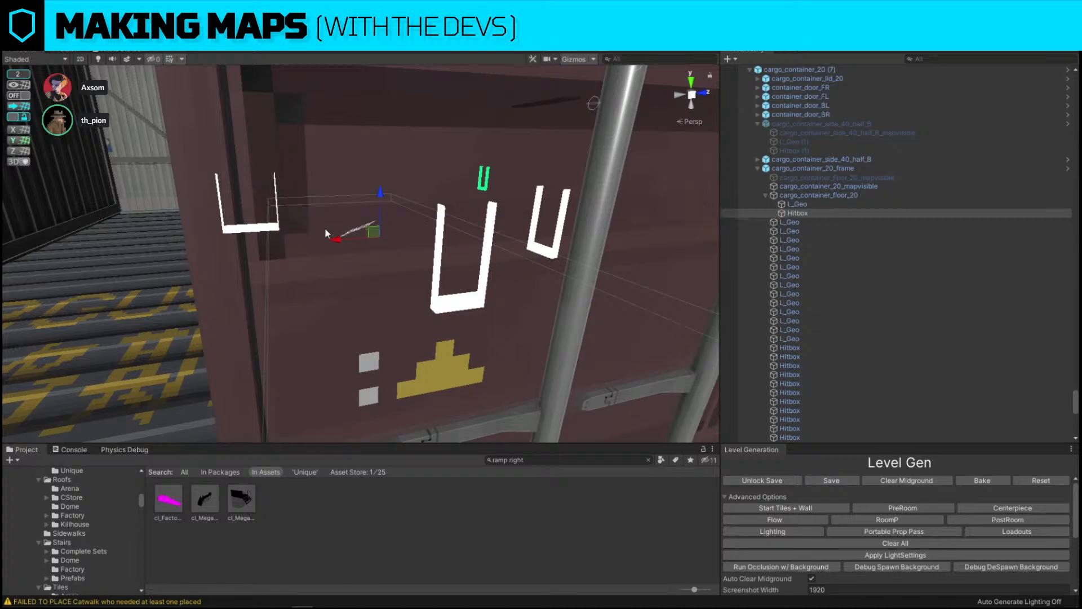
key("w")
mouse_move(324, 229)
right_mouse_down()
mouse_move(338, 251)
mouse_move(363, 223)
mouse_move(346, 198)
mouse_move(298, 196)
right_mouse_up()
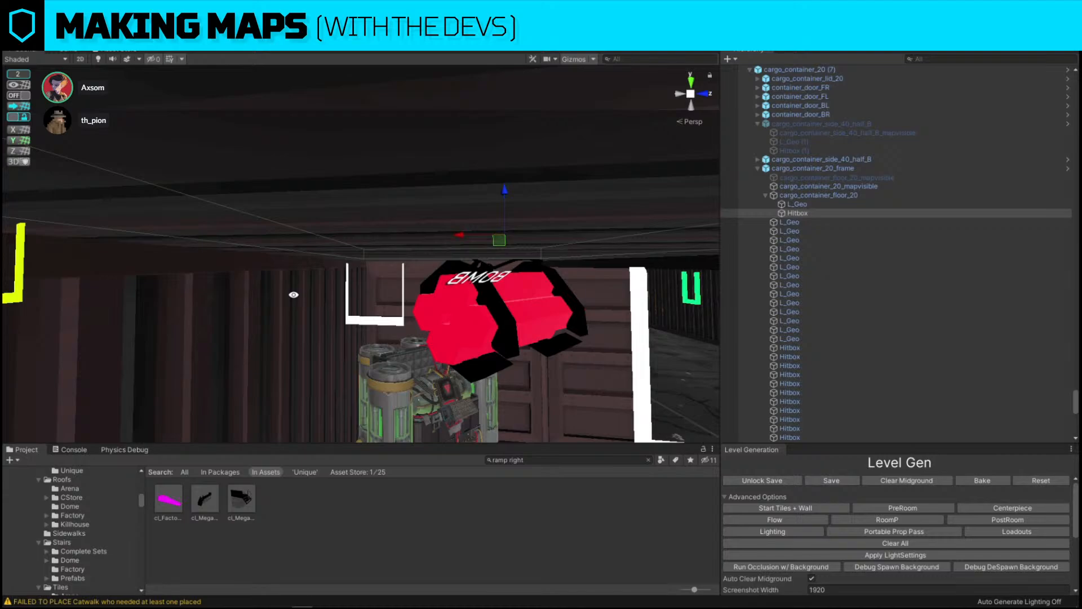
right_click_drag(294, 294, 360, 292)
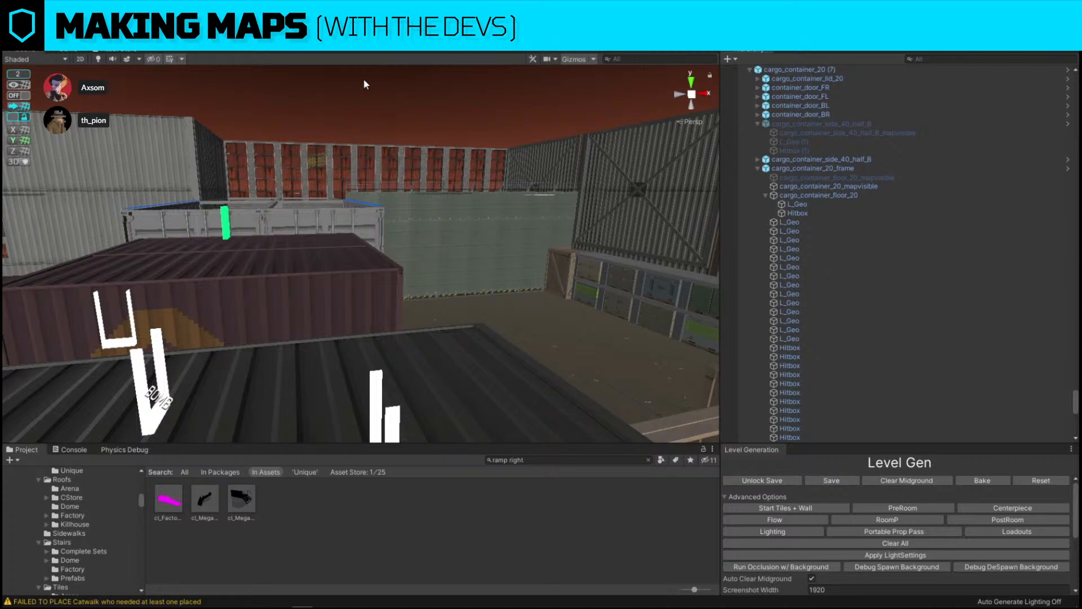
key("w")
right_click_drag(344, 111, 337, 307)
key("s")
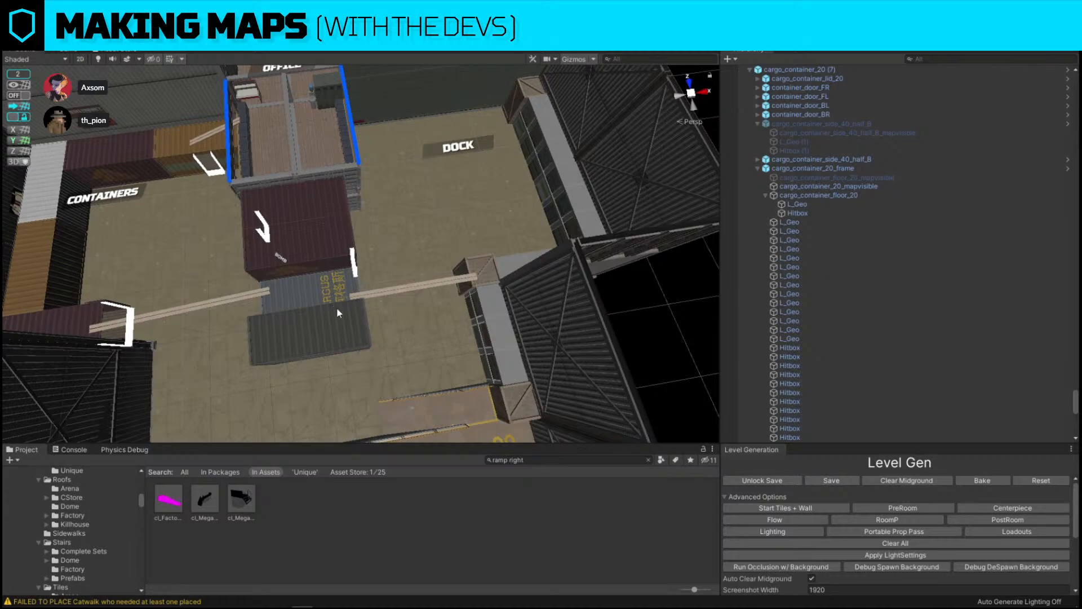
Capture the viewport, outline the container stack over the bomb in red, sketch a loop and arrow around it, and discard the capture.
key("Print")
left_click_drag(143, 103, 728, 449)
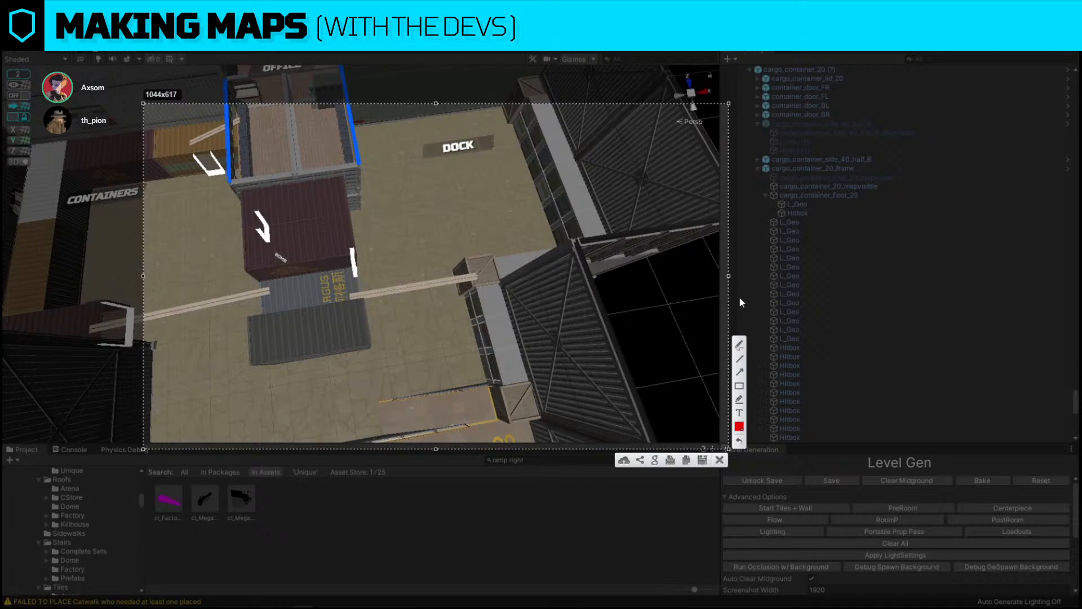
left_click(739, 358)
mouse_move(242, 196)
left_mouse_down()
mouse_move(248, 277)
mouse_move(397, 371)
mouse_move(242, 371)
mouse_move(374, 342)
mouse_move(345, 174)
mouse_move(242, 196)
left_mouse_up()
left_click(739, 344)
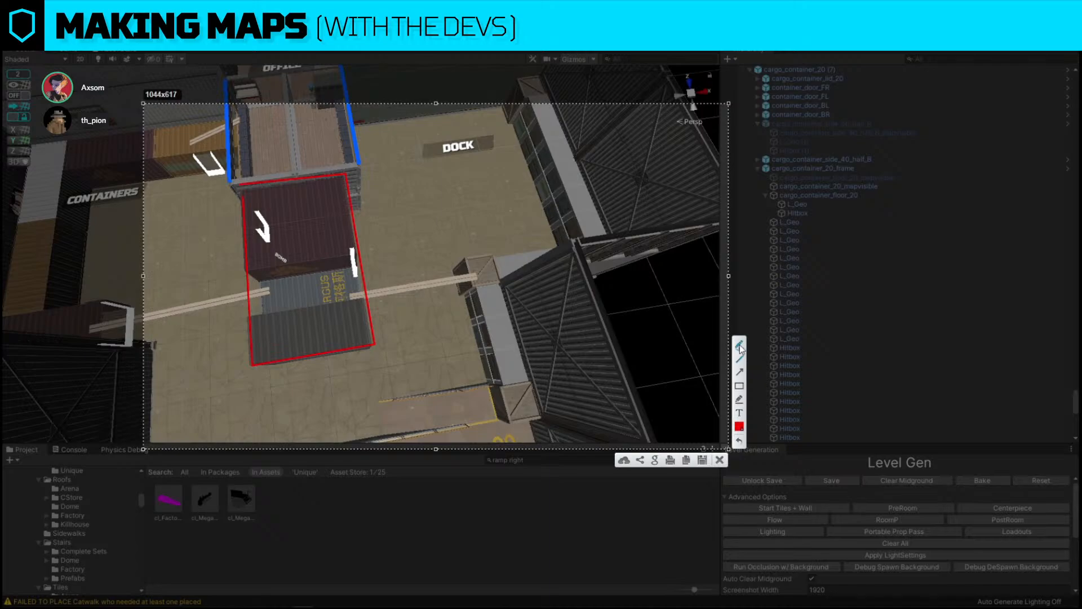
mouse_move(417, 388)
left_mouse_down()
mouse_move(401, 399)
mouse_move(126, 316)
mouse_move(245, 122)
mouse_move(453, 356)
left_mouse_up()
left_click_drag(379, 238, 395, 263)
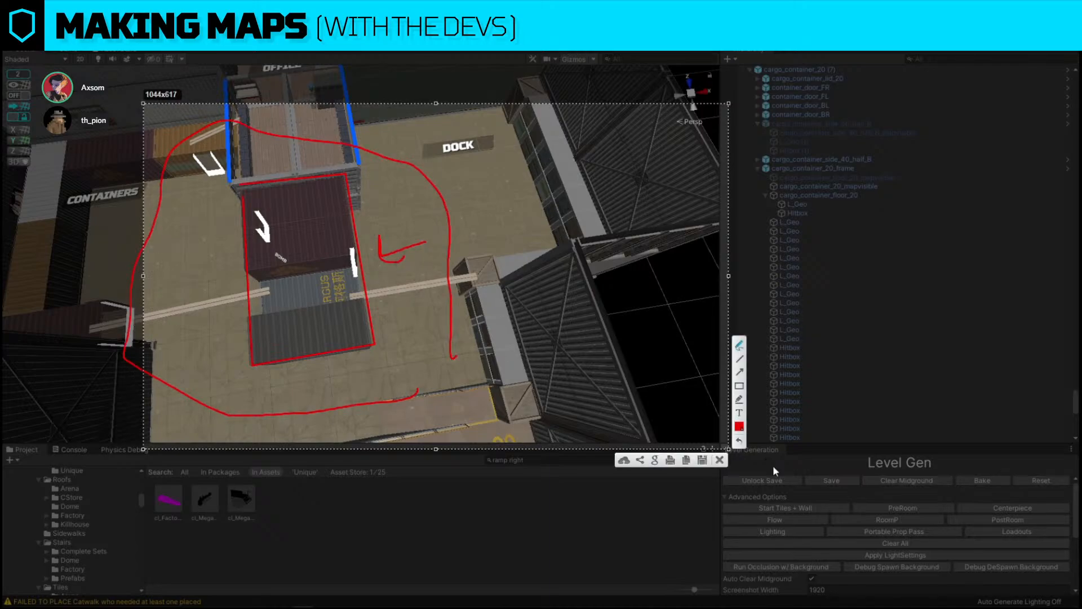
left_click(722, 460)
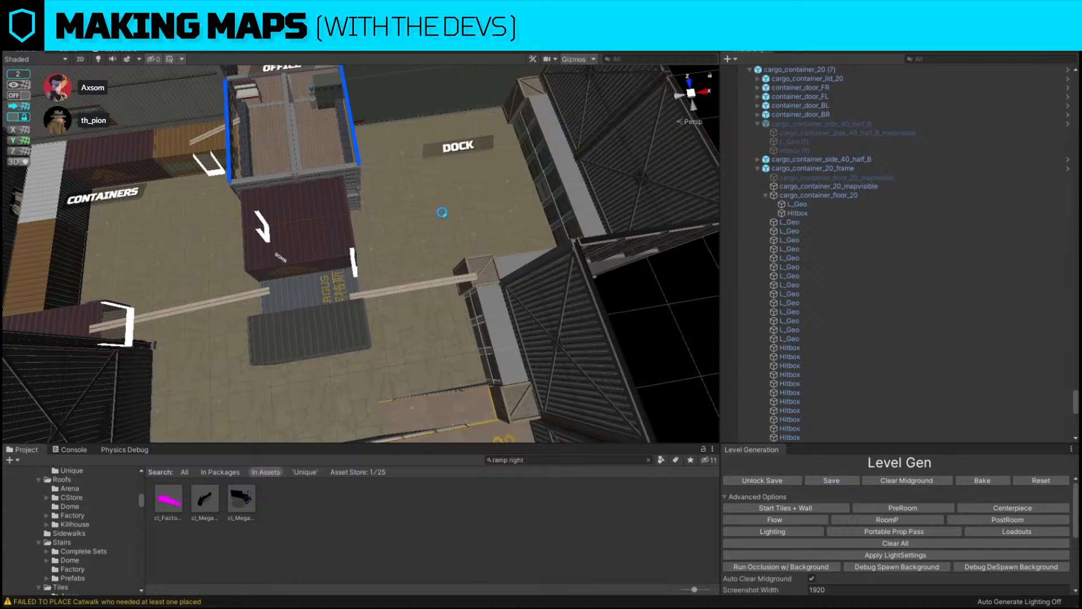
Add a cl_Office_Container_Door_1x1 to the office wall beside the Toxic room.
right_click_drag(442, 245, 525, 335)
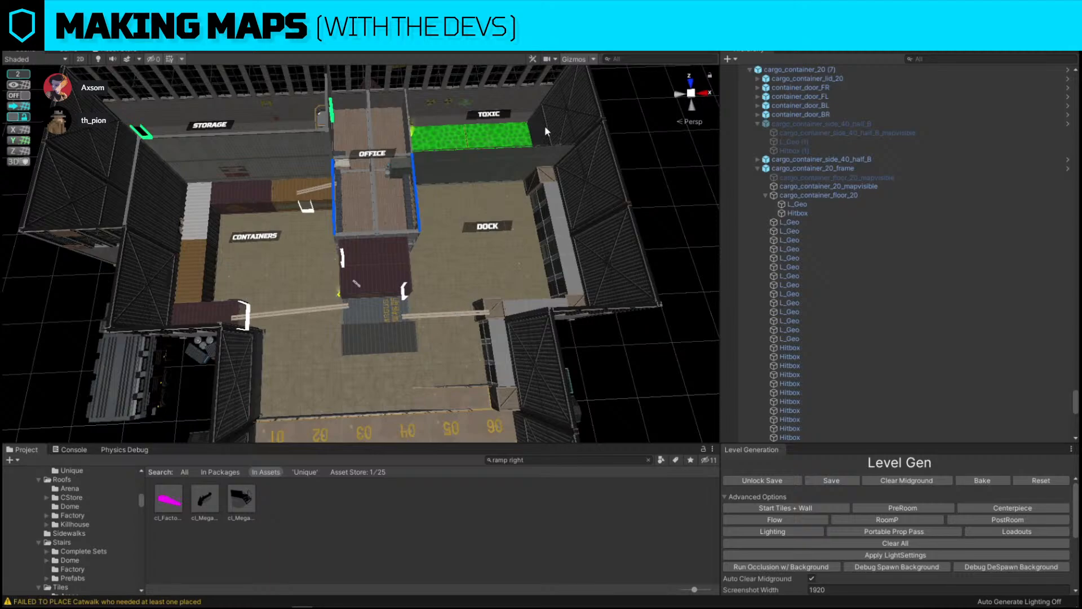
left_click(557, 149)
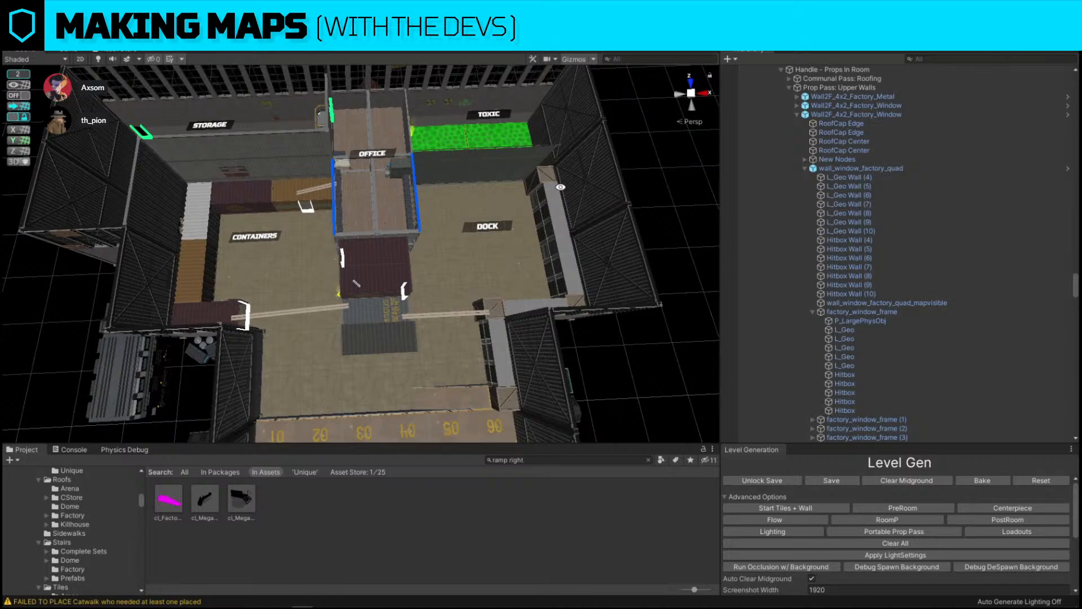
left_click_drag(560, 188, 426, 197, "alt")
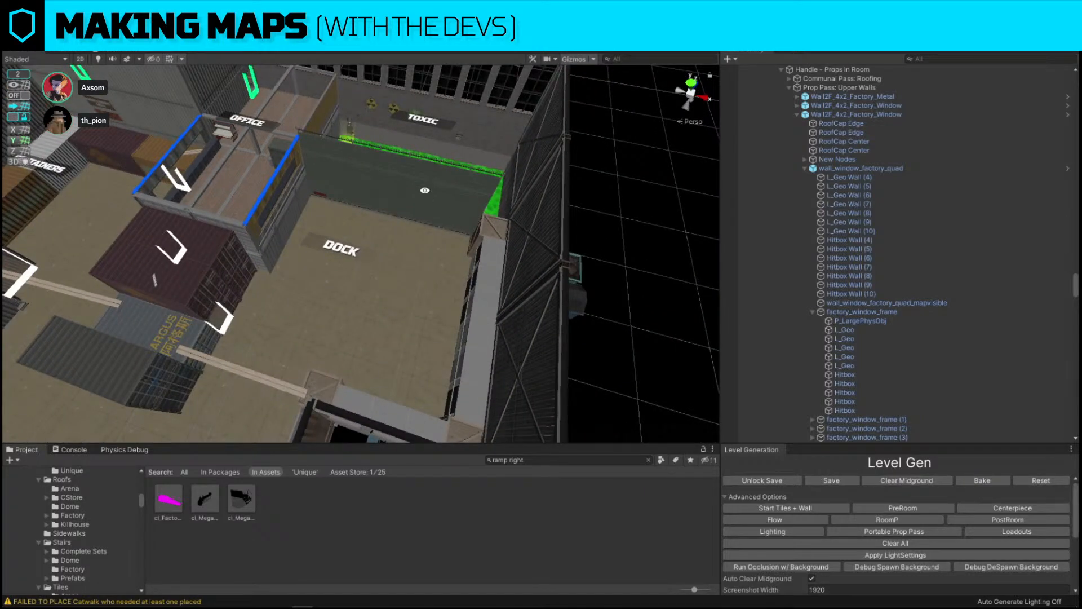
left_click_drag(425, 190, 287, 197, "alt")
scroll(286, 197, "up", 5)
left_click(288, 199)
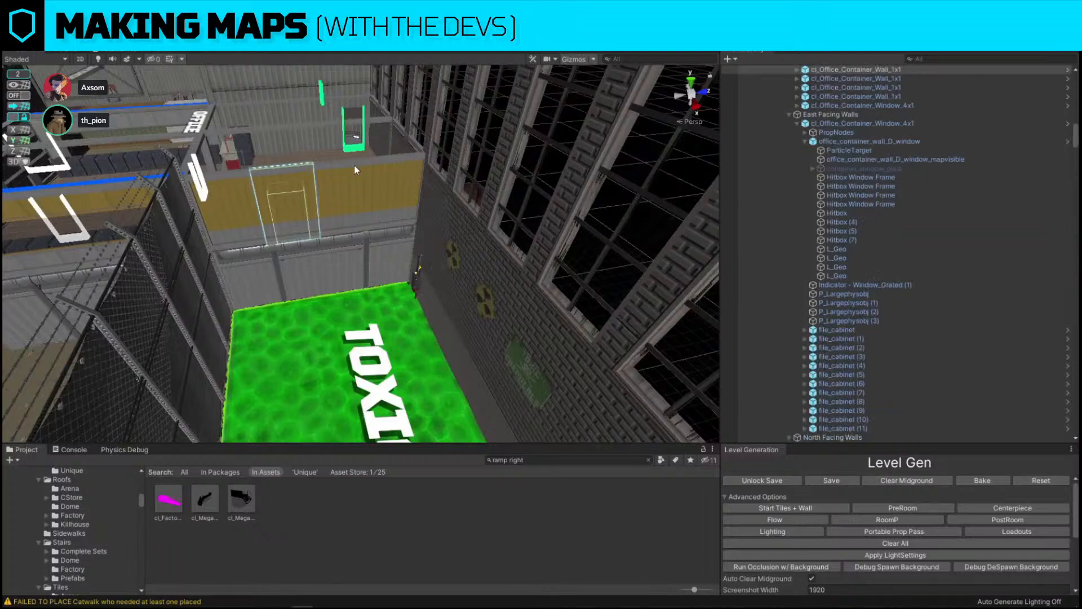
left_click(283, 187)
left_click(231, 216)
left_click_drag(433, 500, 176, 212)
left_click(295, 285)
scroll(295, 280, "down", 3)
Move the cl_Breaker beside the Toxic room across to the shelving along the outer wall of the Dock.
left_click_drag(295, 280, 513, 216, "alt")
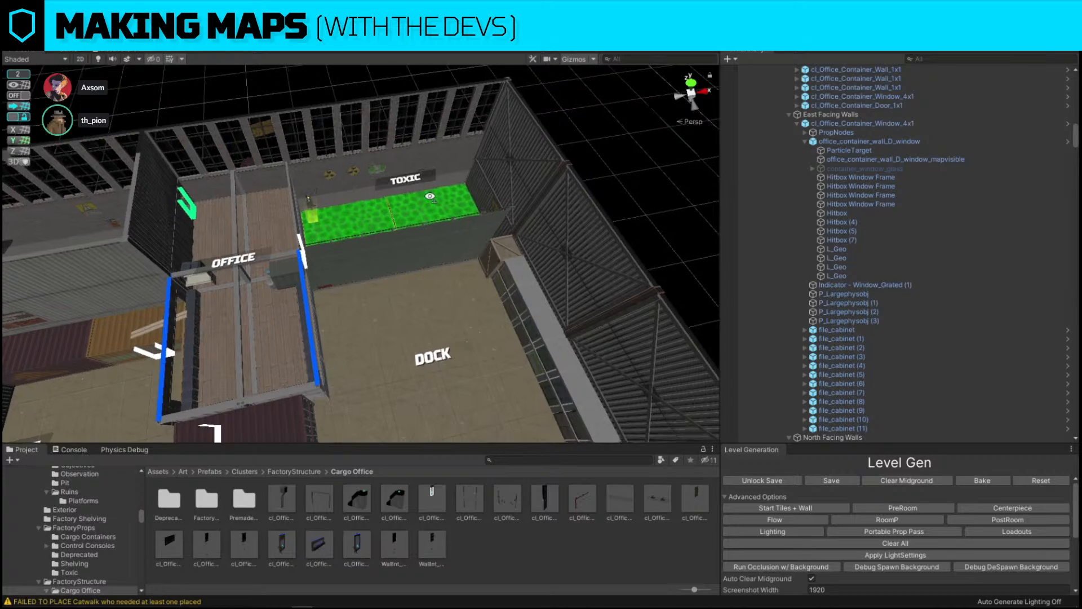
scroll(448, 199, "down", 2)
left_click_drag(596, 201, 491, 218, "alt")
scroll(491, 218, "down", 2)
left_click(323, 198)
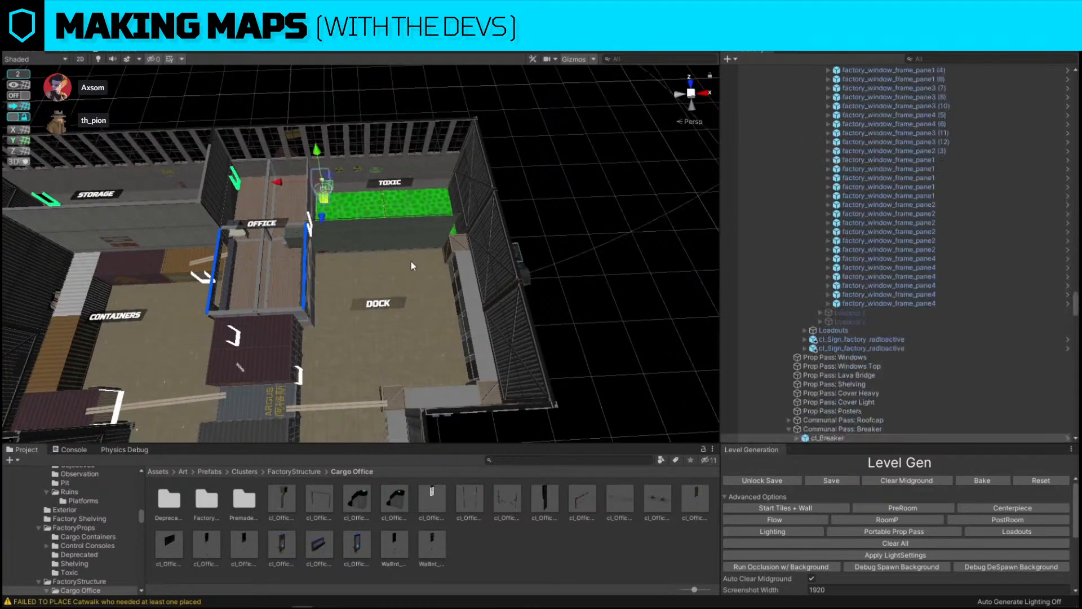
key("w")
right_click_drag(411, 266, 451, 321)
key("s")
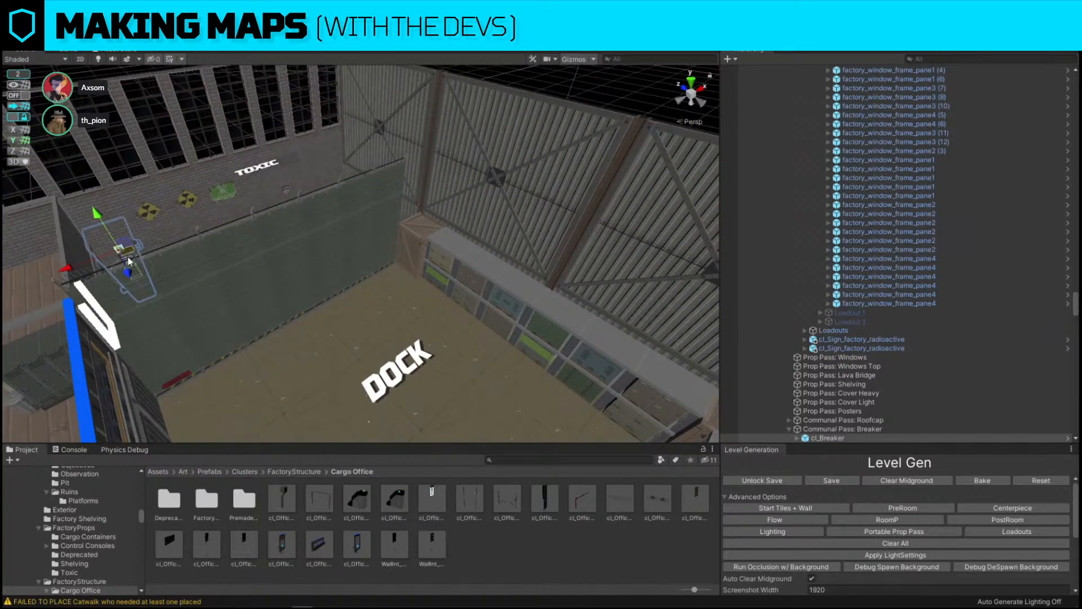
left_click_drag(127, 257, 562, 332)
right_click_drag(332, 360, 445, 381)
key("w")
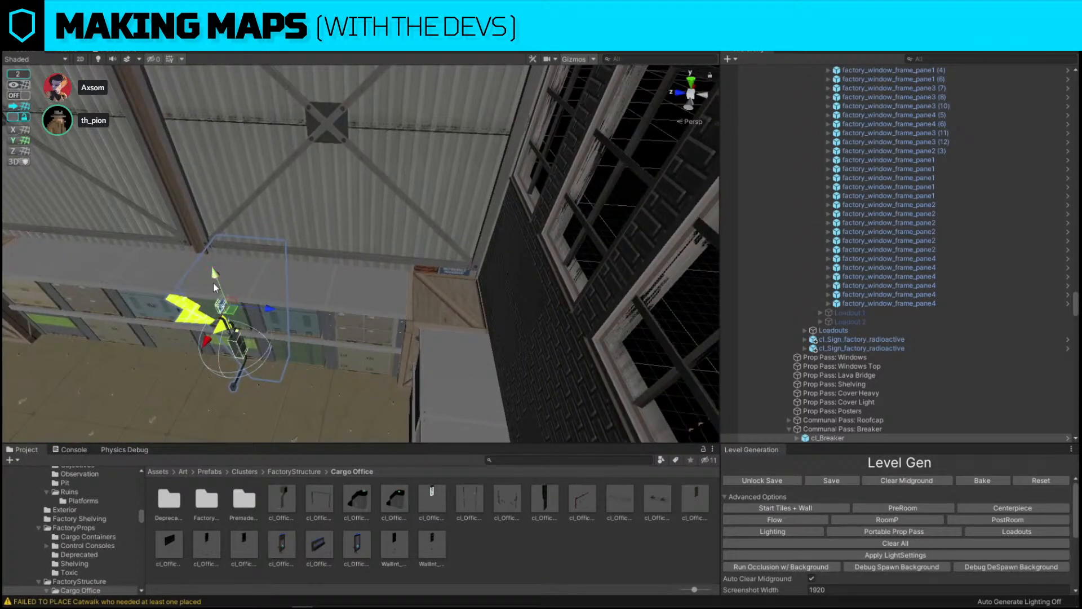
Raise the breaker above the Dock shelving and rotate it to face into the room.
left_click_drag(214, 283, 57, 238)
key("e")
key("w")
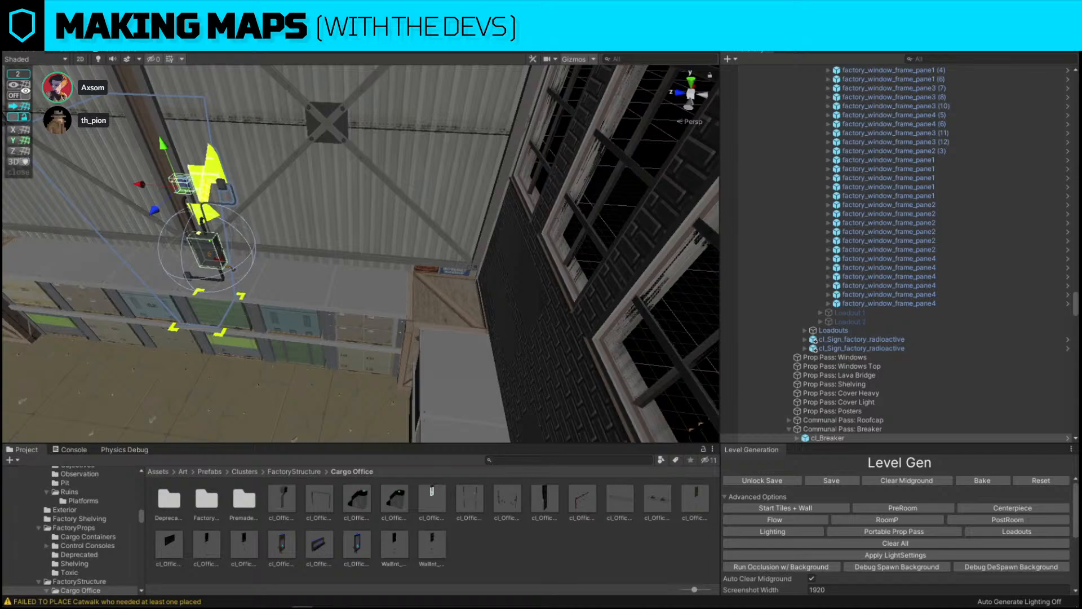
Align the breaker on the corrugated wall beside the steel column with grid snapping on, then switch snapping off and check its placement.
left_click(23, 94)
left_click(214, 248)
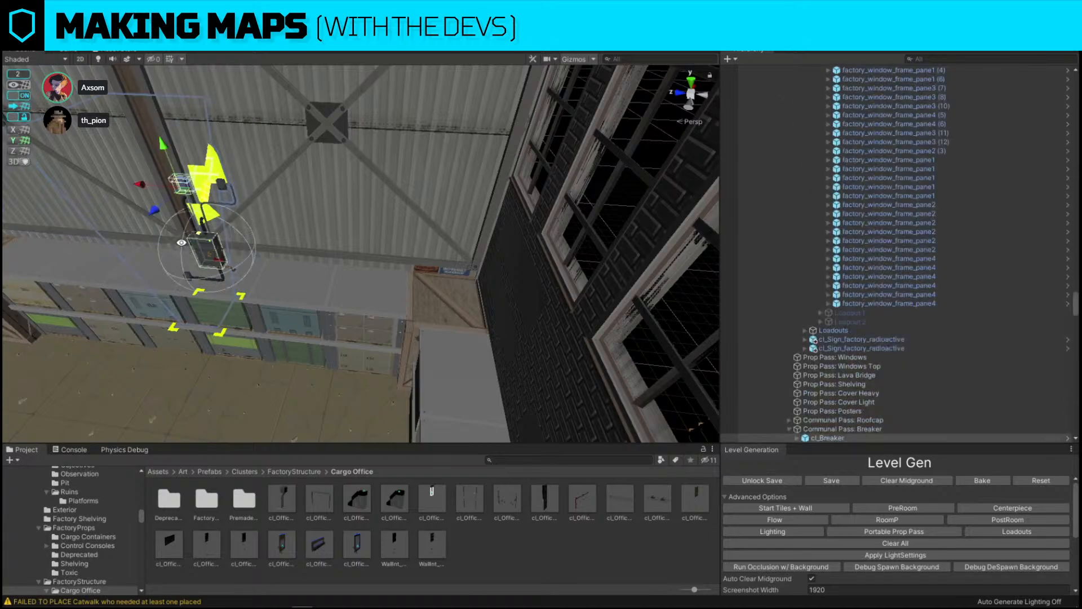
left_click_drag(155, 215, 192, 184)
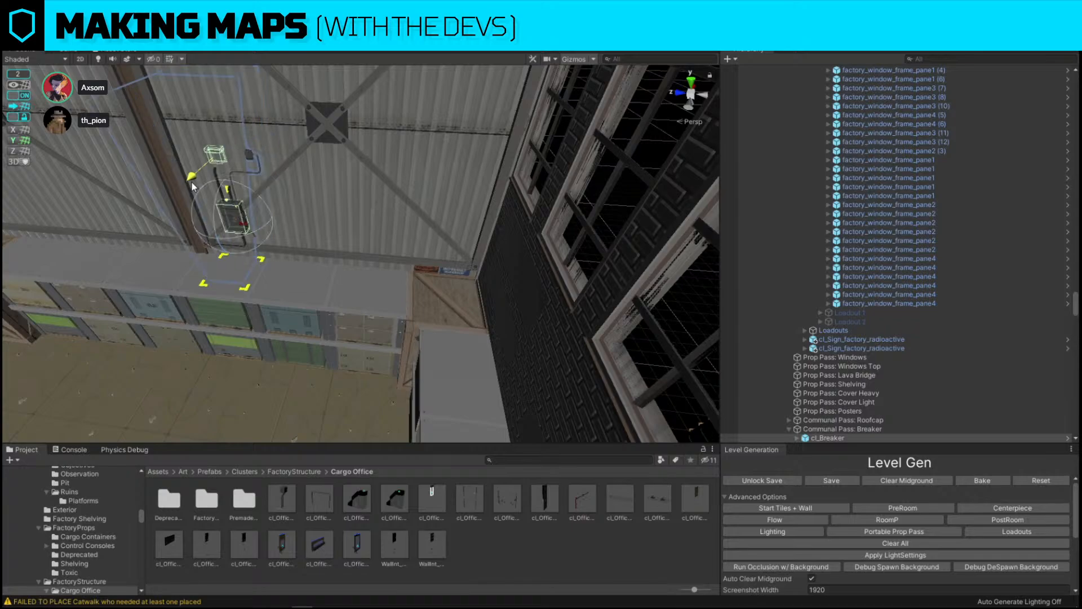
right_click_drag(216, 163, 224, 197)
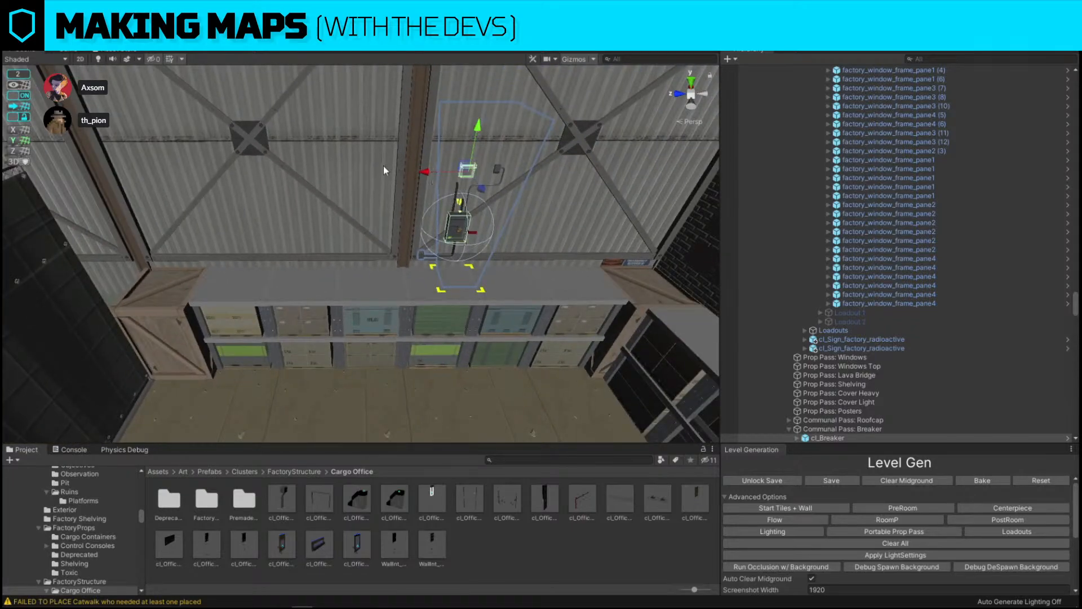
left_click(340, 168)
left_click(443, 178)
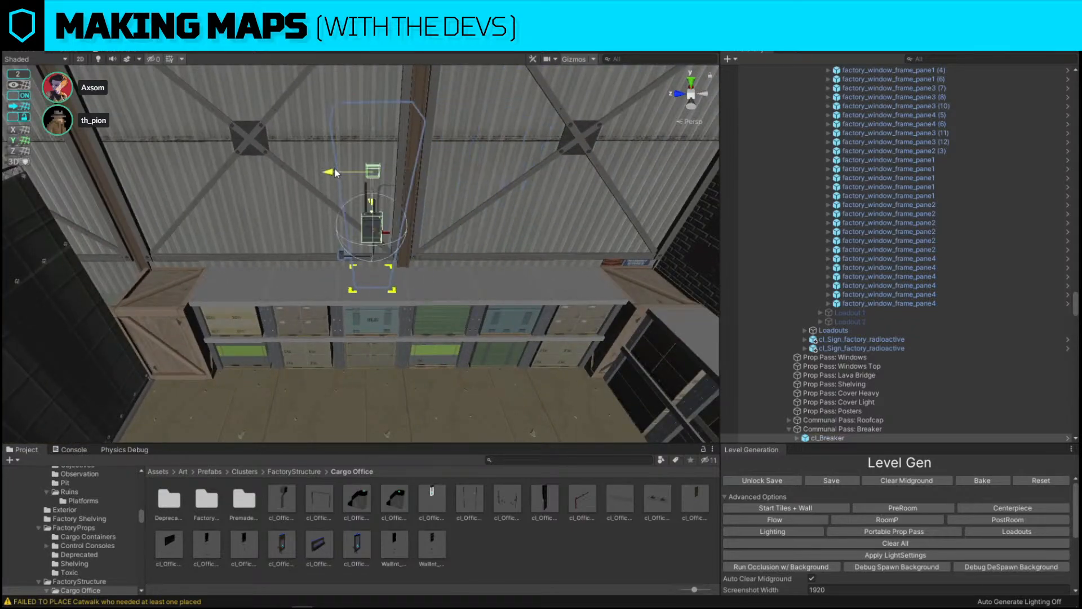
right_click_drag(425, 174, 308, 242)
left_click(19, 96)
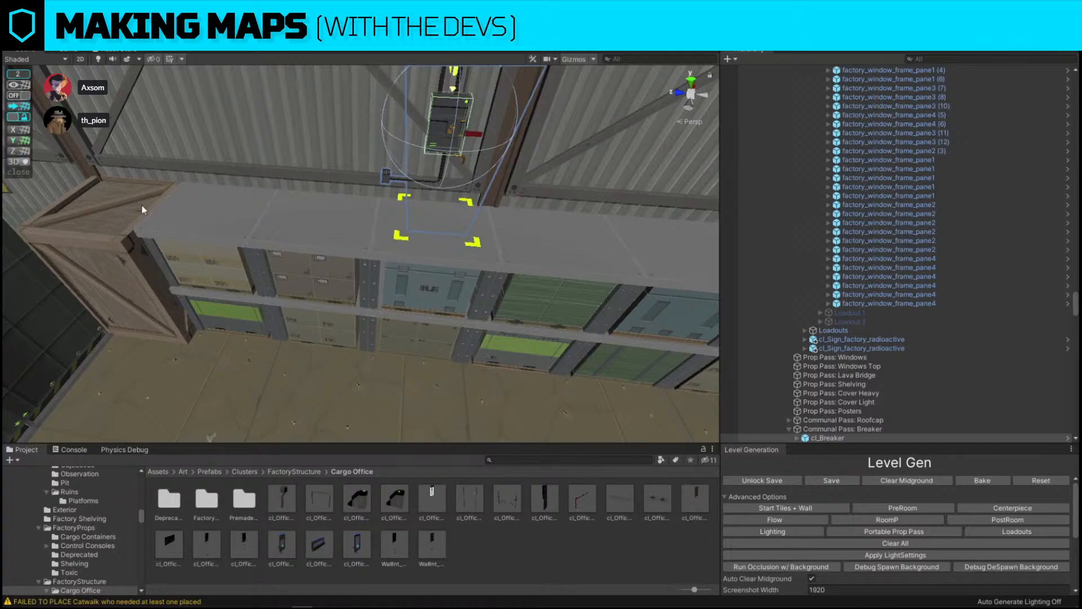
right_click_drag(192, 217, 352, 168)
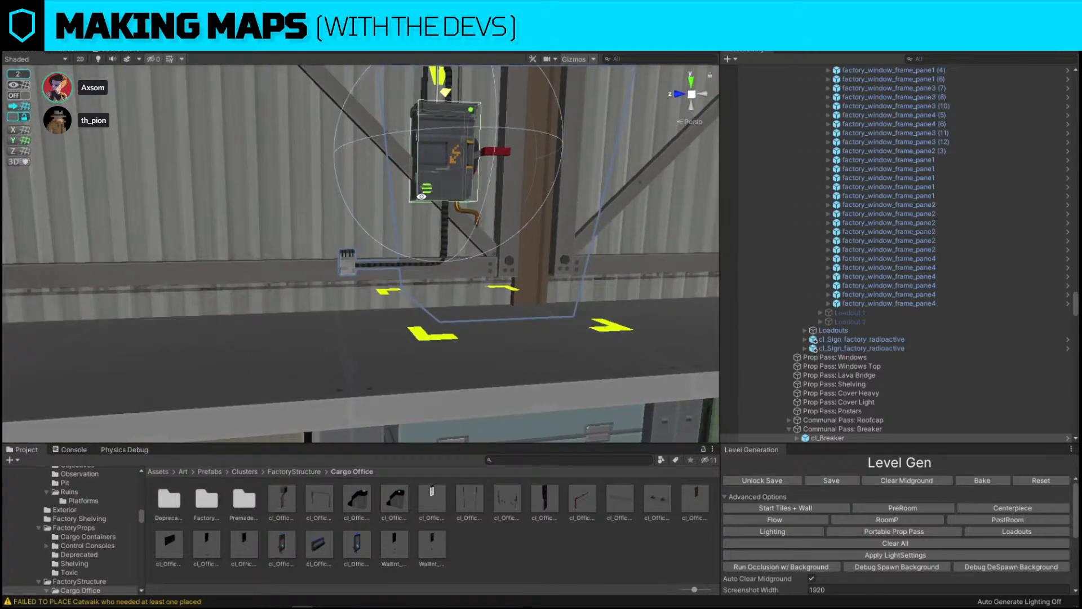
right_click_drag(421, 196, 450, 146)
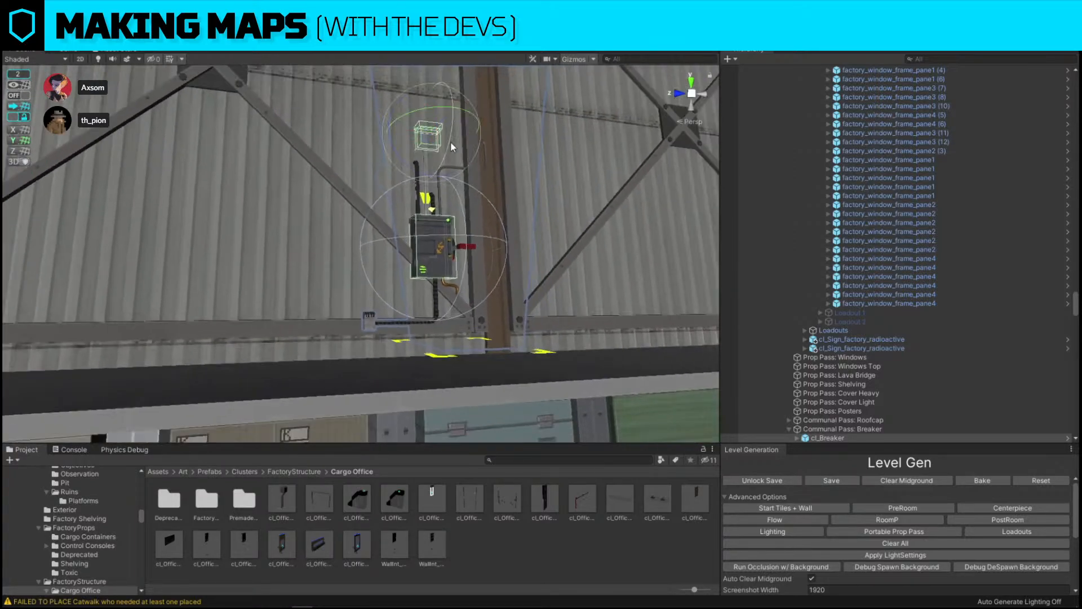
left_click_drag(439, 95, 442, 122)
right_click_drag(428, 157, 283, 238)
Search the assets for "doorway freezer" and place the DoorwayInt_Freezer prefab in the empty space outside the map.
left_click(453, 421)
left_click(516, 460)
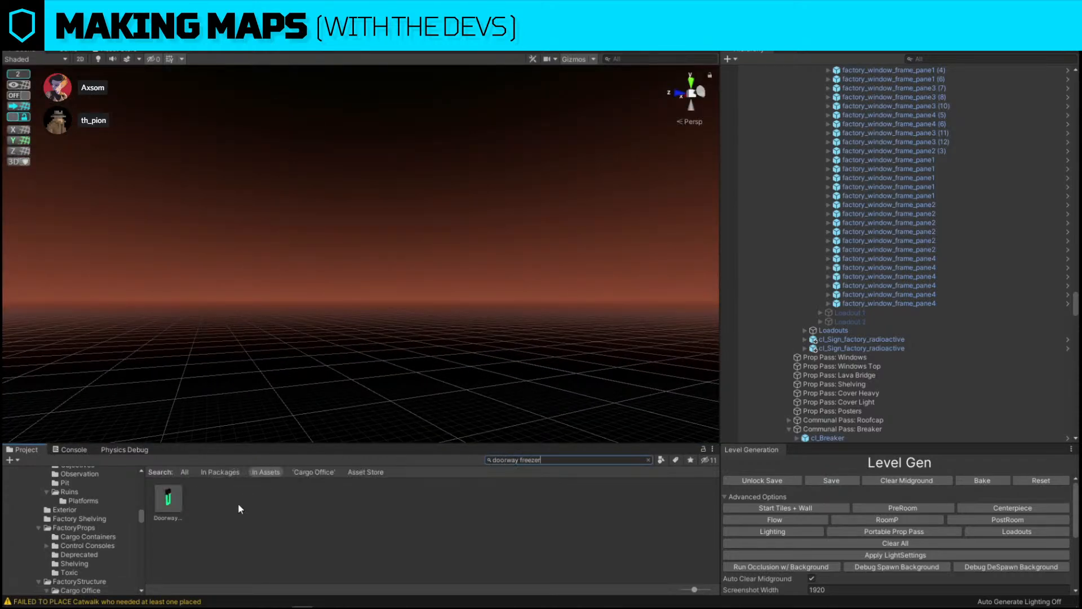
left_click_drag(169, 499, 356, 354)
left_click(171, 331)
right_click_drag(171, 331, 203, 314)
right_click(203, 313)
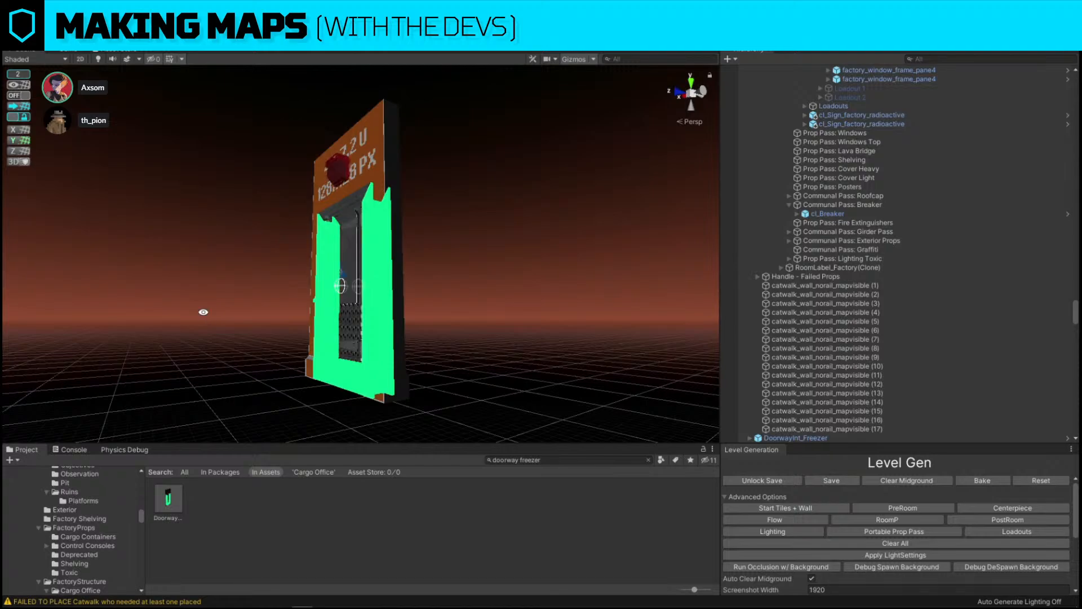
Inspect the freezer door's child objects by selecting its Mesh and its Hitbox.
right_click_drag(297, 313, 380, 300)
left_click(351, 271)
left_click(351, 270)
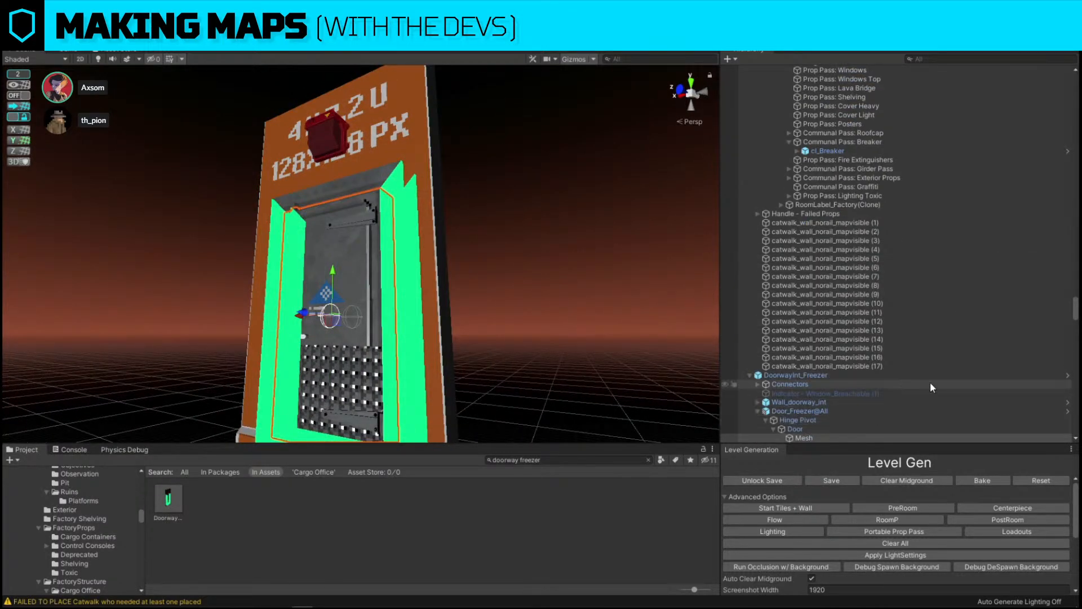
scroll(913, 384, "down", 4)
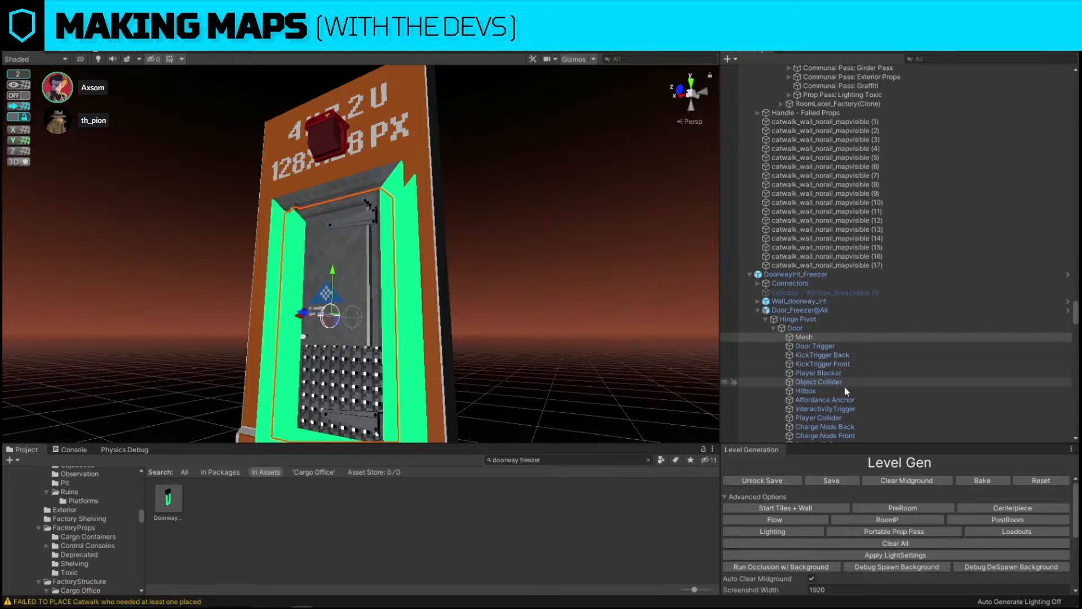
left_click(830, 393)
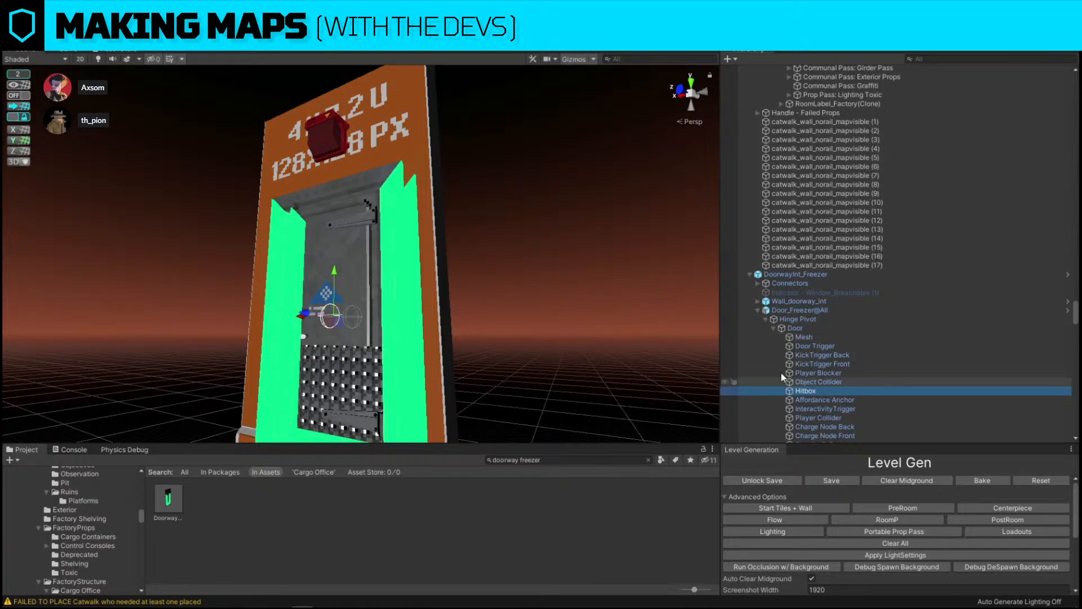
Examine the freezer doorway from both sides and delete the DoorwayInt_Freezer prefab.
right_click_drag(592, 302, 701, 275)
key("w")
key("s")
key("d")
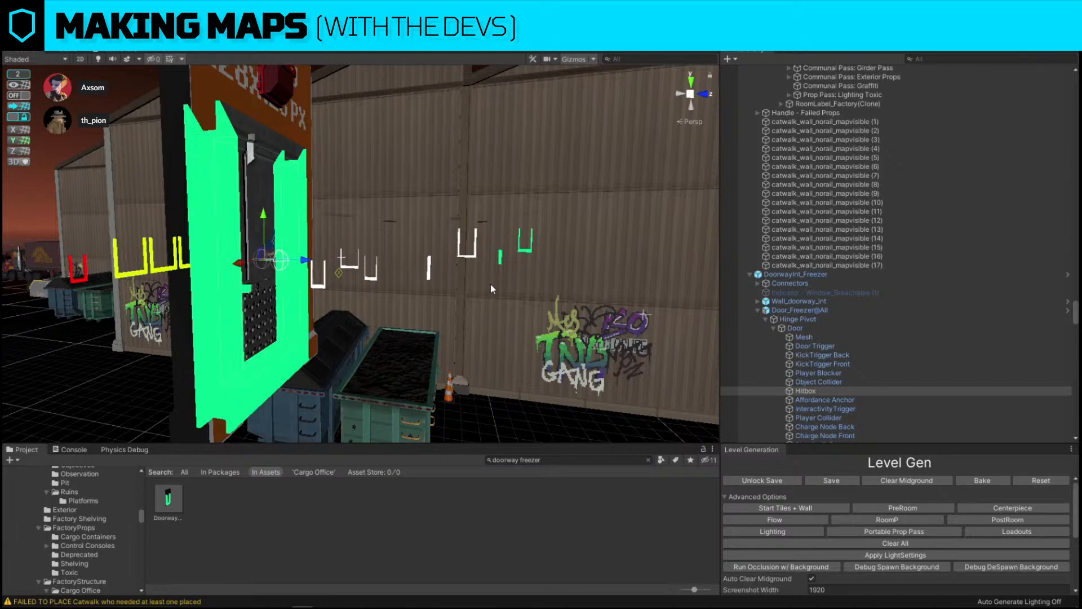
left_click_drag(393, 296, 209, 282, "alt")
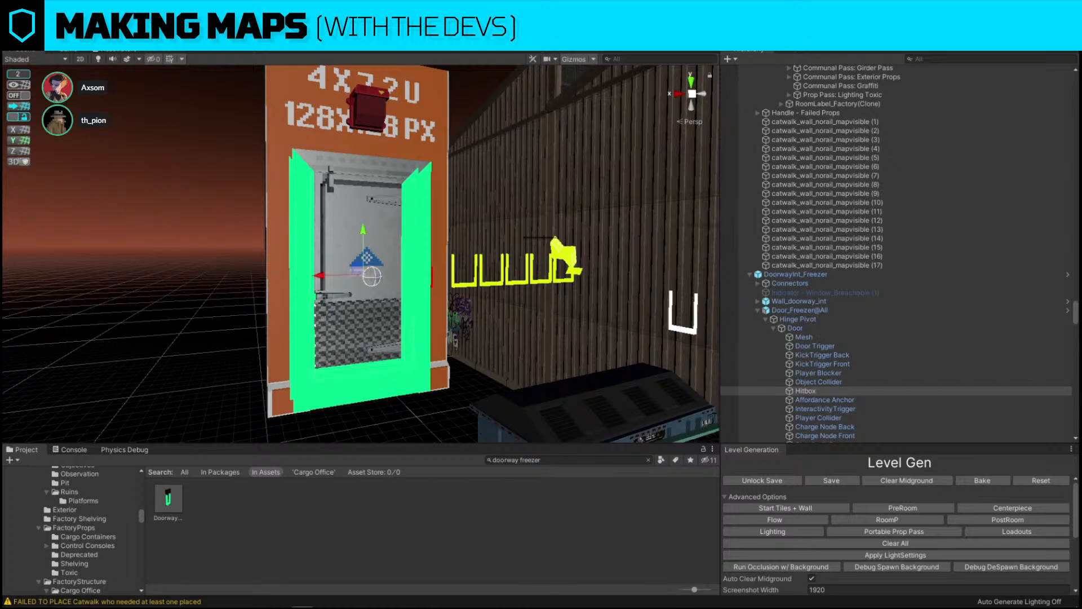
left_click_drag(394, 249, 378, 211, "alt")
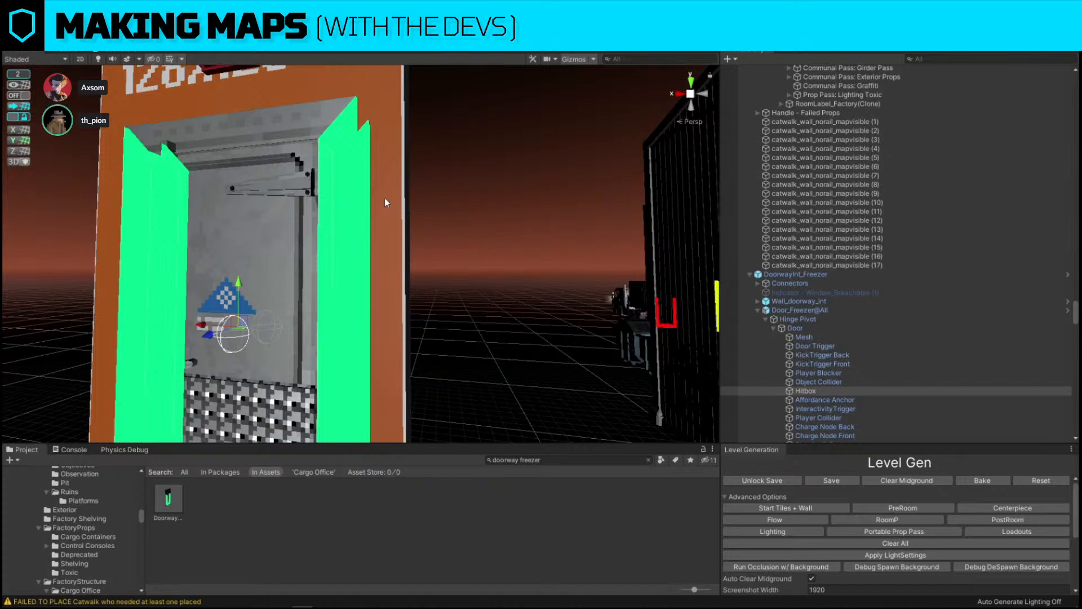
scroll(475, 181, "down", 5)
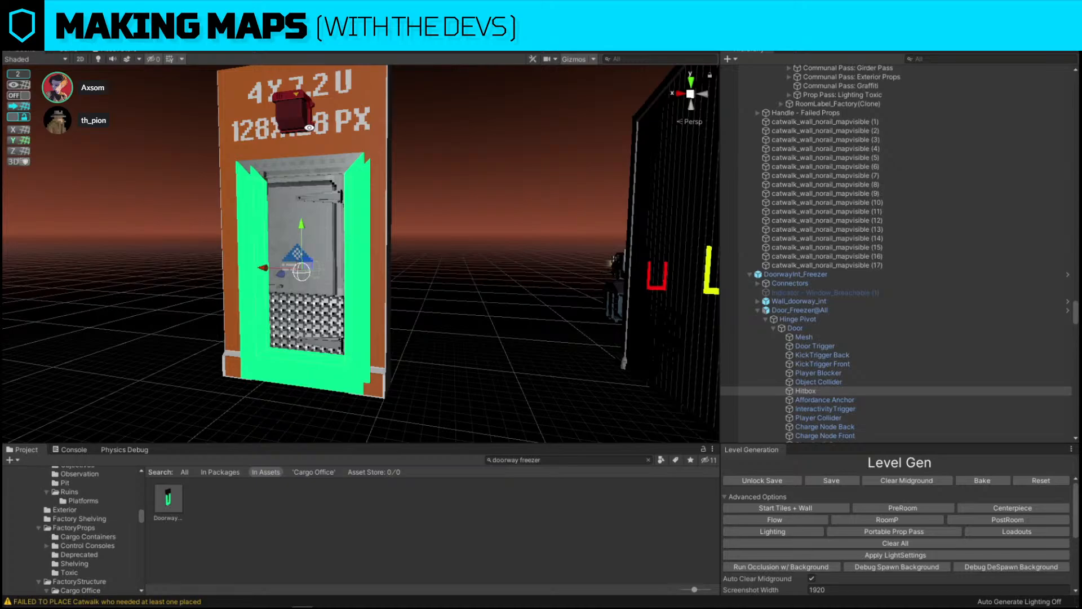
left_click(330, 119)
key("Delete")
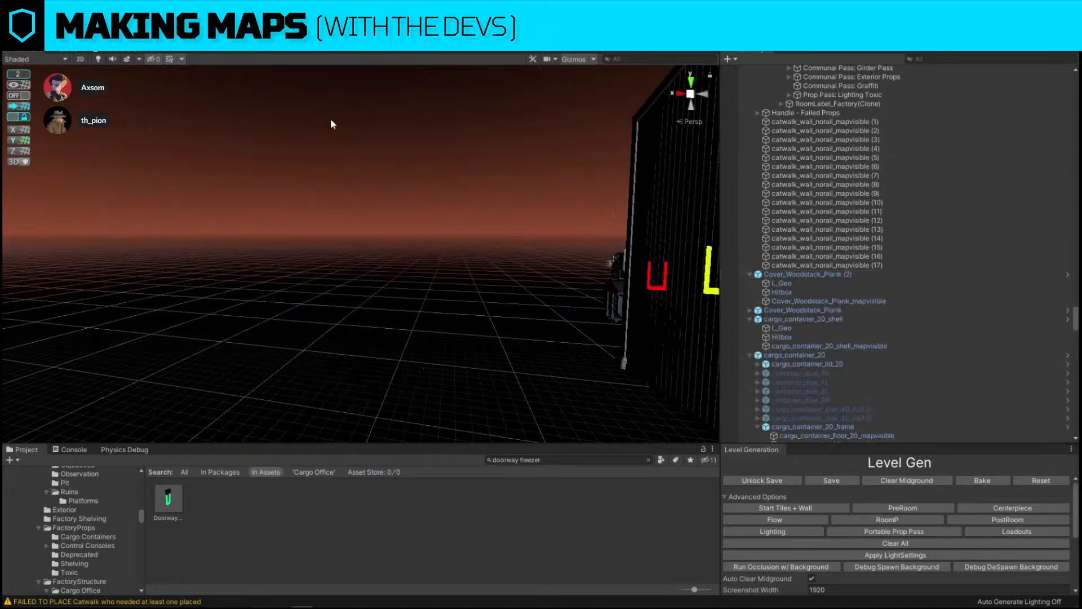
Review the Dock's plank bridge, crates and shelving tops, and the nearby grey containers.
right_click_drag(330, 120, 283, 192)
key("w")
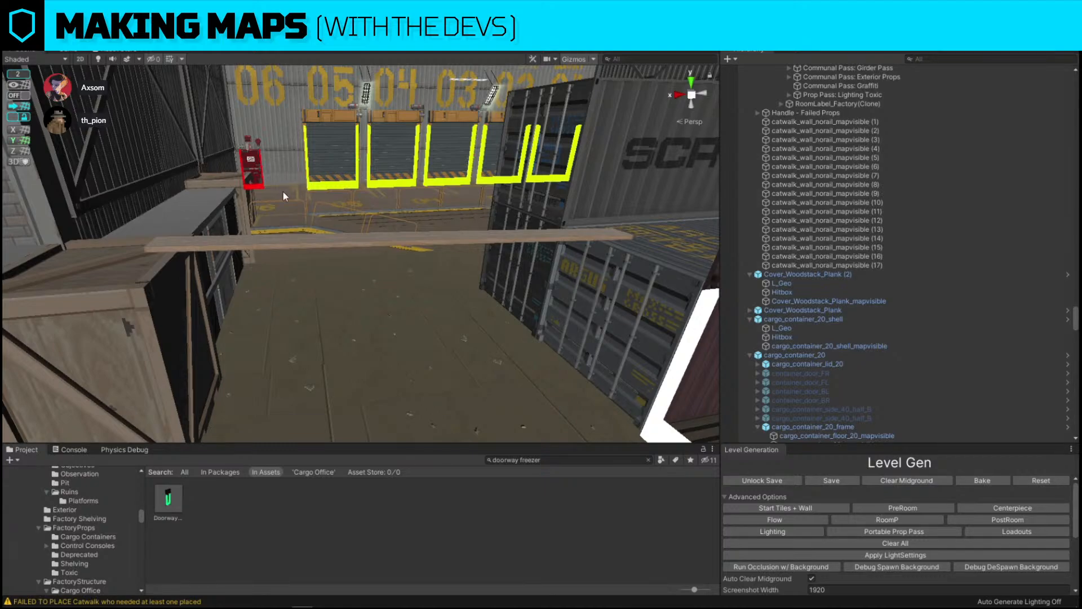
right_click_drag(283, 192, 357, 299)
key("w")
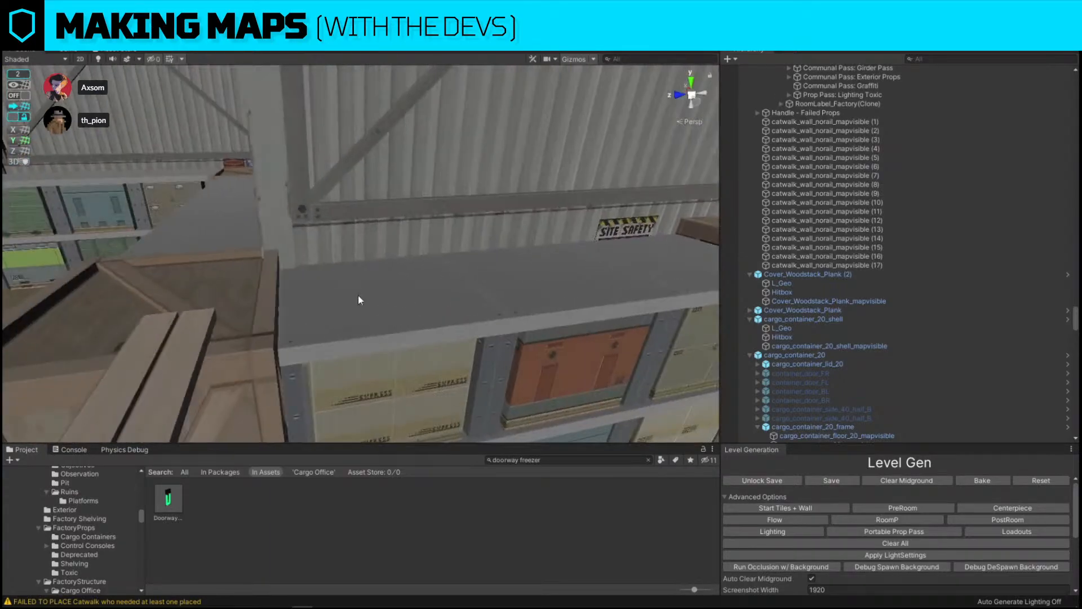
left_click(358, 299)
mouse_move(242, 164)
right_mouse_down()
mouse_move(418, 232)
mouse_move(198, 176)
mouse_move(595, 294)
mouse_move(589, 256)
mouse_move(626, 205)
mouse_move(514, 331)
mouse_move(327, 203)
mouse_move(650, 276)
mouse_move(334, 145)
mouse_move(416, 223)
mouse_move(318, 270)
mouse_move(456, 285)
mouse_move(403, 341)
right_mouse_up()
right_click_drag(254, 237, 370, 303)
Move the two stacked grey cargo containers from beside the bomb room into the Containers area, with grid snapping on.
left_click(369, 299)
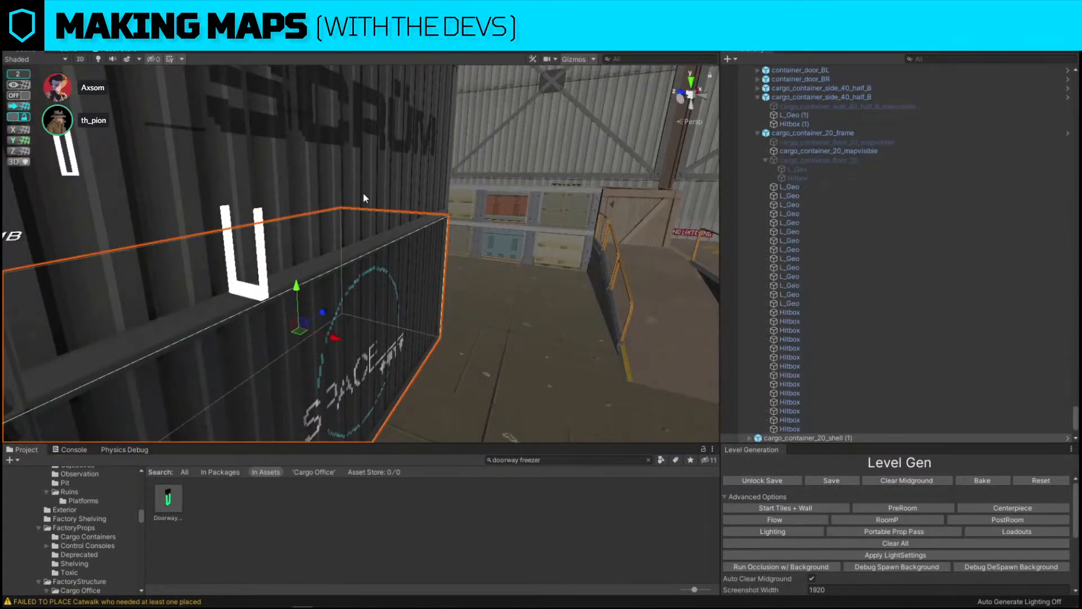
left_click(365, 198, "shift")
right_click_drag(350, 169, 447, 168)
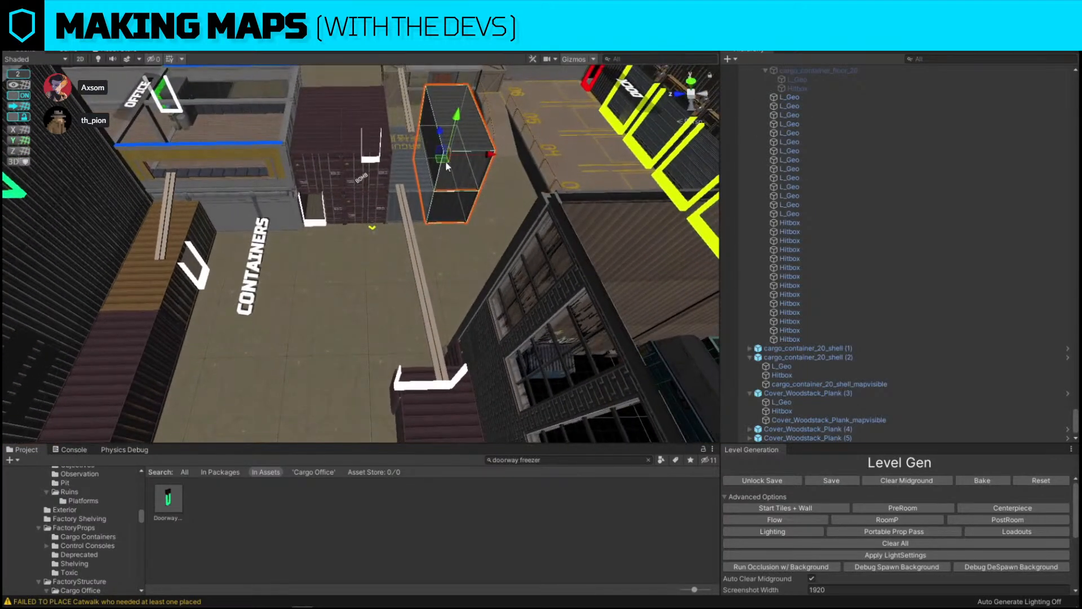
left_click_drag(449, 162, 260, 353)
right_click_drag(448, 240, 288, 242)
left_click_drag(333, 261, 363, 261)
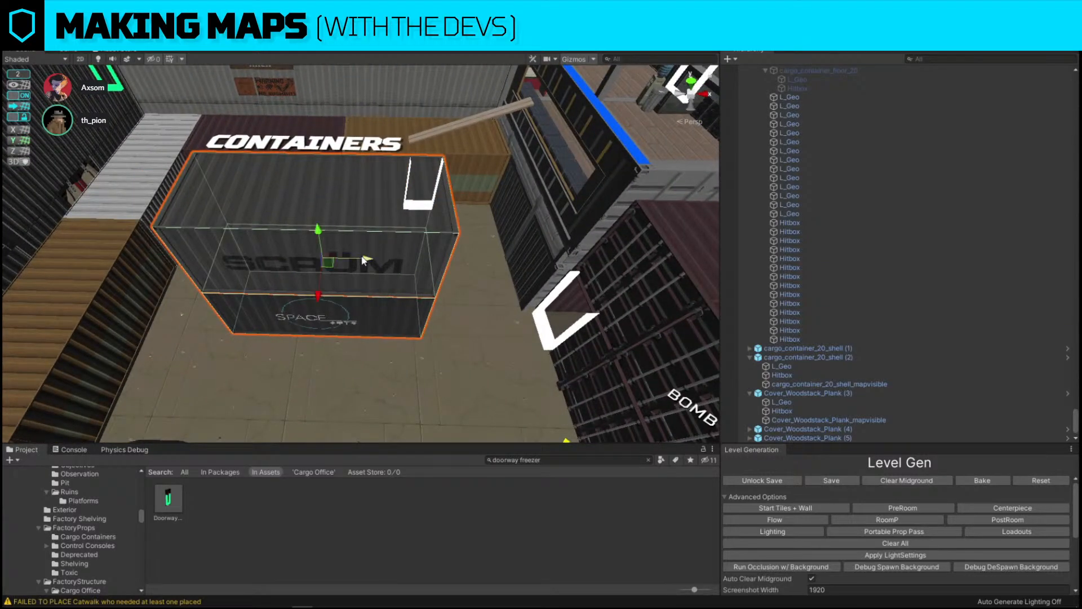
Duplicate the two stacked grey cargo containers and place the copies alongside the originals in the Containers area.
right_click_drag(363, 261, 517, 234)
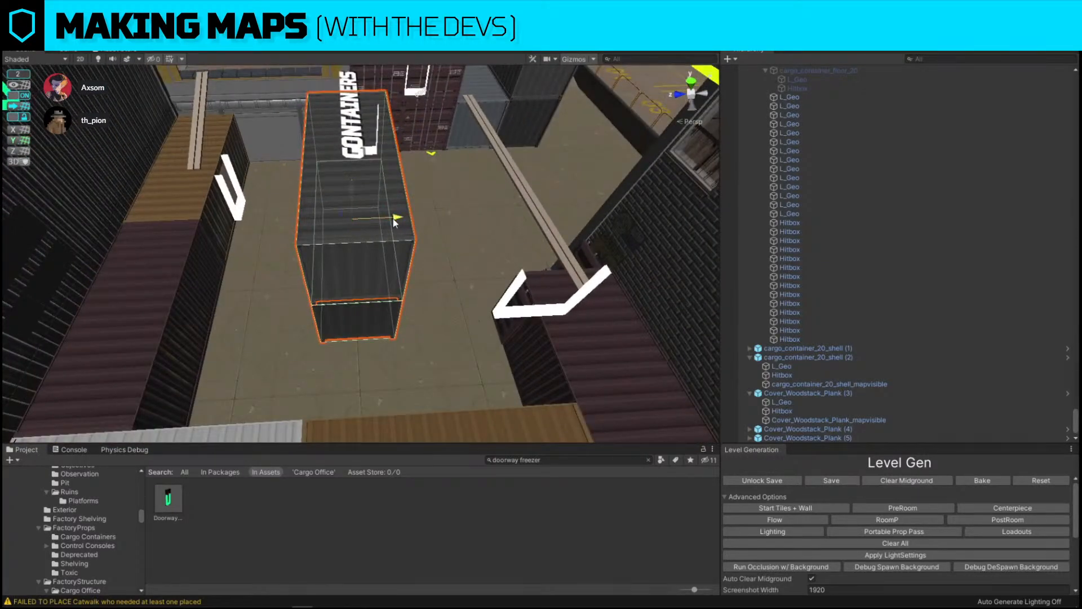
left_click_drag(393, 218, 457, 217)
key("ctrl+d")
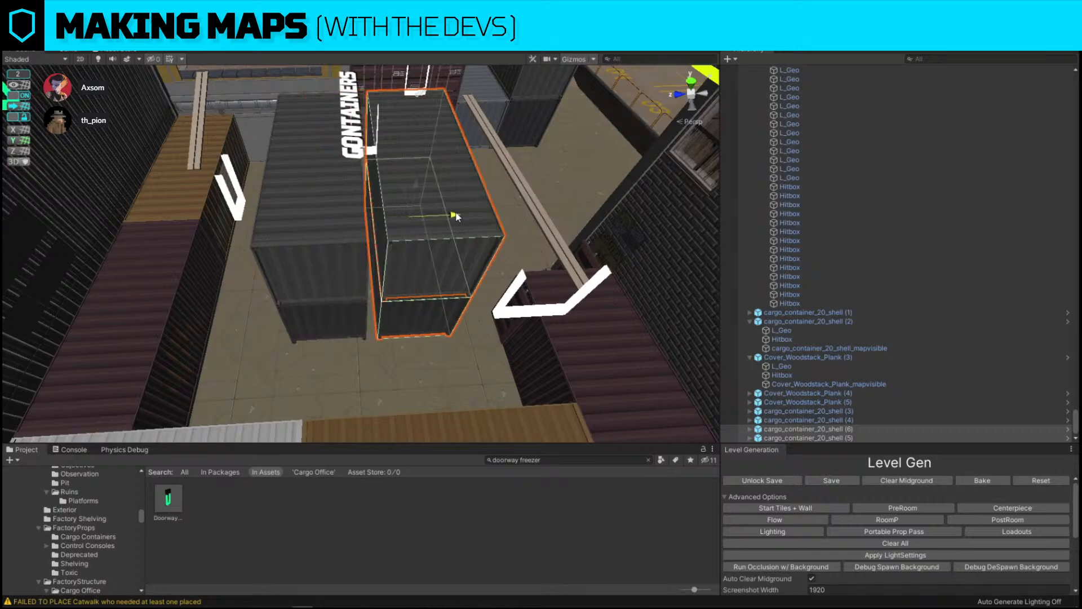
With grid snapping off, nudge the duplicated container stack until it sits flush against the original stack.
key("f")
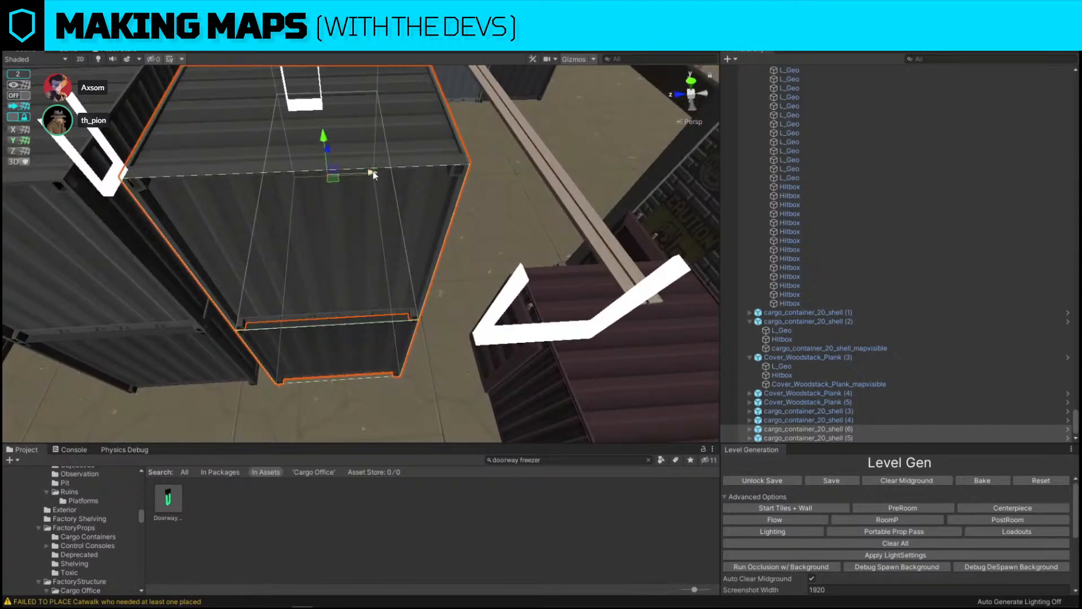
left_click_drag(373, 173, 351, 174)
right_click_drag(352, 174, 246, 113)
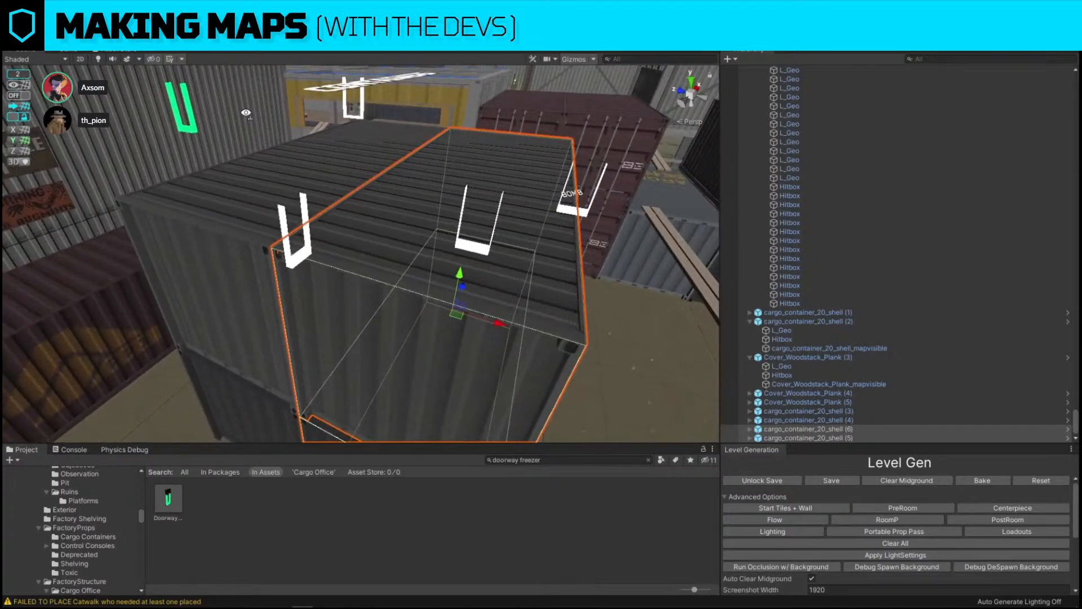
right_click_drag(352, 261, 471, 270)
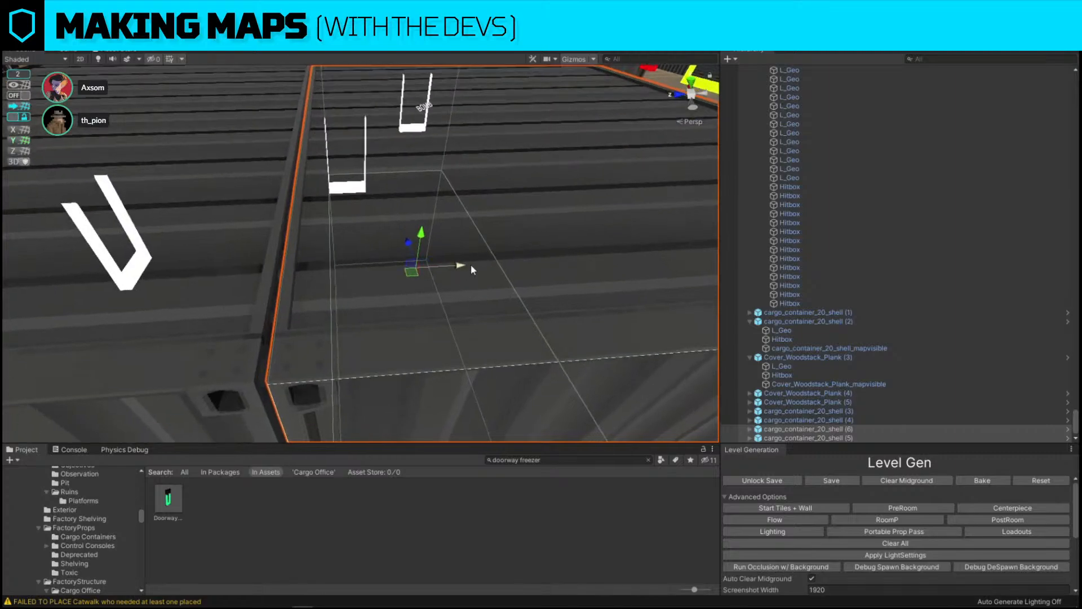
left_click_drag(459, 265, 459, 264)
right_click_drag(460, 264, 484, 258)
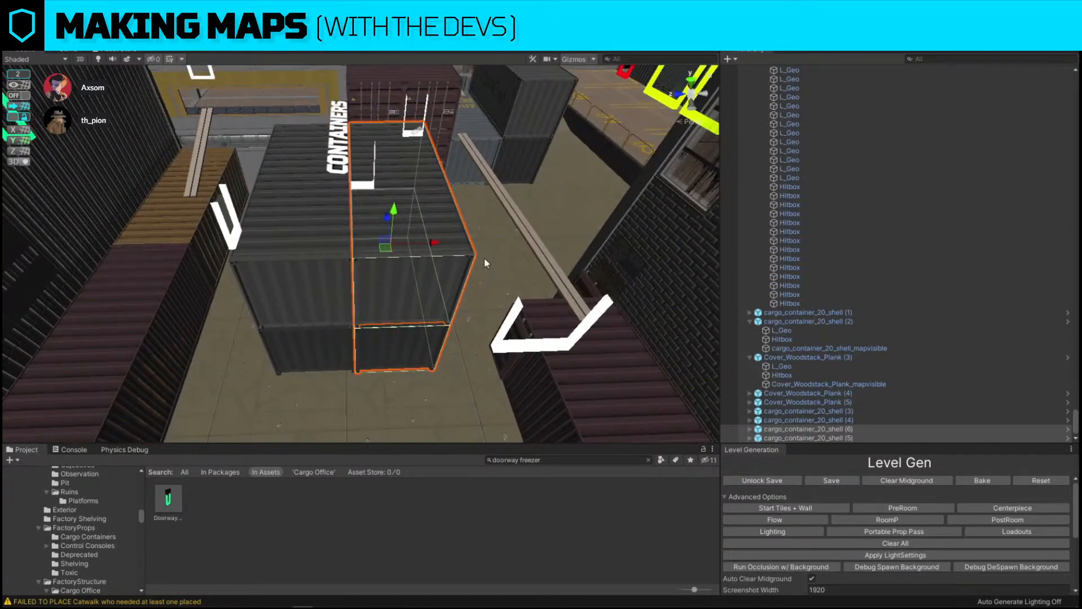
Search the project assets for cargo and apply the white container material to the upper duplicated container.
left_click(440, 263)
left_click(600, 460)
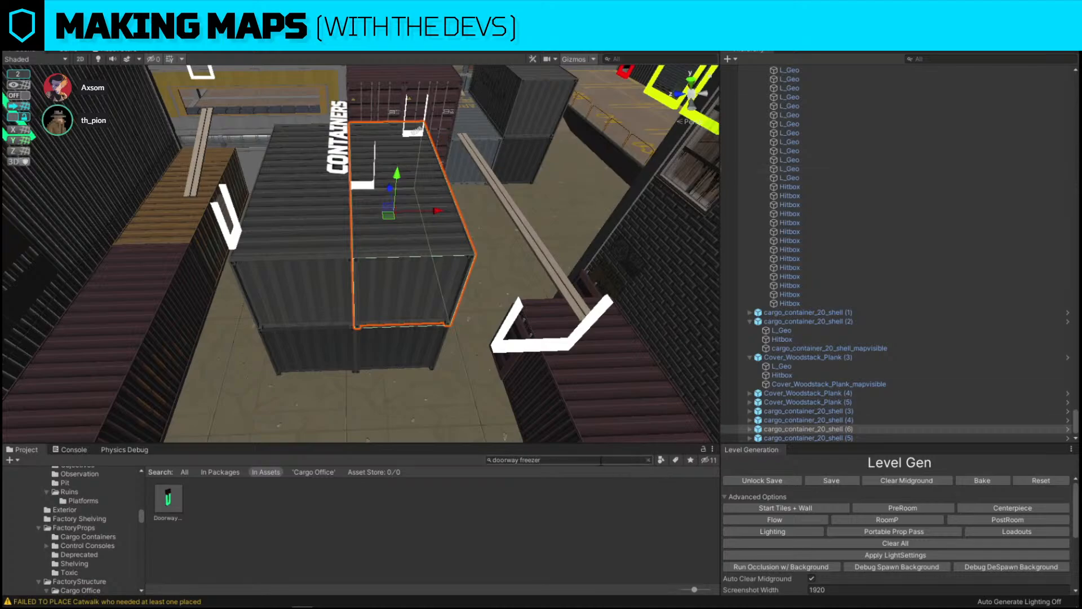
type("d")
right_click_drag(290, 355, 285, 355)
left_click_drag(547, 503, 404, 318)
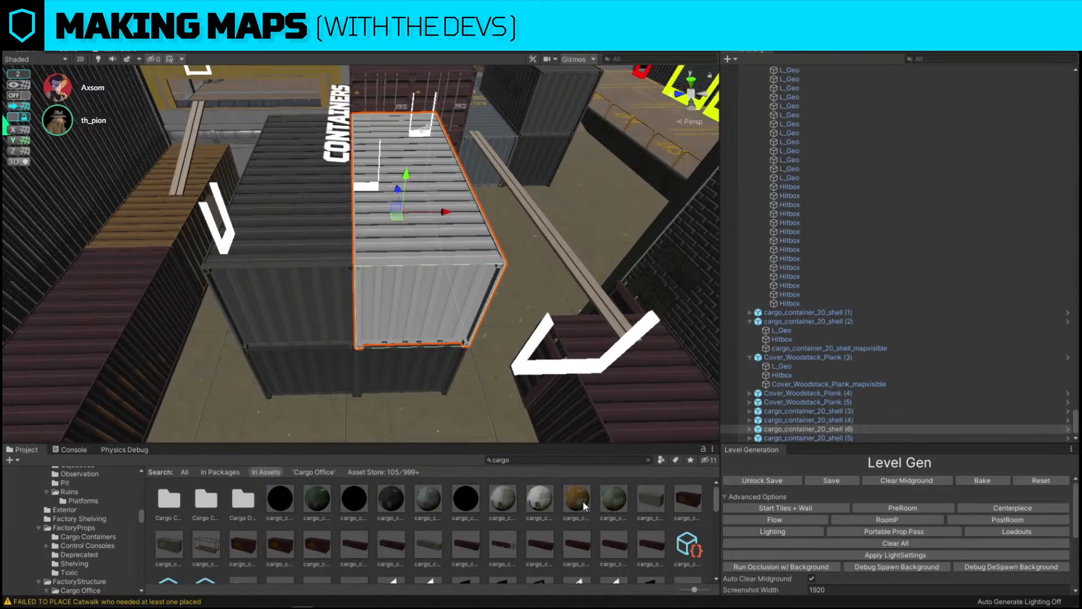
Apply the orange and black materials to the original stack's lower and upper containers, and dark green to the lower duplicate.
left_click_drag(584, 506, 322, 383)
left_click(389, 500)
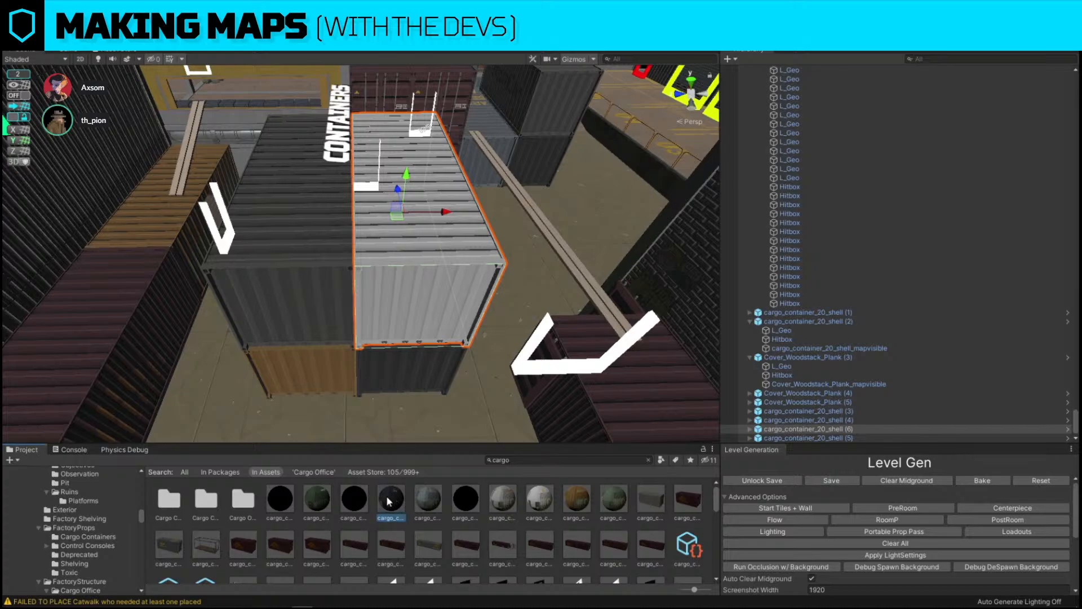
left_click_drag(388, 499, 269, 309)
left_click_drag(318, 502, 415, 372)
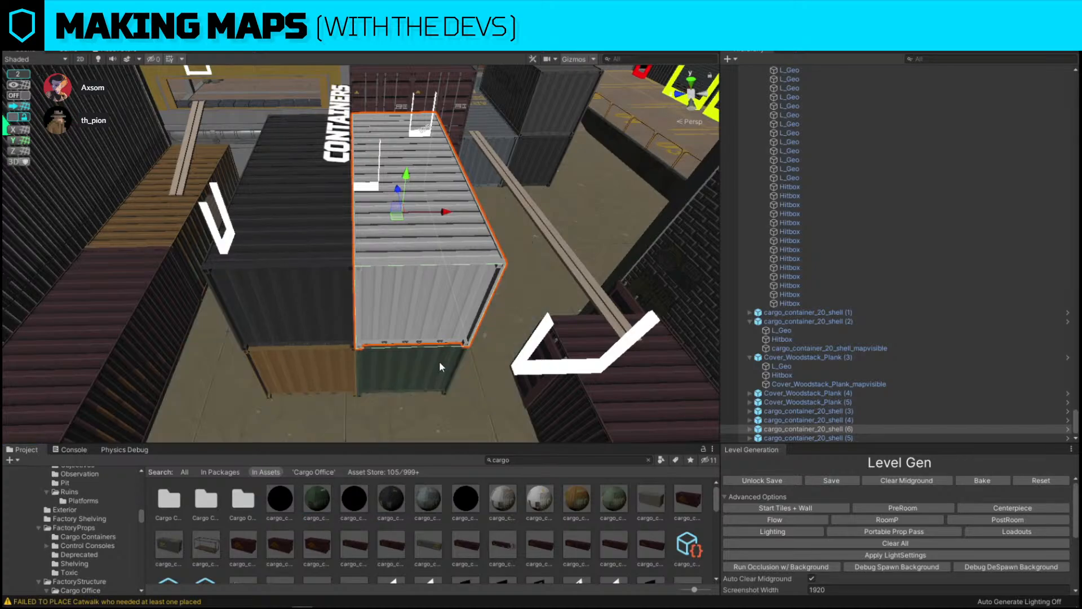
Rotate the lower dark green container about its vertical axis to turn its logo side around.
key("d")
right_click_drag(439, 362, 366, 270)
left_click(239, 309)
key("a")
key("e")
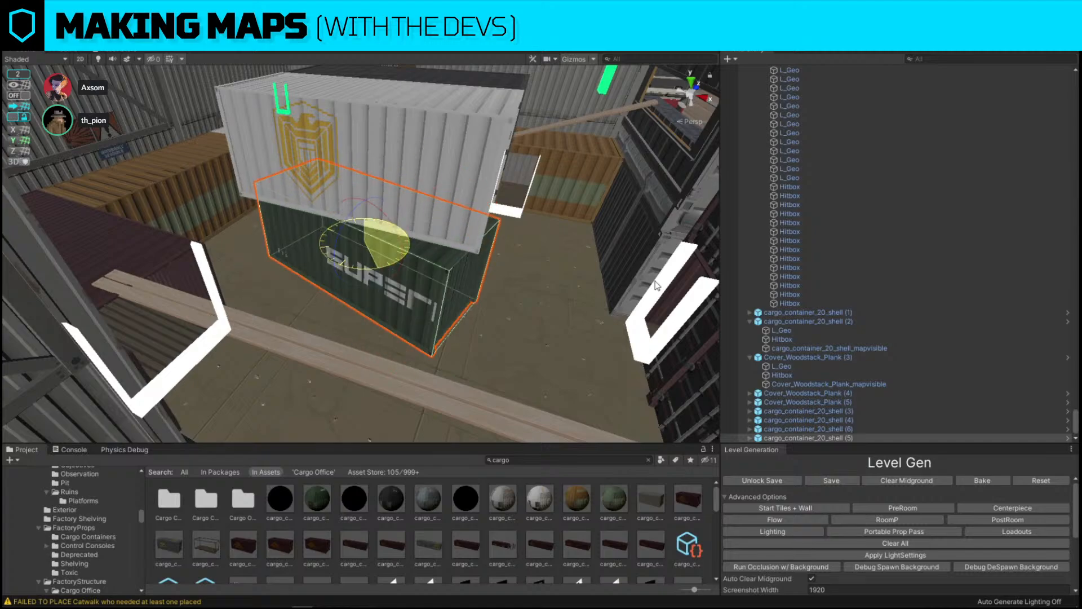
Try the light green and white i-HAUL materials on the lower duplicated container, settling on the blue-grey material.
left_click_drag(614, 498, 397, 285)
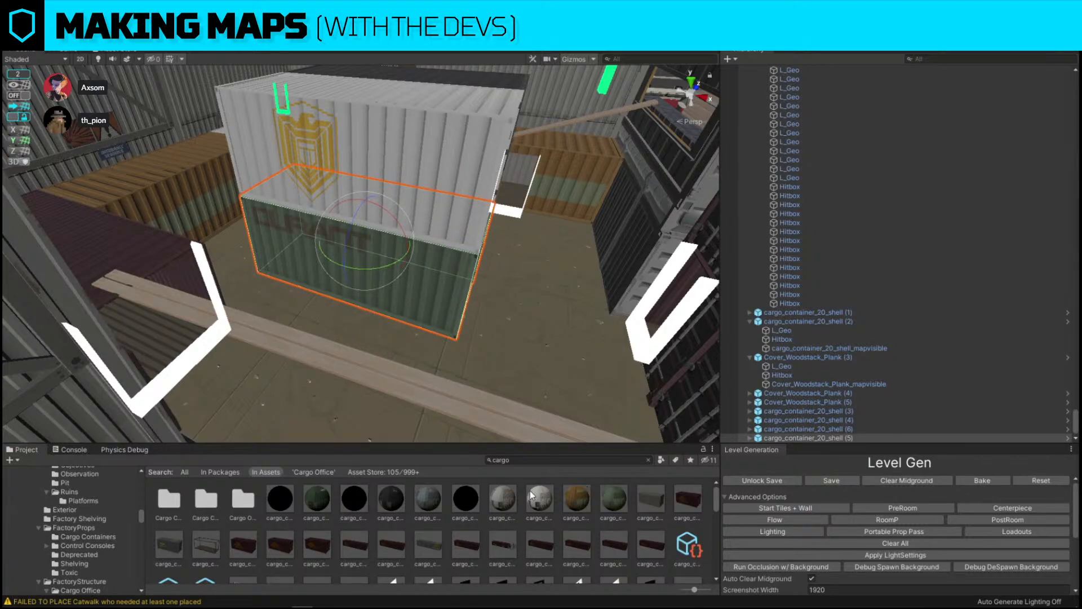
left_click_drag(530, 490, 407, 271)
left_click_drag(408, 265, 408, 265)
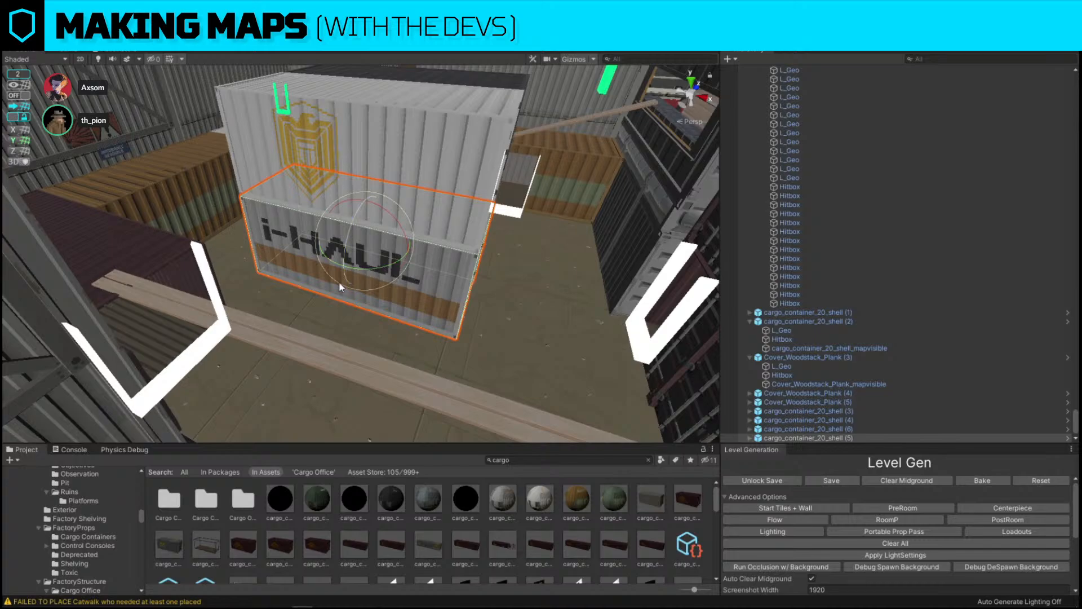
right_click_drag(253, 290, 279, 288)
left_click_drag(431, 498, 392, 300)
right_click_drag(392, 301, 491, 337)
Check the container block in the plain map-visible display and return to the textured view.
left_click(562, 168)
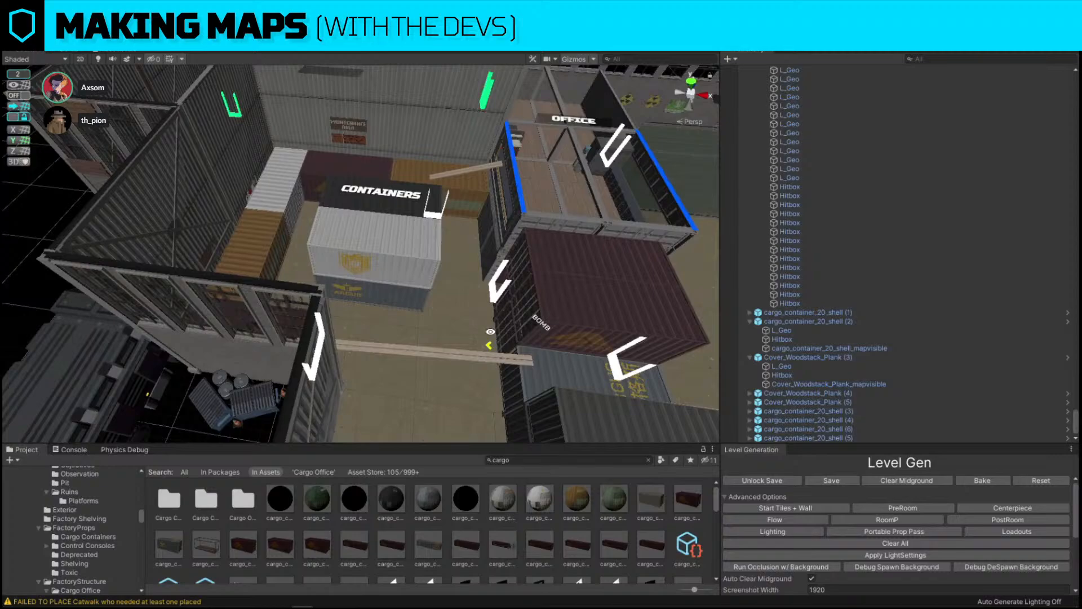
key("alt+m")
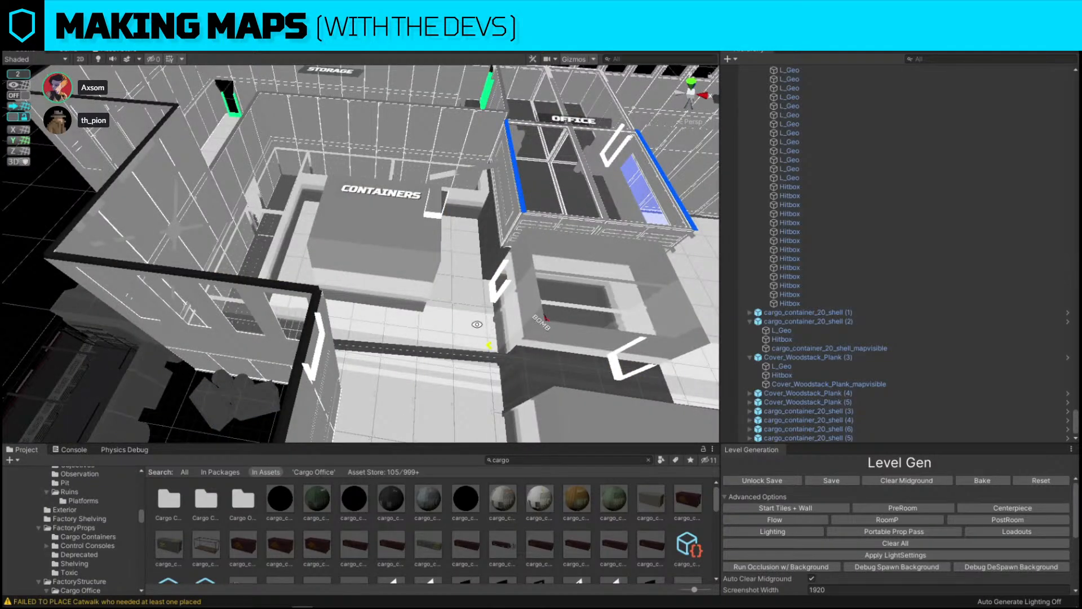
key("alt+m")
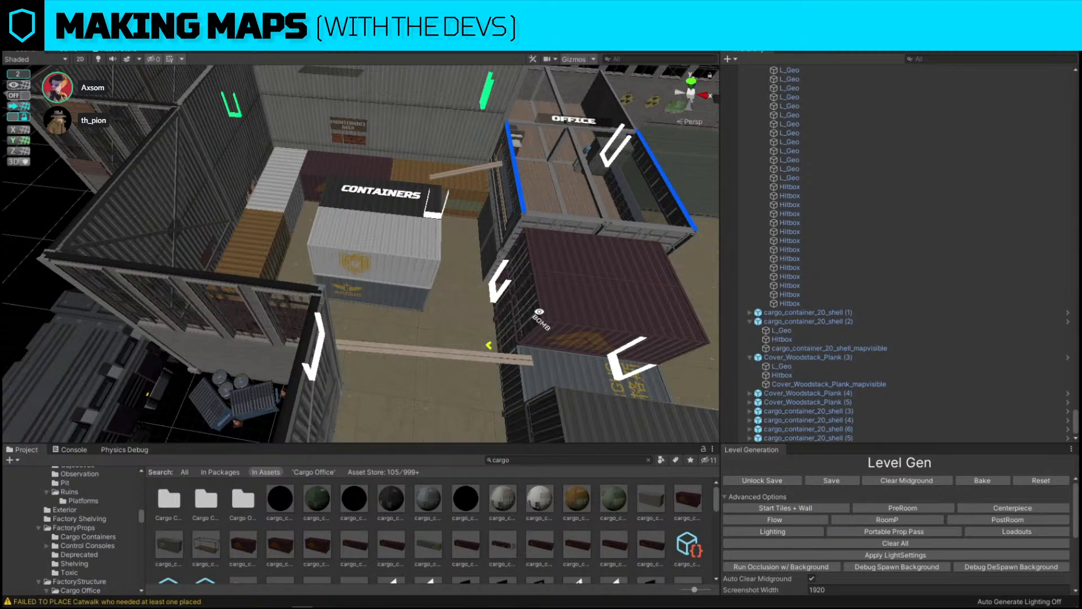
Survey the whole Factory layout from above and from outside, covering Containers, Office, the bomb room and the Dock.
left_click_drag(441, 178, 354, 225, "alt")
scroll(354, 225, "down", 5)
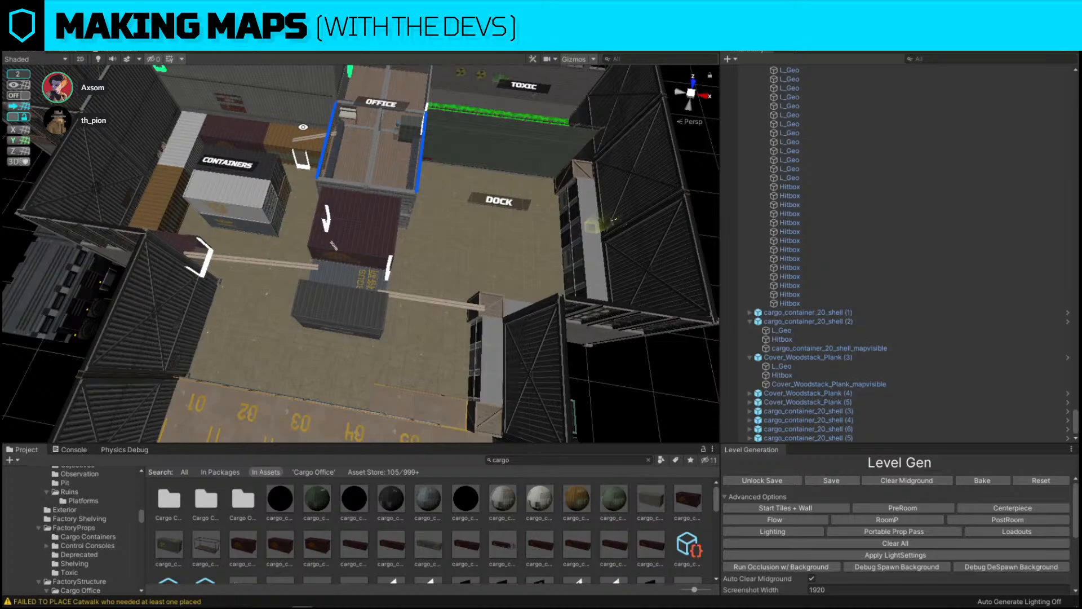
key("w")
right_click_drag(374, 183, 388, 271)
right_click_drag(437, 229, 197, 346)
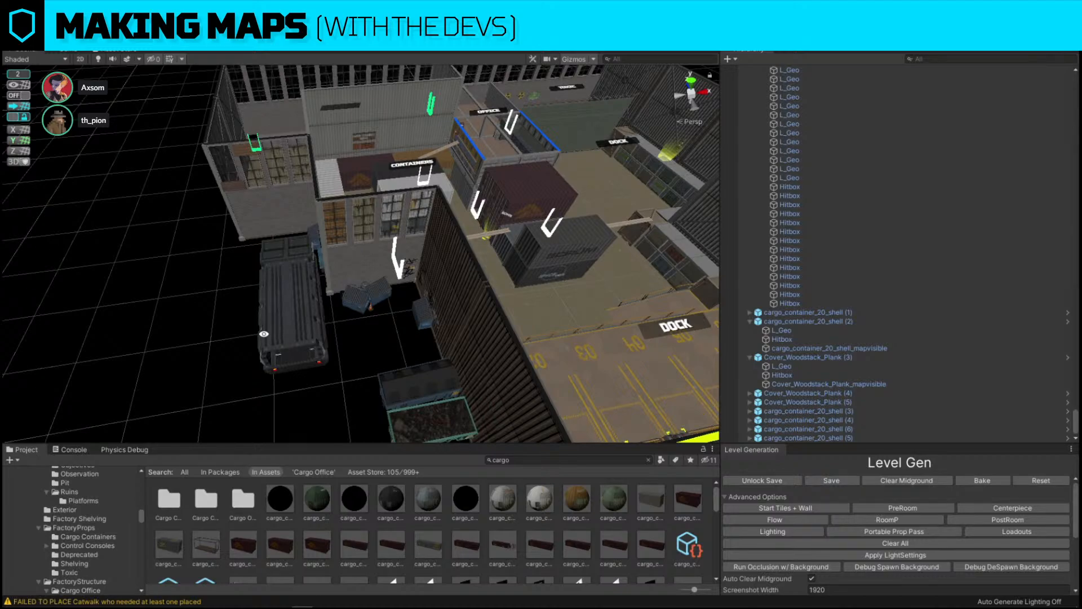
right_click_drag(519, 263, 449, 167)
key("w")
key("s")
right_click_drag(285, 196, 328, 302)
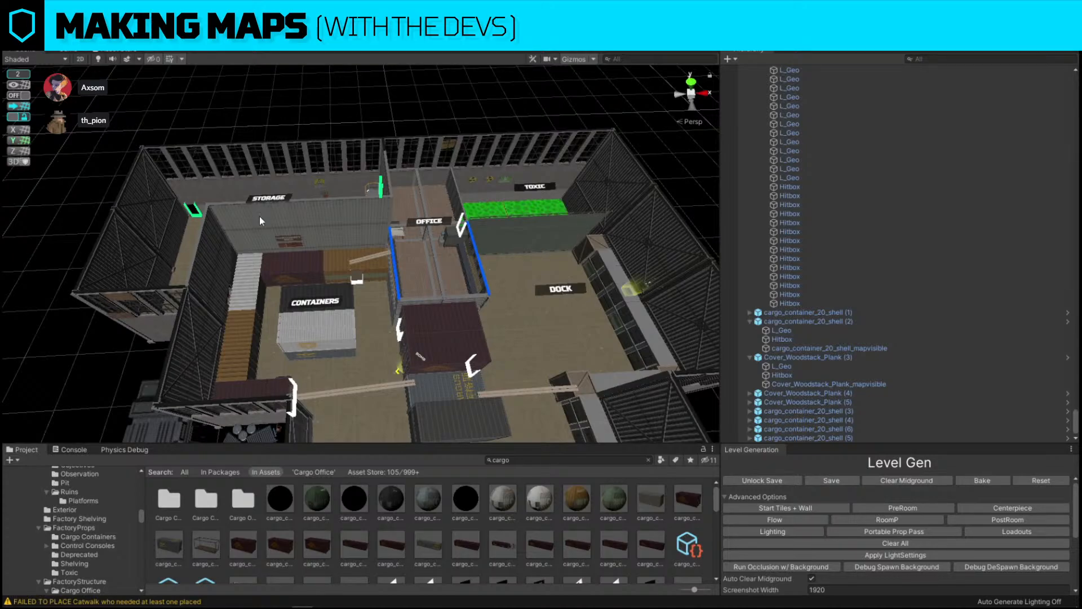
Inspect the Storage wall's Wall_Breach_Generic prefab, open it to check its Hitbox Wall, and return to the scene.
key("w")
right_click_drag(259, 215, 664, 157)
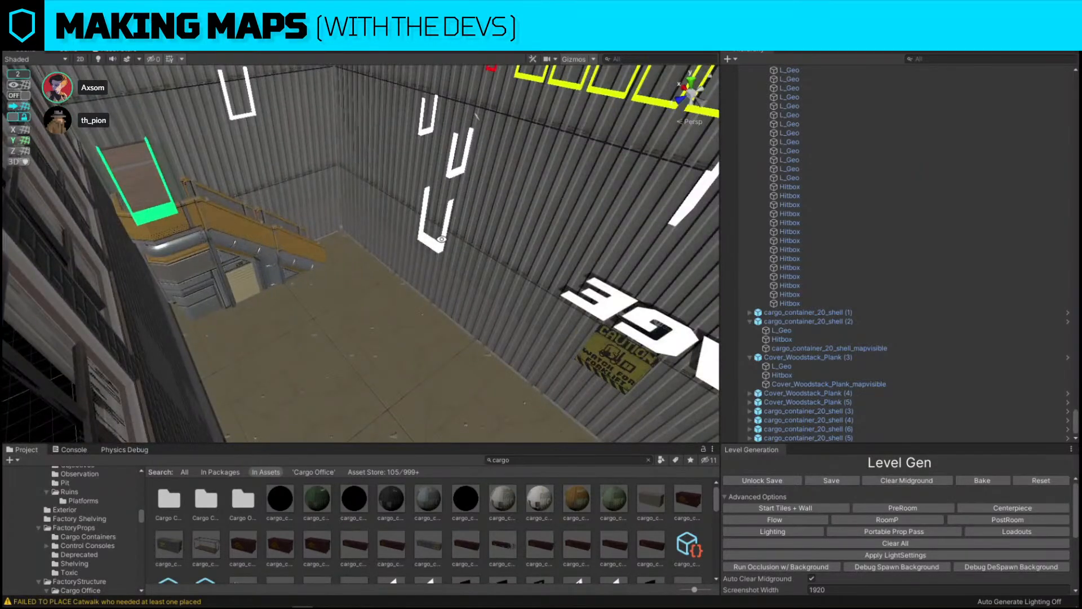
left_click(434, 251)
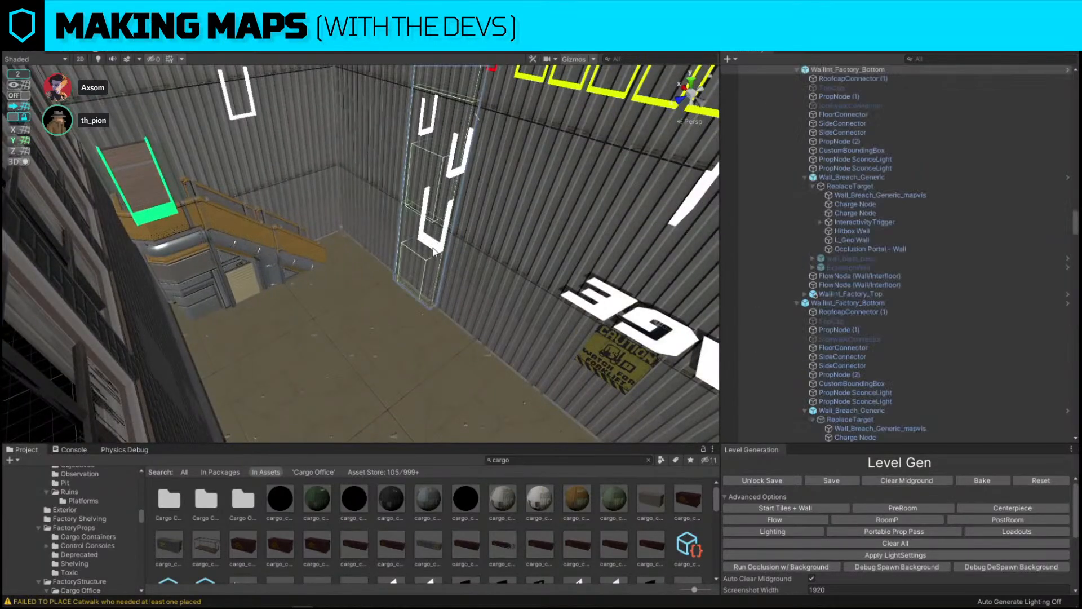
left_click(853, 178)
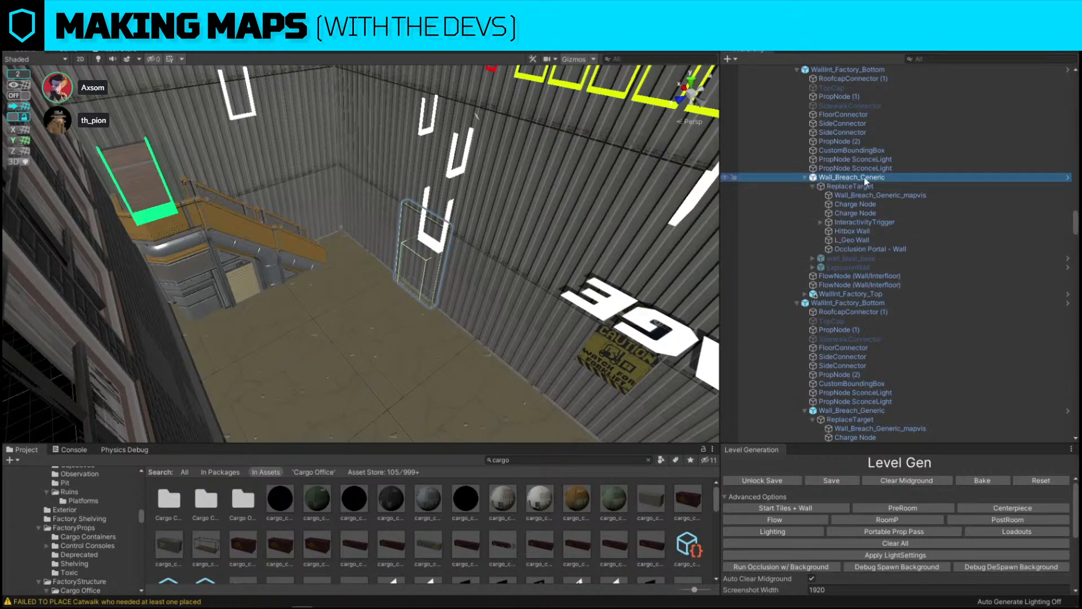
left_click(1068, 178)
left_click(813, 164)
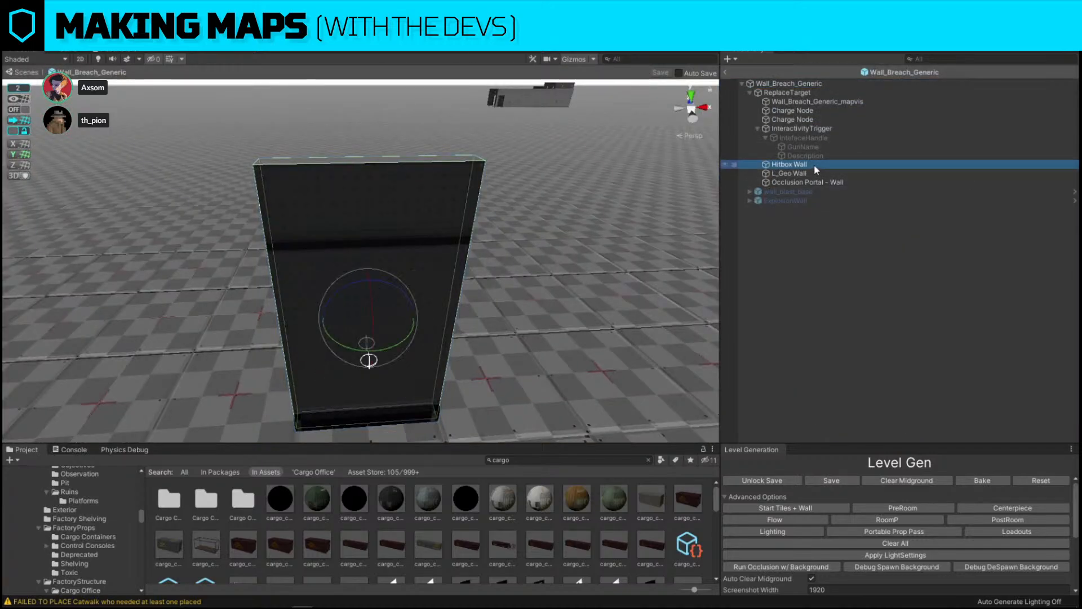
left_click(725, 72)
Review the Office and its connections to the Containers, Toxic and Dock areas from several overhead angles.
right_click_drag(532, 190, 255, 176)
left_click(302, 169)
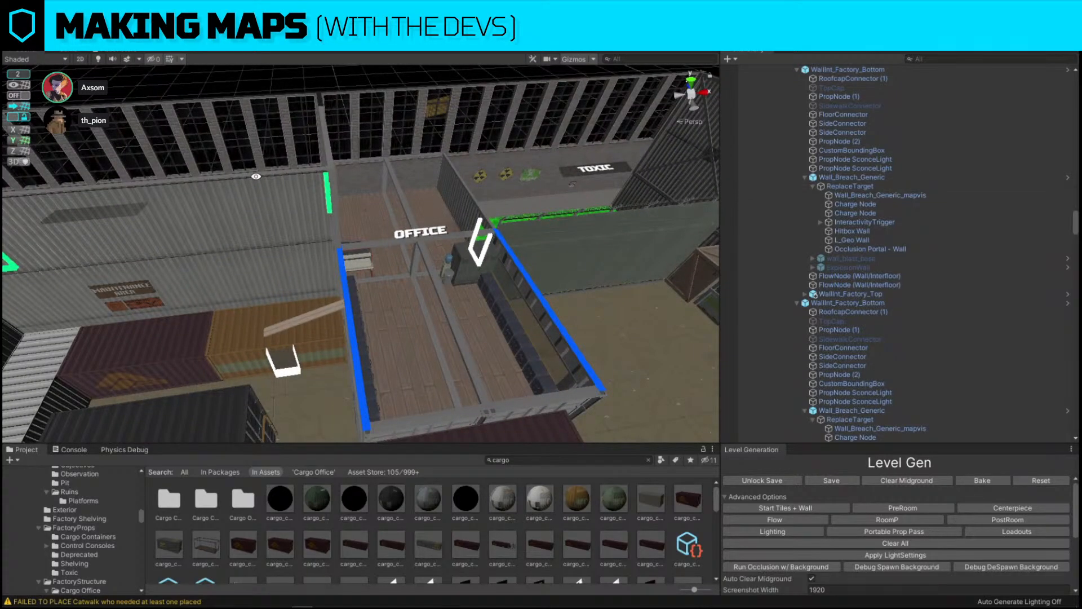
right_click_drag(333, 197, 316, 148)
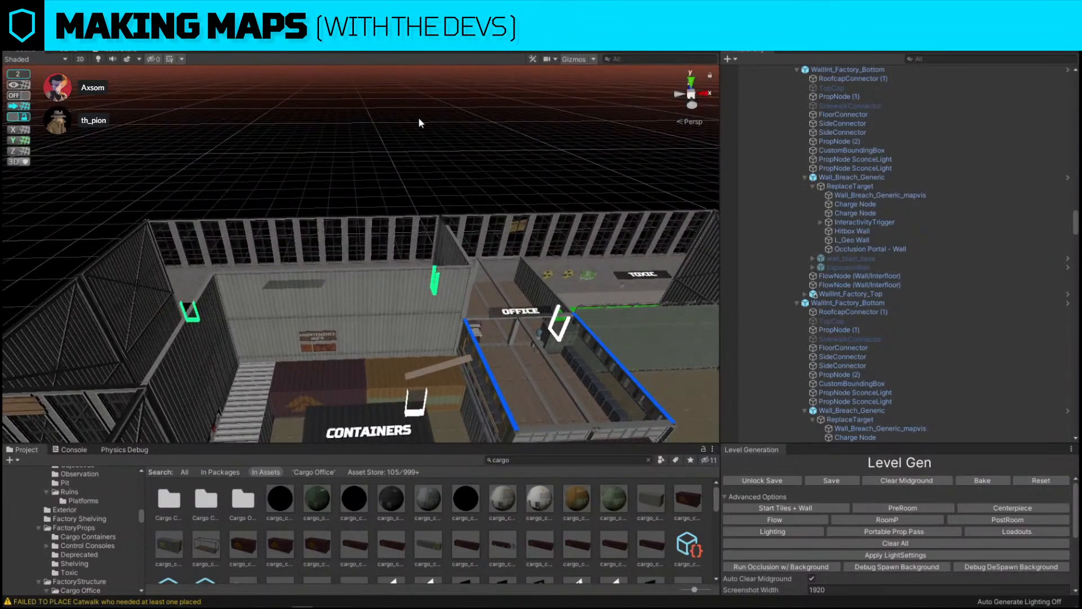
right_click_drag(419, 121, 406, 150)
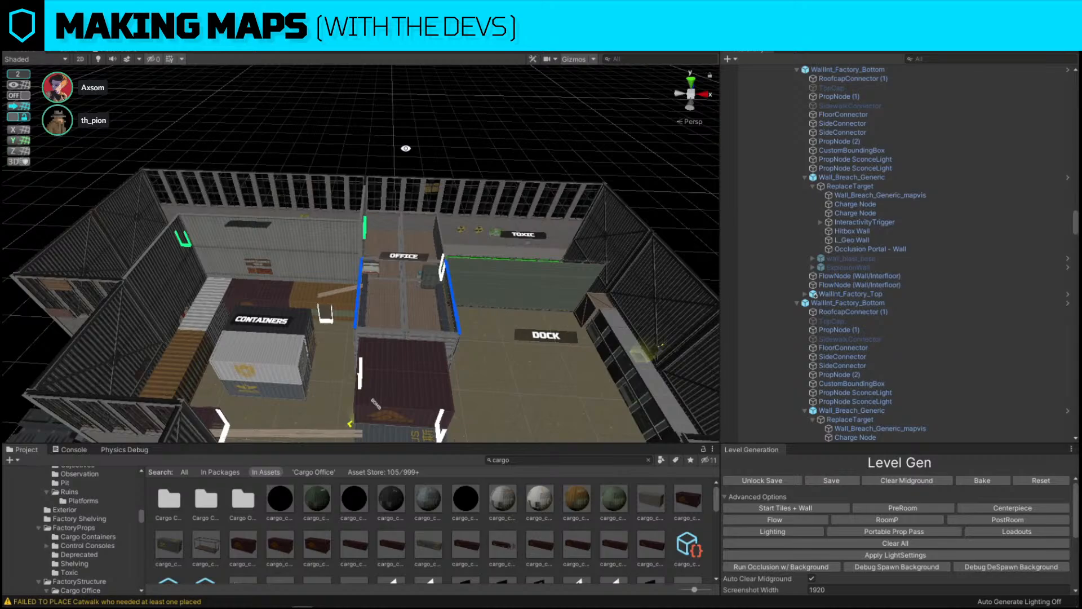
key("w")
right_click_drag(436, 117, 518, 109)
key("s")
key("a")
key("w")
left_click(431, 191)
key("s")
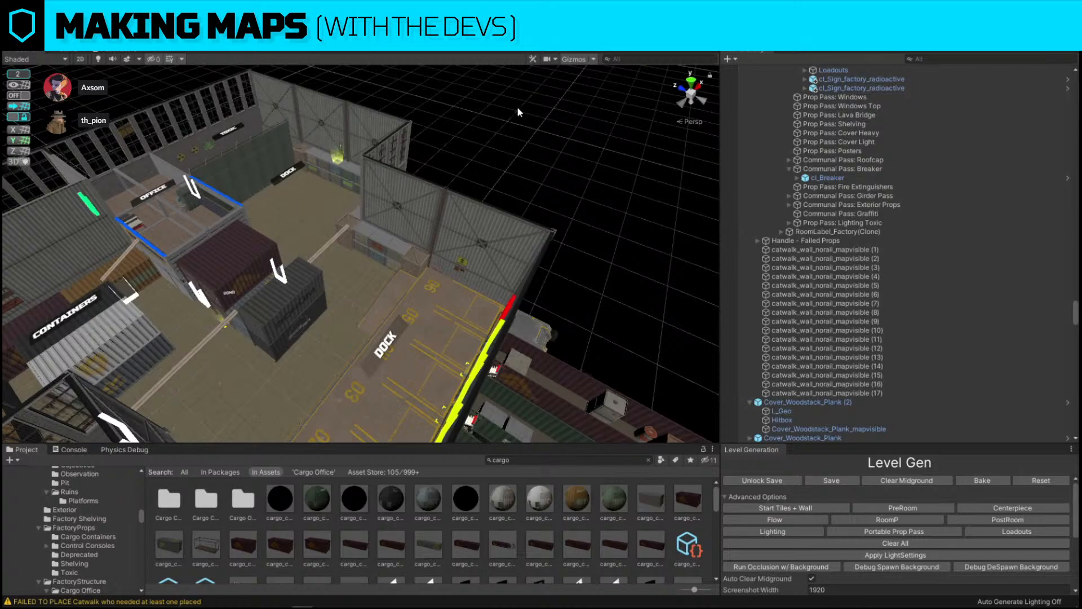
Duplicate the 4x1 catwalk shelving along the Dock's outer wall and move the copy to the middle of the Dock floor.
key("w")
right_click_drag(530, 161, 357, 316)
key("s")
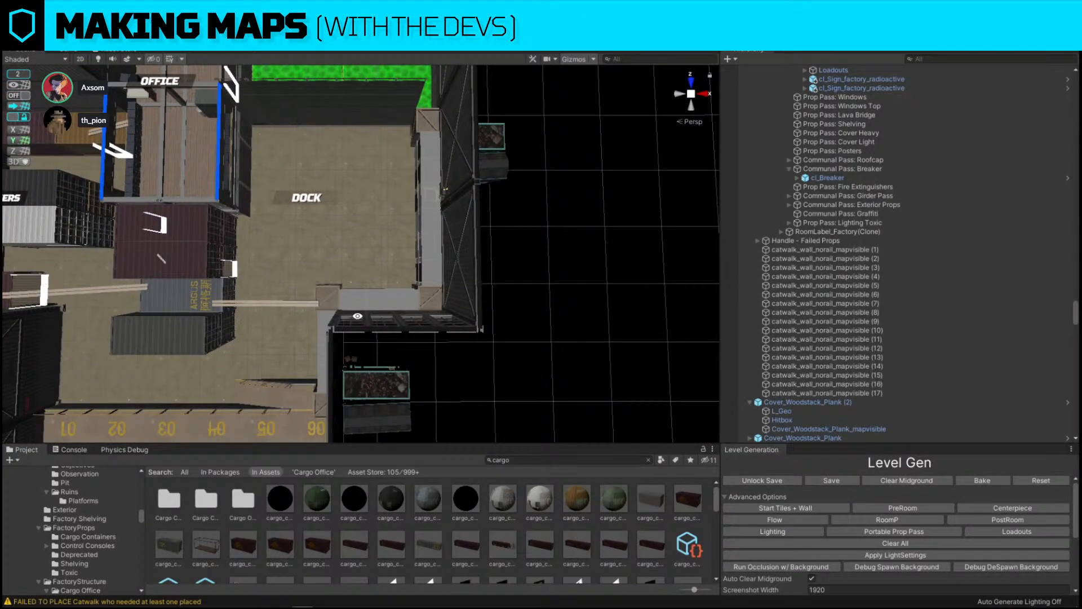
left_click(438, 246)
left_click_drag(403, 215, 307, 213)
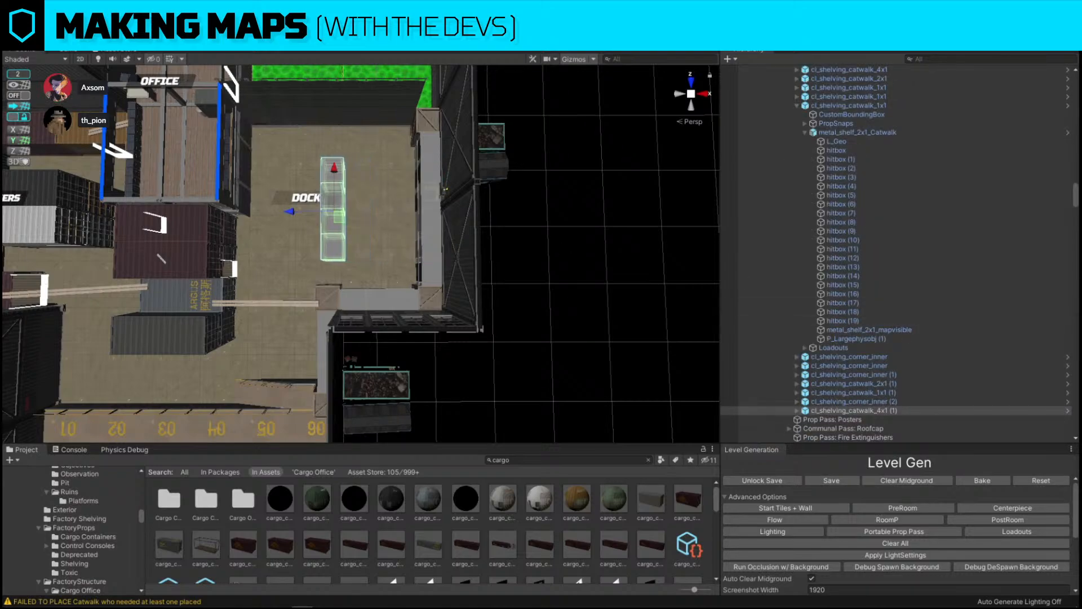
Search the assets for shelving and replace the copied Dock shelf with cl_shelving_island_4x3 using Replace Selection.
left_click(589, 458)
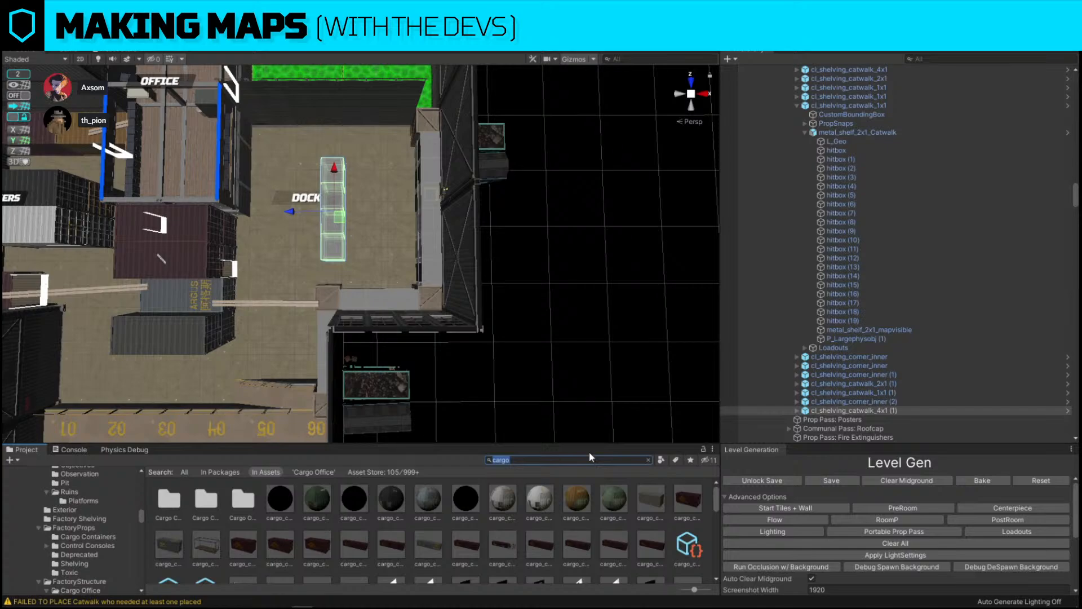
type("shelving")
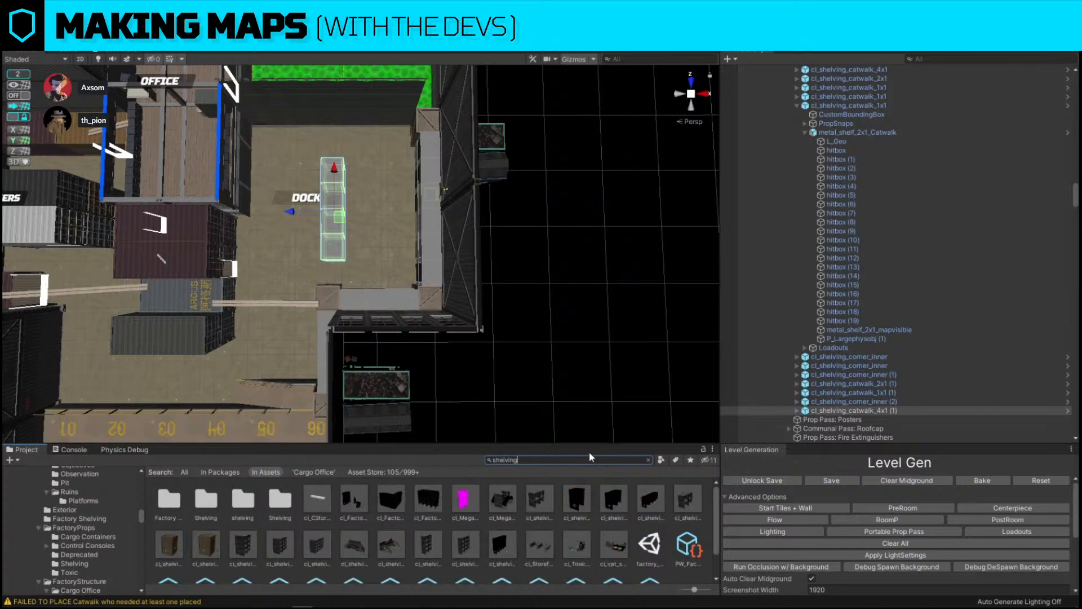
key("ctrl+shift+r")
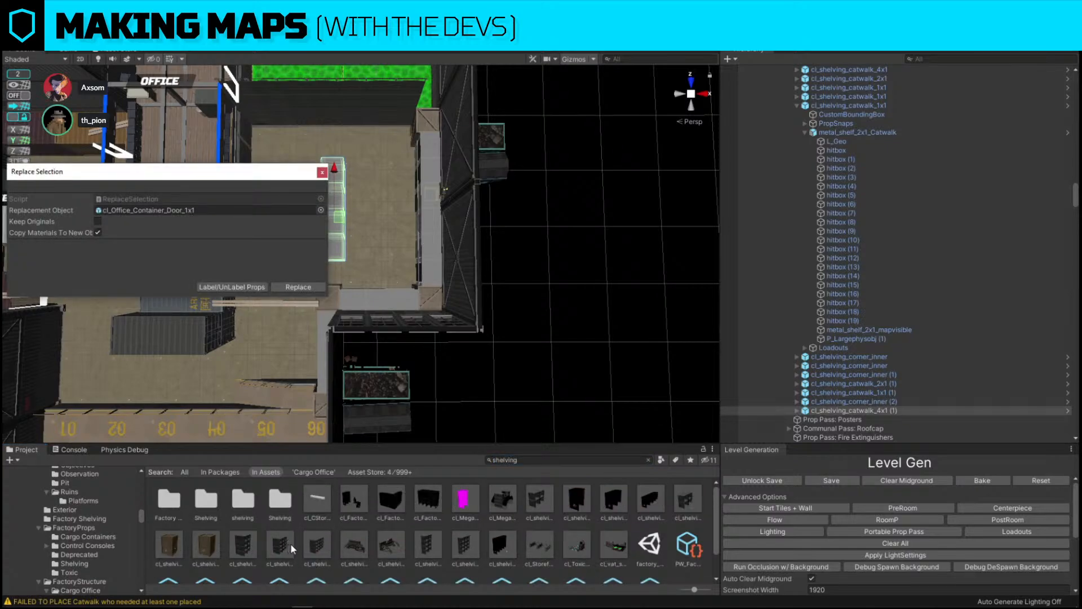
left_click_drag(289, 543, 193, 212)
left_click(296, 546)
left_click(341, 223)
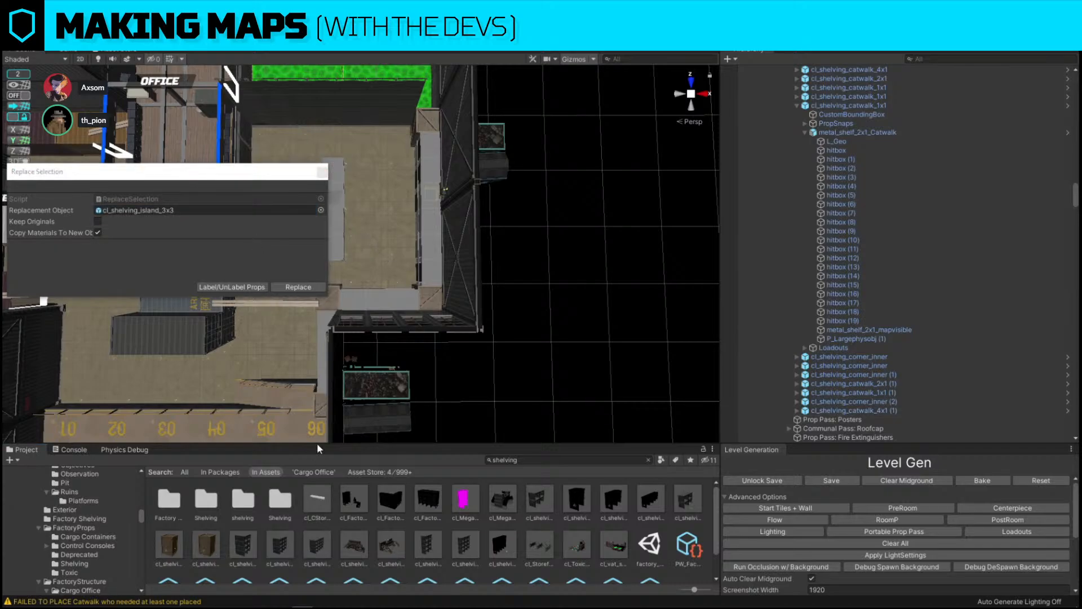
left_click_drag(279, 544, 242, 209)
left_click(297, 288)
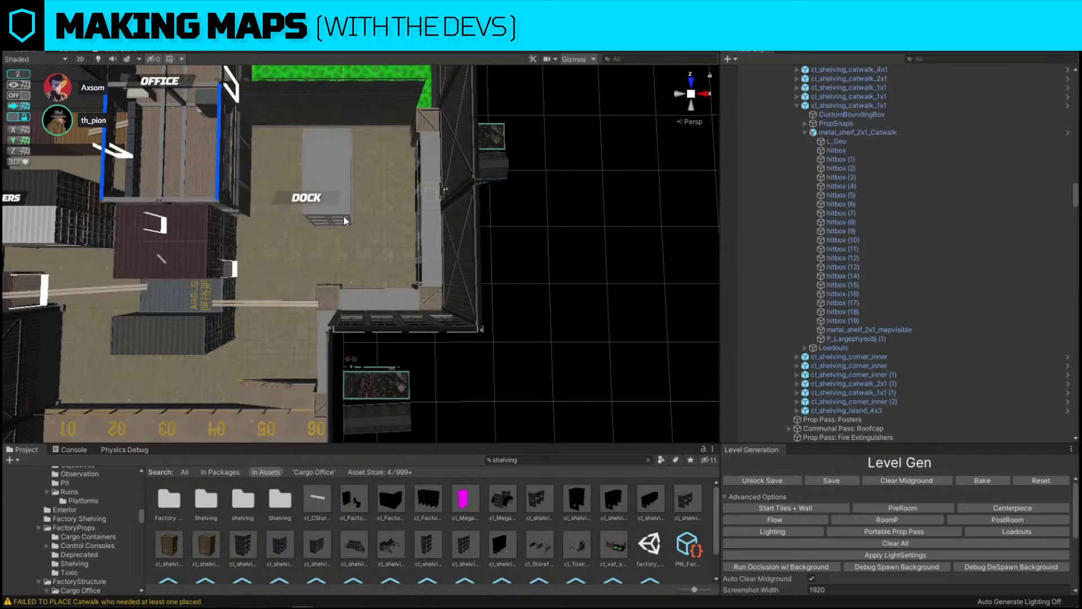
left_click(343, 216)
right_click_drag(386, 224, 471, 131)
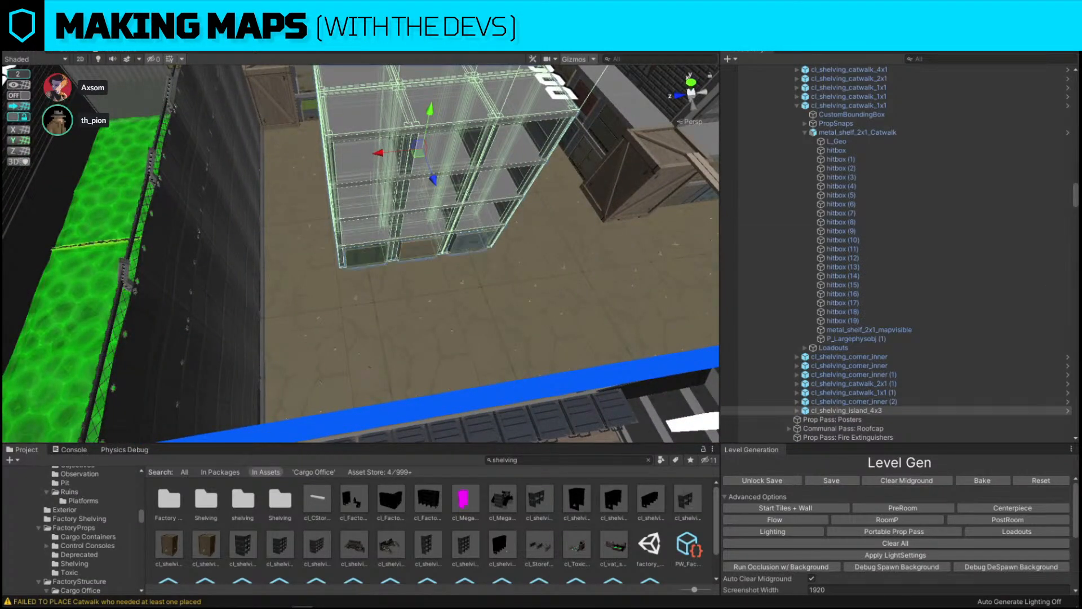
Enable grid snapping and shift the 4x3 shelving island across the Dock floor towards the Dock's outer wall.
right_click_drag(452, 275, 401, 248)
mouse_move(232, 236)
right_mouse_down()
mouse_move(207, 241)
mouse_move(226, 243)
right_mouse_up()
left_click(17, 98)
right_click_drag(343, 147, 324, 186)
key("alt")
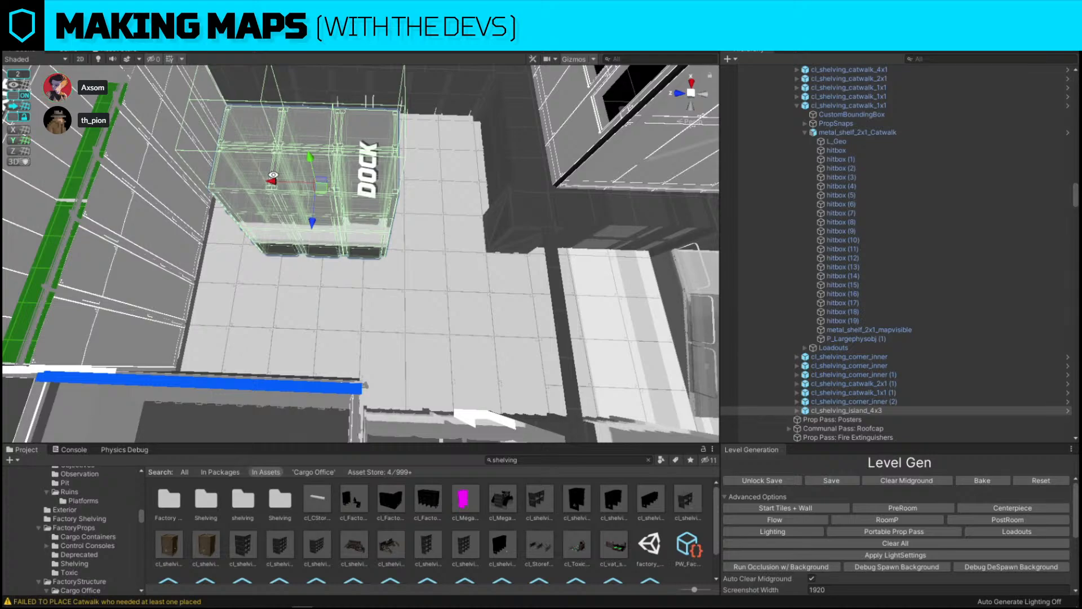
left_click_drag(269, 178, 303, 184)
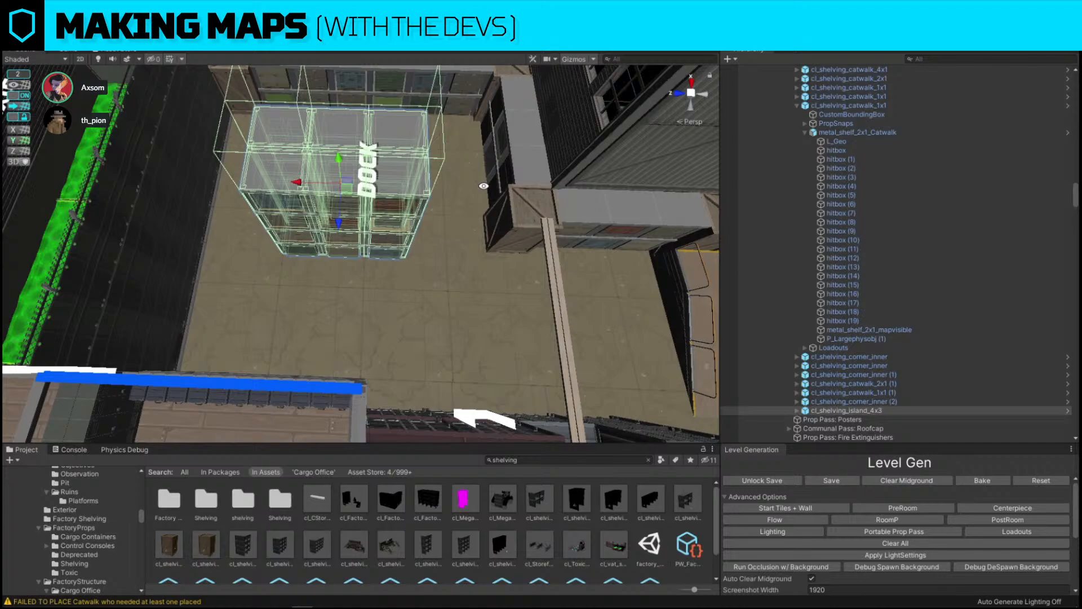
Replace the 4x3 shelving island on the Dock floor with cl_shelving_island_5x3 using Replace Selection, then deselect it.
right_click_drag(517, 157, 331, 132)
left_click(514, 176)
right_click_drag(513, 176, 356, 195)
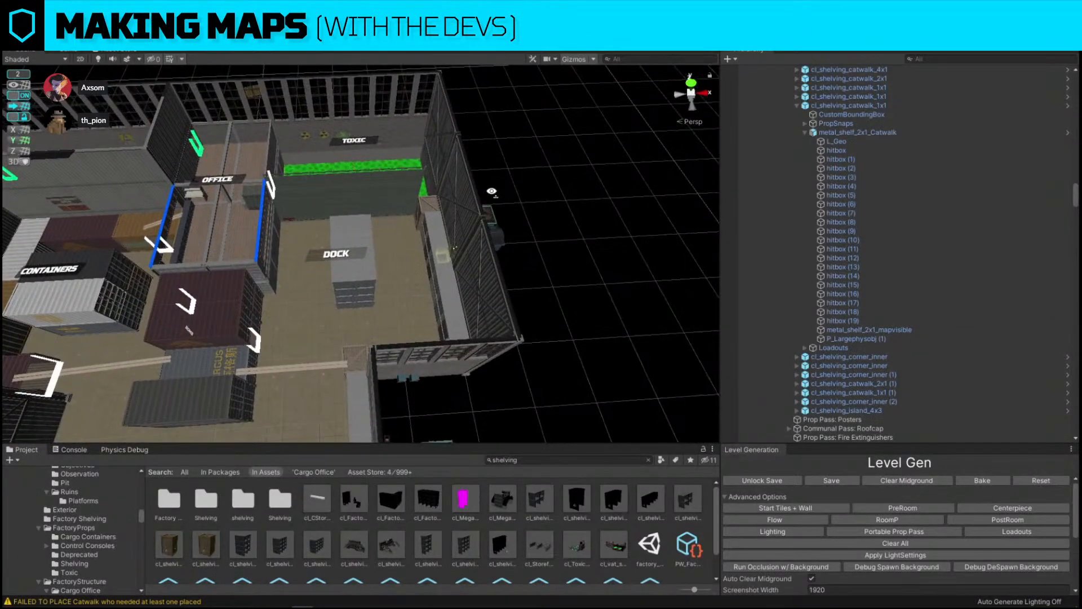
right_click_drag(490, 190, 488, 238)
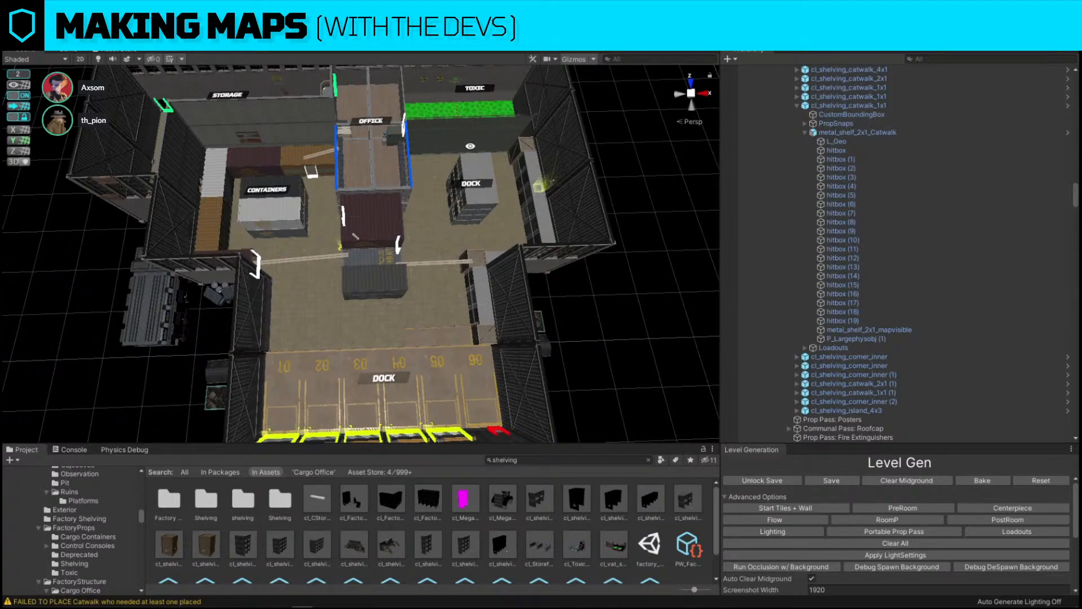
left_click(489, 204)
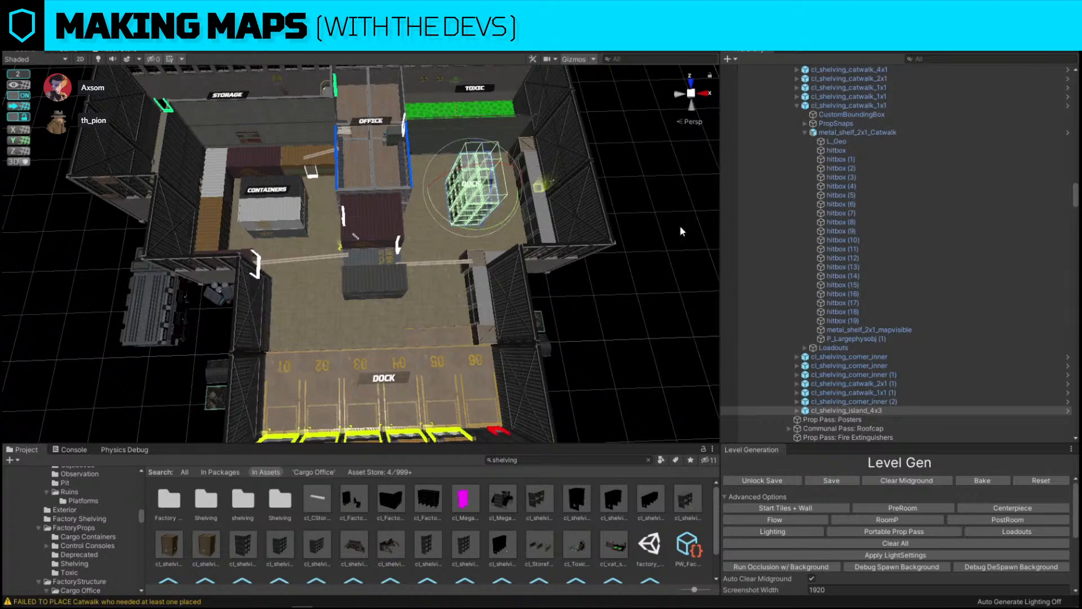
key("ctrl+shift+r")
left_click_drag(205, 237, 242, 210)
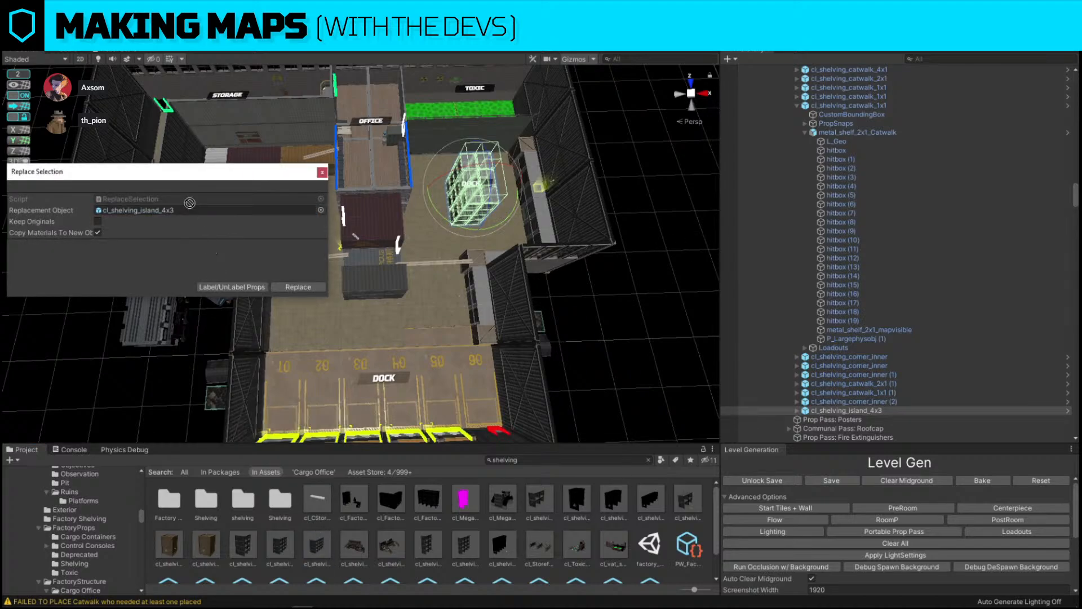
left_click(298, 287)
left_click(482, 217)
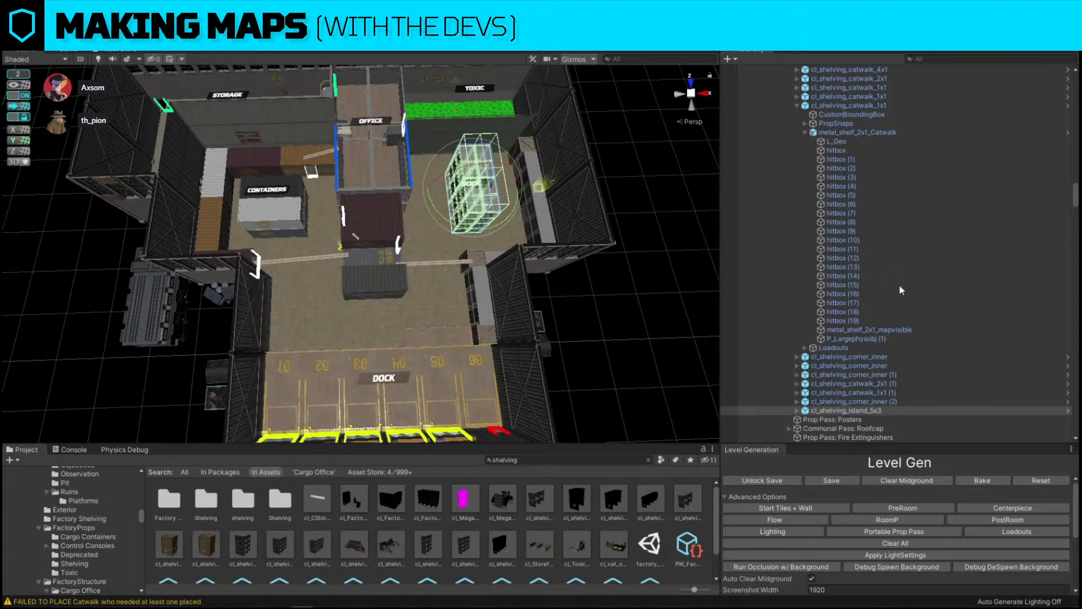
left_click(648, 332)
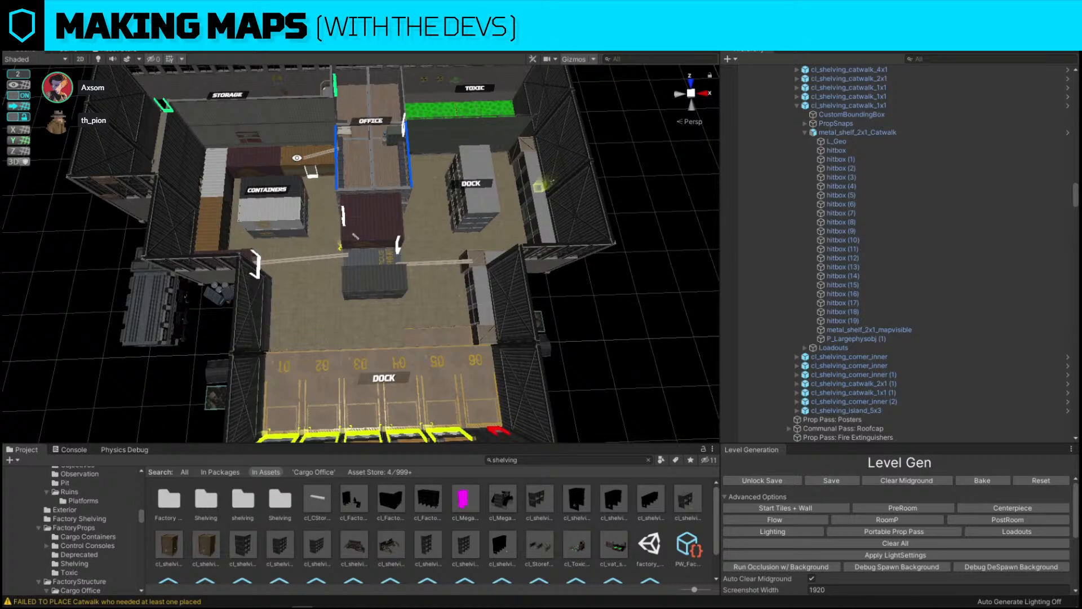
Replace the catwalk stairs at the green doorway on Storage's Office side with cl_Factory_Catwalk_Interior_Outer using Replace Selection.
right_click_drag(327, 237, 350, 231)
left_click(337, 188)
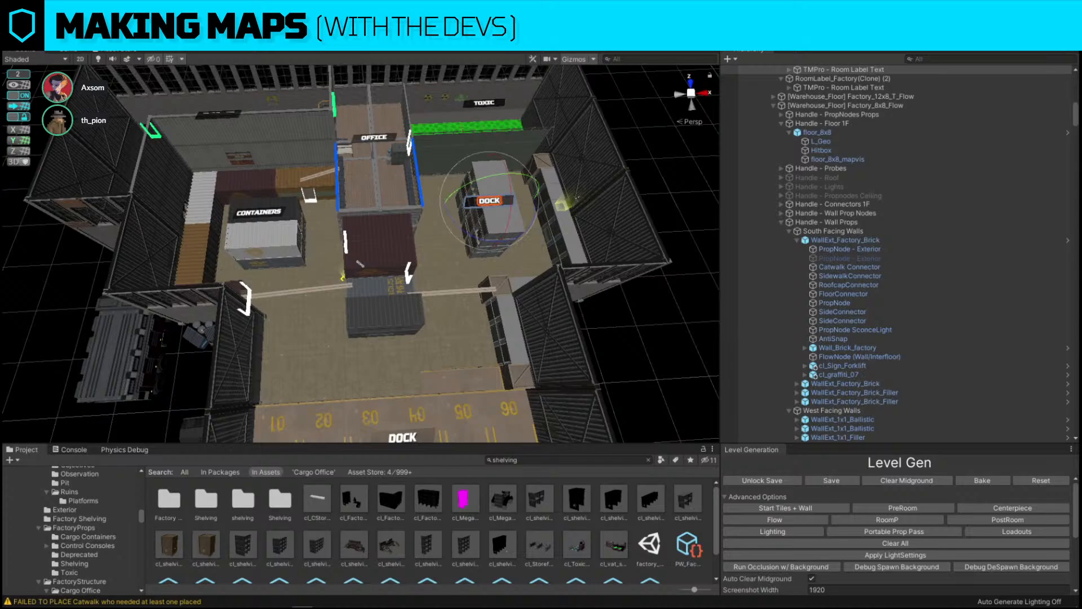
left_click(315, 151)
key("w")
right_click_drag(296, 174, 423, 287)
key("w")
left_click(374, 289)
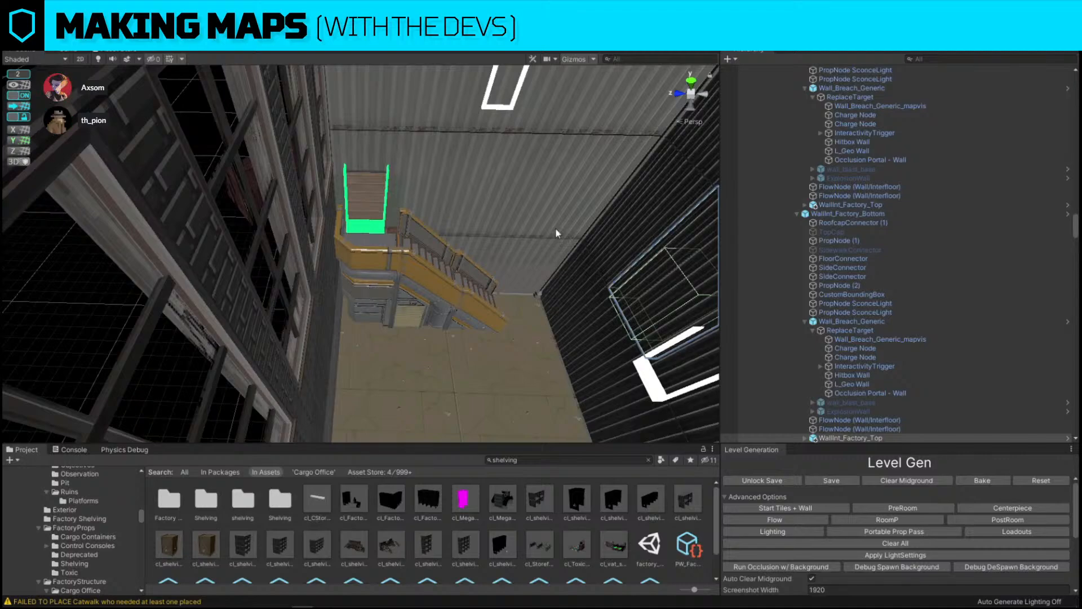
left_click(424, 301)
key("ctrl+shift+r")
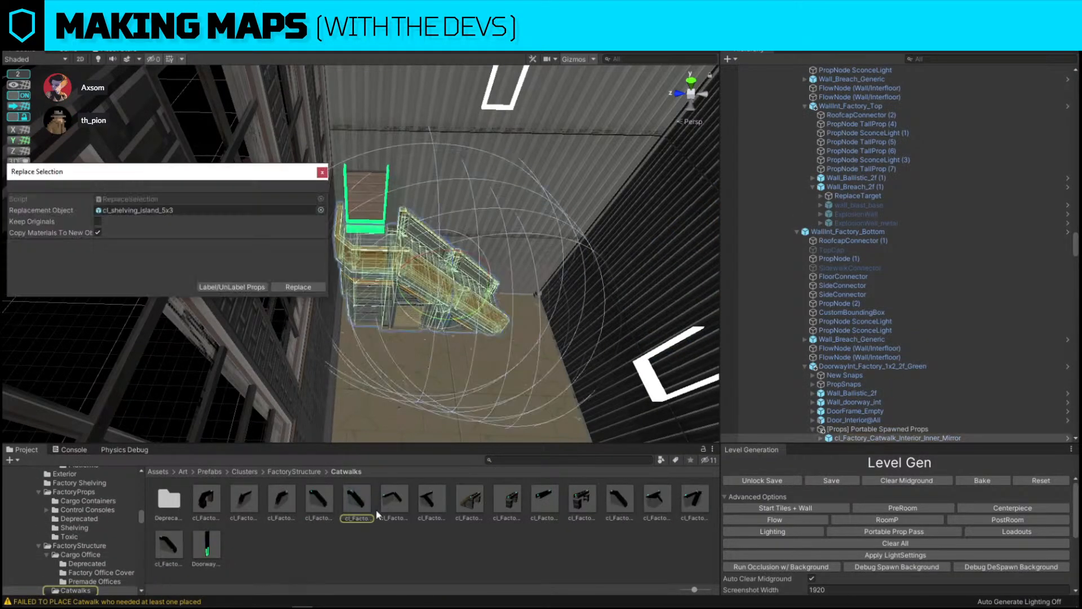
left_click_drag(361, 503, 193, 211)
left_click(306, 288)
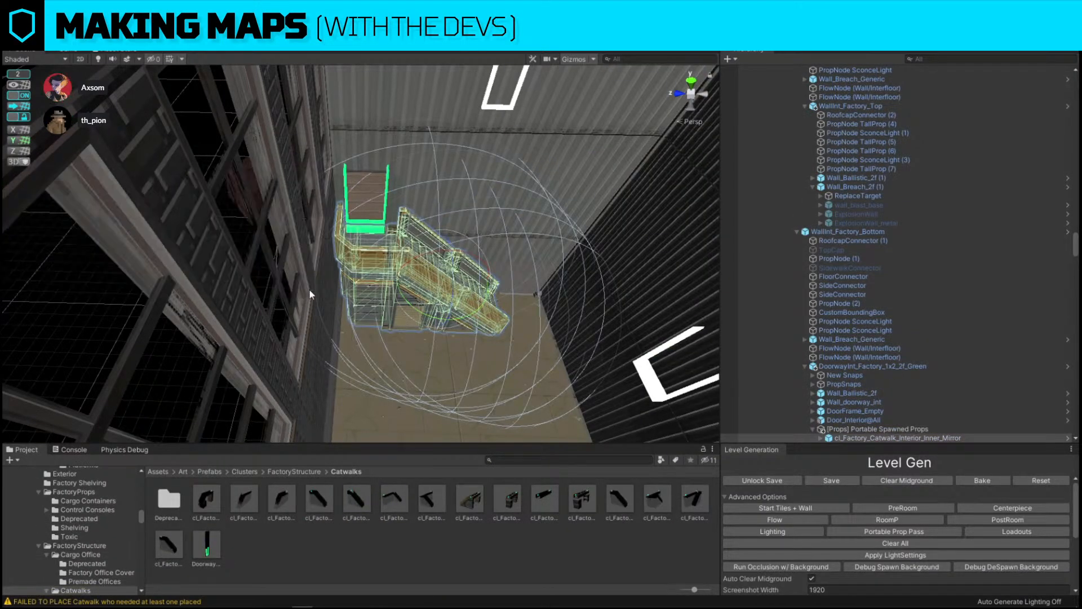
Inspect the replaced Storage catwalk and the routes between Storage, Containers and the Office from several angles.
left_click(406, 283)
key("f")
key("e")
left_click_drag(341, 359, 190, 382)
key("w")
right_click_drag(190, 381, 95, 258)
left_click(190, 317)
left_click(293, 262)
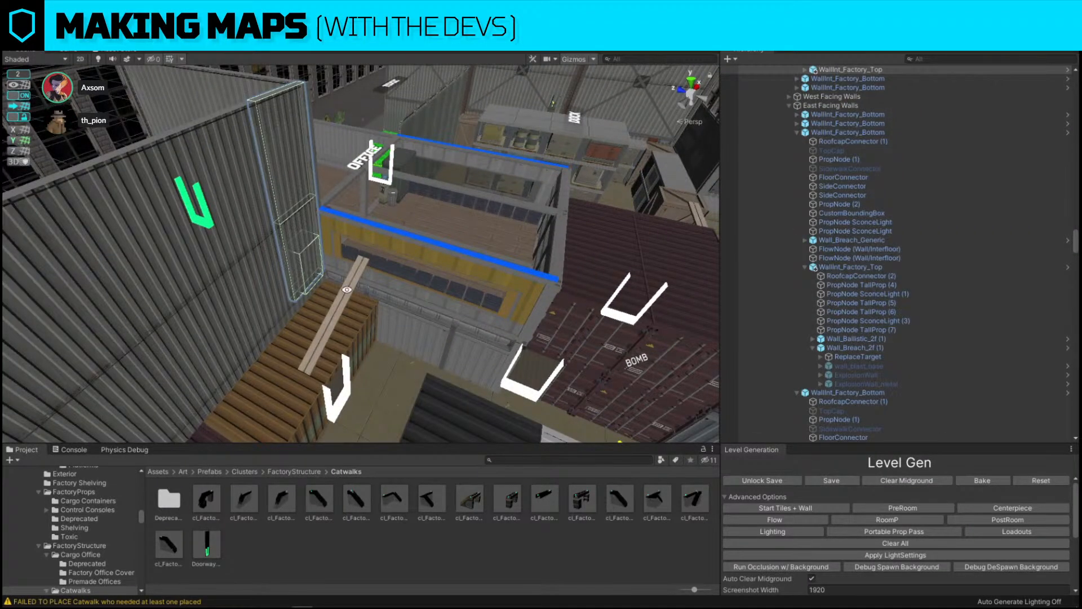
right_click_drag(464, 275, 284, 177)
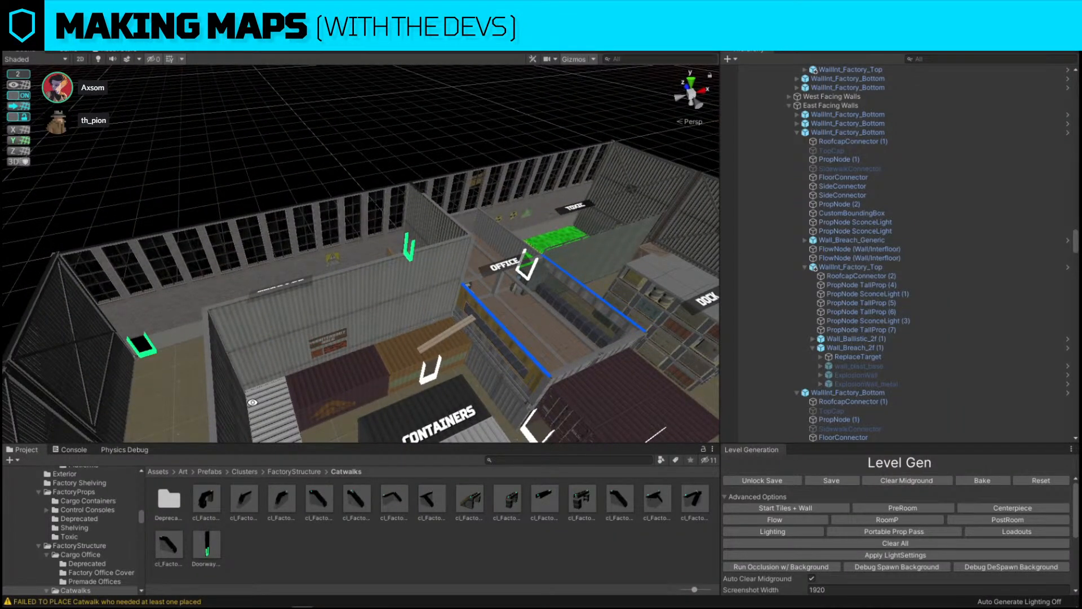
left_click_drag(250, 304, 398, 307, "alt")
scroll(398, 306, "up", 8)
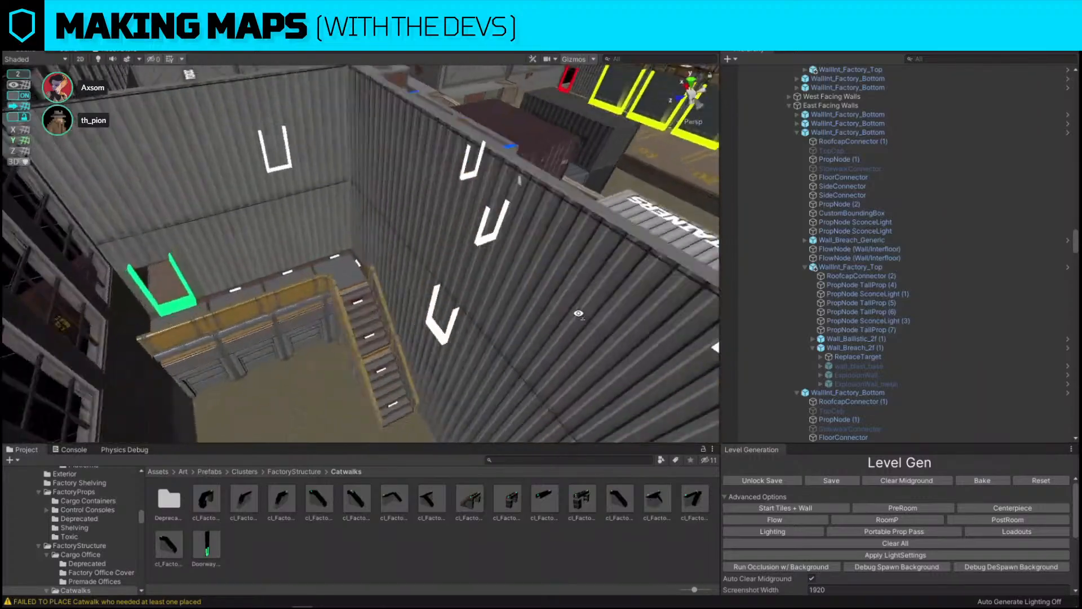
left_click_drag(561, 268, 242, 267, "alt")
scroll(394, 268, "down", 8)
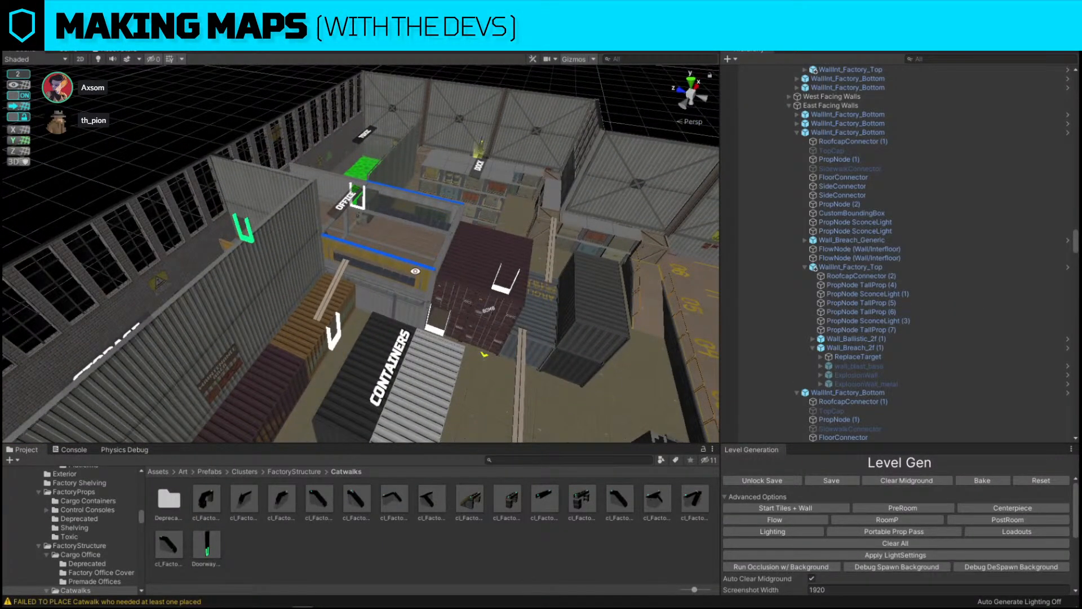
scroll(414, 270, "up", 10)
Search the assets for dummy and place an Atk Dummy on the orange container beside the plank leading to the Office.
left_click(350, 274)
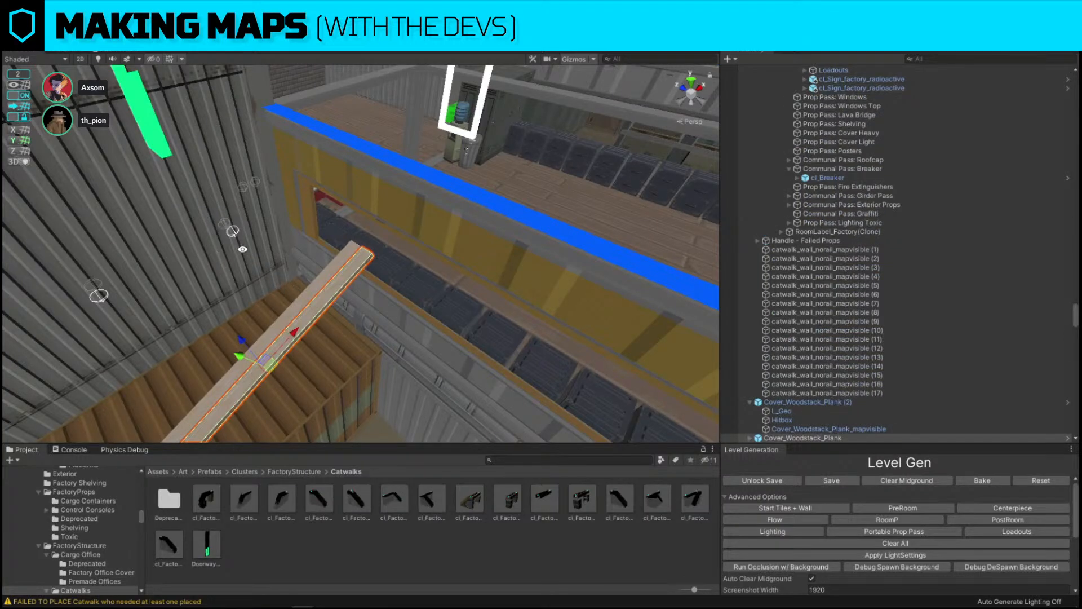
left_click_drag(324, 281, 516, 317, "alt")
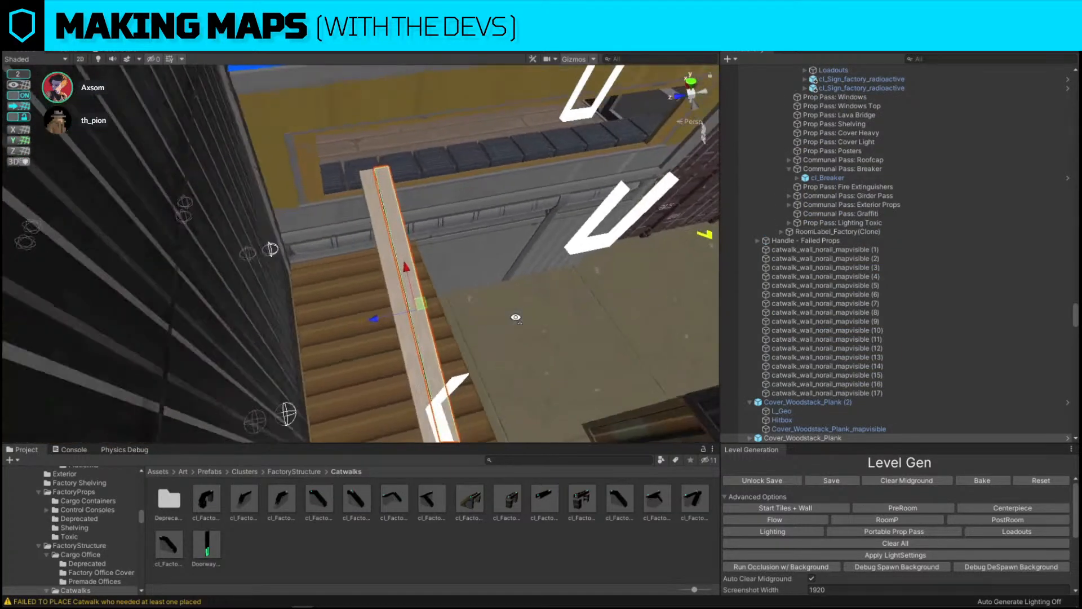
right_click_drag(515, 317, 503, 318)
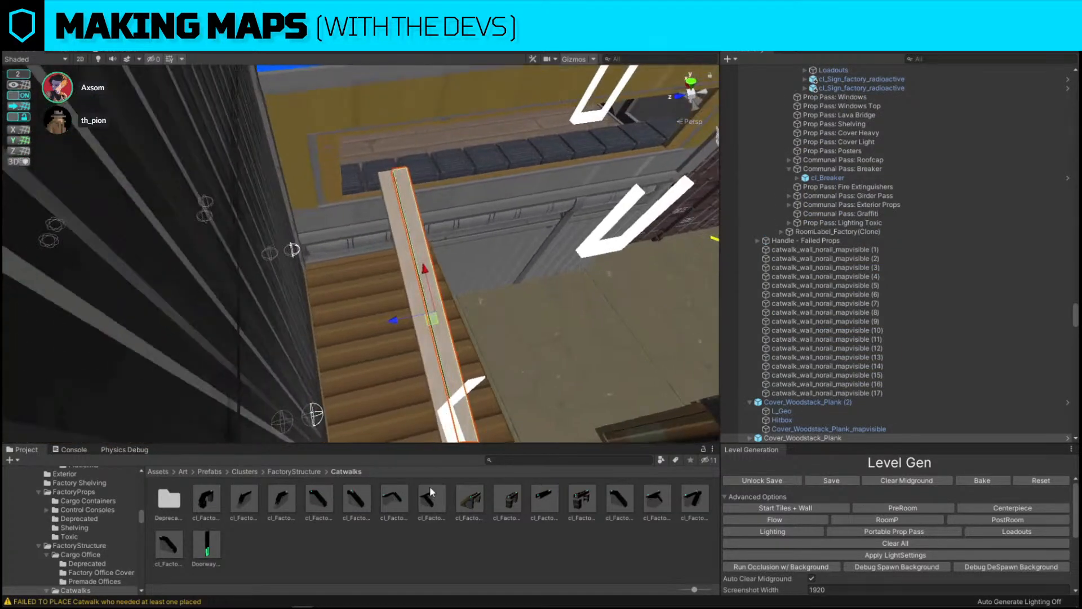
left_click(534, 459)
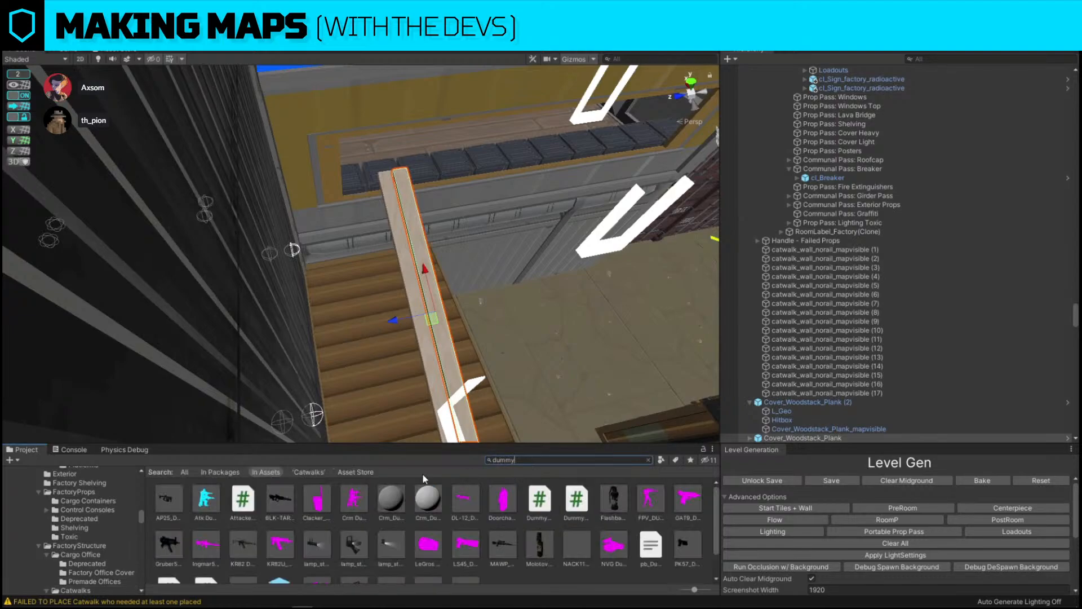
left_click_drag(204, 499, 394, 327)
left_click_drag(325, 315, 416, 331)
Turn off grid snapping, duplicate the Atk Dummy and move the copy beside the plank to judge the container's width.
left_click(10, 94)
key("e")
key("w")
key("ctrl+d")
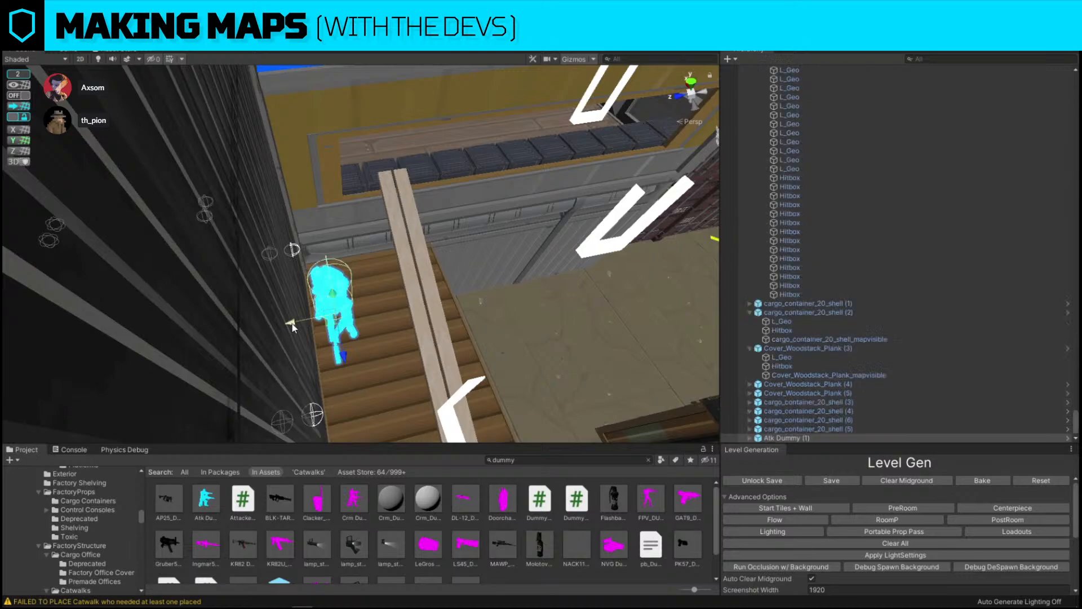
left_click_drag(290, 320, 342, 327)
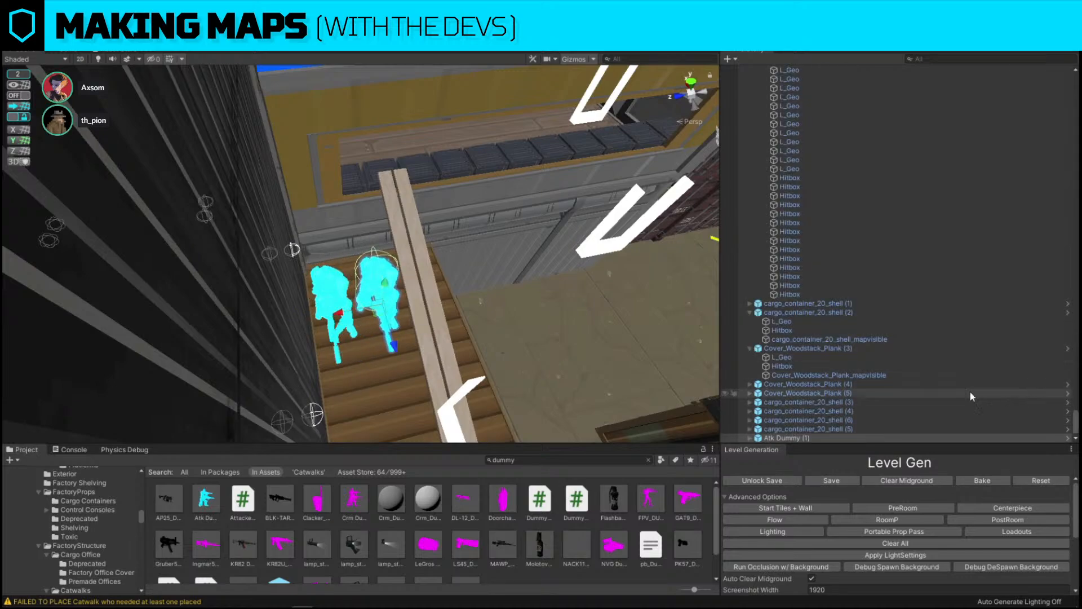
Delete both Atk Dummy figures from the orange container.
key("Delete")
left_click(331, 296)
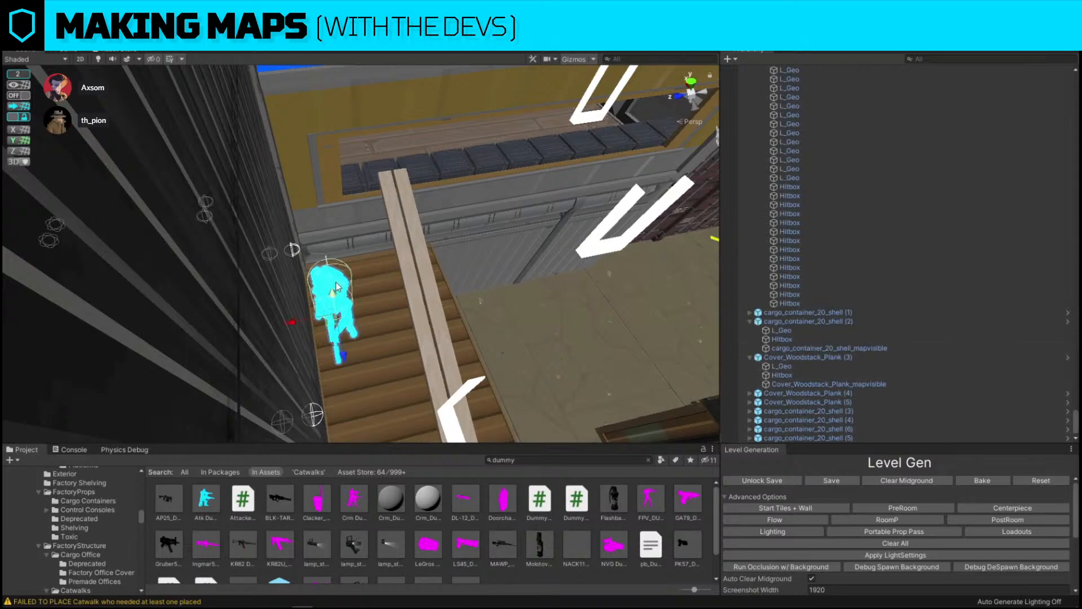
key("Delete")
Change the Dock room label above the shelving island to SHELVING.
key("s")
right_click_drag(620, 191, 513, 306)
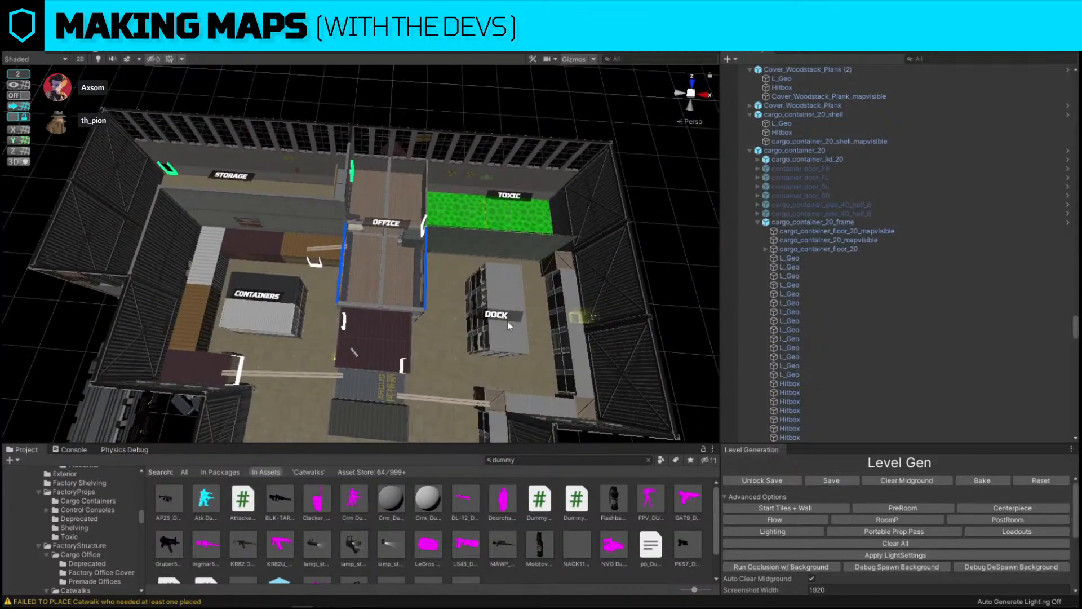
left_click(508, 325)
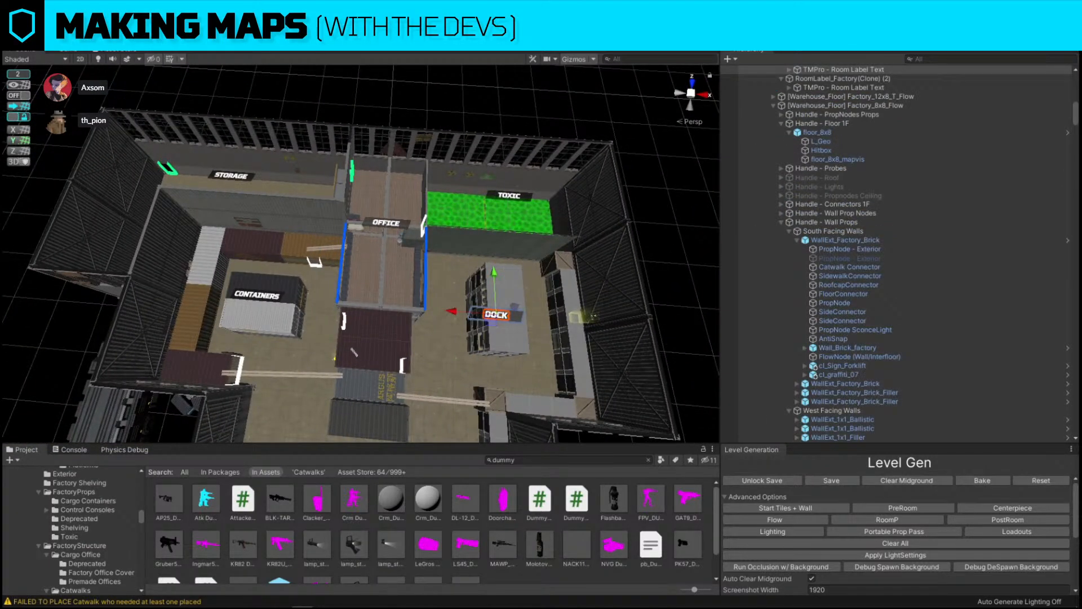
type("SHELVING")
left_click(541, 126)
right_click_drag(541, 127, 466, 128)
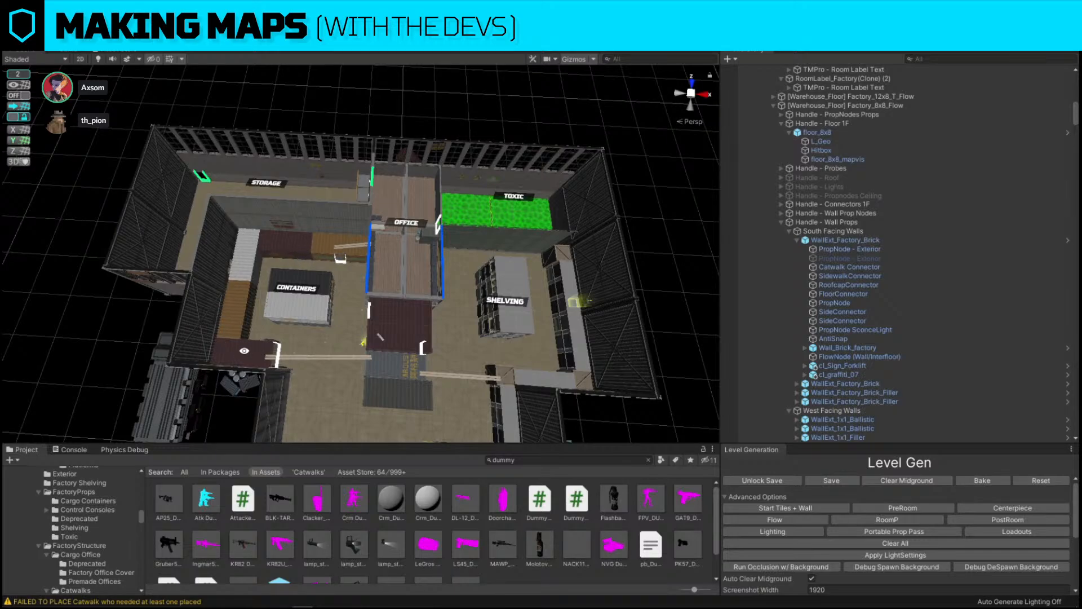
Switch to the map-visible display and examine the container layout in Containers and how the neighbouring rooms read.
key("alt+m")
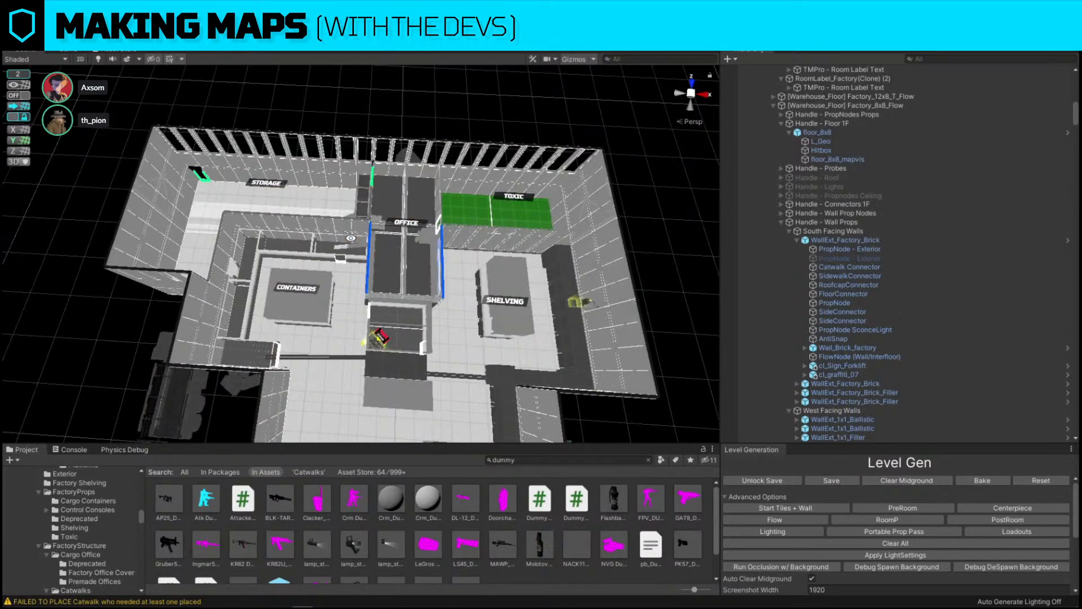
middle_click_drag(344, 259, 413, 226)
scroll(413, 226, "up", 12)
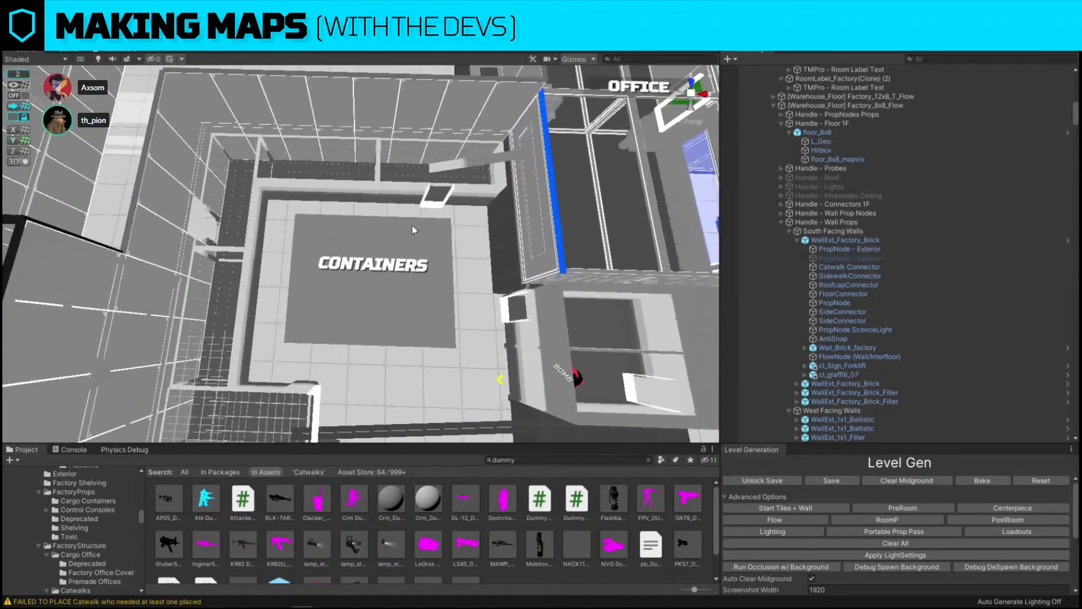
scroll(413, 227, "up", 8)
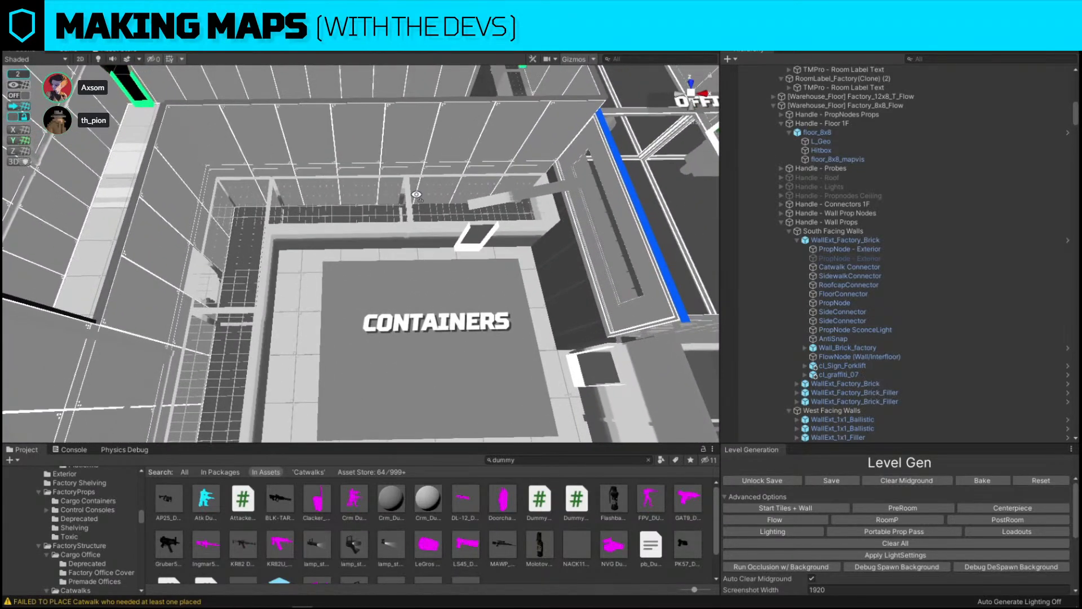
scroll(399, 212, "up", 5)
scroll(388, 309, "down", 8)
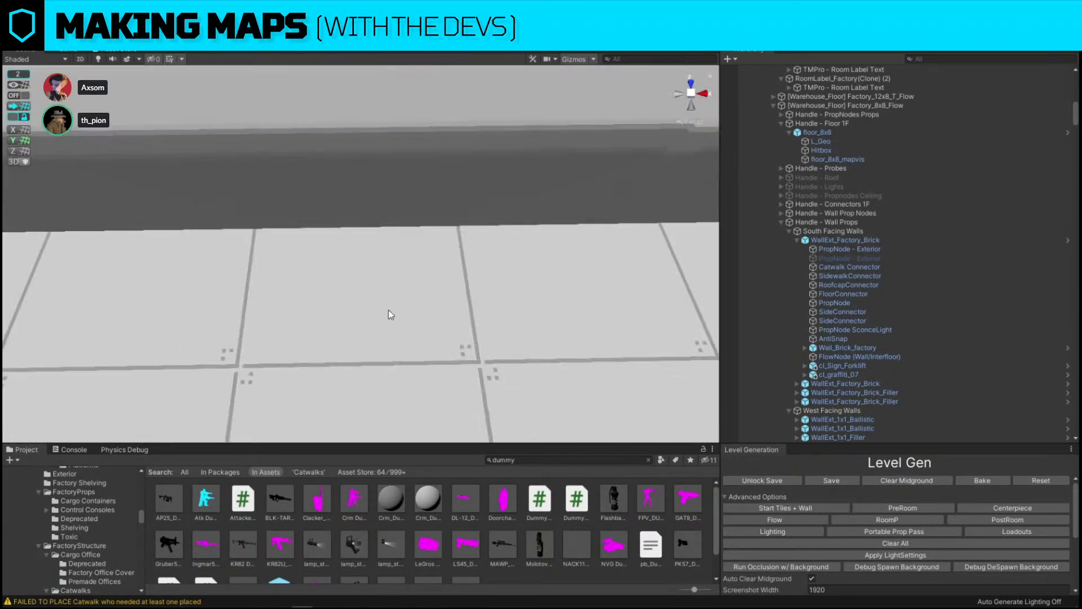
right_click_drag(392, 303, 388, 309)
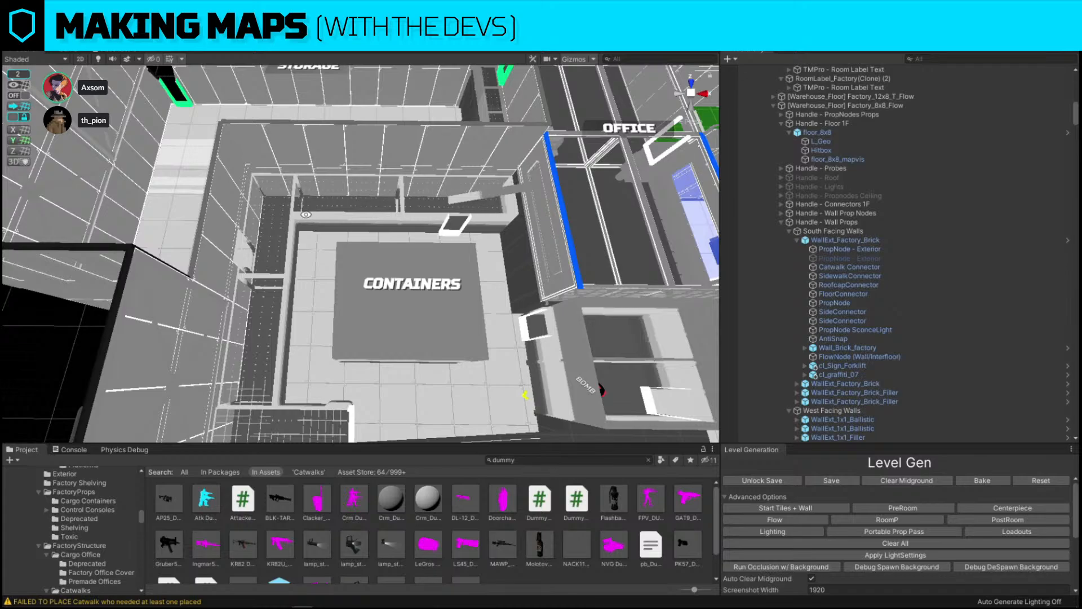
right_click_drag(463, 249, 417, 154)
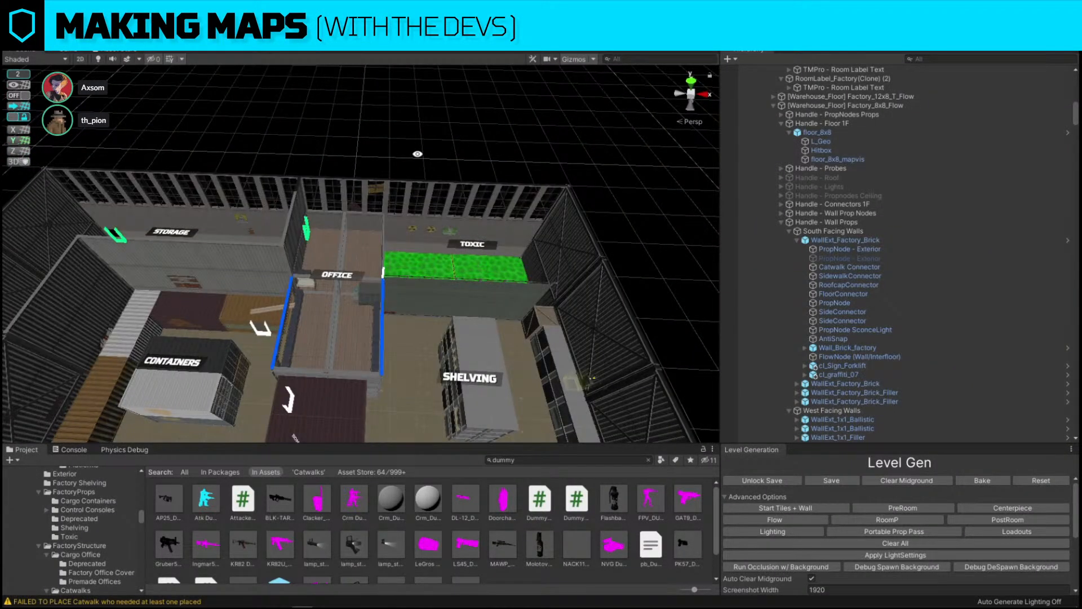
right_click_drag(418, 160, 253, 118)
Delete the inactive ReplaceTarget inside Wall_Breach_Generic on the wall behind the white container, and check the map-visible display of Containers.
left_click(255, 121)
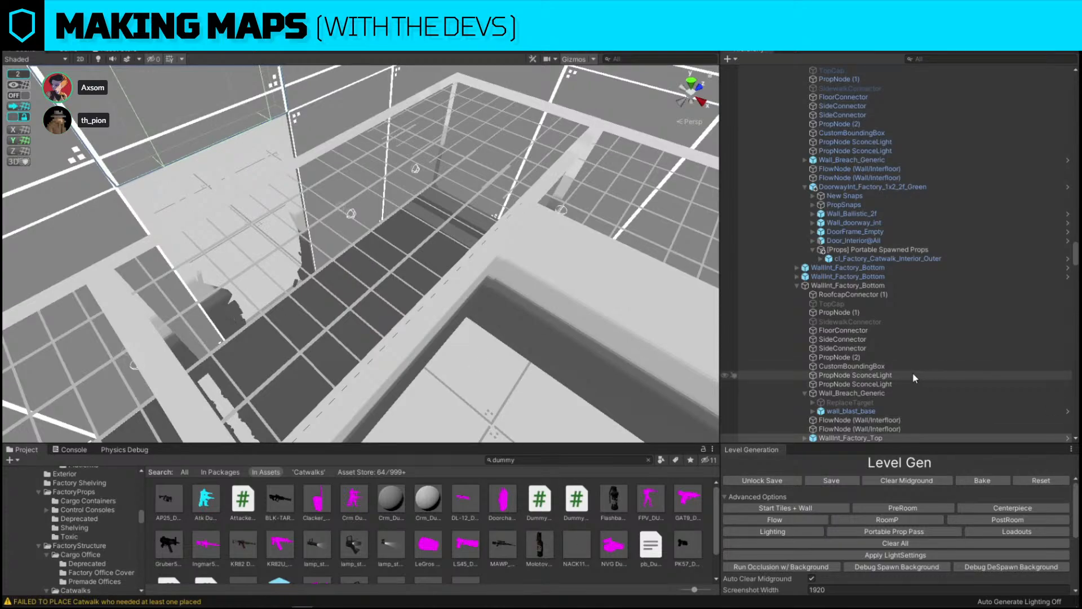
left_click(889, 399)
key("Delete")
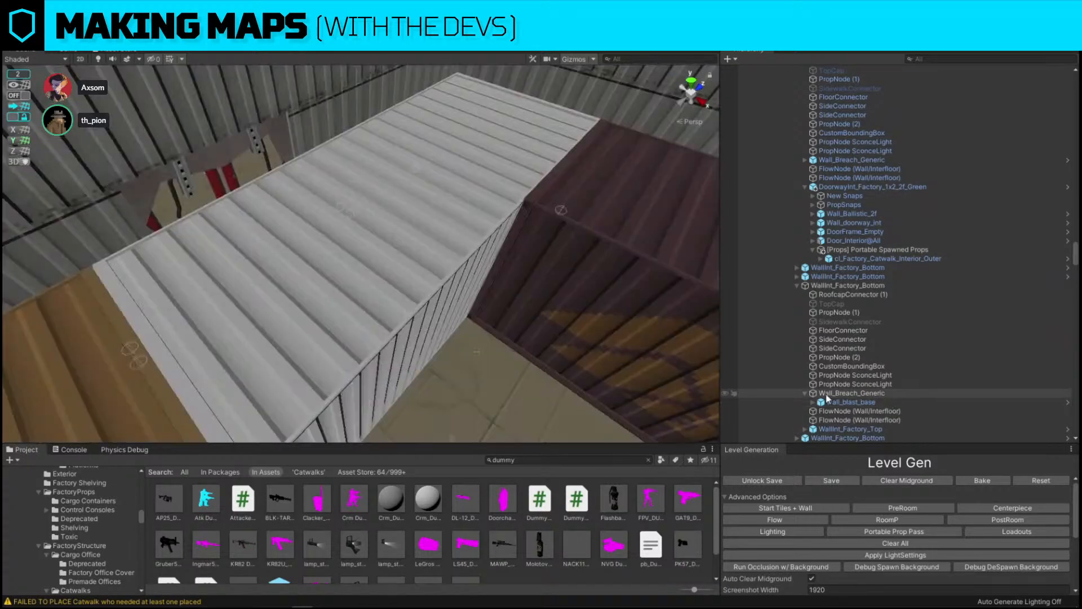
right_click_drag(423, 330, 530, 271)
key("s")
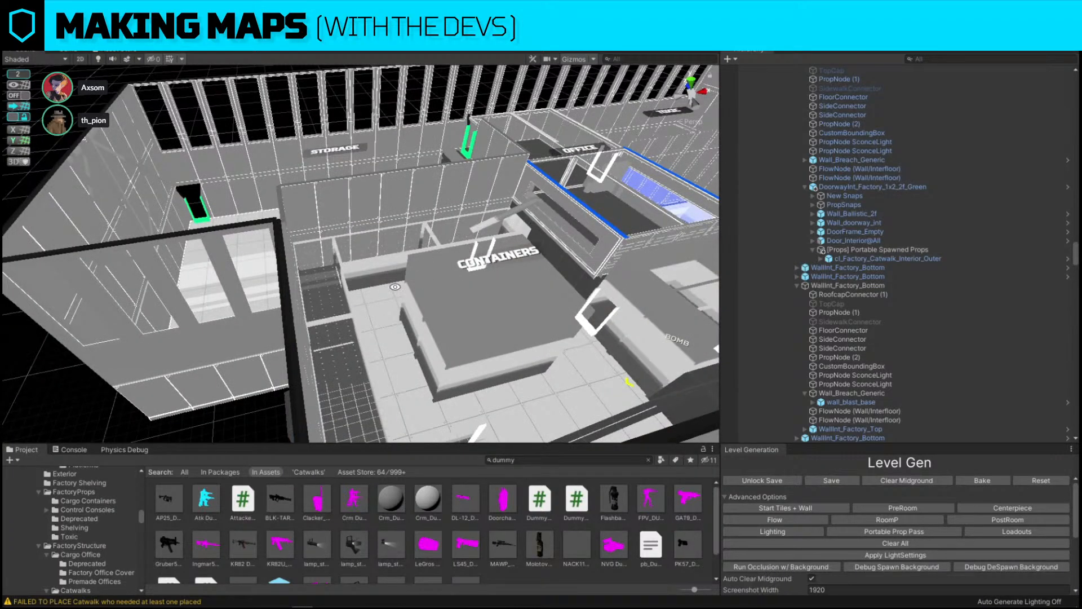
Select the yellow painted plank cover on the factory's outer windows and locate its WindowCover_Plank_01_paint prefab in the project assets.
right_click_drag(396, 286, 441, 270)
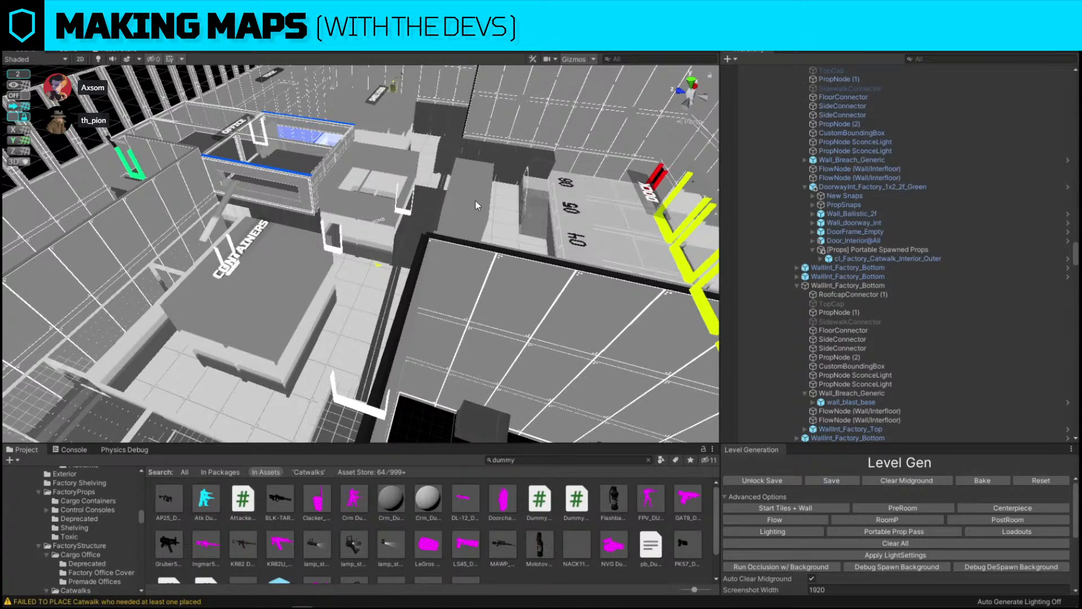
right_click_drag(476, 205, 618, 269)
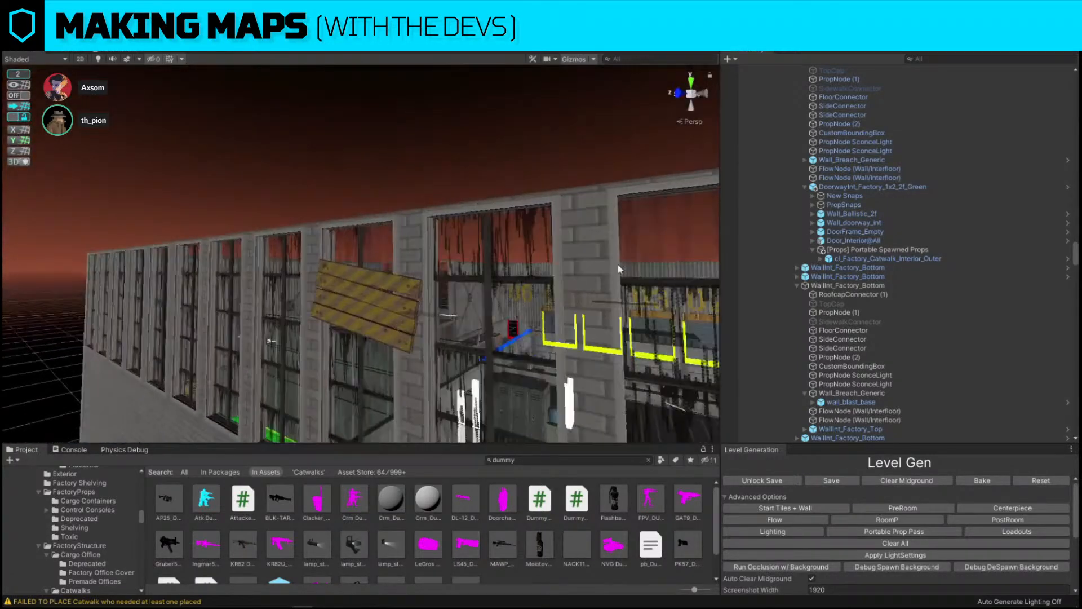
left_click(401, 295)
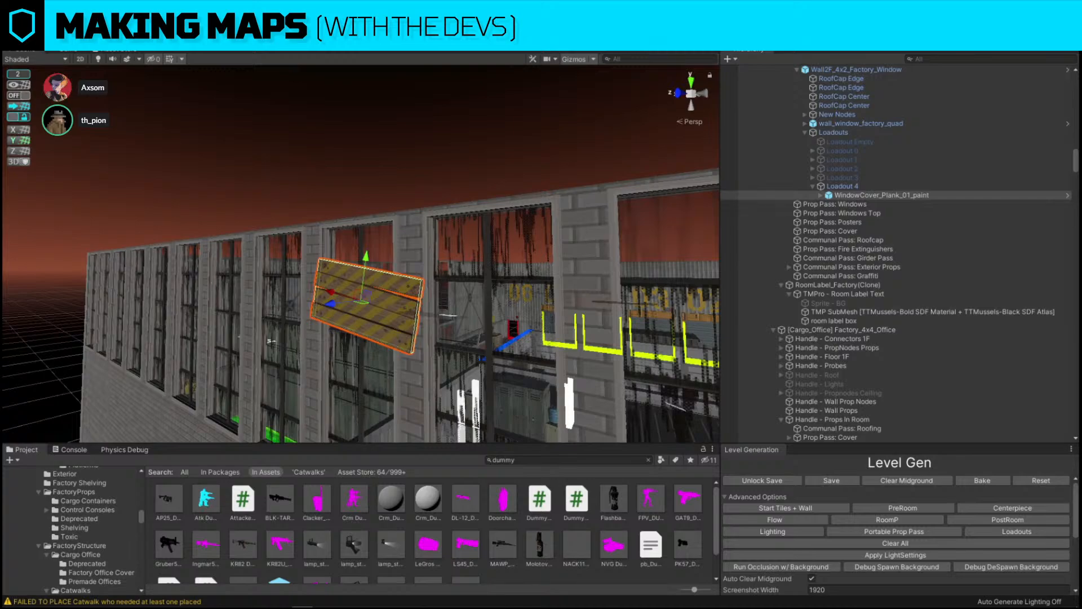
right_click_drag(611, 151, 612, 152)
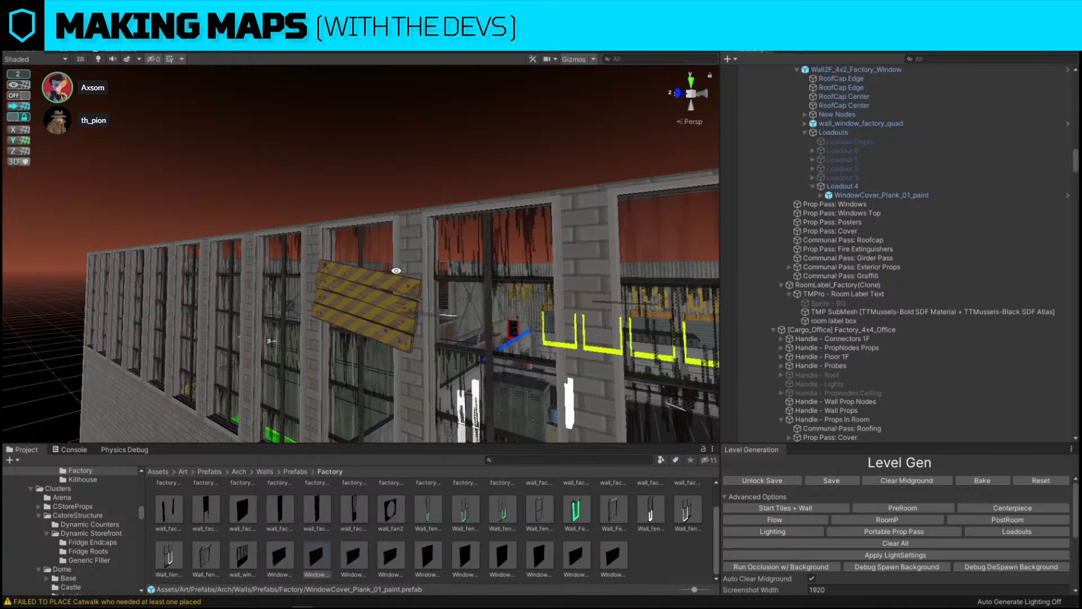
Capture an 870x583 screen region over the empty grid and sketch a large red rectangle containing four smaller rectangles in two rows.
right_click_drag(396, 270, 304, 275)
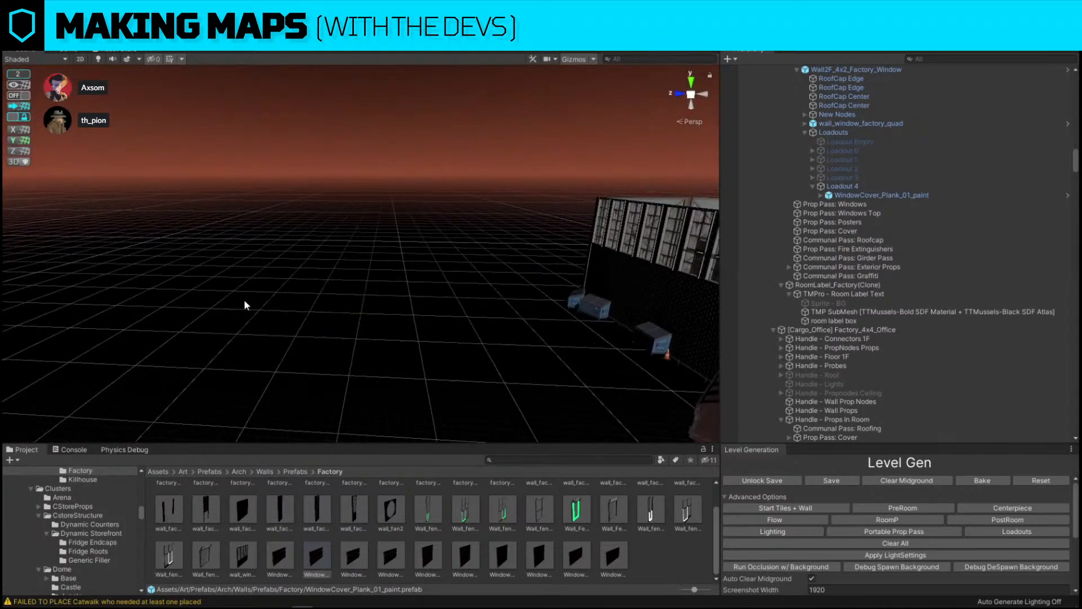
key("Print")
left_click_drag(142, 126, 630, 452)
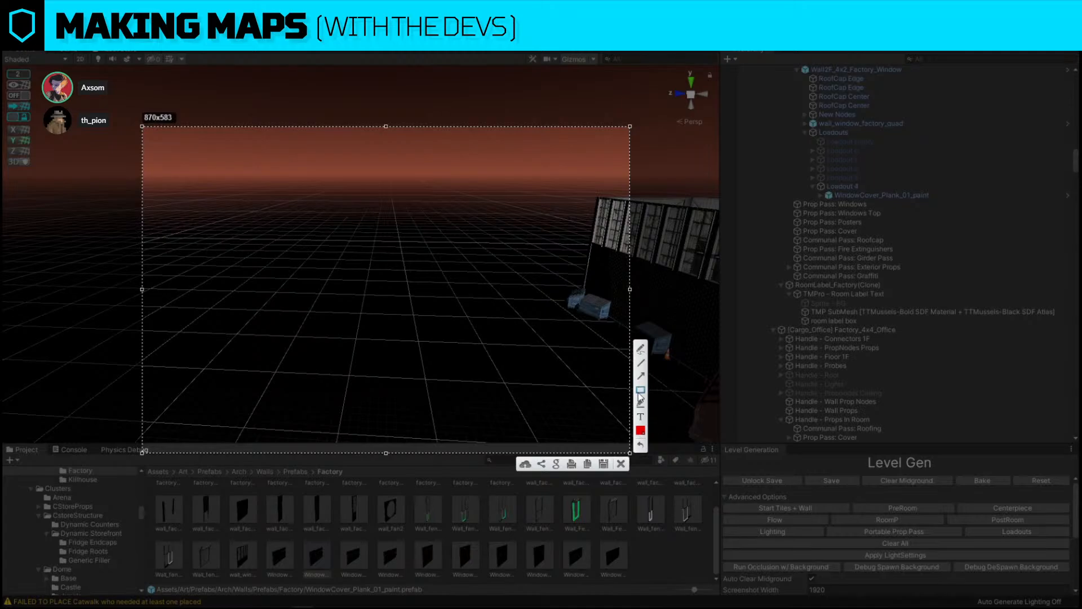
mouse_move(188, 186)
left_mouse_down()
mouse_move(410, 350)
mouse_move(522, 411)
mouse_move(453, 408)
left_mouse_up()
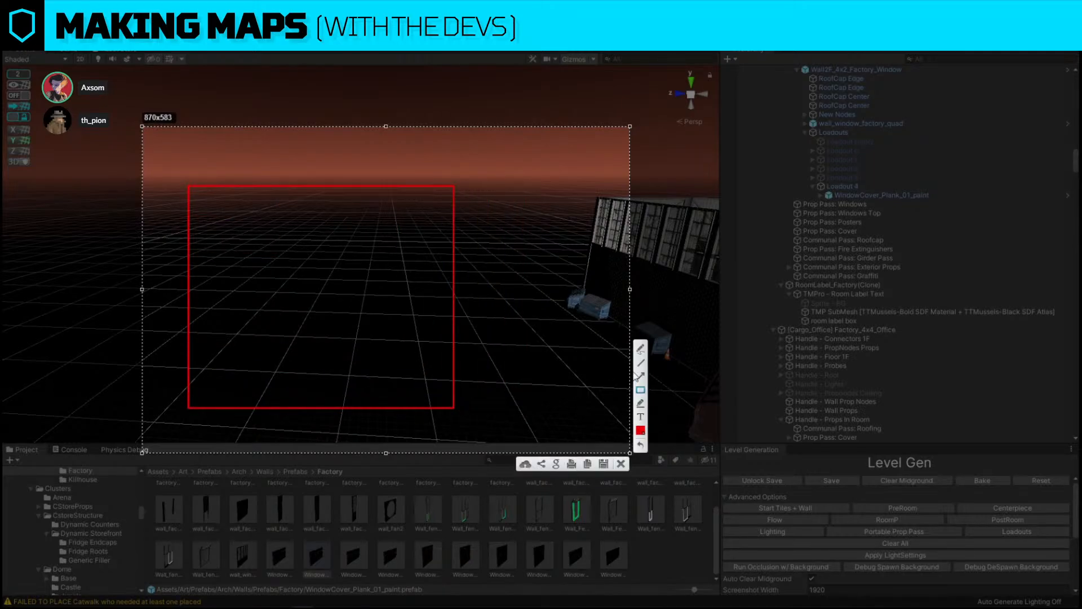
left_click(641, 362)
mouse_move(255, 226)
left_mouse_down()
mouse_move(211, 224)
mouse_move(237, 229)
mouse_move(289, 310)
mouse_move(286, 296)
left_mouse_up()
left_click(640, 444)
left_click(640, 391)
left_click_drag(355, 235, 415, 310)
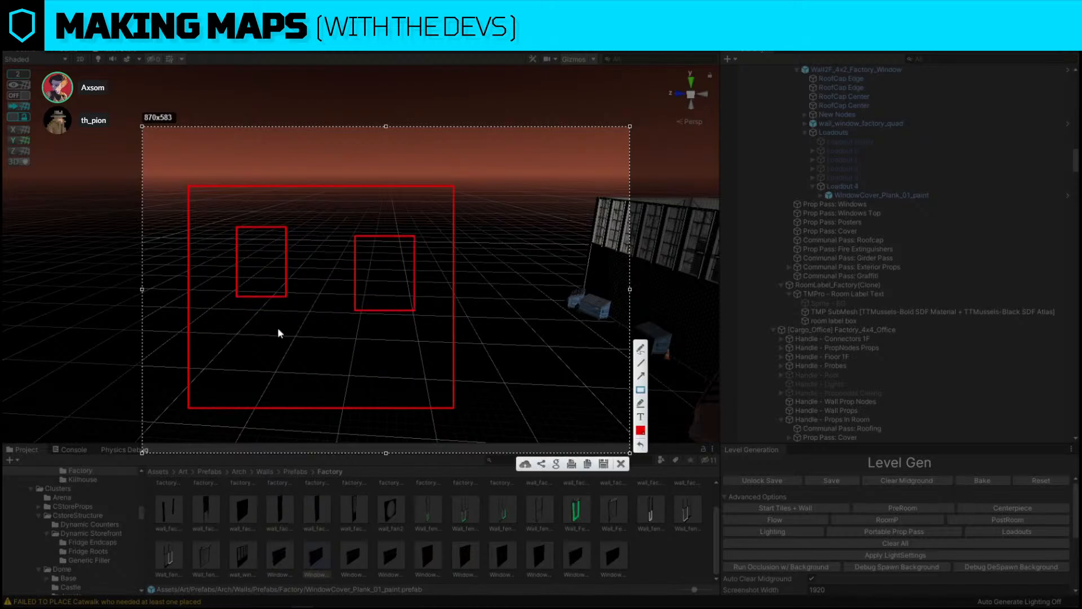
left_click_drag(246, 335, 295, 399)
left_click_drag(355, 327, 414, 398)
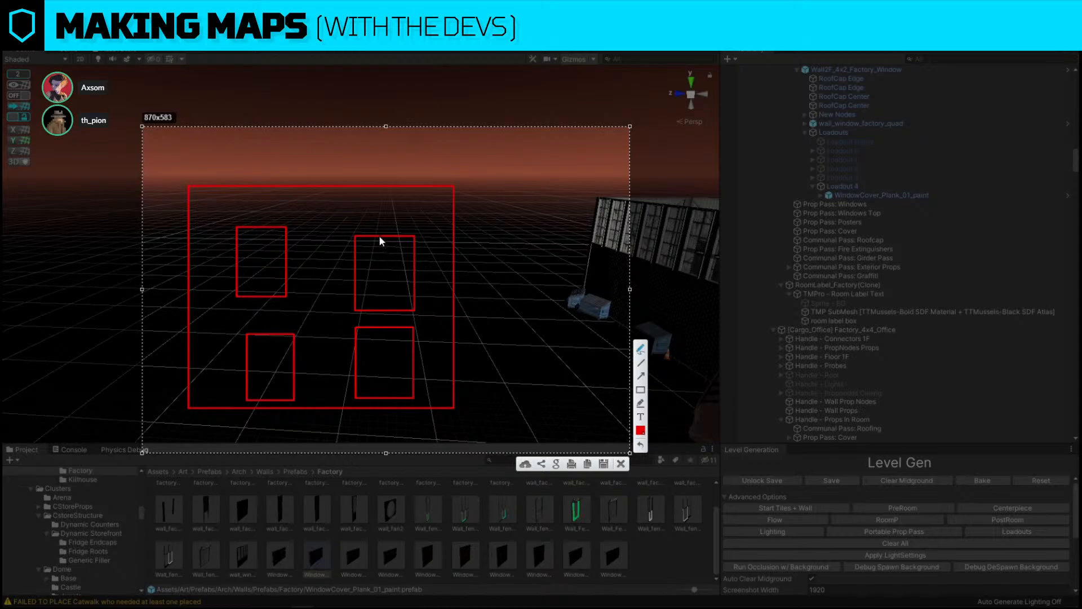
Mark short freehand door strokes across the upper and lower edges of the four small rectangles in the sketch.
mouse_move(404, 302)
left_mouse_down()
mouse_move(403, 316)
mouse_move(362, 342)
left_mouse_up()
left_click_drag(404, 386, 395, 427)
left_click_drag(286, 333, 288, 345)
left_click_drag(246, 291, 244, 316)
left_click_drag(276, 225, 275, 256)
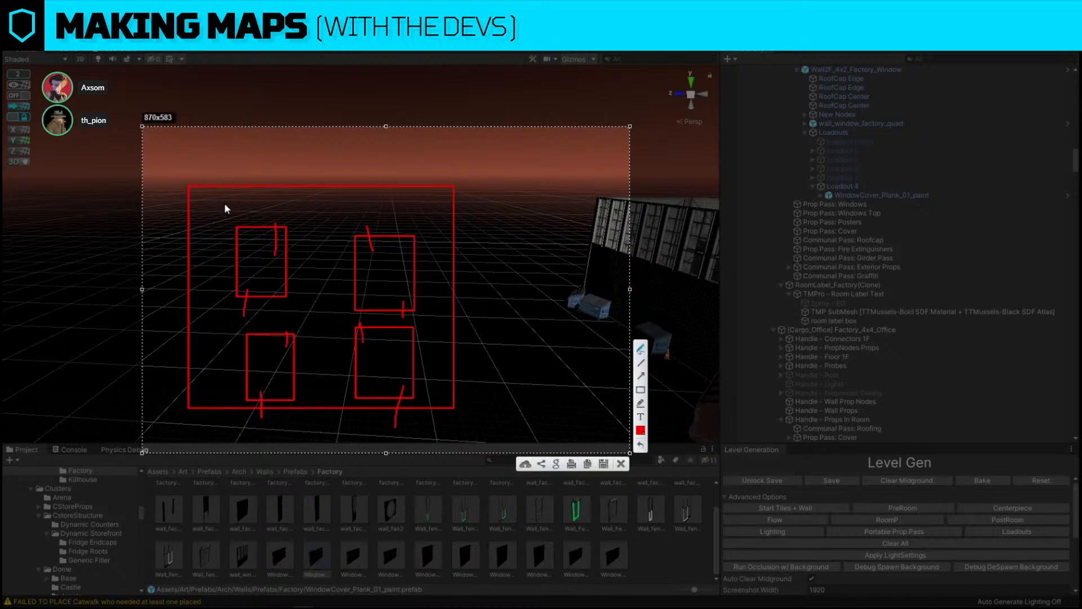
left_click_drag(237, 199, 211, 269)
left_click_drag(333, 332, 332, 333)
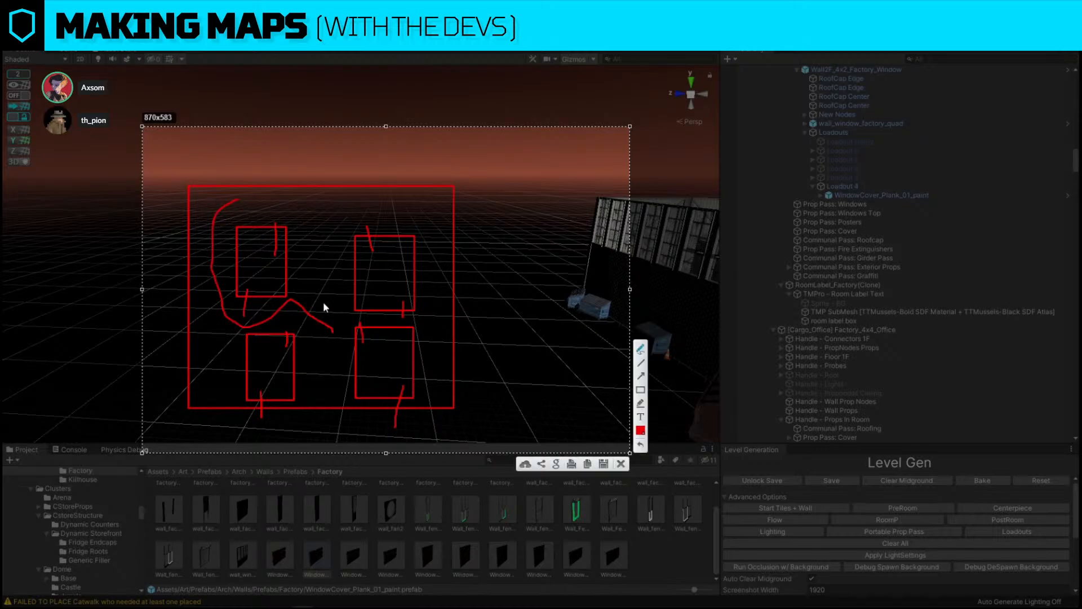
key("ctrl+z")
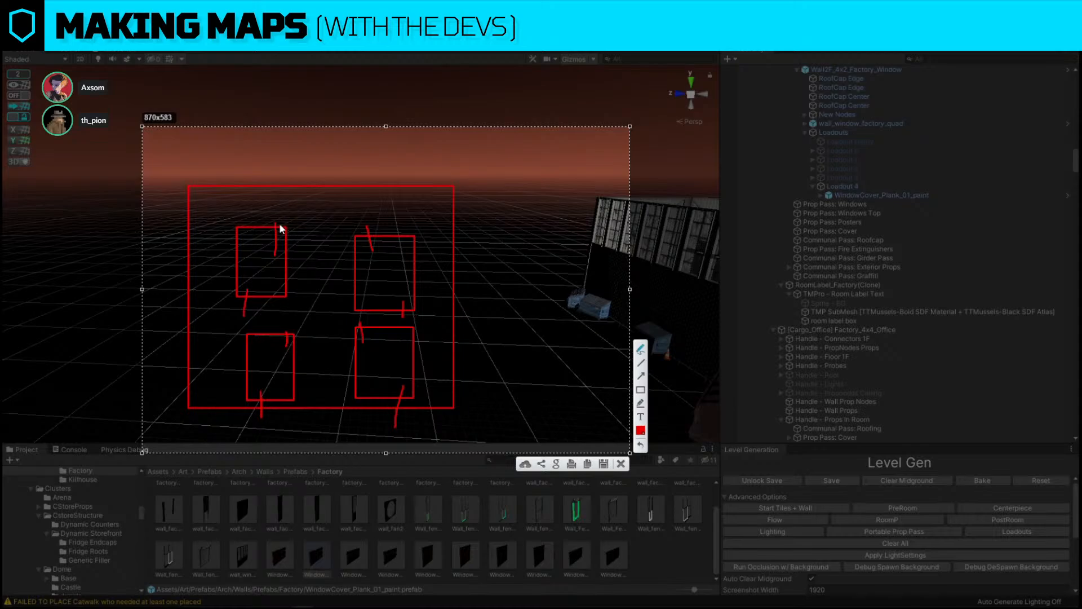
Add small freehand hooks beside the opposite corners of the two left-hand rectangles in the sketch.
mouse_move(265, 225)
left_mouse_down()
mouse_move(295, 211)
mouse_move(309, 240)
mouse_move(299, 246)
left_mouse_up()
key("ctrl+z")
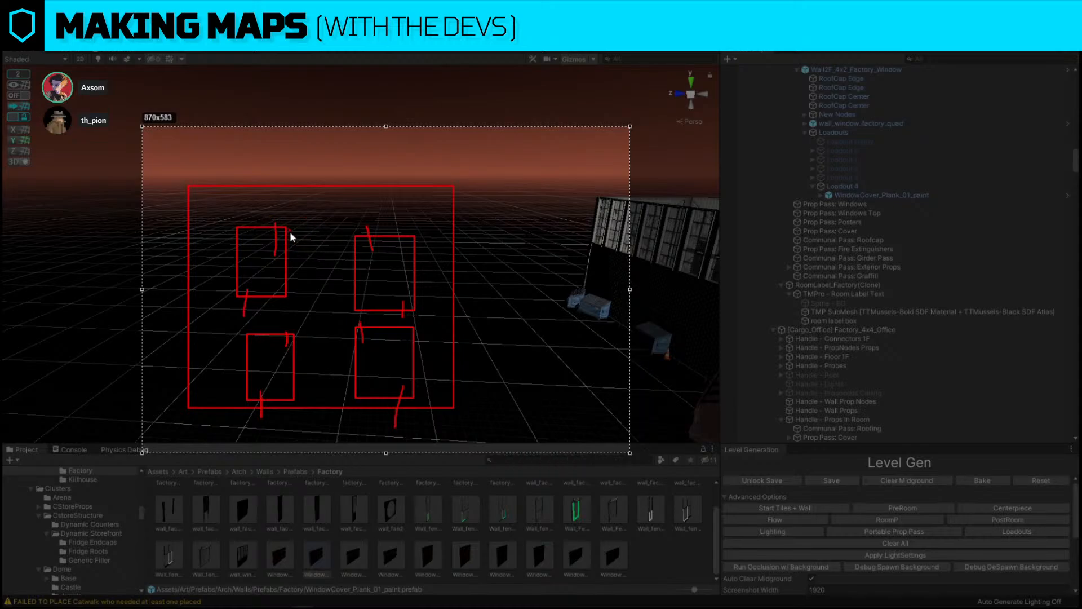
left_click_drag(289, 250, 287, 252)
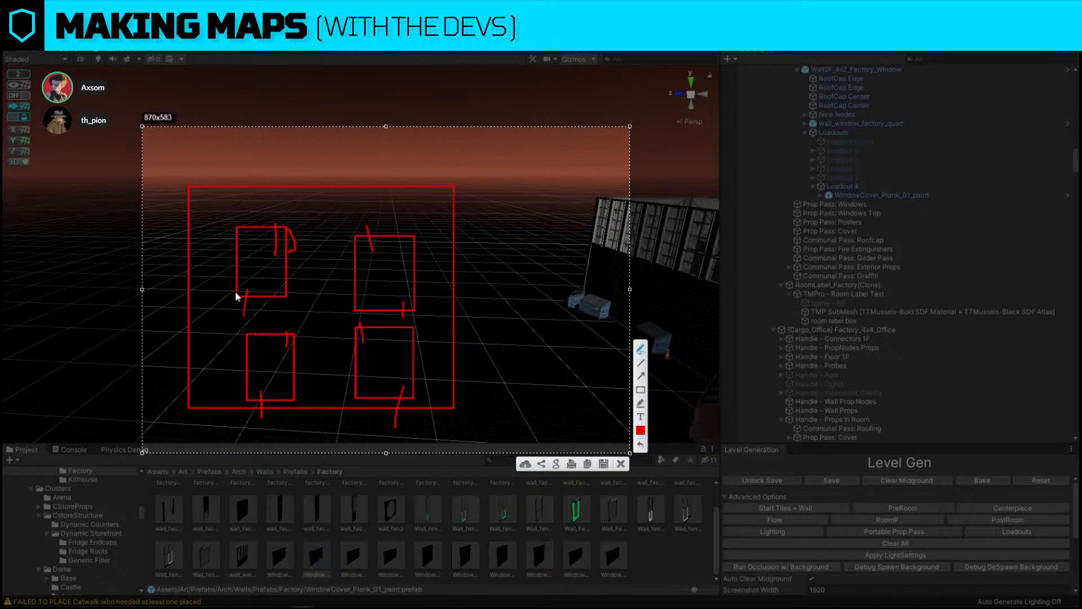
left_click_drag(235, 280, 227, 291)
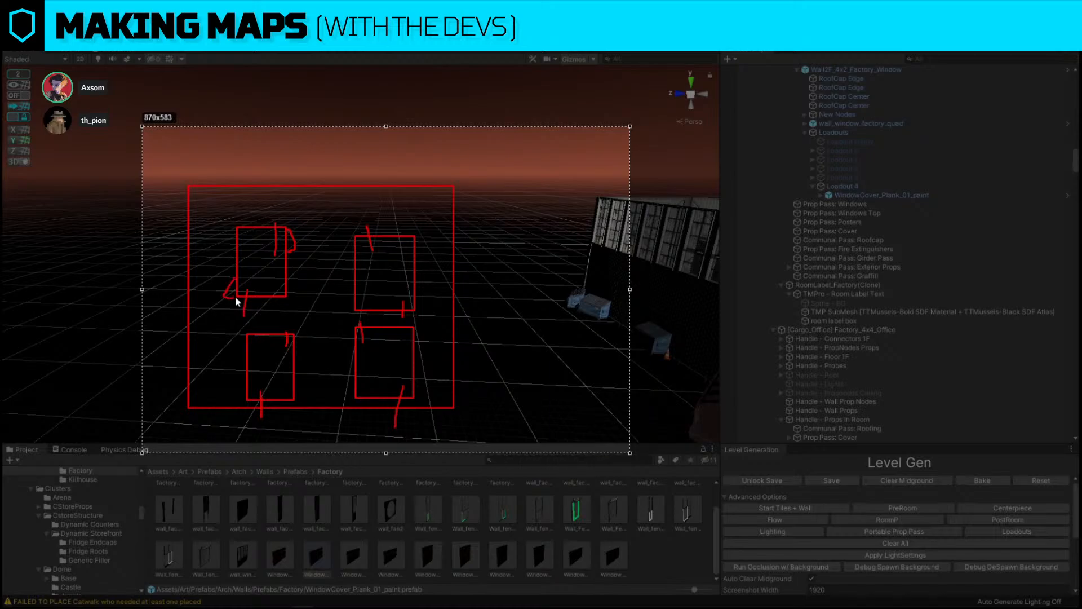
mouse_move(291, 333)
left_mouse_down()
mouse_move(310, 347)
mouse_move(293, 355)
left_mouse_up()
key("ctrl+z")
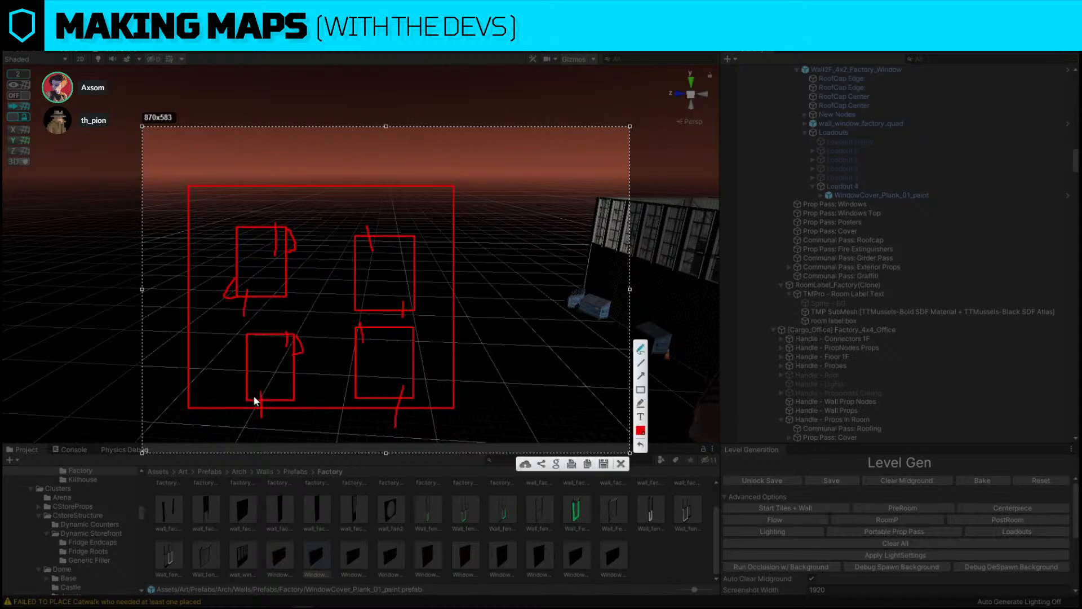
left_click_drag(245, 388, 246, 399)
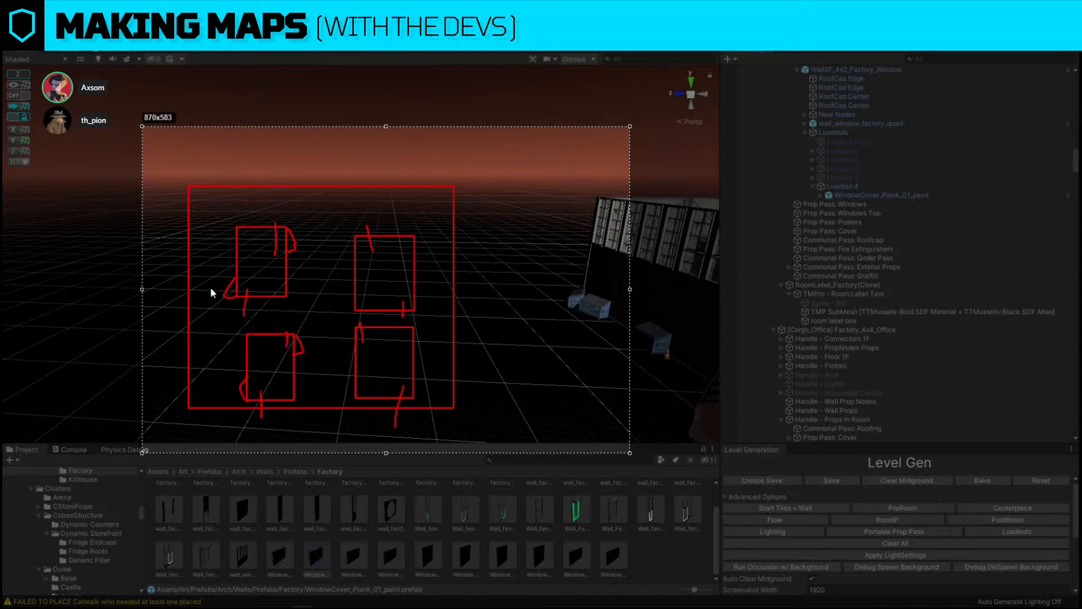
Try freehand routes around, through and between the small rectangles in the sketch, undoing each one.
mouse_move(210, 286)
left_mouse_down()
mouse_move(327, 272)
mouse_move(339, 398)
left_mouse_up()
mouse_move(387, 431)
left_mouse_down()
mouse_move(433, 224)
mouse_move(332, 297)
left_mouse_up()
key("ctrl+z")
left_click_drag(199, 200, 272, 233)
left_click_drag(268, 314, 362, 322)
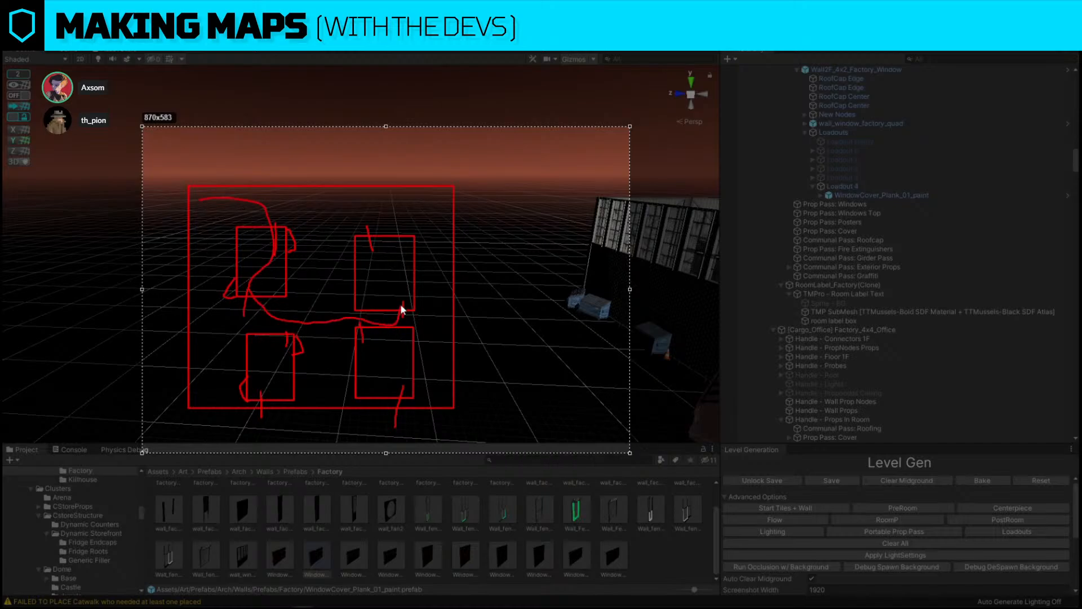
key("ctrl+z")
left_click_drag(227, 320, 397, 321)
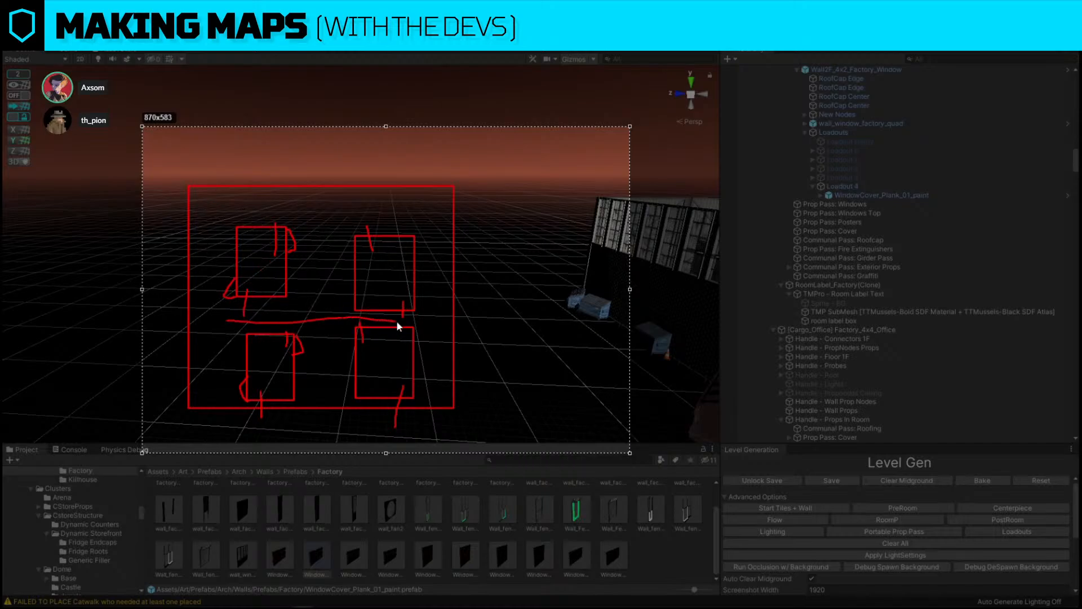
key("ctrl+z")
Draw a winding route through the two right-hand rectangles, and discard the annotated screen capture.
mouse_move(365, 228)
left_mouse_down()
mouse_move(403, 296)
mouse_move(363, 340)
left_mouse_up()
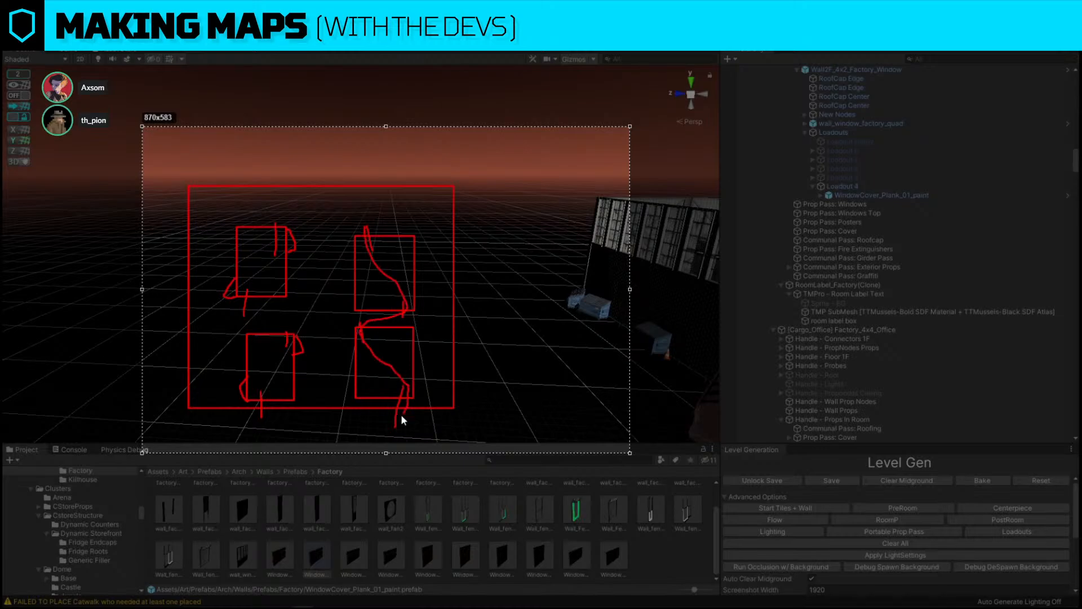
left_click_drag(402, 416, 384, 431)
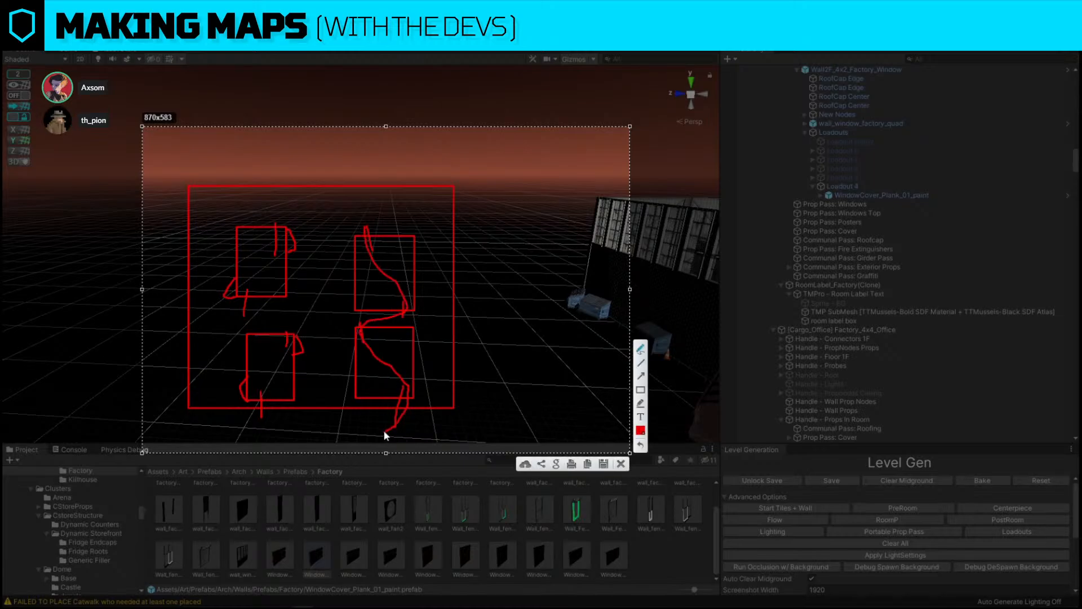
mouse_move(361, 277)
left_mouse_down()
mouse_move(376, 288)
mouse_move(365, 283)
left_mouse_up()
left_click(620, 463)
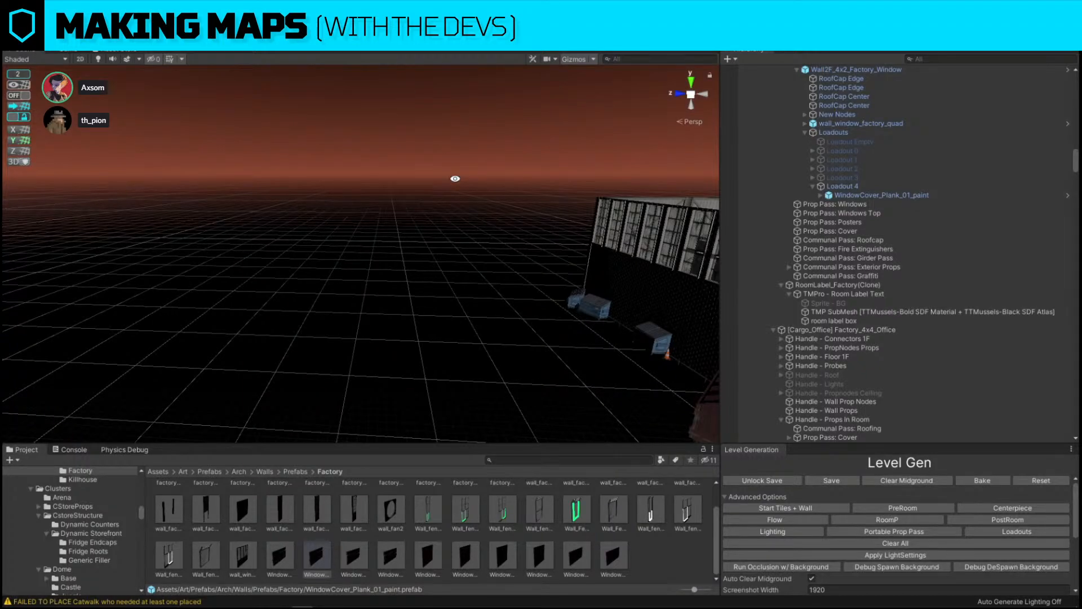
Examine the Factory layout from above and inside Containers, checking the routes between Containers, Office, Shelving and Dock.
key("d")
right_click_drag(387, 245, 239, 326)
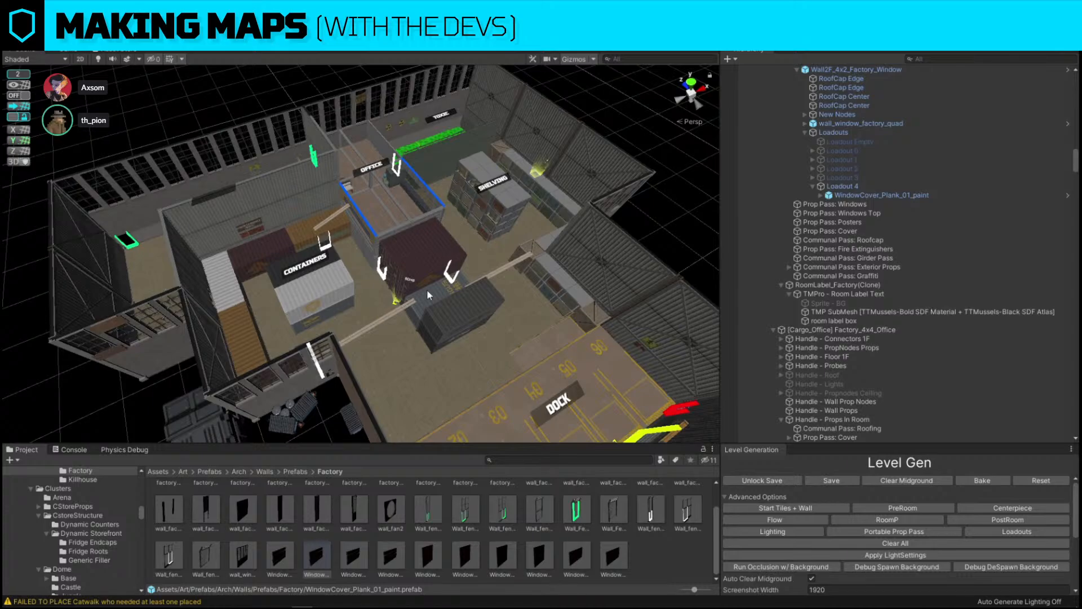
right_click_drag(427, 289, 469, 210)
right_click_drag(558, 169, 430, 226)
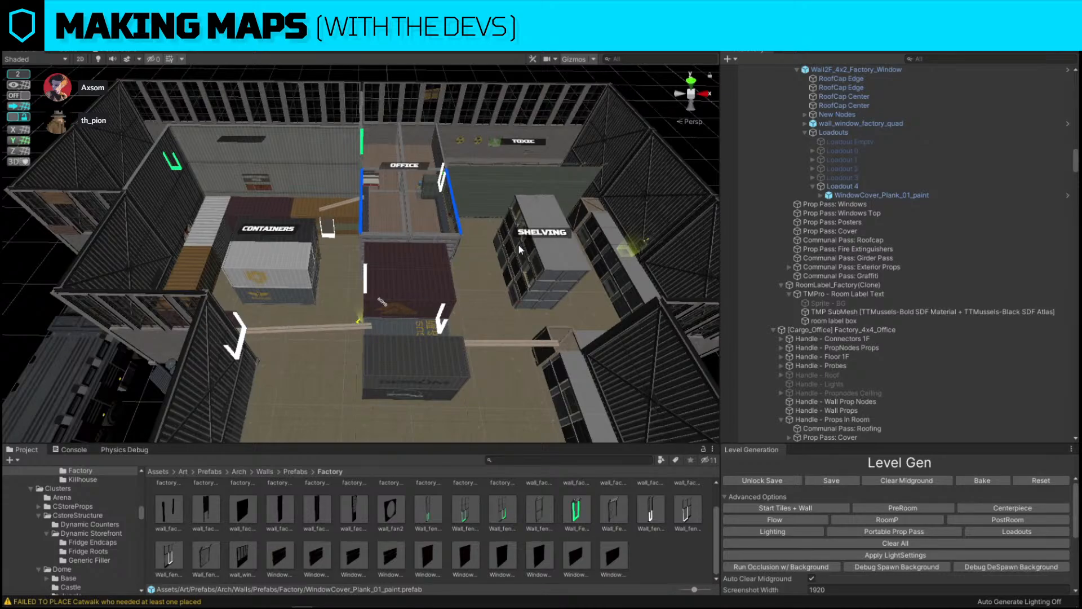
scroll(277, 327, "up", 8)
scroll(261, 338, "down", 8)
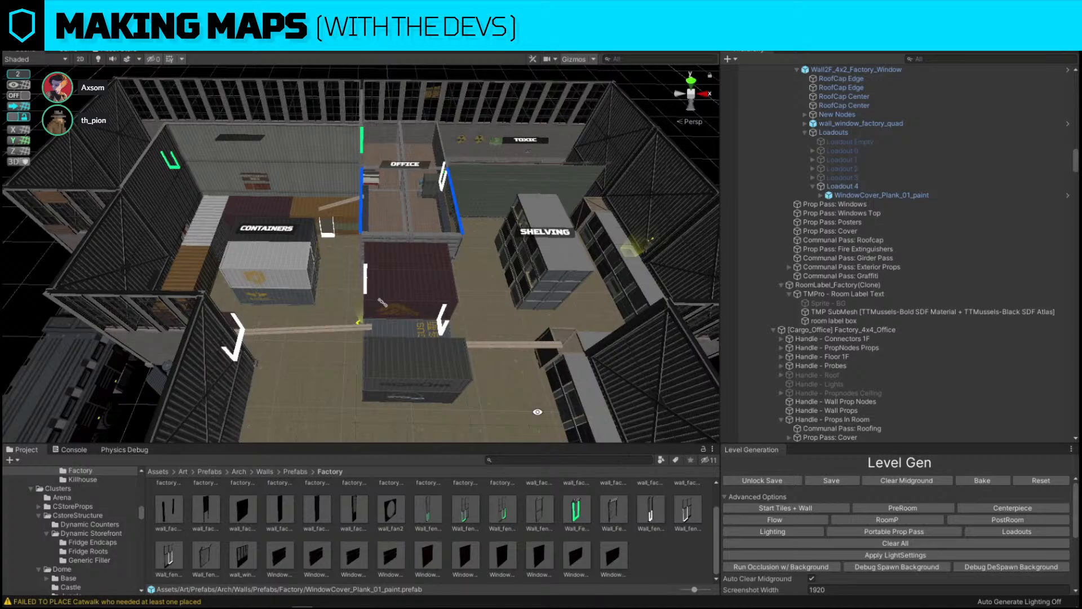
scroll(318, 351, "down", 5)
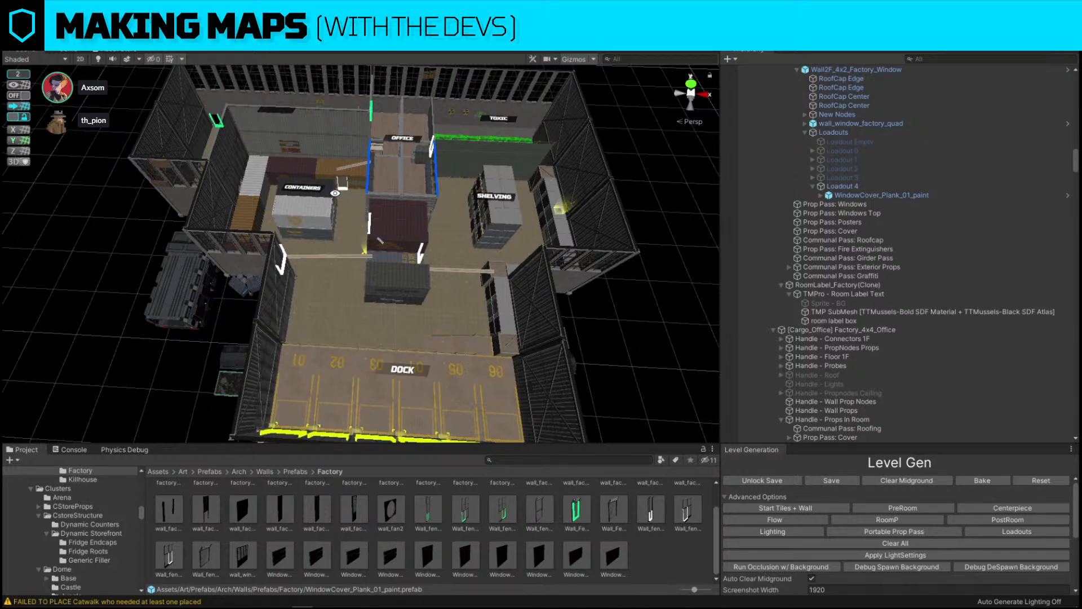
key("w")
right_click_drag(343, 179, 550, 261)
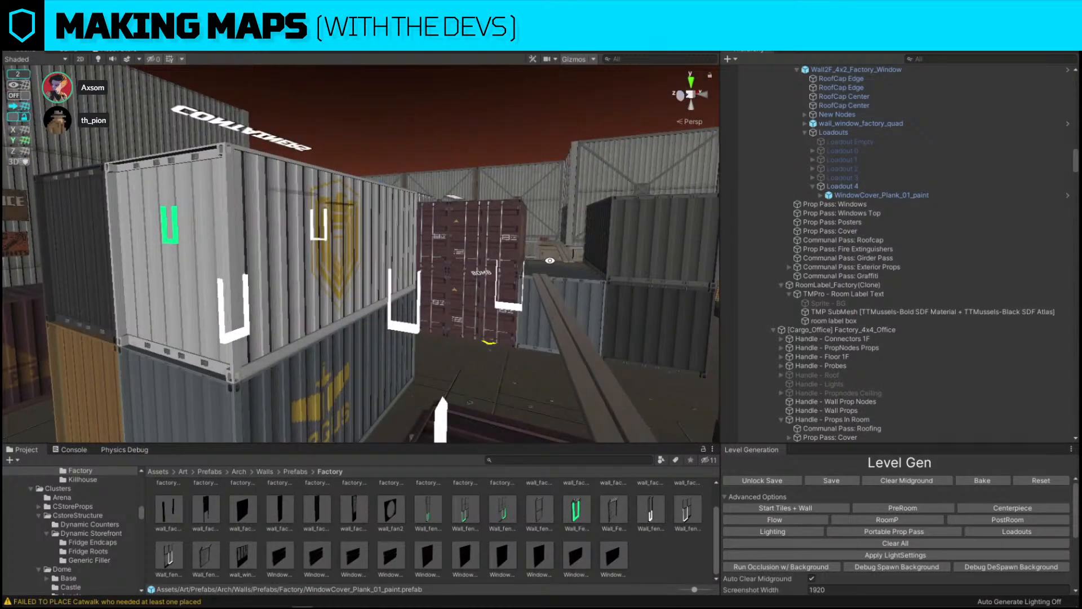
right_click_drag(438, 259, 114, 180)
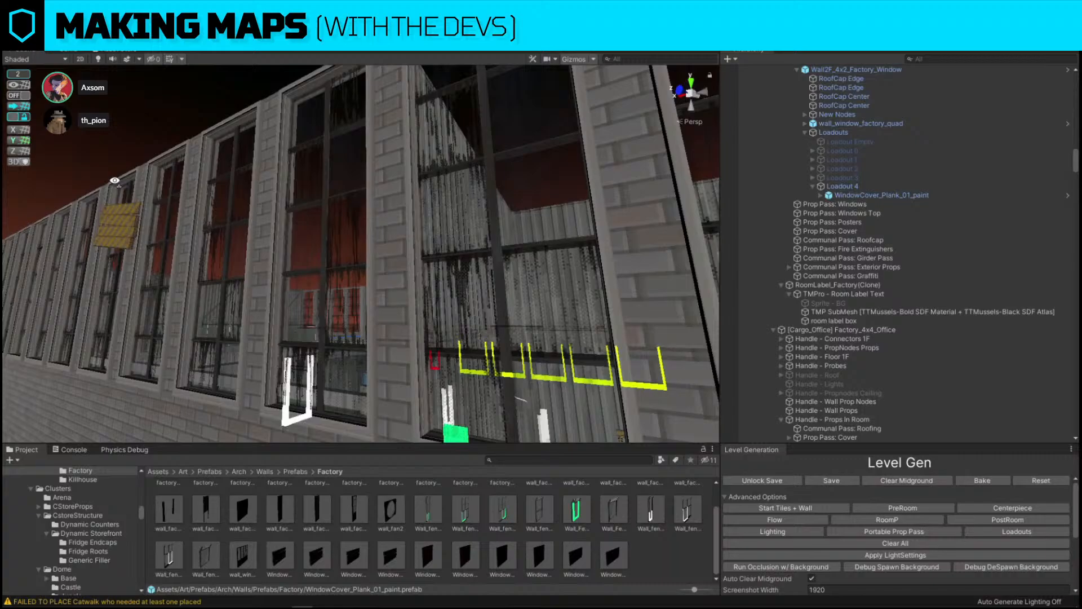
Place a WindowCover_WoodL_02 from the Factory prefabs on the white container's roof beside the corrugated wall.
left_click(133, 227)
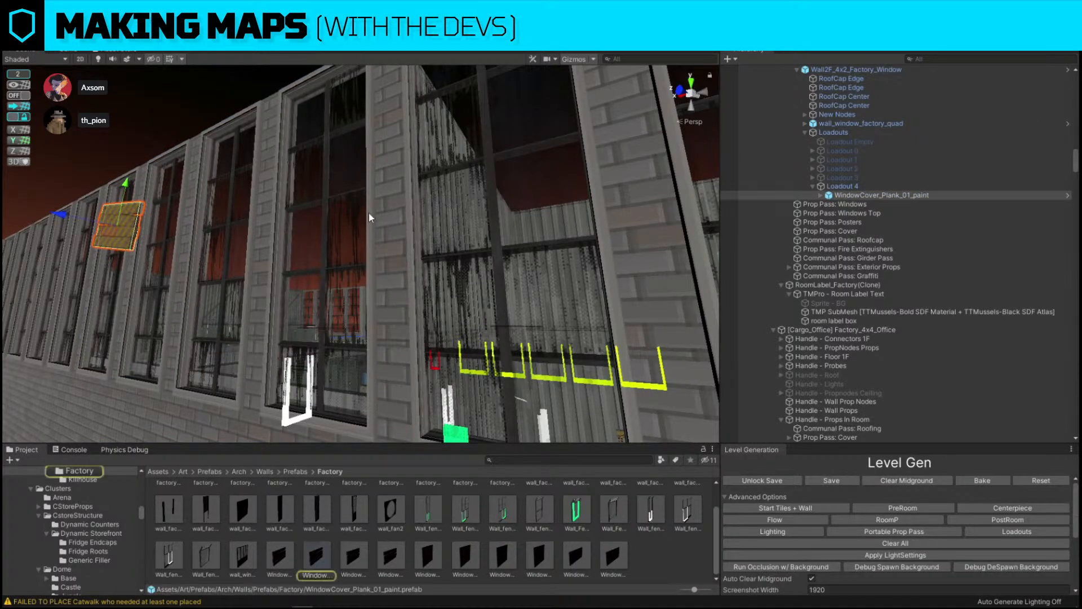
mouse_move(369, 214)
right_mouse_down()
mouse_move(496, 259)
mouse_move(331, 284)
mouse_move(439, 275)
mouse_move(526, 292)
mouse_move(613, 245)
mouse_move(482, 427)
right_mouse_up()
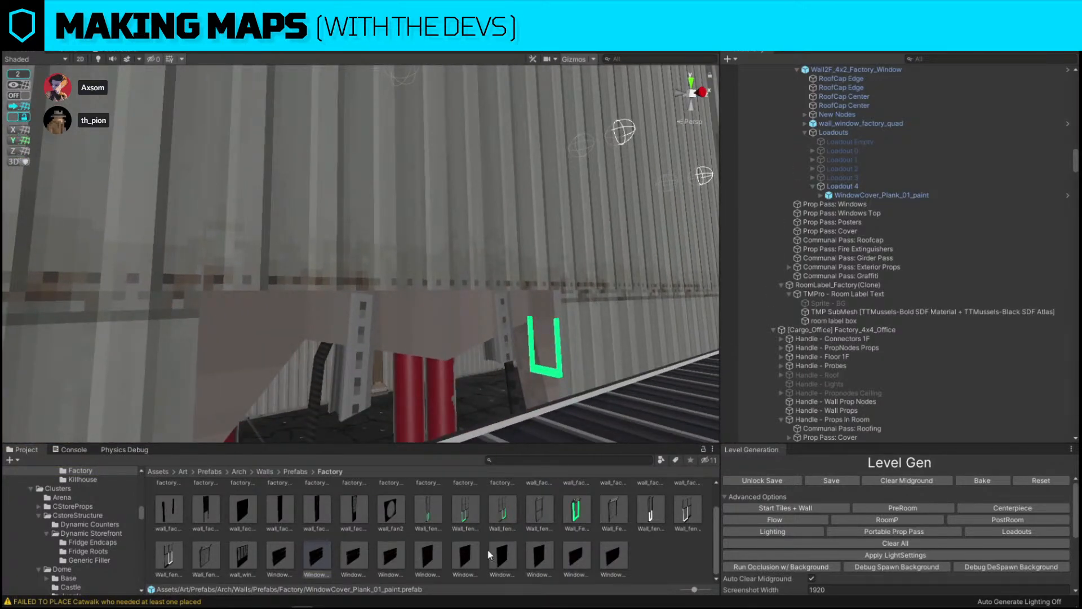
left_click_drag(491, 553, 454, 317)
right_click_drag(454, 317, 288, 248)
Replace the placed wooden cover with WindowCover_WoodL_01_paint using Replace Selection.
key("ctrl+shift+r")
left_click_drag(440, 554, 169, 215)
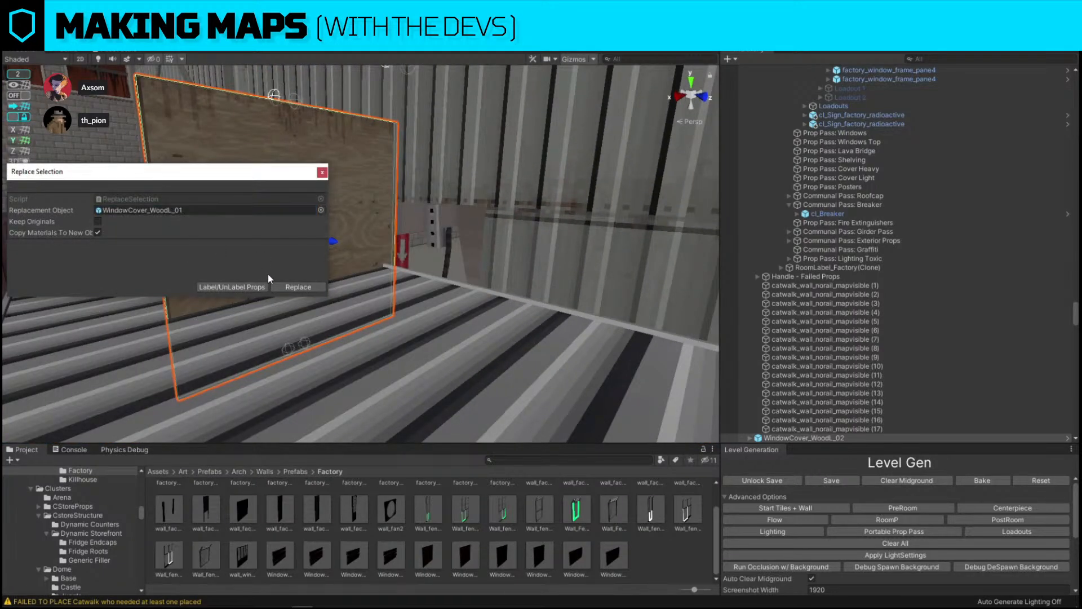
left_click_drag(455, 542, 191, 204)
left_click(305, 288)
left_click(318, 218)
Rotate the DANGER! cover on the white container's roof parallel to the corrugated wall.
right_click_drag(318, 219, 365, 252)
key("e")
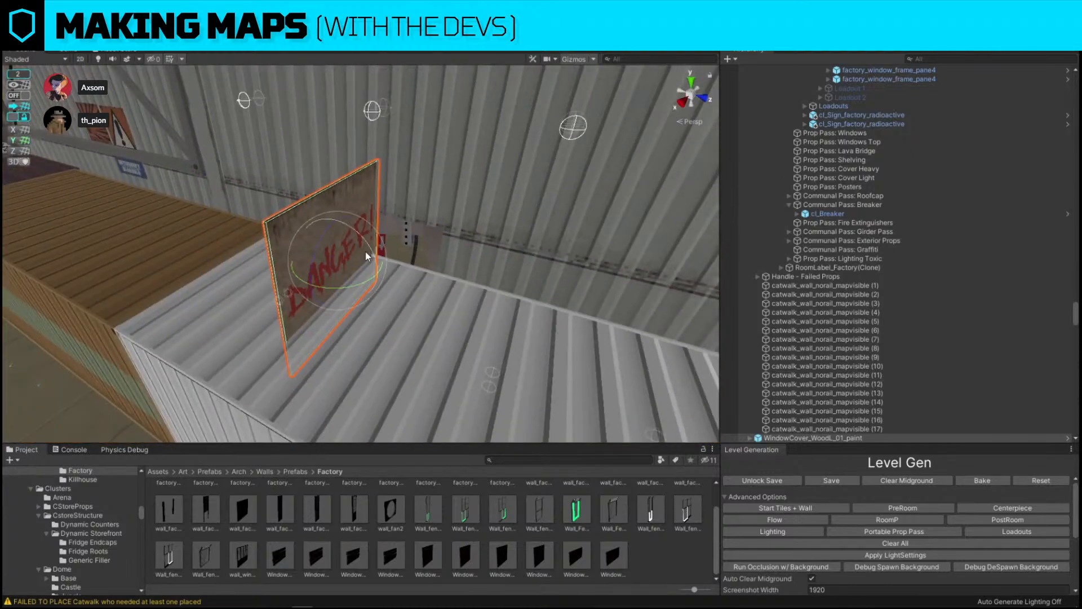
left_click_drag(354, 284, 252, 290)
right_click_drag(251, 291, 414, 277)
Move the DANGER! cover flat against the corrugated wall, adjust its position above the container's roof, and clear the selection.
key("w")
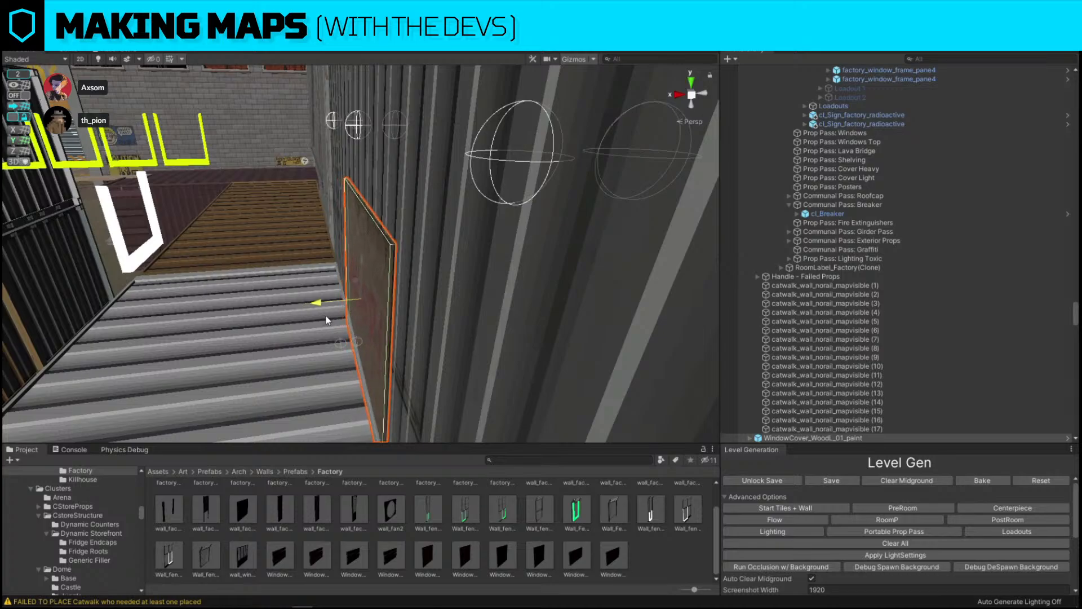
key("a")
right_click_drag(327, 320, 211, 150)
key("s")
left_click_drag(262, 190, 267, 110)
right_click_drag(265, 204, 314, 193)
key("s")
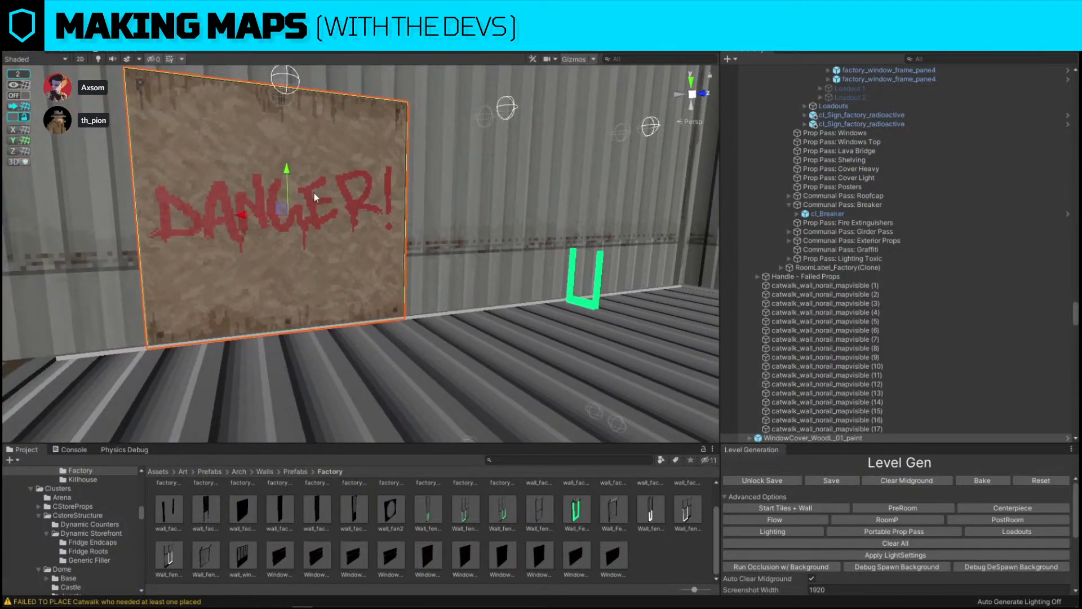
key("s")
right_click_drag(236, 215, 116, 223)
left_click(284, 180)
key("w")
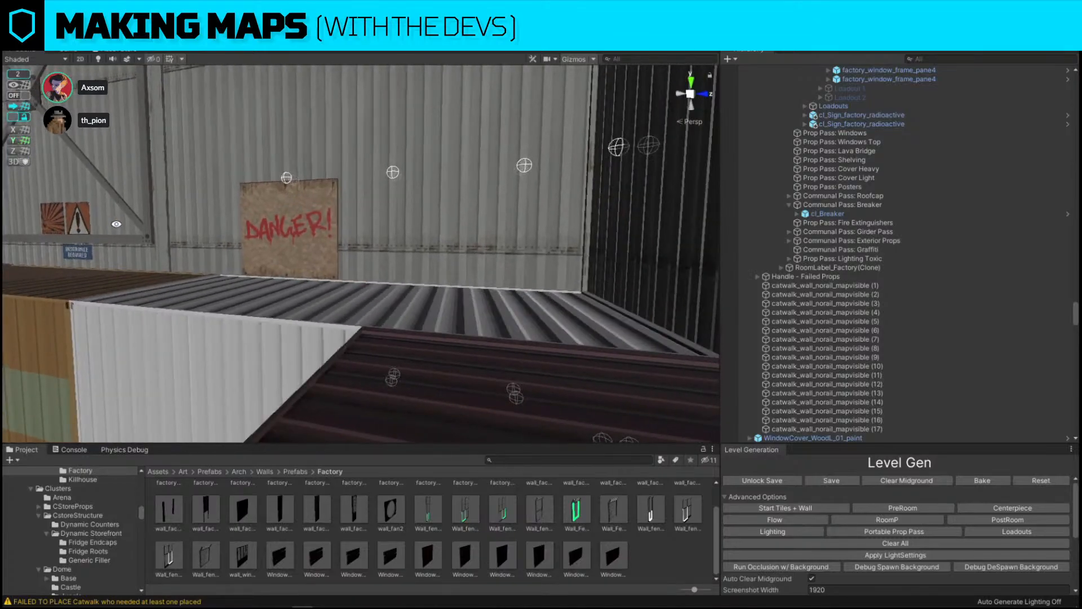
Duplicate the DANGER! cover and set the copy flat against the corrugated wall's other face, above the breach opening.
key("w")
right_click_drag(496, 239, 269, 220)
right_click_drag(345, 231, 420, 170)
right_click_drag(310, 160, 383, 297)
key("w")
key("ctrl+d")
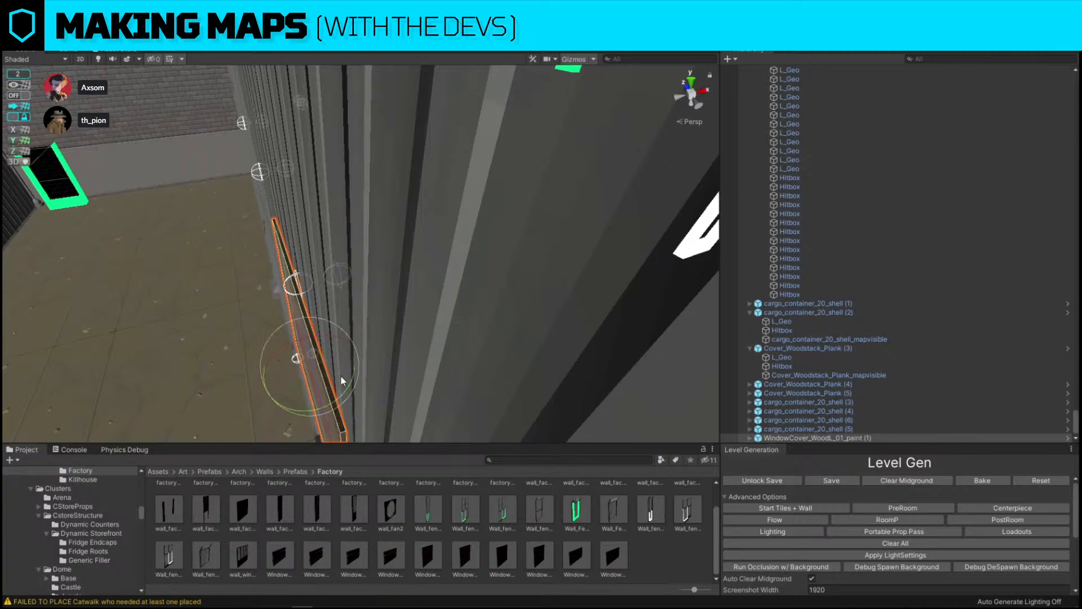
right_click_drag(341, 380, 451, 261)
left_click_drag(379, 203, 367, 203)
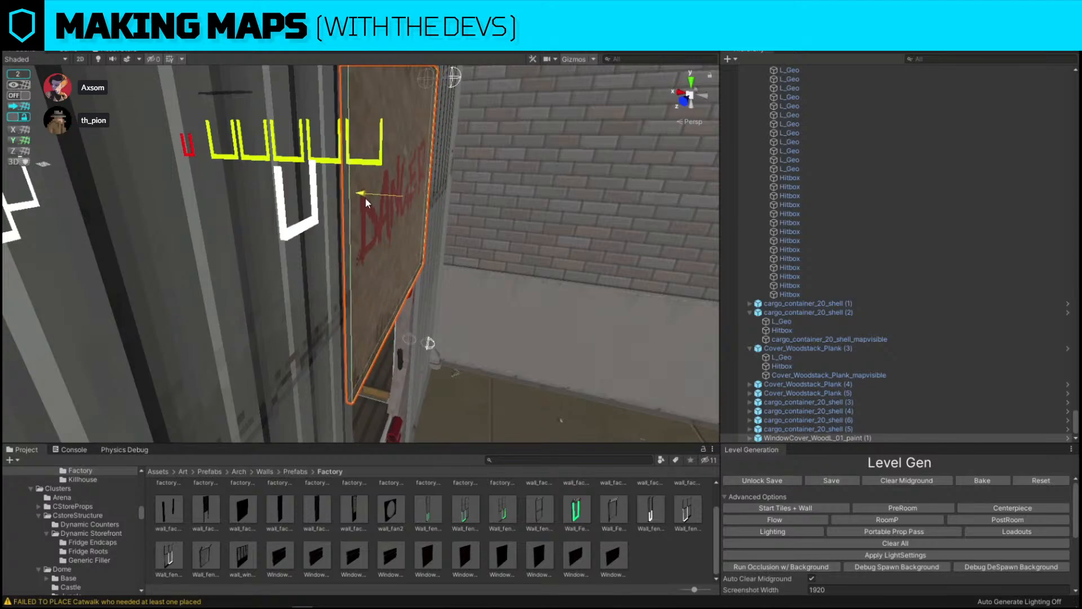
right_click_drag(366, 202, 287, 228)
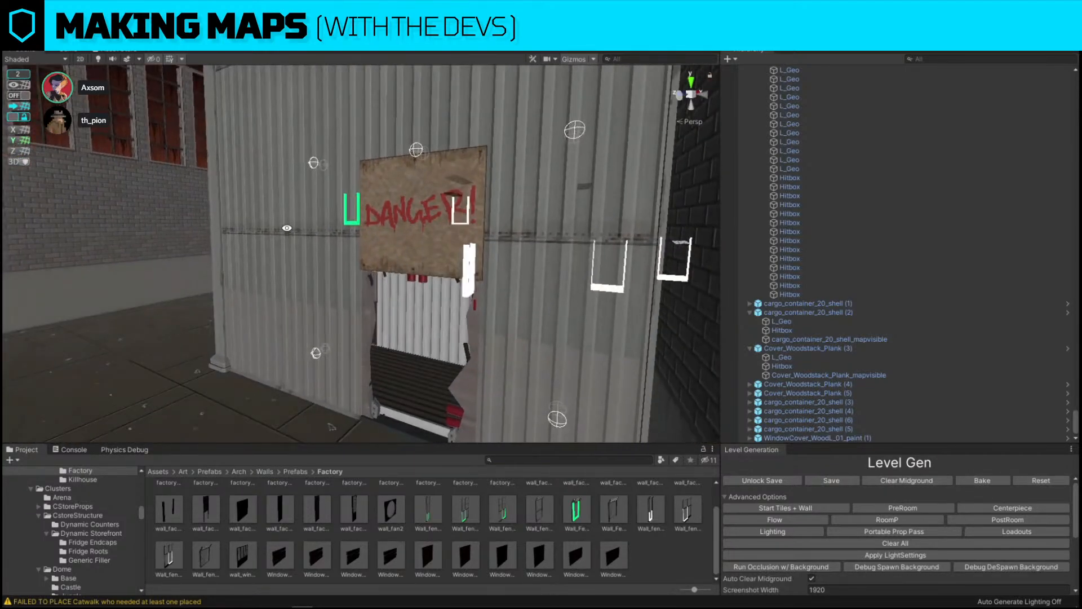
Rotate the duplicated DANGER! cover slightly so it hangs at a small tilt above the breach opening.
left_click(423, 226)
right_click_drag(424, 225, 550, 187)
key("e")
left_click_drag(276, 251, 282, 251)
right_click_drag(283, 251, 480, 243)
Replace the duplicated DANGER! cover with WindowCover_WoodL_02_paint using Replace Selection.
left_click(530, 217)
right_click_drag(531, 216, 339, 263)
left_click(437, 22)
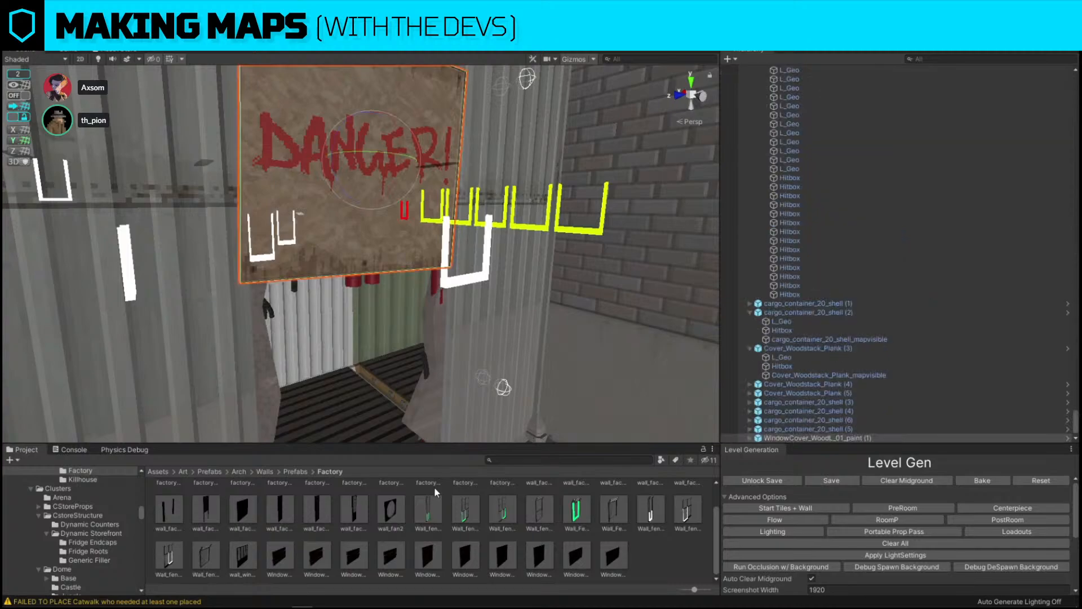
key("ctrl+shift+r")
left_click_drag(203, 220, 207, 224)
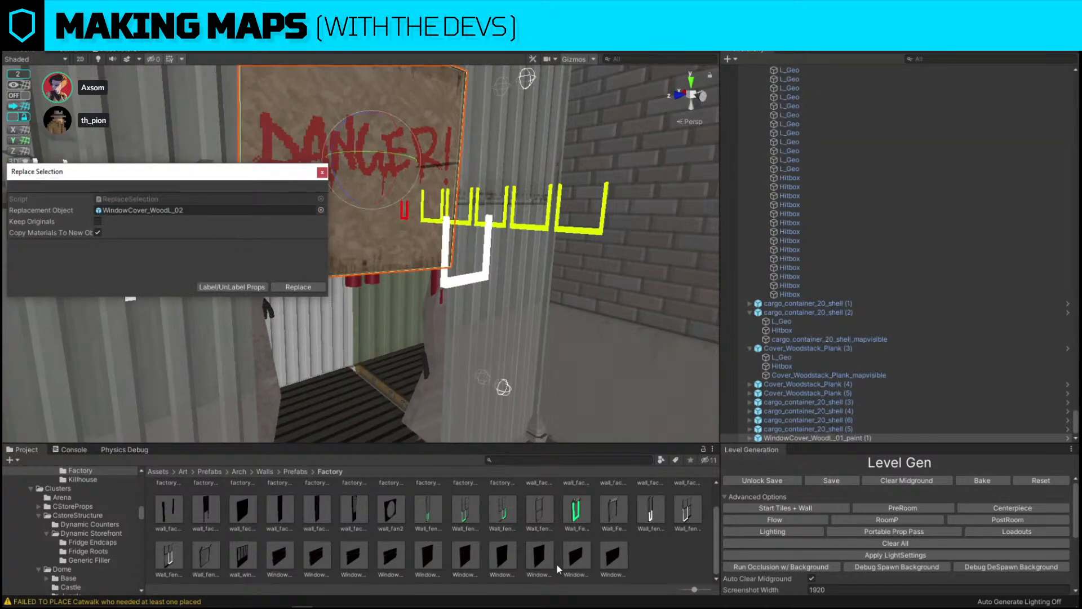
left_click(298, 287)
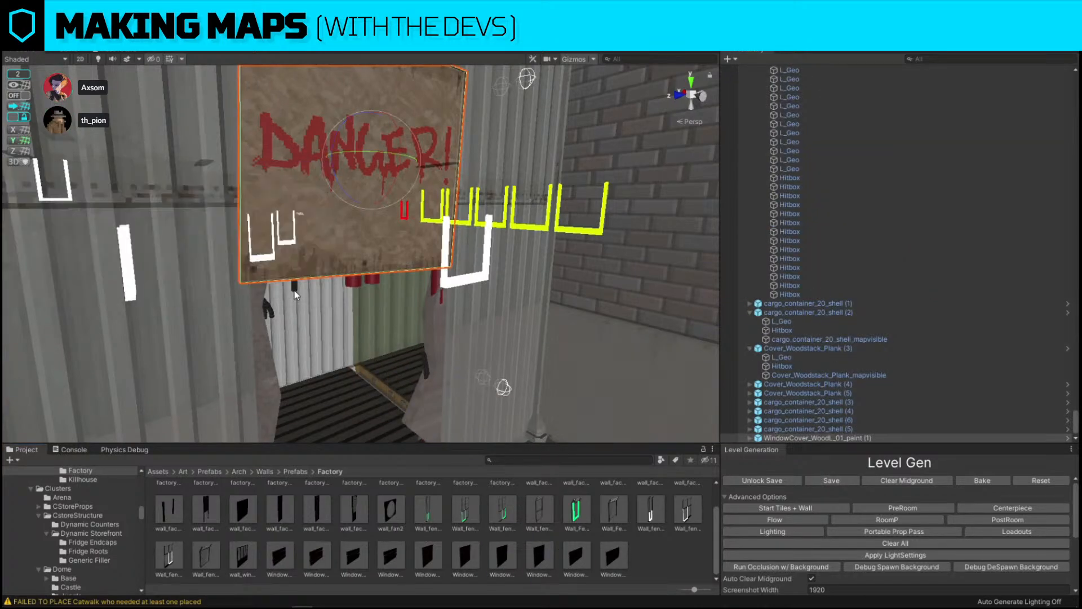
right_click_drag(294, 289, 514, 376)
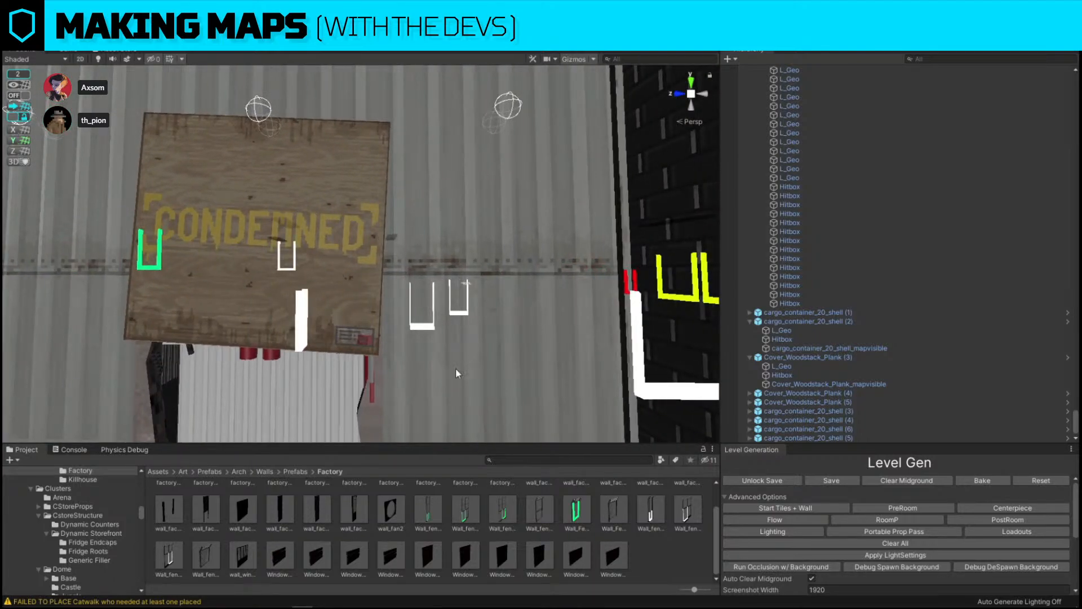
Replace the CONDEMNED cover above the breach with WindowCover_WoodM_01_paint using Replace Selection.
left_click(364, 313)
key("ctrl+shift+r")
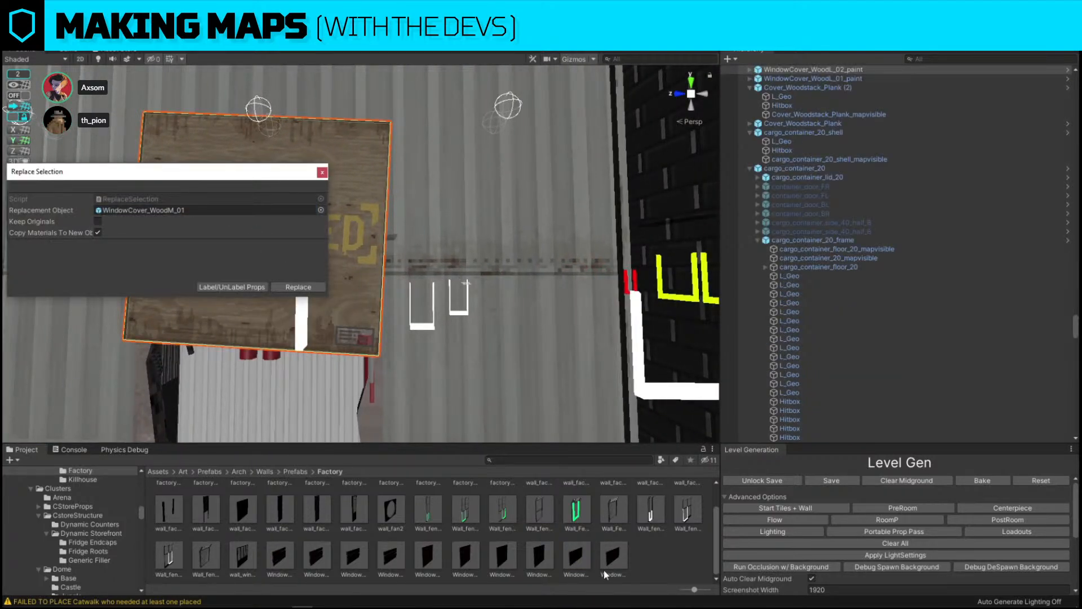
left_click_drag(220, 196, 216, 212)
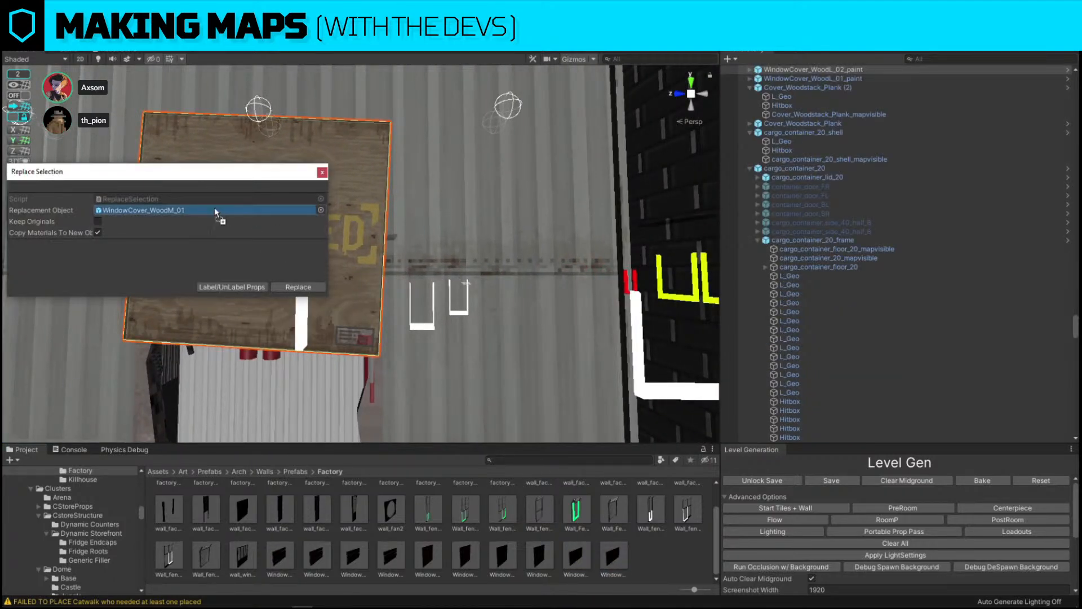
left_click(299, 287)
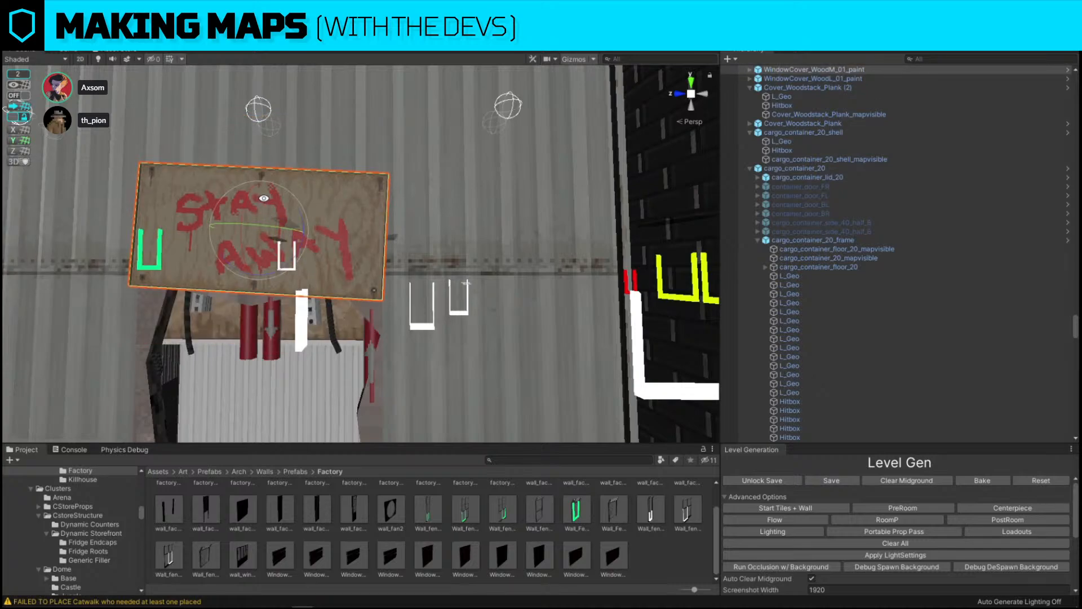
Adjust the placement of the painted wooden covers against the corrugated wall around the breach.
left_click_drag(265, 196, 481, 287)
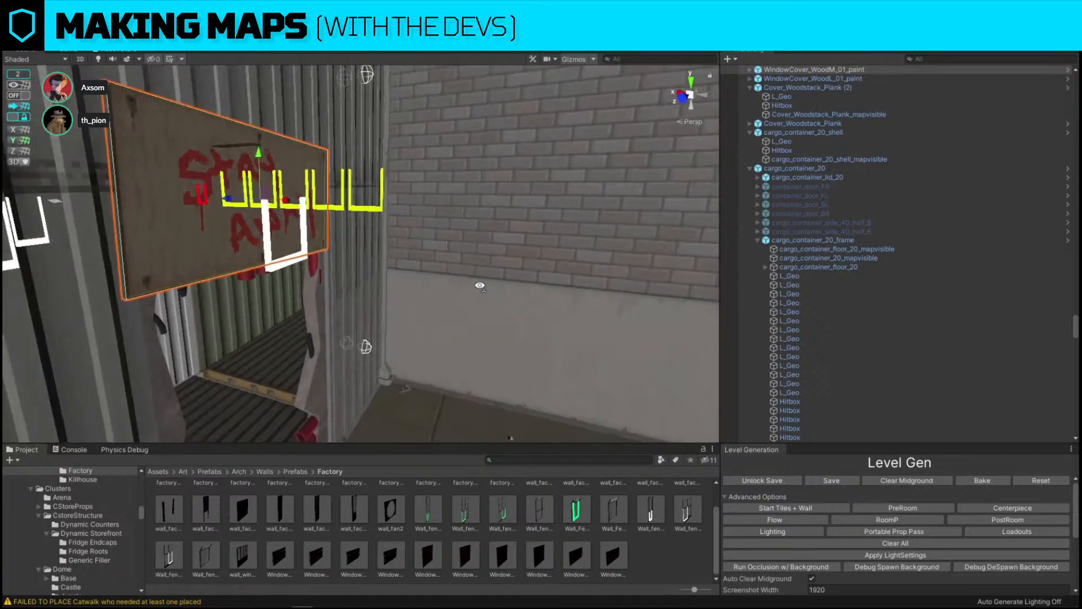
left_click(481, 289)
left_click_drag(551, 224, 264, 185, "alt")
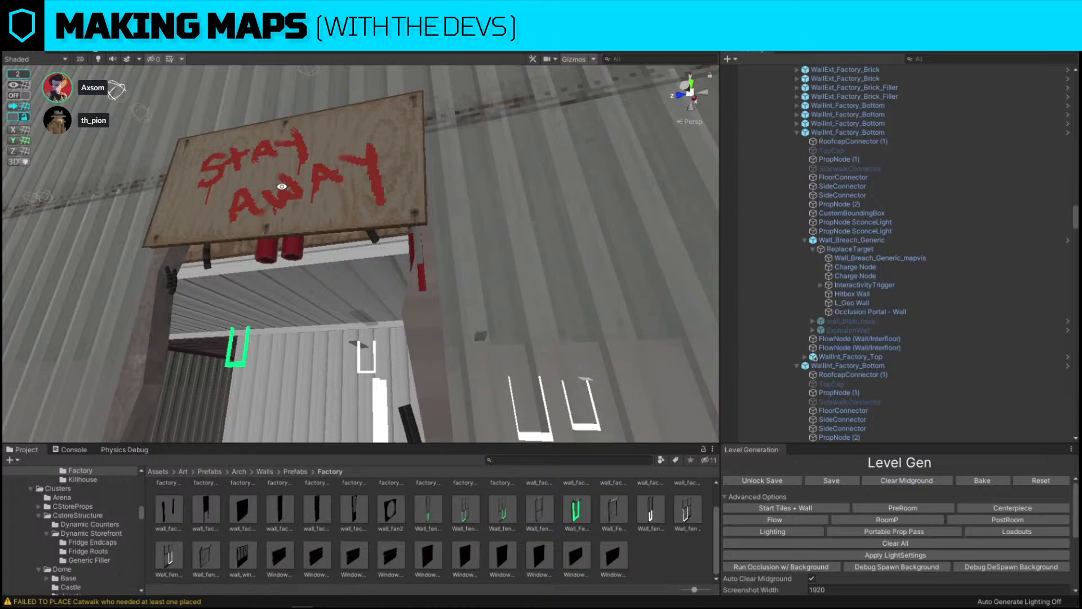
left_click(282, 185)
left_click_drag(290, 137, 420, 121)
left_click_drag(407, 158, 373, 314)
left_click_drag(372, 270, 418, 180, "alt")
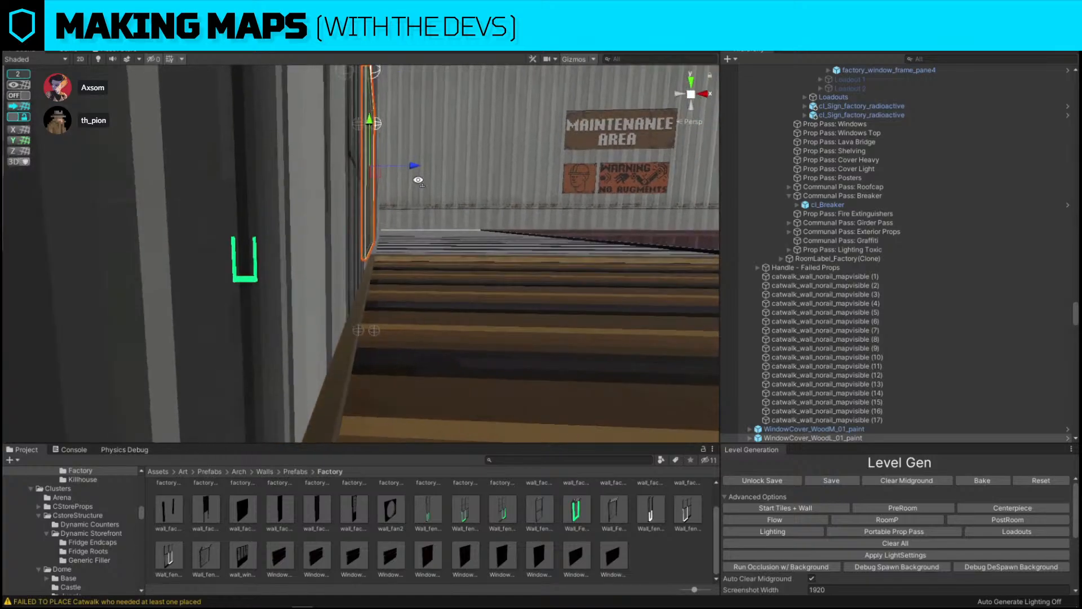
Select the adjoining cargo containers together and shift them slightly relative to the corrugated breach wall.
left_click(356, 312)
right_click_drag(490, 222, 494, 237)
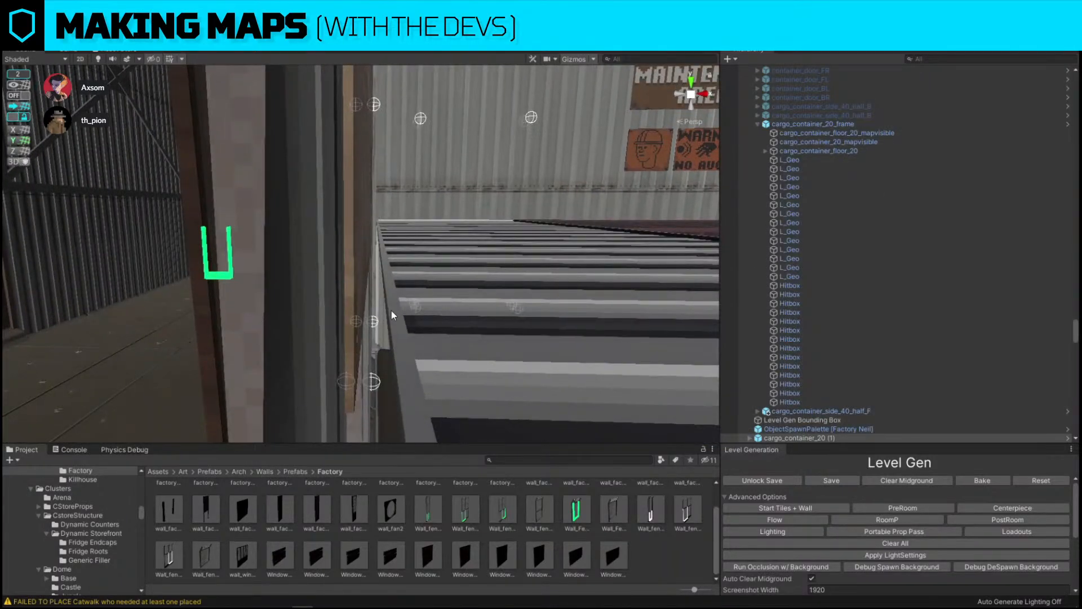
right_click_drag(394, 313, 456, 318)
left_click(457, 319, "shift")
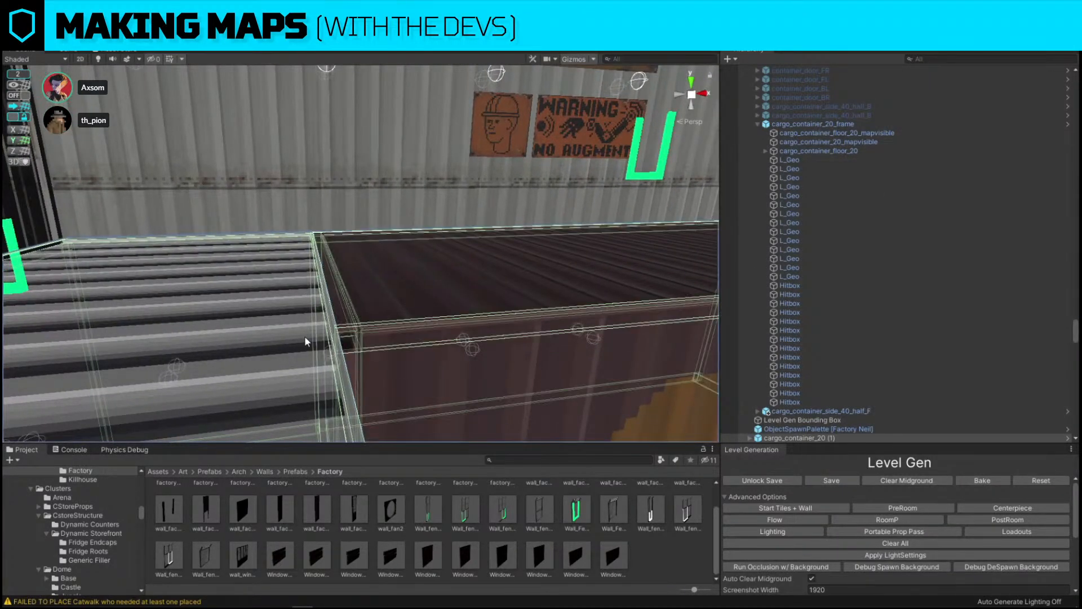
right_click_drag(306, 341, 423, 313, "alt")
right_click_drag(434, 253, 522, 165)
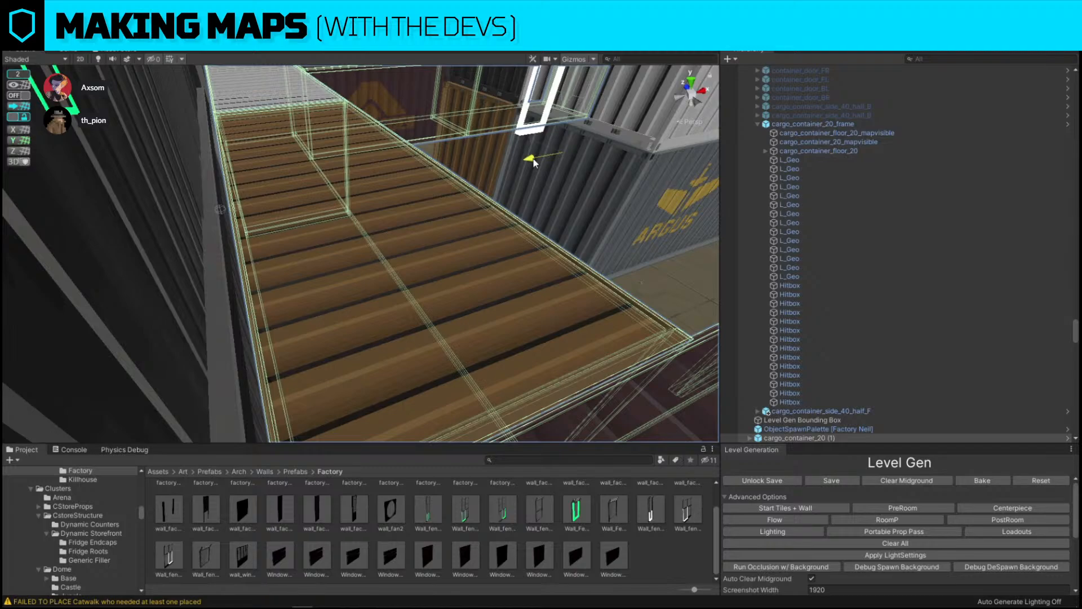
left_click_drag(532, 159, 529, 163)
right_click_drag(529, 165, 362, 205)
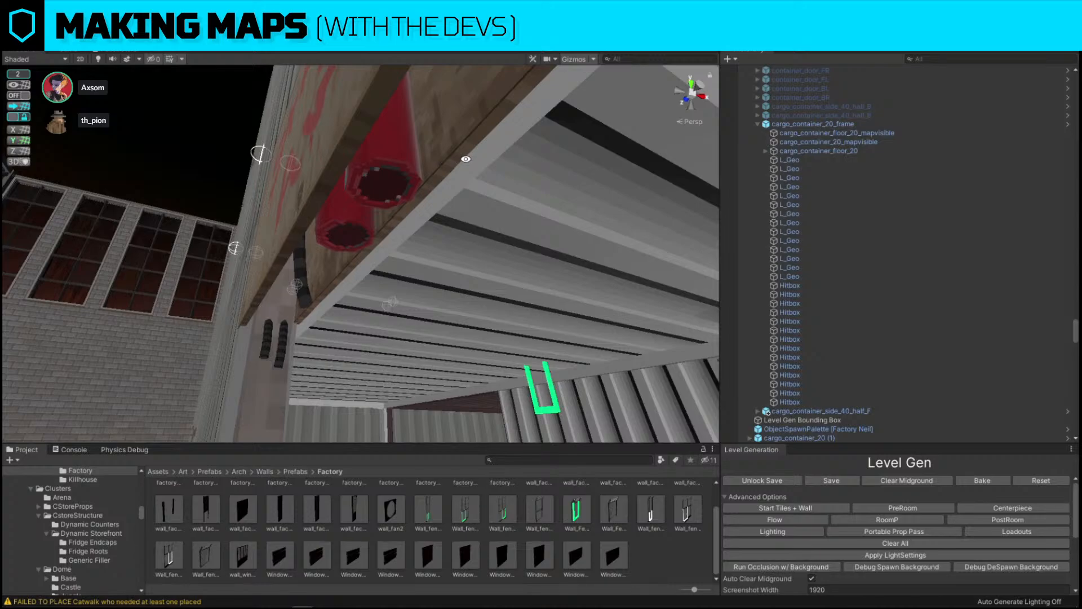
right_click_drag(466, 158, 669, 290)
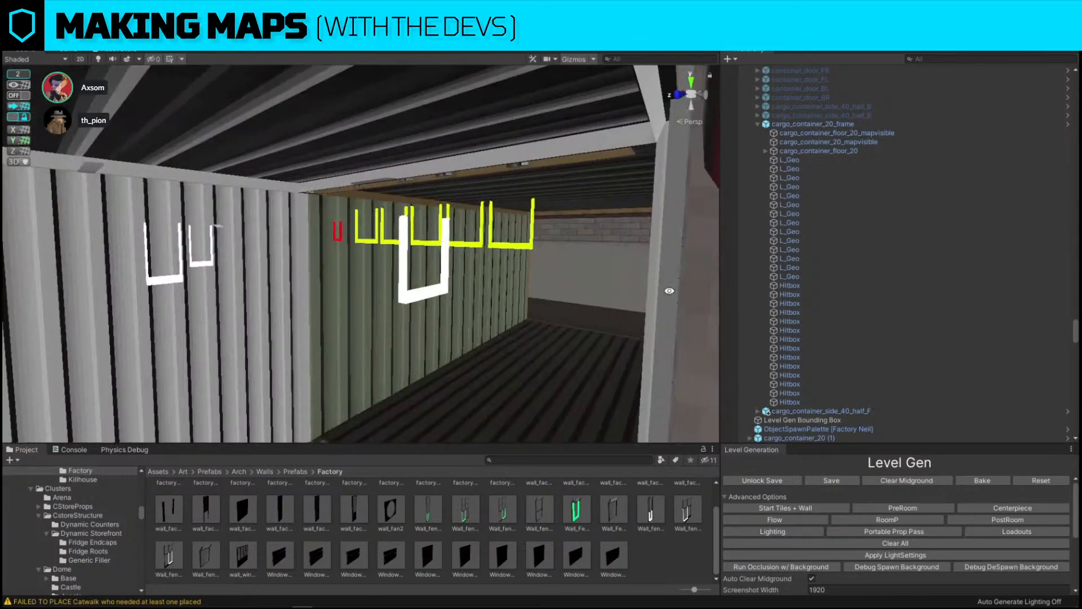
Find the "cargo container" materials in the project assets, try them on the green container's side, and apply the yellow one.
right_click_drag(395, 212, 320, 294)
double_click(318, 286)
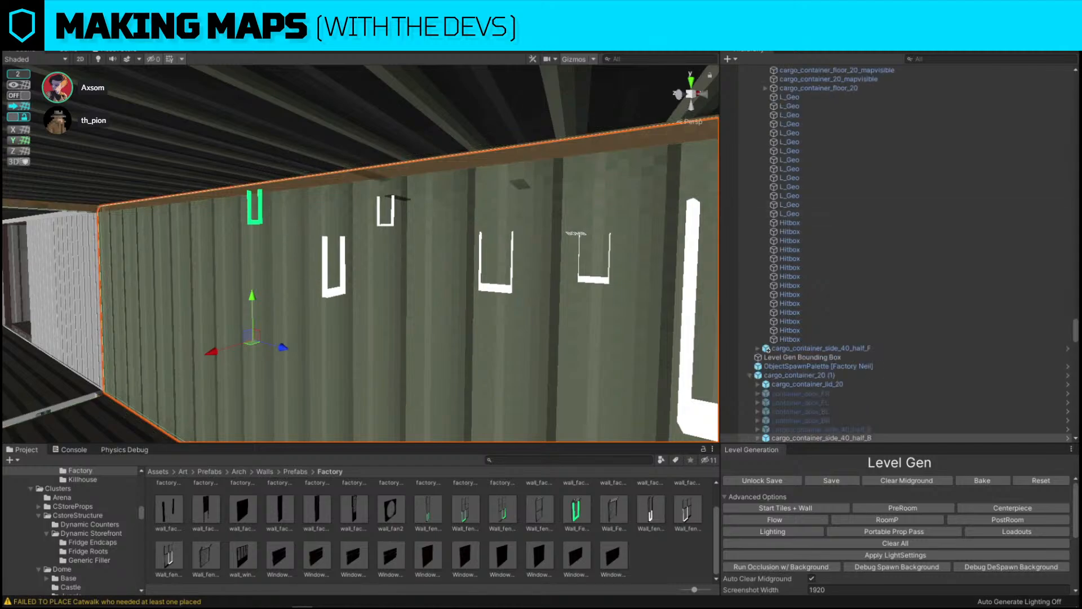
left_click(513, 462)
type("cargo")
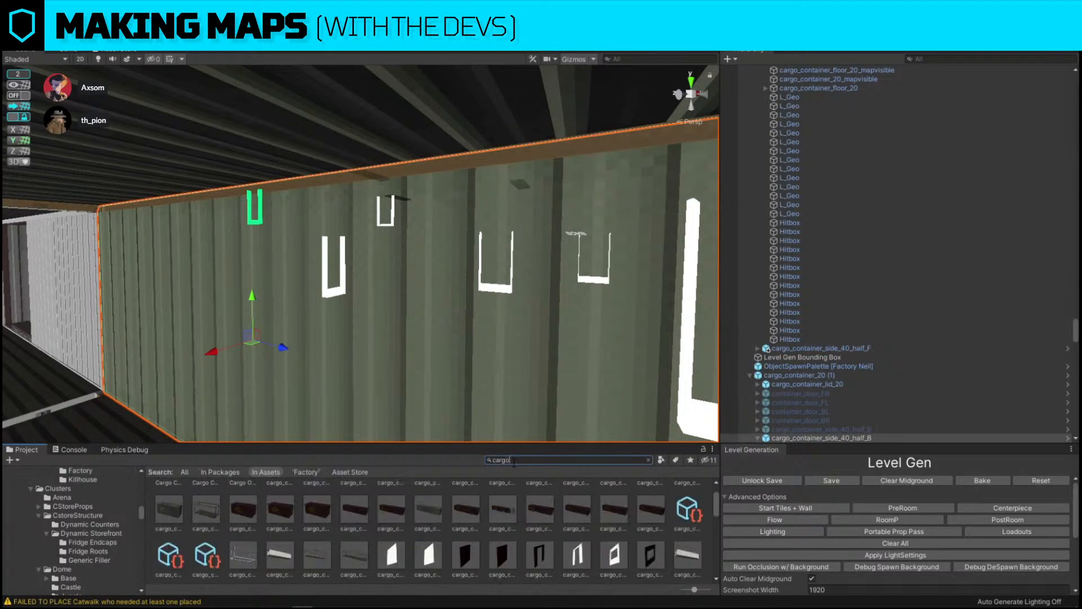
scroll(479, 513, "down", 3)
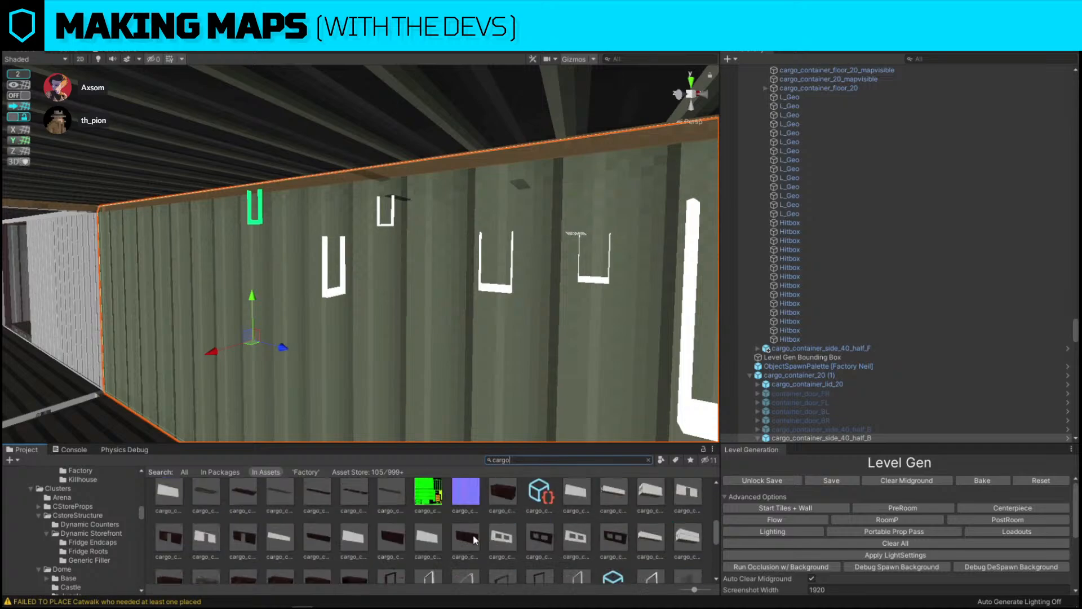
scroll(383, 519, "up", 2)
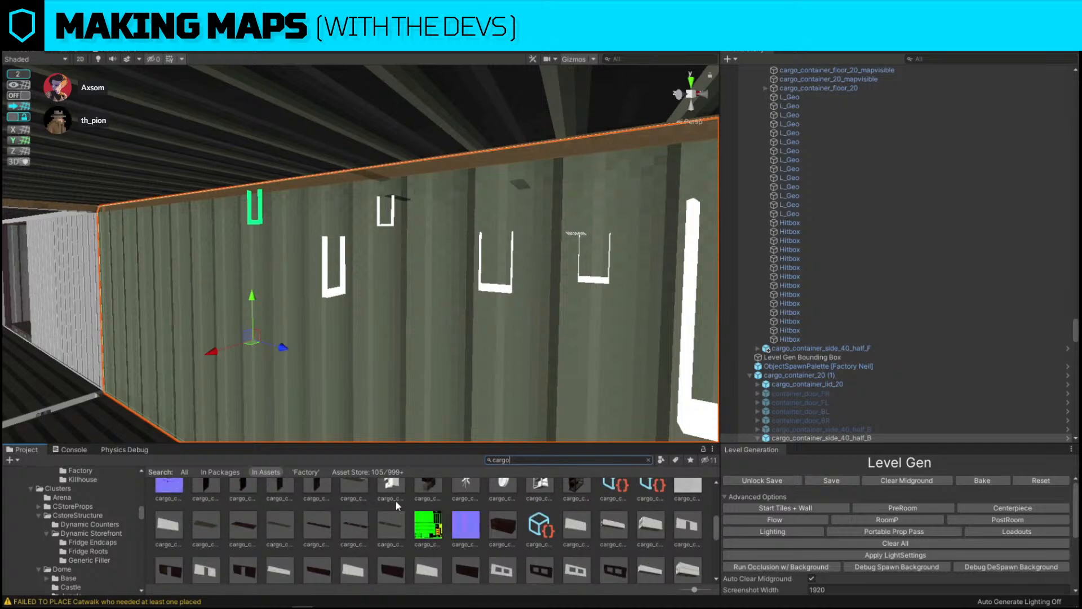
type("container")
left_click_drag(240, 498, 392, 339)
left_click_drag(306, 516, 303, 461)
left_click_drag(319, 505, 354, 377)
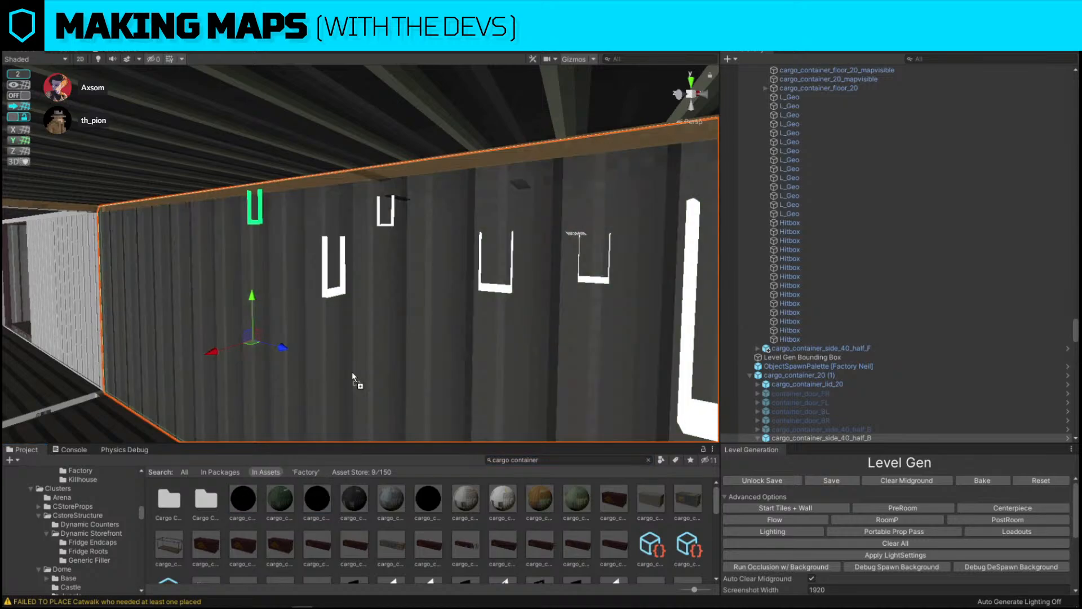
left_click_drag(433, 498, 409, 359)
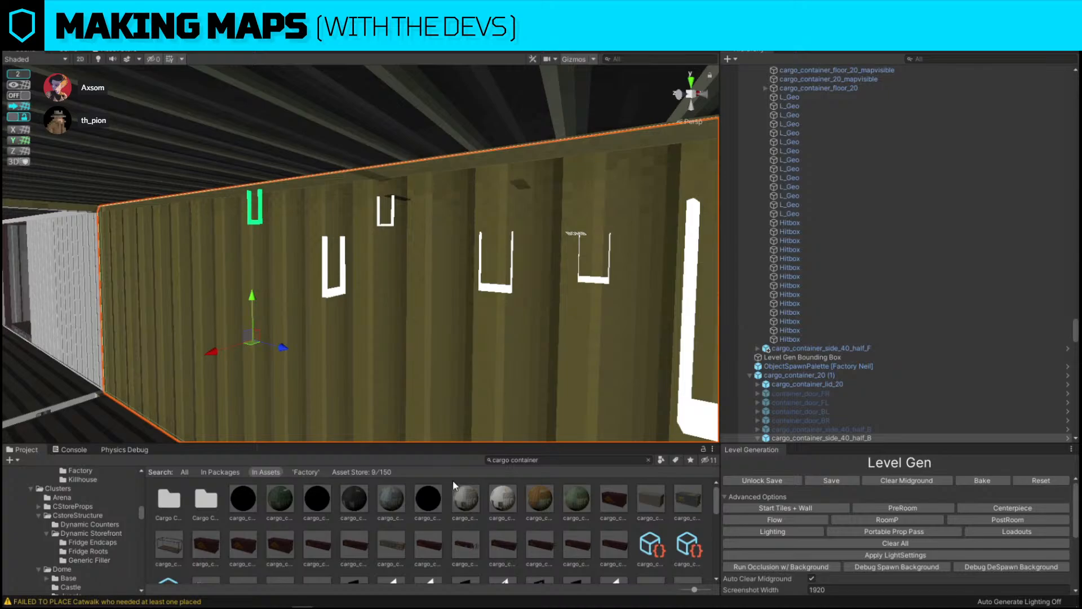
right_click_drag(564, 242, 681, 236)
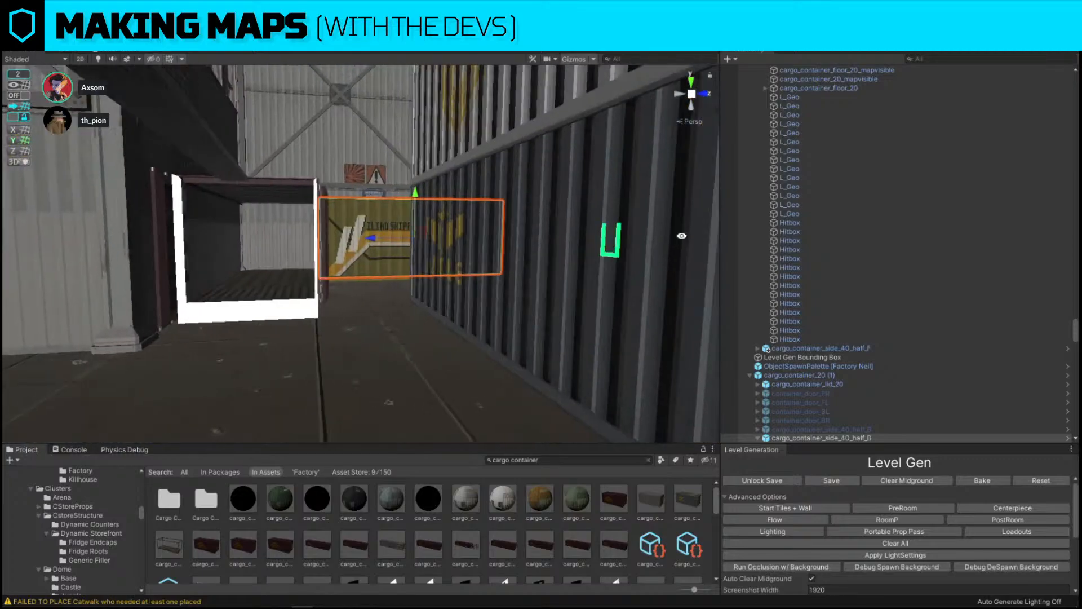
Enable the hidden cargo_container_side_40_half_B panel of cargo_container_20 (1) to close its open side.
right_click_drag(312, 264, 450, 339)
right_click_drag(242, 276, 289, 254)
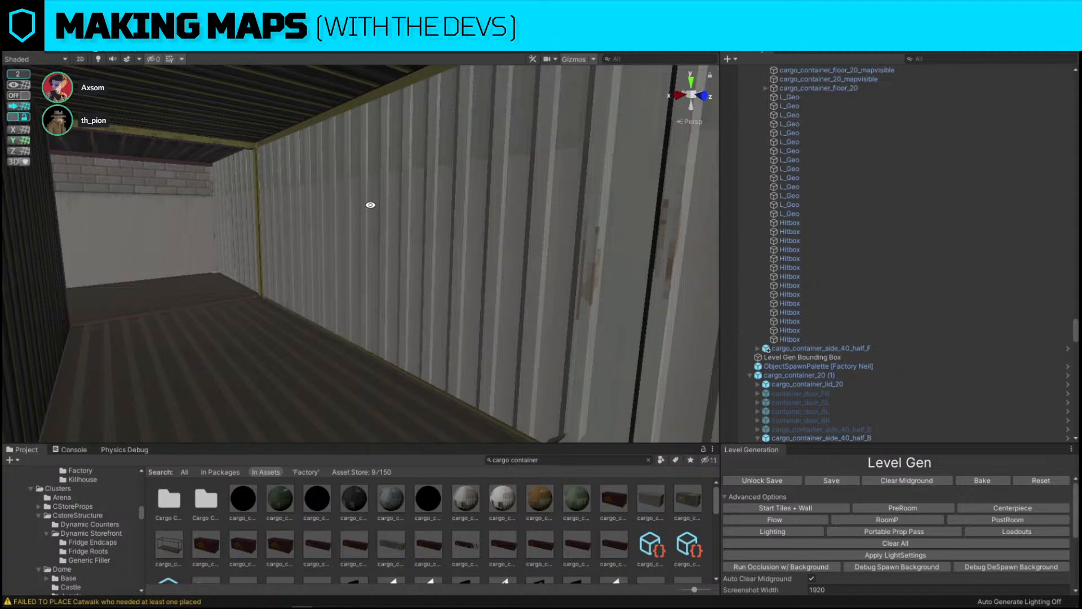
left_click(441, 195)
right_click_drag(442, 195, 301, 303)
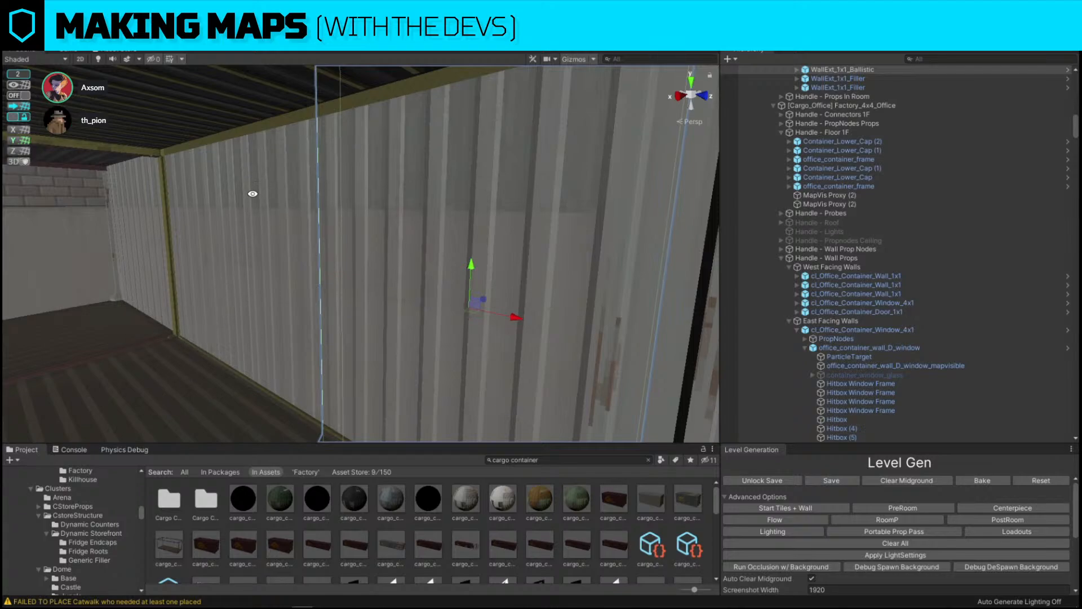
left_click(308, 122)
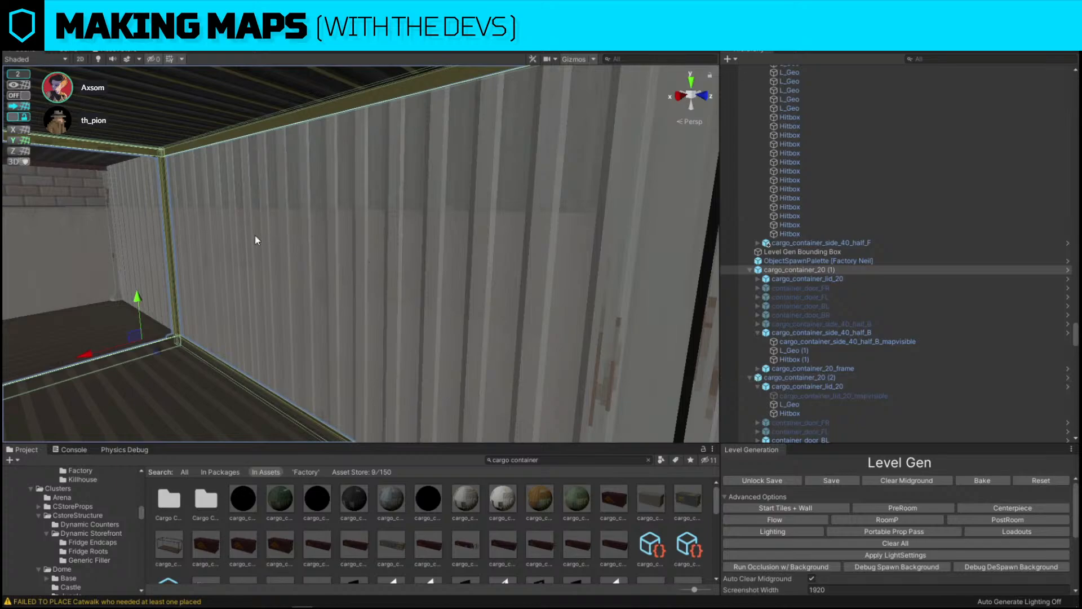
left_click_drag(256, 241, 542, 218, "alt")
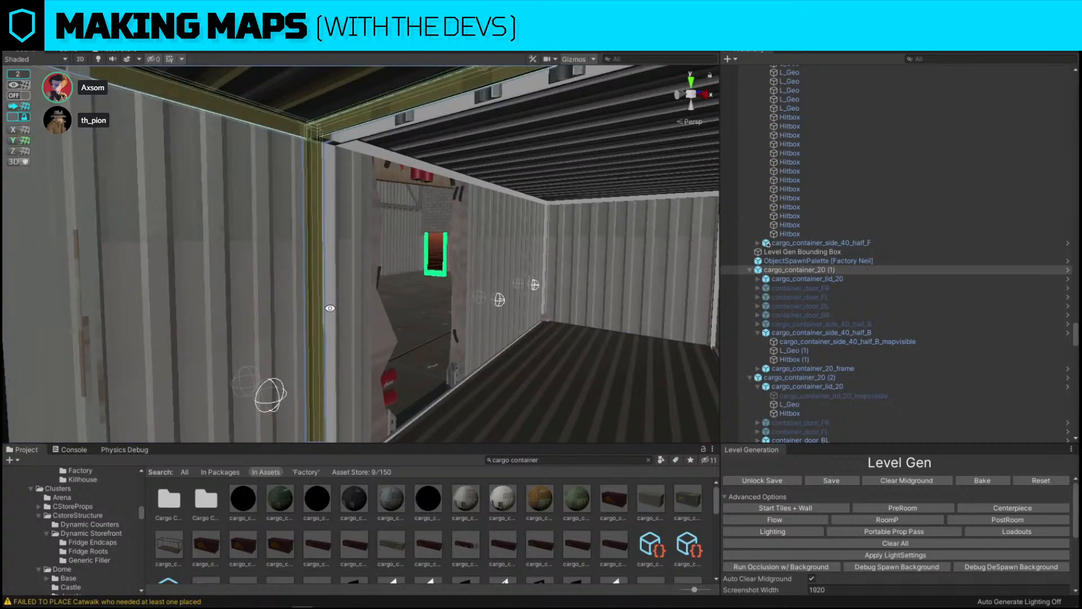
right_click_drag(467, 308, 219, 294)
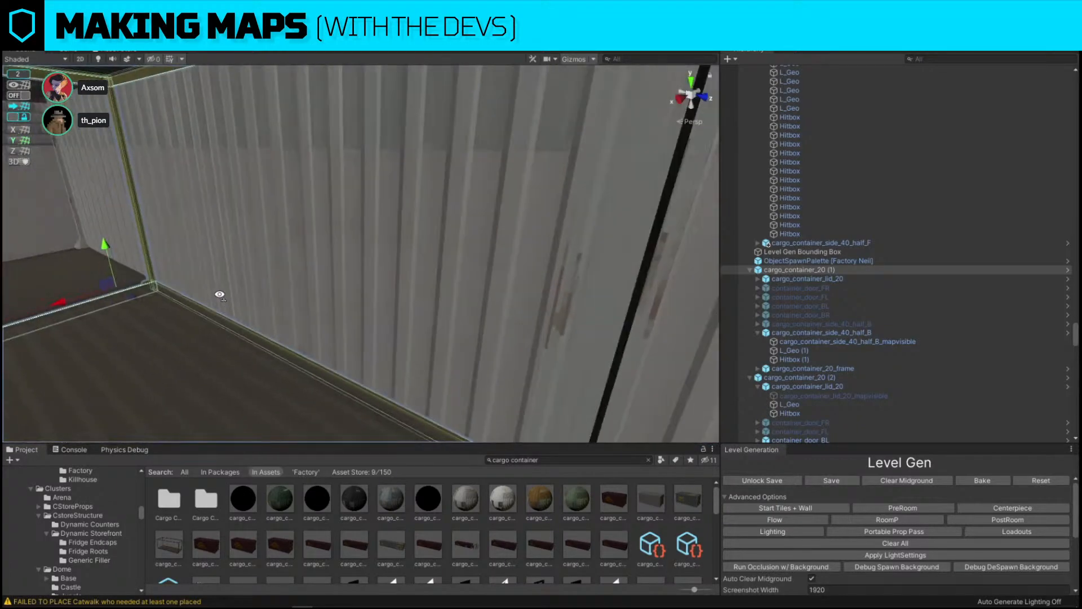
left_click(785, 269)
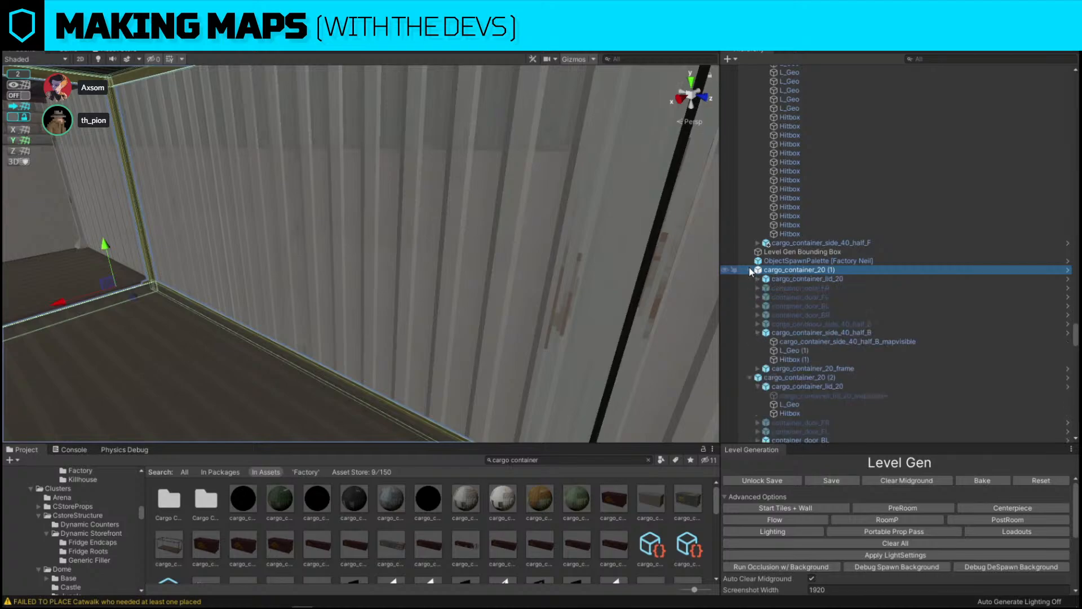
right_click_drag(276, 241, 234, 249)
left_click(837, 325)
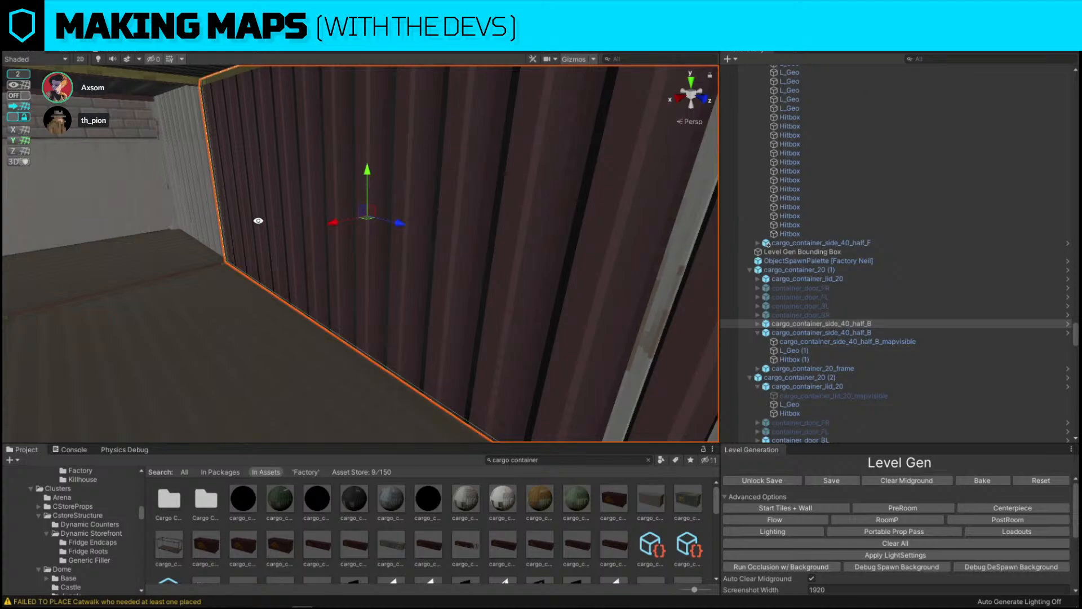
Disable the first cargo_container_side_40_half_B panel of cargo_container_20 (1) to reopen the passage between the containers.
right_click_drag(258, 221, 321, 327)
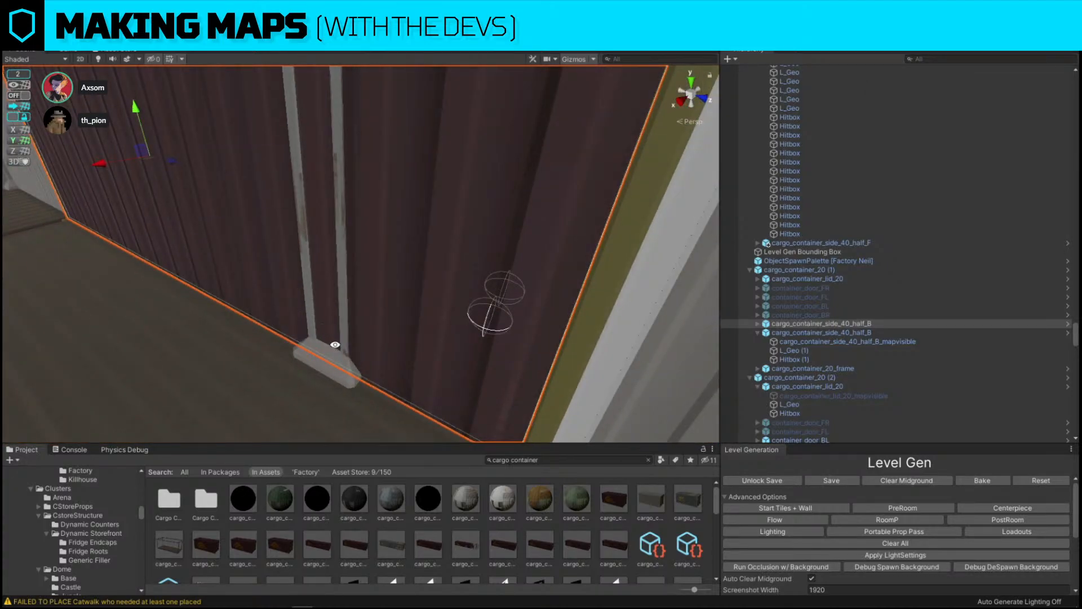
left_click(339, 363)
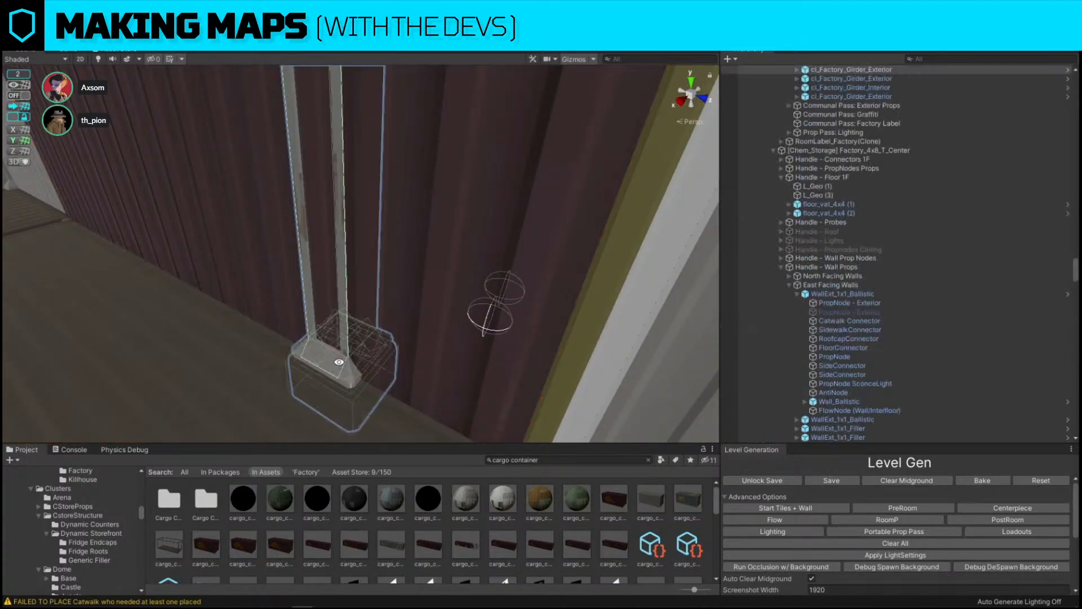
mouse_move(339, 362)
right_mouse_down("alt")
mouse_move(323, 298)
mouse_move(338, 362)
right_mouse_up("alt")
left_click(485, 290)
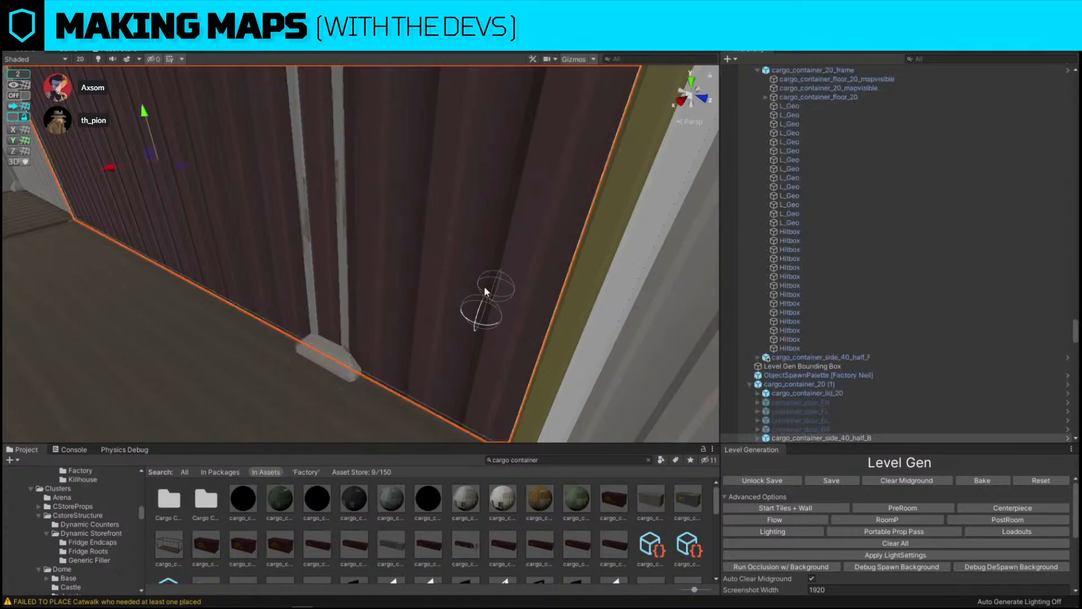
key("alt+shift+a")
right_click_drag(413, 222, 529, 288)
left_click(366, 143)
key("w")
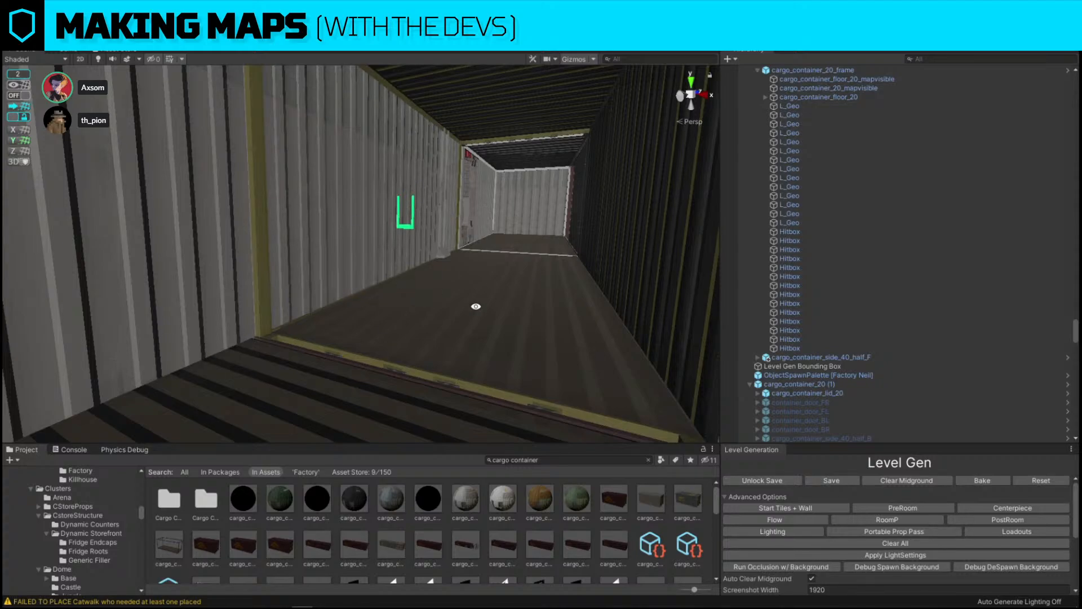
Search the project assets for "pallet", try a pallet prop inside the container passage and remove it.
left_click(566, 461)
type("c")
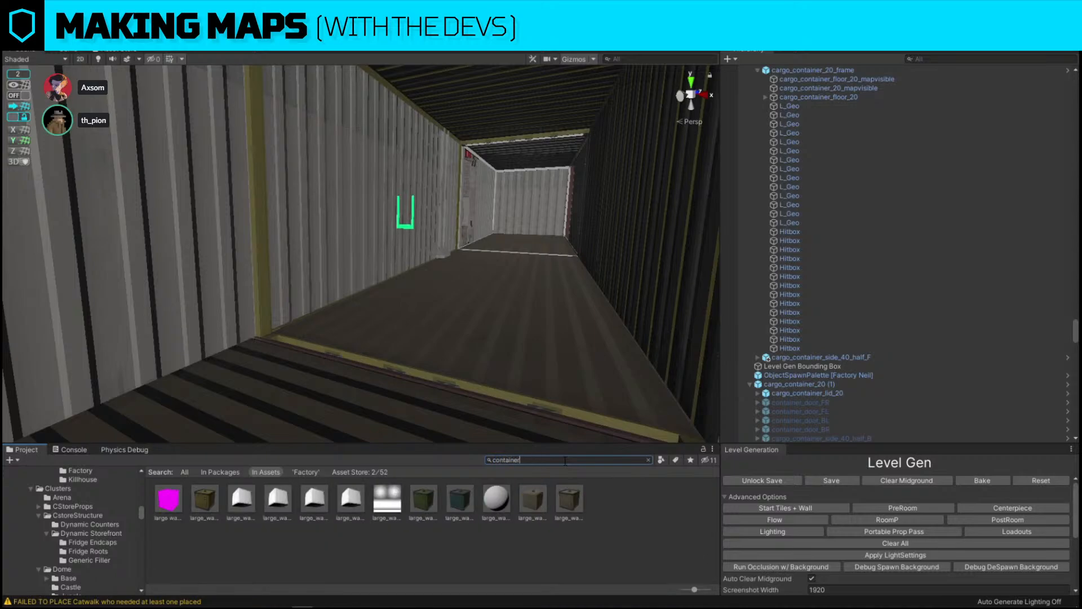
type("pallet")
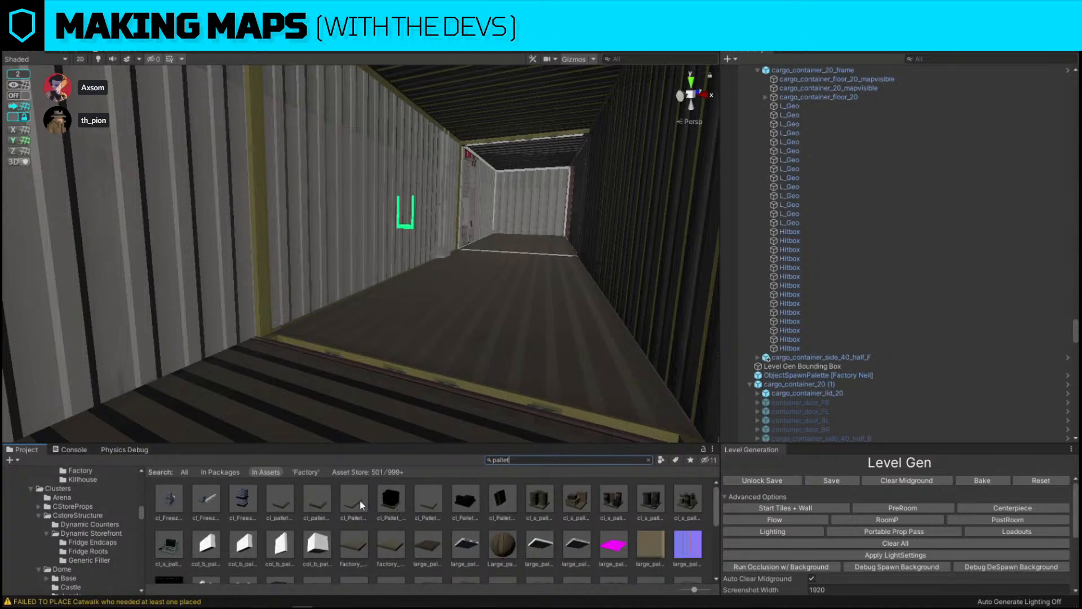
left_click_drag(391, 498, 531, 345)
key("Delete")
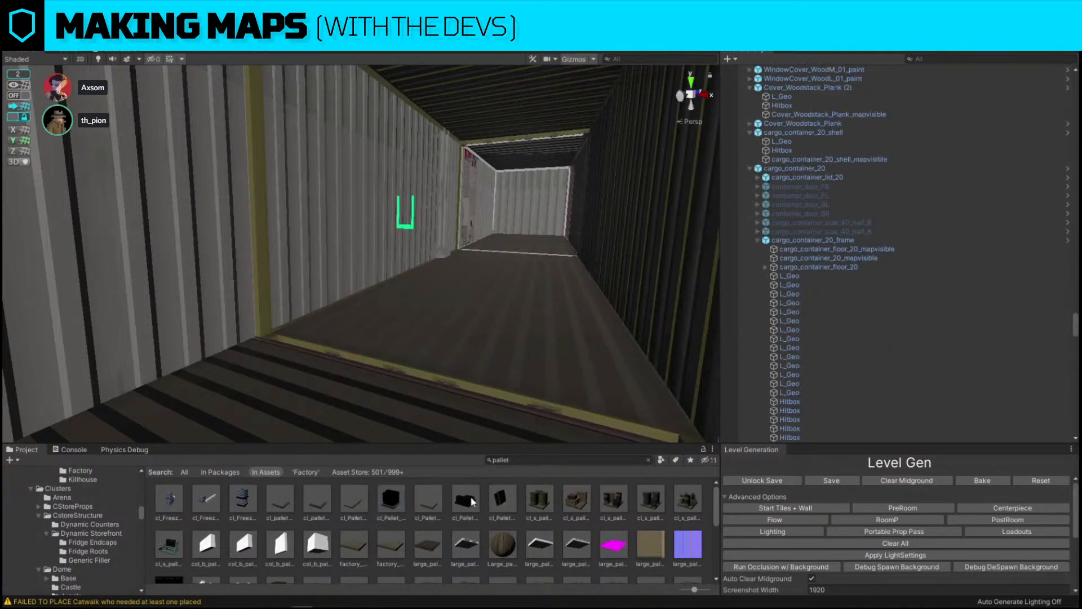
Search the assets for "water", place cl_Pallet_Water_Large inside the yellow container and rotate it to fit the passage.
left_click(528, 460)
type("water")
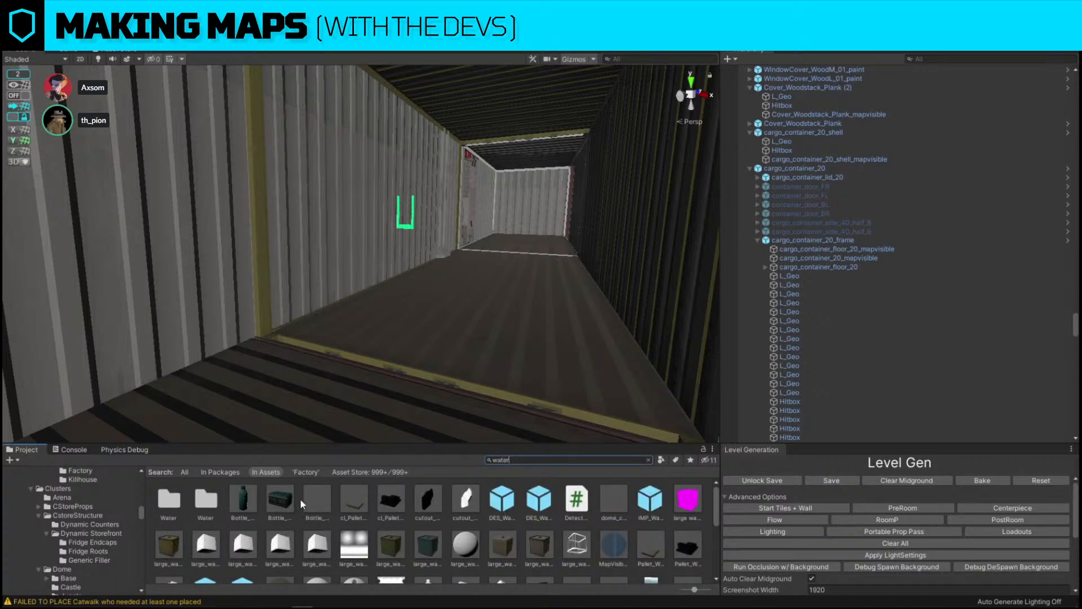
left_click_drag(357, 502, 523, 339)
right_click_drag(357, 312, 495, 262)
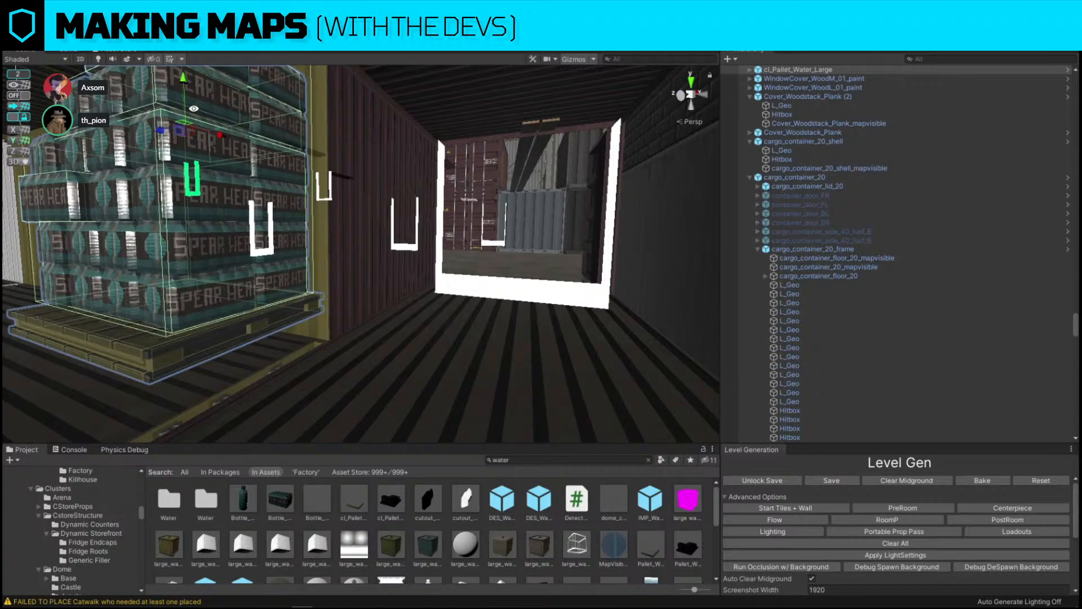
left_click_drag(187, 80, 345, 169)
key("e")
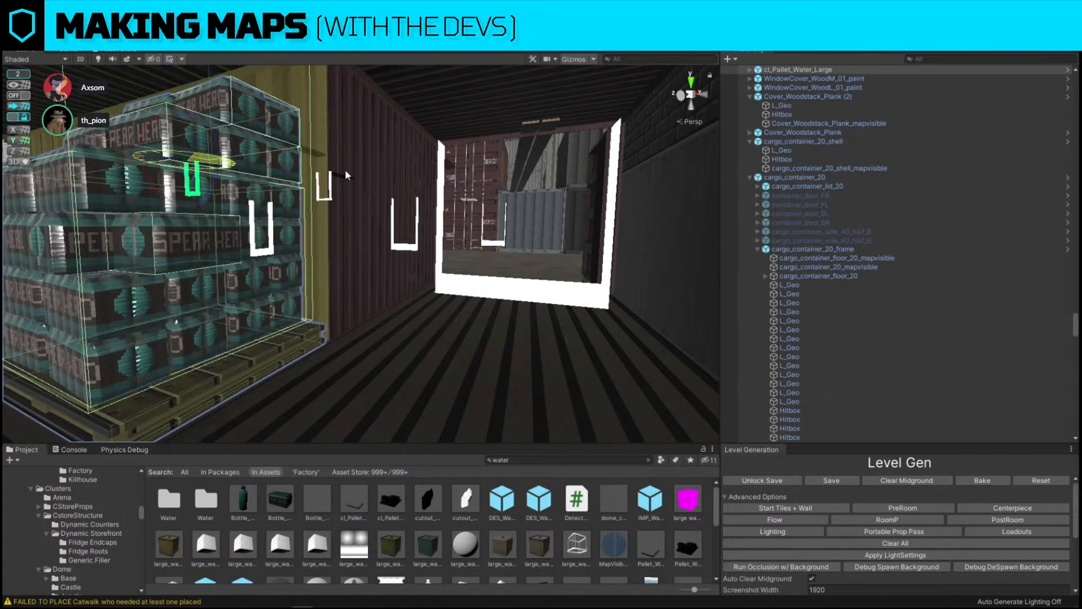
key("w")
Adjust the water pallet's position beside the yellow container wall.
right_click_drag(428, 169, 317, 313)
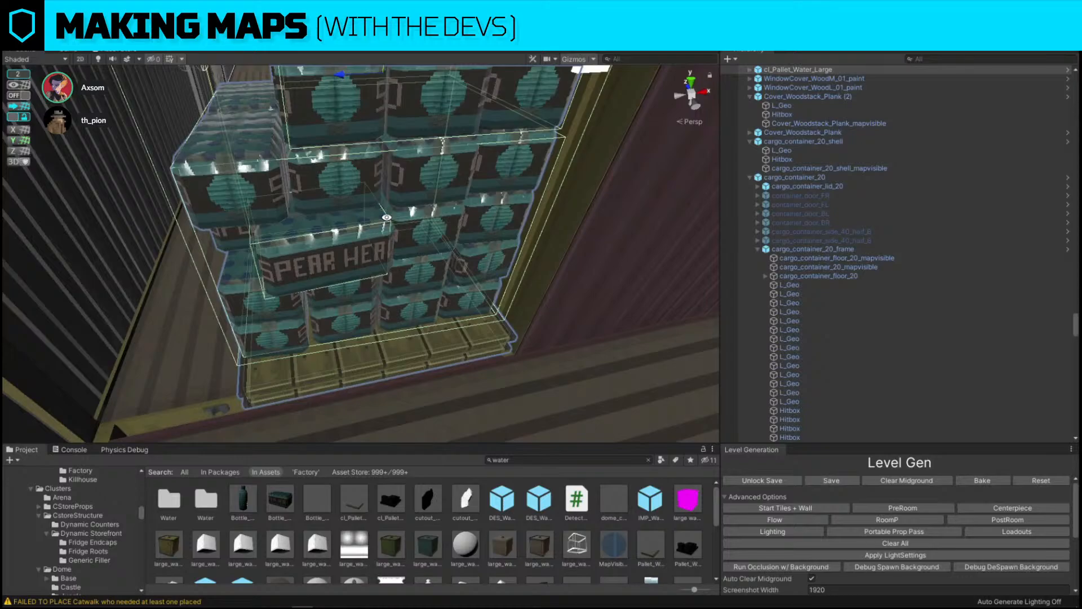
right_click_drag(387, 217, 346, 219)
left_click_drag(311, 203, 316, 202)
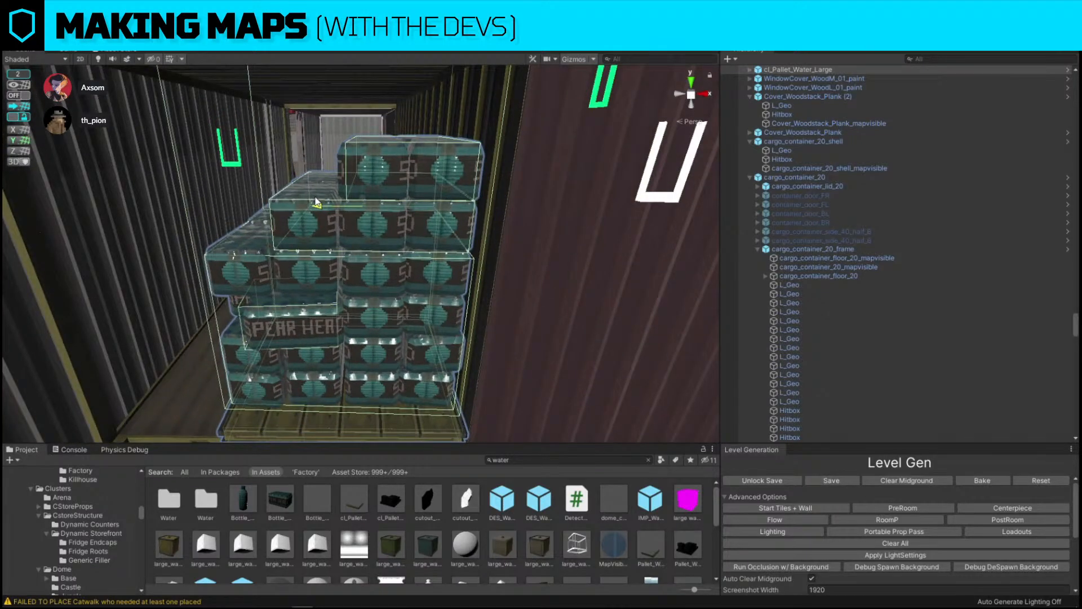
right_click_drag(315, 201, 478, 234)
key("d")
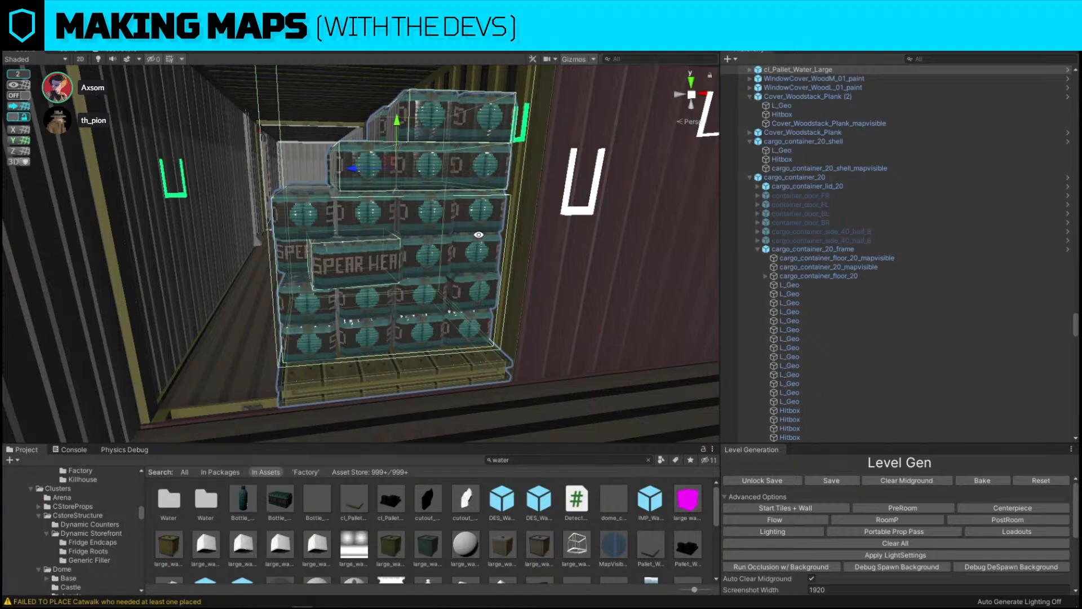
Replace the water pallet with the green-coloured large_water_container_blue prefab and shift it toward the container wall.
key("ctrl+shift+r")
left_click_drag(390, 545, 208, 211)
left_click(298, 287)
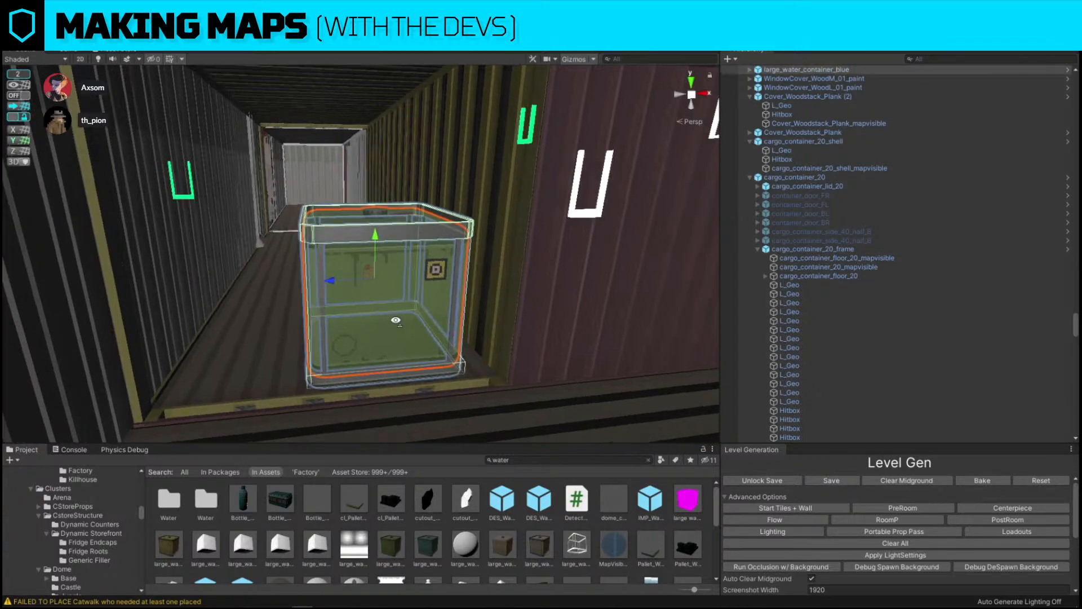
right_click_drag(316, 281, 319, 280)
key("w")
left_click_drag(309, 287, 339, 289)
key("a")
Duplicate the green water container, stack the copy on top and replace it with the blue-coloured large_water_container_green prefab.
right_click_drag(339, 287, 430, 285)
key("ctrl+d")
left_click(430, 285)
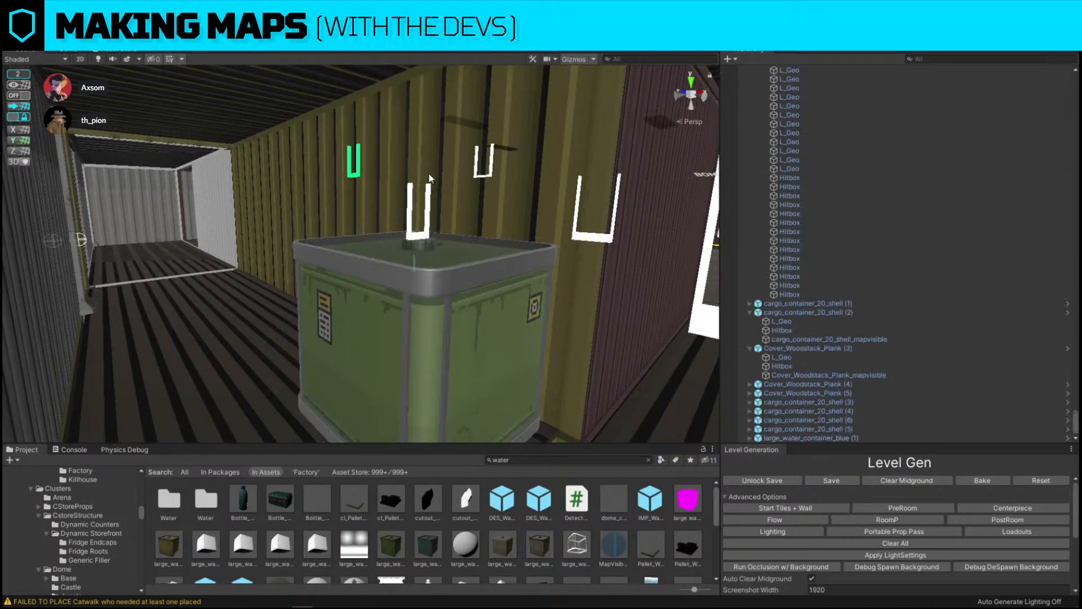
left_click_drag(418, 295, 425, 127)
left_click_drag(428, 544, 207, 211)
left_click(301, 287)
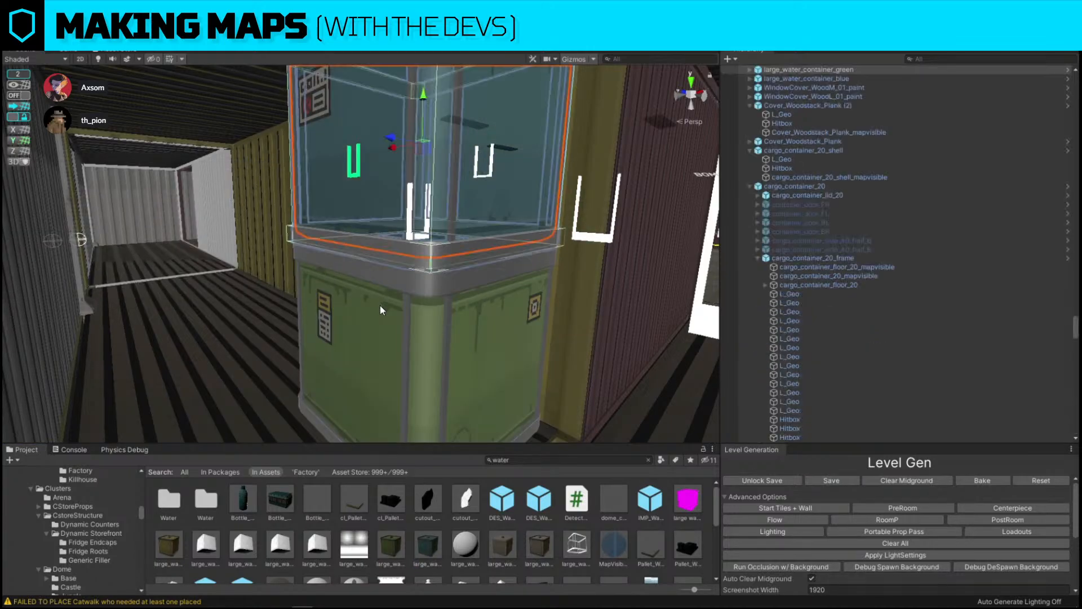
Move the stacked pair of water containers across the passage and duplicate it directly alongside.
right_click_drag(213, 195, 366, 233)
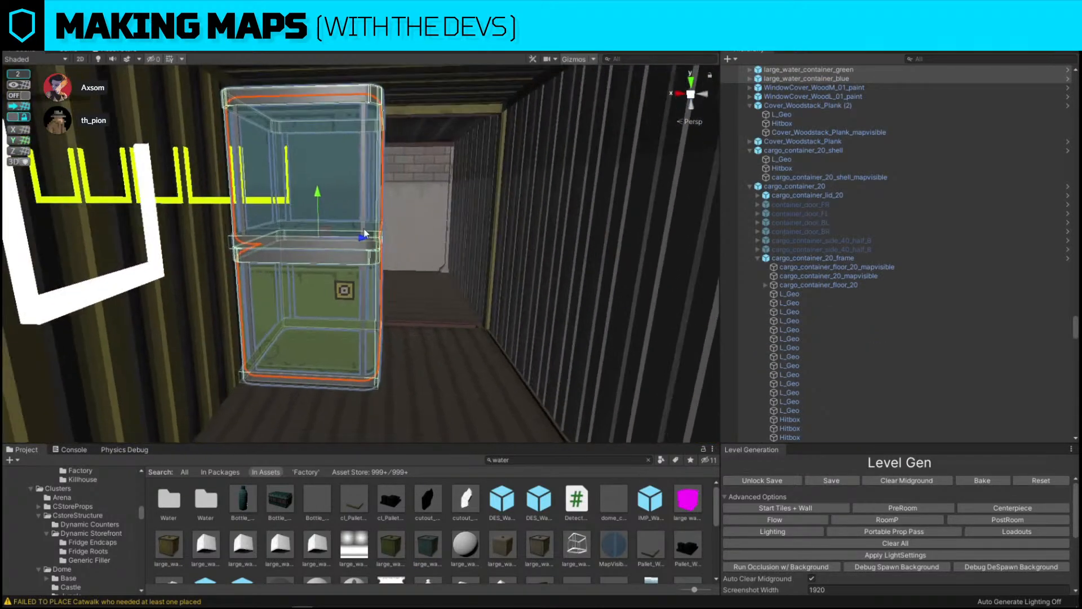
left_click_drag(366, 236, 485, 243)
right_click_drag(299, 253, 273, 251)
key("ctrl+d")
left_click_drag(267, 233, 479, 232)
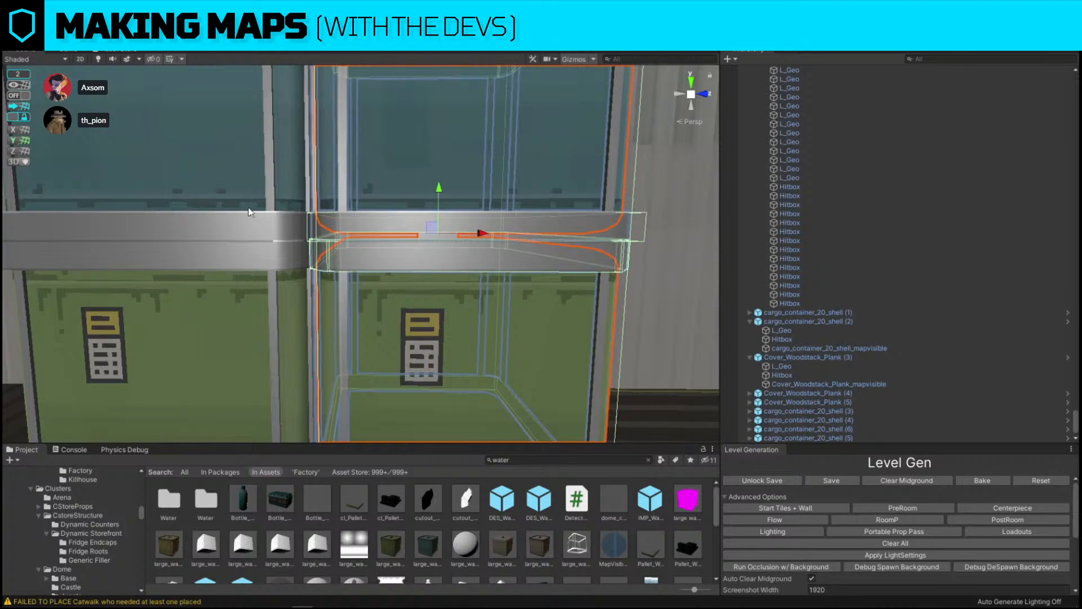
Select both upper blue water containers and adjust their height above the green ones.
left_click(248, 210, "shift")
left_click(331, 173)
left_click(229, 170, "shift")
right_click_drag(350, 252, 347, 224)
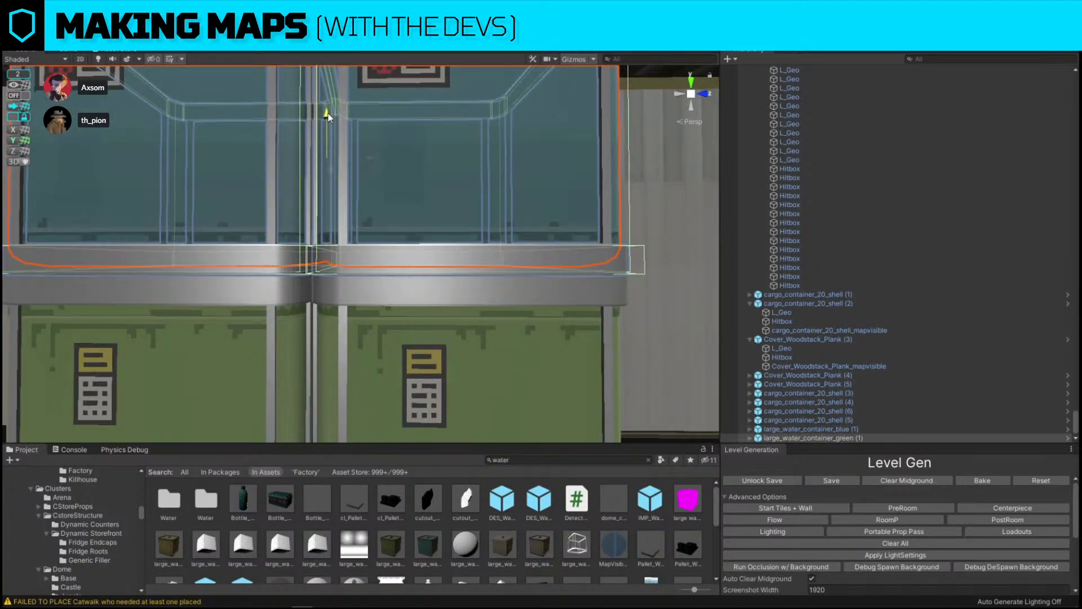
Replace one of the upper blue water containers with the grey-beige water container variant.
left_click(422, 394)
right_click_drag(423, 395, 389, 291)
left_click(401, 231)
key("ctrl+shift+r")
left_click_drag(539, 548, 231, 212)
left_click(305, 288)
Replace the remaining upper blue water container with the yellow large_water_container prefab.
left_click(219, 196)
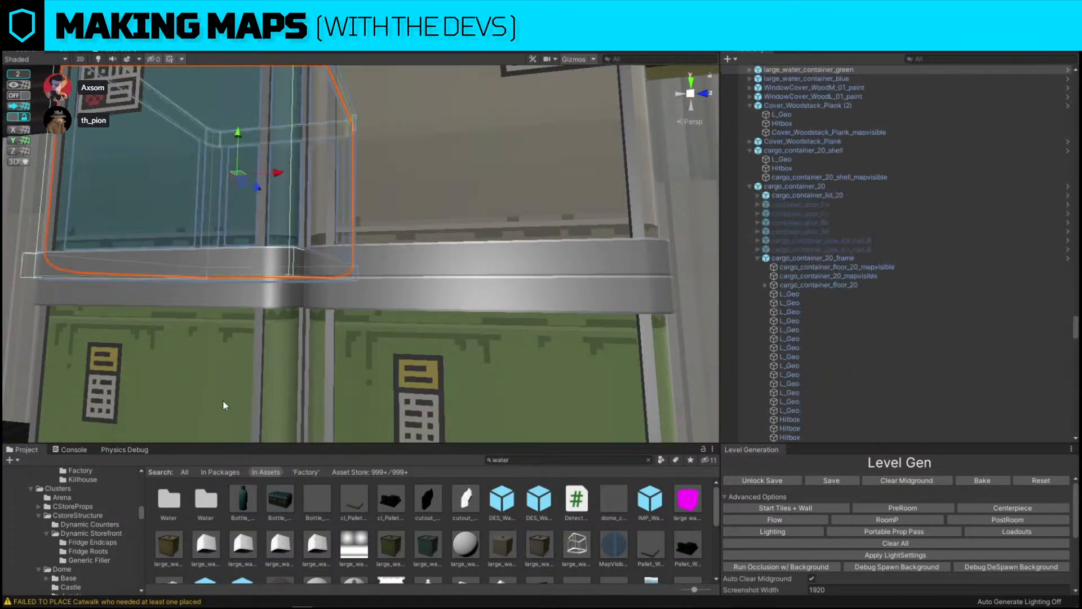
key("ctrl+shift+r")
left_click_drag(178, 550, 183, 209)
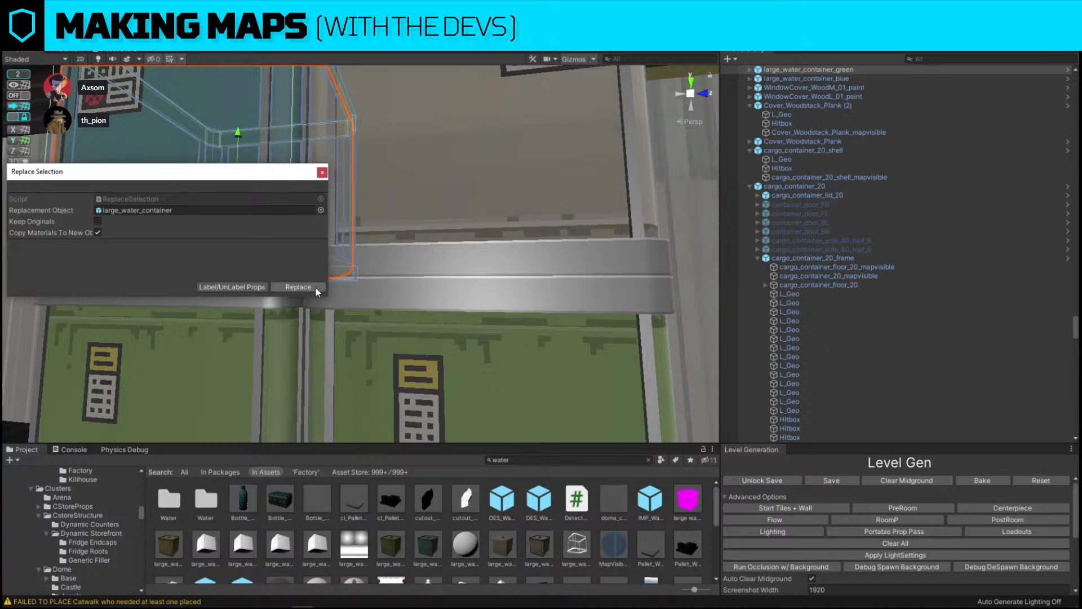
left_click(315, 288)
Replace the green water container beneath the grey-beige one with the blue-coloured variant.
left_click(381, 327)
left_click(383, 197, "shift")
left_click(225, 177, "shift")
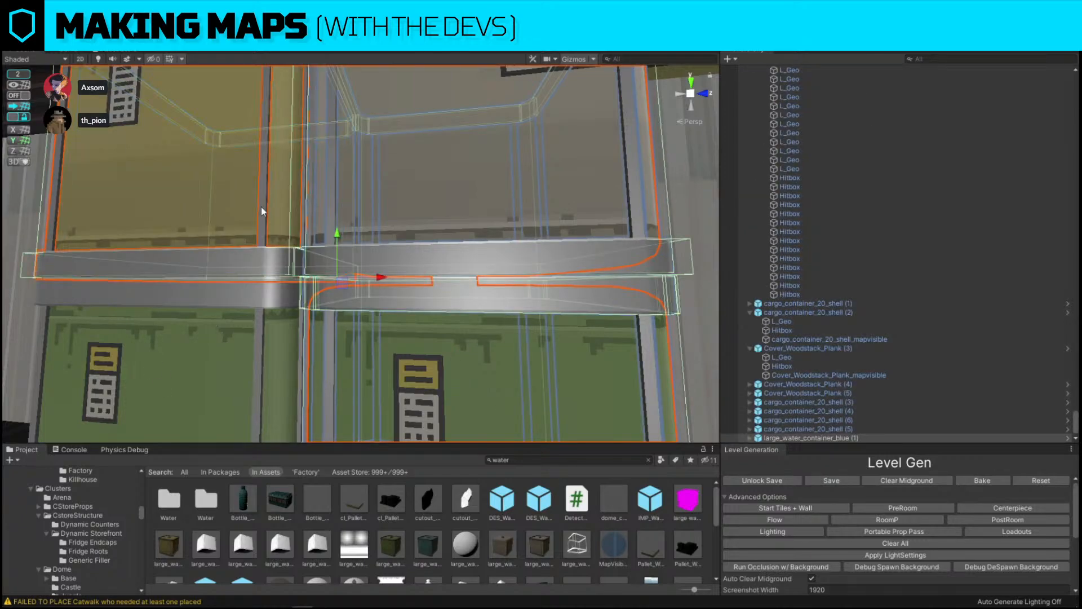
right_click_drag(261, 208, 384, 298)
left_click(338, 304)
left_click(506, 321)
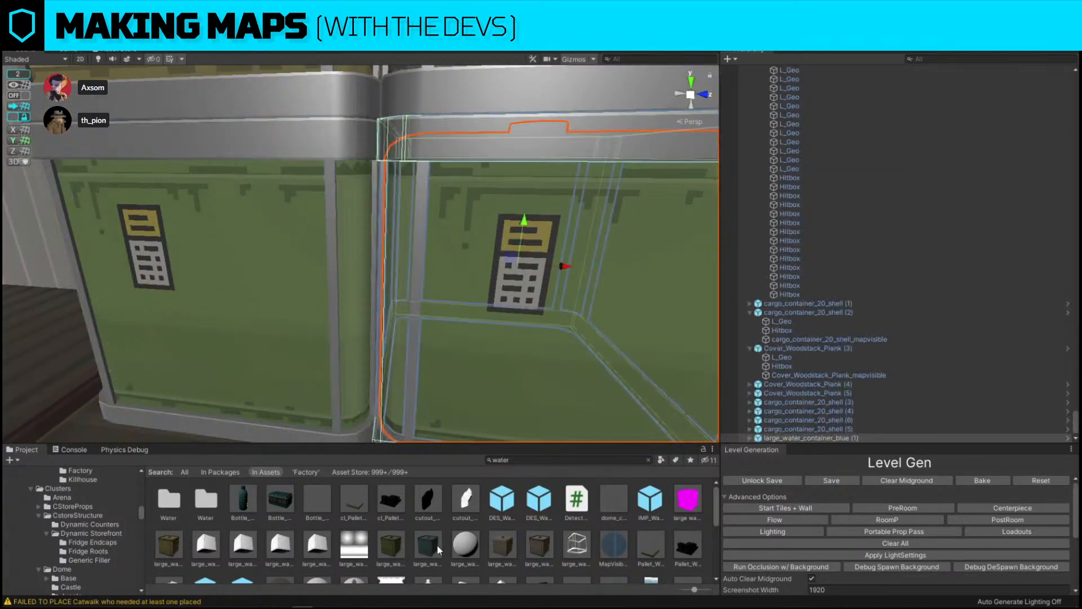
key("ctrl+shift+r")
left_click_drag(430, 543, 219, 213)
left_click(302, 286)
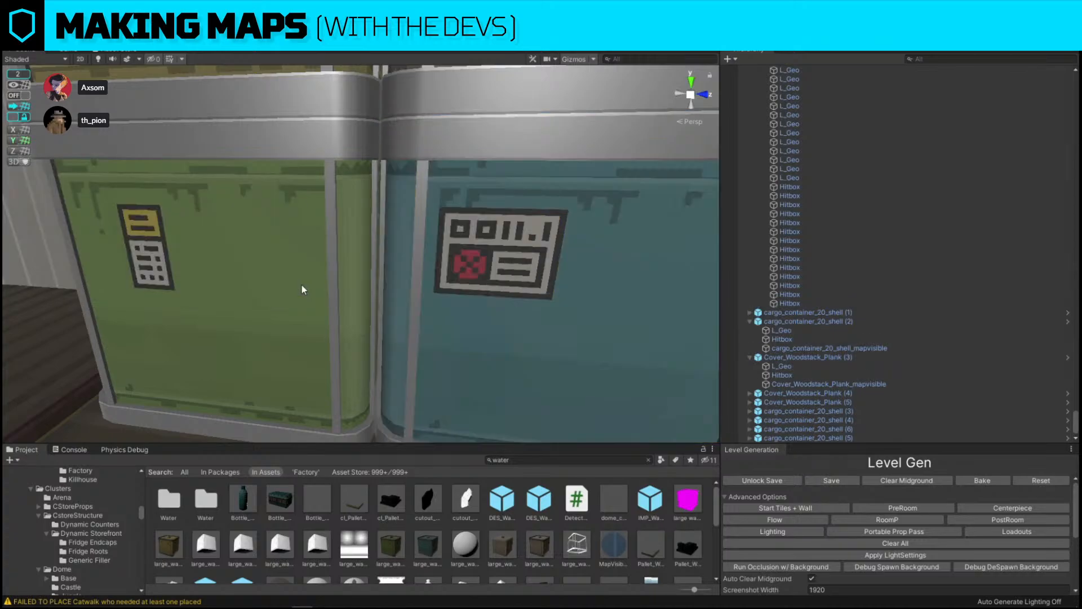
Select all four stacked water containers, duplicate them and move the copies toward the dark red container.
left_click(302, 285)
left_click(442, 304, "shift")
right_click_drag(431, 275, 441, 173)
left_click(440, 175, "shift")
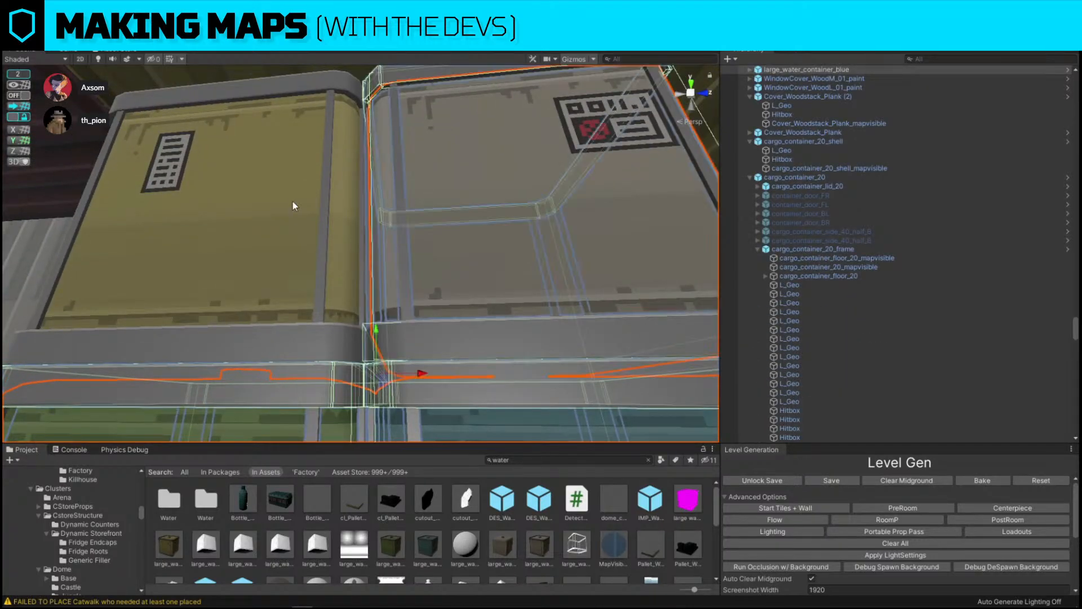
left_click(303, 286, "shift")
right_click_drag(246, 221, 589, 347)
right_click_drag(334, 302, 451, 292)
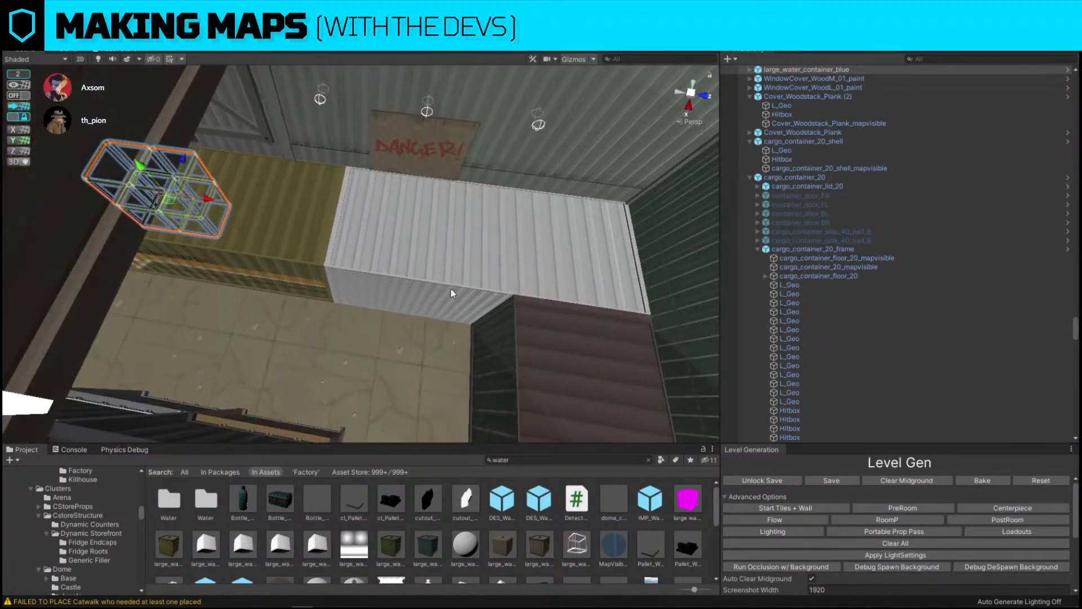
key("ctrl+d")
left_click_drag(170, 199, 598, 403)
Position the copied stack of four water containers inside the dark red container, near the green container wall.
right_click_drag(598, 402, 423, 213)
left_click_drag(429, 185, 338, 240)
key("w")
left_click_drag(438, 186, 360, 188)
right_click_drag(370, 197, 501, 211)
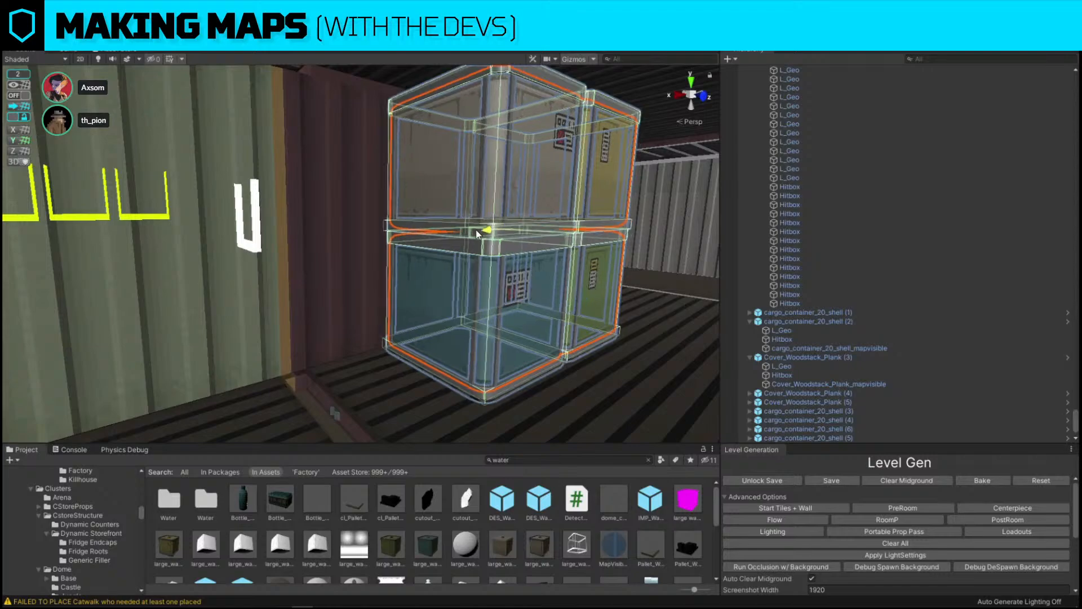
right_click_drag(436, 245, 432, 238)
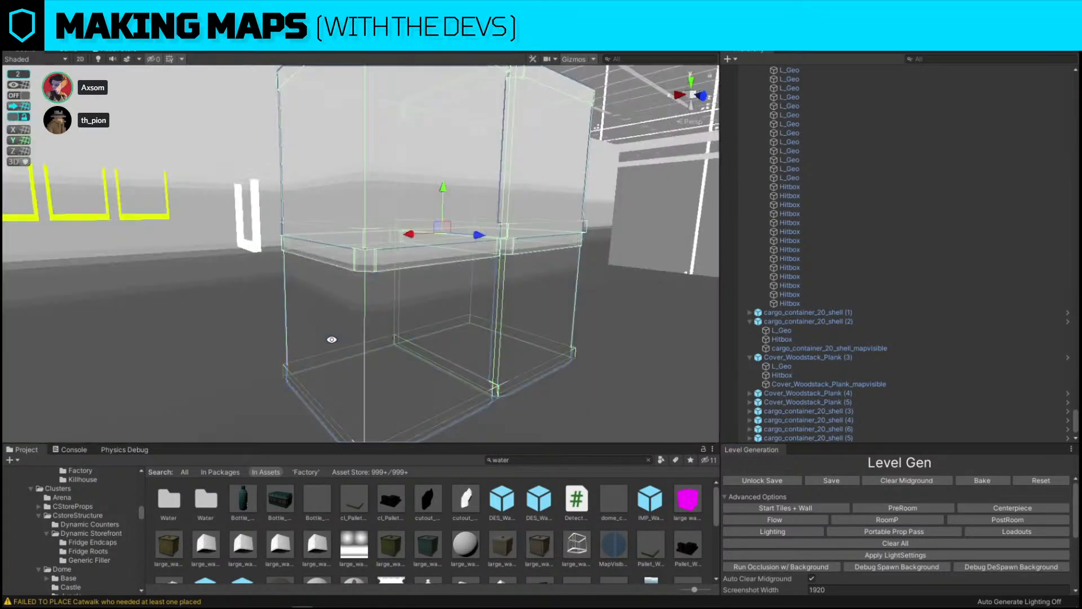
Survey the Factory map's containers, office and shelving areas from above and inspect the containers around the bomb site.
right_click_drag(332, 338, 387, 244)
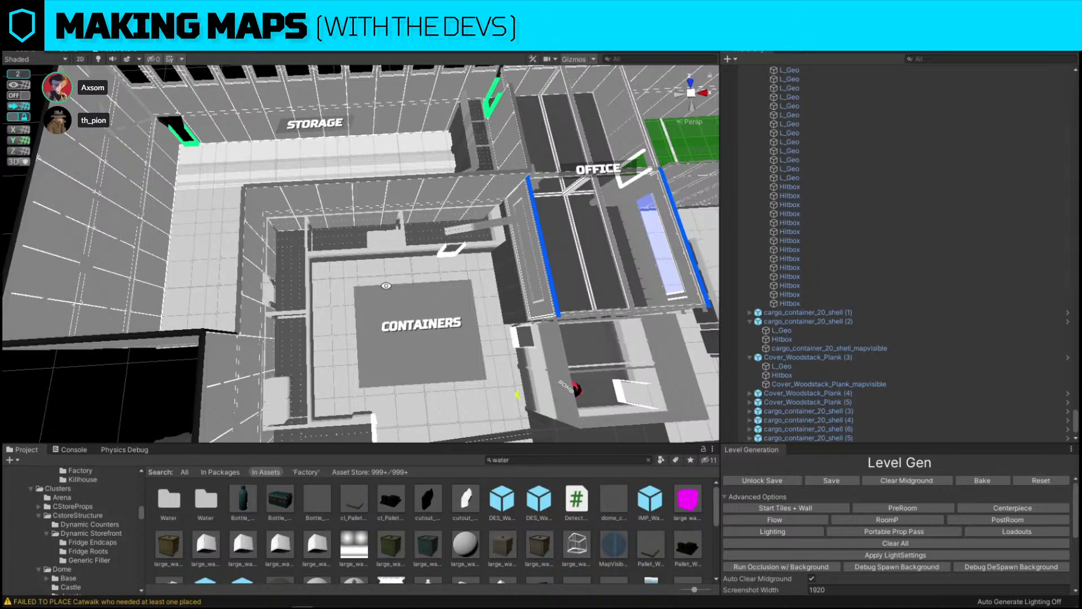
right_click_drag(386, 285, 392, 207)
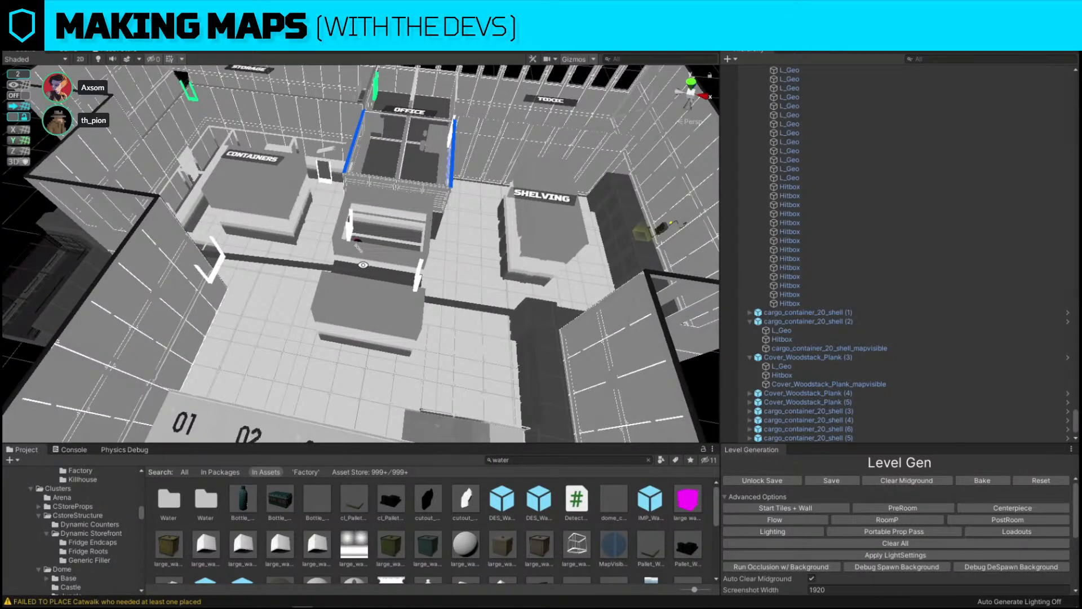
right_click_drag(328, 222, 289, 304)
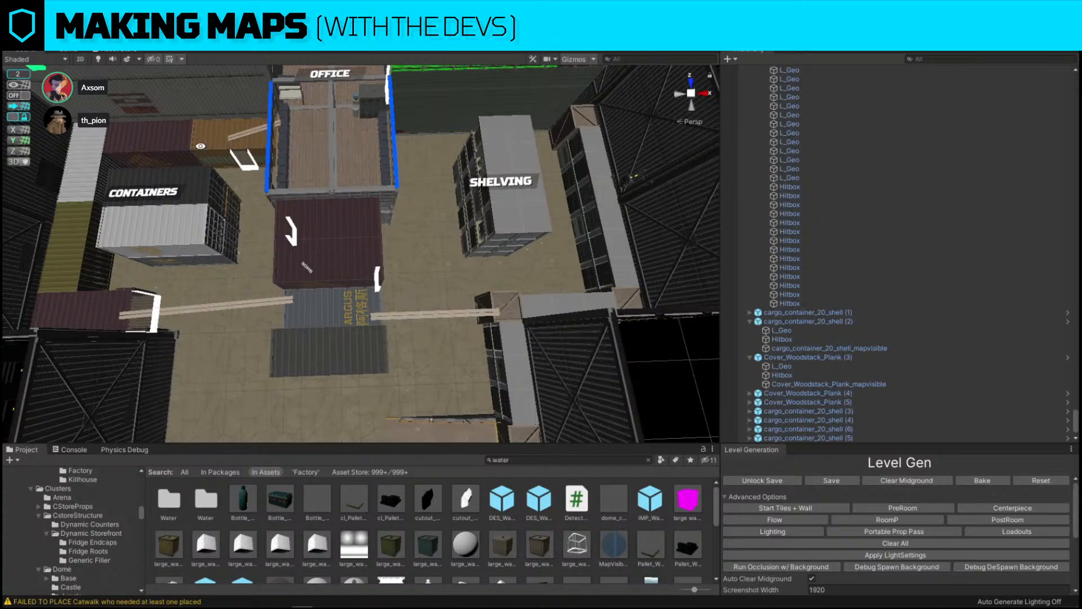
right_click_drag(487, 223, 705, 105)
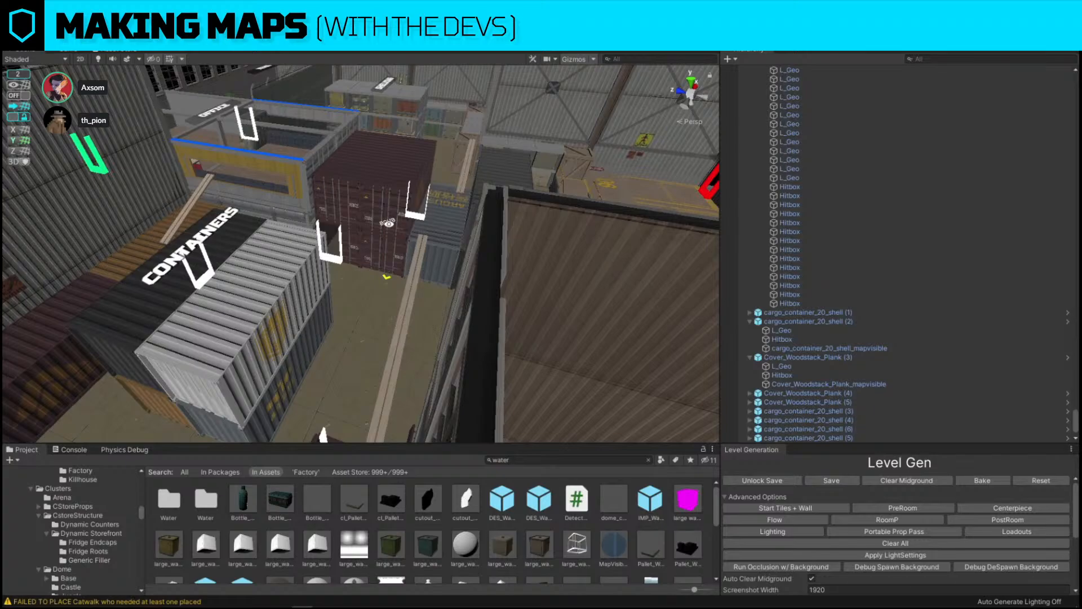
right_click_drag(517, 231, 460, 227)
left_click(490, 182)
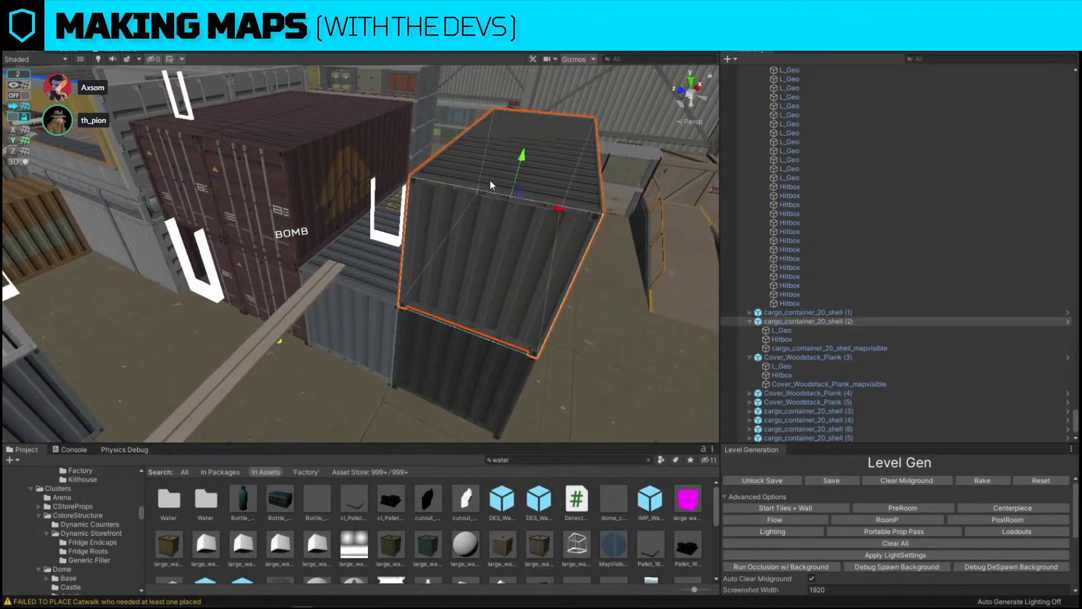
right_click_drag(489, 183, 280, 266)
left_click(85, 273)
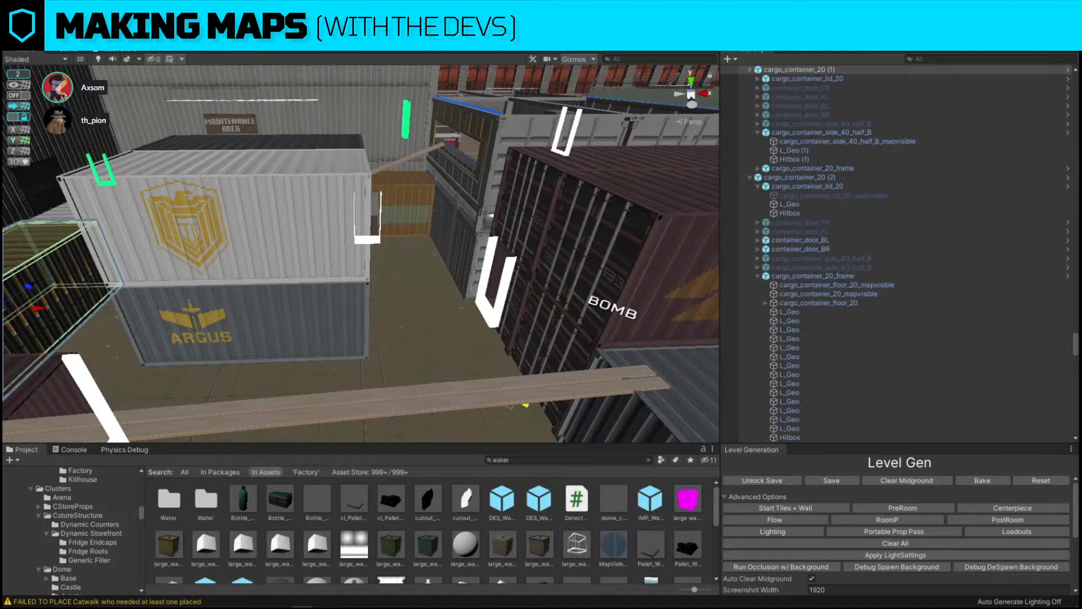
left_click(407, 189)
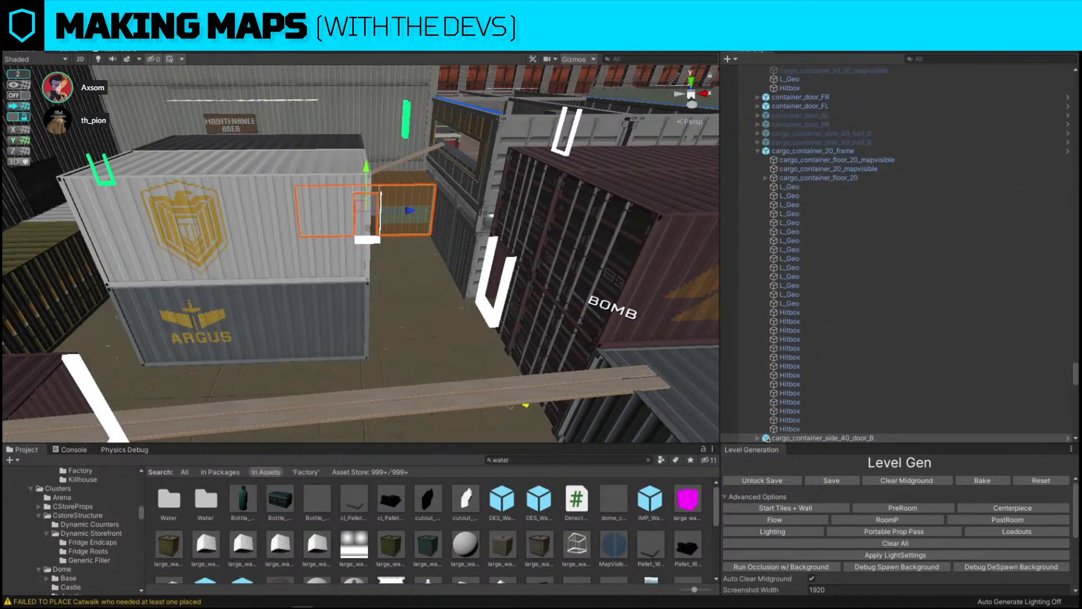
Apply the yellow container material to the outer walls, frame and roof of the dark red container housing the bomb site.
left_click_drag(1081, 362, 813, 458)
key("d")
right_click_drag(407, 280, 378, 265)
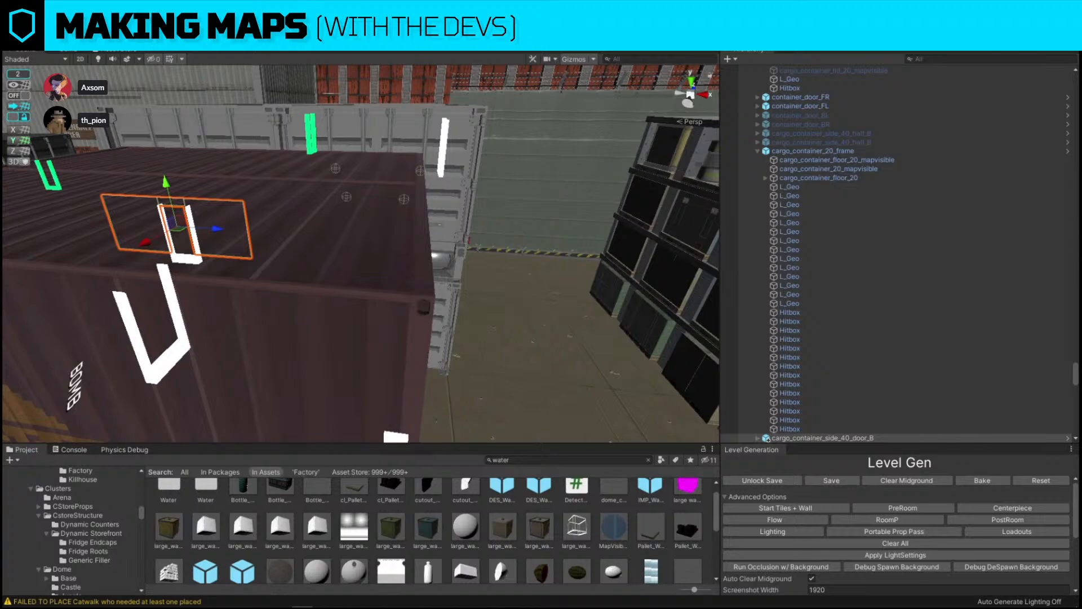
mouse_move(434, 346)
left_mouse_down()
mouse_move(397, 342)
mouse_move(475, 341)
mouse_move(416, 335)
left_mouse_up()
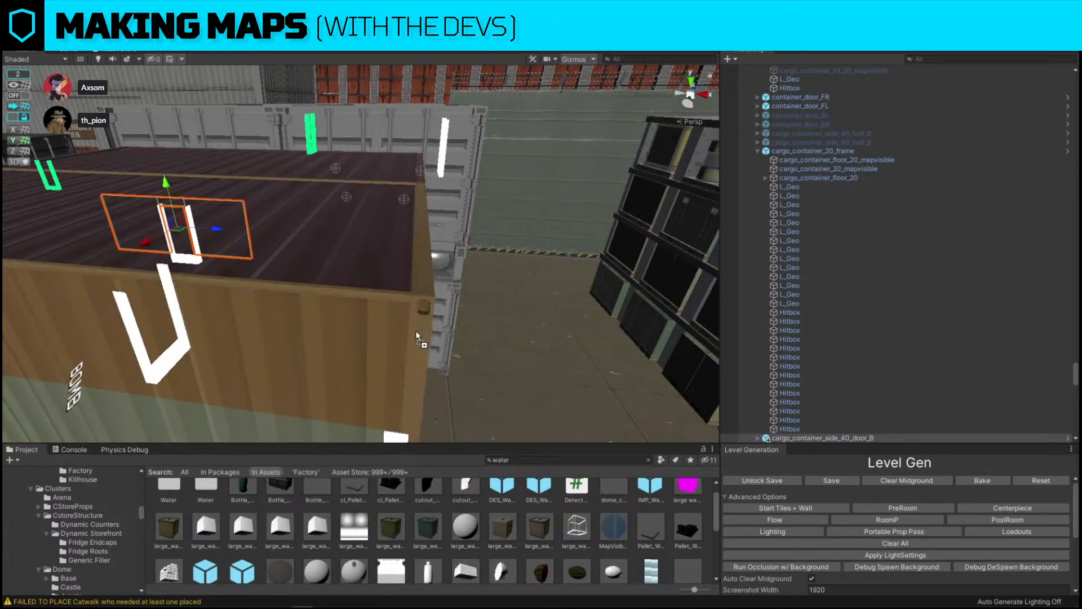
left_click_drag(944, 330, 346, 264)
Recolour both door panels at one end of the bomb site container with the yellow container material.
right_click_drag(346, 264, 592, 202)
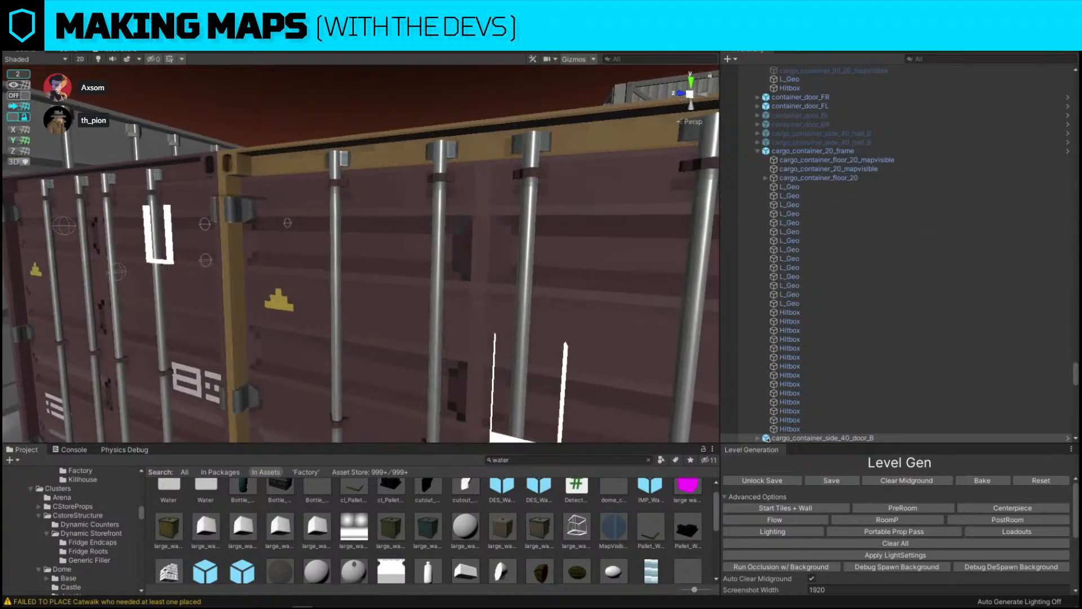
left_click_drag(1079, 329, 316, 188)
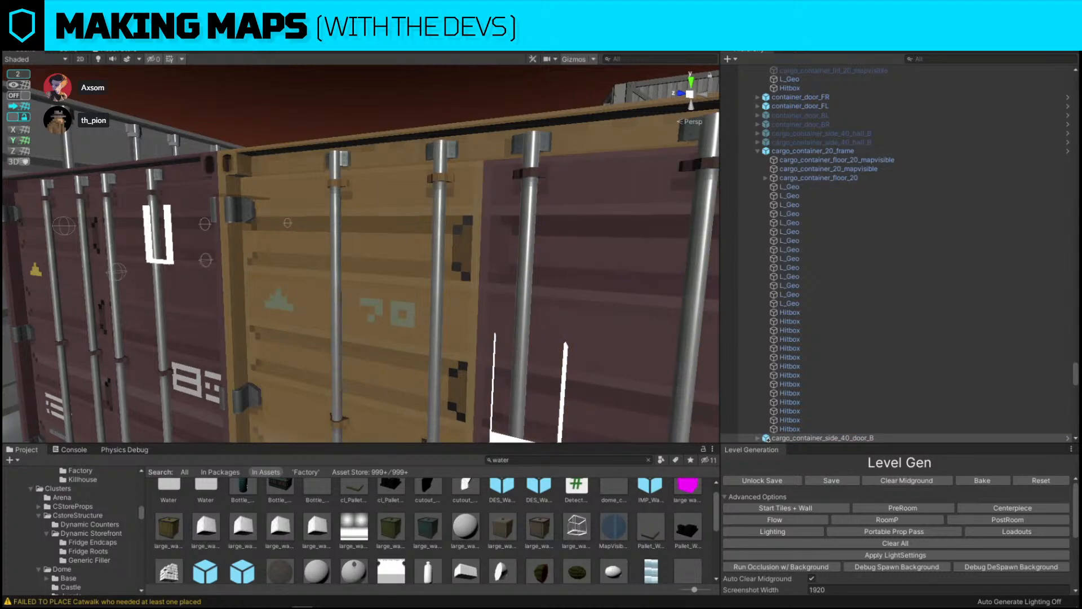
left_click_drag(533, 214, 501, 190)
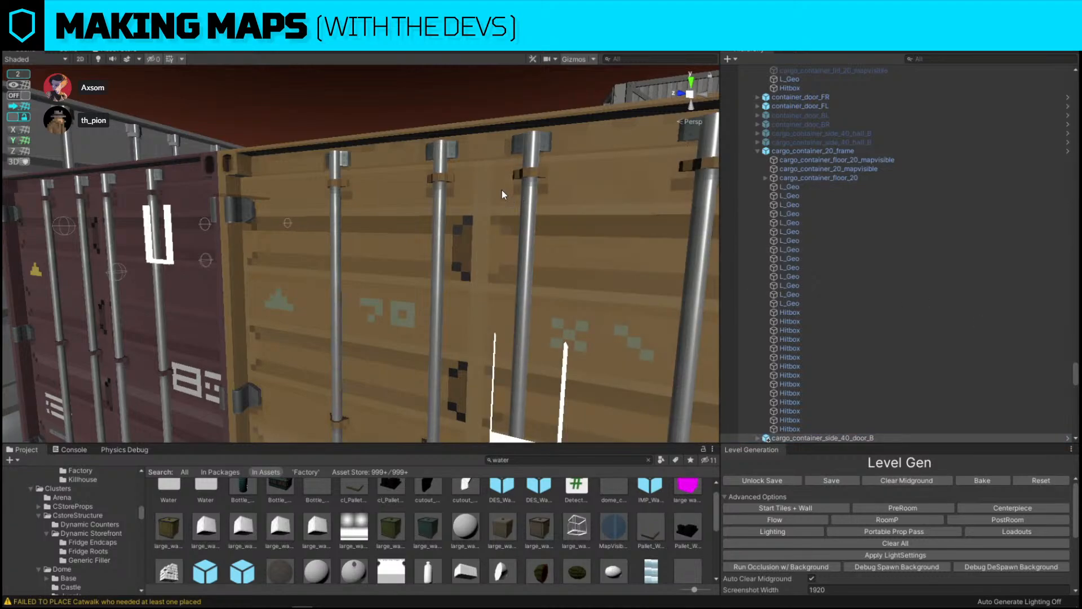
key("w")
right_click_drag(502, 189, 848, 187)
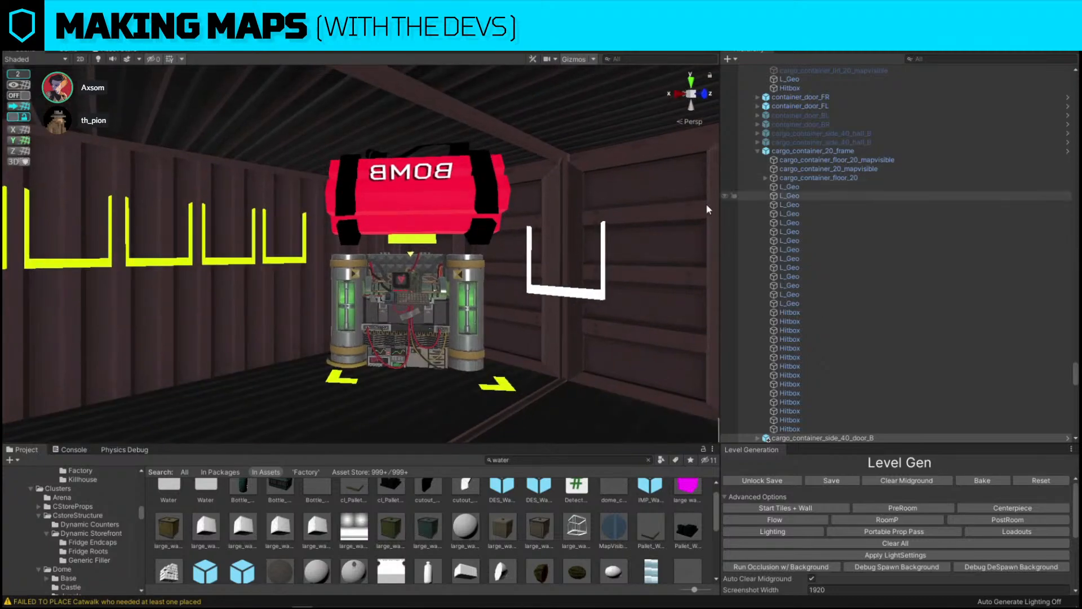
key("a")
right_click_drag(329, 251, 363, 248)
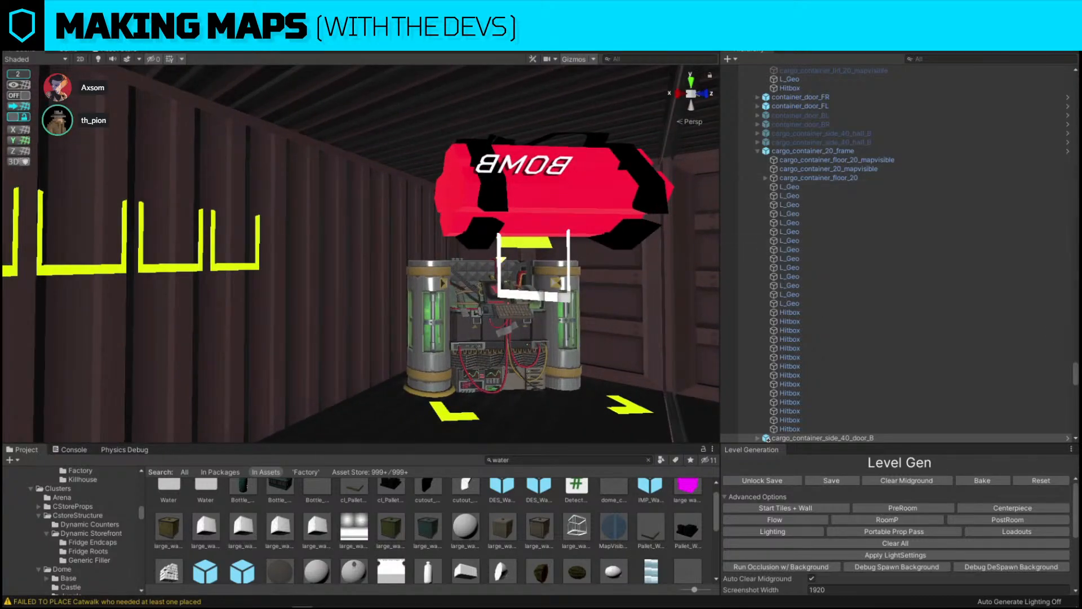
left_click_drag(1081, 241, 447, 241)
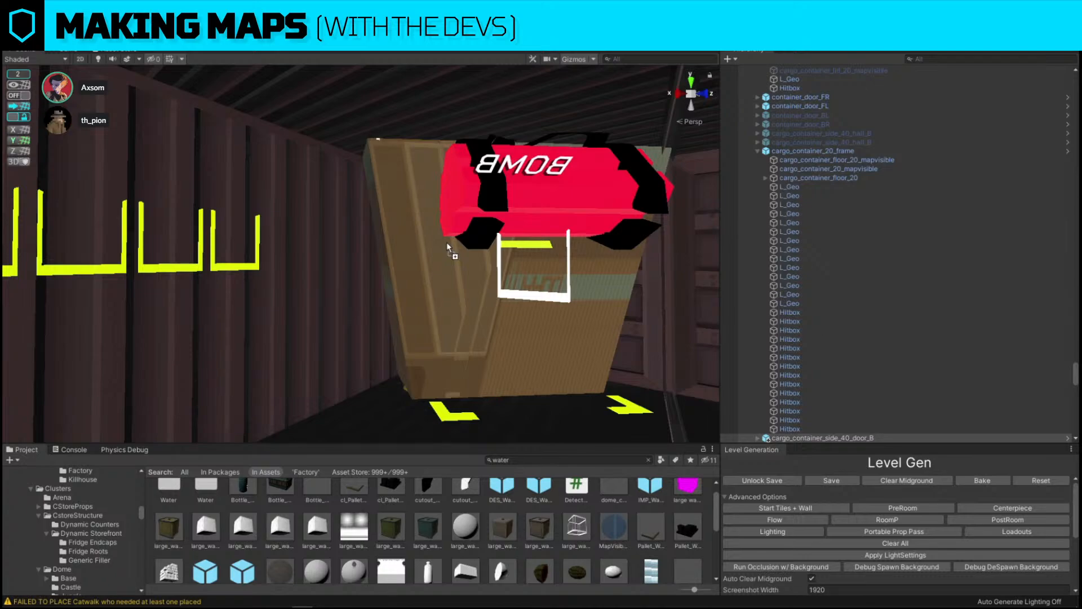
left_click_drag(446, 241, 1081, 315)
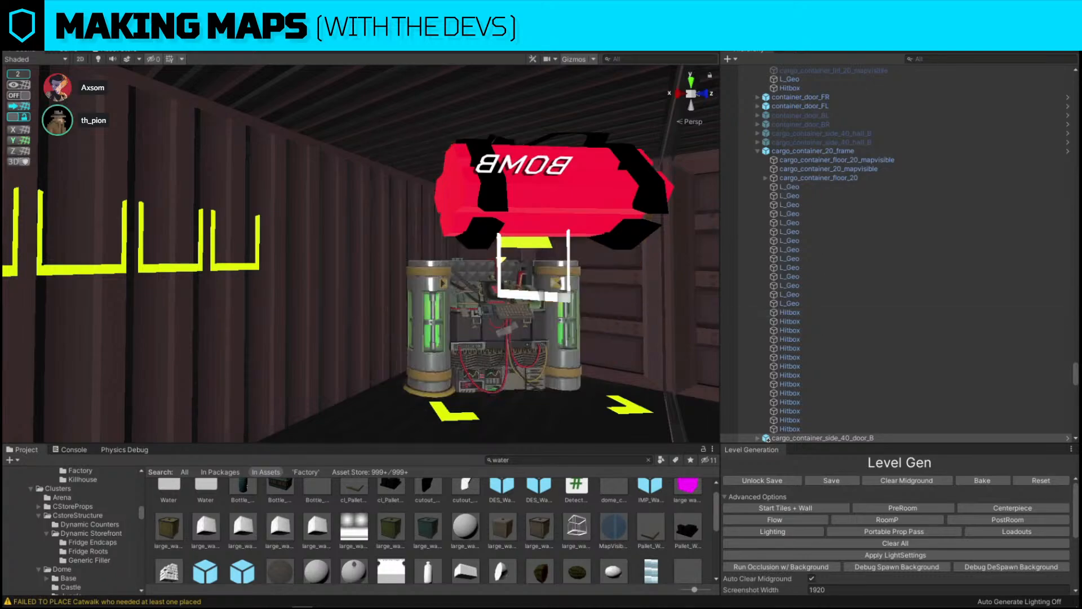
Apply the yellow container material to the two door panels at the opposite end of the bomb site container.
right_click_drag(194, 238, 586, 268)
right_click_drag(471, 266, 451, 333)
left_click_drag(640, 328, 451, 299)
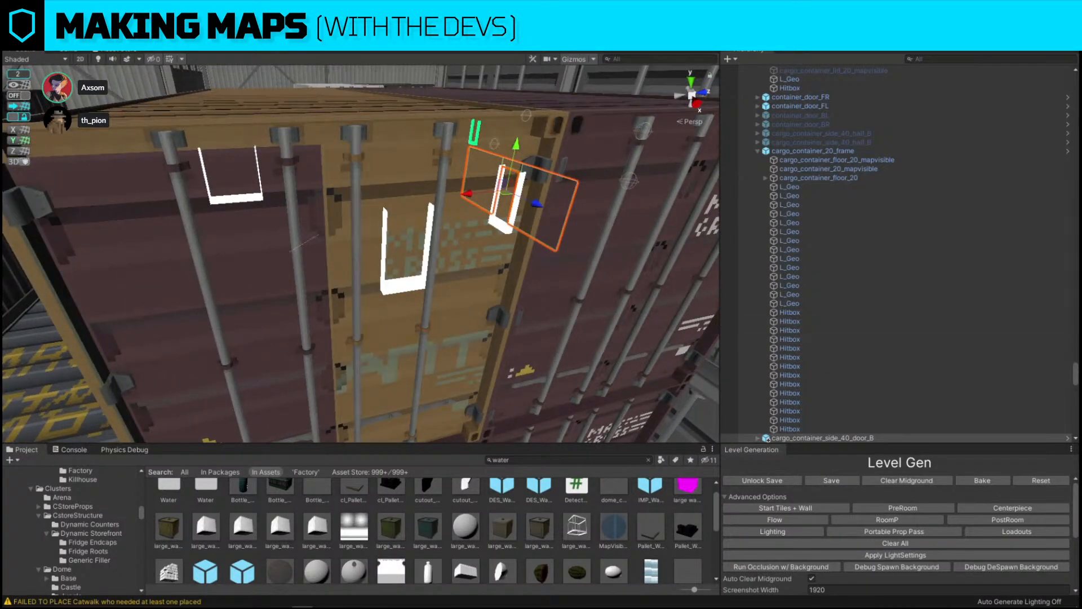
left_click_drag(590, 355, 295, 345)
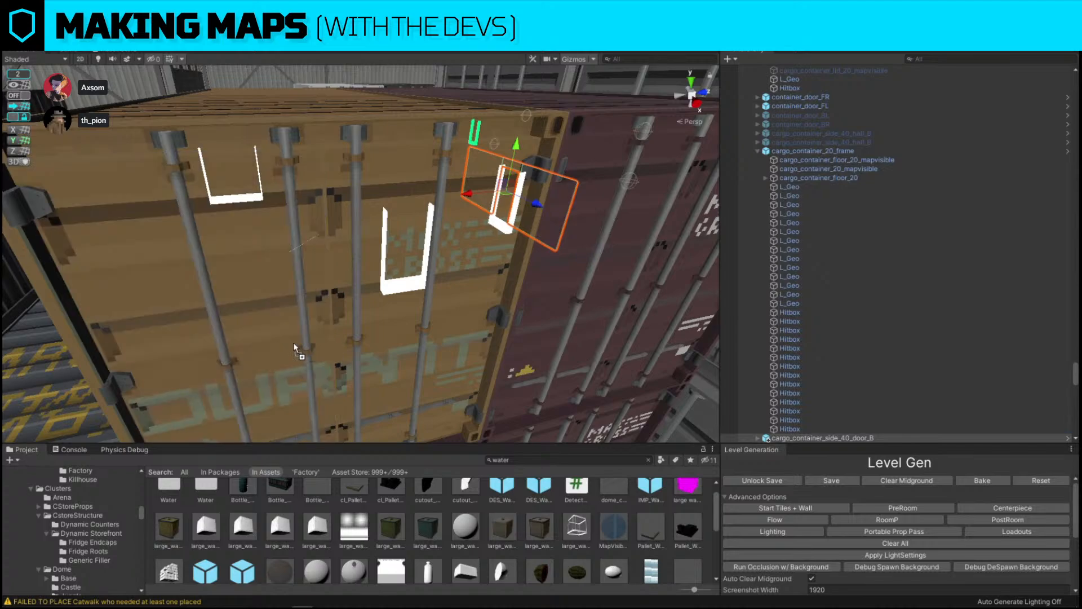
Search the project assets for "cargo container" with the maroon container's doors in view.
right_click_drag(500, 336, 486, 201)
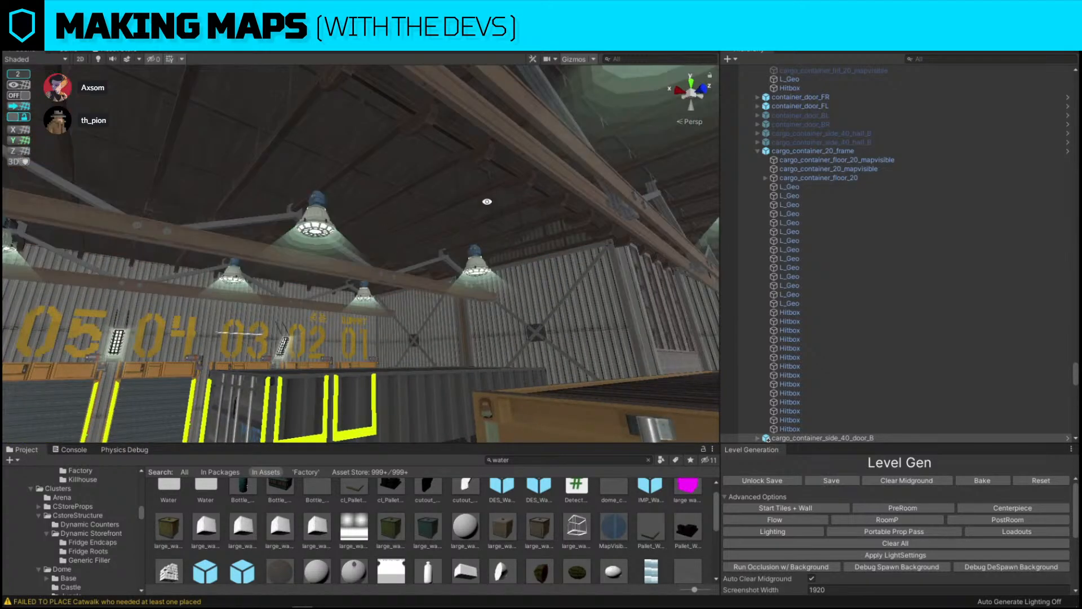
left_click_drag(592, 315, 312, 253)
key("f")
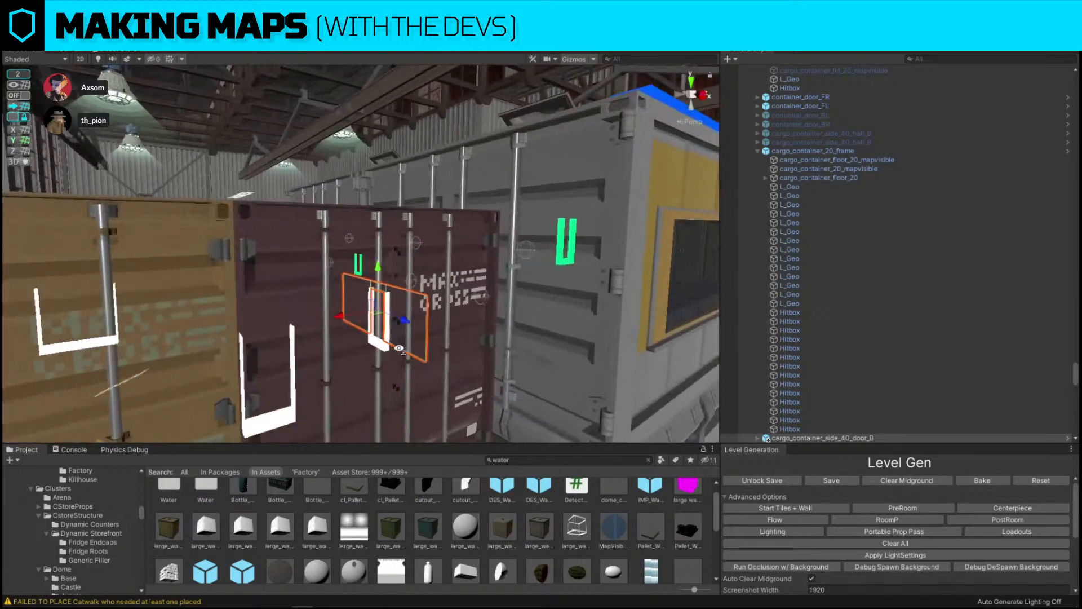
left_click(578, 458)
type("car")
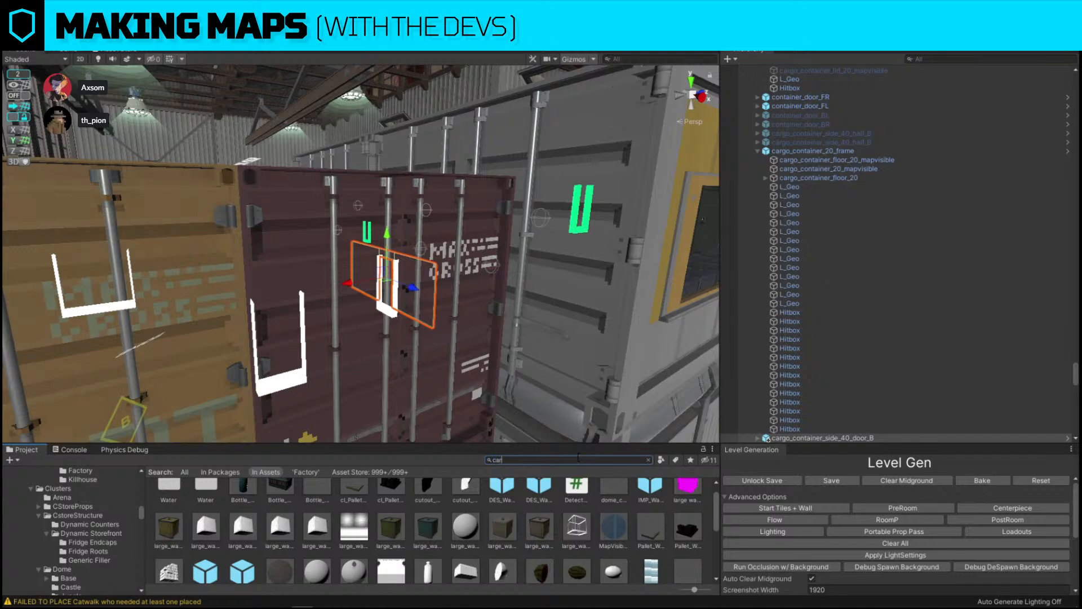
type("go container")
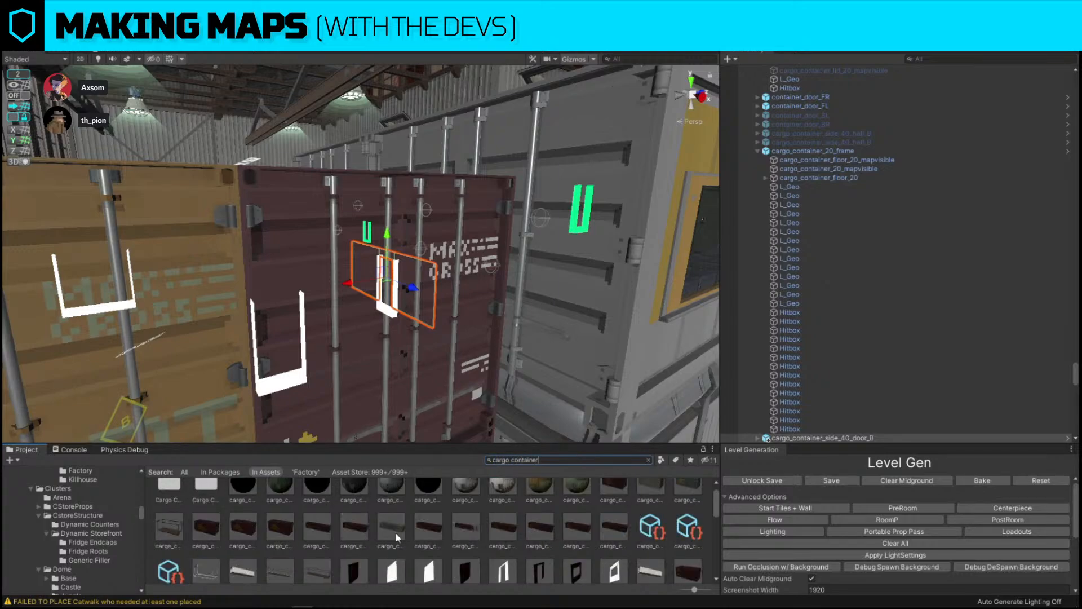
Apply the blue-grey cargo container material to both end doors and the frame of the maroon container.
left_click_drag(383, 504, 394, 354)
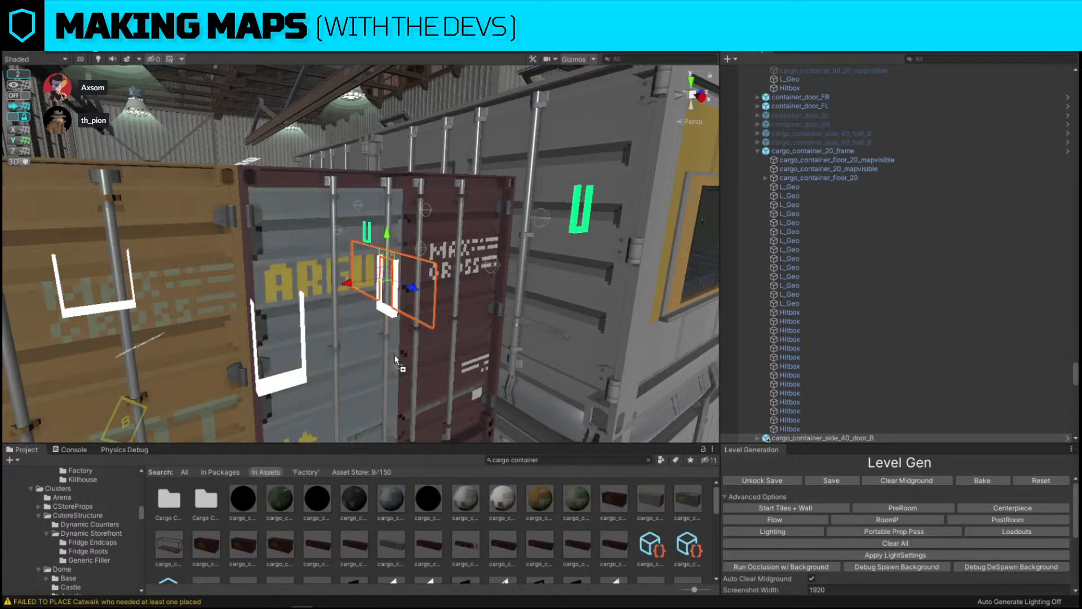
left_click_drag(387, 498, 443, 367)
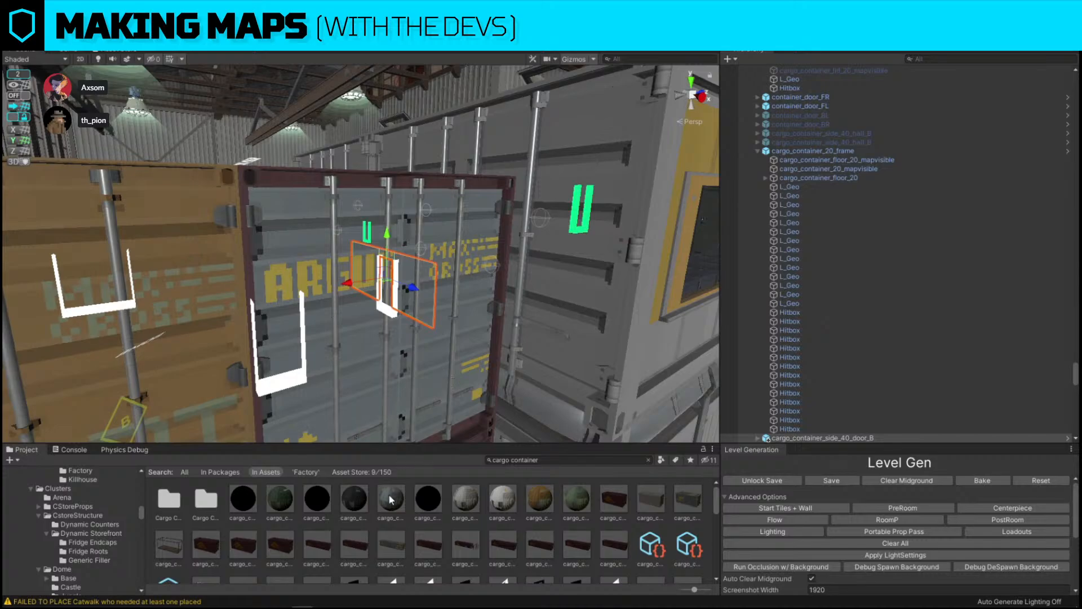
left_click_drag(389, 496, 368, 180)
Apply the same blue-grey material to both doors at the container's opposite end and to its corrugated roof.
right_click_drag(164, 261, 473, 287)
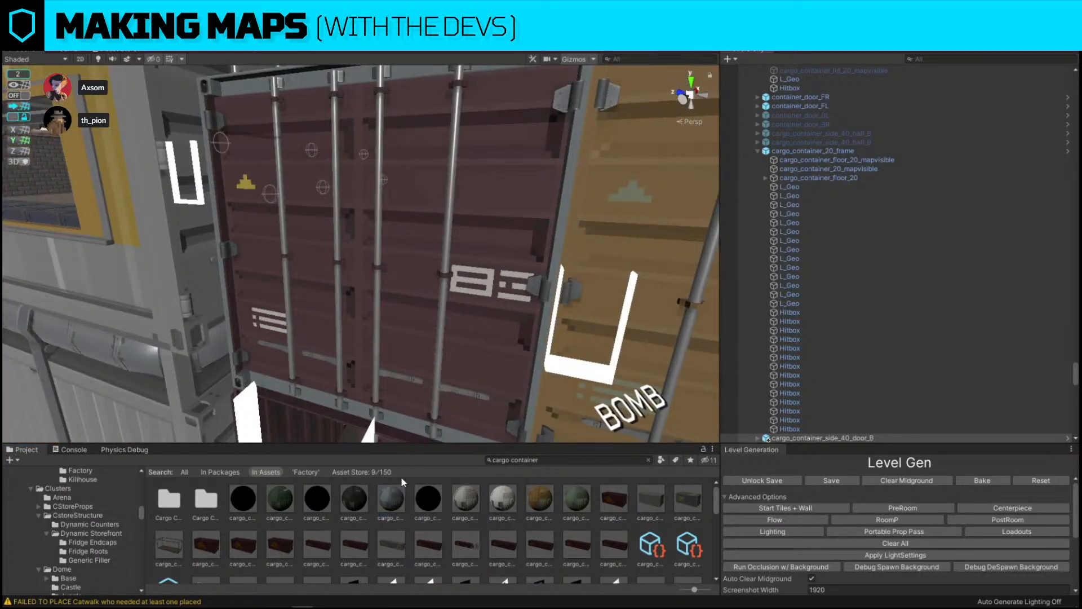
left_click_drag(391, 498, 404, 352)
left_click_drag(390, 512, 322, 348)
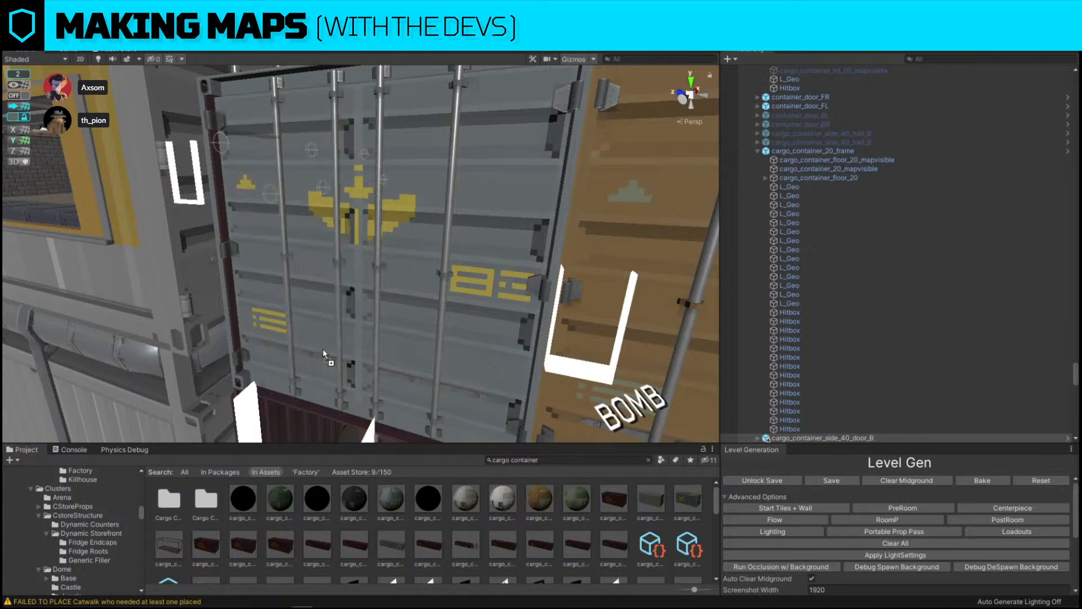
right_click_drag(323, 348, 297, 350)
left_click_drag(399, 505, 420, 281)
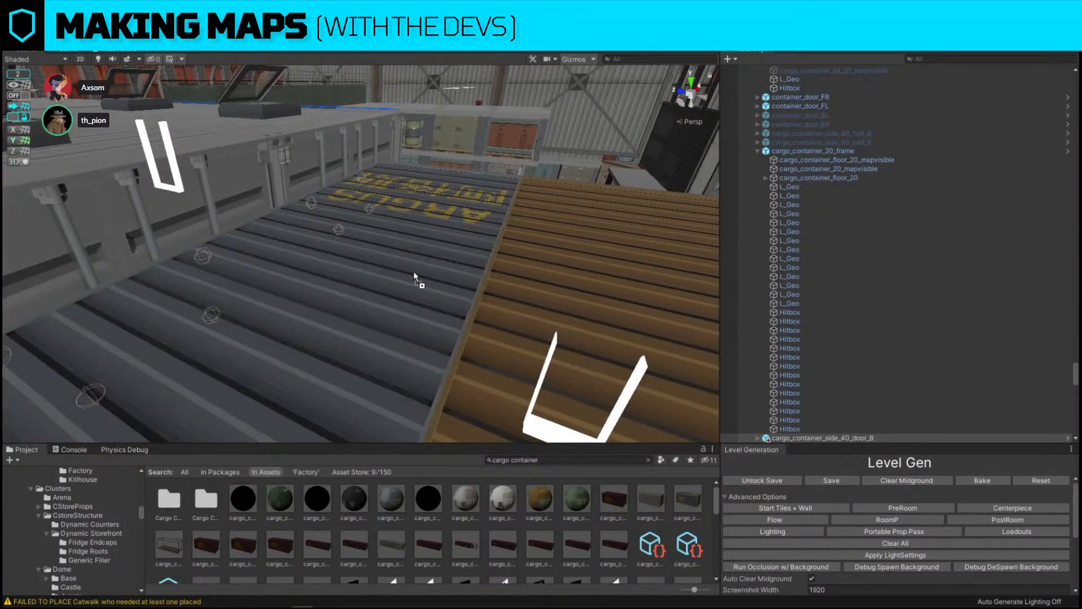
Start a screen capture of about 768x532 over the empty scene grid and draw a large red rectangle inside it.
right_click_drag(419, 280, 356, 229)
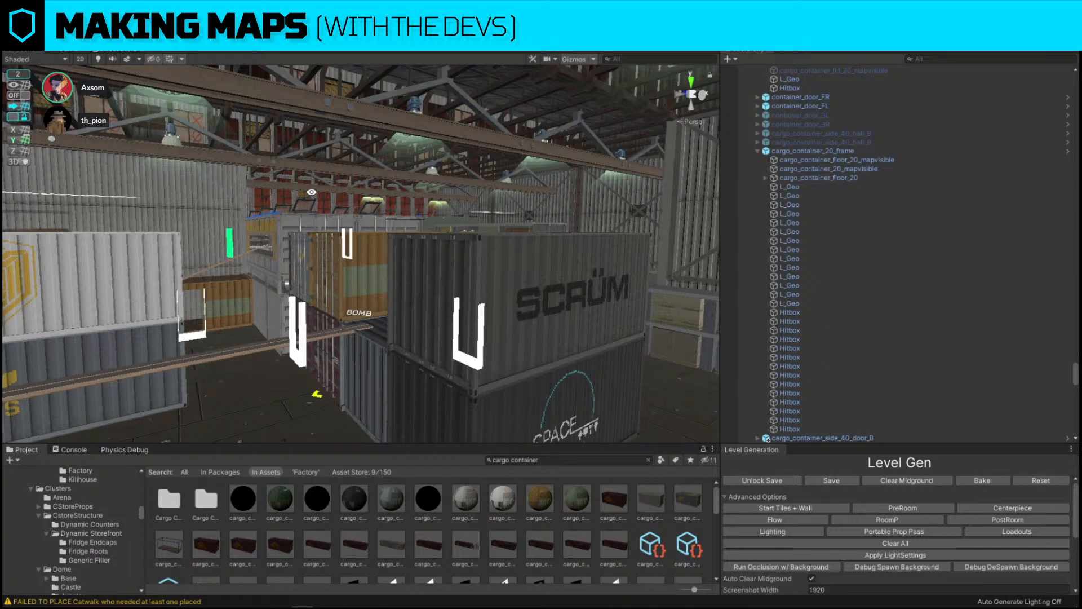
key("s")
right_click_drag(311, 192, 171, 229)
key("Print")
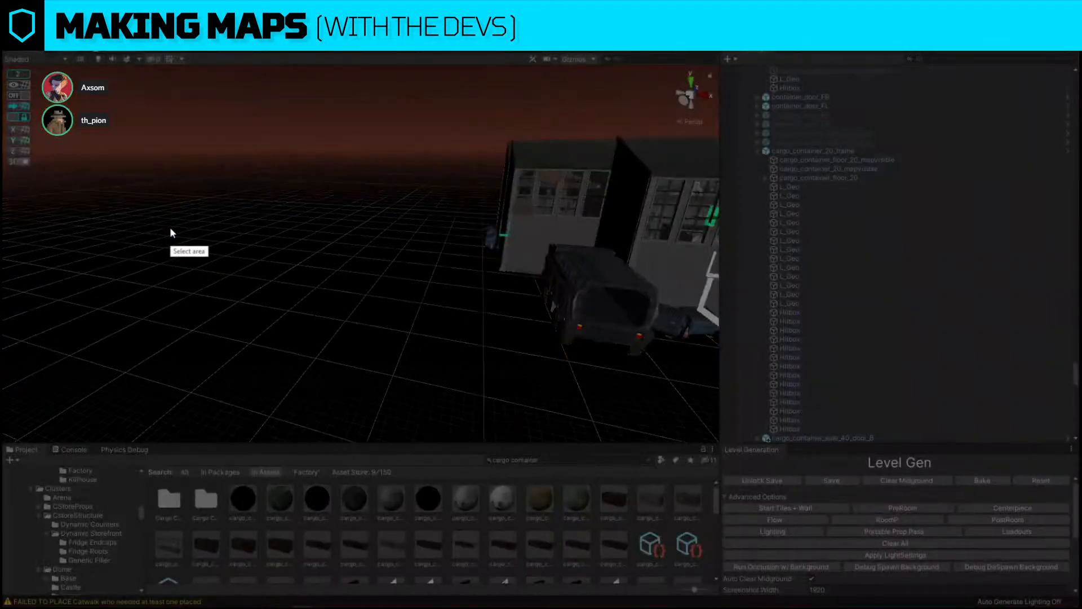
left_click_drag(73, 110, 505, 407)
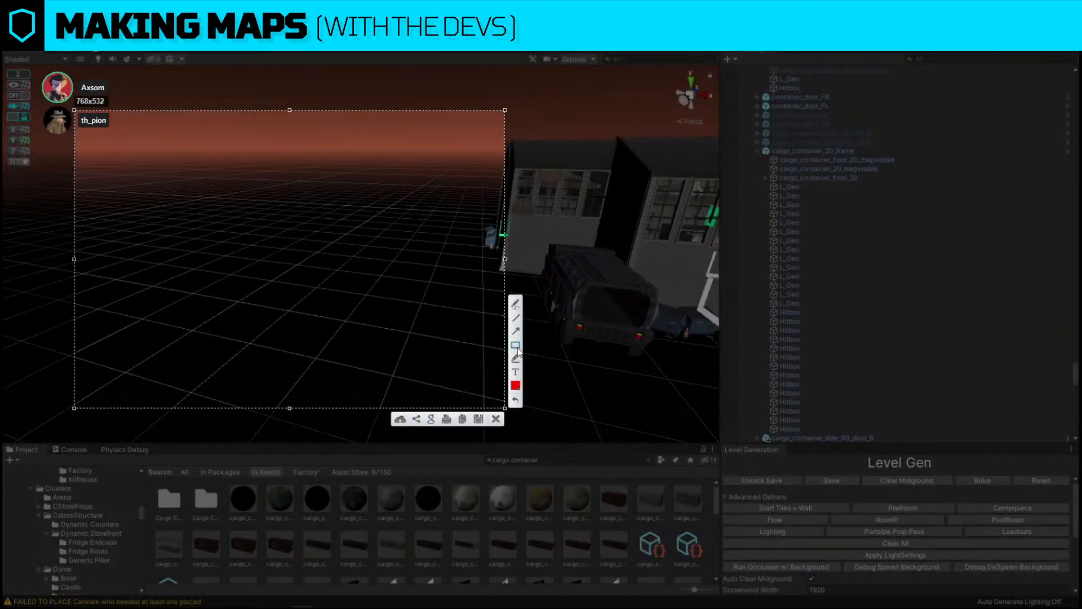
mouse_move(103, 128)
left_mouse_down()
mouse_move(440, 358)
mouse_move(448, 385)
left_mouse_up()
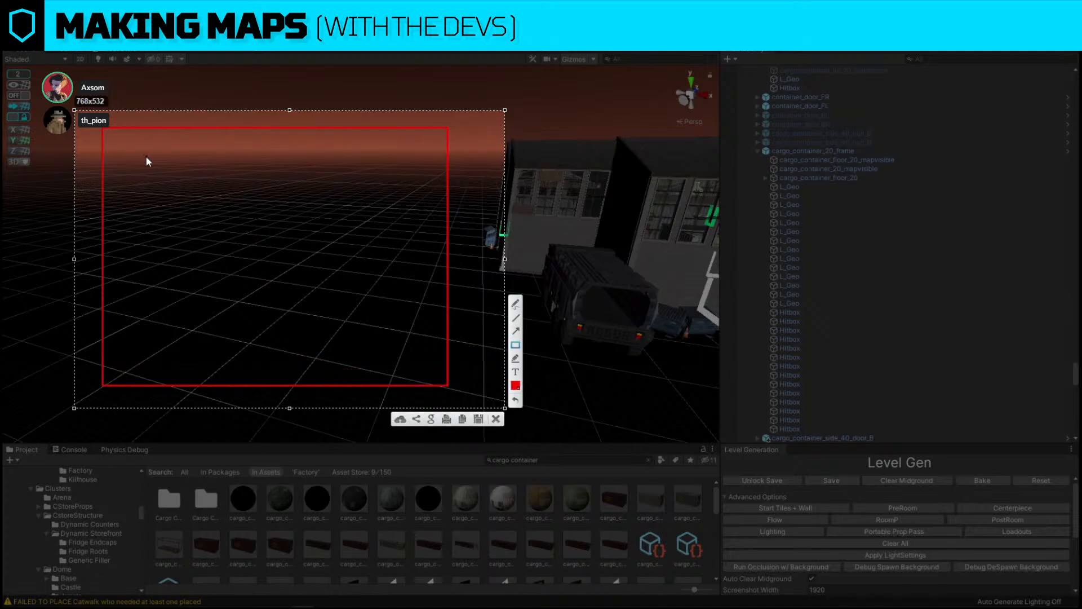
Draw six smaller red rectangles inside the large one, arranged in two rows of three.
left_click_drag(141, 158, 196, 220)
mouse_move(254, 164)
left_mouse_down()
mouse_move(297, 218)
mouse_move(322, 226)
left_mouse_up()
left_click_drag(365, 167, 414, 236)
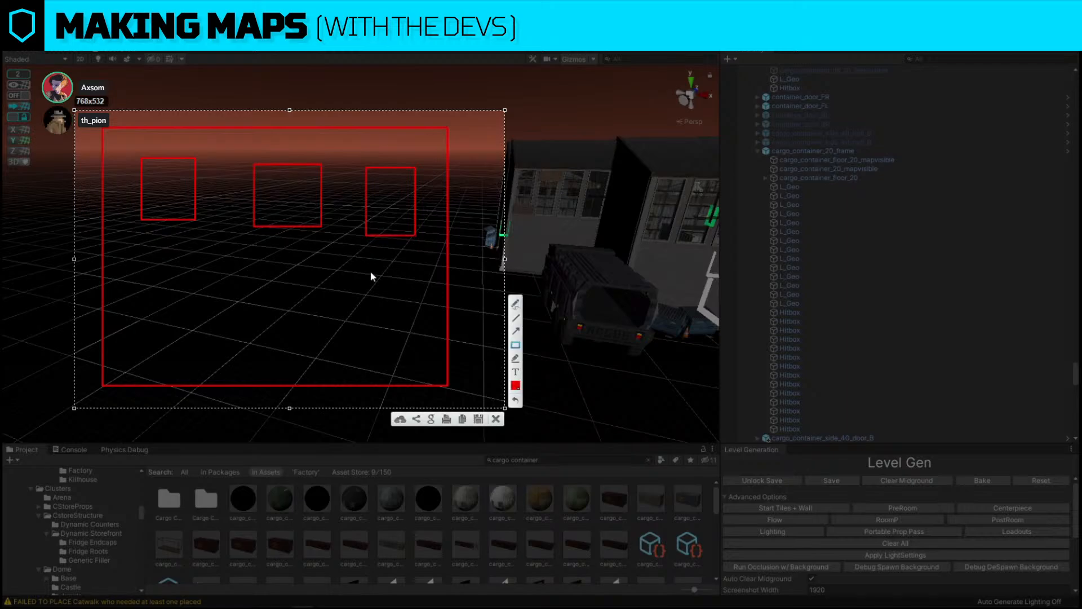
left_click_drag(362, 292, 427, 370)
left_click_drag(323, 279, 251, 367)
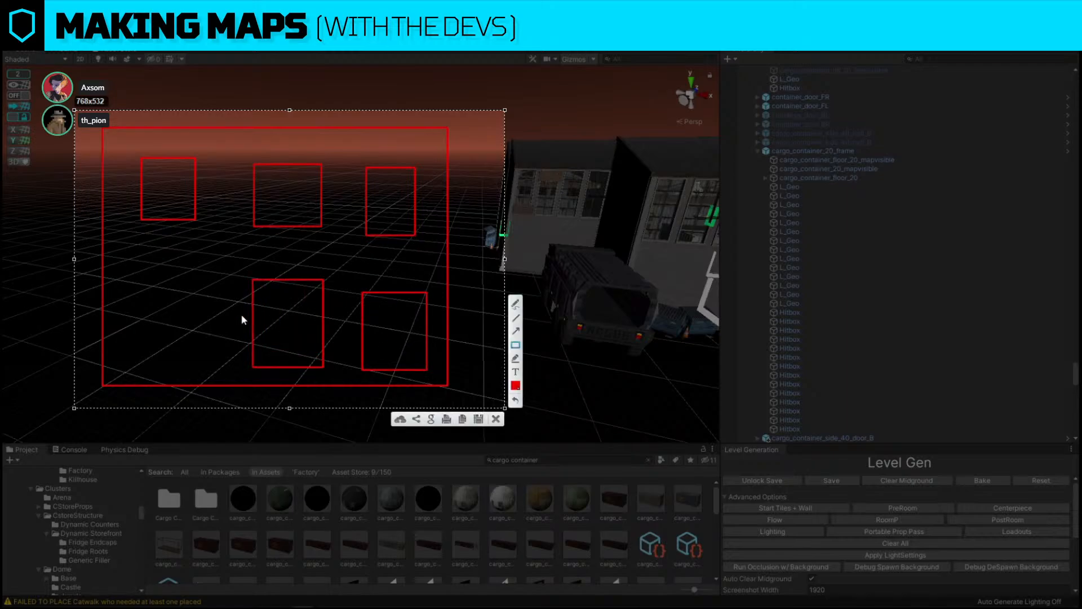
left_click_drag(196, 270, 140, 364)
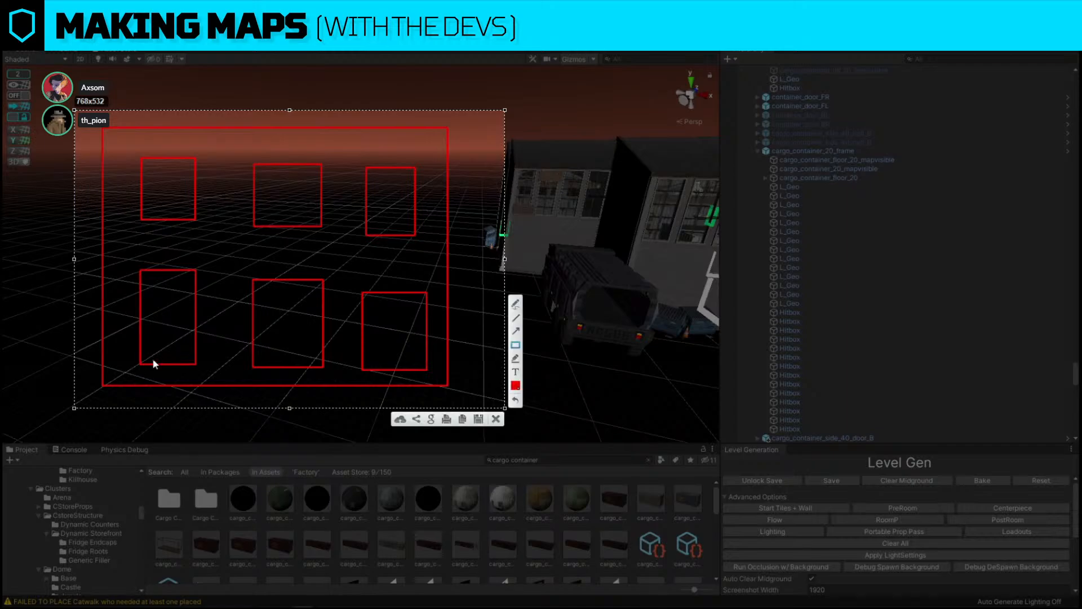
Mark short red freehand curves beside the lower-left box, near its upper right corner and lower left corner.
left_click(515, 304)
mouse_move(192, 272)
left_mouse_down()
mouse_move(197, 266)
mouse_move(198, 298)
left_mouse_up()
left_click_drag(139, 329, 139, 363)
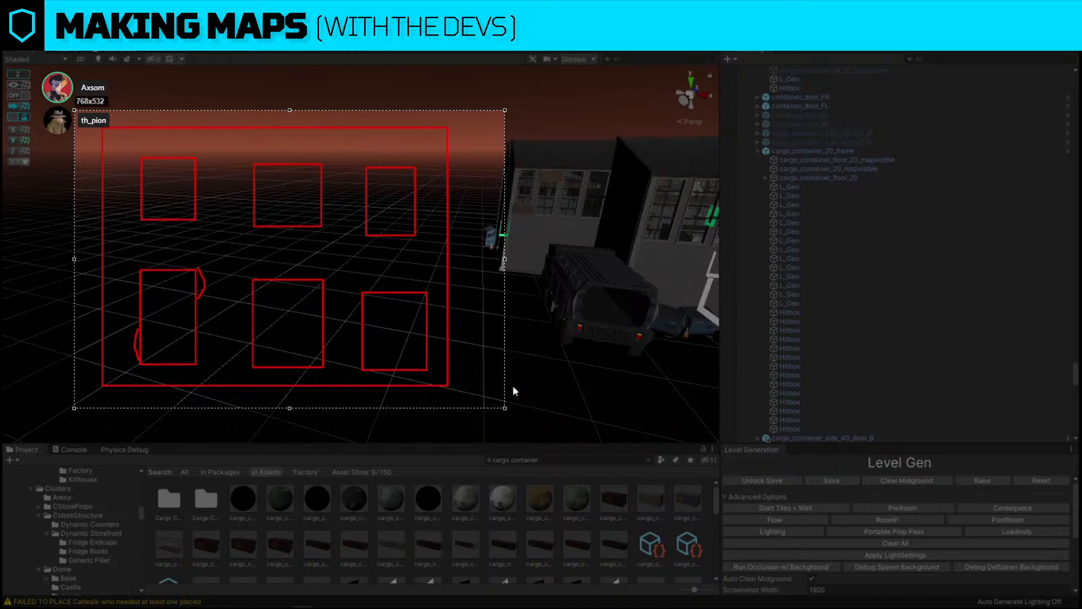
Switch the annotation colour to green and draw small opening rectangles on the top and bottom edges of both left-column boxes.
left_click(515, 385)
left_click(415, 280)
key("Return")
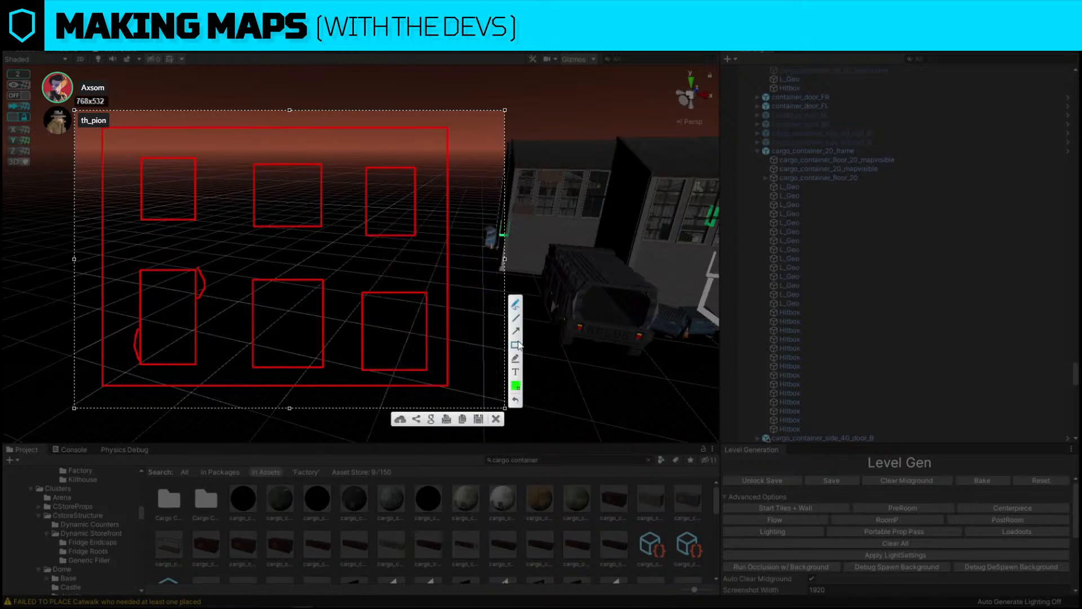
left_click_drag(168, 265, 193, 281)
left_click_drag(145, 354, 141, 358)
left_click_drag(169, 211, 194, 229)
left_click_drag(139, 151, 166, 165)
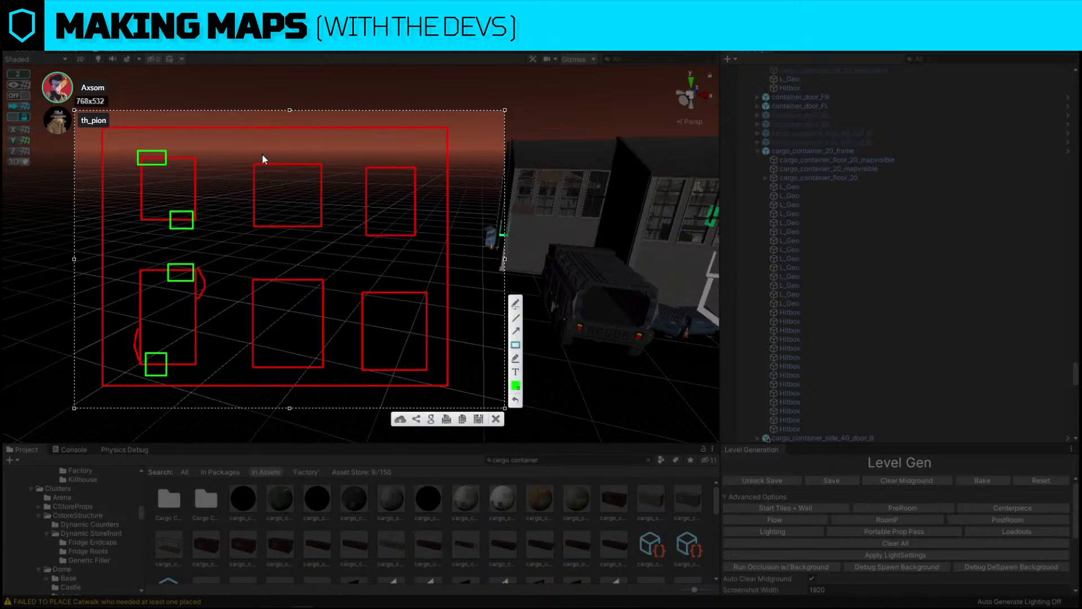
Draw green opening rectangles on the middle boxes' top and bottom edges and a wide one along the upper-right box's bottom edge.
left_click_drag(255, 158, 280, 179)
left_click_drag(257, 218, 284, 236)
left_click_drag(318, 268, 294, 291)
left_click_drag(280, 357, 252, 381)
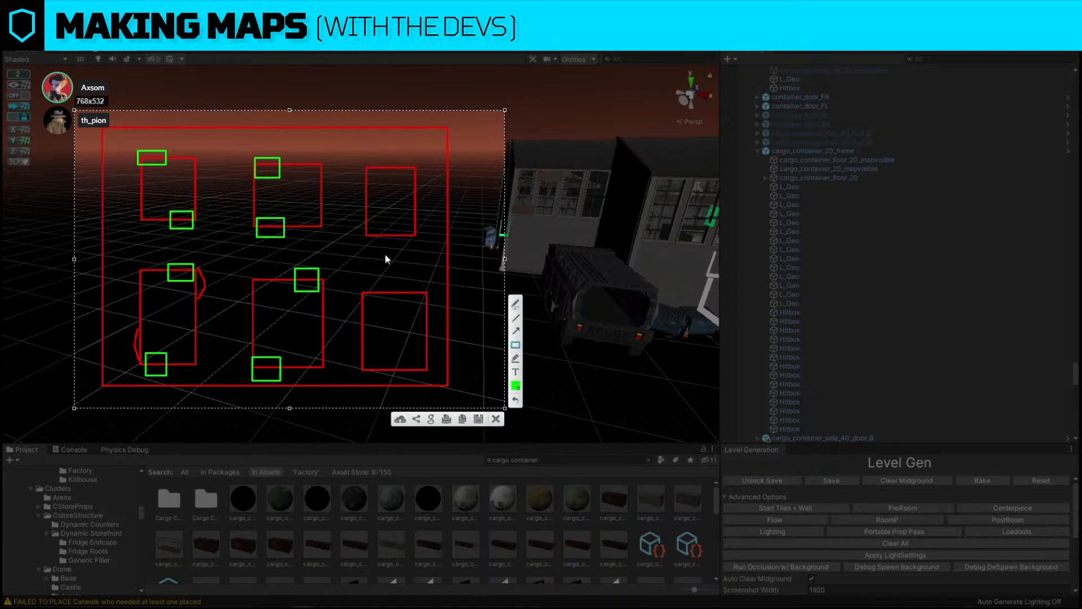
left_click_drag(362, 225, 424, 240)
Try a green freehand arrow into the upper-right box and a loop around the lower-right box, undoing each mark.
left_click(517, 303)
mouse_move(343, 256)
left_mouse_down()
mouse_move(394, 187)
mouse_move(402, 200)
left_mouse_up()
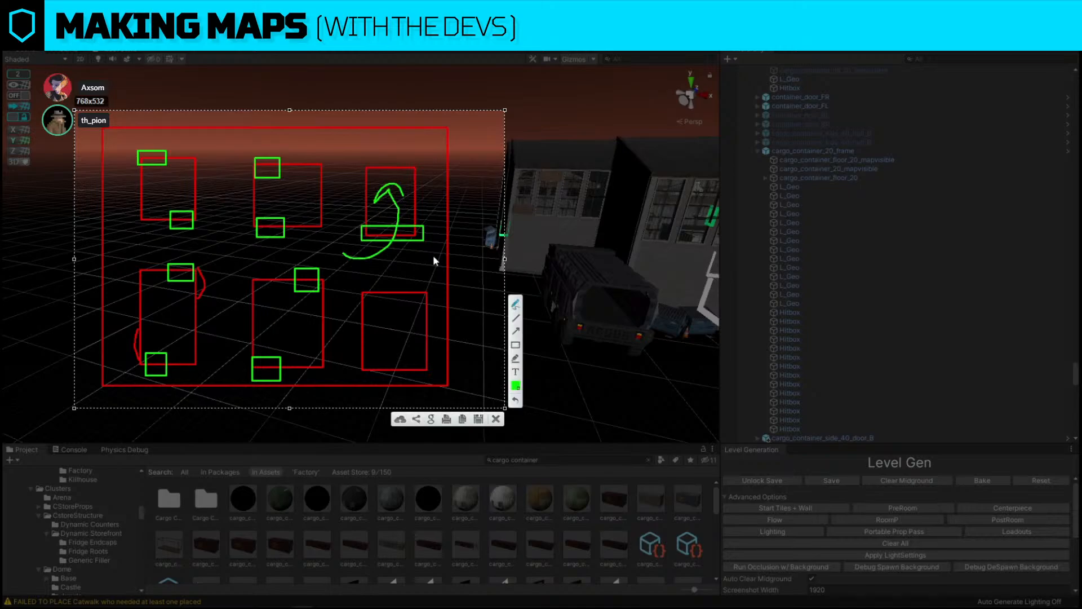
key("ctrl+z")
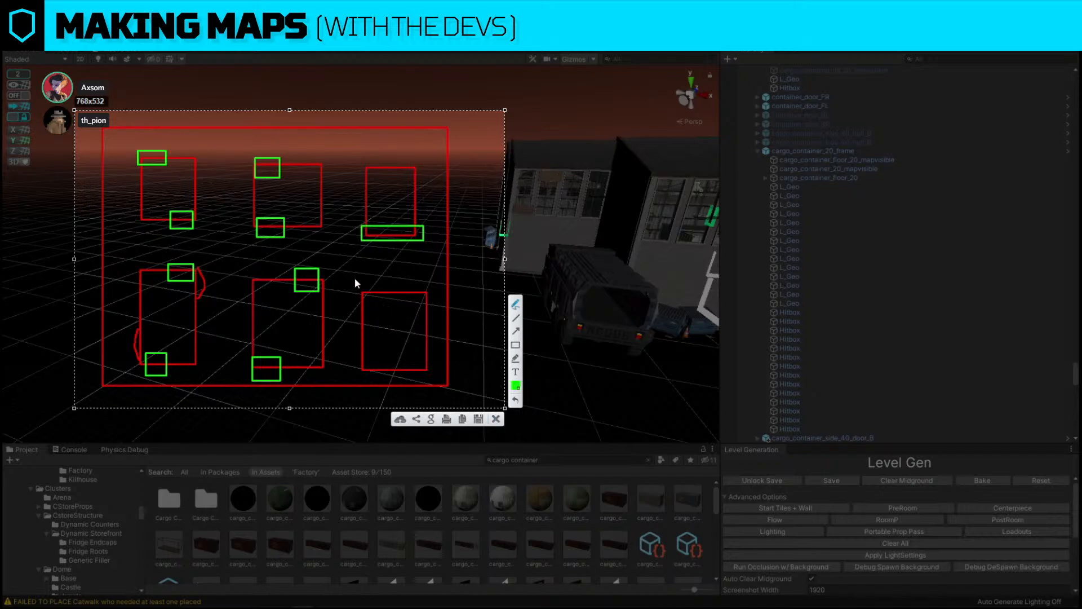
mouse_move(355, 272)
left_mouse_down()
mouse_move(449, 386)
mouse_move(331, 284)
left_mouse_up()
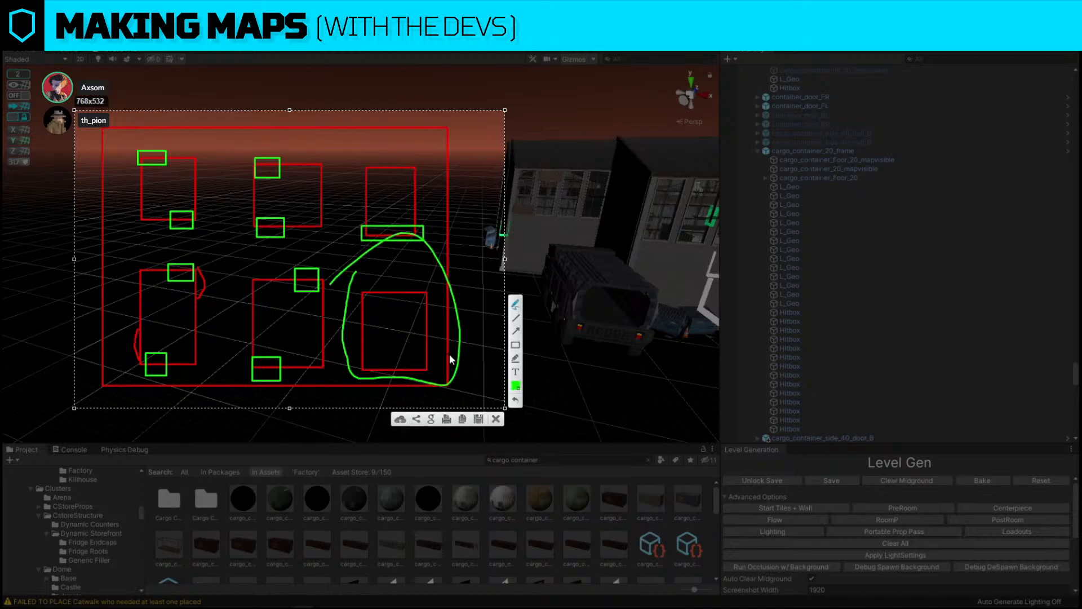
key("ctrl+z")
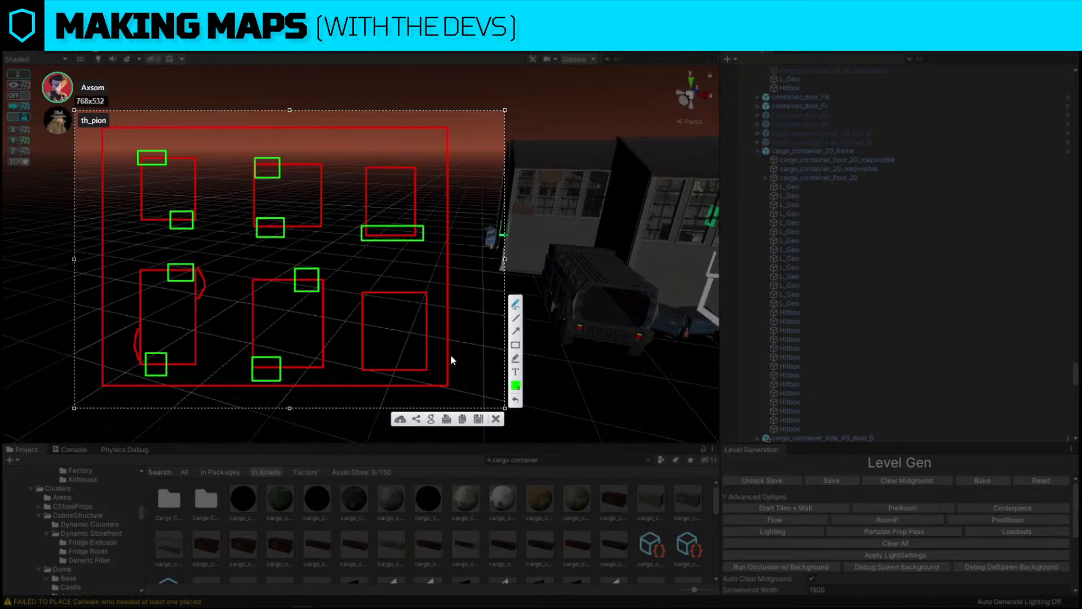
Try a green outline around the upper-middle and upper-right boxes with a curve linking them, and undo both marks.
mouse_move(248, 163)
left_mouse_down()
mouse_move(277, 250)
mouse_move(422, 266)
mouse_move(374, 150)
mouse_move(255, 151)
left_mouse_up()
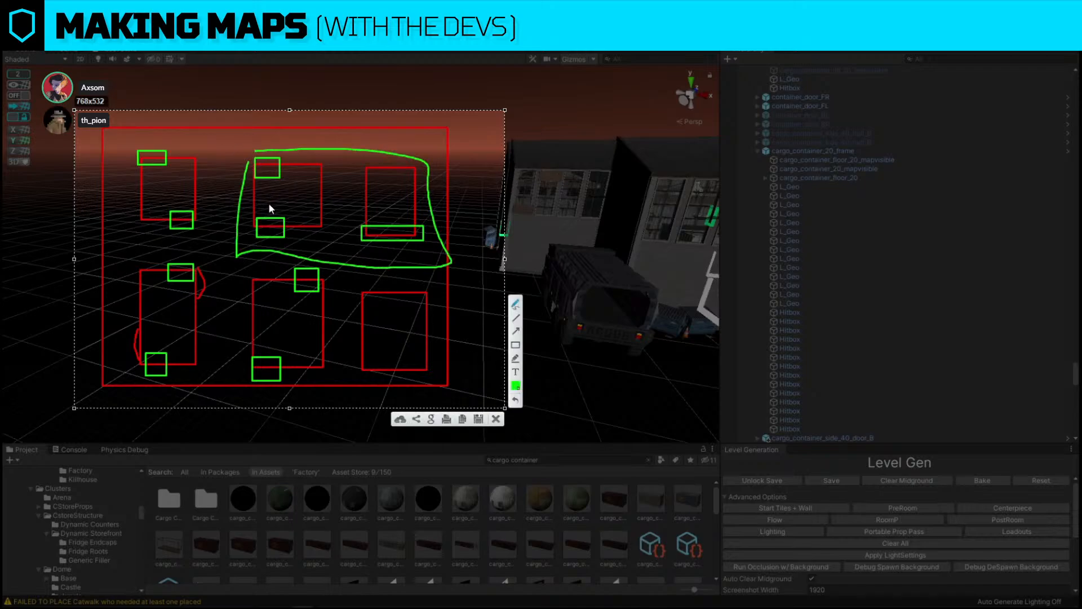
left_click_drag(266, 203, 384, 195)
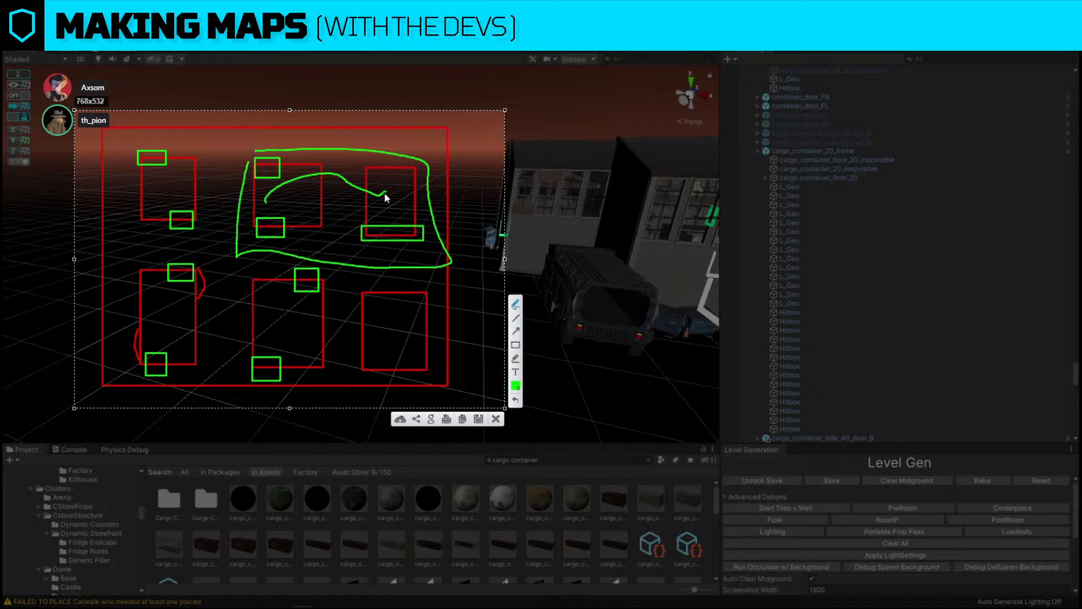
key("ctrl+z")
key("ctrl+z")
Draw green route lines through the left and middle columns and an arrow into the upper-right box, and discard the capture.
mouse_move(148, 125)
left_mouse_down()
mouse_move(186, 254)
mouse_move(158, 334)
mouse_move(156, 394)
left_mouse_up()
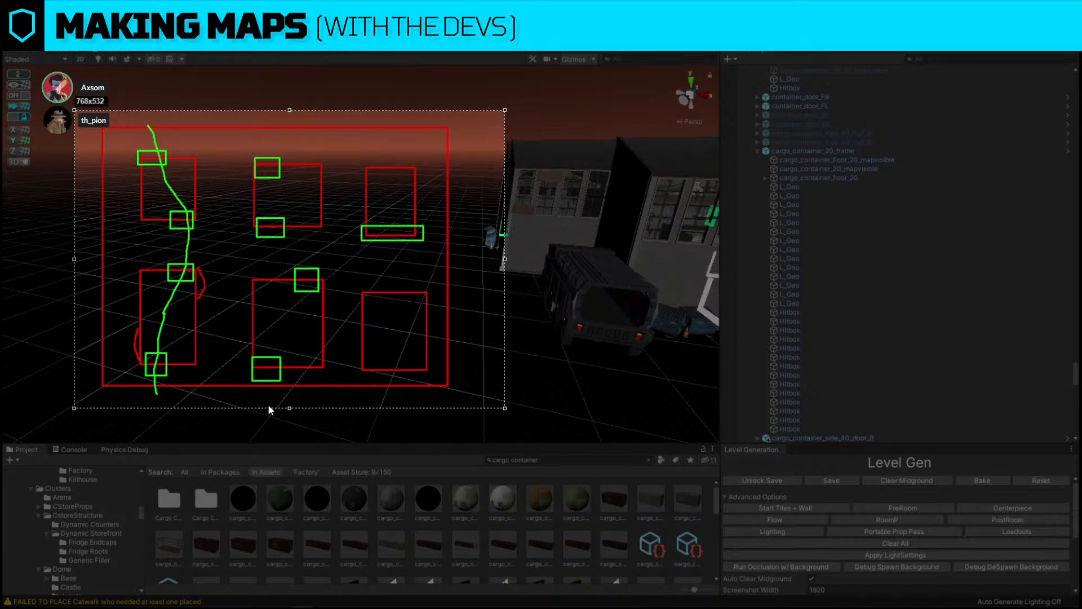
mouse_move(268, 404)
left_mouse_down()
mouse_move(311, 277)
mouse_move(260, 214)
mouse_move(264, 140)
left_mouse_up()
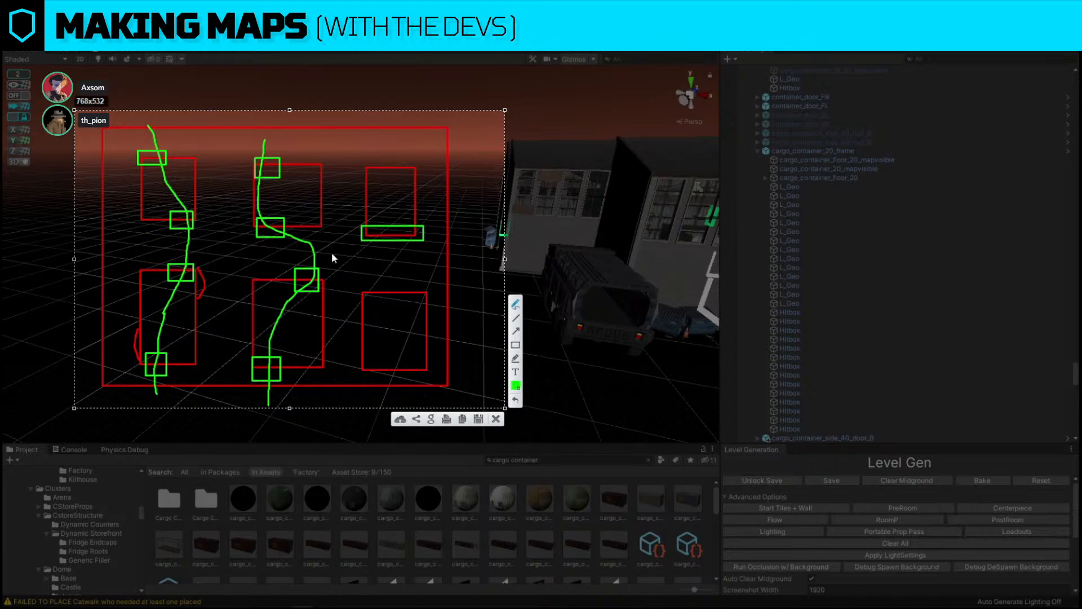
mouse_move(341, 254)
left_mouse_down()
mouse_move(401, 248)
mouse_move(384, 195)
mouse_move(413, 201)
left_mouse_up()
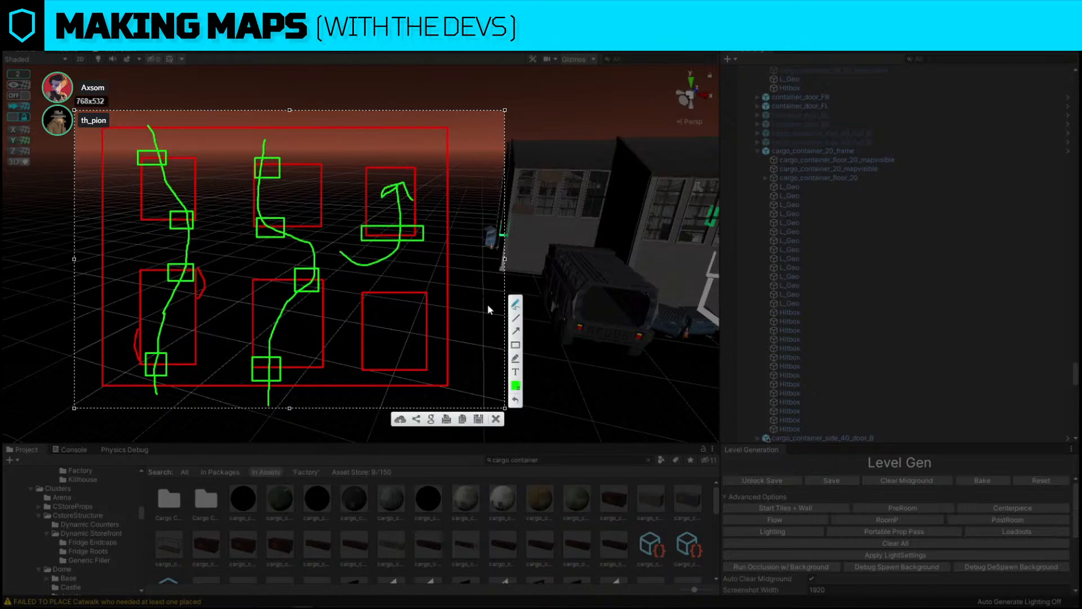
left_click(496, 419)
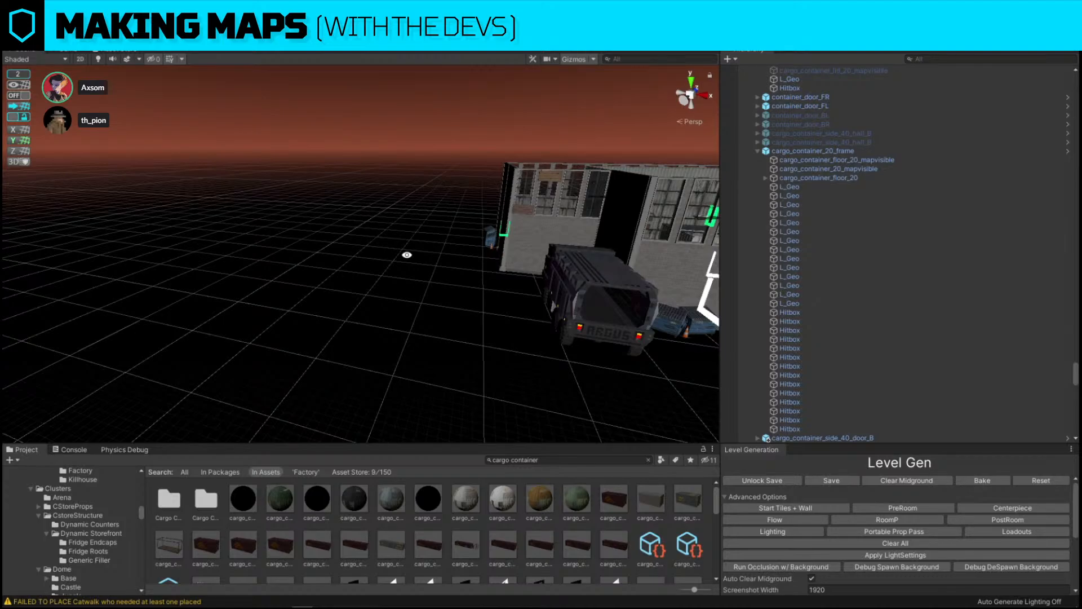
Examine the container layout from above and the list of layers visible in the scene.
left_click_drag(407, 255, 515, 197, "alt")
right_click_drag(519, 230, 475, 298)
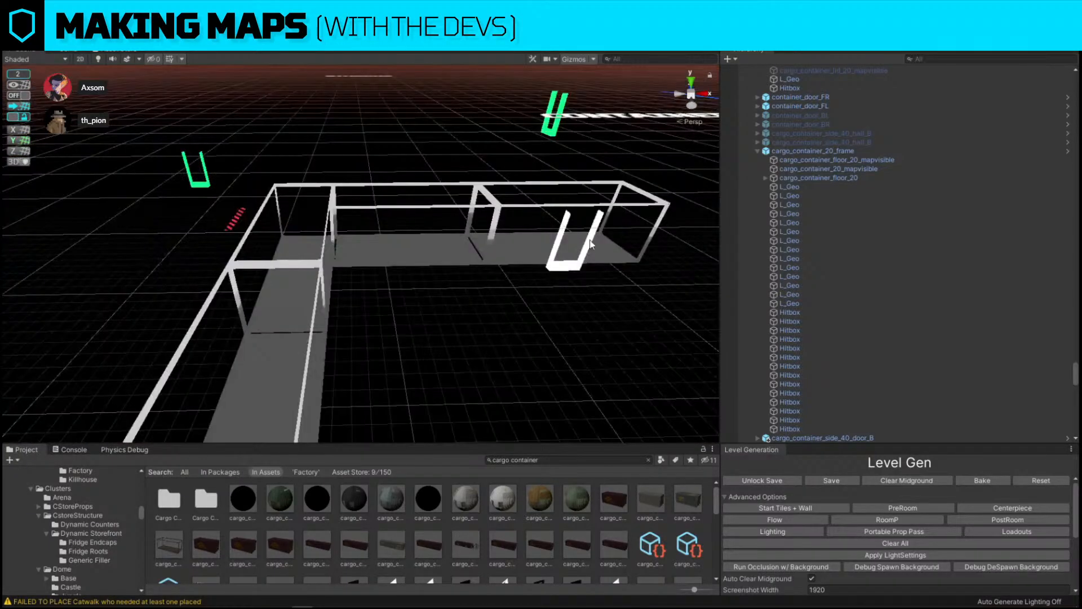
right_click_drag(475, 300, 546, 360)
key("s")
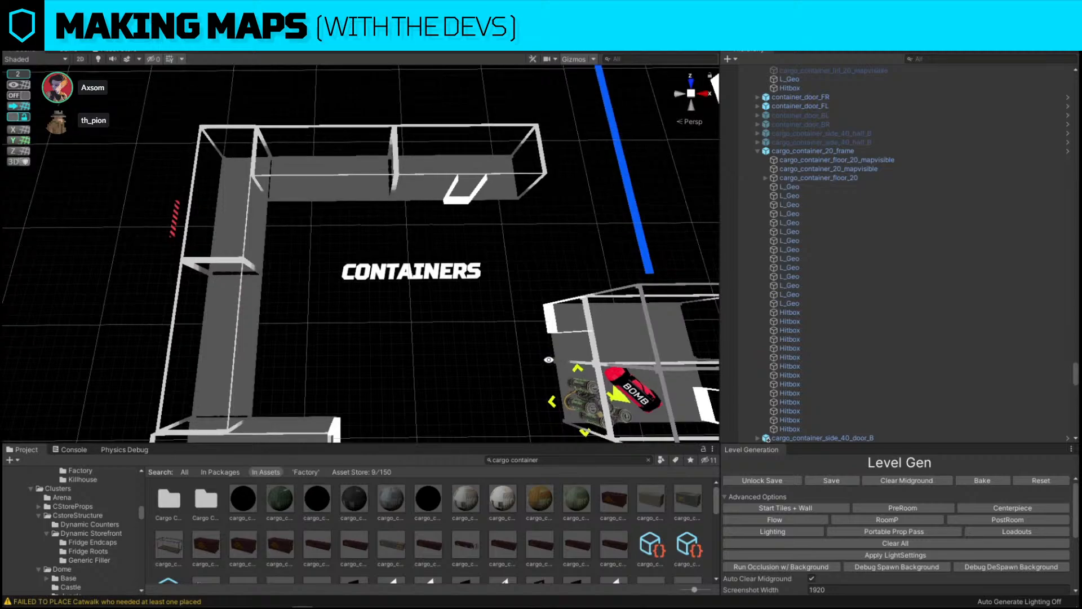
left_click(1002, 36)
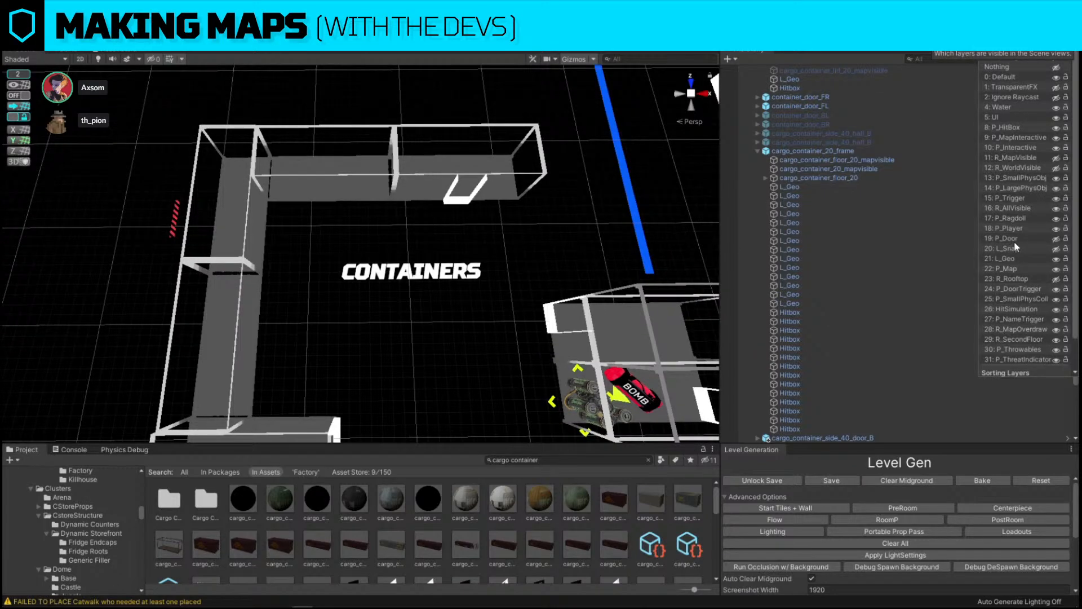
left_click(424, 266)
right_click(446, 235)
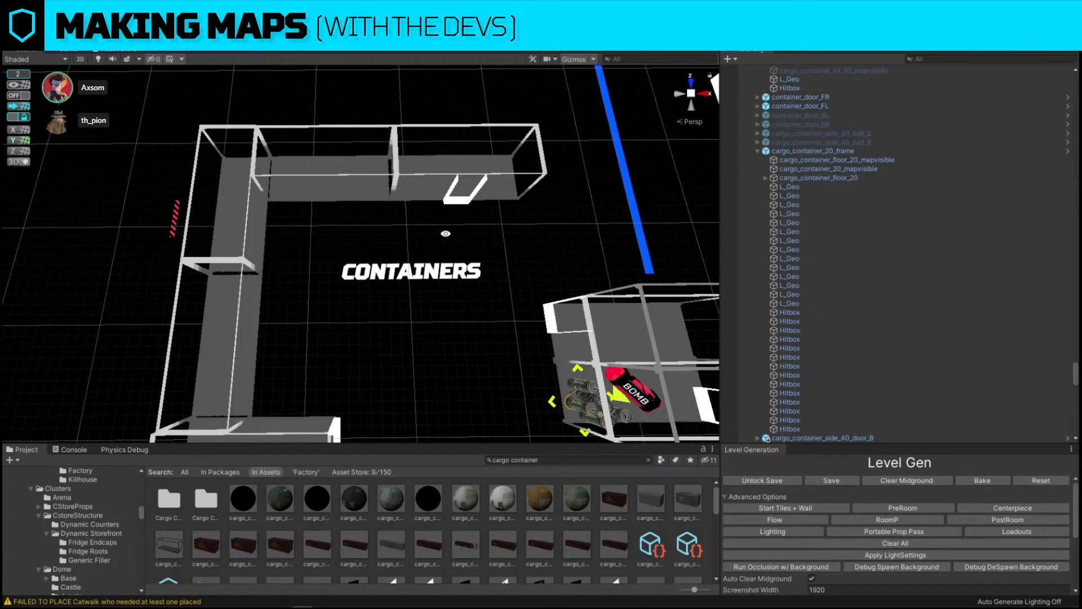
key("w")
right_click_drag(446, 235, 494, 224)
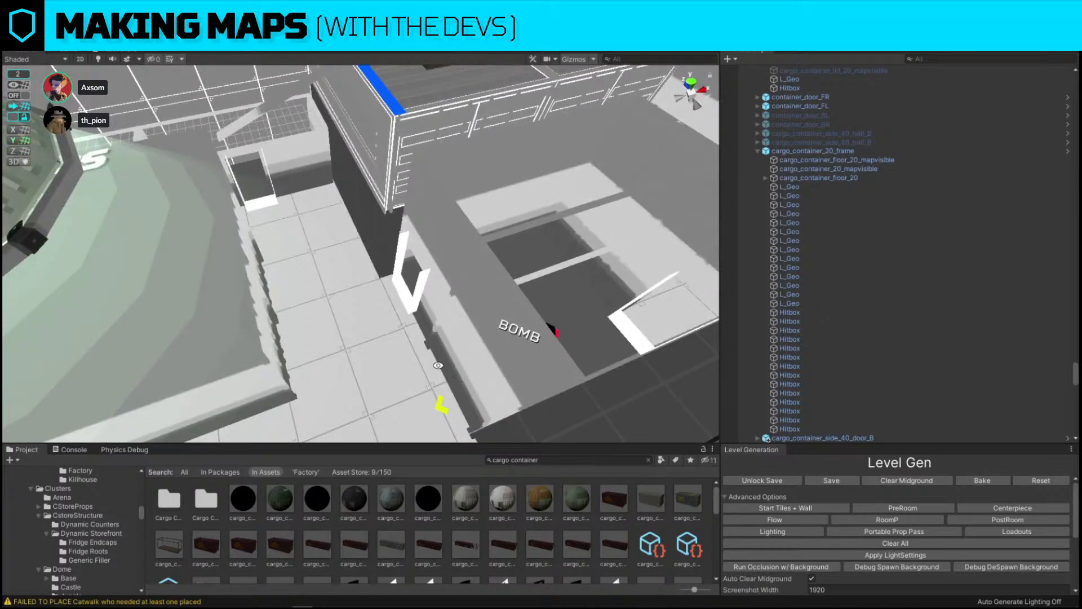
Switch the scene view from the plain grey geometry to the textured art of the warehouse map.
right_click_drag(473, 291, 391, 266)
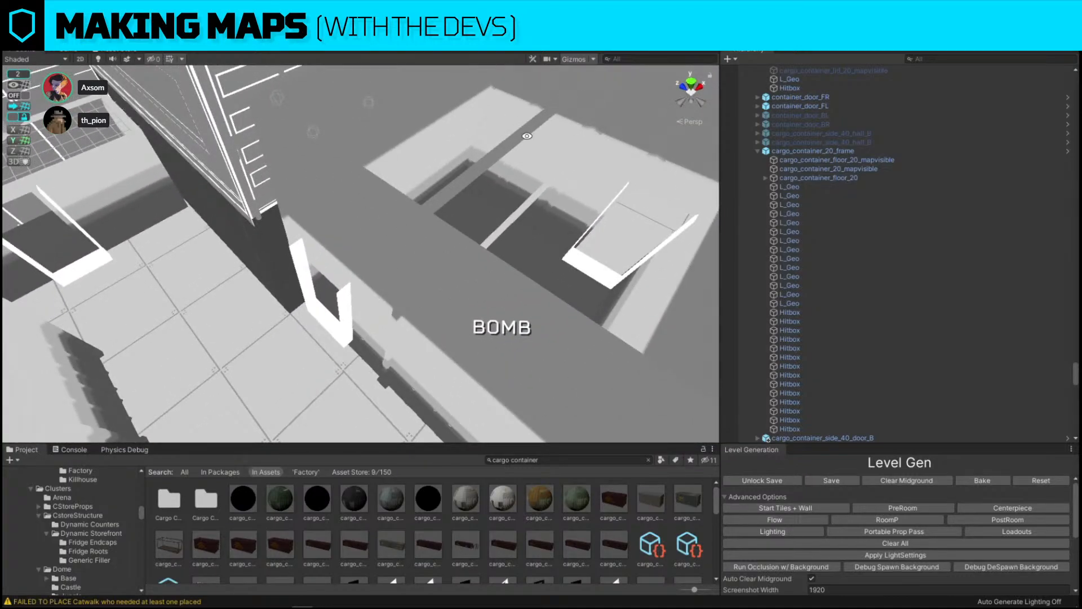
right_click_drag(449, 225, 421, 186)
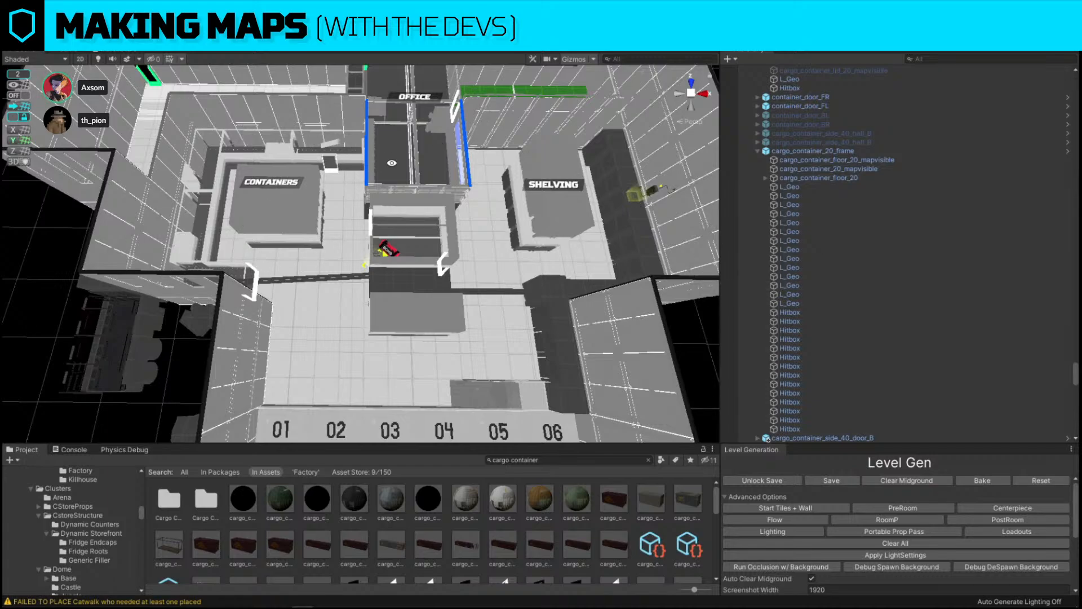
key("alt+1")
key("alt+2")
key("alt+3")
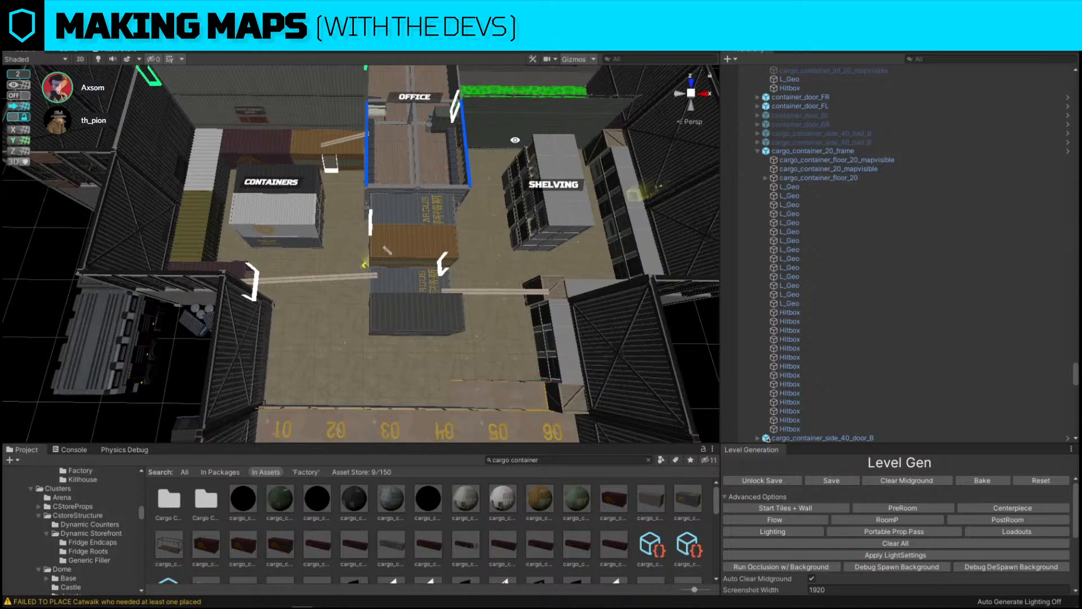
Search the project assets for forklift and place cl_Forklift on the dock floor near bays 02 and 03.
left_click_drag(504, 153, 388, 239, "alt")
right_click_drag(388, 239, 331, 234)
left_click(561, 459)
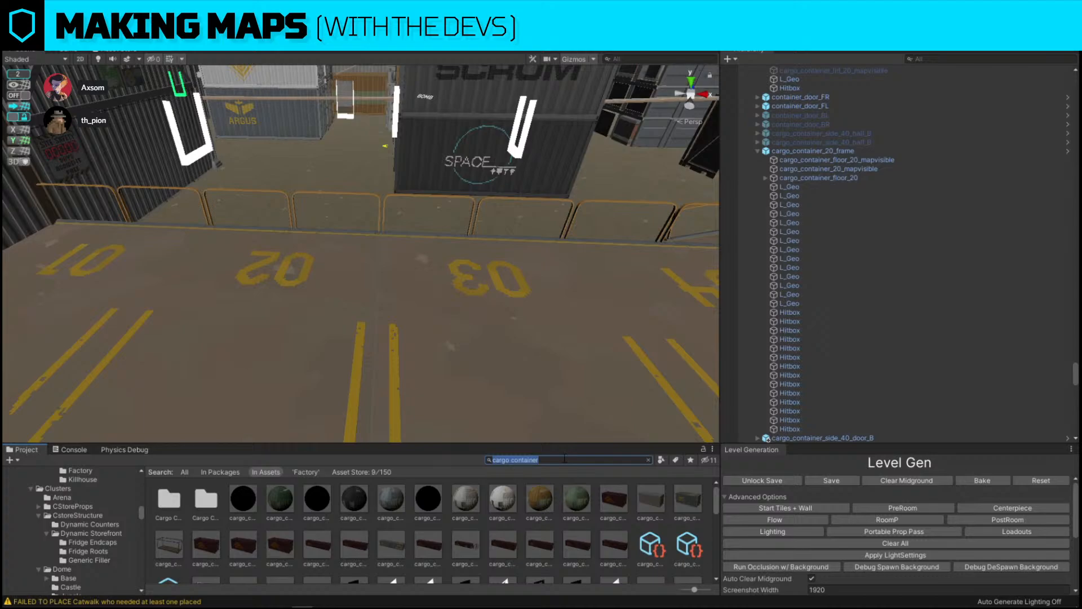
type("forklift")
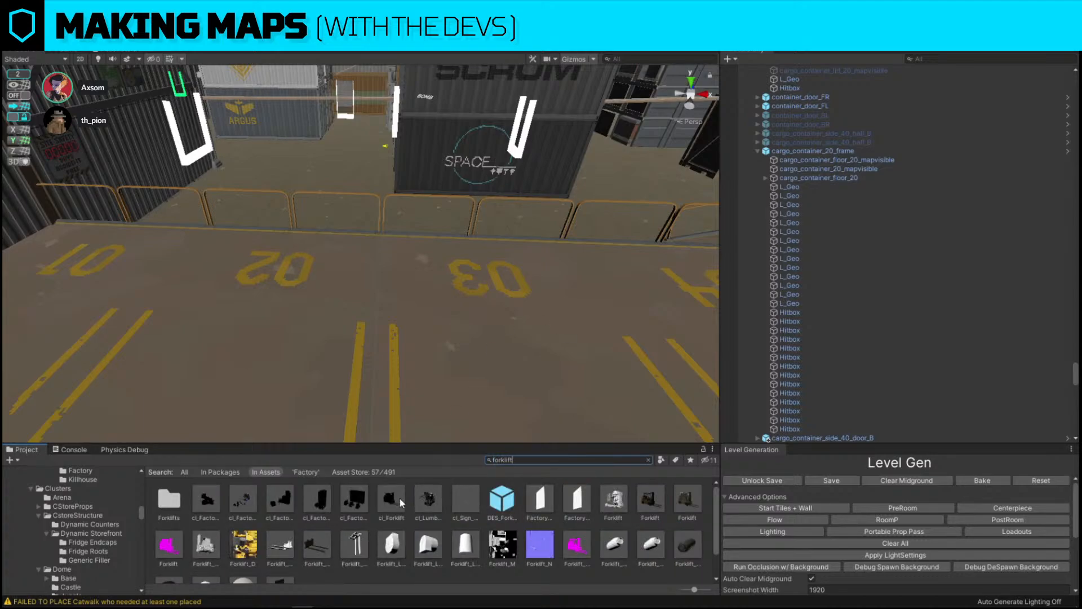
left_click_drag(399, 497, 388, 324)
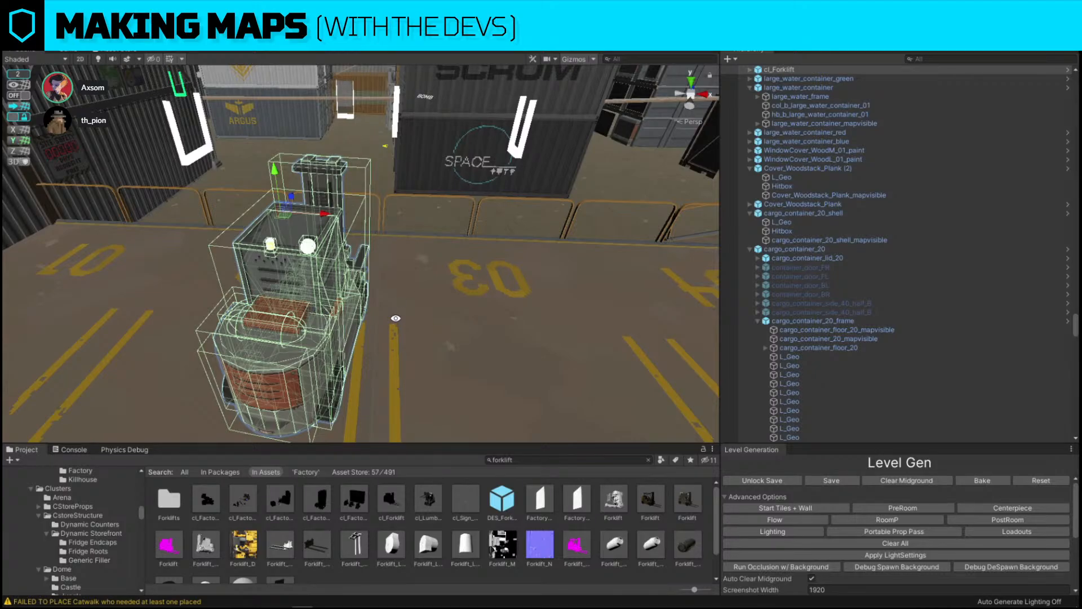
Rotate the forklift at an angle and position it on the dock floor between bays 02 and 03.
right_click_drag(404, 314, 439, 321)
key("e")
left_click_drag(446, 348, 366, 344)
key("w")
right_click_drag(366, 343, 393, 342)
left_click_drag(323, 288, 356, 309)
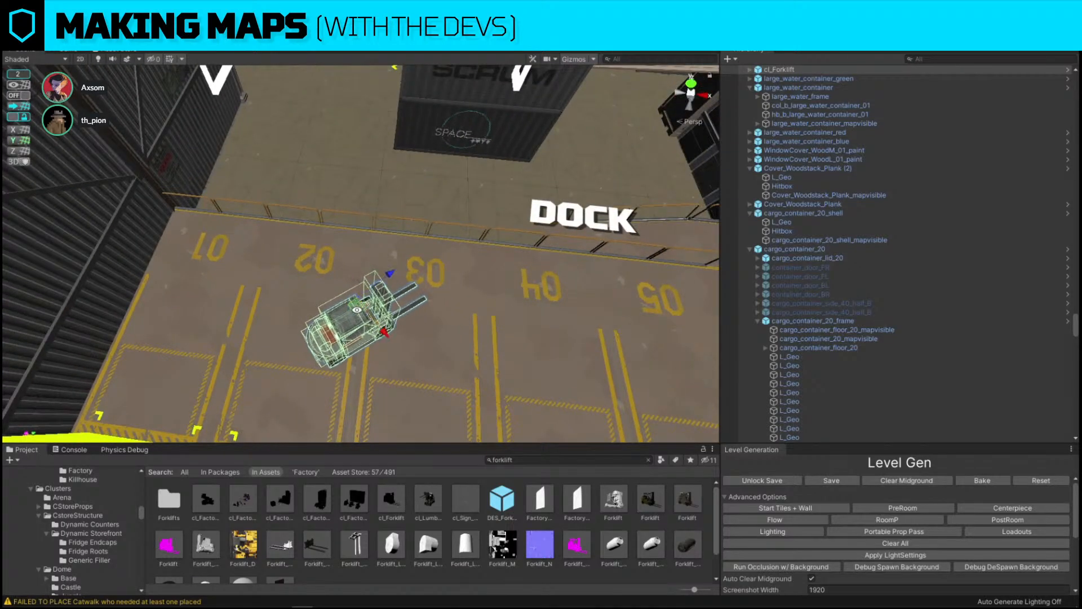
right_click_drag(414, 304, 488, 355)
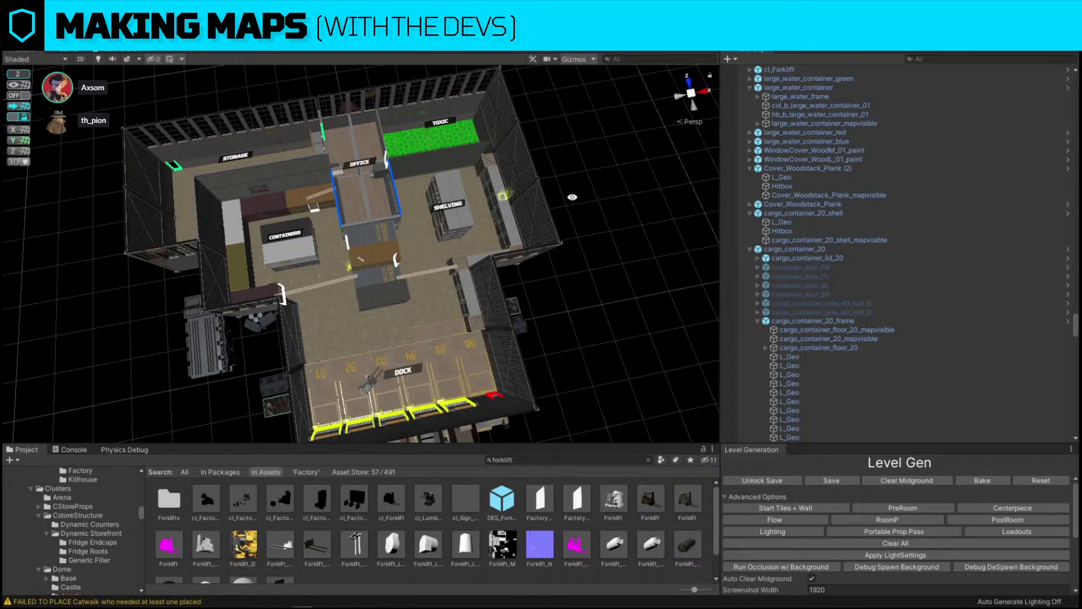
Check the seed and level name settings in Level Gen and save the generated level.
right_click_drag(530, 248, 486, 198)
scroll(893, 324, "down", 1)
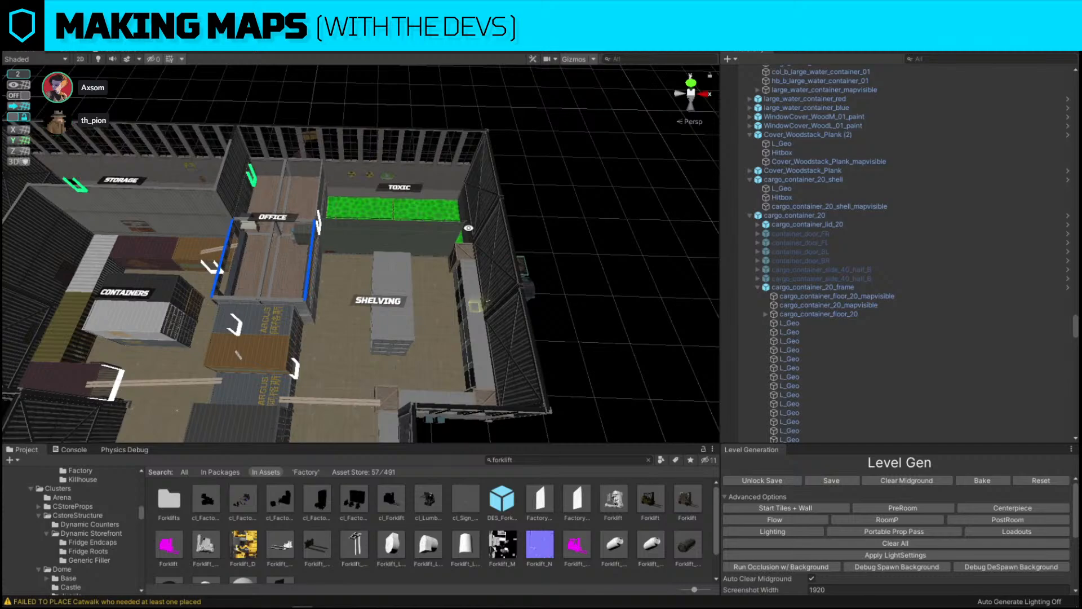
scroll(901, 522, "down", 5)
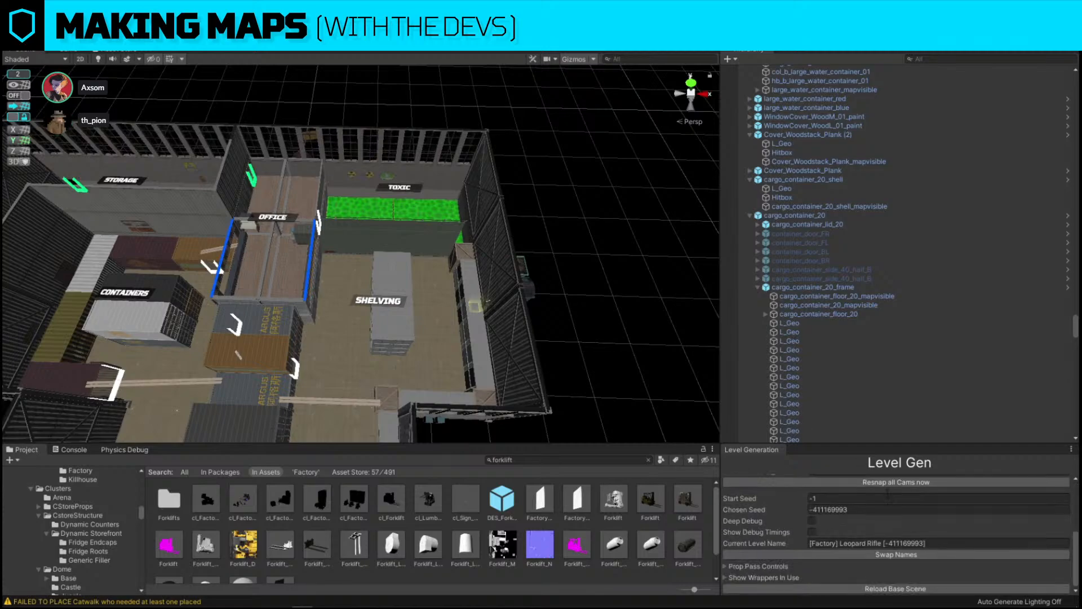
left_click(887, 553)
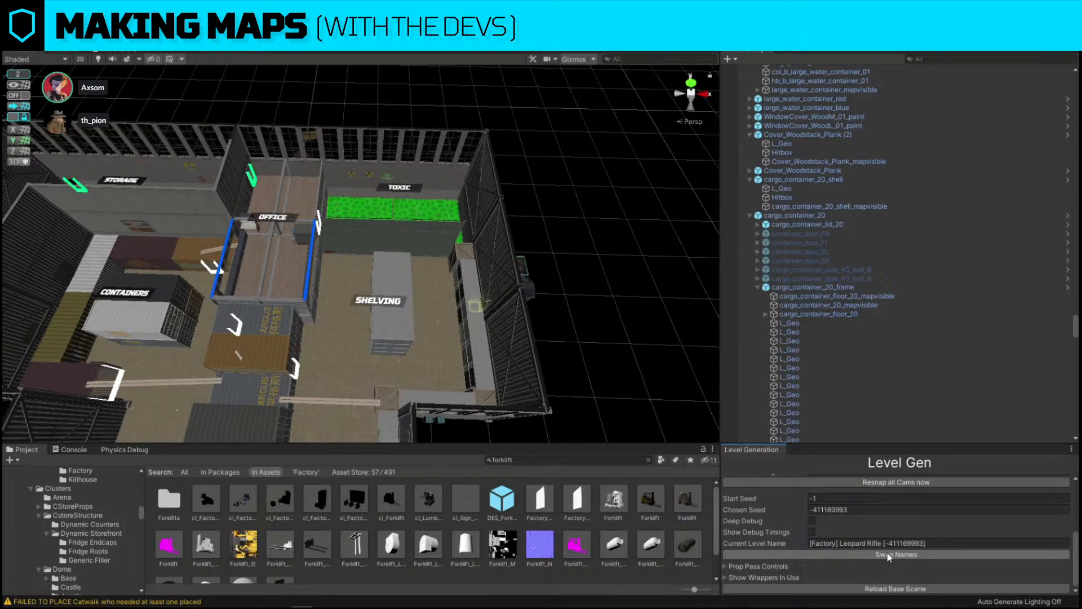
scroll(840, 507, "up", 5)
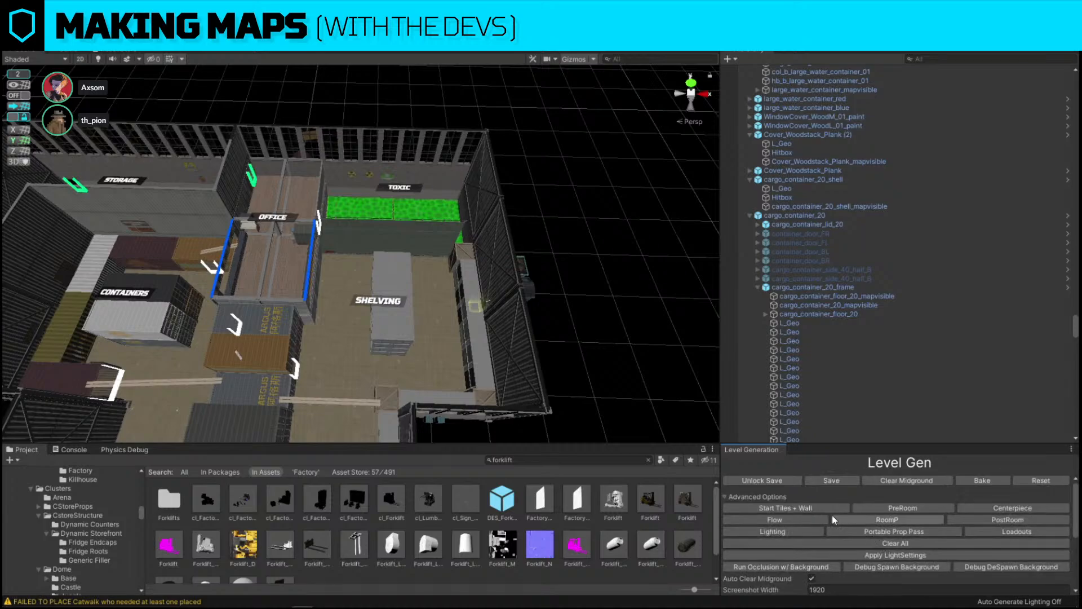
left_click(824, 482)
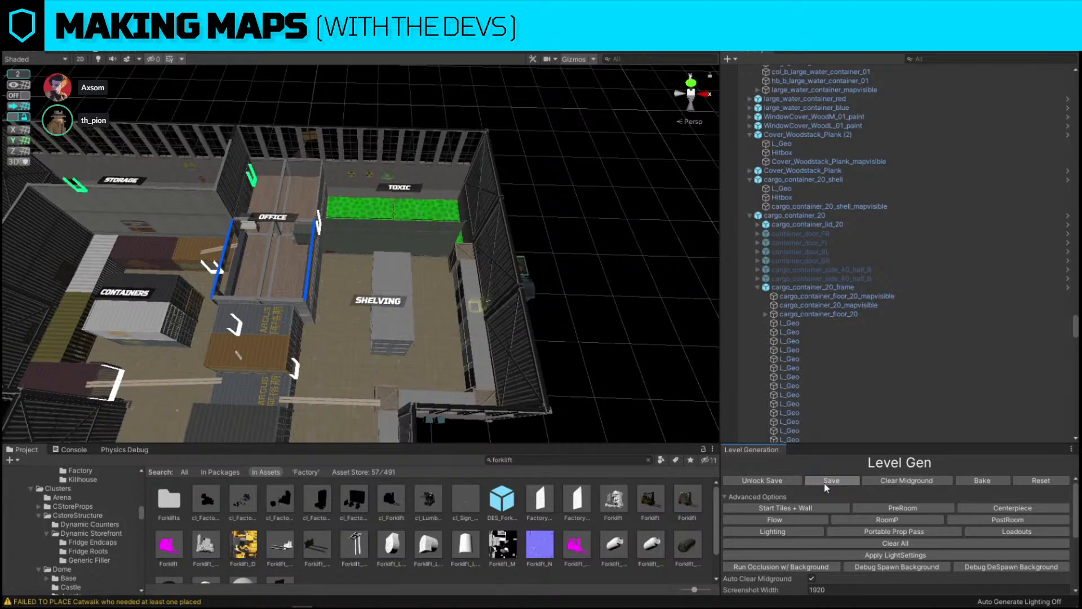
left_click(824, 482)
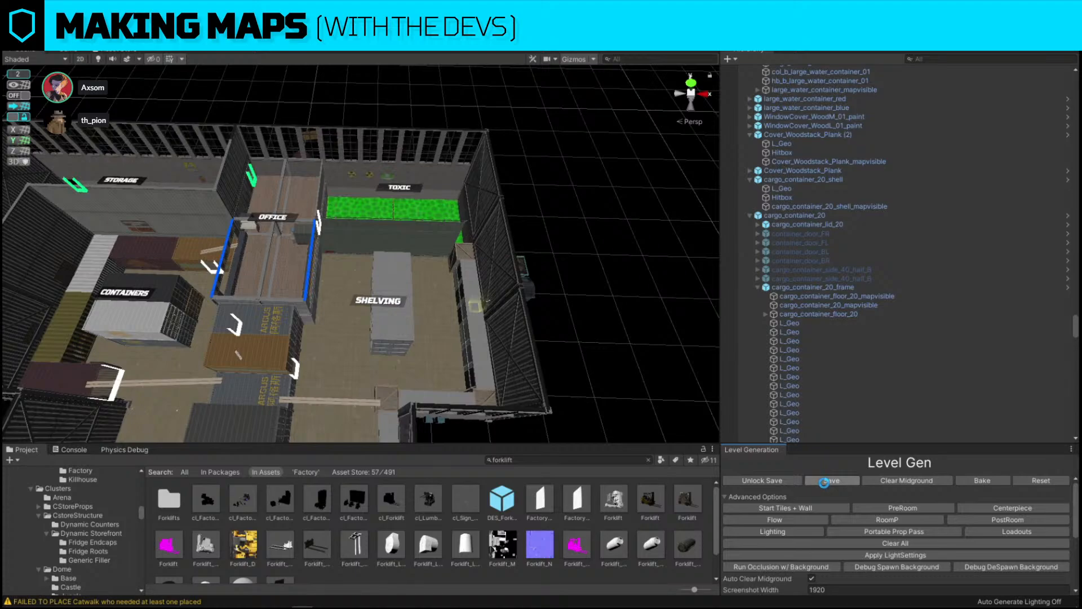
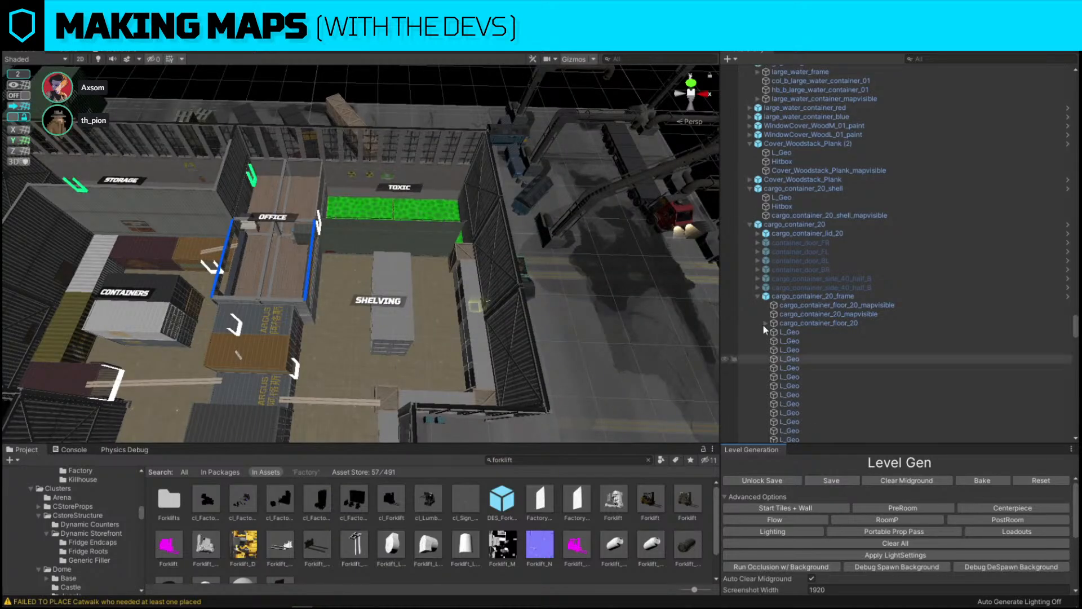
Collapse all nested objects in the scene hierarchy so only the top-level objects of the factory scene are listed.
right_click_drag(526, 215, 482, 187)
right_click_drag(376, 178, 397, 255)
scroll(913, 337, "up", 20)
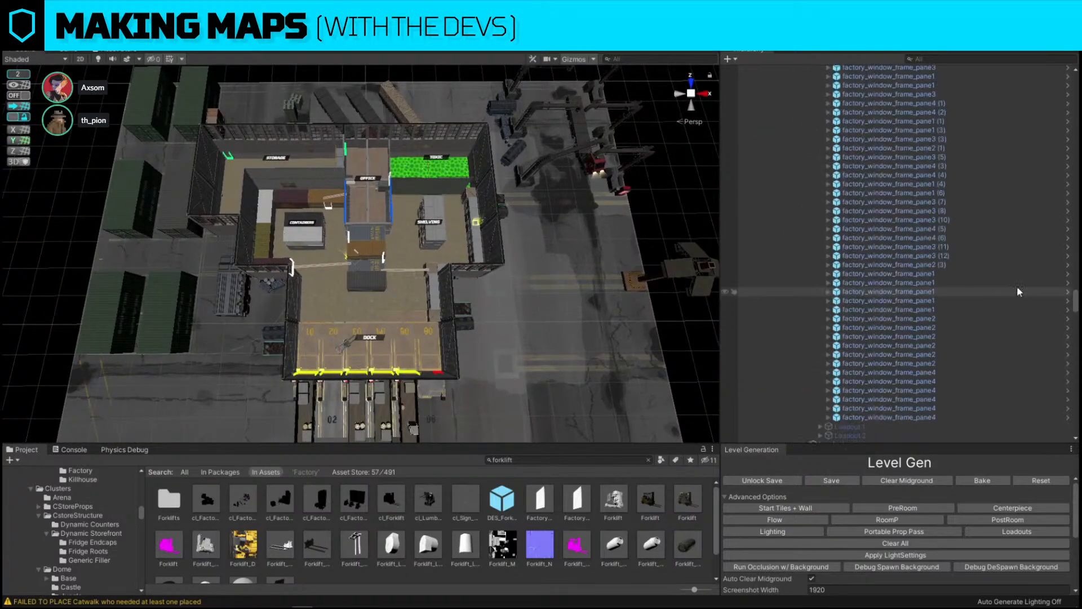
left_click_drag(1075, 299, 1065, 65)
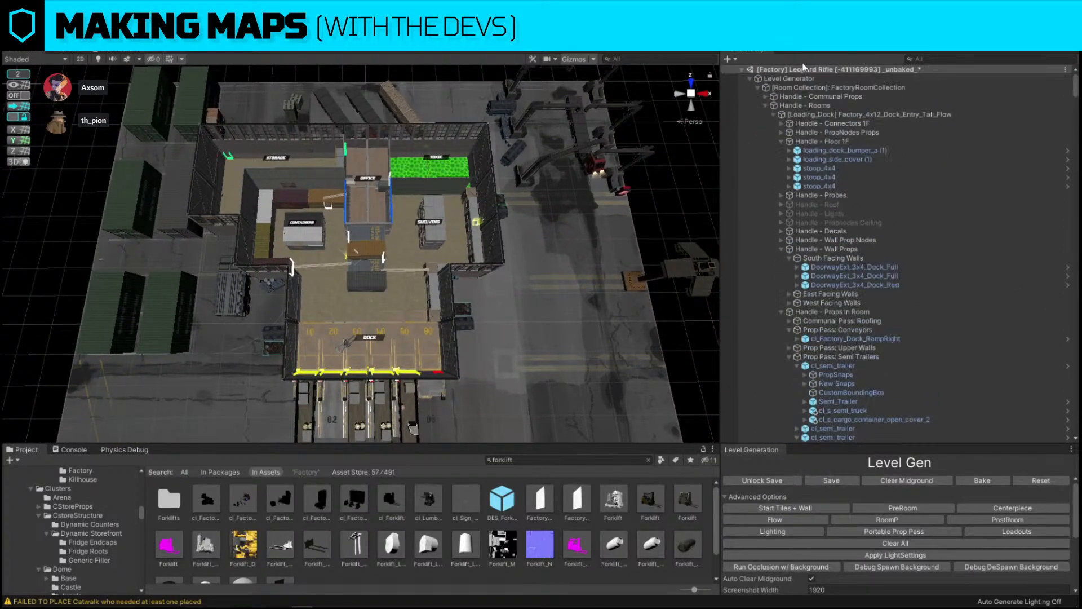
left_click(749, 79, "alt")
left_click(742, 69, "alt")
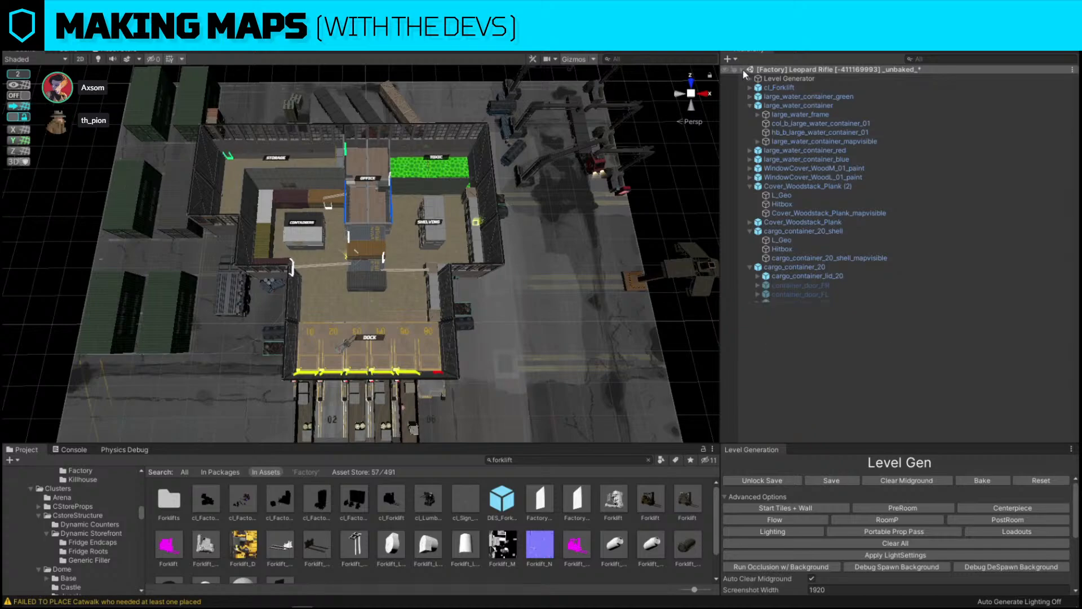
left_click(743, 69, "alt")
left_click(742, 69, "alt")
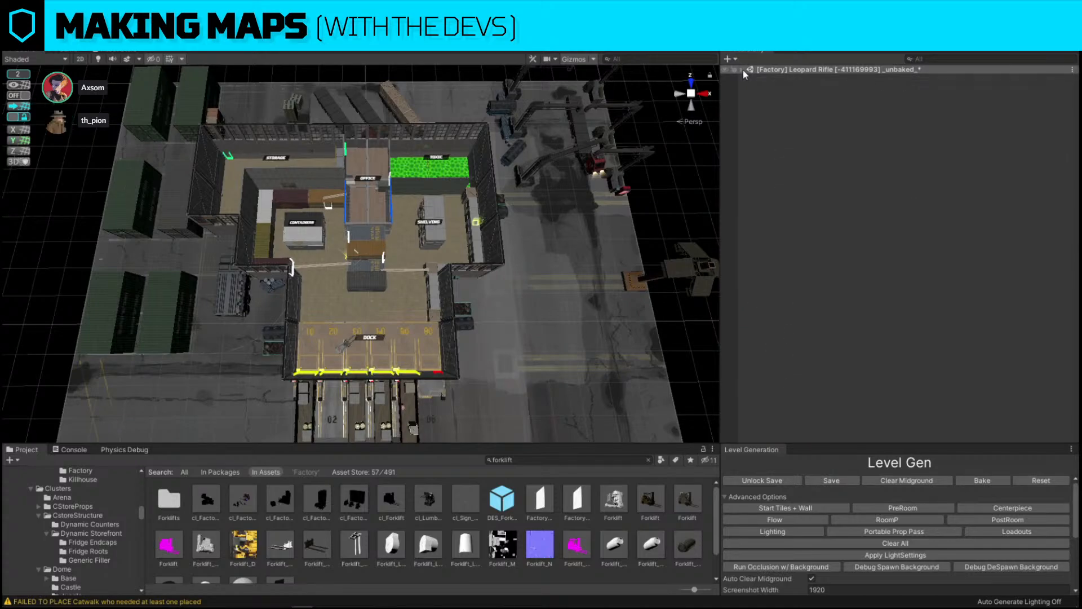
left_click(742, 69, "alt")
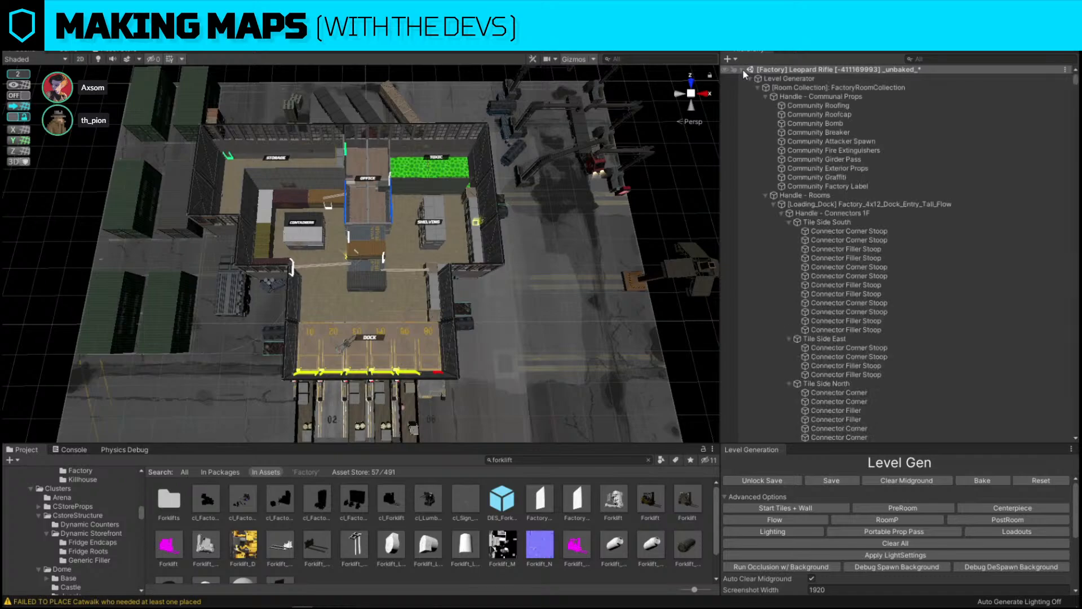
left_click(742, 69, "alt")
left_click(742, 69)
Gather the placed props from cl_Forklift through large_water_container_green (1) above Level Gen Bounding Box and parent them to Level Generator.
left_click(821, 393)
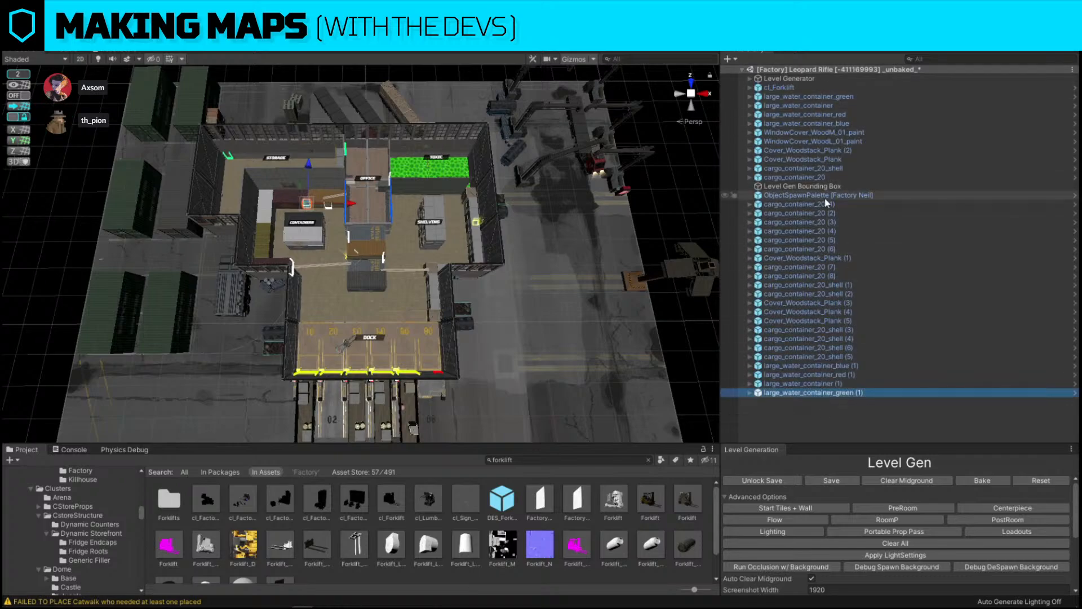
left_click(823, 197, "shift")
left_click(824, 203, "shift")
left_click_drag(820, 206, 816, 189)
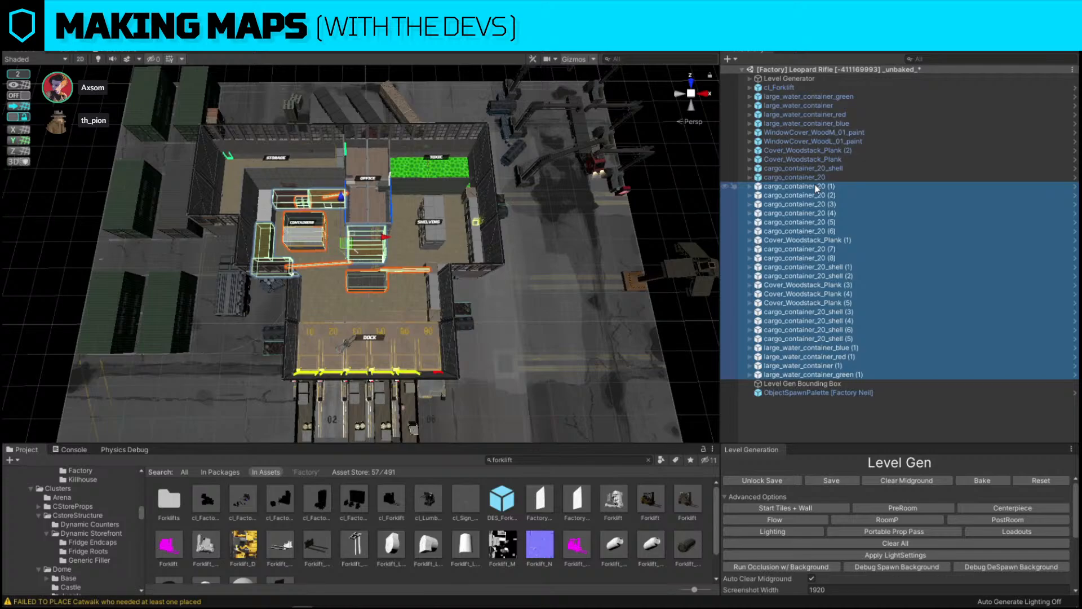
left_click(787, 87, "shift")
left_click(787, 89, "shift")
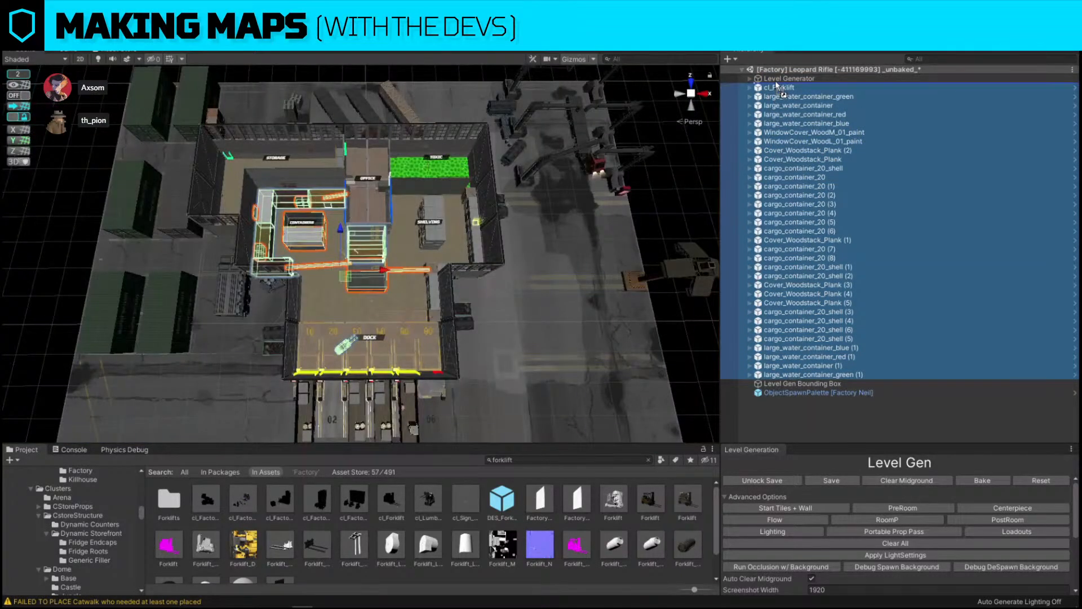
left_click_drag(775, 90, 778, 80)
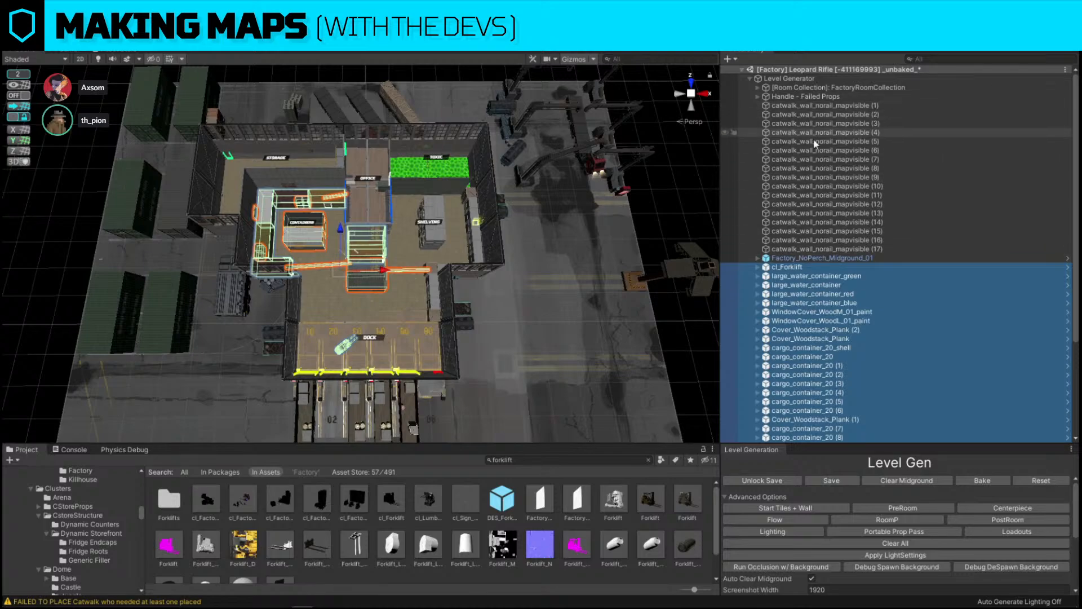
Move the catwalk walls and placed props, excluding Factory_NoPerch_Midground_01, into Handle - Rooms and collapse that group.
left_click(824, 105, "shift")
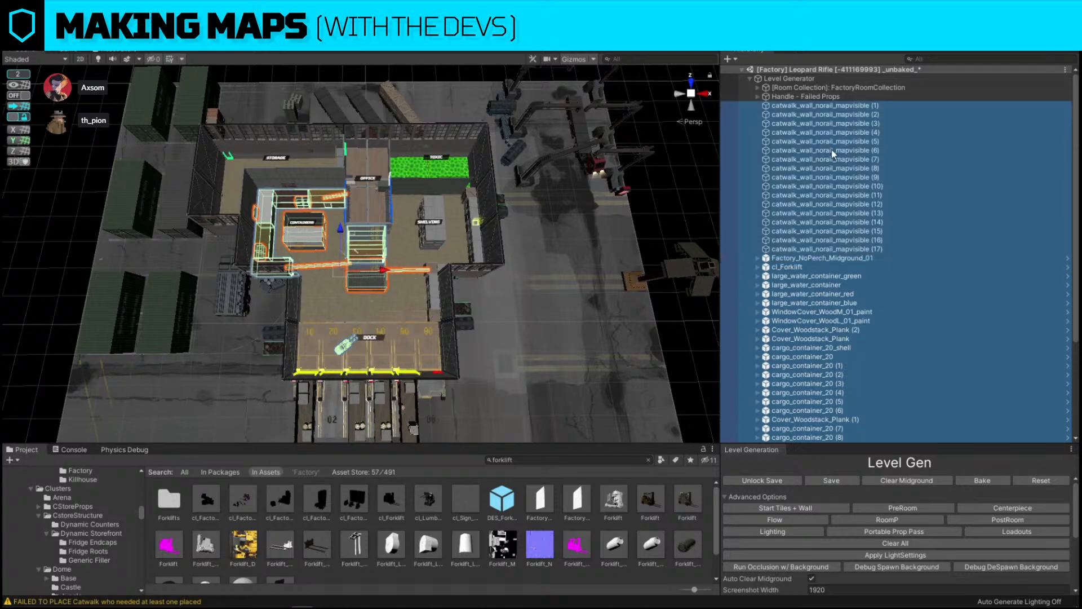
left_click(847, 258, "ctrl")
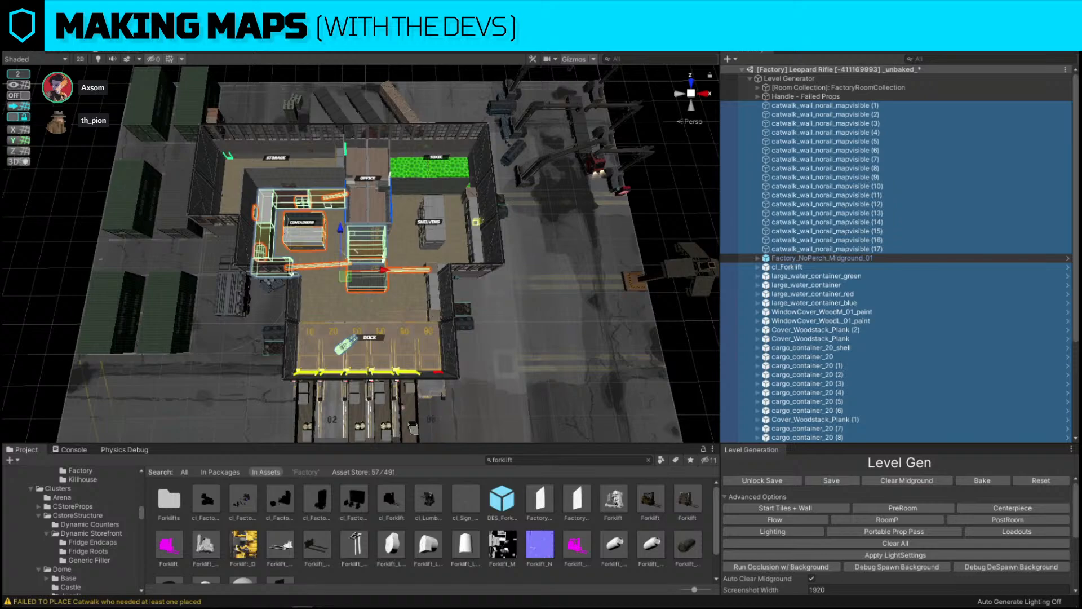
left_click_drag(752, 156, 825, 107)
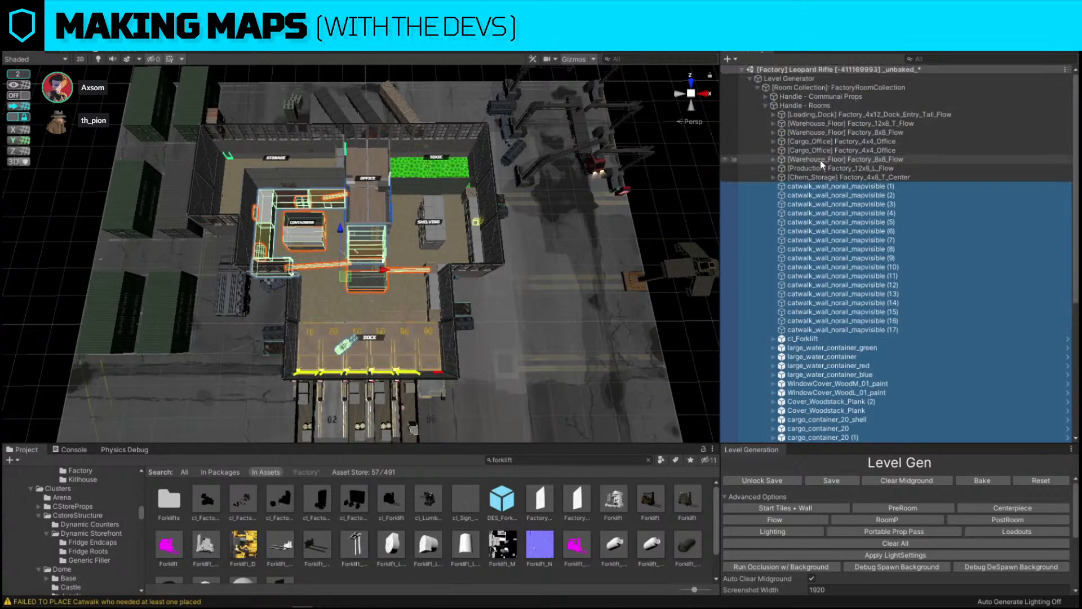
left_click(761, 104)
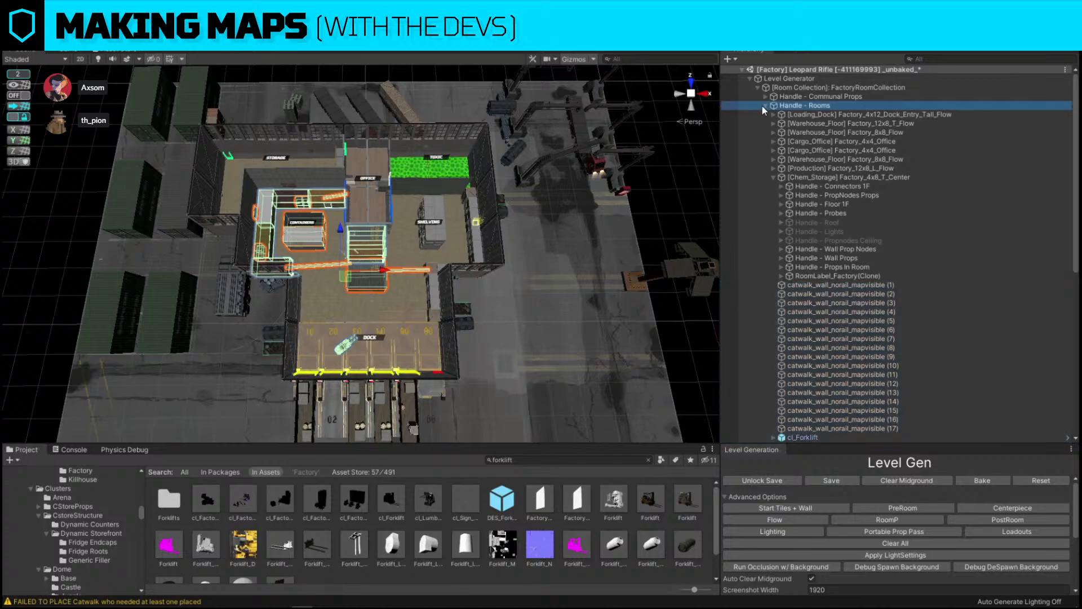
left_click(764, 105)
left_click(819, 201)
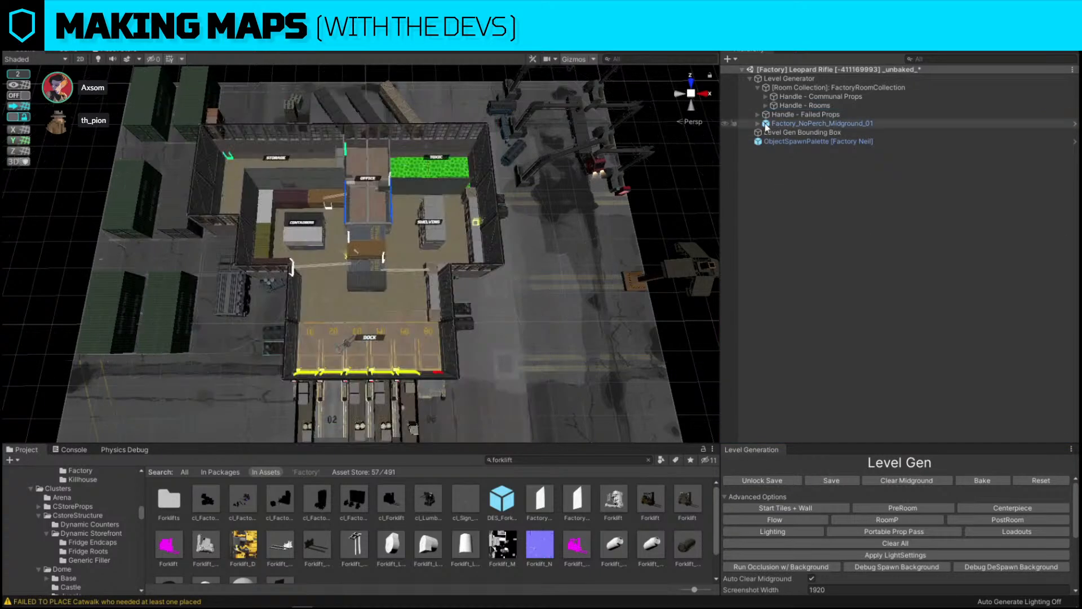
Select the FactoryRoomCollection and shift the whole building across the surrounding yard towards its dock side.
left_click(834, 87)
right_click_drag(444, 178, 443, 225)
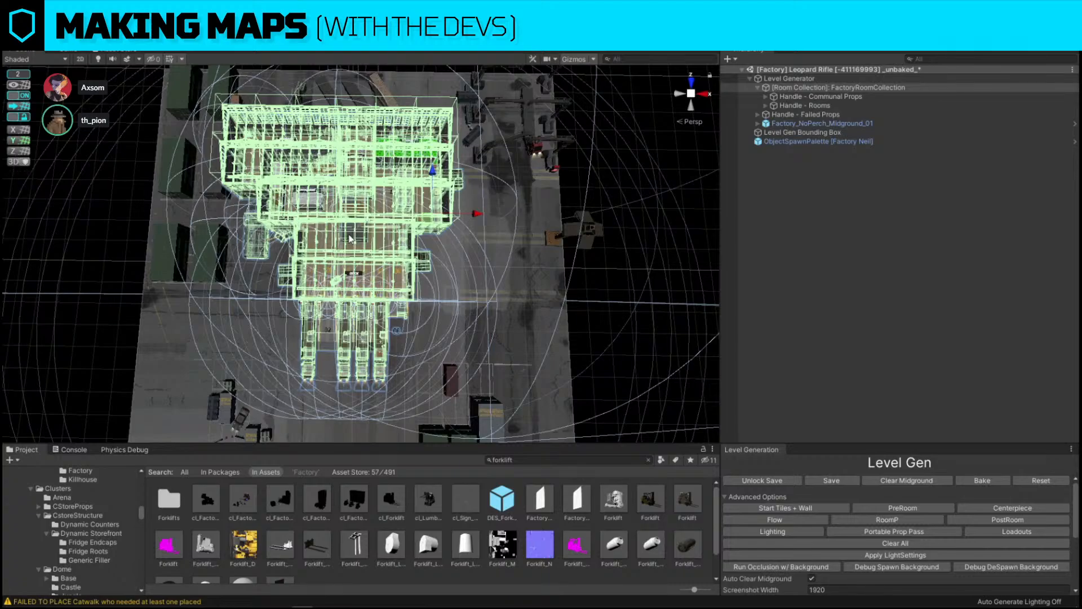
left_click_drag(425, 224, 450, 269)
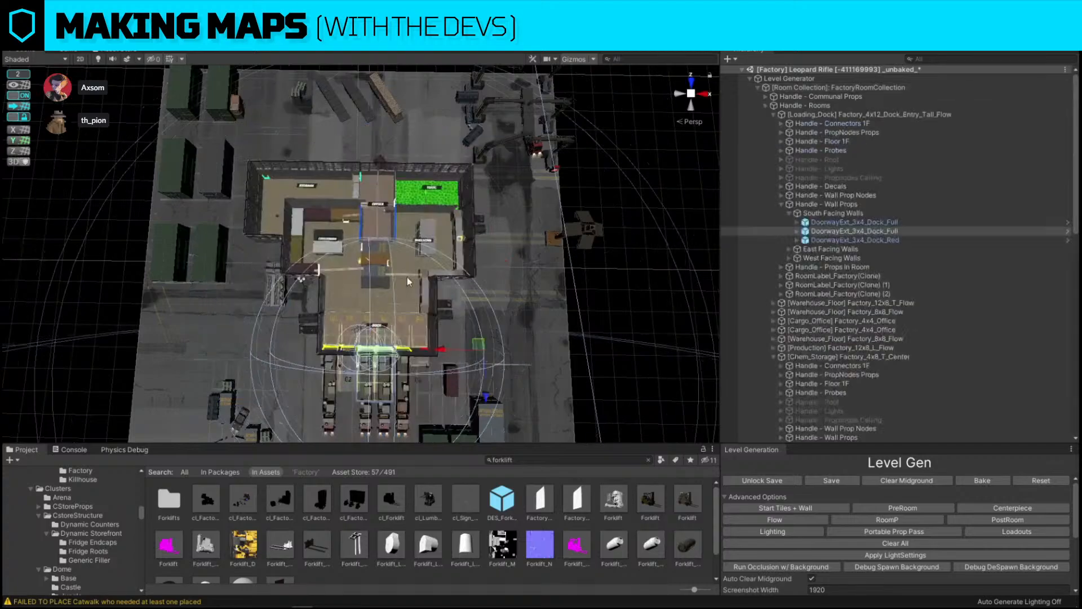
Select the cl_TruckSpawn truck outside the building and reposition it beside the exterior wall.
right_click_drag(374, 272, 325, 300)
left_click(294, 273)
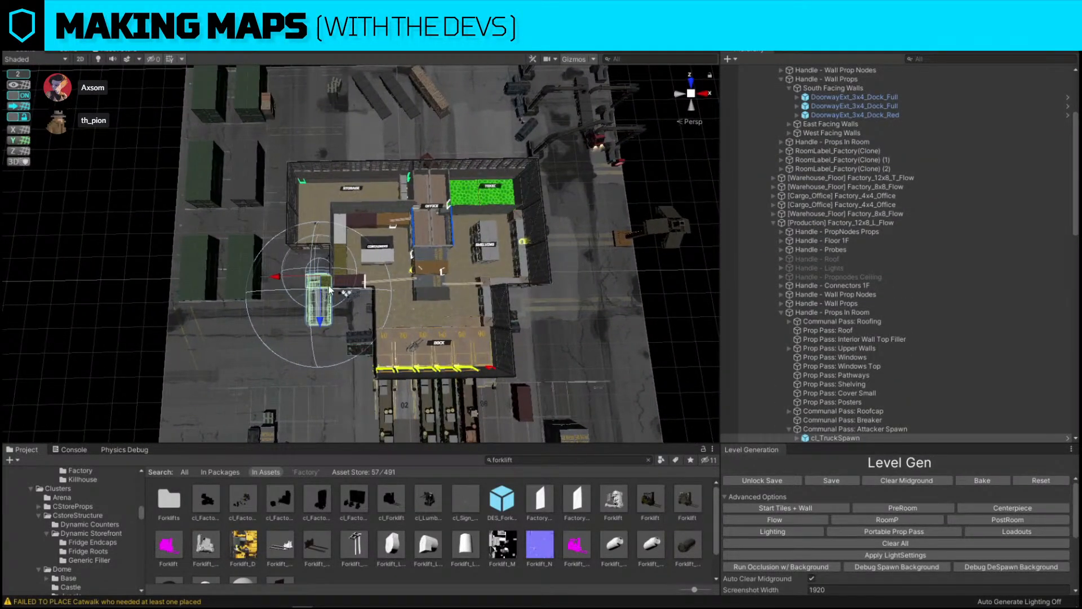
left_click(646, 293)
right_click_drag(457, 254, 394, 247)
left_click_drag(421, 253, 362, 247)
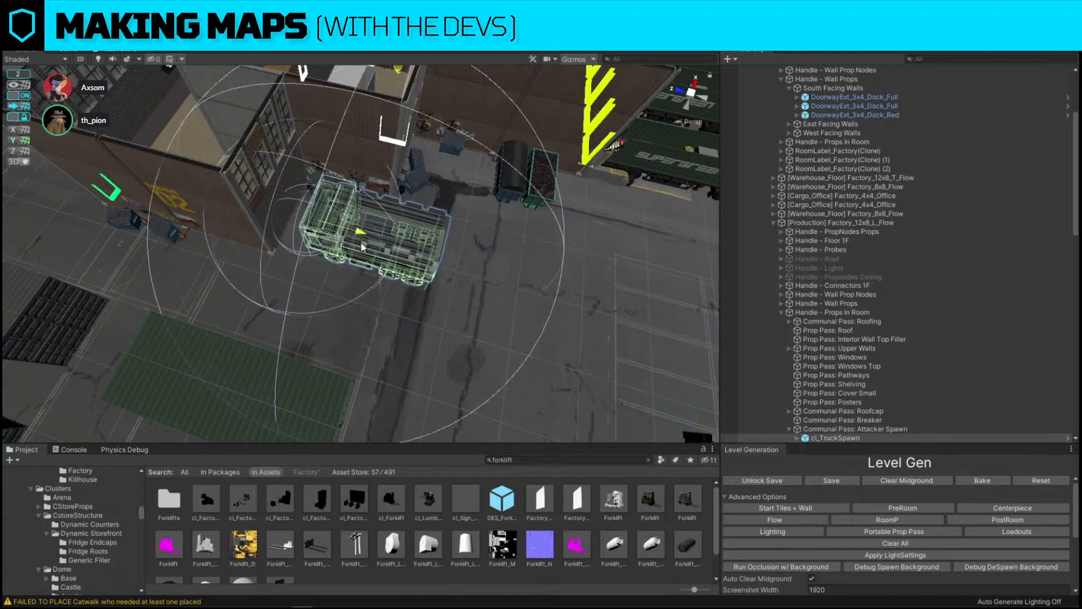
Examine the building's exterior from the dock and rear sides and select the corner section of upper window wall.
right_click_drag(369, 250, 297, 150)
right_click_drag(610, 303, 411, 280)
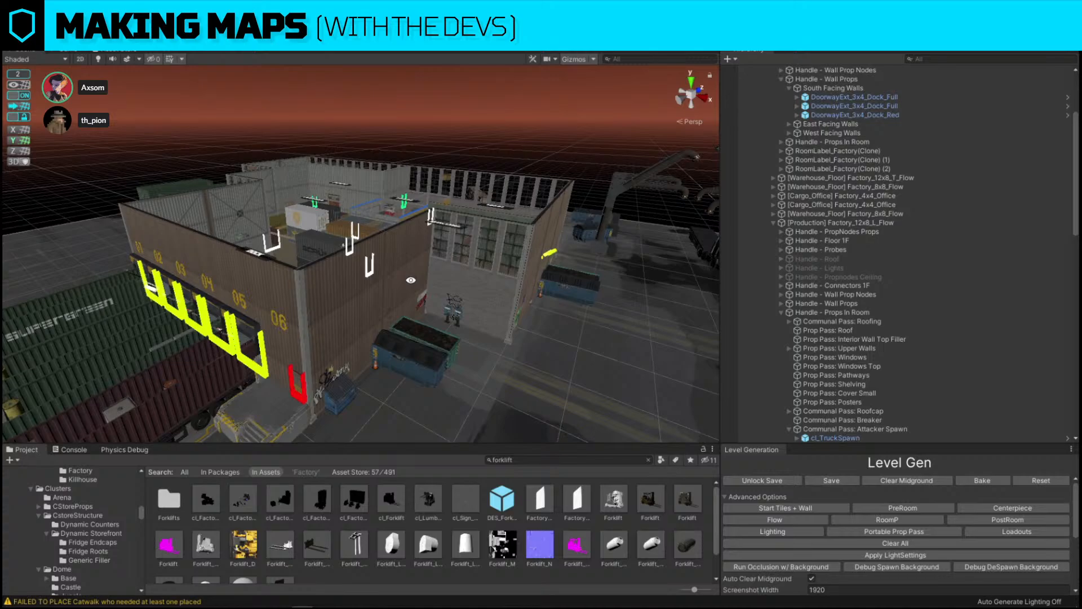
key("w")
key("d")
right_click_drag(380, 256, 267, 307)
left_click(317, 276)
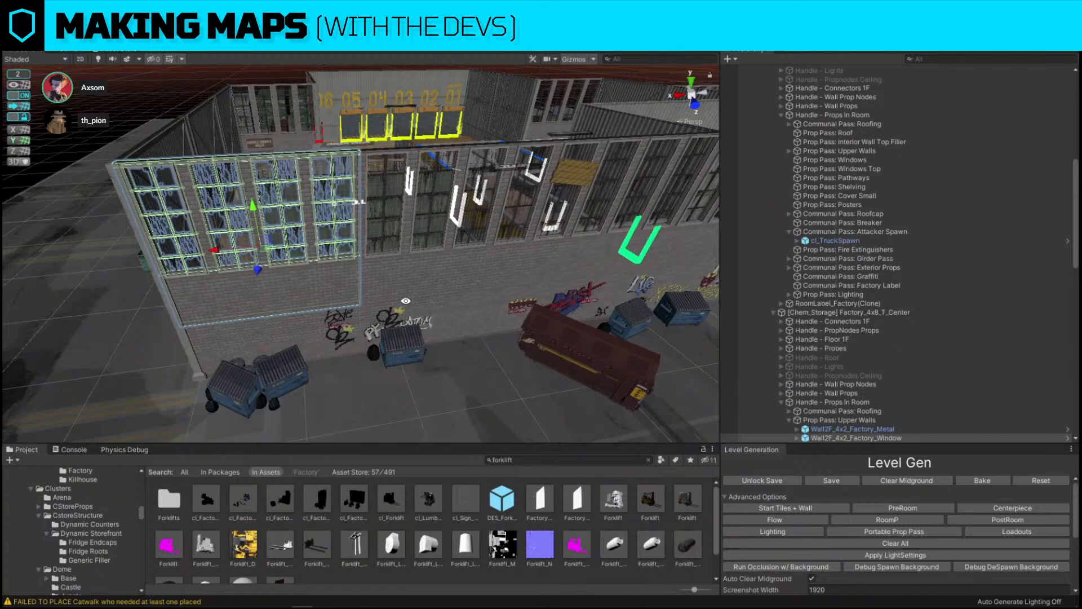
Replace the brick filler below the middle upper windows with the DoorwayExt_1x3_2f_Fire prefab, found by searching the assets for "fire 2f".
left_click(390, 272)
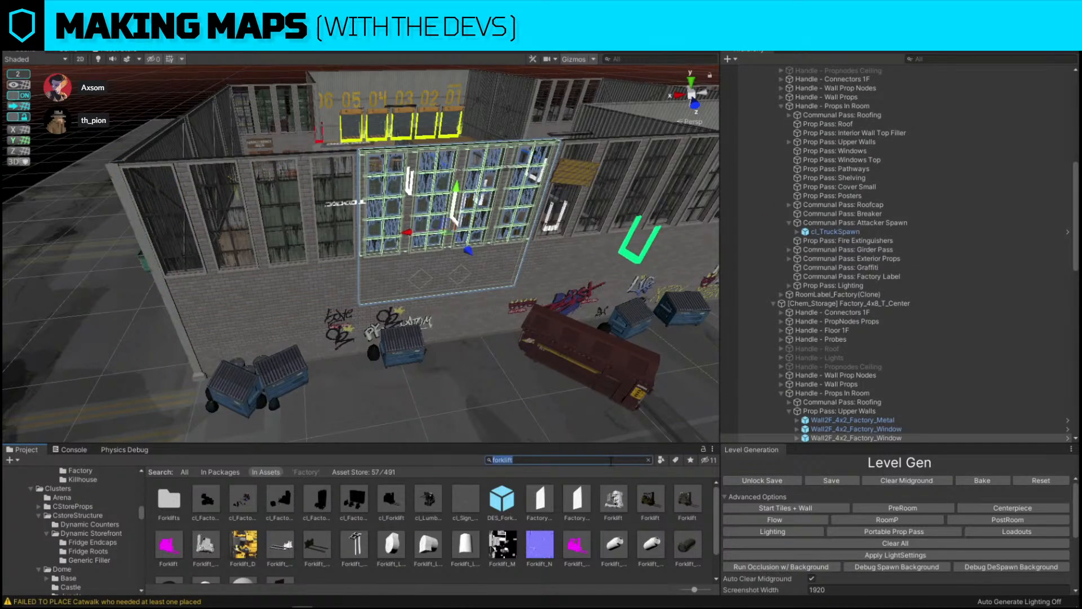
type("fire 2f")
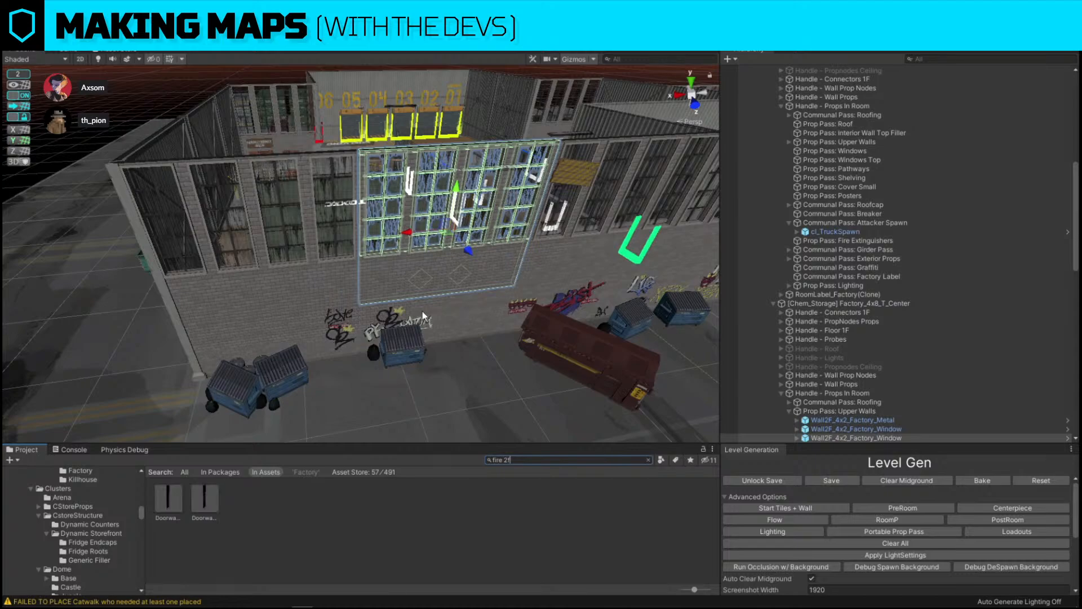
left_click(422, 311)
left_click_drag(179, 496, 203, 210)
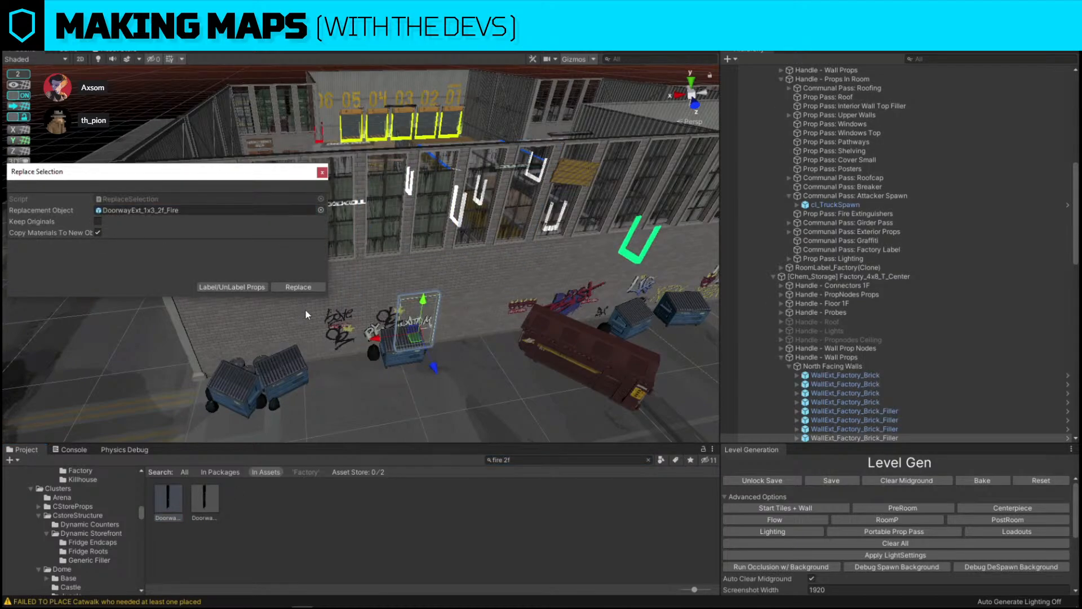
left_click(306, 289)
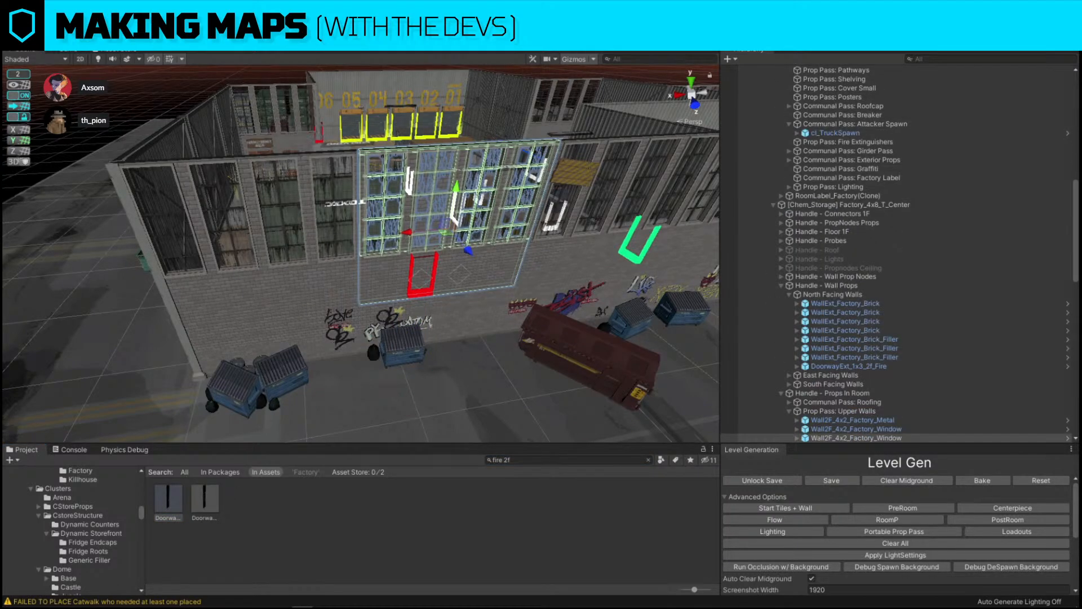
Replace the 4x2 upper window section around the fire doorway with Wall2F_1x2_Factory_Window, using Replace Selection.
left_click(464, 260)
key("ctrl+shift+r")
left_click_drag(427, 498, 215, 211)
left_click(316, 288)
right_click_drag(349, 288, 339, 268)
key("w")
key("d")
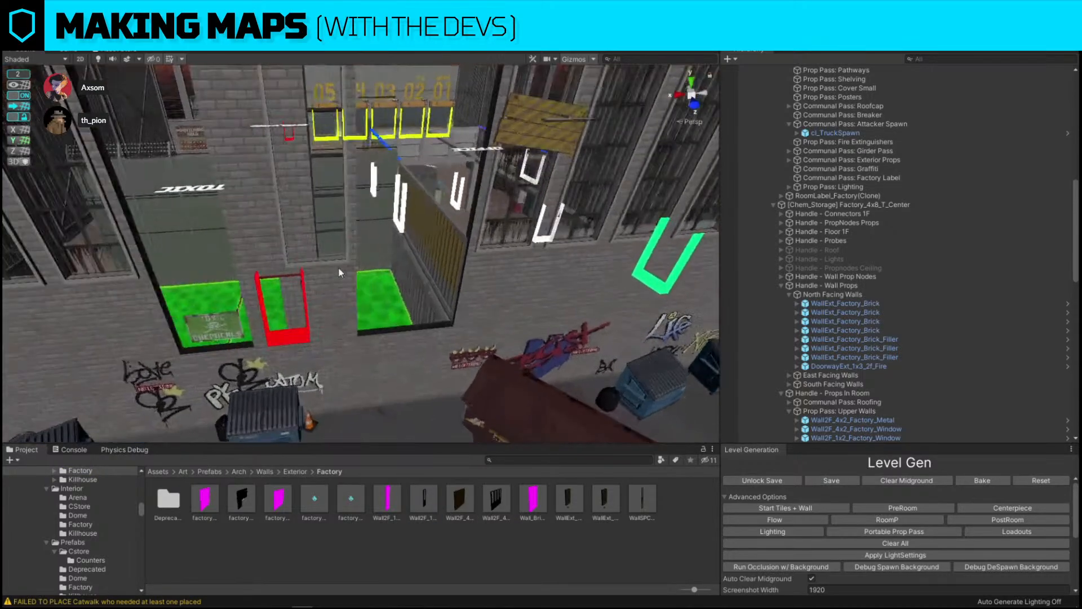
Align the 1x2 window beside the fire doorway and duplicate it twice to fill the remaining wall gaps.
left_click(353, 289)
left_click_drag(254, 231, 283, 222)
key("ctrl+d")
key("ctrl+d")
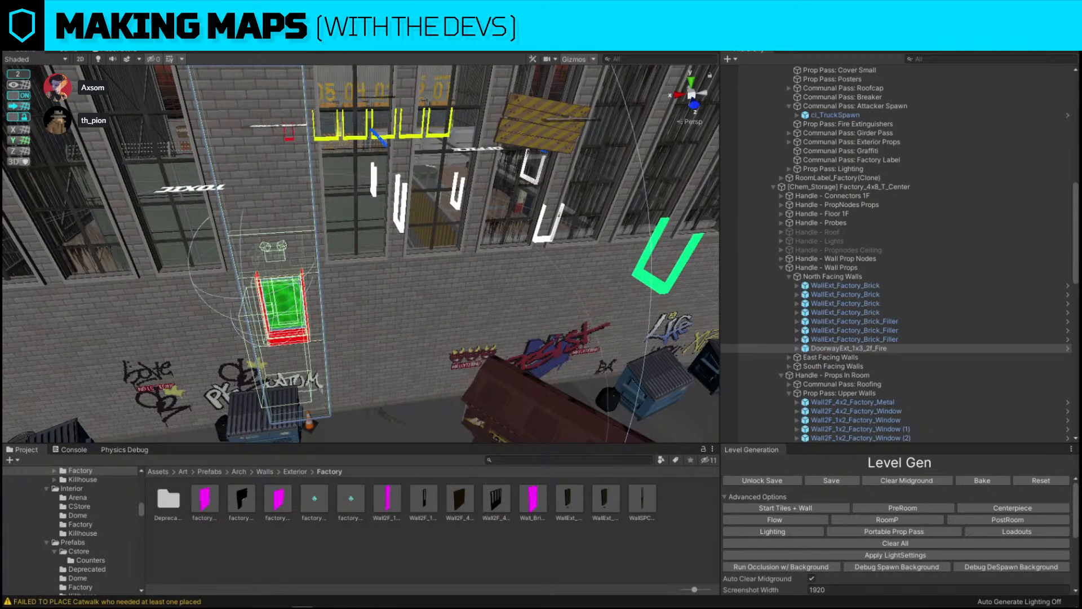
Delete the pair of blue dumpsters and the large brown dumpster at the ends of the exterior fire stairs.
right_click_drag(330, 319, 252, 353)
left_click(242, 355)
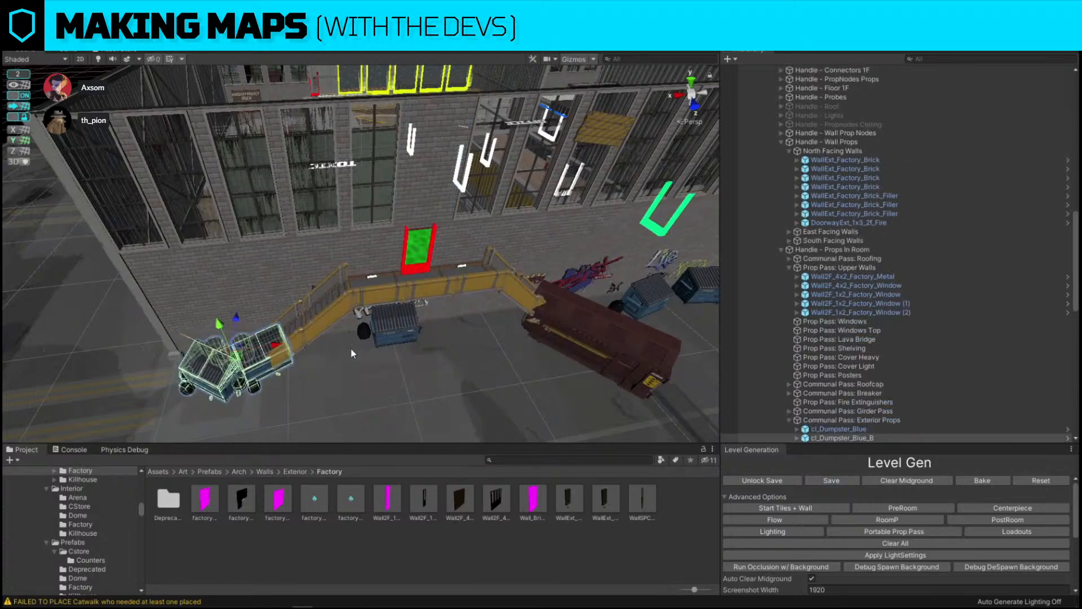
key("Delete")
left_click(600, 345)
key("Delete")
Move the 4x2 upper window section nearest the building corner along the wall into the fire doorway section's place.
right_click_drag(339, 233, 524, 221)
left_click(514, 246)
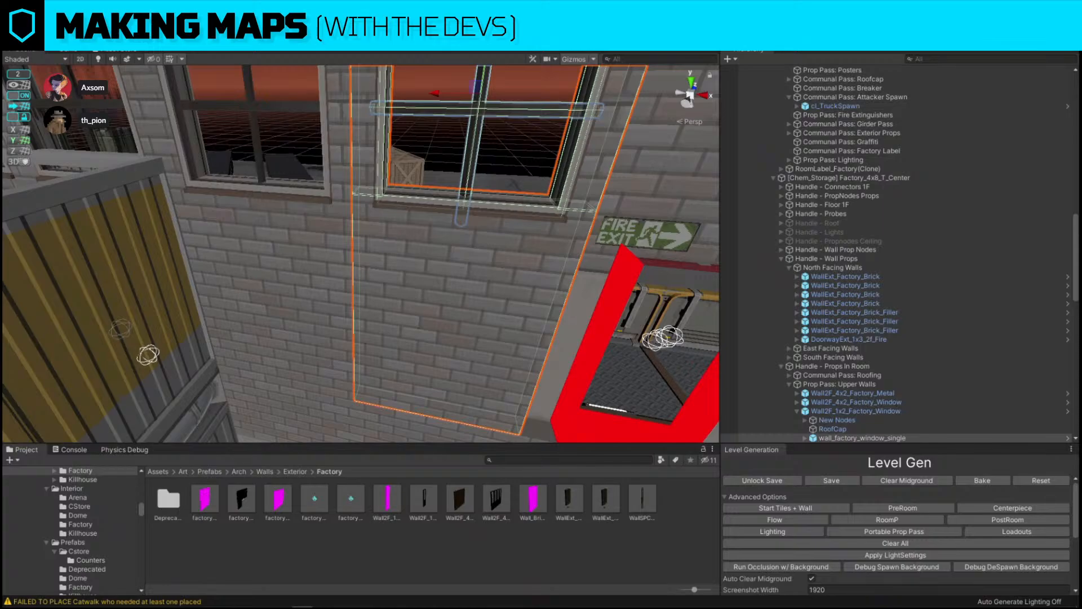
right_click_drag(569, 272, 381, 233)
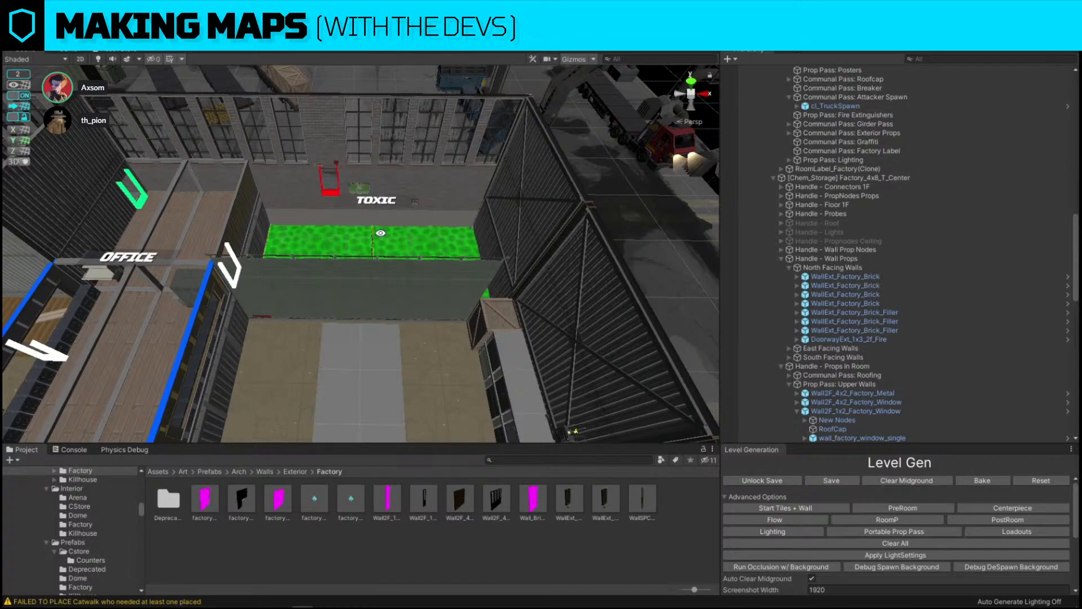
right_click_drag(380, 232, 380, 233)
left_click(266, 150)
left_click(295, 146, "shift")
left_click(335, 118, "shift")
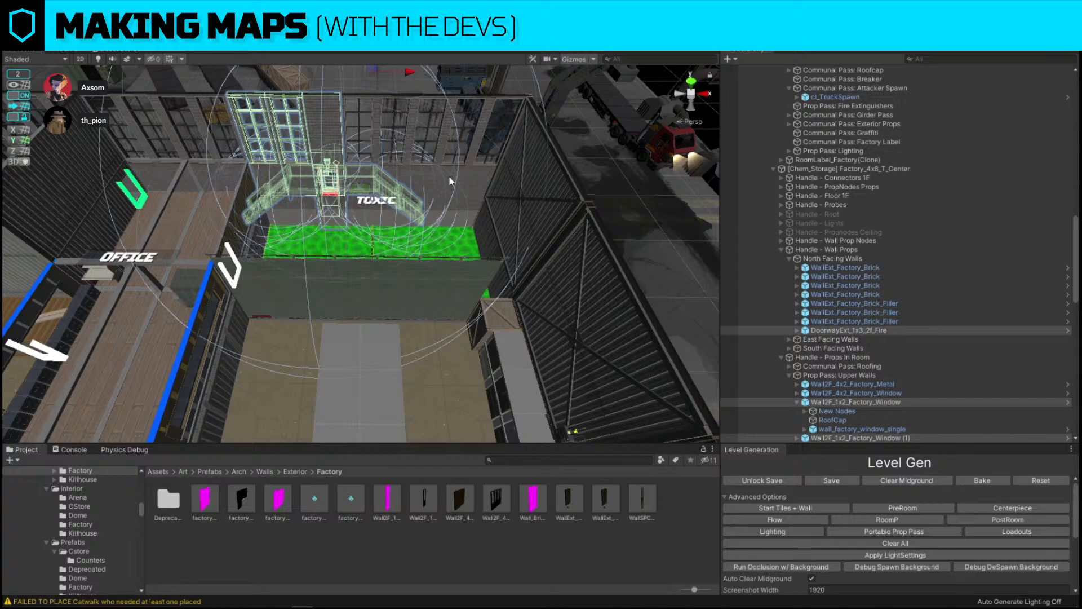
left_click(494, 150)
left_click_drag(485, 157, 298, 170)
left_click(297, 169, "shift")
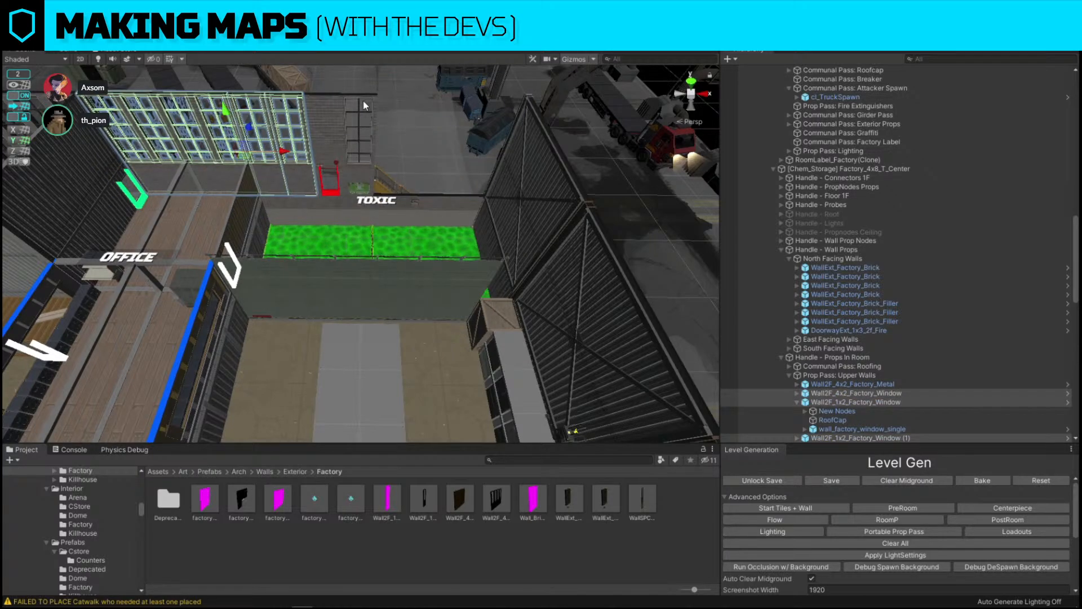
Select the 1x2 windows together with the fire doorway and shift them into the open wall stretch at the corner.
left_click(374, 119, "shift")
left_click(330, 112, "shift")
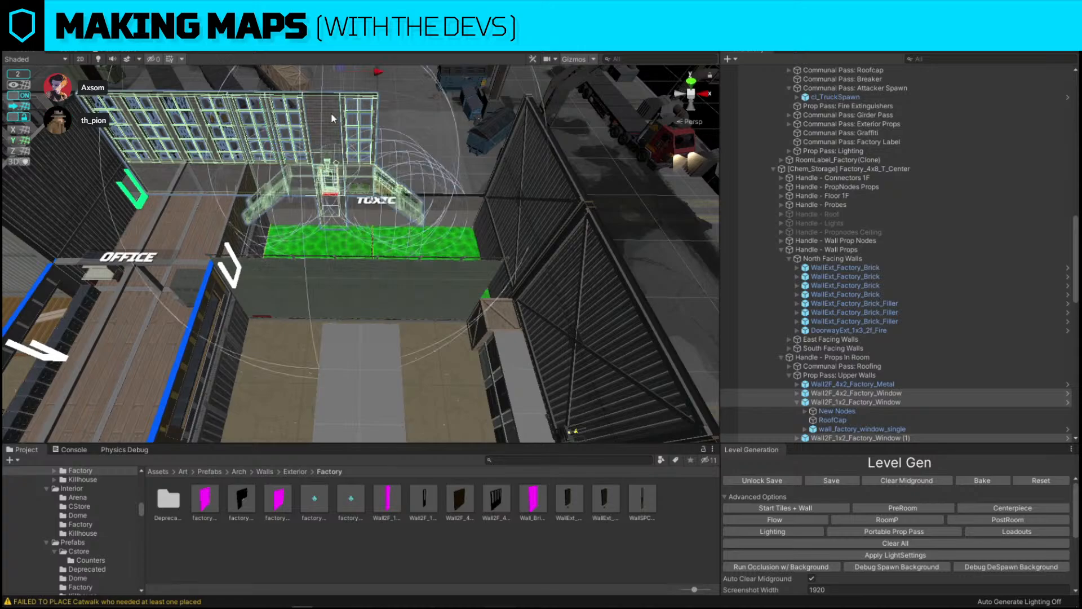
key("ctrl+z")
left_click(345, 118, "shift")
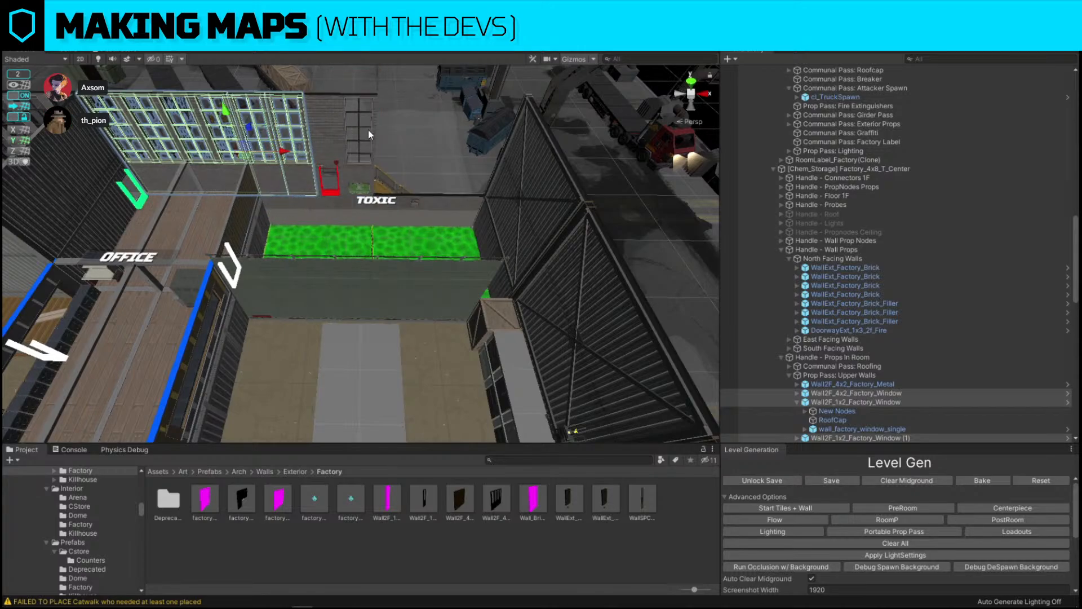
left_click(368, 130, "shift")
left_click(369, 130, "shift")
left_click(362, 128, "shift")
left_click(324, 116, "shift")
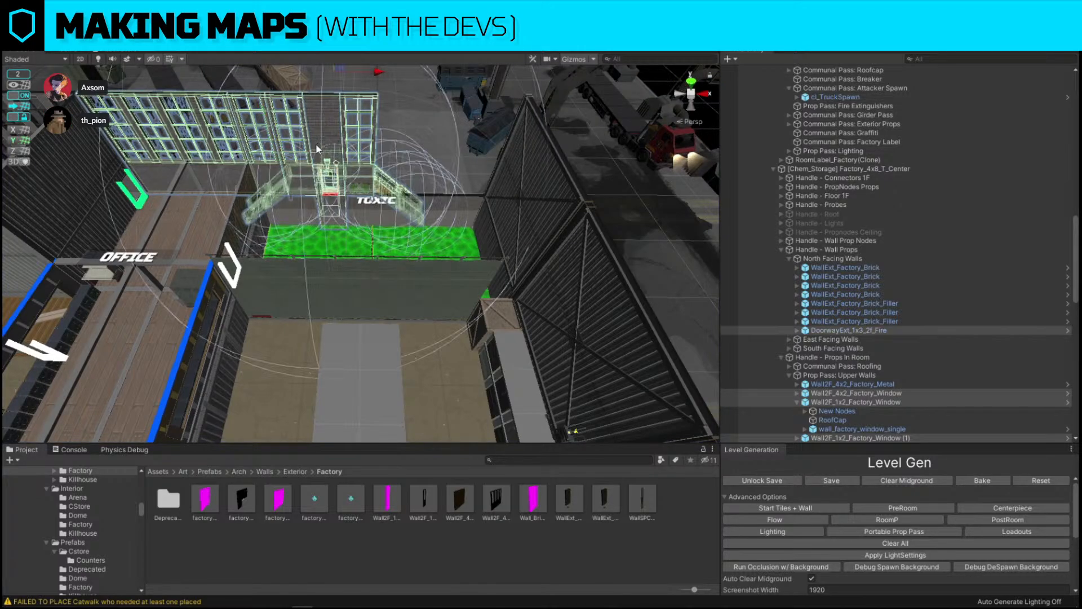
left_click_drag(379, 77, 467, 85)
Examine the brick wall pieces around the relocated fire doorway from inside the toxic room.
right_click_drag(527, 197, 539, 299)
left_click(600, 164)
key("w")
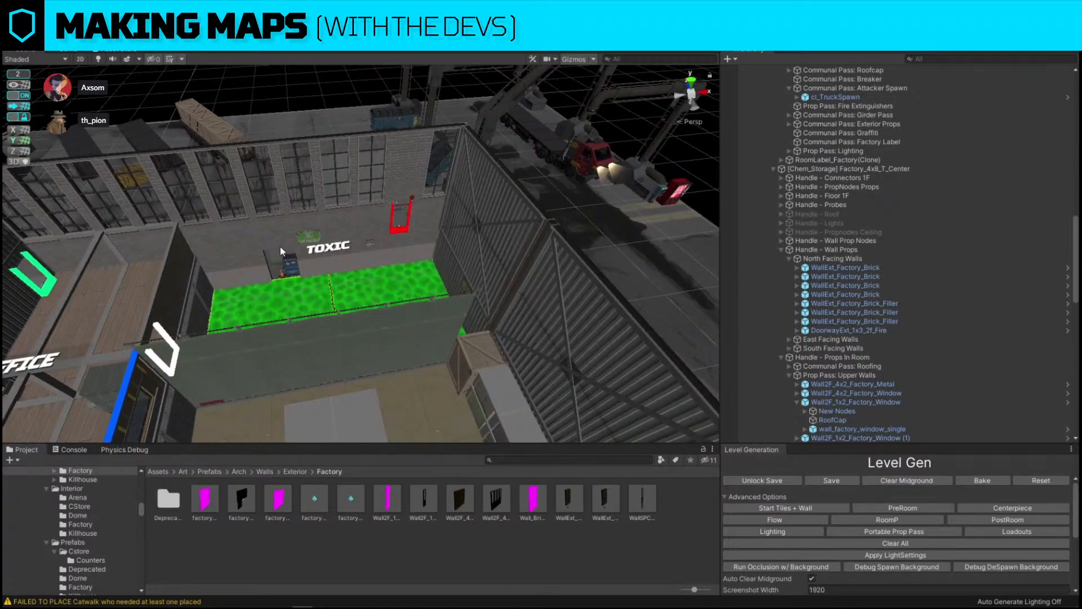
left_click(281, 269)
key("w")
right_click_drag(282, 269, 407, 266)
left_click(403, 258)
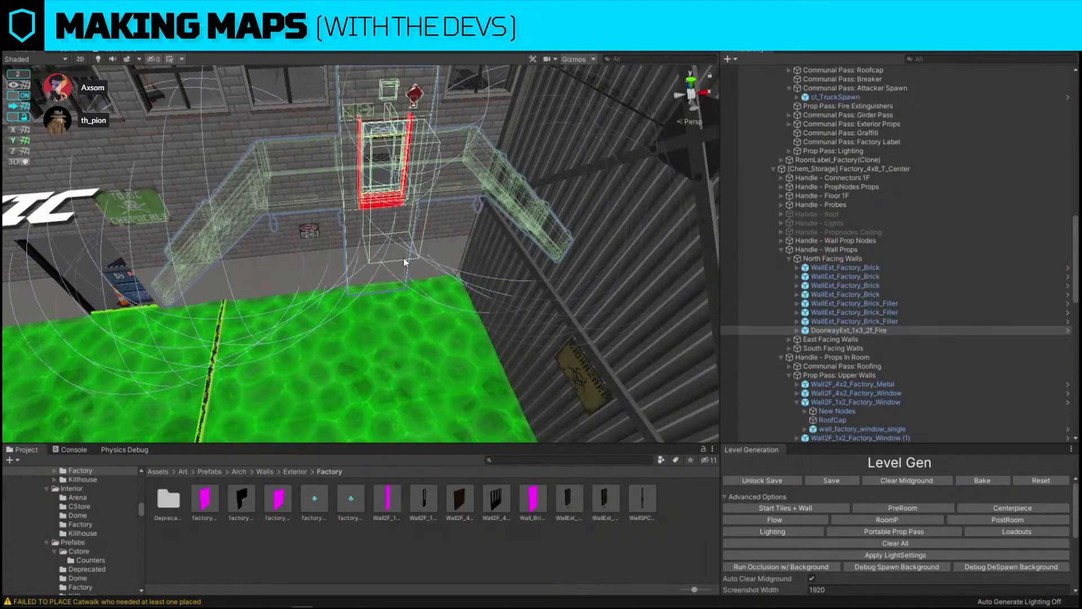
key("f")
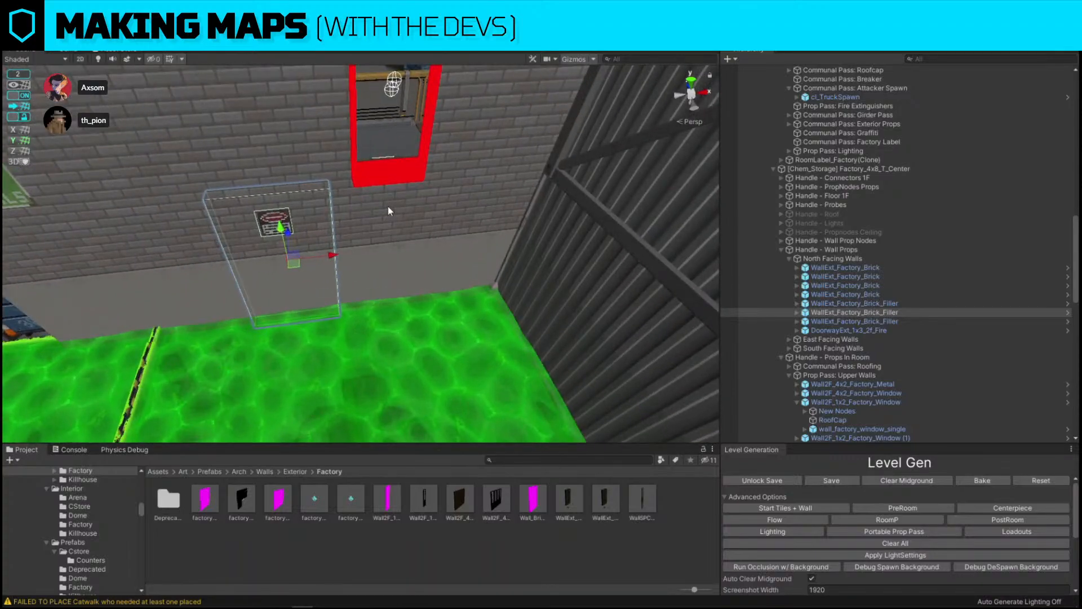
left_click(388, 213)
right_click_drag(388, 213, 418, 178)
left_click(464, 152)
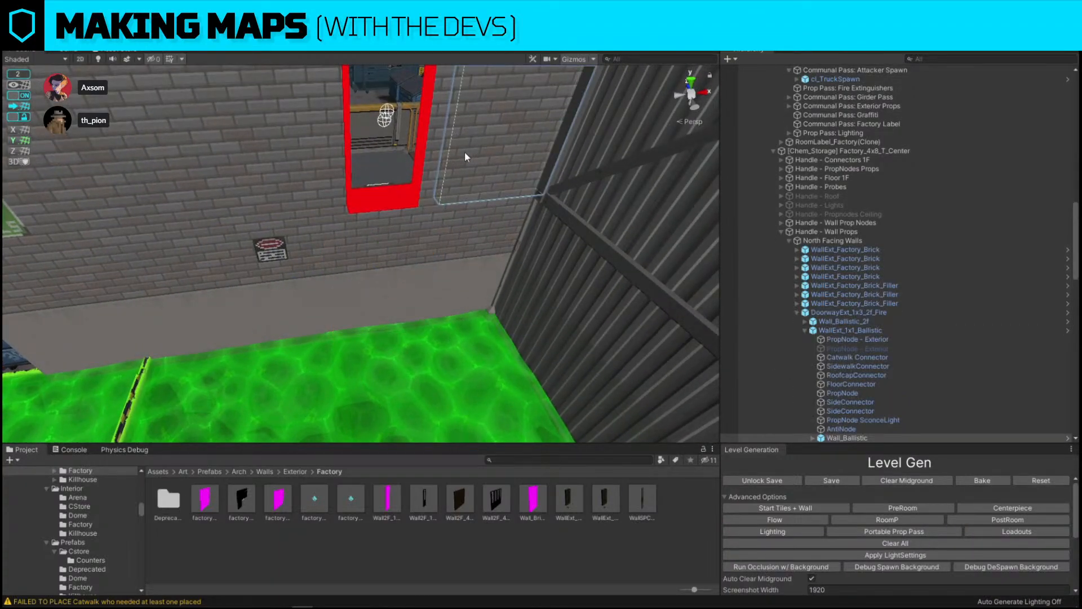
Pull the fire doorway out past the corner and move the exposed brick filler into the gap at the doorway's old position.
left_click(432, 134)
key("s")
right_click_drag(433, 134, 417, 198)
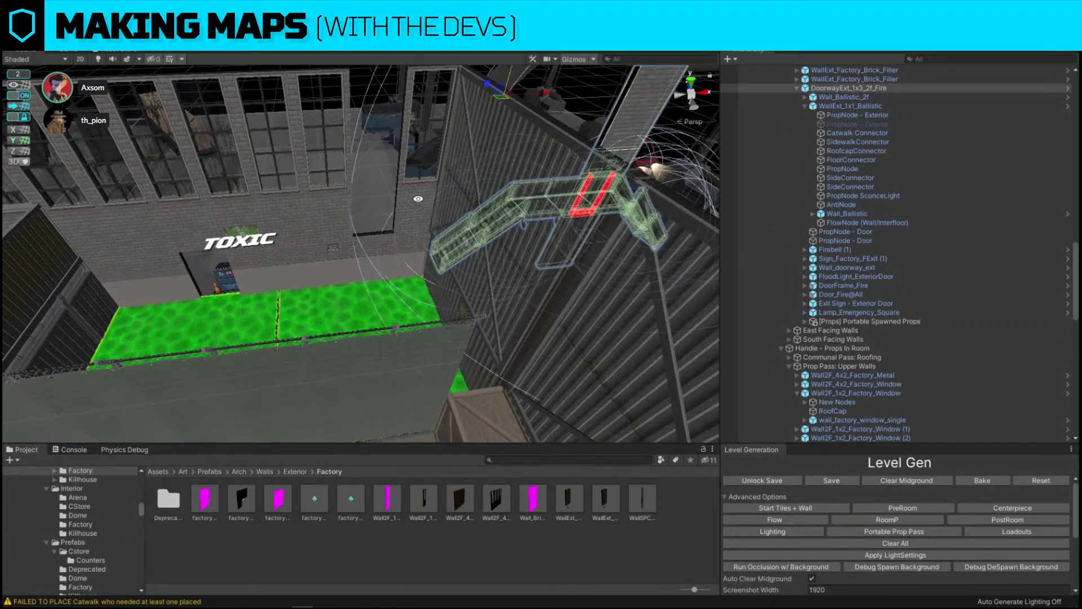
left_click(367, 248)
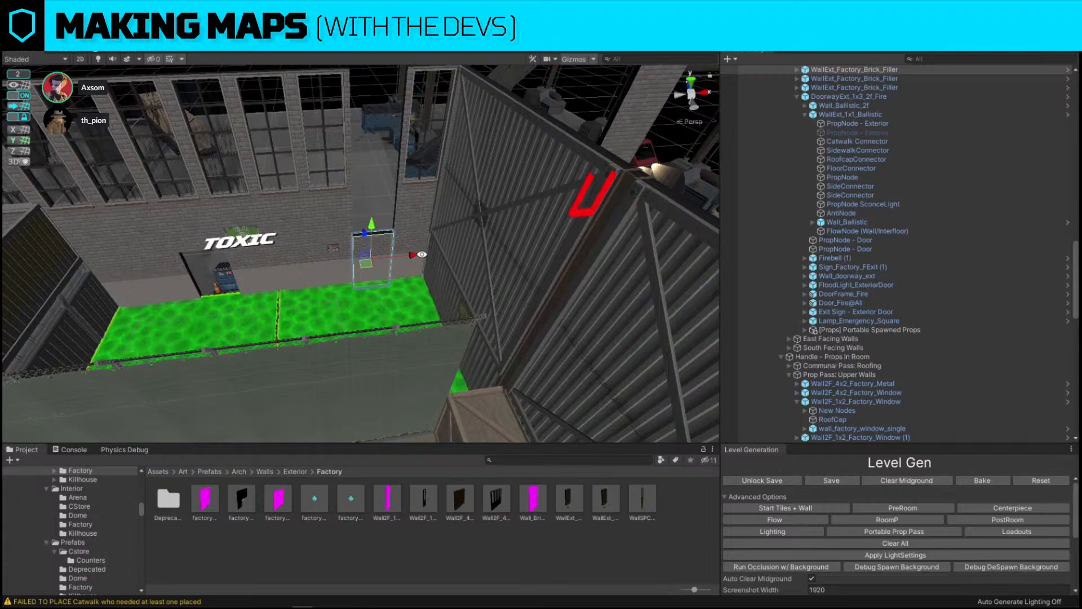
right_click_drag(414, 254, 271, 261)
Move the fire doorway back into its opening in the wall beside the corner.
left_click(498, 113)
right_click_drag(498, 112, 540, 125)
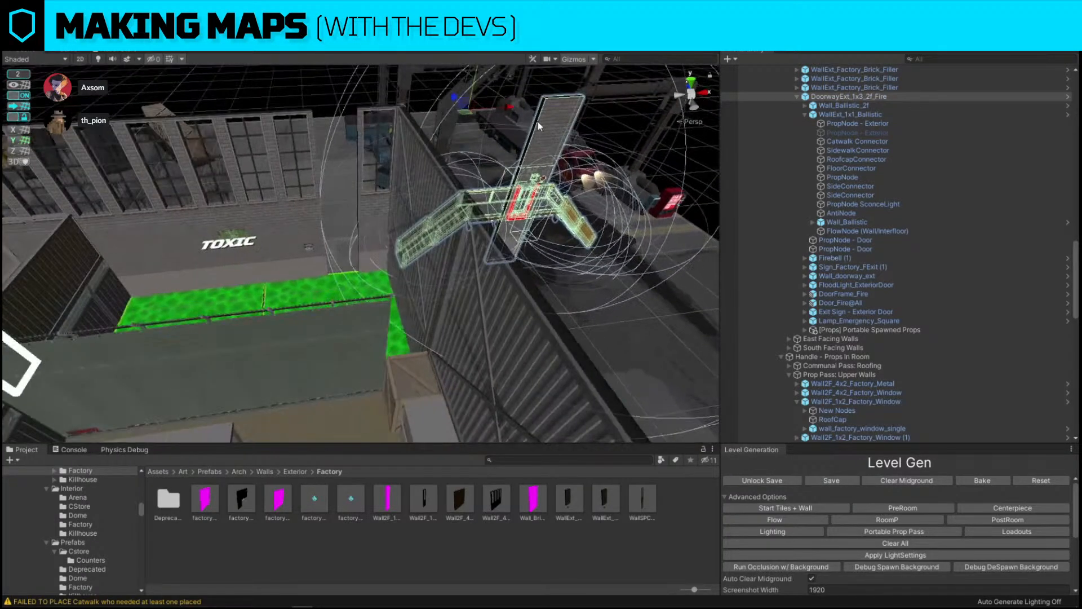
left_click_drag(498, 109, 393, 129)
Reposition the blue dumpster along the exterior wall so it sits beneath the middle of the fire stairs.
right_click_drag(393, 129, 456, 232)
left_click(471, 231)
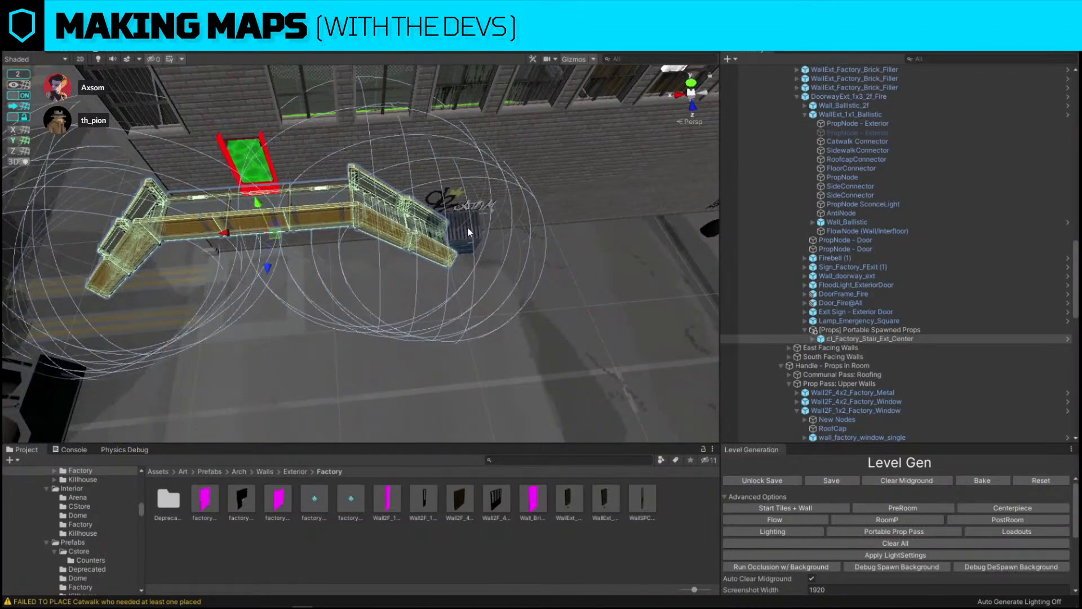
left_click(473, 235)
left_click_drag(473, 235, 321, 239)
key("f")
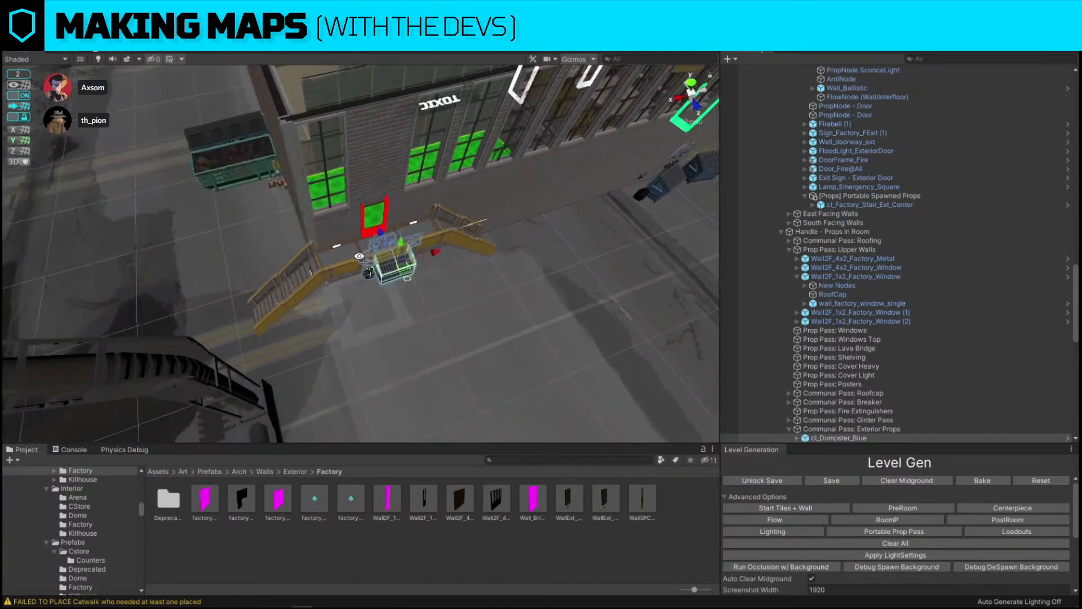
left_click_drag(383, 263, 490, 257)
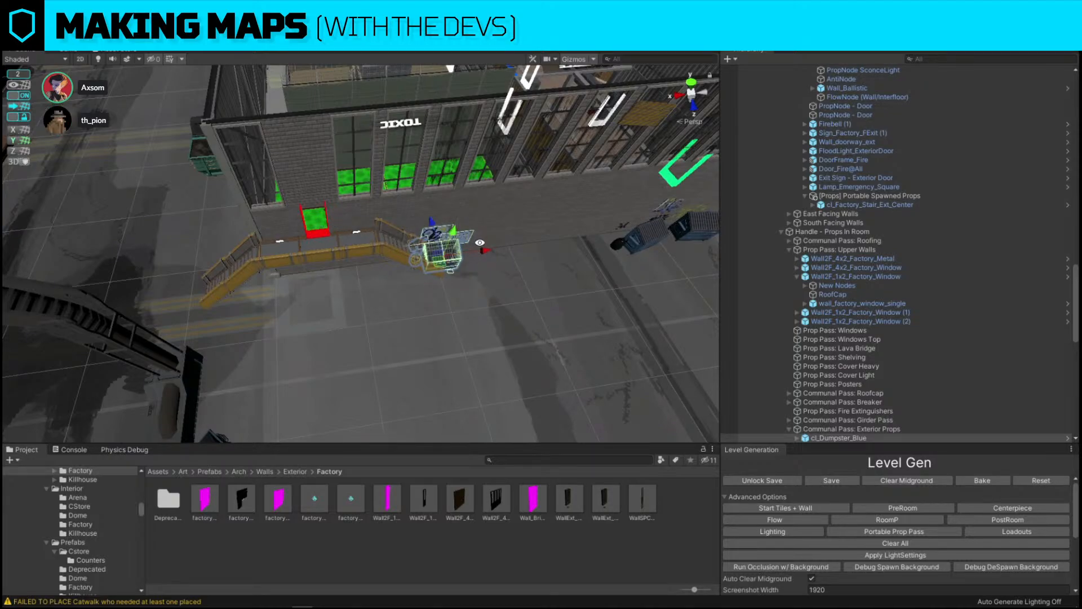
left_click_drag(489, 257, 367, 260)
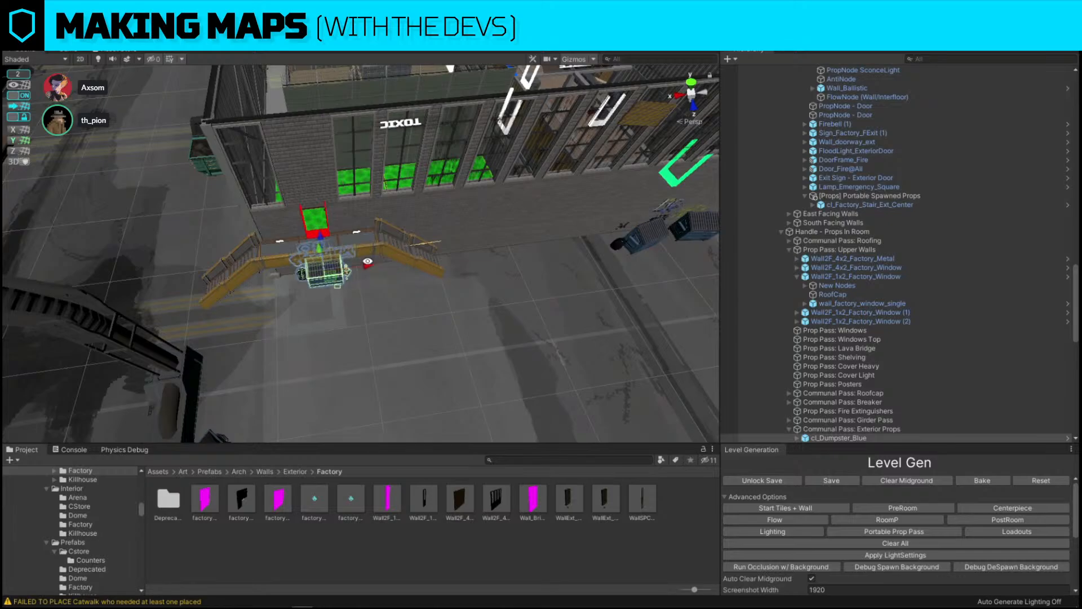
right_click_drag(367, 260, 439, 171)
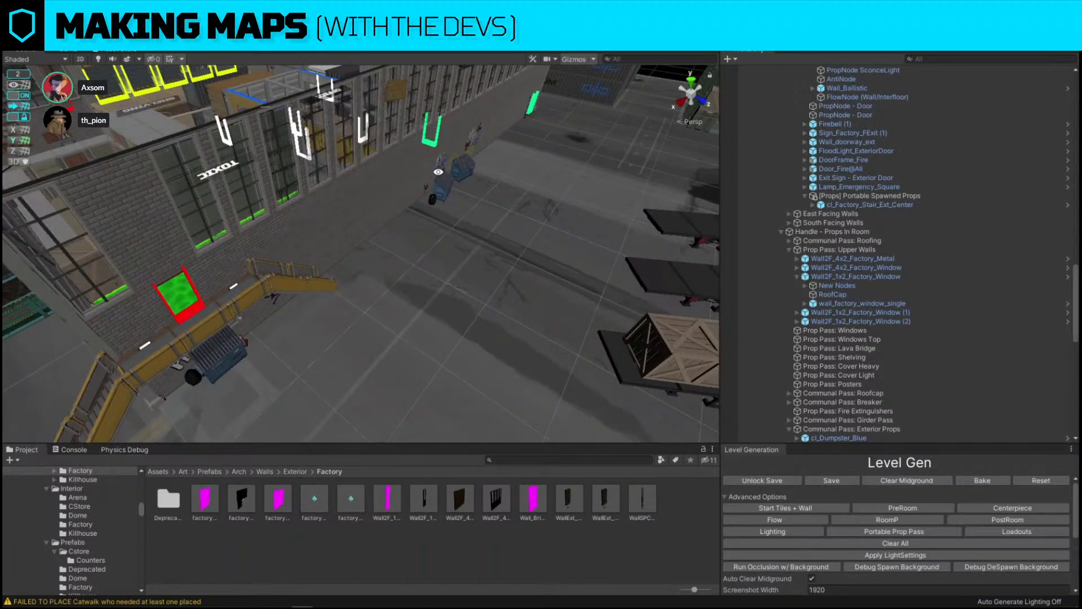
Try moving the 1x2 window beside the fire doorway into the doorway's slot, and undo the move.
right_click_drag(237, 244, 501, 324)
left_click(381, 248)
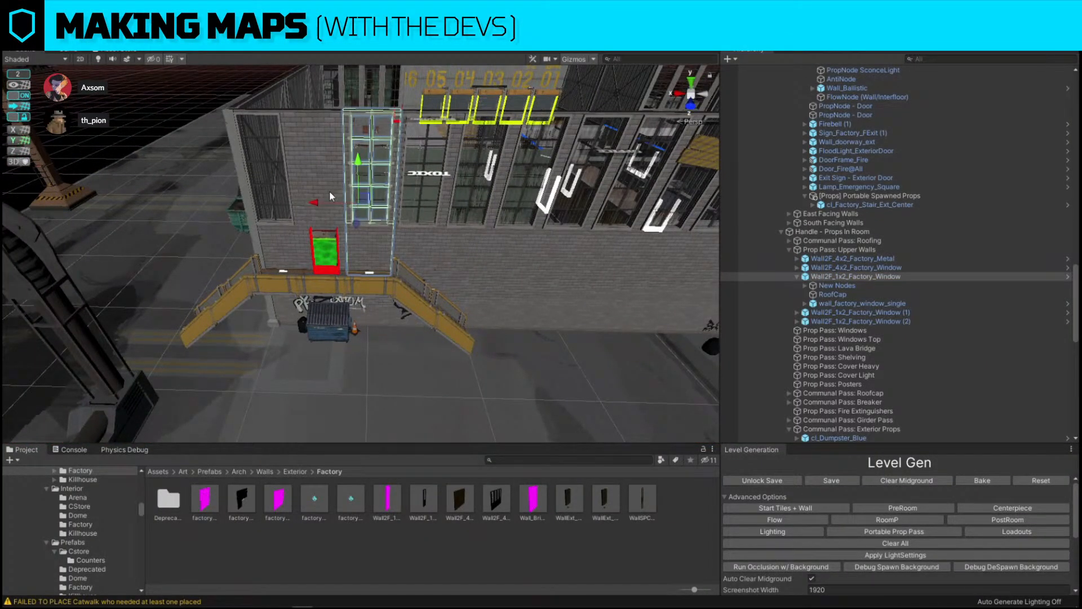
left_click_drag(314, 201, 274, 286)
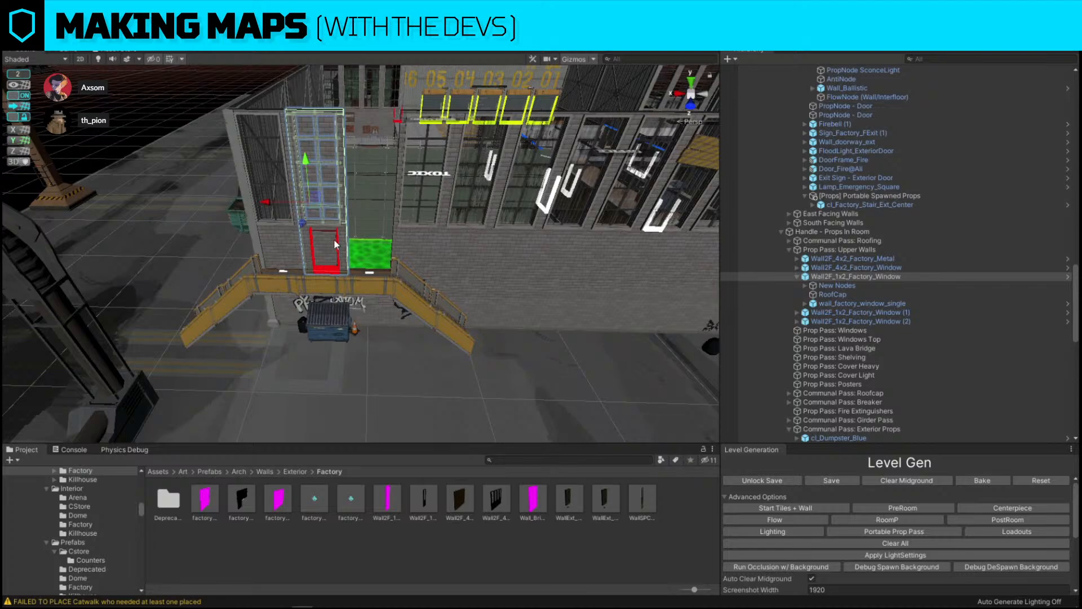
left_click(335, 259)
key("ctrl+z")
key("ctrl+z")
Shift the fire doorway partly away from the corner and move the adjacent 1x2 window into its former slot.
left_click(322, 183)
scroll(332, 169, "down", 2)
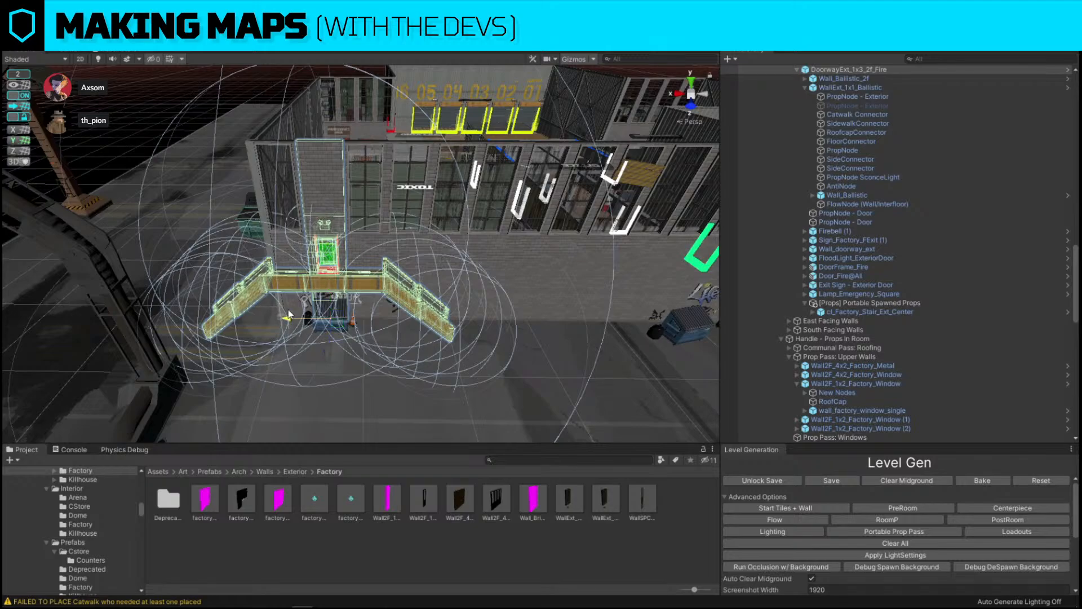
scroll(301, 313, "up", 3)
left_click(386, 143)
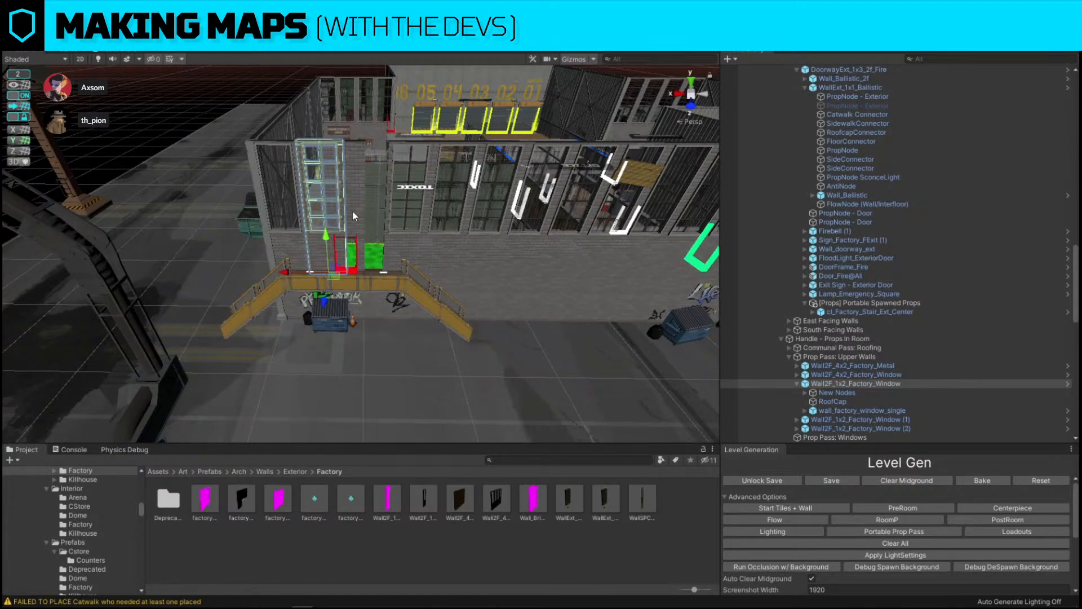
Pull the fire doorway clear of the building and move the ground-level brick filler into the gap below the relocated window.
left_click(337, 262)
left_click_drag(304, 318, 142, 317)
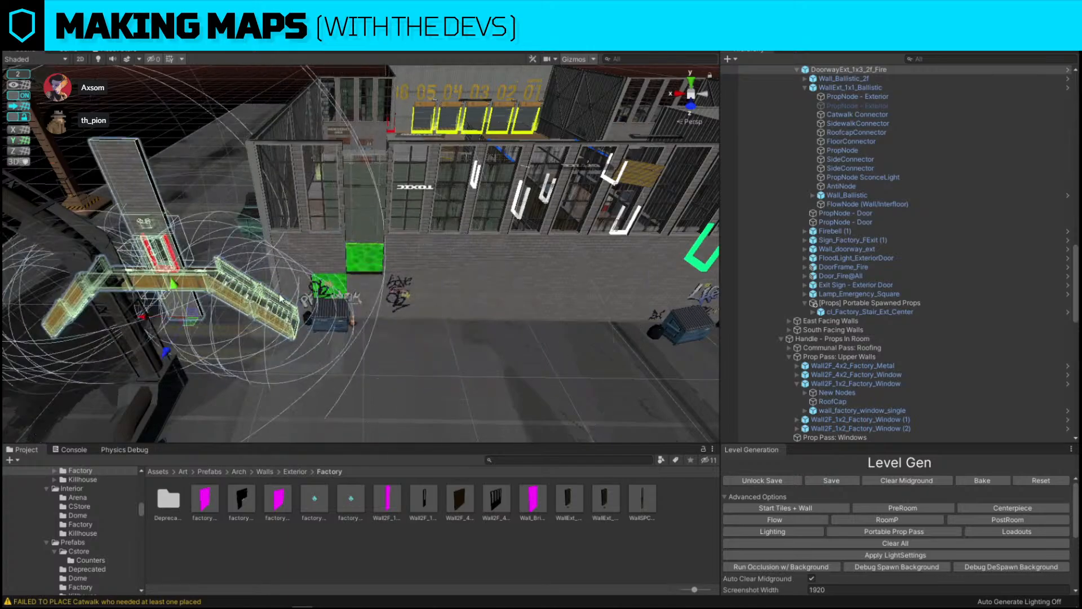
left_click(370, 292)
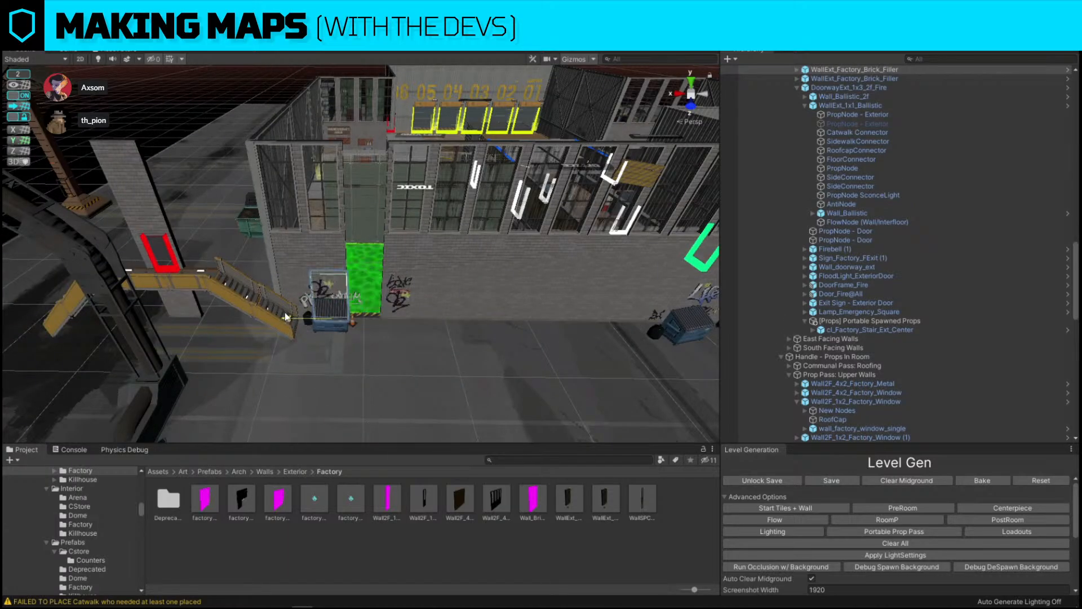
Place the fire doorway with its stairs into the open wall slot between the 1x2 windows.
left_click(151, 224)
left_click_drag(142, 316, 325, 338)
key("w")
right_click_drag(325, 338, 312, 260)
key("f")
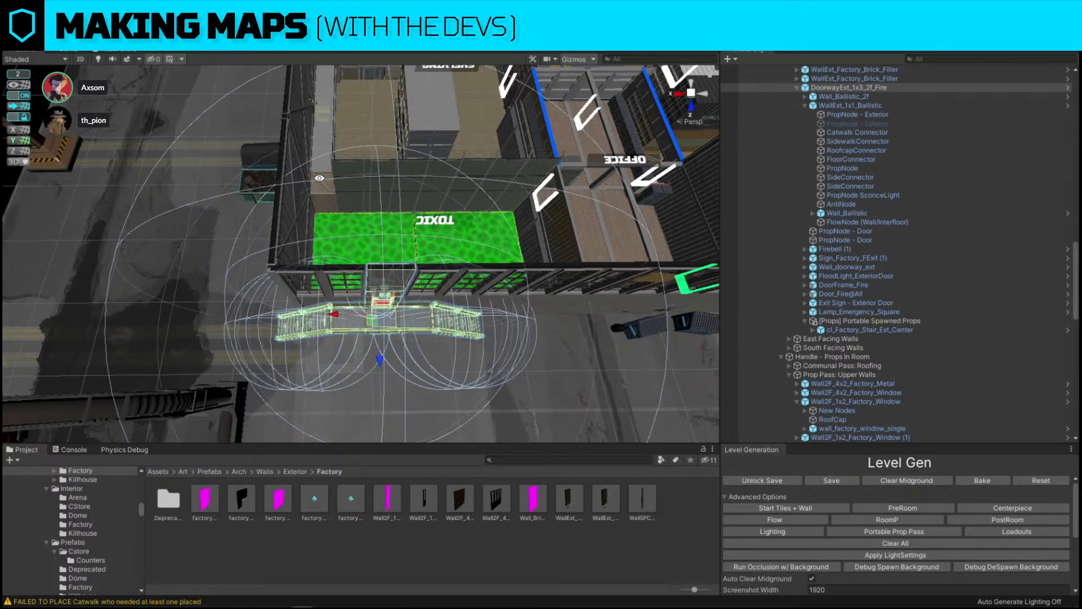
Look over the toxic room and search the project assets for "tank tall" and "toxic".
left_click(128, 157)
key("w")
right_click_drag(280, 194, 652, 429)
left_click(619, 459)
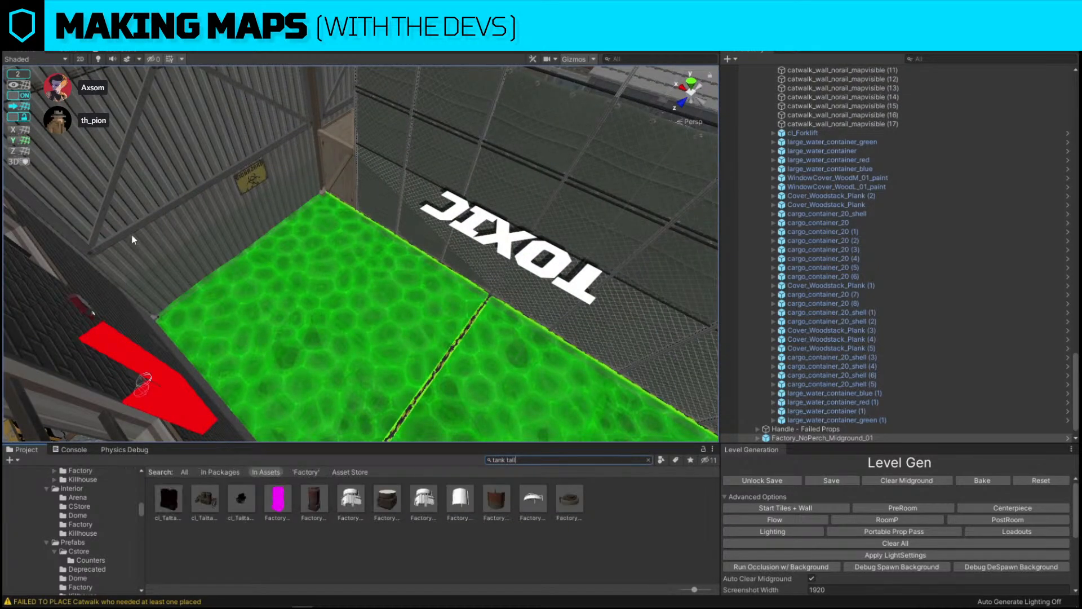
right_click_drag(134, 240, 254, 252)
key("s")
right_click_drag(398, 189, 389, 215)
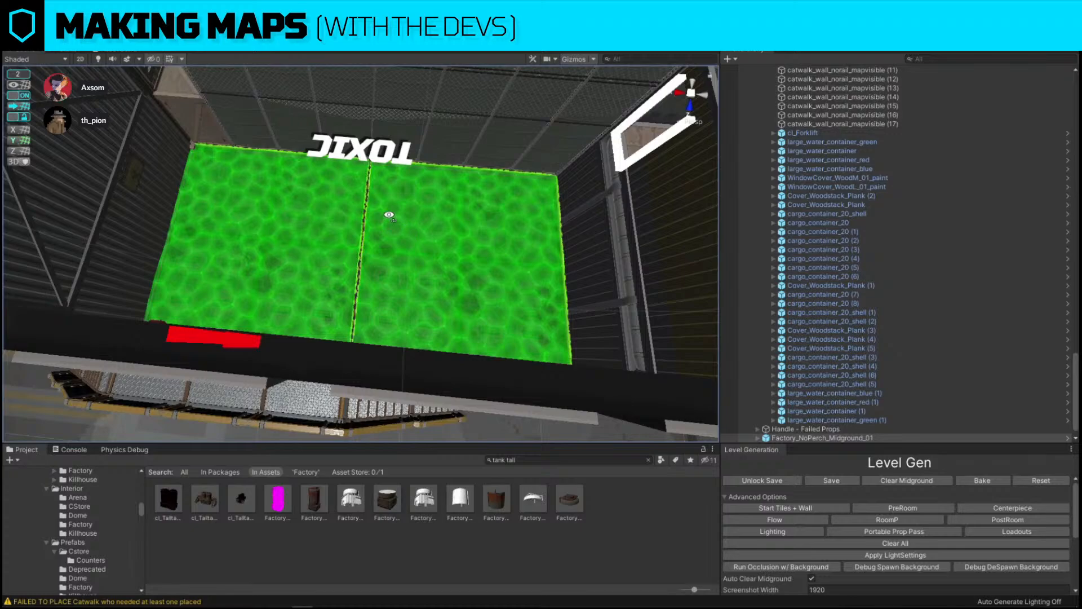
left_click(542, 461)
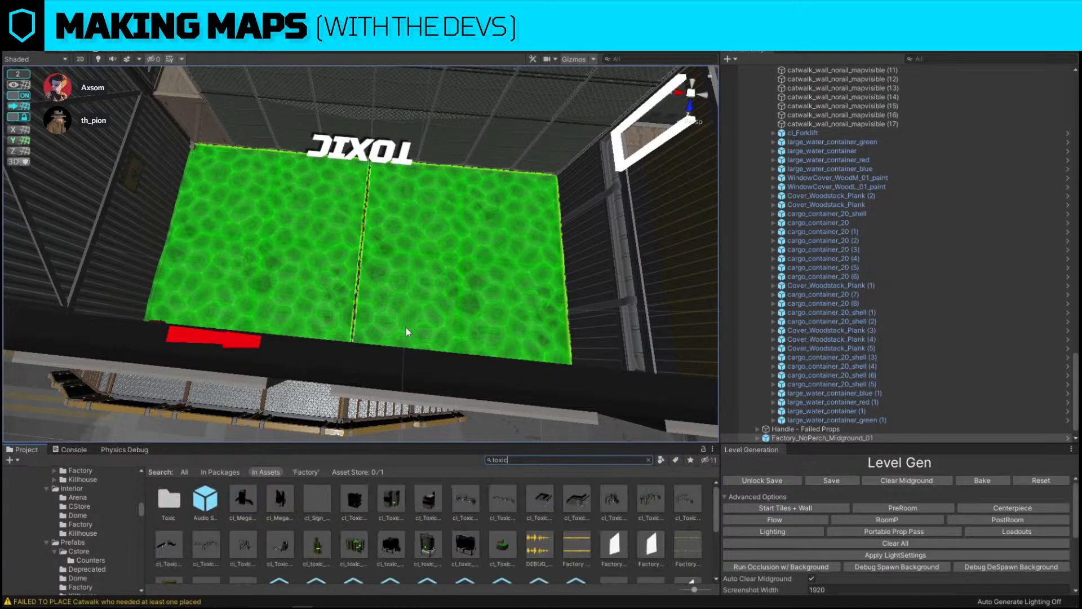
Place the cl_toxic_tank_single_2x2 prefab in the toxic room's green pool.
key("w")
right_click_drag(388, 305, 532, 261)
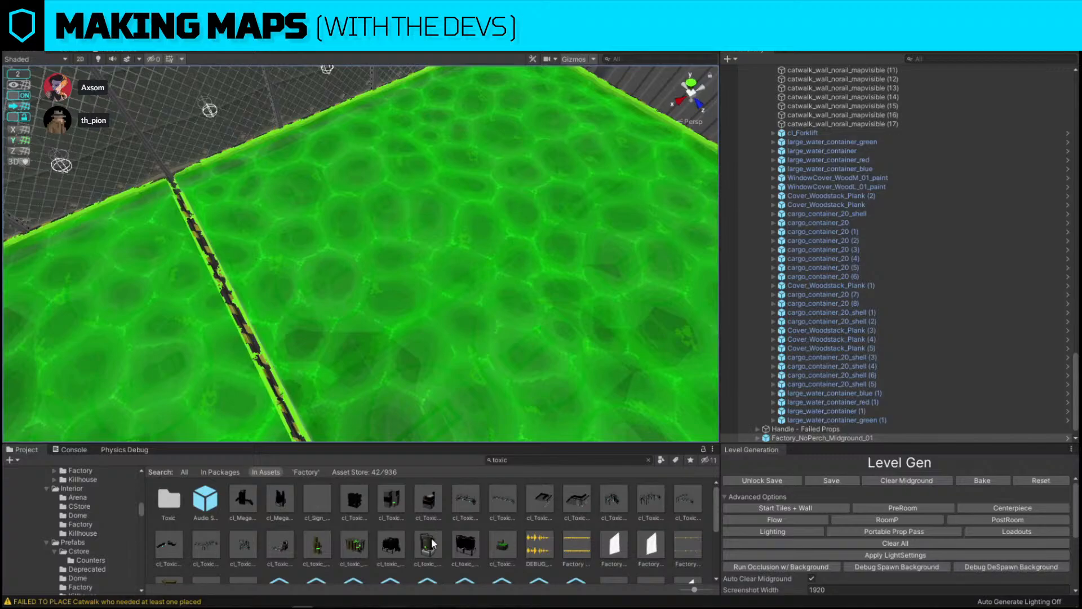
left_click_drag(432, 543, 362, 294)
key("s")
right_click_drag(361, 293, 458, 215)
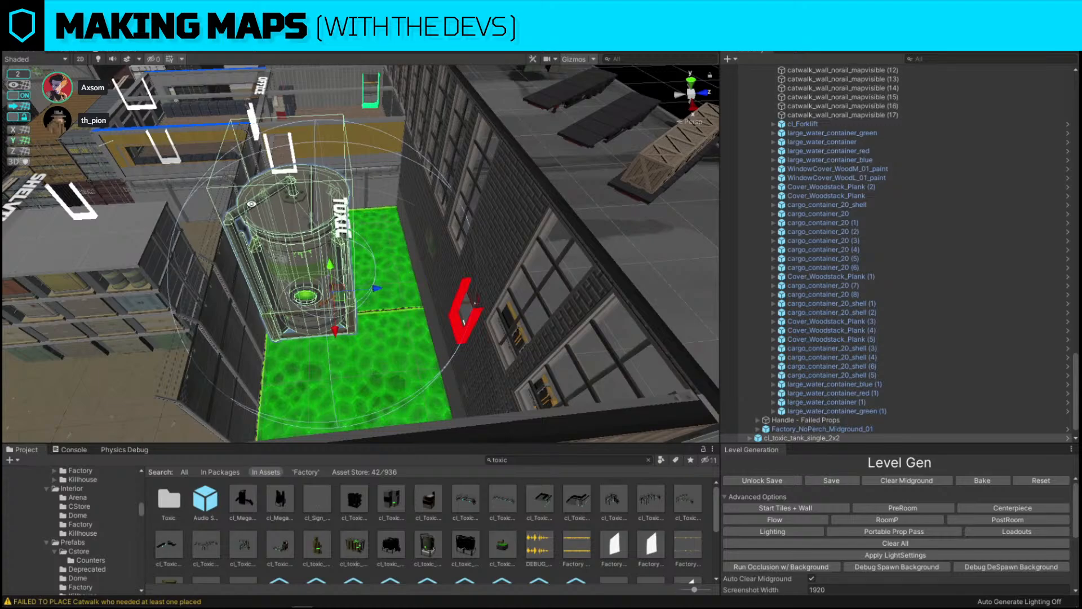
Shift the toxic tank across the pool and lower its base into the green liquid.
left_click_drag(369, 269, 535, 296, "alt")
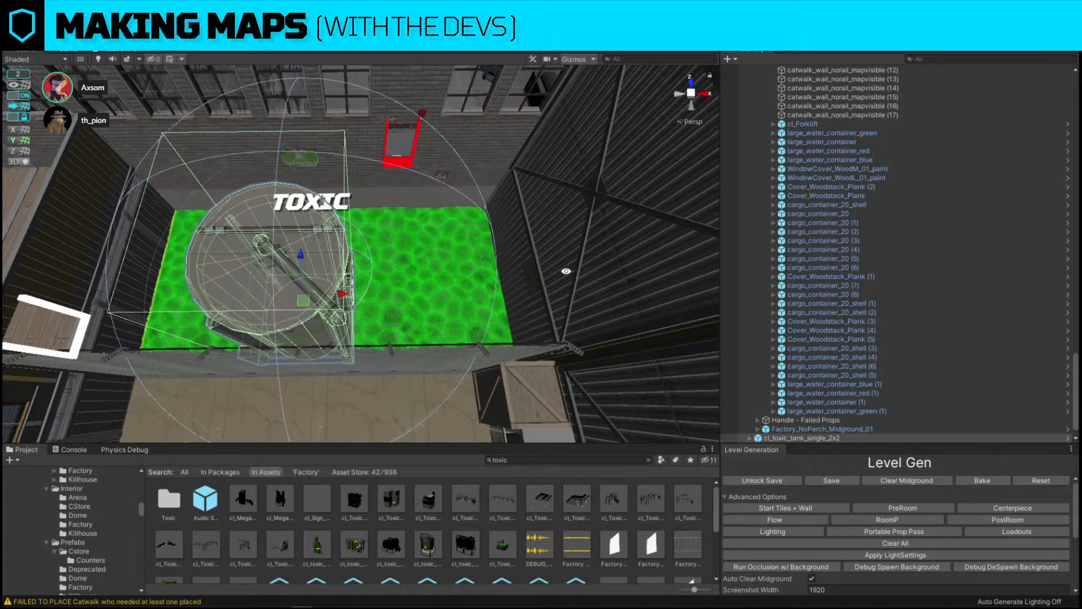
left_click_drag(505, 263, 421, 243, "alt")
right_click_drag(421, 244, 427, 162)
left_click_drag(419, 269, 489, 272)
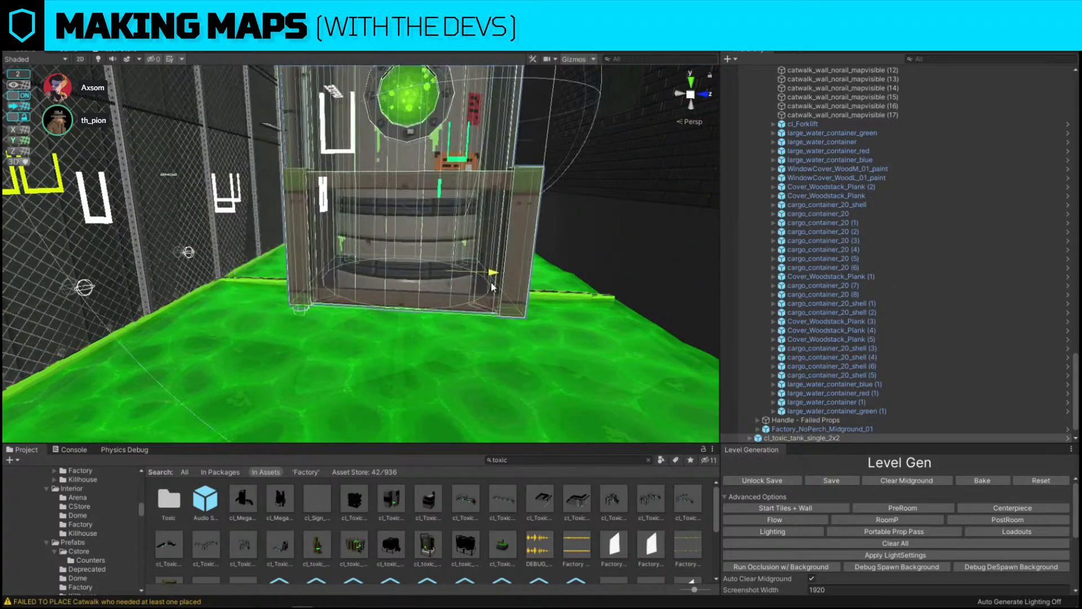
left_click_drag(448, 227, 450, 247)
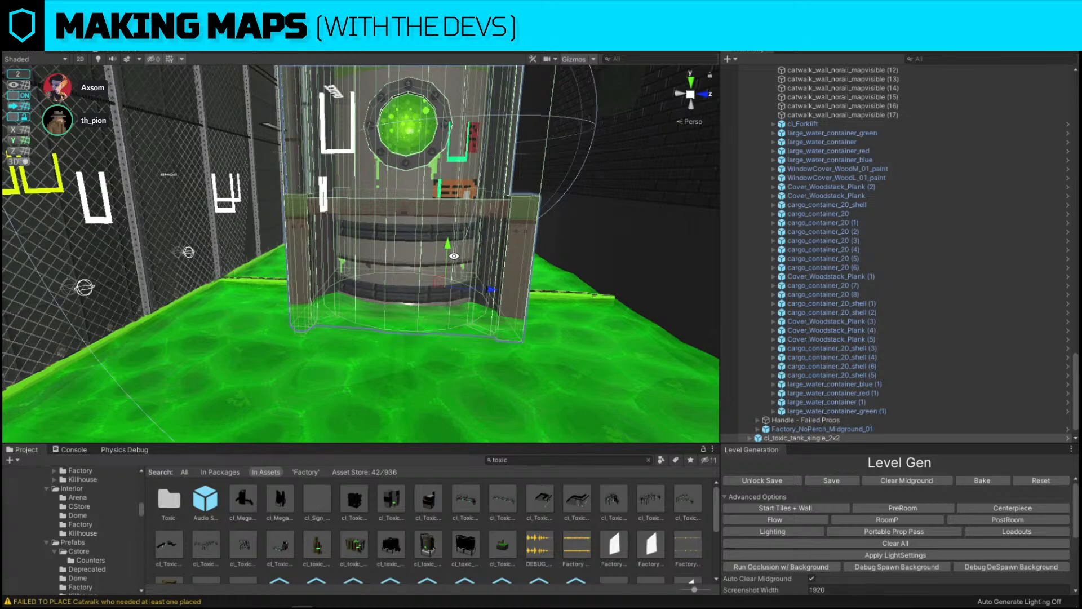
Move the toxic tank sideways along the pool to the middle of the toxic room.
right_click_drag(491, 254, 520, 111)
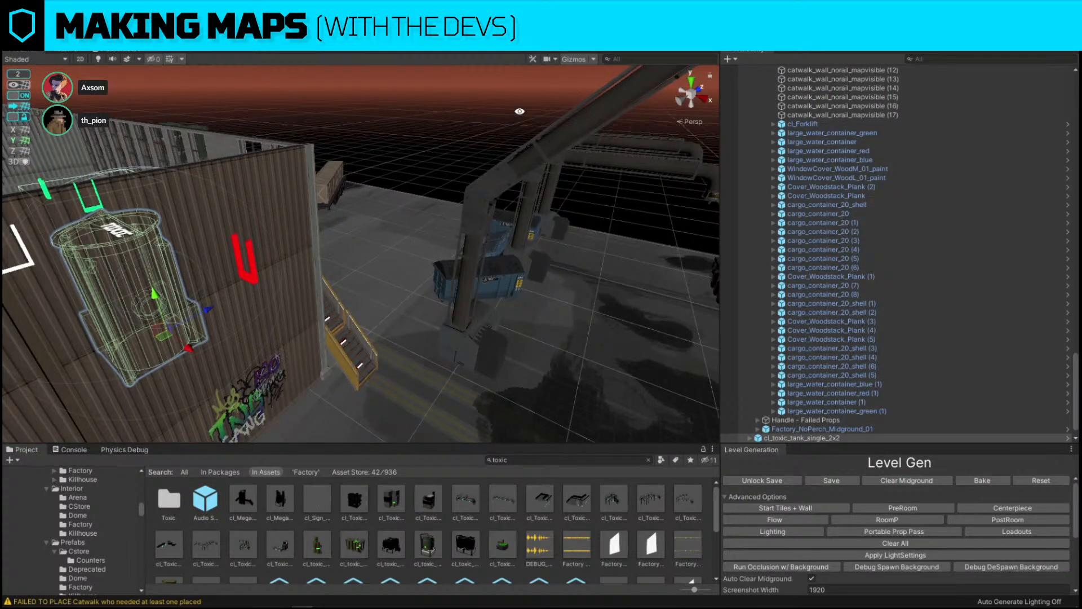
key("f")
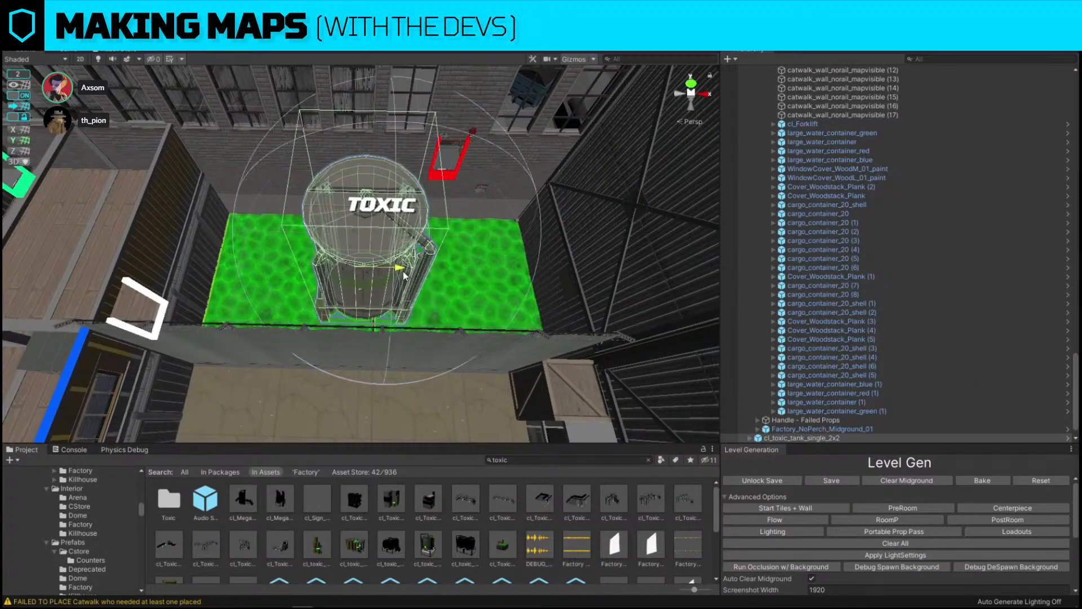
left_click(403, 273)
left_click_drag(403, 270, 381, 261, "alt")
right_click_drag(381, 260, 358, 282)
key("w")
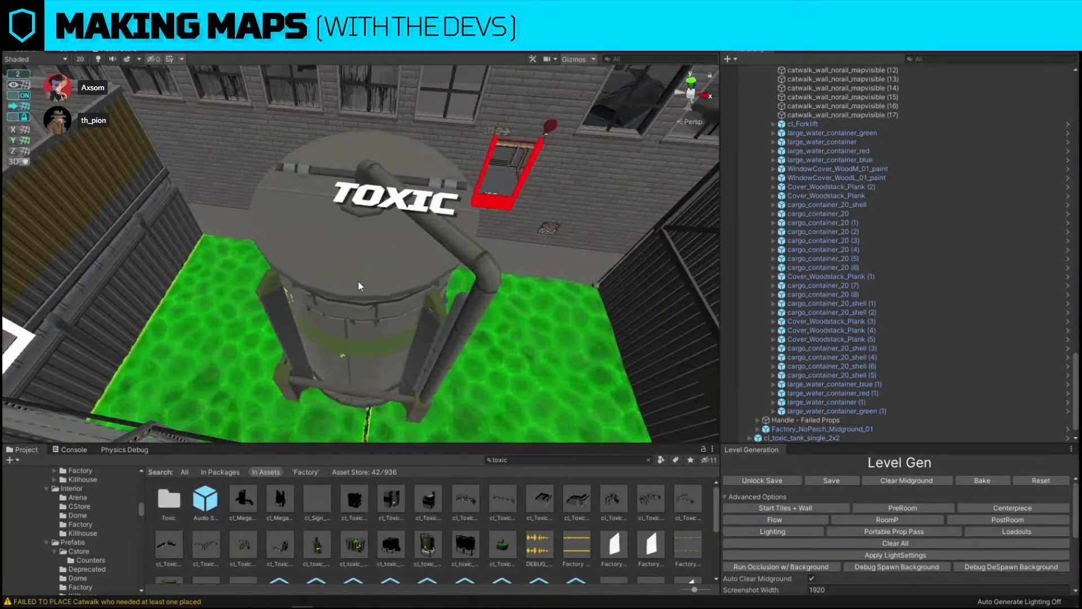
Examine the toxic tank's position relative to the fire doorway from inside the room and from the neighbouring area.
left_click(396, 292)
key("d")
key("w")
right_click_drag(502, 277, 381, 219)
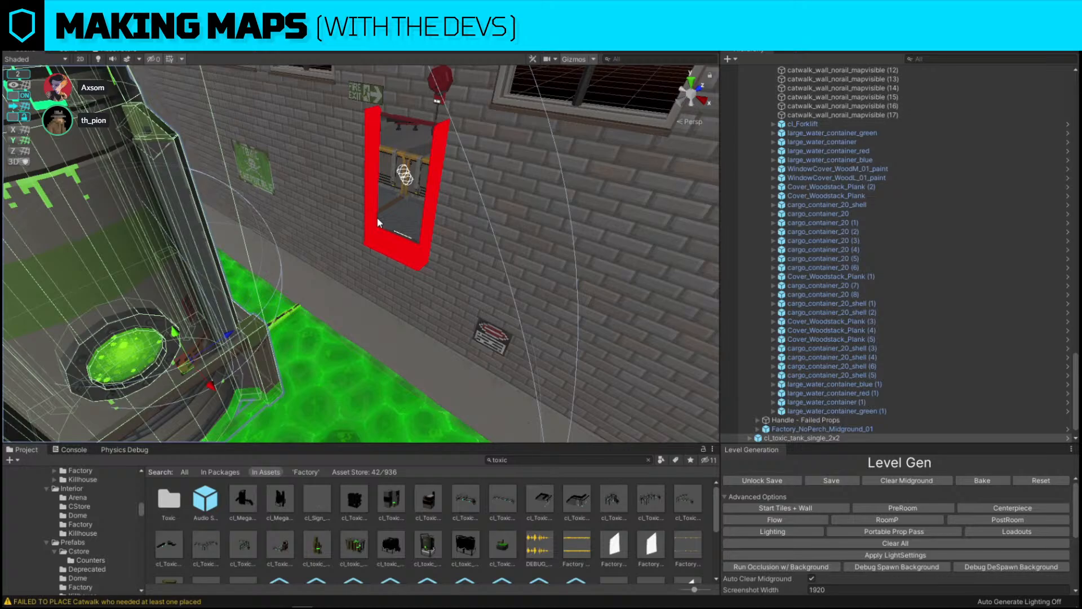
right_click_drag(378, 223, 315, 231)
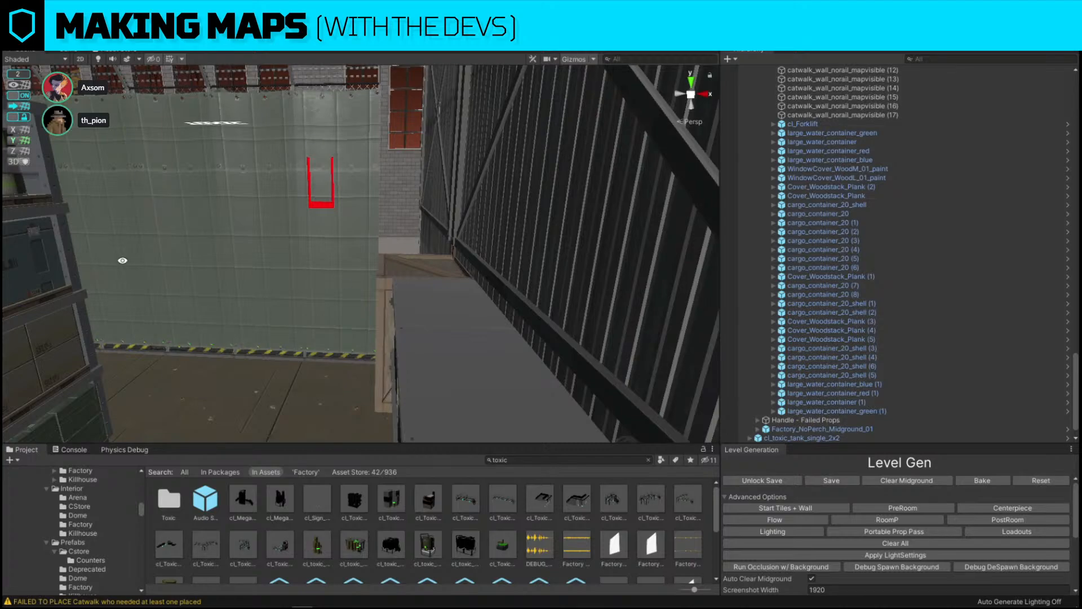
right_click_drag(519, 290, 450, 270)
key("d")
key("w")
Move the toxic tank sideways along the pool toward the fire doorway.
left_click(209, 253)
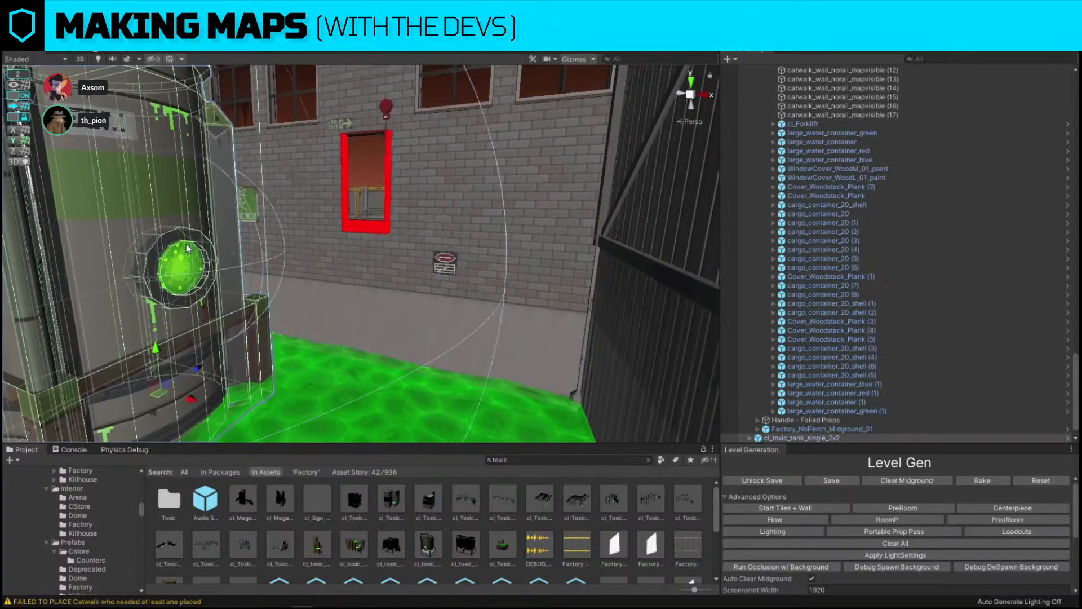
right_click_drag(209, 252, 211, 250)
key("s")
left_click_drag(215, 343, 317, 364)
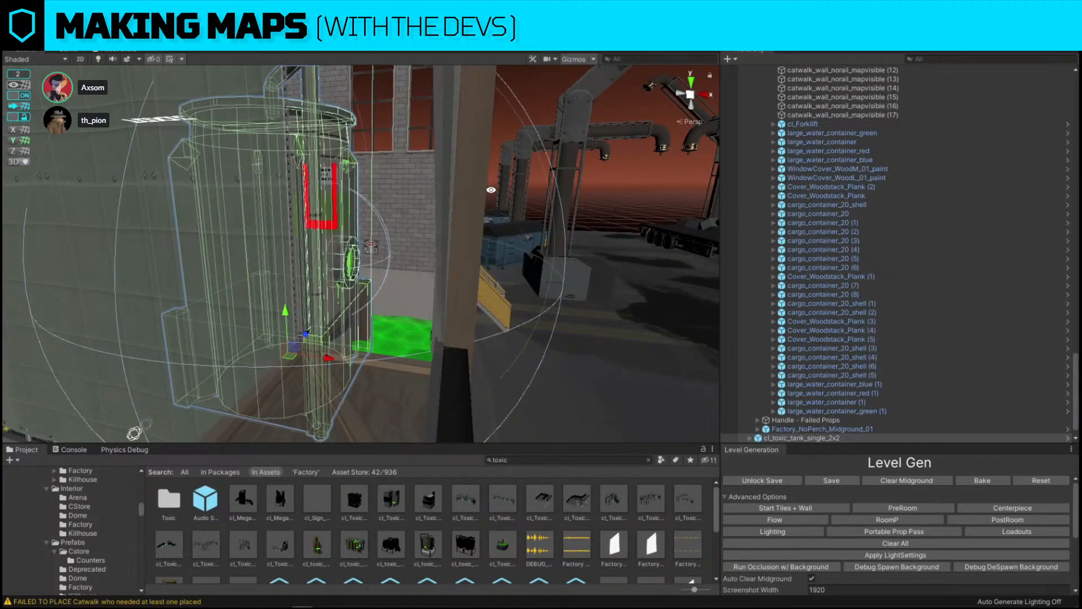
Nudge the toxic tank along the pool so it covers the line of sight to the fire doorway.
right_click_drag(563, 182, 558, 139)
key("w")
key("s")
key("w")
key("a")
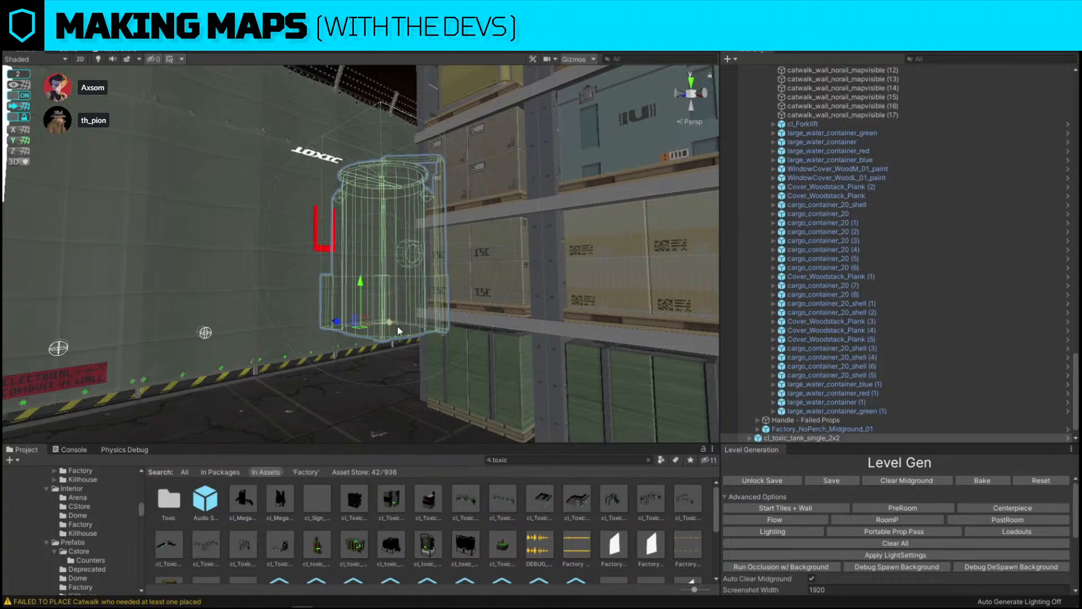
left_click_drag(391, 324, 371, 327)
right_click_drag(448, 297, 448, 297)
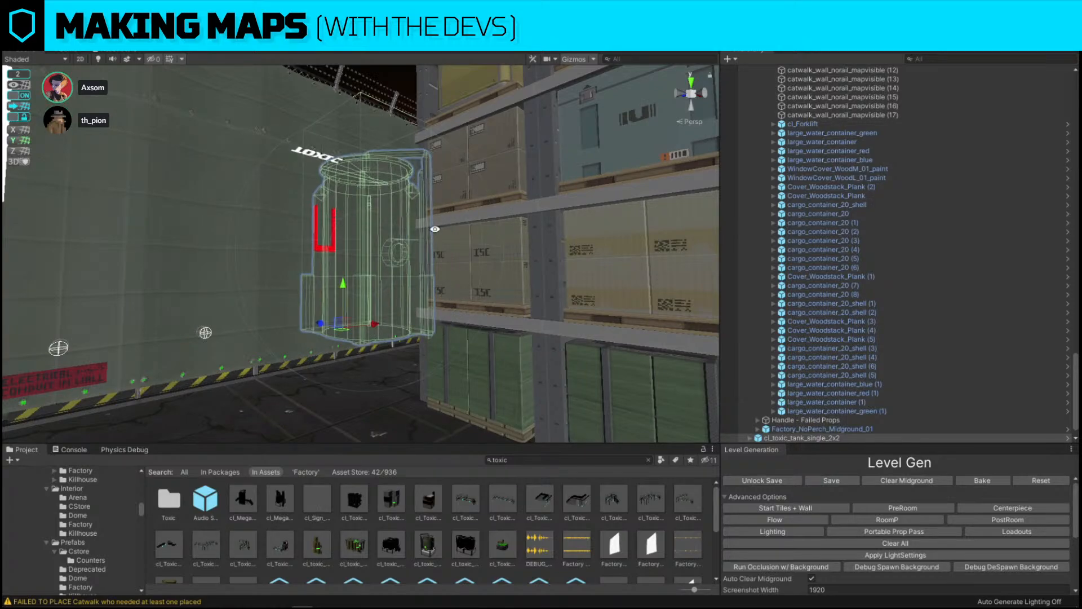
key("s")
right_click_drag(546, 210, 401, 288)
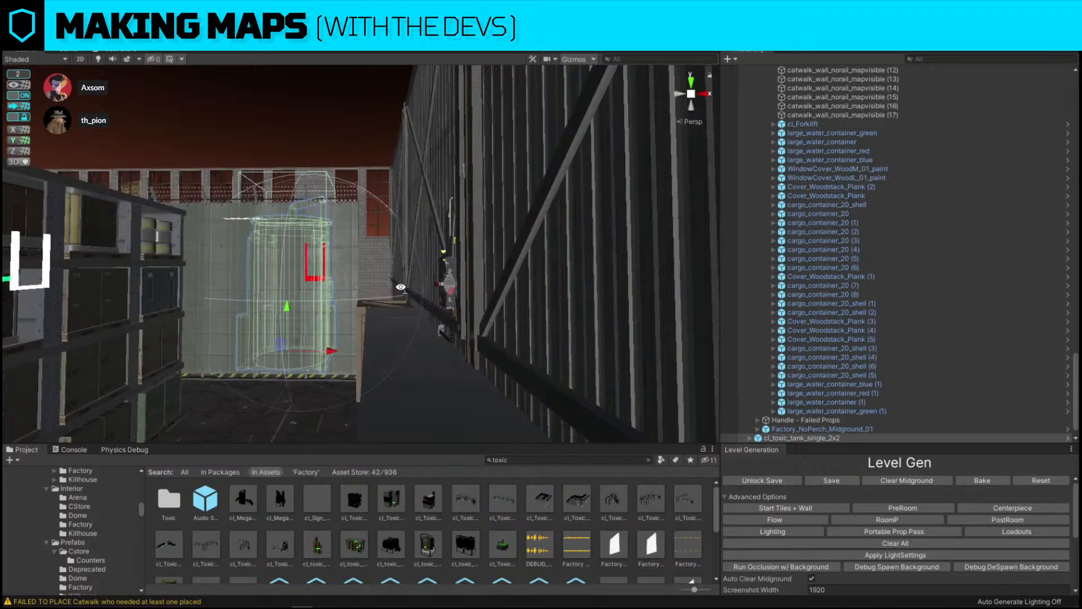
right_click_drag(400, 287, 259, 265)
left_click(531, 153)
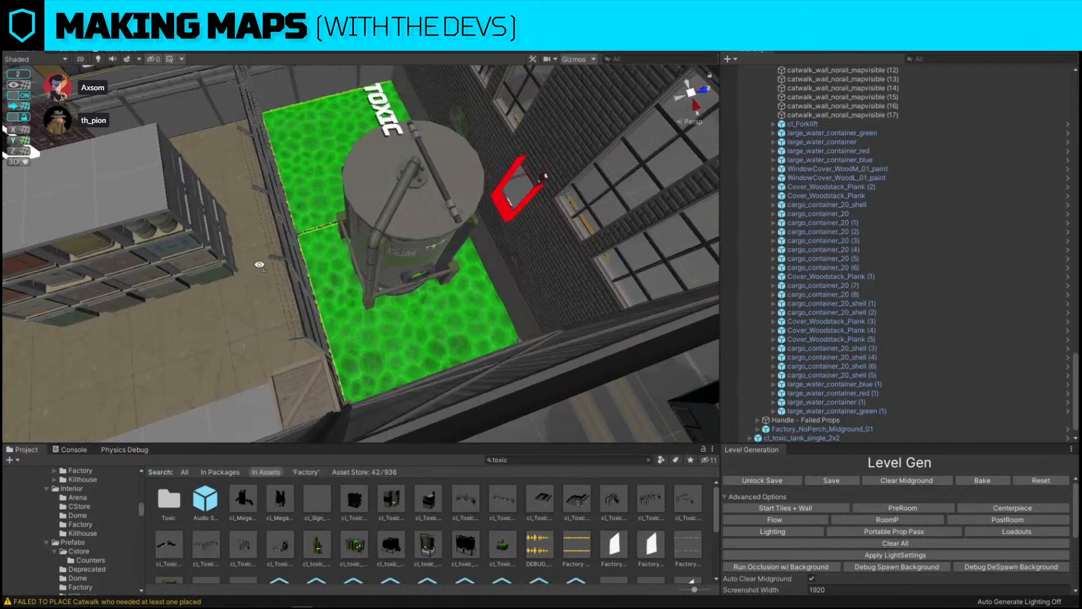
Duplicate the fire stair's catwalk_wall_straight (1) platform and place the copy inside the toxic room at the fire doorway.
right_click_drag(259, 264, 308, 213)
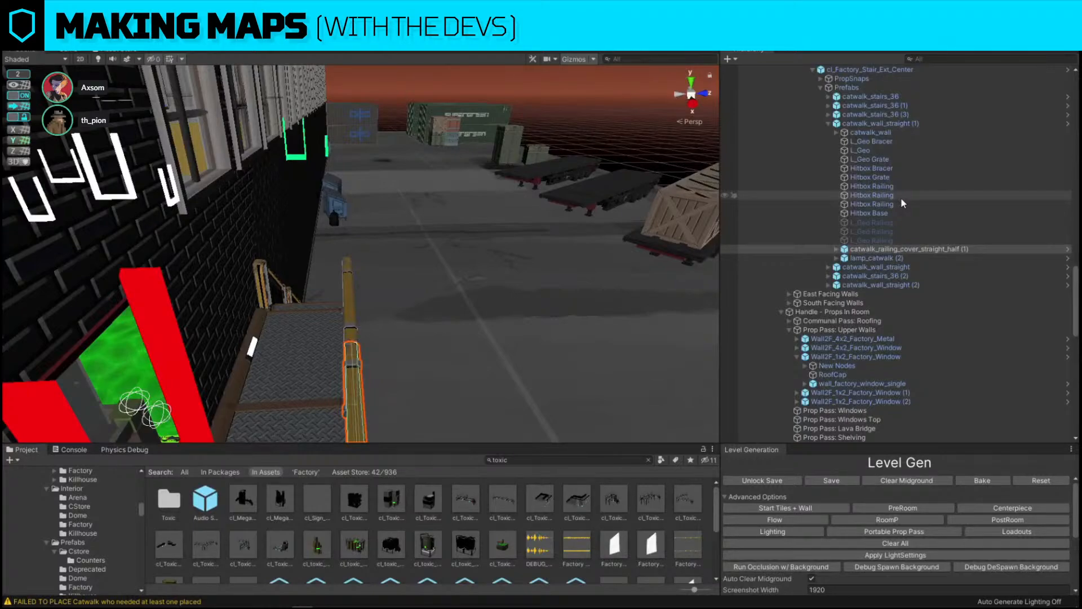
double_click(880, 123)
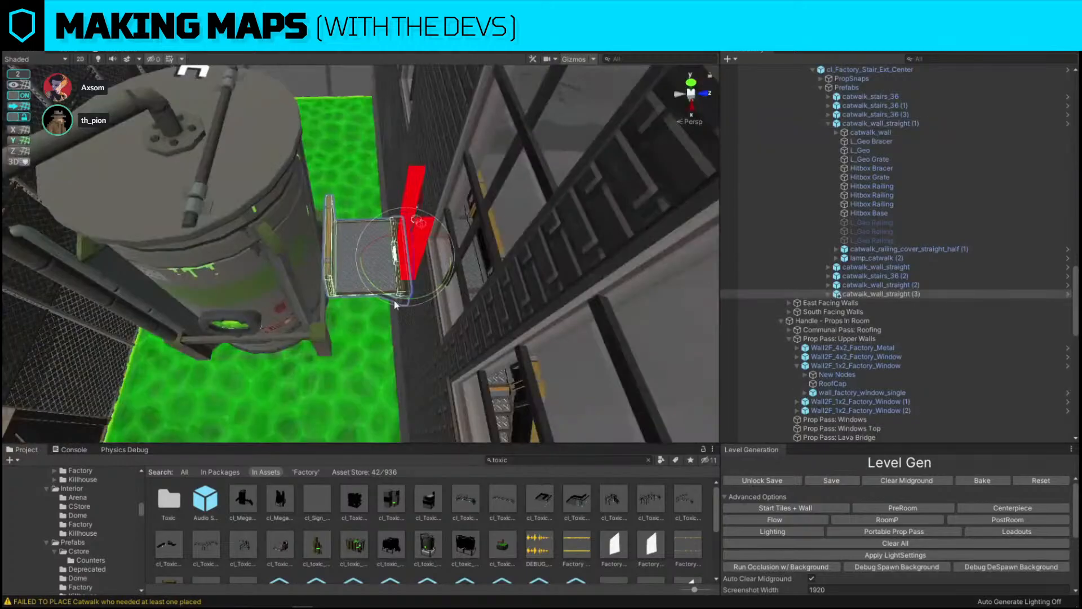
scroll(395, 305, "up", 6)
left_click_drag(369, 293, 620, 265, "alt")
key("w")
scroll(411, 290, "down", 4)
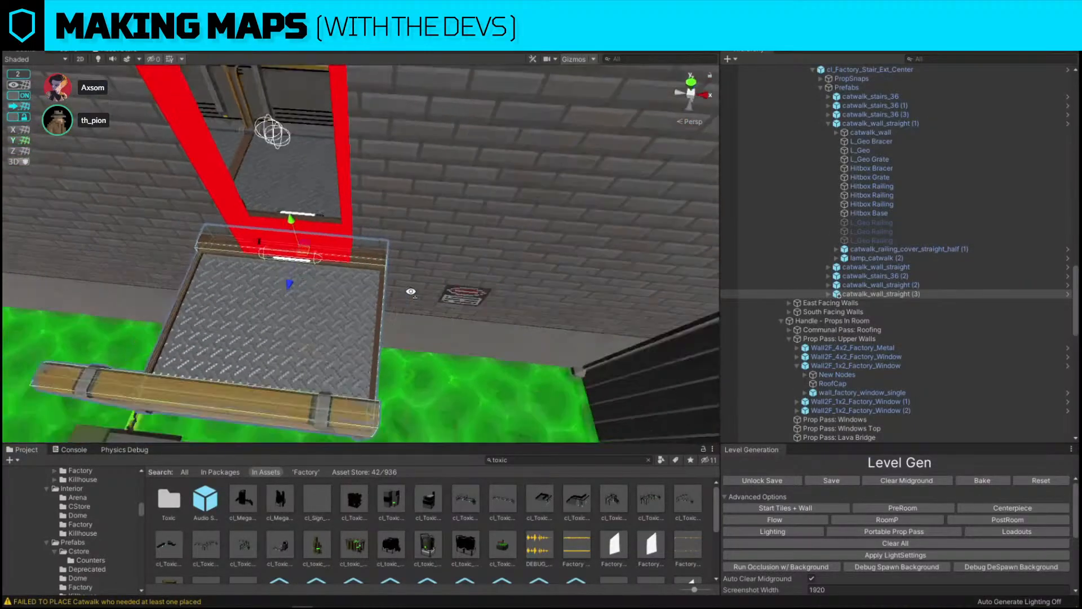
Search the assets for "cat cut" and apply the see-through grate material to the new platform's floor.
left_click_drag(411, 290, 432, 316, "alt")
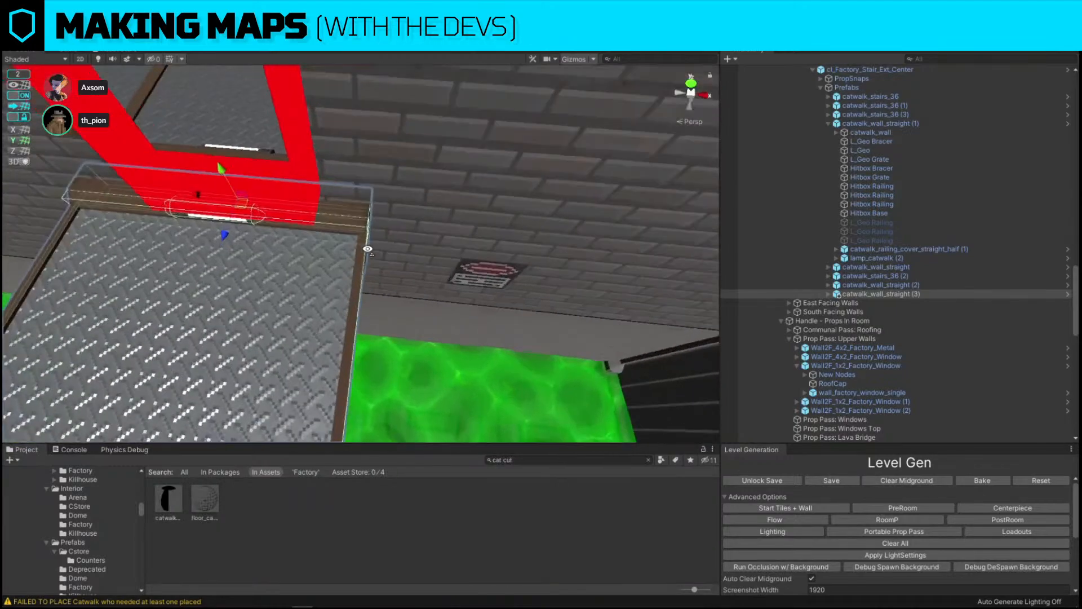
left_click_drag(207, 498, 601, 278)
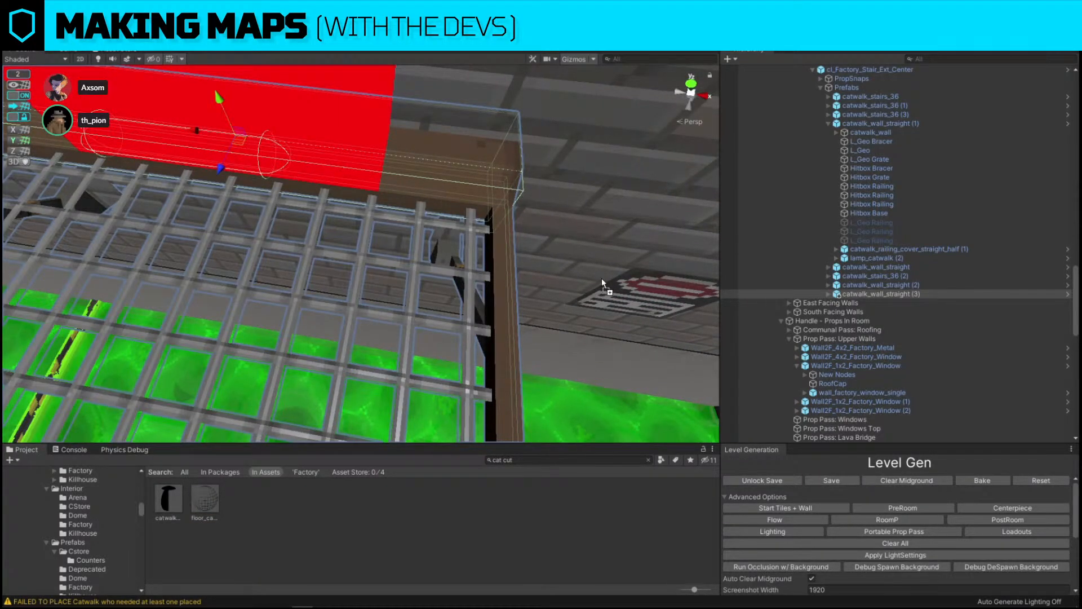
left_click_drag(601, 279, 349, 309)
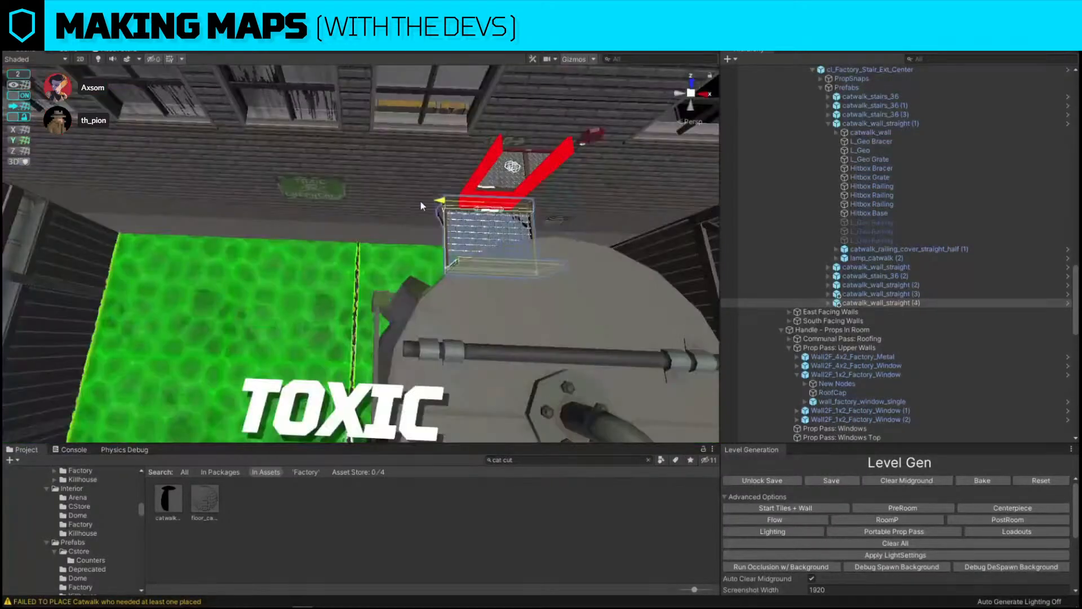
Duplicate the grated catwalk section repeatedly along the brick wall, from the fire doorway to the room's far corner.
left_click_drag(420, 206, 278, 194)
key("ctrl+d")
right_click_drag(278, 194, 284, 193)
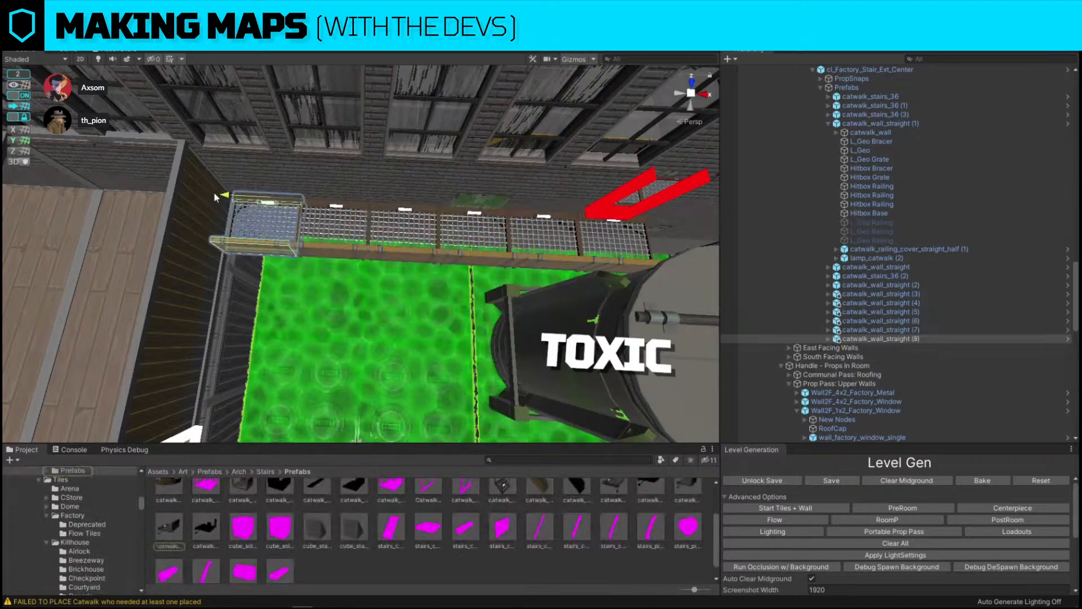
Replace the corner catwalk section with catwalk_wall_inner and apply the grate material to its floor.
scroll(668, 509, "up", 1)
left_click(617, 522)
left_click_drag(617, 521, 142, 205)
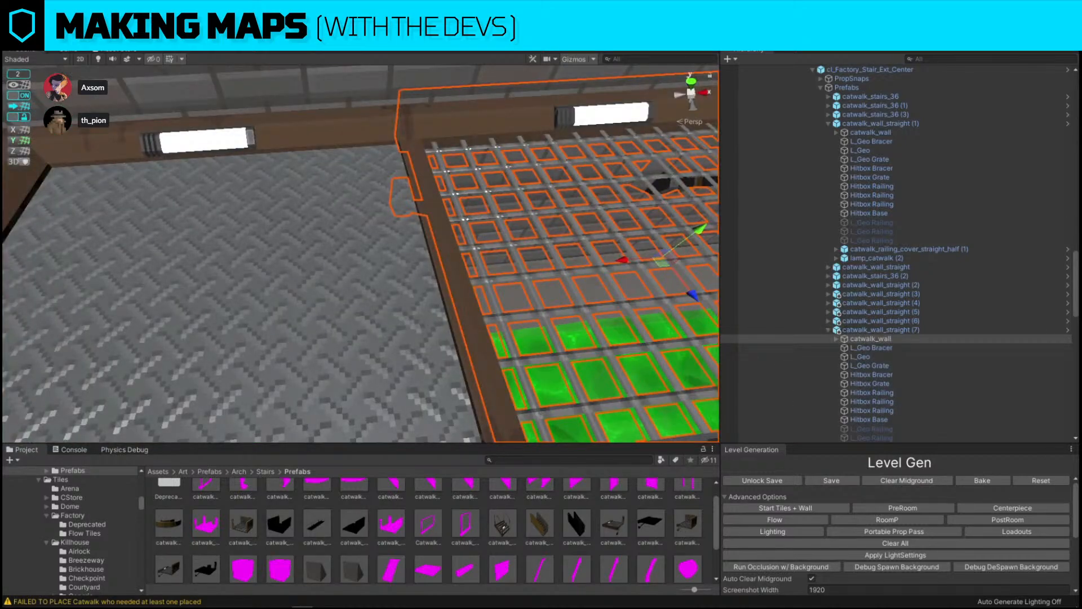
left_click_drag(1080, 383, 396, 292)
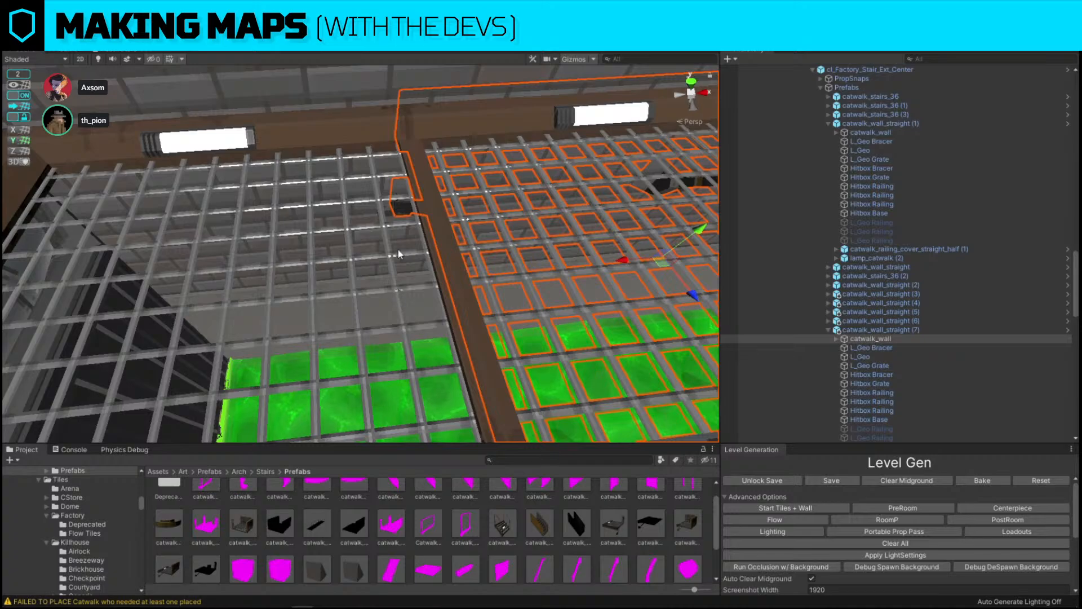
right_click_drag(428, 126, 360, 220)
left_click(340, 225)
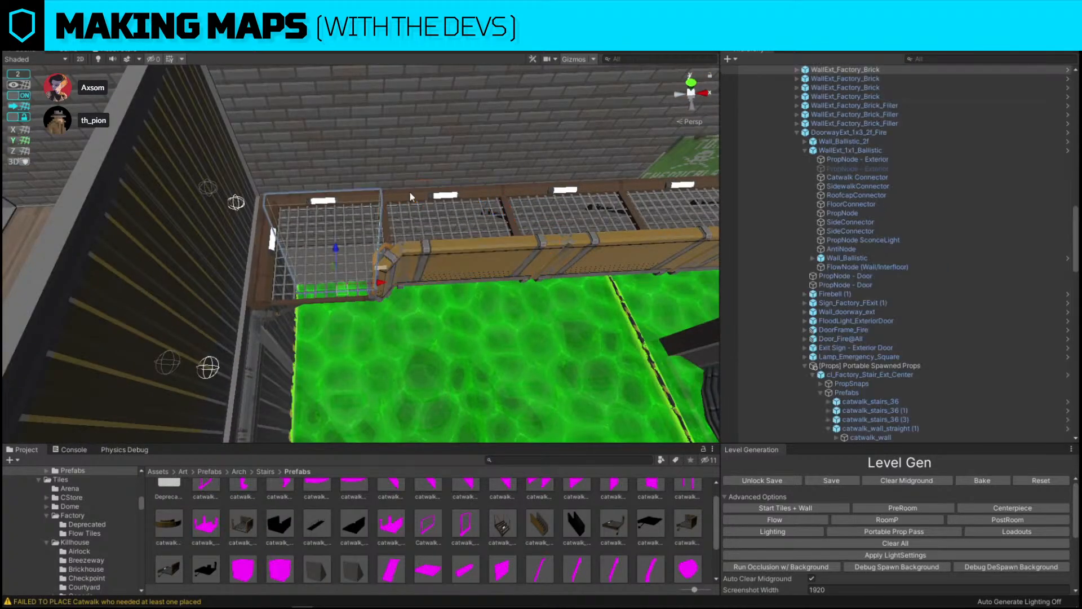
Continue the straight catwalk along the adjoining yellow wall and replace its end section with catwalk_float_L.
left_click(410, 192)
mouse_move(411, 192)
right_mouse_down()
mouse_move(416, 178)
mouse_move(389, 189)
right_mouse_up()
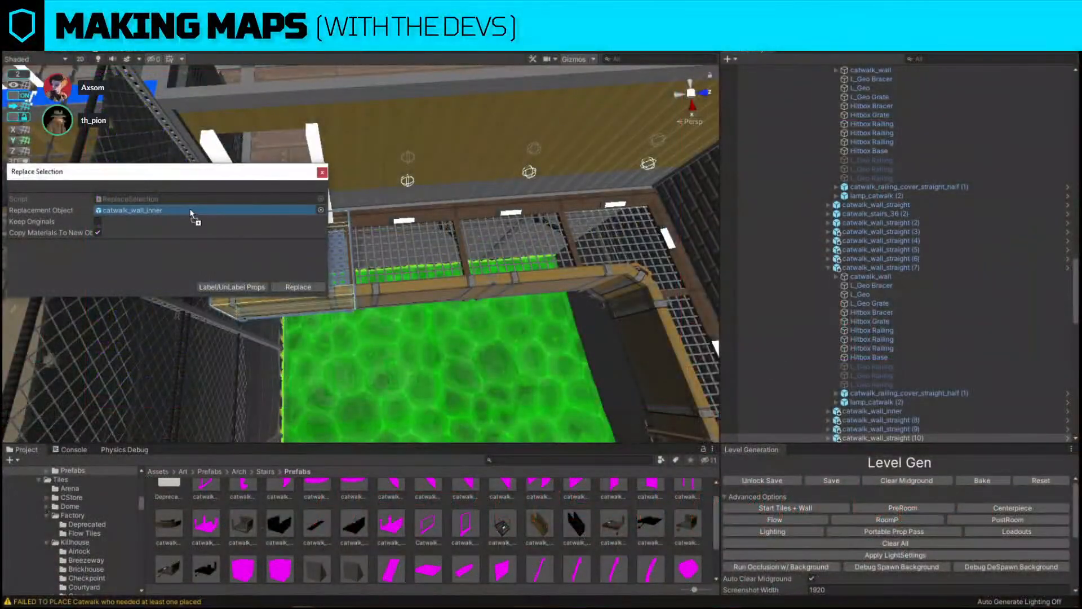
left_click(316, 285)
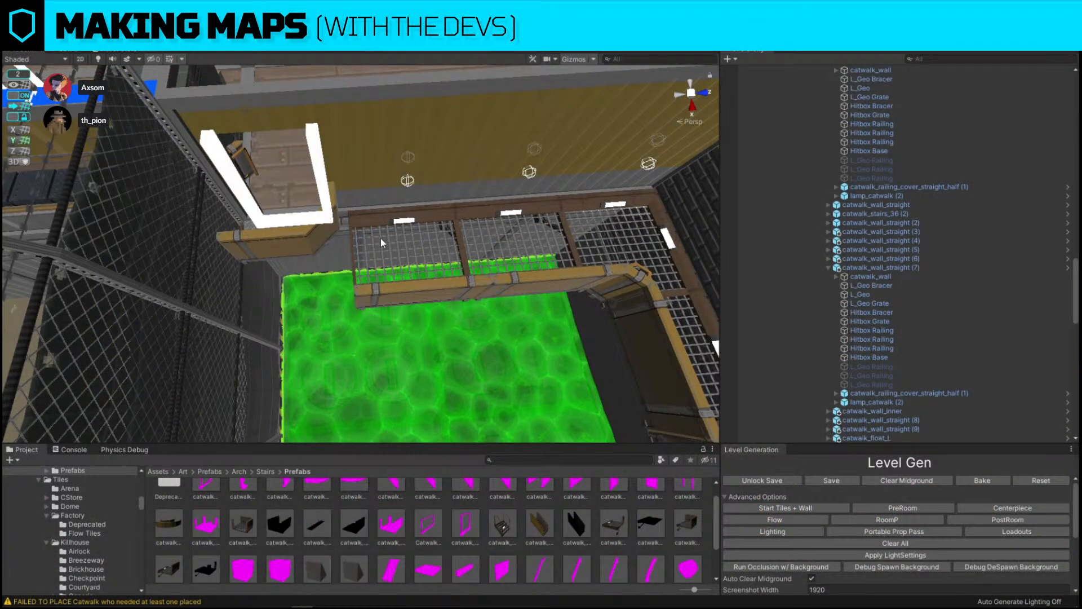
Shift the catwalk_float_L piece at the white-framed doorway and delete it.
key("f")
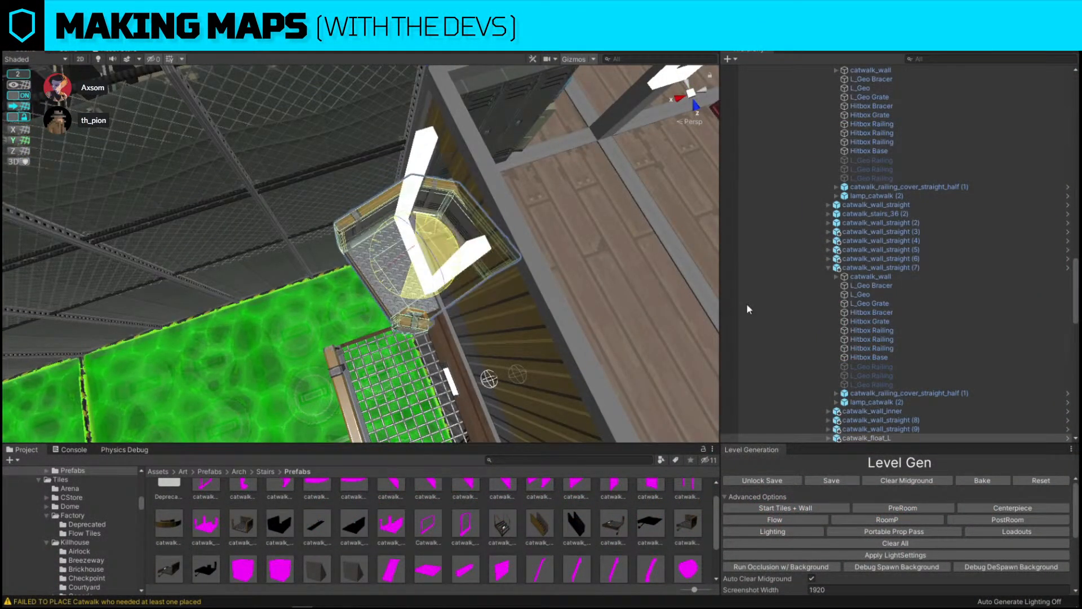
left_click_drag(747, 304, 683, 325)
key("w")
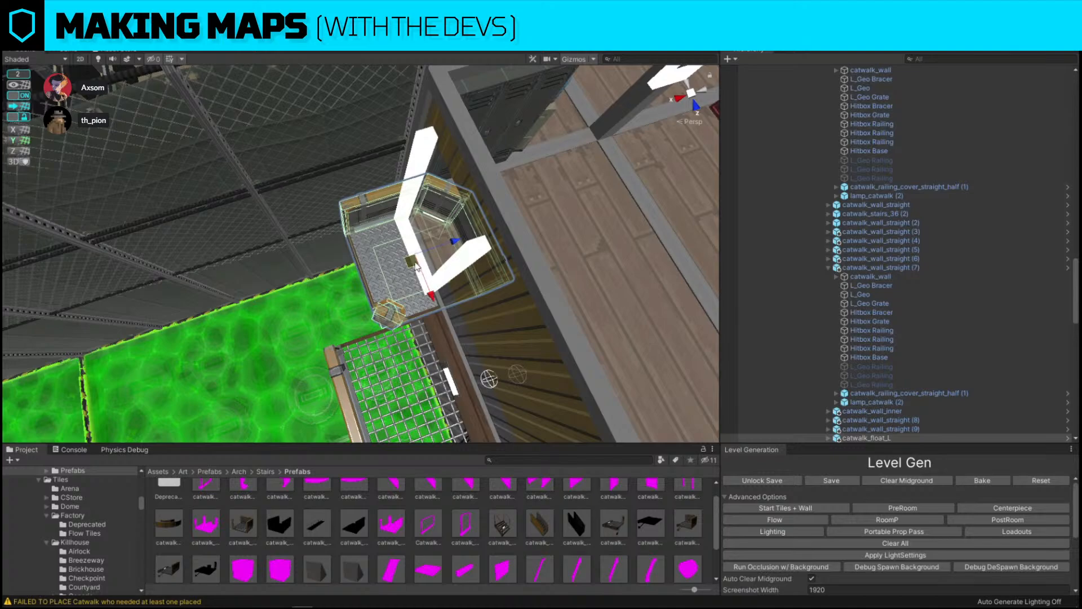
key("Delete")
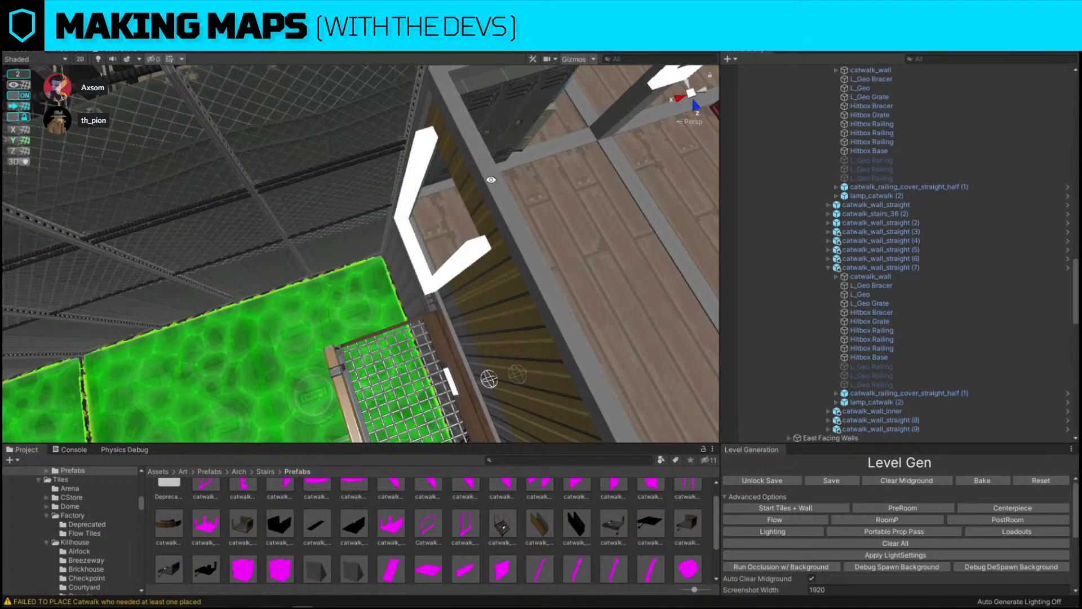
Undo the last two actions around the catwalk's end by the white-framed doorway.
left_click(475, 185)
right_click_drag(260, 173, 470, 168)
key("ctrl+z")
key("ctrl+z")
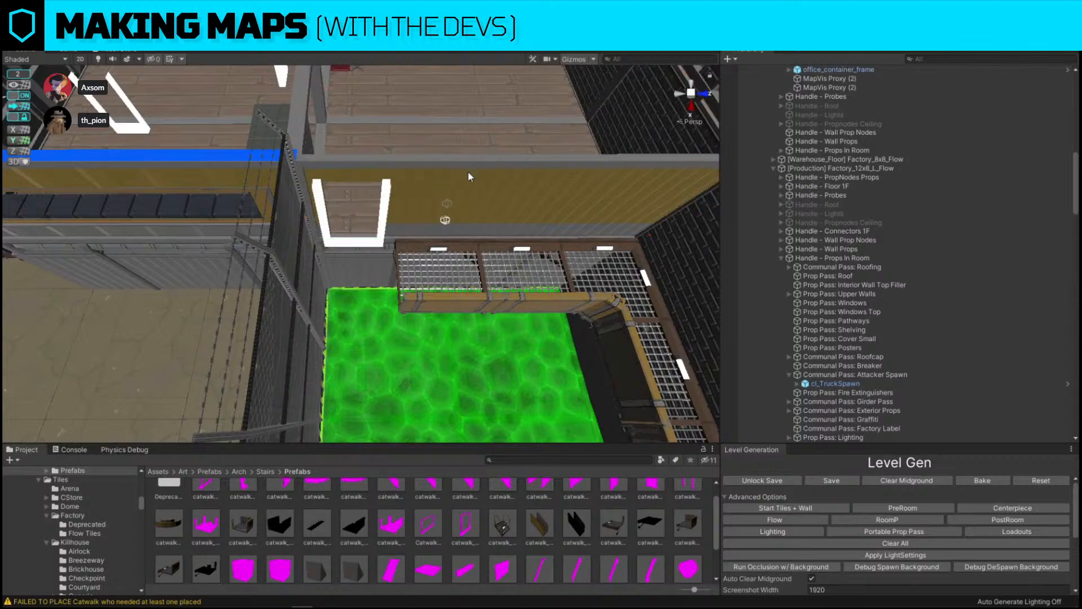
Rearrange the office container wall pieces so cl_Office_Container_Door_1x1 sits one section away from the corner, opening onto the straight catwalk.
left_click_drag(354, 209, 355, 244)
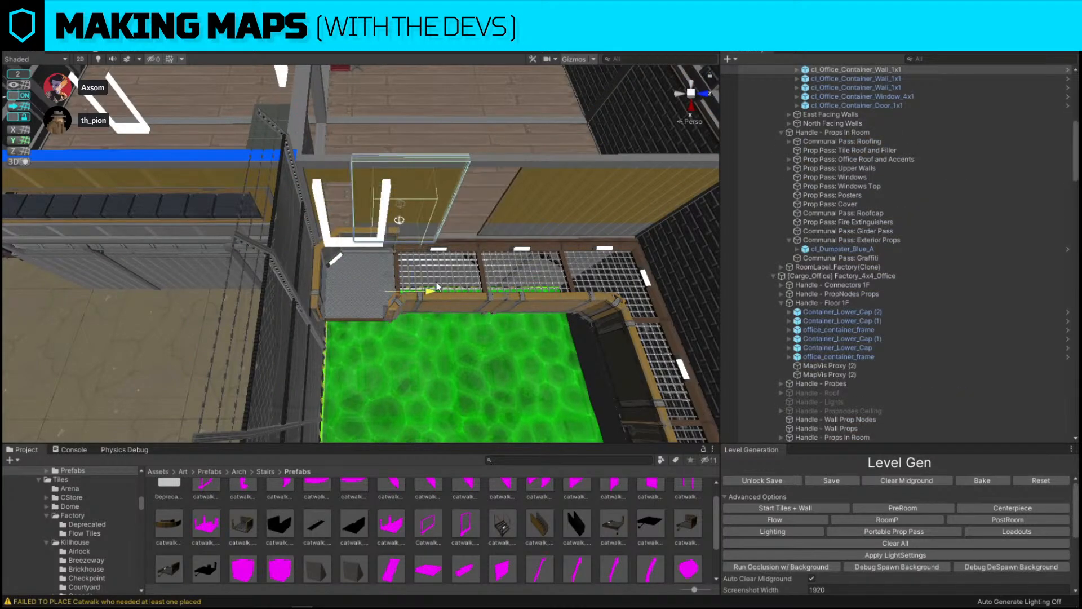
left_click(329, 182)
left_click(329, 167)
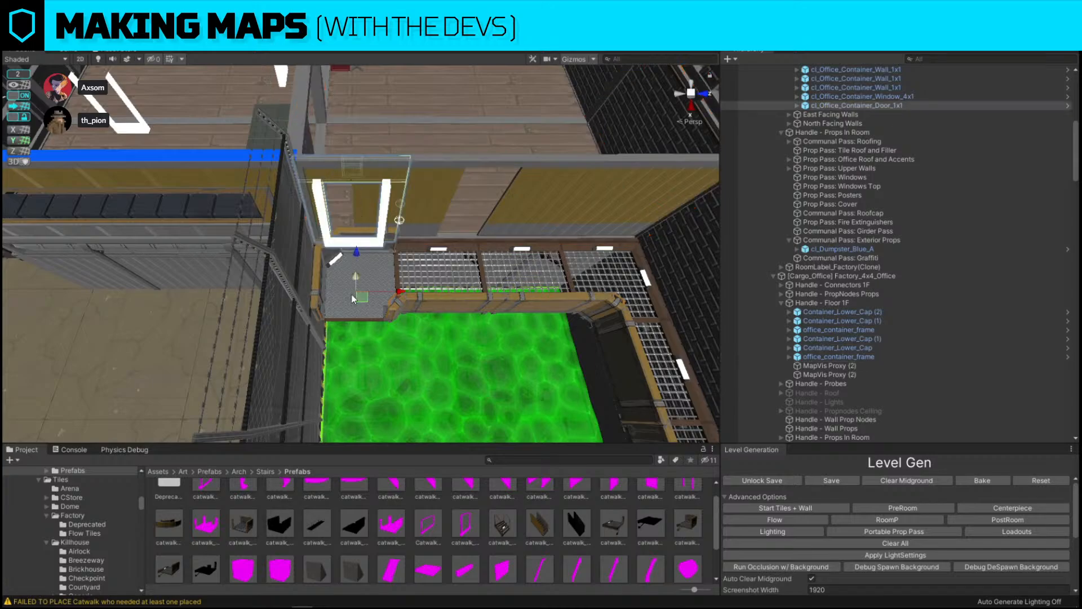
mouse_move(404, 290)
left_mouse_down()
mouse_move(519, 288)
mouse_move(404, 292)
left_mouse_up()
left_click(418, 194, "shift")
Apply the grate material from the neighbouring straight catwalk to the floor of the catwalk_float_L corner piece.
right_click_drag(404, 293, 517, 184)
left_click(442, 321)
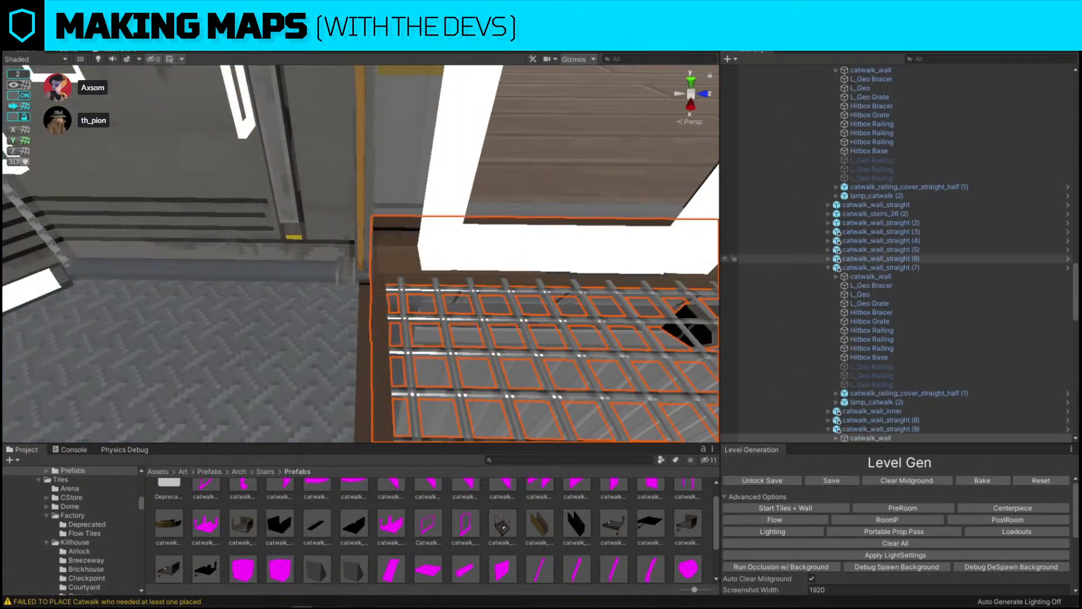
left_click_drag(796, 357, 275, 333)
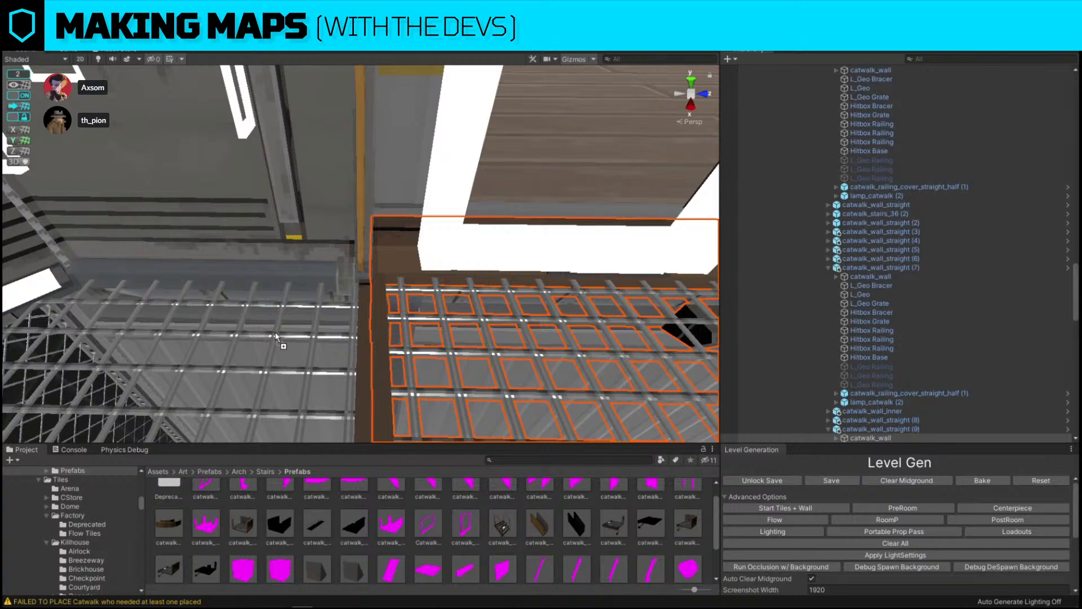
Duplicate the catwalk_float_L corner piece along the fence and replace the copy with catwalk_float_straight.
left_click(318, 258)
right_click_drag(471, 162, 341, 246)
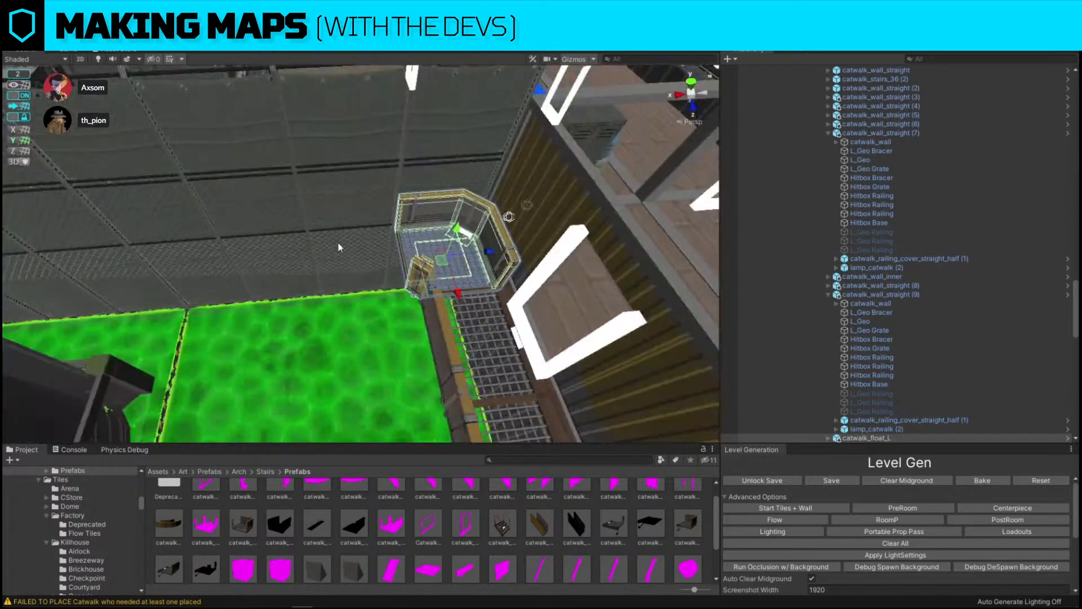
key("ctrl+d")
left_click_drag(486, 250, 345, 246)
key("ctrl+shift+r")
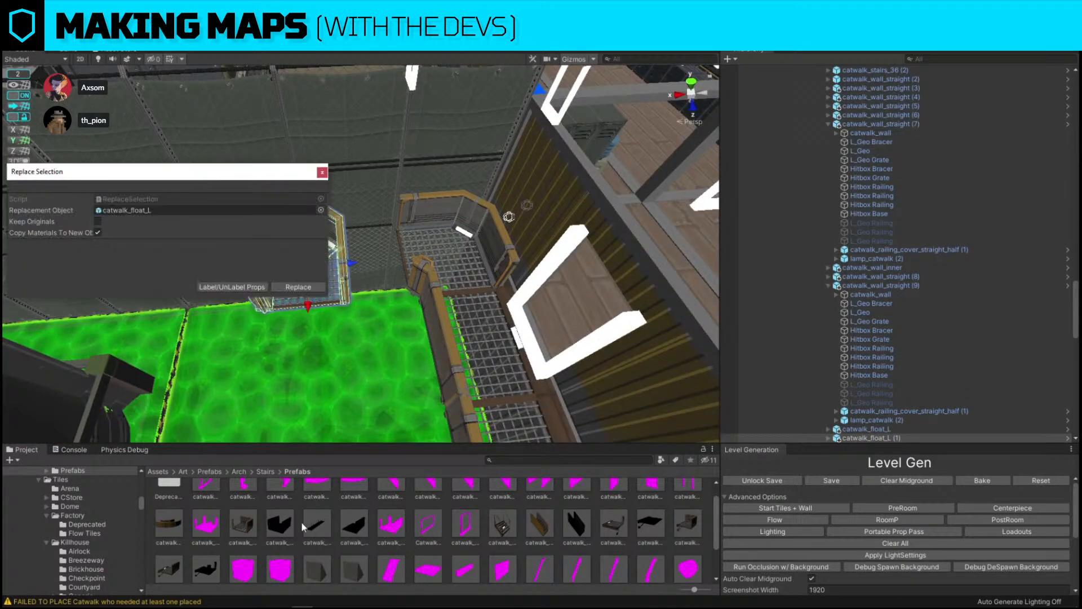
left_click_drag(286, 522, 194, 213)
left_click(299, 287)
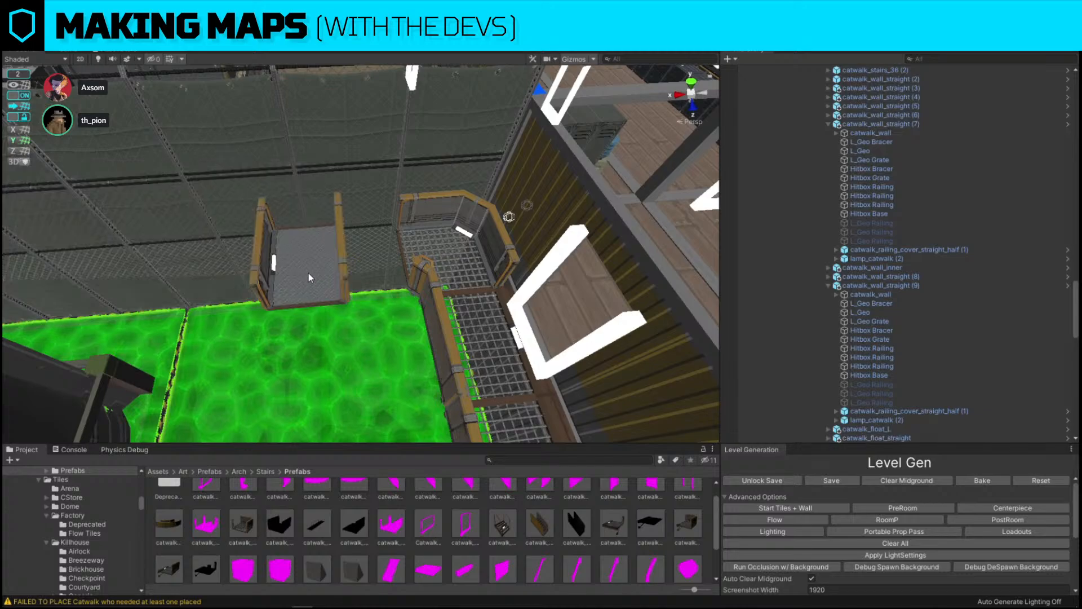
Rotate the catwalk_float_straight piece parallel to the fence and move it up against the corner piece.
left_click(339, 256)
left_click_drag(341, 296, 456, 277)
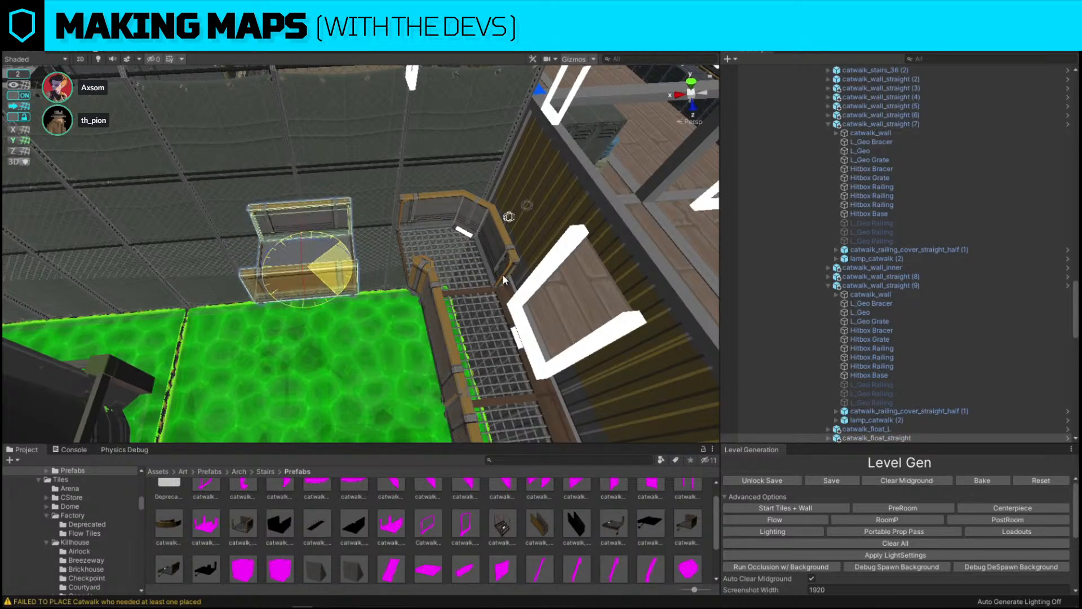
key("w")
left_click_drag(342, 263, 375, 258)
key("w")
Apply the corner piece's grate material to the floor of the new straight catwalk section.
right_click_drag(374, 259, 455, 306)
left_click(576, 273)
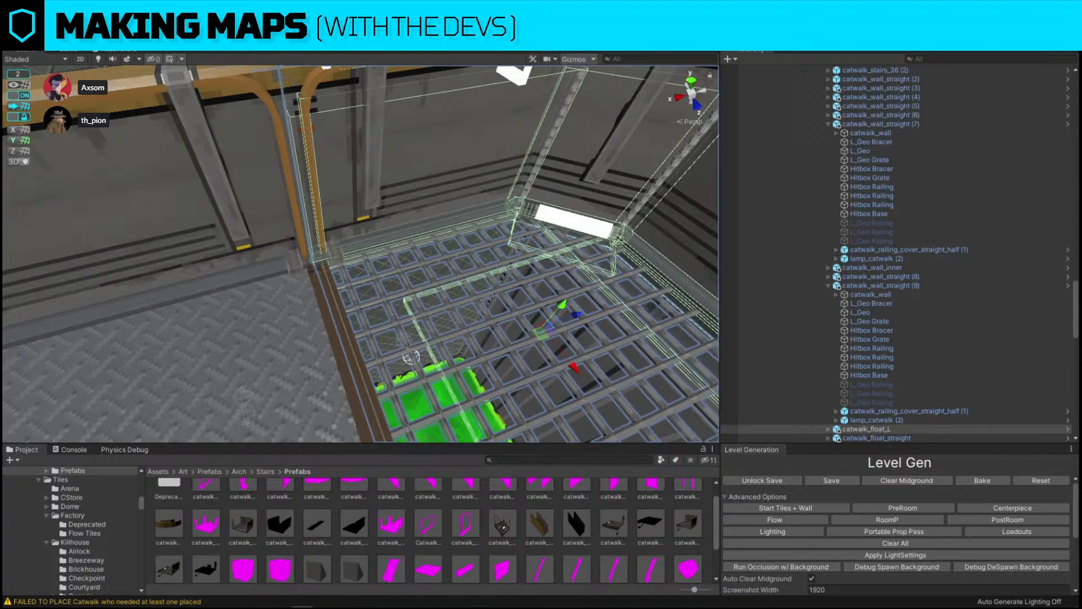
left_click(441, 288)
right_click_drag(441, 288, 511, 277)
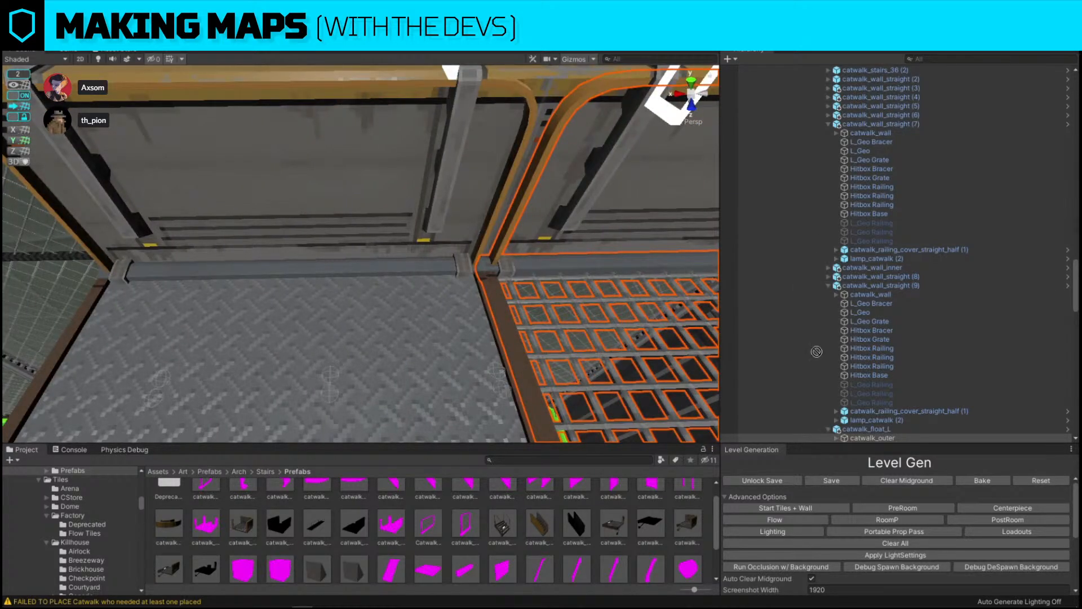
left_click_drag(817, 351, 418, 314)
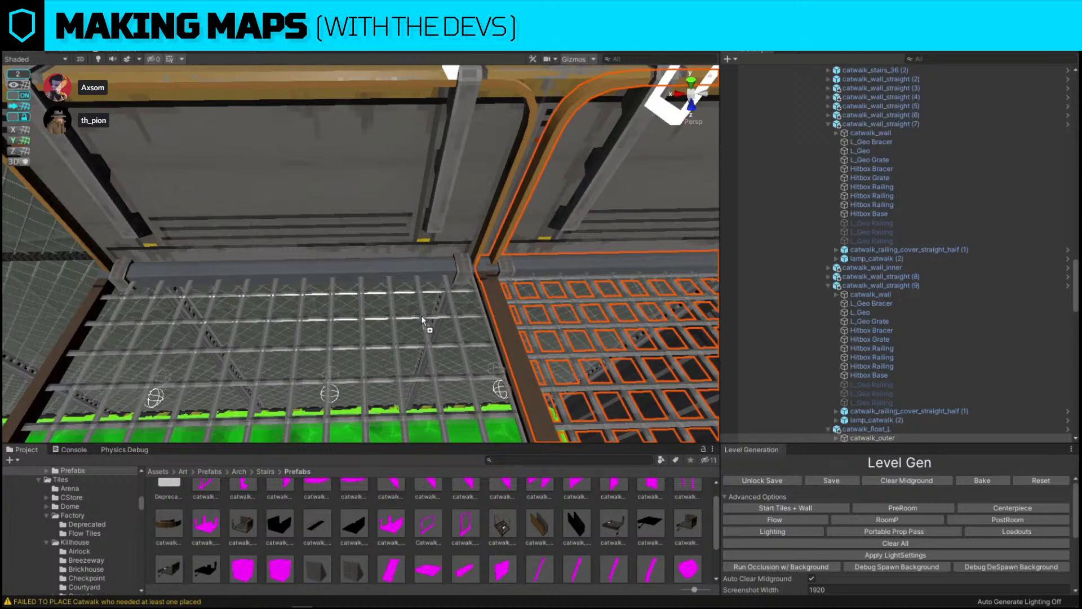
Duplicate the straight section along the fence, and duplicate the resulting pair to extend the catwalk to the tank.
left_click(469, 223)
right_click_drag(469, 222, 551, 287)
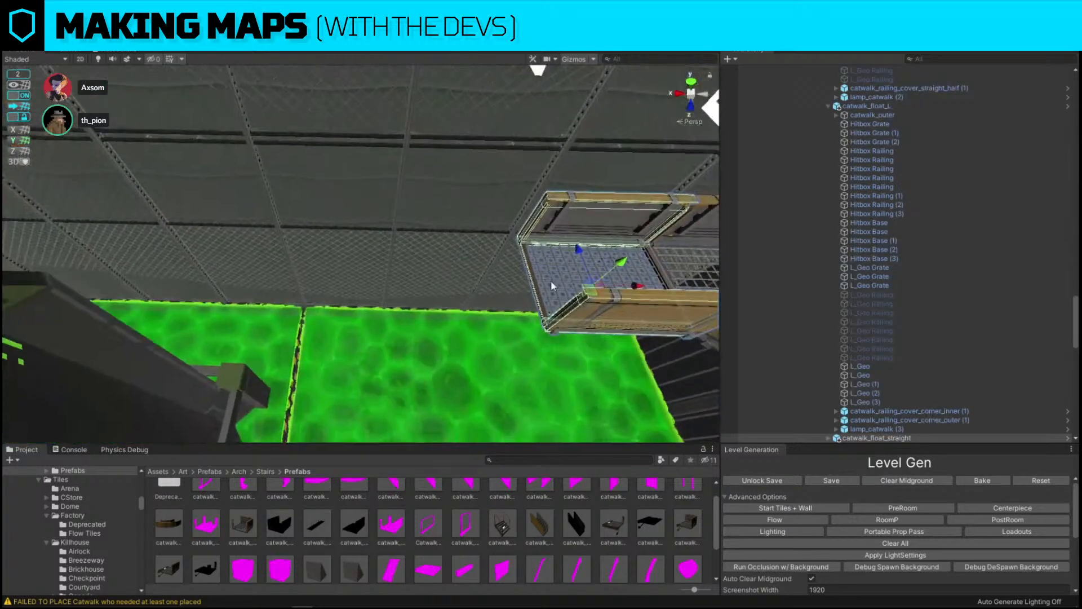
key("ctrl+d")
left_click_drag(639, 286, 499, 276)
left_click(619, 305, "shift")
right_click_drag(618, 306, 637, 282)
key("ctrl+d")
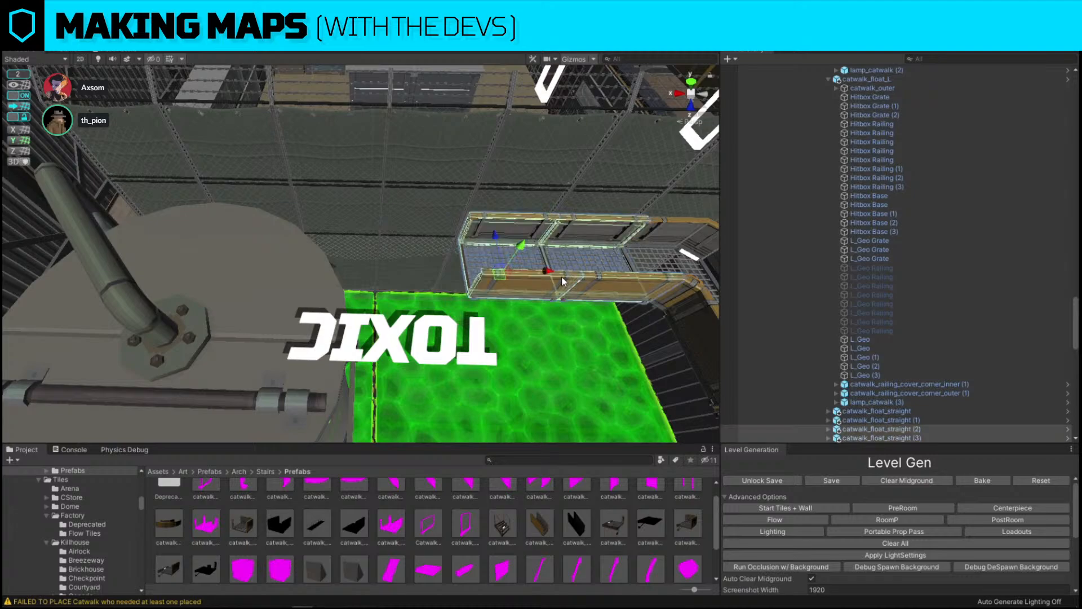
left_click_drag(550, 270, 387, 255)
Duplicate the last two straight sections and place the copies further along the fence behind the tank.
right_click_drag(486, 409, 487, 408)
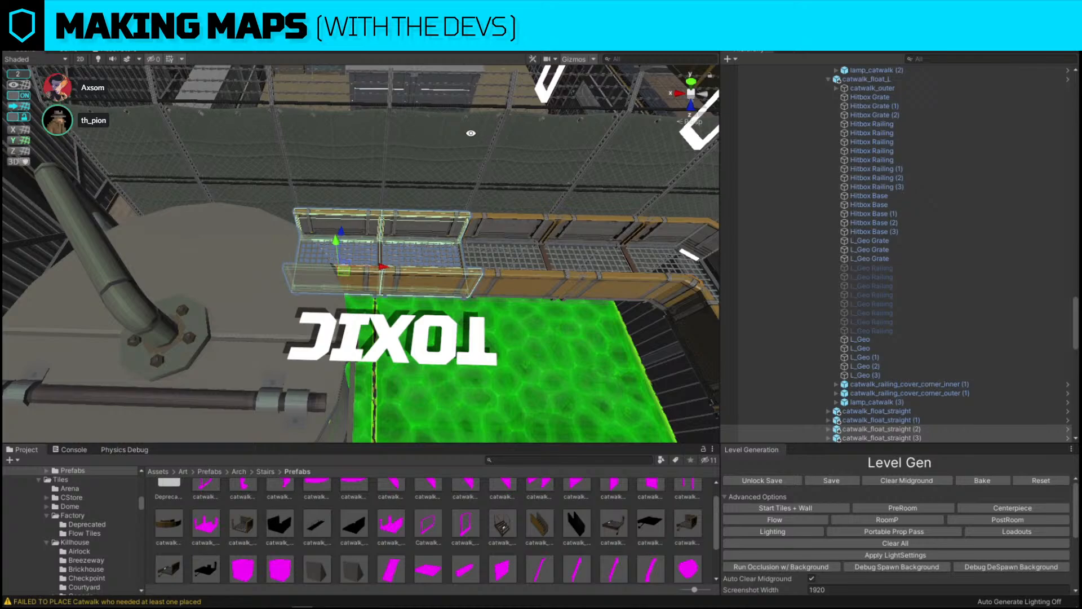
key("w")
right_click_drag(426, 157, 421, 146)
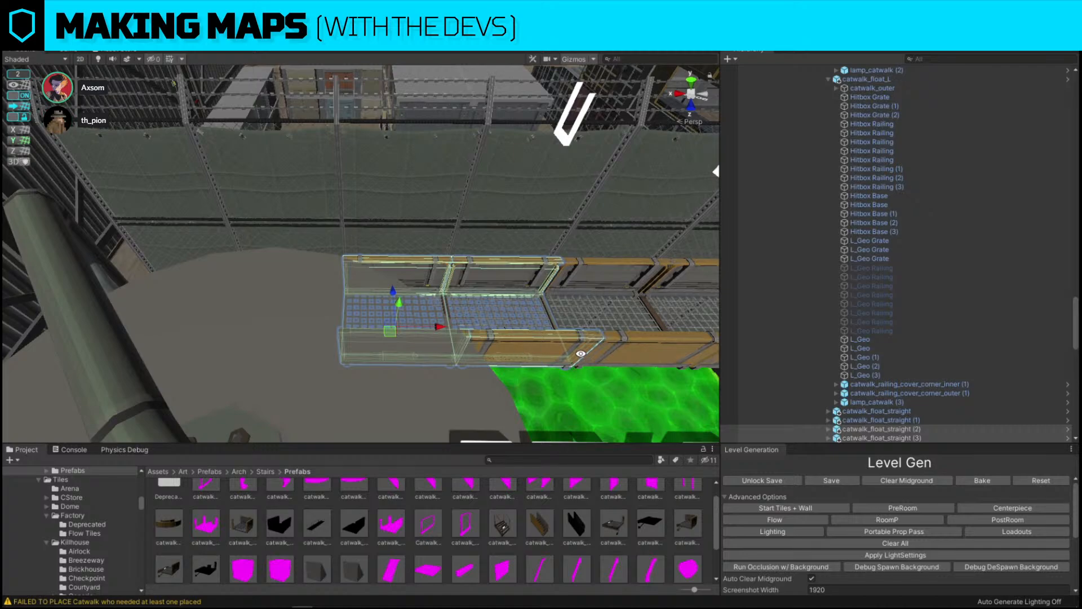
right_click_drag(580, 353, 555, 344)
key("w")
key("s")
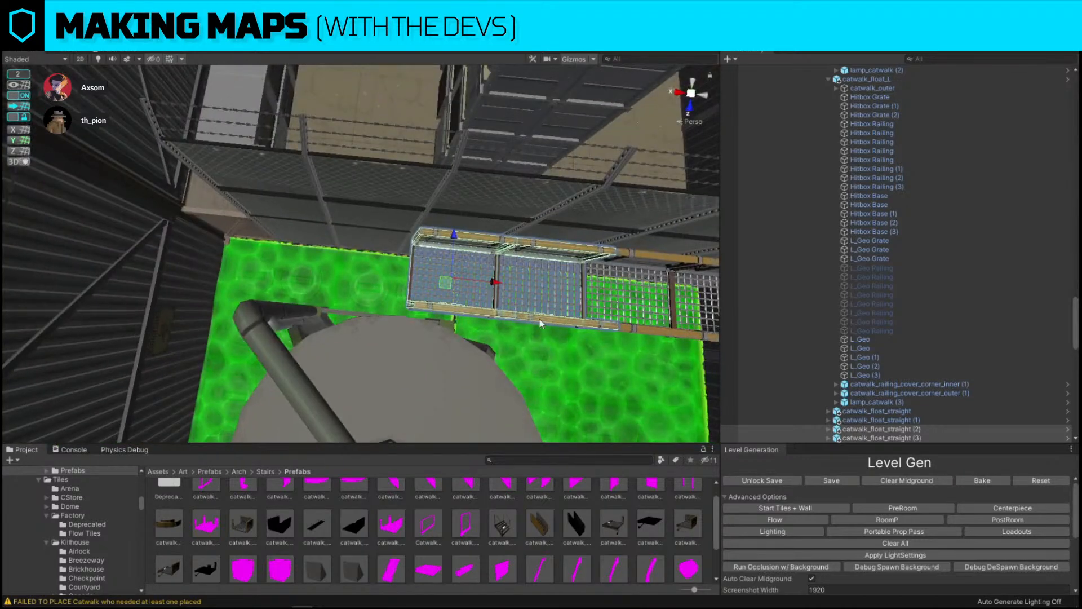
key("ctrl+d")
left_click_drag(492, 287, 345, 270)
Duplicate the end section of the fence-side catwalk and place the copy past the red-framed doorway on the brick wall.
key("s")
right_click_drag(394, 259, 460, 260)
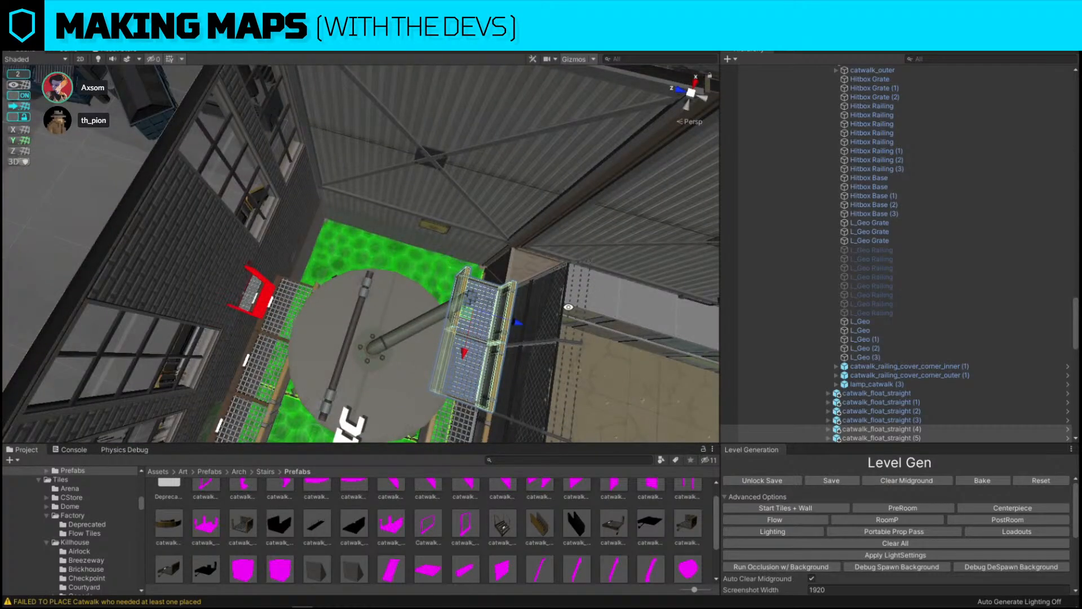
left_click(536, 306)
left_click(510, 303)
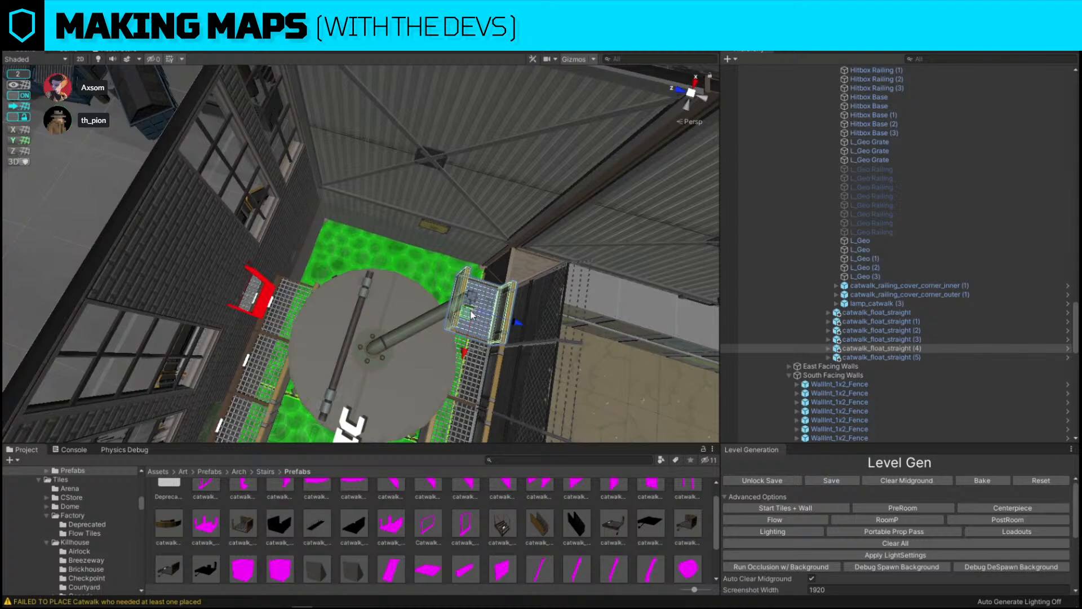
key("ctrl+d")
left_click_drag(476, 316, 307, 269)
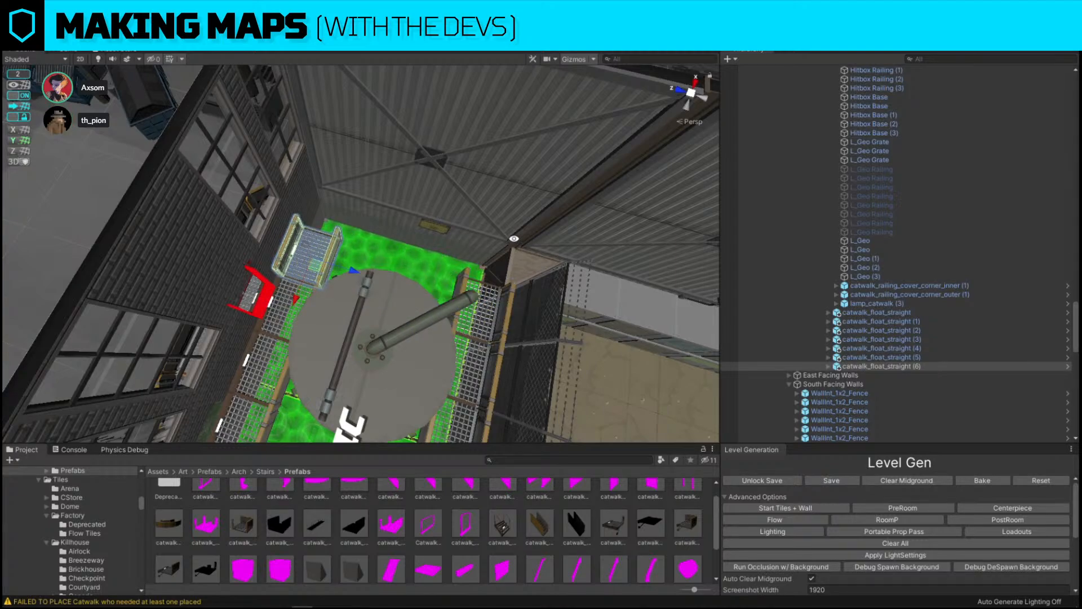
Duplicate the catwalk_wall_inner corner piece, then rotate and position the copy where the brick wall meets the corrugated wall.
left_click_drag(502, 225, 319, 201, "alt")
left_click(204, 165)
left_click(243, 194)
key("ctrl+d")
left_click_drag(137, 212, 345, 227)
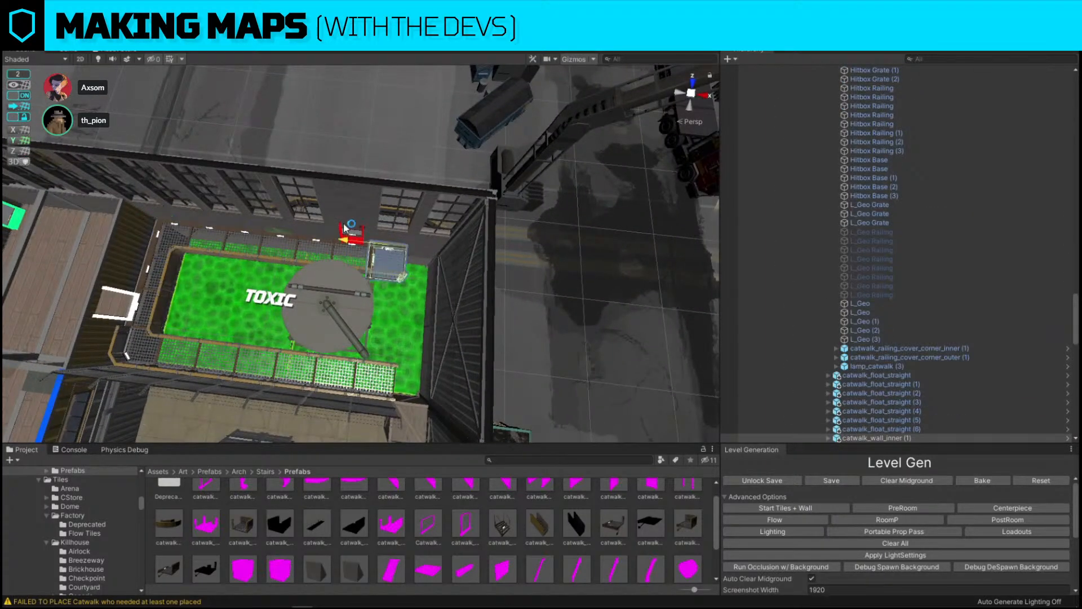
key("f")
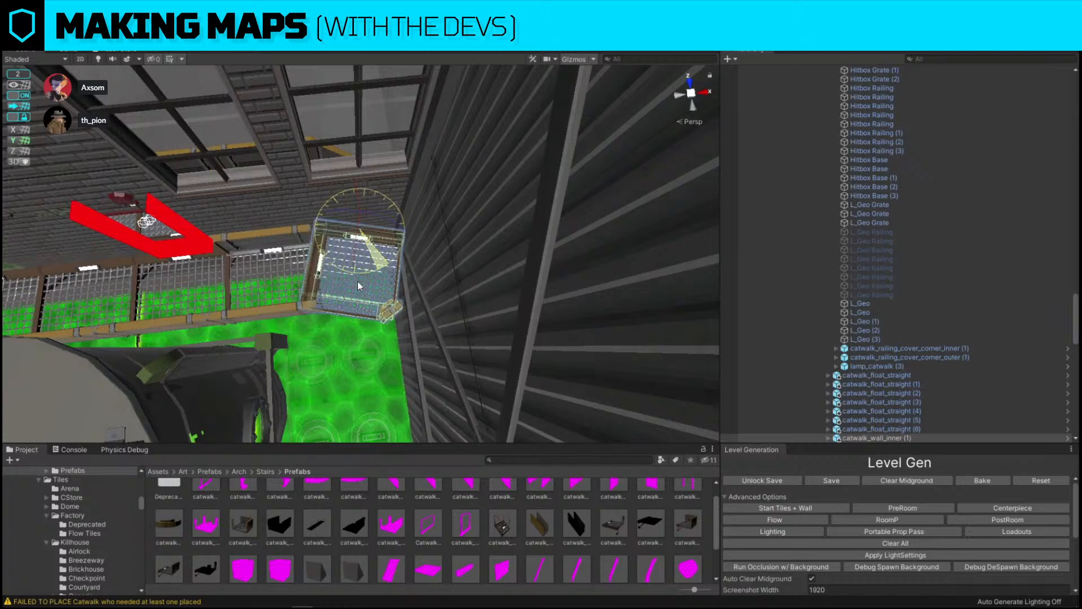
left_click_drag(357, 282, 242, 312)
key("w")
left_click_drag(357, 243, 402, 275)
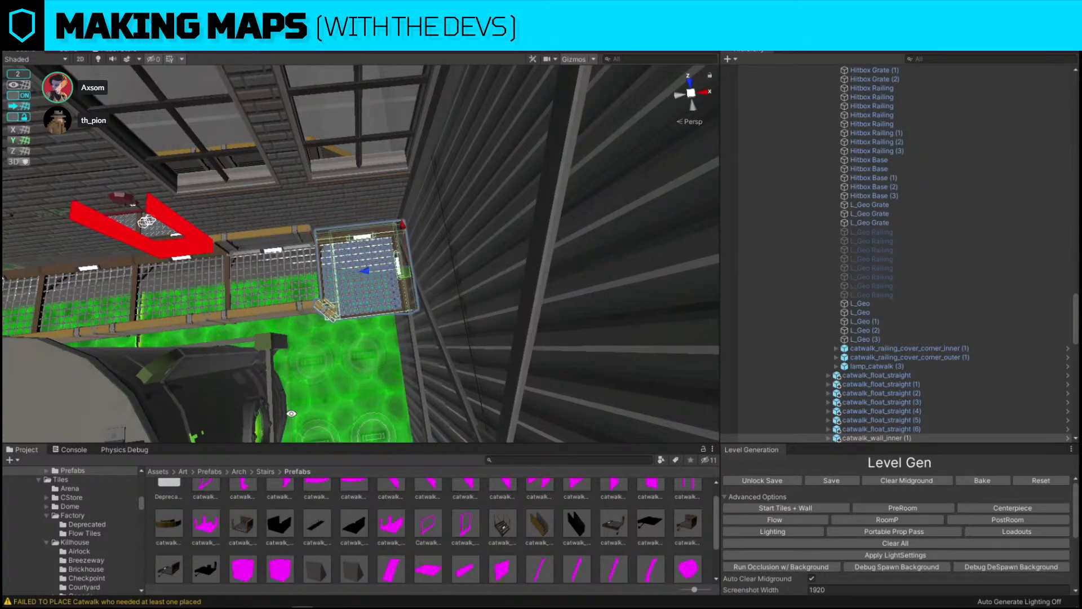
Tilt the straight section past the red-framed doorway down to hang vertically, turn off grid snapping, and nudge it into place.
left_click(309, 296)
right_click_drag(309, 296, 376, 292)
key("e")
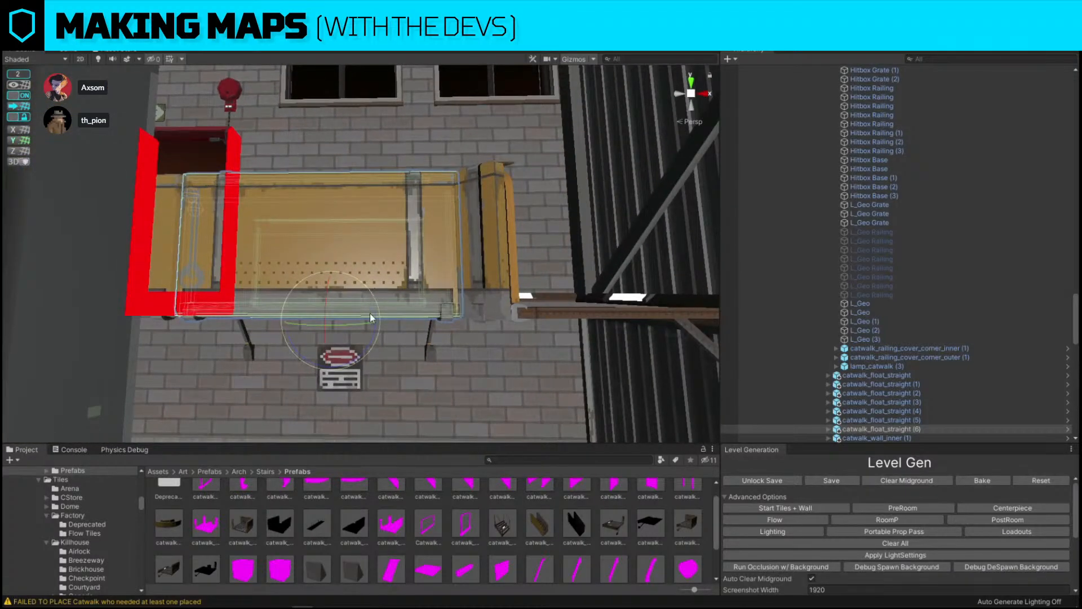
left_click_drag(372, 339, 266, 441)
left_click(21, 96)
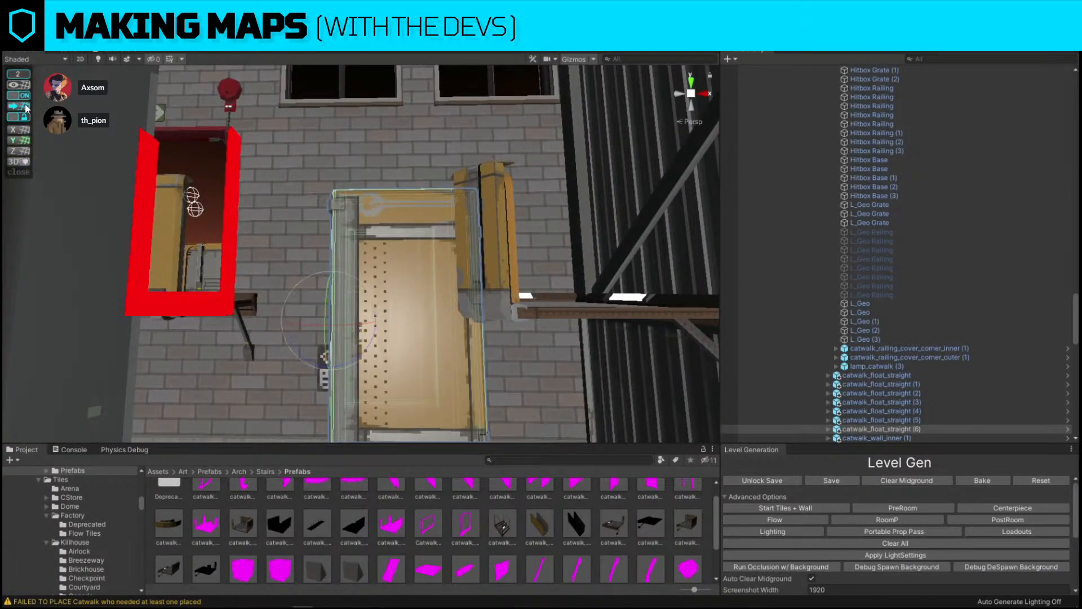
right_click_drag(345, 121, 318, 359)
key("w")
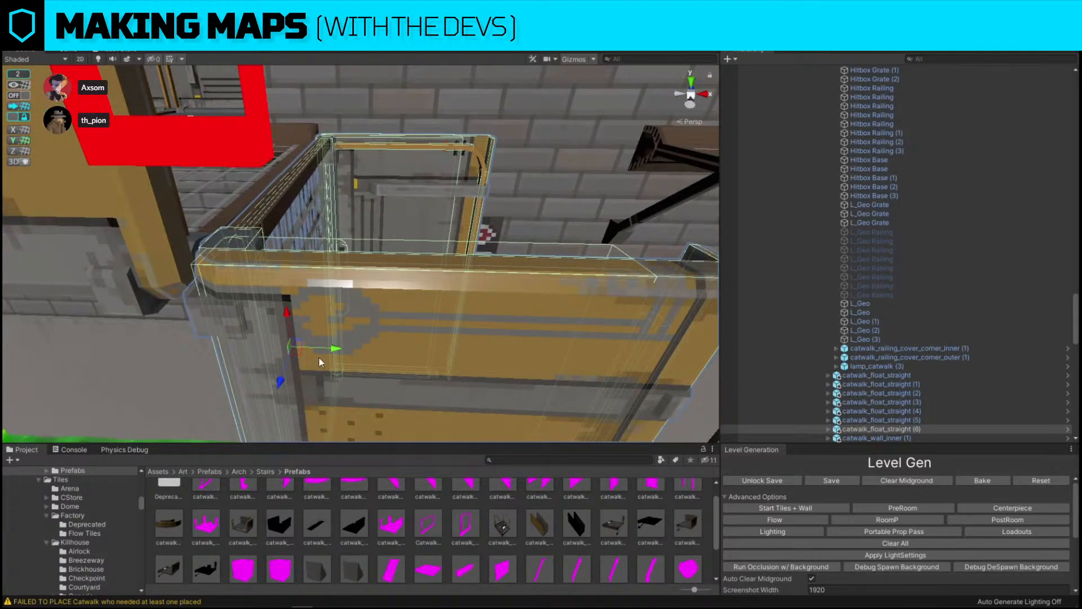
left_click_drag(296, 345, 286, 348)
Duplicate the end section of the fence-side catwalk and rotate the copy into line with the corrugated wall beside the far corner piece.
right_click_drag(286, 349, 437, 367)
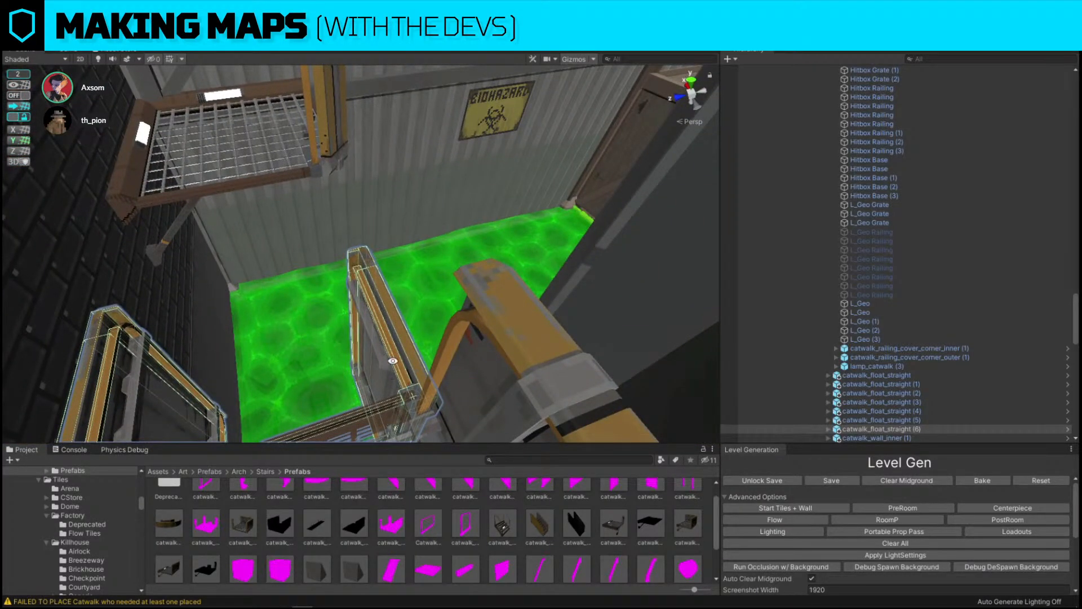
right_click_drag(253, 160, 343, 273)
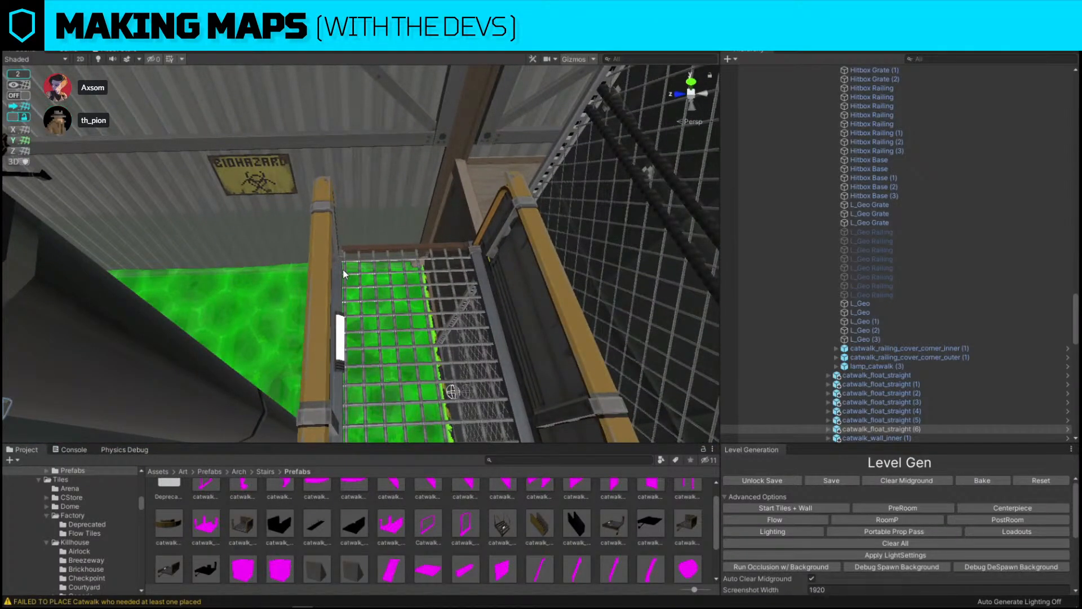
right_click_drag(325, 224, 317, 311)
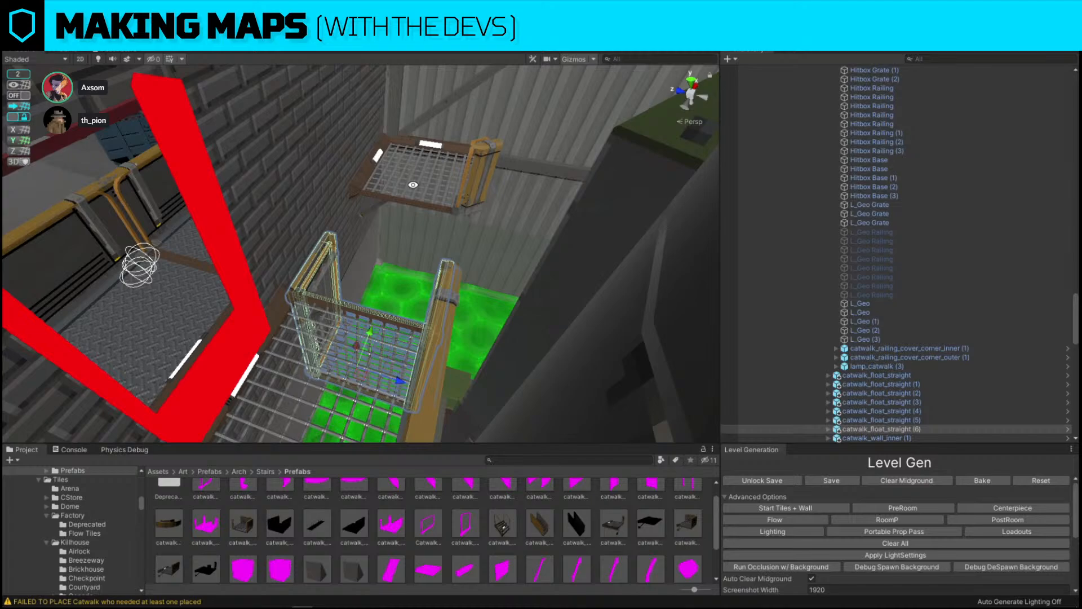
right_click_drag(413, 184, 319, 379)
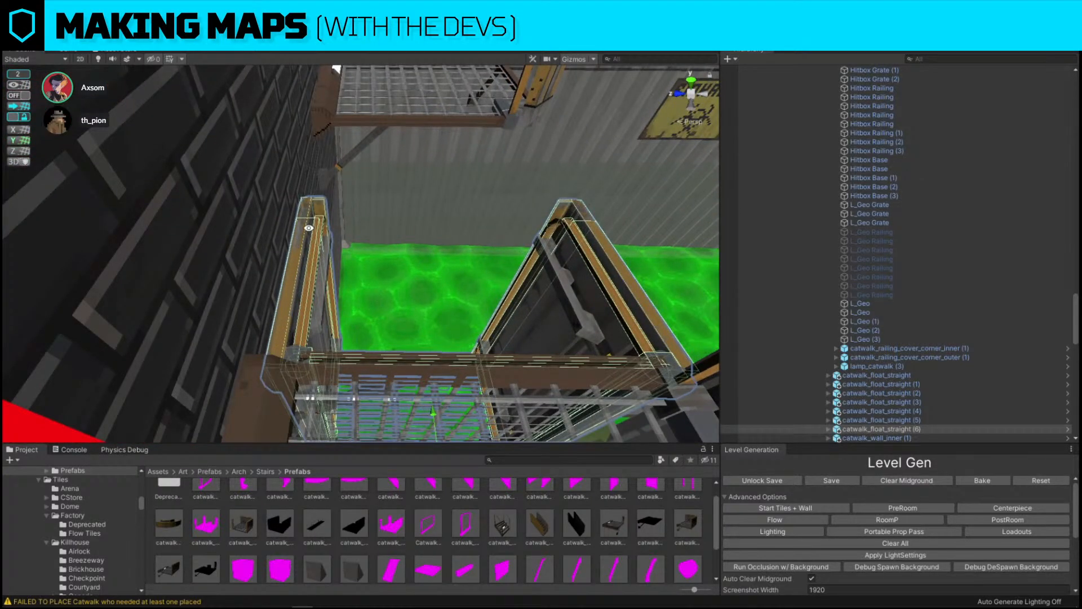
right_click_drag(375, 194, 193, 208)
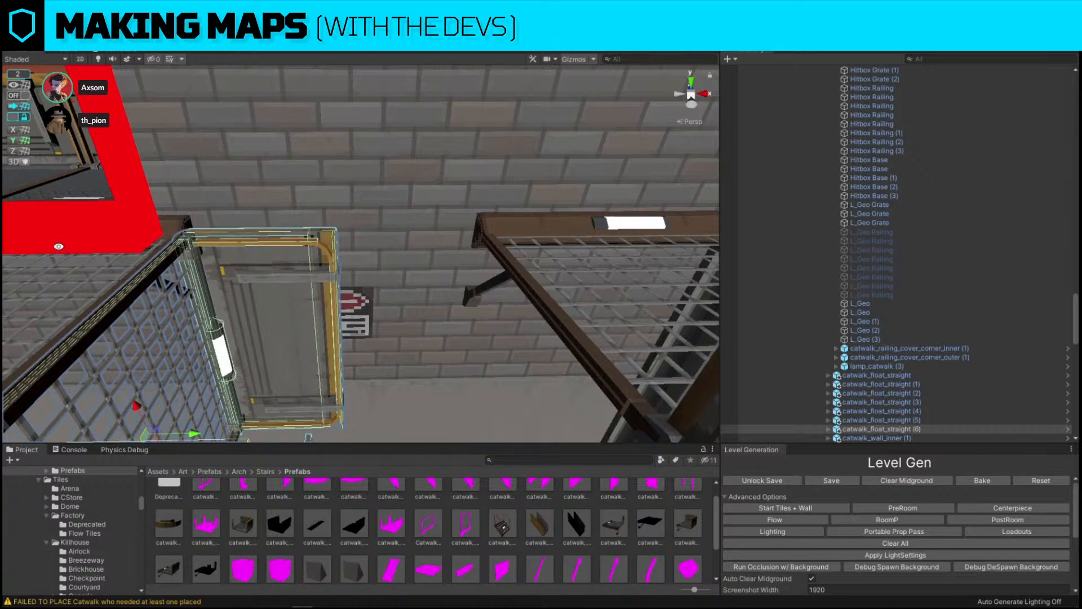
right_click_drag(518, 208, 513, 326)
left_click(422, 327)
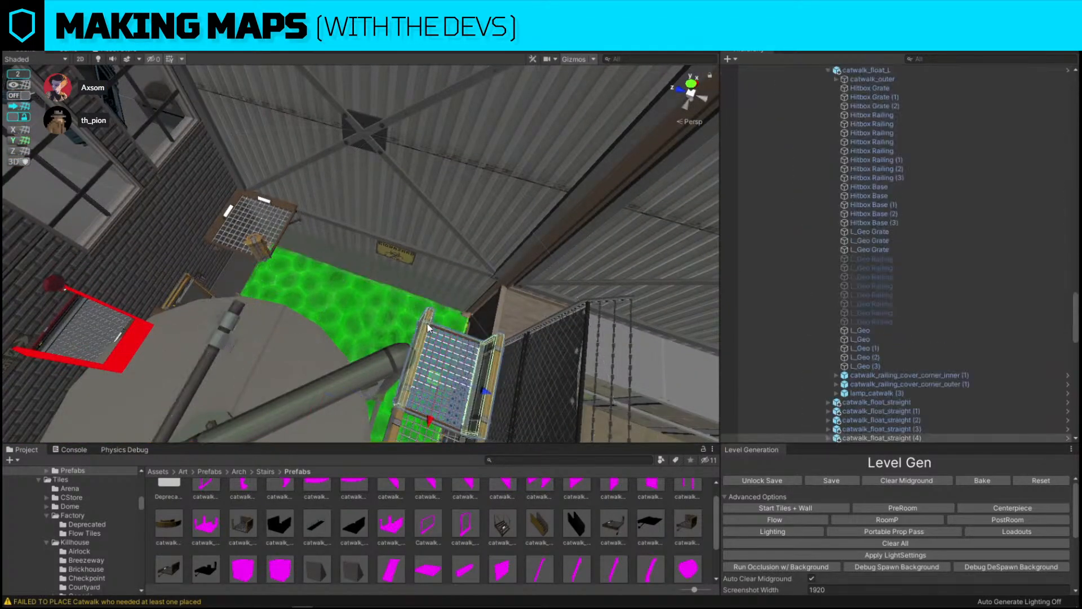
key("ctrl+d")
left_click_drag(434, 377, 327, 265)
key("e")
left_click_drag(348, 301, 506, 265)
key("w")
Turn grid snapping back on and add a second copy of the straight section along the corrugated wall.
left_click(19, 95)
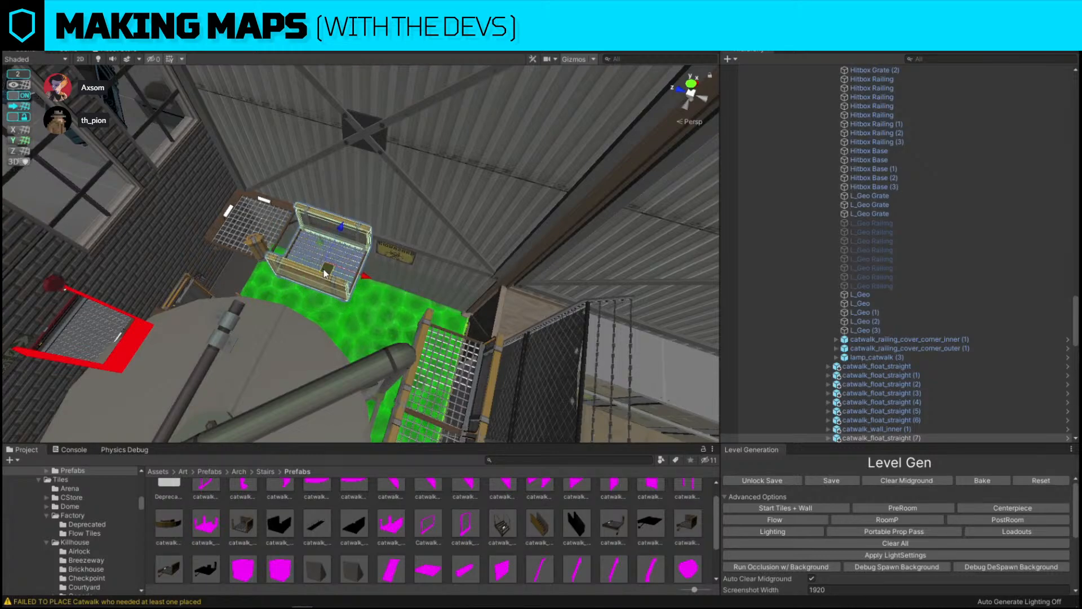
left_click_drag(324, 268, 397, 286)
key("ctrl+d")
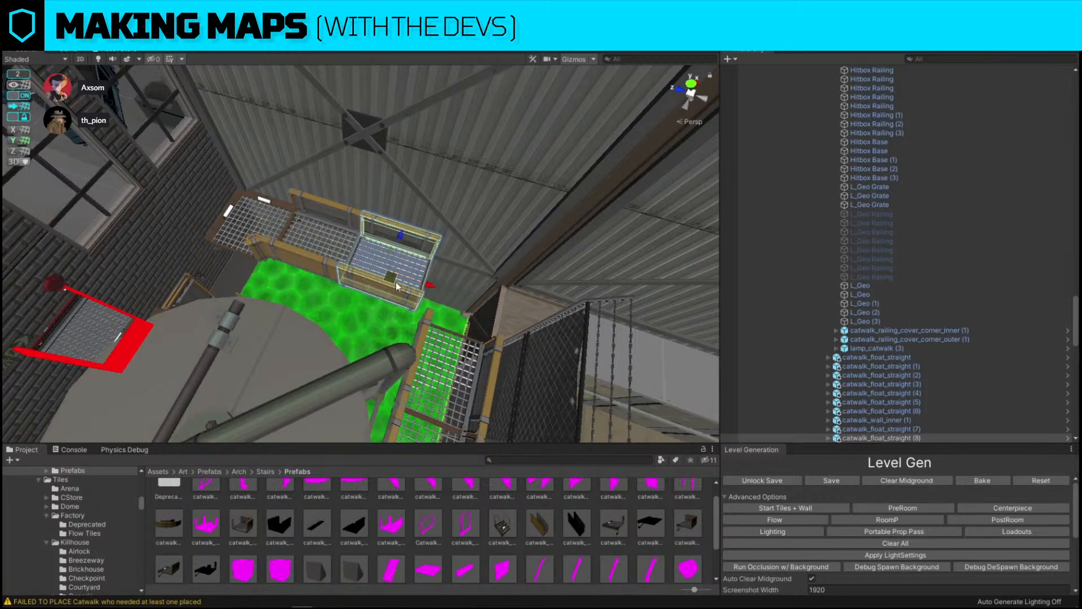
right_click_drag(297, 263, 185, 237)
left_click(263, 206)
key("ctrl+d")
key("Delete")
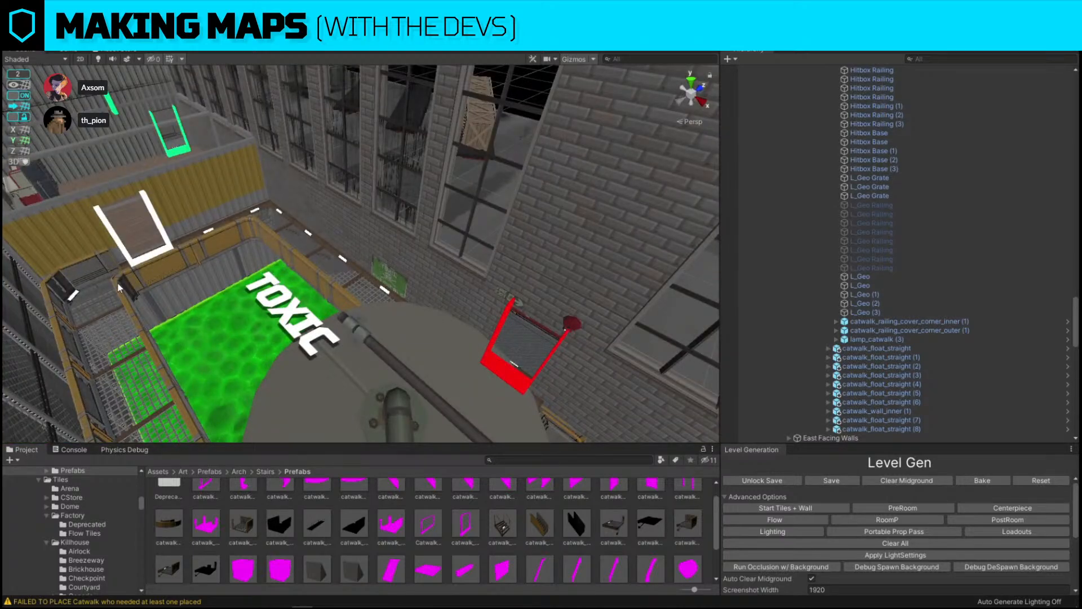
Duplicate the catwalk_float_L corner near the white-framed doorway, then move and rotate the copy into the far corner by the corrugated wall.
left_click(117, 284)
left_click(133, 274)
right_click_drag(132, 274, 186, 313)
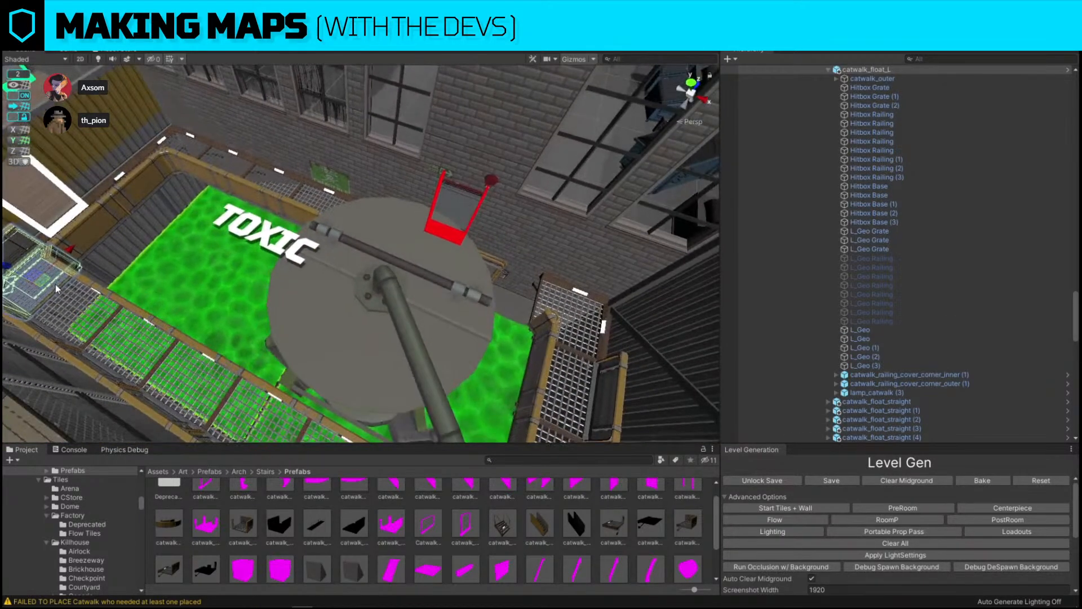
key("ctrl+d")
left_click_drag(42, 279, 572, 424)
right_click_drag(299, 343, 416, 194)
key("e")
left_click_drag(333, 272, 489, 273)
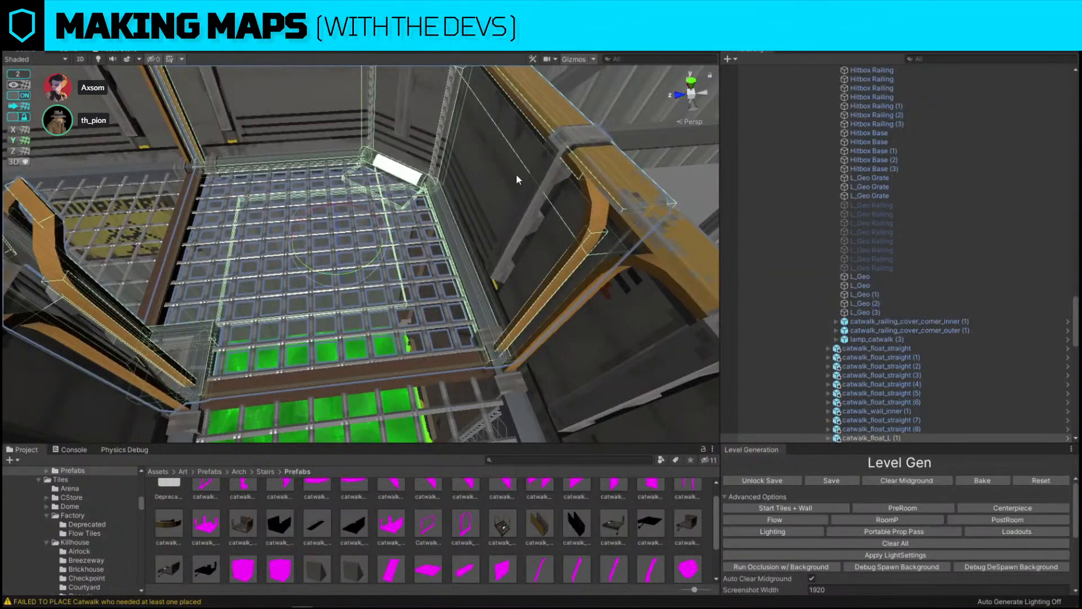
Deactivate the outer and inner corner railing covers on the copied catwalk_float_L piece.
left_click(516, 173)
key("alt+shift+a")
right_click_drag(510, 217, 291, 228)
left_click(284, 232)
left_click(284, 232)
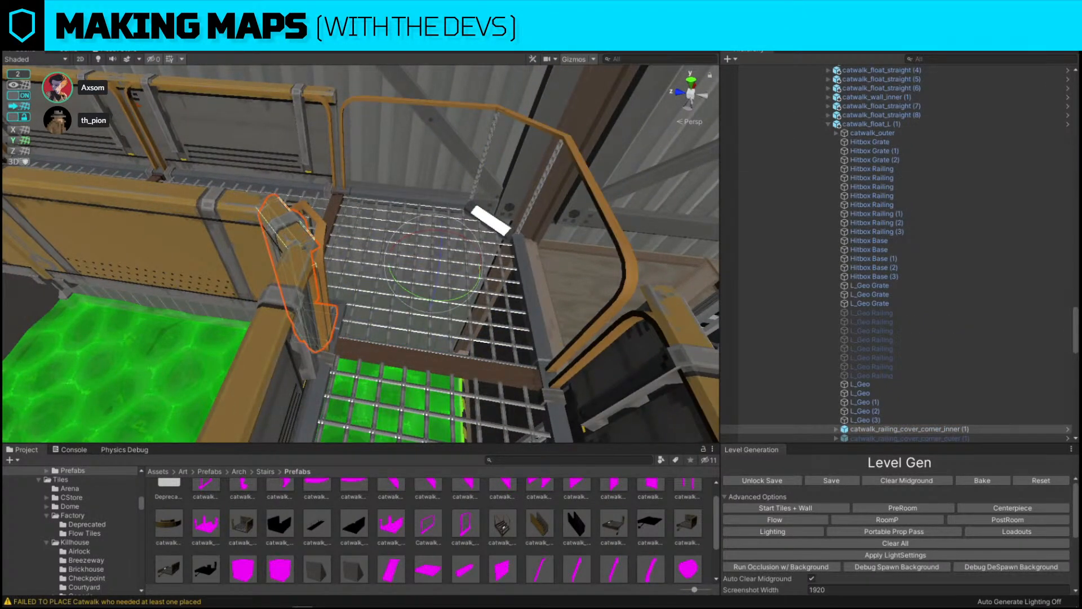
key("alt+shift+a")
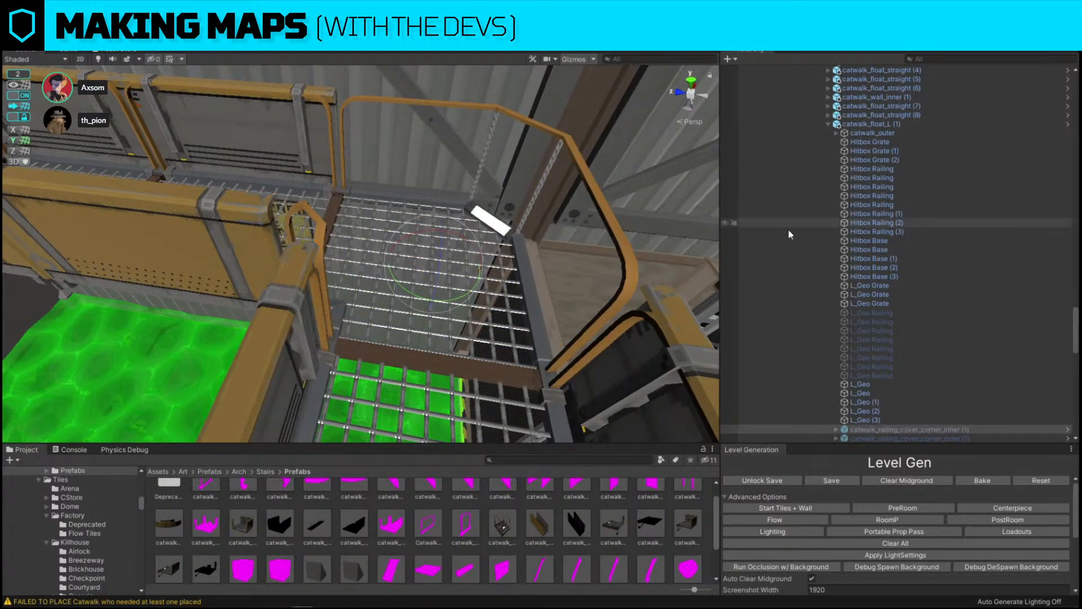
Flip the copied catwalk_float_L corner piece upside down.
left_click(433, 204)
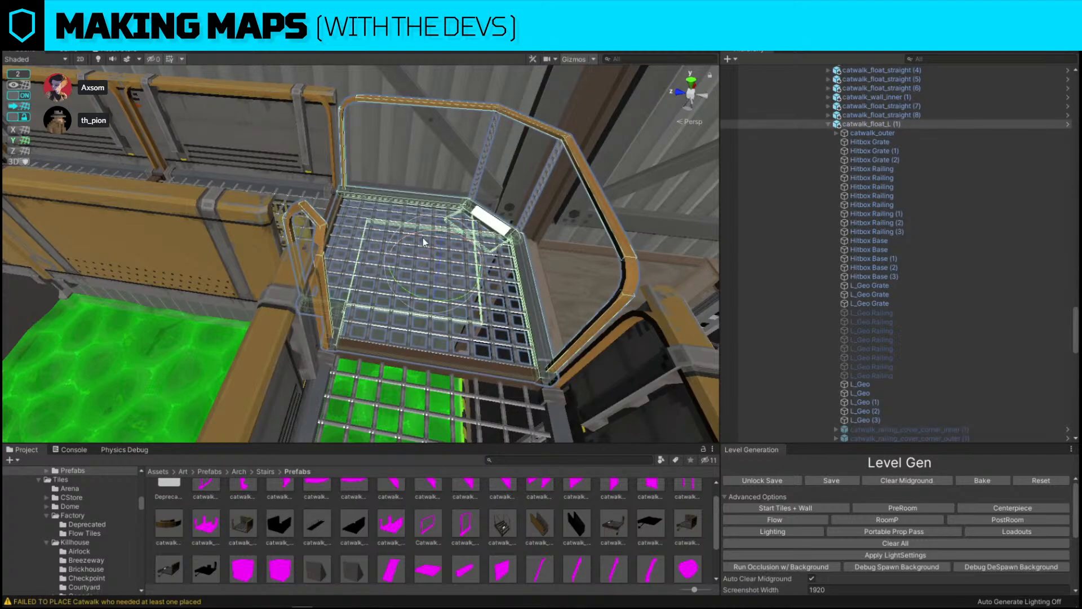
left_click_drag(423, 245, 696, 282)
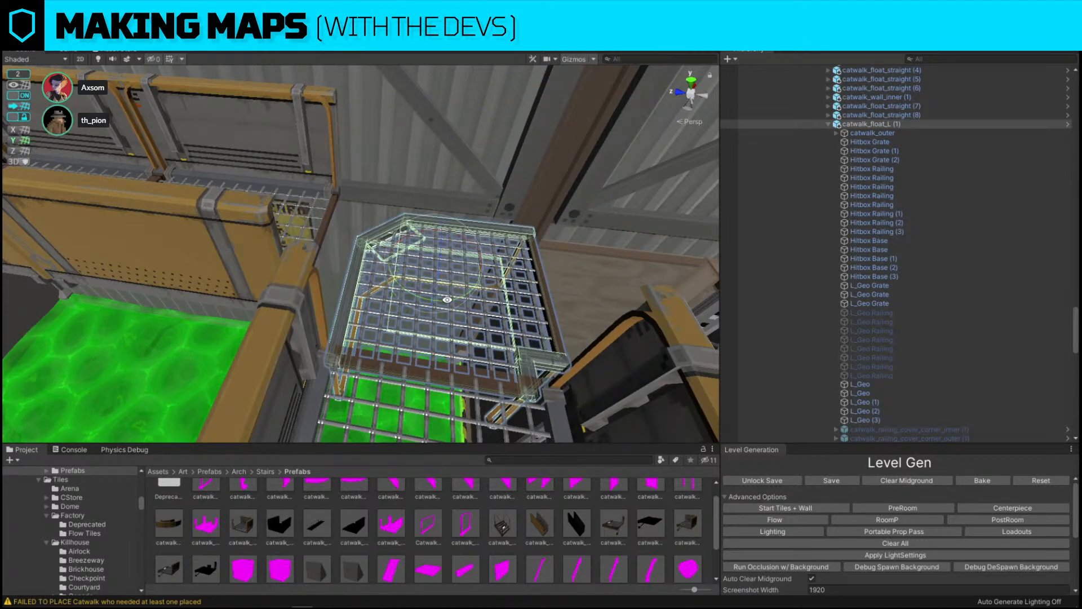
left_click_drag(456, 298, 389, 299)
Turn off grid snapping and raise the flipped corner piece, nudging it into place beside the corrugated wall.
key("w")
right_click_drag(389, 298, 4, 86)
key("d")
left_click(21, 95)
key("f")
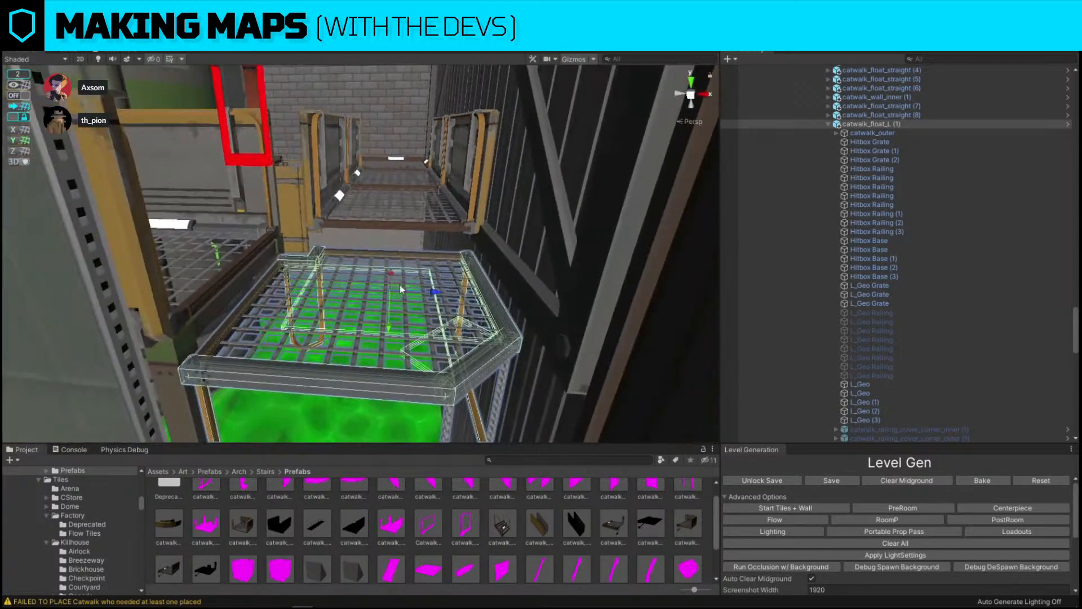
left_click_drag(389, 333, 390, 297)
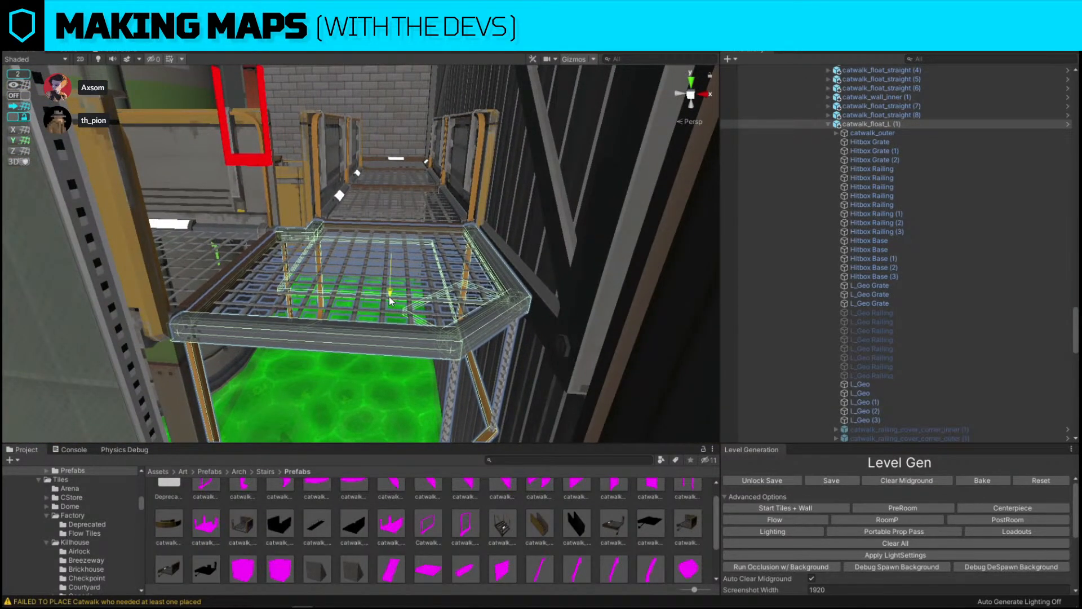
key("w")
right_click_drag(390, 296, 478, 260)
left_click_drag(711, 200, 711, 192)
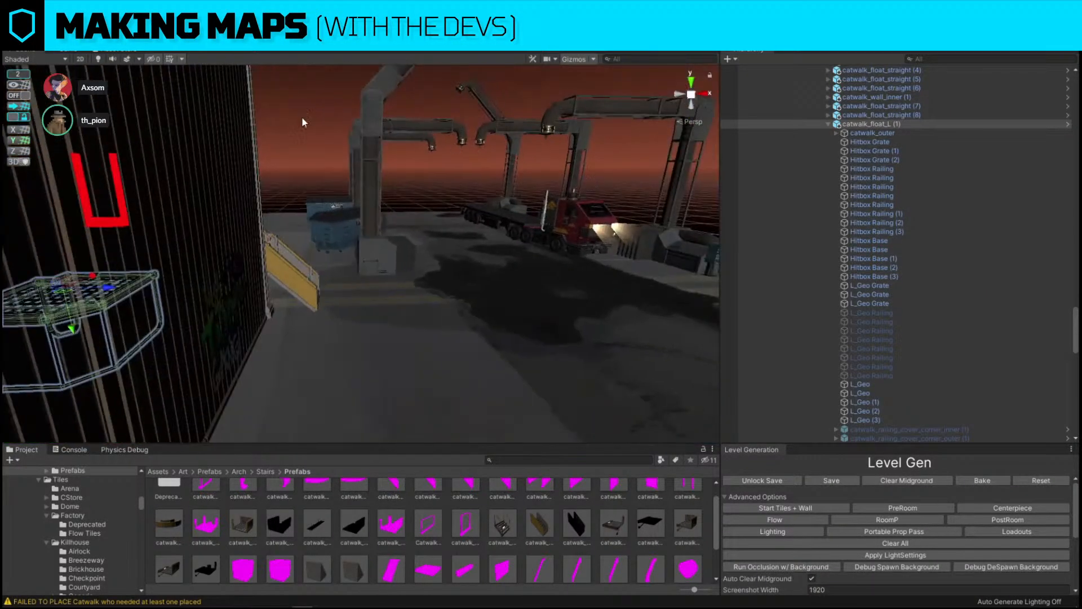
Turn grid snapping back on, duplicate the inner corner railing cover of catwalk_wall_inner (1), and rotate and move the copy to the opposite inner corner.
left_click(302, 120)
right_click_drag(299, 197, 297, 219)
left_click(296, 219)
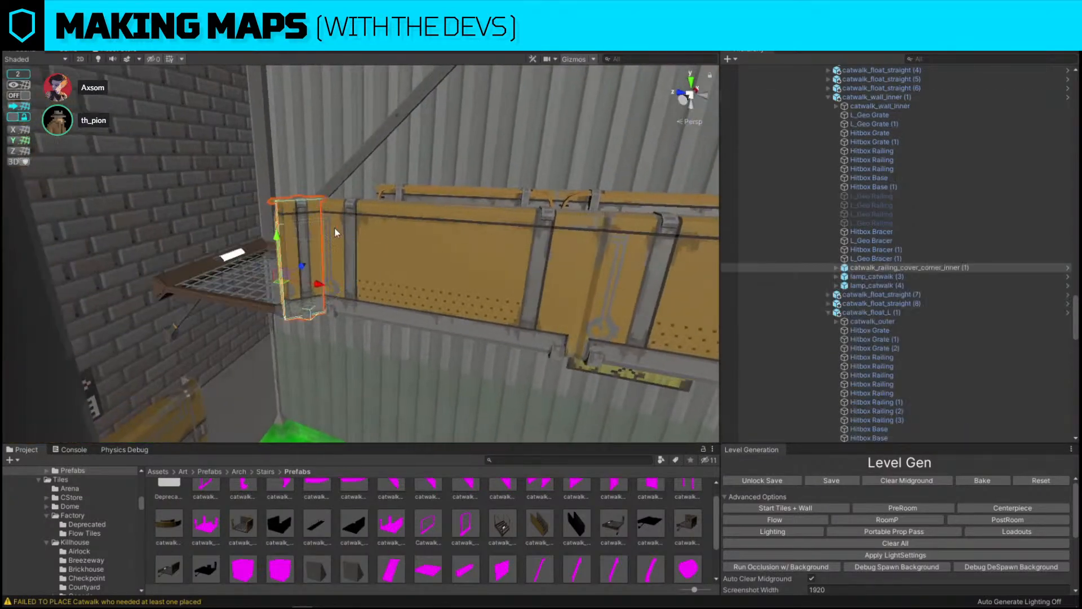
left_click(18, 95)
right_click_drag(194, 169, 227, 297)
key("ctrl+d")
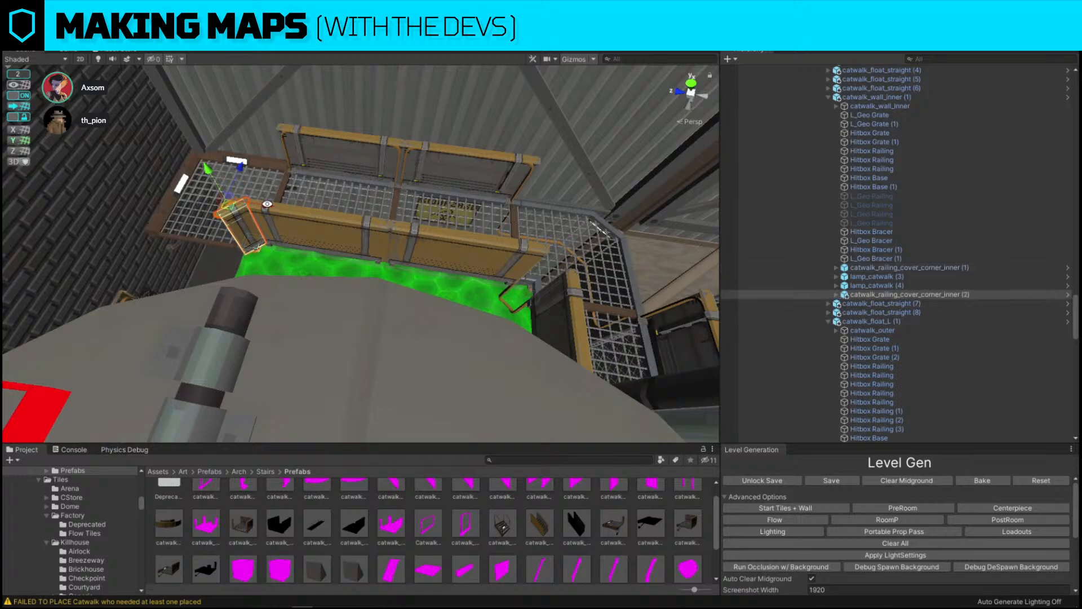
right_click_drag(285, 215, 251, 209)
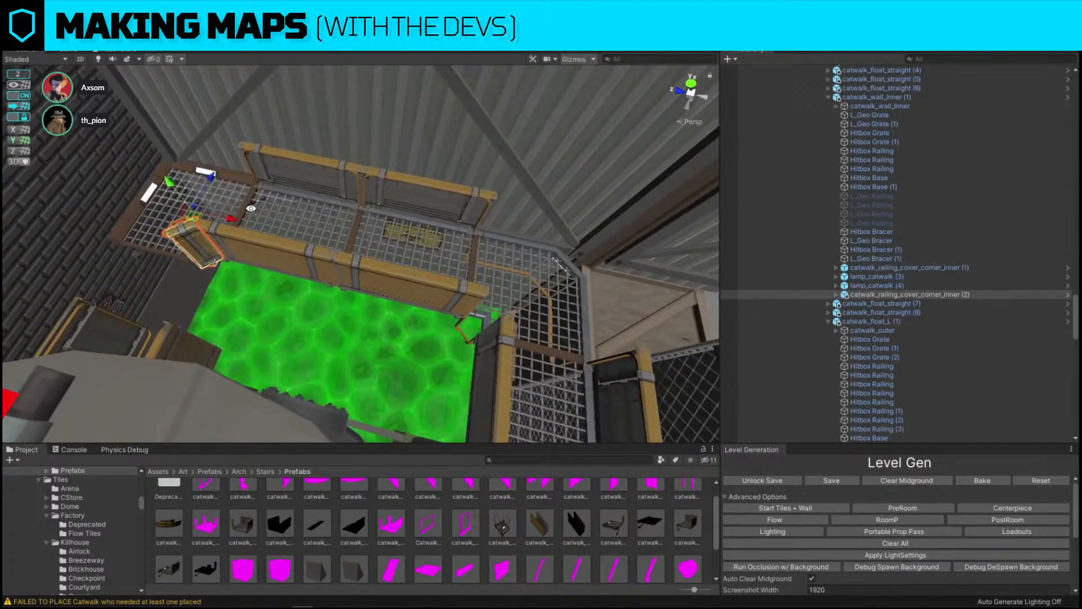
key("e")
left_click_drag(380, 279, 248, 315)
key("w")
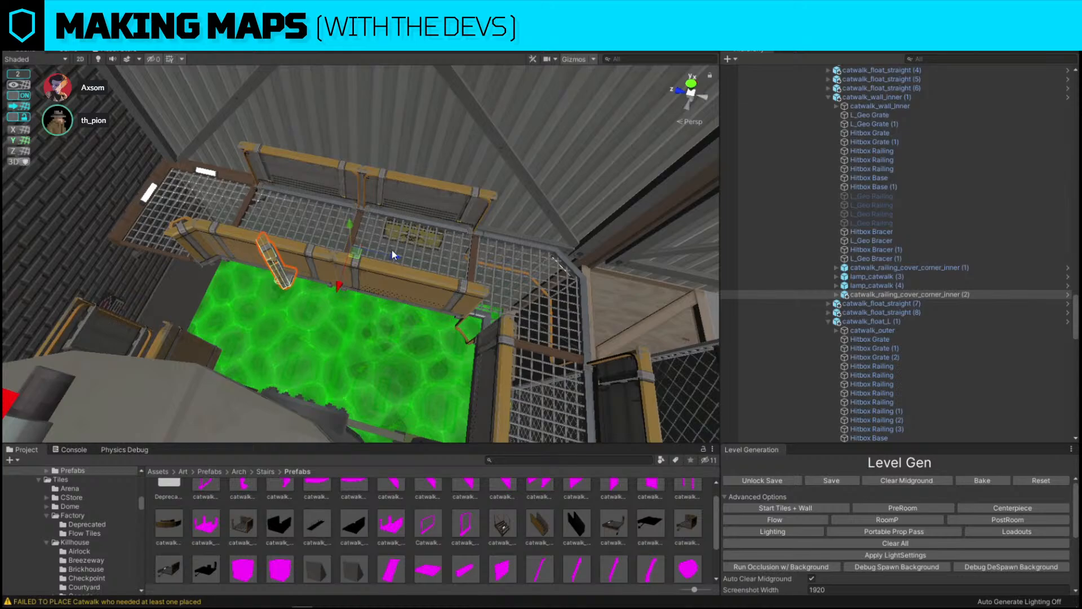
left_click_drag(389, 255, 542, 304)
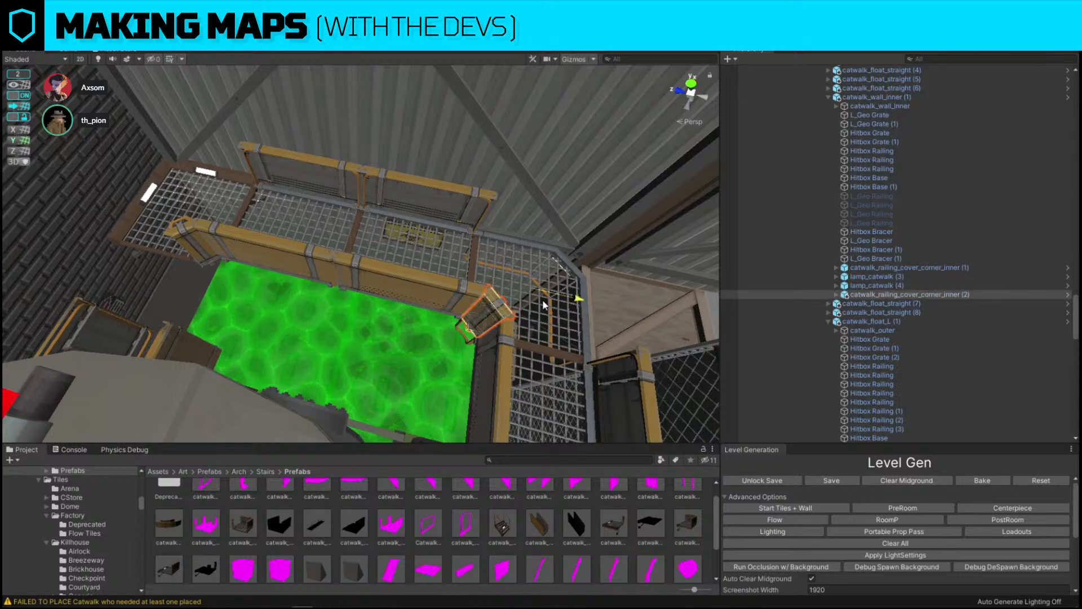
right_click_drag(542, 304, 496, 279)
Tilt the straight catwalk section beside the L-shaped corner so it sags toward the pool, then turn off grid snapping and reposition it.
left_click(368, 308)
right_click_drag(369, 310, 384, 277)
key("e")
left_click_drag(384, 280, 342, 283)
left_click(20, 97)
right_click_drag(186, 191, 248, 226)
key("w")
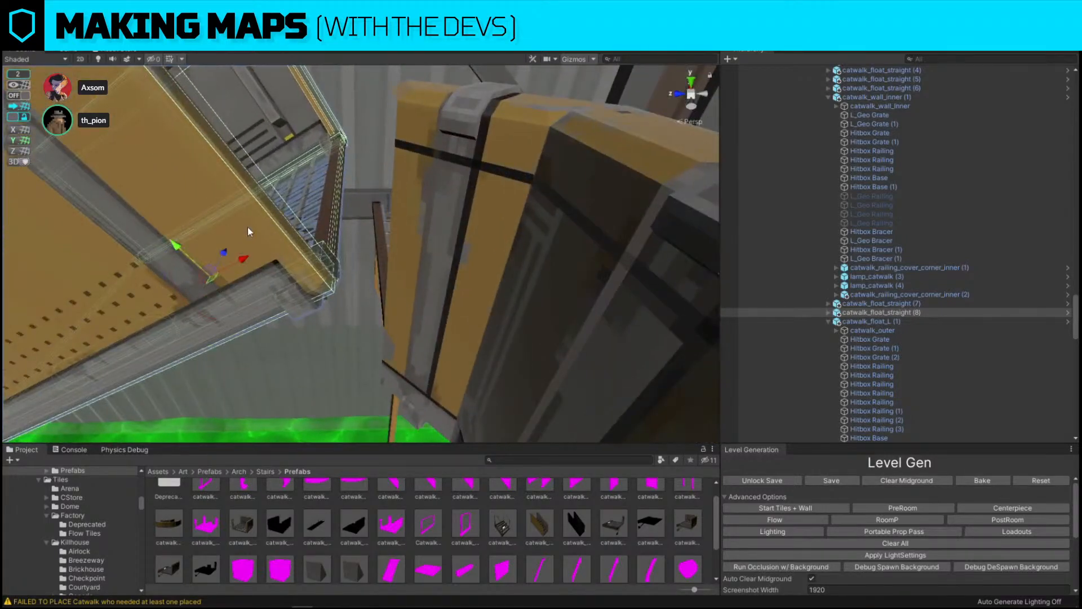
left_click_drag(215, 266, 262, 330)
key("w")
right_click_drag(262, 330, 352, 291)
key("s")
left_click_drag(341, 307, 340, 308)
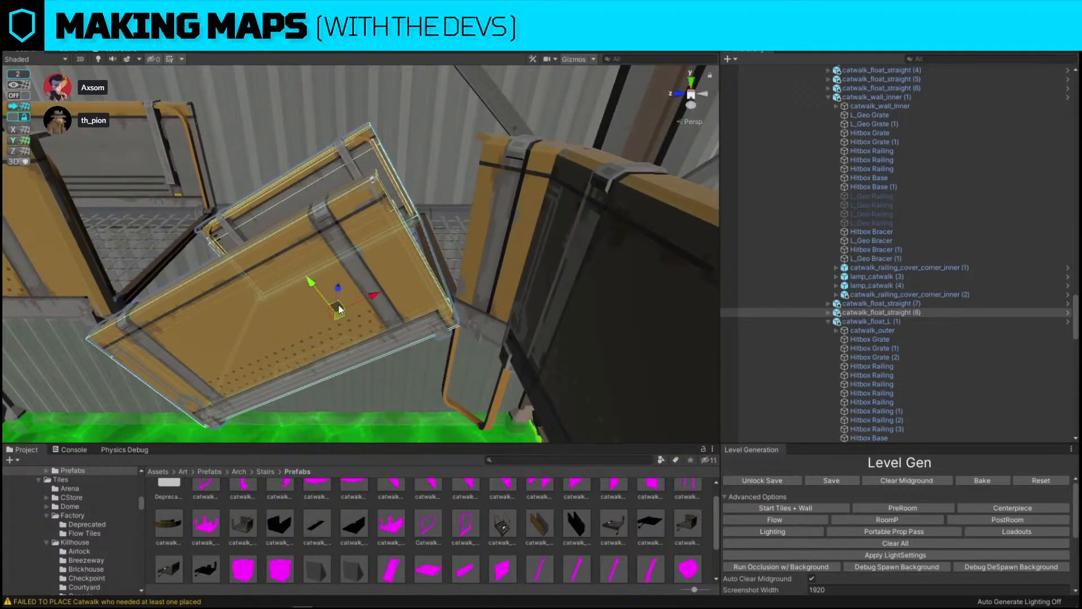
key("a")
Rotate the other straight section along the corrugated wall to hang vertically and align it with the edge of the brick-wall corner piece.
right_click_drag(341, 309, 265, 278)
left_click(247, 282)
key("a")
key("s")
key("e")
left_click_drag(380, 224, 515, 277, "ctrl")
key("w")
left_click_drag(363, 264, 270, 329)
right_click_drag(270, 329, 289, 335)
key("w")
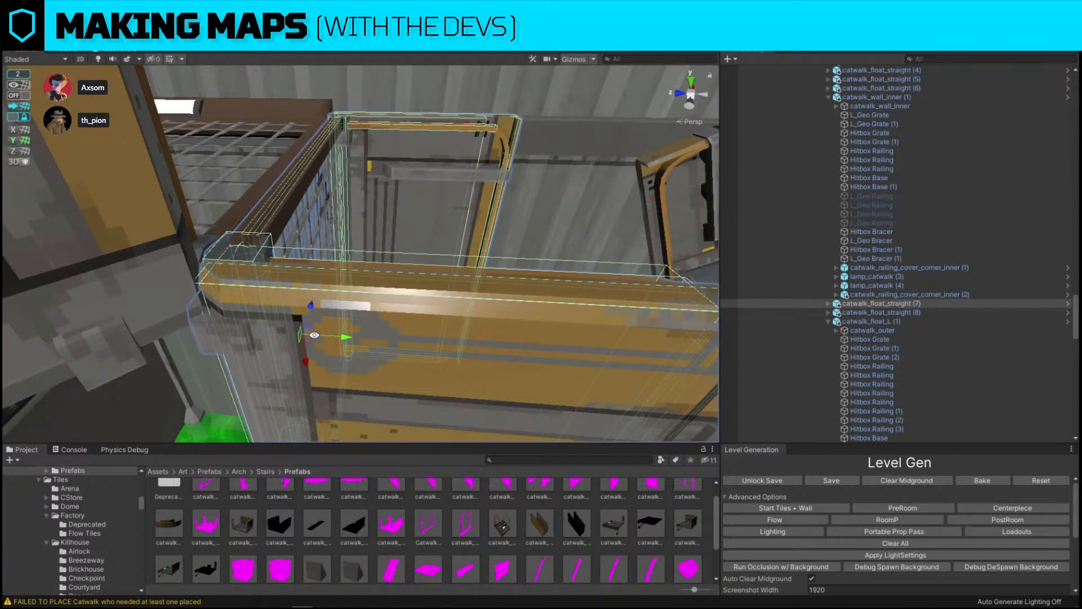
left_click_drag(308, 334, 301, 338)
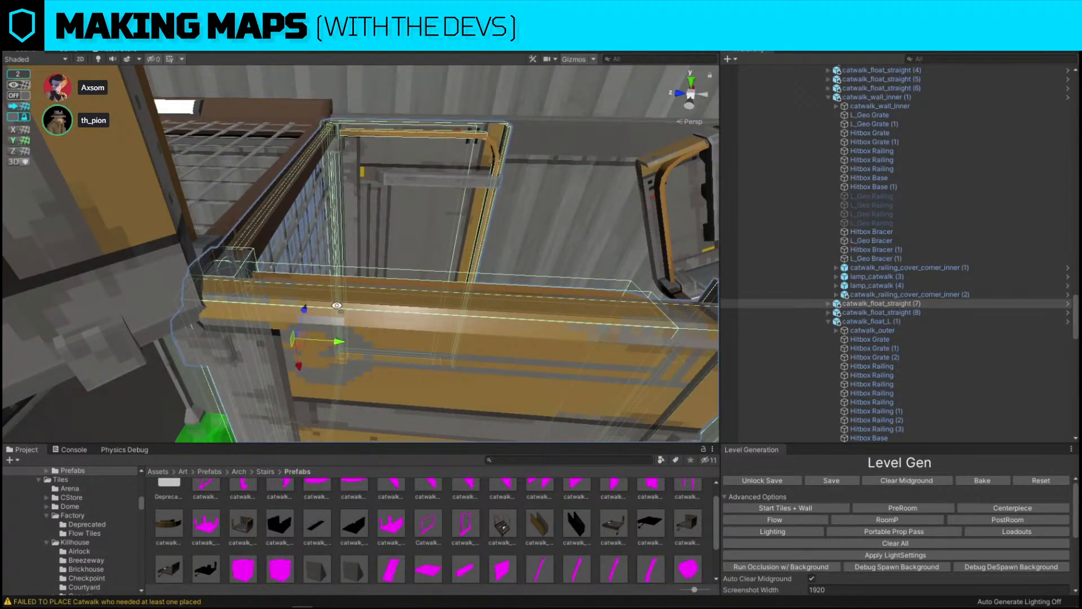
Examine the broken catwalk along the corrugated wall up close and the toxic room from above.
right_click_drag(301, 342, 207, 325)
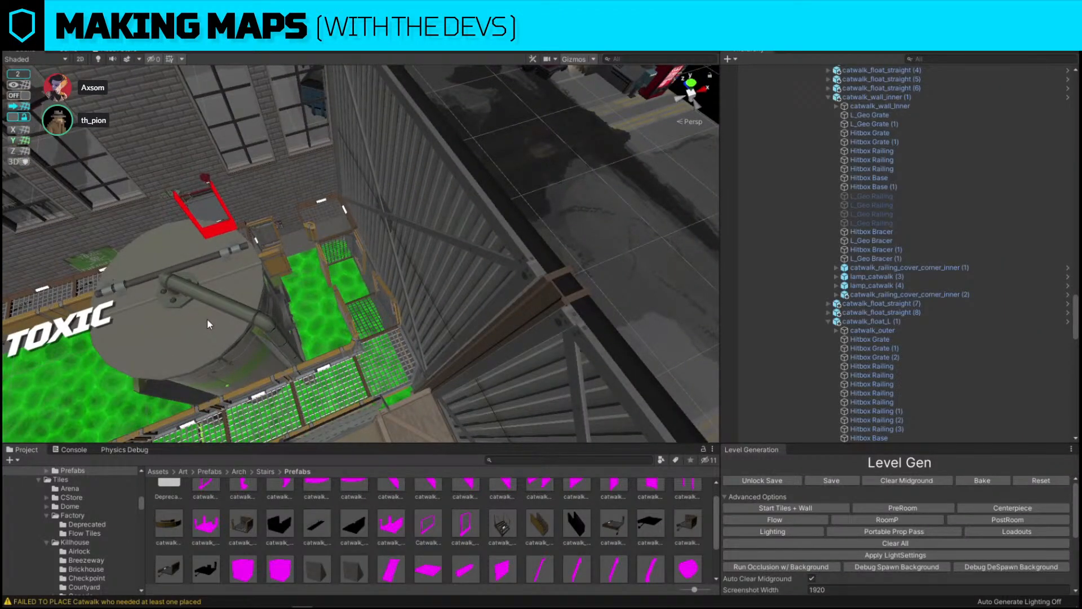
right_click_drag(366, 297, 316, 207)
key("w")
right_click_drag(352, 301, 187, 285)
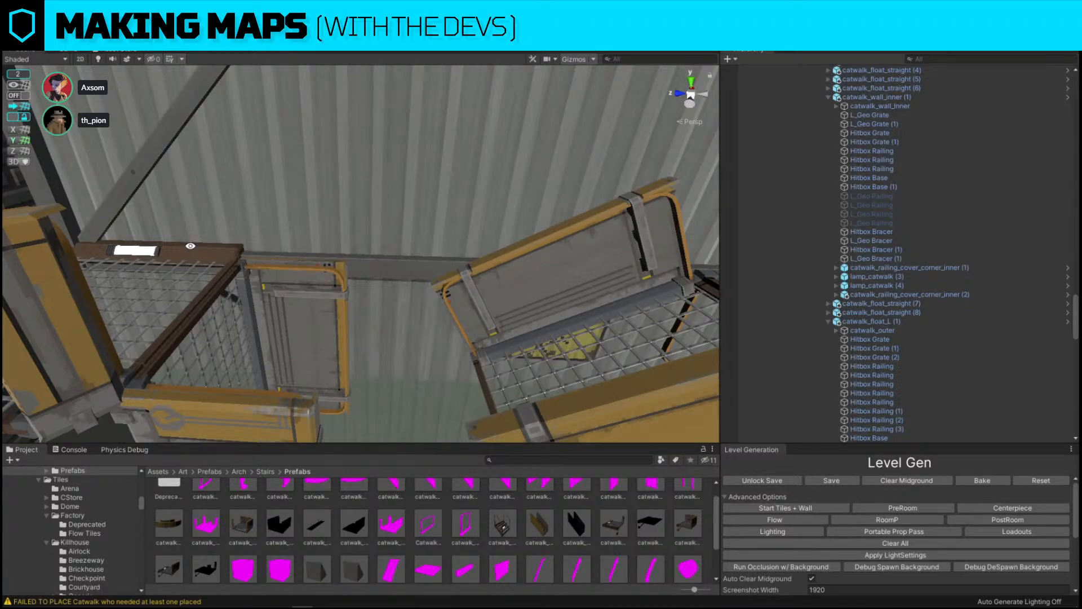
right_click_drag(190, 245, 444, 306)
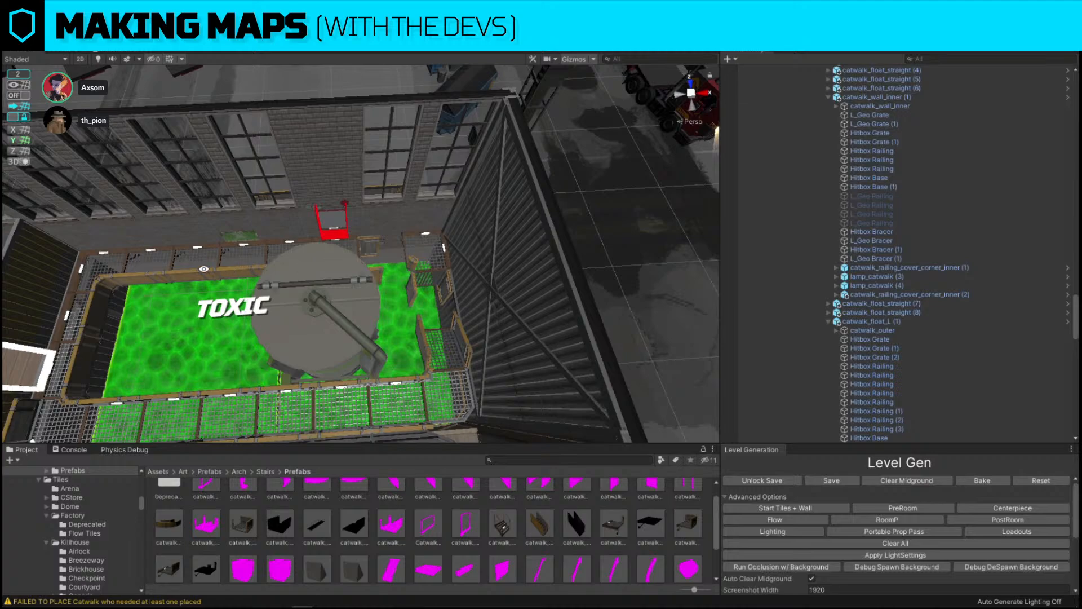
scroll(361, 253, "down", 5)
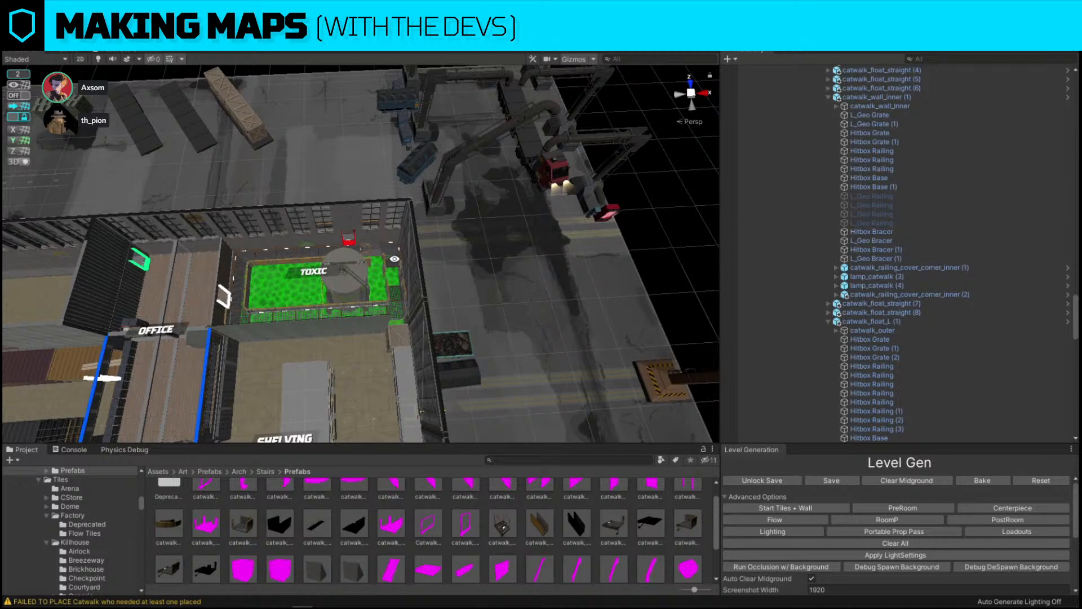
scroll(394, 258, "up", 5)
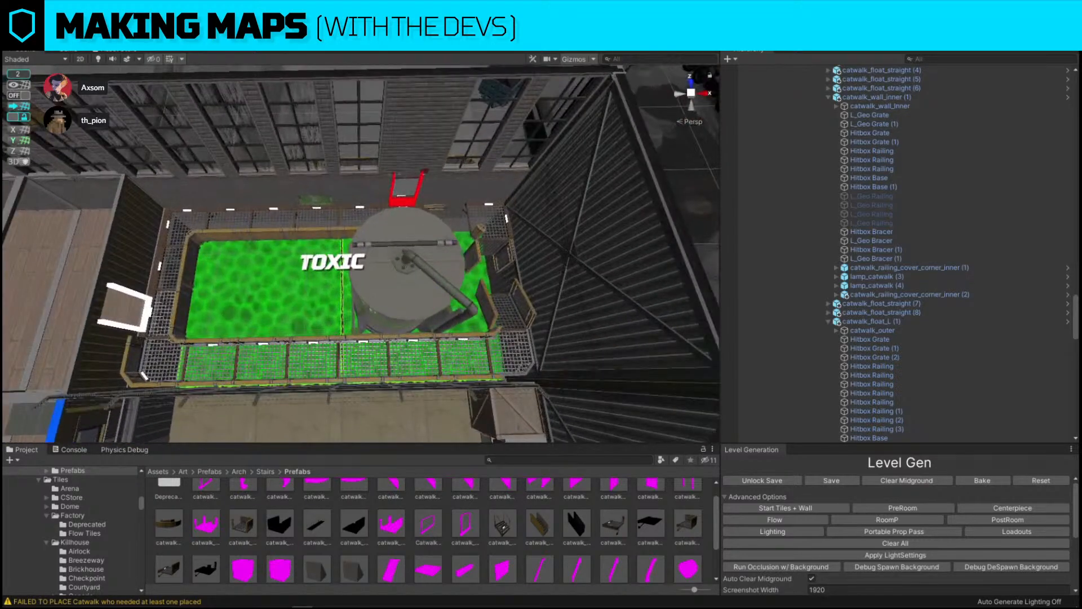
With grid snapping on, duplicate the toxic tank and place the copy at the office end of the pool, then turn snapping off.
left_click(16, 97)
left_click(410, 302)
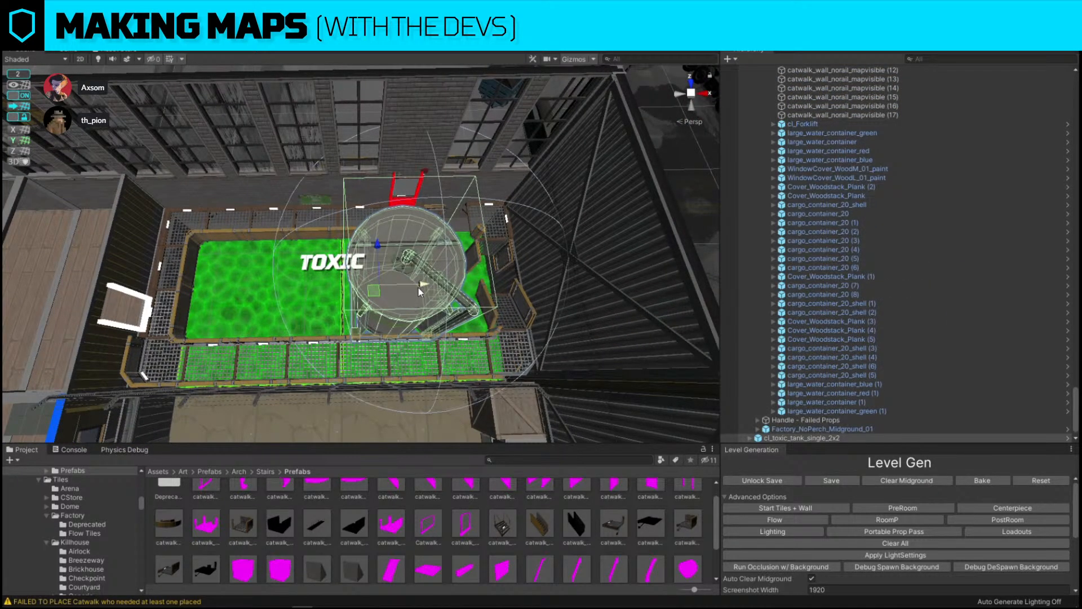
key("ctrl+d")
left_click_drag(389, 284, 295, 272)
key("a")
right_click_drag(294, 271, 372, 293)
key("w")
left_click(20, 96)
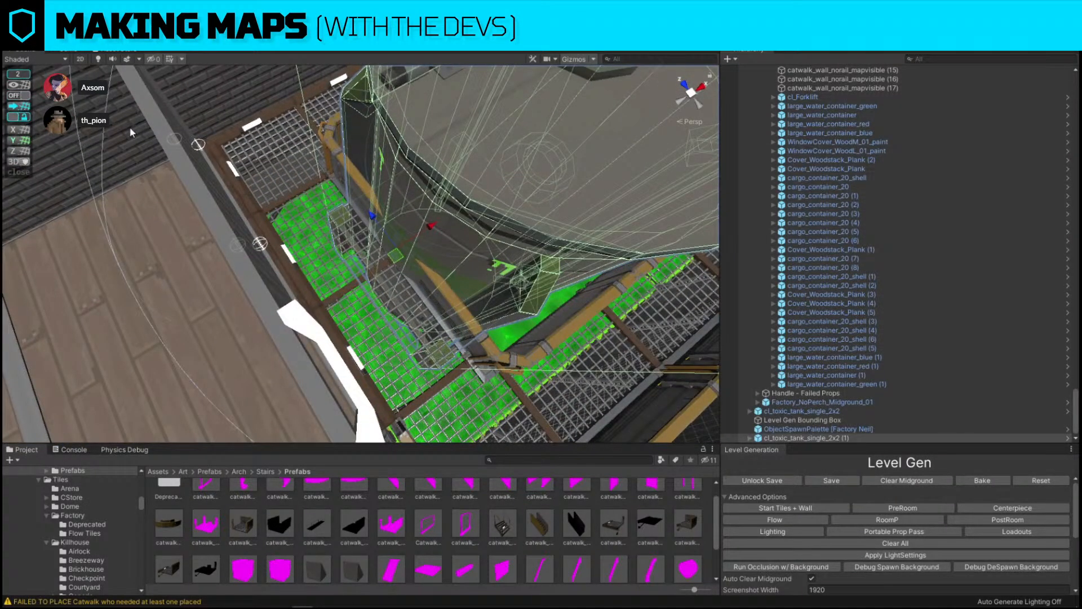
right_click_drag(433, 233, 358, 150)
left_click(358, 151)
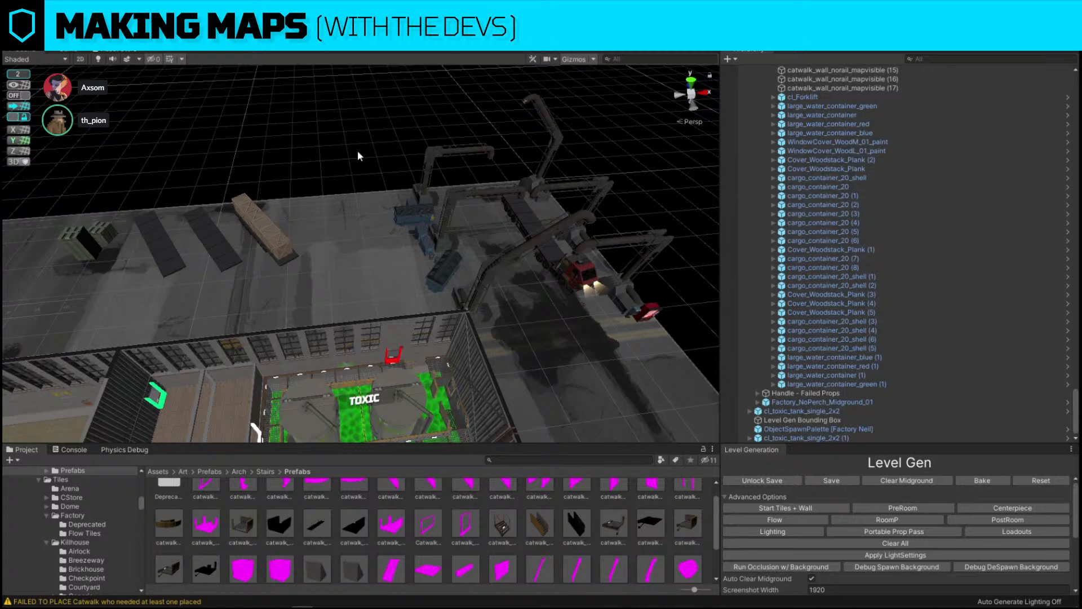
Review the routes between the toxic room, the crate in the corner and the shelving room from several viewpoints.
right_click_drag(358, 152, 357, 151)
scroll(357, 151, "up", 5)
right_click_drag(473, 263, 357, 230)
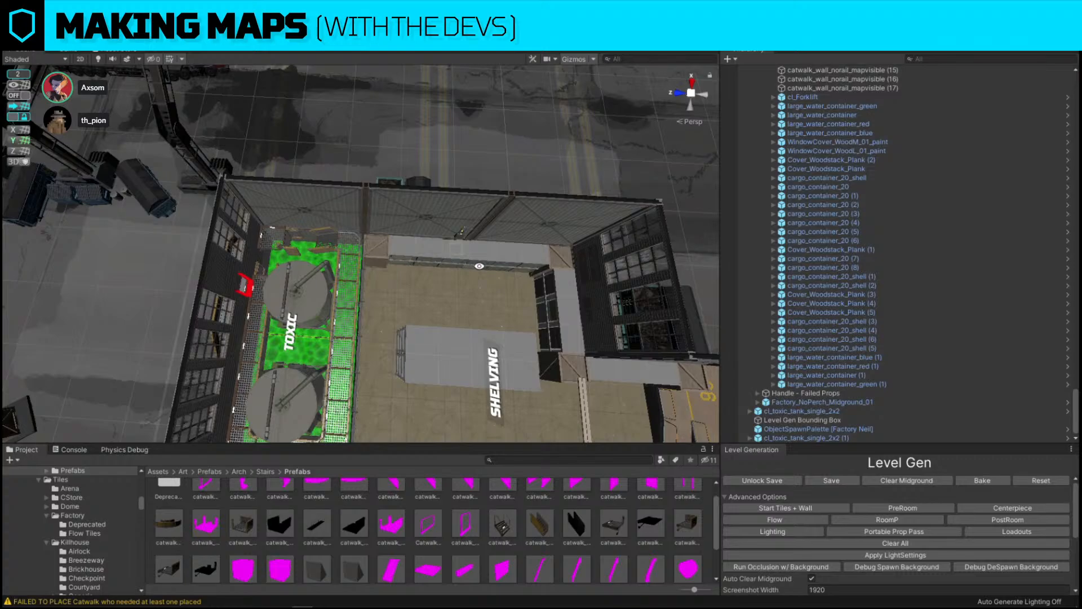
right_click_drag(479, 265, 372, 219)
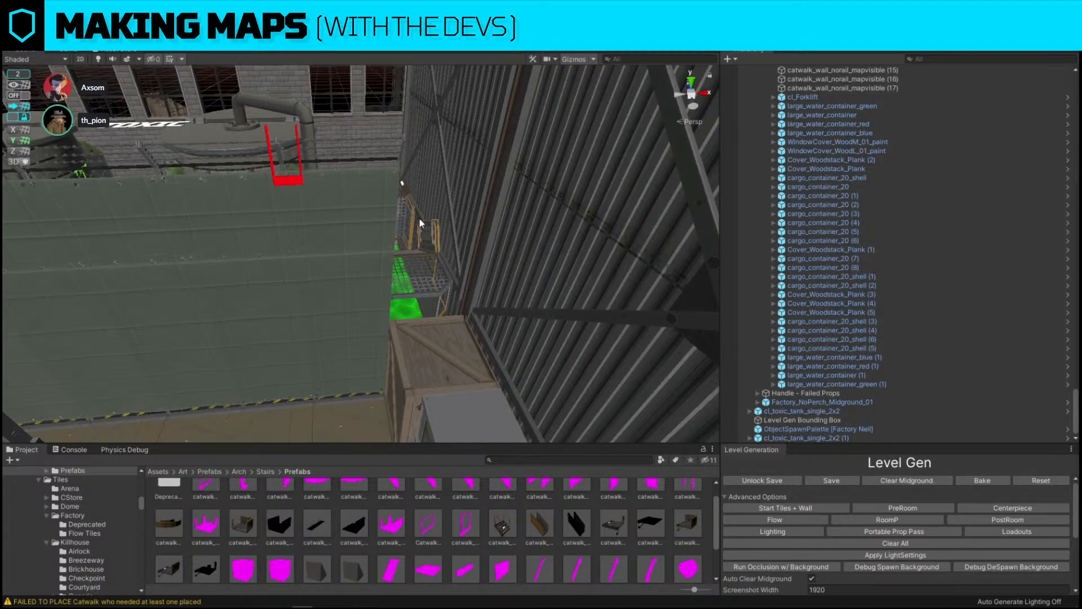
right_click_drag(418, 218, 599, 322)
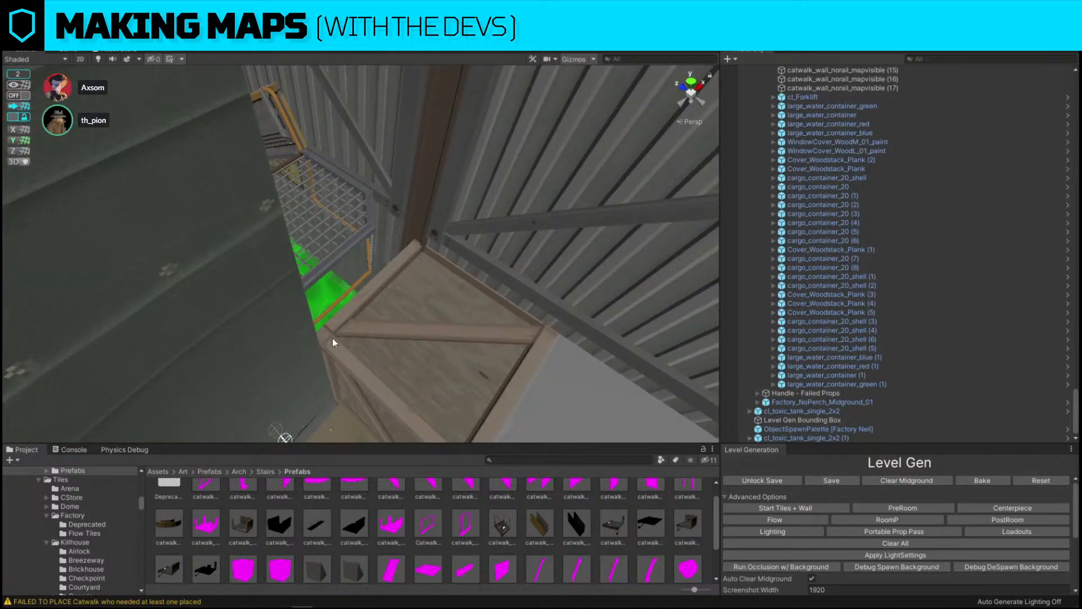
right_click_drag(333, 338, 260, 298)
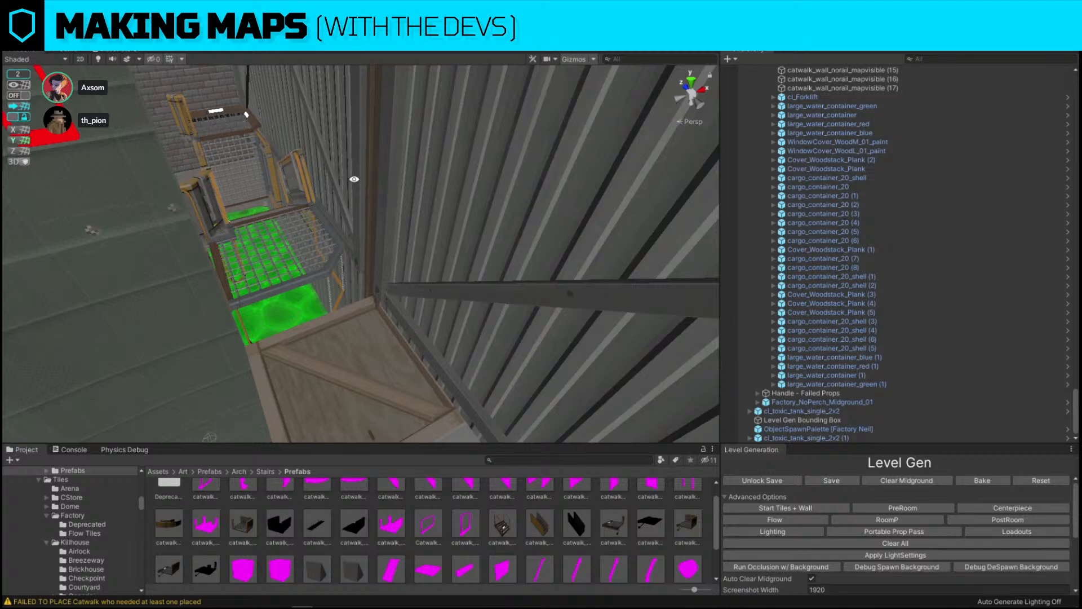
right_click_drag(308, 325, 507, 171)
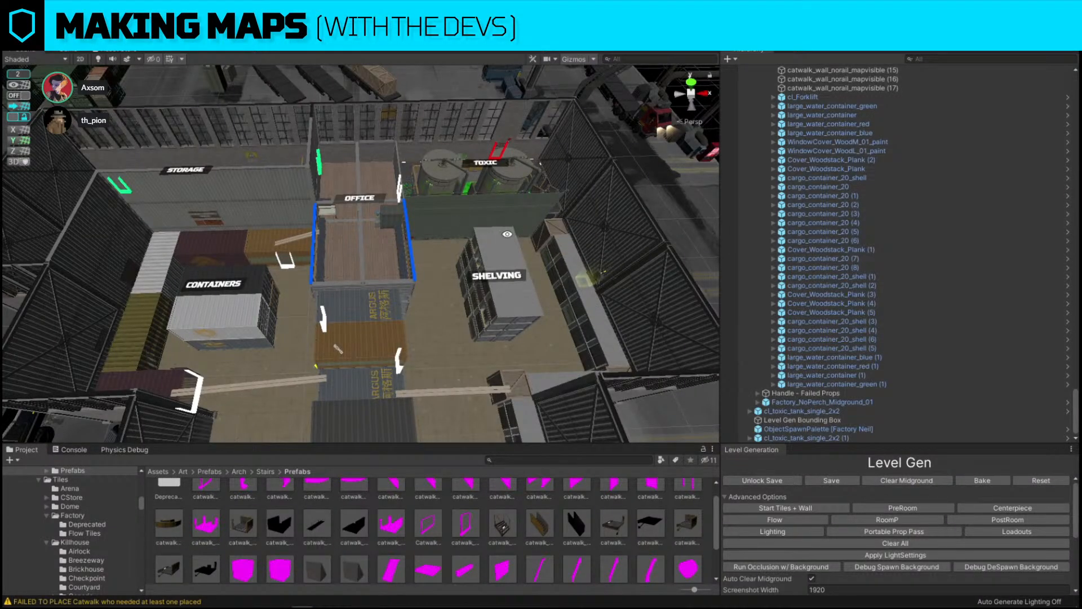
right_click_drag(507, 234, 443, 195)
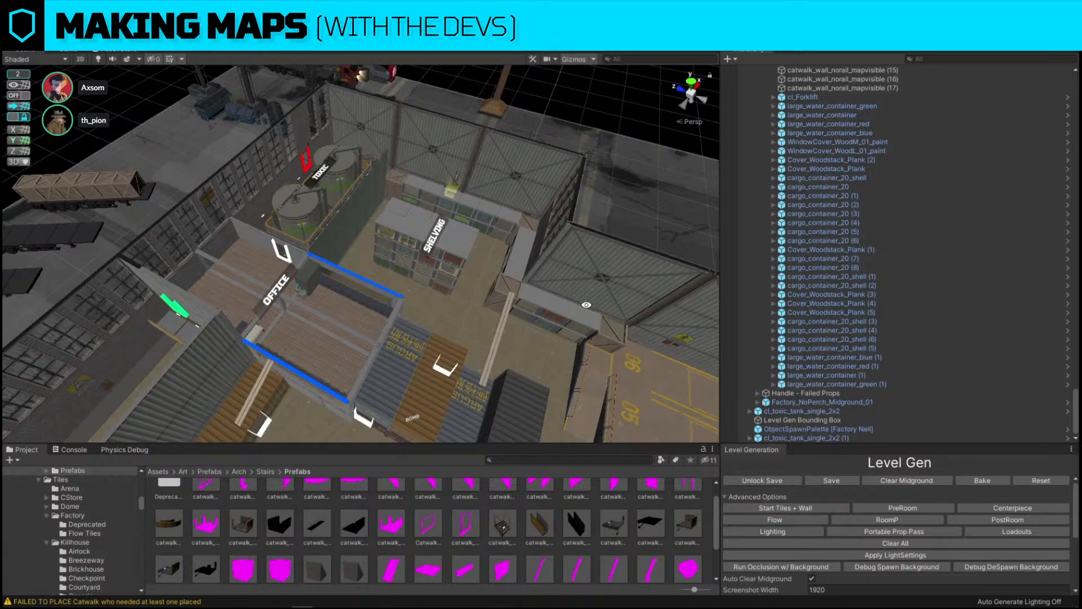
right_click_drag(311, 194, 447, 261)
key("w")
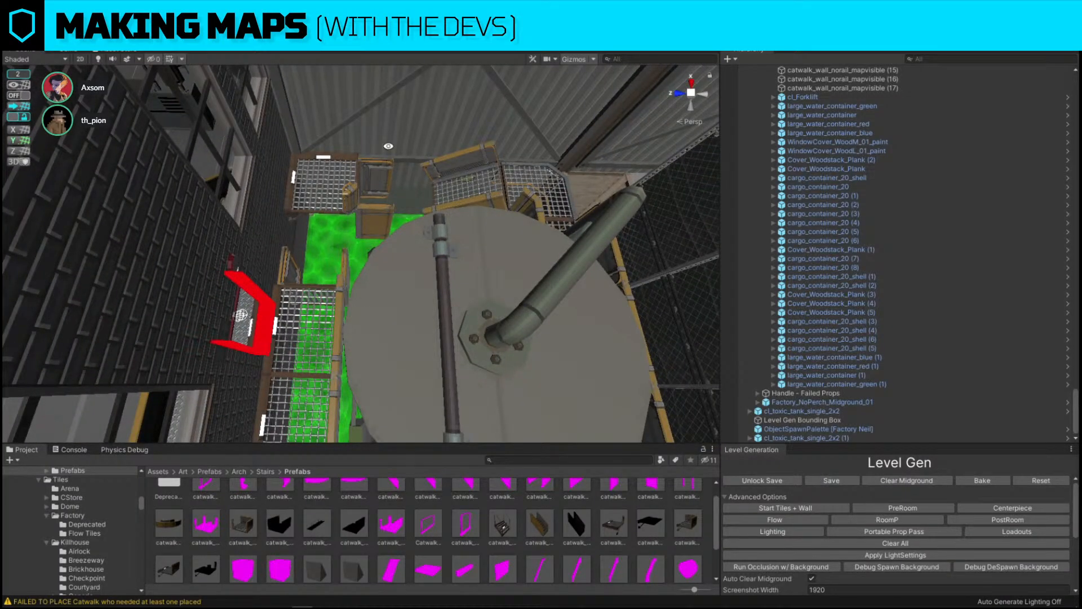
right_click_drag(588, 170, 405, 297)
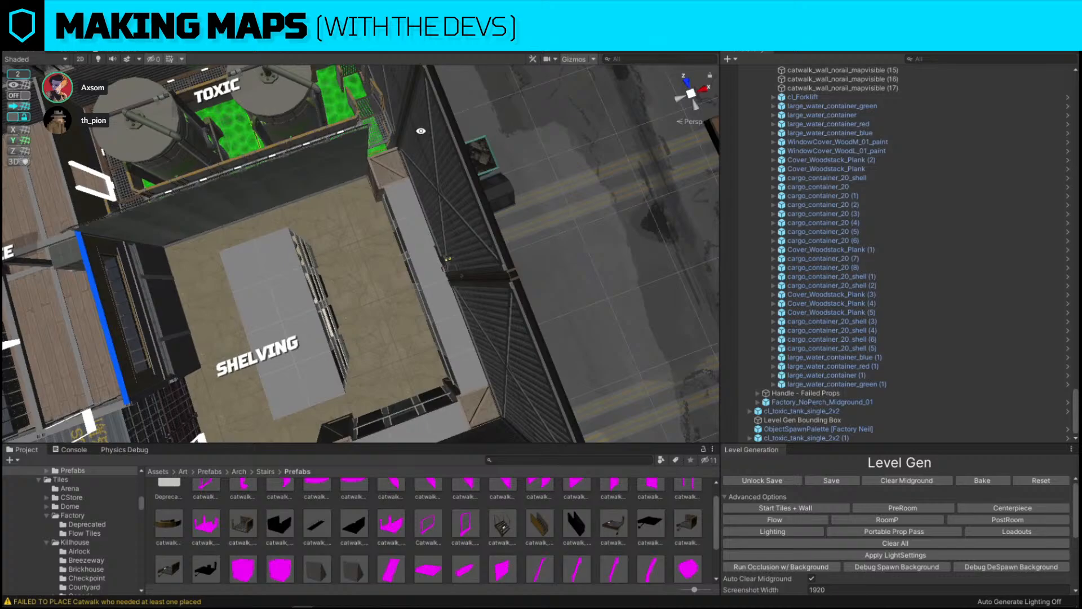
left_click_drag(429, 368, 333, 344, "alt")
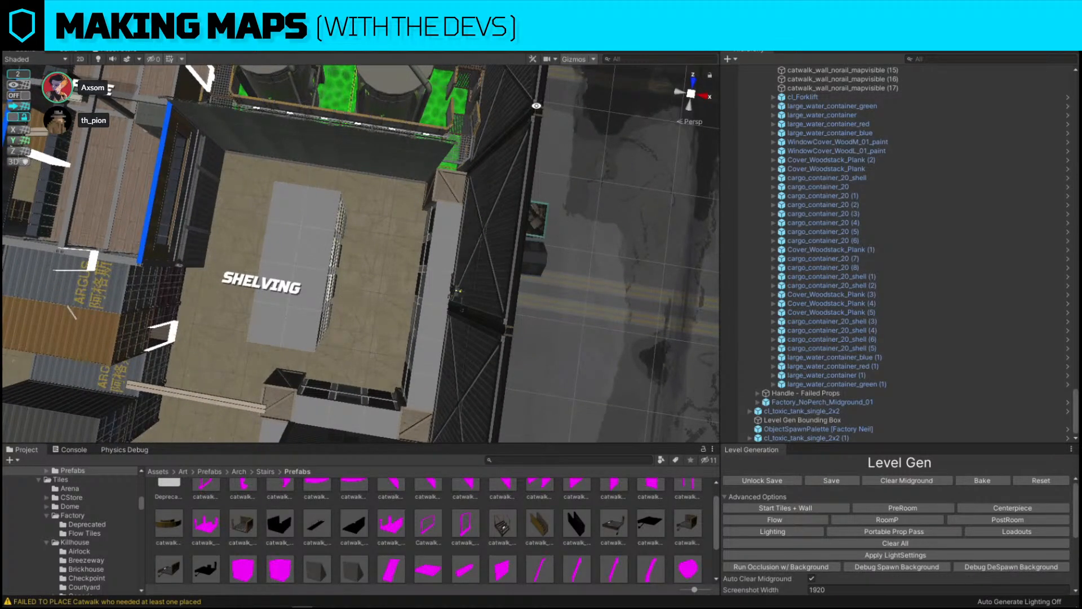
Survey the storage, office, containers and shelving rooms from above and search the project assets for "tank tall".
left_click_drag(536, 106, 224, 147, "alt")
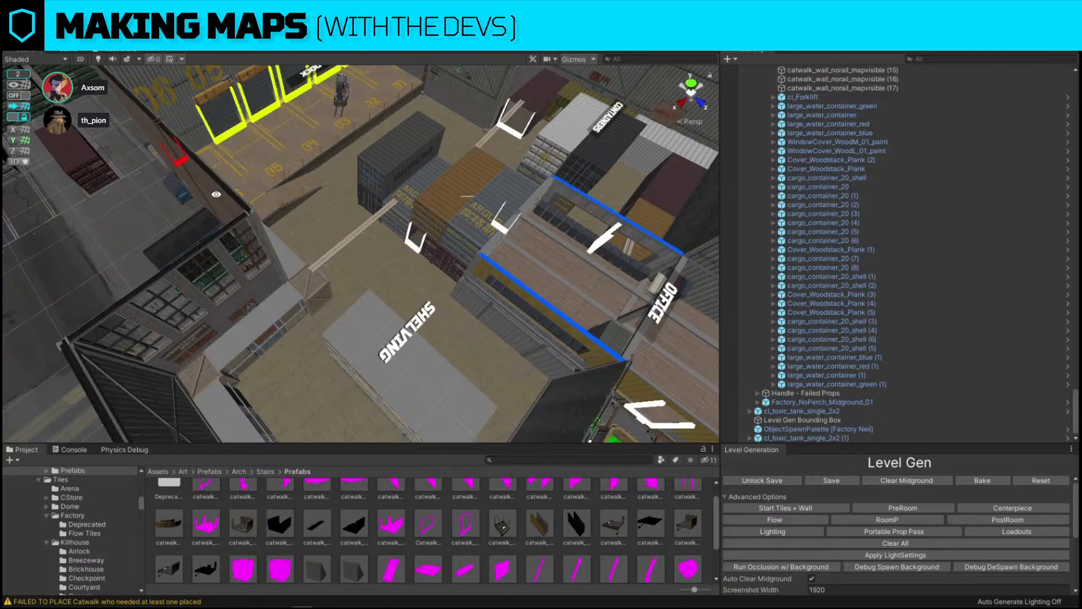
left_click_drag(183, 163, 311, 263, "alt")
right_click_drag(312, 263, 277, 302)
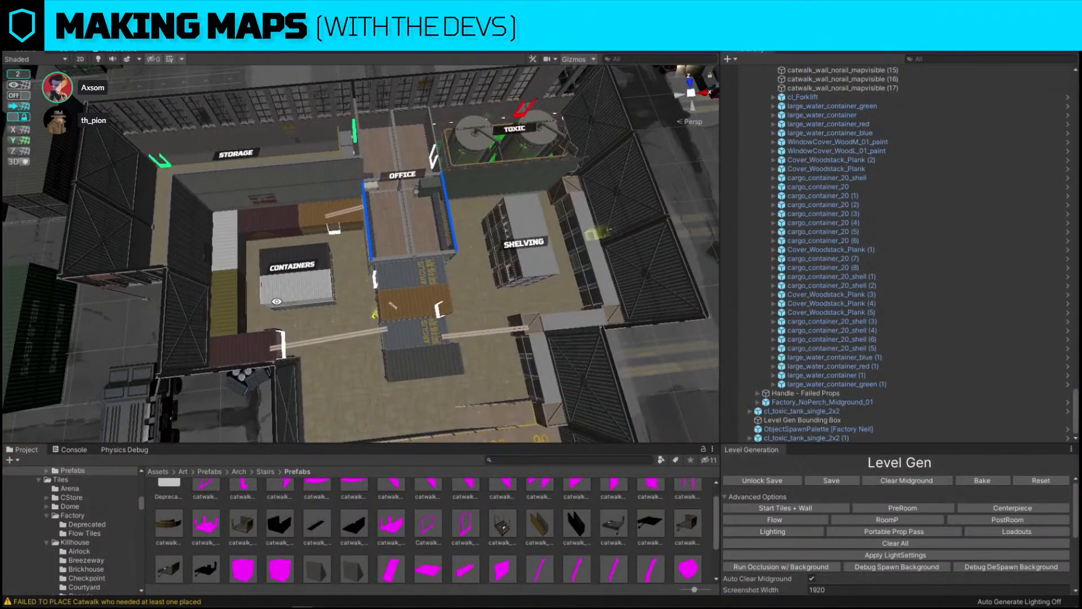
right_click_drag(399, 306, 369, 269)
key("w")
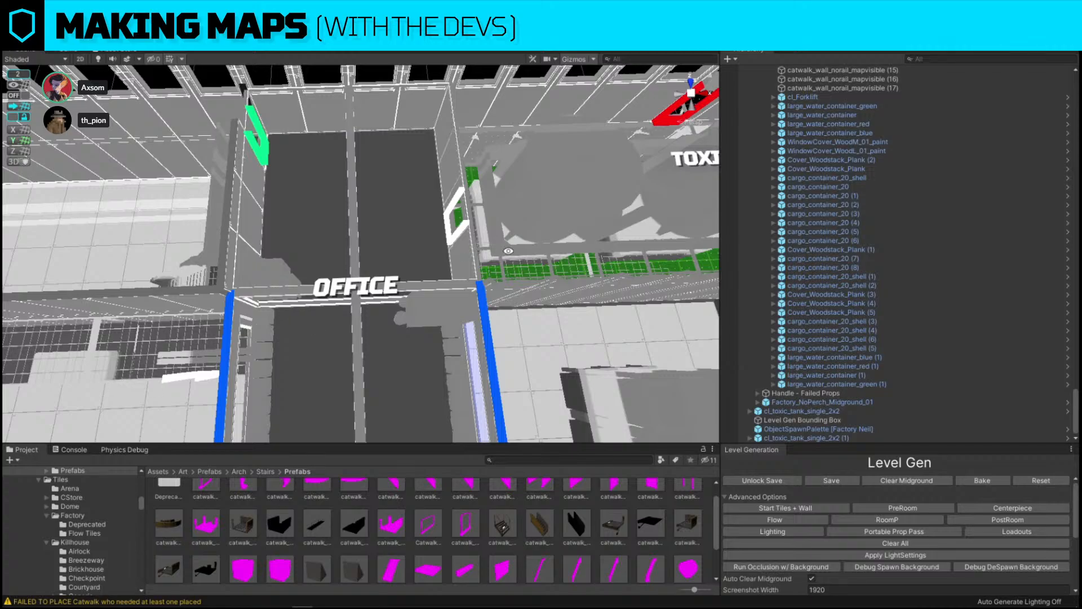
key("s")
right_click_drag(479, 290, 289, 364)
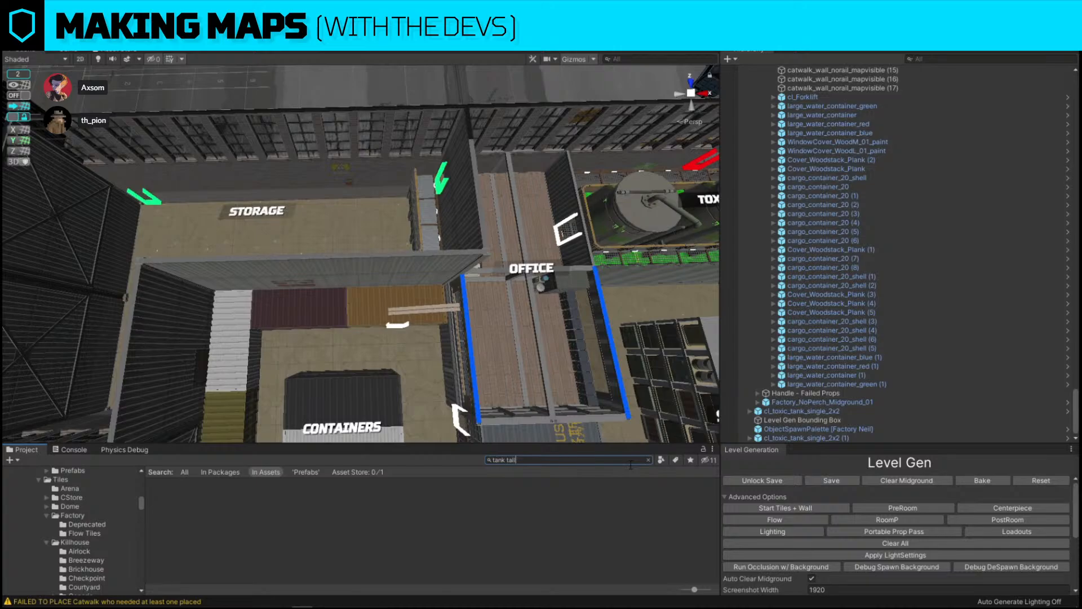
With grid snapping on, duplicate the shelving corner piece by the dock, place the copy in the storage room and replace it with Factory_TallTank.
right_click_drag(248, 332, 346, 259)
left_click(451, 243)
key("s")
left_click(19, 96)
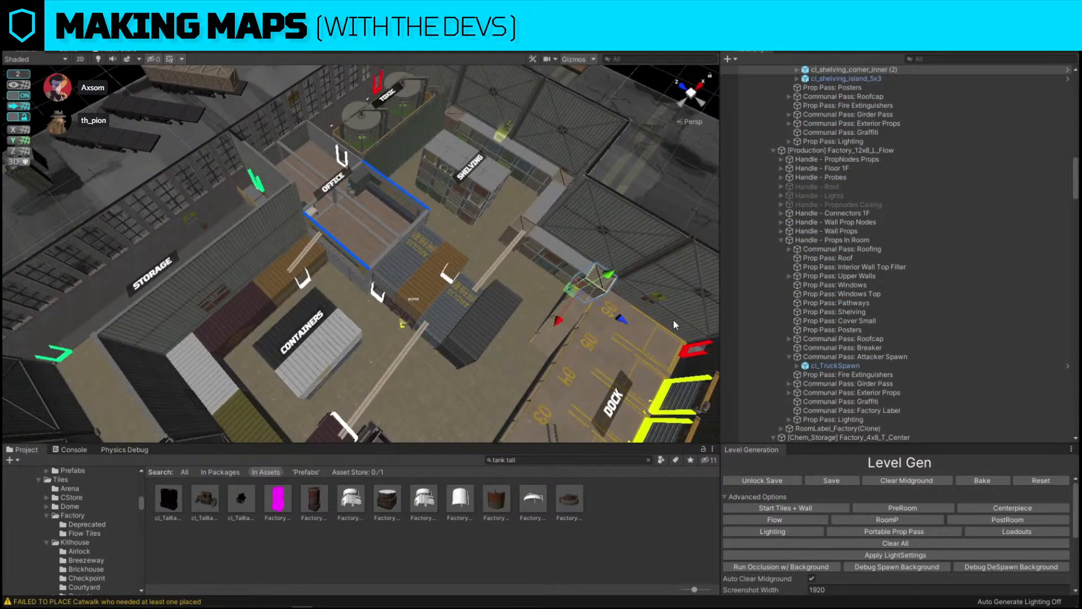
key("ctrl+d")
left_click_drag(574, 289, 103, 334)
right_click_drag(222, 298, 163, 266)
key("ctrl+shift+r")
left_click_drag(316, 505, 166, 210)
left_click(309, 289)
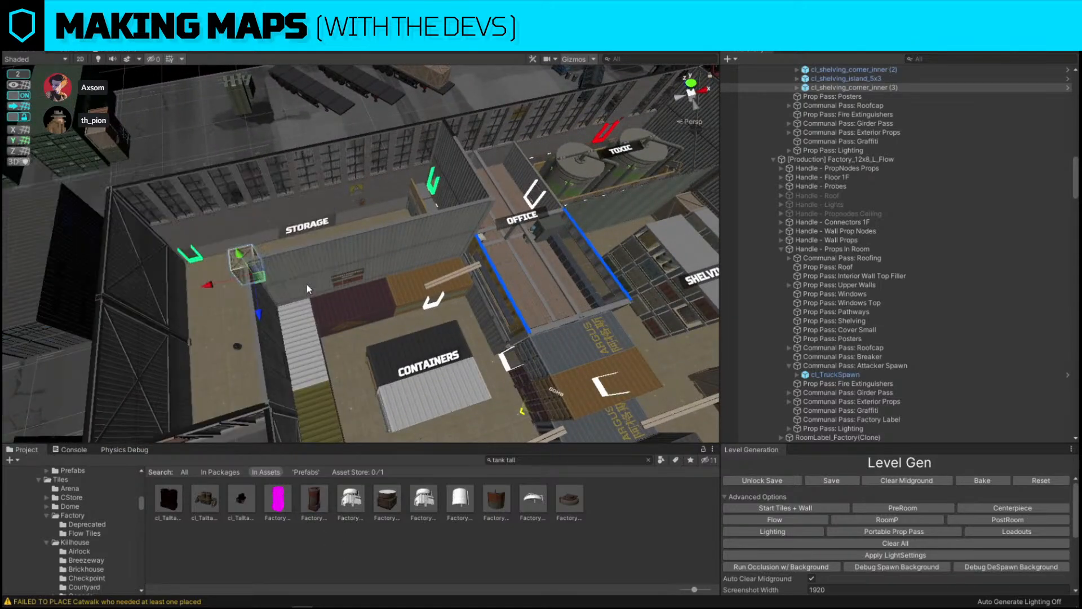
Delete the black trash bag standing on the storage room floor.
key("w")
right_click_drag(309, 289, 686, 225)
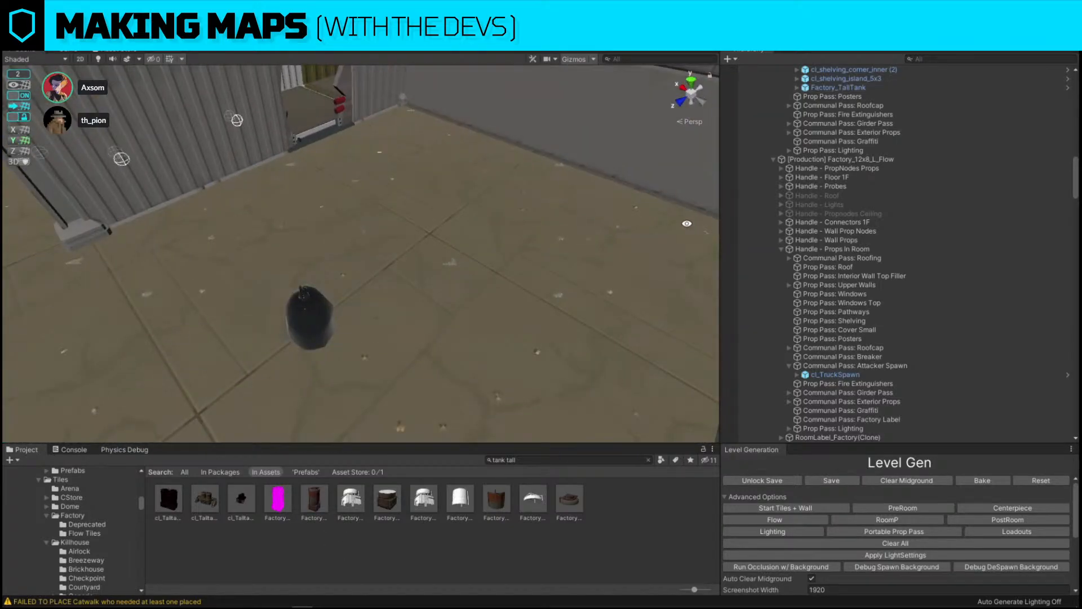
left_click(320, 319)
right_click_drag(319, 319, 158, 195)
key("d")
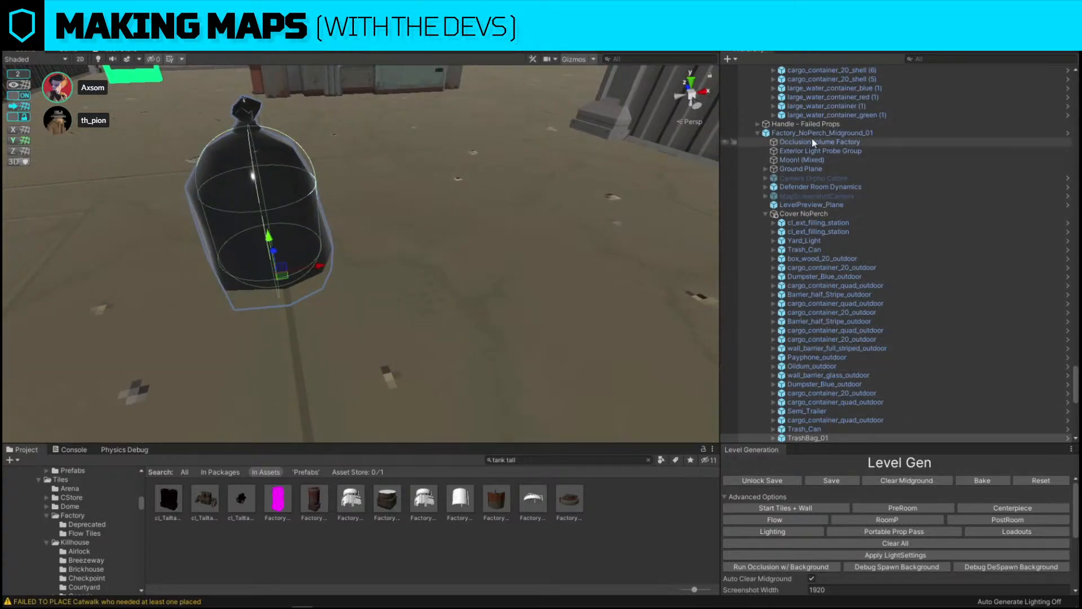
key("Delete")
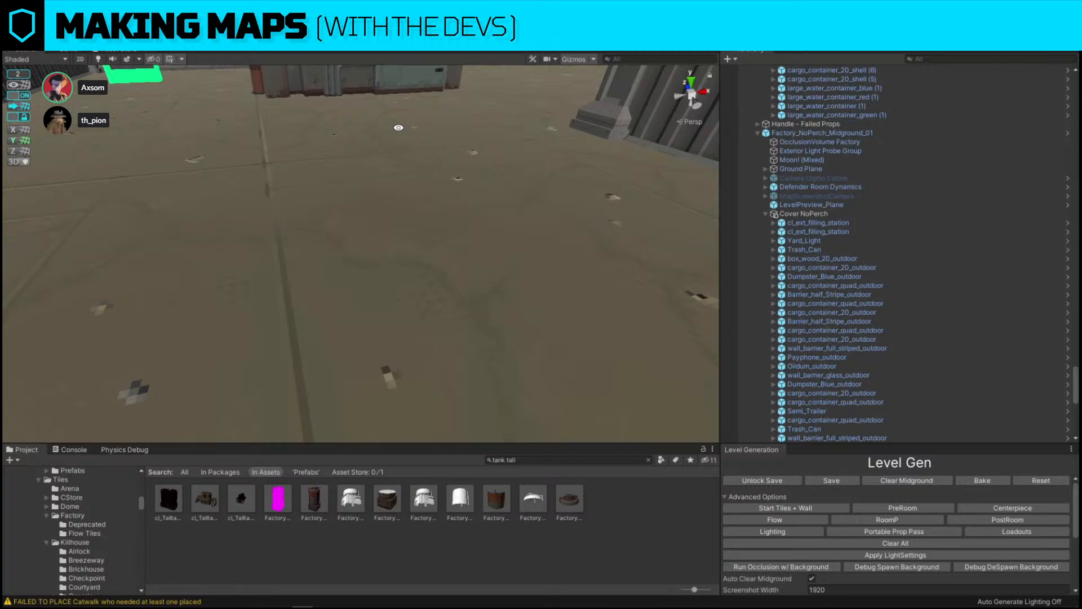
Reposition the tall tank along the brick window wall of the storage room.
right_click_drag(398, 127, 395, 164)
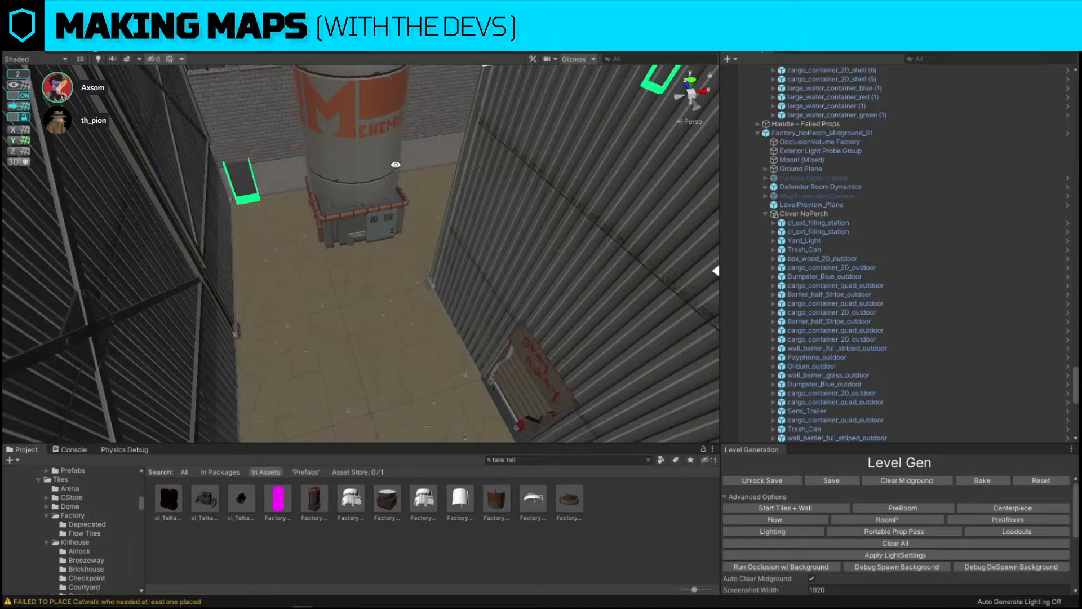
left_click(388, 171)
key("f")
right_click_drag(573, 389, 333, 285)
left_click_drag(327, 287, 391, 268)
right_click_drag(392, 269, 405, 411)
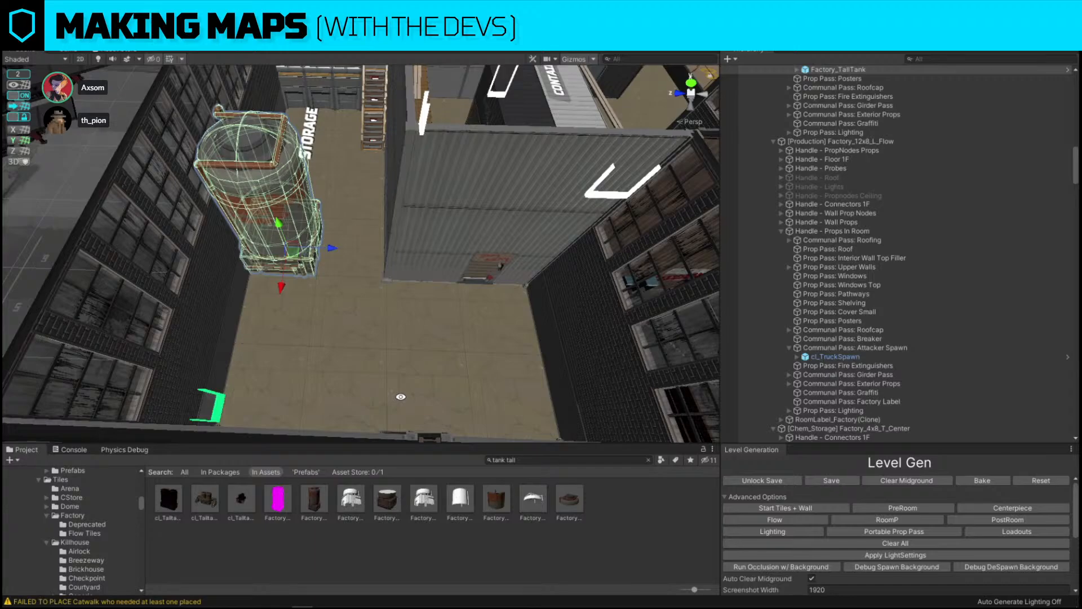
Duplicate the tall tank twice, placing one copy in the side wing of the storage room and the other beside the first tank.
key("ctrl+d")
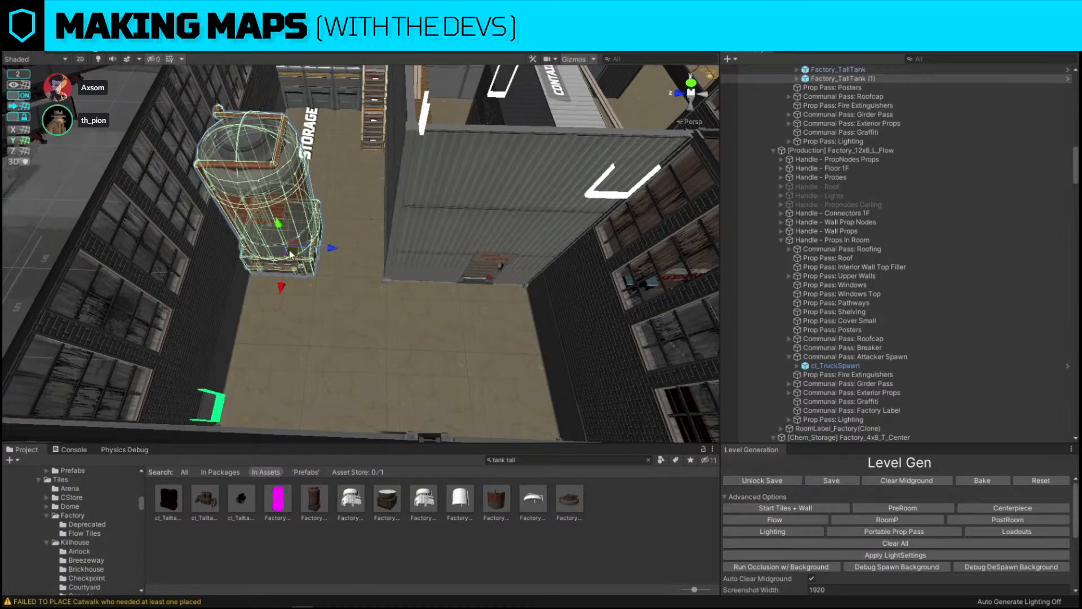
left_click_drag(292, 257, 428, 326)
right_click_drag(428, 327, 293, 299)
left_click(340, 293)
key("ctrl+d")
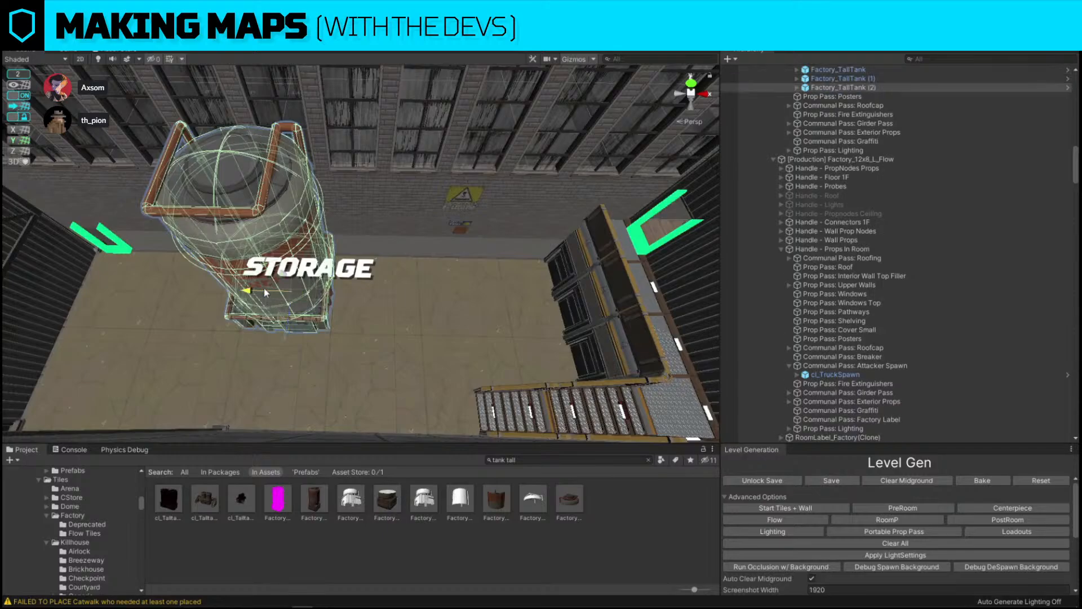
left_click_drag(237, 298, 334, 301)
right_click_drag(334, 301, 462, 377)
Search for "box factory", copy the side-wing tank to the outer corner and replace the copy with cl_Boxes_factory_corner_2f_1.
left_click(608, 460)
type("box factory")
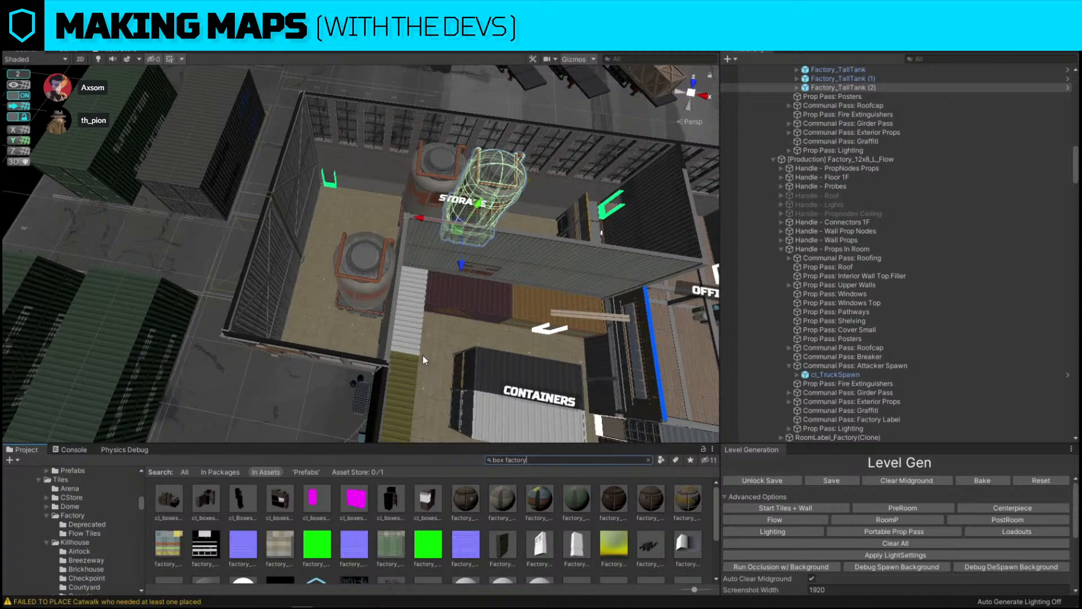
left_click(355, 277)
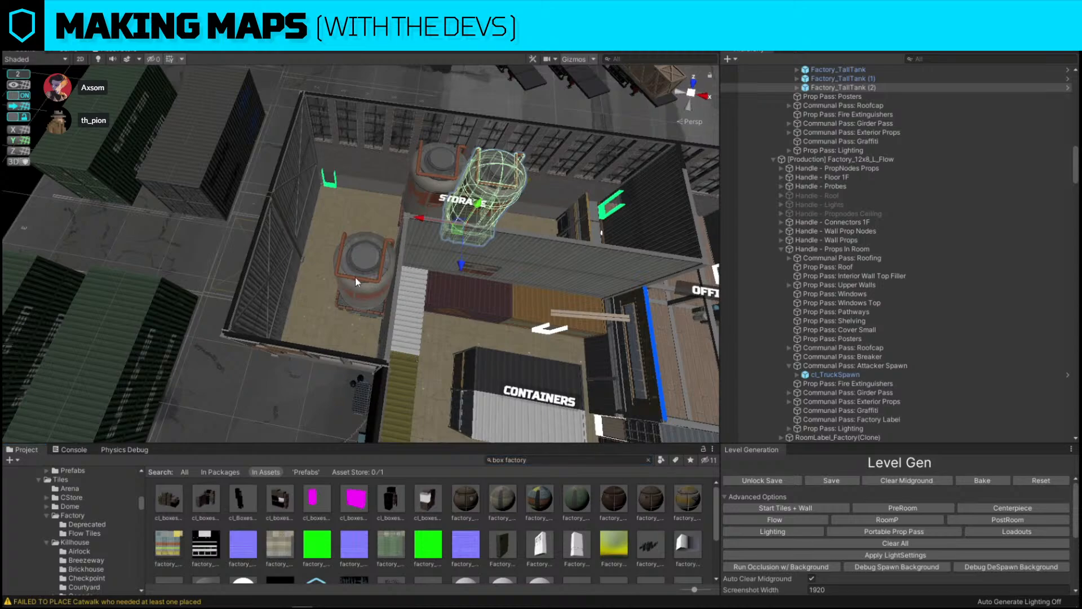
key("ctrl+d")
left_click_drag(366, 302, 274, 327)
key("ctrl+r")
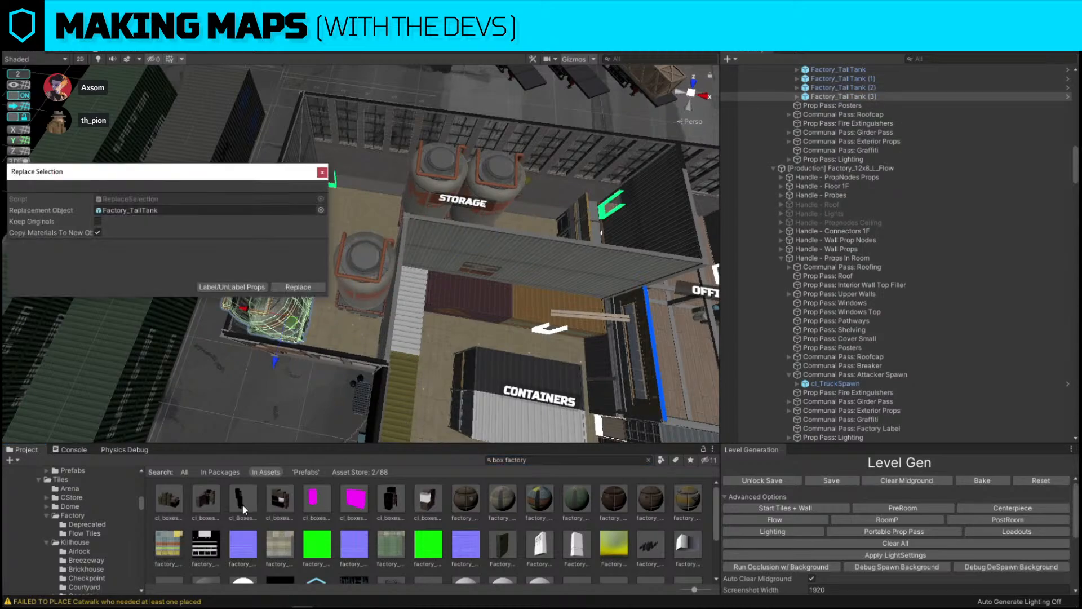
left_click_drag(243, 503, 208, 211)
left_click(298, 286)
Rotate the box stack in the storage room and fit it into the corner against the corrugated wall.
key("w")
right_click_drag(388, 266, 314, 288)
left_click(314, 288)
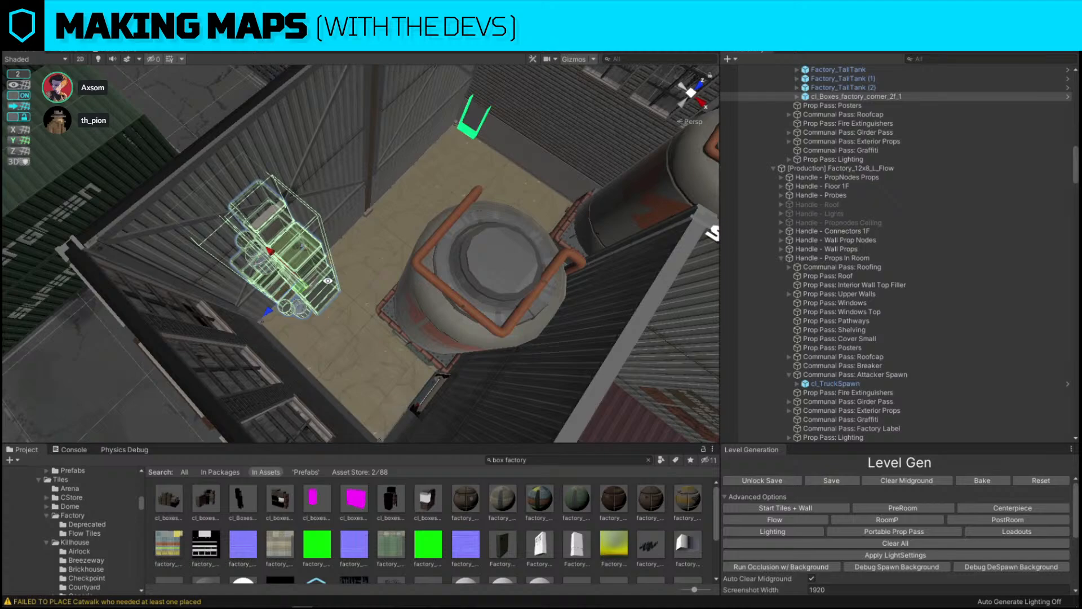
left_click_drag(426, 240, 404, 251, "alt")
key("e")
left_click_drag(339, 289, 464, 259)
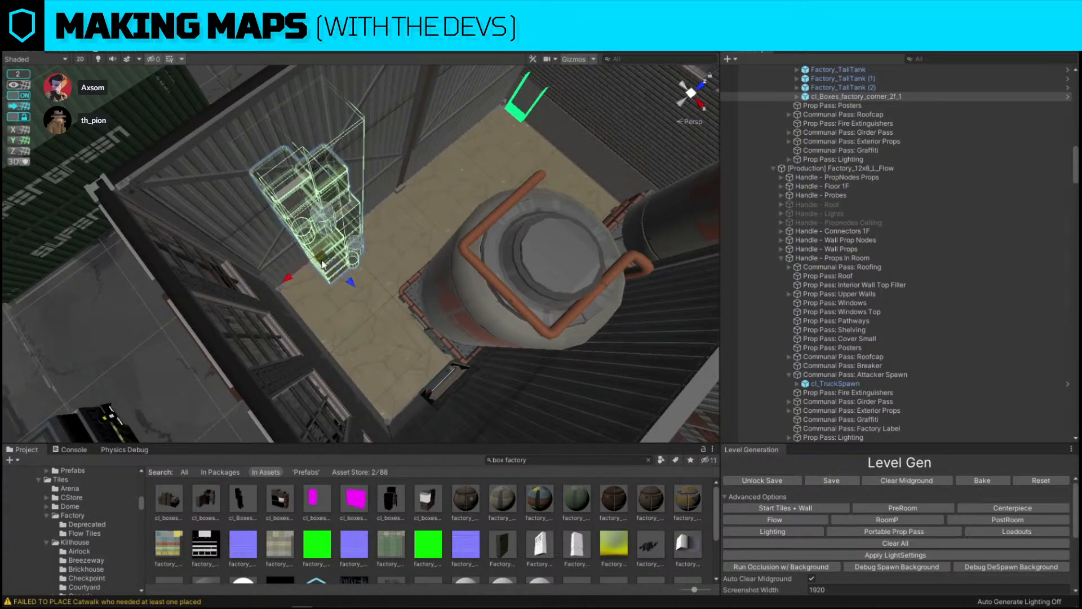
right_click_drag(309, 304, 389, 288)
Select the brick wall filler between the green doorway and the tanks and search the assets for "window square".
left_click(285, 141)
key("w")
key("s")
key("w")
key("s")
key("w")
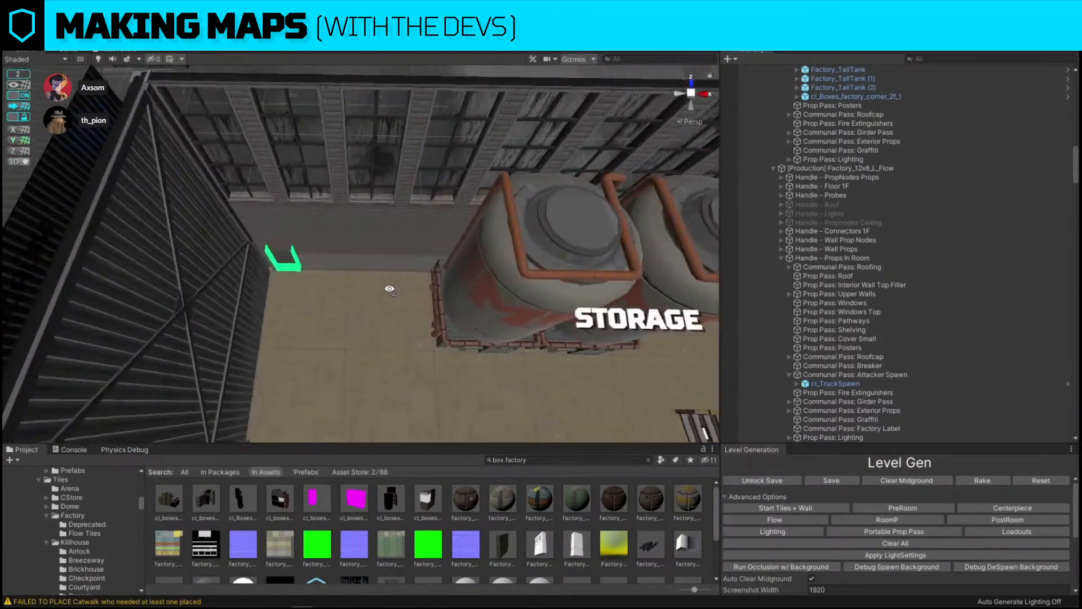
left_click(366, 249)
key("w")
right_click_drag(313, 311, 389, 251)
left_click(584, 460)
type("windoiw")
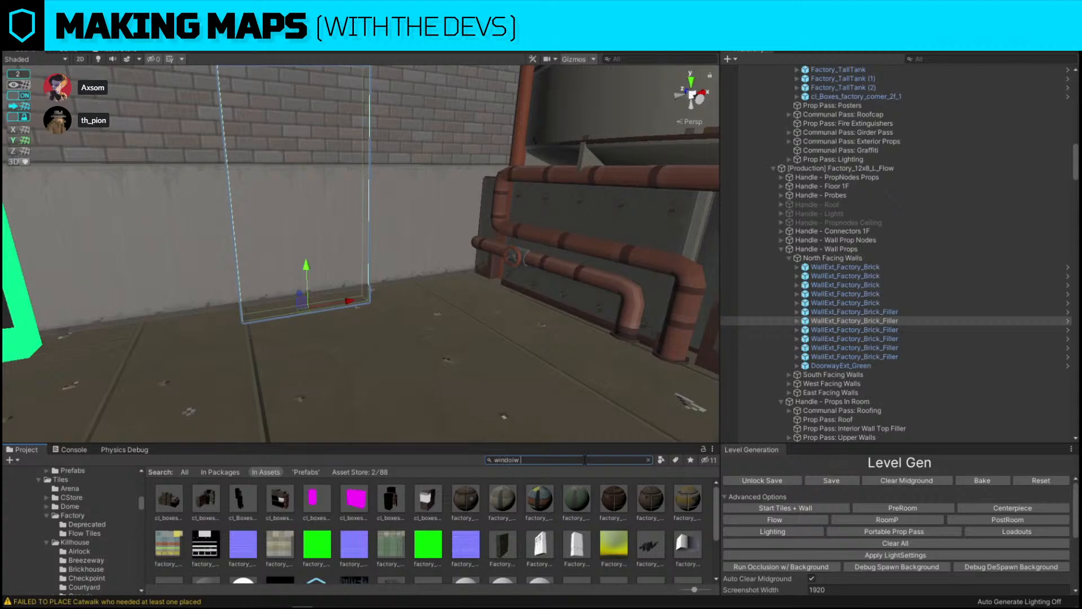
type("re")
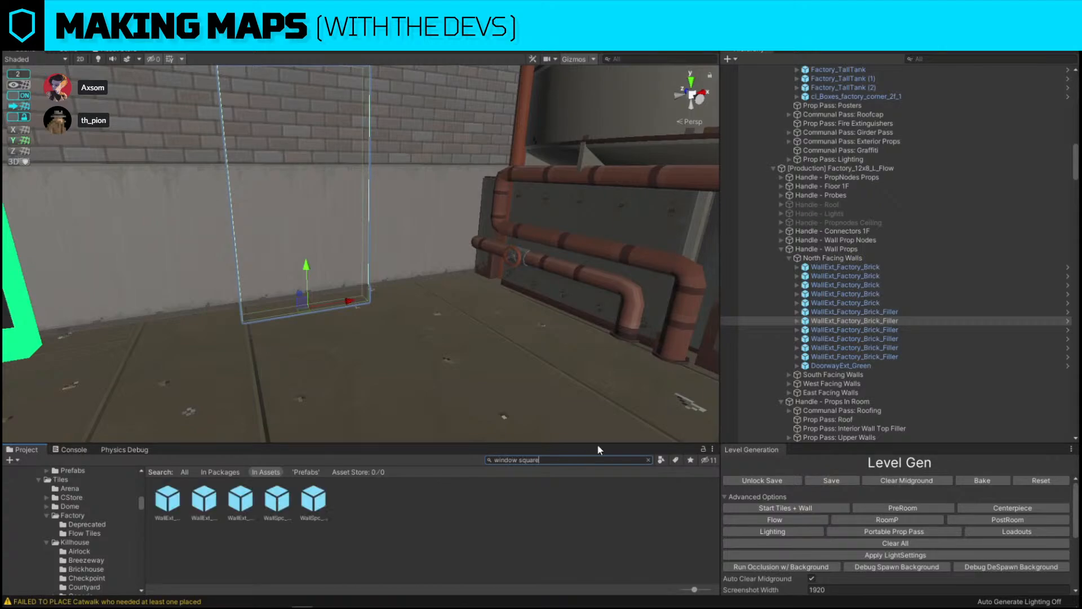
Replace the brick wall panel beside the tank with WallExt_1x1_window_square.
left_click(447, 174)
key("ctrl+shift+r")
left_click_drag(176, 500, 186, 210)
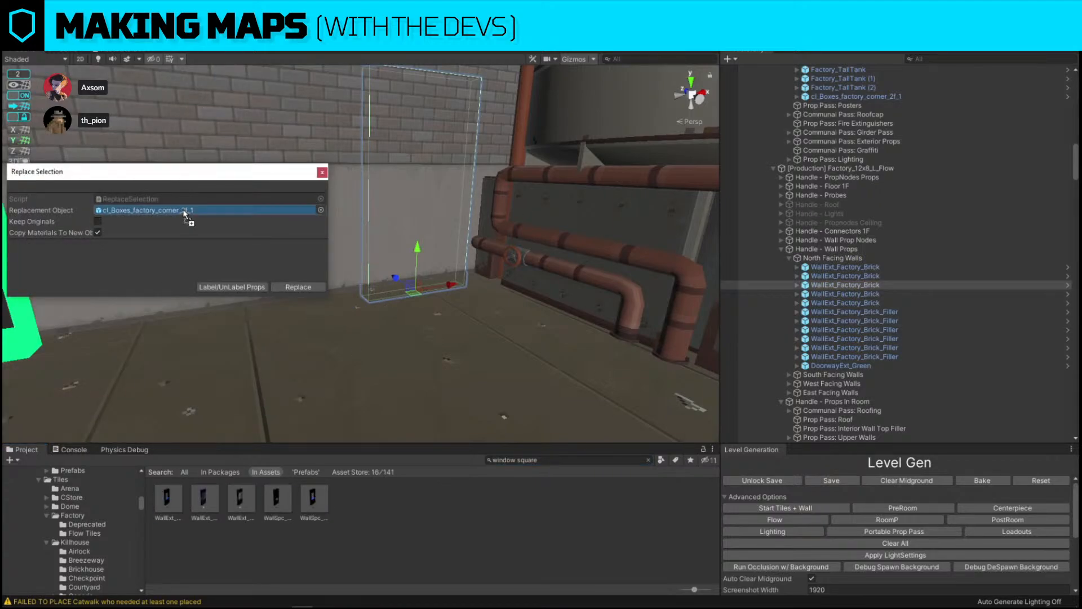
left_click(317, 284)
Move the square window panel past the green doorway, and shift both along the brick wall so the window sits at the building corner.
right_click_drag(171, 202, 360, 267)
left_click(343, 277)
left_click_drag(179, 289, 507, 305)
left_click(393, 228, "shift")
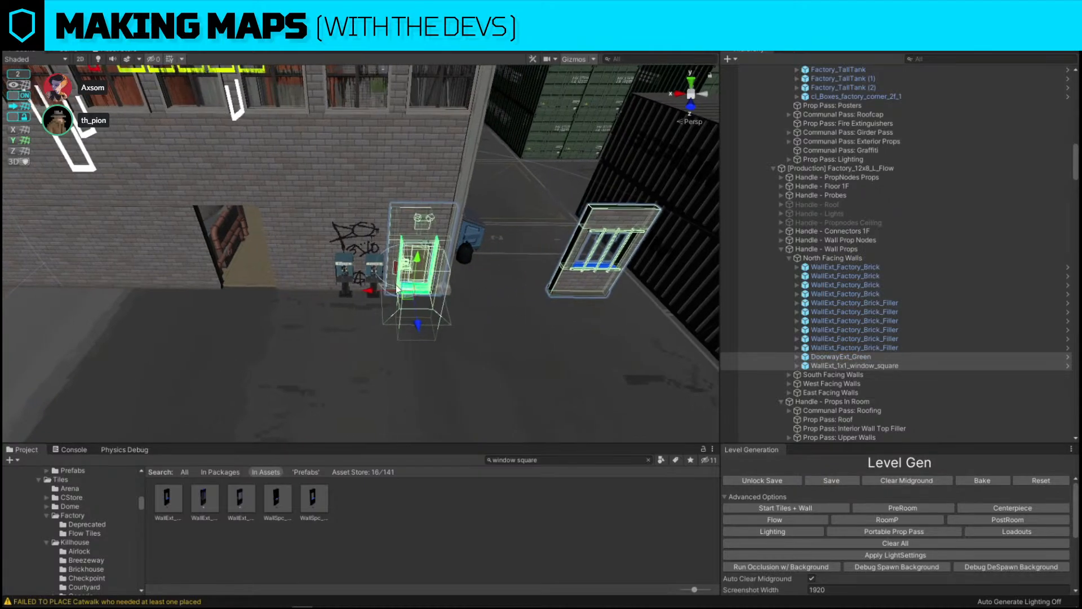
left_click_drag(370, 291, 209, 293)
right_click_drag(253, 253, 340, 182)
left_click(517, 187)
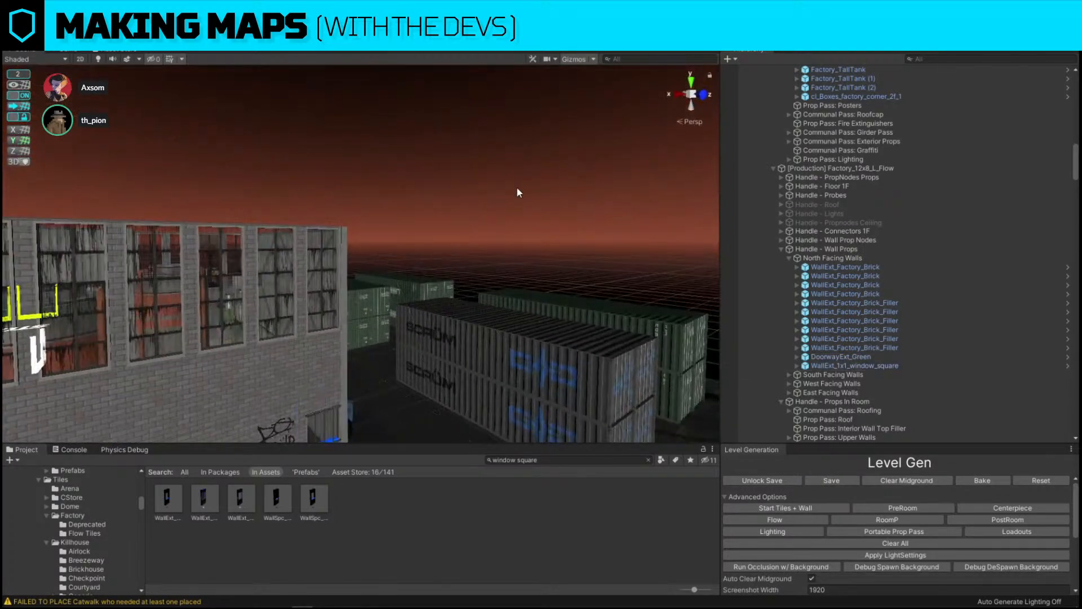
right_click_drag(516, 187, 467, 249)
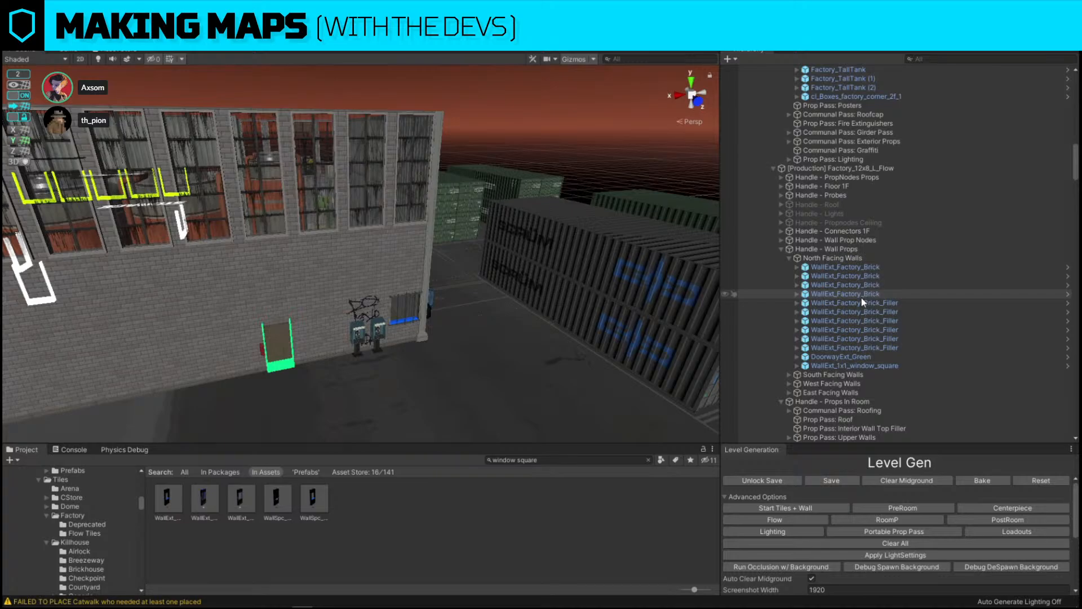
Move the payphone pair on the outside of the brick wall away from the window, toward the green doorway.
key("alt+w")
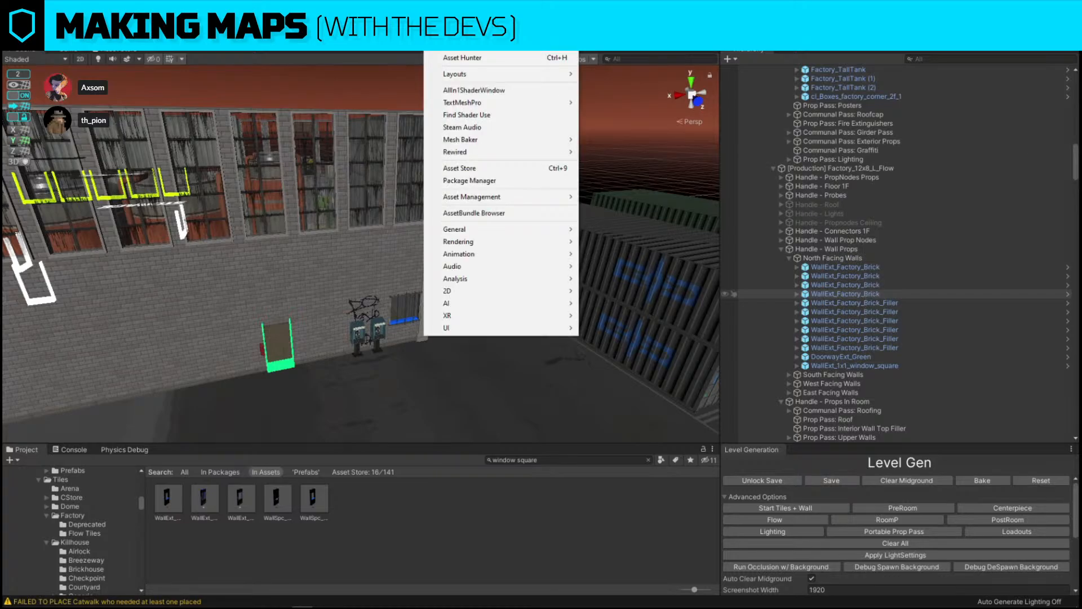
key("Escape")
key("w")
right_click_drag(282, 225, 438, 265)
left_click(488, 226)
right_click_drag(488, 227, 268, 248)
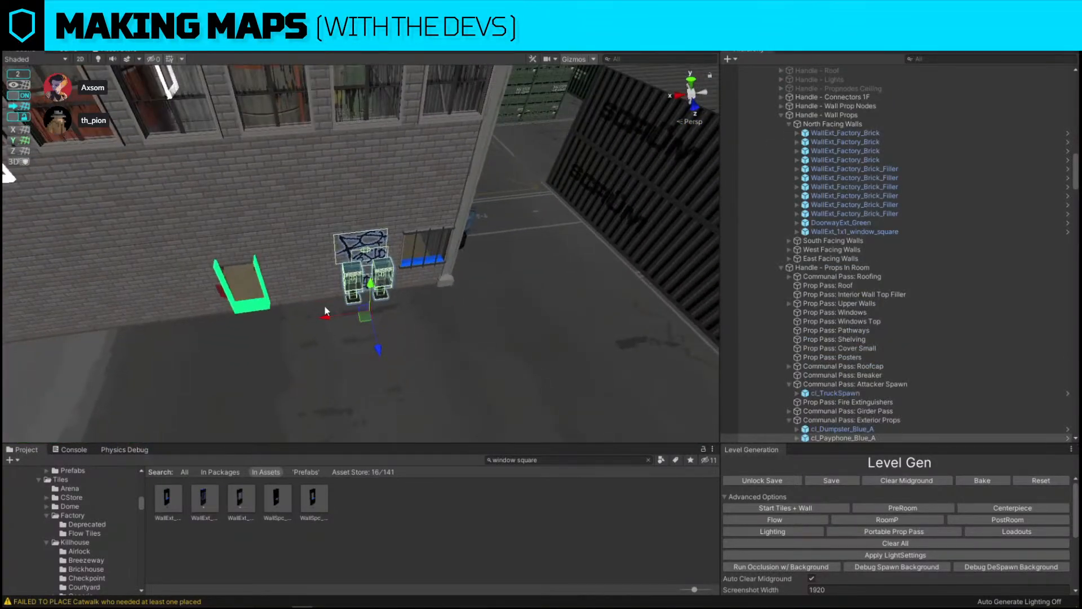
left_click_drag(324, 305, 303, 312)
right_click_drag(302, 313, 724, 341)
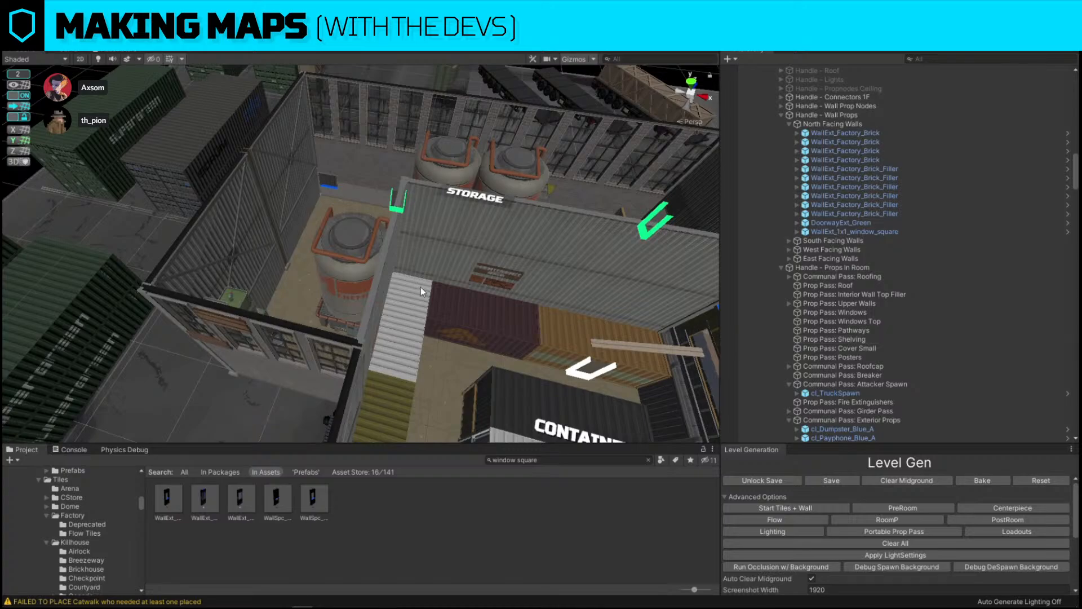
Return to the storage room and search the project assets for "accident".
right_click_drag(421, 286, 448, 294)
left_click(562, 459)
key("ctrl+a")
type("tan k")
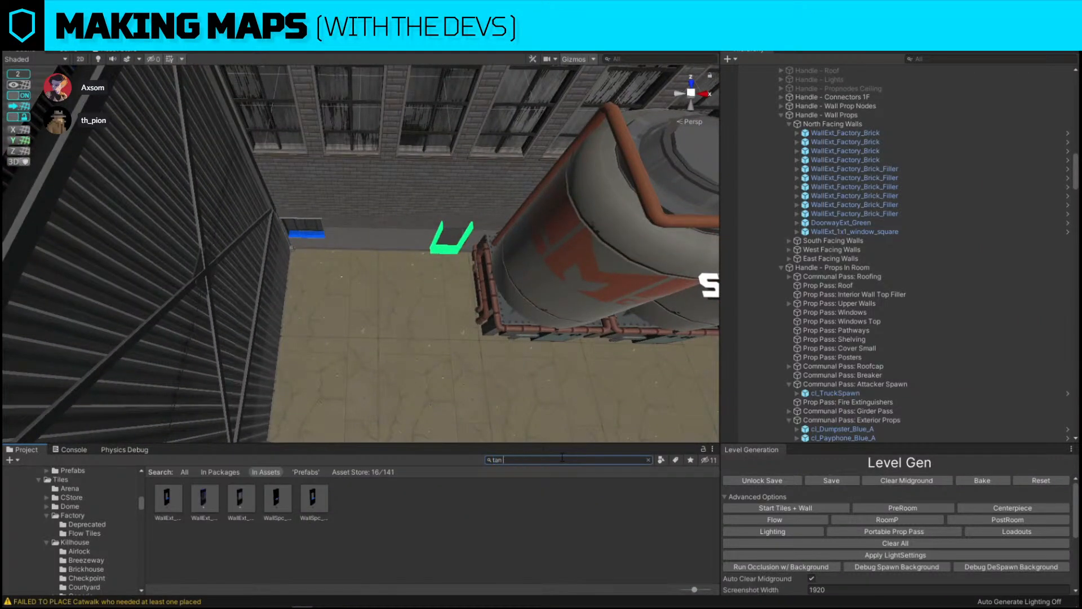
key("BackSpace")
key("BackSpace")
key("BackSpace")
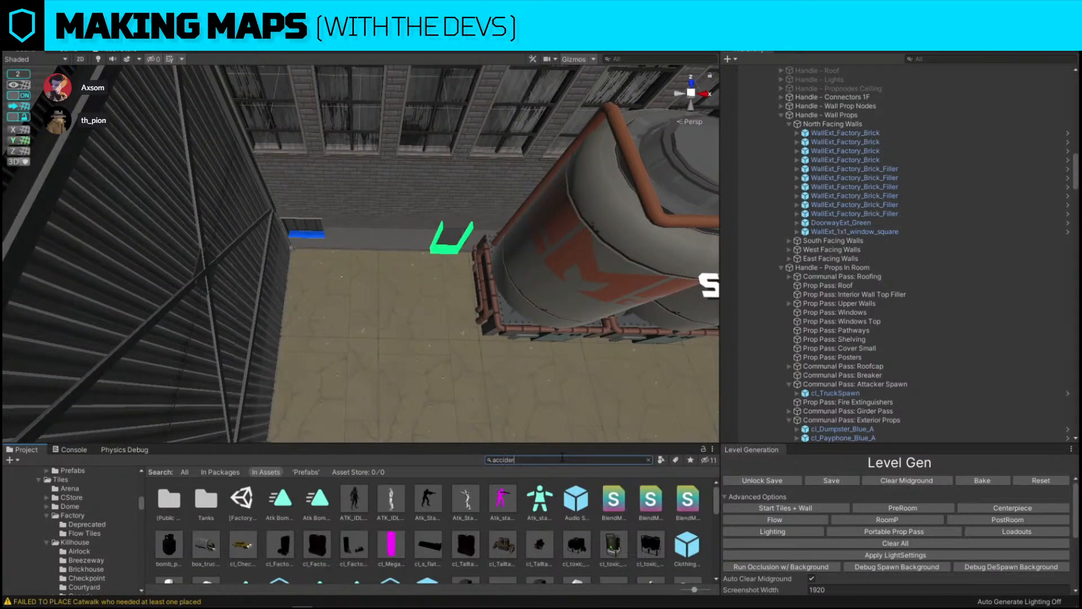
key("BackSpace")
key("BackSpace")
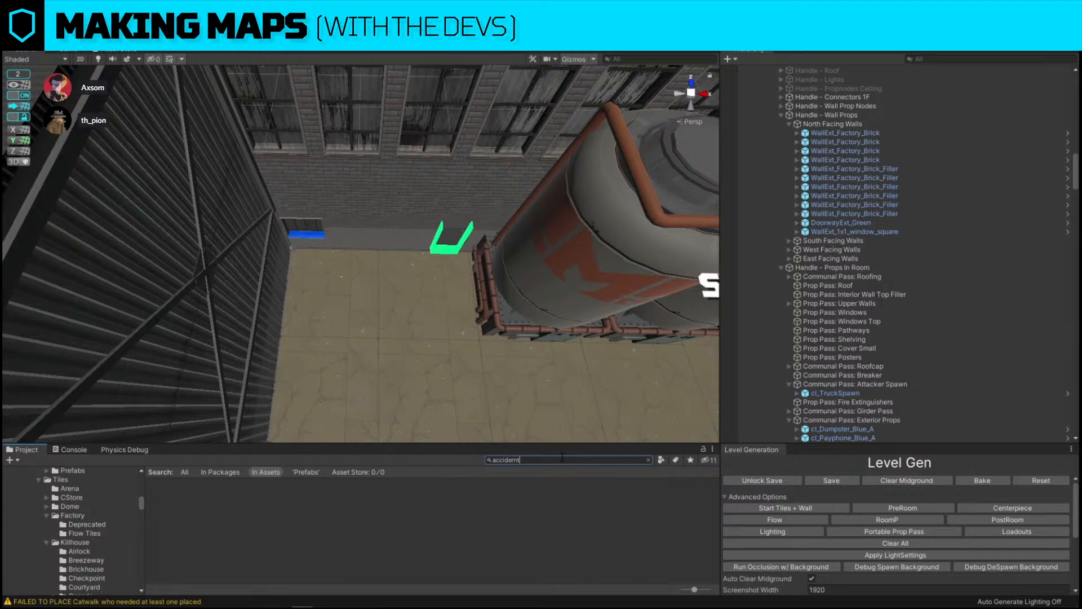
Duplicate the tall tank near the doorway, place the copy in the window corner and replace it with cl_Factory_Cover_ForkliftTank_Accident.
left_click(523, 220)
scroll(509, 258, "down", 2)
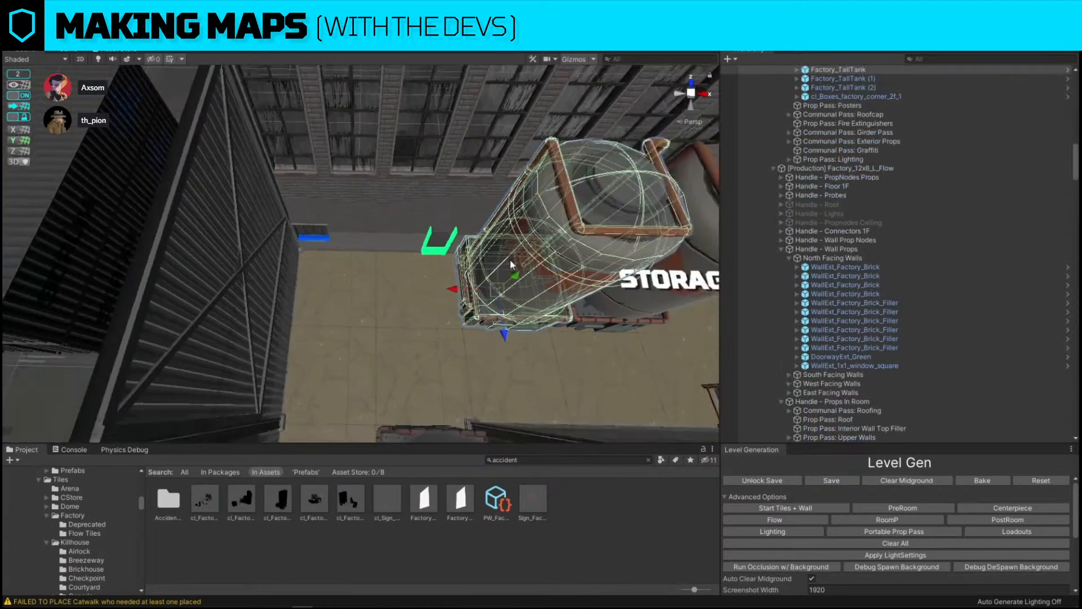
key("ctrl+d")
left_click_drag(492, 299, 342, 361)
key("ctrl+shift+r")
left_click_drag(278, 498, 212, 213)
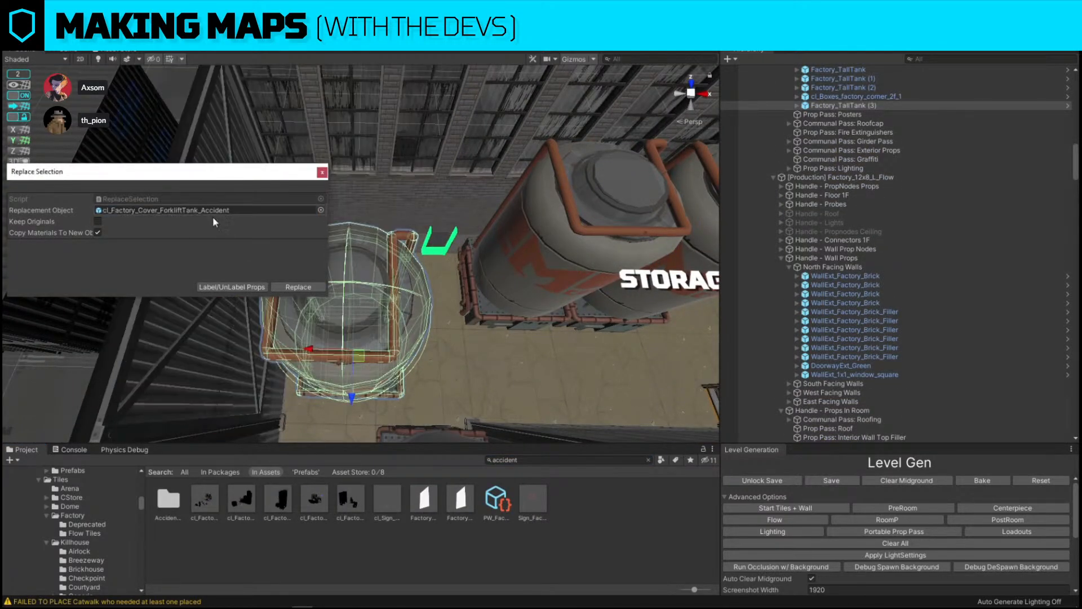
left_click(309, 289)
left_click_drag(429, 340, 622, 364, "alt")
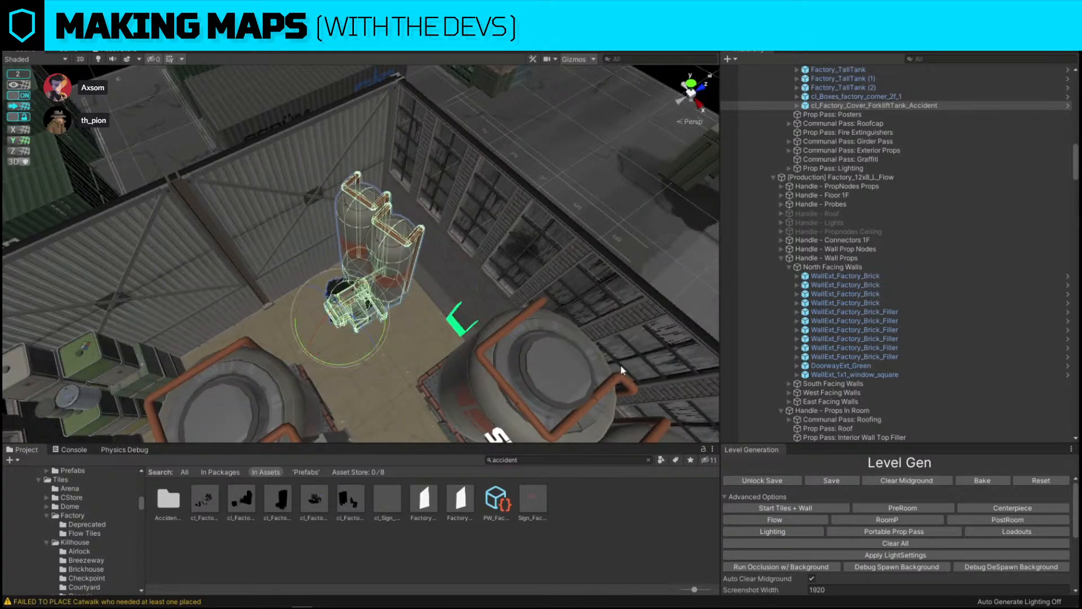
right_click_drag(293, 315, 395, 327)
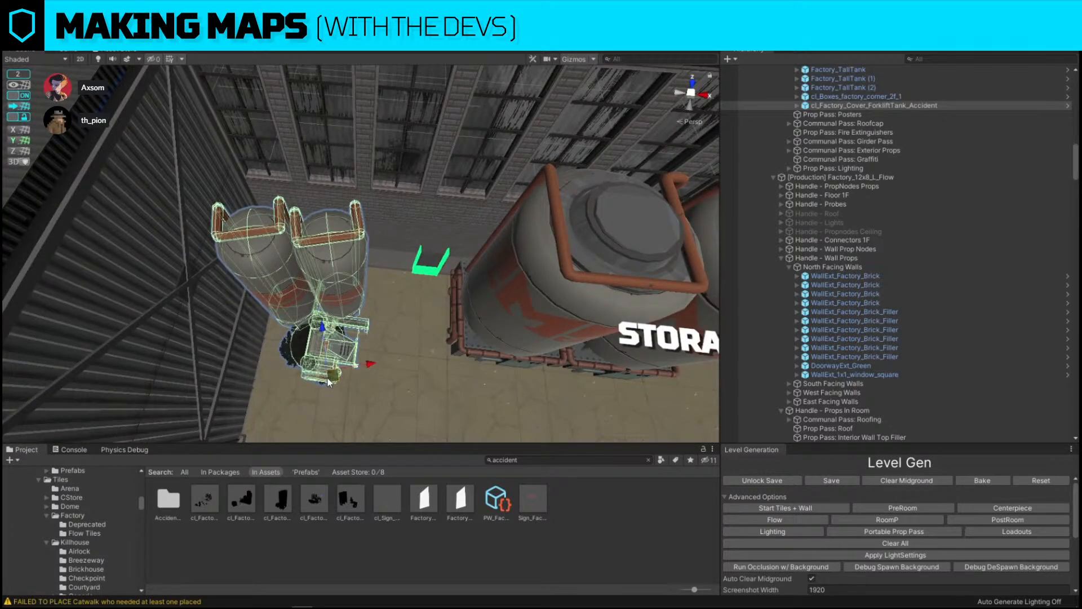
Rotate the forklift tank accident prop and move it back into the corner between the blue window and the green doorway.
left_click_drag(329, 378, 373, 397)
key("e")
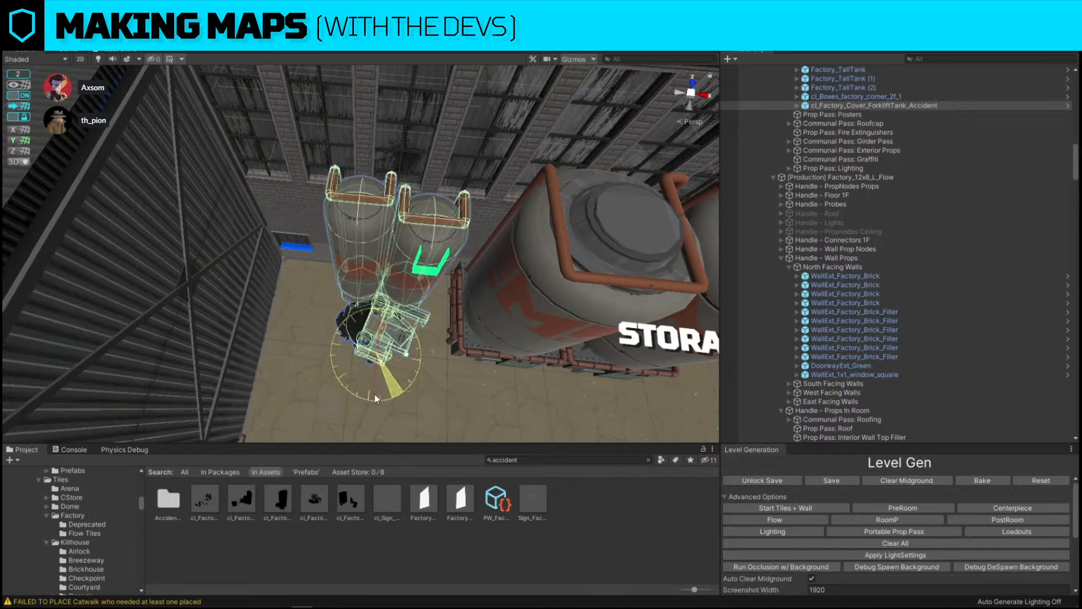
key("w")
left_click_drag(382, 355, 359, 353)
right_click_drag(359, 353, 511, 237)
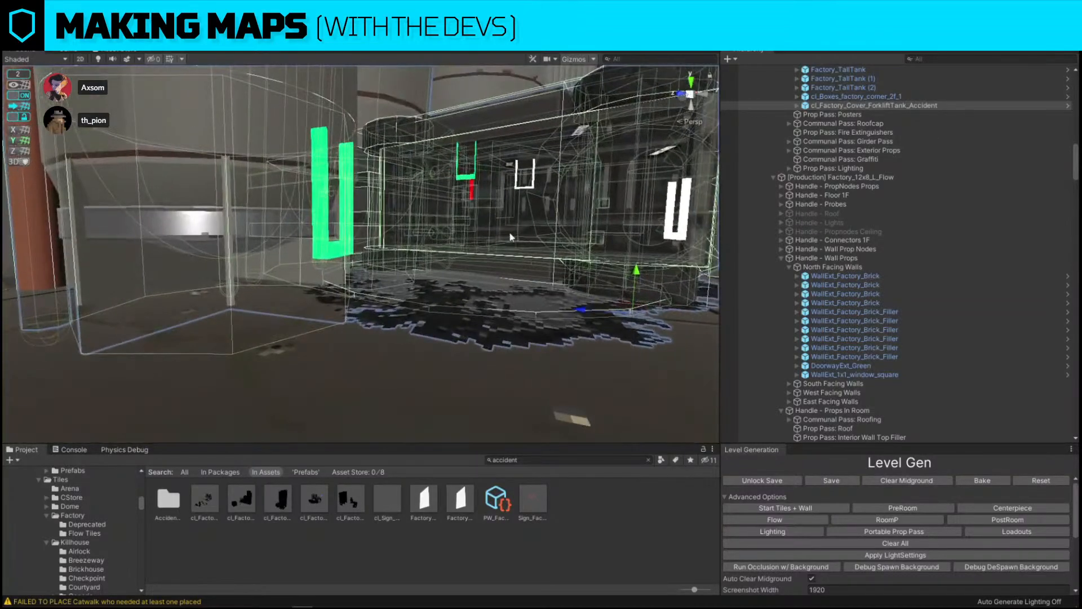
Examine the forklift accident prop and the space around it, the green doorway and the tall tanks in the storage room.
right_click_drag(630, 317, 334, 361)
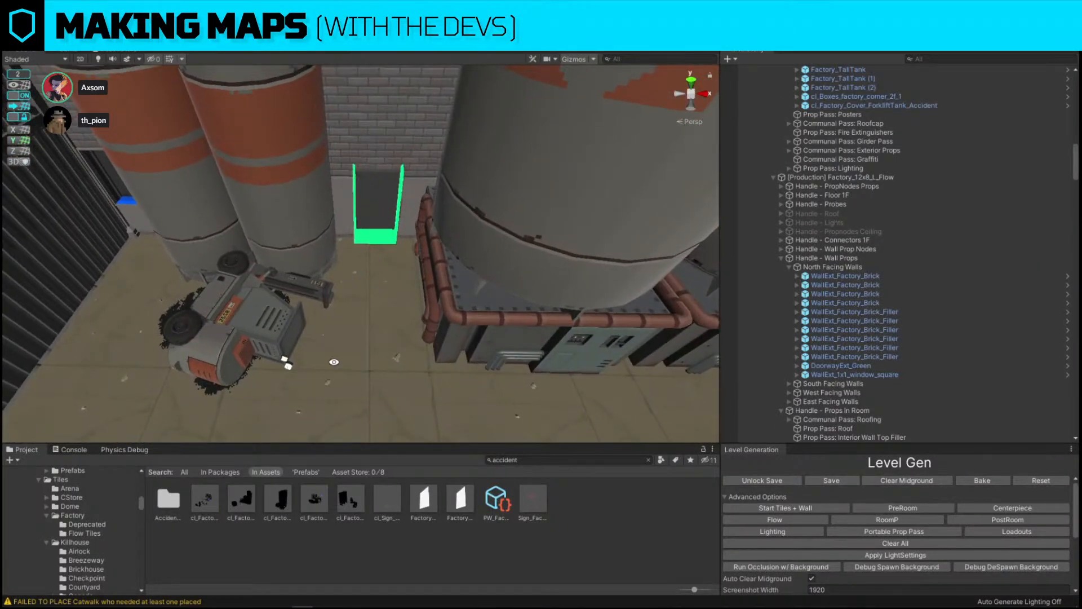
right_click_drag(264, 250, 299, 275)
left_click_drag(637, 217, 355, 188, "alt")
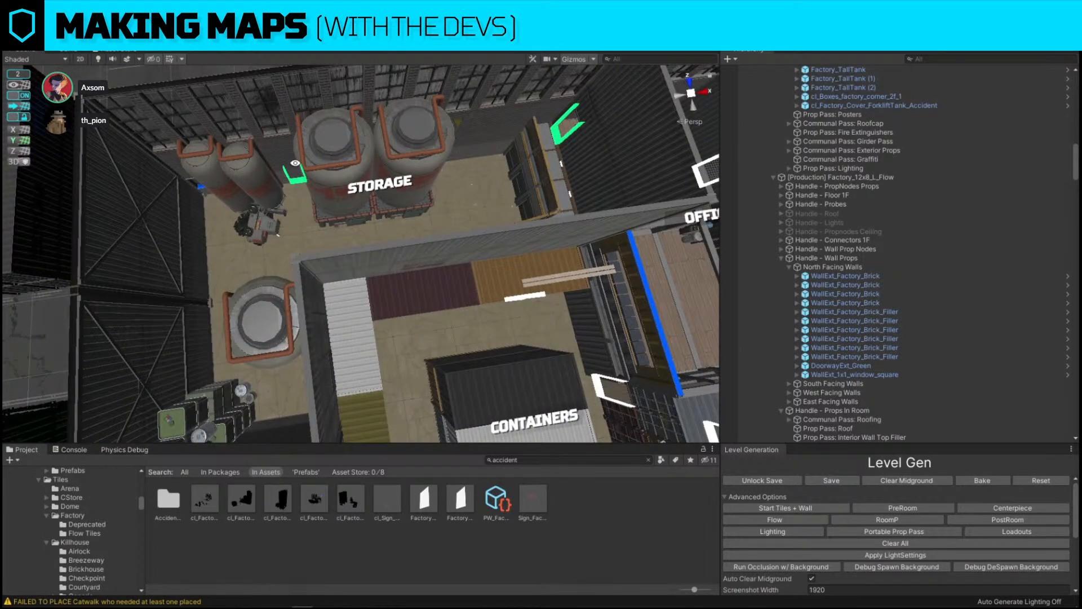
right_click_drag(295, 163, 359, 199)
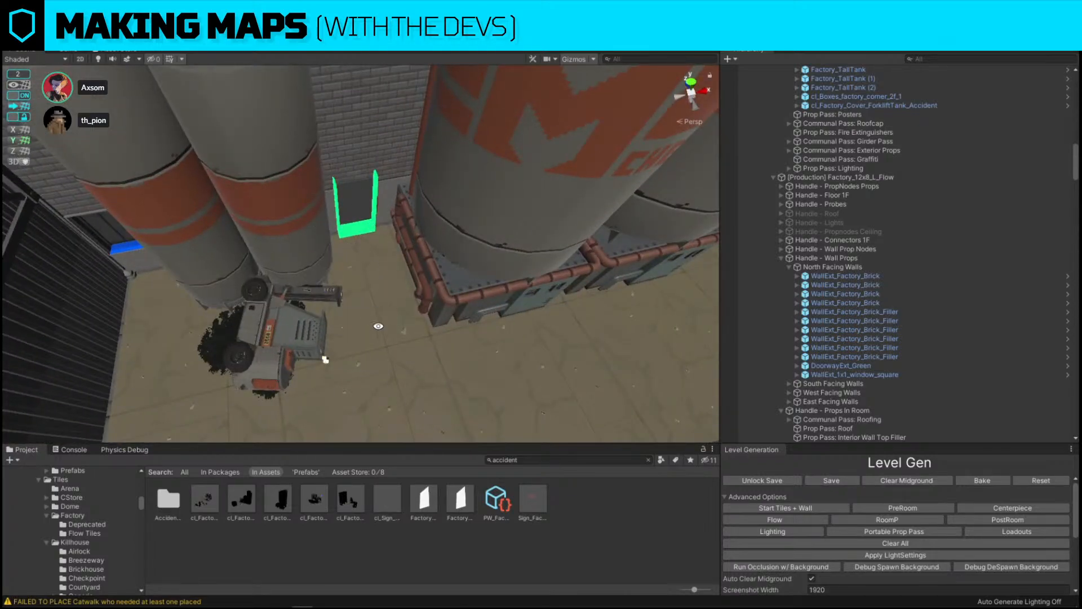
right_click_drag(242, 242, 303, 282)
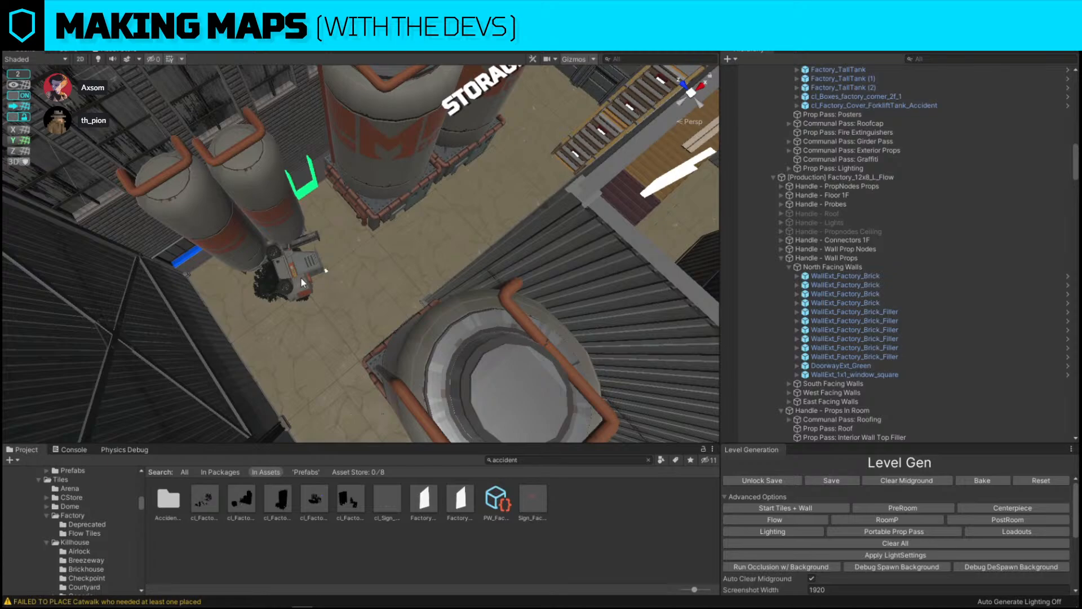
right_click_drag(302, 282, 301, 277)
right_click_drag(300, 277, 302, 282)
left_click(278, 203)
right_click_drag(426, 224, 391, 190)
left_click(425, 253)
key("ctrl+z")
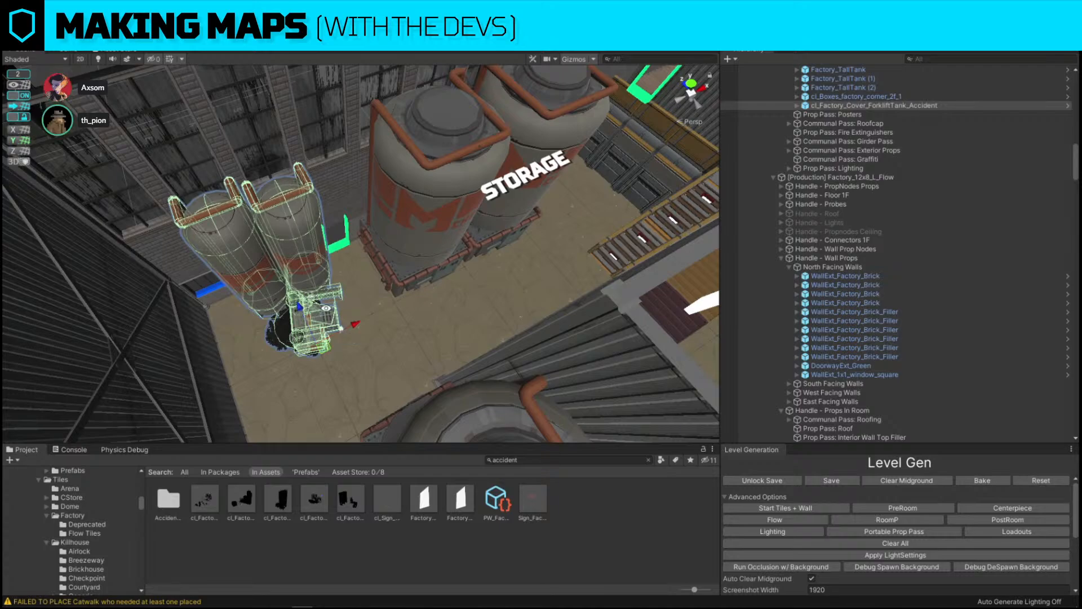
Nudge the forklift tank accident prop slightly outward from the window corner.
mouse_move(296, 217)
left_mouse_down("alt")
mouse_move(327, 236)
mouse_move(309, 229)
left_mouse_up("alt")
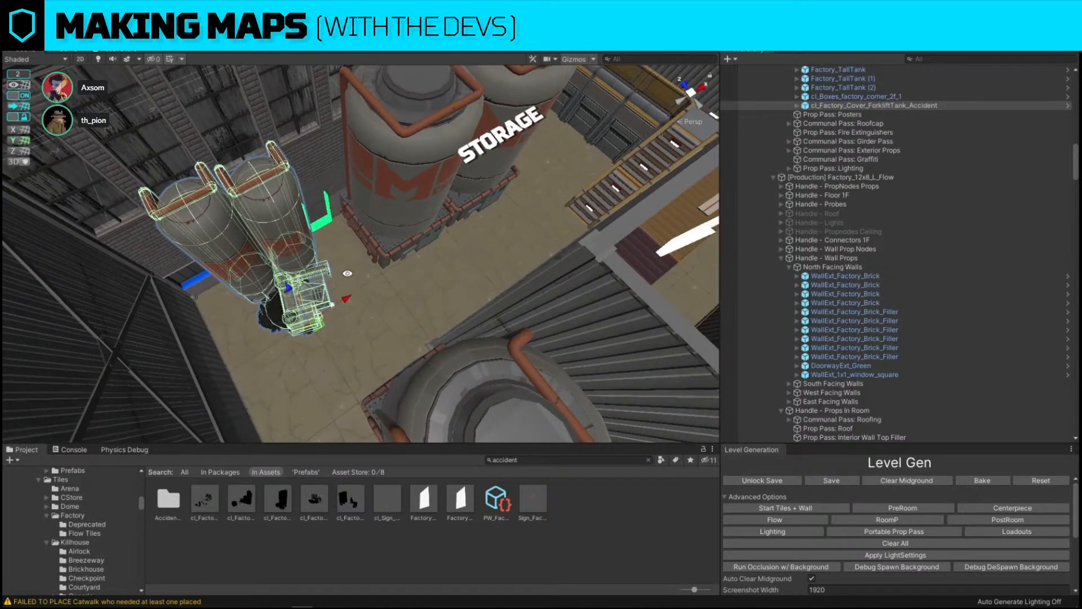
left_click(450, 293)
left_click(282, 221)
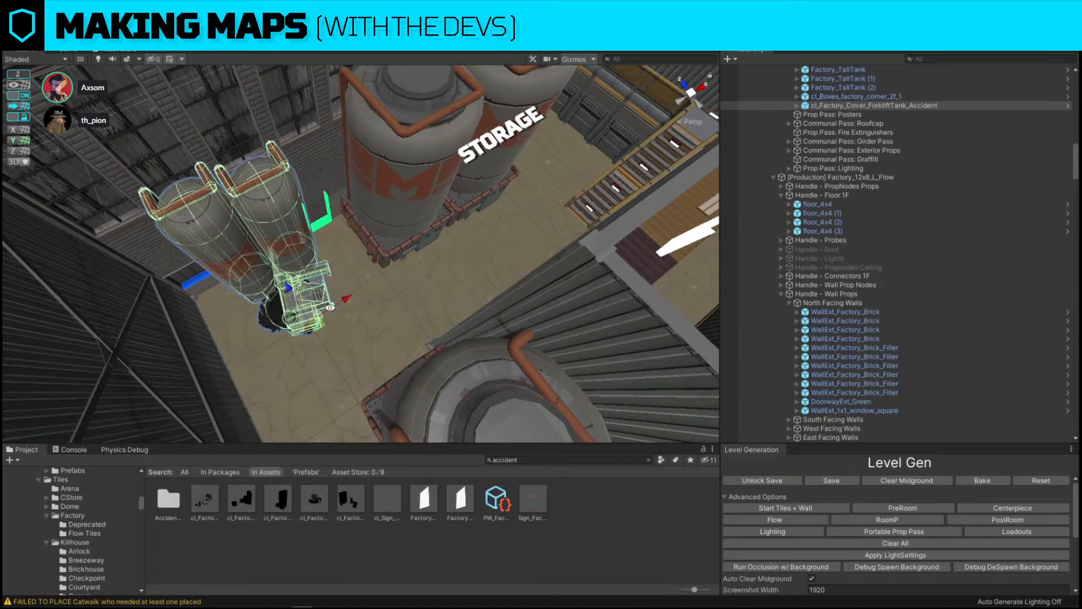
mouse_move(349, 300)
left_mouse_down()
mouse_move(329, 312)
mouse_move(357, 294)
left_mouse_up()
key("s")
right_click_drag(401, 309, 460, 269)
key("w")
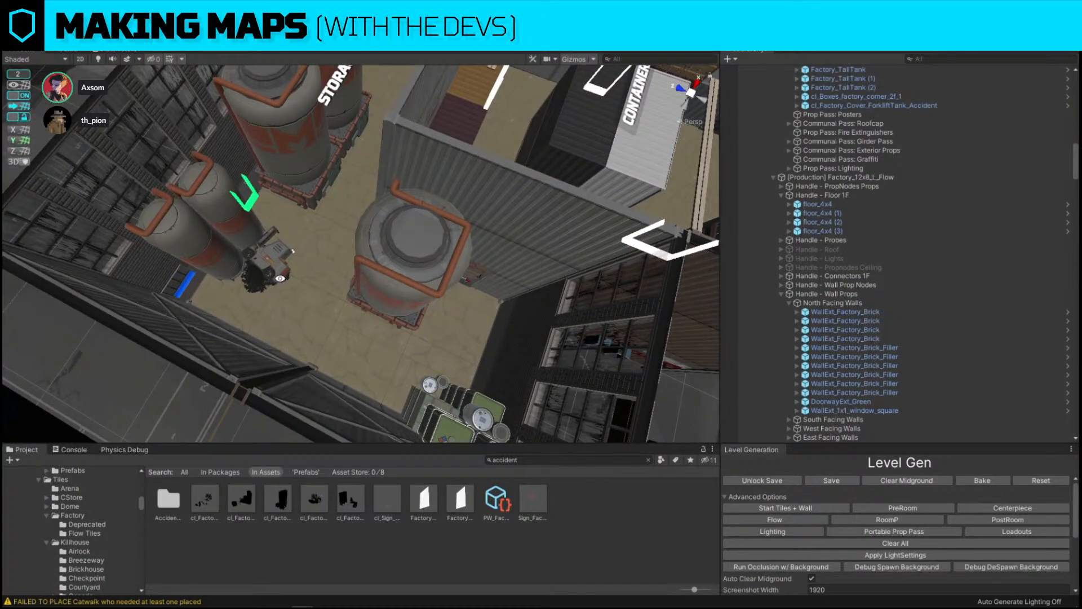
Duplicate cl_FOffice_DeskChoke in the office and move the copy across the room toward the green doorway and brick wall.
right_click_drag(285, 220, 365, 230)
key("s")
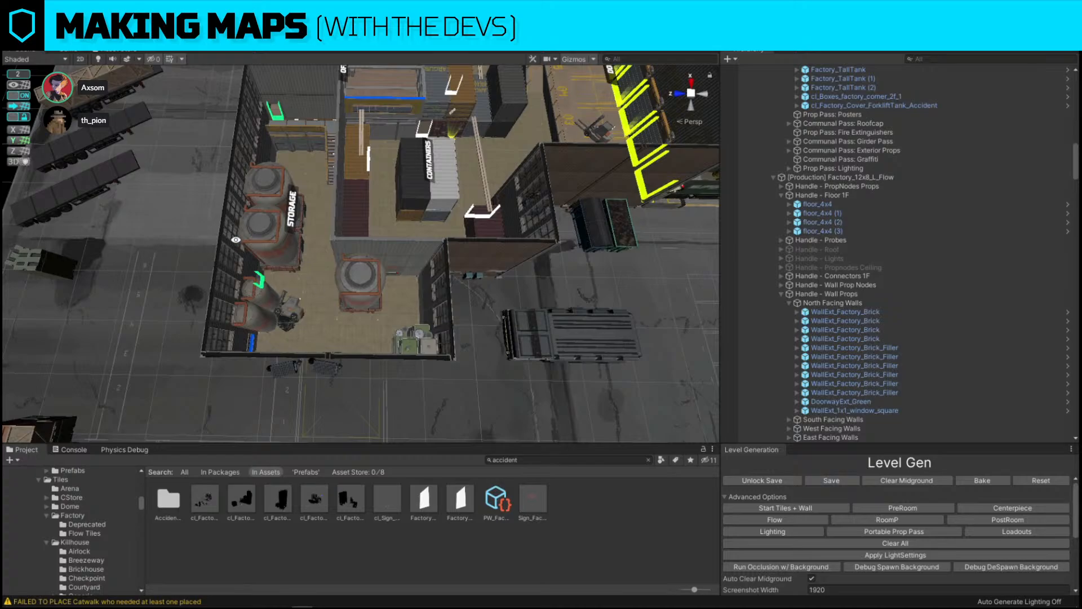
left_click_drag(235, 240, 366, 243, "alt")
scroll(383, 262, "up", 8)
left_click(436, 327)
right_click_drag(236, 284, 239, 281)
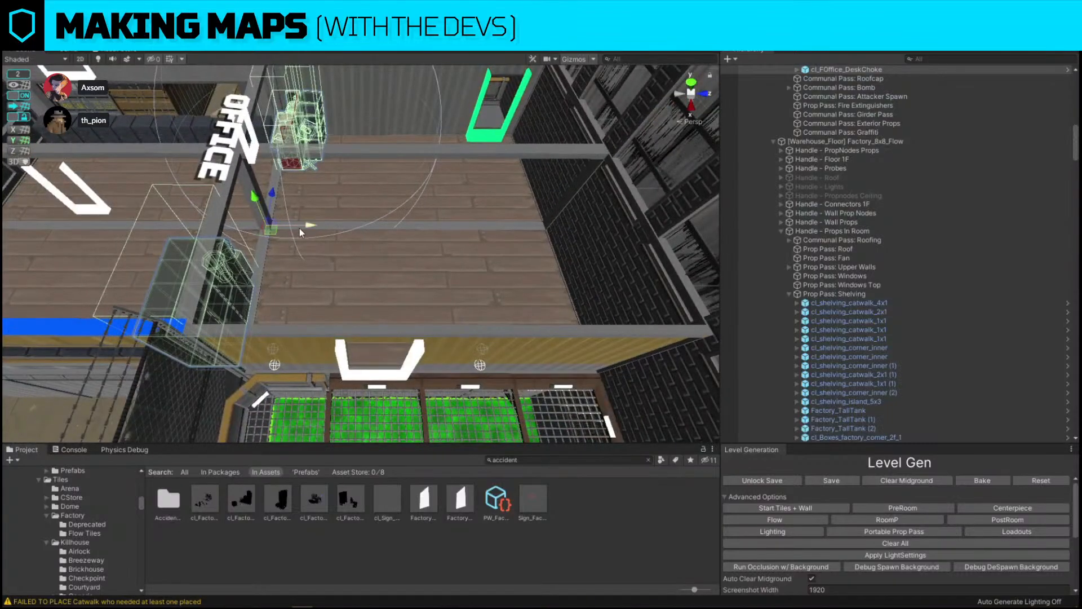
left_click_drag(299, 228, 336, 231)
right_click_drag(336, 231, 369, 217)
key("ctrl+d")
left_click_drag(369, 217, 442, 217)
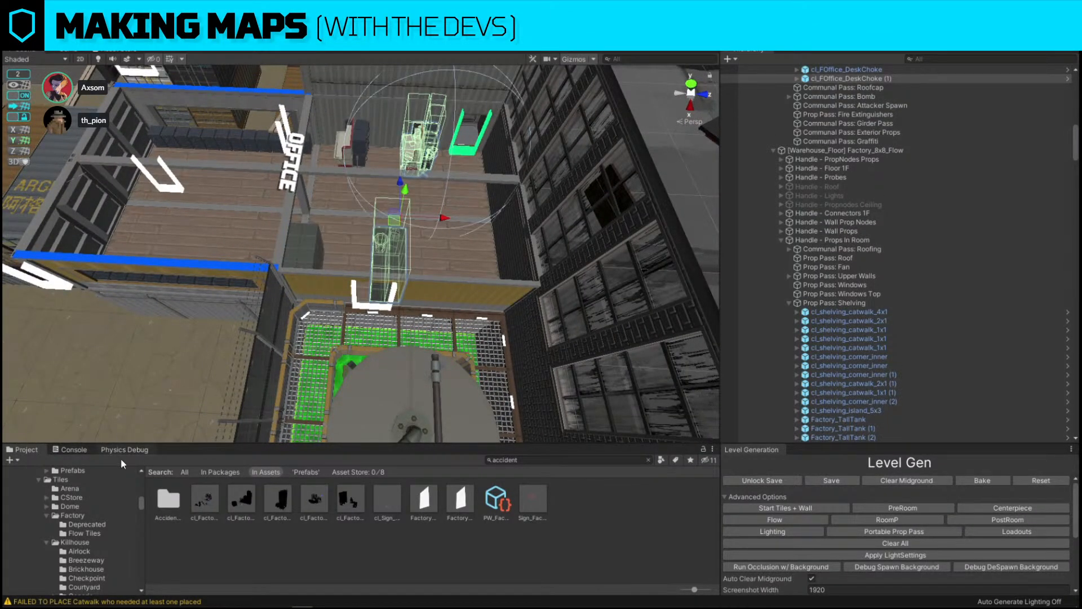
Replace the copied office desk choke with cl_FOffice_Couch_2x2_Corner_Break from the Factory Office Cover folder.
right_click_drag(193, 297, 330, 257)
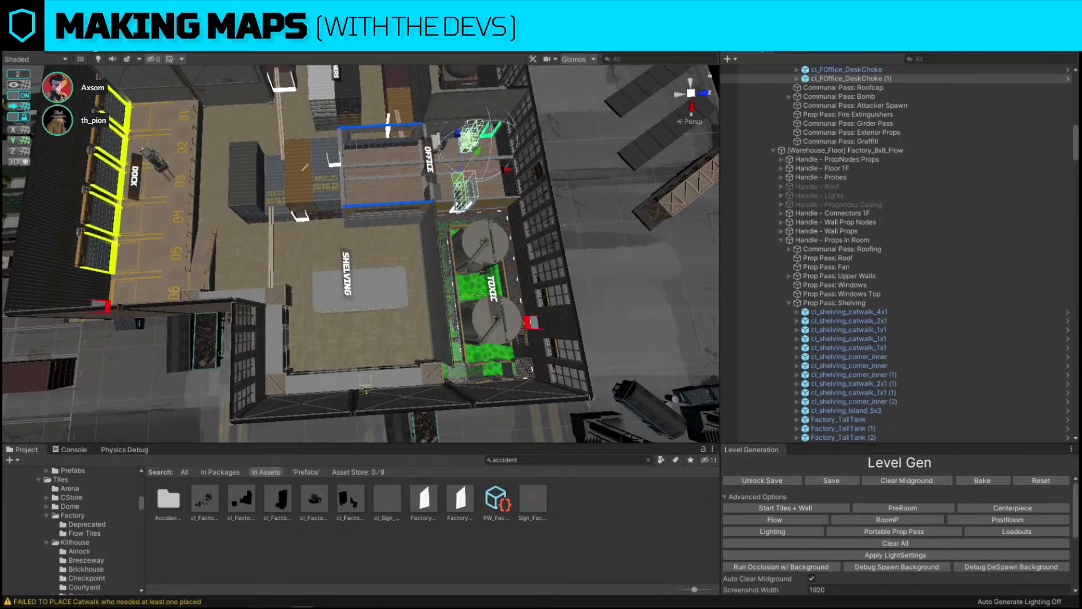
right_click_drag(416, 248, 421, 227)
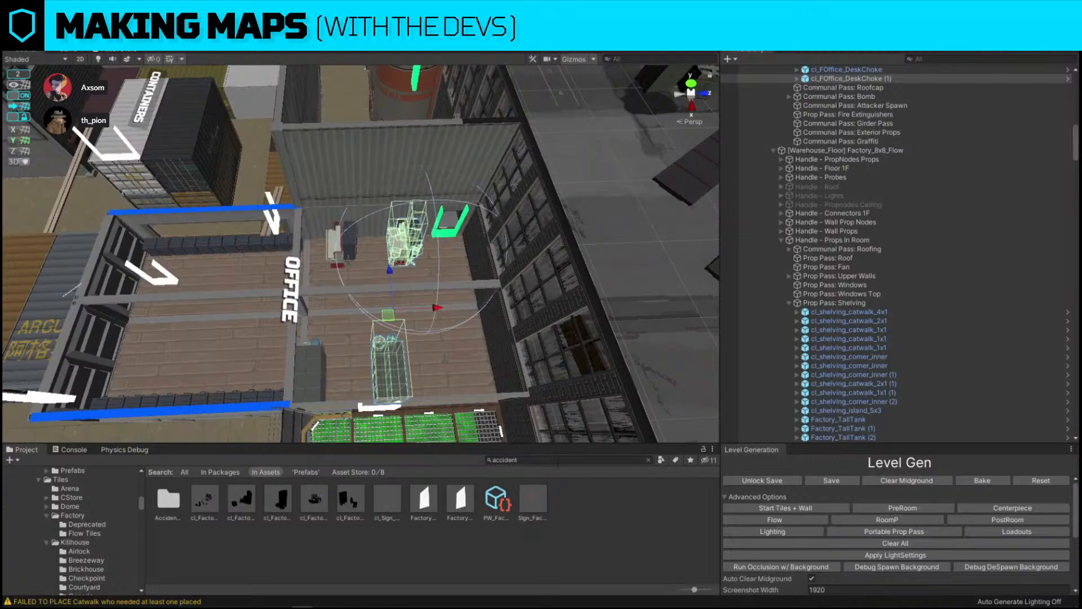
left_click(398, 346)
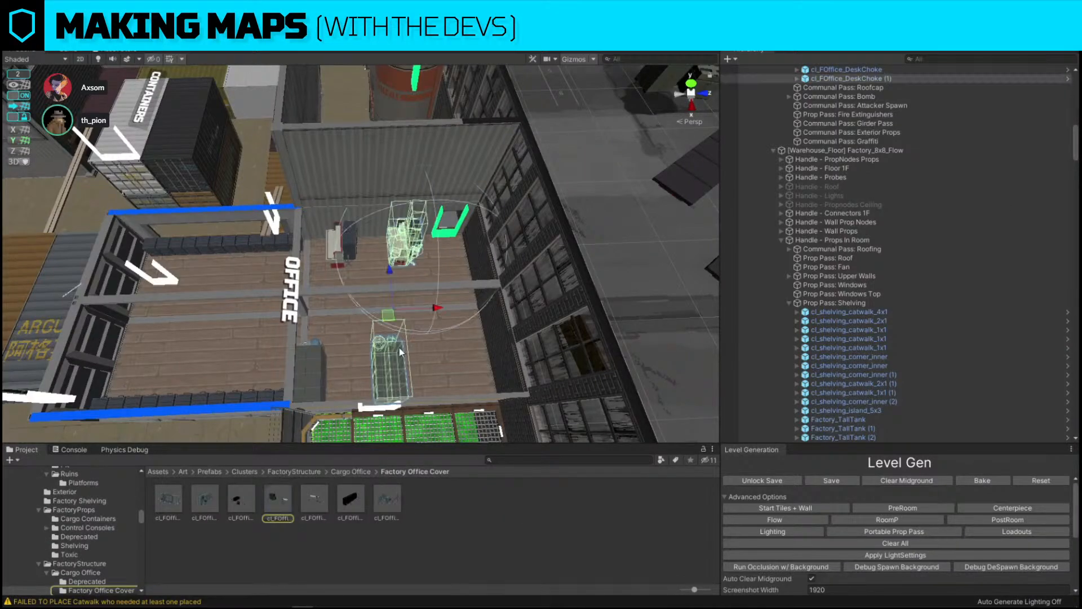
key("ctrl+shift+r")
left_click_drag(232, 505, 227, 230)
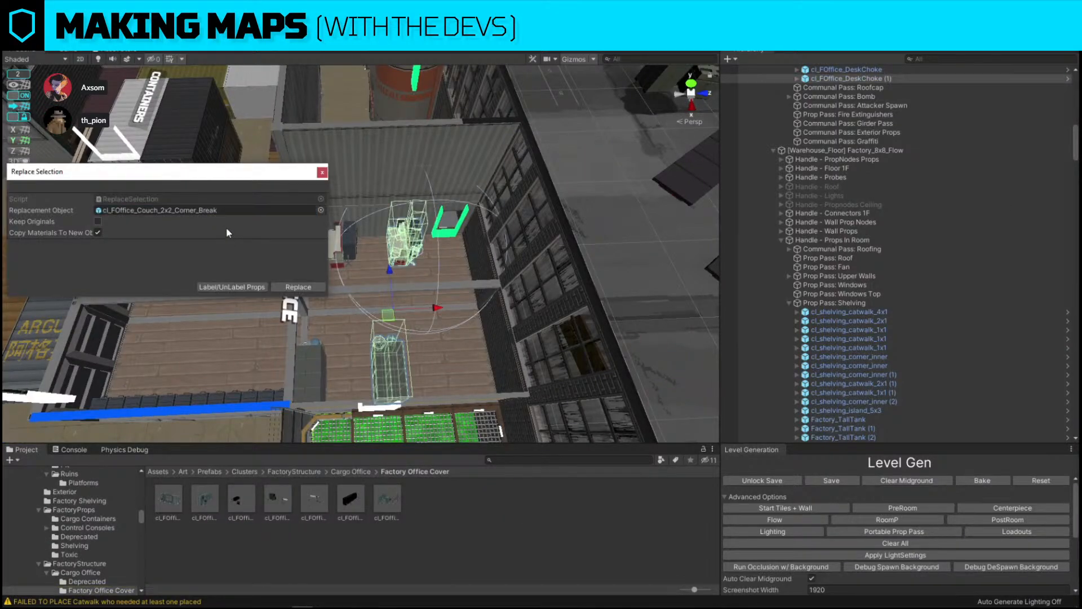
left_click(313, 289)
Examine the new couch prop inside the office and how the office fits into the whole warehouse layout.
left_click(425, 357)
right_click_drag(425, 357, 874, 360)
key("w")
left_click(353, 266)
right_click_drag(620, 315, 851, 453)
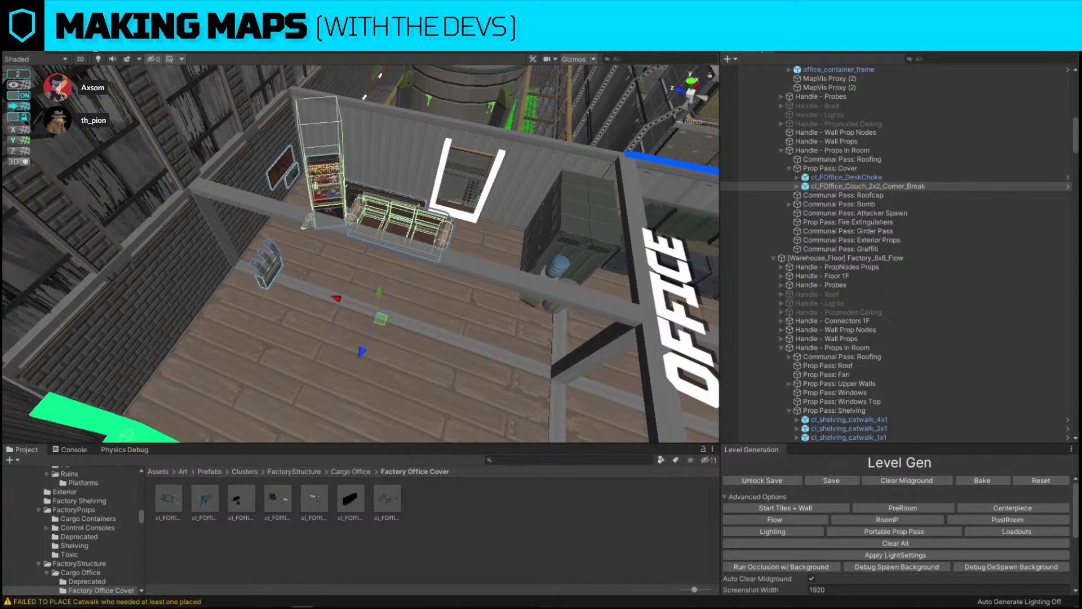
right_click_drag(472, 258, 403, 269)
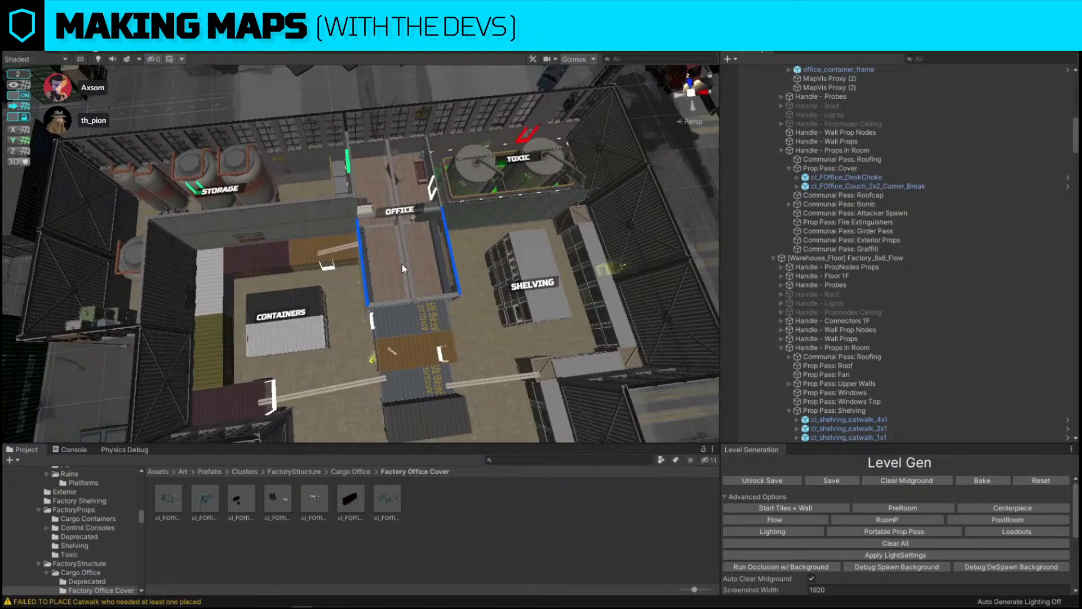
left_click_drag(402, 263, 383, 287, "alt")
scroll(382, 288, "down", 8)
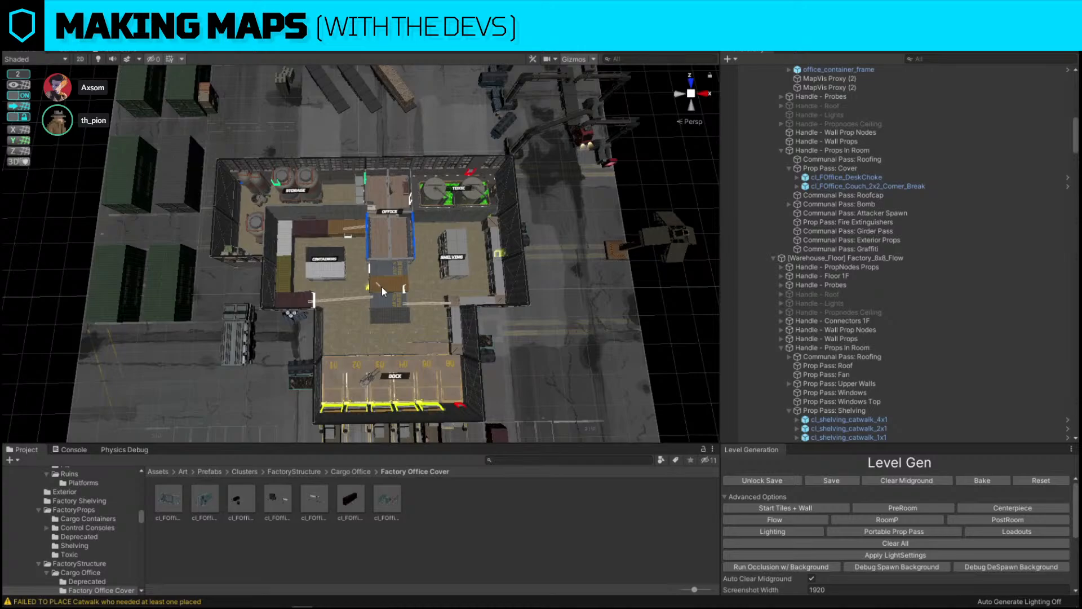
Move the two tall storage tanks along the wall away from the green doorway, and shift them partly back toward it.
left_click(313, 178)
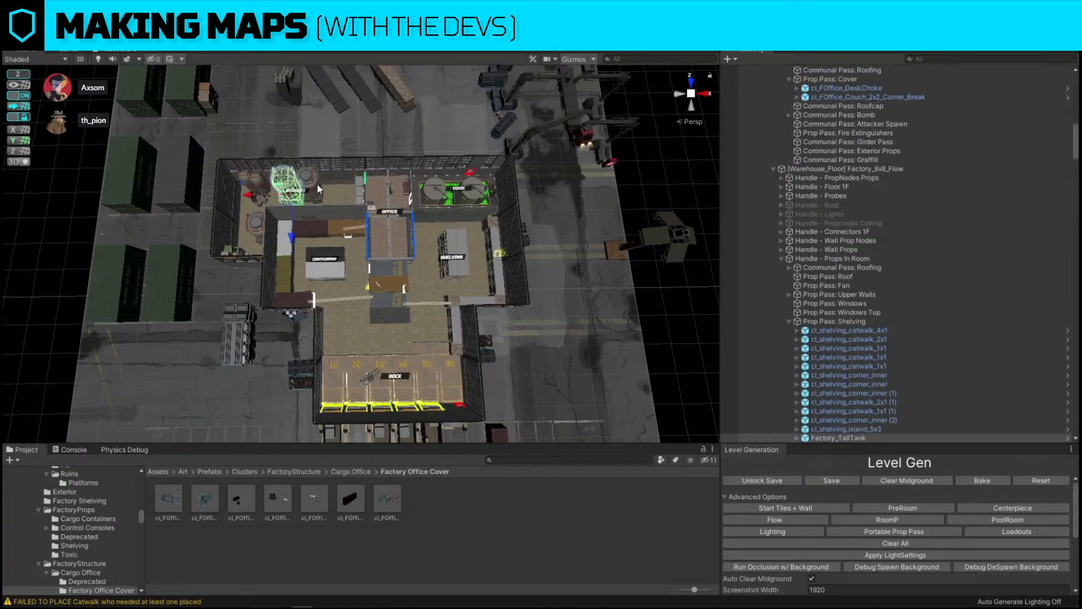
key("f")
left_click_drag(350, 266, 393, 269)
scroll(371, 260, "down", 10)
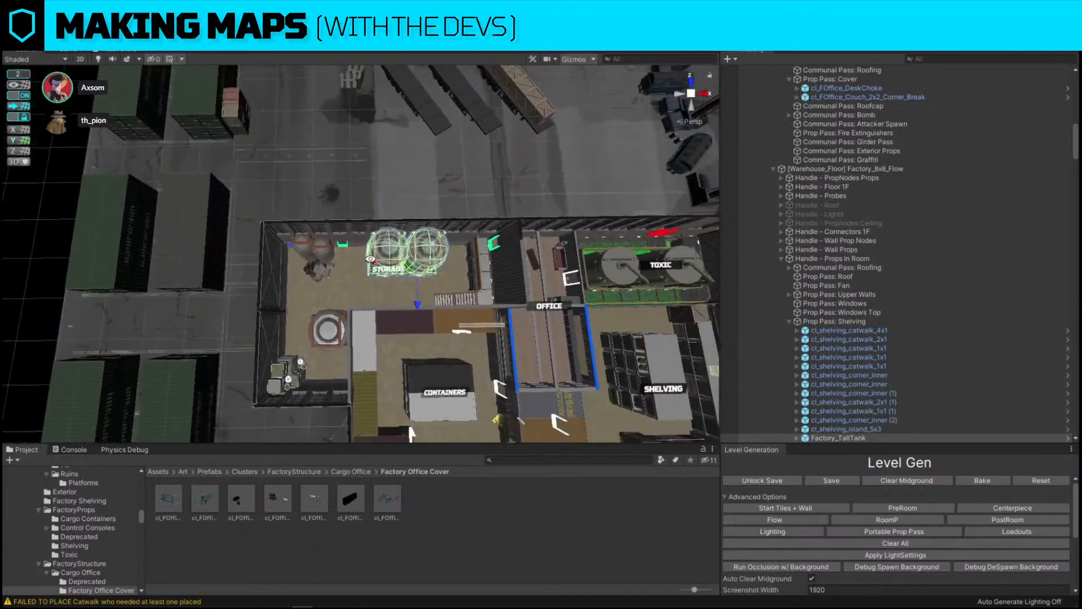
scroll(370, 259, "down", 1)
left_click(157, 203)
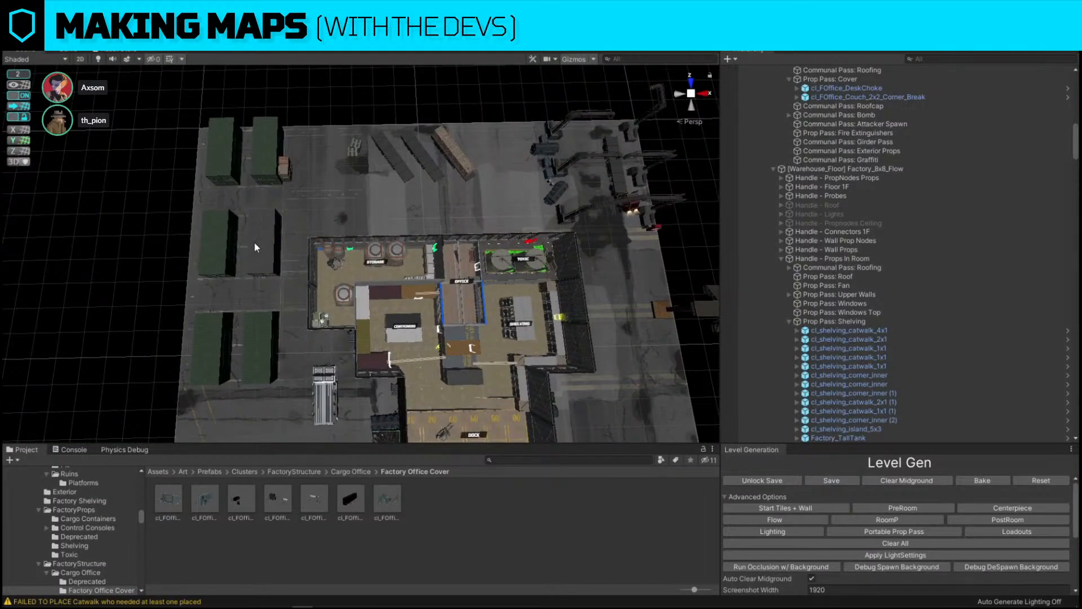
key("ctrl+z")
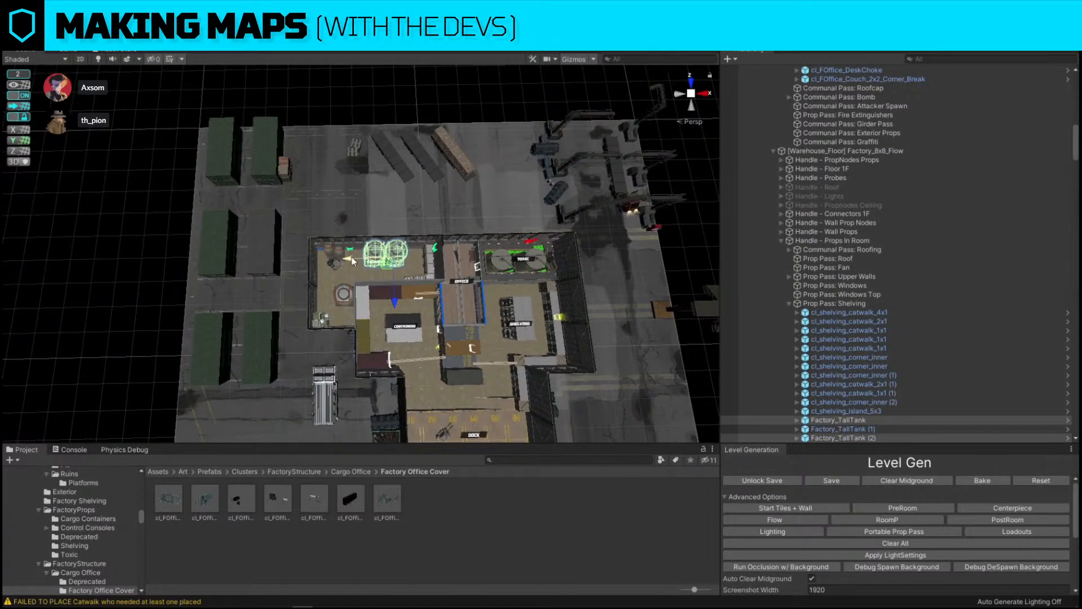
left_click_drag(350, 258, 341, 258)
left_click(137, 252)
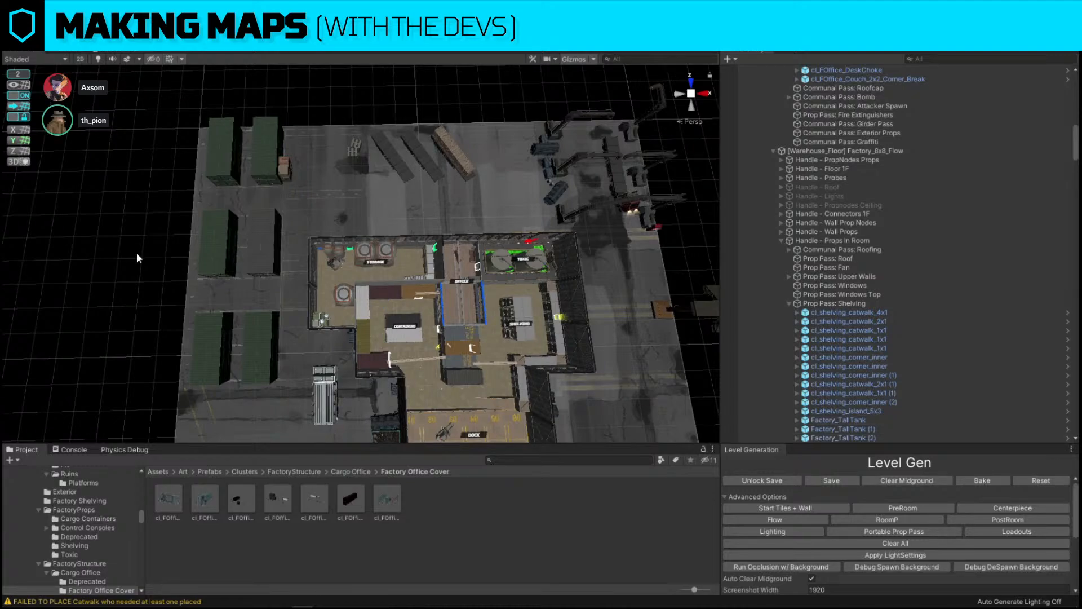
key("ctrl+z")
Examine the storage room passage at floor level, between the tall tanks, the metal wall and the forklift accident.
right_click_drag(352, 231, 631, 98)
key("w")
key("a")
key("w")
key("w")
right_click_drag(350, 307, 319, 275)
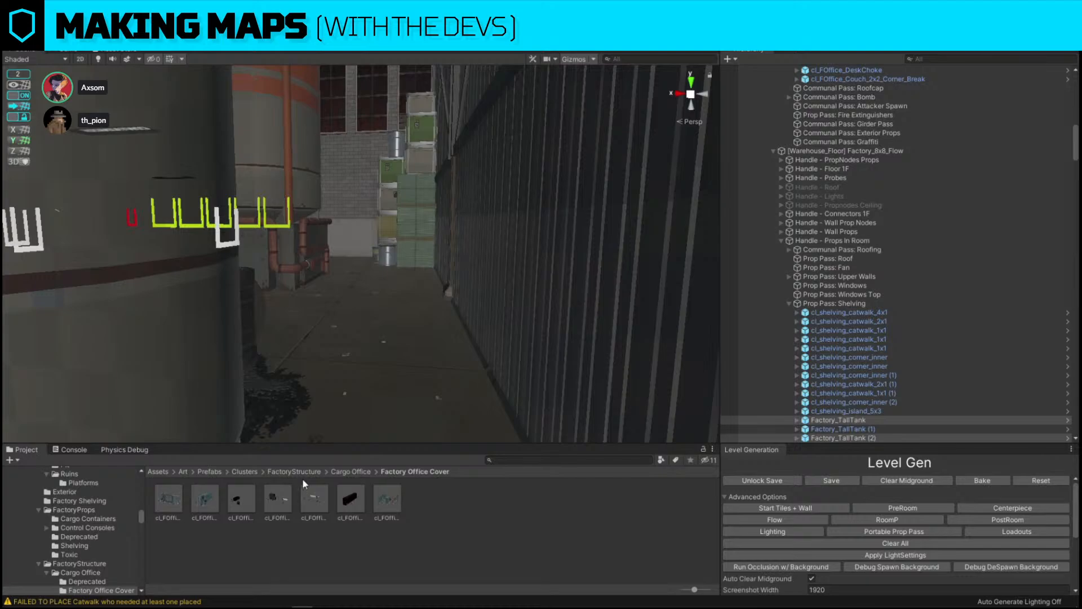
right_click_drag(545, 393, 339, 144)
right_click_drag(386, 160, 374, 278)
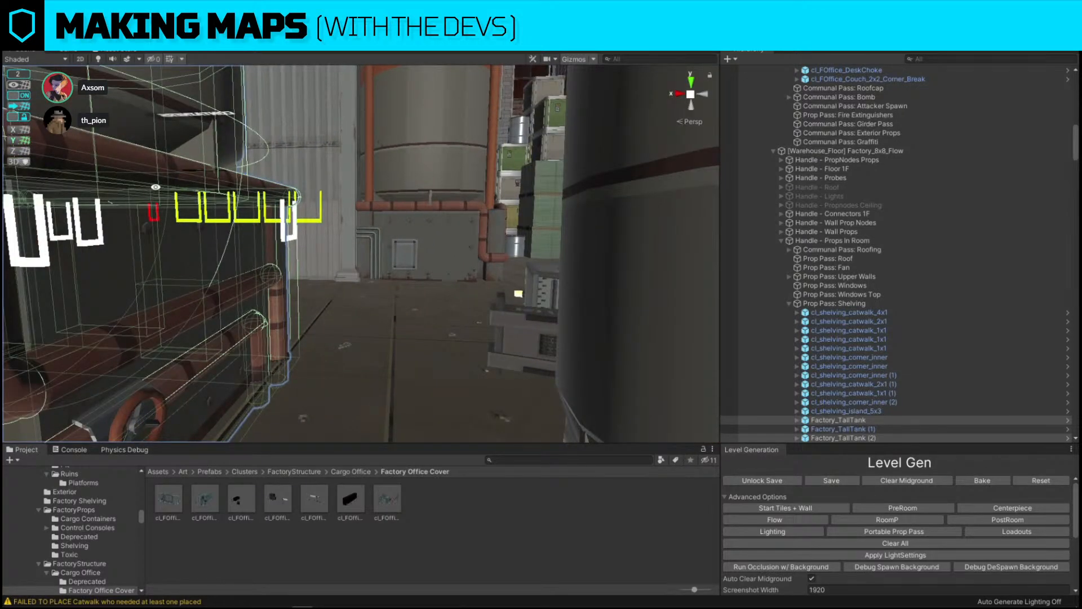
right_click_drag(512, 274, 408, 289)
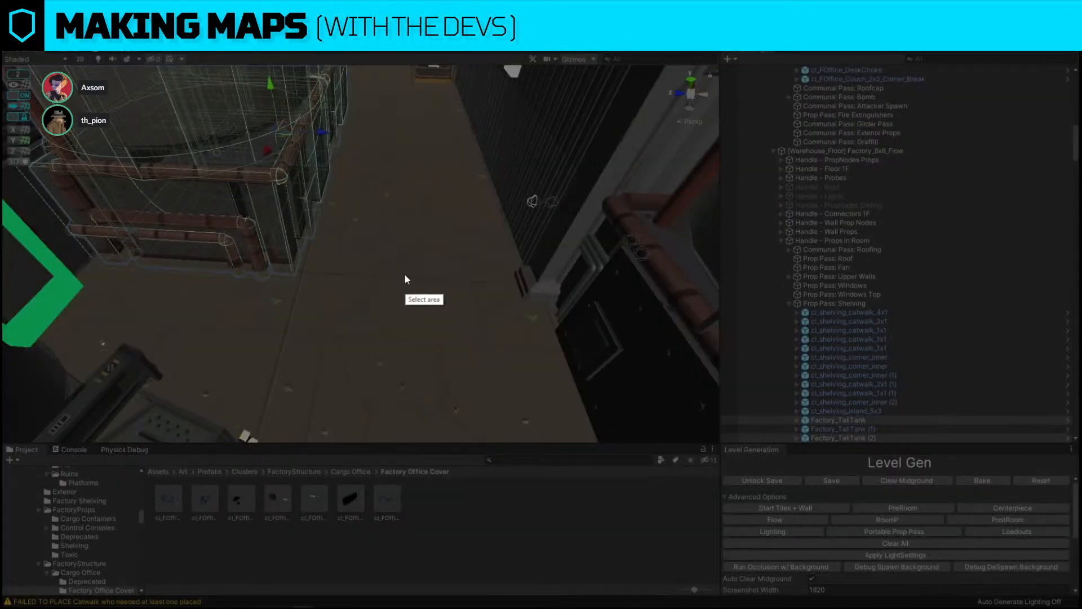
Sketch a green outline over a screen capture to mark the open floor beside the tank base, and discard the capture.
left_click_drag(100, 188, 734, 527)
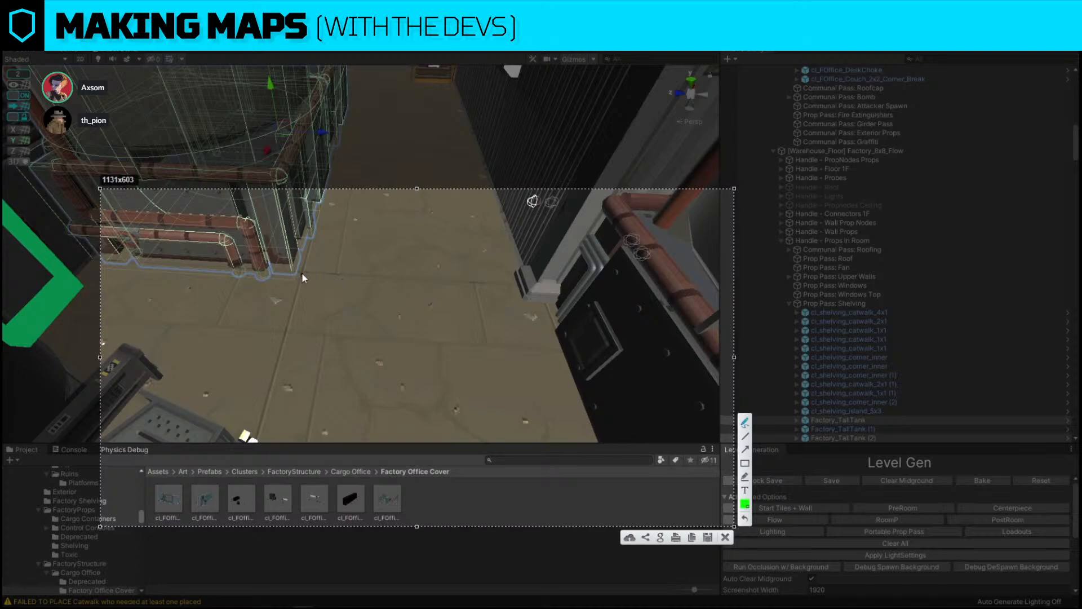
mouse_move(302, 272)
left_mouse_down()
mouse_move(242, 437)
mouse_move(622, 391)
mouse_move(279, 280)
left_mouse_up()
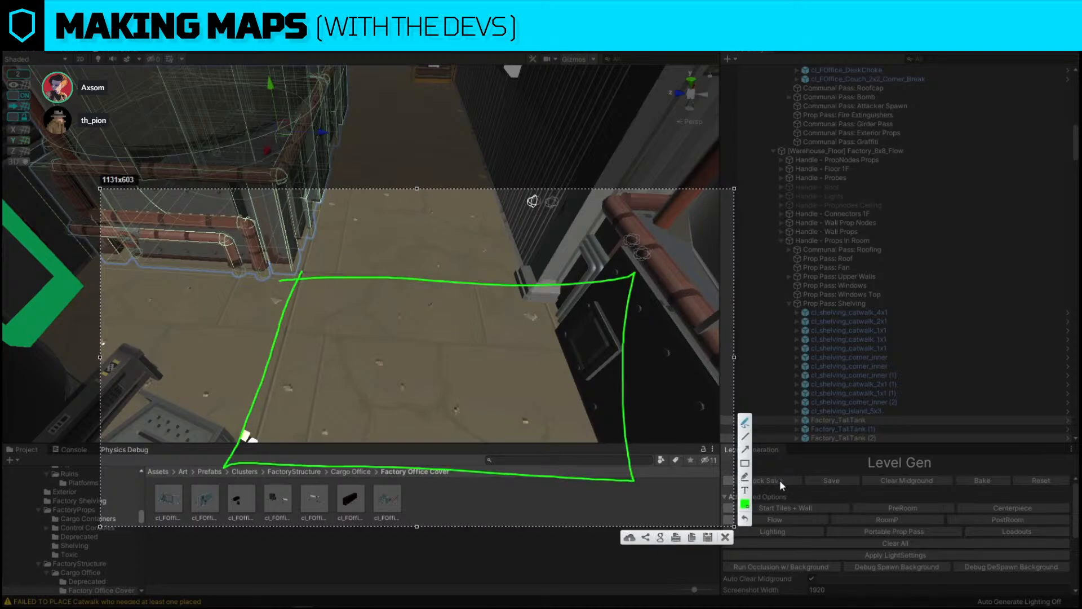
left_click(725, 536)
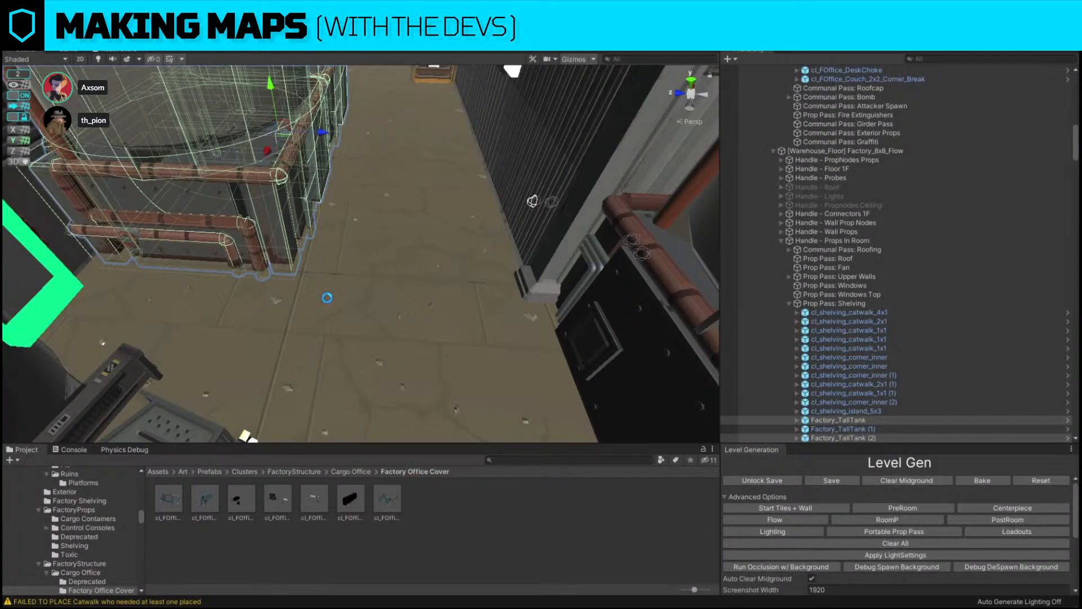
Move the two tall tanks along the storage wall away from the first green doorway, toward the shelving at the office end.
right_click_drag(373, 272, 340, 170)
key("s")
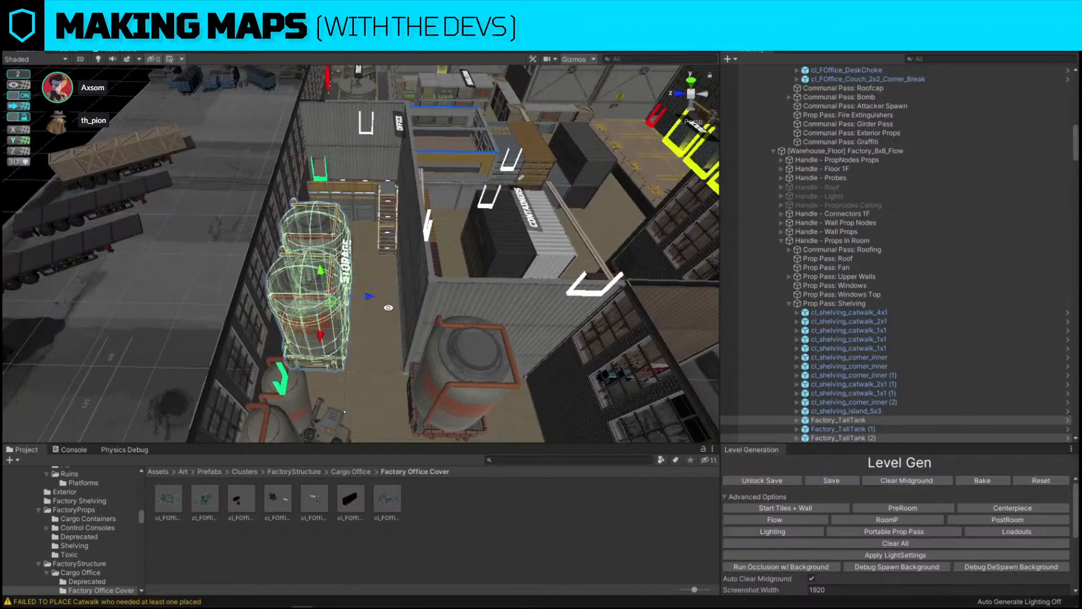
right_click_drag(360, 276, 384, 274)
key("s")
left_click(620, 164)
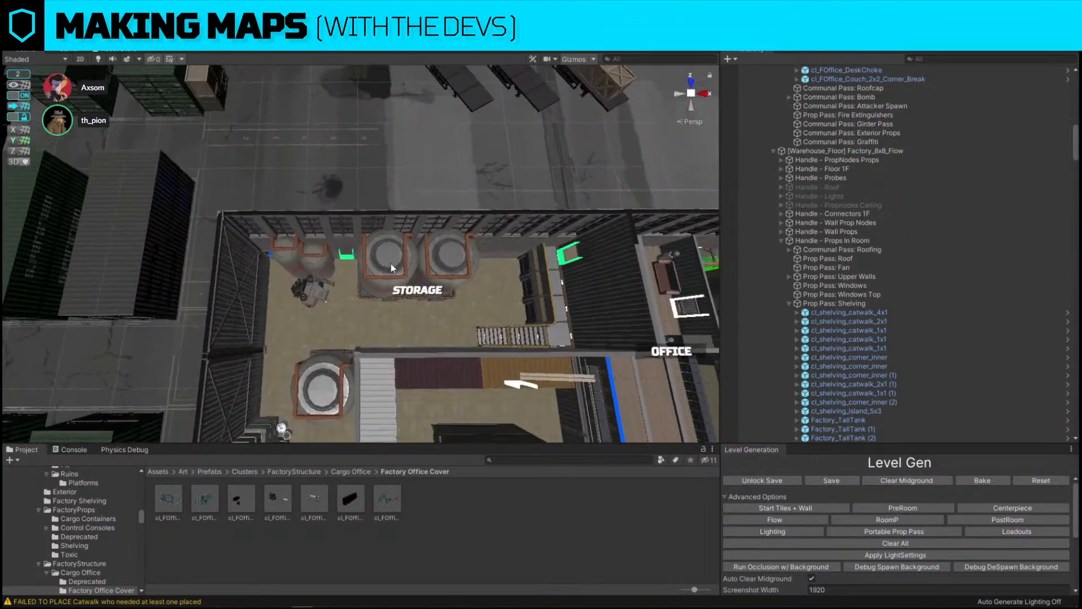
left_click(390, 262)
left_click(445, 260, "shift")
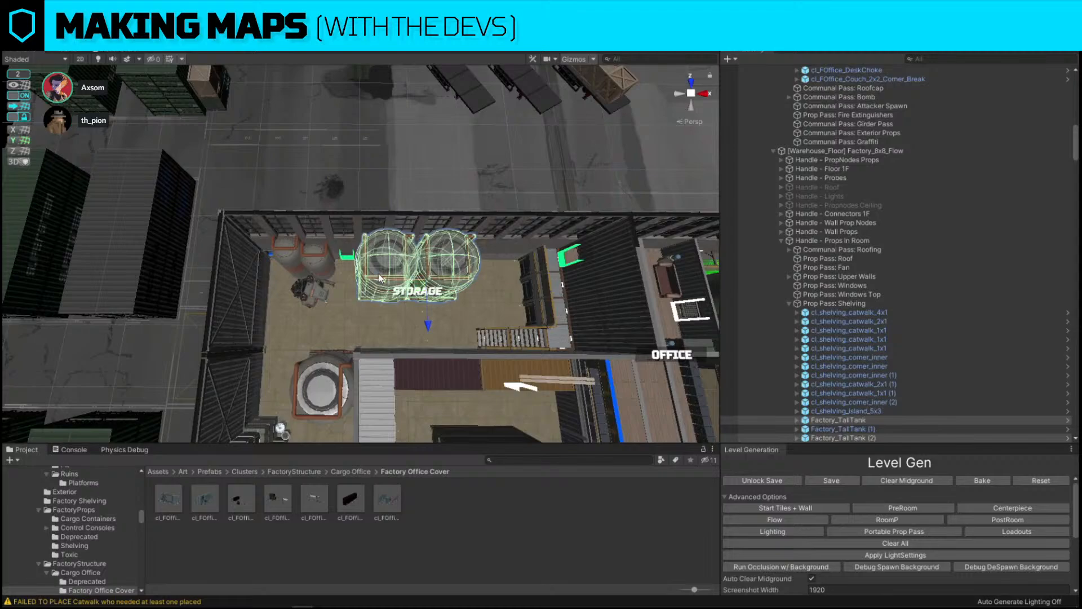
left_click_drag(384, 274, 417, 277)
right_click_drag(333, 293, 333, 293)
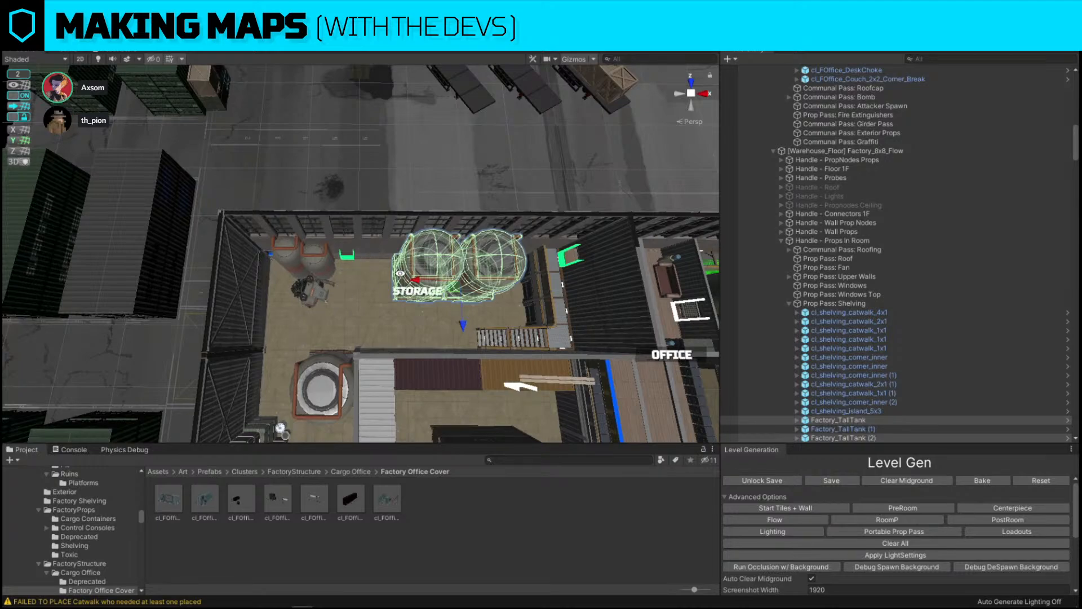
Move the two tall storage tanks along the wall back toward the first green doorway, beside the smaller tanks.
left_click_drag(417, 278, 382, 282)
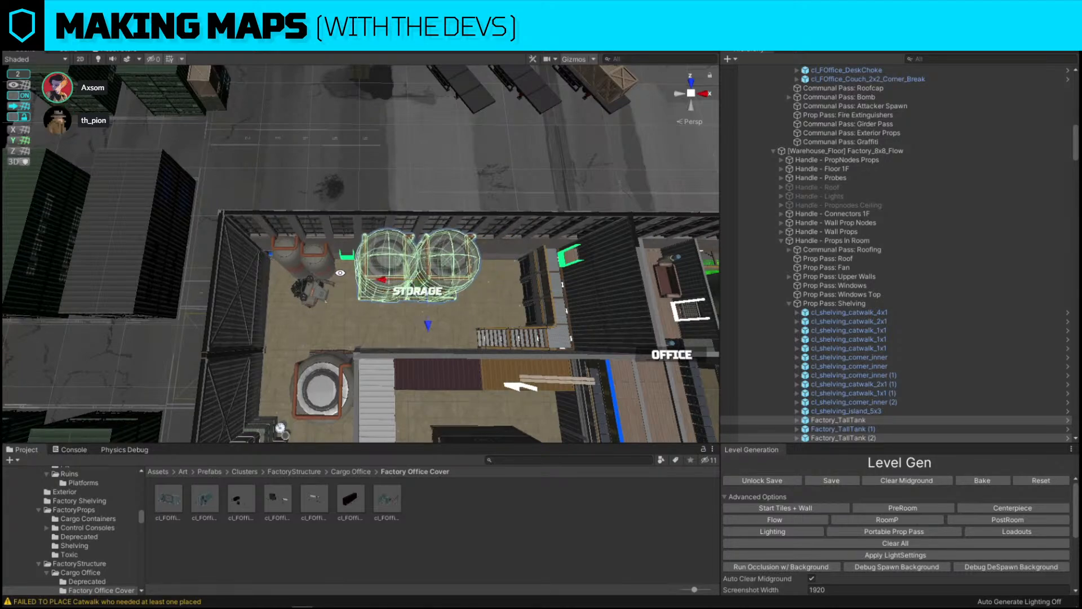
left_click_drag(260, 255, 499, 176, "alt")
left_click(500, 177)
Nudge the desk choke cover props in the office slightly away from the blue-marked half of the room.
right_click_drag(500, 177, 328, 274)
key("w")
key("s")
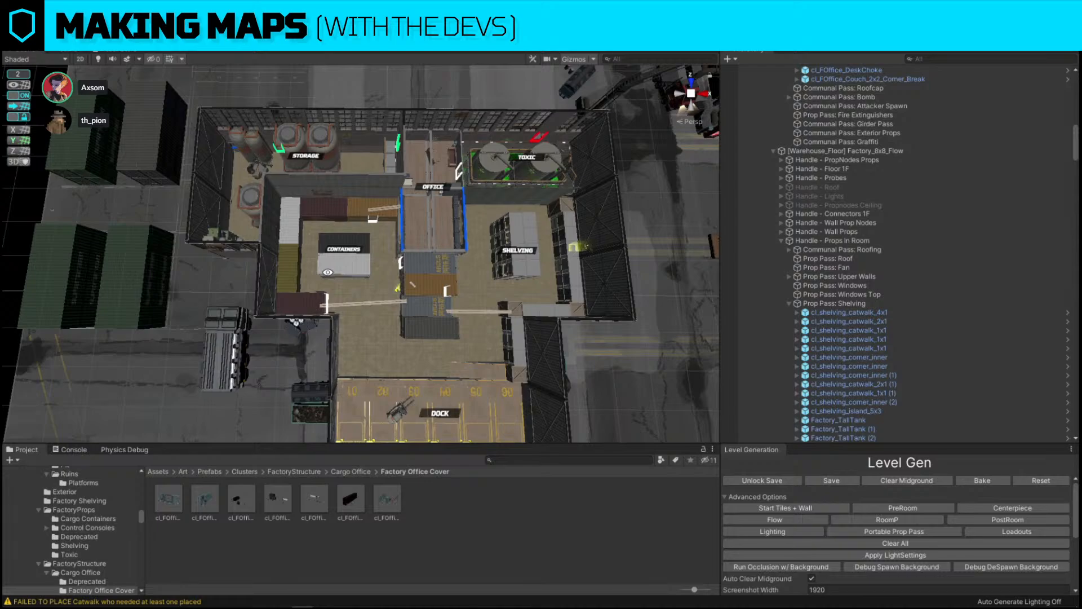
key("s")
right_click_drag(327, 272, 564, 225)
key("d")
key("w")
key("s")
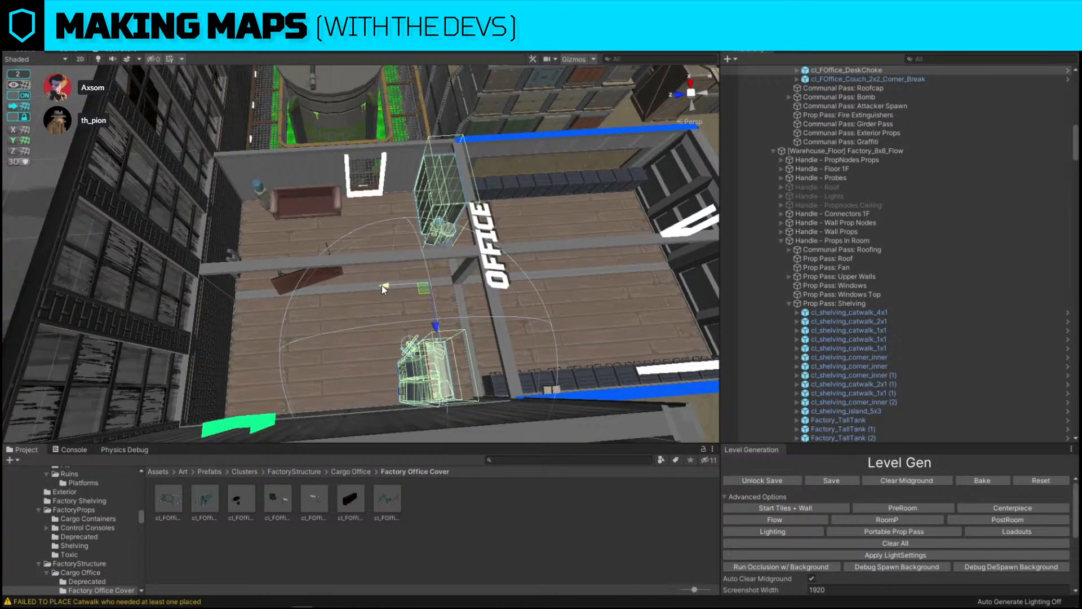
left_click_drag(375, 287, 364, 290)
Try the two tall storage tanks closer to the office-end doorway, and move them back toward the first green doorway.
key("s")
right_click_drag(363, 290, 381, 214)
left_click(382, 219)
left_click(465, 169, "shift")
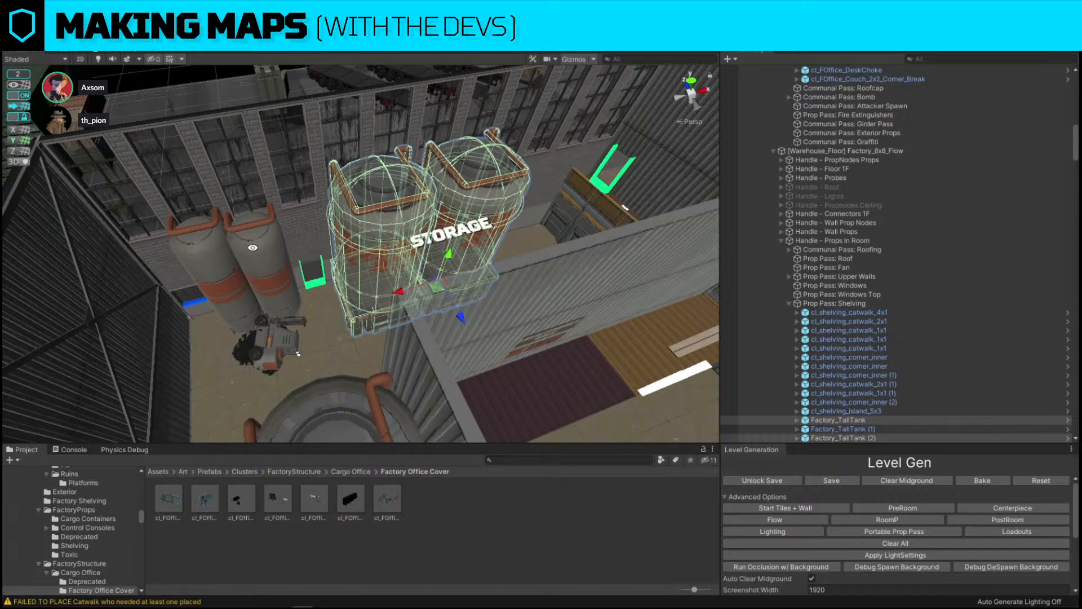
left_click_drag(394, 291, 519, 293, "alt")
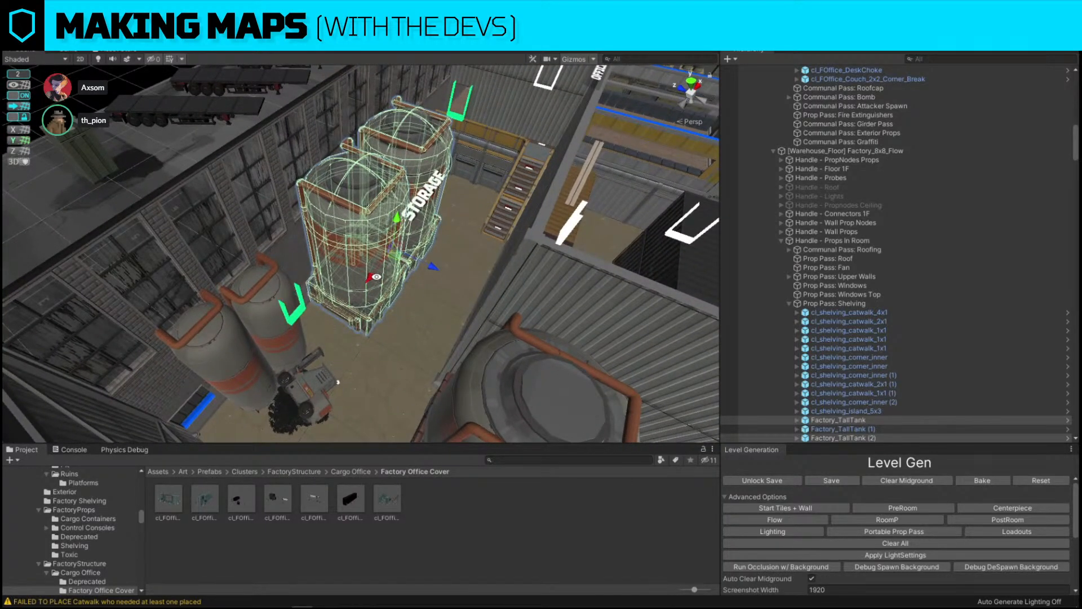
left_click_drag(368, 289, 397, 258)
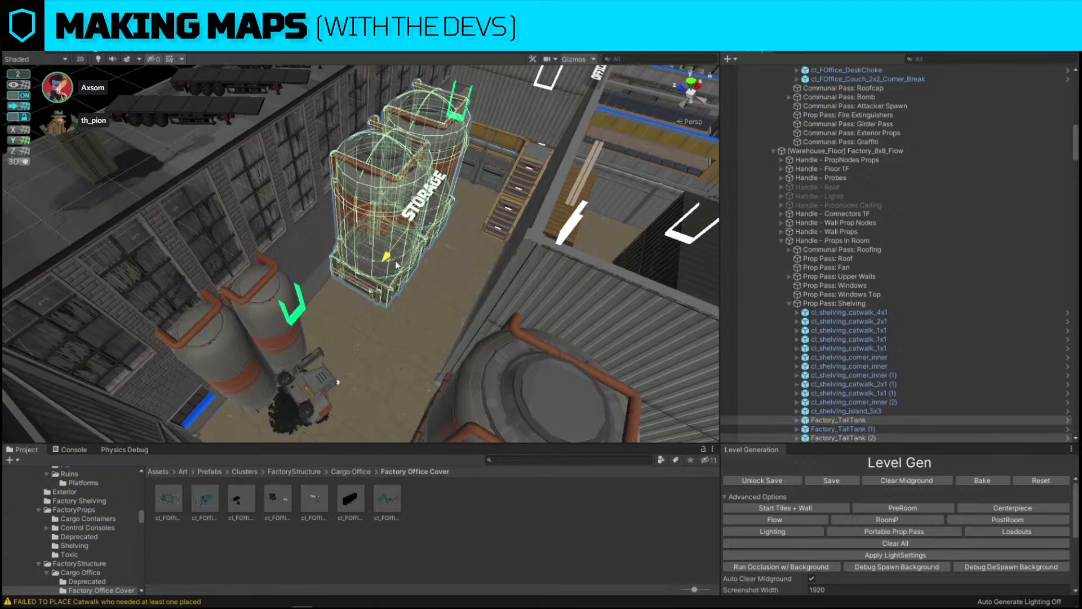
left_click_drag(395, 260, 380, 278)
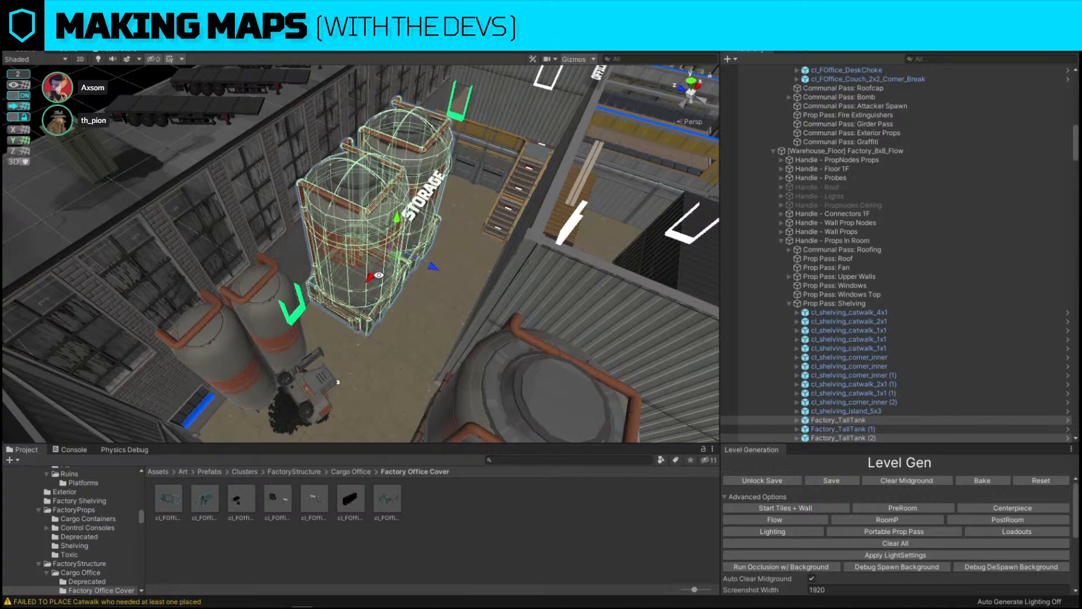
left_click_drag(375, 279, 308, 249)
left_click(380, 158)
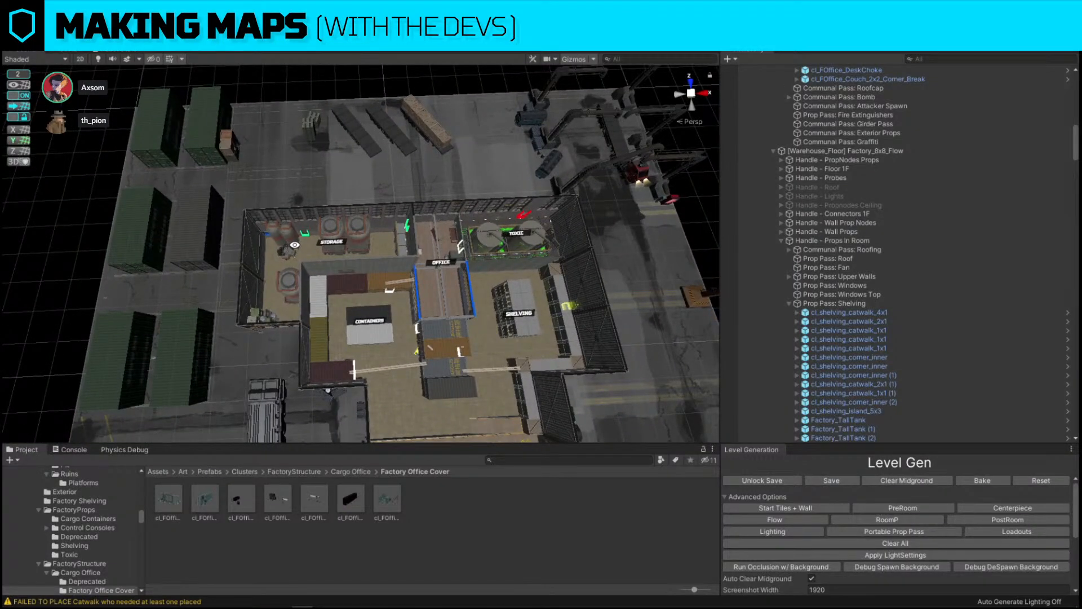
Duplicate the wooden plank beside the shelving area, move the copy to the dock crate near bay 06, and turn it along the wall.
right_click_drag(294, 244, 367, 304)
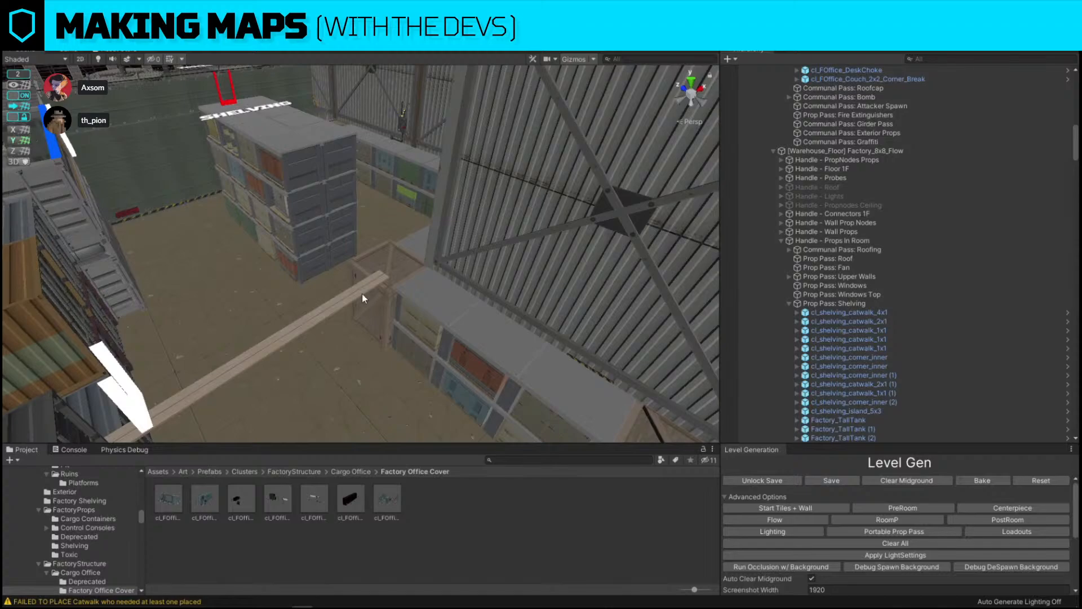
left_click(362, 297)
right_click_drag(321, 208, 434, 242)
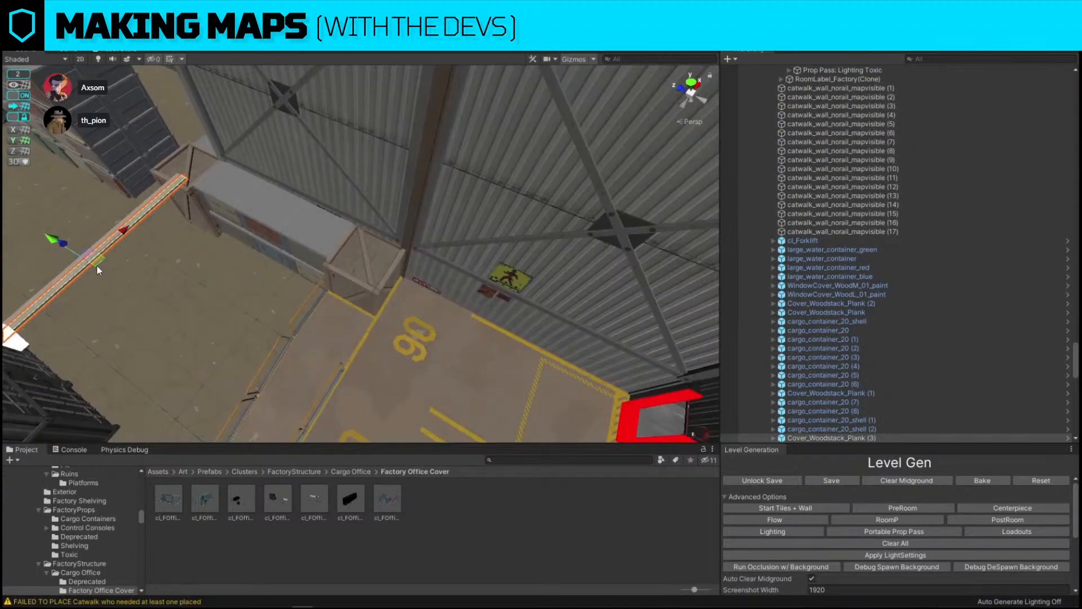
key("ctrl+d")
left_click_drag(97, 265, 601, 325)
key("e")
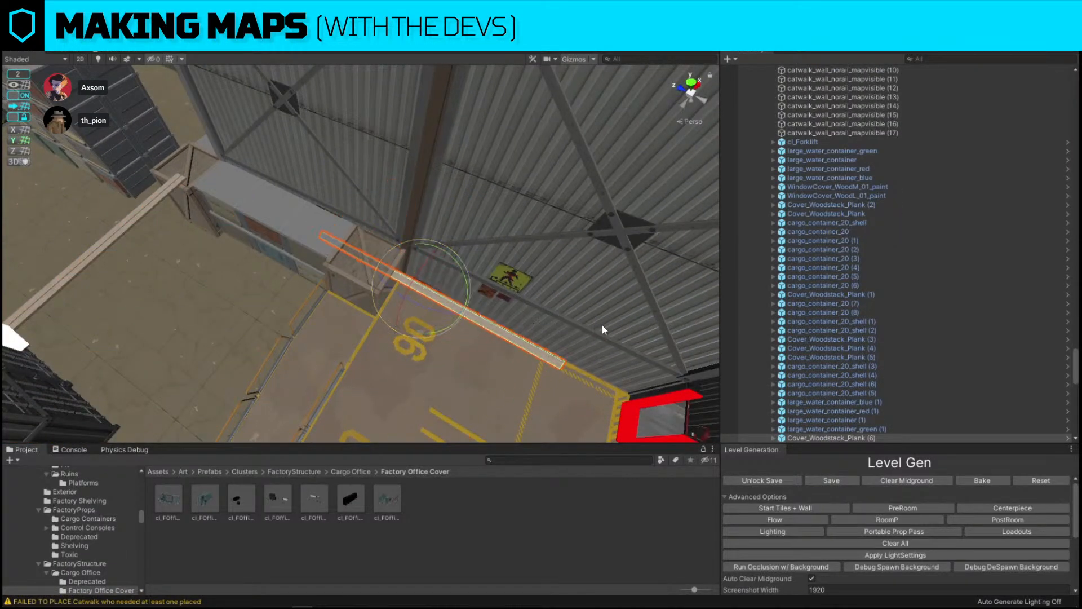
left_click_drag(448, 331, 585, 346)
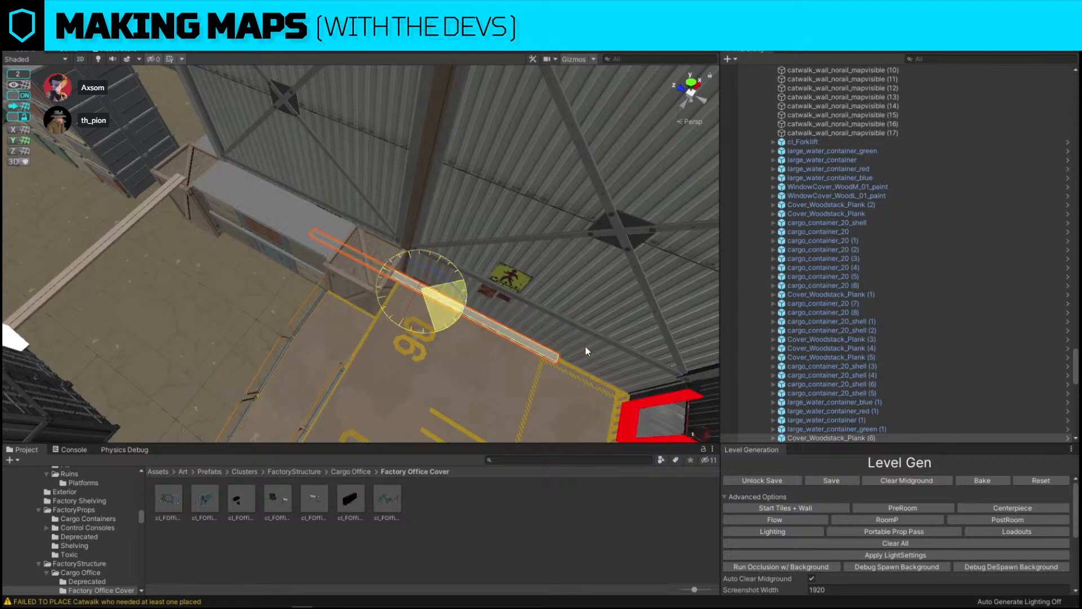
key("w")
Tilt the copied plank so it slopes down from the wooden crate to the dock floor like a ramp.
right_click_drag(585, 346, 765, 186)
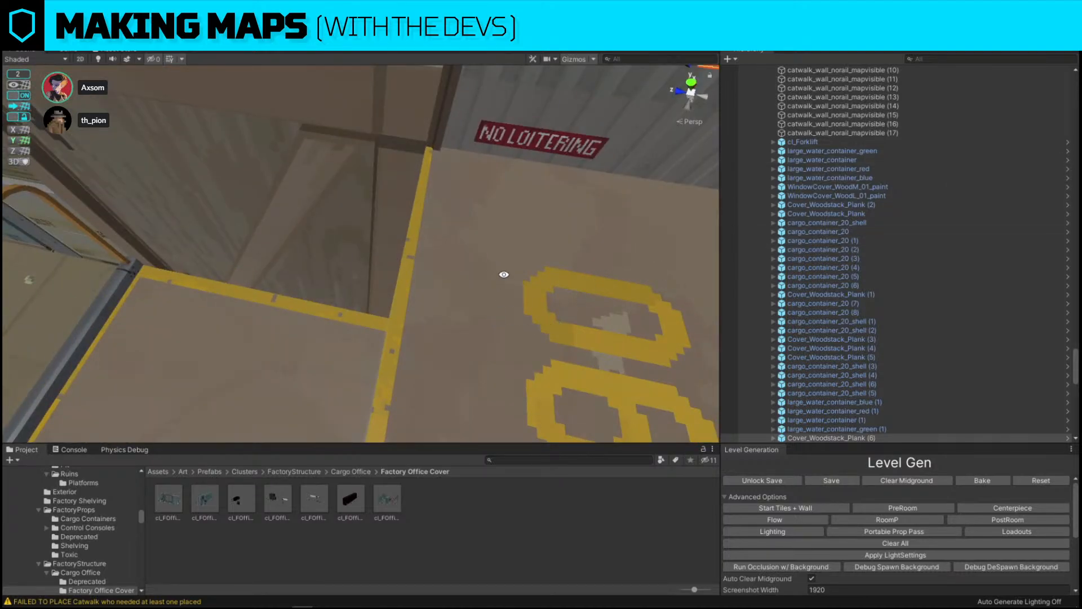
key("s")
right_click_drag(504, 275, 538, 185)
key("e")
left_click_drag(392, 217, 421, 221)
Slide the tilted plank along the wall until its upper end rests on the edge of the crate.
key("w")
left_click_drag(314, 230, 389, 247)
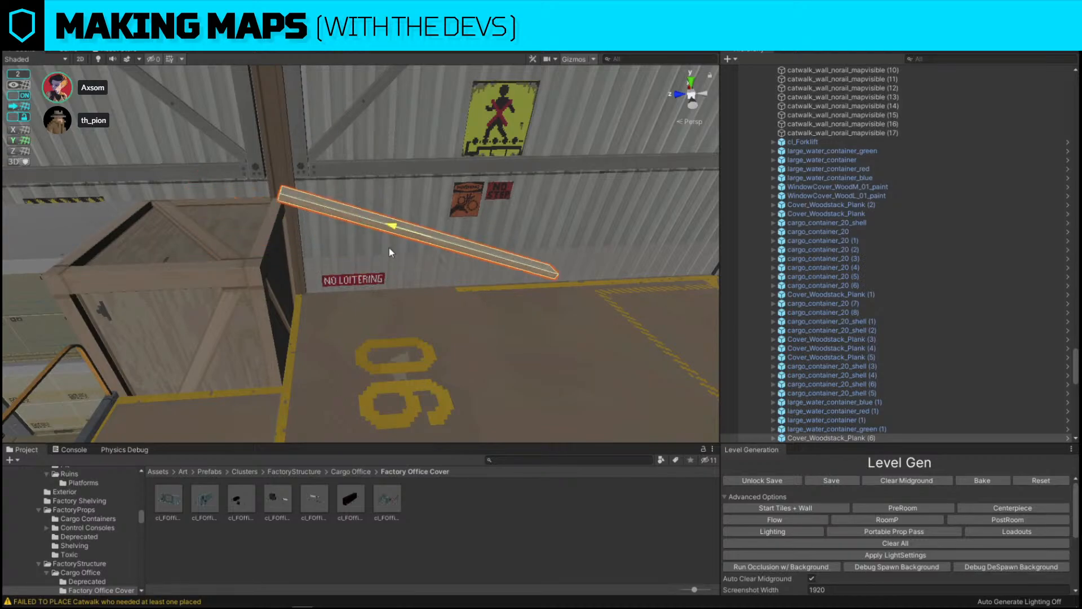
right_click_drag(398, 218, 398, 219)
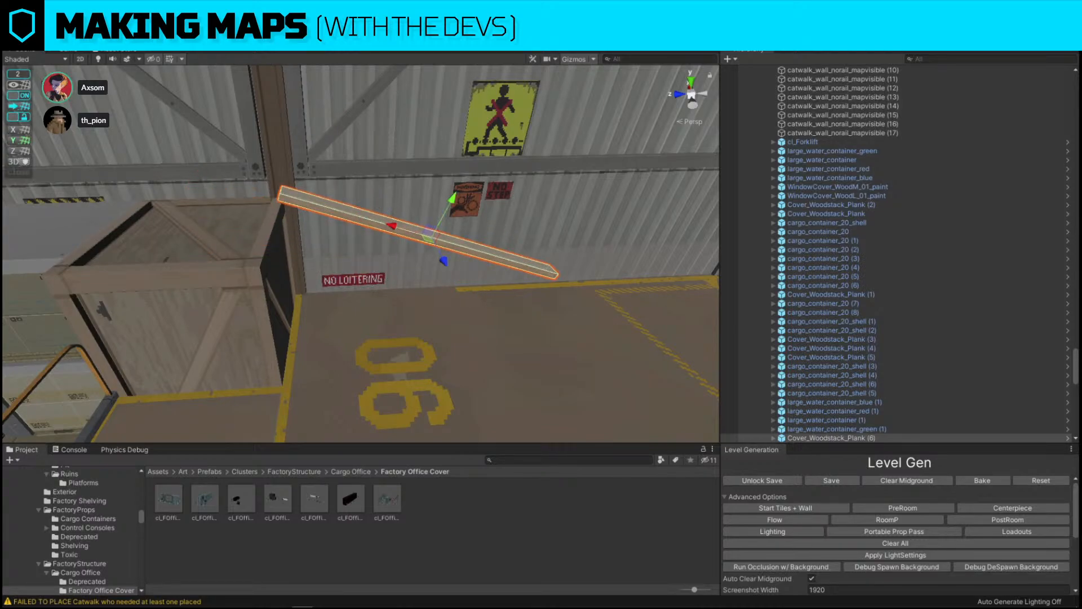
key("ctrl+z")
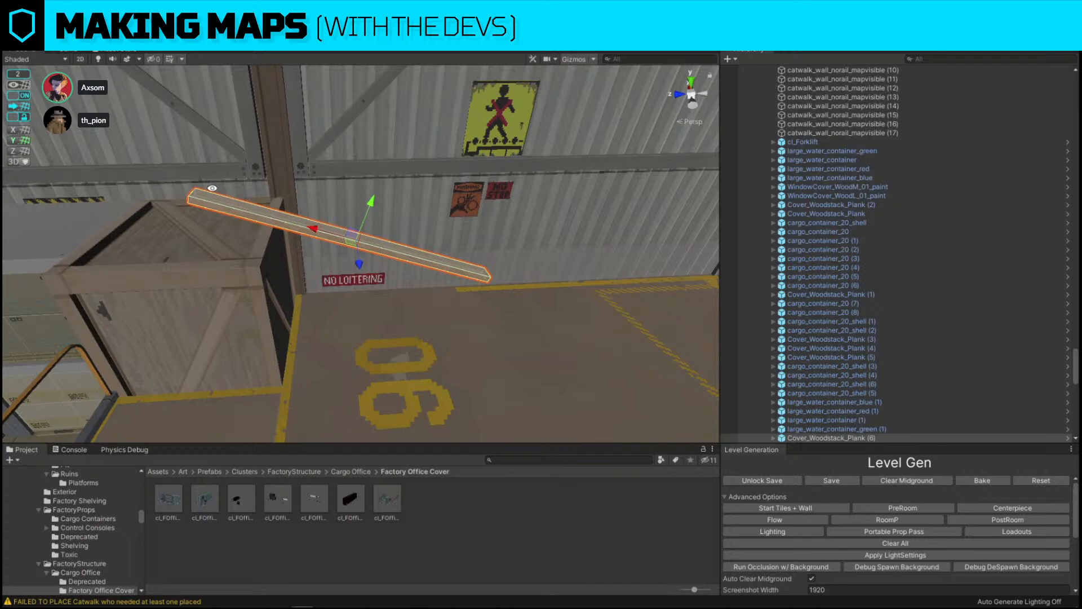
left_click_drag(315, 229, 372, 247)
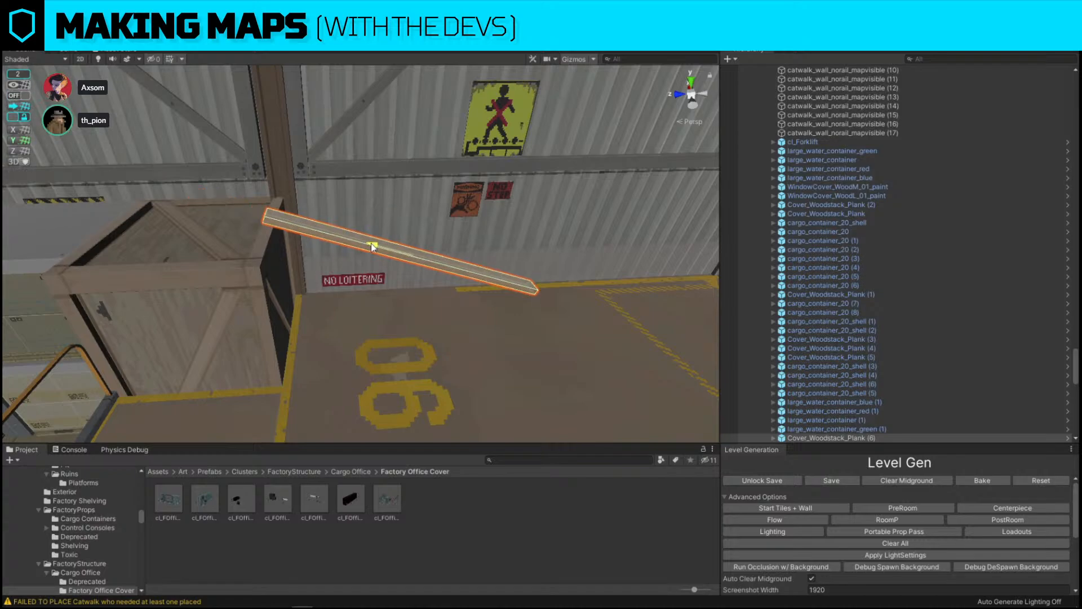
Fine-tune the ramp plank's rotation and shift it sideways toward the metal wall beside the crate.
key("e")
left_click_drag(451, 237, 190, 262)
key("w")
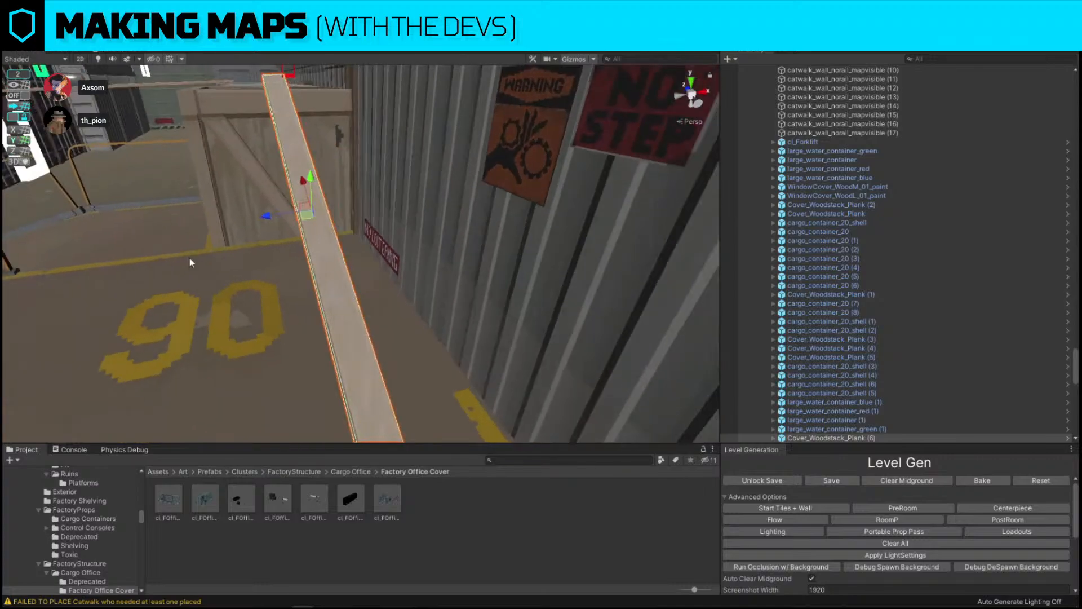
left_click_drag(265, 215, 317, 233)
left_click_drag(317, 233, 487, 189, "alt")
Duplicate the ramp plank, placing the copy alongside the first with a slight rotation adjustment.
key("ctrl+d")
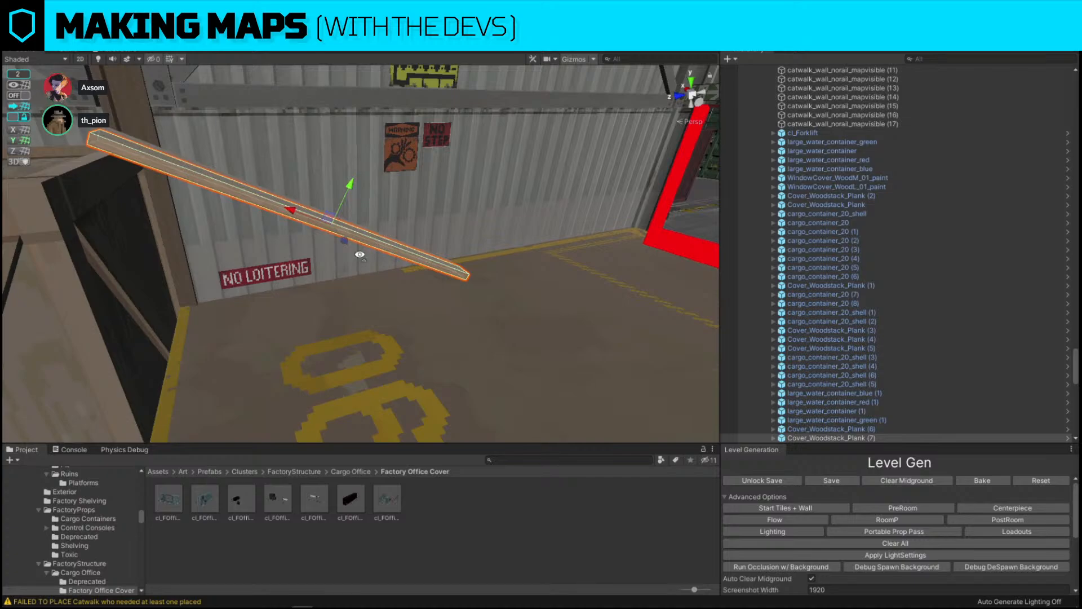
right_click_drag(359, 254, 398, 192)
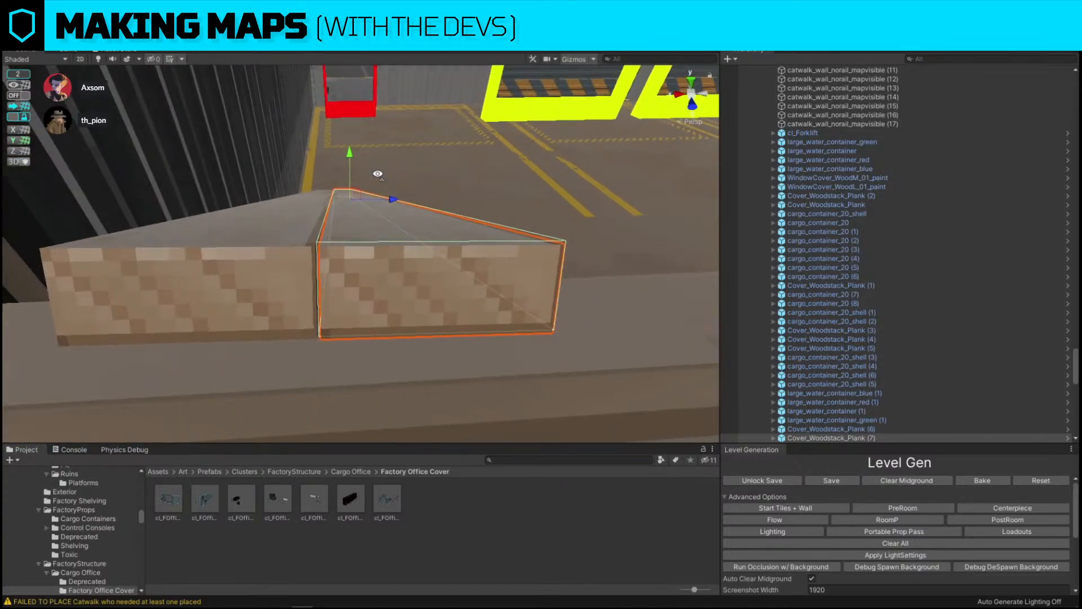
key("e")
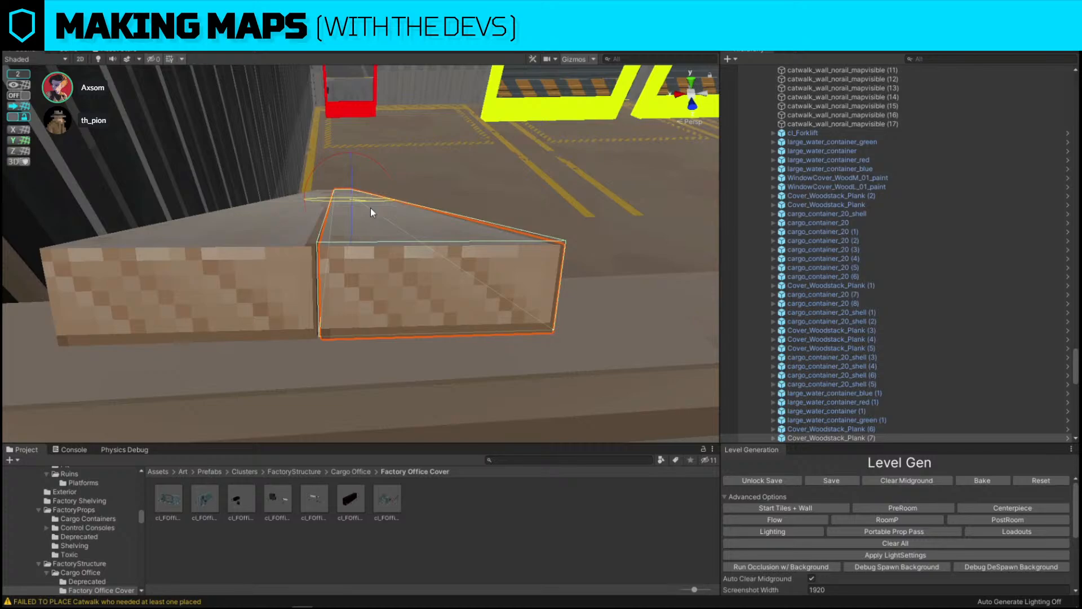
left_click_drag(370, 212, 259, 238)
Duplicate the planks several more times side by side to widen the ramp beside bay 06.
right_click_drag(259, 237, 341, 160)
key("w")
key("ctrl+d")
left_click_drag(355, 166, 412, 183)
key("ctrl+z")
left_click(268, 217, "shift")
left_click(217, 219, "shift")
key("ctrl+d")
key("d")
right_click_drag(411, 182, 477, 127)
right_click_drag(429, 265, 693, 222)
right_click_drag(570, 259, 371, 281)
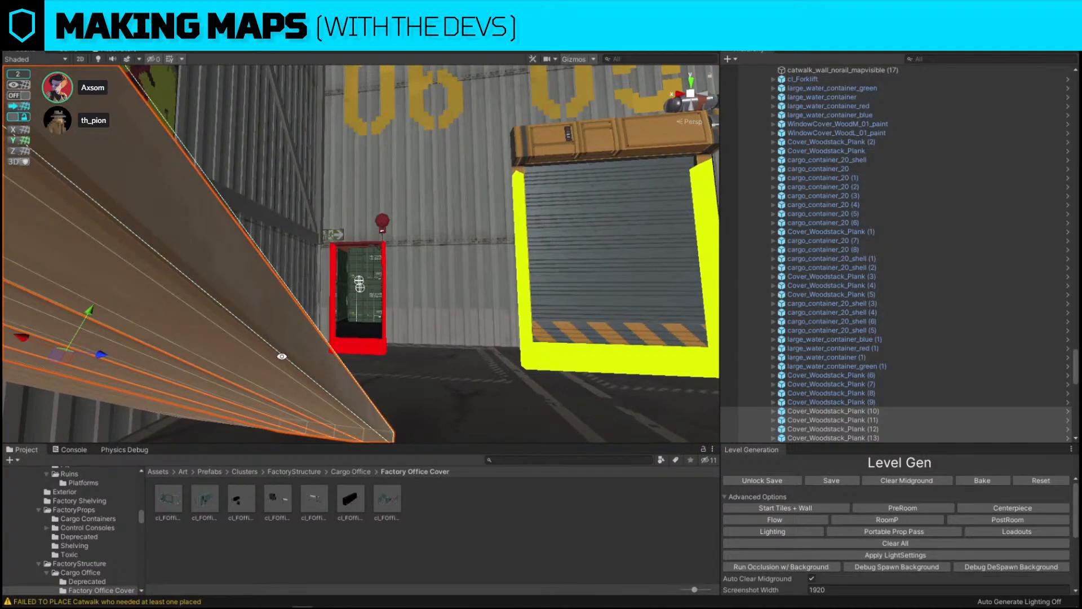
Delete the extra plank copies, keeping only the two ramp planks closest to the wall.
right_click_drag(459, 250, 225, 444)
key("Delete")
right_click_drag(389, 243, 478, 231)
left_click(397, 211)
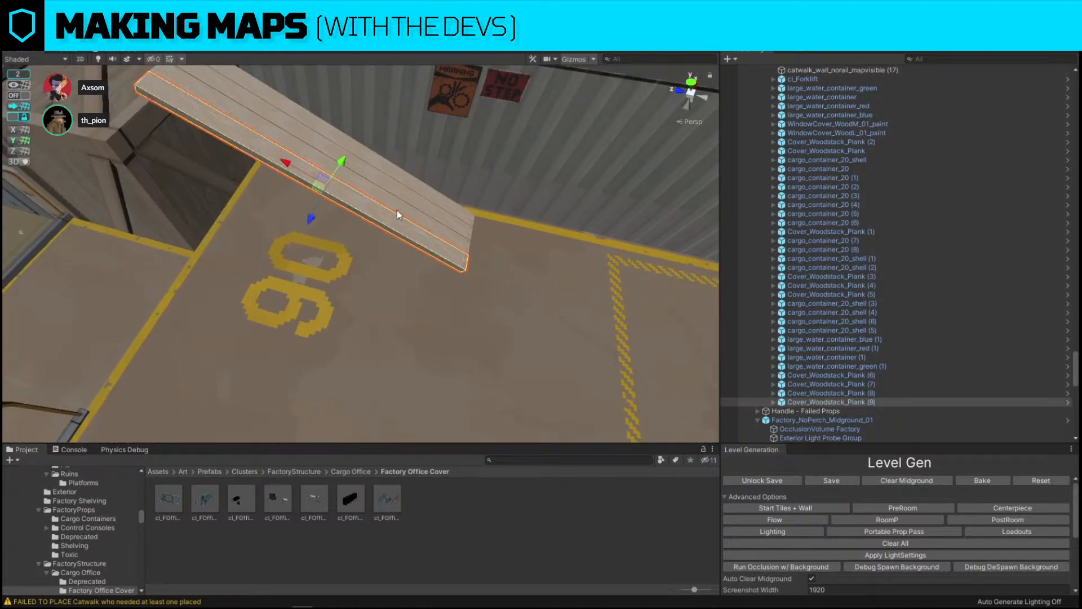
left_click(396, 208, "shift")
key("Delete")
Select the outer remaining ramp plank, locate it in the object list, and save the scene.
right_click_drag(580, 341, 538, 301)
left_click(432, 247)
scroll(872, 307, "down", 3)
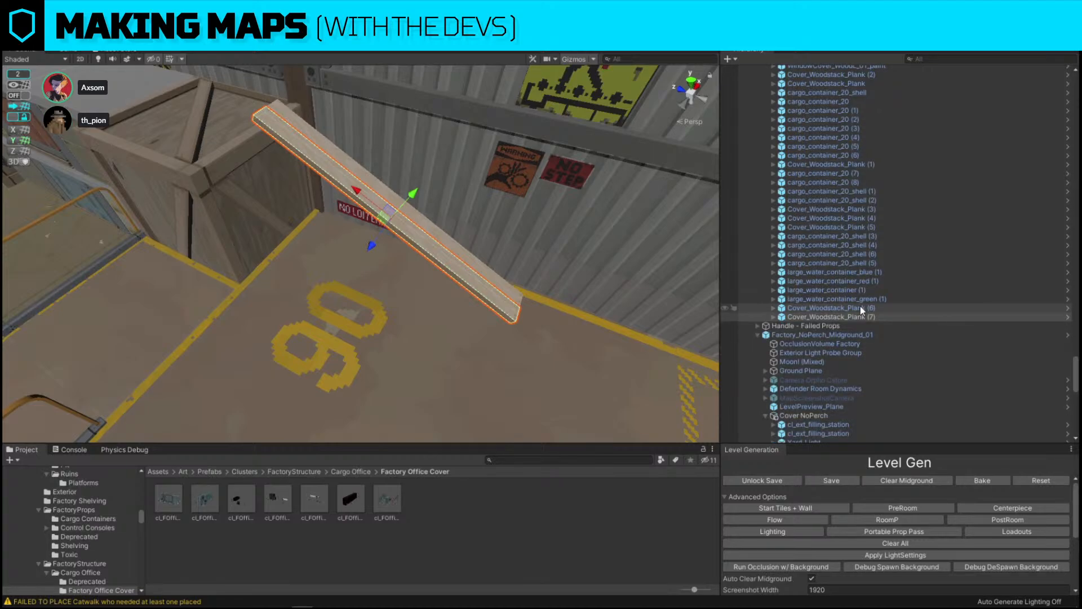
key("ctrl+s")
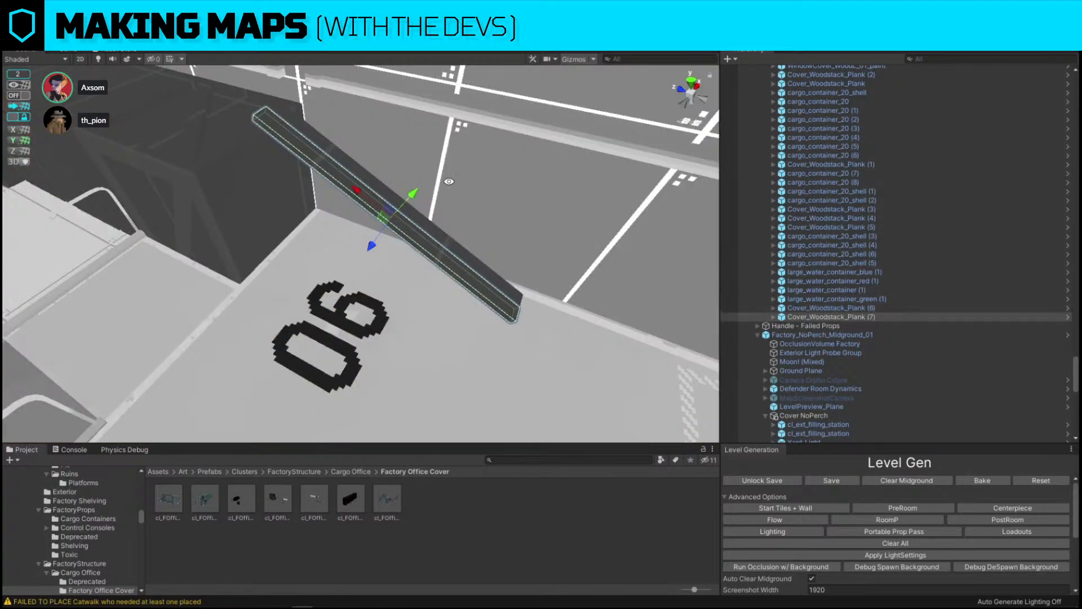
Inspect the crate end of the ramp and select the L_Geo child of Cover_Woodstack_Plank (7).
scroll(293, 204, "down", 6)
left_click_drag(293, 204, 417, 273, "alt")
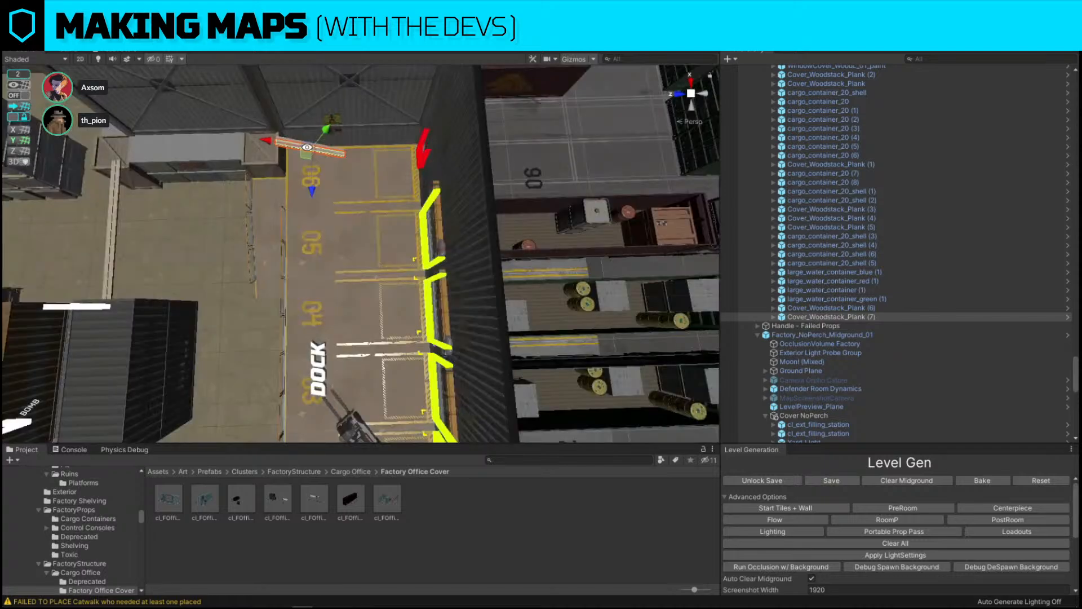
left_click_drag(453, 196, 350, 111, "alt")
scroll(350, 111, "up", 5)
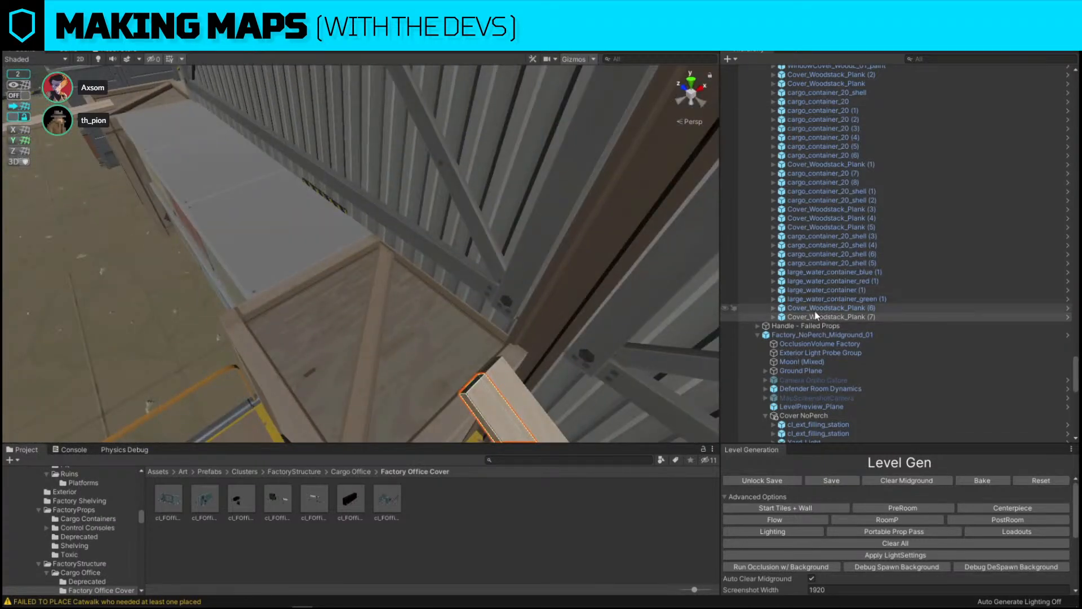
left_click(774, 317)
left_click(824, 326)
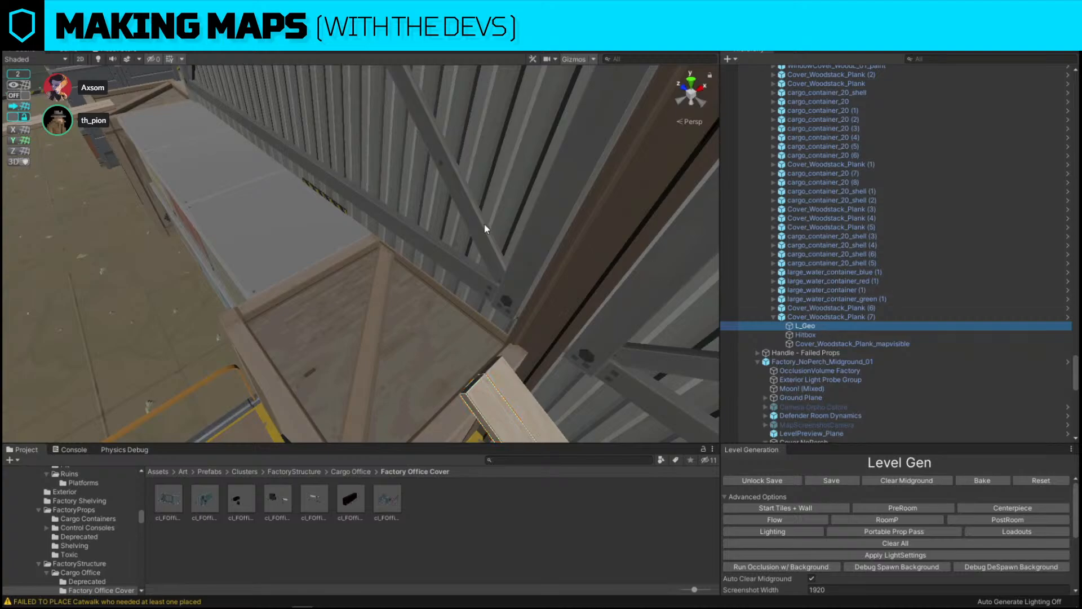
Duplicate the dock forklift and place the copy off the dock, facing the stacked dark containers.
right_click_drag(390, 252, 385, 304)
key("w")
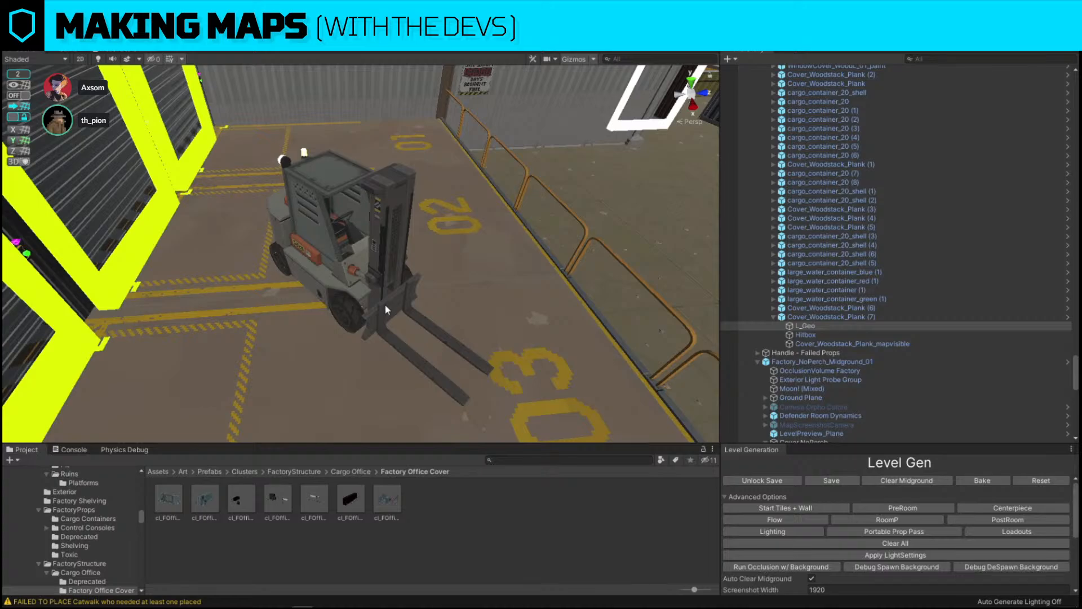
right_click_drag(424, 171, 315, 256)
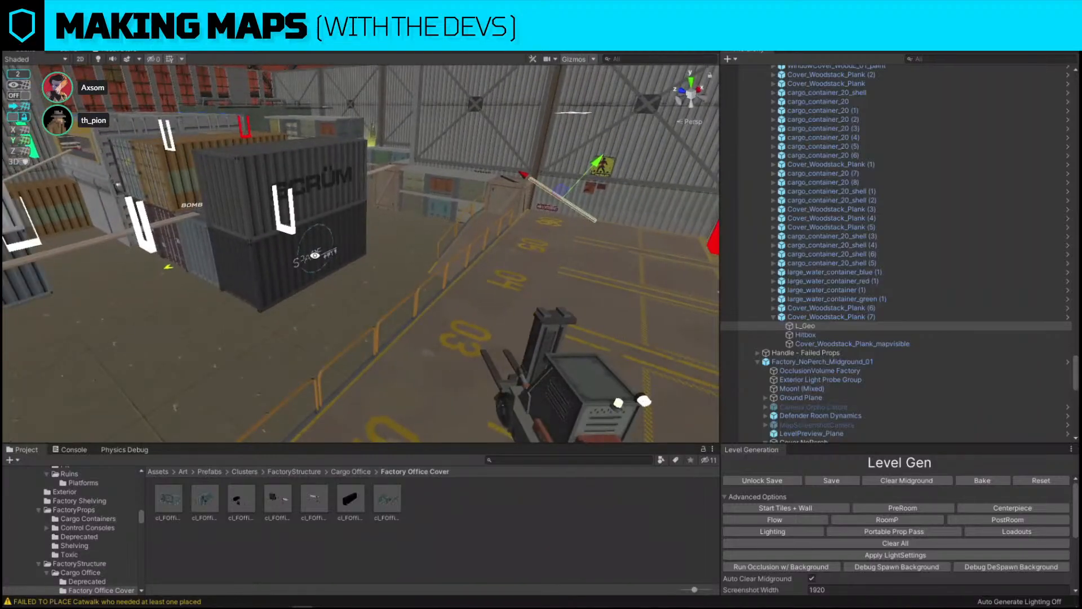
left_click(543, 387)
right_click_drag(543, 387, 536, 317)
key("ctrl+d")
left_click_drag(537, 274, 424, 258)
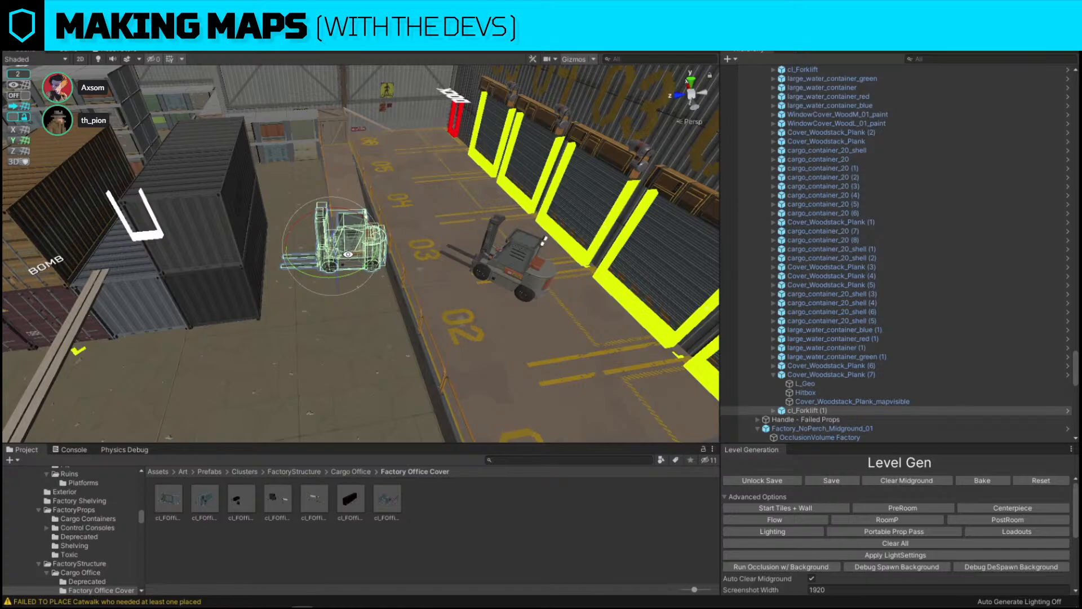
Move the forklift copy closer to the stacked dark containers so its forks reach their side.
key("w")
right_click_drag(345, 255, 305, 286)
left_click_drag(304, 286, 302, 286, "alt")
left_click_drag(332, 250, 294, 245)
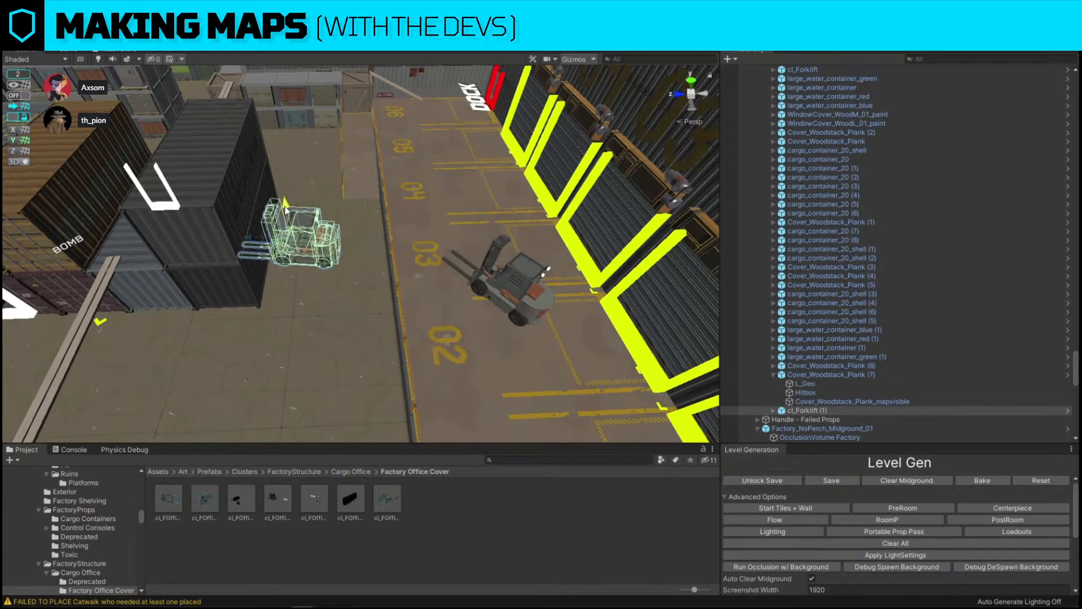
Lower the forklift copy so its wheels rest on the warehouse floor beside the dark containers.
right_click_drag(289, 244, 276, 253)
key("f")
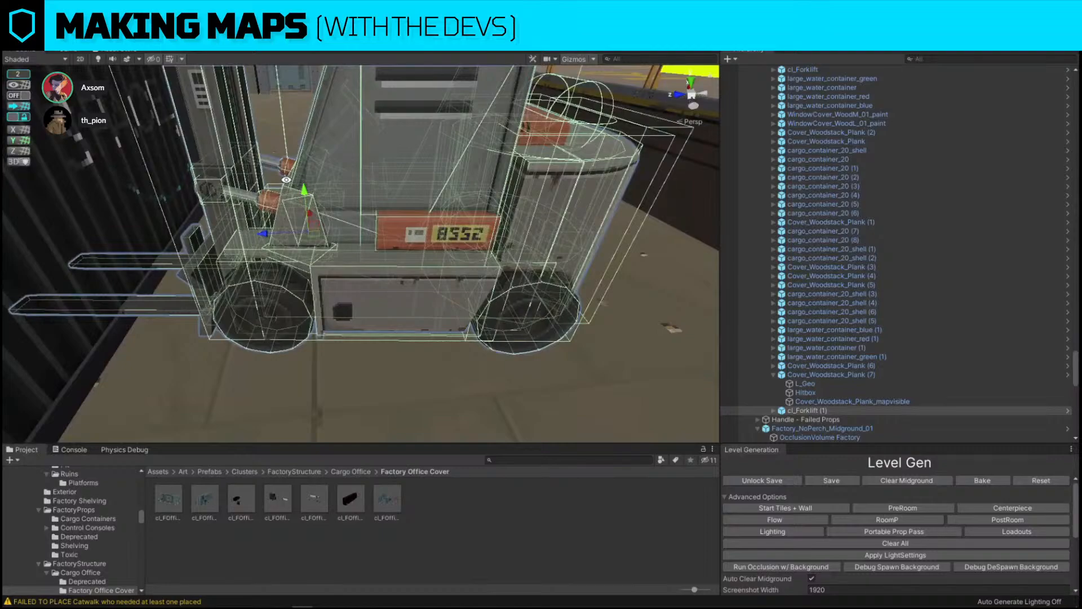
mouse_move(303, 187)
left_mouse_down()
mouse_move(304, 204)
mouse_move(301, 191)
left_mouse_up()
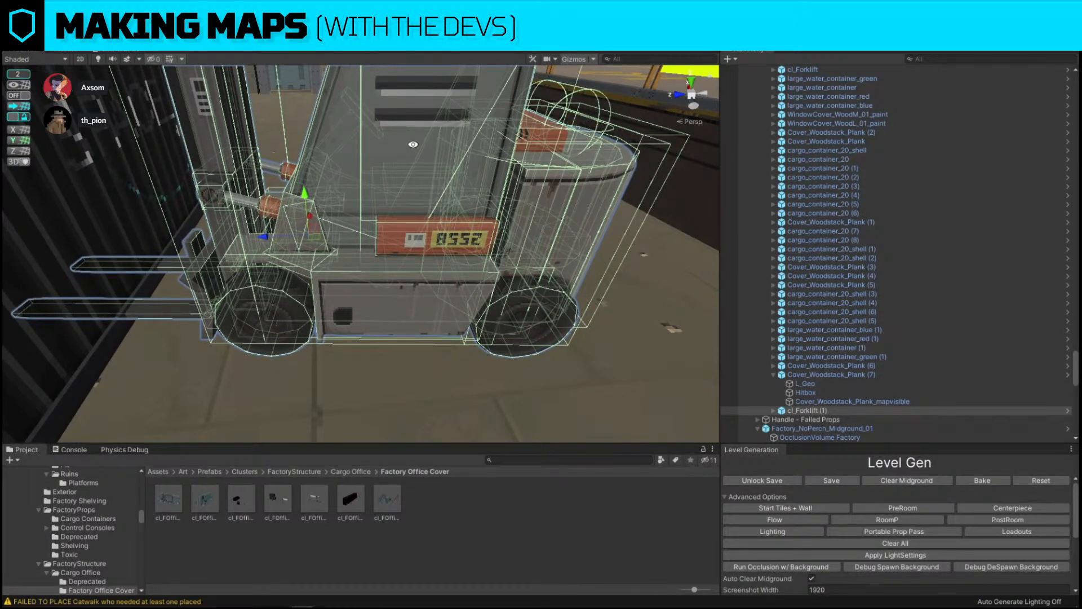
key("s")
right_click_drag(411, 145, 388, 181)
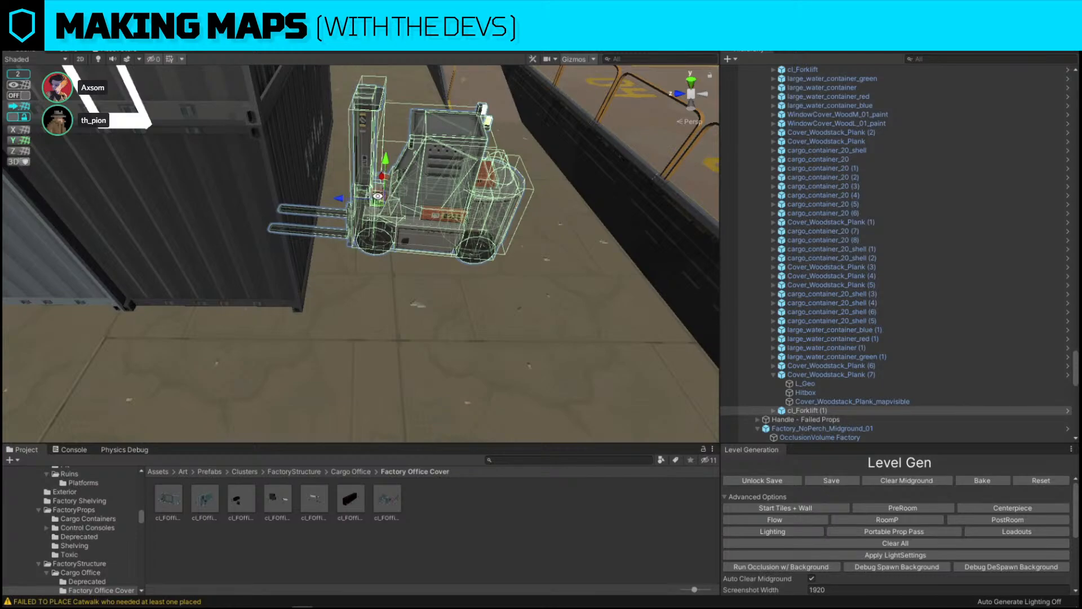
Bring the forklift copy out beside the lower dark container and raise its Forklift_Fork to the seam between the stacked containers.
left_click_drag(378, 195, 313, 295)
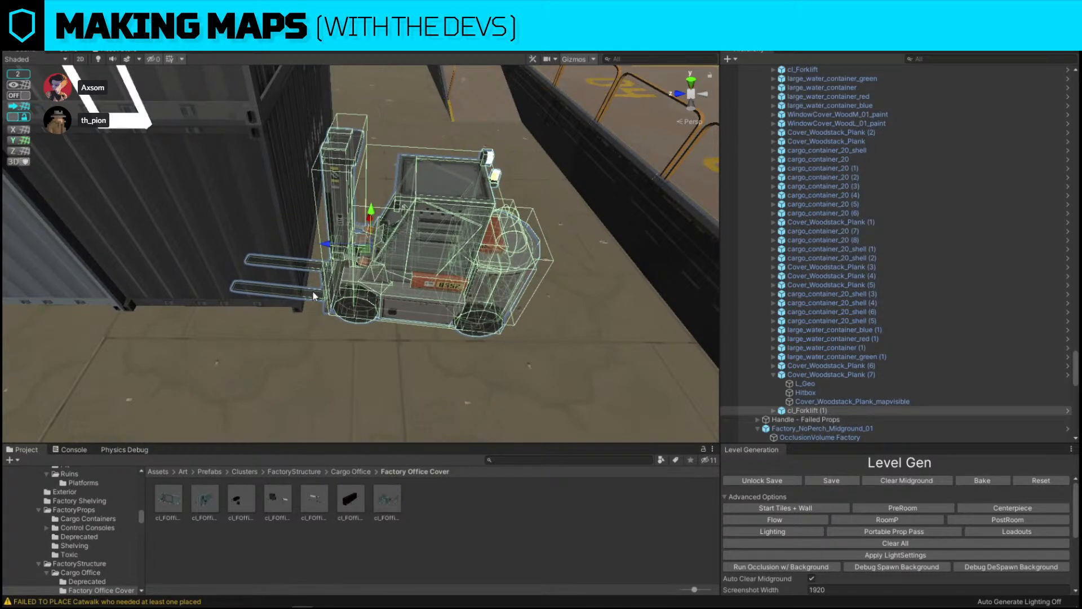
left_click(313, 295)
left_click_drag(335, 252, 326, 143)
left_click_drag(370, 232, 364, 186, "alt")
right_click_drag(371, 258, 497, 349)
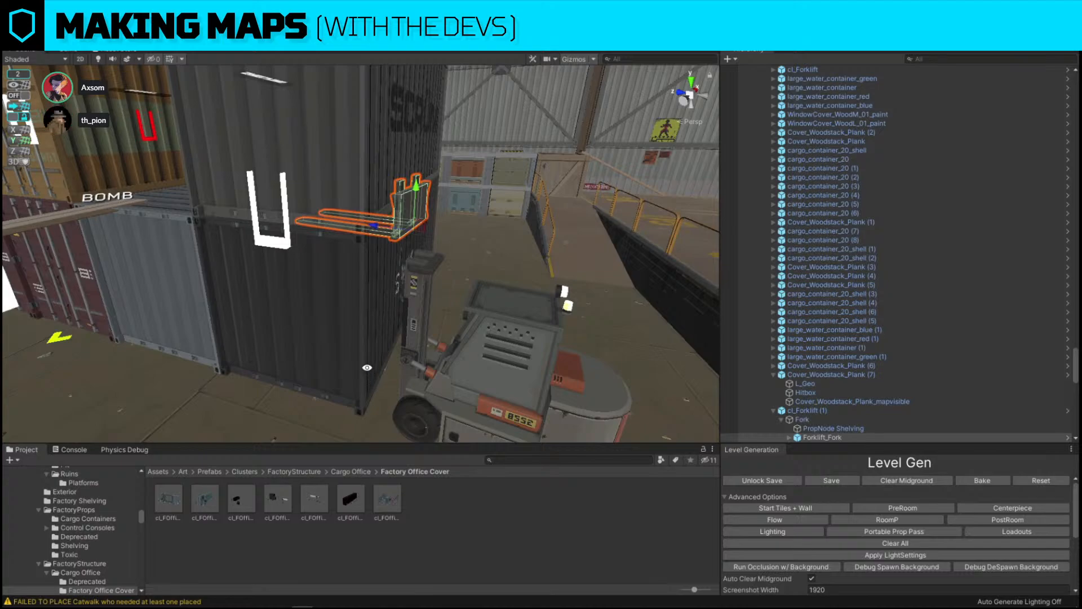
Deactivate the lower dark container, cargo_container_20_shell (1), and reactivate it.
left_click(333, 284)
key("alt+shift+a")
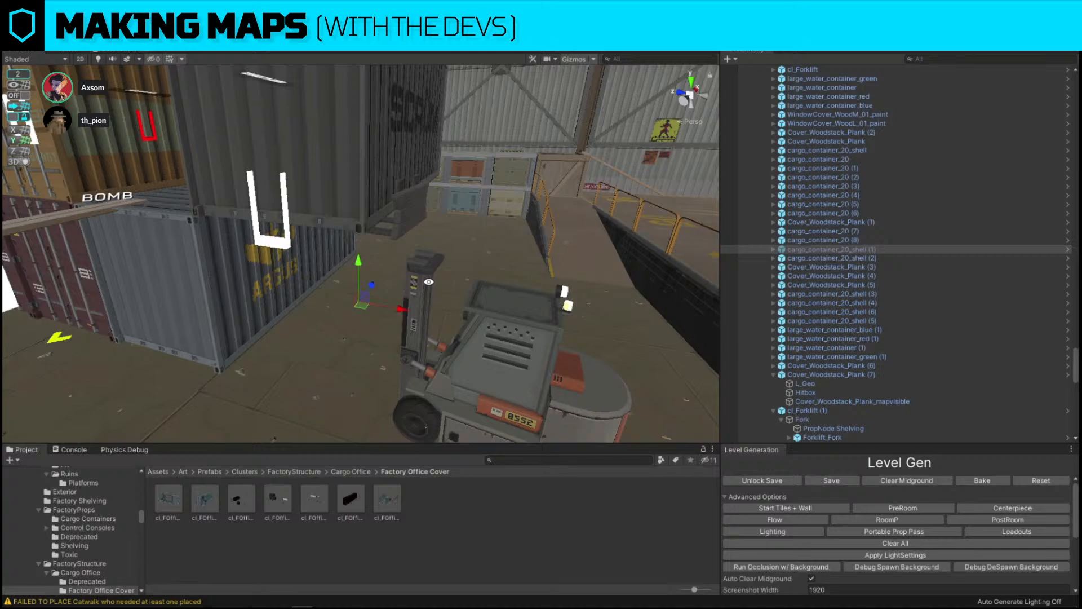
key("alt+shift+a")
Delete the forklift copy beside the dark containers.
left_click(482, 345)
key("Delete")
right_click_drag(480, 345, 624, 304)
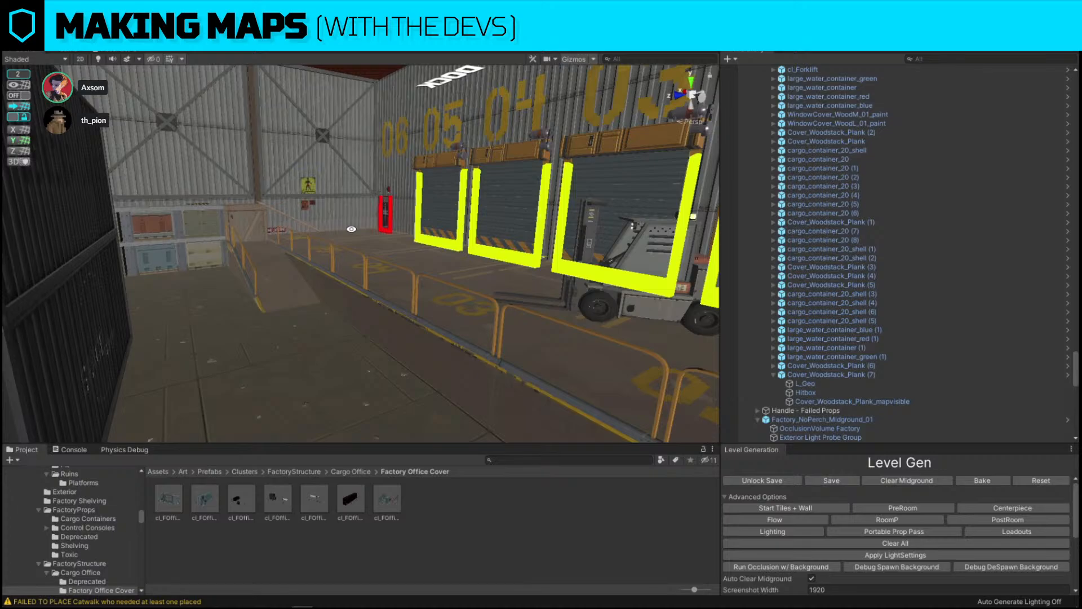
Compare the textured warehouse with its grey map visualisation from above, covering the dock, containers, office and shelving areas.
left_click_drag(329, 206, 277, 255, "alt")
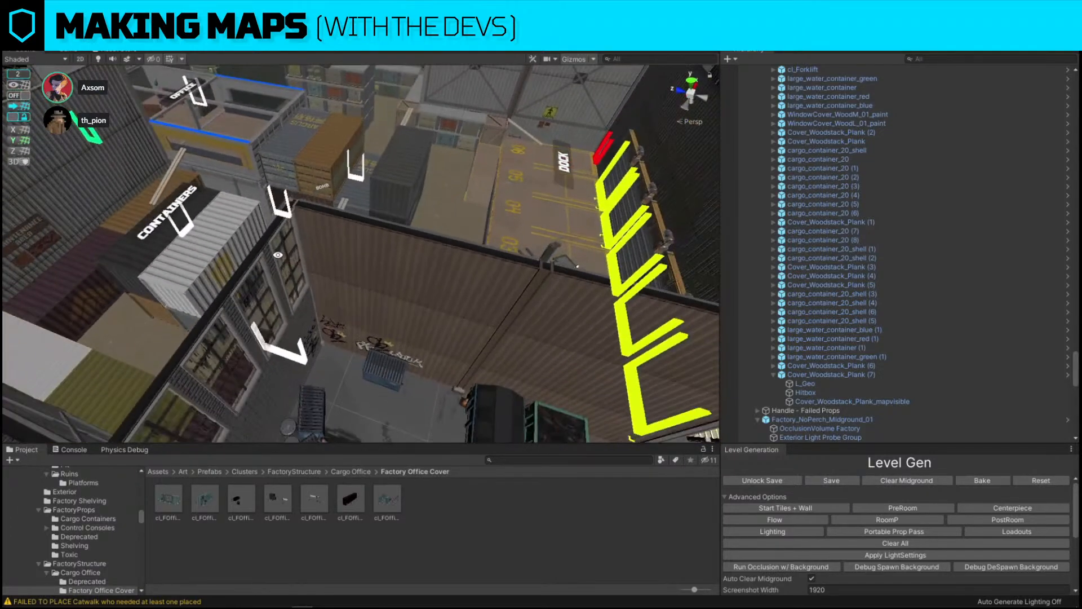
key("alt+m")
key("alt+m")
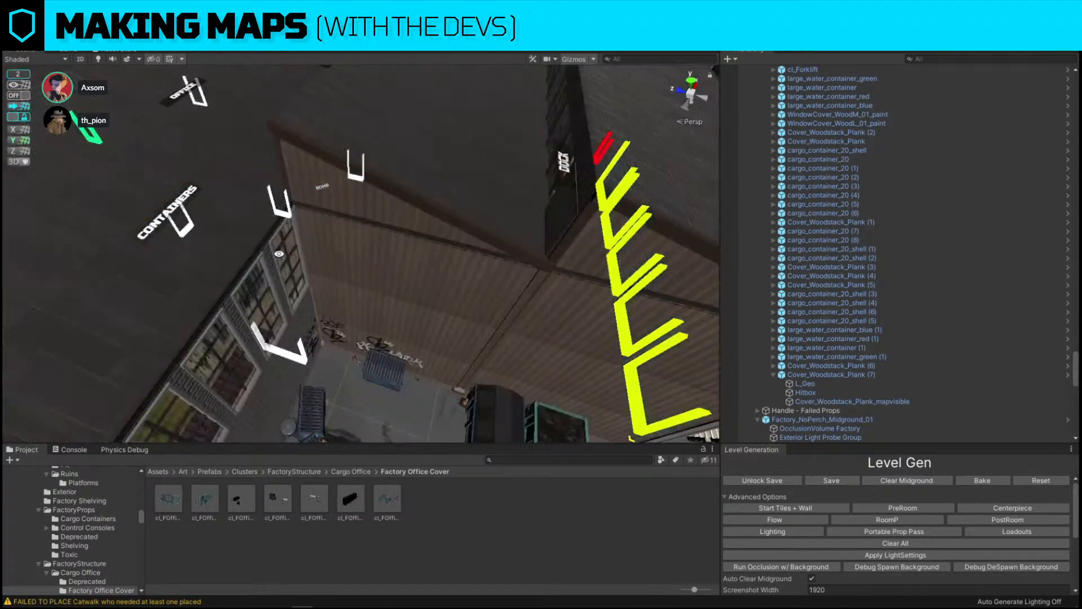
key("alt+m")
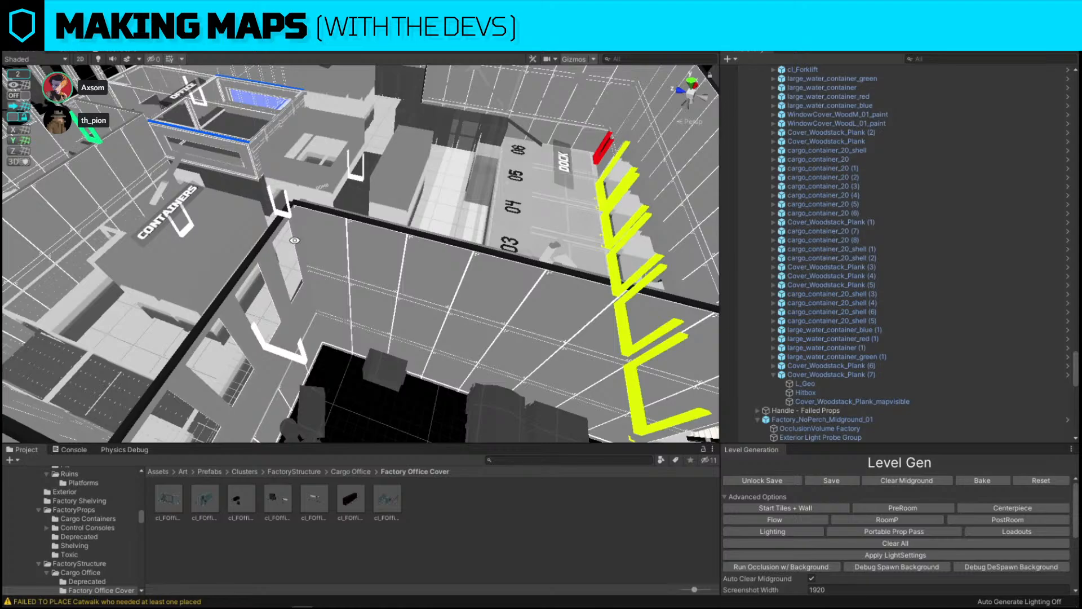
key("alt+m")
left_click_drag(295, 240, 197, 197, "alt")
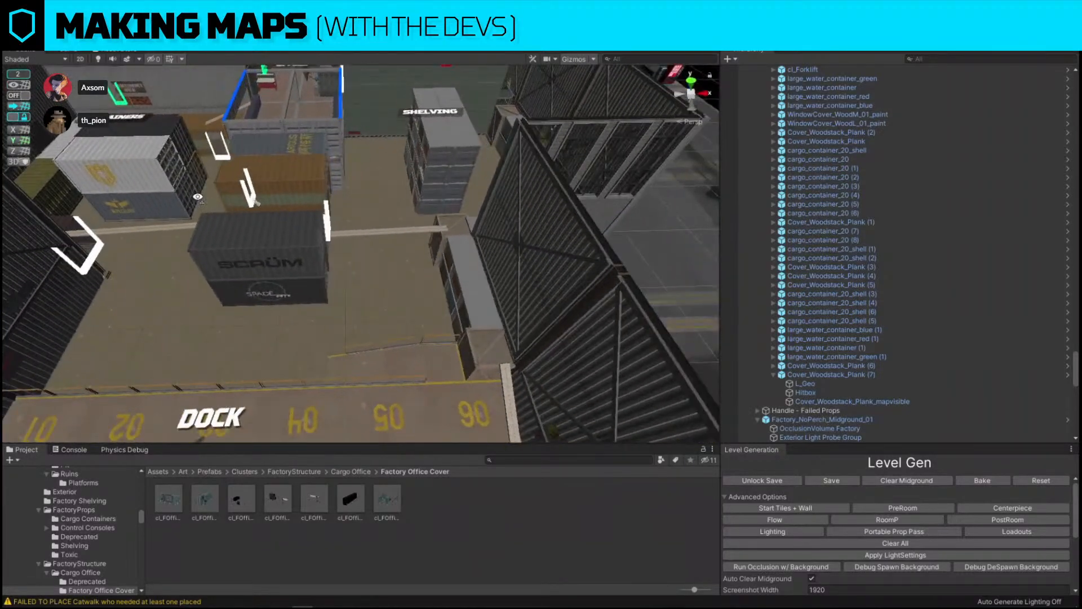
right_click_drag(197, 196, 309, 296)
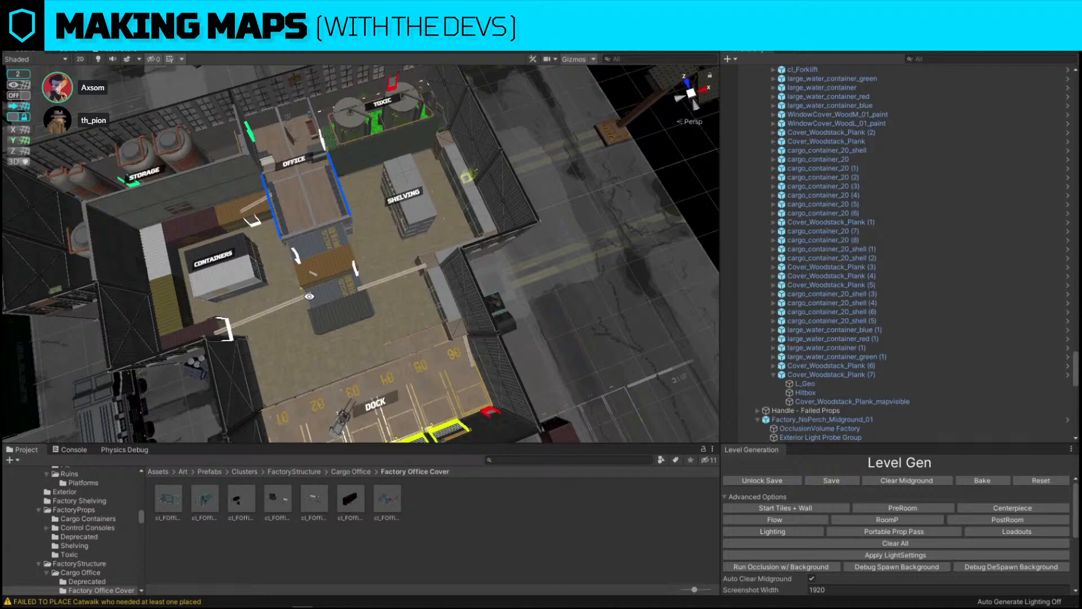
key("alt+m")
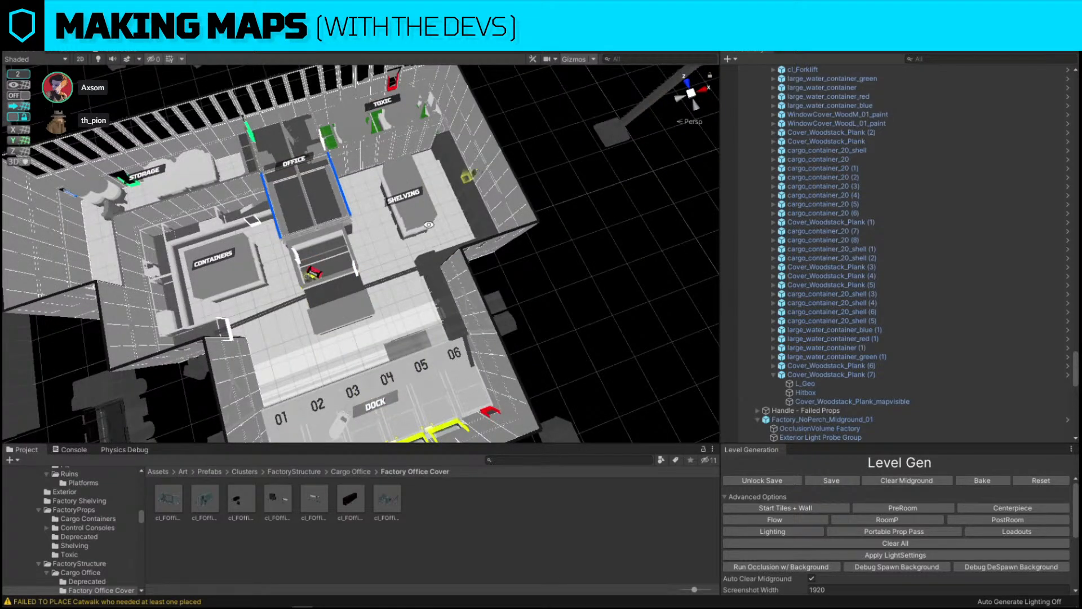
left_click_drag(400, 86, 318, 264, "alt")
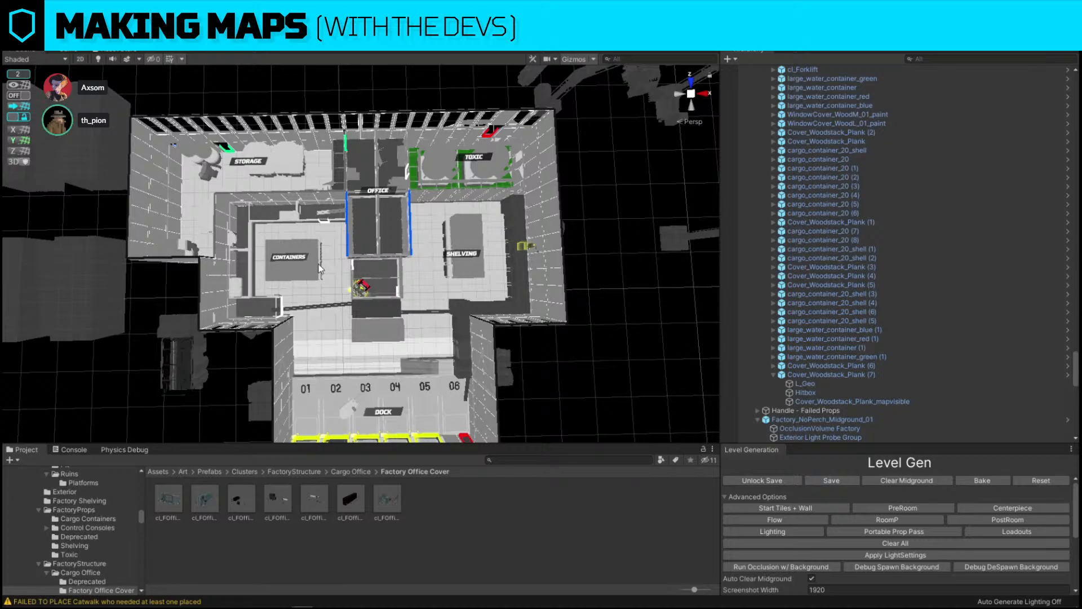
left_click_drag(509, 265, 246, 203, "alt")
scroll(304, 211, "up", 5)
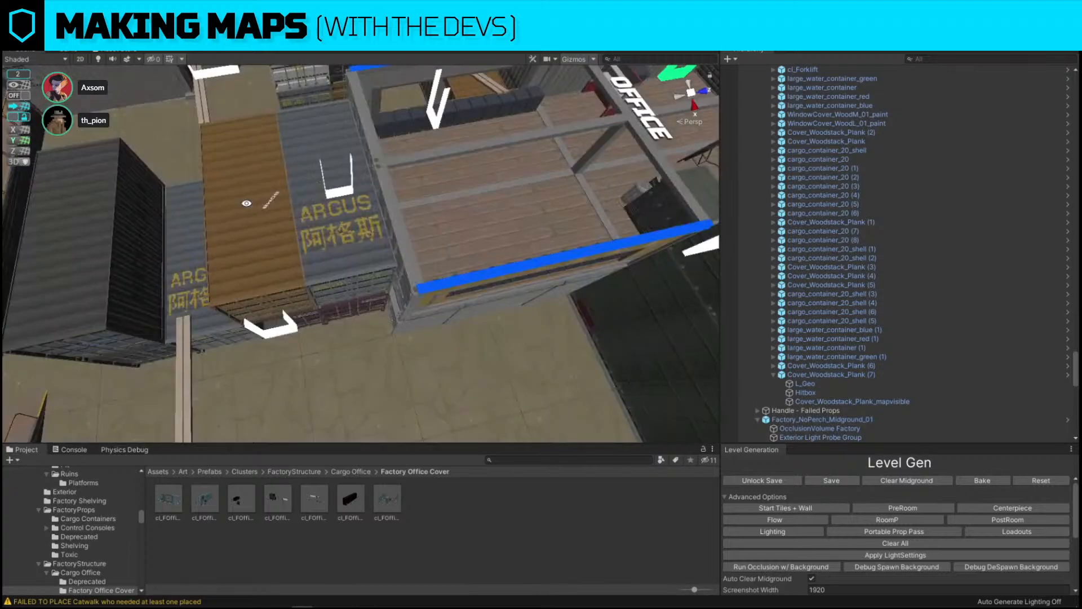
Inspect the bomb container in the map visualisation and select the cargo_container_20_mapvisible mesh of cargo_container_20 (7).
key("alt+2")
key("alt+3")
key("alt+2")
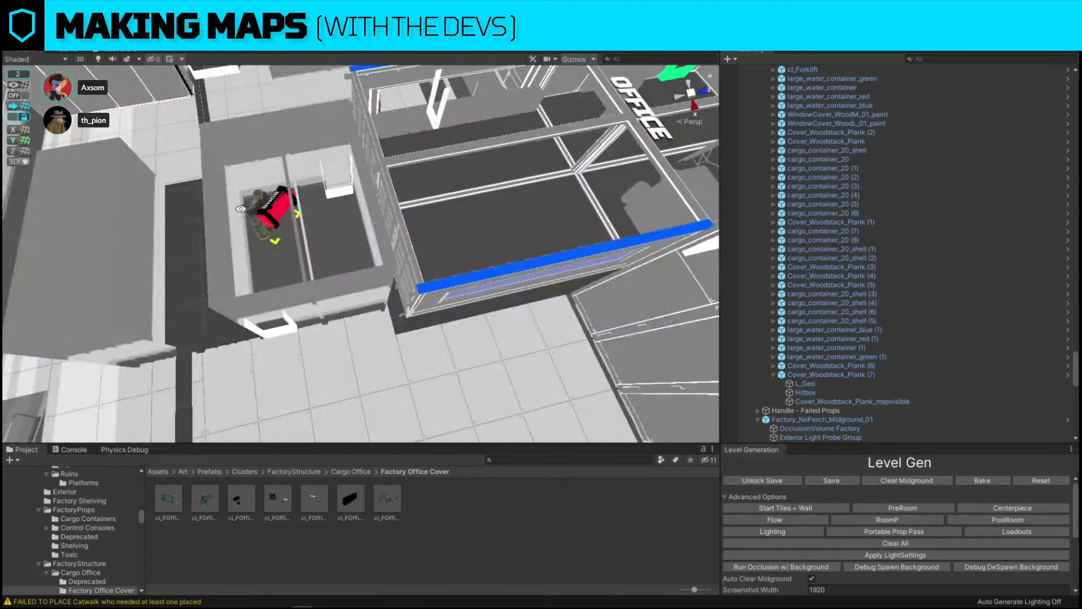
key("w")
right_click_drag(417, 300, 465, 246)
left_click(465, 245)
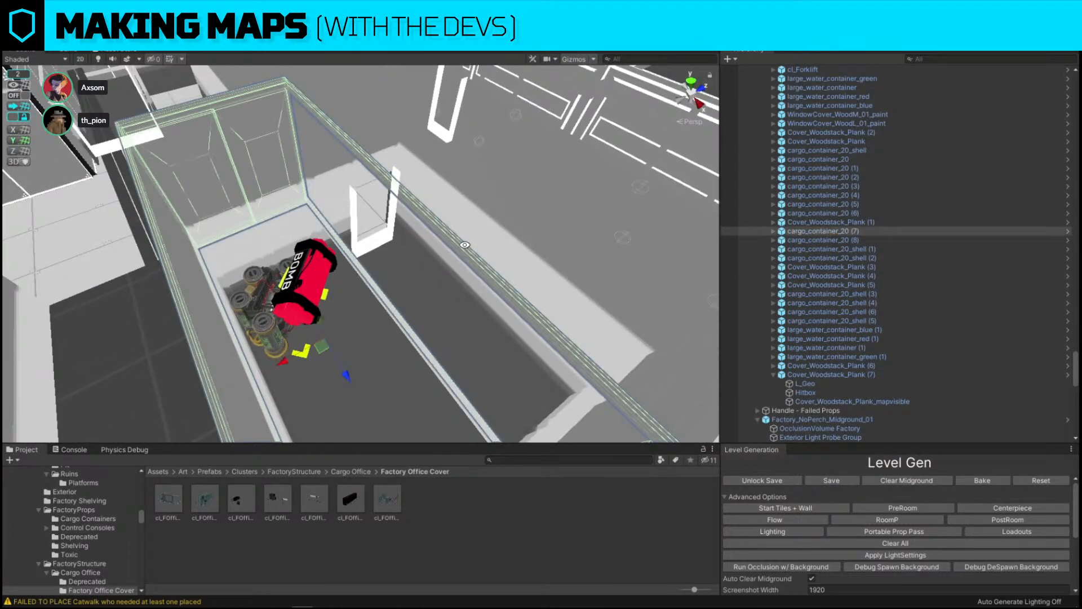
left_click(463, 250)
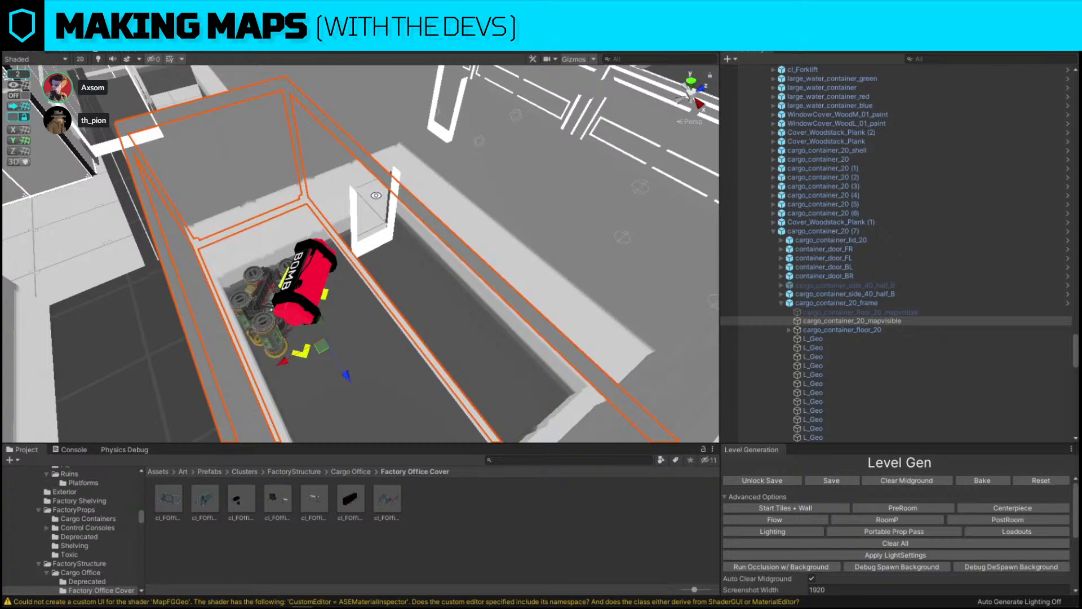
key("s")
right_click_drag(336, 185, 467, 156)
key("w")
key("s")
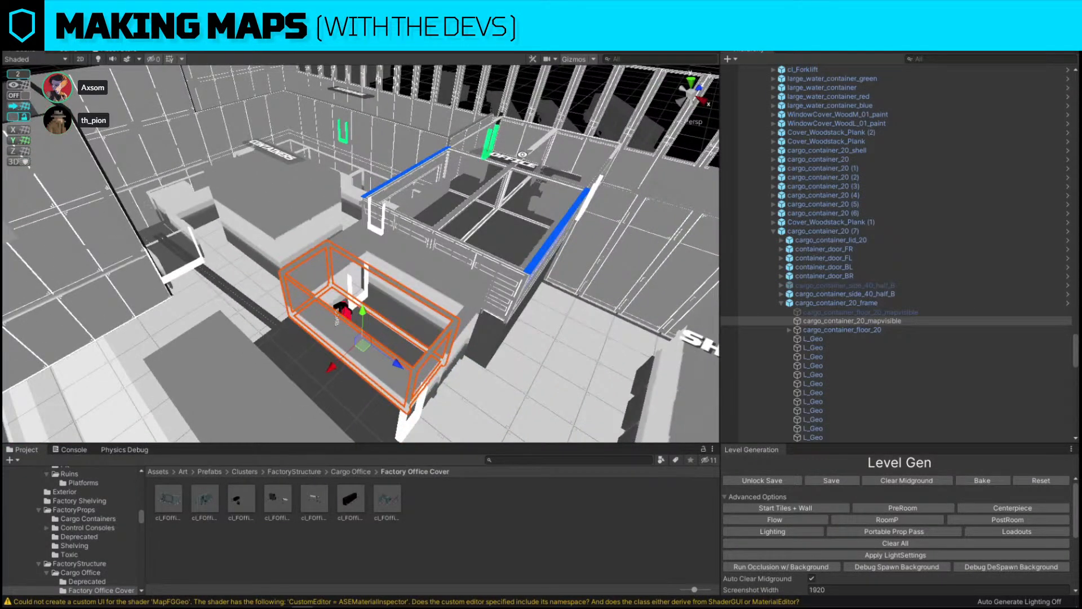
Examine the office outlines in the map visualisation by selecting office_container_frame_mapvisible and viewing its walls and corners up close.
left_click(471, 204)
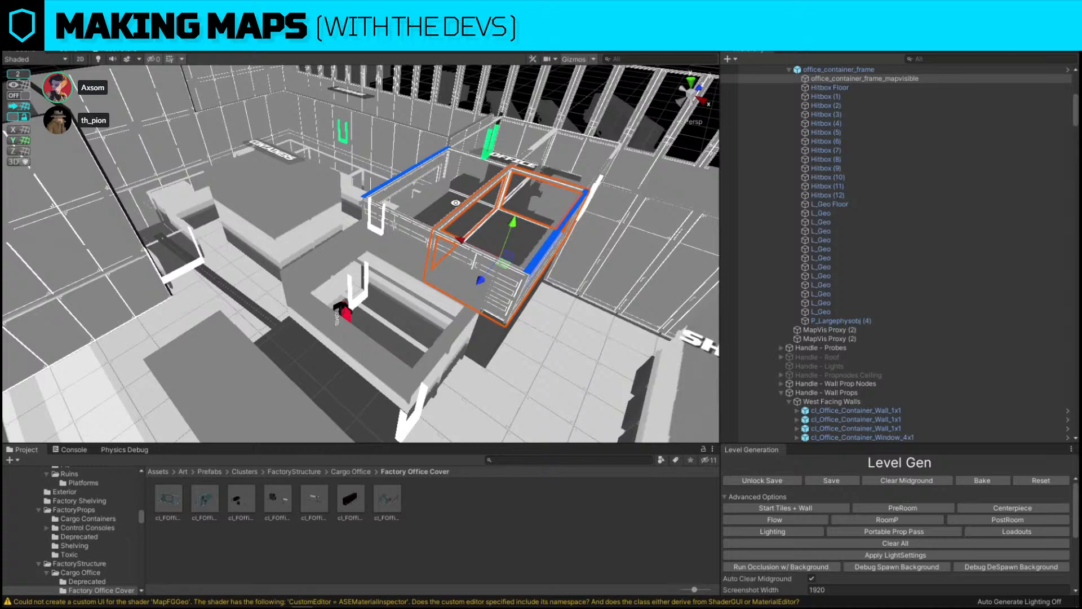
right_click_drag(383, 324, 432, 225)
key("w")
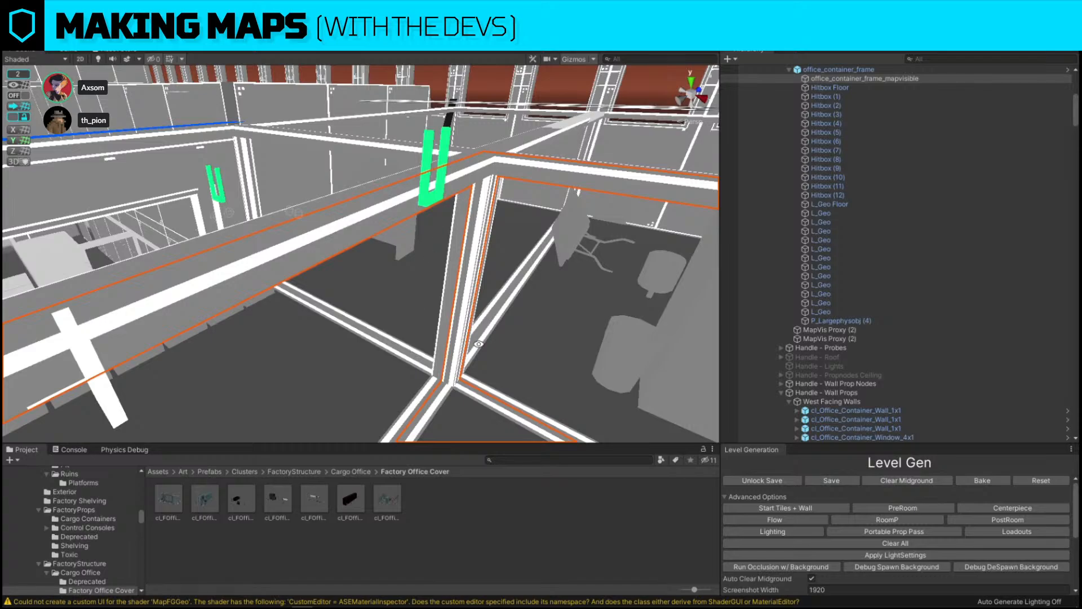
key("f")
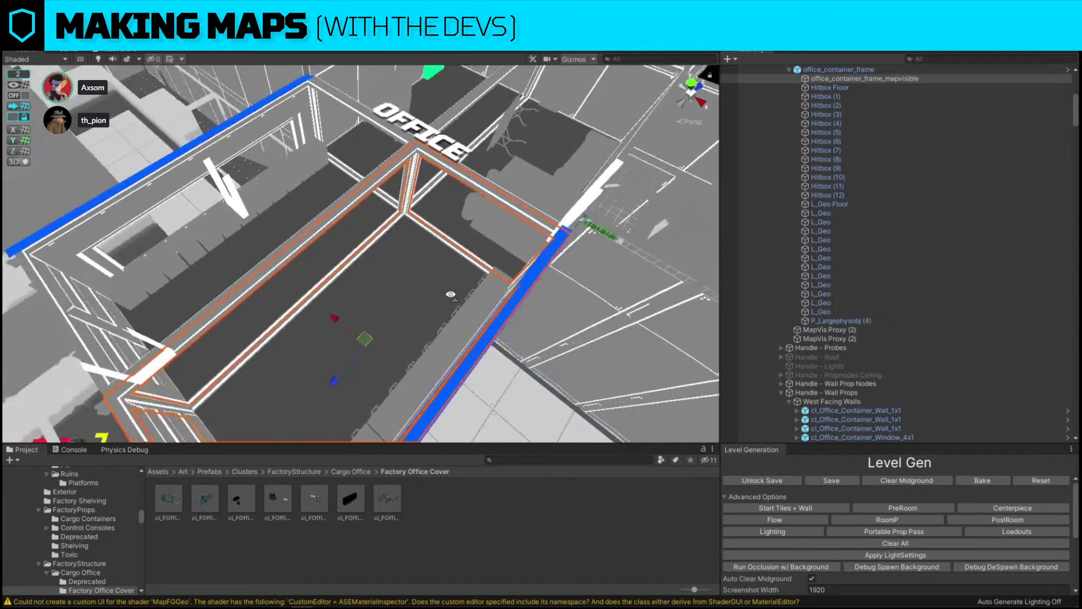
right_click_drag(446, 294, 387, 262)
left_click(641, 221)
key("w")
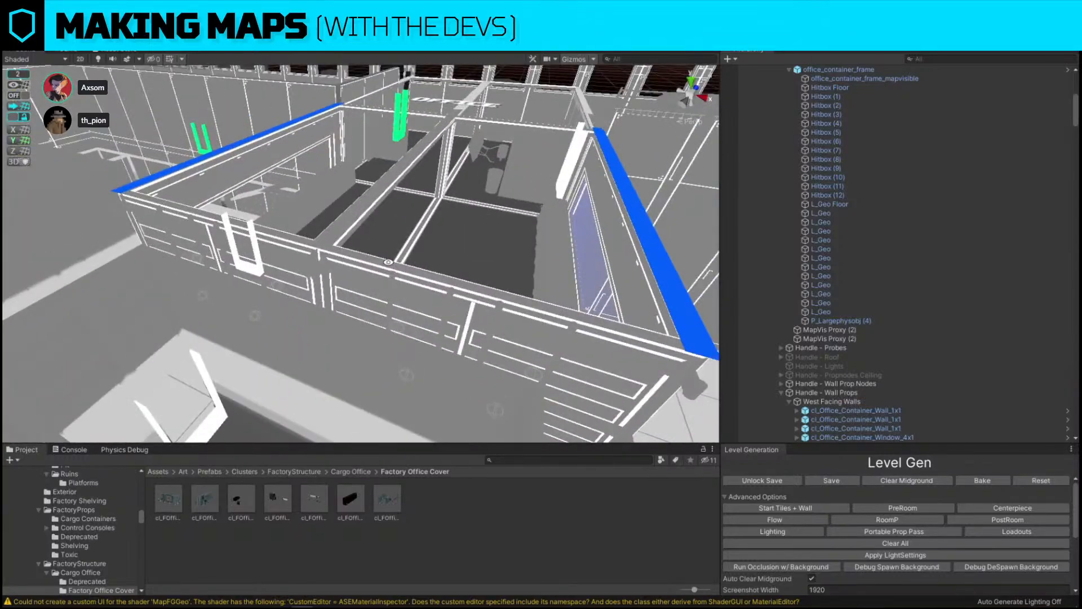
left_click(375, 266)
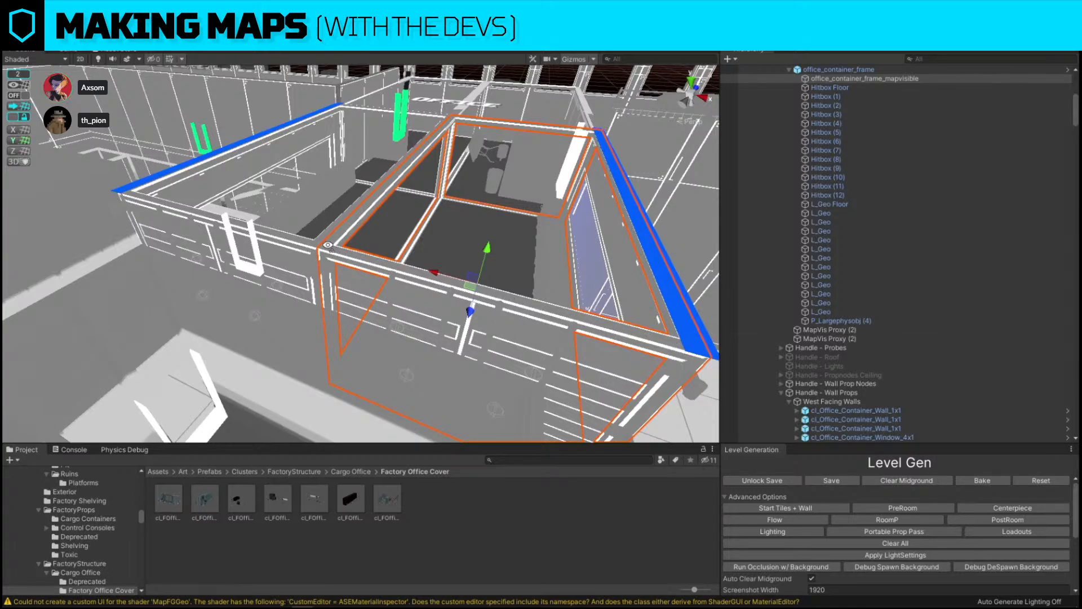
right_click_drag(329, 247, 365, 255)
left_click(379, 157)
key("s")
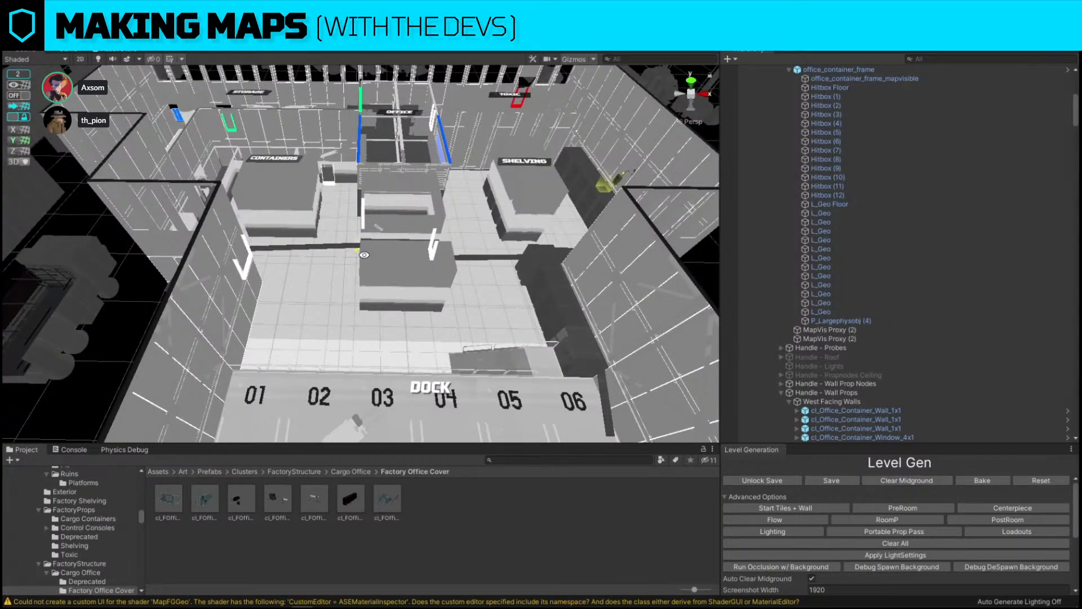
Switch back to the textured rendering and review the whole warehouse layout from above.
right_click_drag(364, 255, 364, 255)
right_click_drag(333, 284, 464, 283)
key("w")
key("s")
key("m")
key("s")
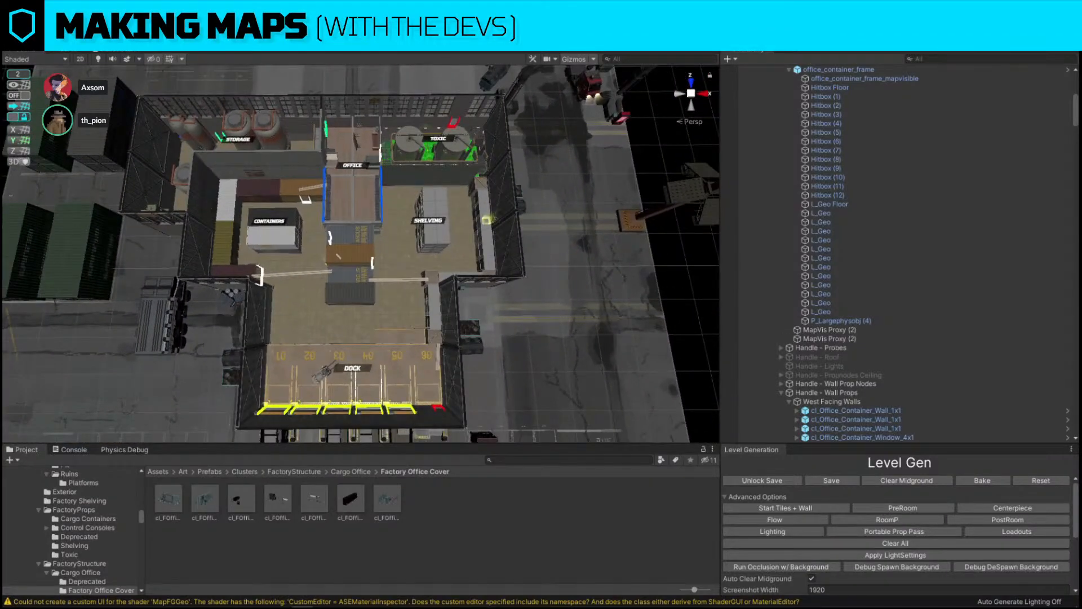
left_click(10, 23)
left_click(29, 63)
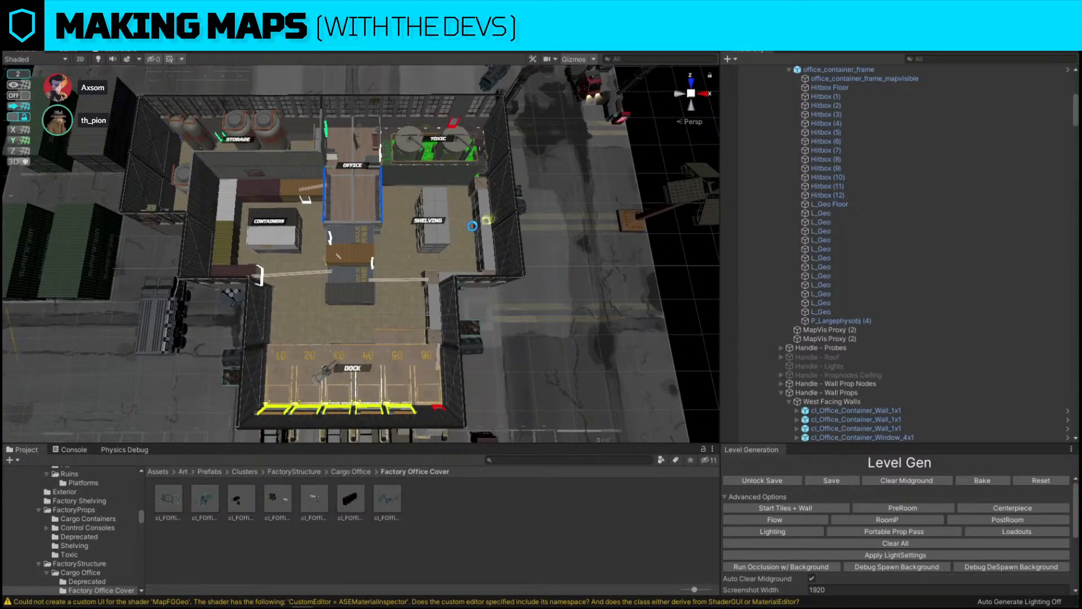
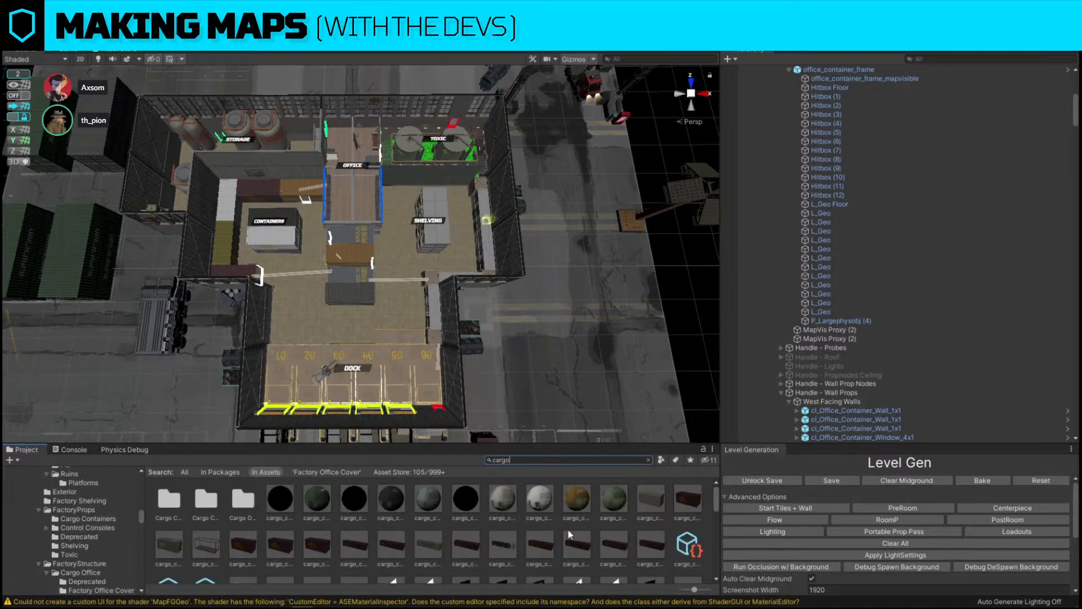
Browse the project's "cargo" assets for container and cargo office prefabs.
scroll(569, 534, "down", 4)
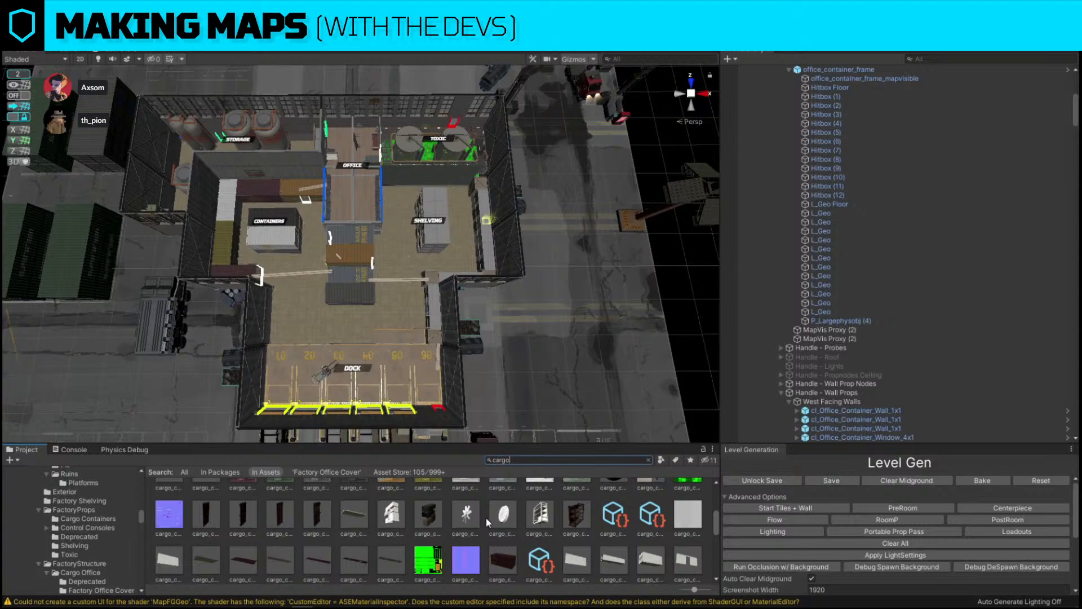
right_click_drag(558, 304, 497, 268)
key("w")
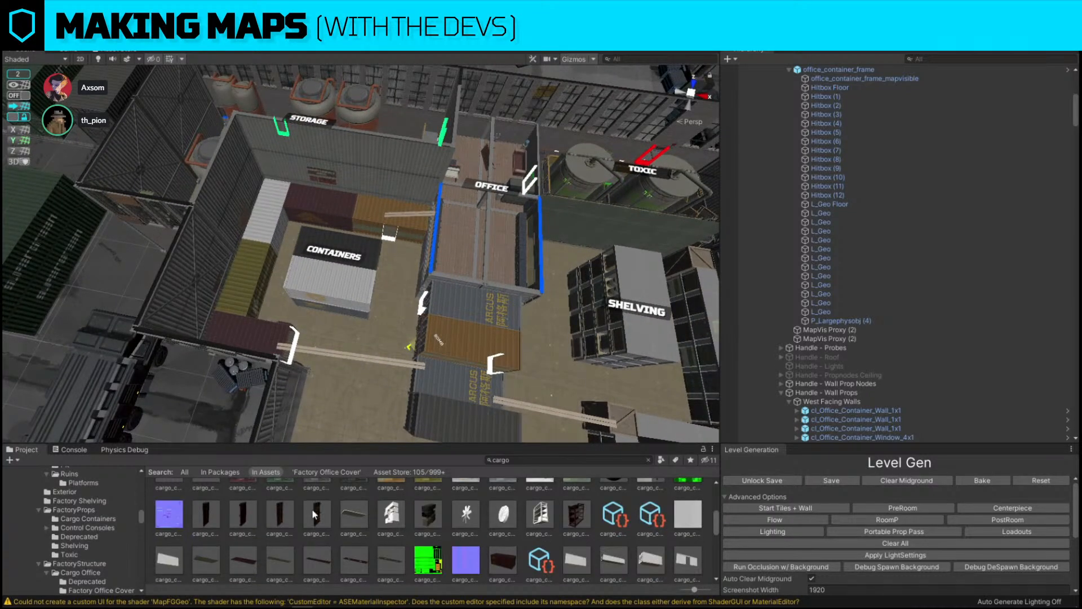
scroll(557, 520, "down", 3)
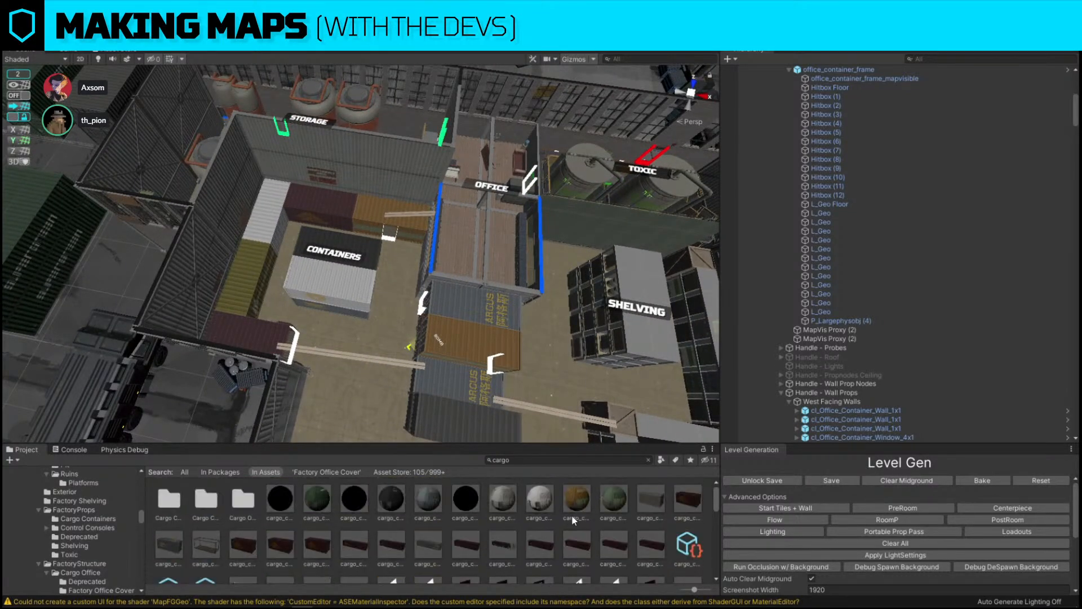
scroll(562, 518, "down", 3)
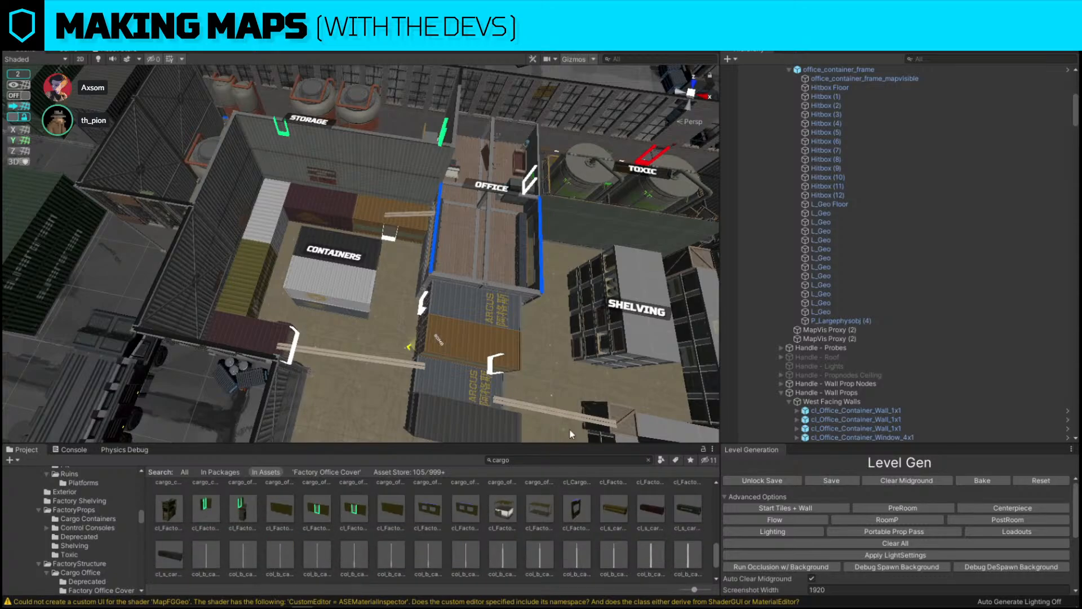
Place the cl_Factory_Cargo Office_Small prefab in the empty space outside the map and frame it.
right_click_drag(569, 429, 265, 494)
key("alt+w")
left_click(281, 512)
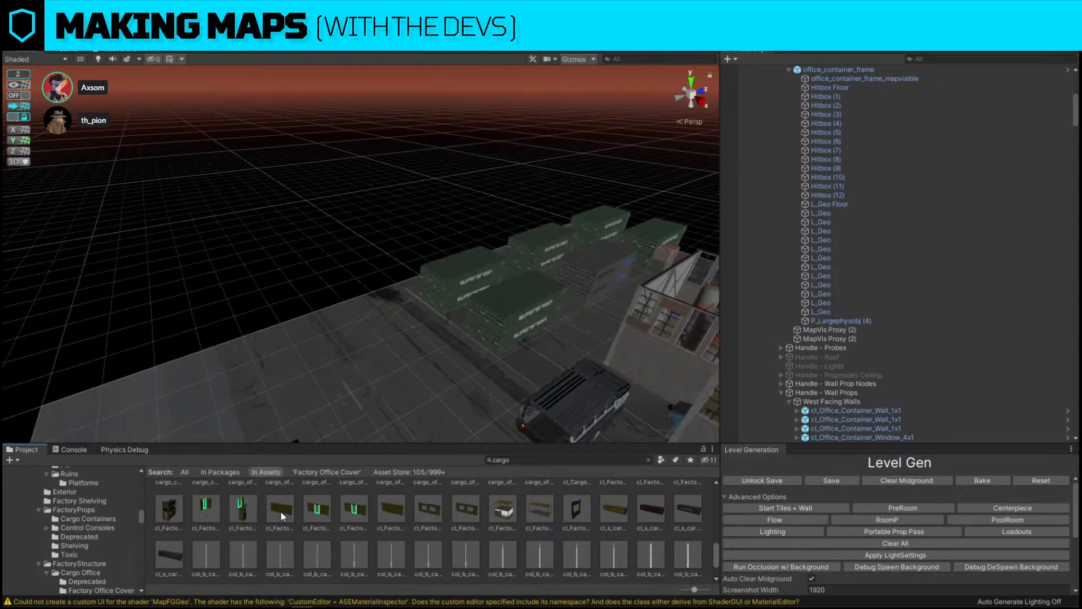
left_click(503, 510)
left_click_drag(503, 510, 367, 265)
key("f")
Examine the placed small cargo office from several sides, checking its container frame, lower level and upper floor furnishings.
left_click(552, 371)
right_click_drag(349, 327, 43, 291)
left_click(631, 316)
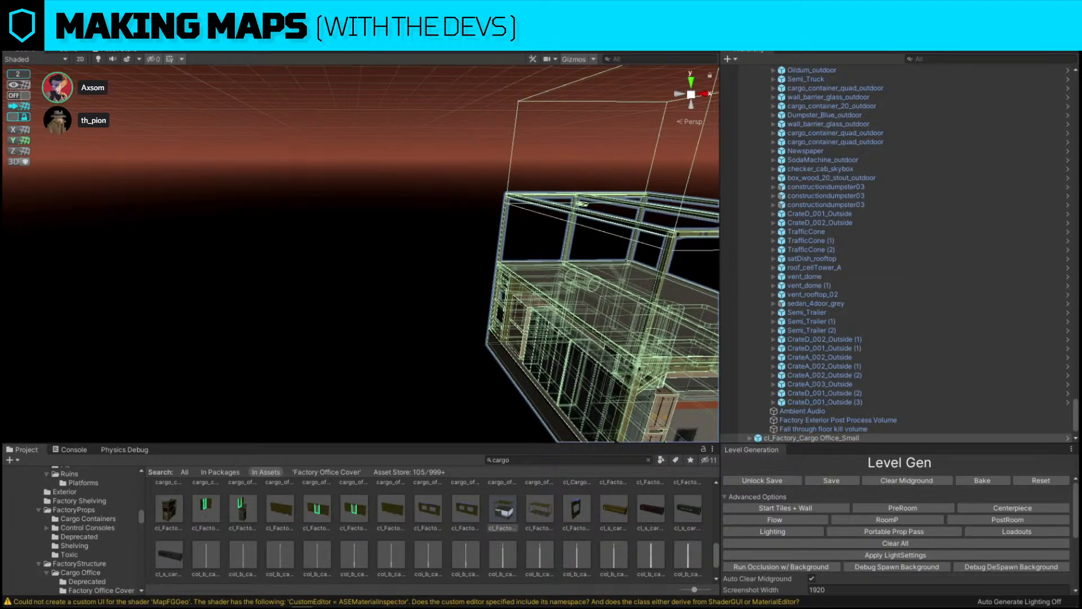
left_click(375, 232)
right_click_drag(376, 234, 442, 283, "alt")
left_click_drag(442, 282, 414, 262, "alt")
left_click(413, 263)
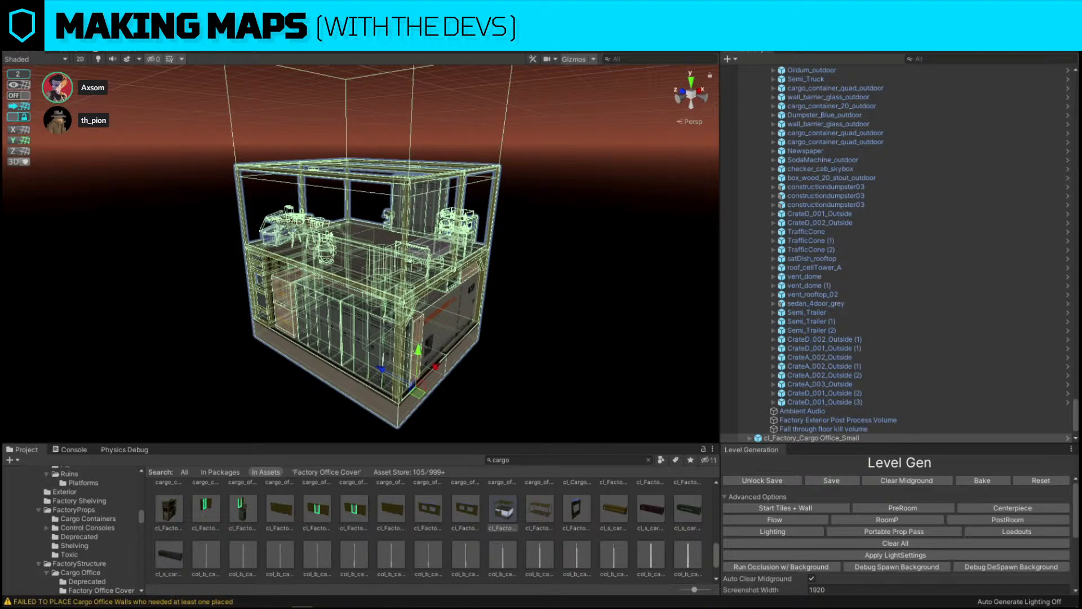
right_click_drag(467, 172, 486, 263)
left_click(639, 267)
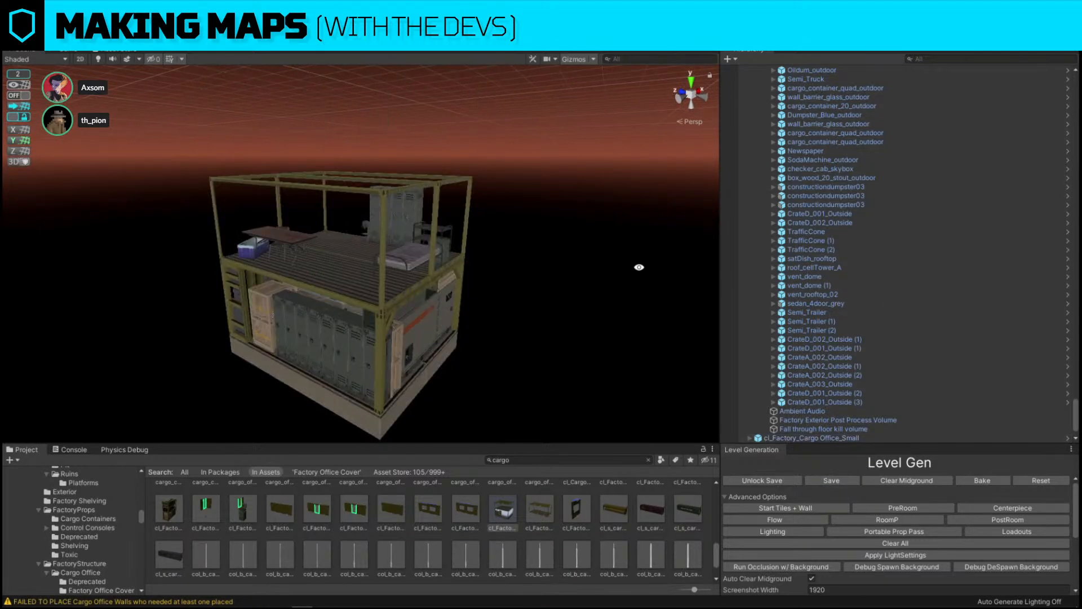
left_click(415, 262)
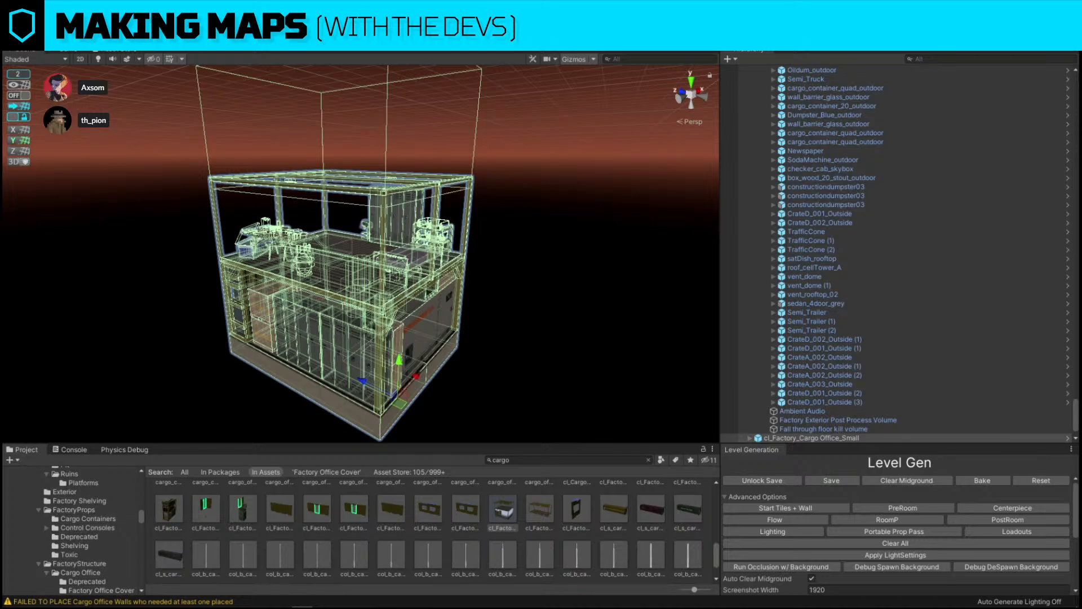
scroll(562, 513, "up", 2)
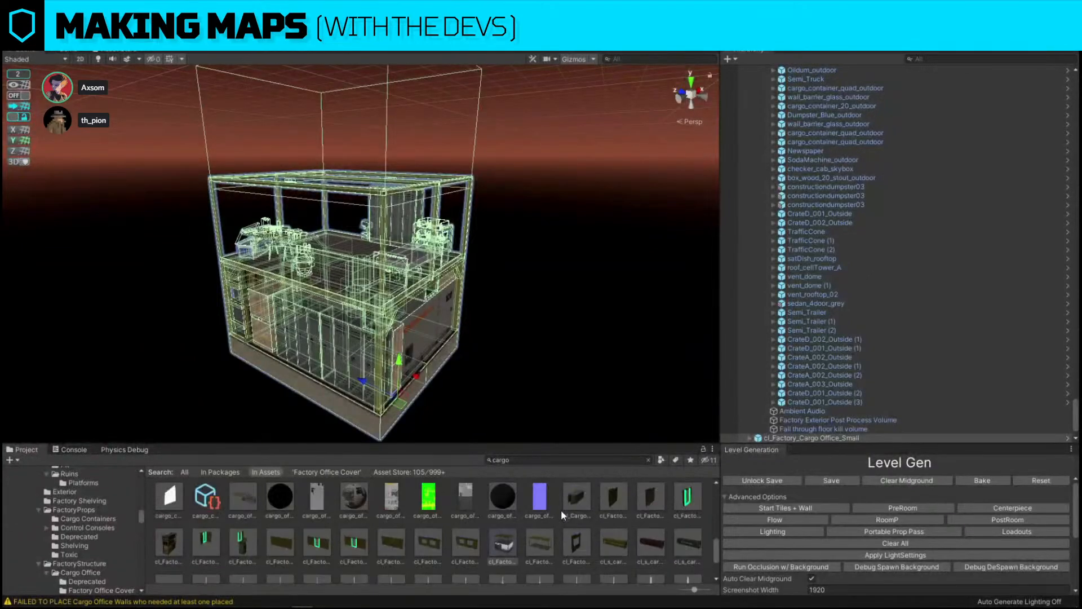
Delete the small cargo office placed in the empty space outside the map.
scroll(559, 509, "up", 1)
scroll(557, 505, "up", 1)
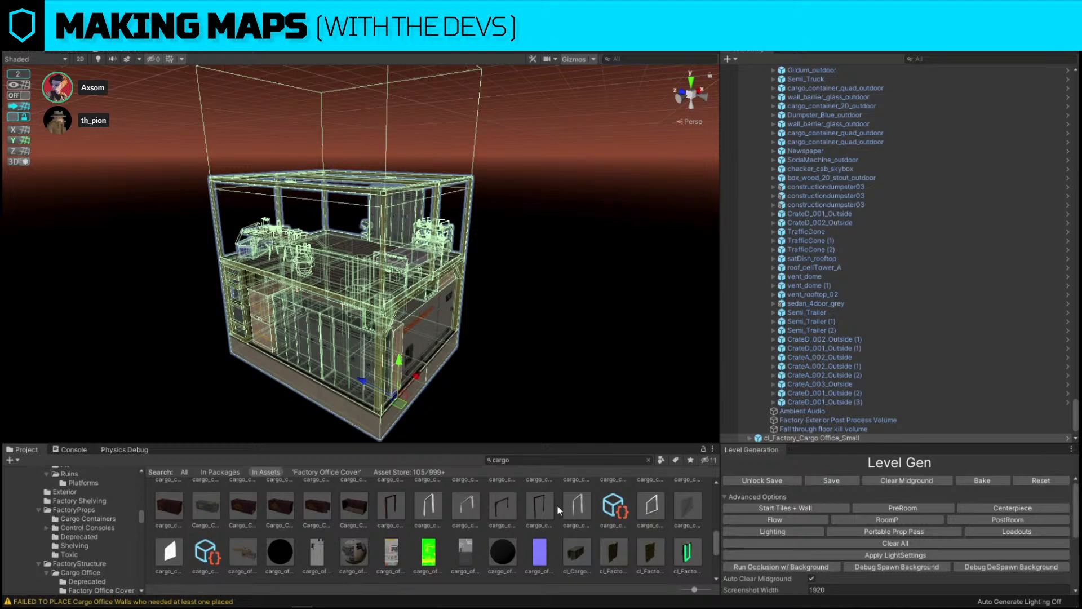
key("s")
right_click_drag(399, 256, 544, 144)
key("f")
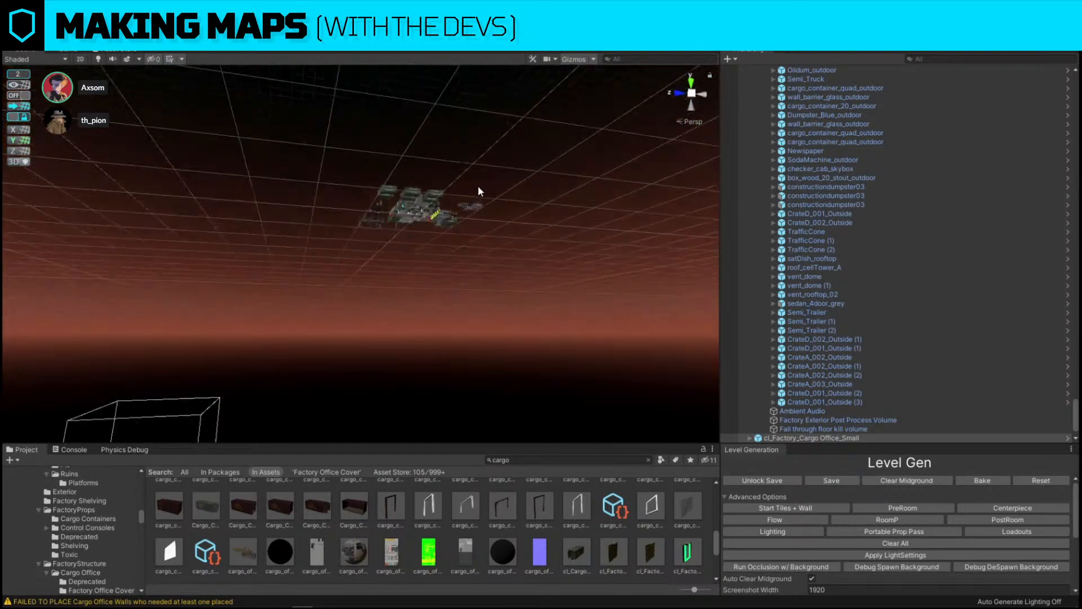
key("Delete")
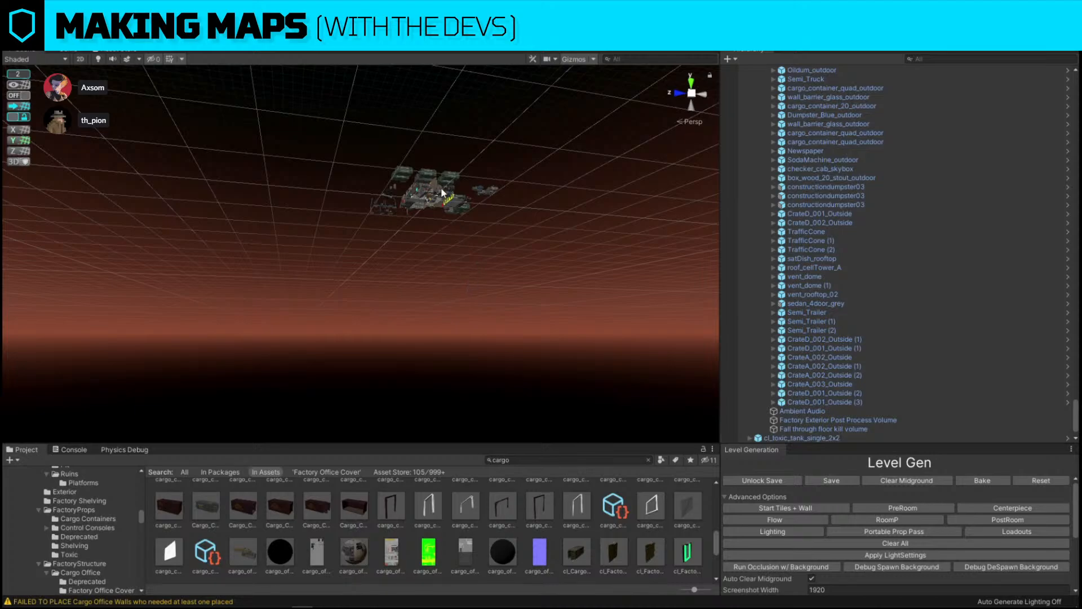
Try the cl_Factory_Cargo Office_Small prefab inside the warehouse, over the central office area between the Containers and Shelving rooms.
left_click(443, 193)
key("f")
right_click_drag(432, 192, 379, 330)
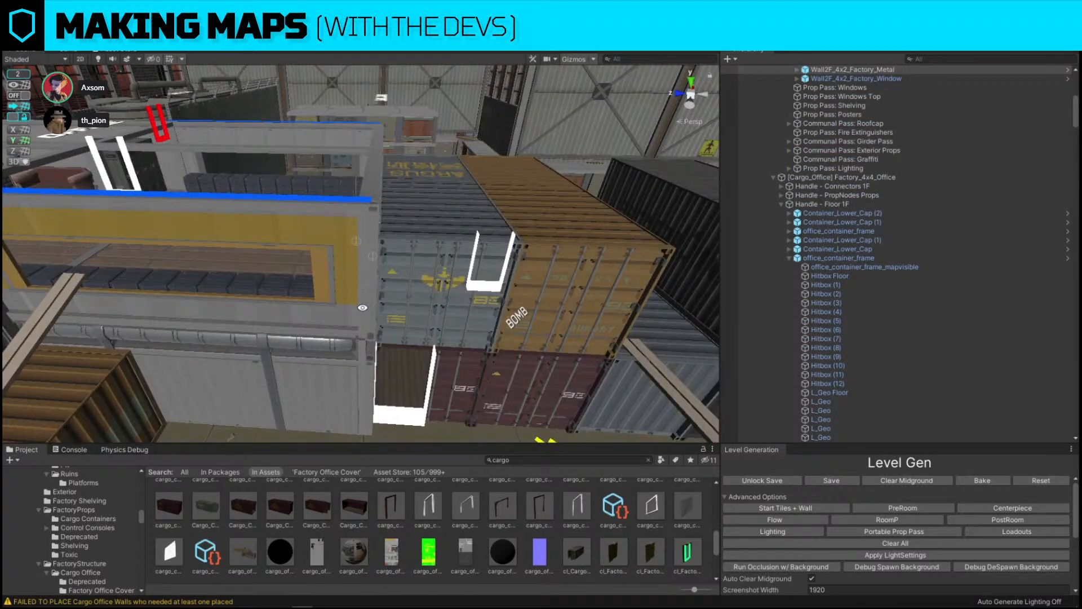
scroll(586, 507, "down", 2)
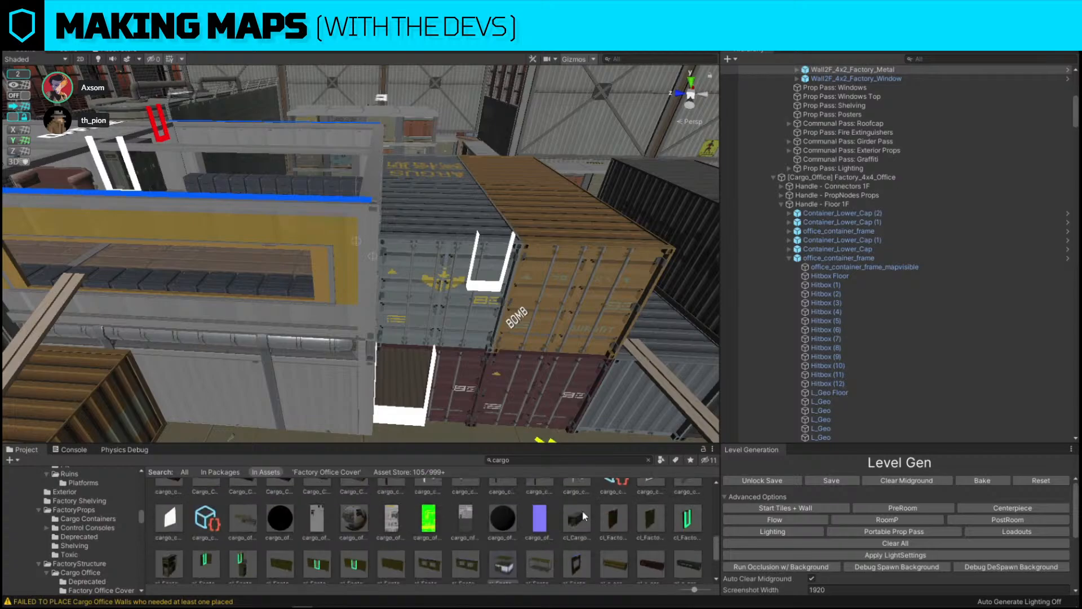
right_click_drag(198, 127, 277, 193)
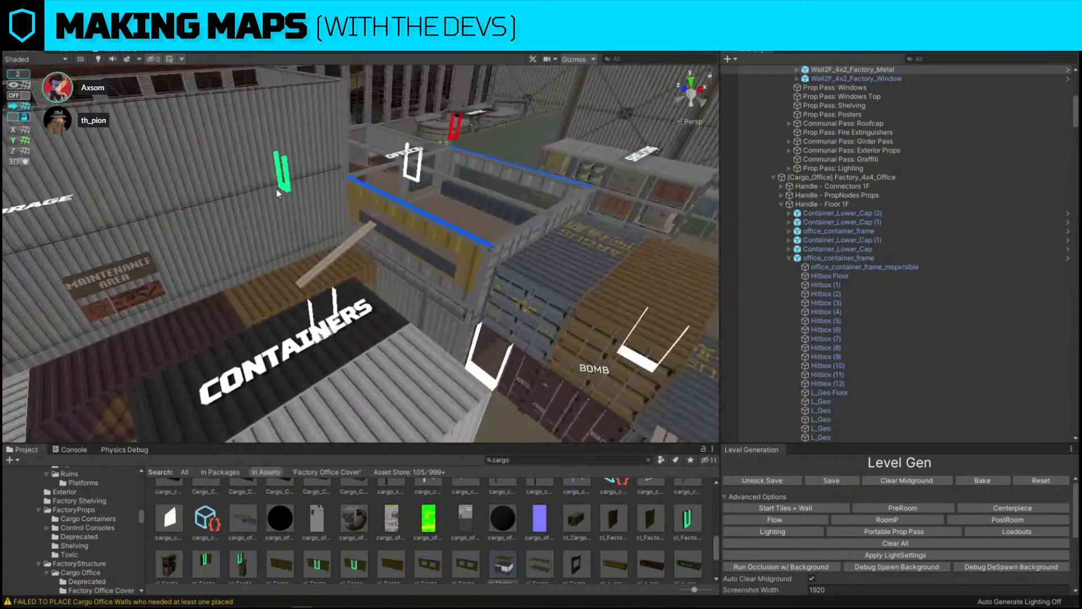
right_click_drag(367, 274, 484, 304)
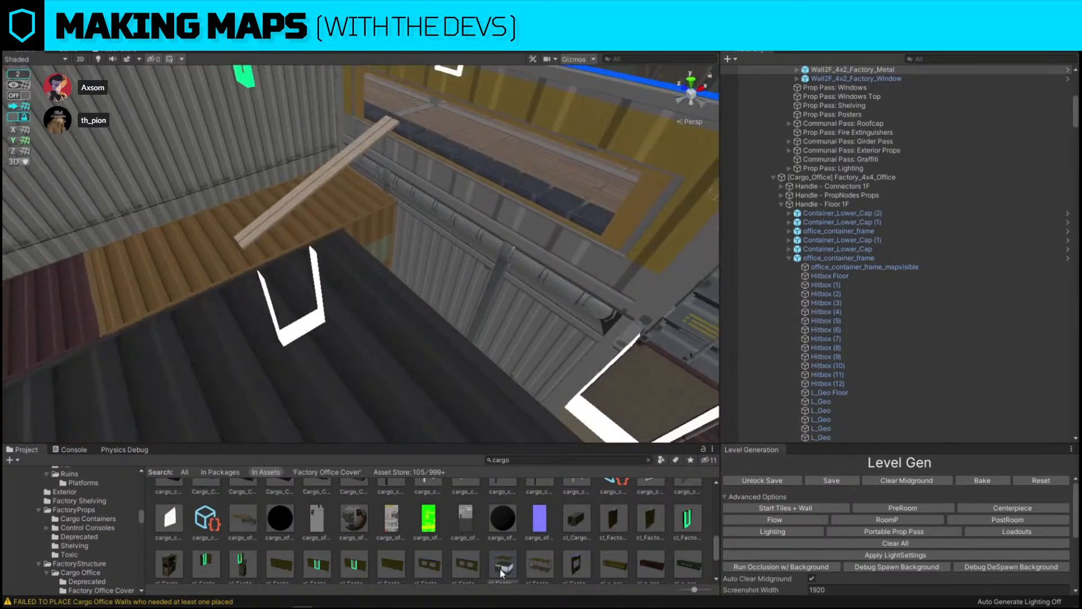
left_click_drag(500, 570, 527, 334)
left_click_drag(540, 215, 537, 218)
right_click_drag(537, 218, 350, 298)
left_click_drag(349, 297, 390, 335)
right_click_drag(390, 336, 424, 268)
left_click(466, 155)
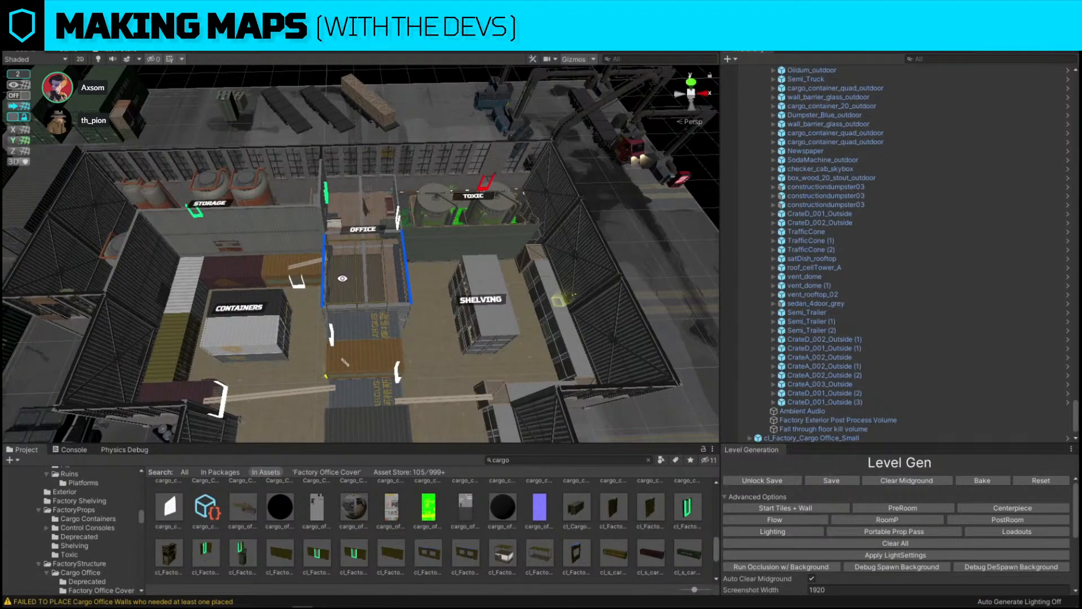
Remove the small cargo office from the central office area and review the warehouse from above.
left_click(342, 278)
key("Delete")
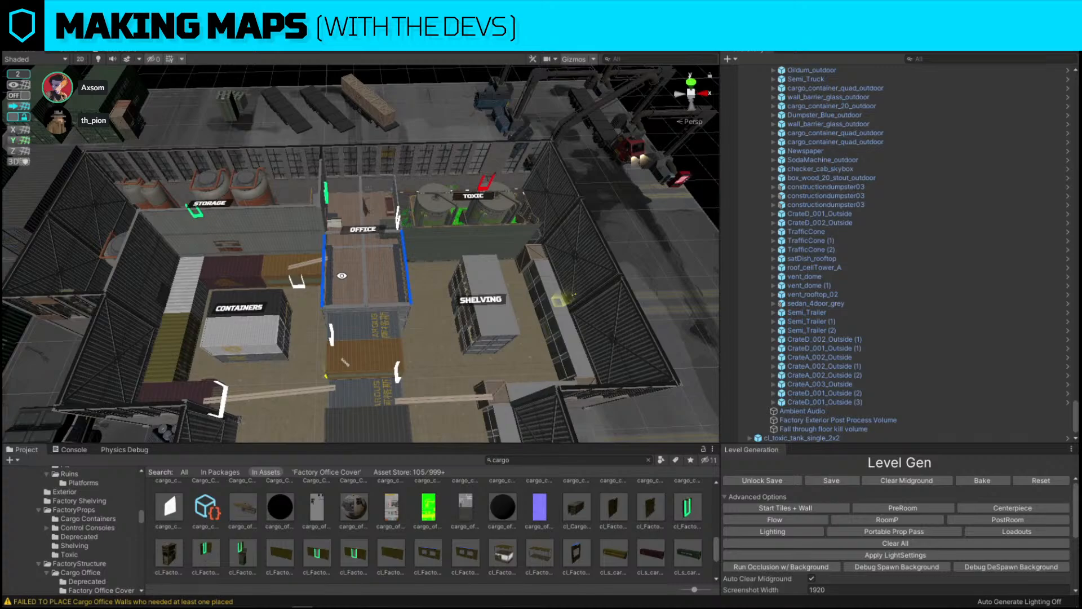
left_click_drag(370, 218, 485, 221, "alt")
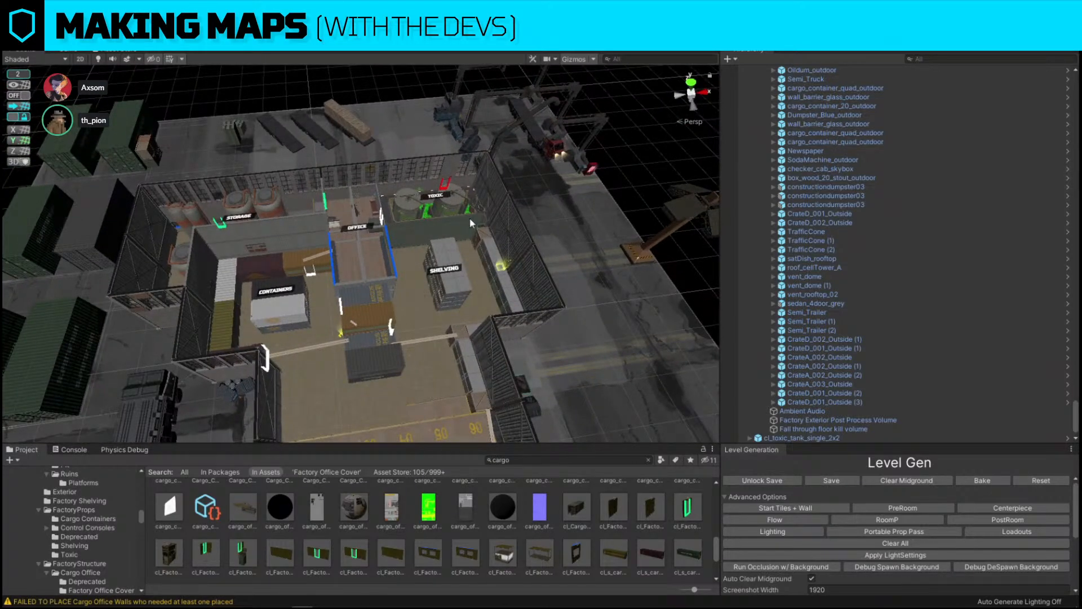
right_click_drag(412, 221, 359, 241)
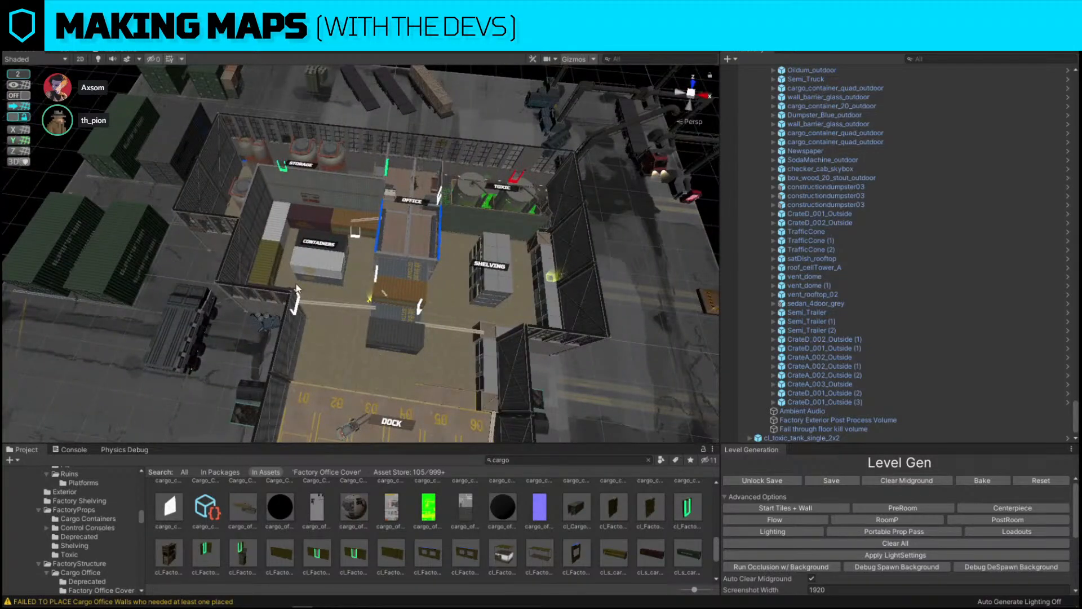
right_click_drag(295, 282, 368, 300)
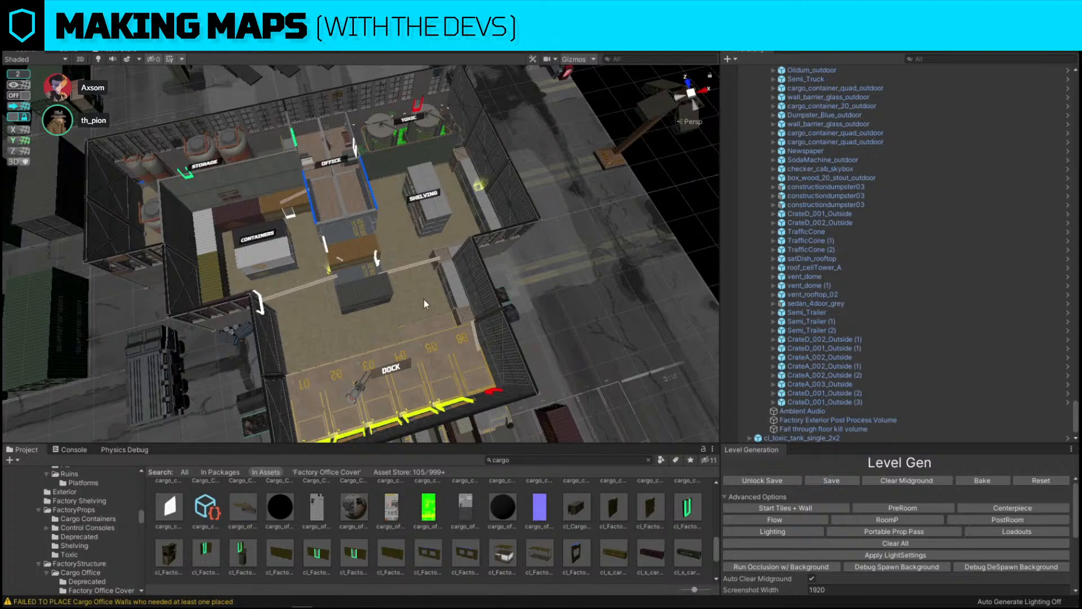
Duplicate the Dock room label and move the copy over the grey container south of the office.
left_click(394, 376)
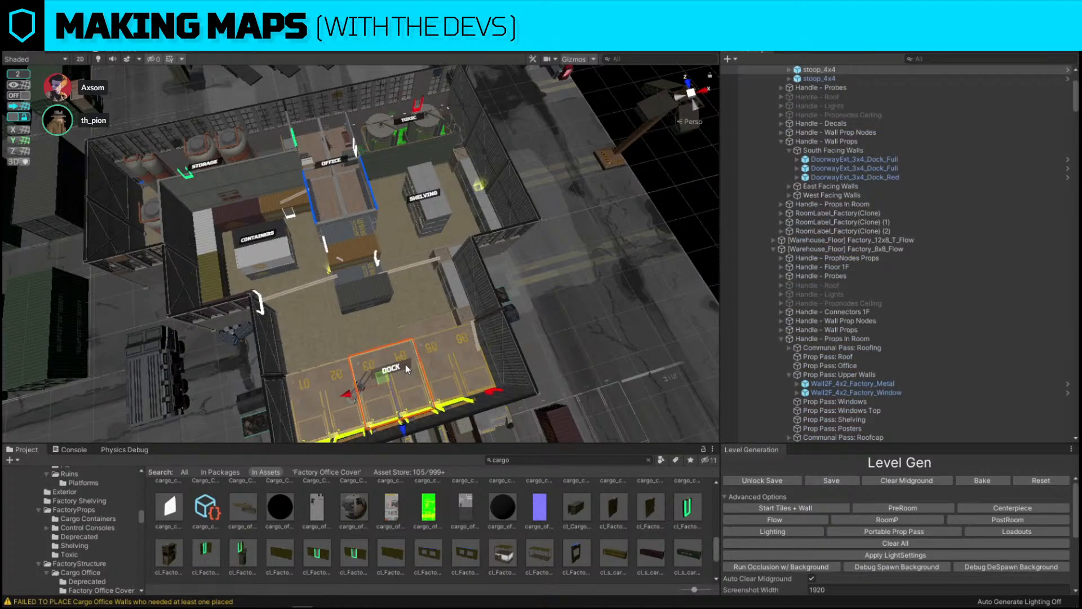
left_click(405, 364)
left_click(855, 213)
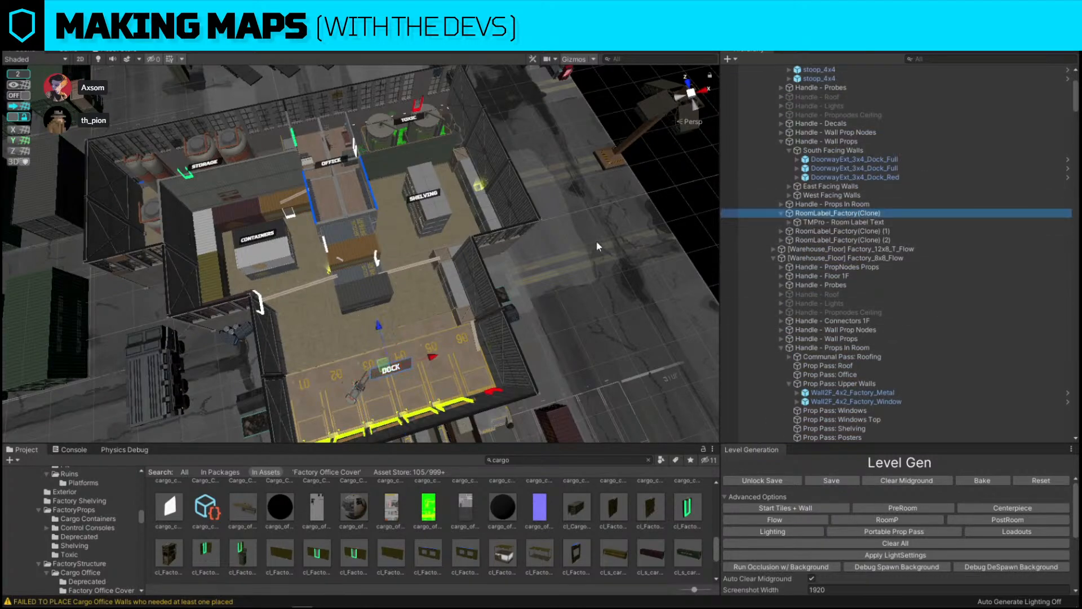
key("ctrl+d")
left_click_drag(376, 335, 341, 216)
Change the copied room label's text to "NO-MANS-LAND".
left_click(361, 267)
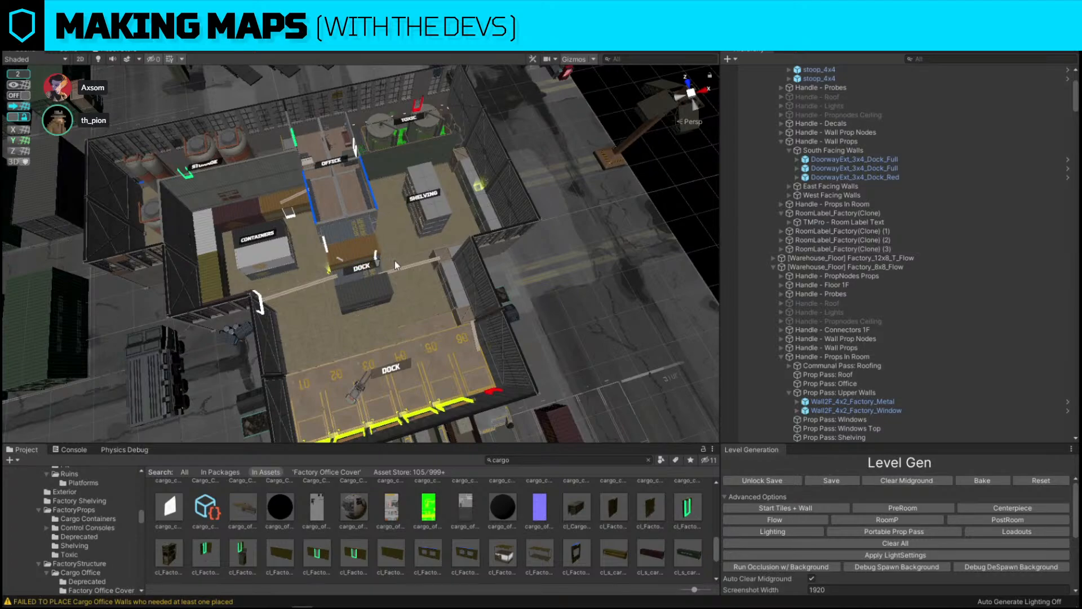
type("NO")
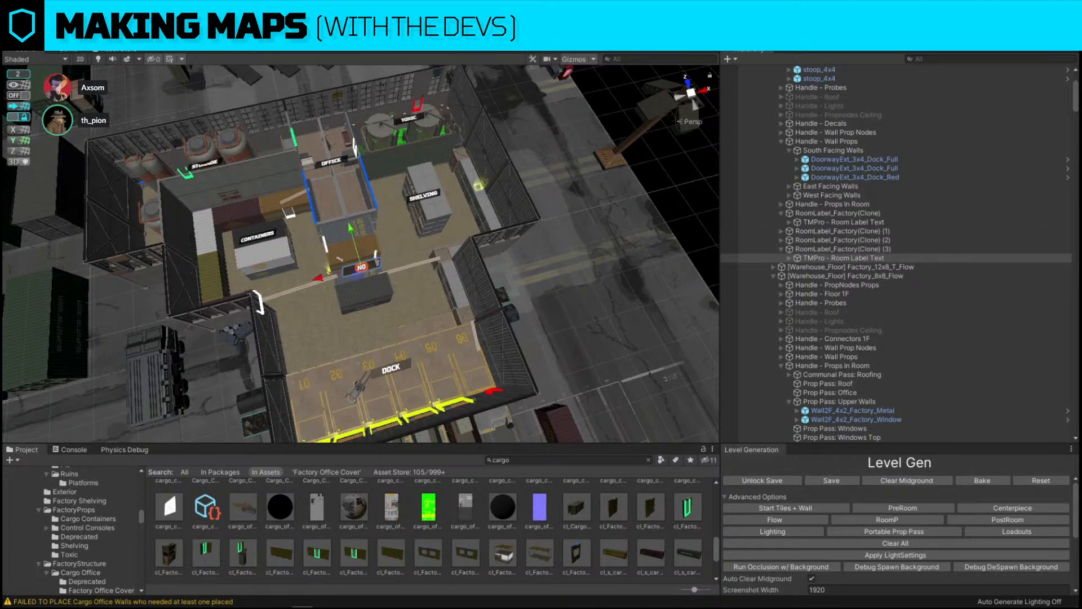
type("-MANS_LAND")
Reposition the Storage room label slightly south so it sits clear of the tanks.
left_click_drag(679, 187, 440, 262, "alt")
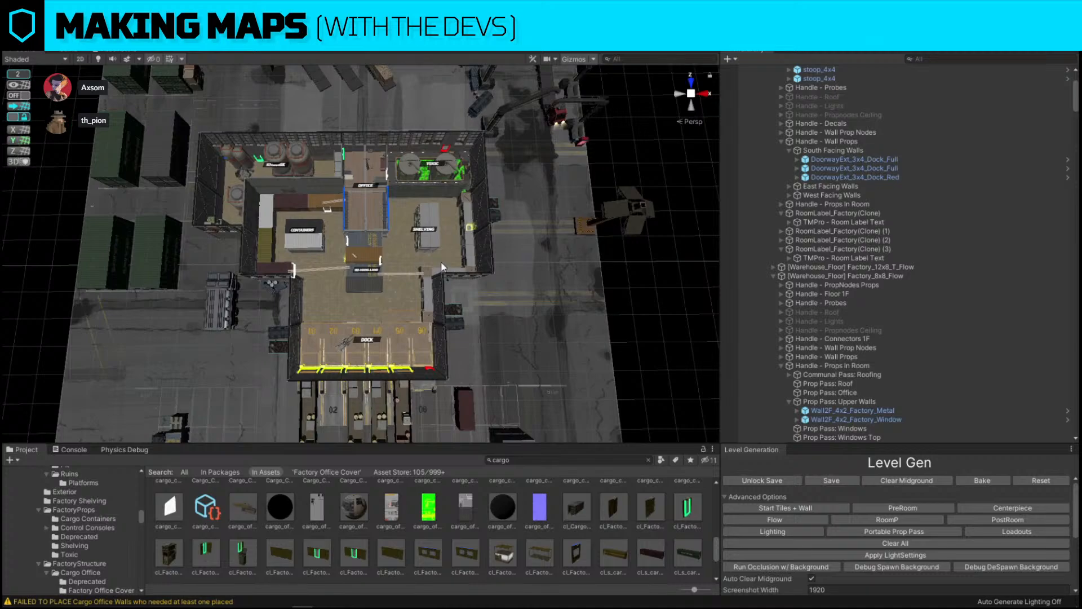
left_click(267, 171)
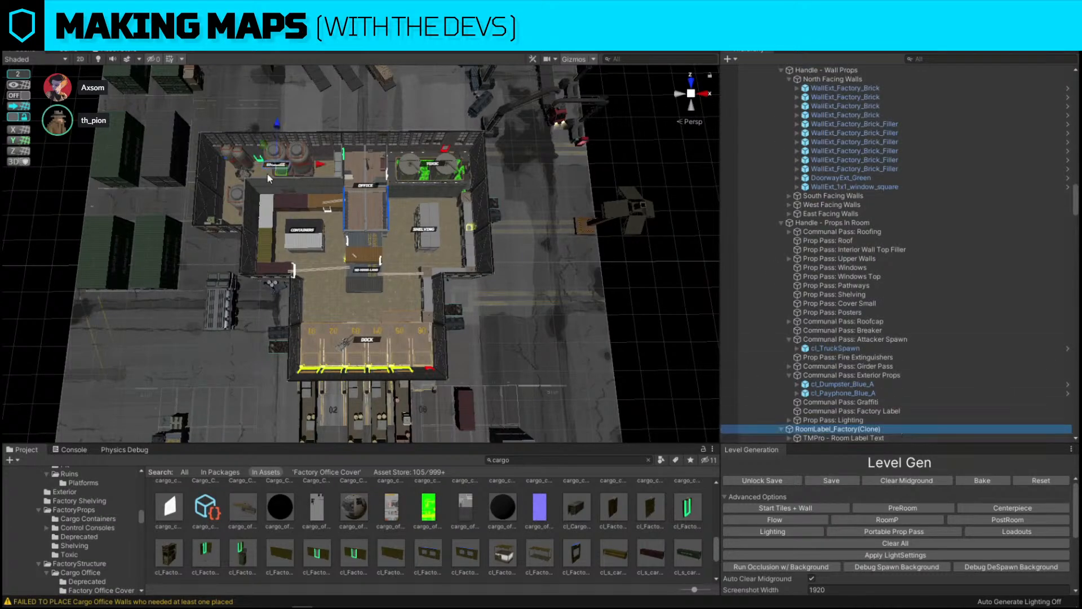
left_click(661, 171)
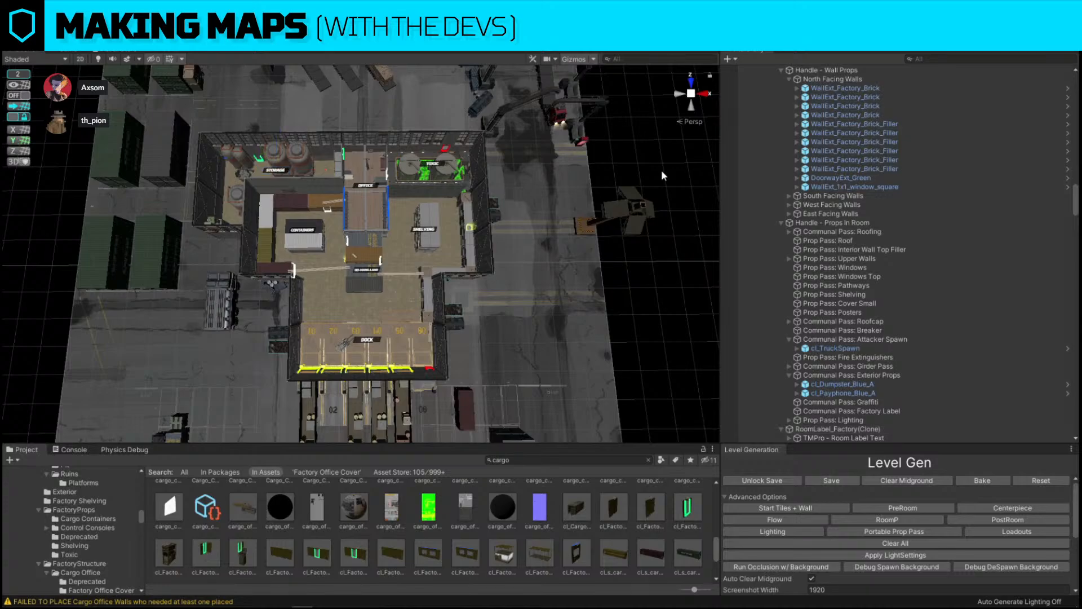
Show the map visualisation, duplicate a white doorway map marker and move the copy to the west side of the Containers room.
key("alt+2")
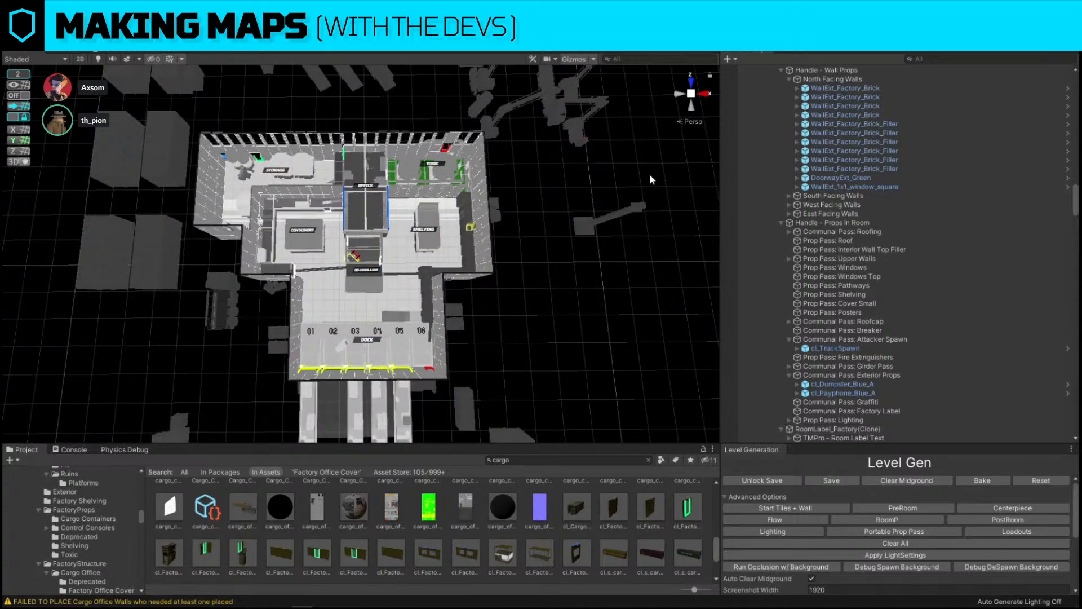
scroll(538, 338, "up", 5)
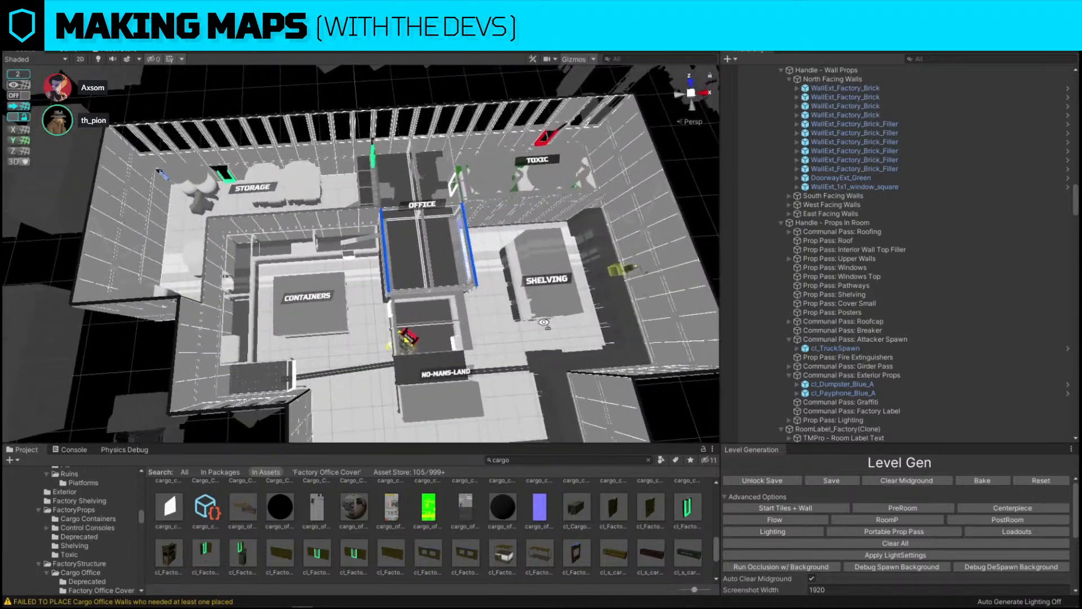
right_click_drag(543, 322, 678, 242)
key("w")
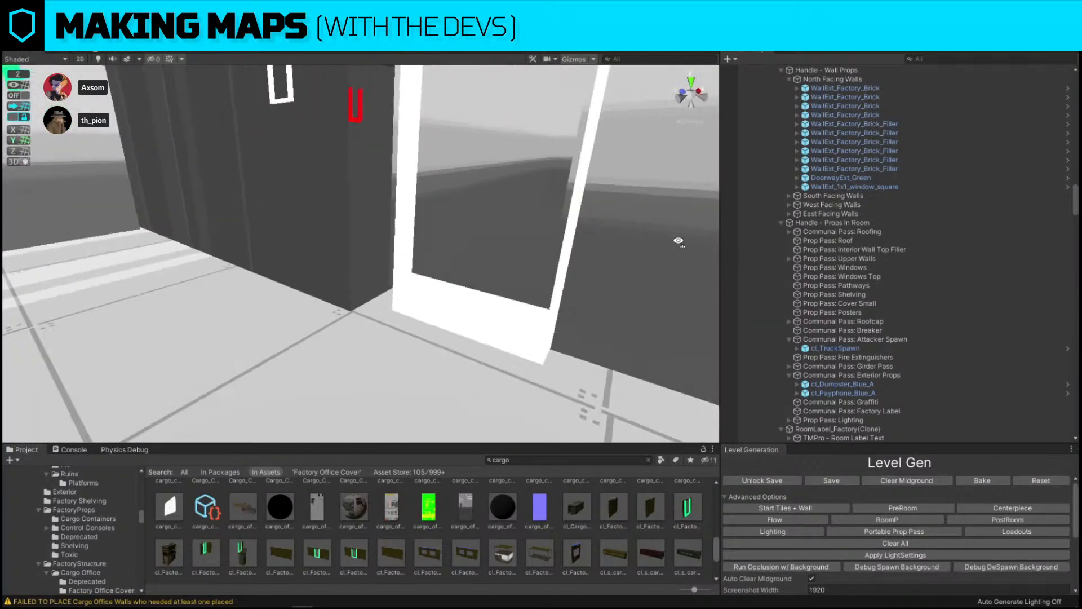
left_click(483, 306)
right_click_drag(483, 307, 457, 299)
key("ctrl+d")
left_click_drag(588, 230, 269, 229)
left_click(690, 90)
left_click(689, 82)
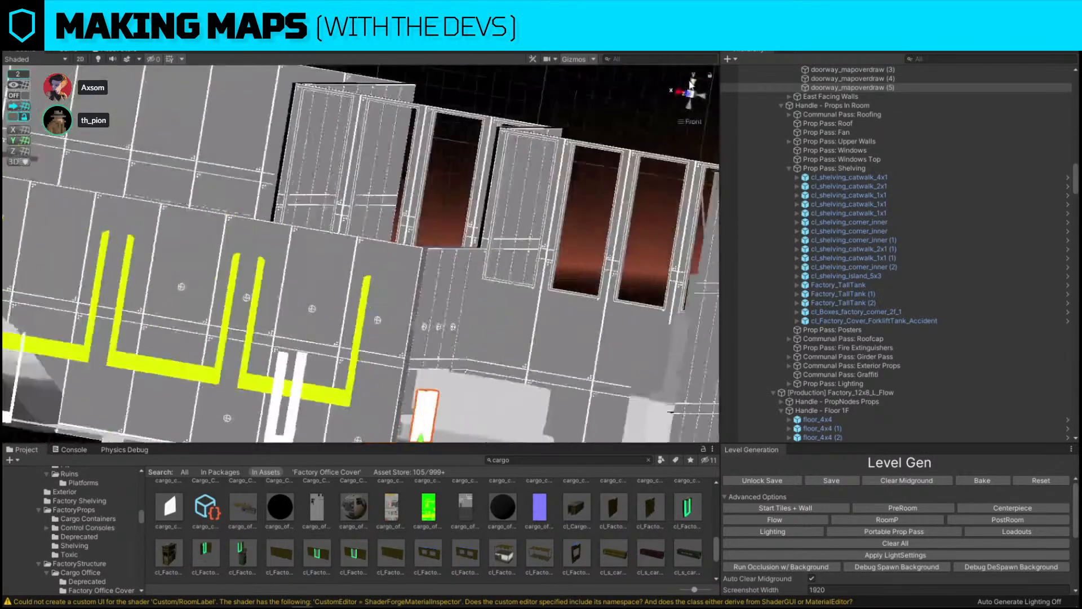
Widen the copied doorway map marker to span the opening on the west side of the Containers room.
key("f")
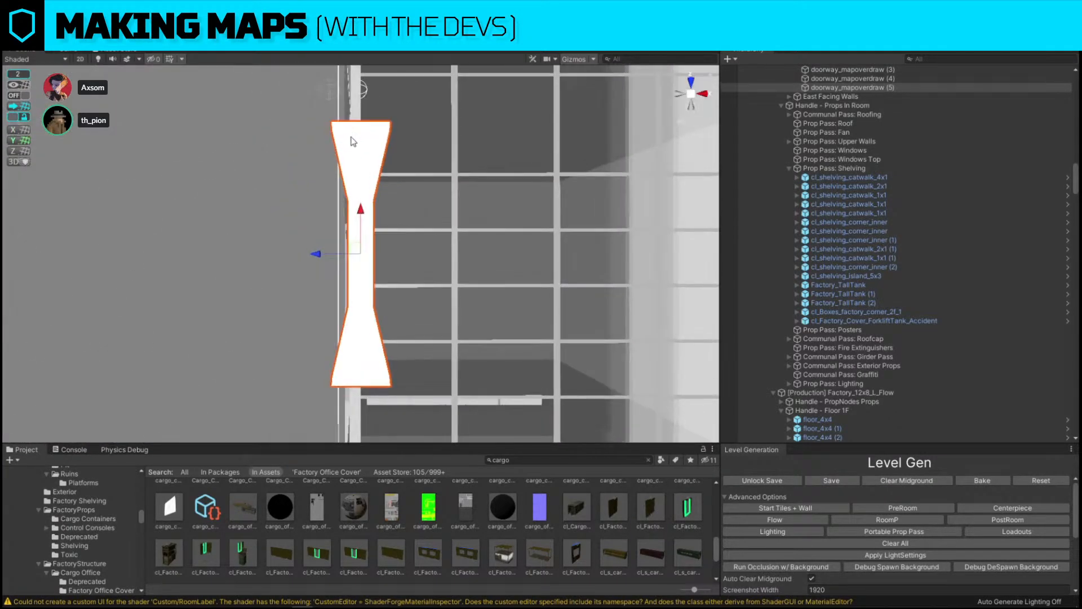
right_click_drag(313, 254, 426, 314)
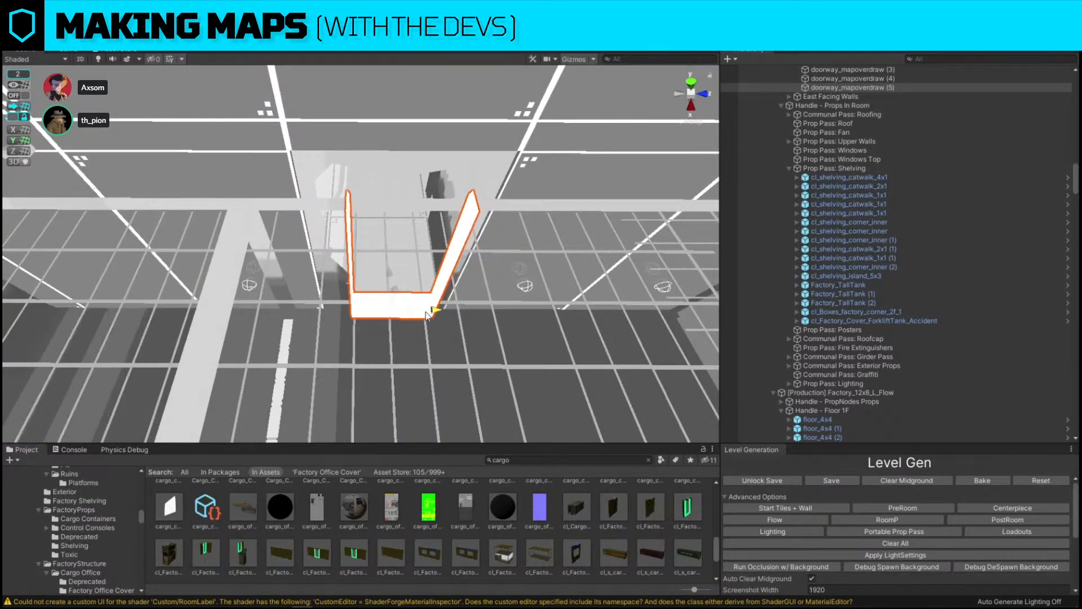
mouse_move(427, 314)
left_mouse_down()
mouse_move(416, 313)
mouse_move(443, 311)
left_mouse_up()
key("r")
key("w")
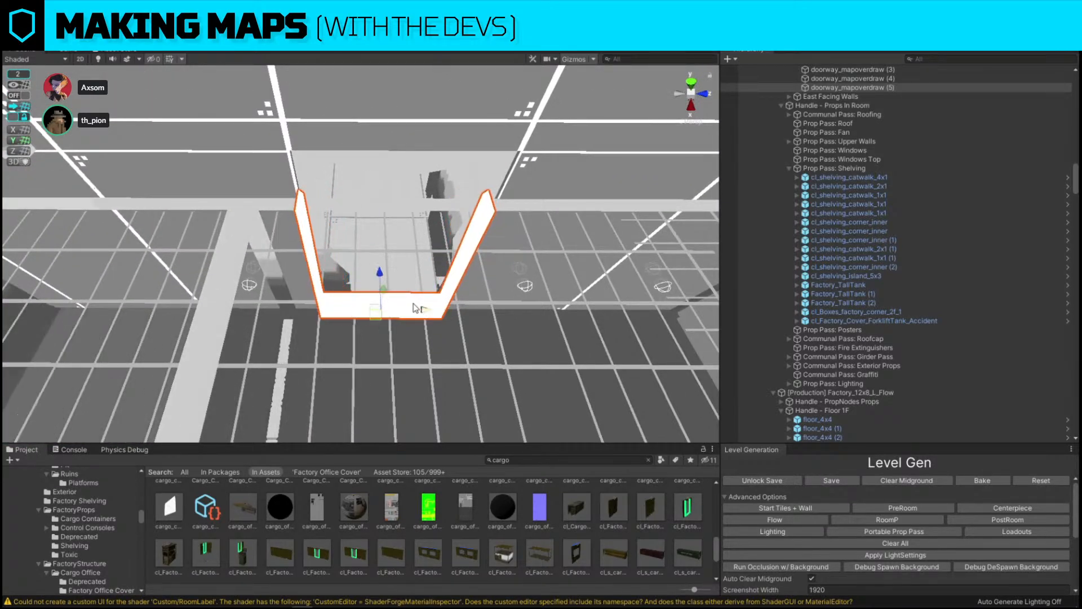
Fine-tune the widened doorway marker's position against the floor edge of its opening.
left_click_drag(387, 287, 385, 282)
right_click_drag(385, 284, 388, 210)
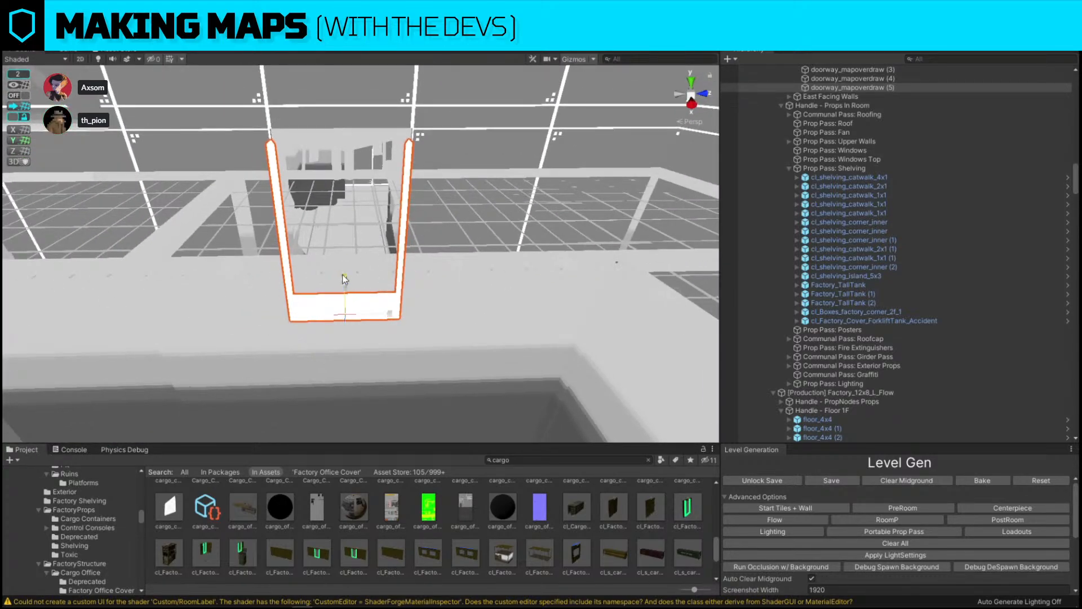
left_click_drag(341, 275, 341, 271)
right_click_drag(345, 277, 375, 274)
left_click(462, 205)
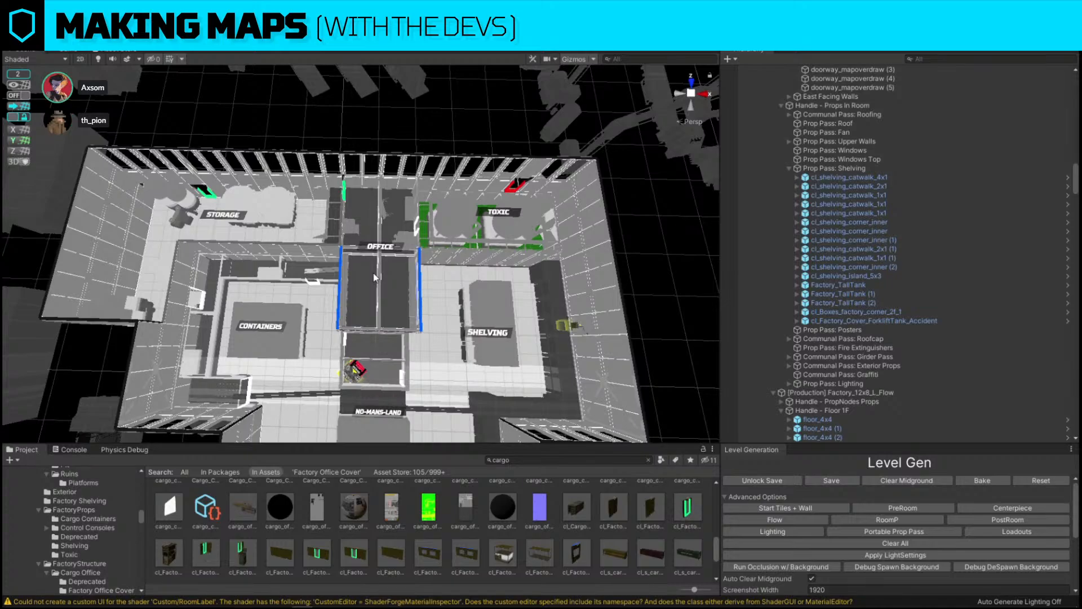
key("alt+z")
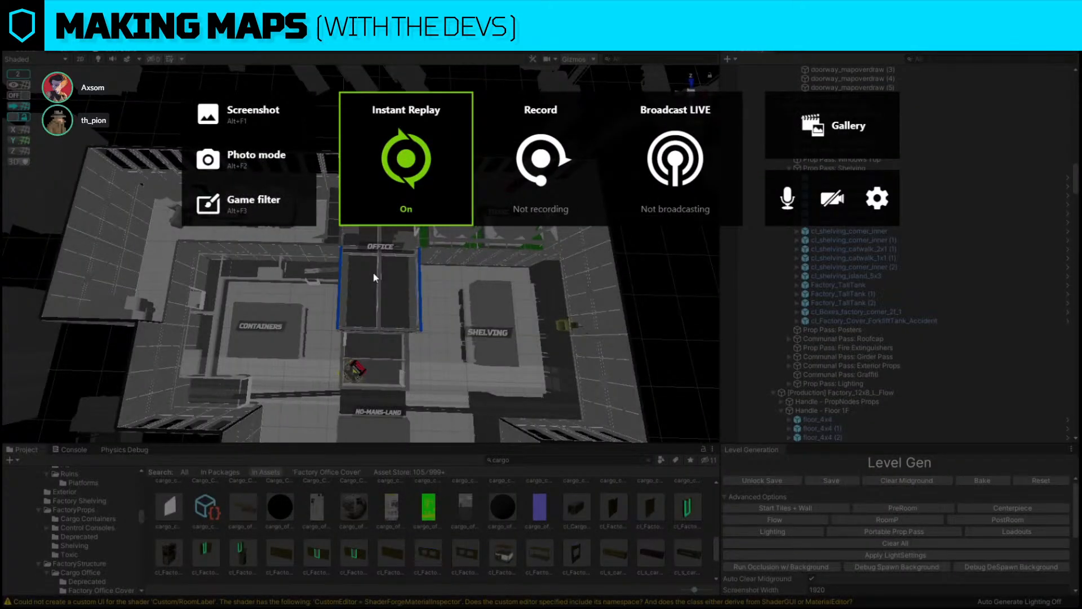
key("Right")
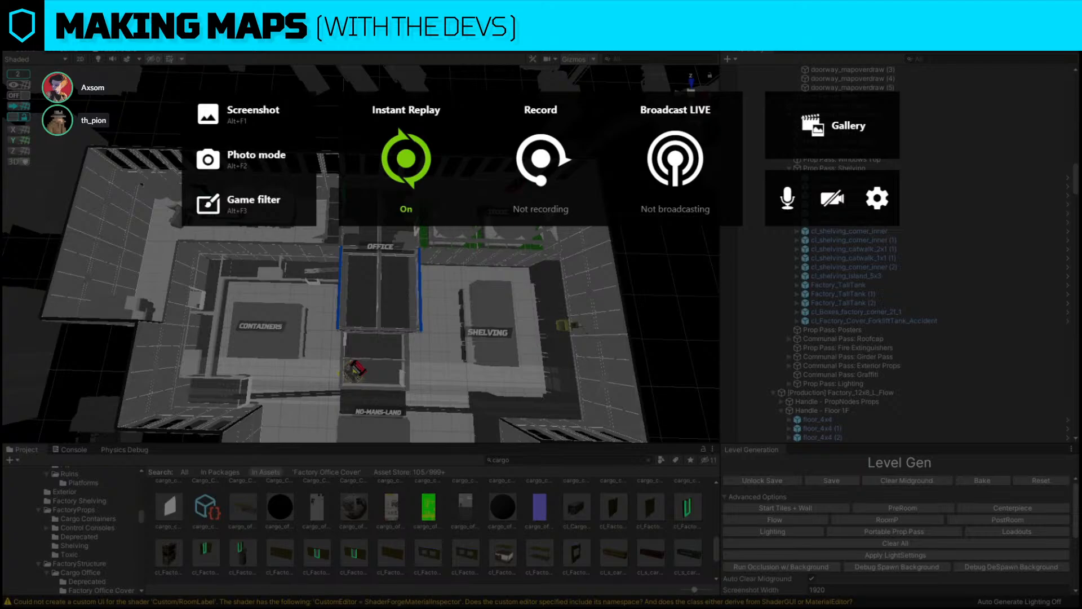
key("alt+z")
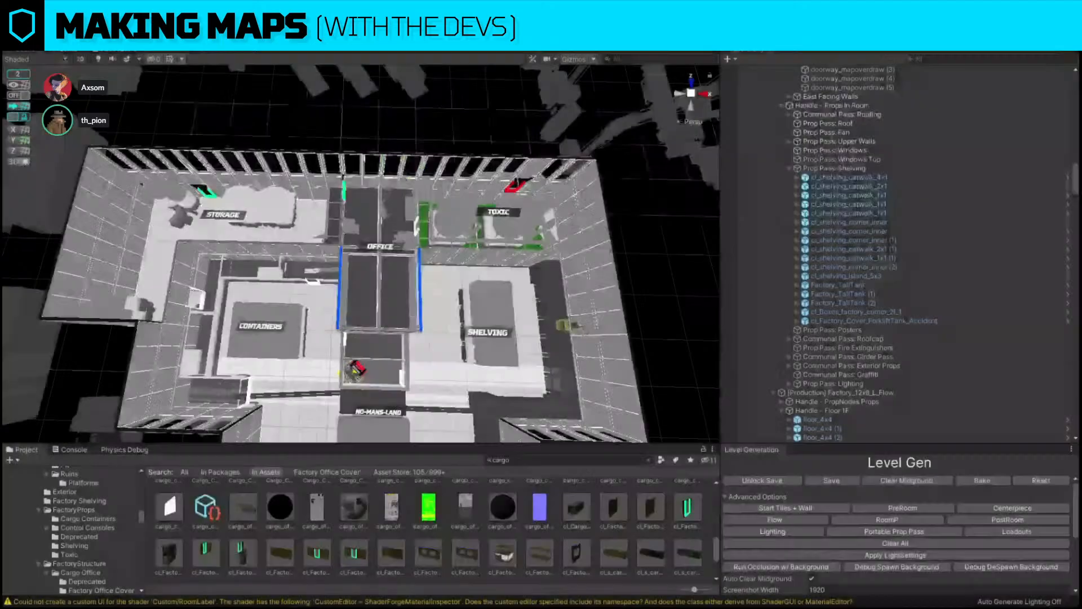
Switch back to the textured rendering and review the labelled rooms and doorway markers from several angles above the warehouse.
right_click_drag(657, 191, 590, 180)
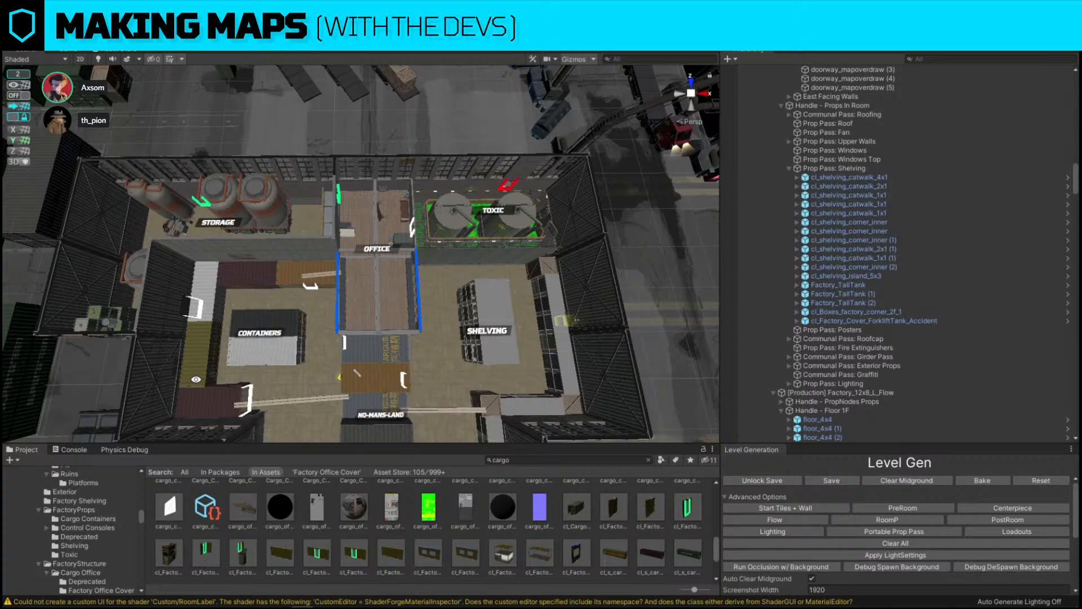
right_click_drag(350, 281, 456, 218)
key("w")
key("s")
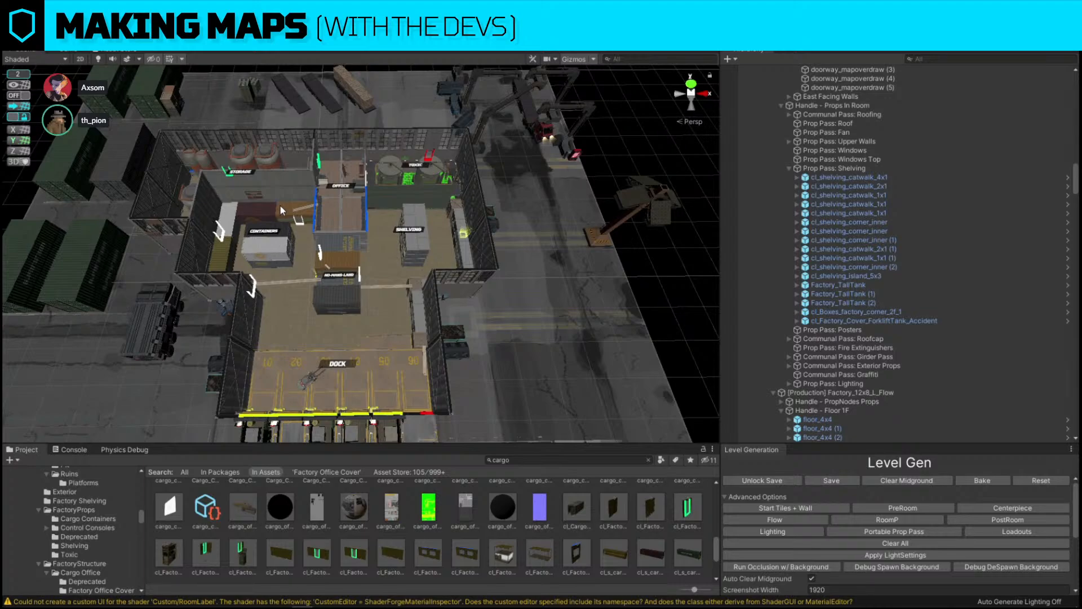
left_click_drag(281, 210, 495, 218, "alt")
right_click_drag(492, 179, 334, 204)
left_click(10, 20)
left_click(34, 62)
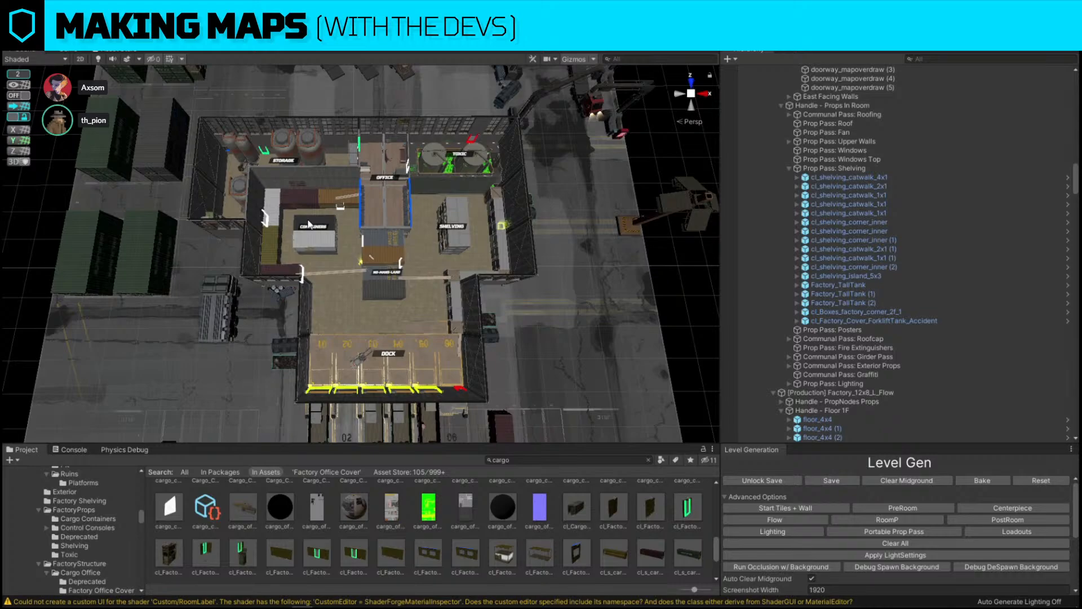
mouse_move(135, 602)
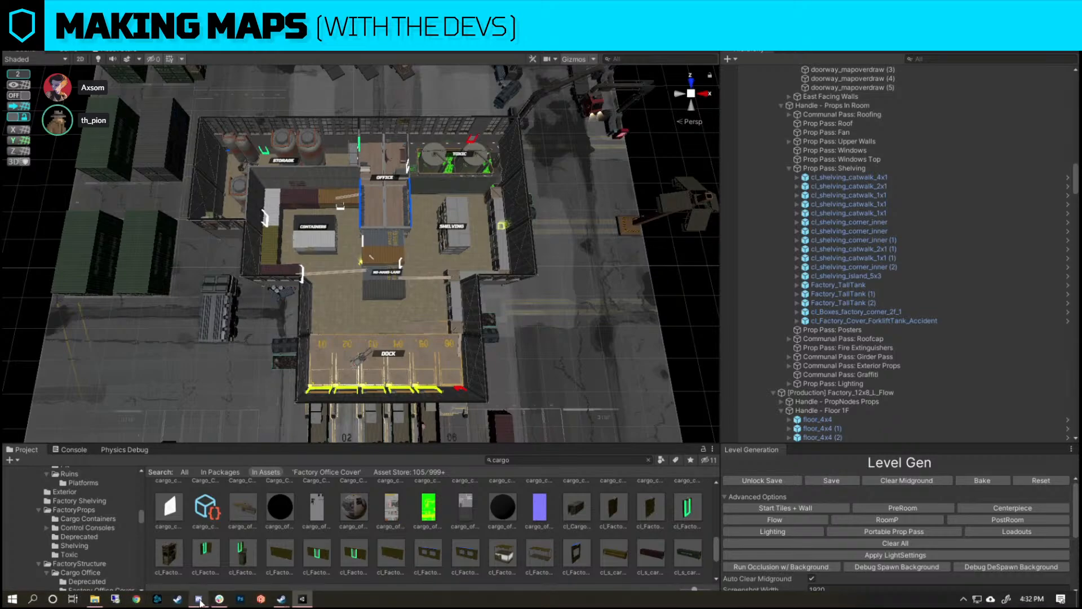